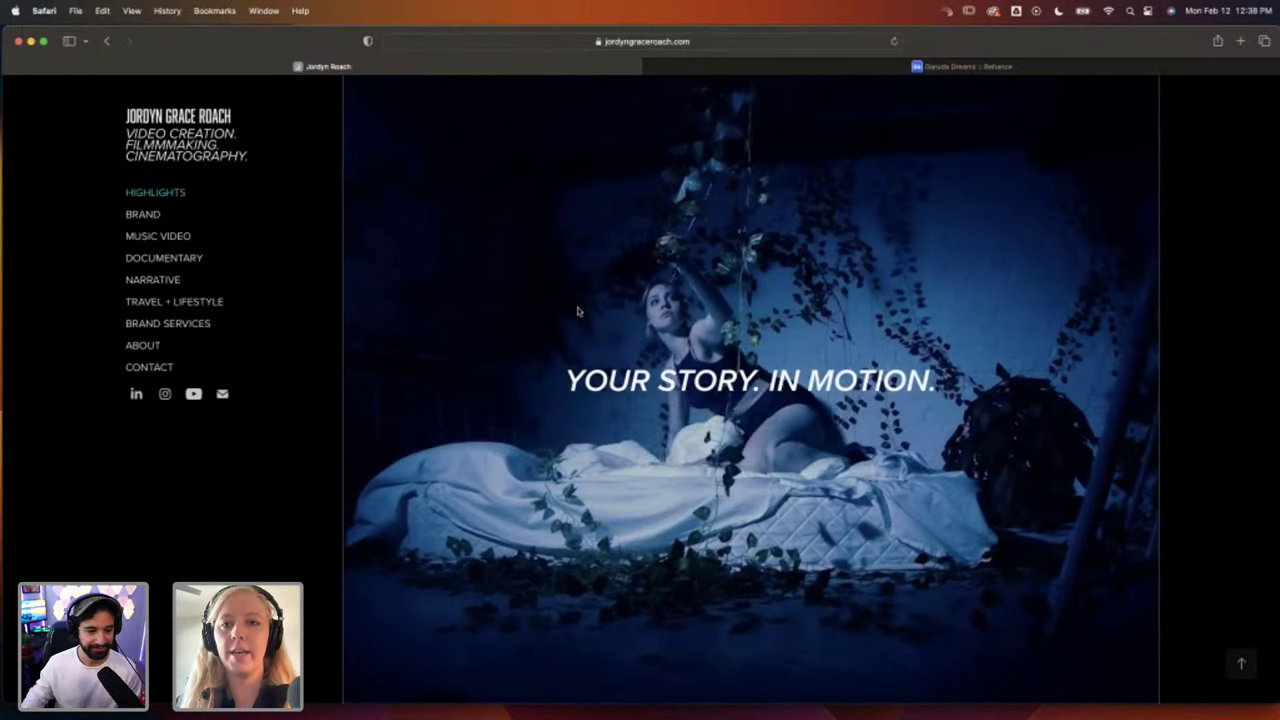
Step: Switch Safari to the 'Garuda Dreams | Behance' tab
left_click(761, 71)
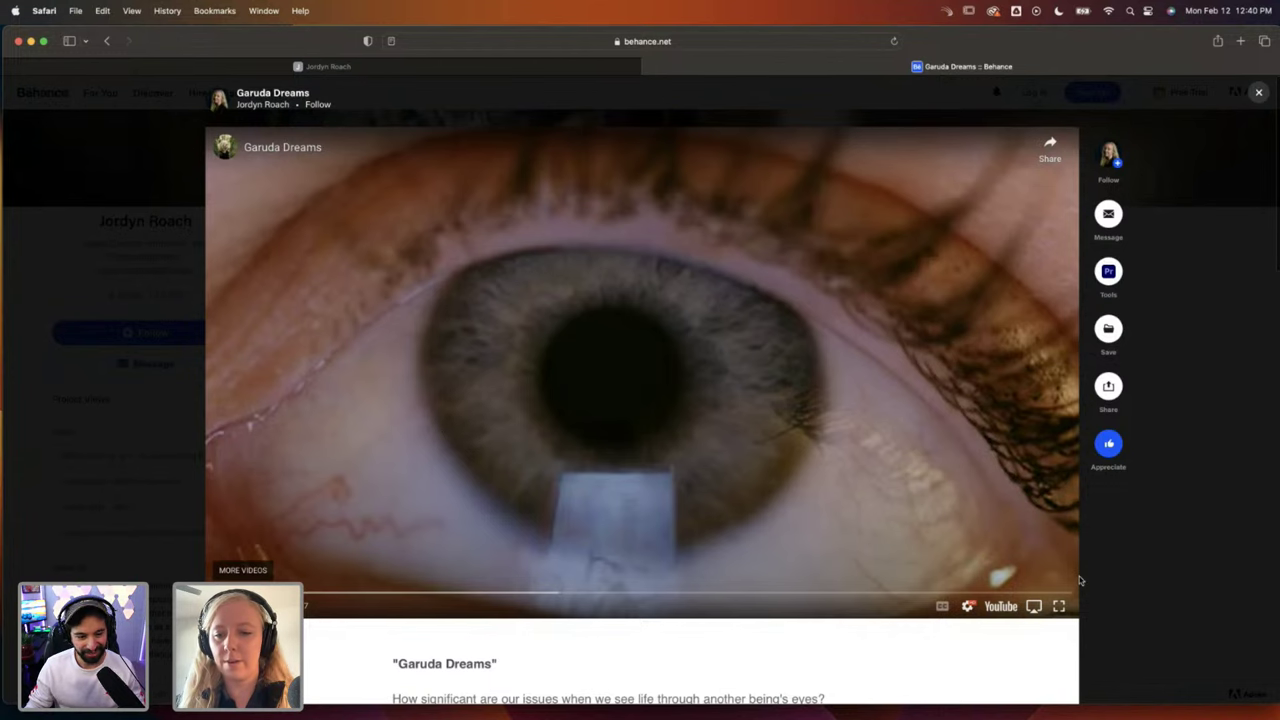
Step: Put the embedded Garuda Dreams video player into full-screen mode
left_click(1061, 607)
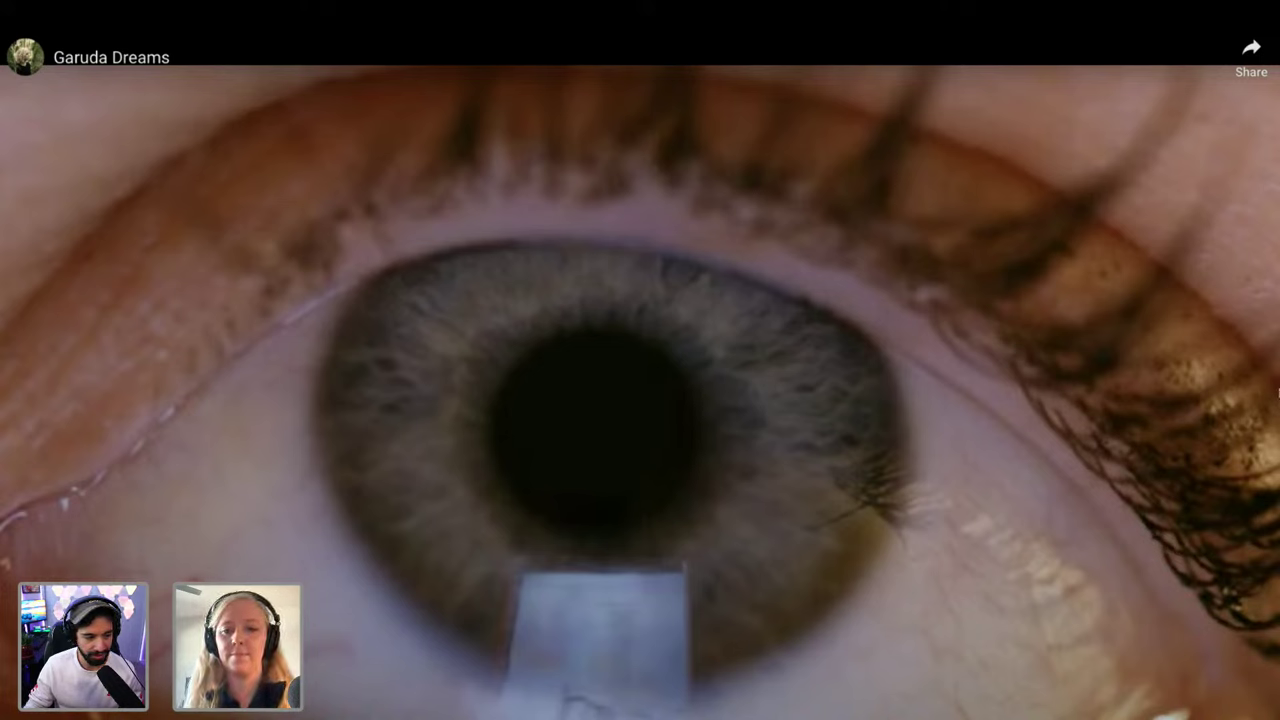
Step: Play the Garuda Dreams film full screen through to the director's end credit
left_click(1219, 389)
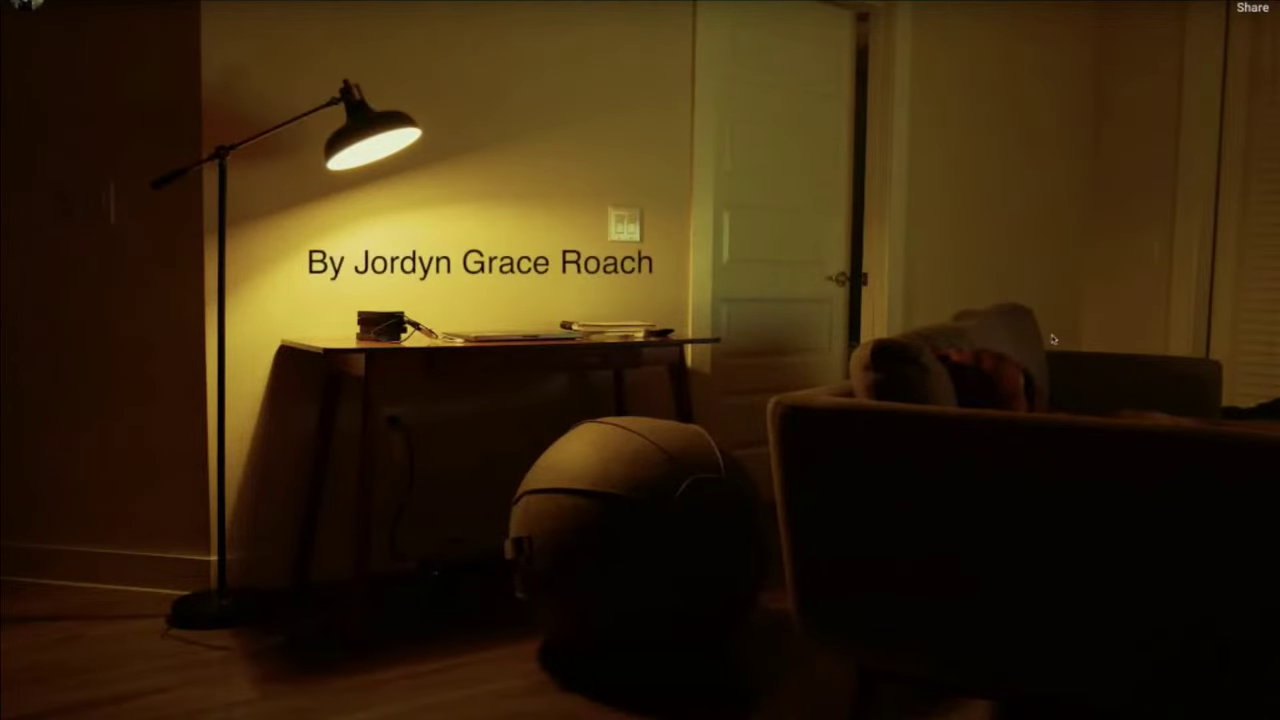
Step: Exit full screen at 3:37 and scroll down to the project description and song credits
key("Escape")
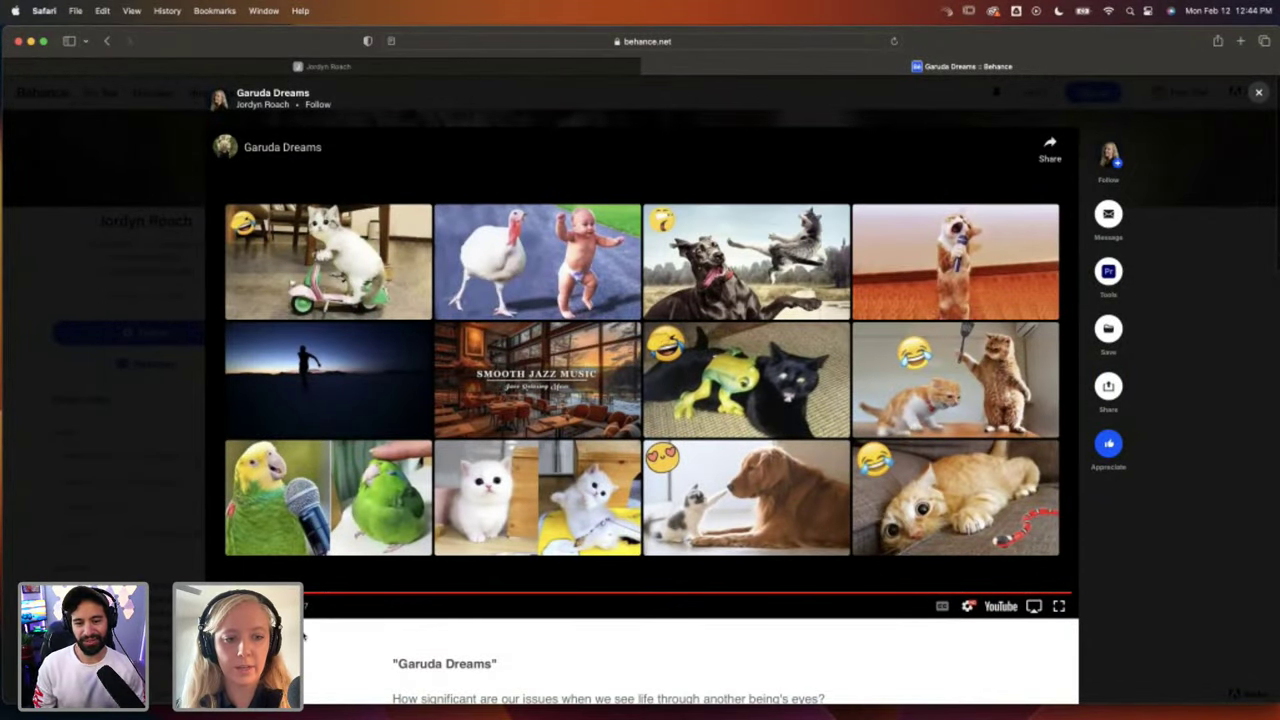
scroll(306, 652, "down", 5)
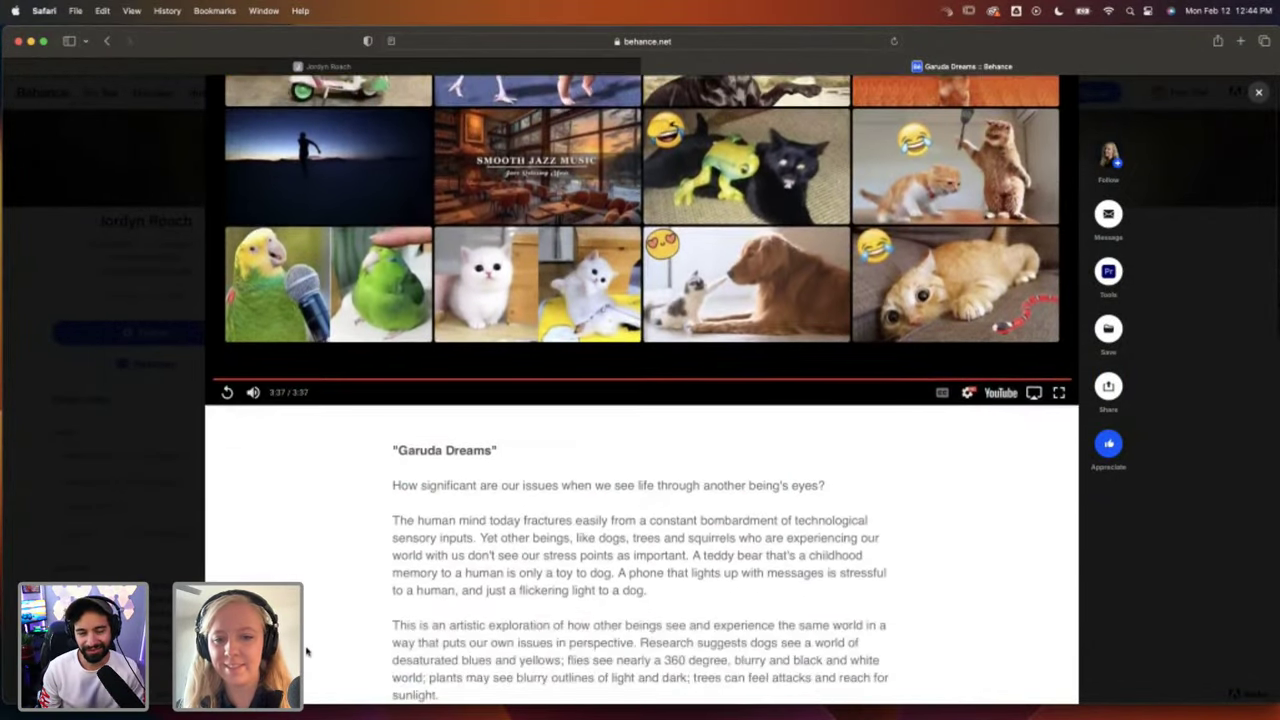
scroll(306, 652, "down", 4)
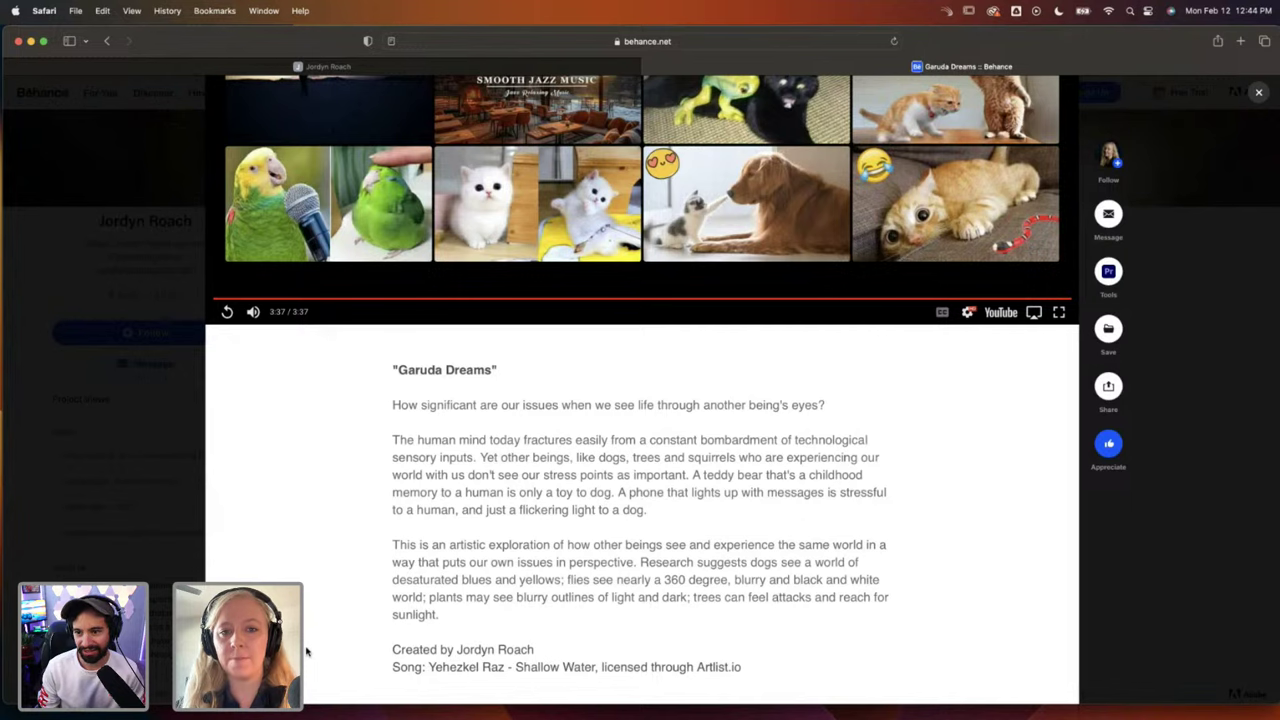
scroll(306, 652, "down", 3)
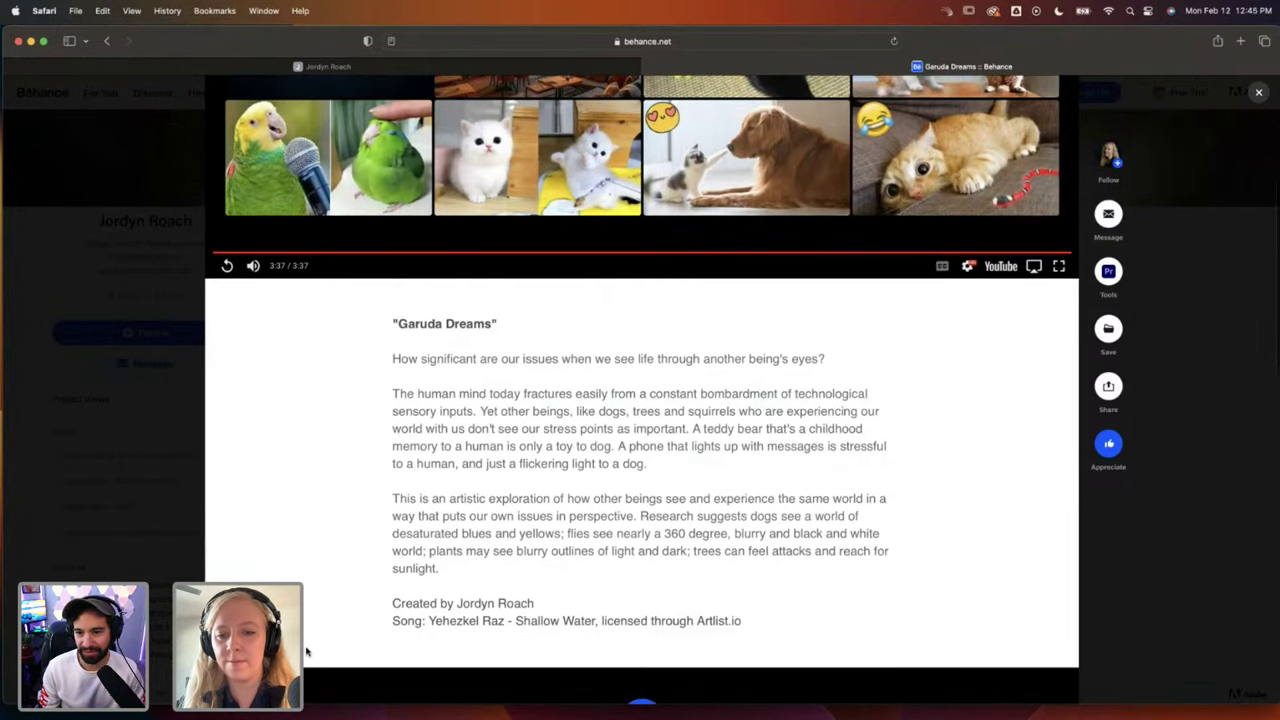
scroll(306, 652, "down", 1)
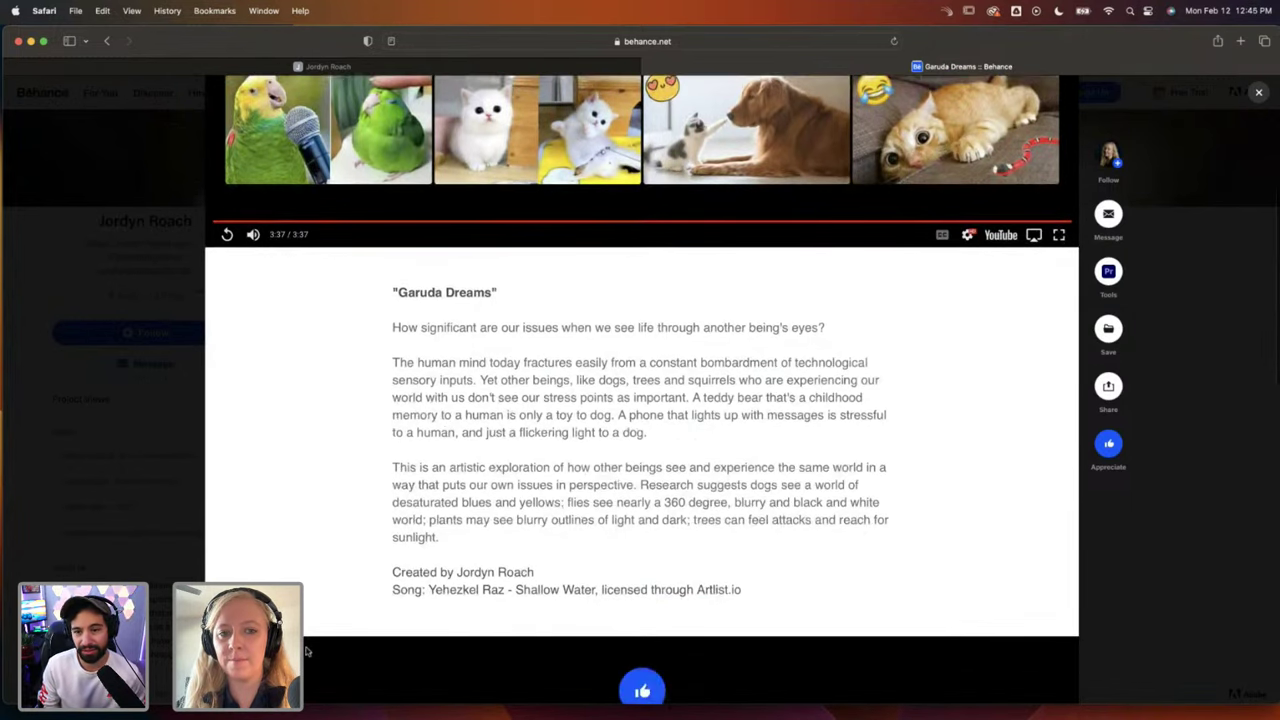
scroll(306, 652, "down", 3)
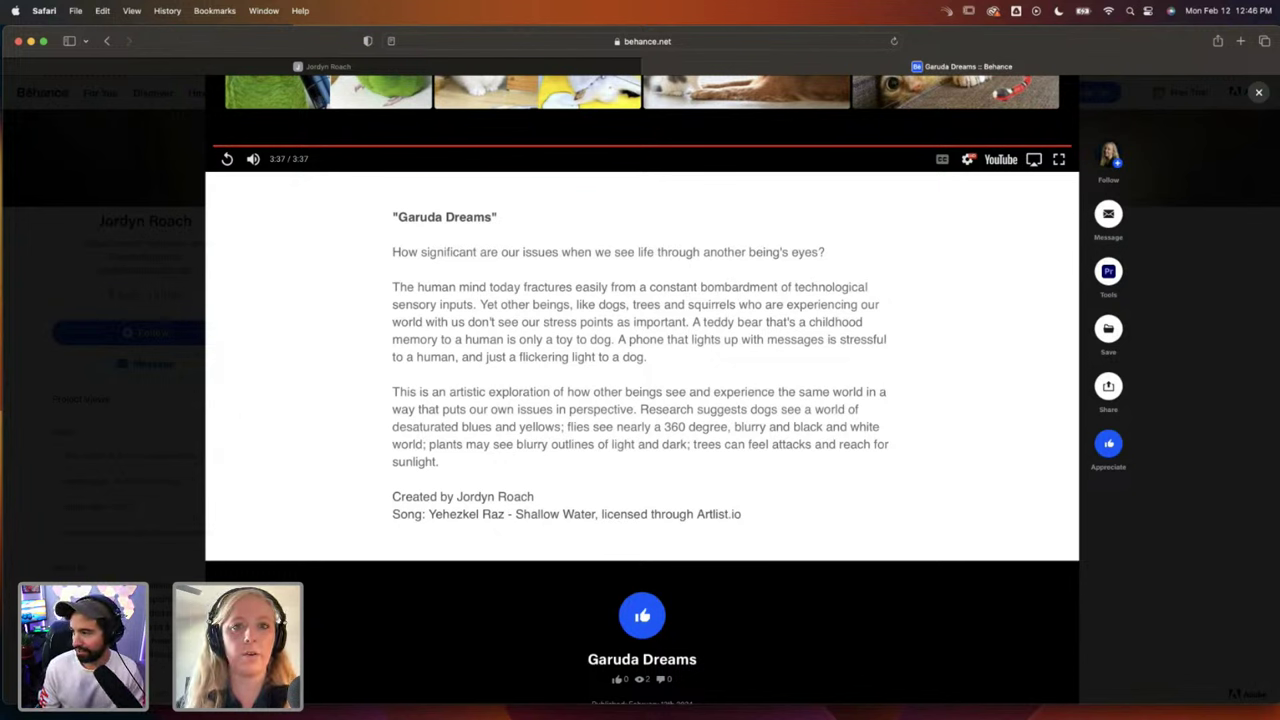
Step: Minimize Safari and return to the Garuda Eyes project in Premiere Pro with Cmd+Tab
left_click(31, 41)
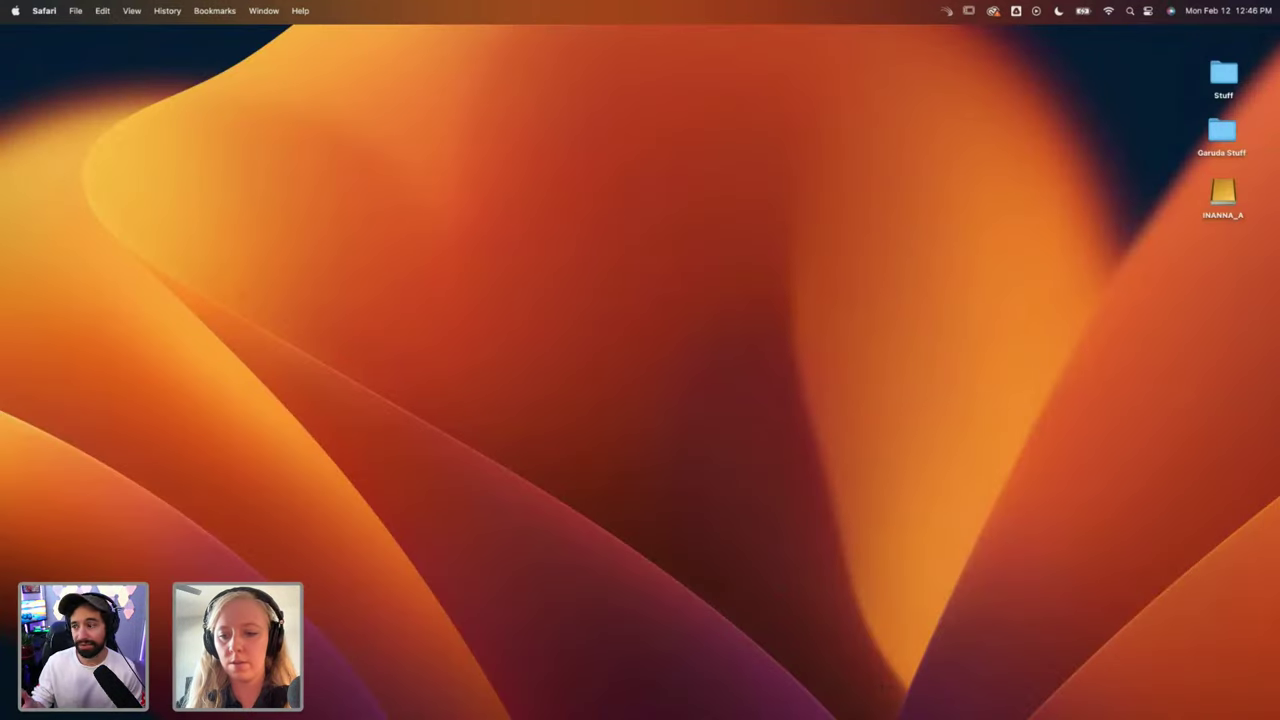
key("super+Tab")
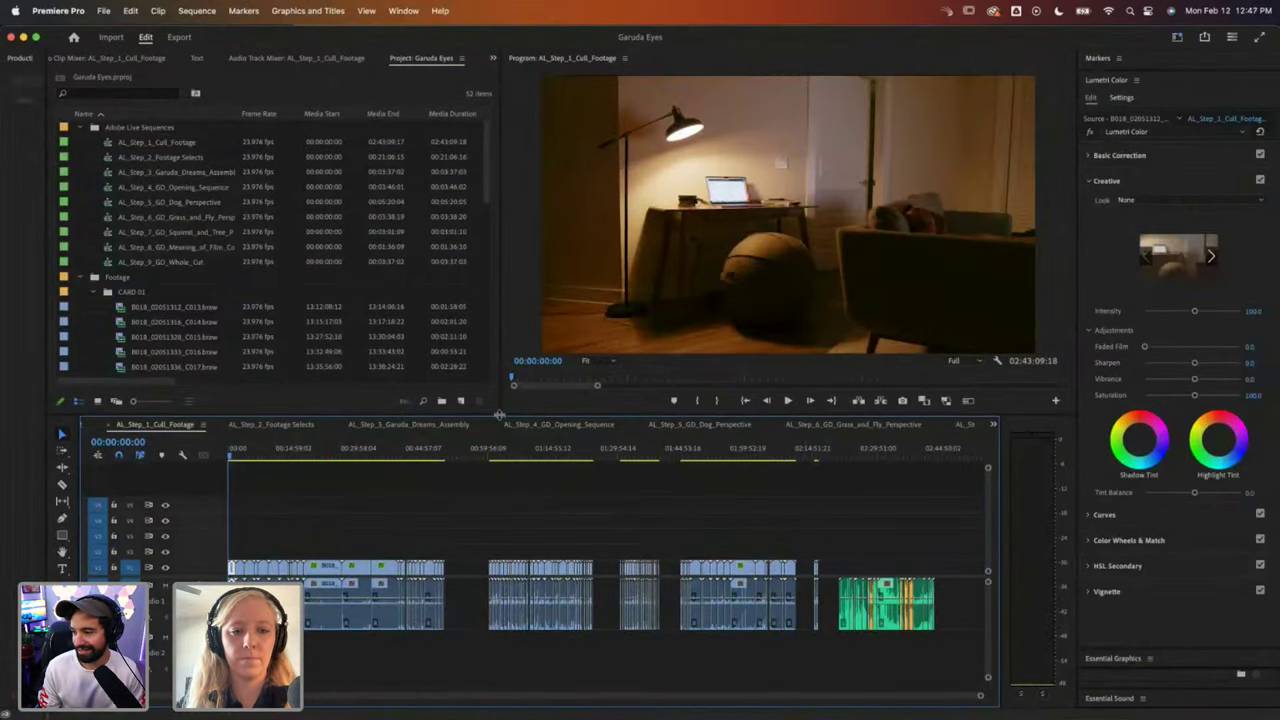
Step: Enlarge the monitor and project panels, collapse Footage and VFX, expand only Adobe Live Sequences
left_click_drag(500, 414, 502, 526)
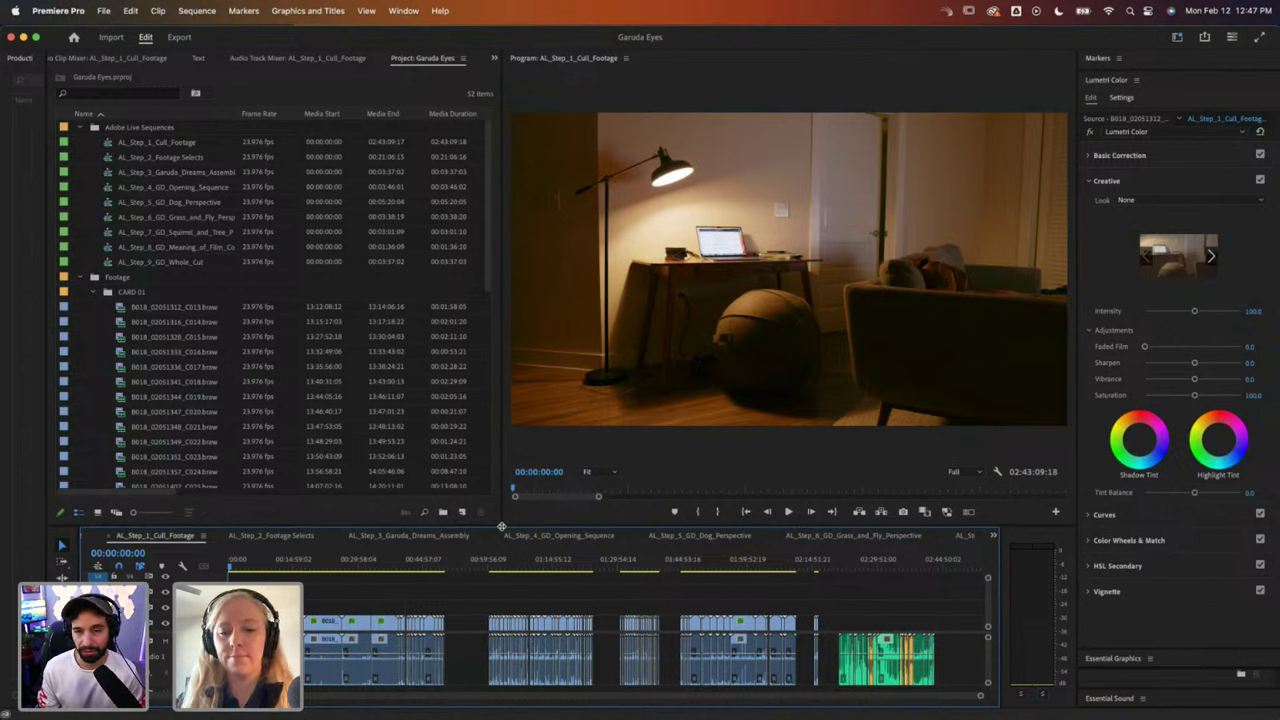
left_click(81, 129)
left_click(81, 143)
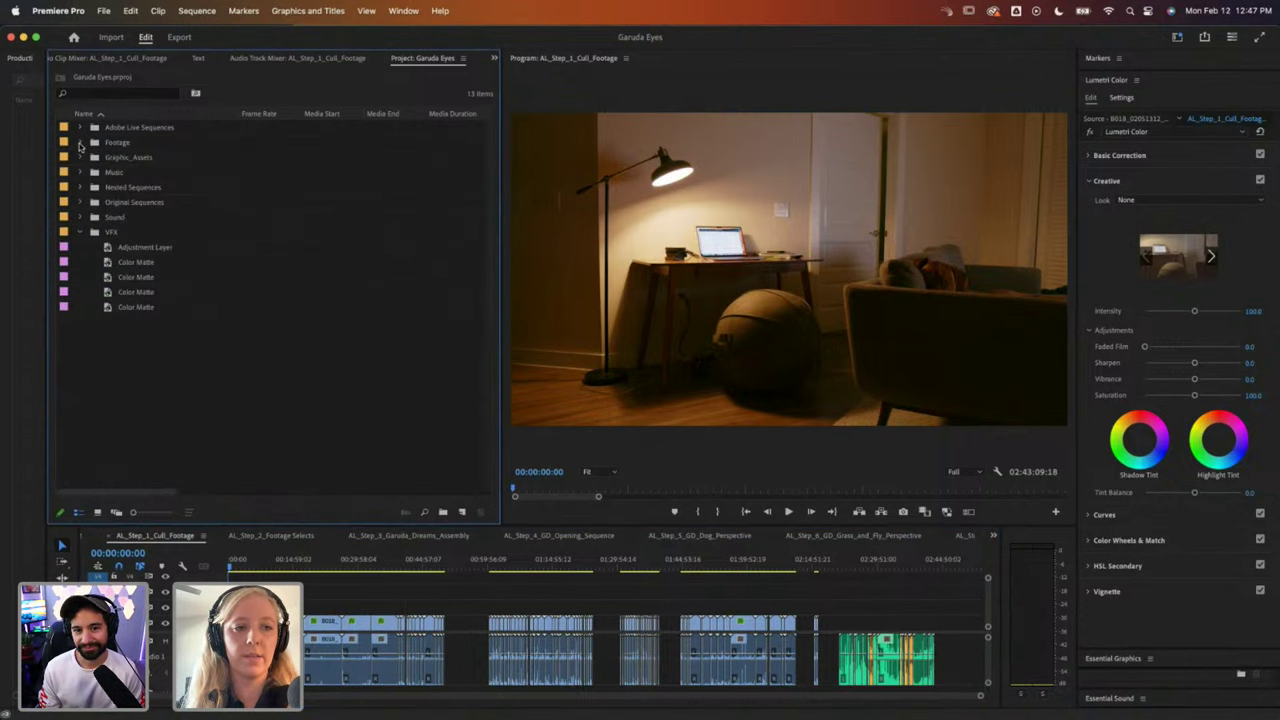
left_click(81, 232)
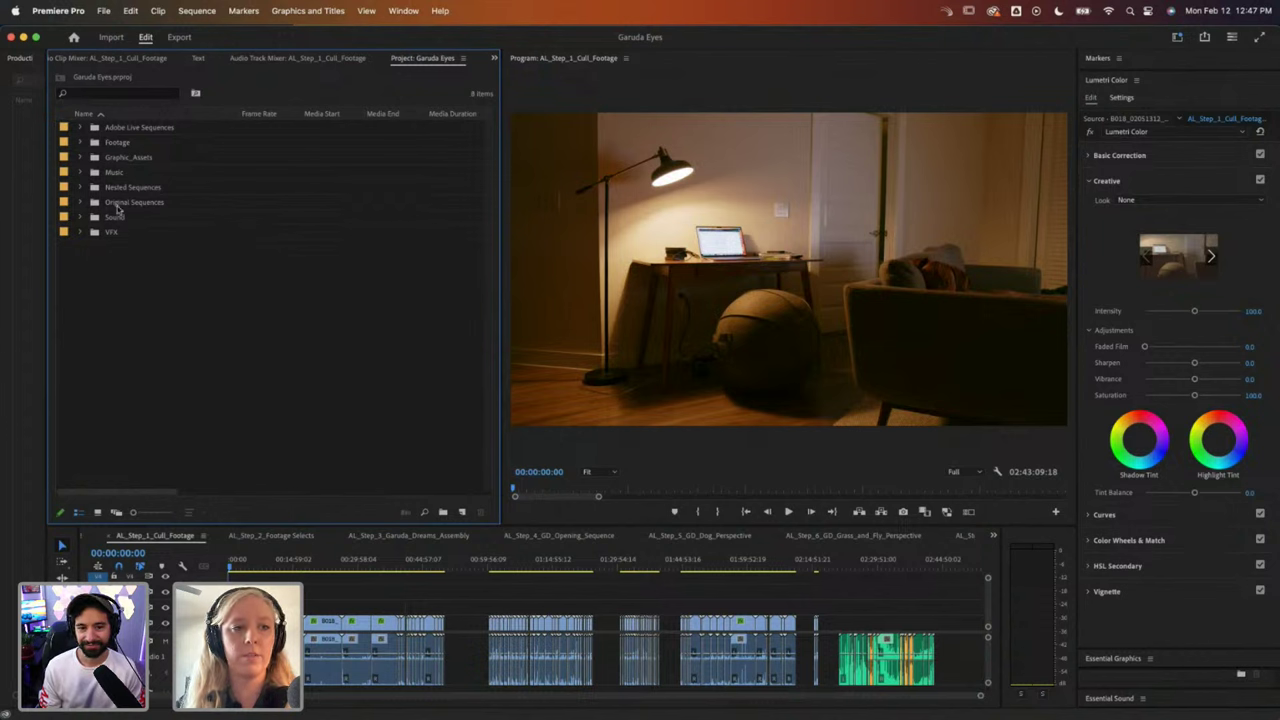
left_click(80, 127)
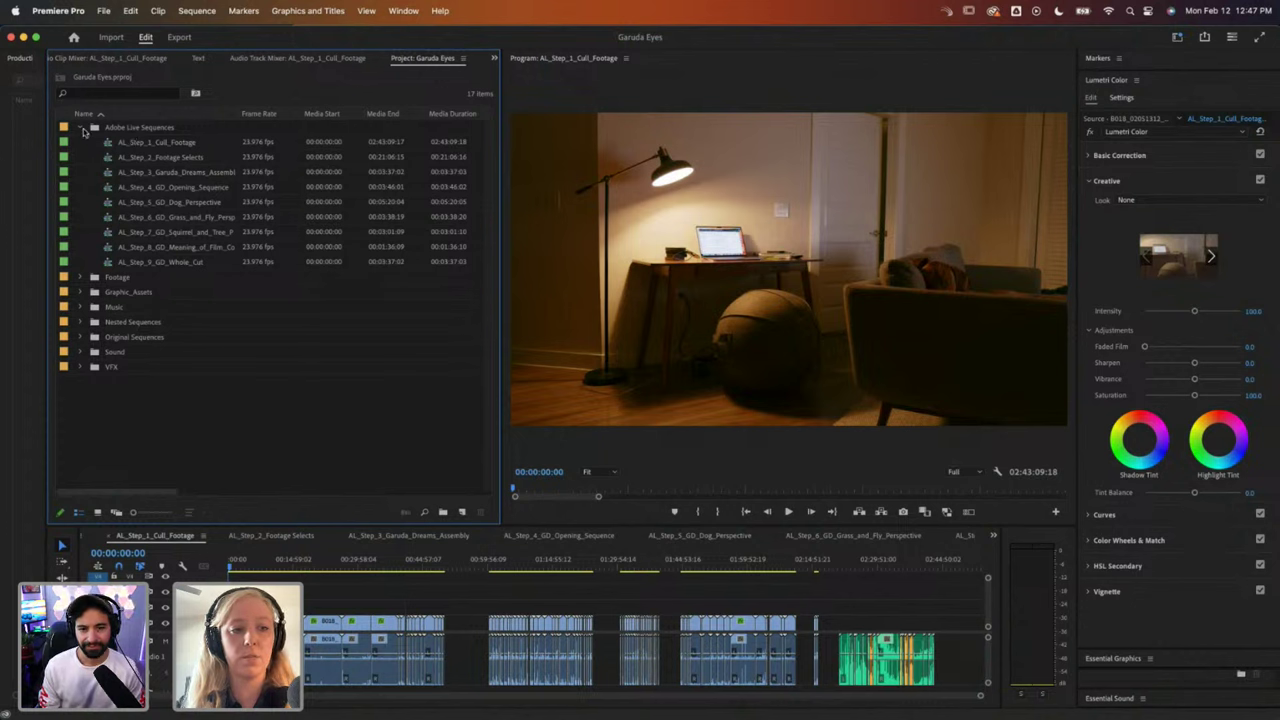
Step: Expand the Footage bin, browse CARD 01's .braw clips, then collapse CARD 01 again
left_click(115, 279)
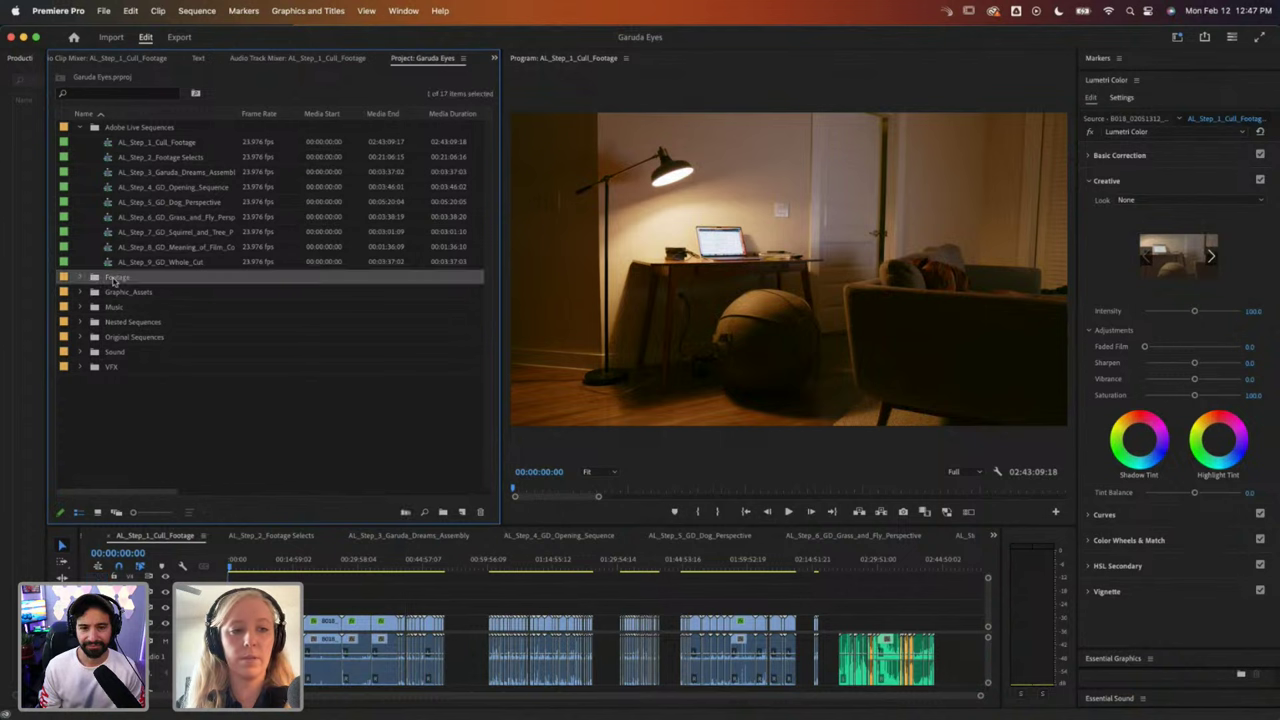
left_click(82, 279)
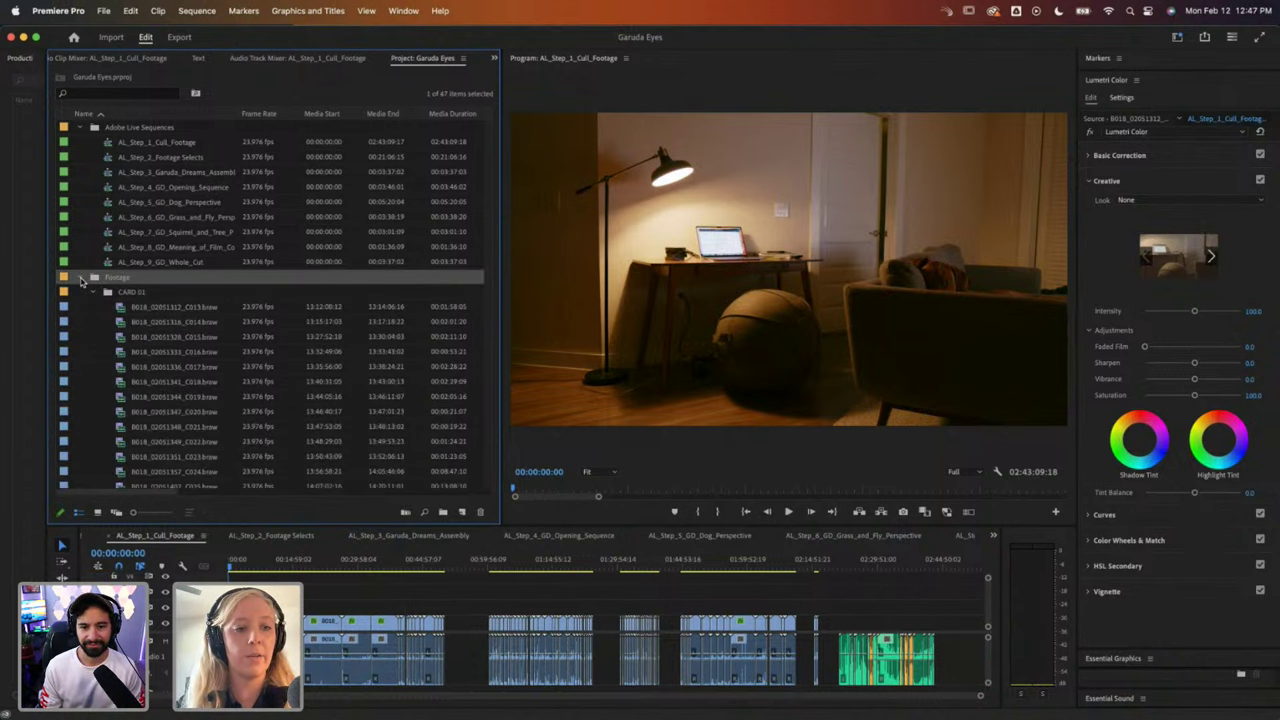
left_click(94, 291)
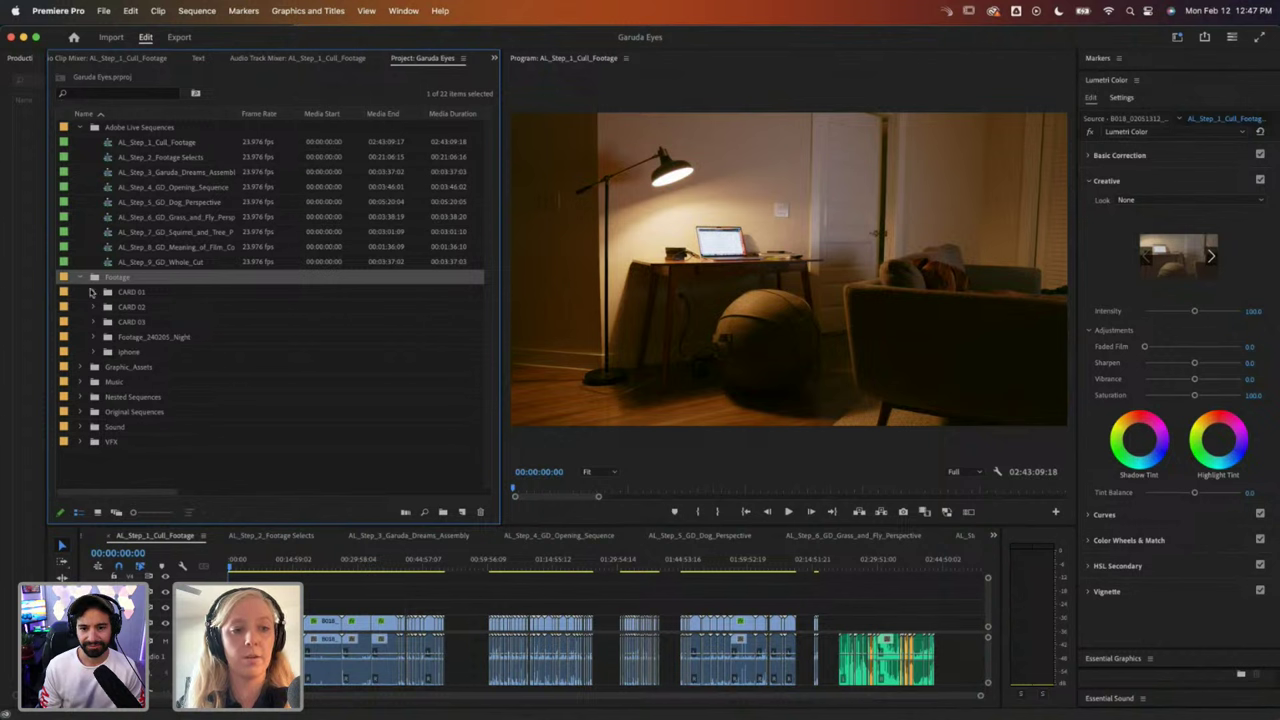
left_click(94, 292)
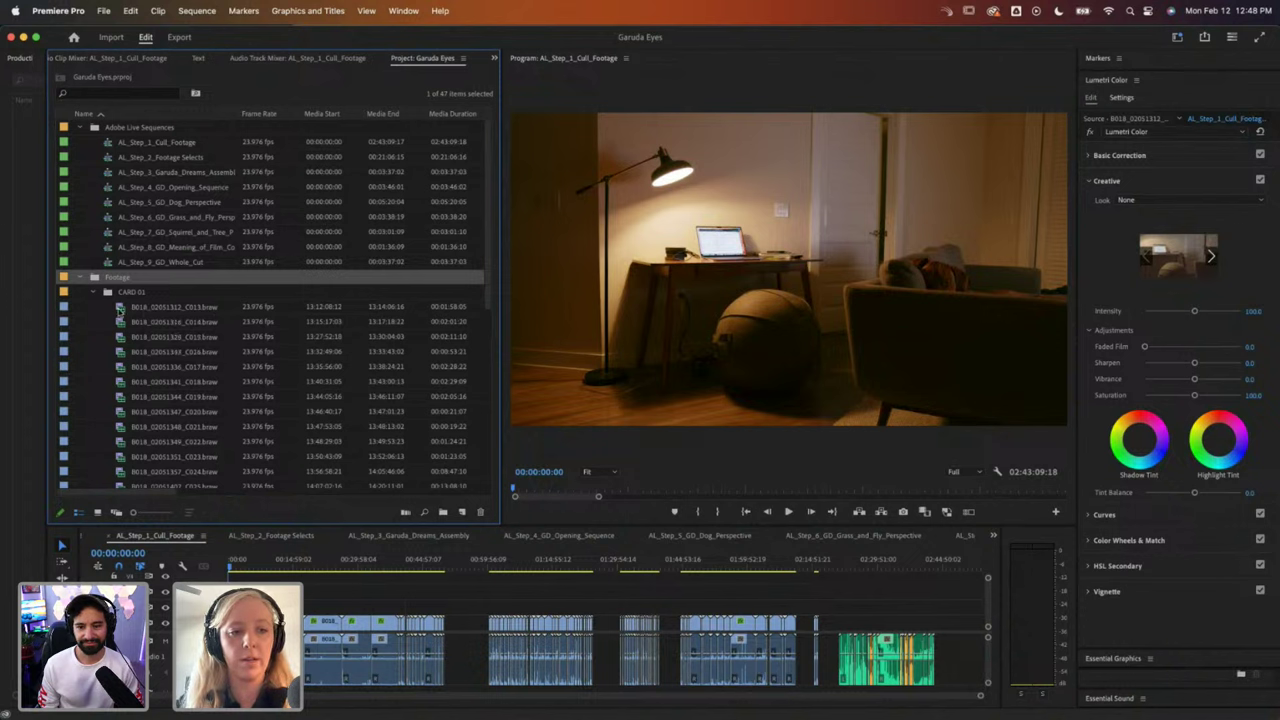
scroll(148, 340, "down", 8)
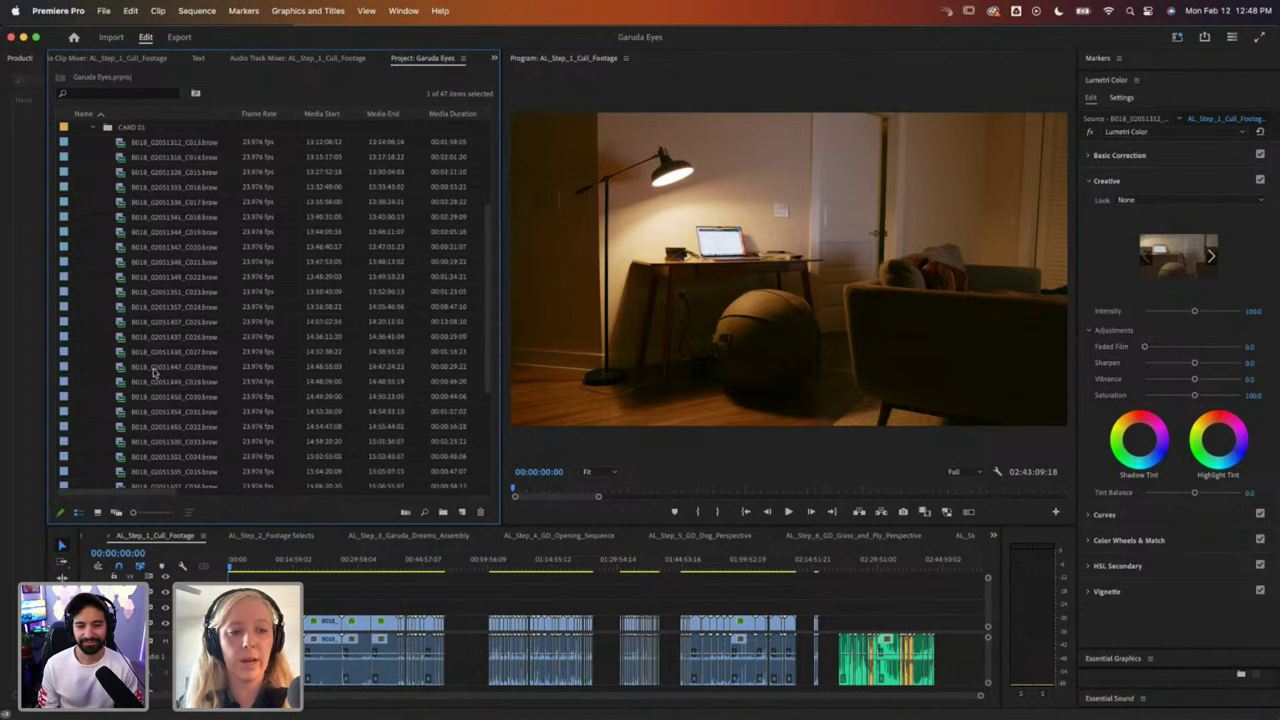
scroll(153, 372, "up", 5)
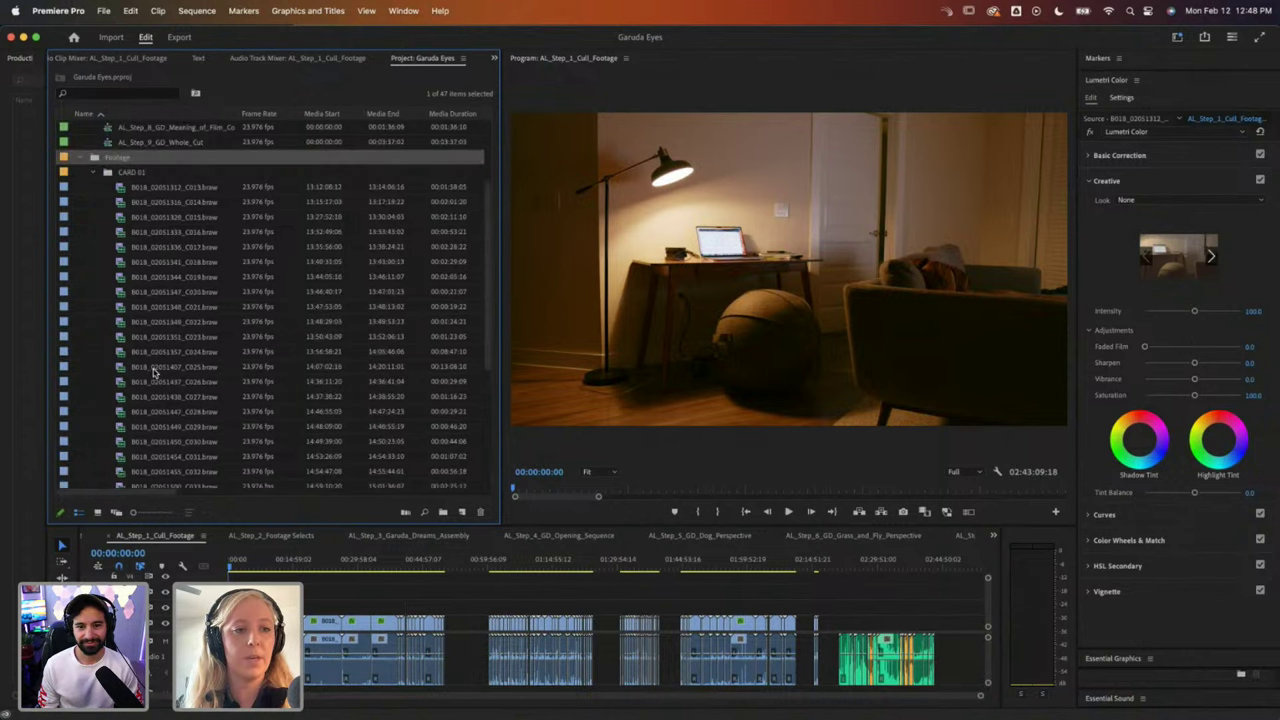
left_click(93, 173)
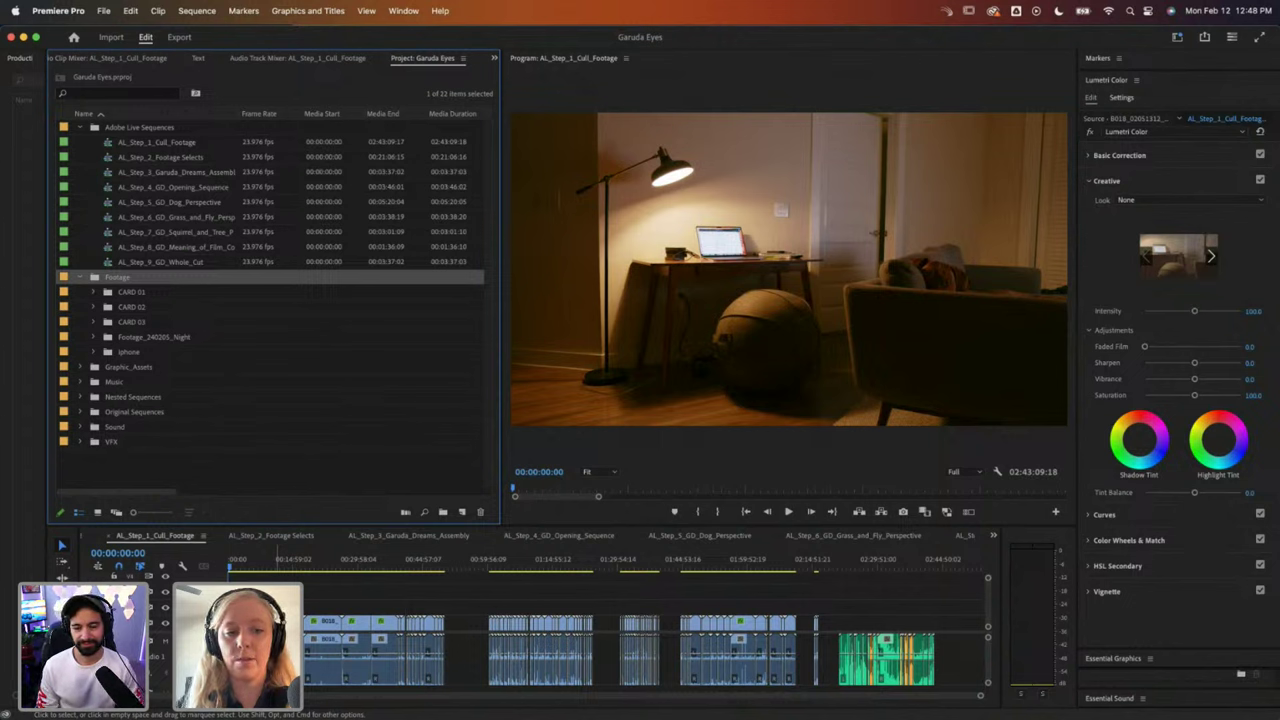
left_click(232, 567)
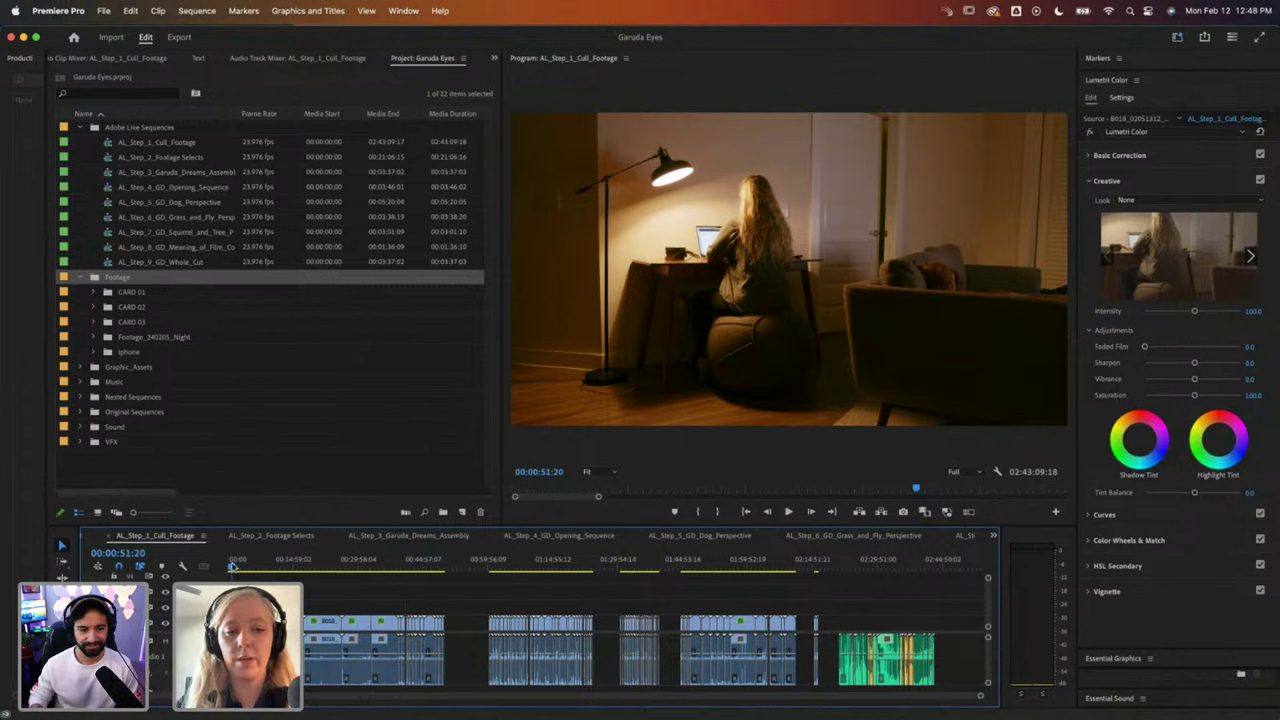
left_click_drag(232, 567, 229, 567)
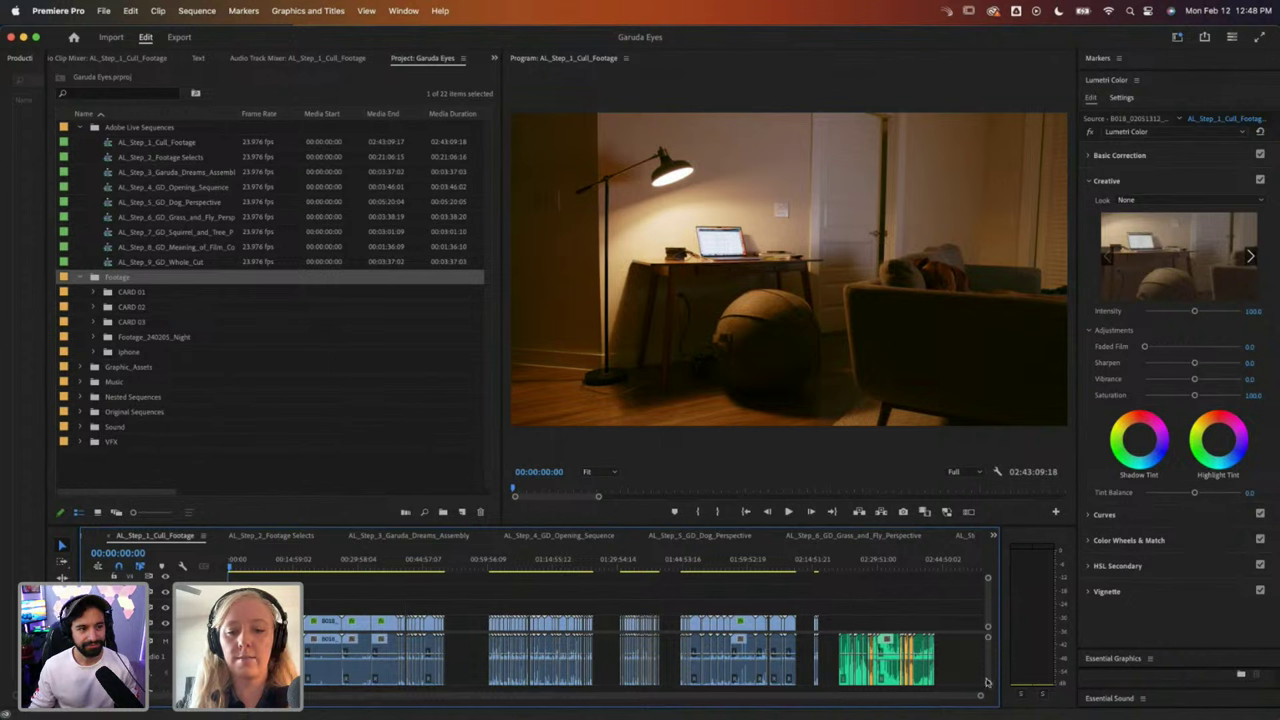
scroll(987, 682, "down", 3)
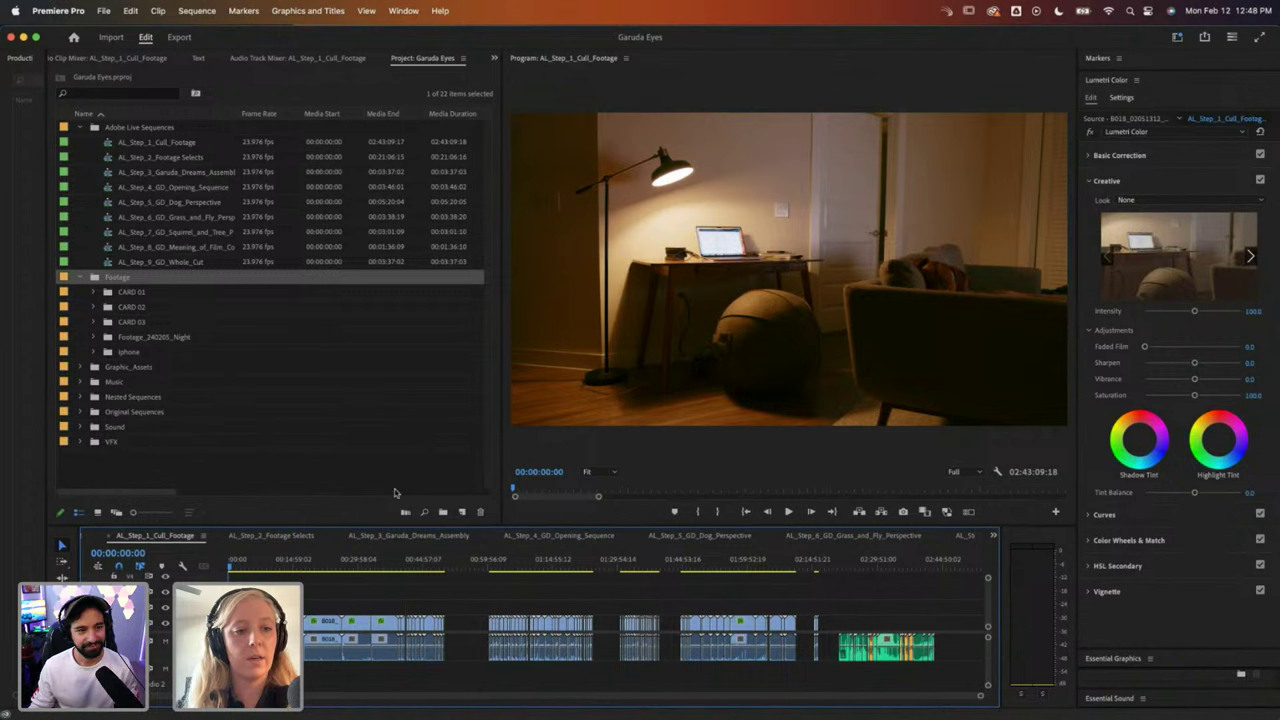
left_click(127, 356)
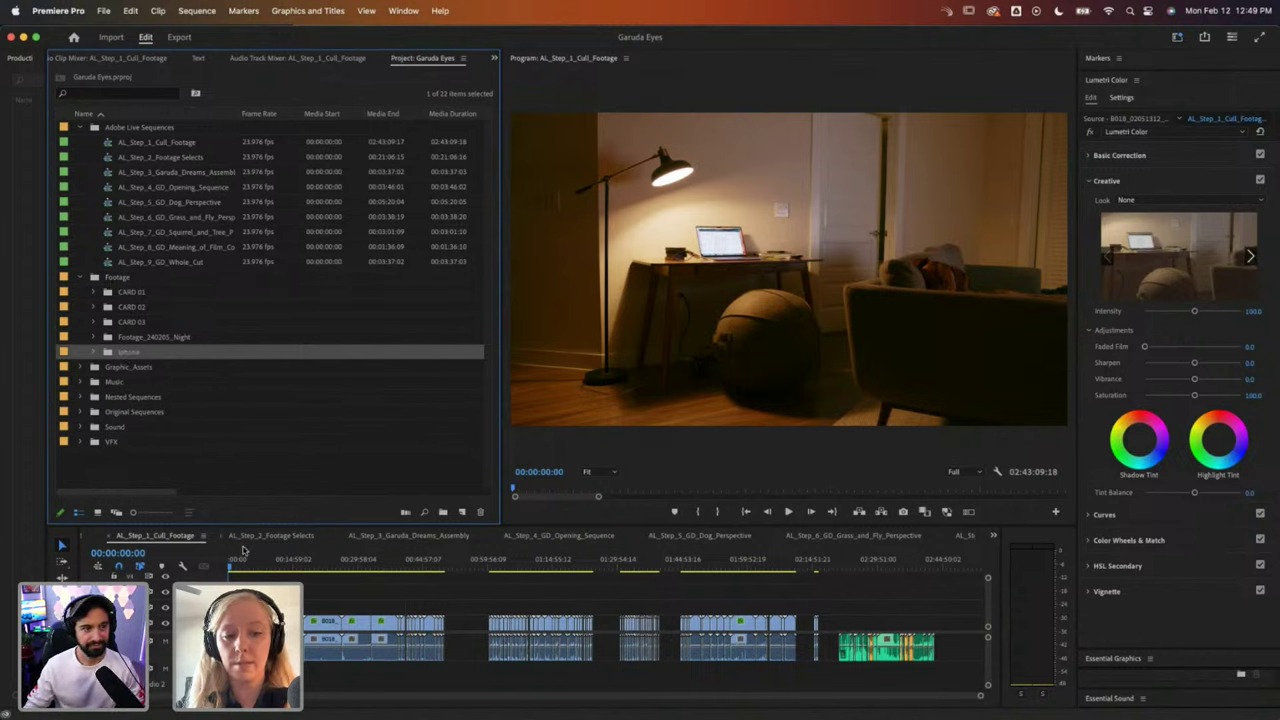
left_click(153, 467)
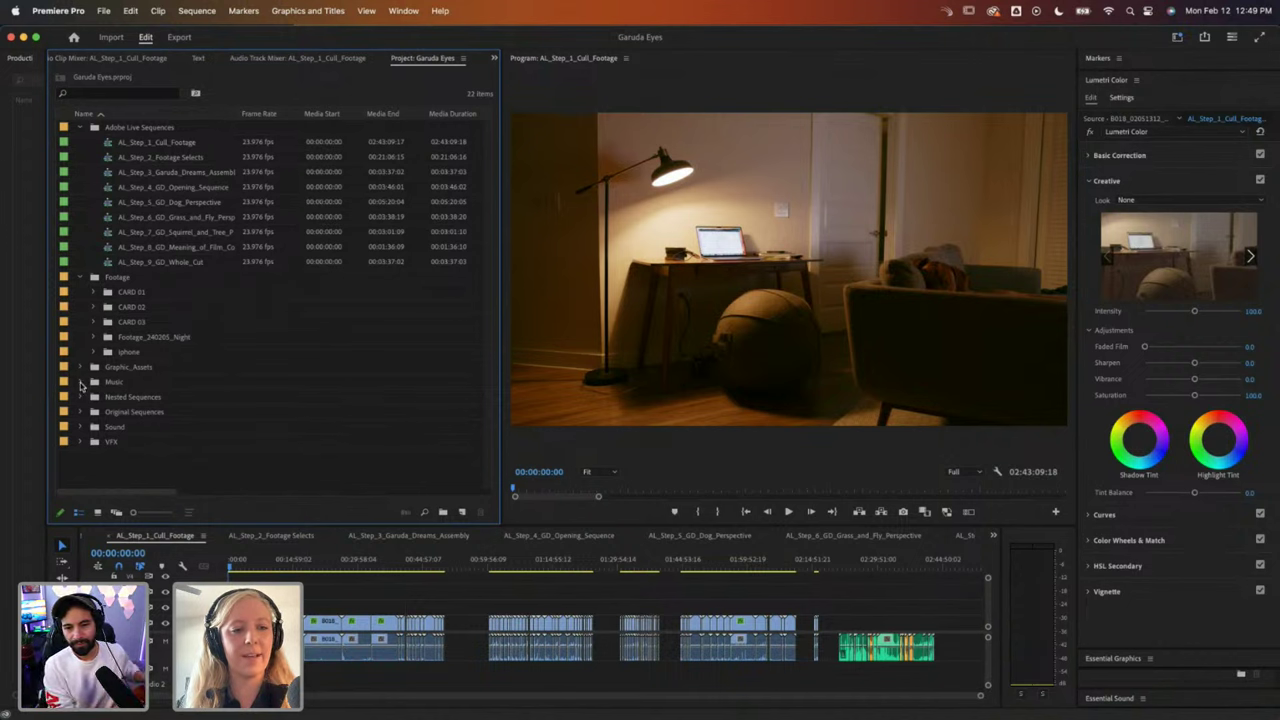
left_click(84, 428)
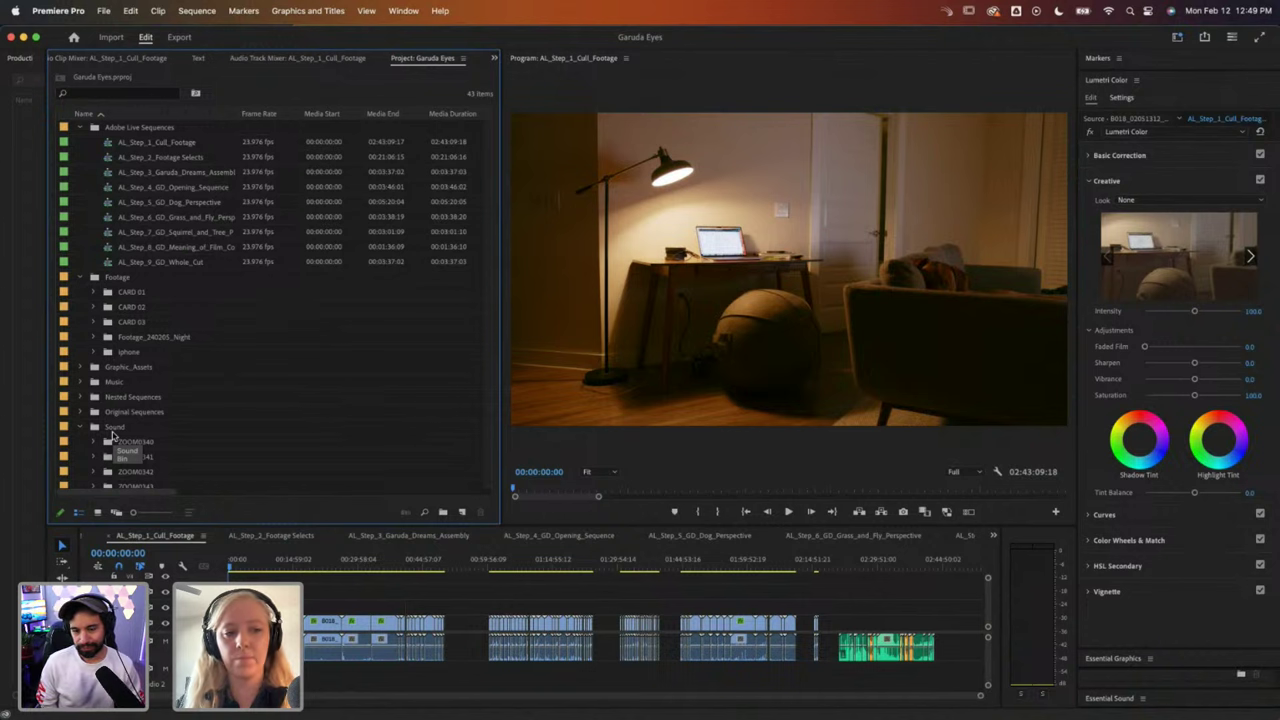
left_click(81, 428)
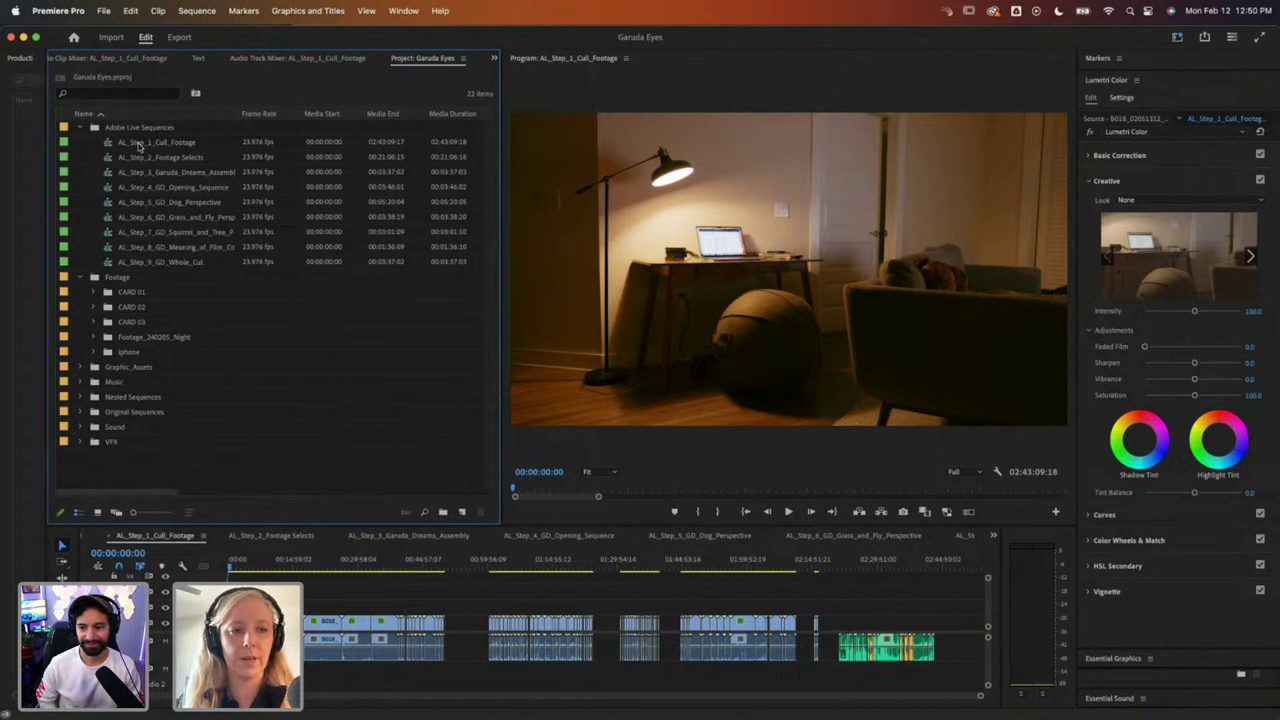
Step: Select AL_Step_1_Cull_Footage, expand CARD 01 and select clips C013 through C037
left_click(218, 146)
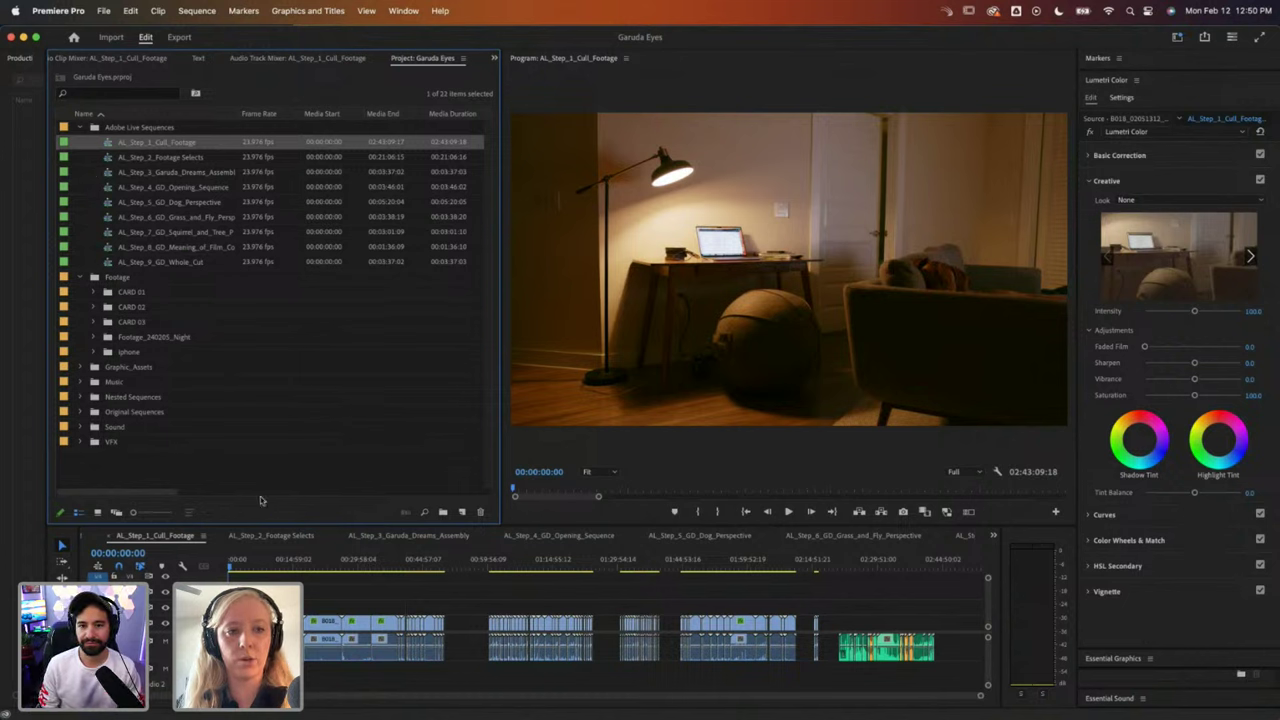
left_click(93, 291)
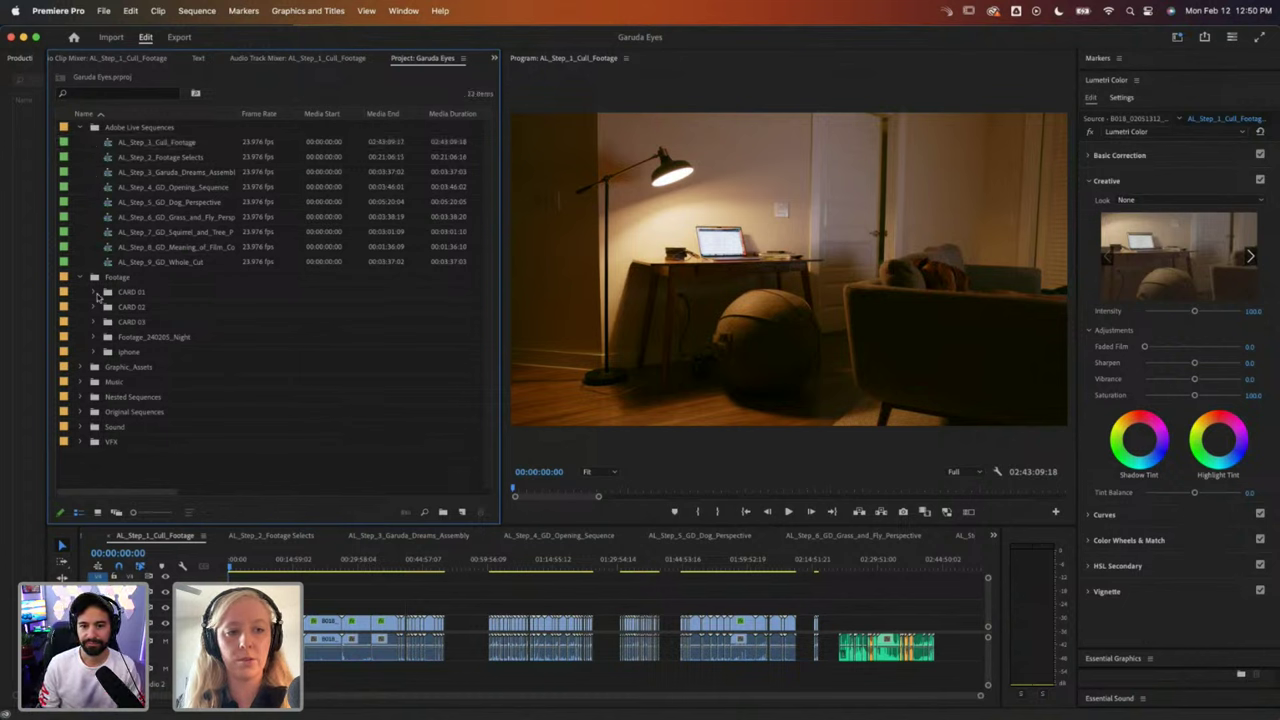
left_click(142, 310)
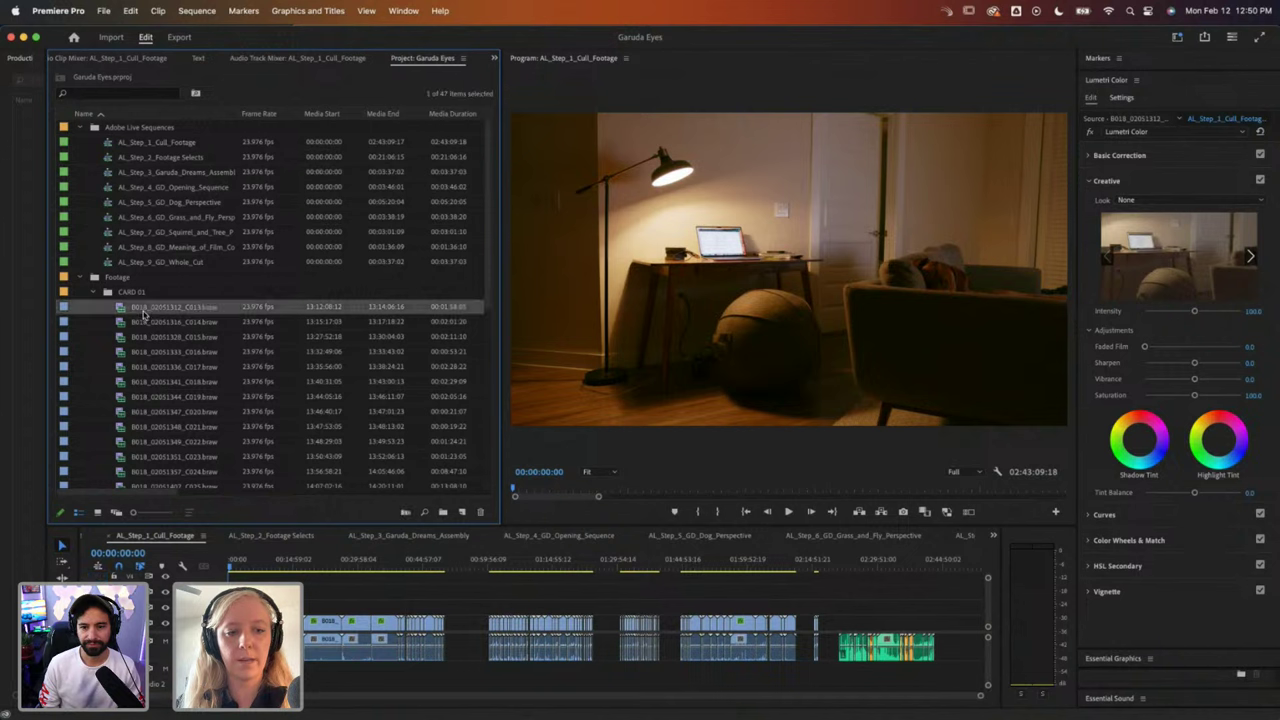
scroll(160, 410, "down", 10)
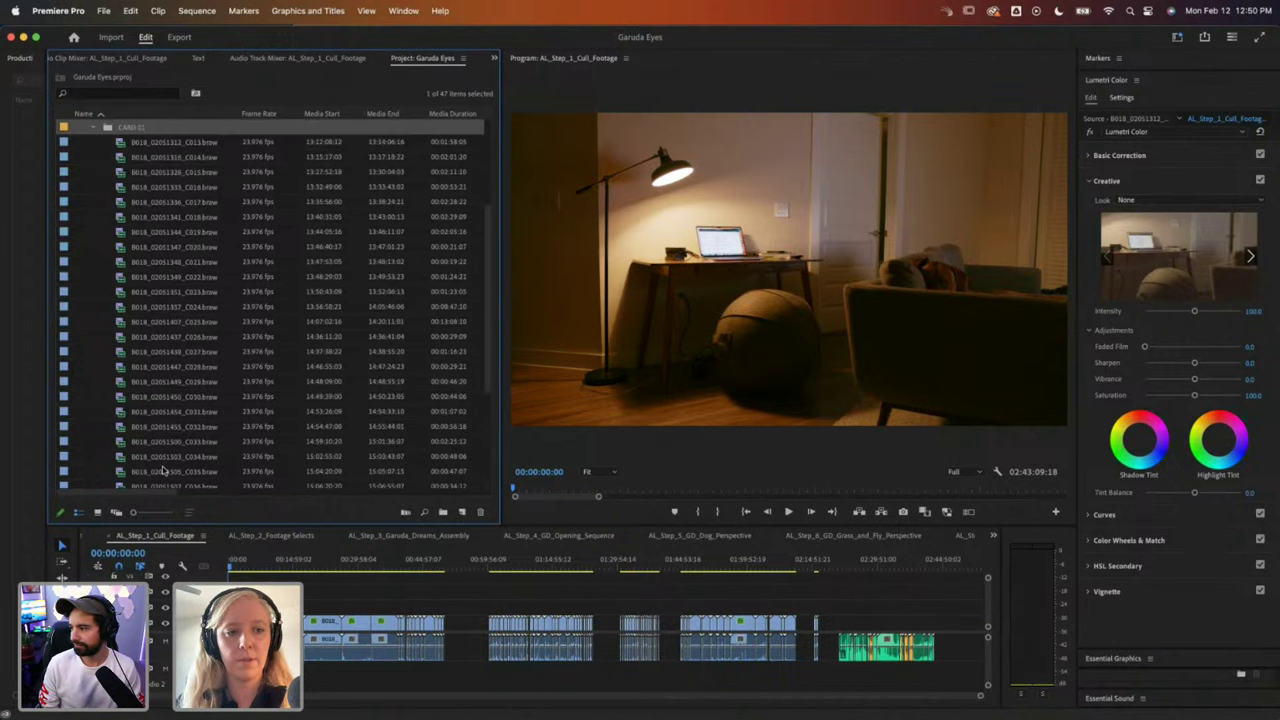
scroll(153, 378, "up", 10)
scroll(160, 400, "down", 8)
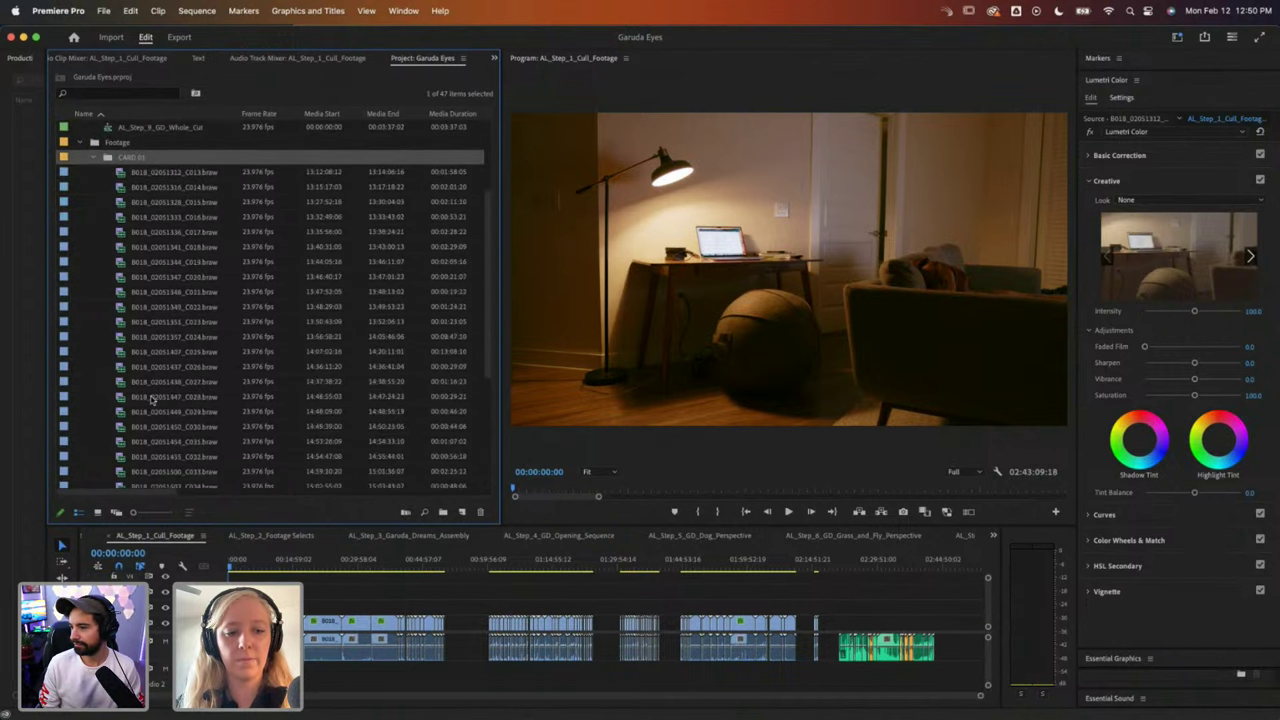
left_click(166, 396, "shift")
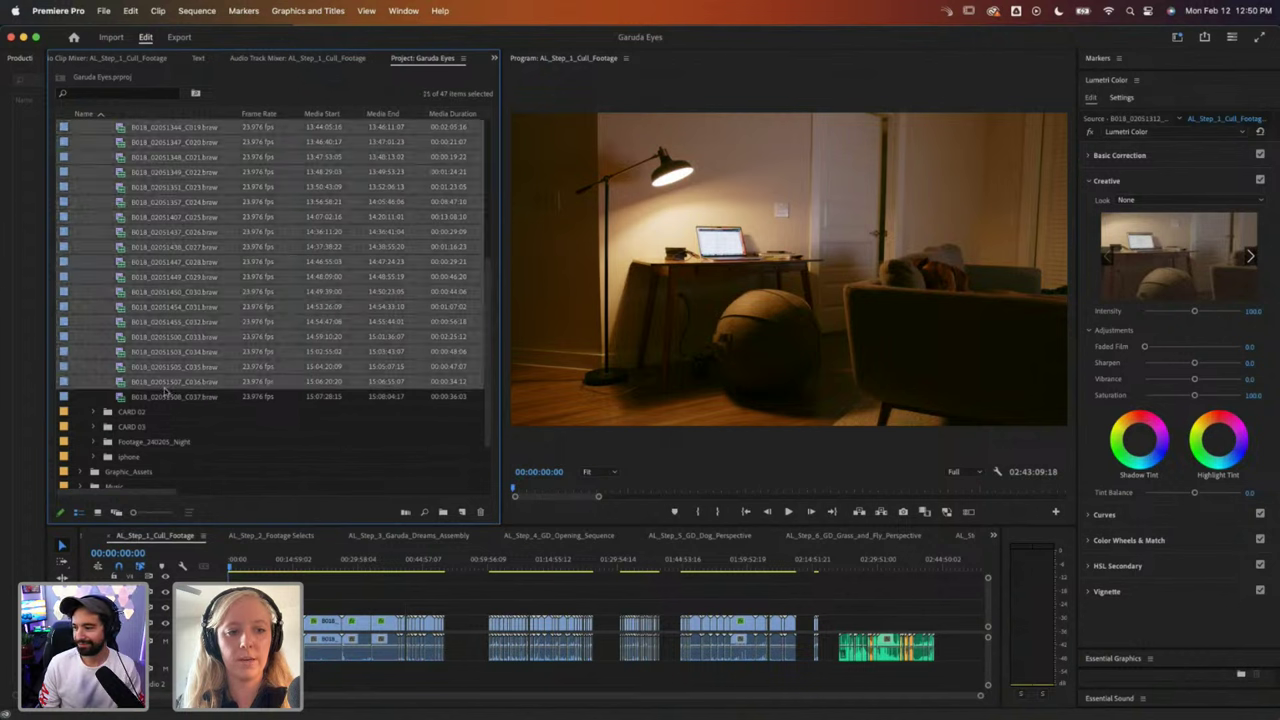
left_click_drag(157, 305, 215, 337)
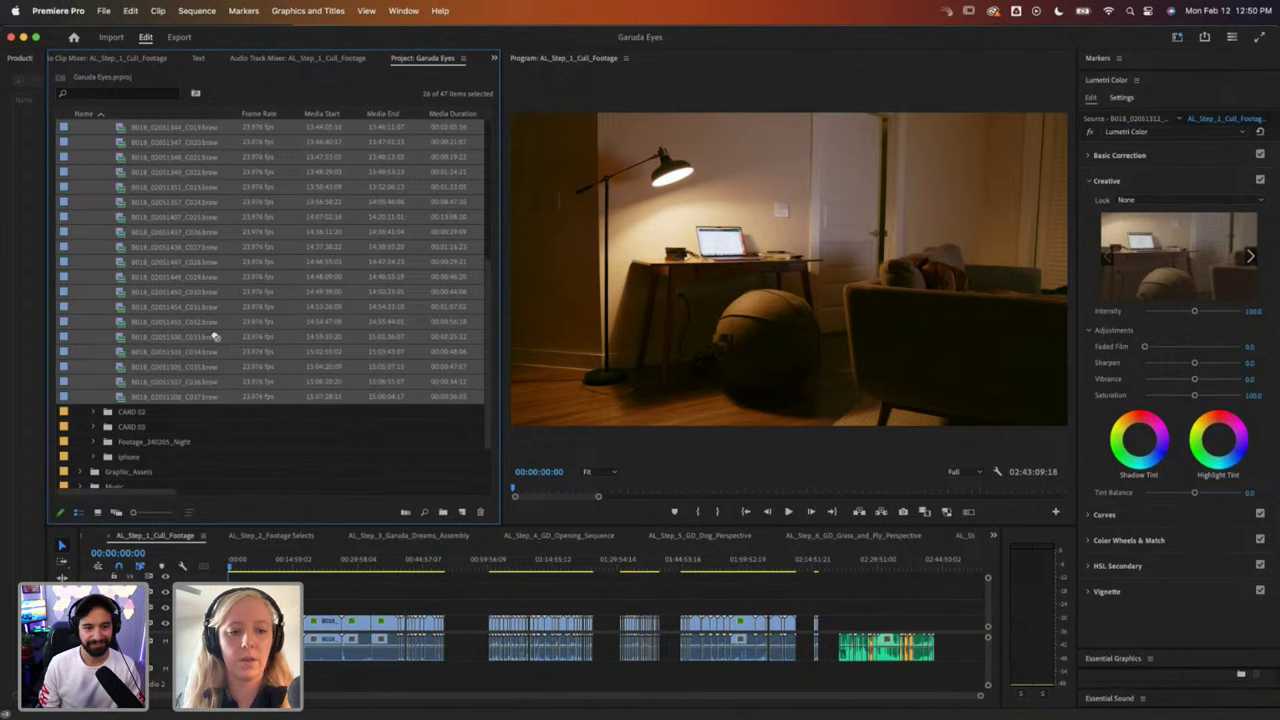
Step: Scrub the sequence to the eye close-up, return to the start and clear the selections
left_click_drag(292, 566, 358, 567)
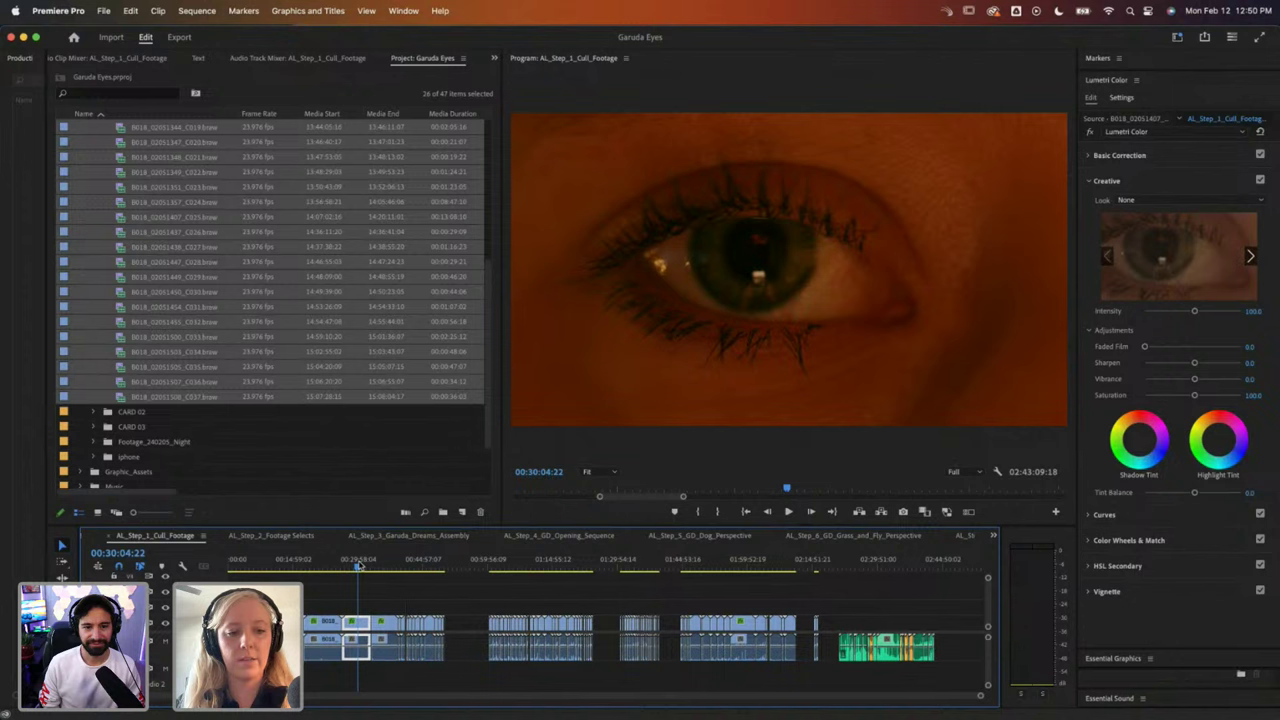
left_click_drag(304, 601, 370, 612)
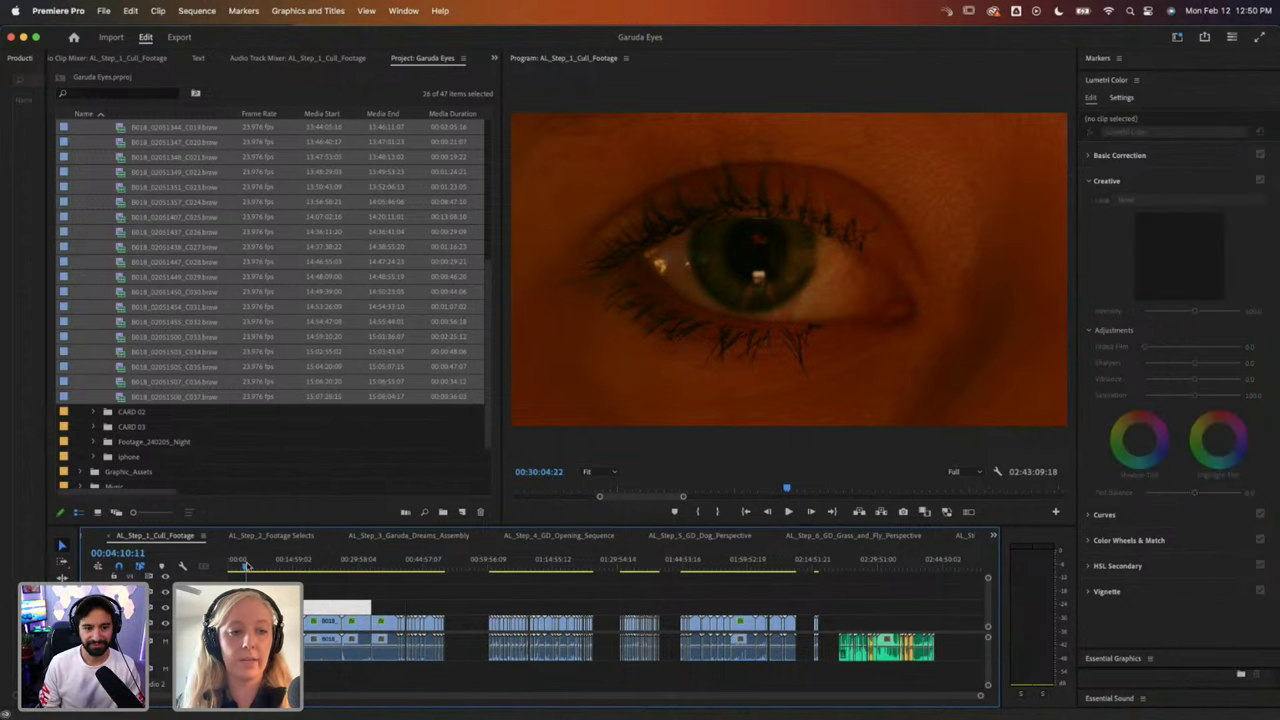
key("Home")
left_click(101, 386)
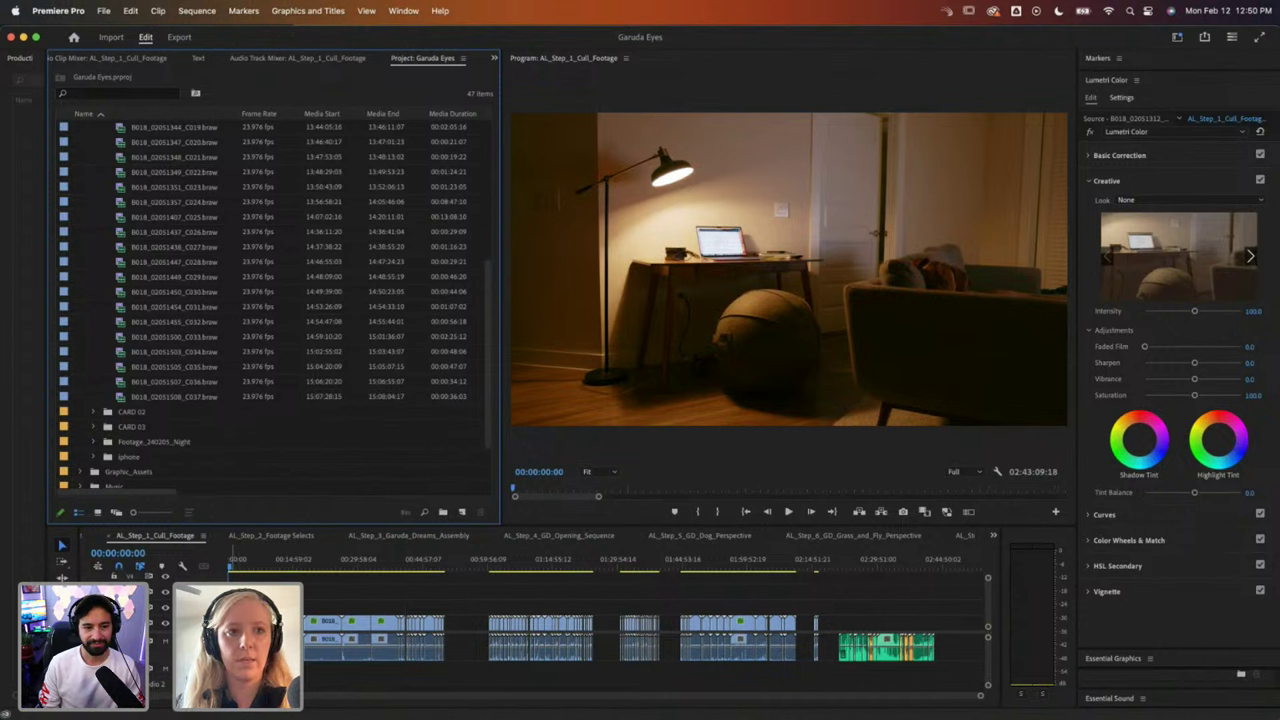
left_click(303, 620)
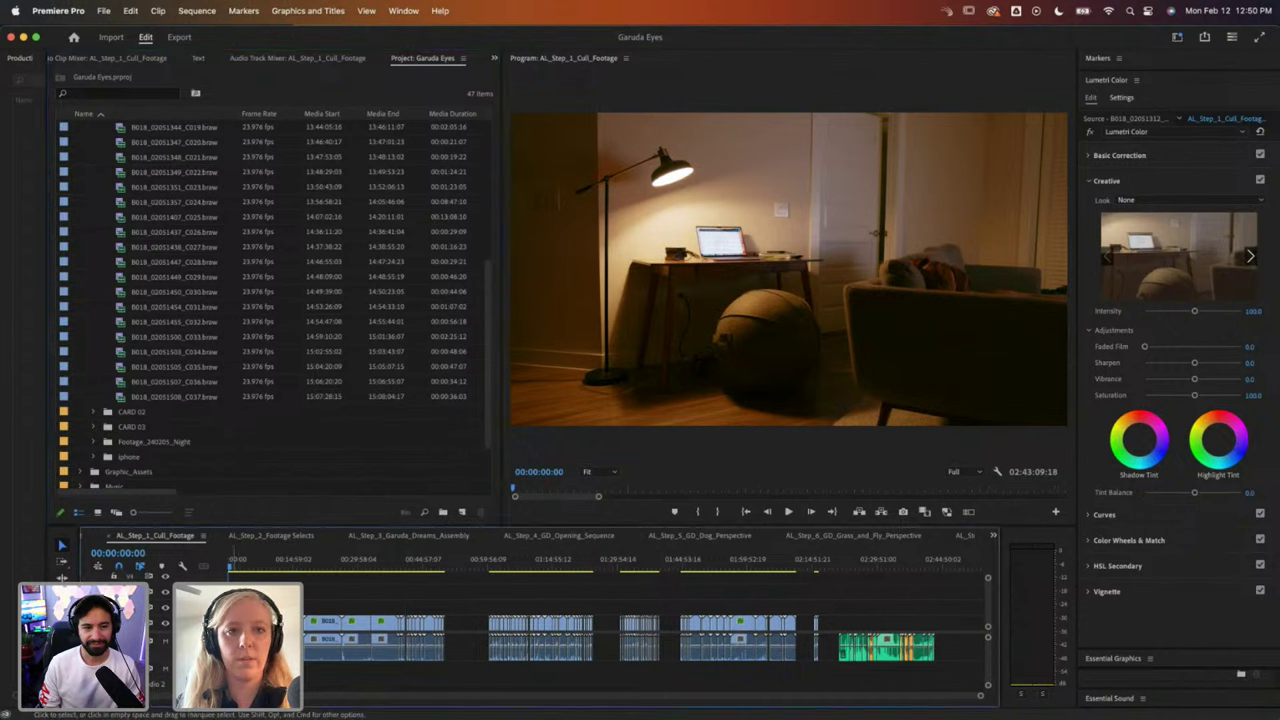
Step: Show Effect Controls and bypass the Lumetri Color grade on the desk shot
left_click(493, 59)
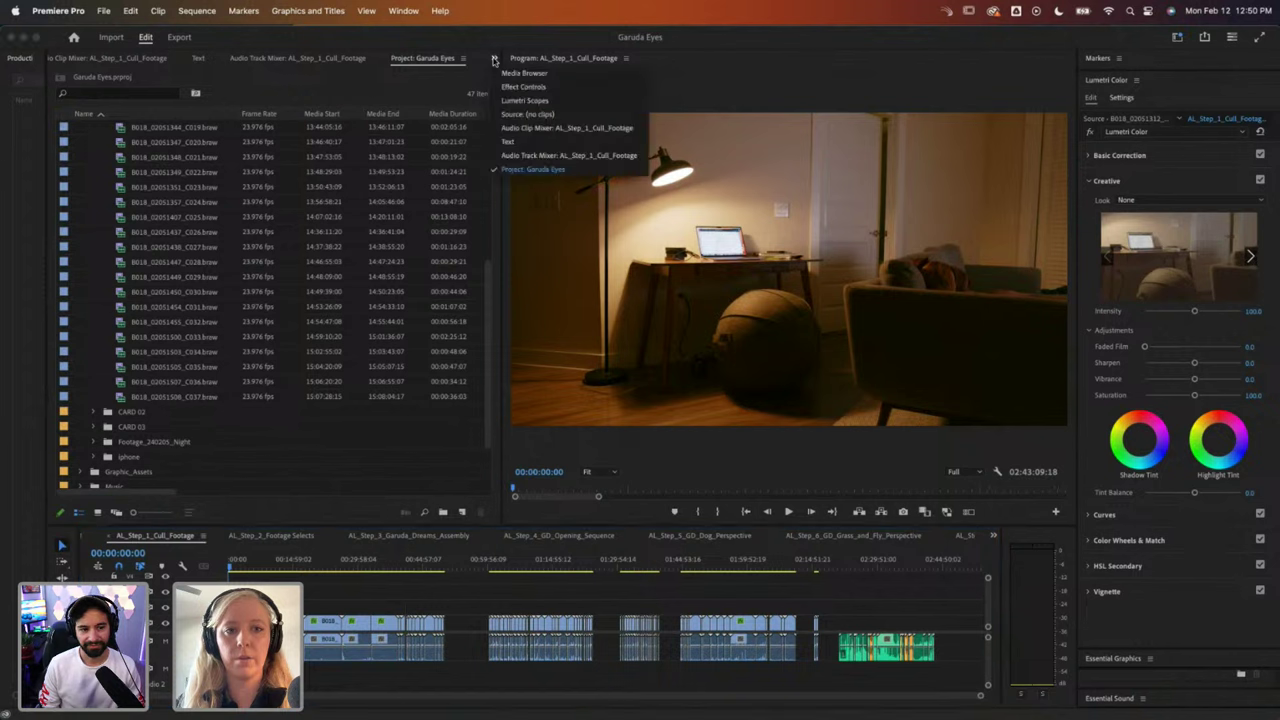
left_click(523, 87)
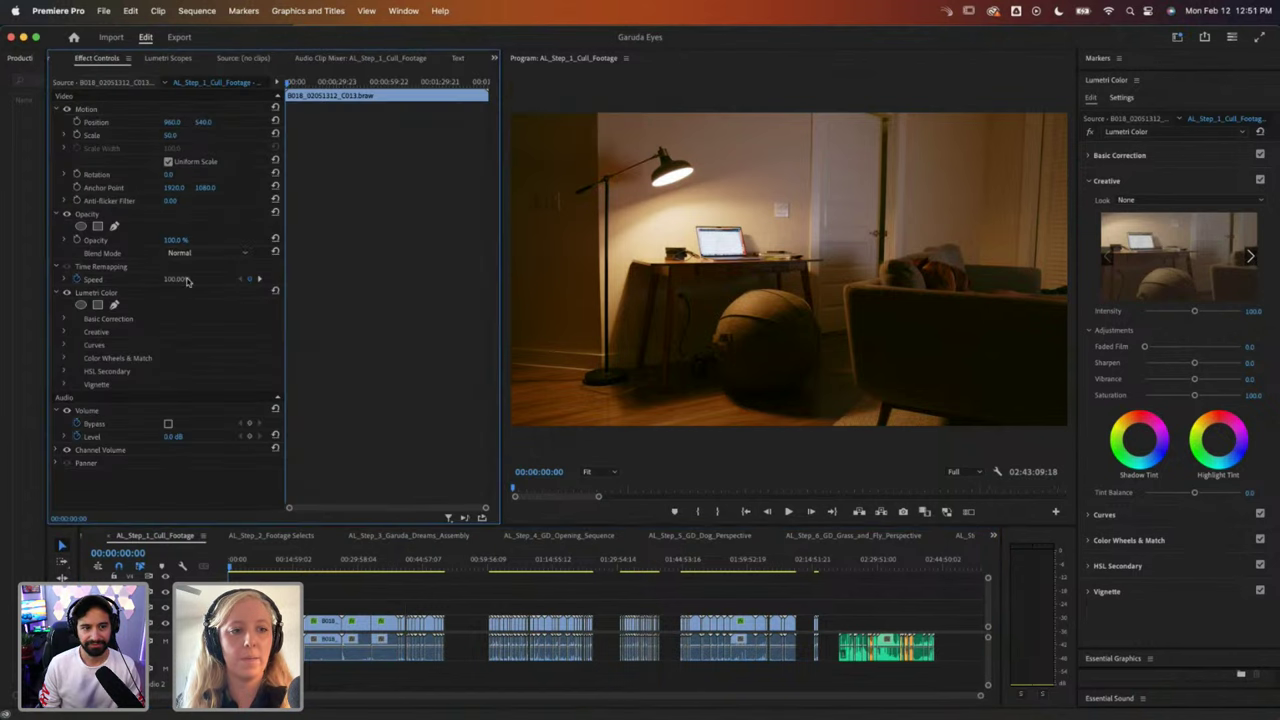
left_click(66, 292)
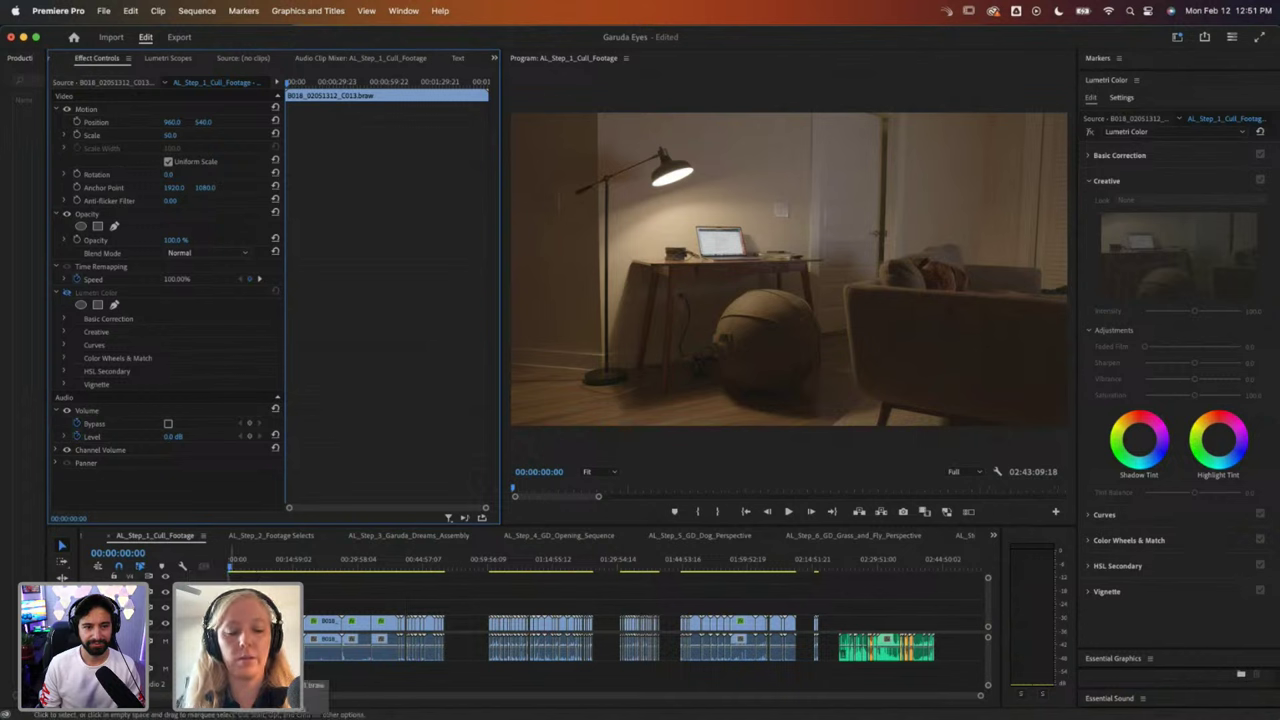
left_click(980, 697)
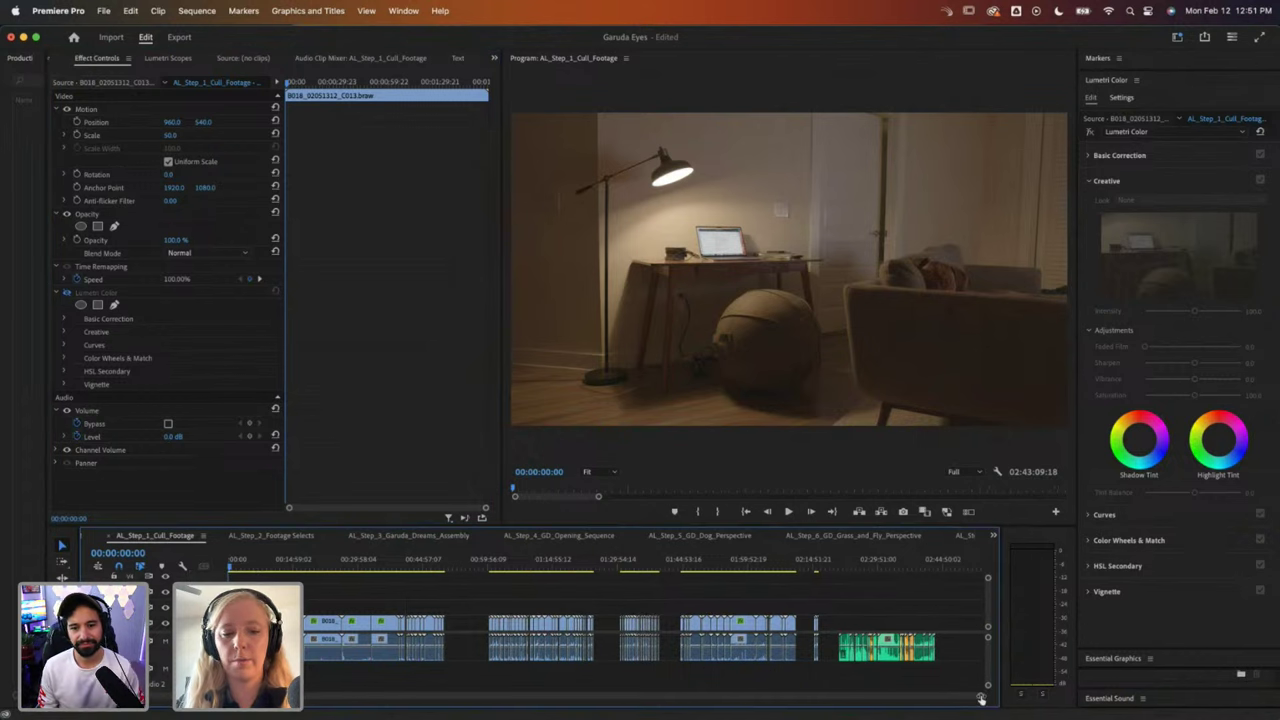
left_click_drag(980, 697, 371, 696)
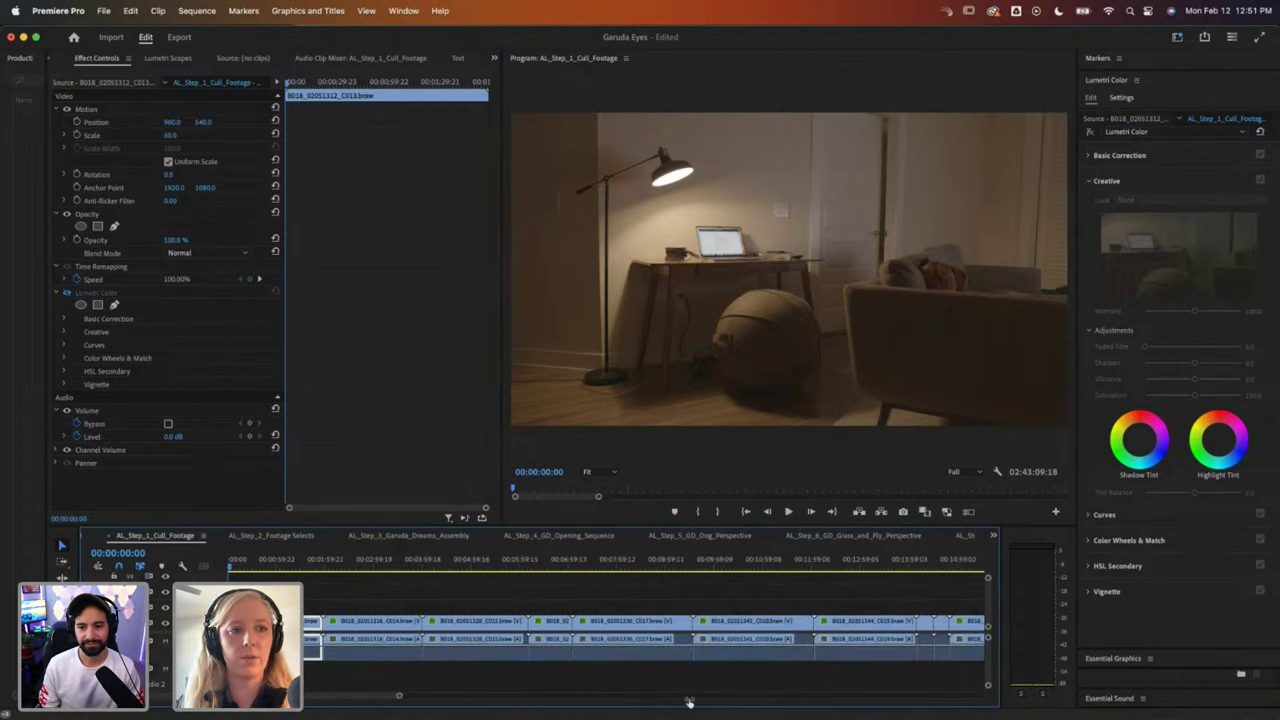
Step: Set the C013 clip's Scale to 100 and preview the enlarged framing
left_click(171, 136)
type("100")
key("Return")
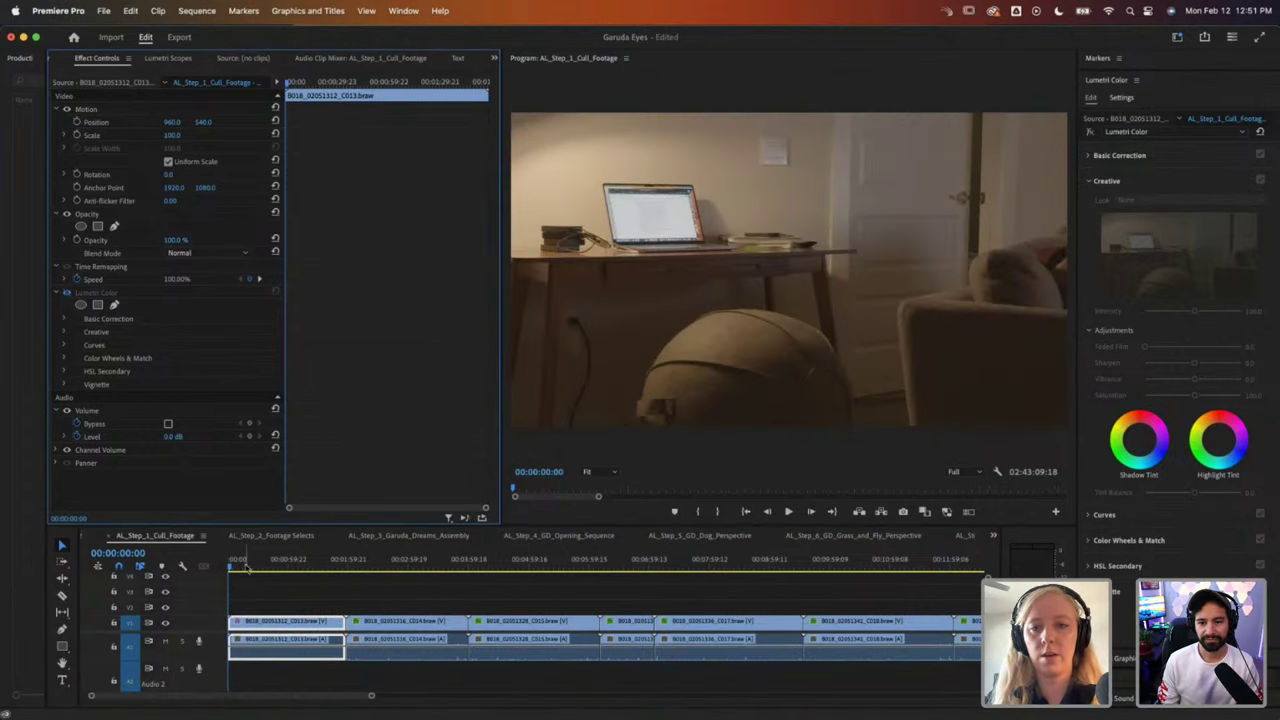
left_click(252, 566)
left_click_drag(252, 566, 332, 566)
key("Home")
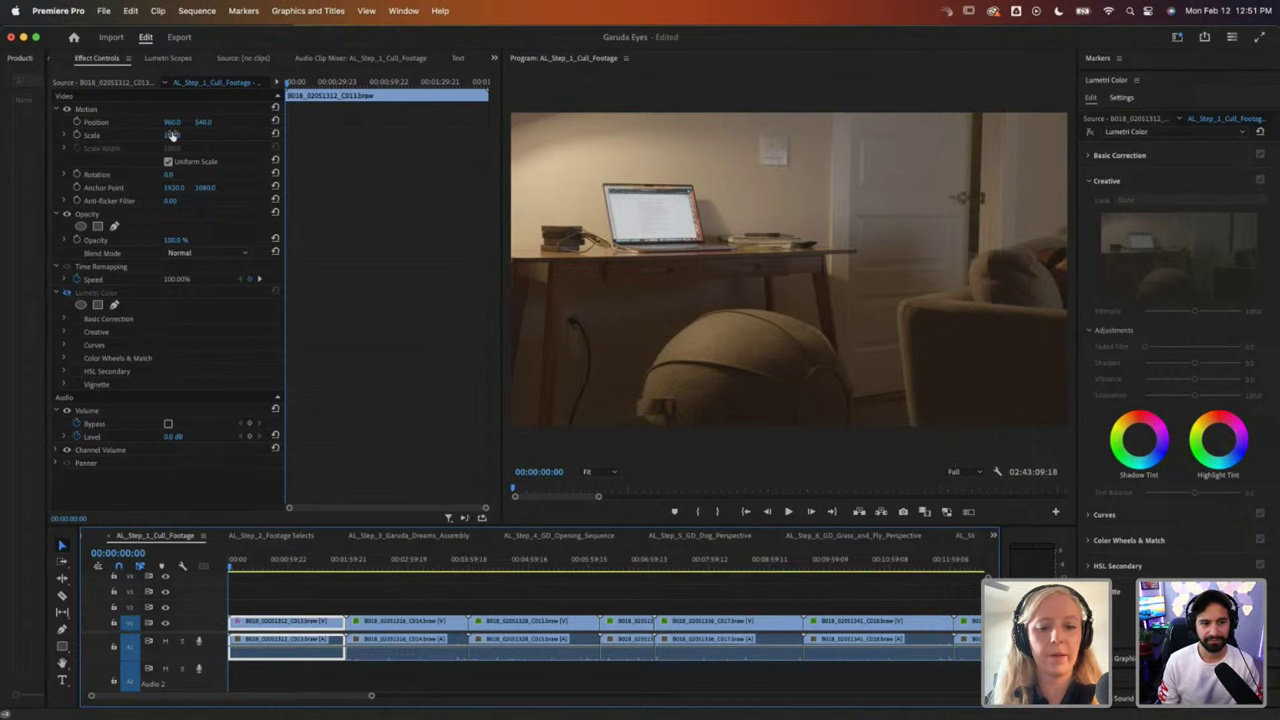
Step: Return the clip's Scale to 50 to reveal the wider lamp-lit room
left_click(174, 135)
type("50")
key("Return")
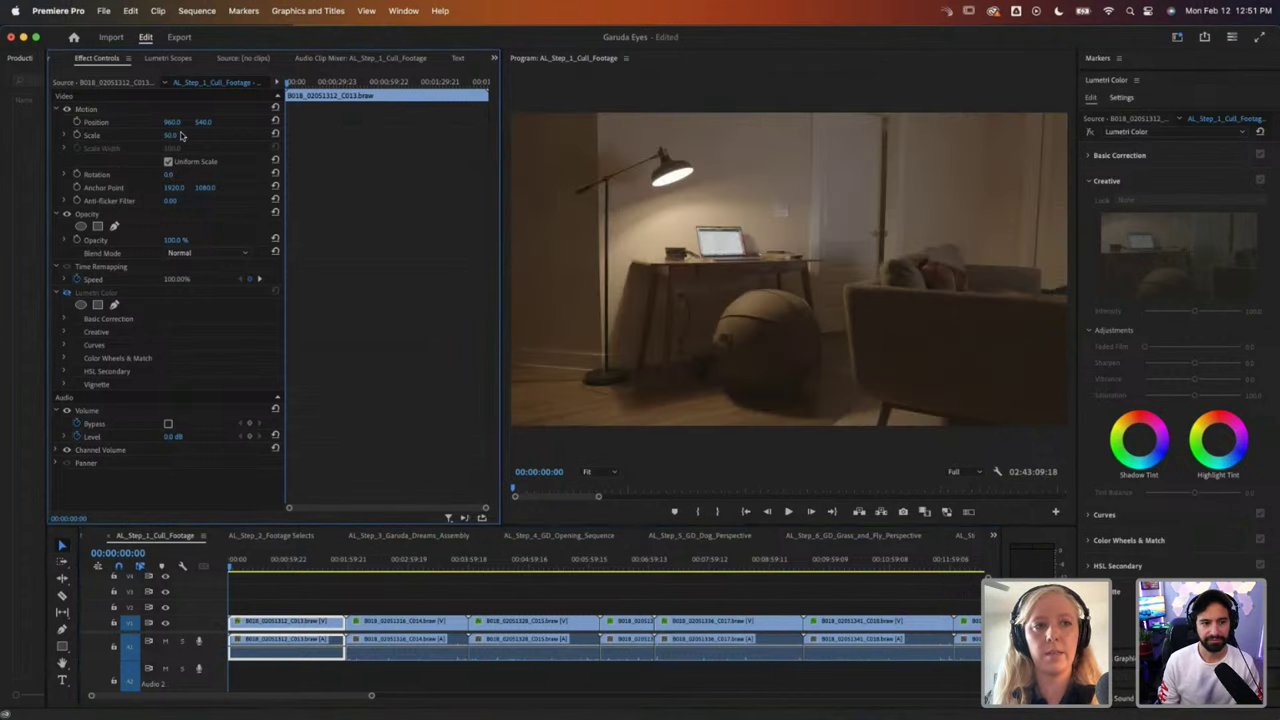
left_click(187, 11)
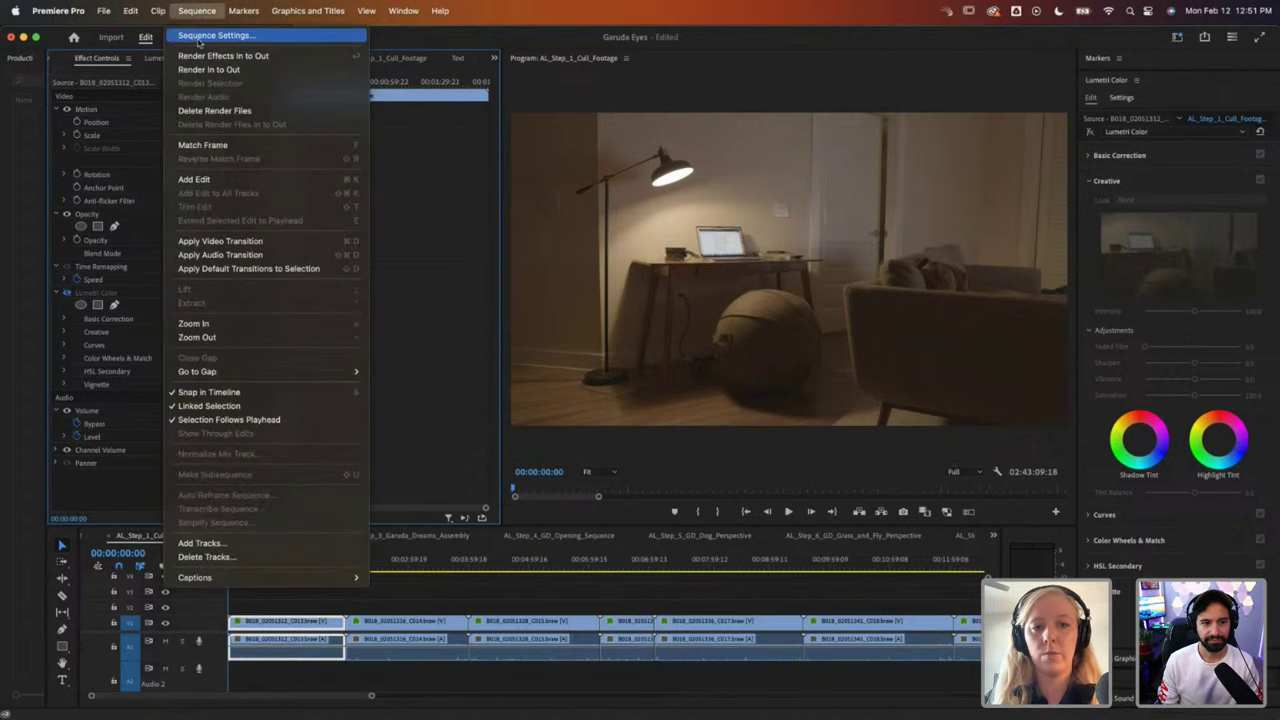
Step: Check Sequence Settings (1920×1080, 23.976 fps) and close them without changes
left_click(205, 35)
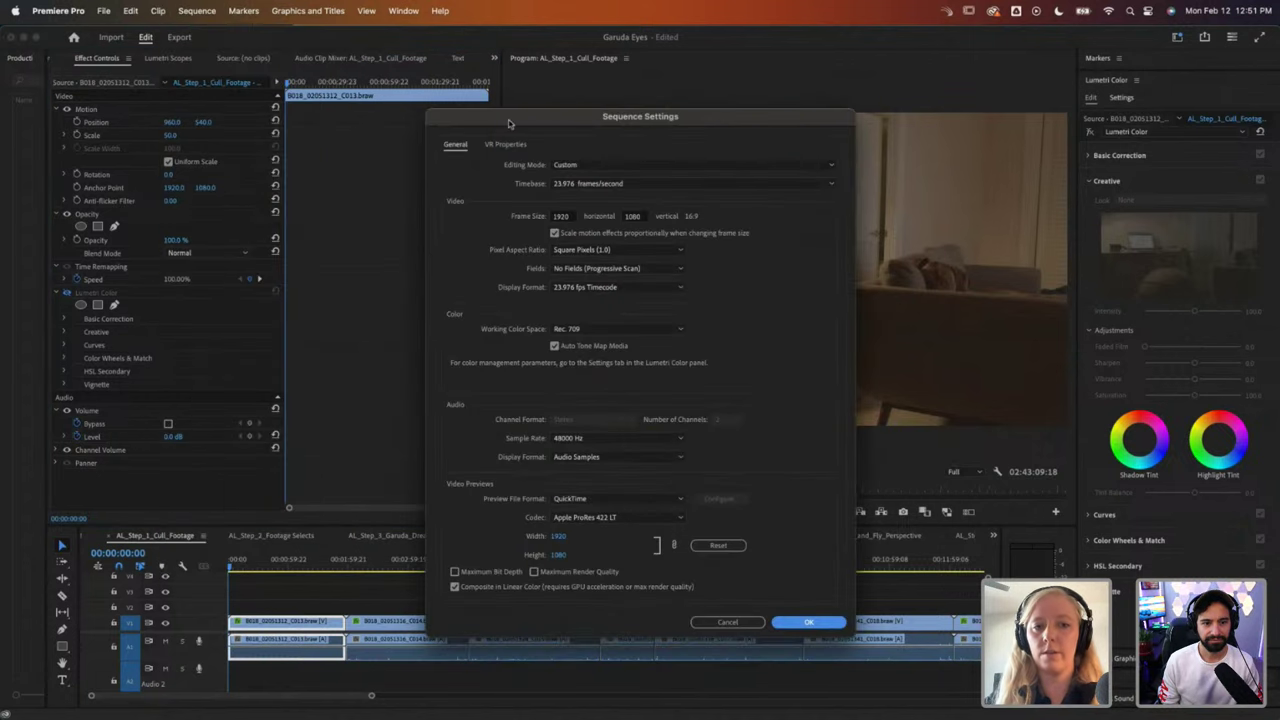
left_click_drag(508, 122, 538, 151)
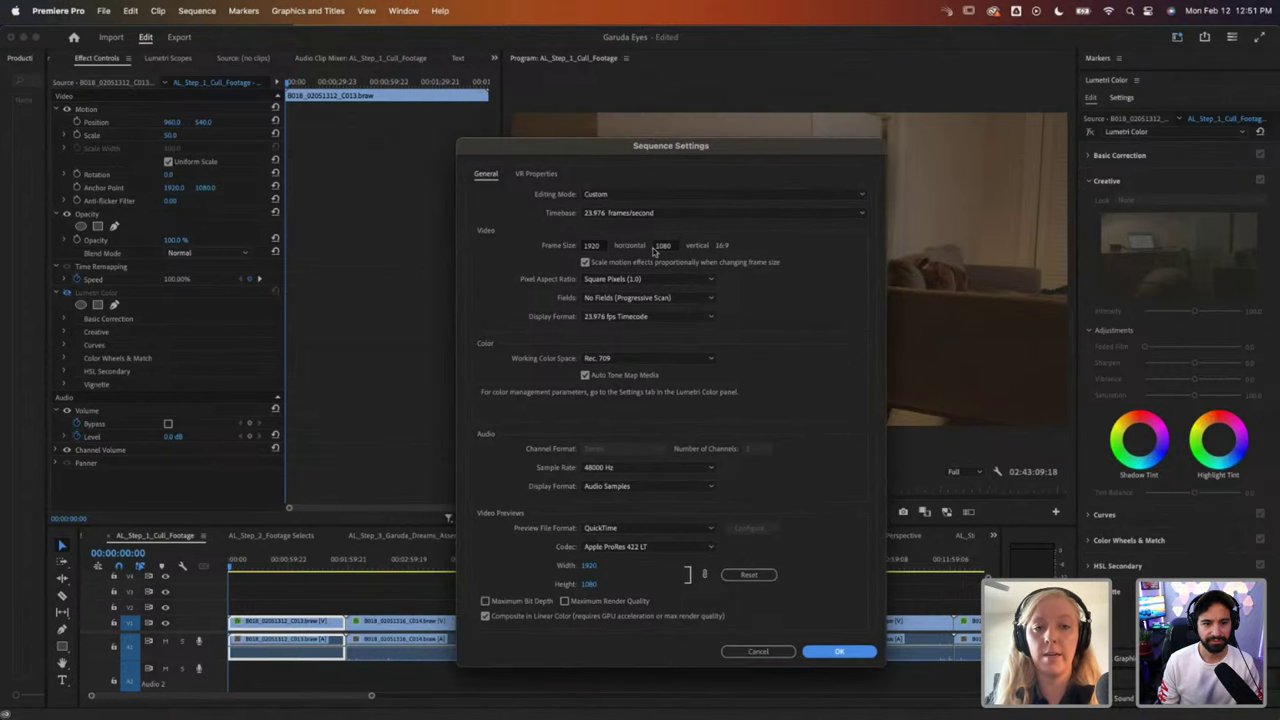
left_click(758, 651)
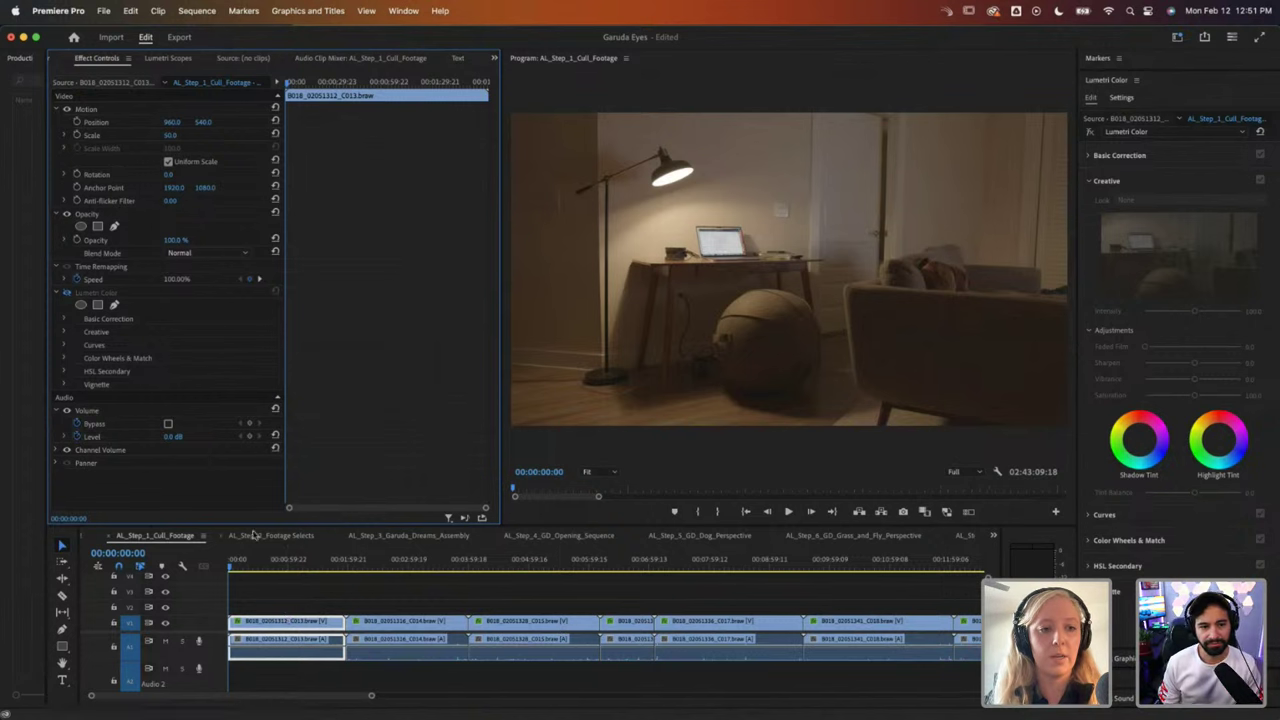
Step: Remove the existing Lumetri Color effect from the desk clip in Effect Controls
left_click(66, 292)
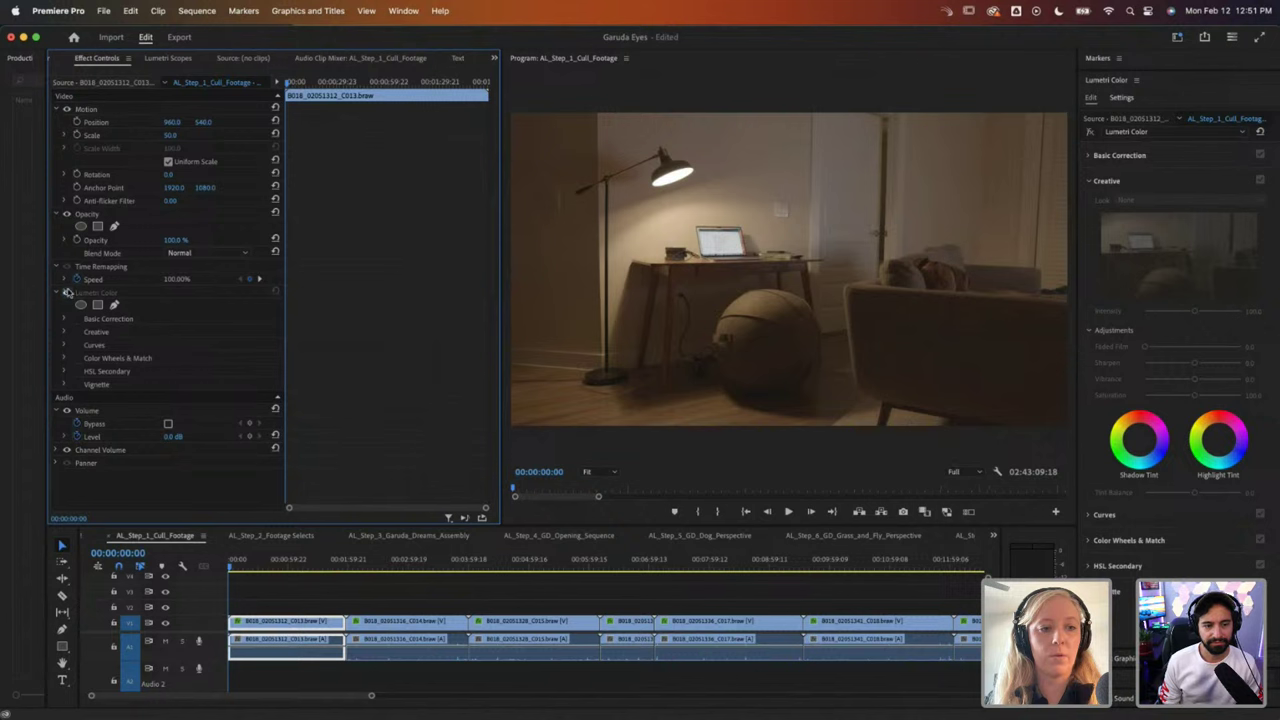
left_click(97, 292)
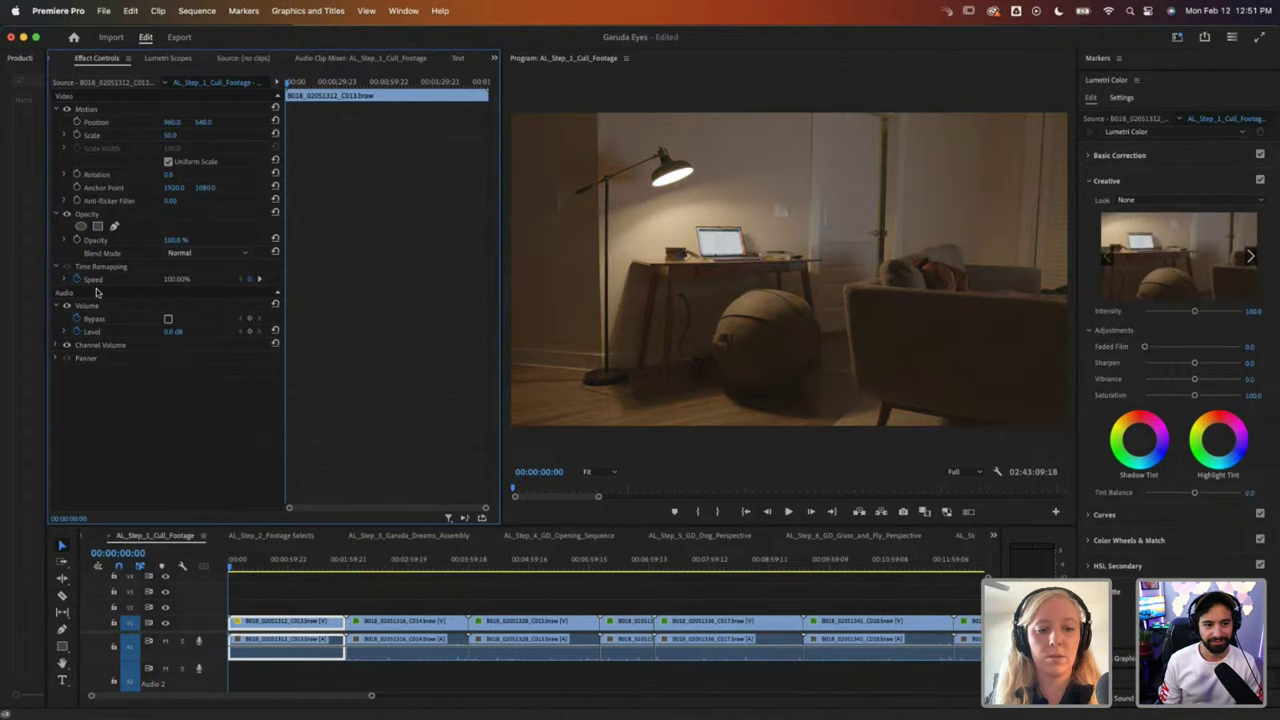
key("Delete")
left_click(284, 566)
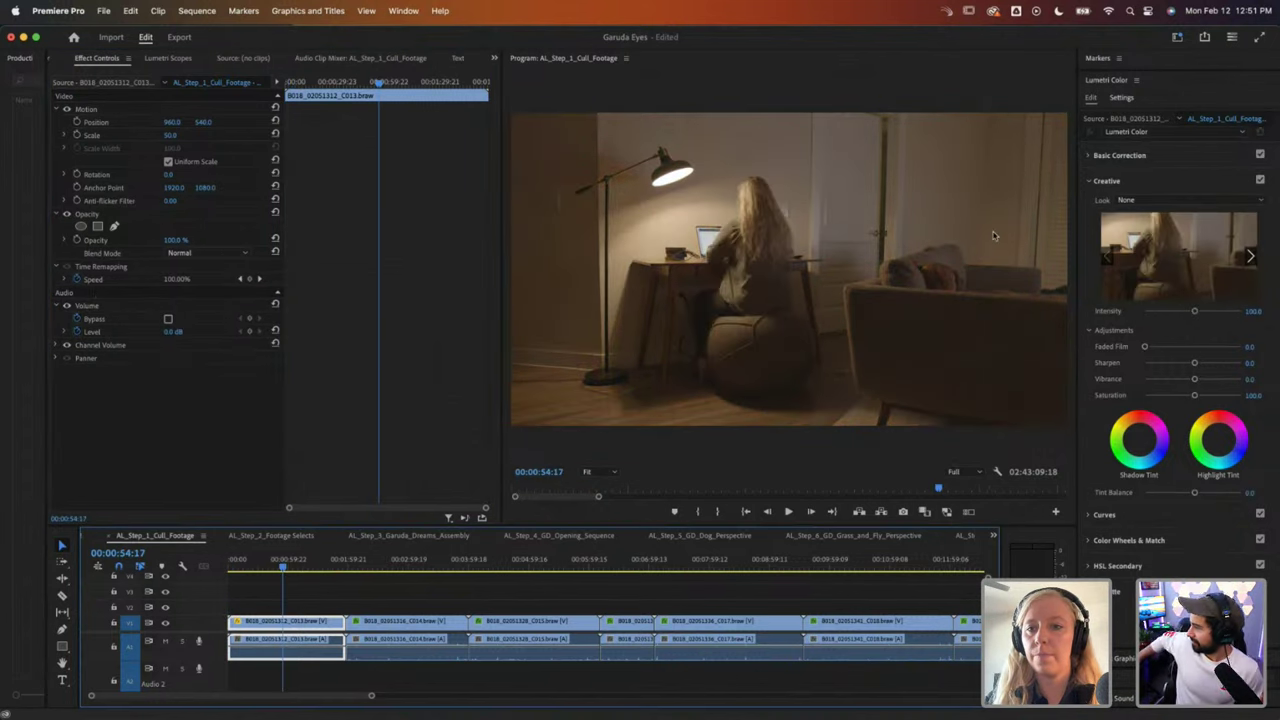
Step: Choose the Bounce Color Gen4 Blackmagic Enhanced input LUT under Basic Correction
left_click(1089, 157)
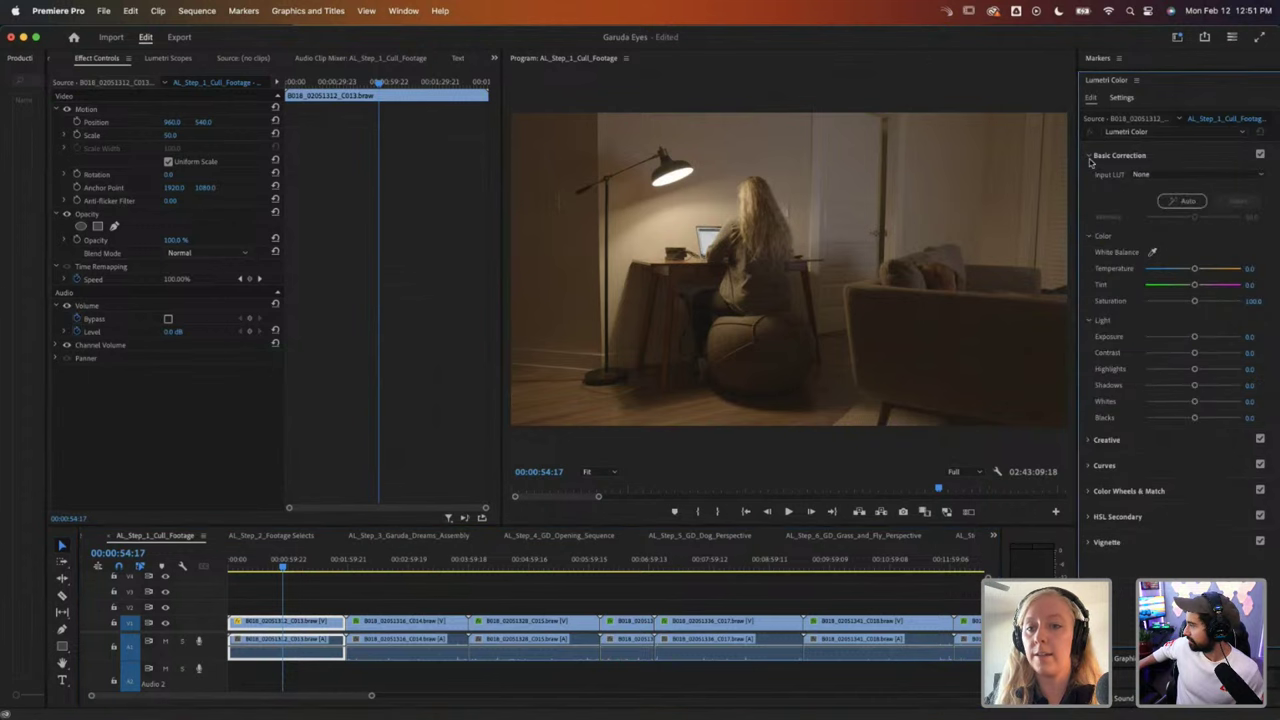
left_click(1141, 175)
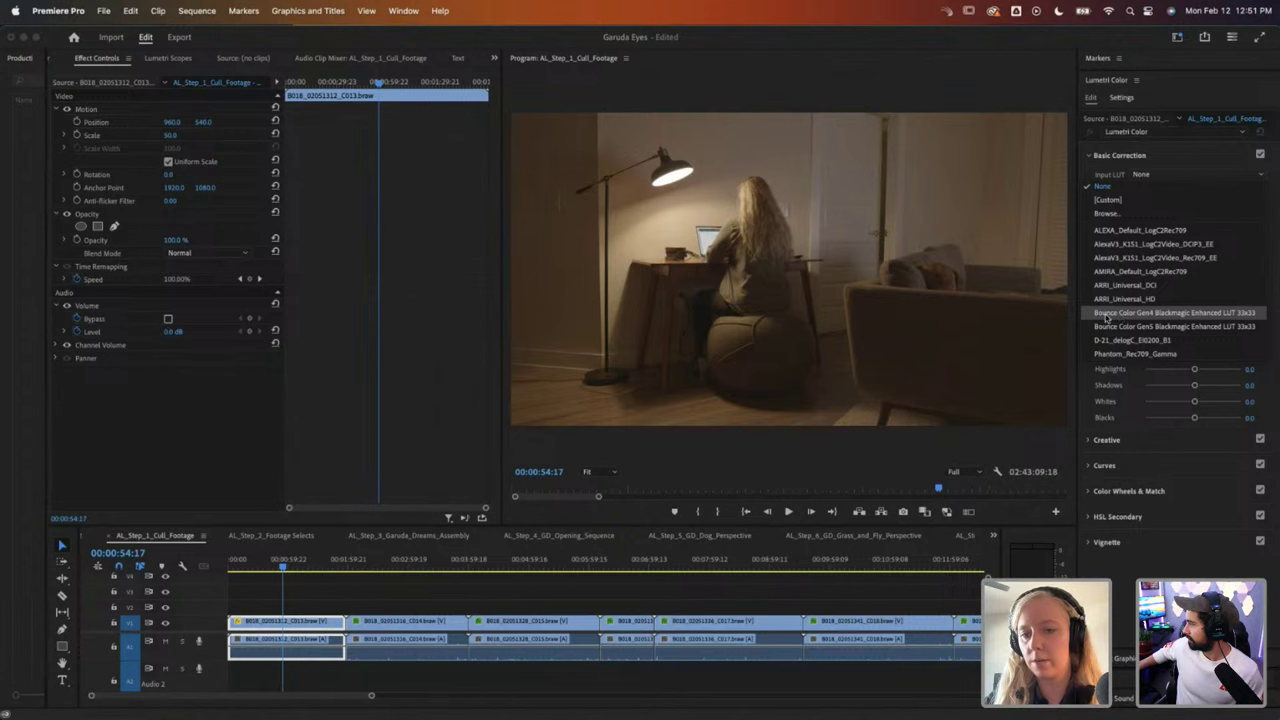
left_click(1225, 316)
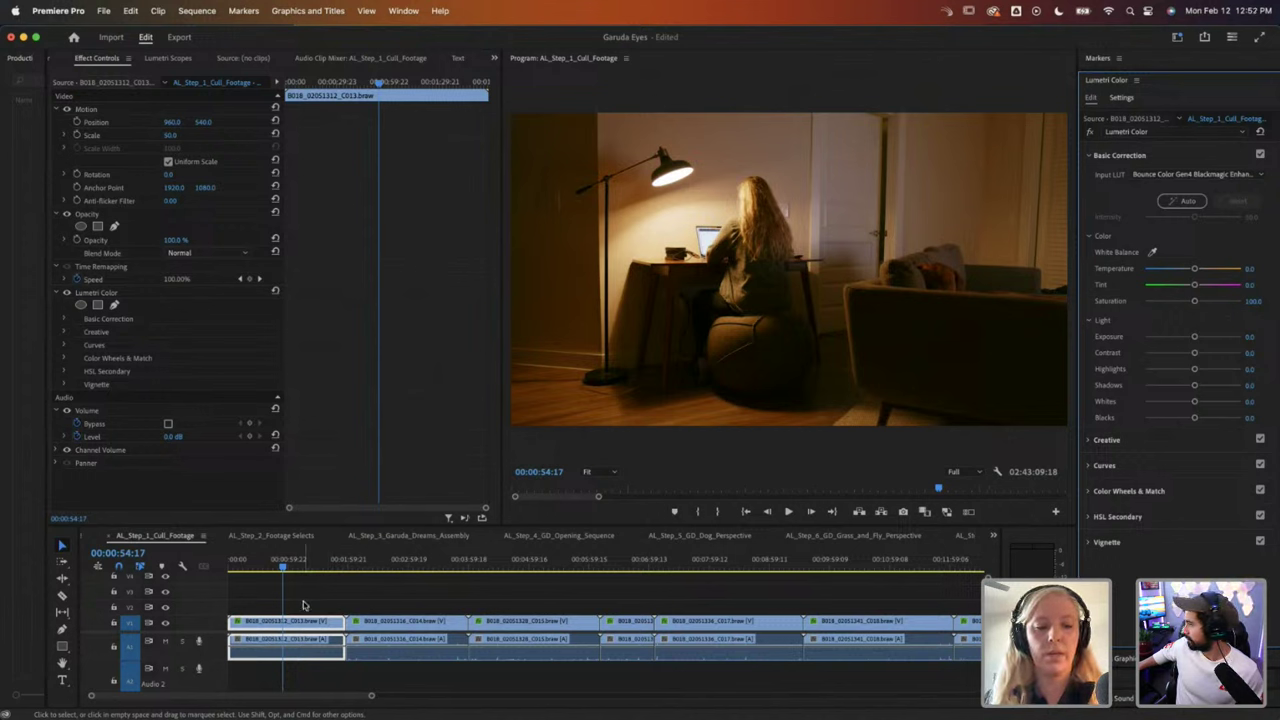
Step: Scrub ahead to preview the following clips, then return to the desk shot at 00:01:21:00
left_click(302, 568)
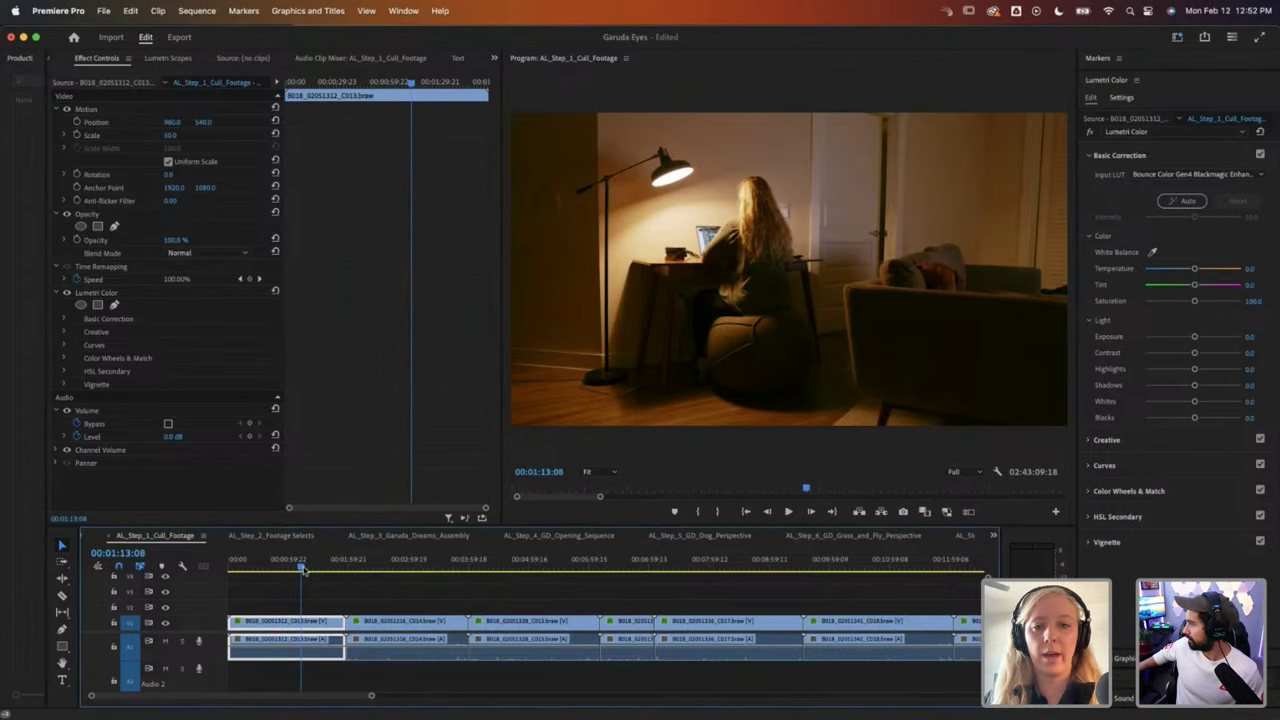
left_click_drag(302, 568, 830, 566)
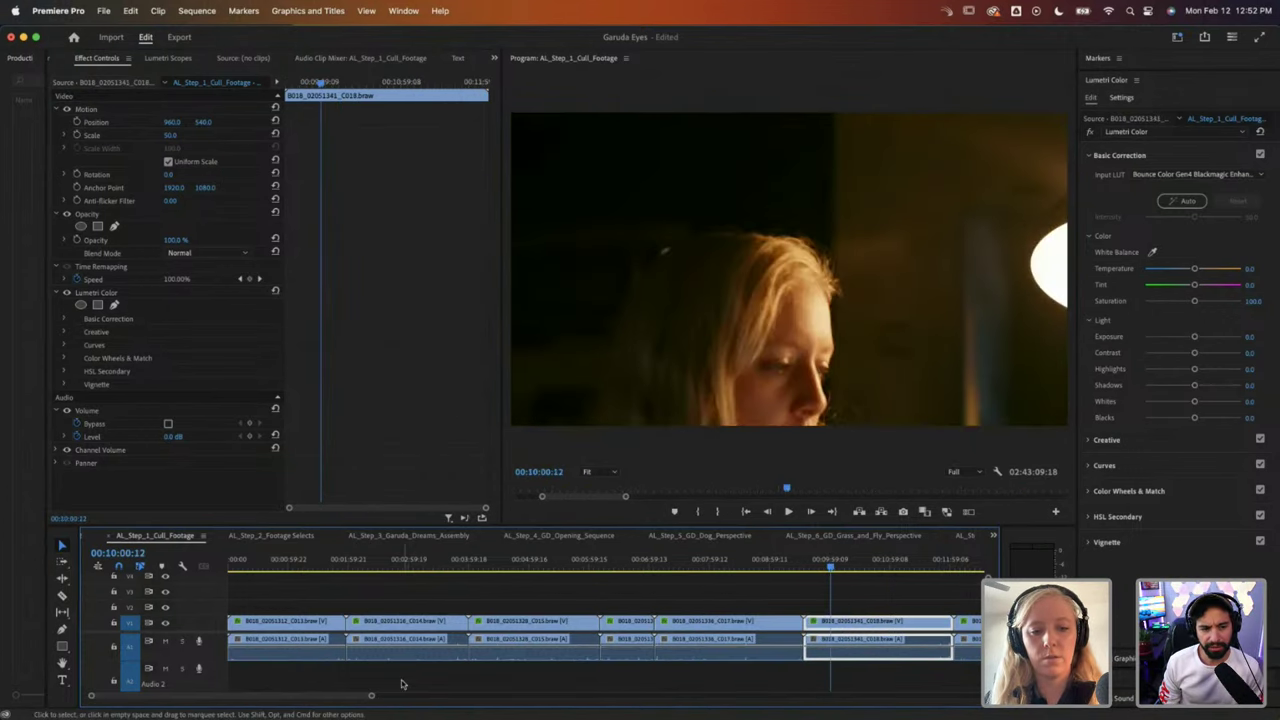
left_click_drag(371, 696, 557, 695)
left_click(253, 567)
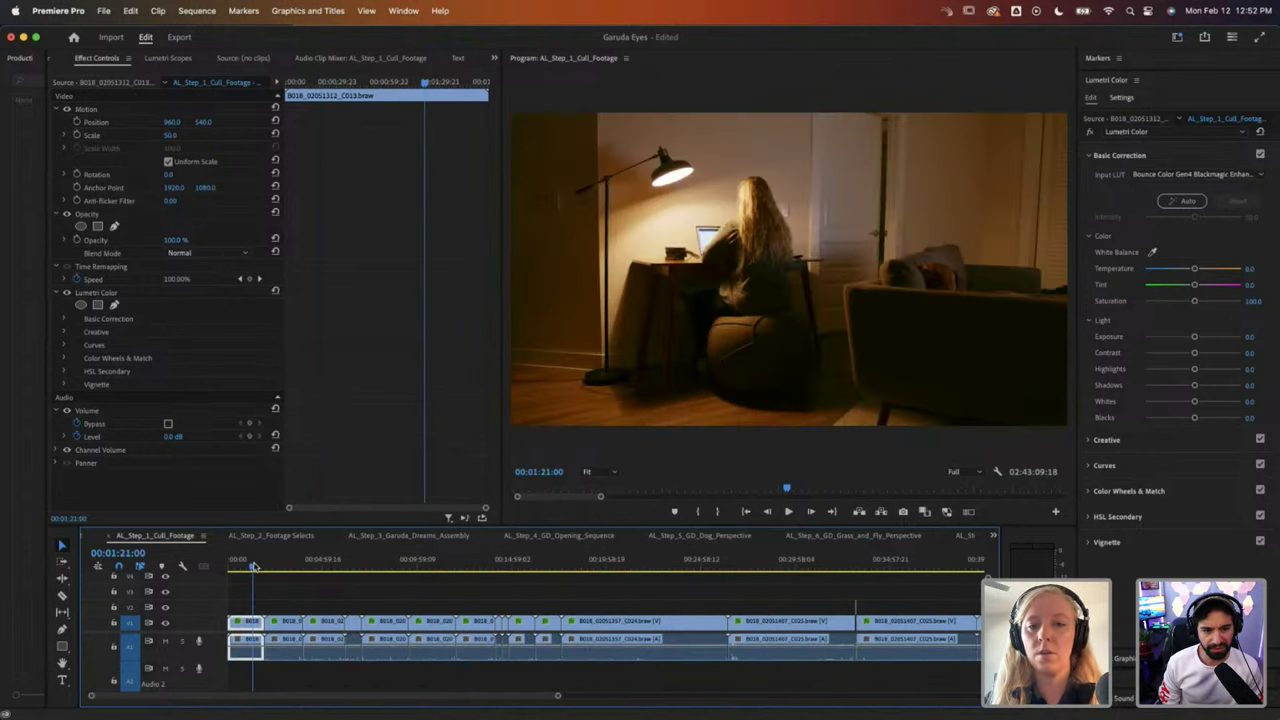
Step: At 00:01:23:00, pick the Bounce Color Gen4 input LUT again
left_click_drag(253, 567, 256, 567)
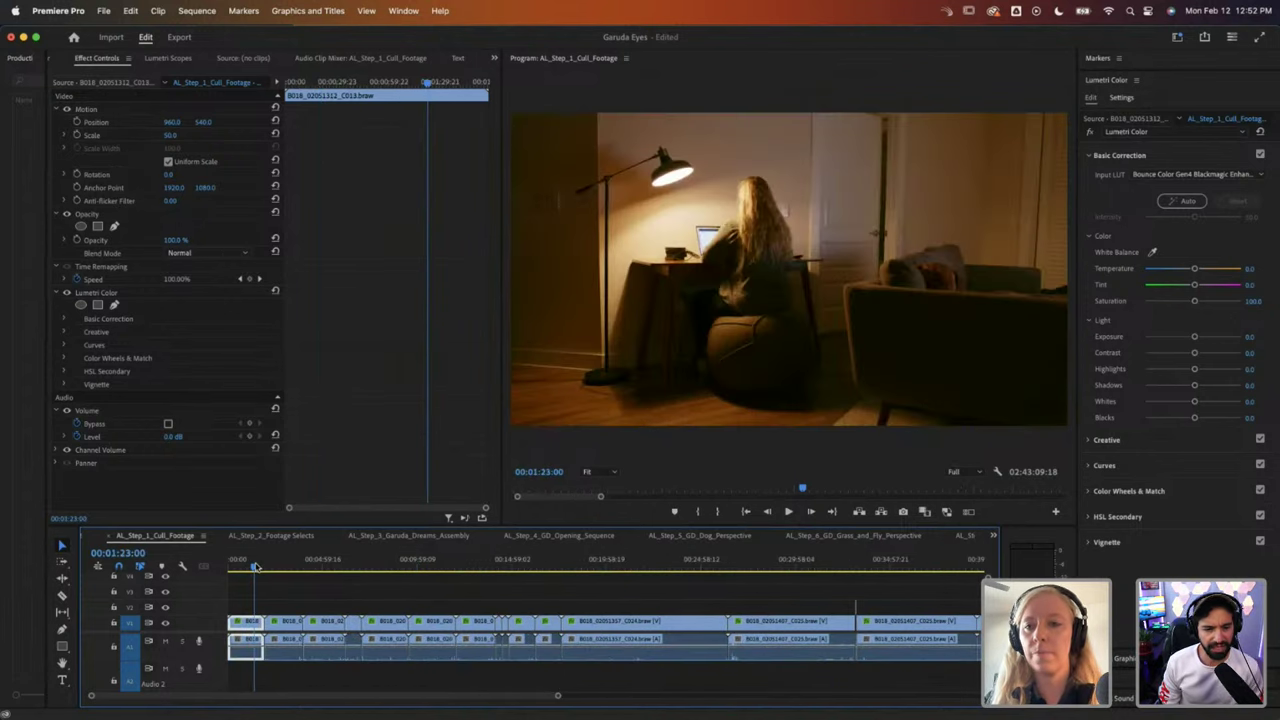
left_click(1142, 176)
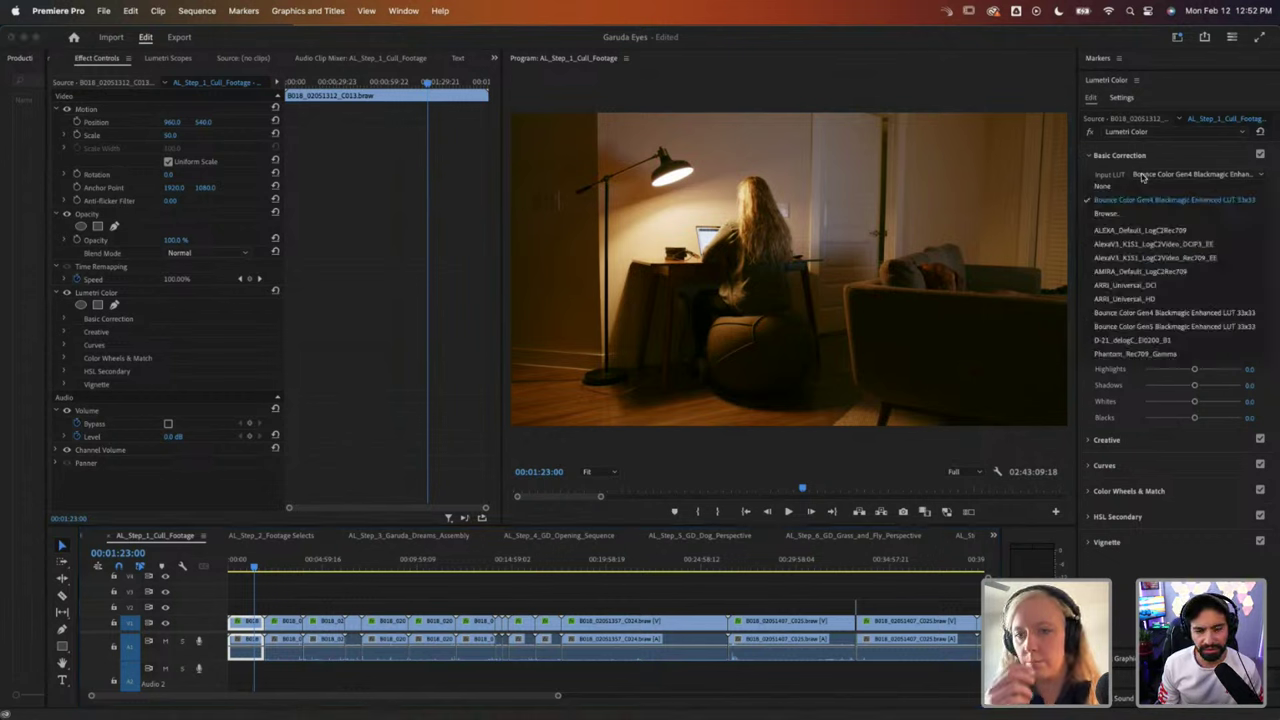
left_click(1122, 318)
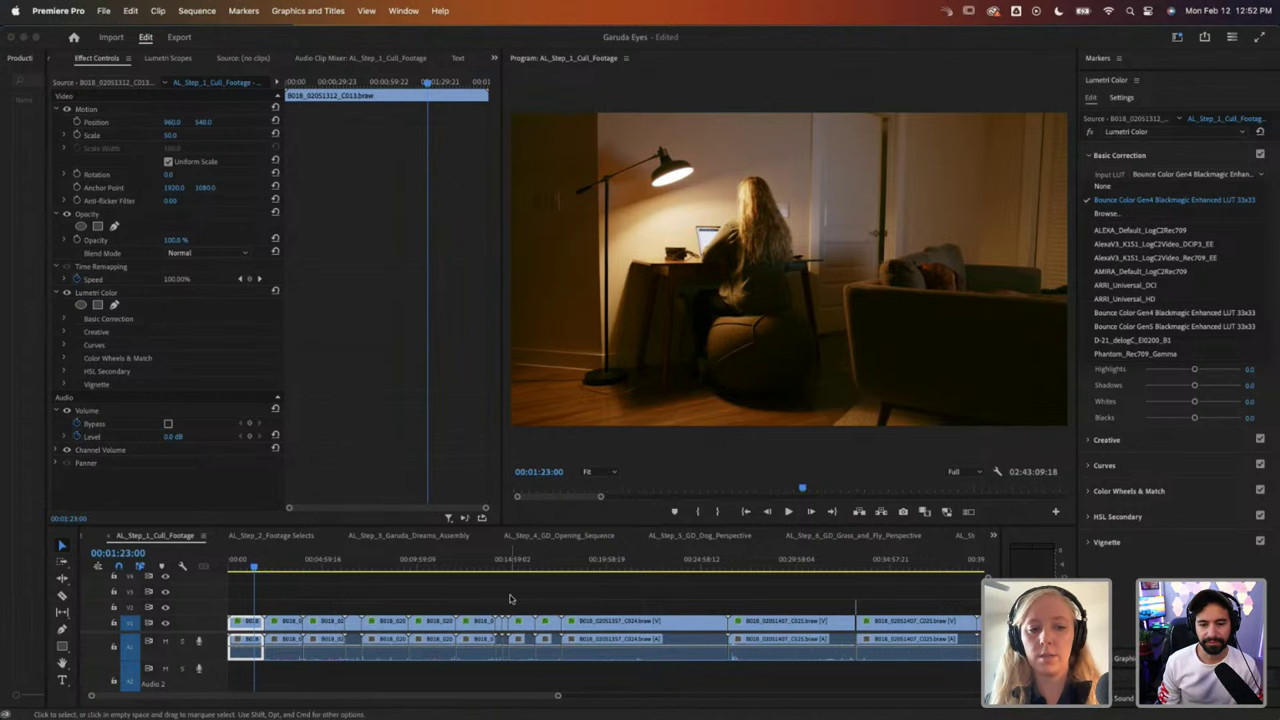
Step: Select the first desk clip and delete its Lumetri Color effect in Effect Controls
left_click(414, 606)
left_click(240, 628)
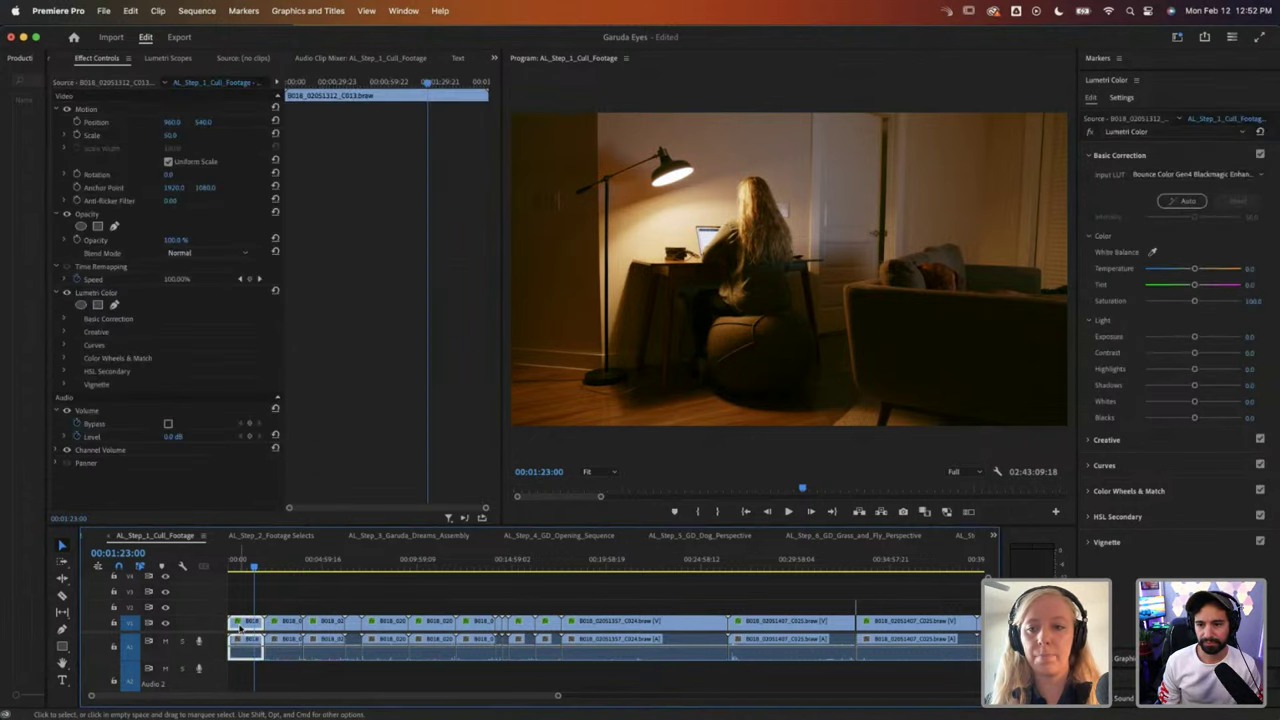
left_click(1090, 440)
left_click(1092, 184)
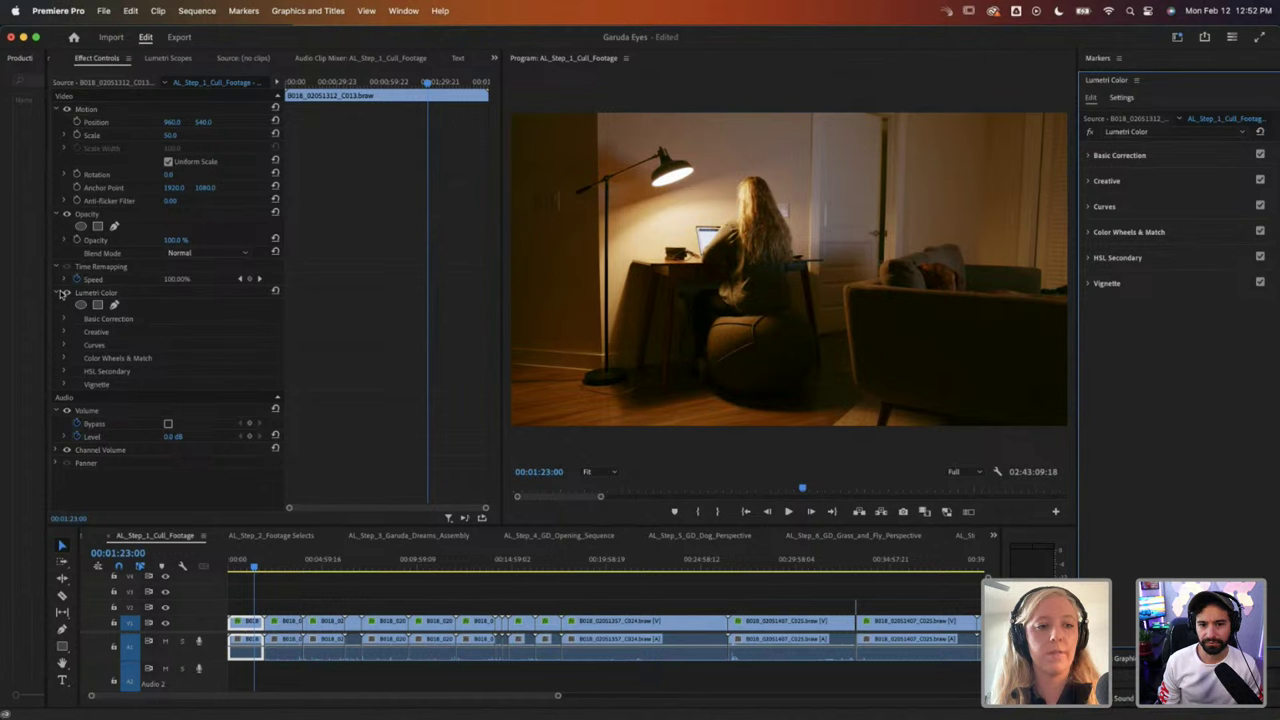
left_click(92, 293)
key("Delete")
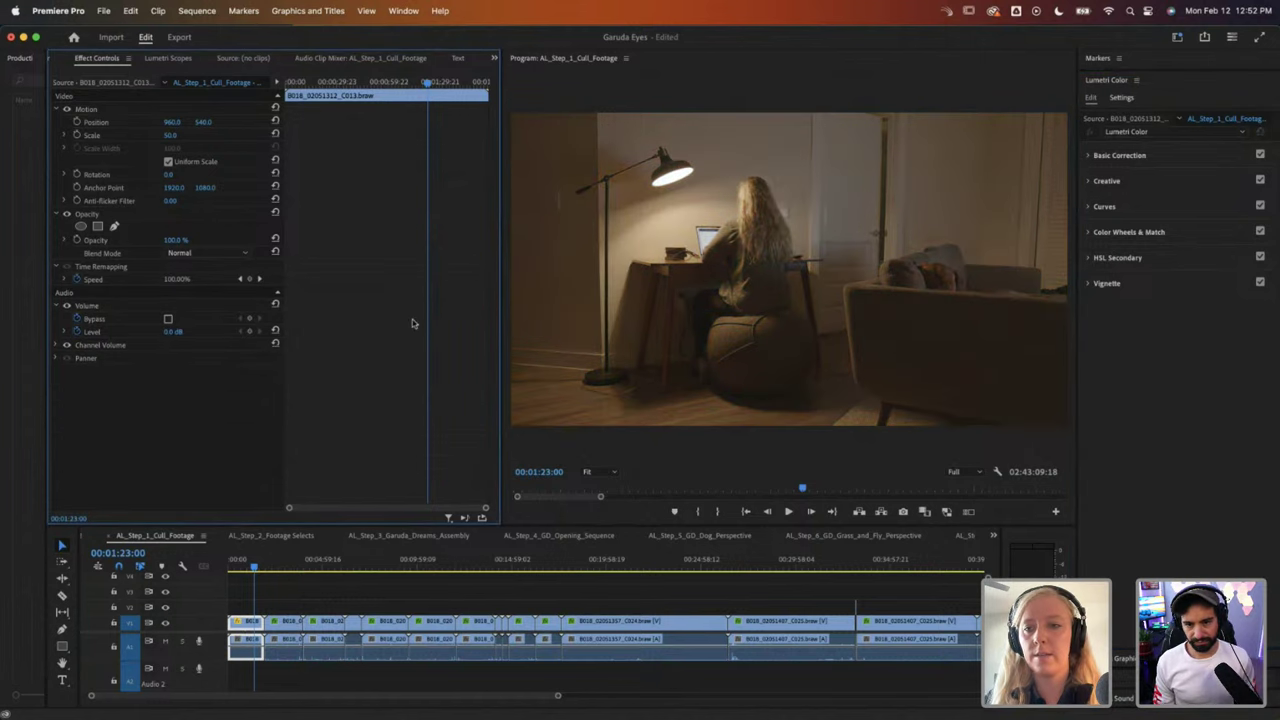
Step: Pull an RGB curve point down to darken the desk shot, then reset the curve straight
left_click(1089, 207)
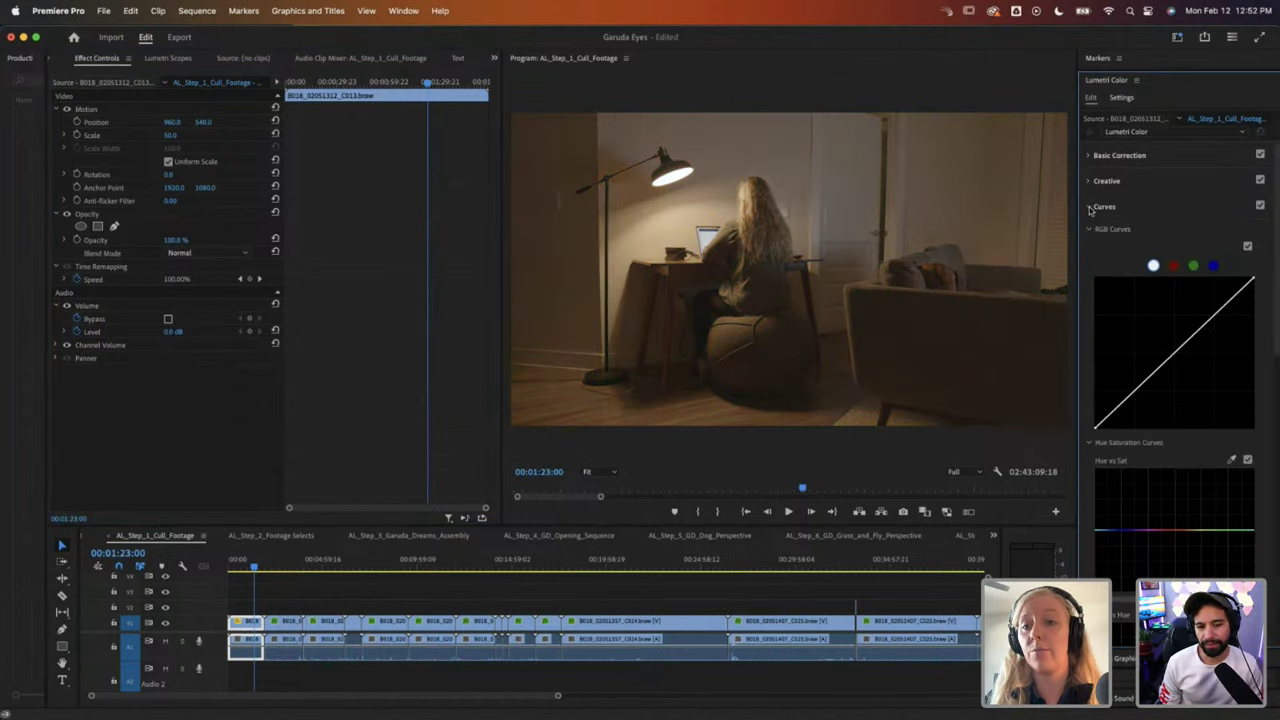
left_click_drag(1174, 365, 1151, 400)
double_click(1176, 359)
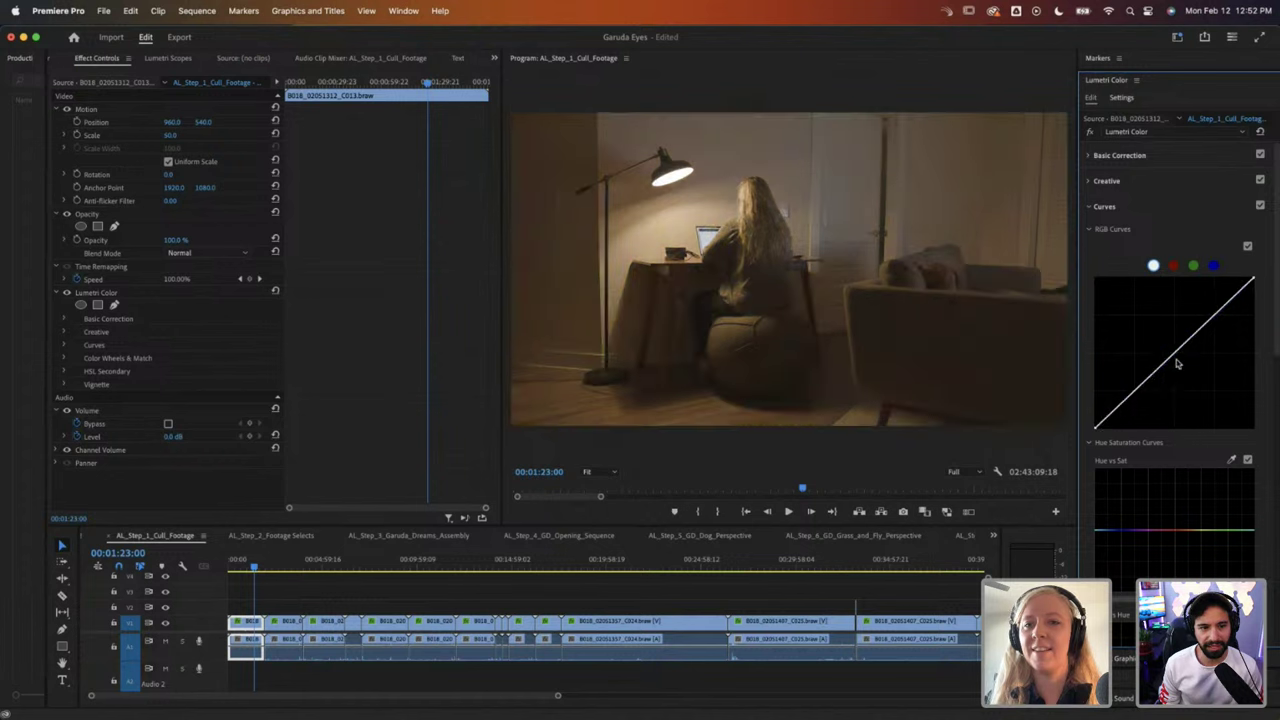
left_click(1090, 156)
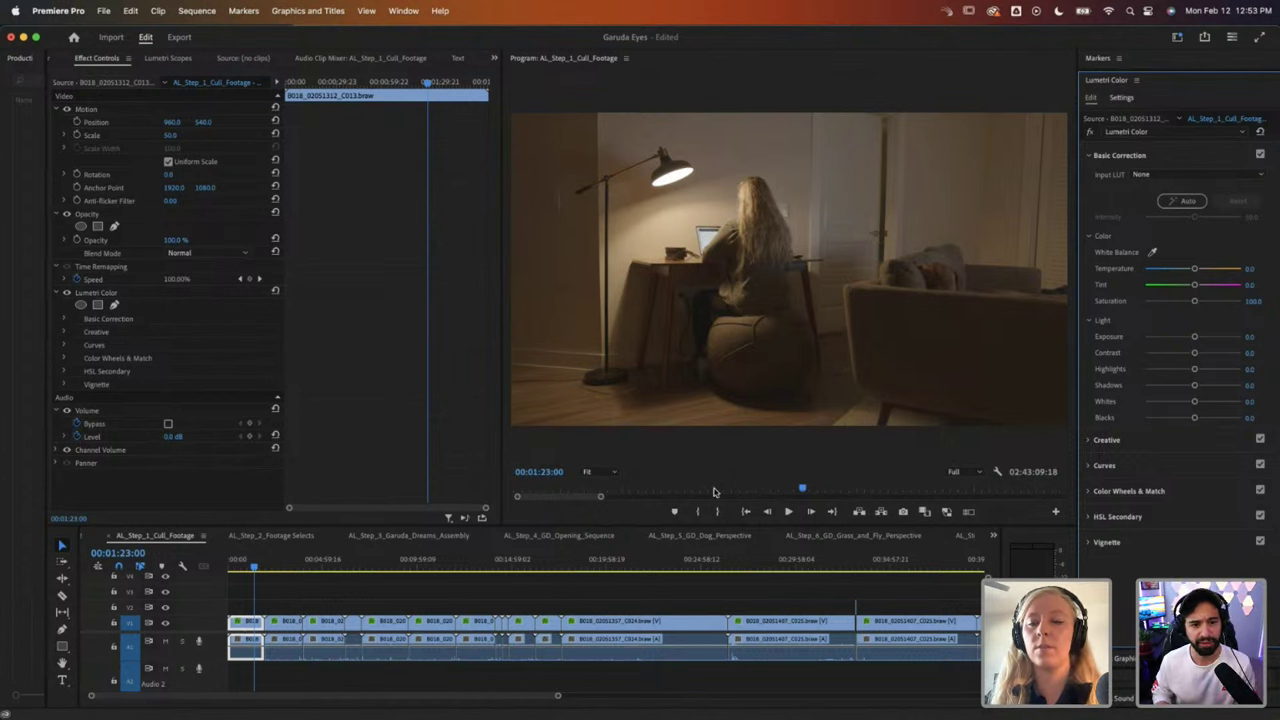
Step: Apply the Bounce Color Gen4 Blackmagic Enhanced LUT, test Highlights, and reset Highlights to 0.0
left_click(1160, 175)
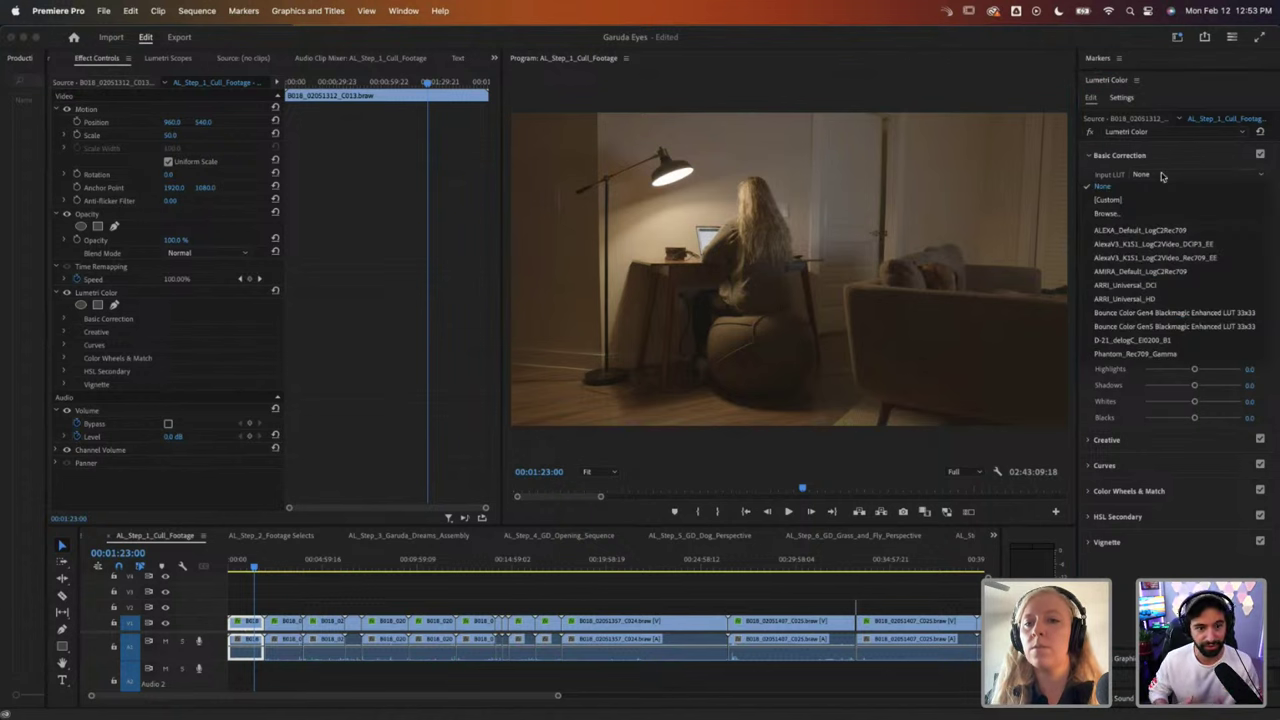
left_click(1162, 176)
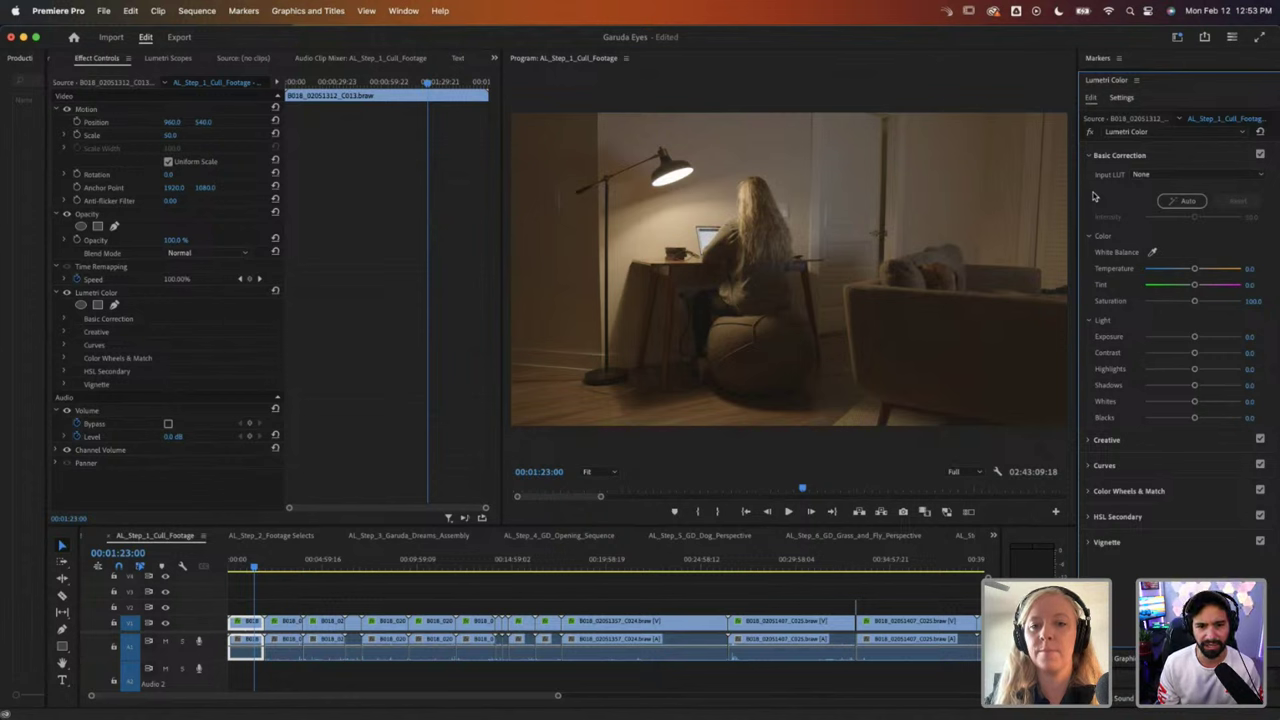
left_click(1140, 174)
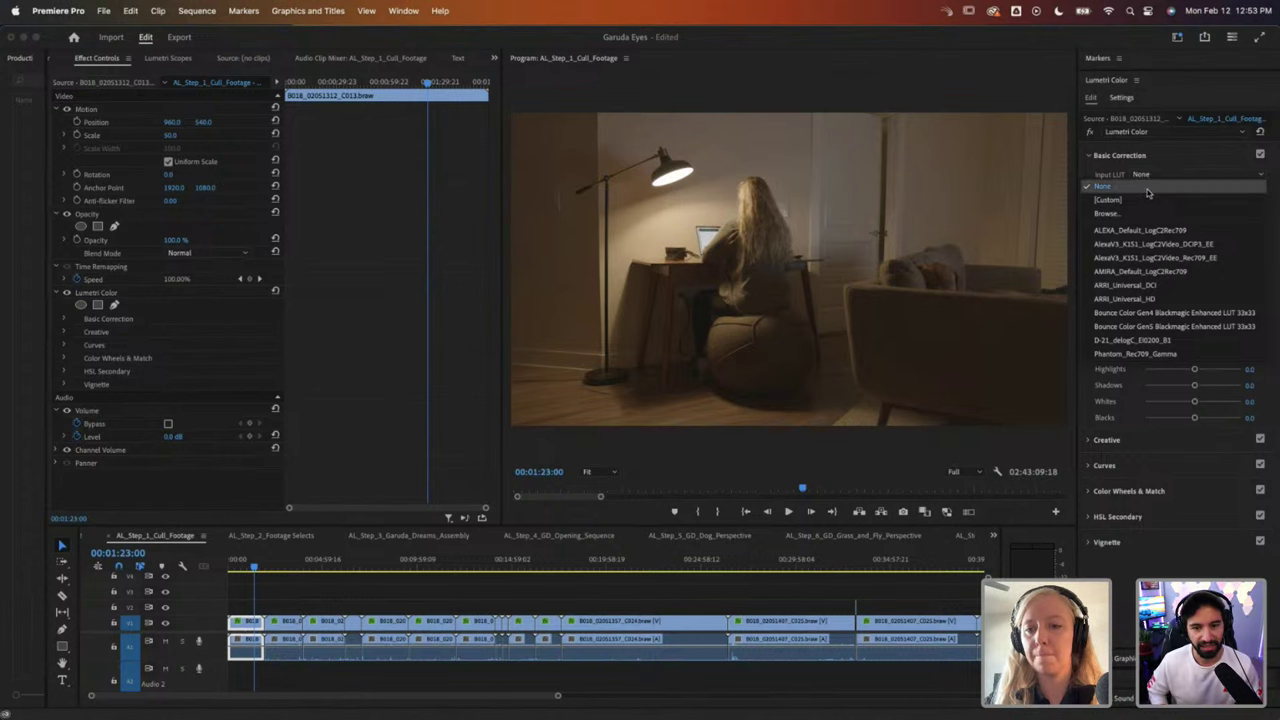
left_click(1140, 314)
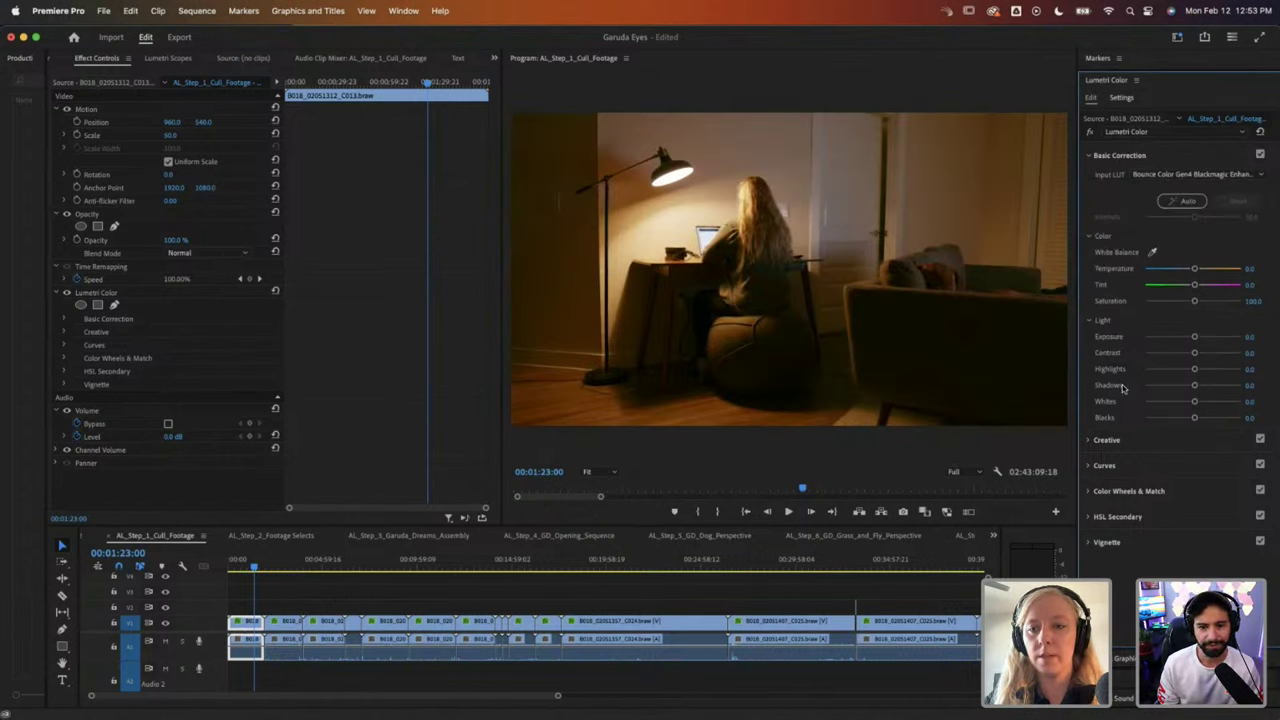
left_click_drag(1176, 371, 1169, 371)
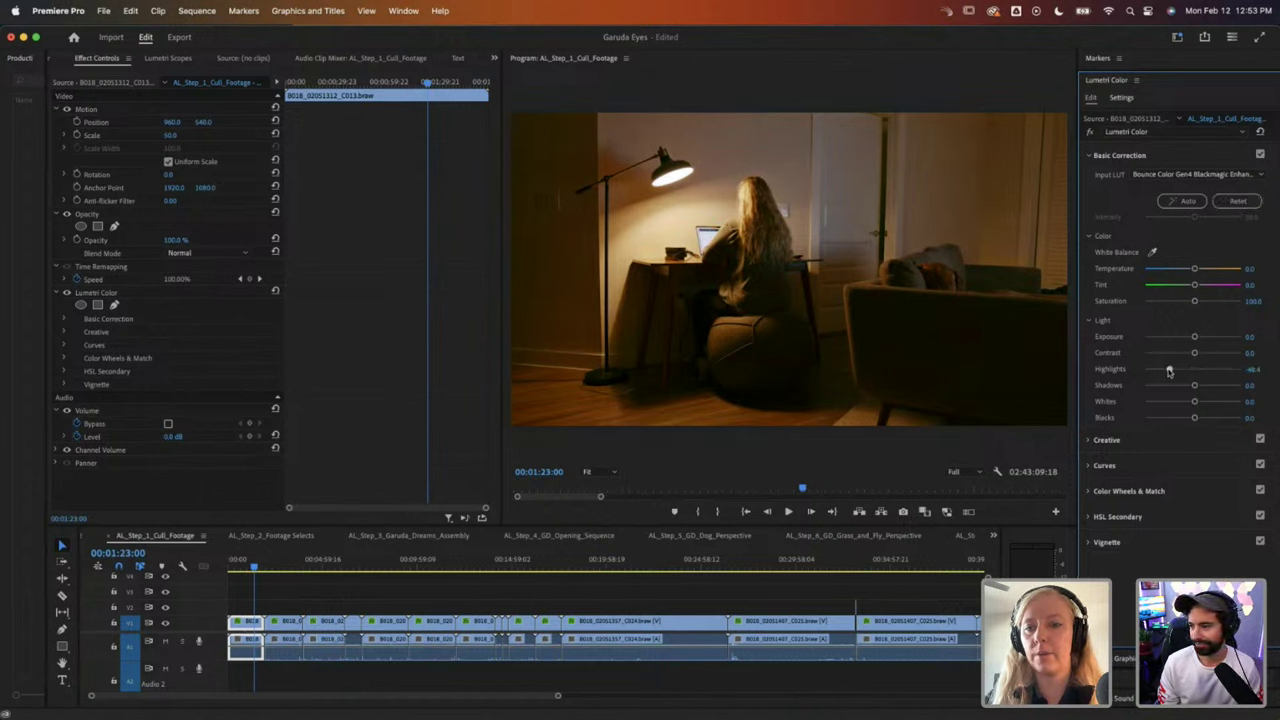
double_click(1169, 371)
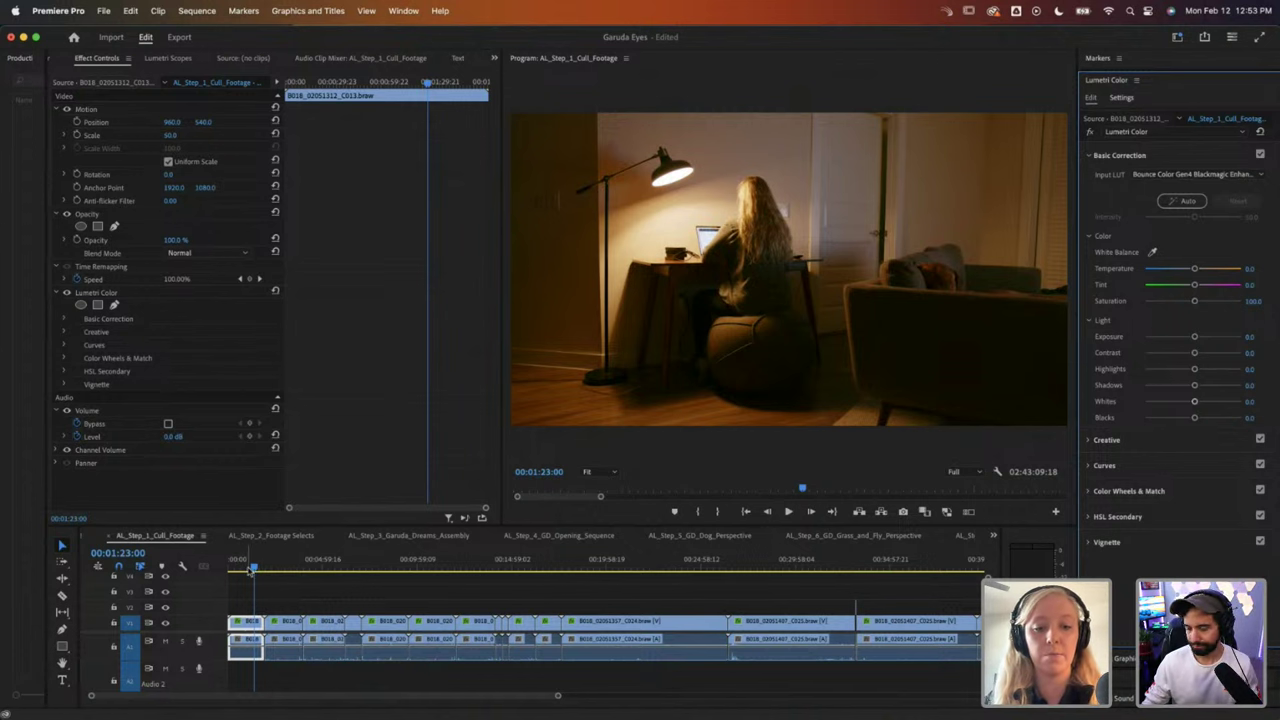
Step: Scrub through the cull sequence to the eye-in-the-grass footage and play a moment of it
left_click_drag(557, 695, 620, 692)
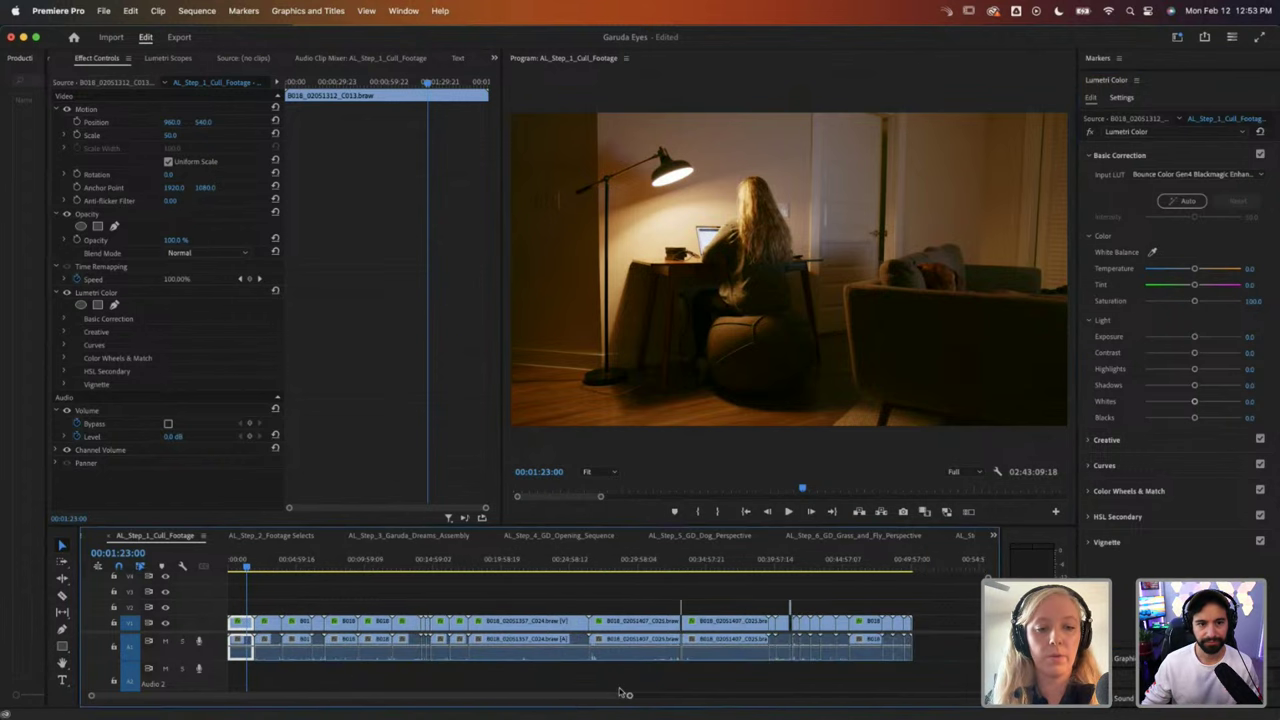
left_click(300, 565)
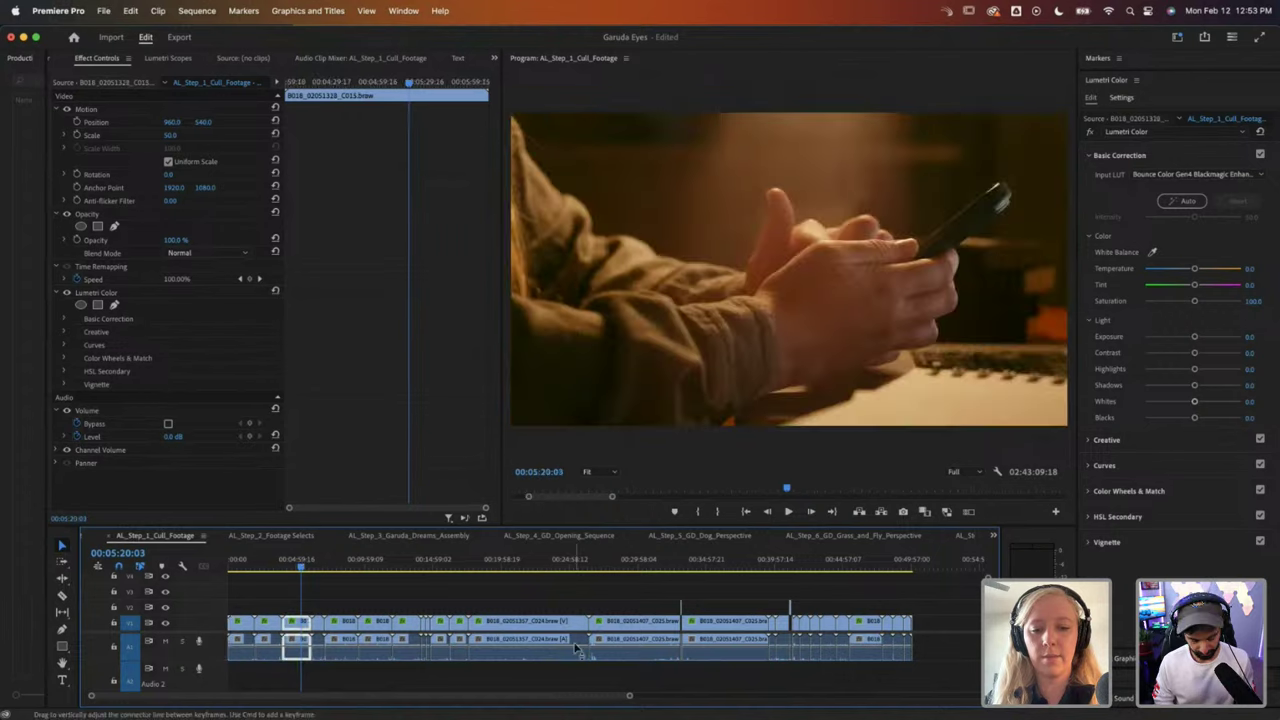
left_click_drag(622, 692, 968, 695)
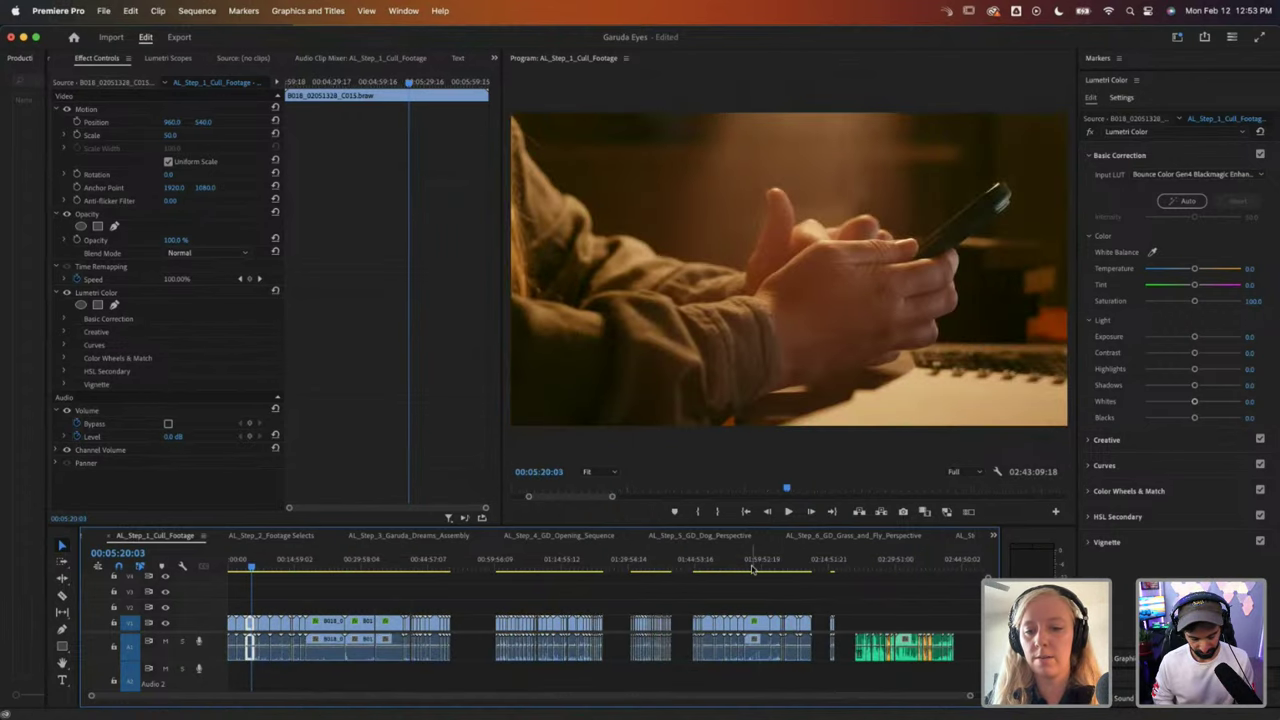
left_click(864, 565)
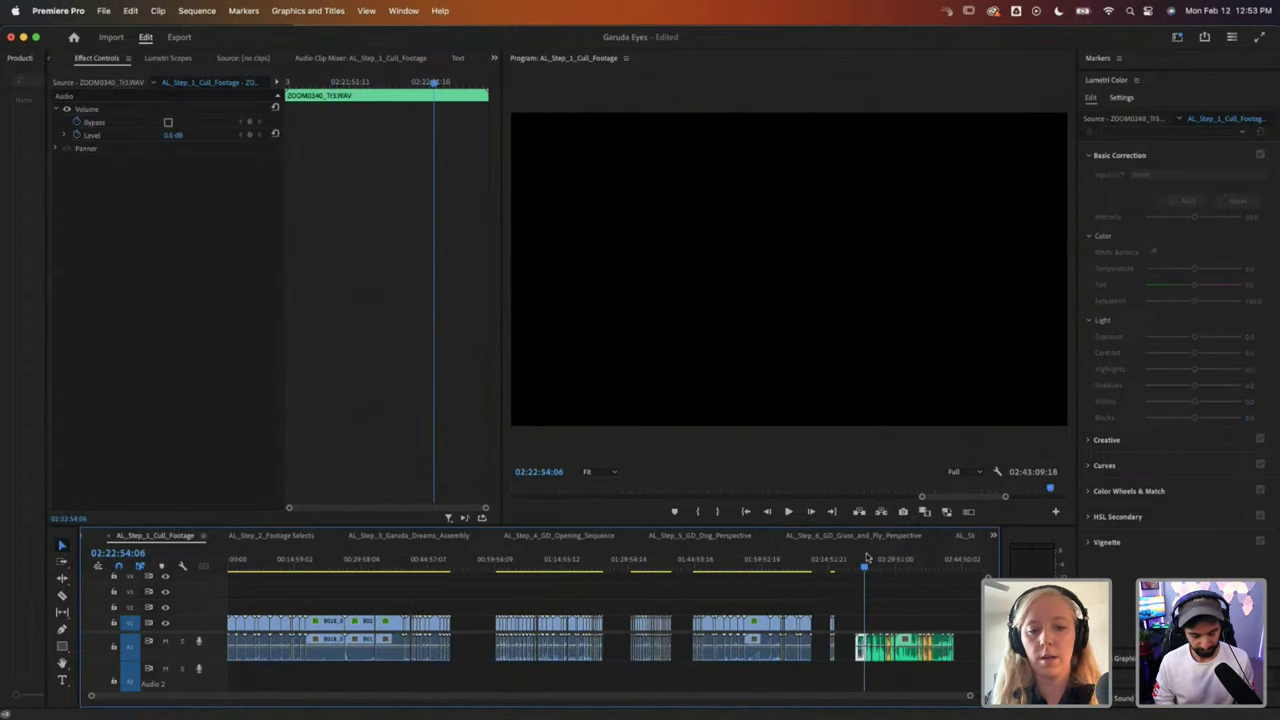
left_click_drag(680, 558, 658, 555)
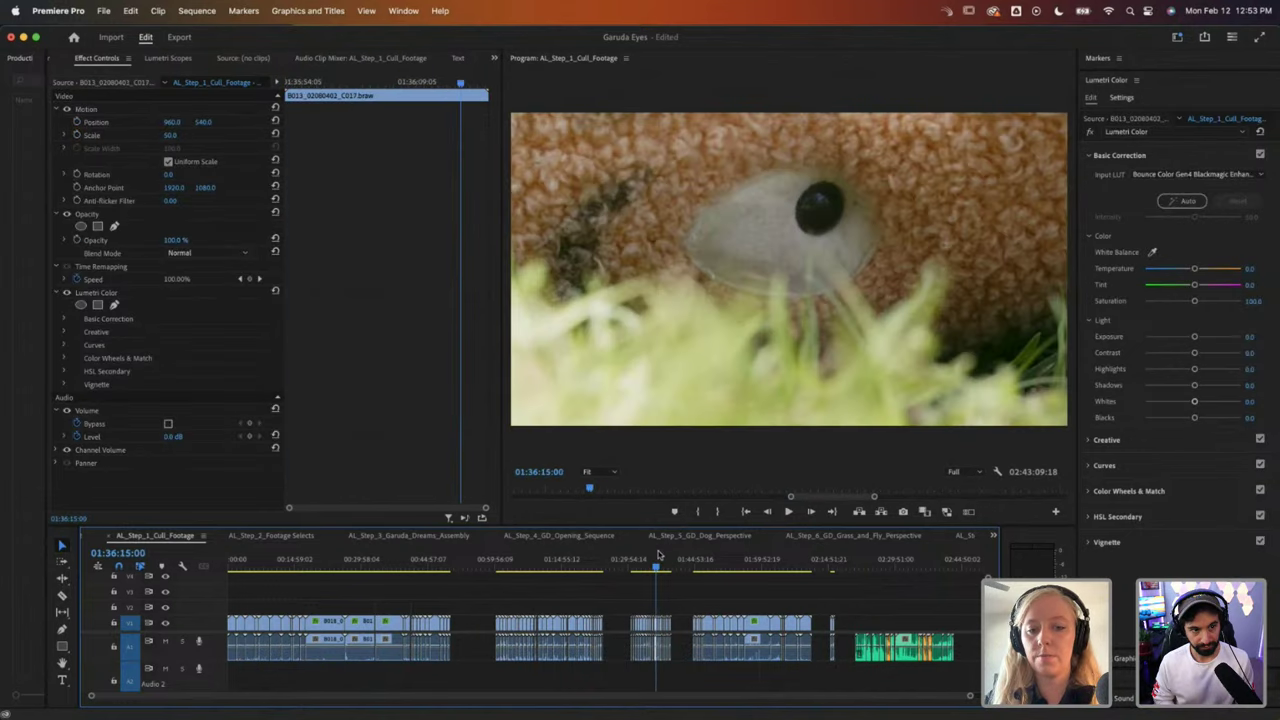
key("space")
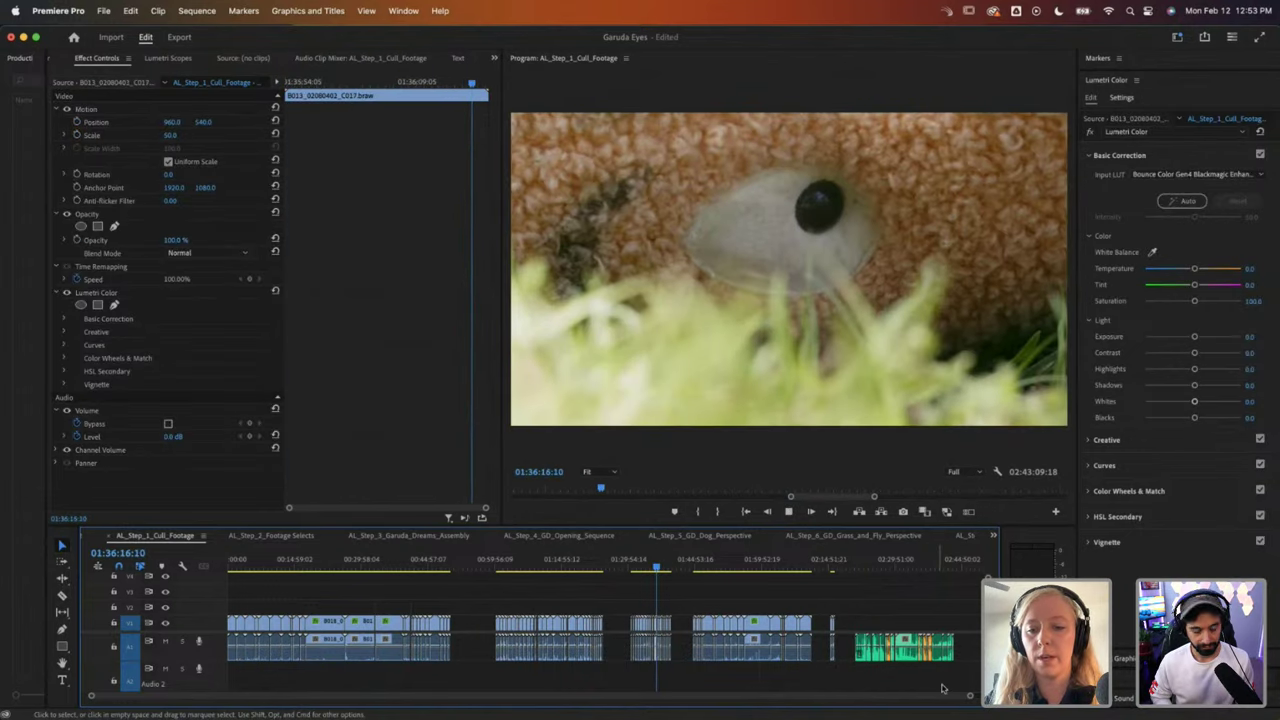
key("space")
Step: Razor-cut the eye clip at the playhead and move the short piece up to V2
left_click_drag(969, 699, 575, 693)
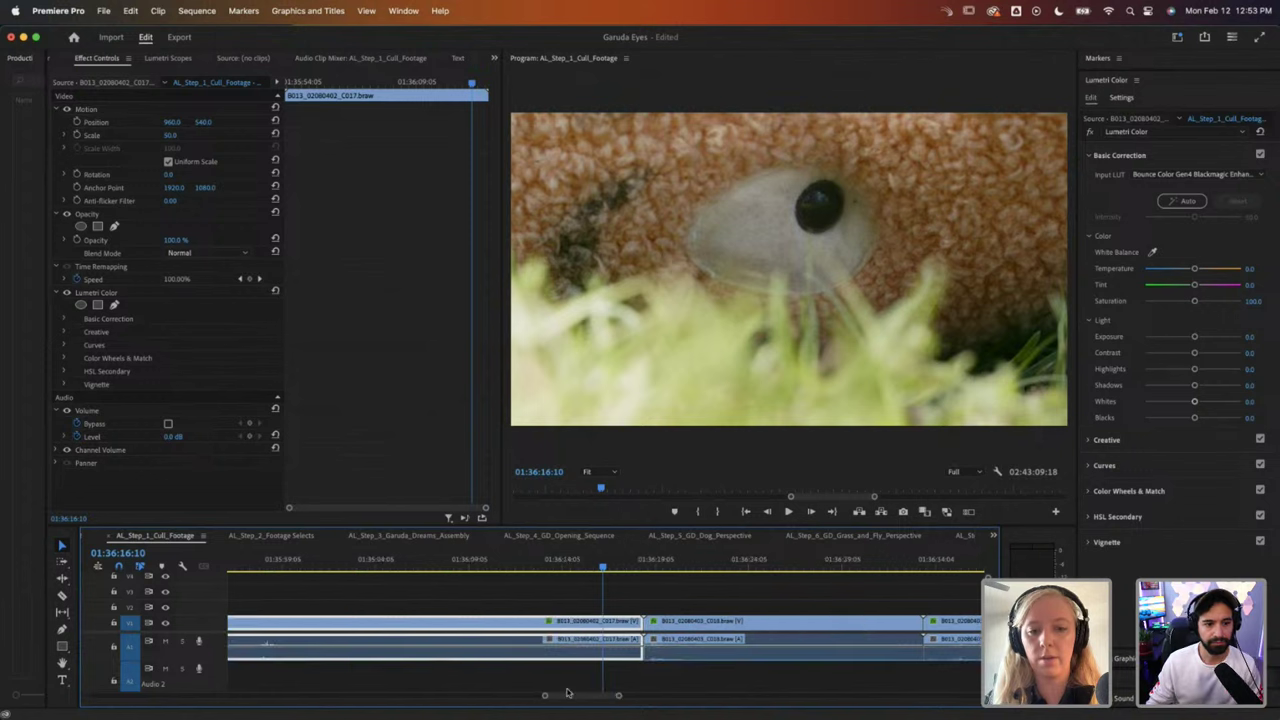
key("c")
left_click(604, 628)
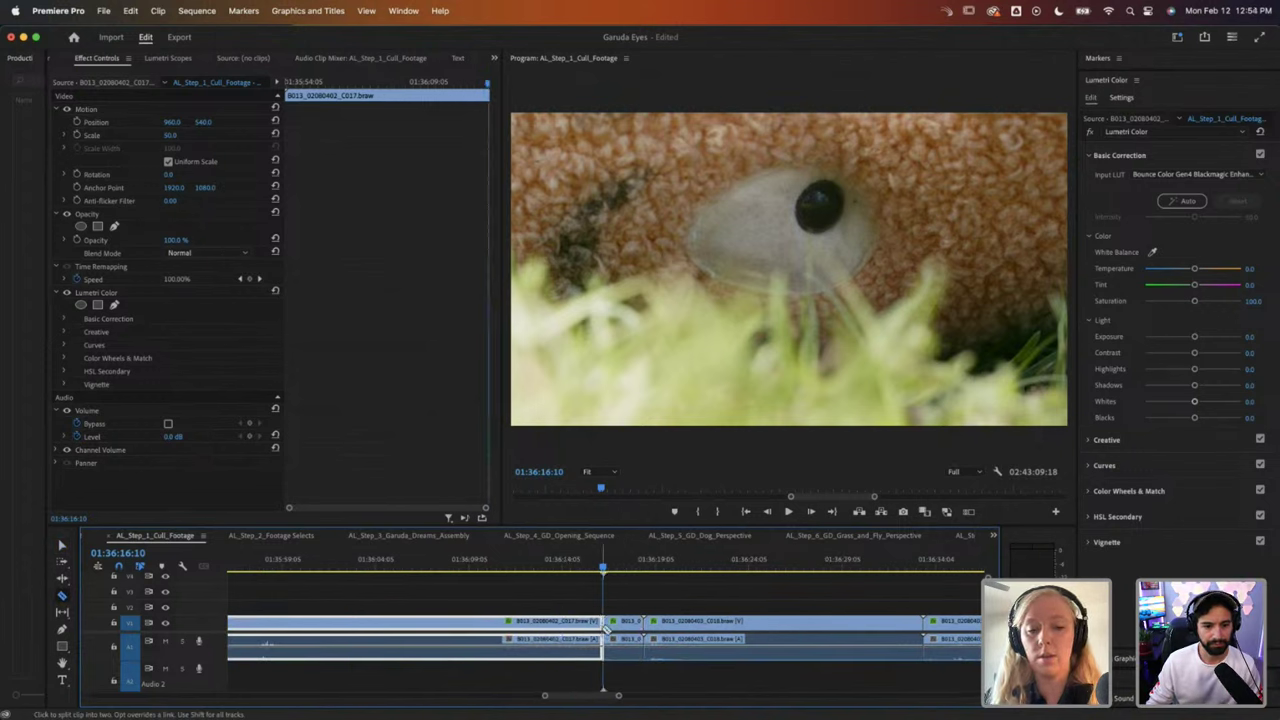
key("v")
left_click_drag(618, 622, 622, 612)
left_click_drag(622, 567, 746, 567)
Step: Isolate a second short piece of the next eye clip with two cuts and lift it onto V2
key("c")
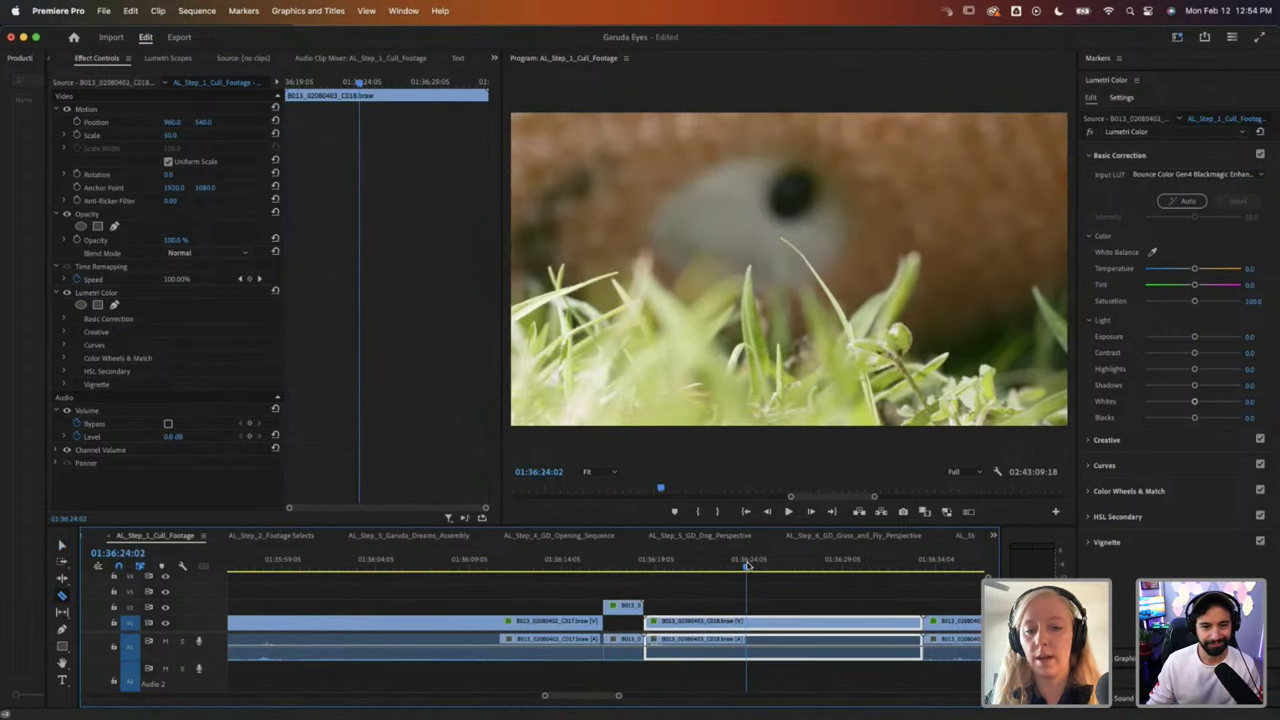
left_click(748, 621)
left_click(783, 621)
key("v")
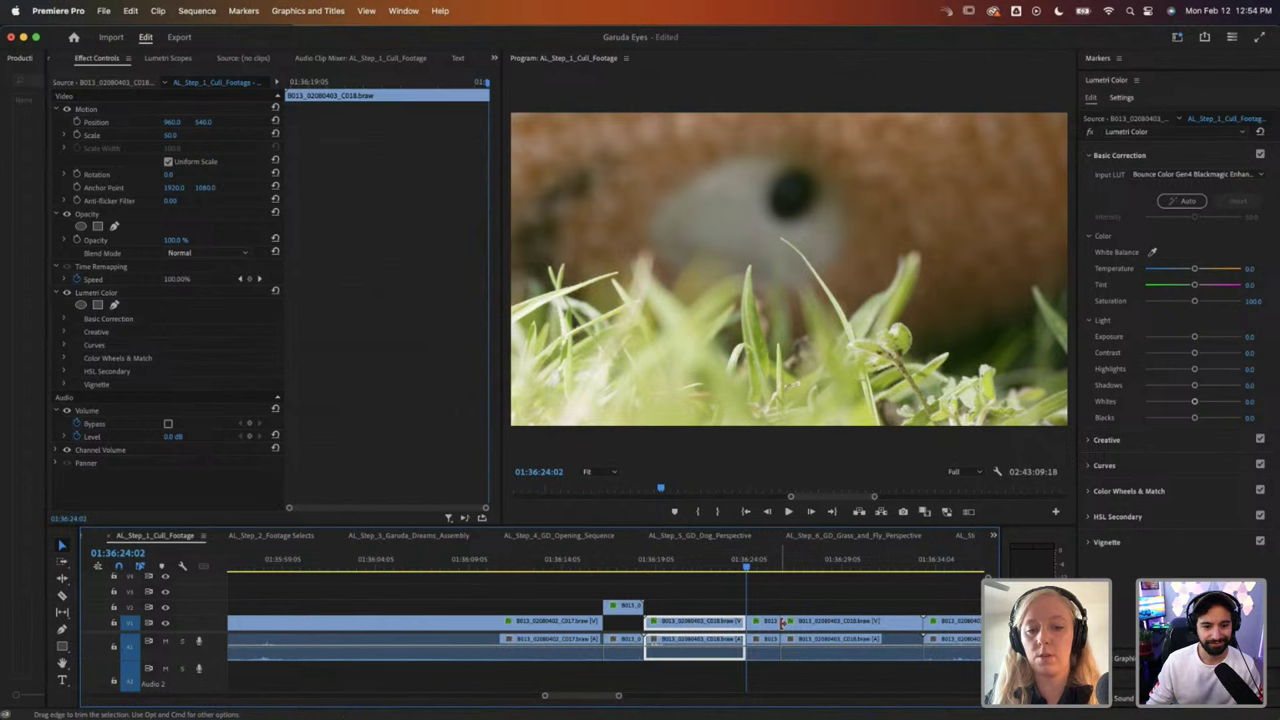
left_click_drag(765, 621, 764, 606)
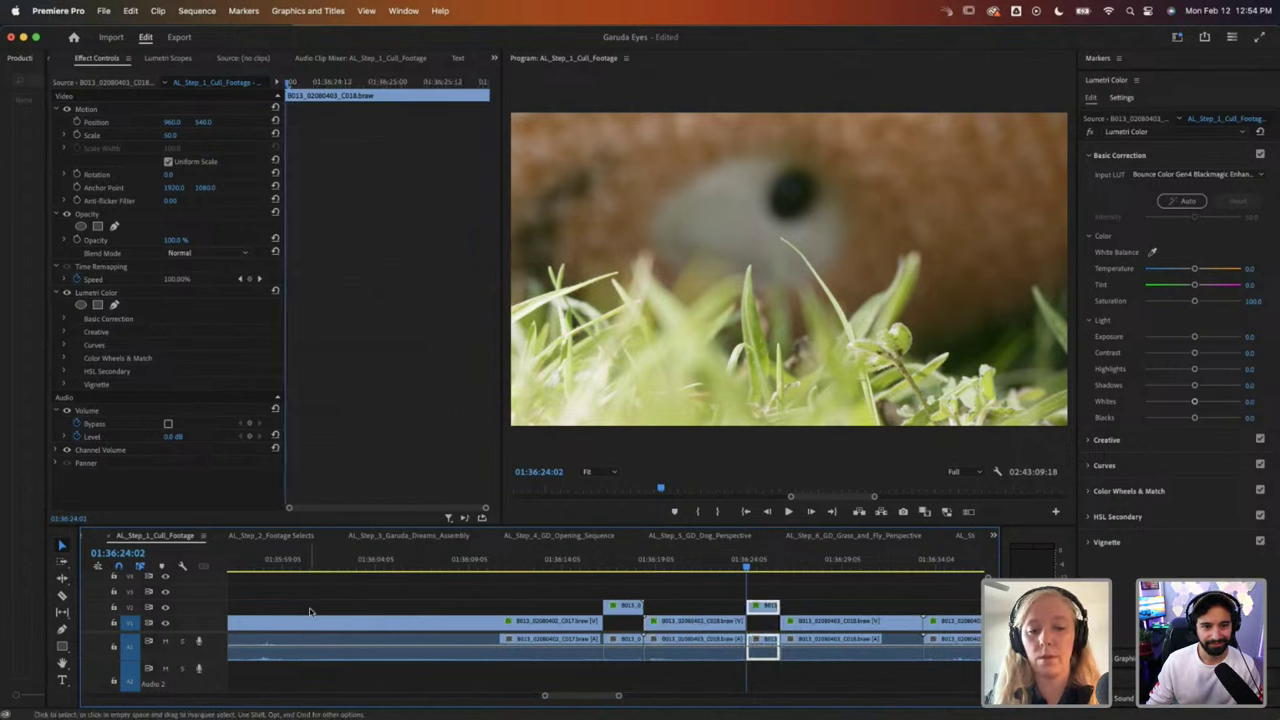
left_click_drag(522, 595, 797, 610)
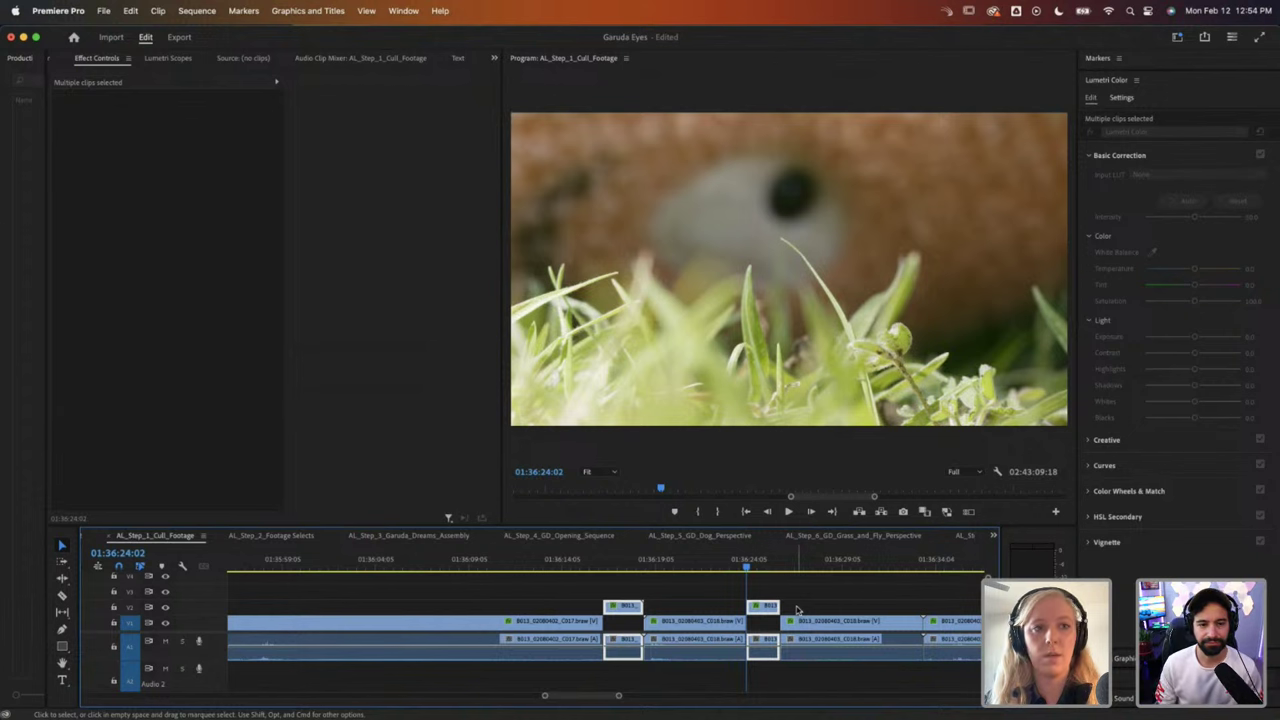
Step: Show the Project: Garuda Eyes panel and select AL_Step_2_Footage Selects in Adobe Live Sequences
left_click(493, 58)
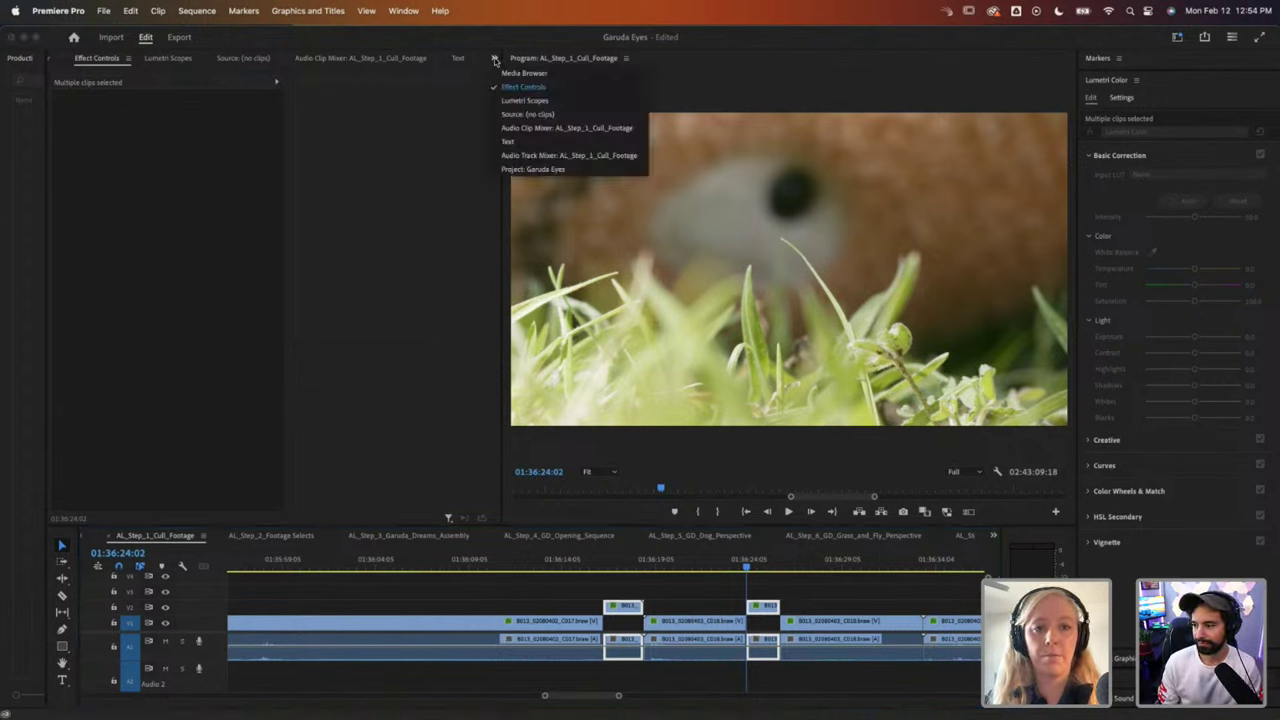
left_click(532, 169)
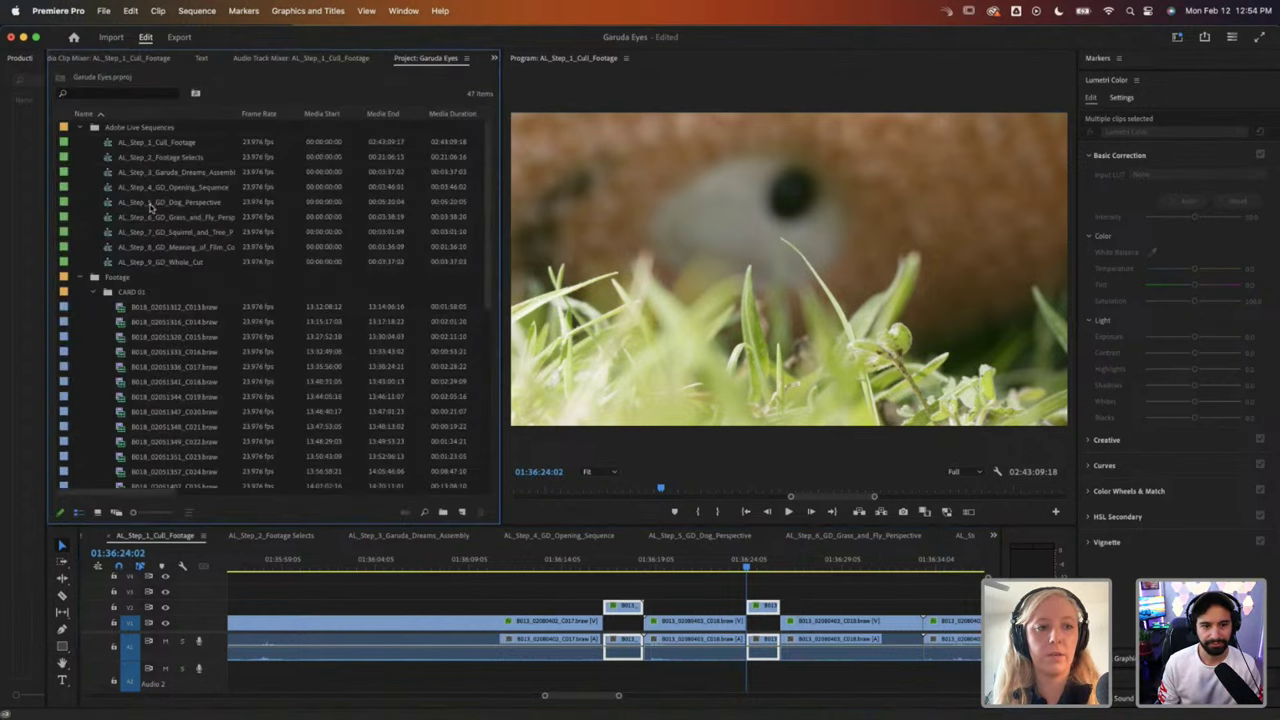
left_click(136, 128)
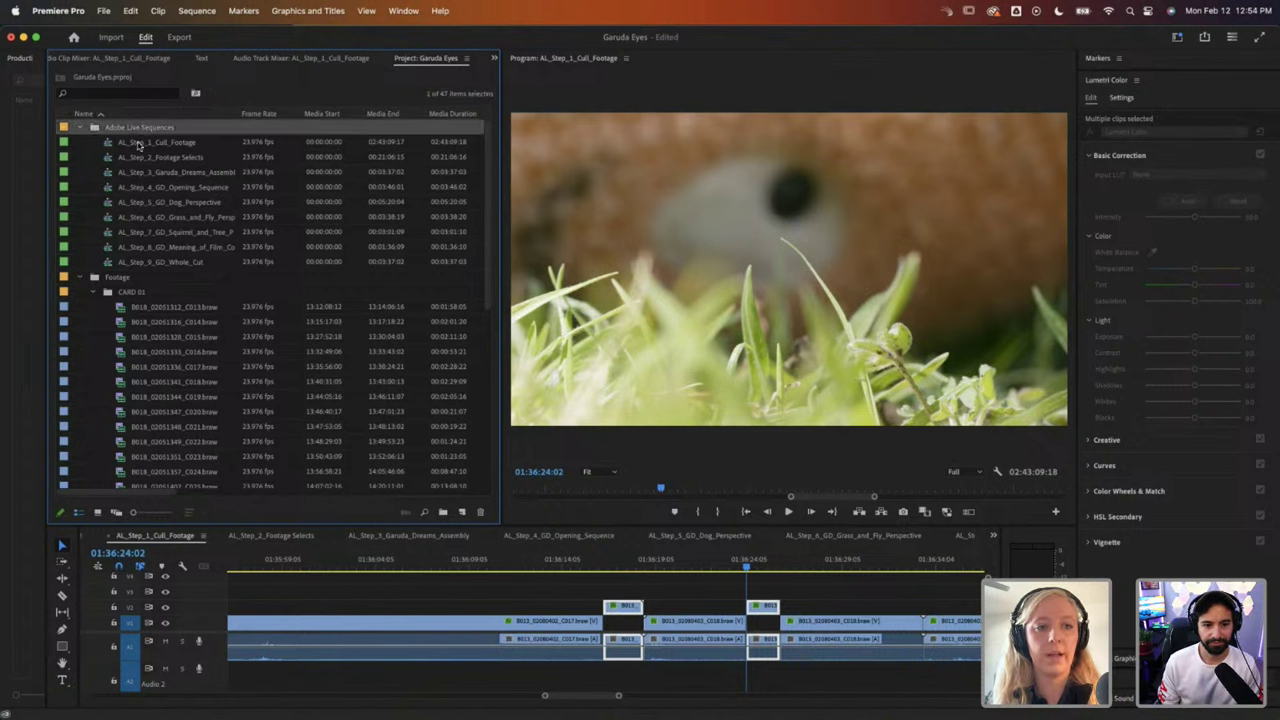
left_click(143, 158)
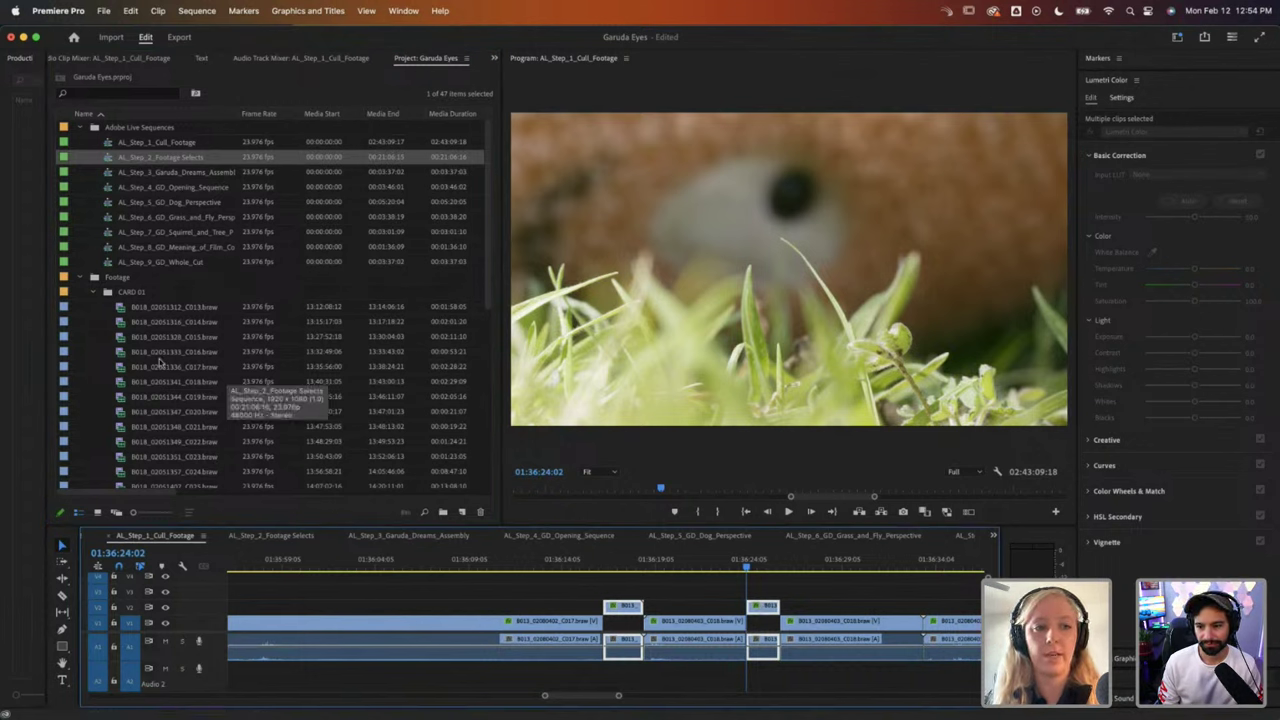
Step: Open AL_Step_2_Footage Selects, put the playhead at 00:00:00:00, and zoom the timeline in
double_click(108, 161)
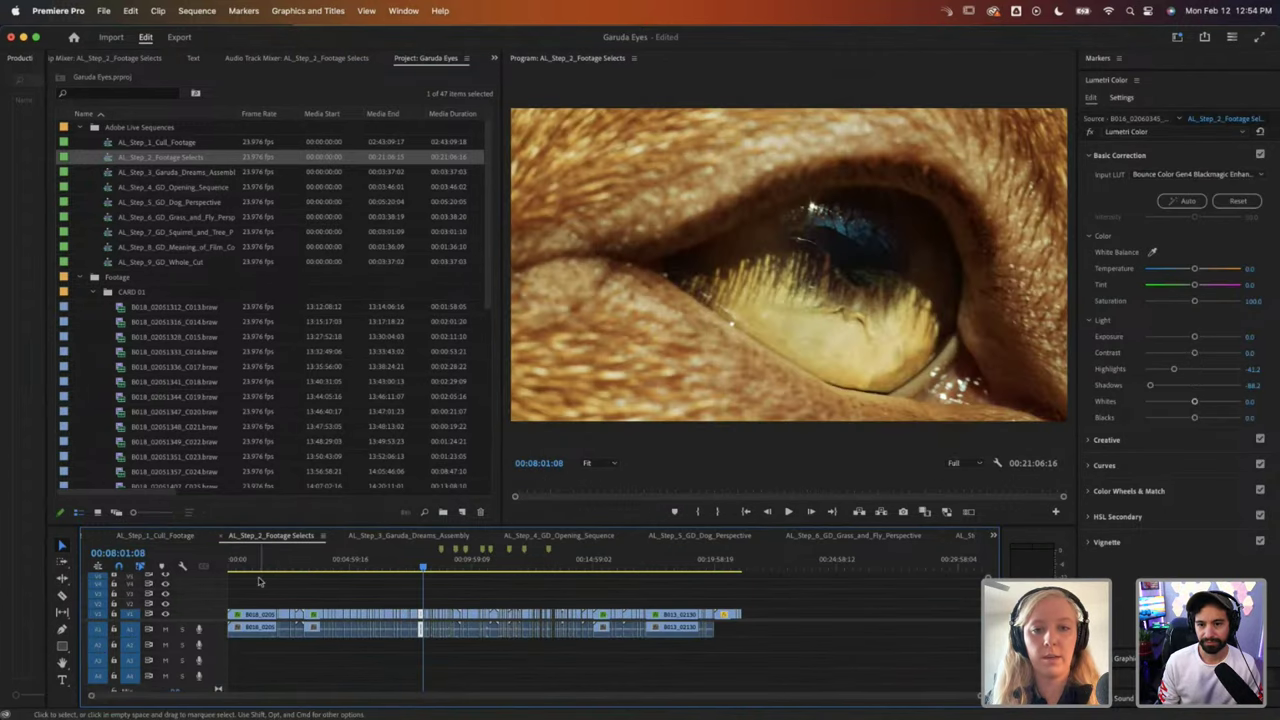
left_click(232, 562)
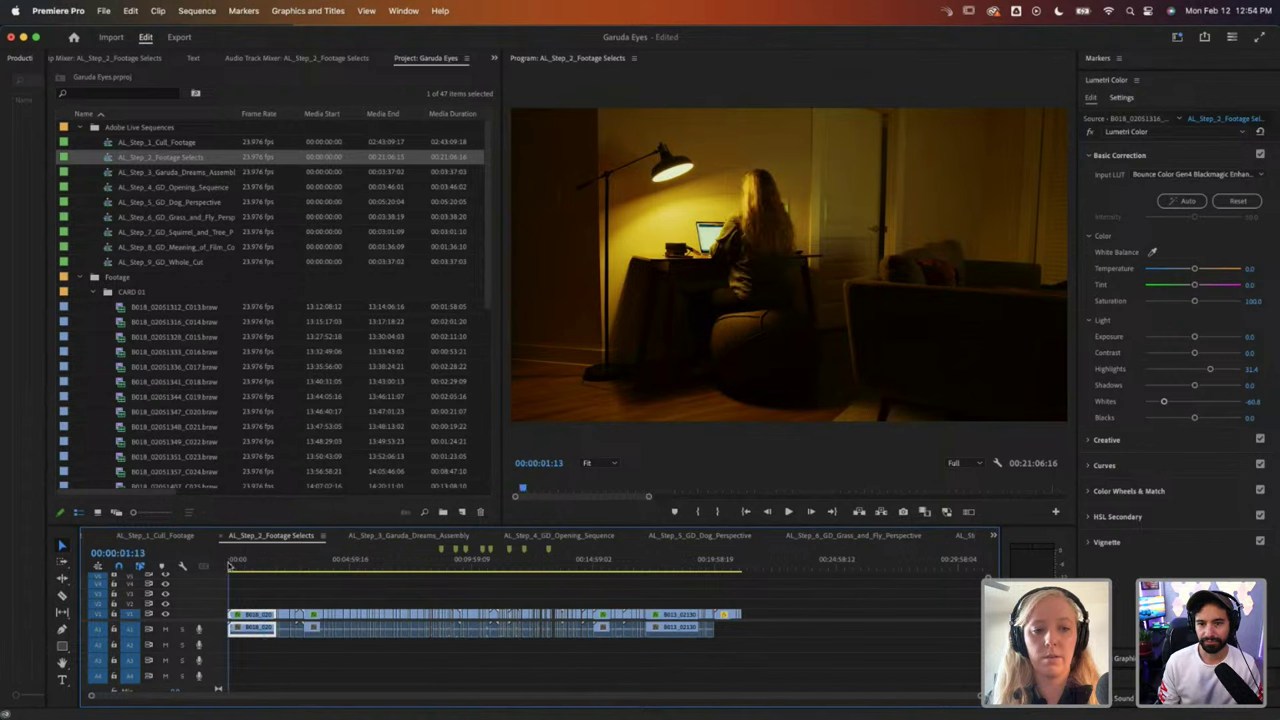
left_click(229, 562)
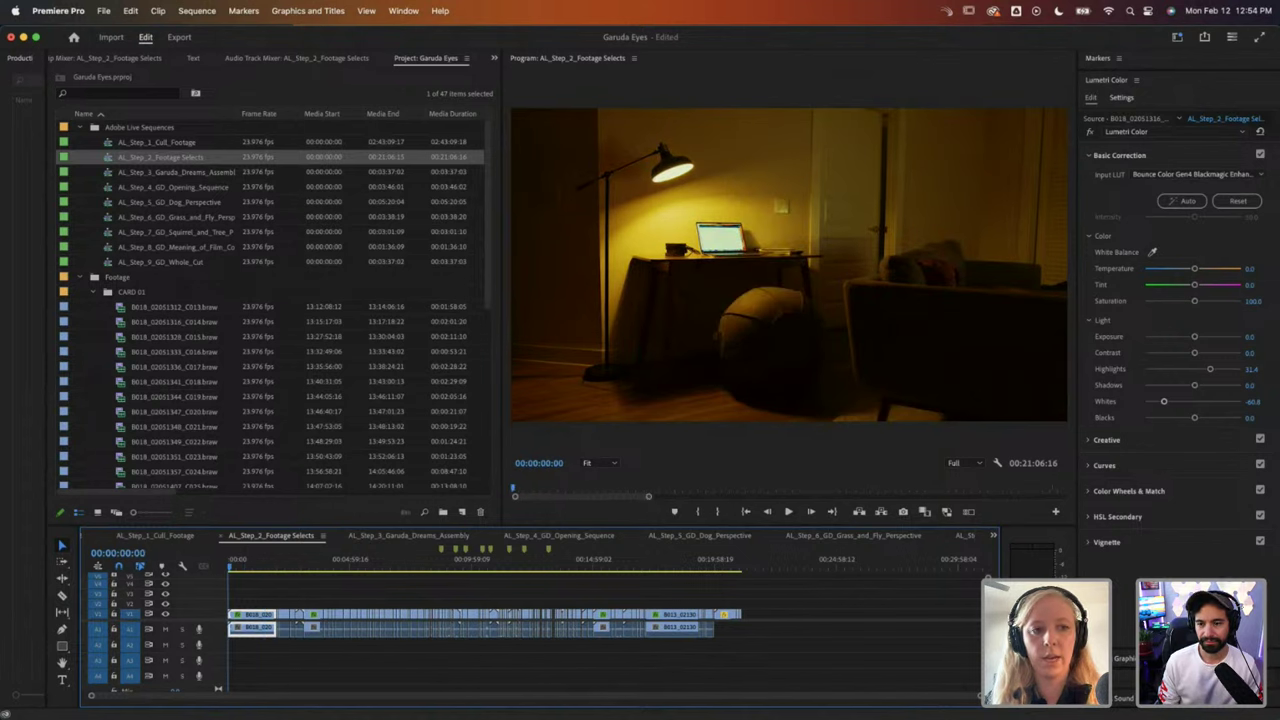
key("=")
key("=")
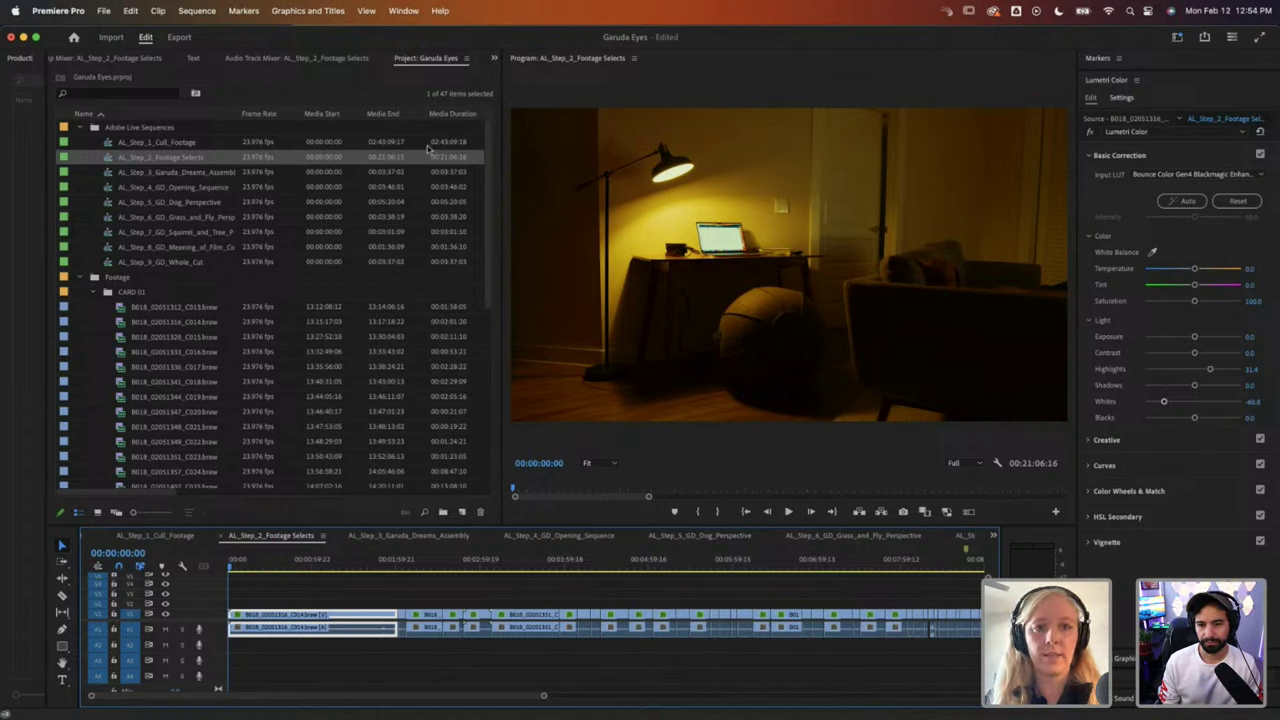
left_click(493, 60)
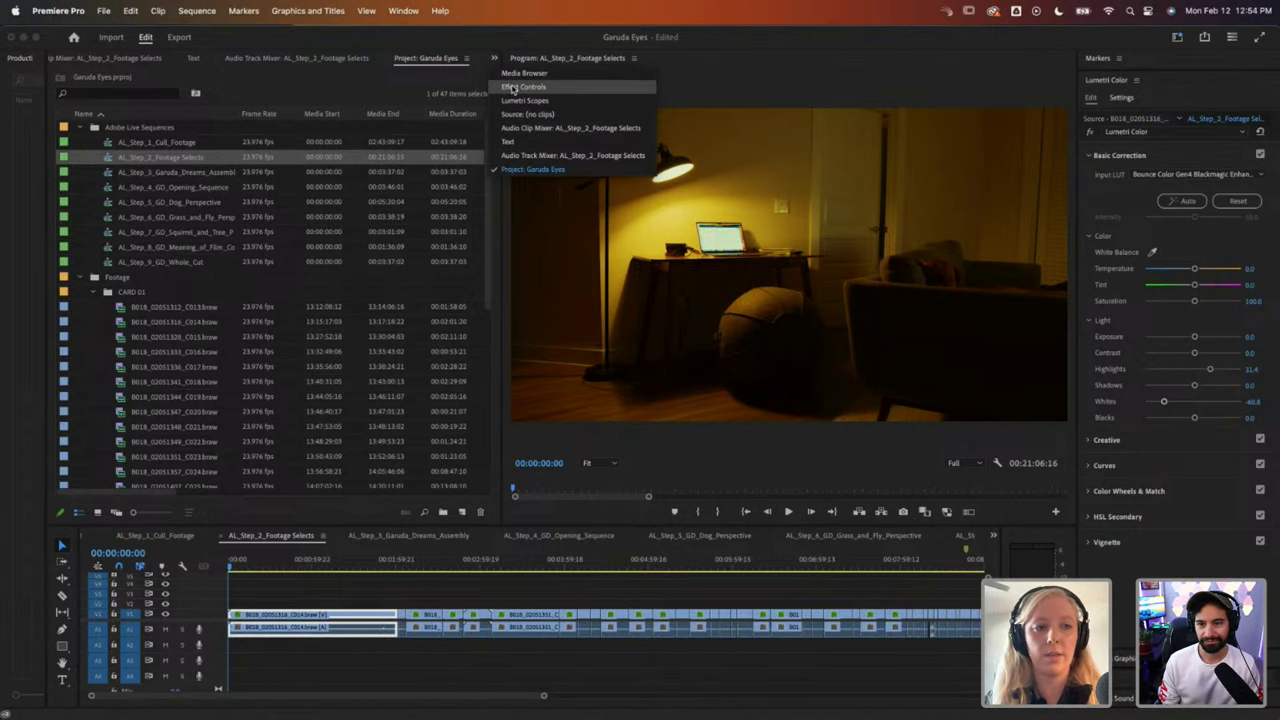
Step: Show Effect Controls, scrub through the desk shot, and play the woman's face close-up
left_click(512, 88)
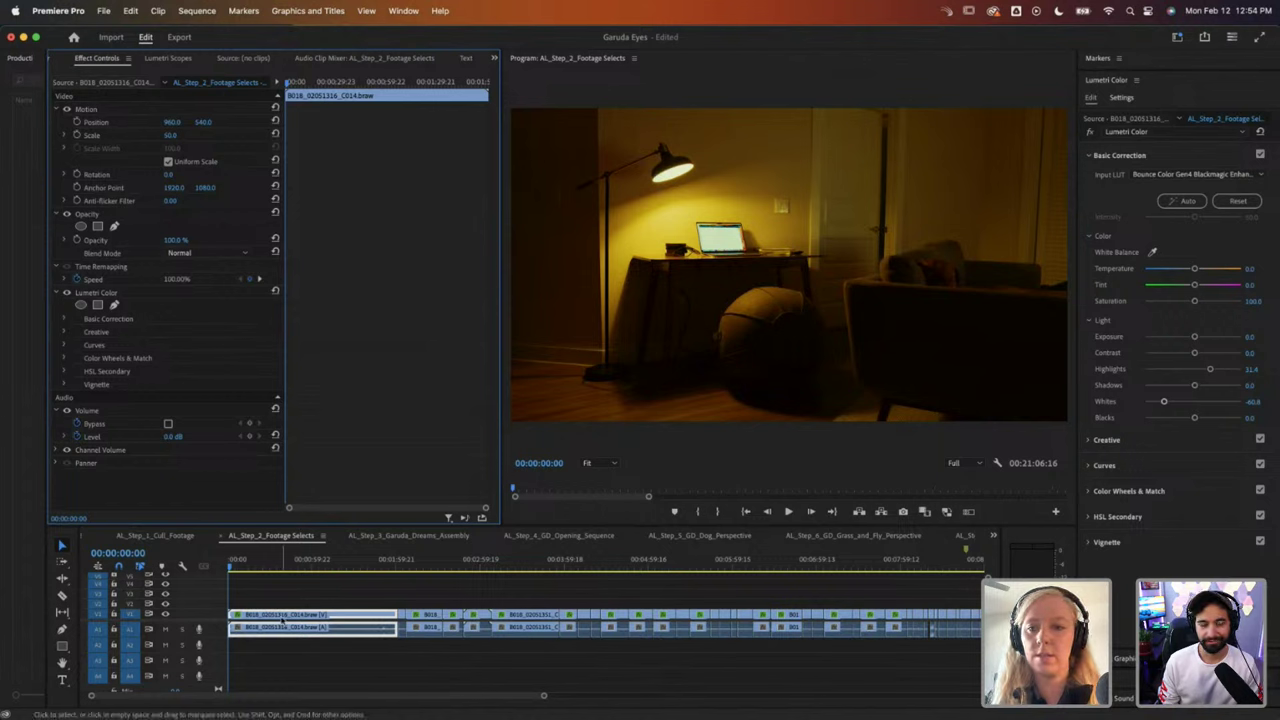
left_click(248, 567)
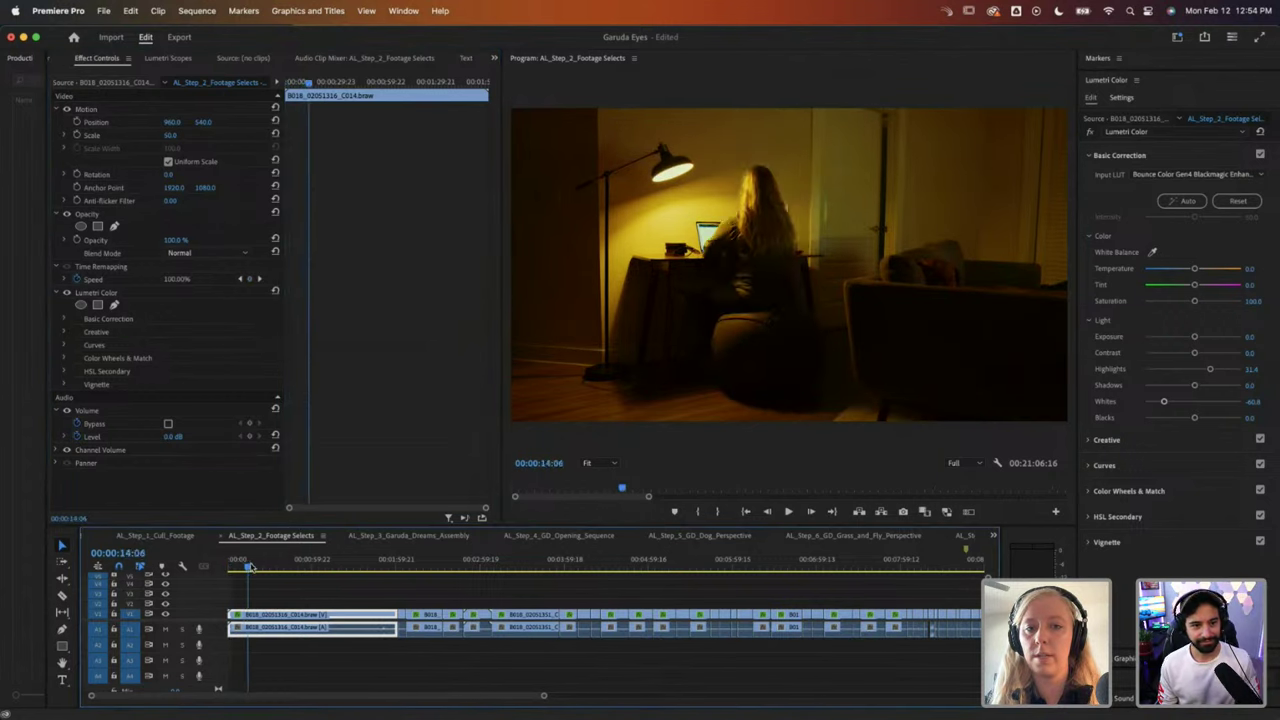
left_click_drag(250, 567, 479, 564)
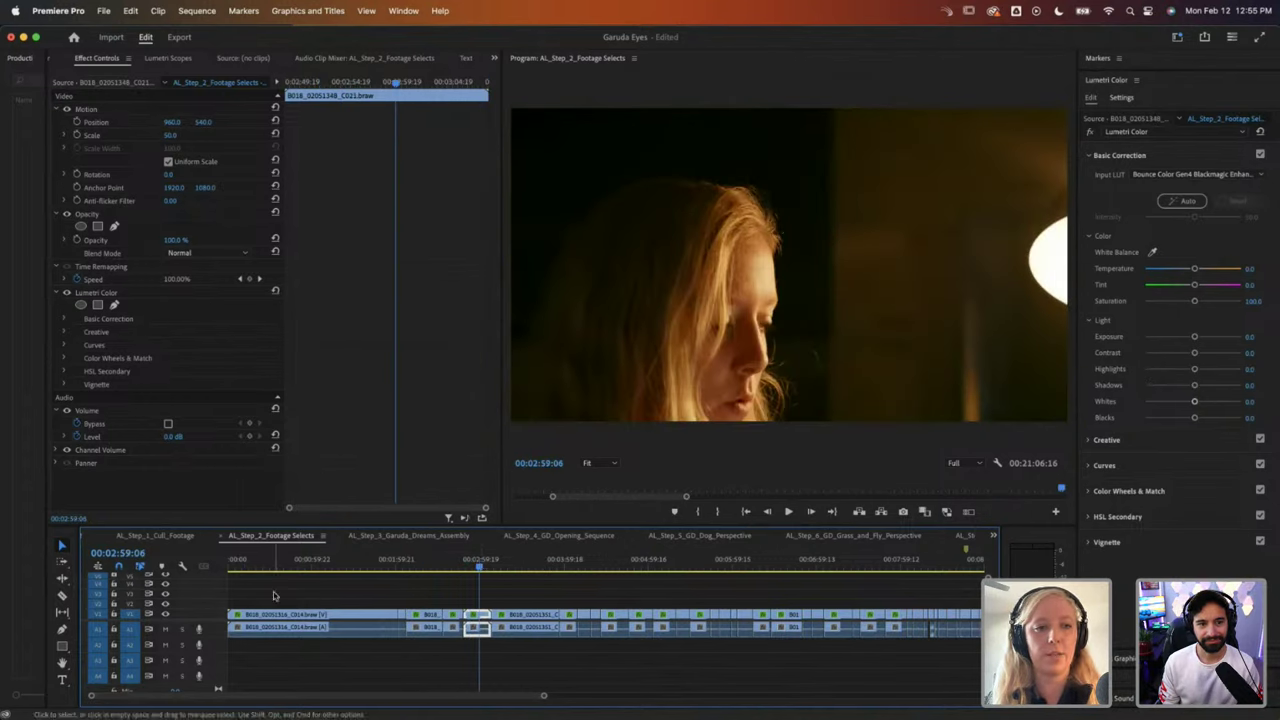
key("space")
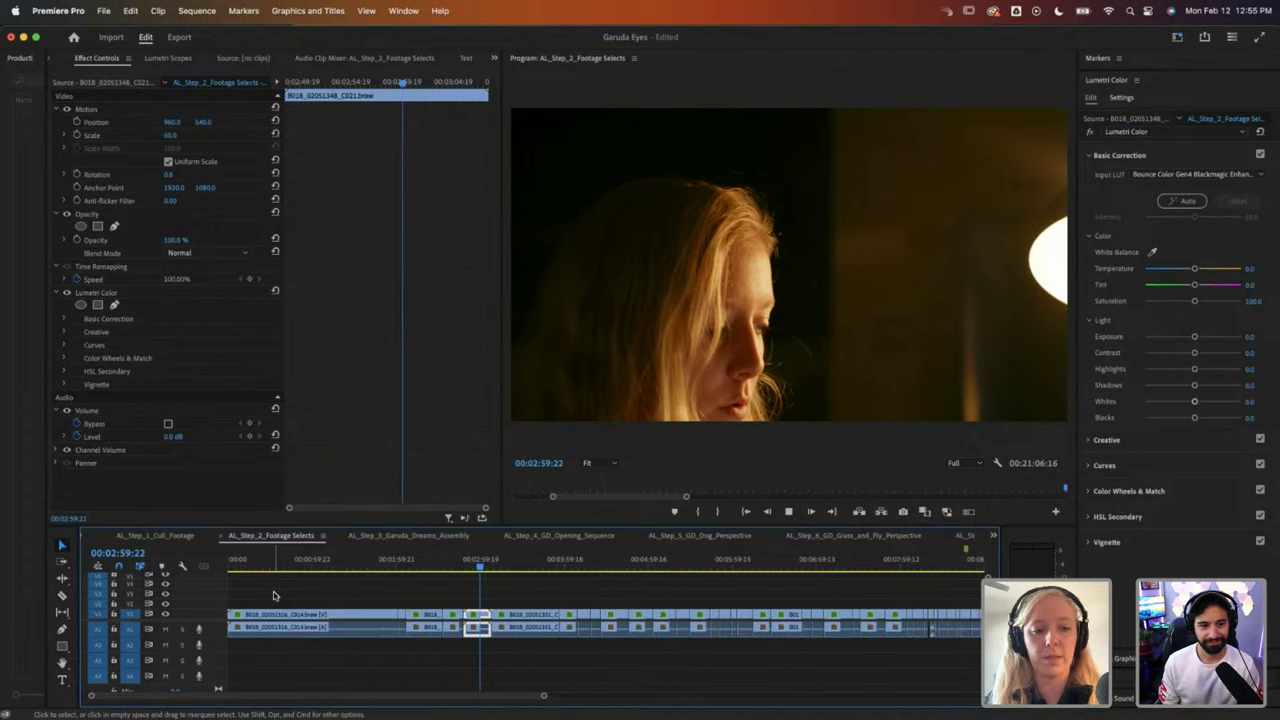
left_click(363, 568)
left_click_drag(363, 568, 354, 568)
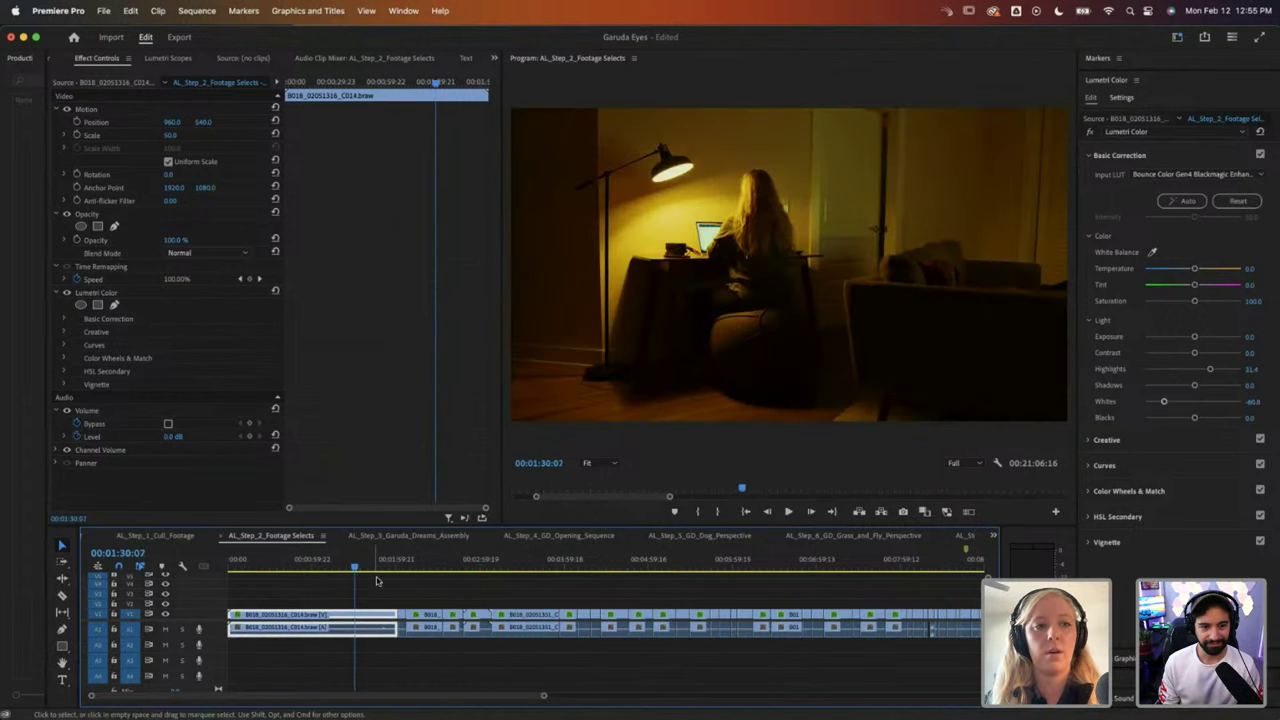
left_click(493, 57)
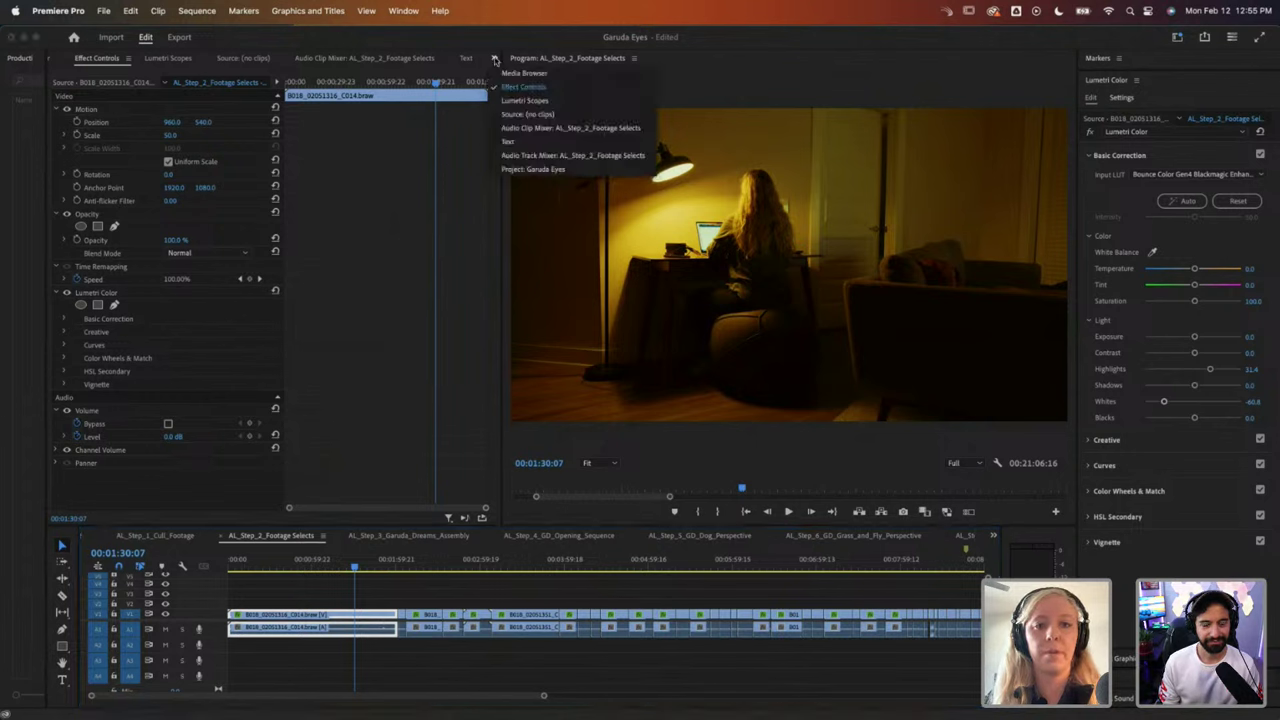
left_click(533, 169)
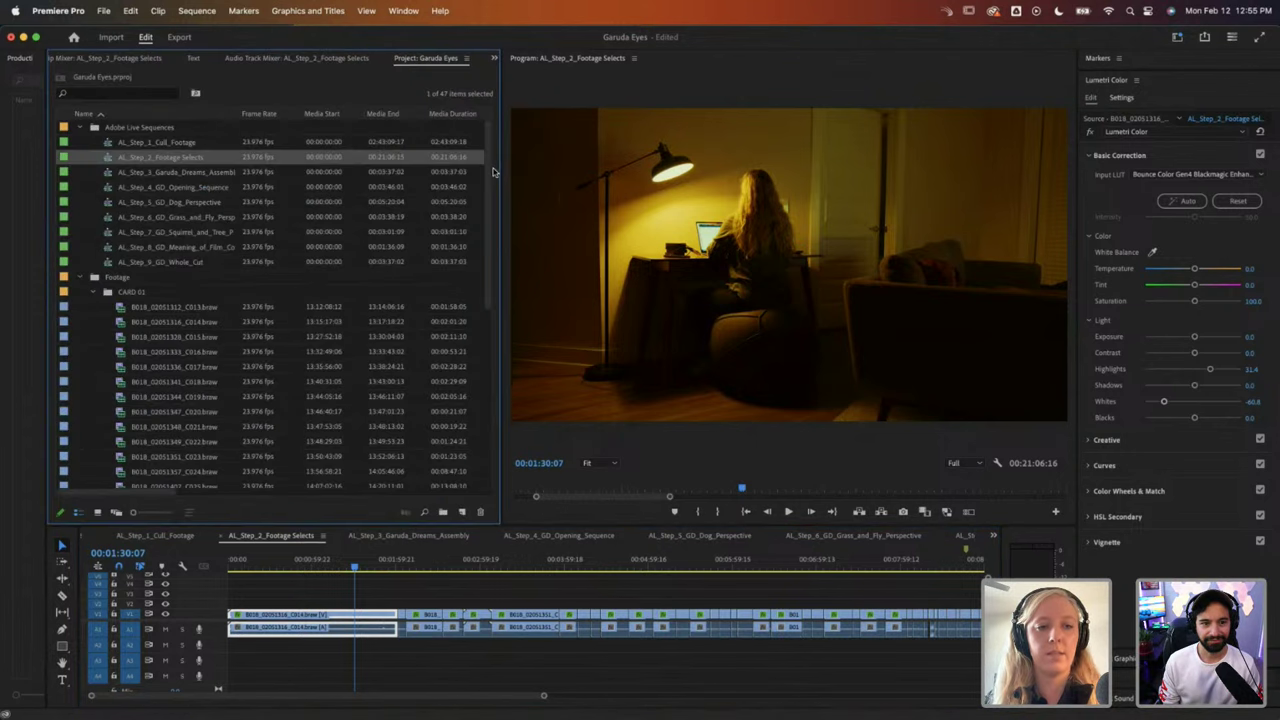
Step: Open AL_Step_3_Garuda_Dreams_Assembly and play from the desk shot to the woman's face shot
left_click(110, 177)
double_click(110, 177)
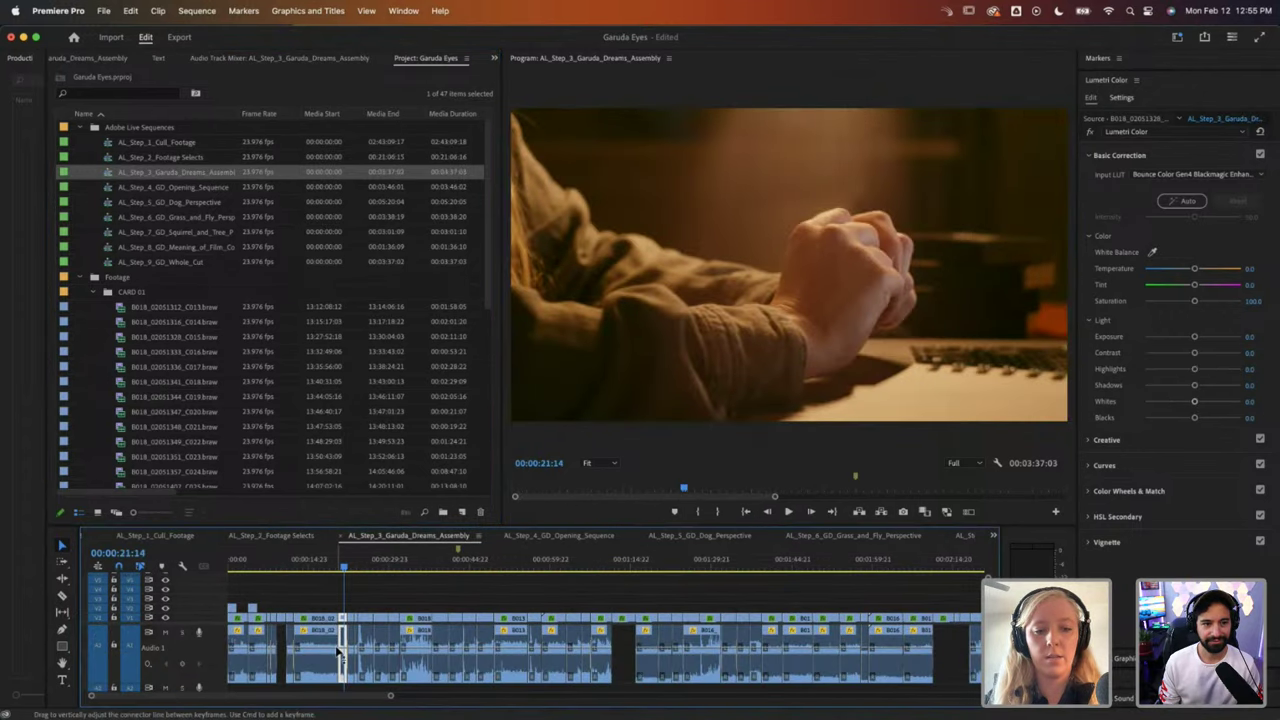
left_click_drag(468, 698, 565, 697)
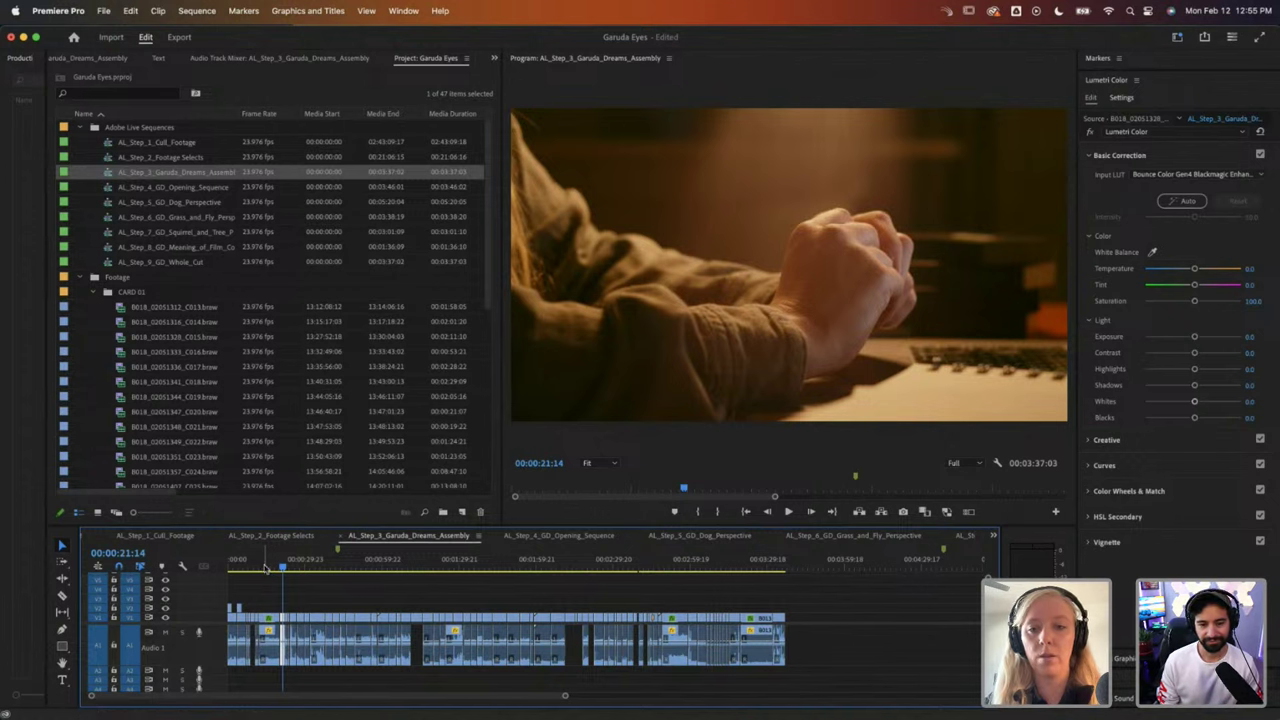
left_click(263, 569)
left_click_drag(263, 569, 246, 571)
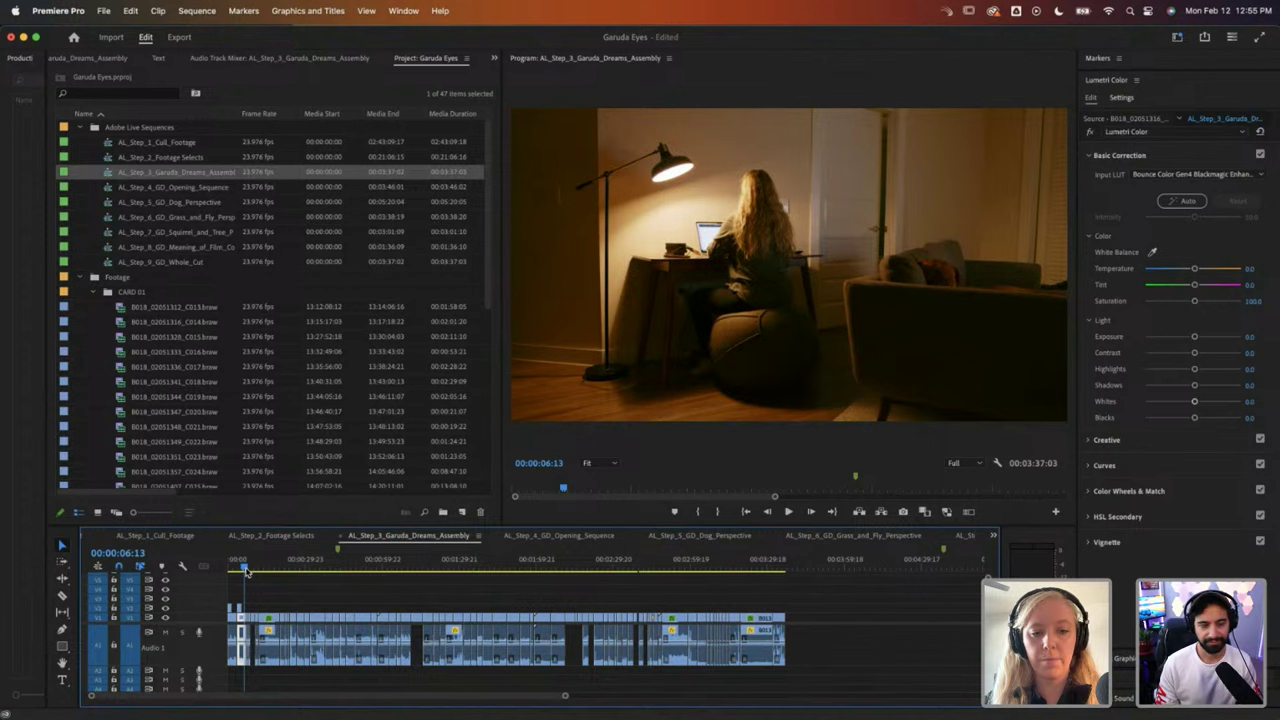
key("space")
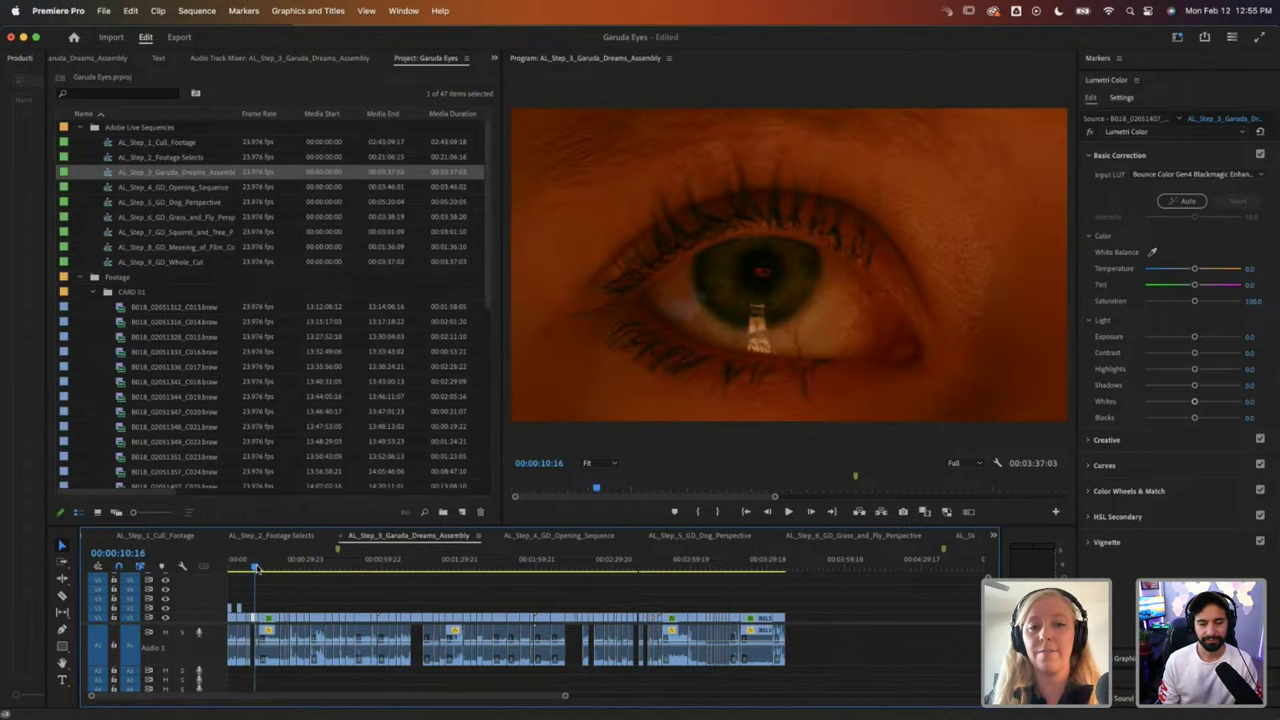
left_click_drag(256, 567, 267, 567)
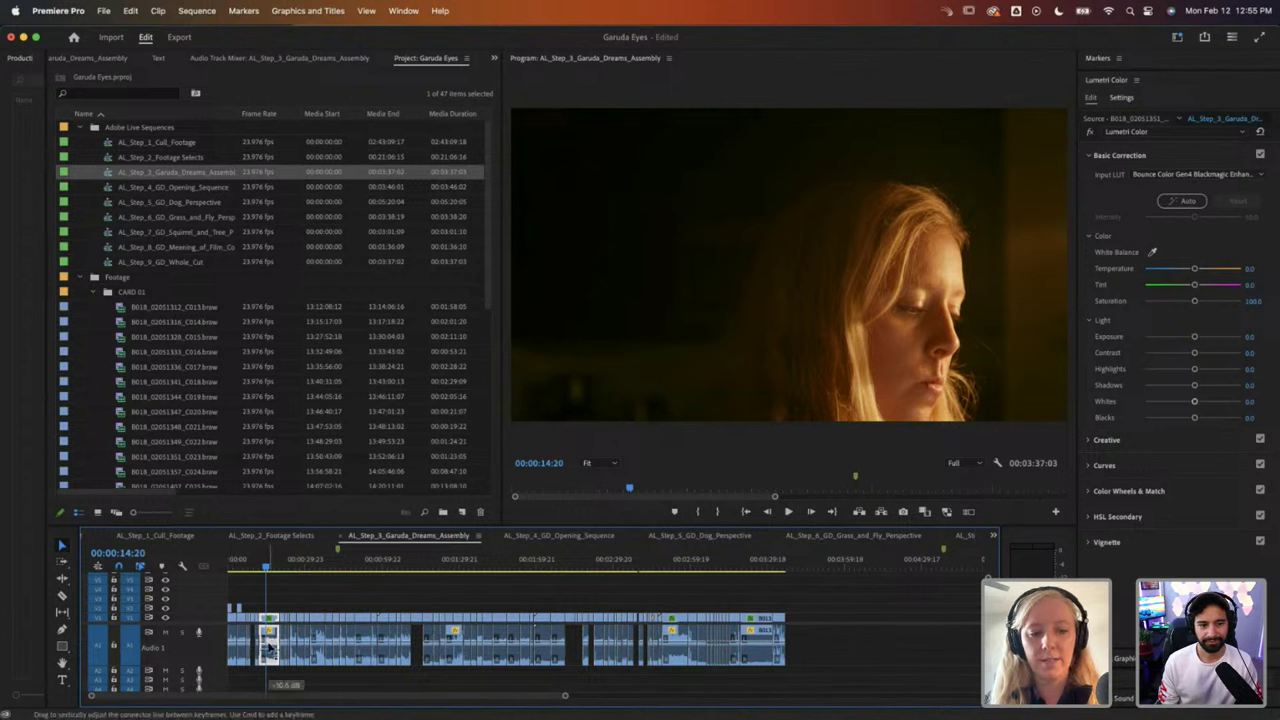
Step: Lower the face clip's volume rubber band, listen back, and bring up Audio Gain
left_click_drag(268, 648, 272, 660)
key("space")
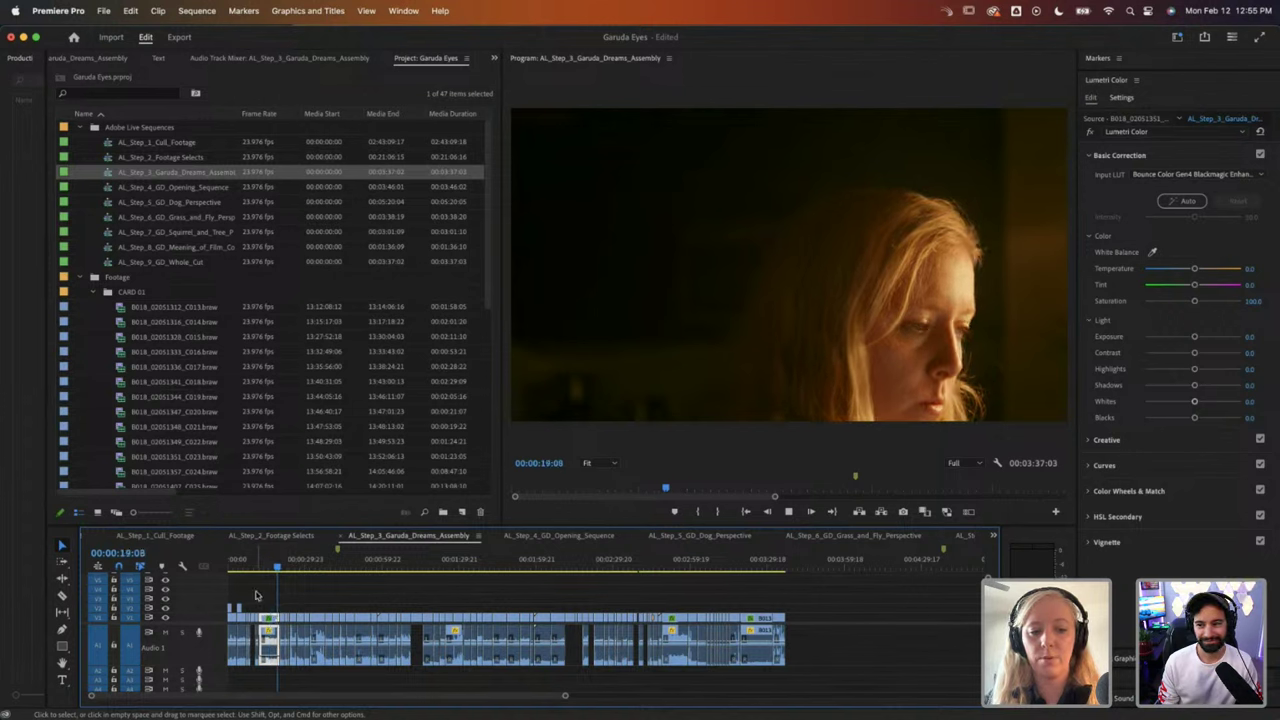
key("space")
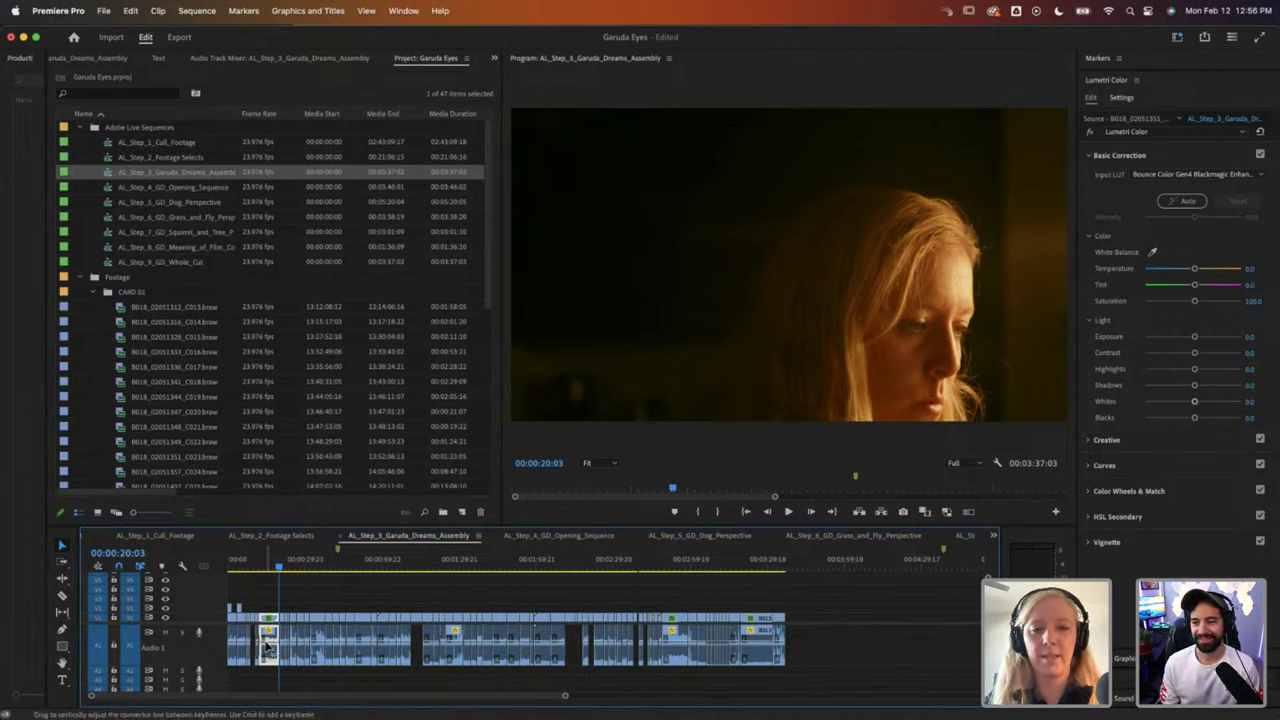
key("g")
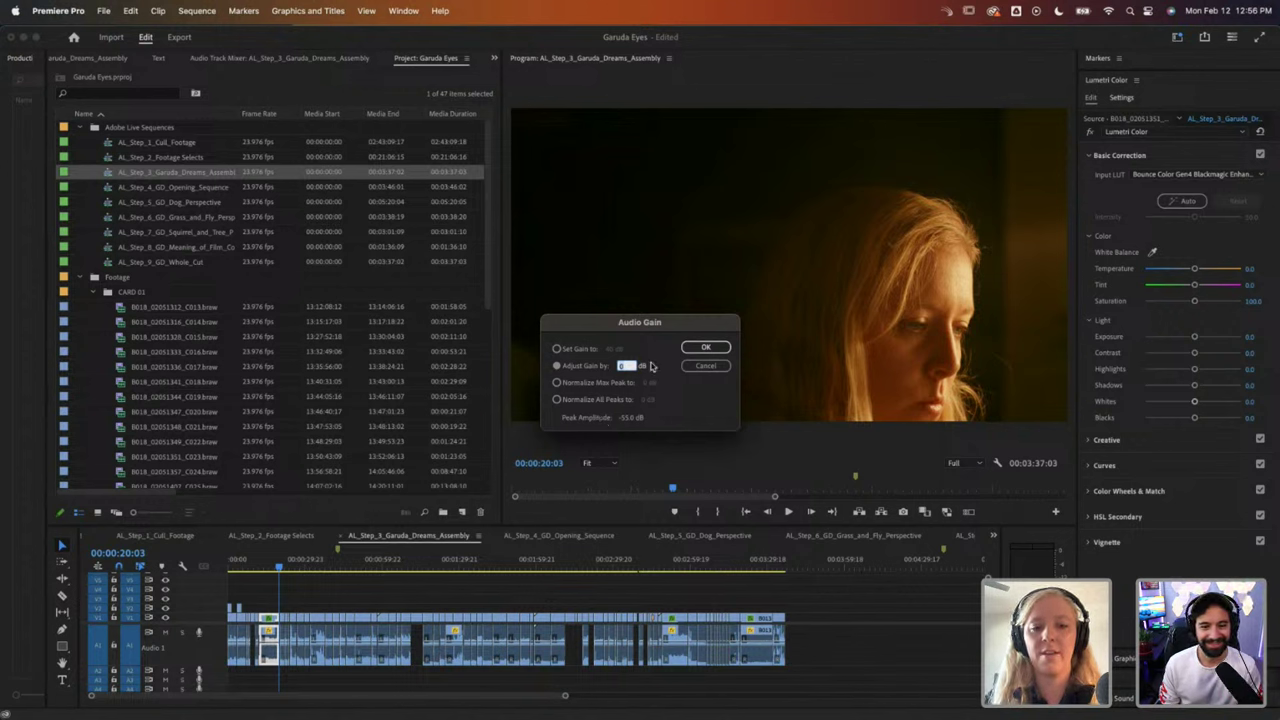
Step: Cancel the Audio Gain dialog without changes and replay the woman's face clip
left_click(705, 365)
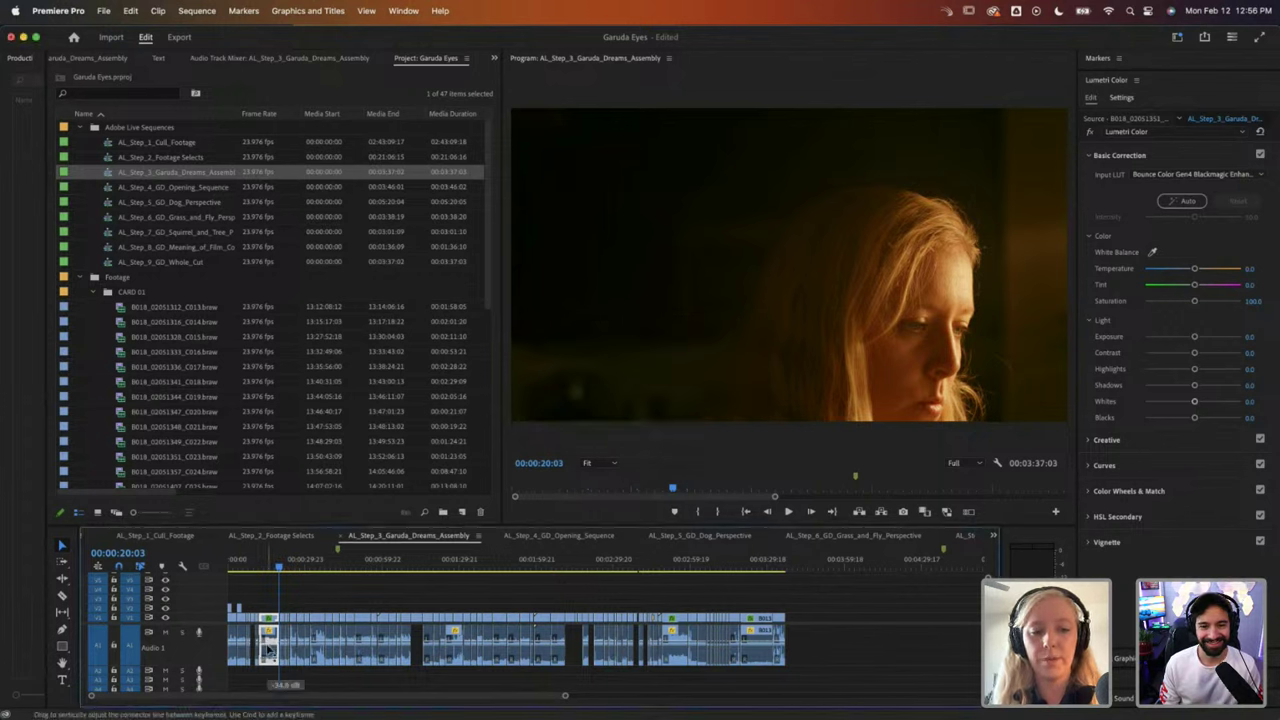
left_click(265, 566)
key("space")
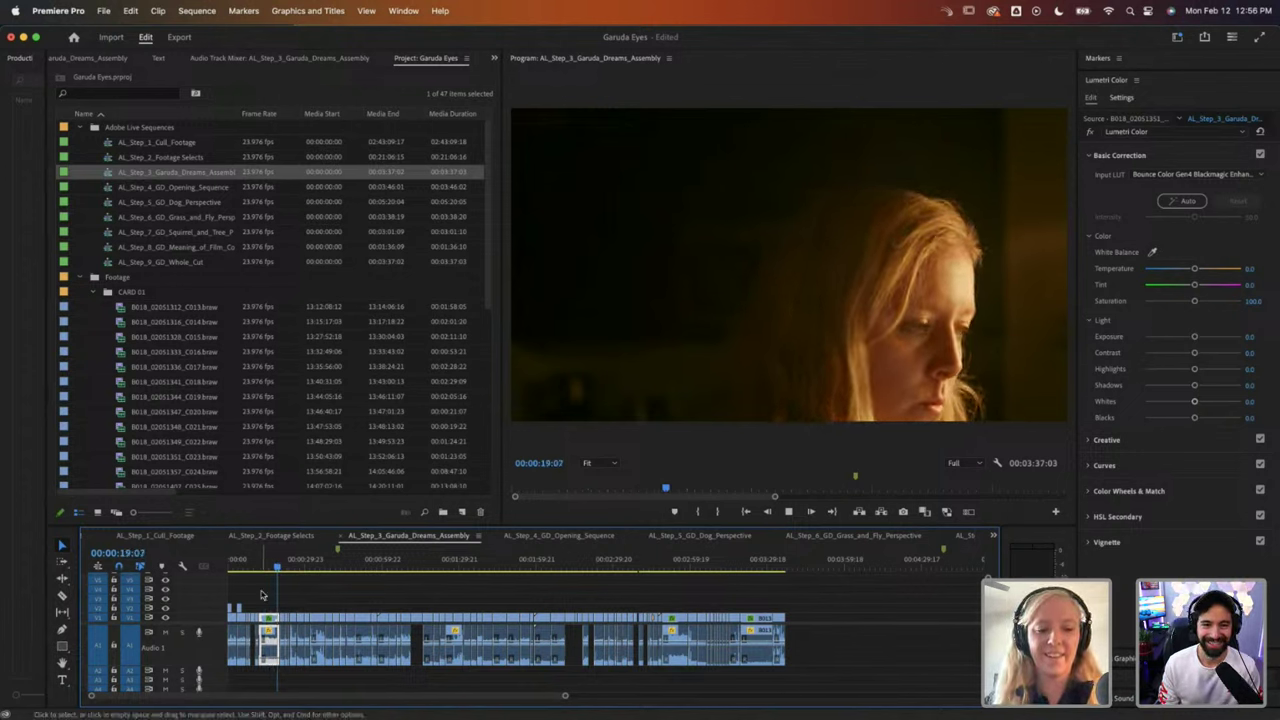
Step: Stop playback and mute the Audio 1 track of the Garuda Dreams Assembly
key("space")
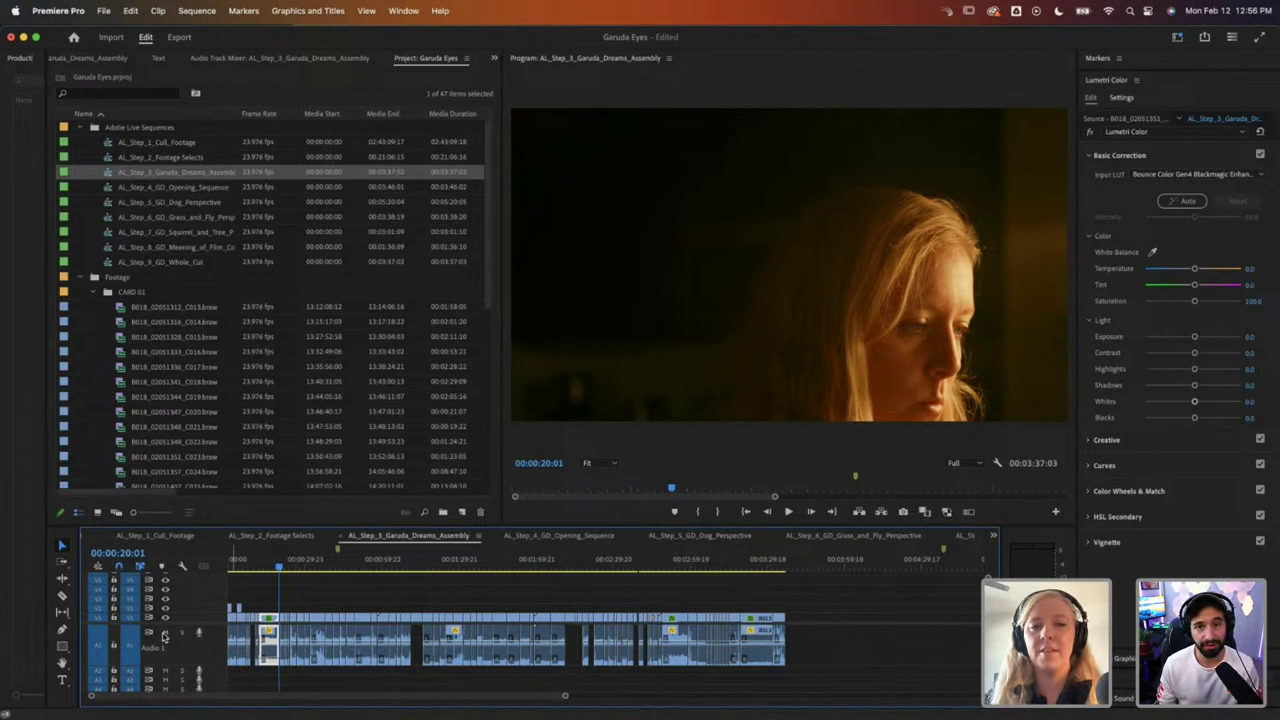
left_click(165, 633)
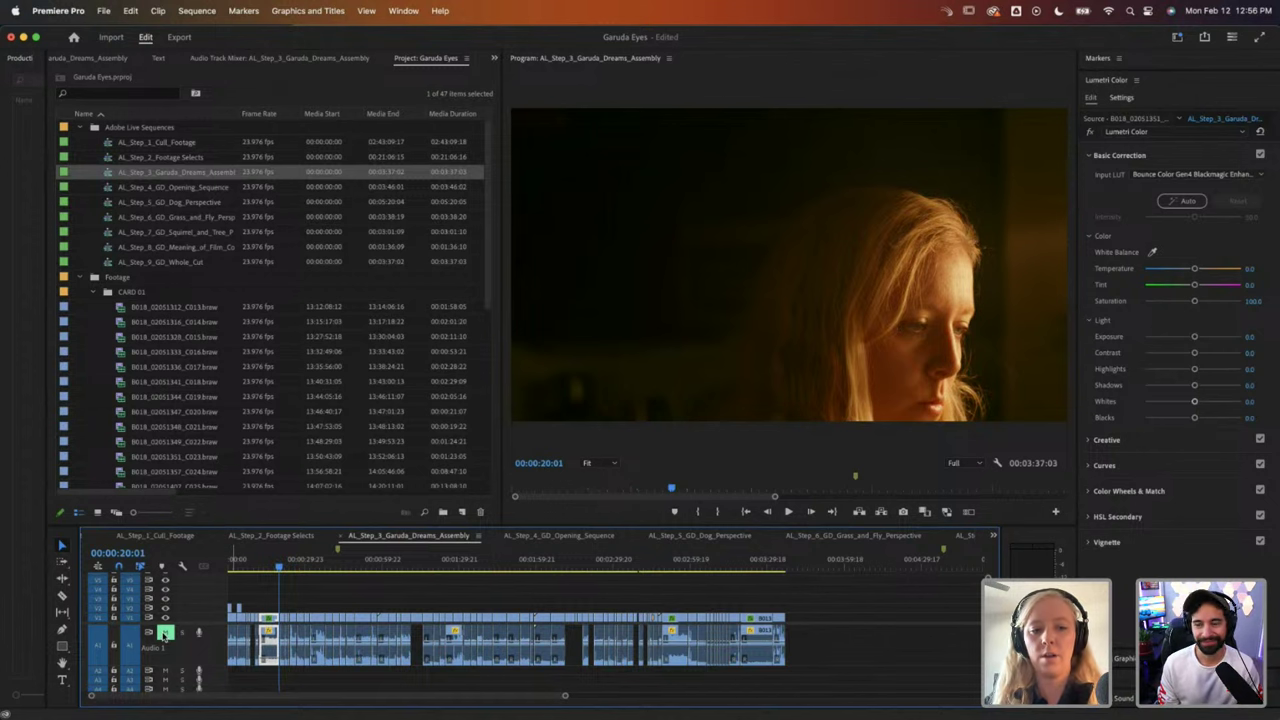
left_click(265, 590)
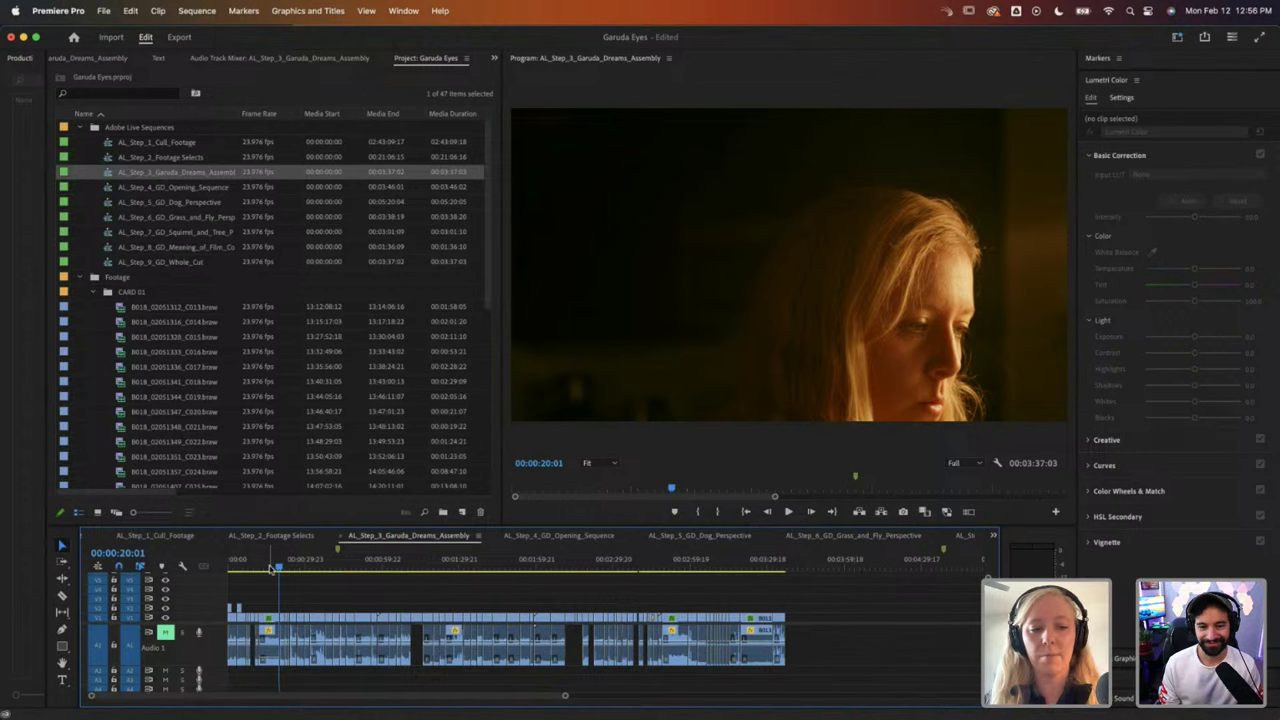
Step: Replay the assembly from 00:00:00:00, then switch to AL_Step_4_GD_Opening_Sequence
left_click_drag(259, 568, 214, 570)
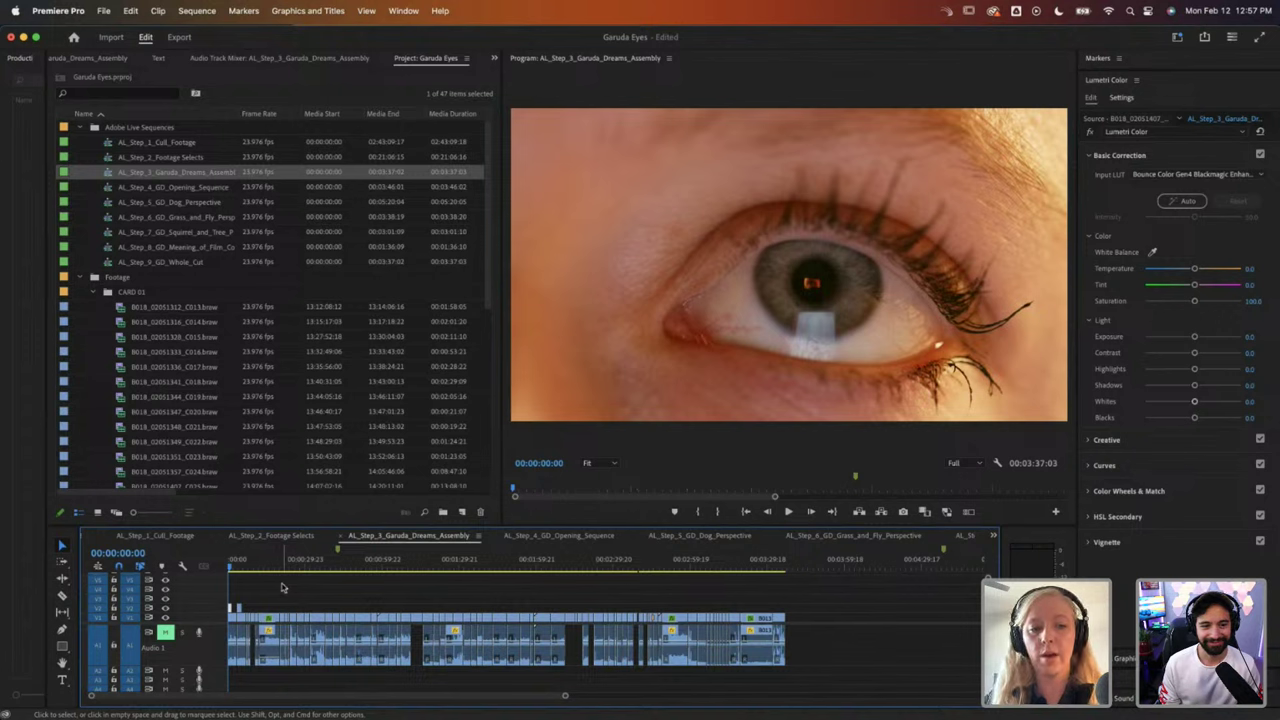
key("space")
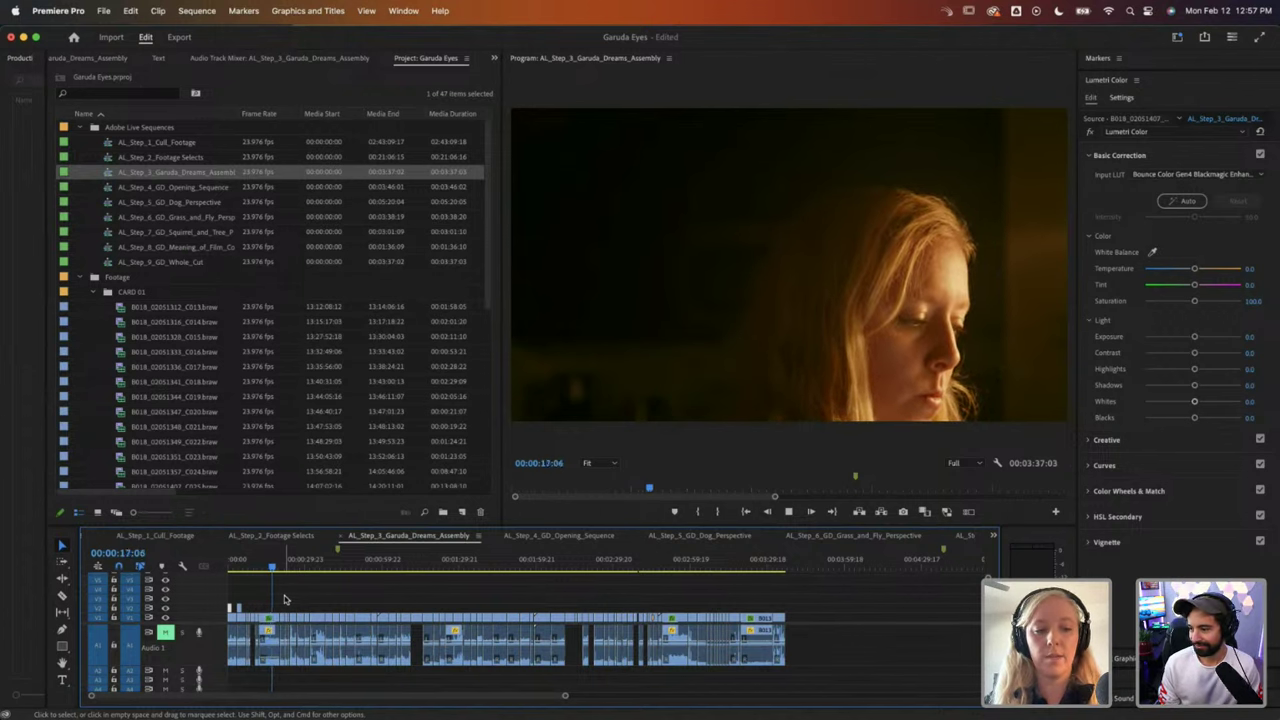
left_click(311, 600)
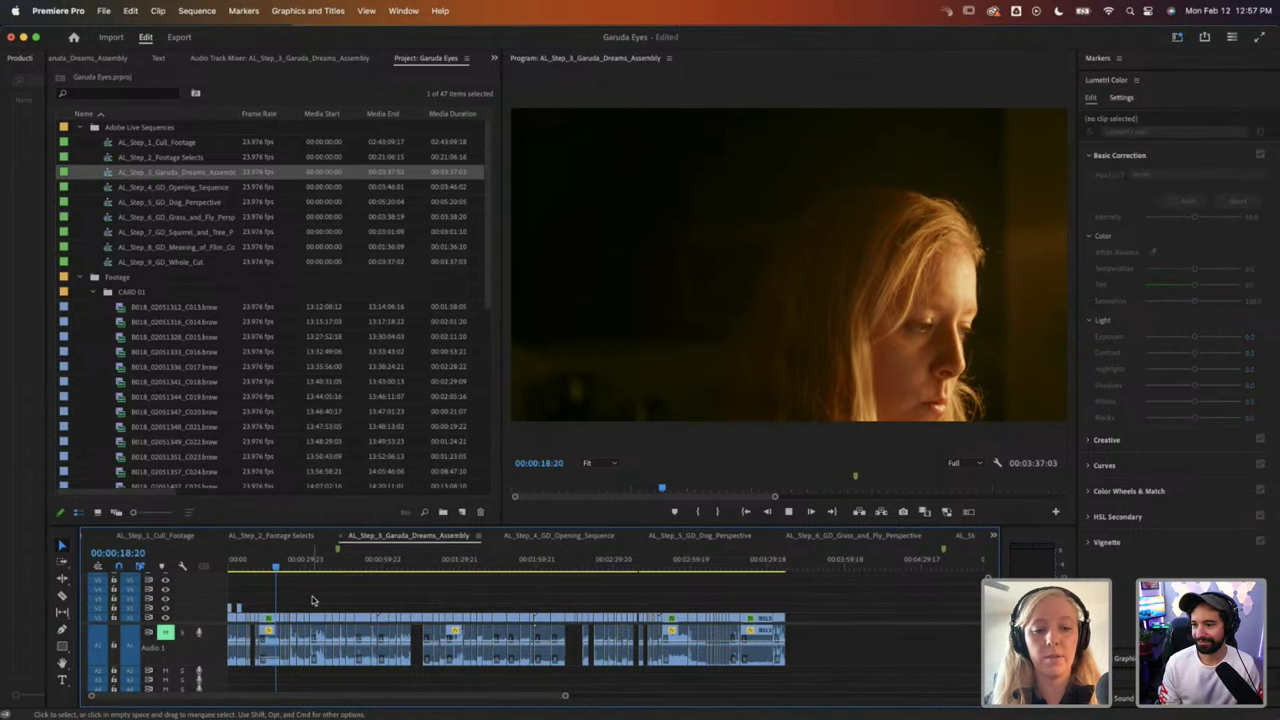
key("space")
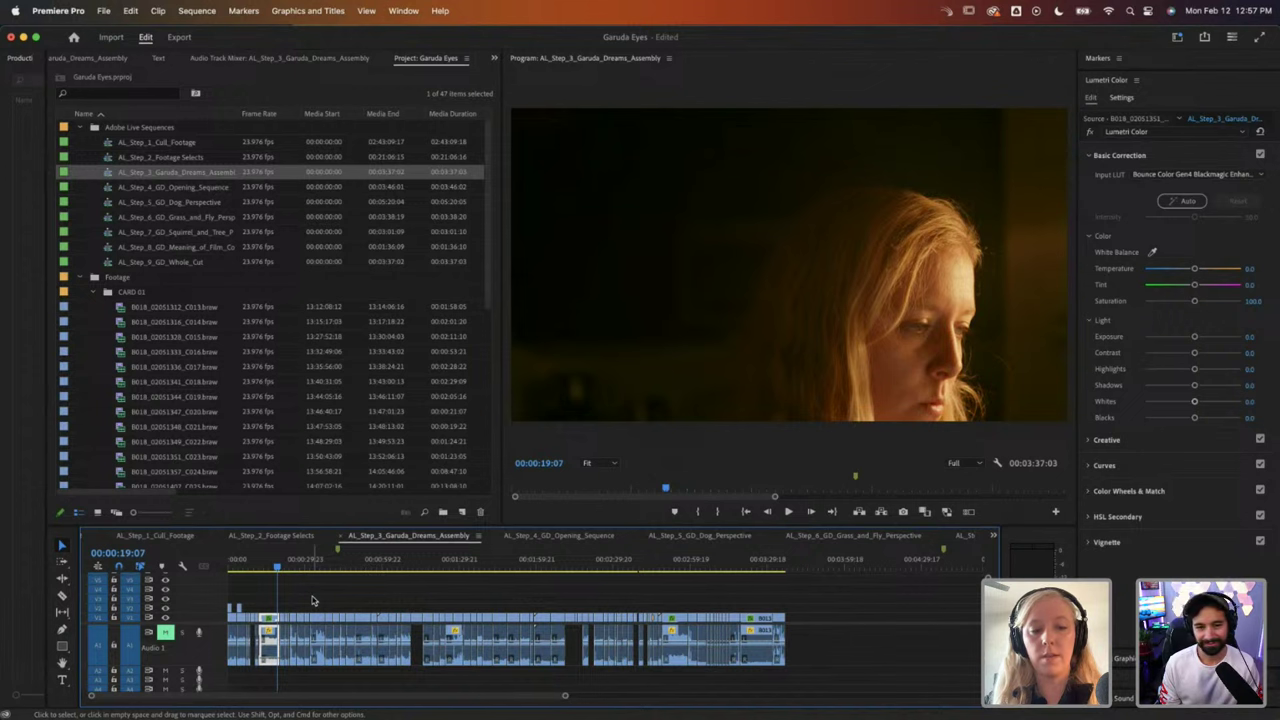
left_click(114, 189)
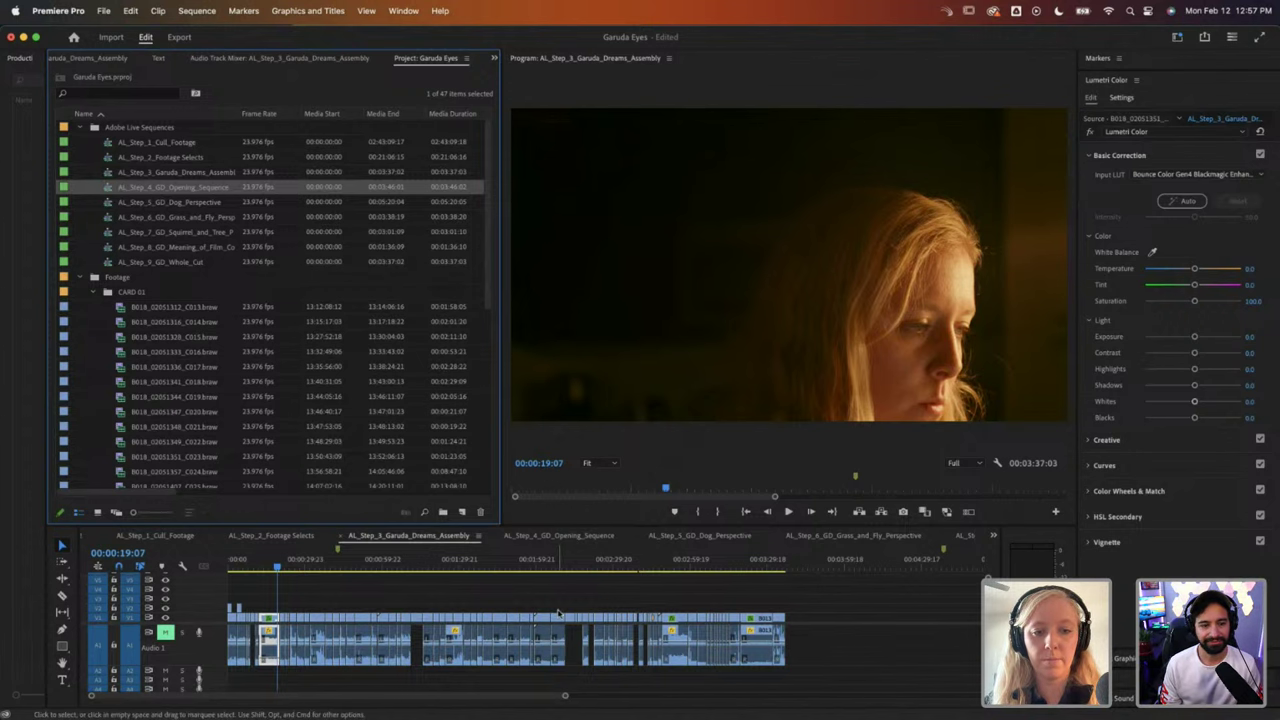
left_click(549, 536)
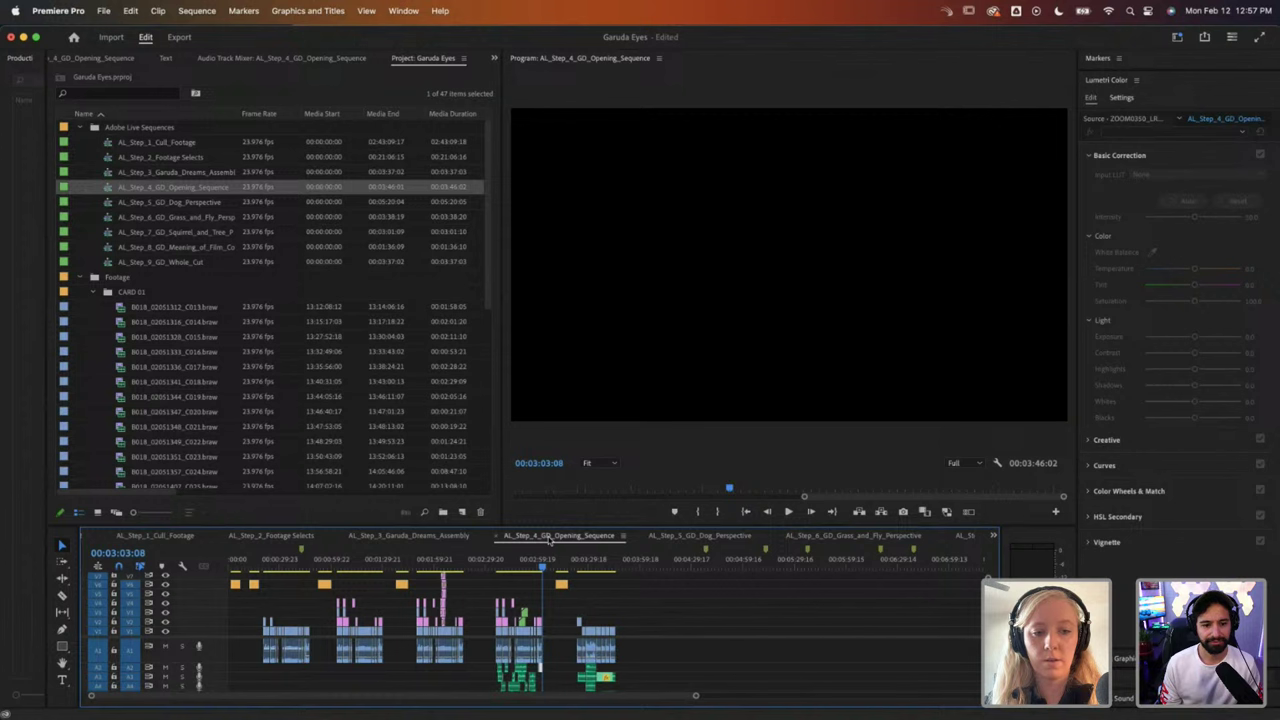
left_click_drag(541, 569, 548, 563)
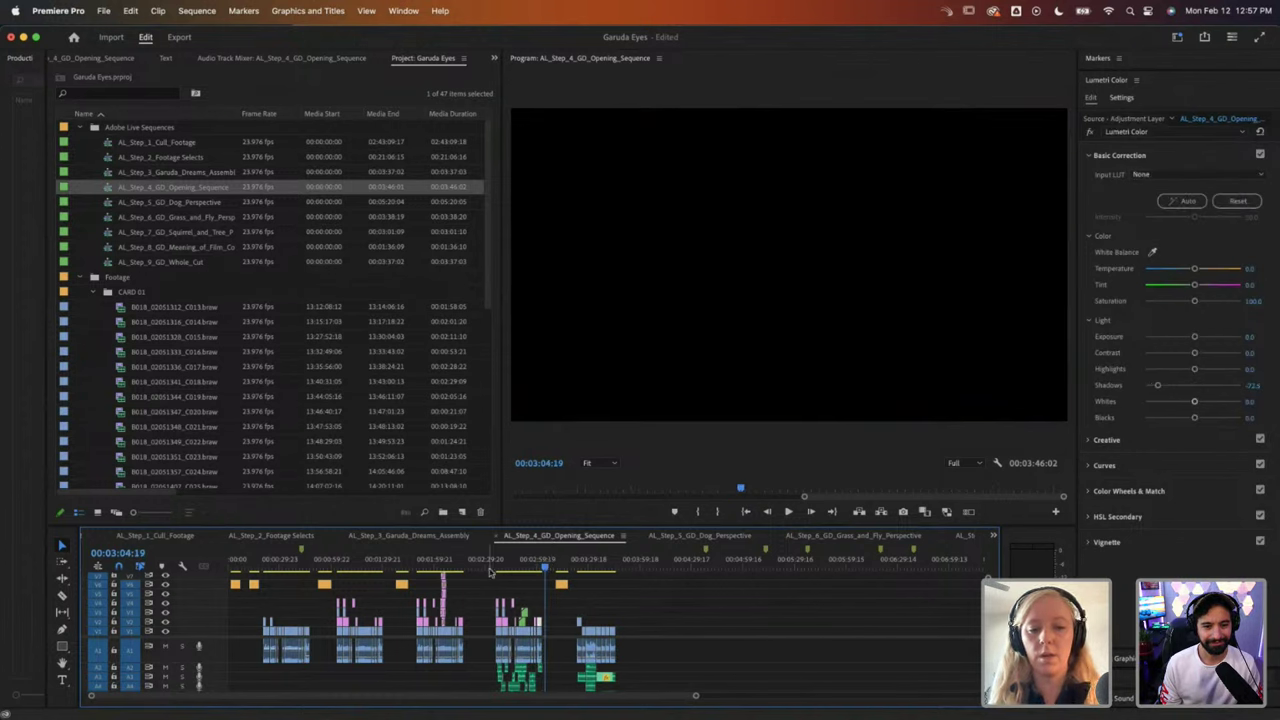
left_click(494, 566)
scroll(525, 630, "up", 6)
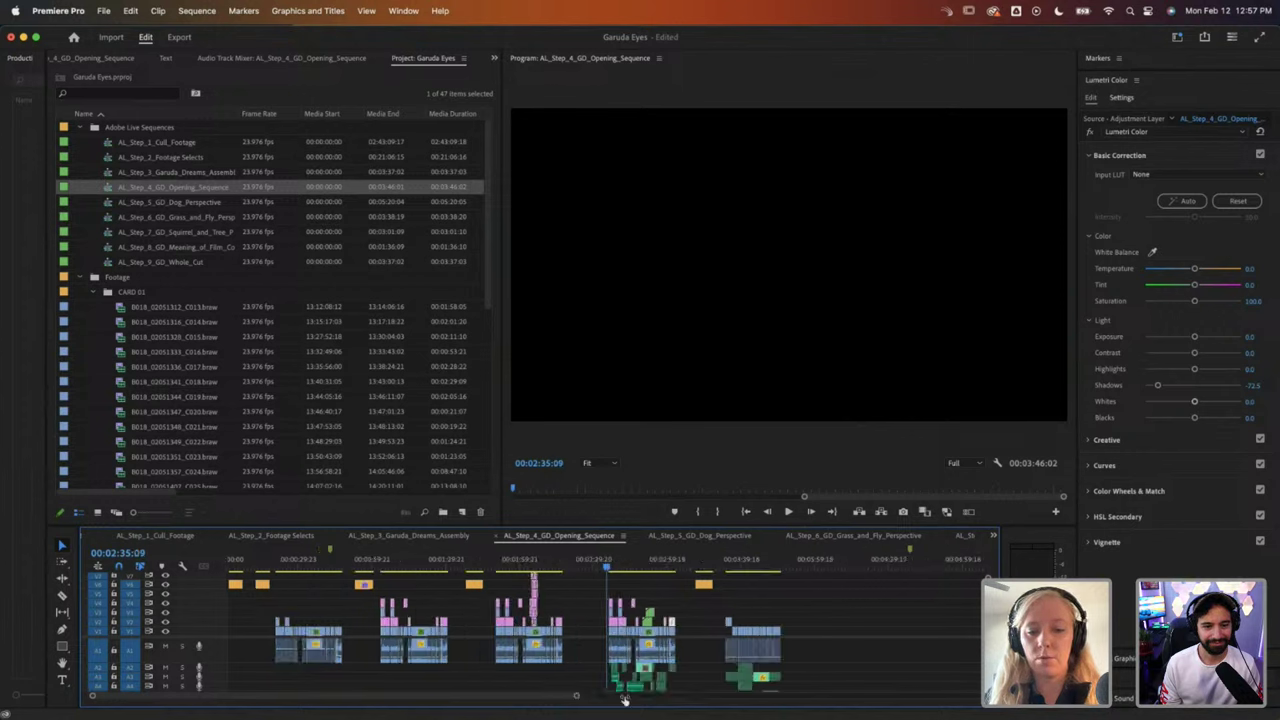
key("space")
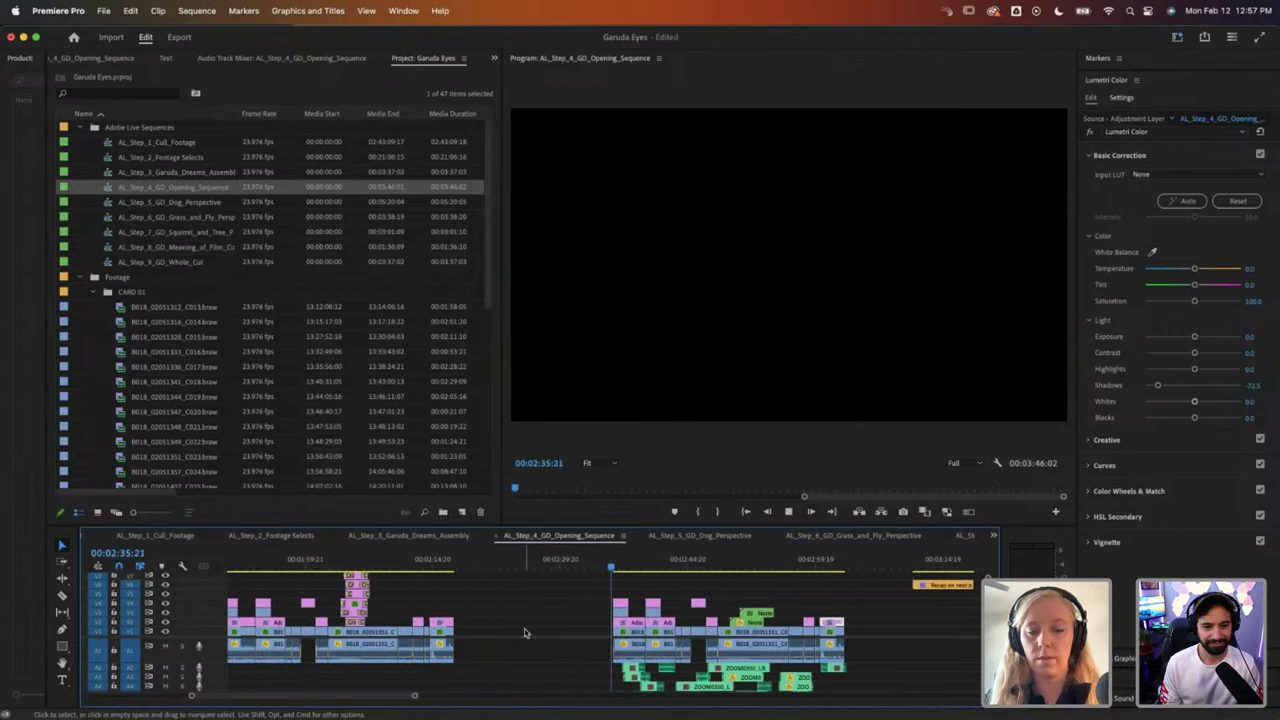
key("space")
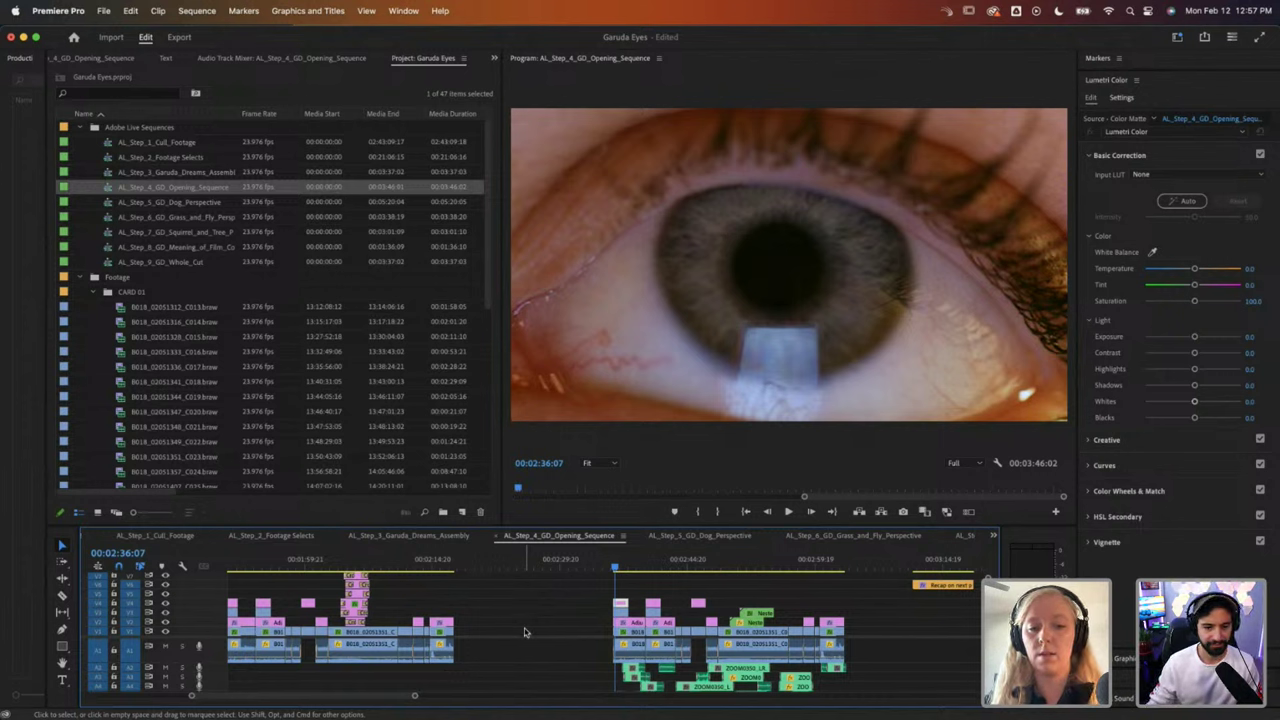
key("space")
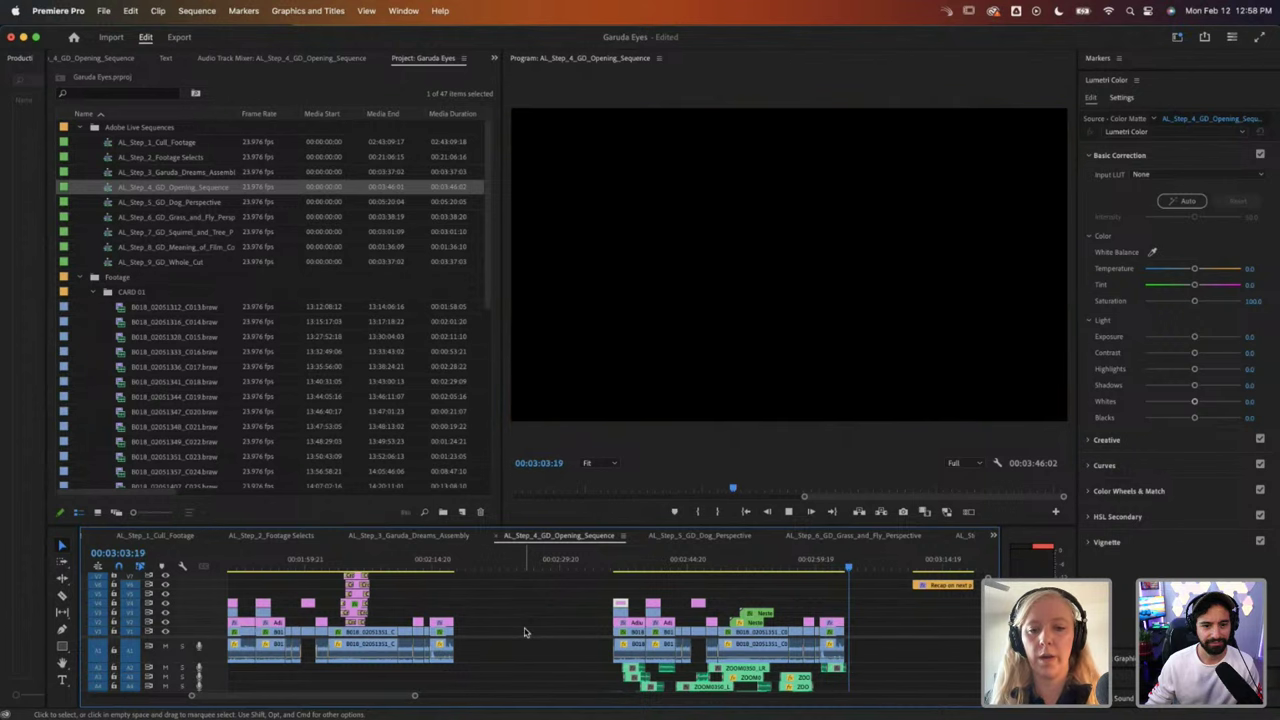
key("space")
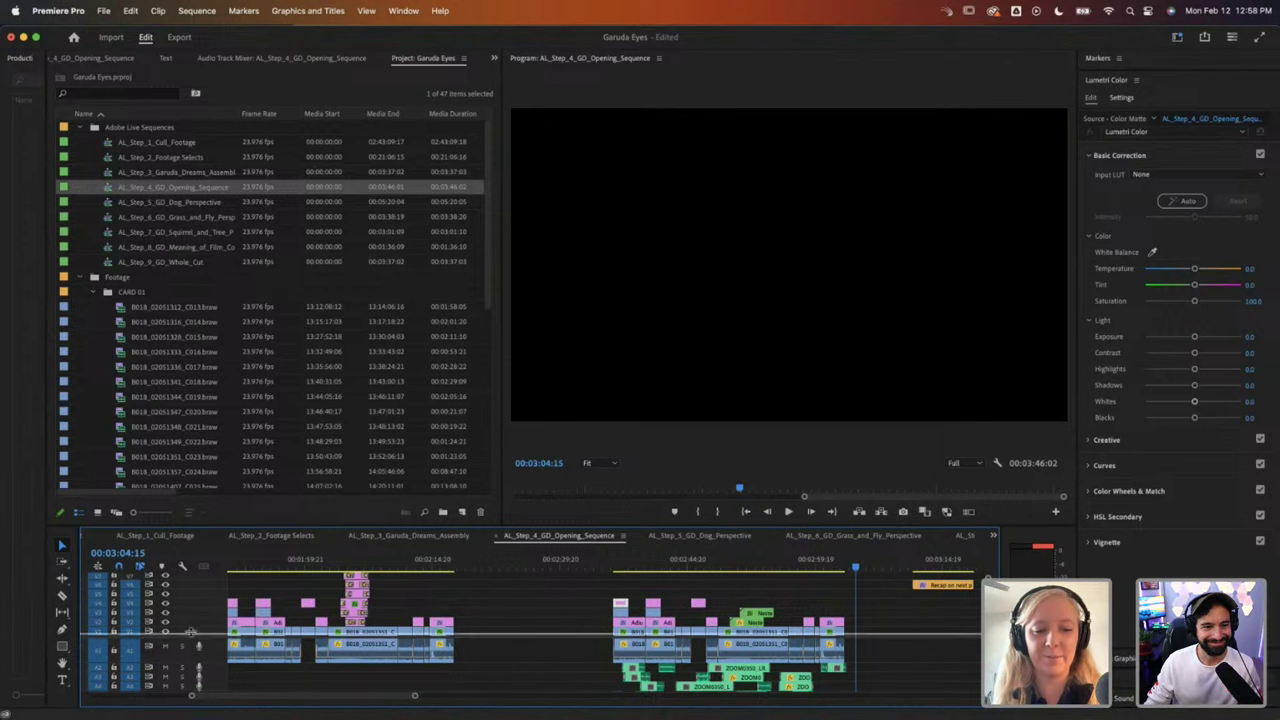
scroll(210, 628, "down", 1)
Step: Drag the video/audio divider down to reveal the upper video tracks with the title clips
left_click_drag(414, 695, 466, 672)
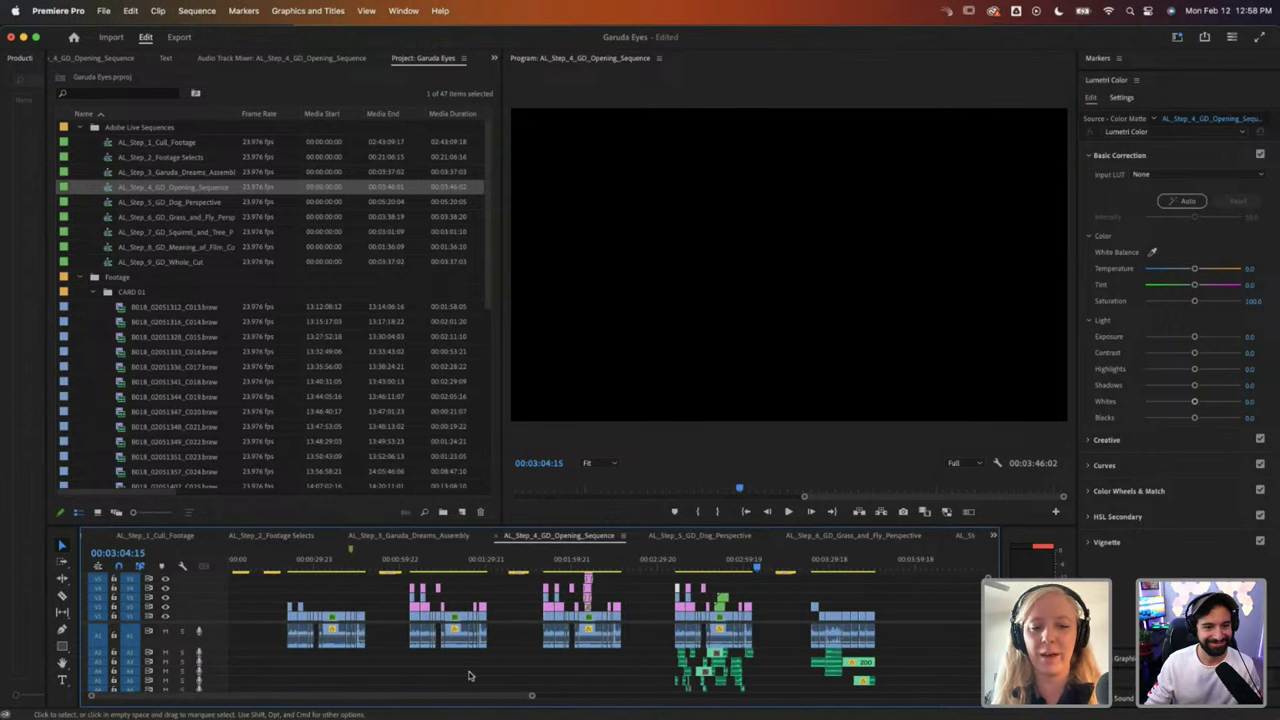
left_click(458, 657)
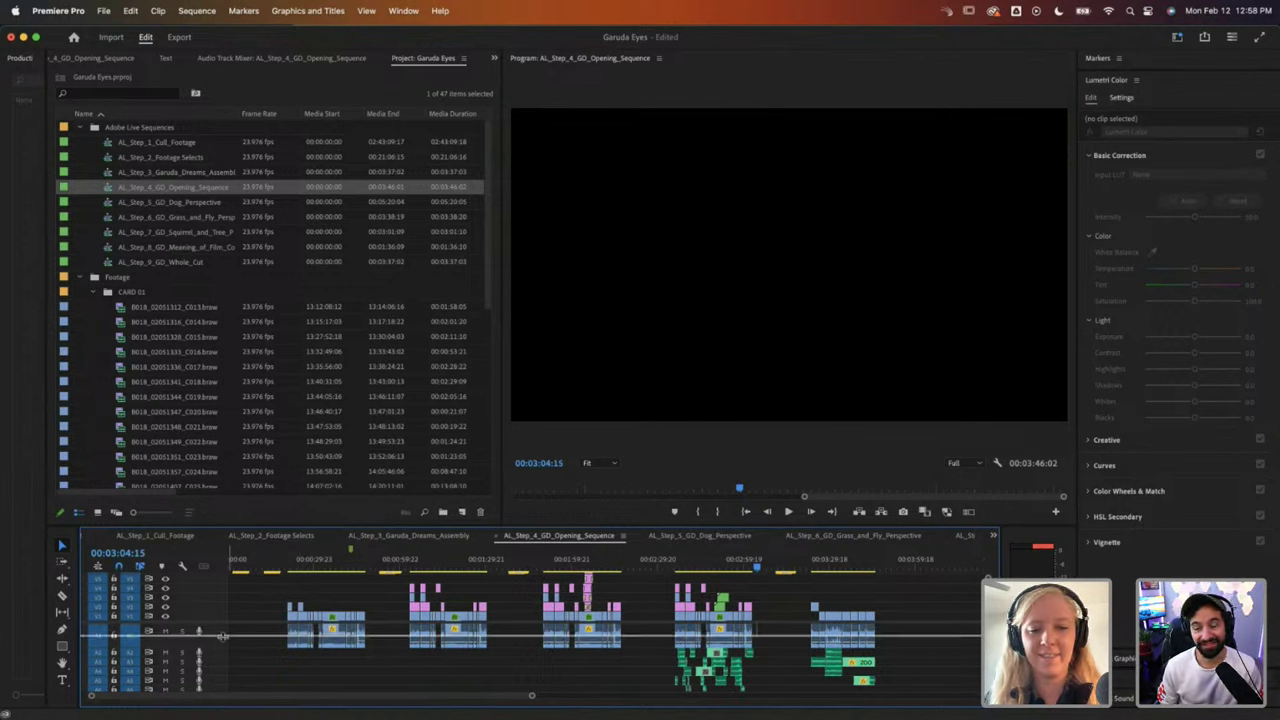
left_click_drag(222, 636, 224, 660)
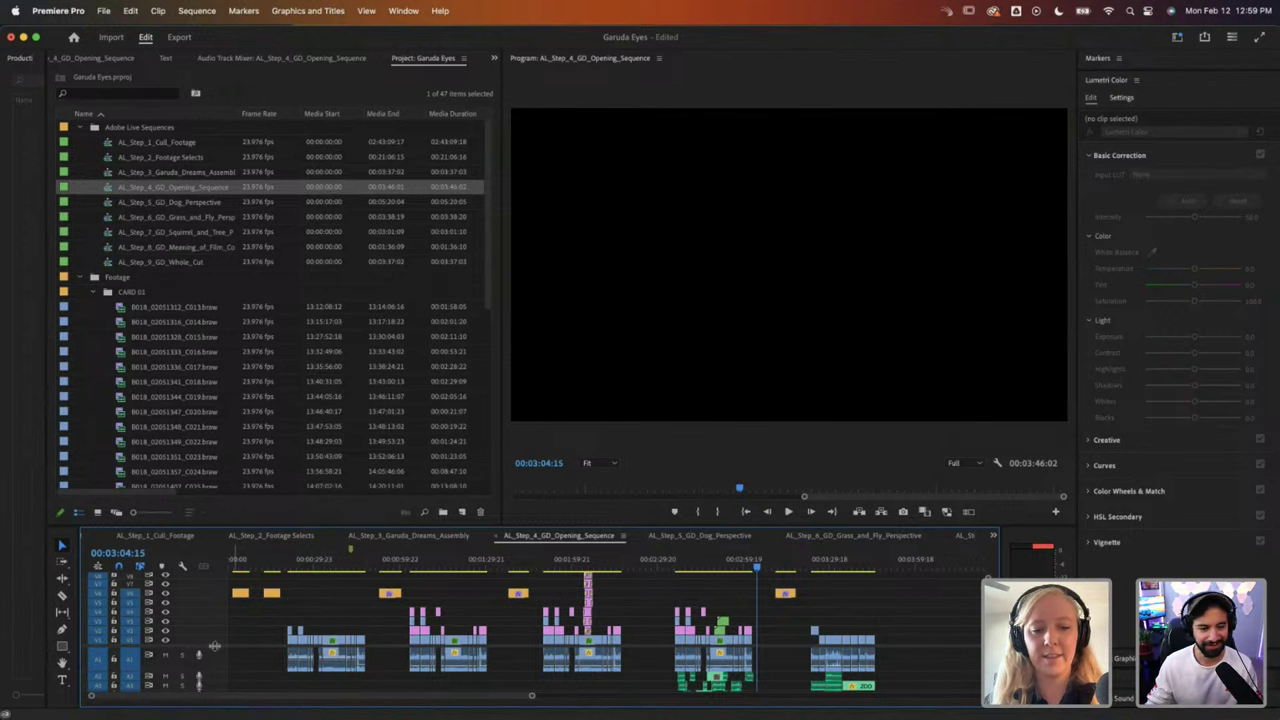
left_click_drag(214, 646, 214, 643)
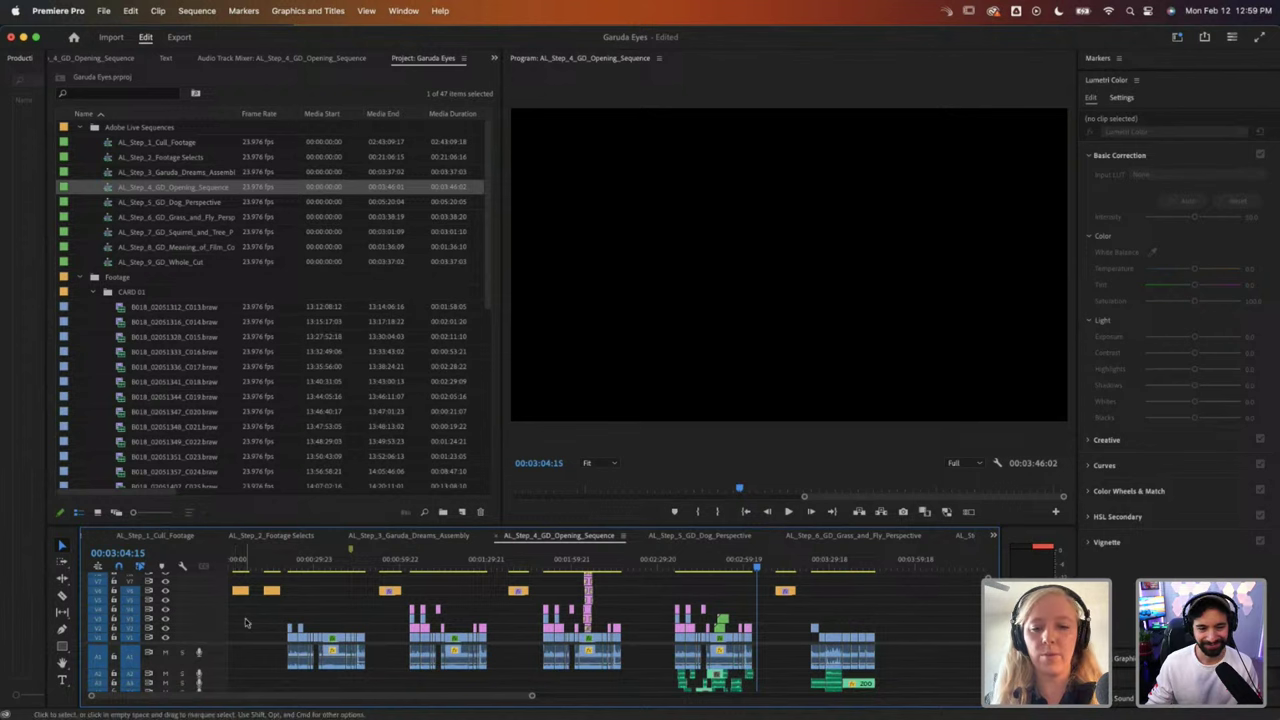
Step: Park the playhead on the eye close-up near 00:00:21:13 and zoom the timeline in around it
left_click(677, 562)
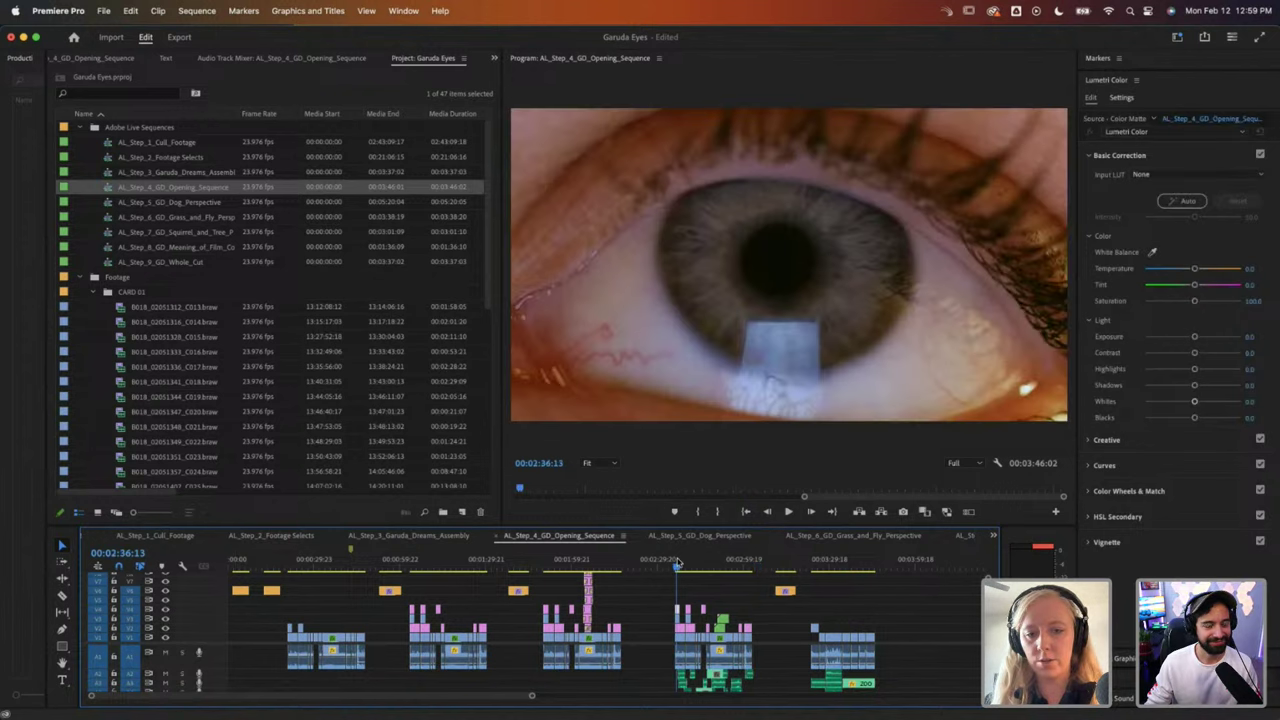
key("space")
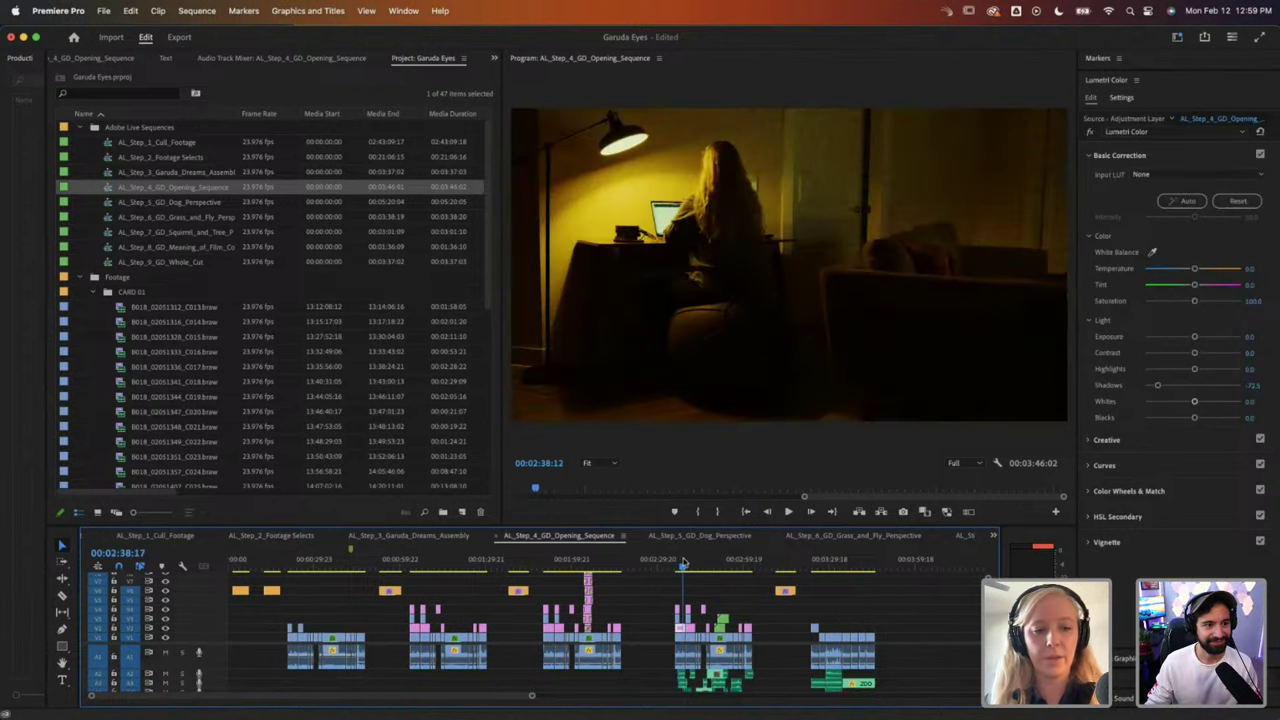
left_click(290, 562)
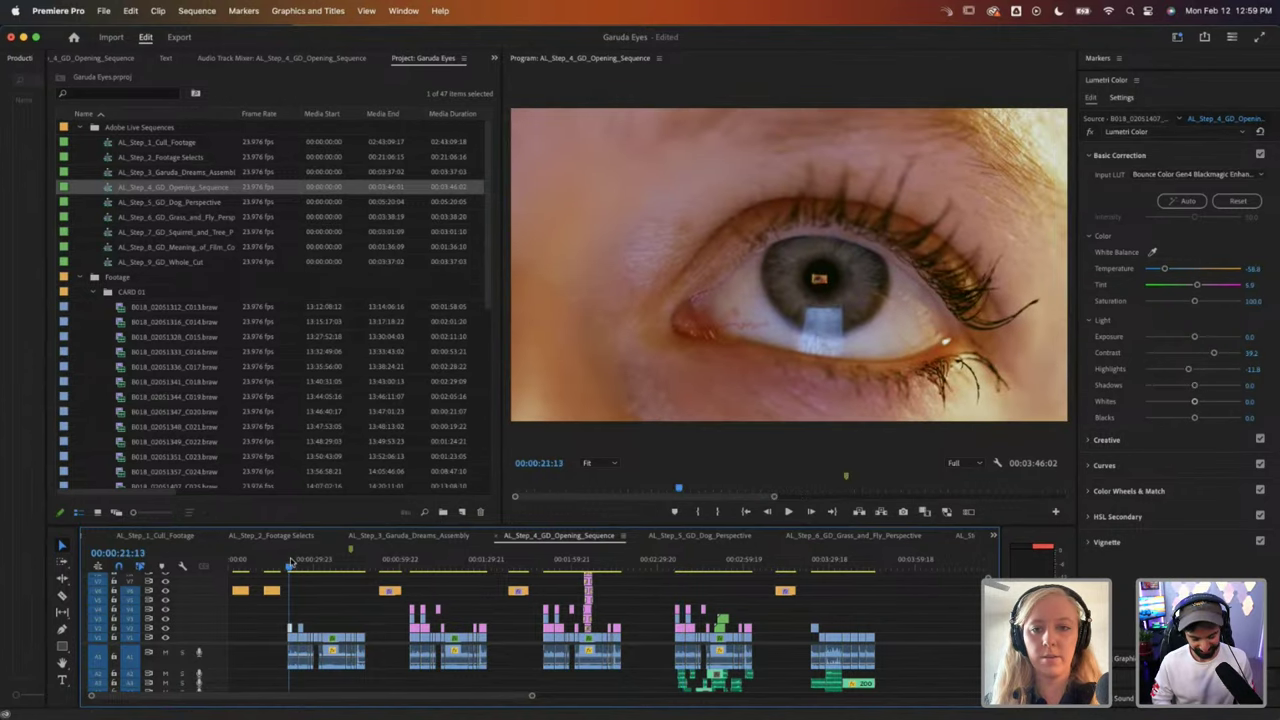
key("shift+Left")
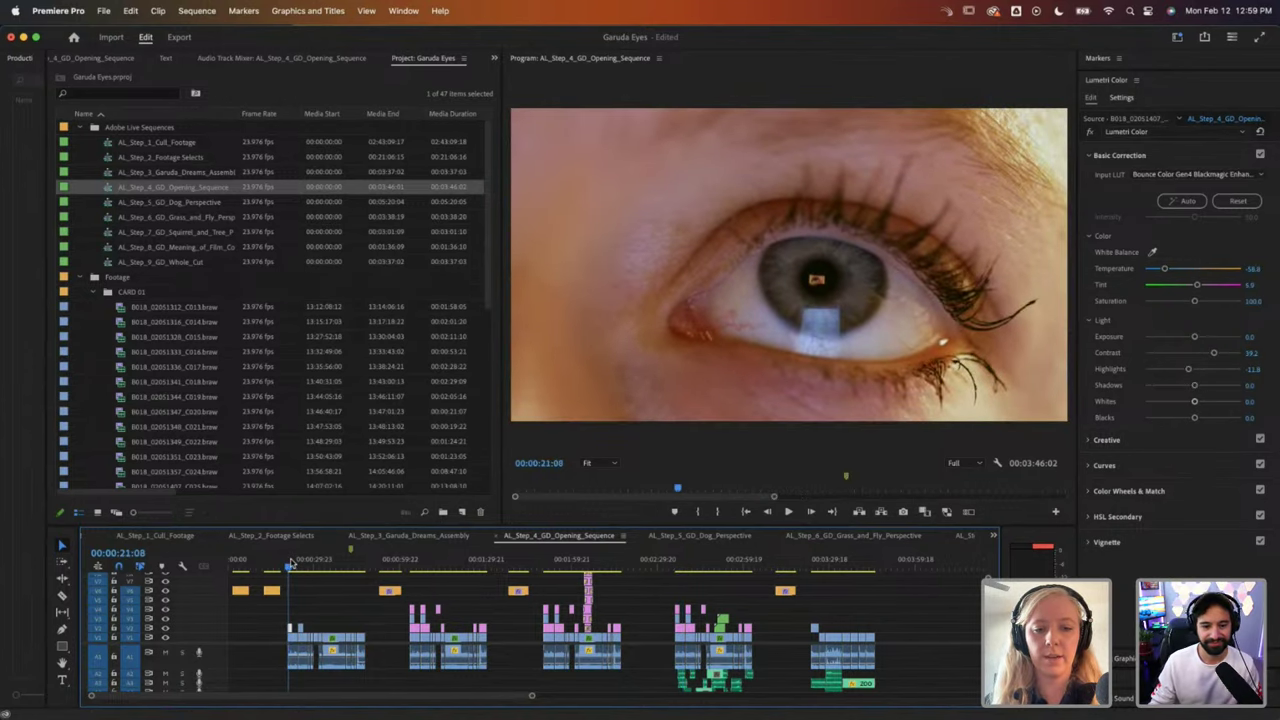
key("shift+Right")
left_click_drag(532, 697, 334, 697)
key("space")
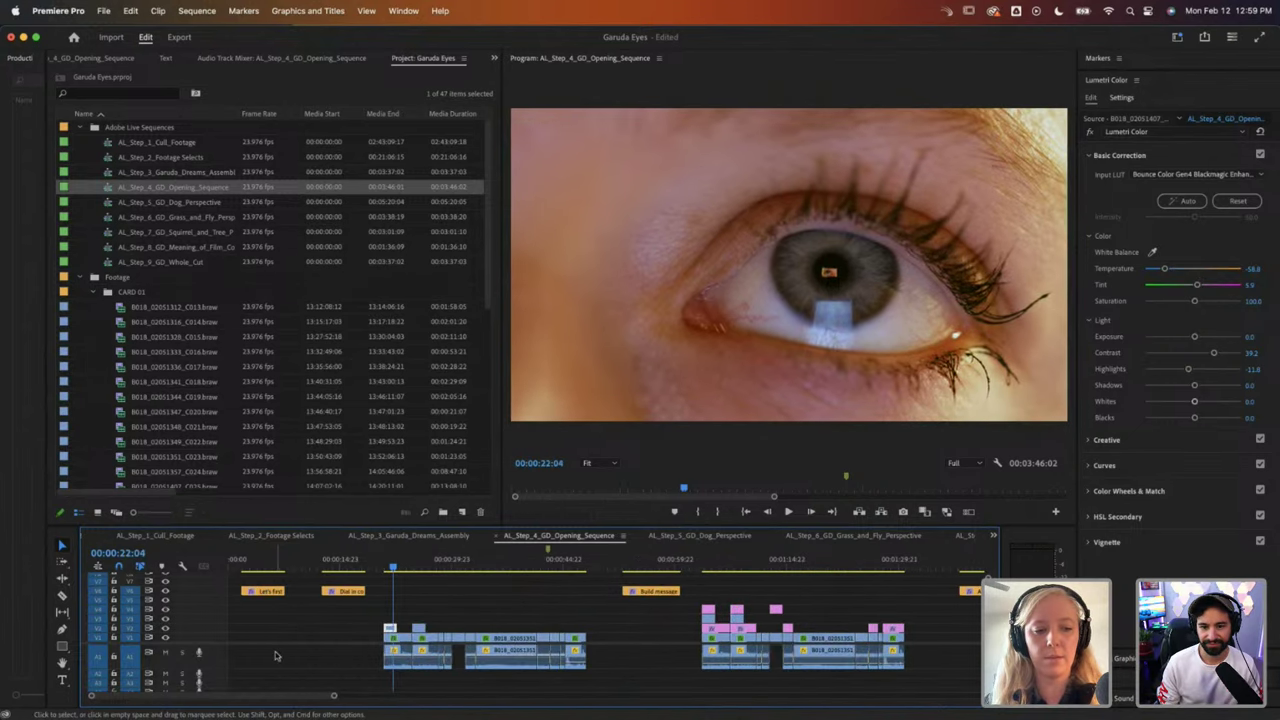
Step: Mute audio track A1 and play the opening from the eye close-up
left_click(165, 652)
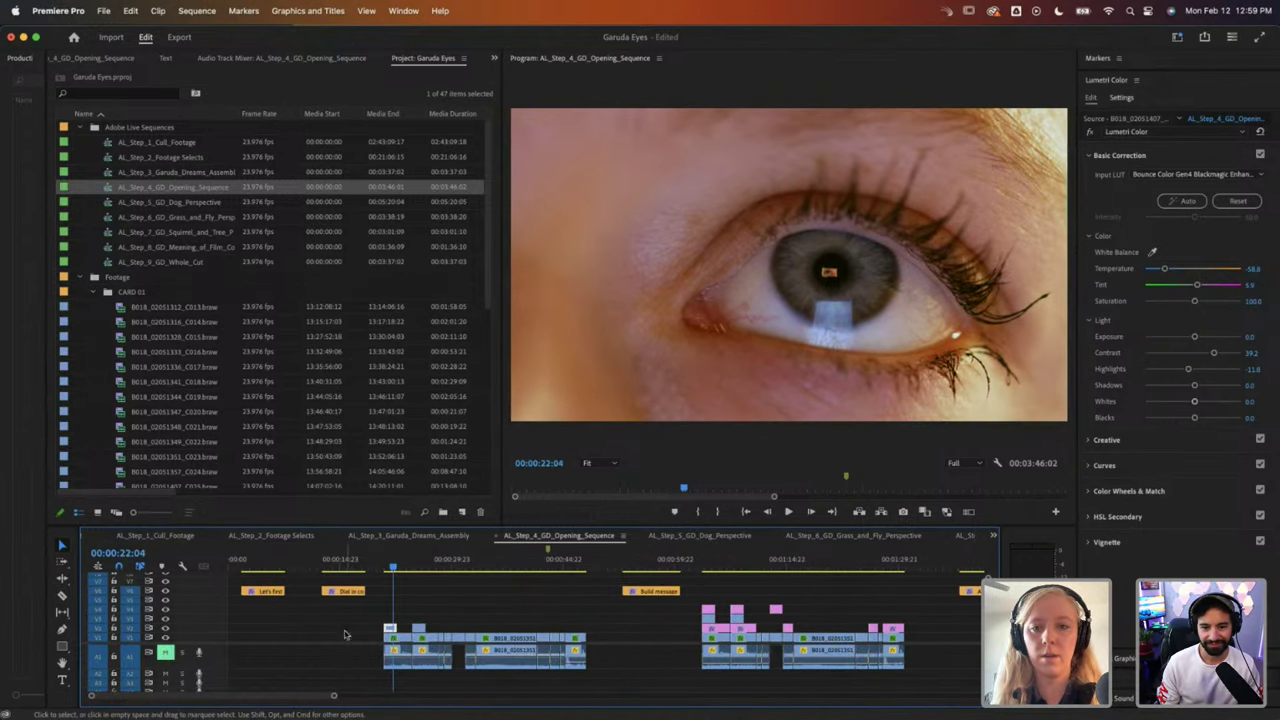
key("space")
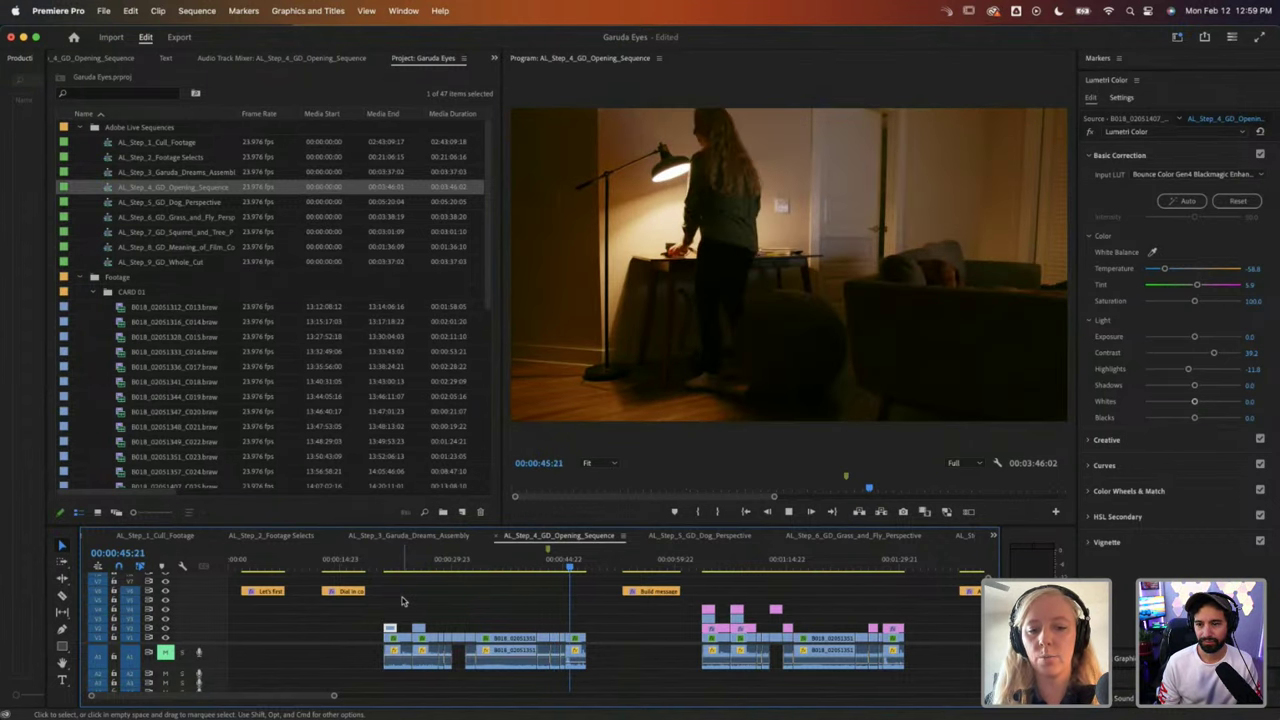
key("space")
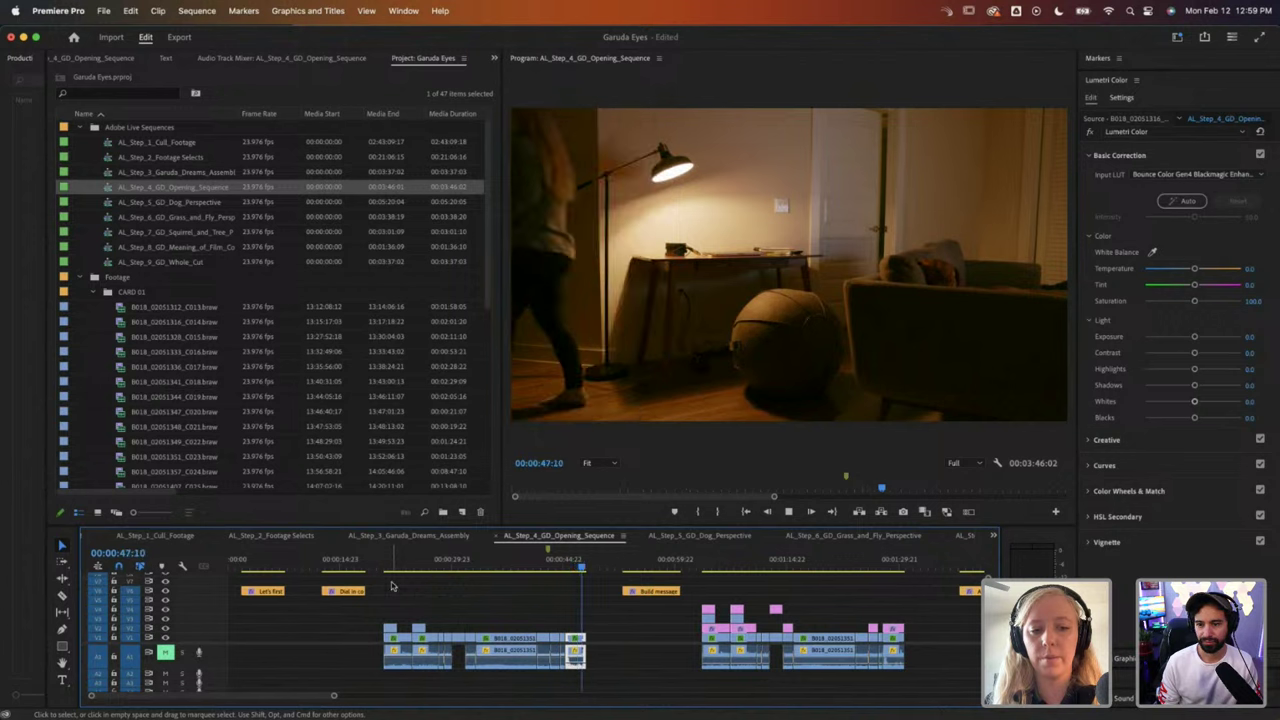
Step: Check the opening and 'Dial in color' title cards, then return to the eye close-up at 00:00:21:14
left_click(389, 570)
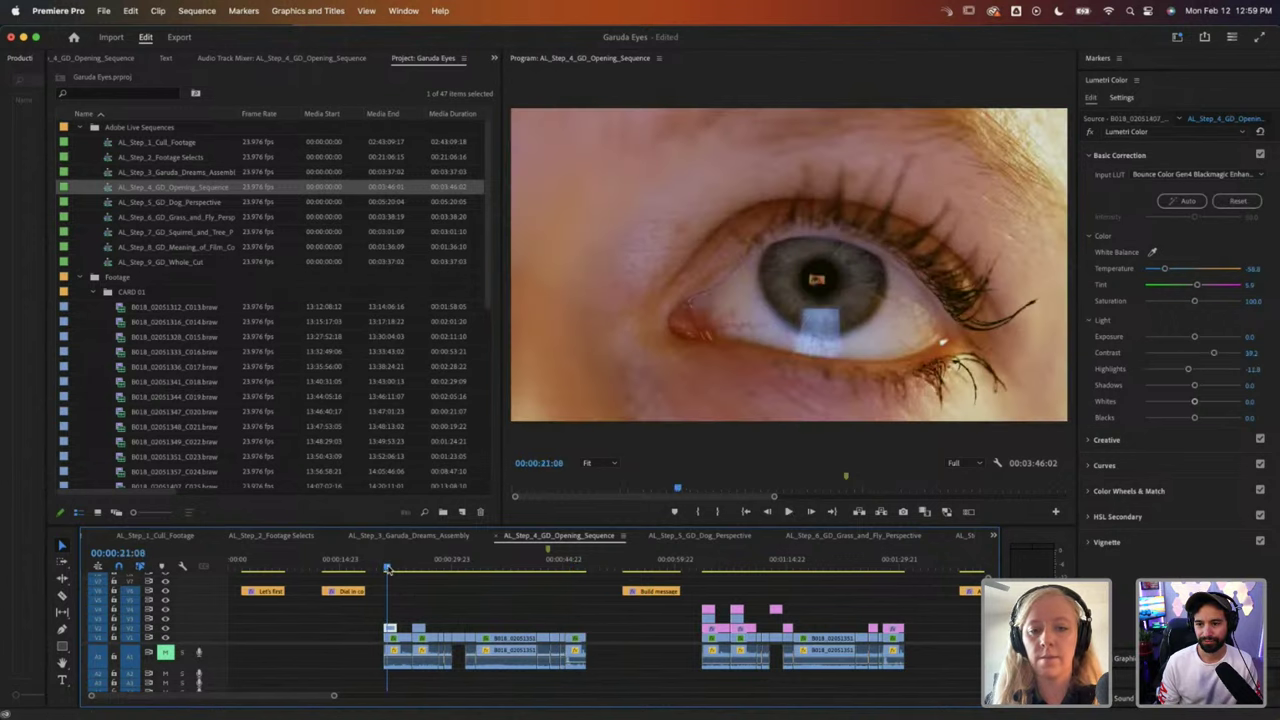
left_click_drag(389, 570, 404, 570)
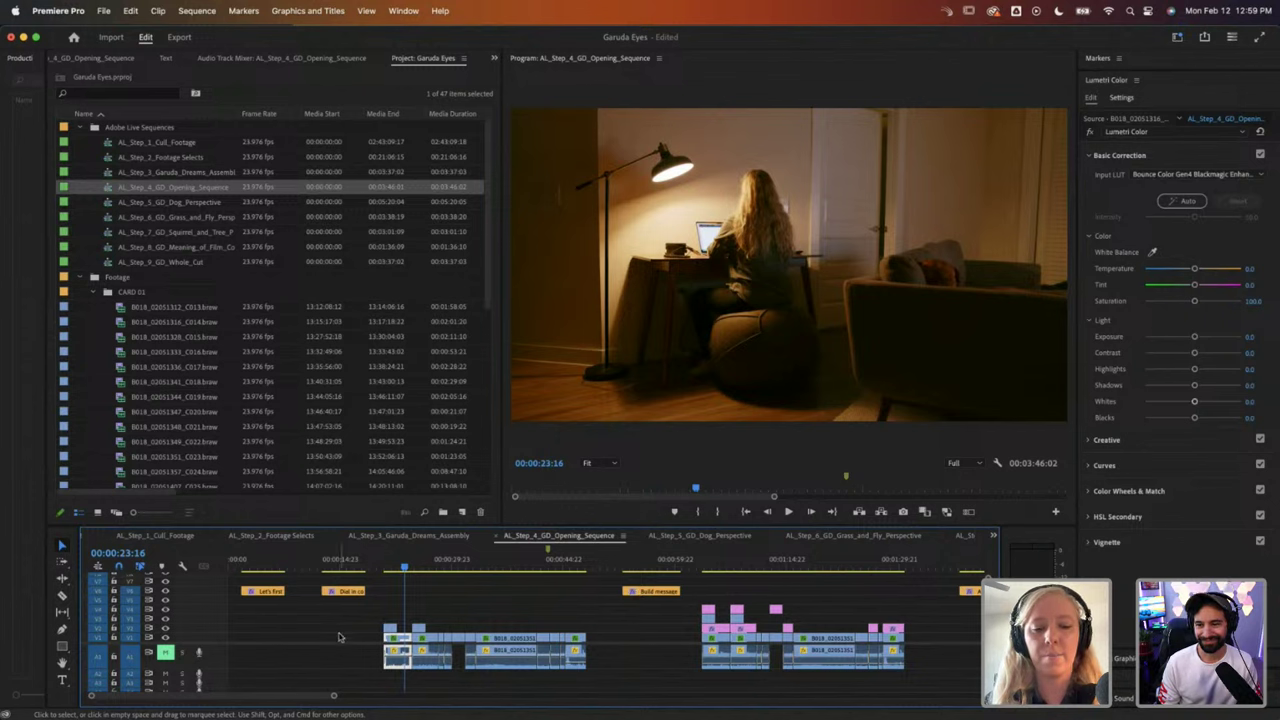
left_click(390, 570)
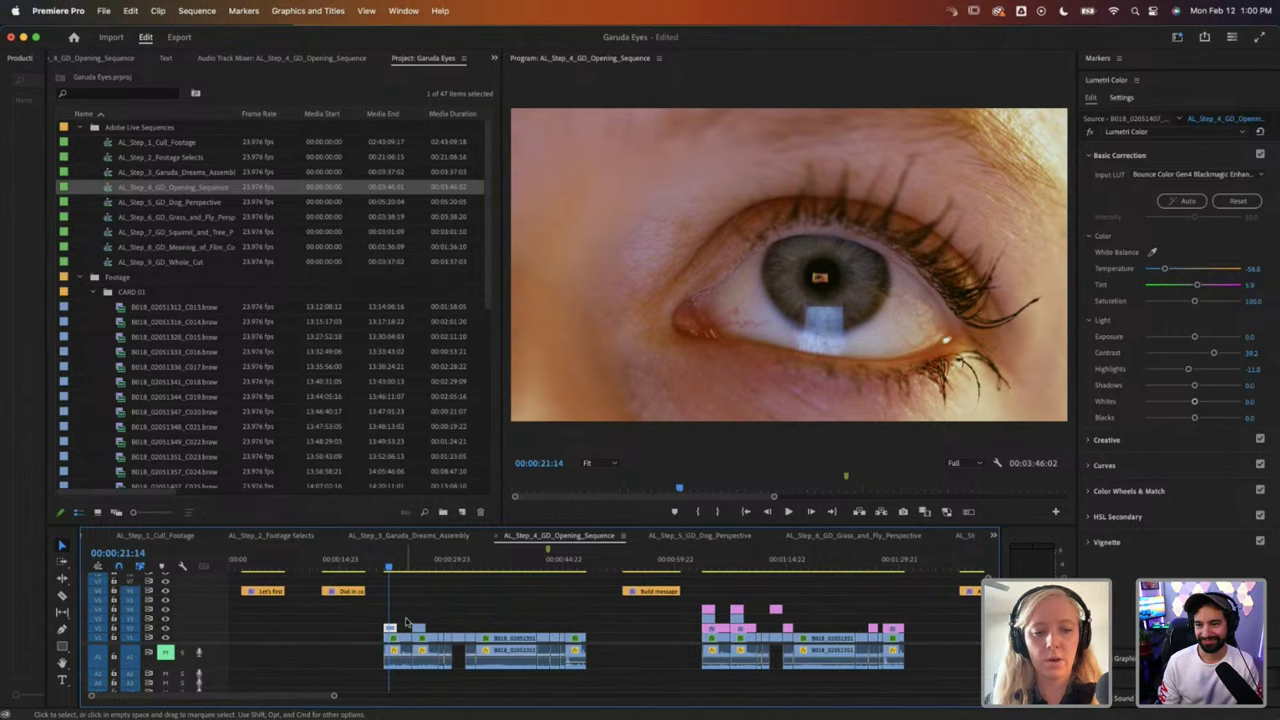
left_click(264, 567)
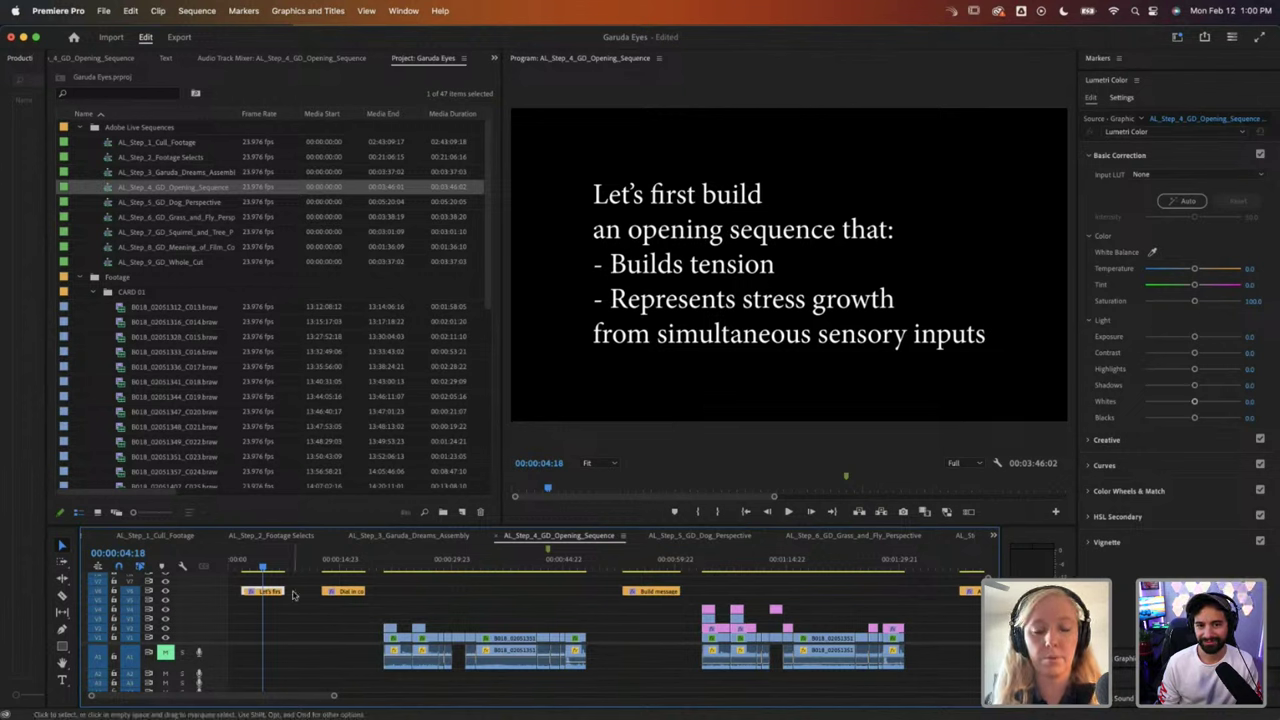
left_click(343, 567)
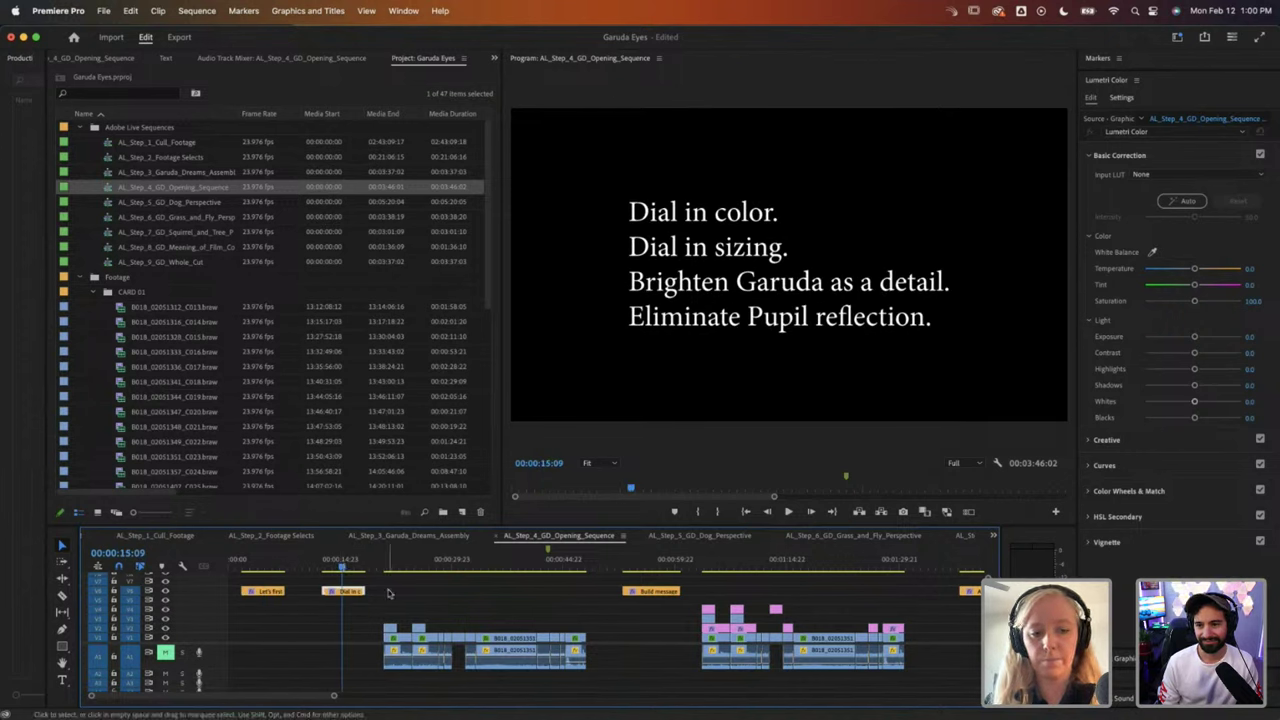
left_click(389, 567)
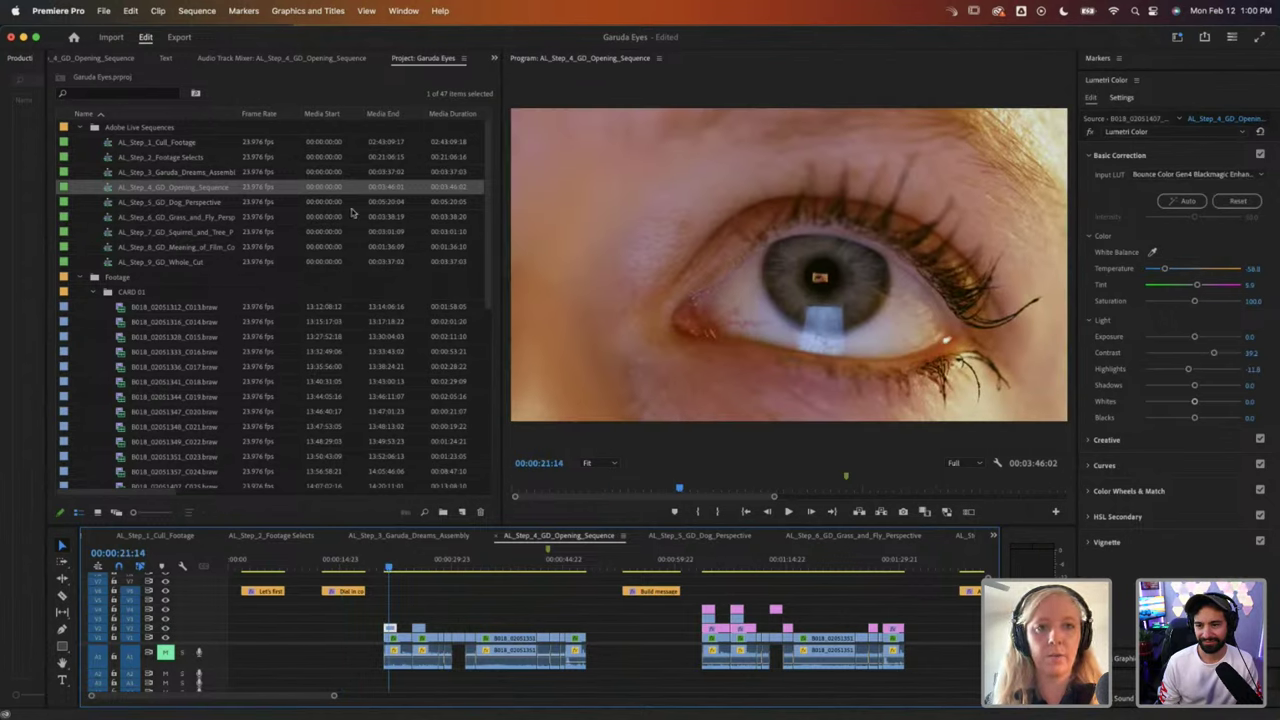
left_click(494, 58)
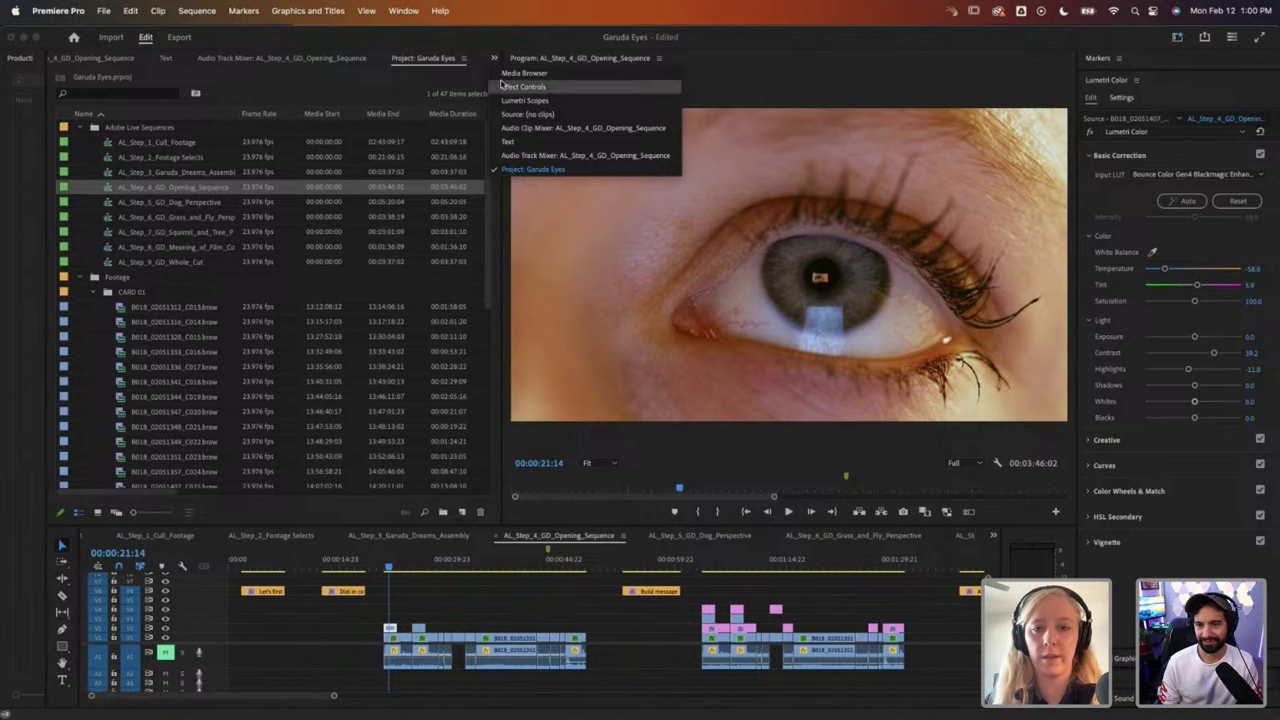
Step: Show Effect Controls and select the first eye close-up clip
left_click(503, 86)
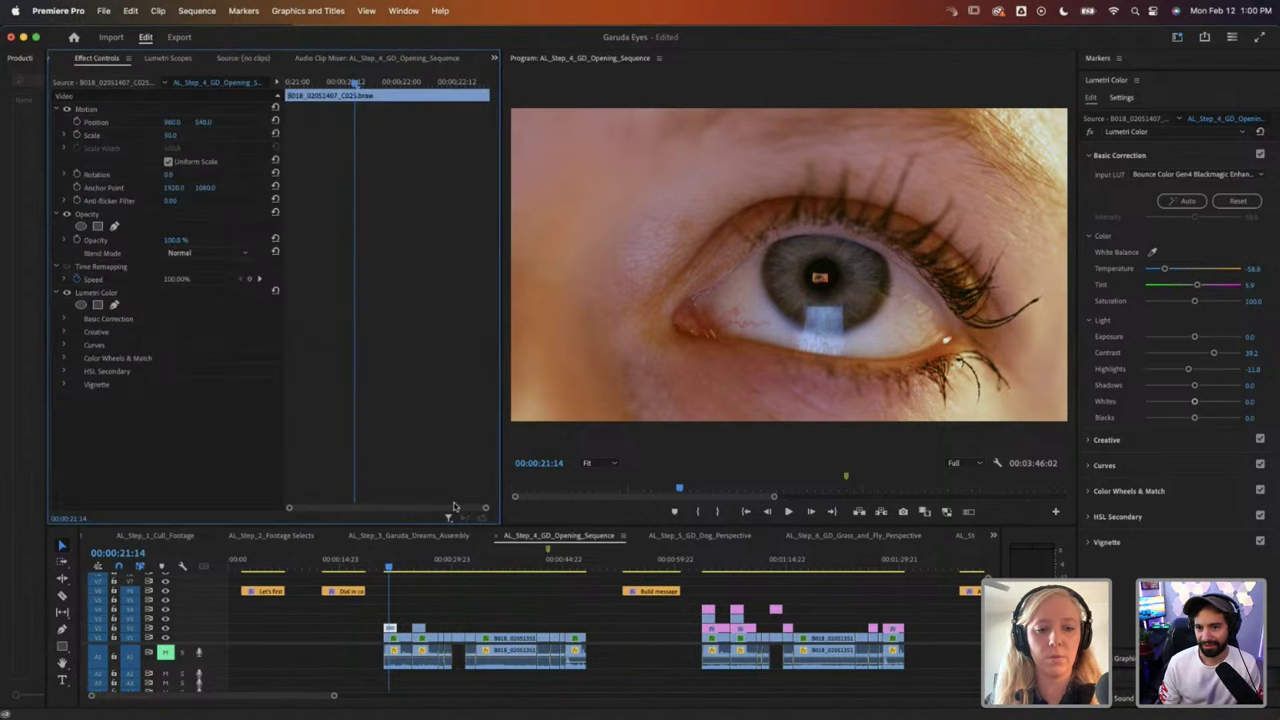
left_click(418, 603)
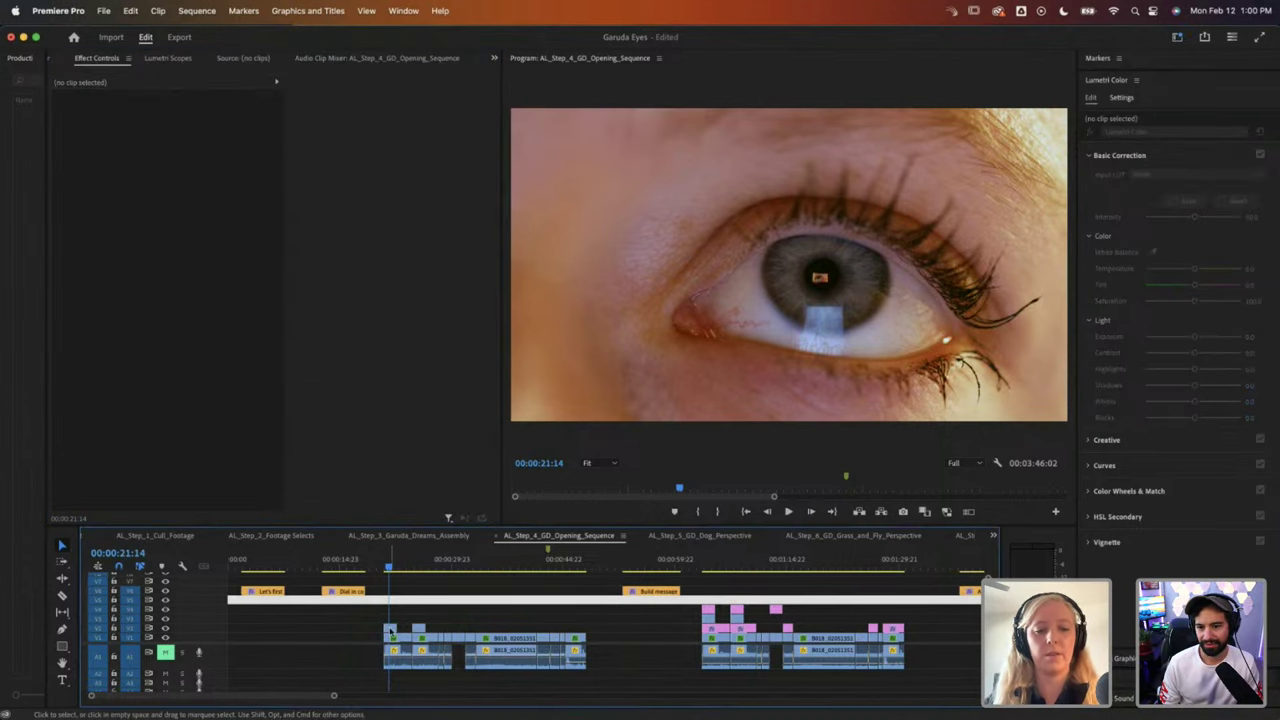
left_click(390, 626)
left_click(419, 600)
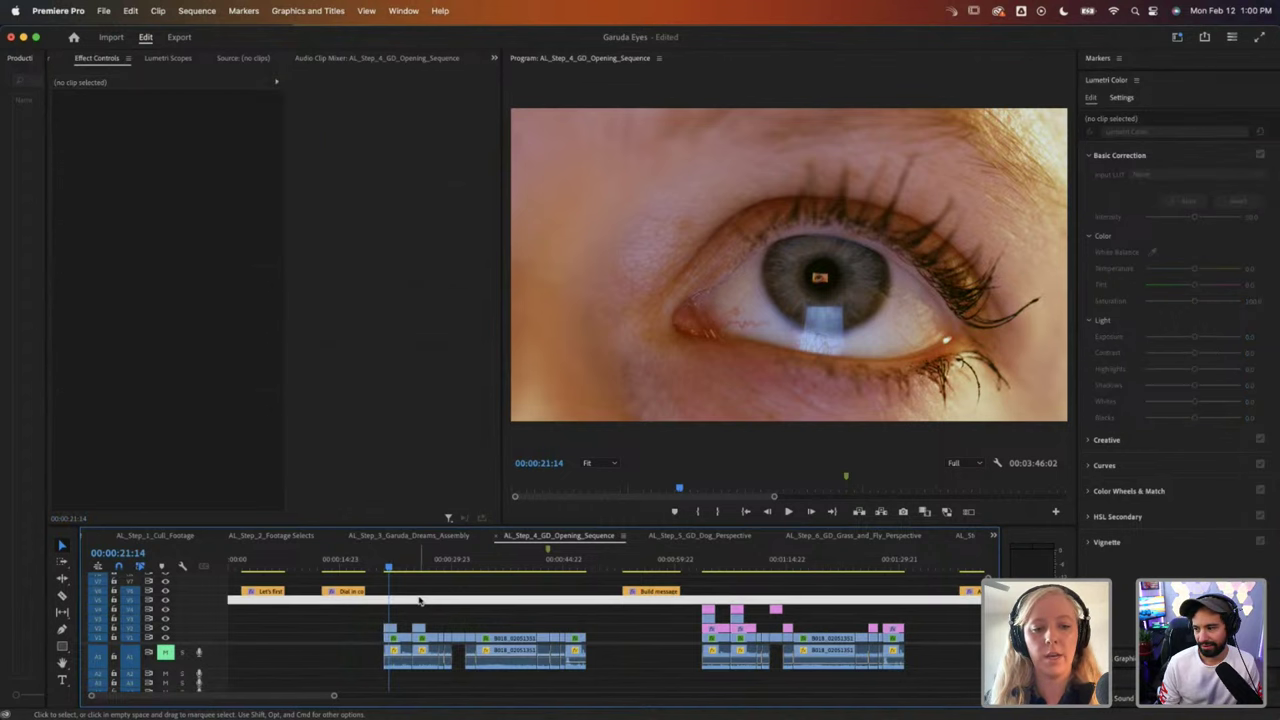
left_click(390, 628)
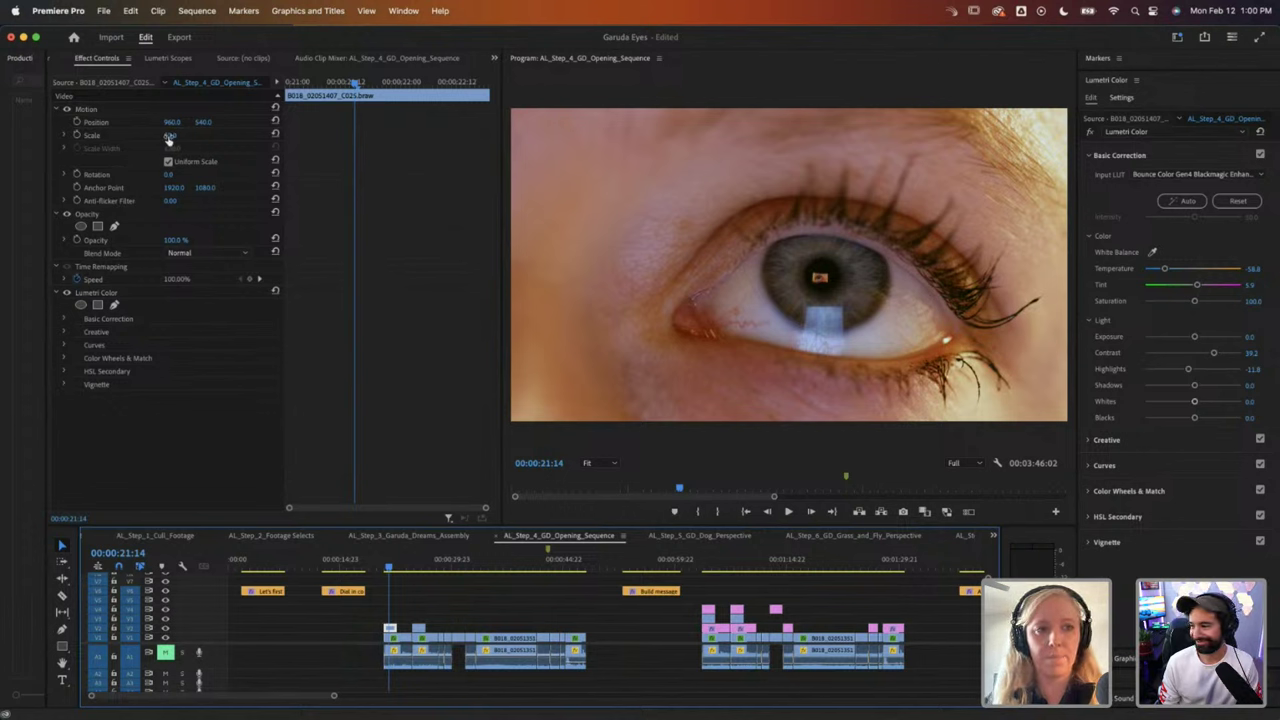
Step: Set the eye clip's Scale from 50 to 100 and move Position to about 753, 408
left_click(170, 136)
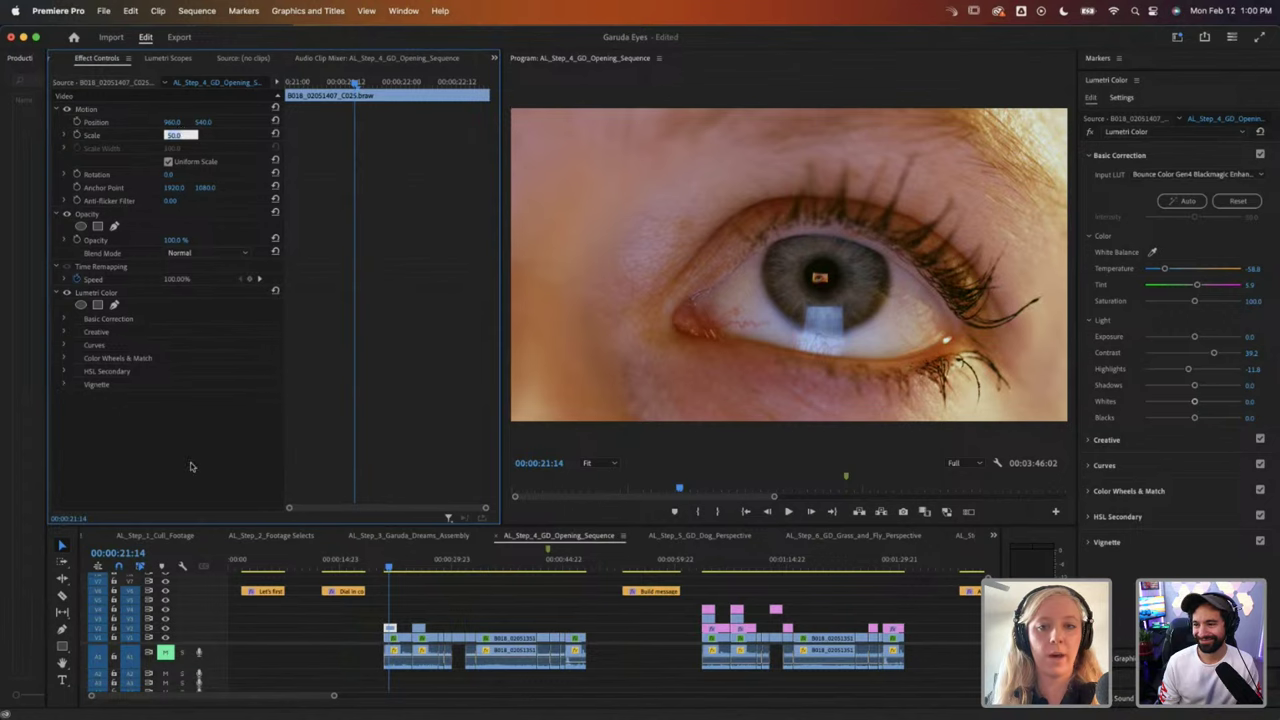
left_click(399, 603)
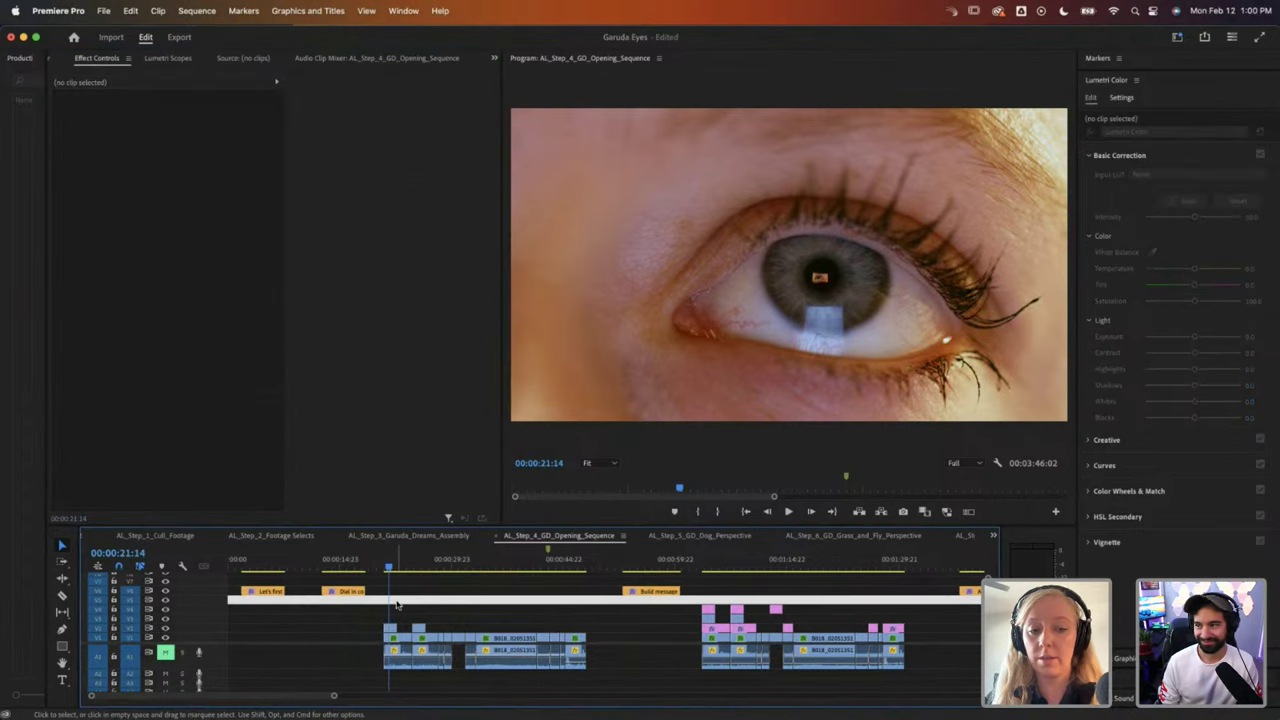
left_click(390, 629)
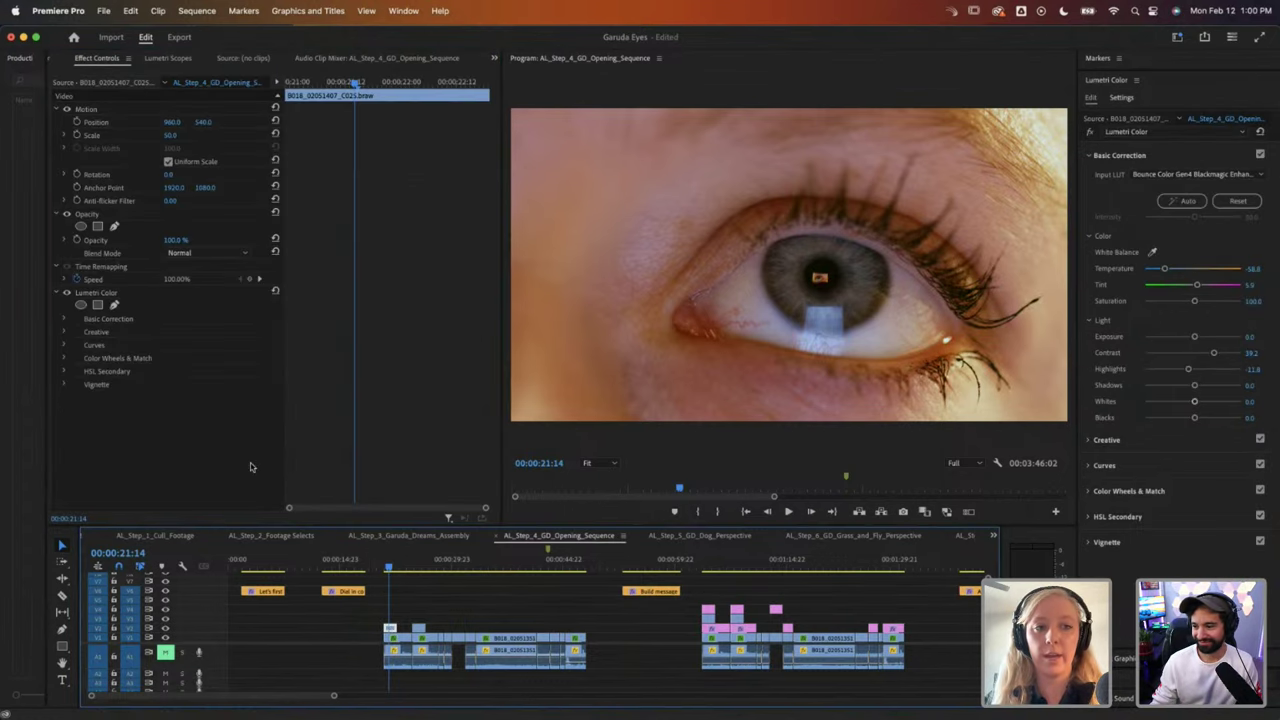
left_click(176, 135)
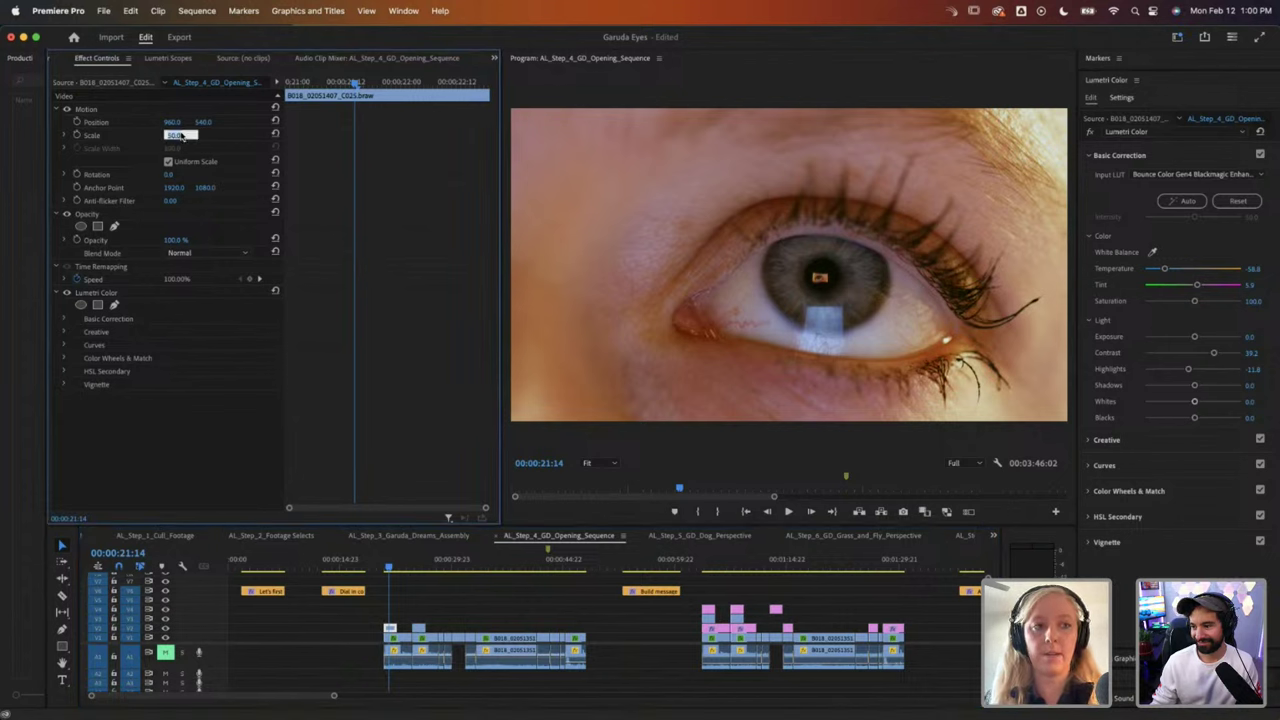
type("100")
key("Return")
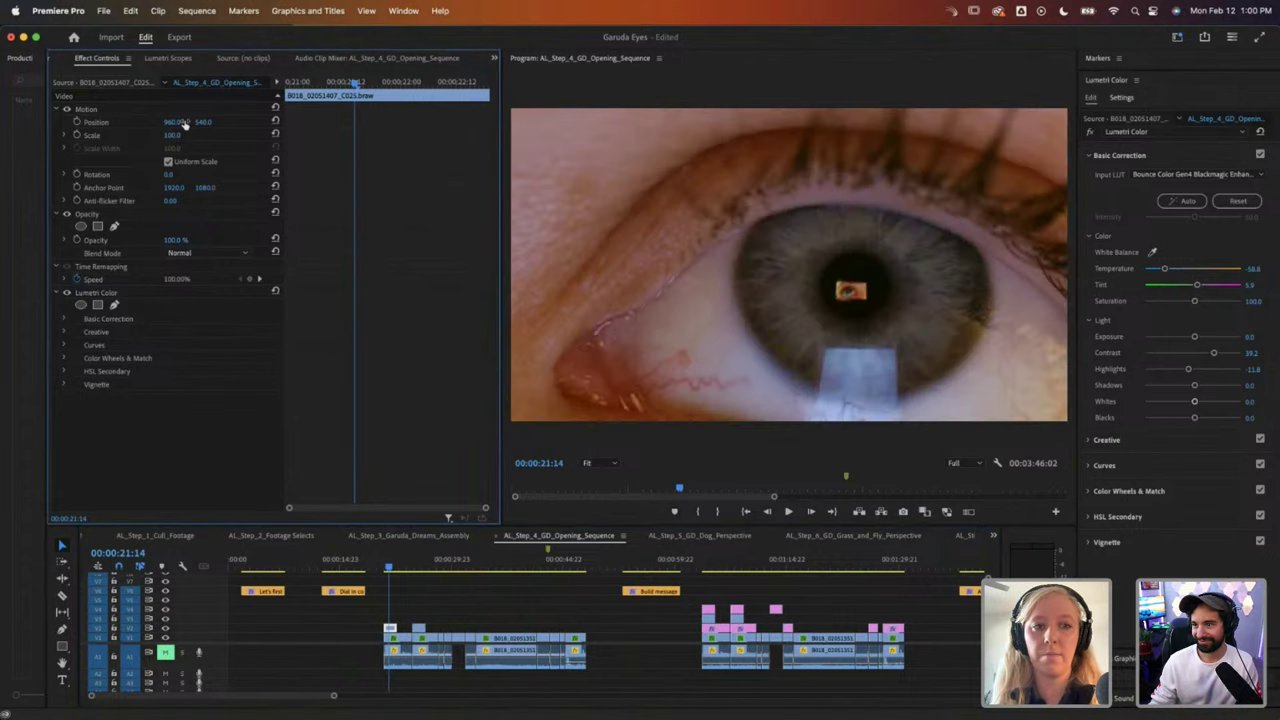
left_click_drag(184, 125, 207, 121)
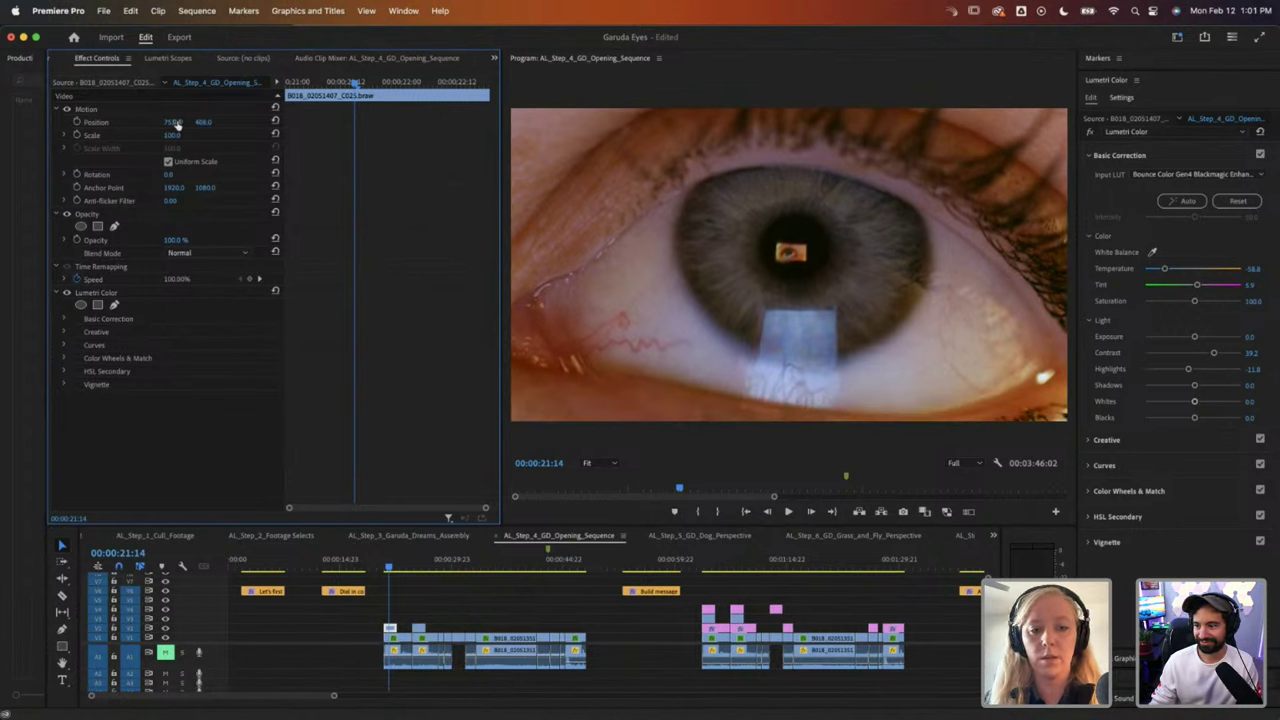
Step: Scale the second orange eye shot to 100, set vertical position 270, and shift it right
left_click(419, 568)
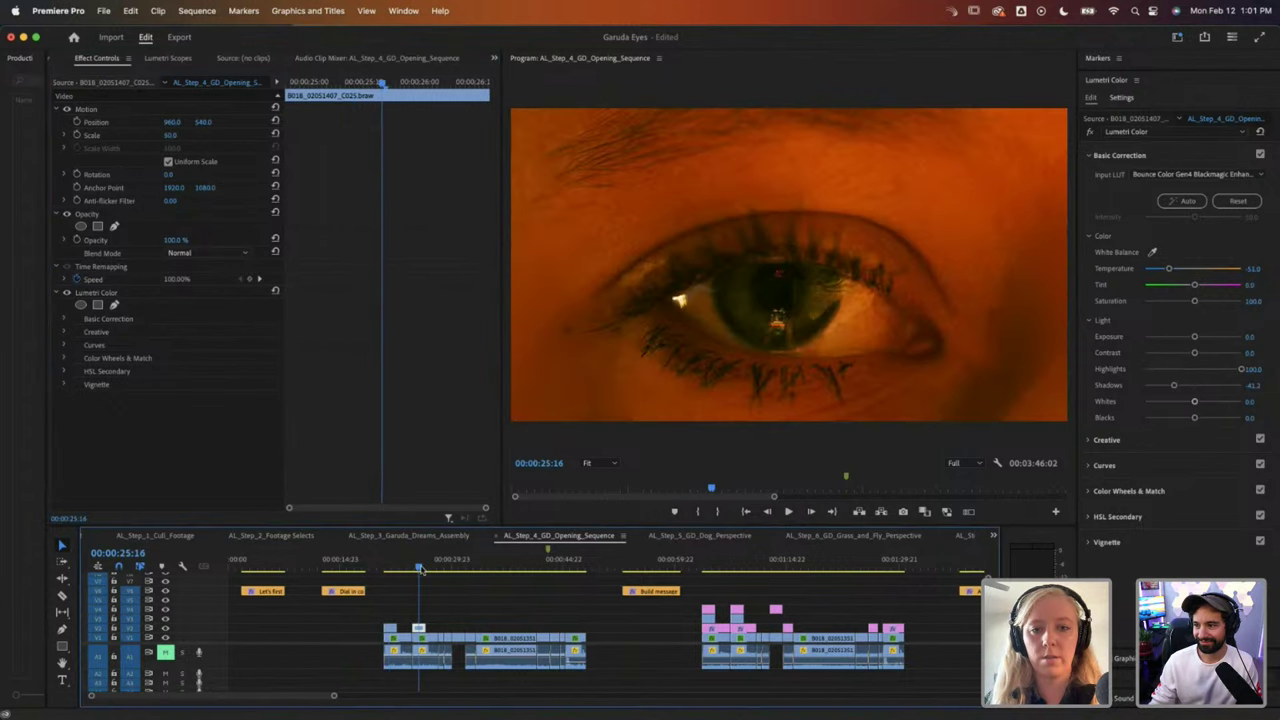
left_click(180, 135)
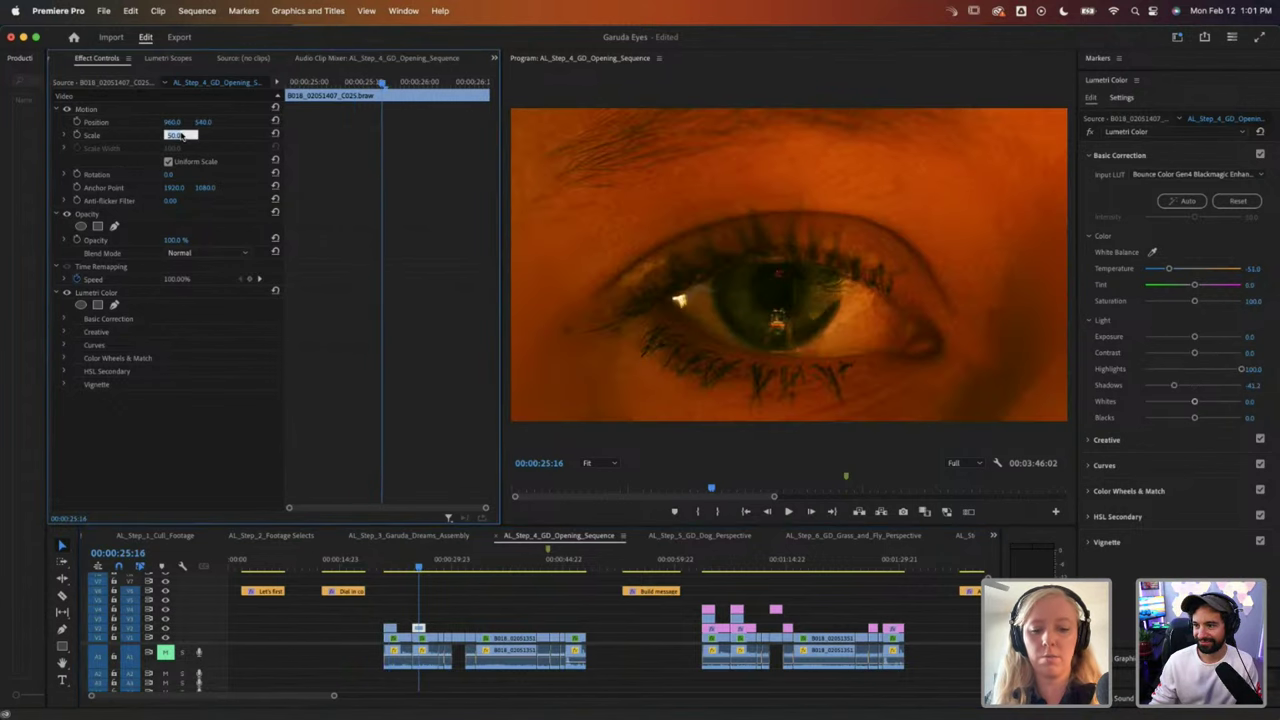
type("100")
key("Return")
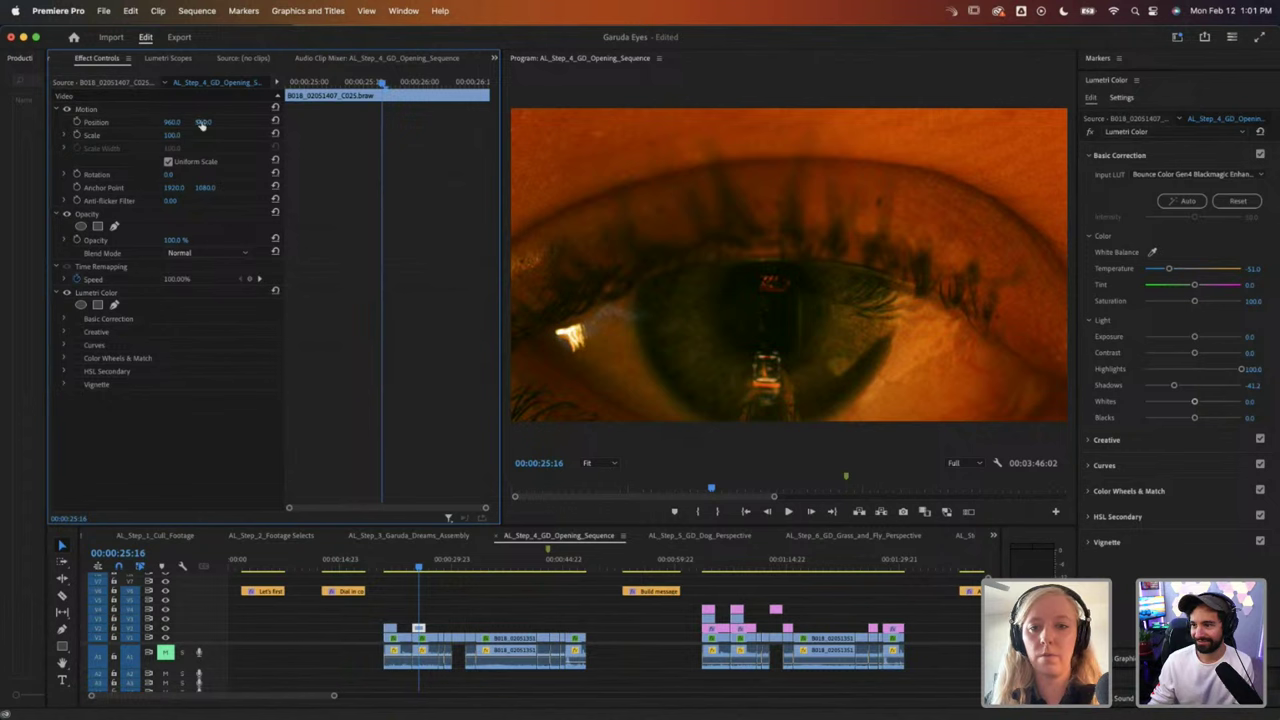
type("270")
key("Return")
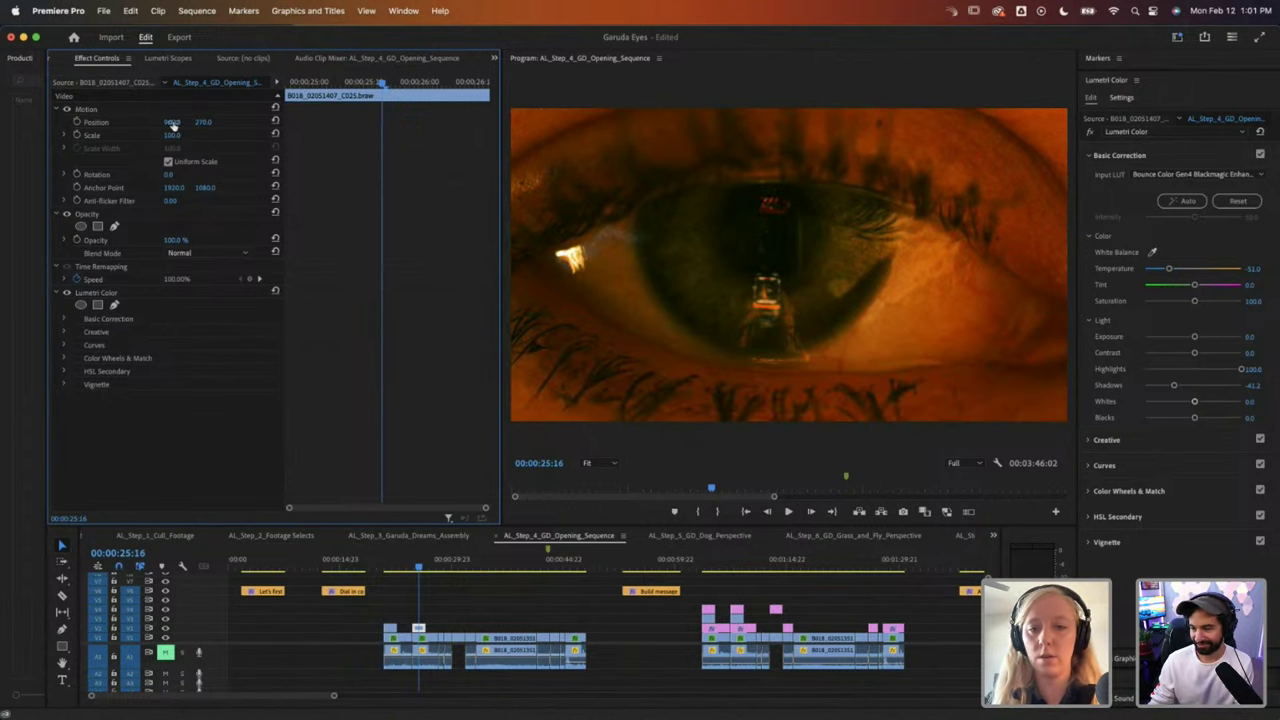
left_click_drag(168, 124, 173, 124)
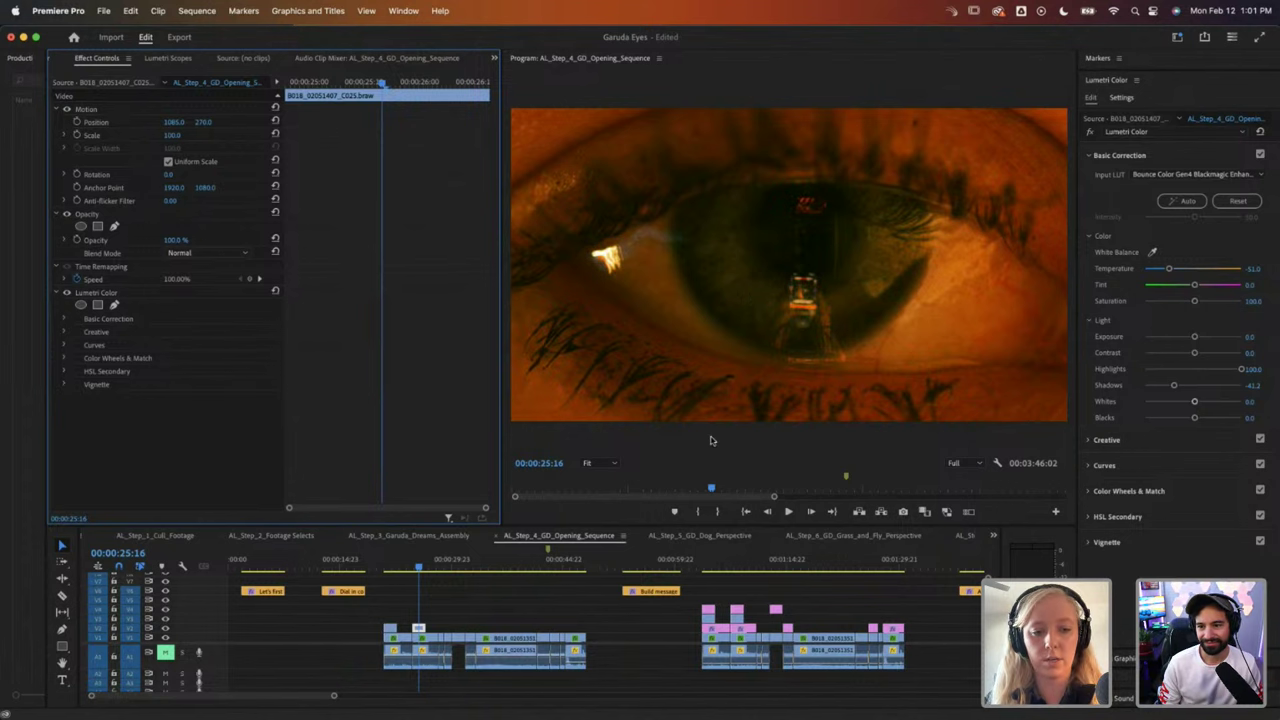
Step: Move past the phone-in-hands shot and set the third eye clip to Scale 100, raised higher
left_click(444, 563)
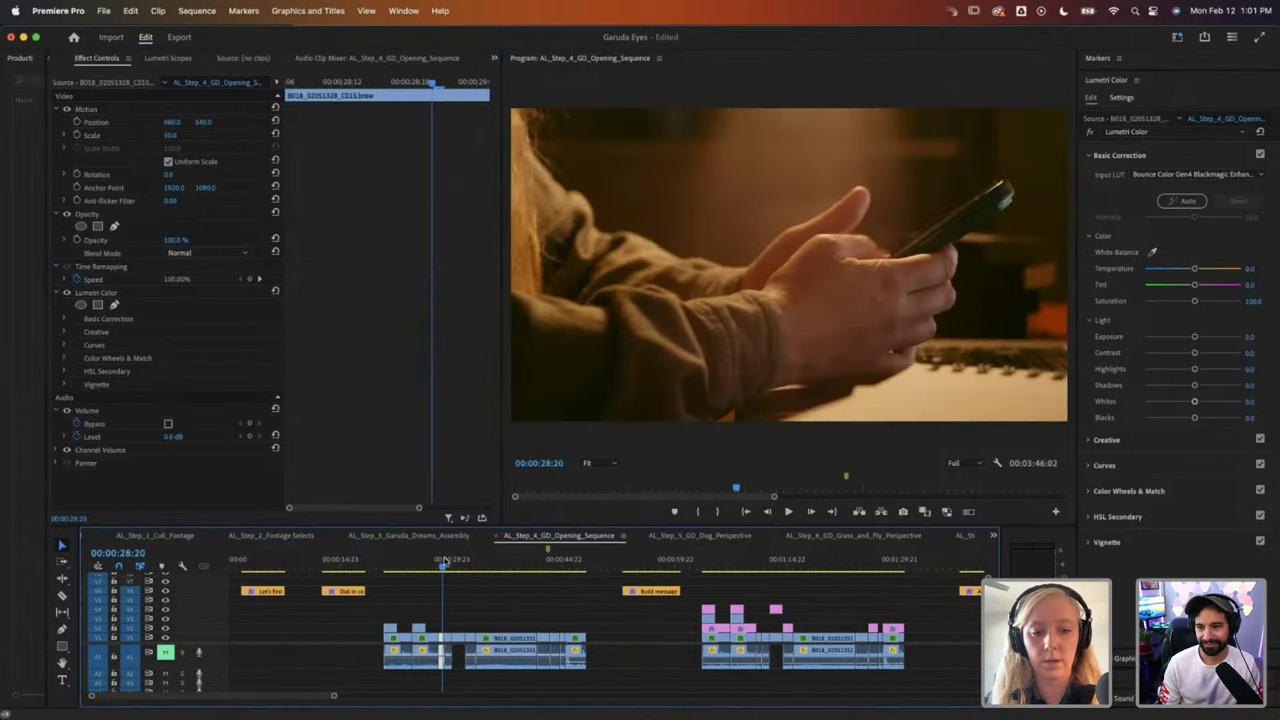
left_click_drag(444, 563, 455, 563)
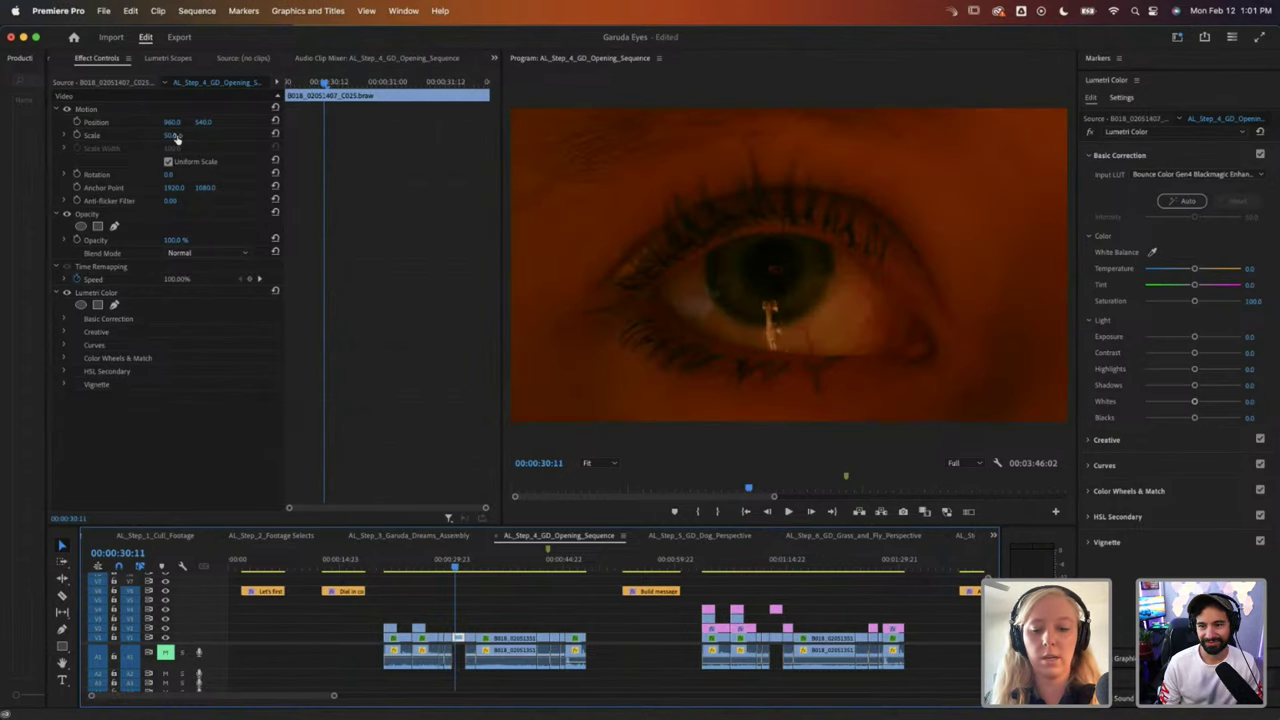
left_click(174, 135)
type("100")
key("Return")
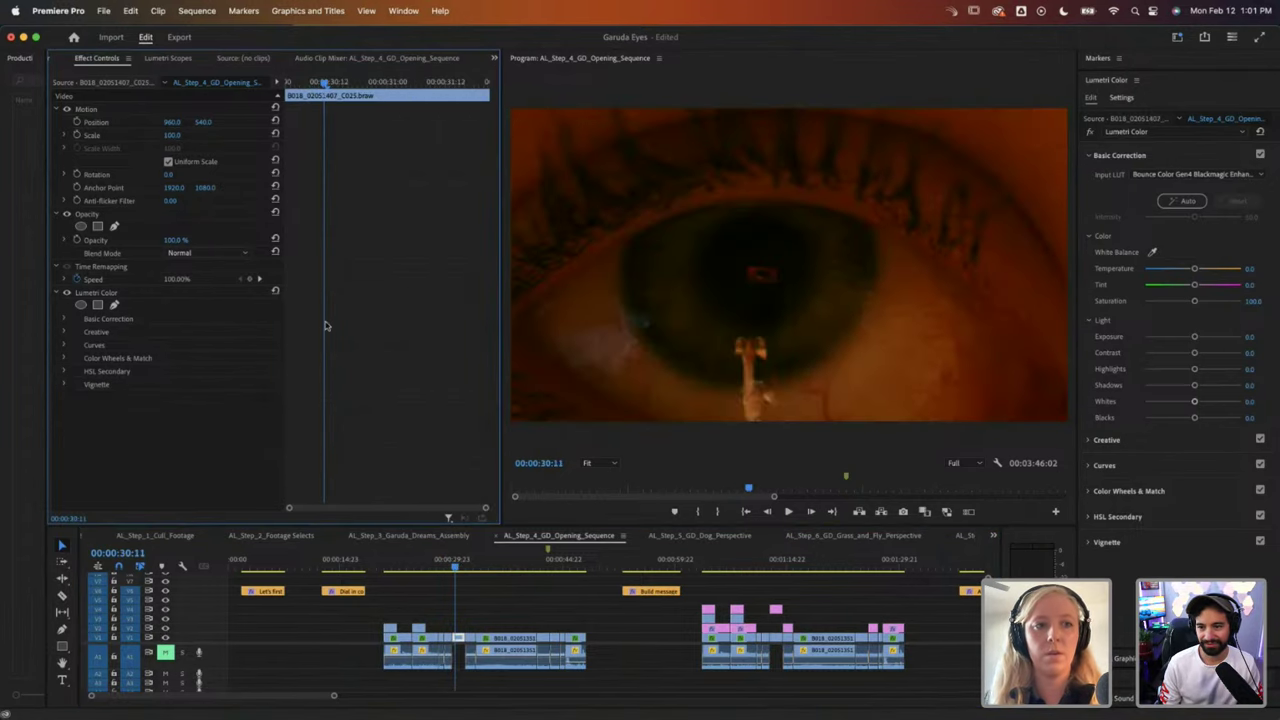
left_click_drag(203, 124, 176, 121)
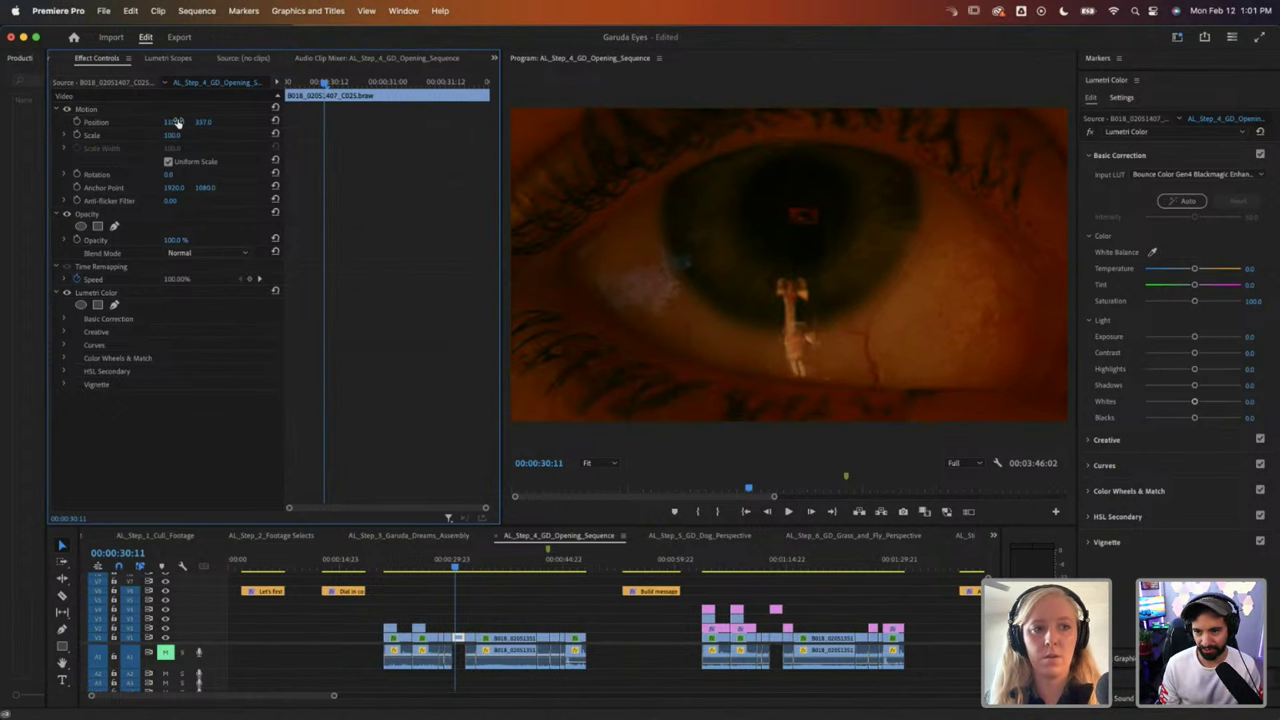
Step: Reduce the third eye clip to Scale 90 and set its Position to 900, 441
left_click(174, 135)
type("90")
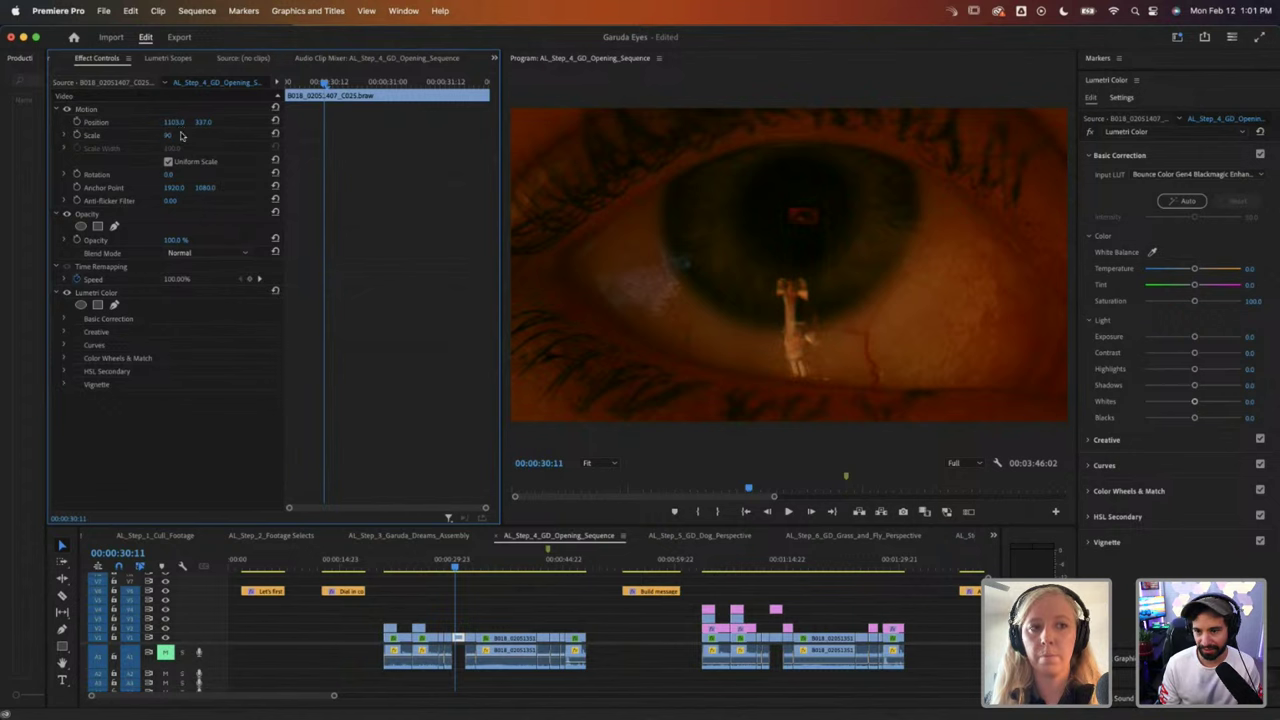
key("Return")
left_click(178, 135)
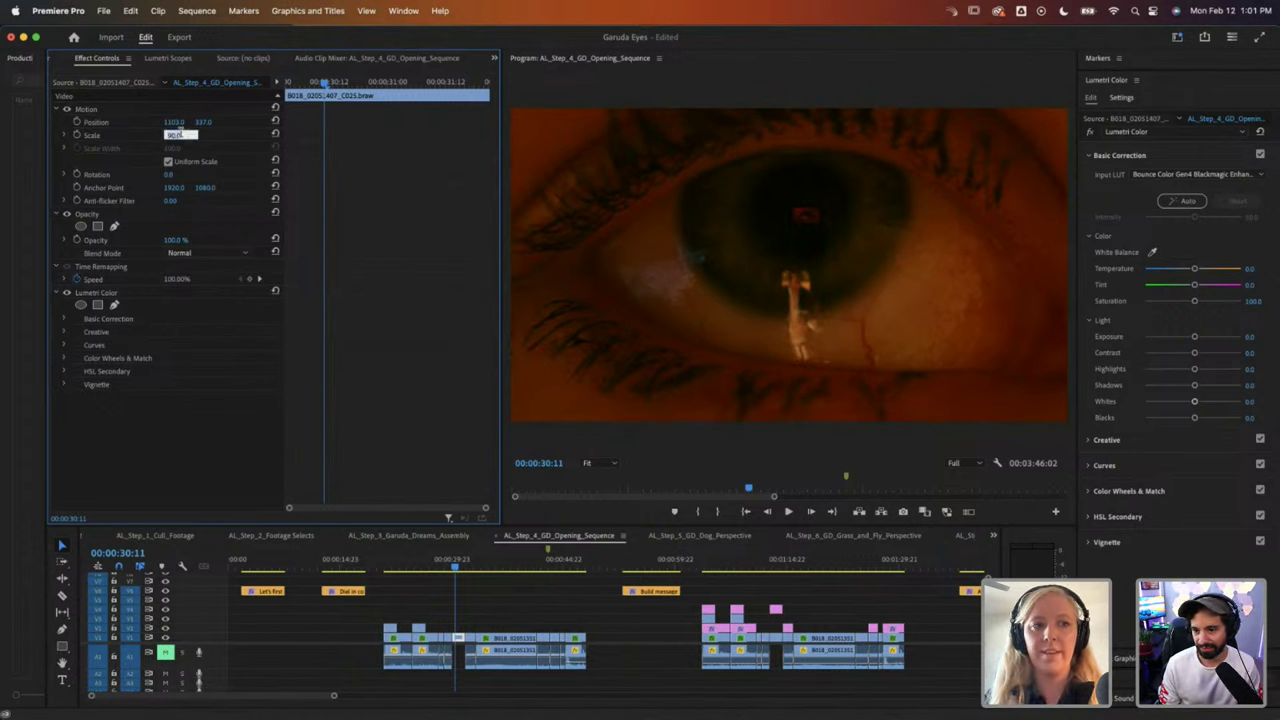
type("90")
key("Return")
left_click(203, 122)
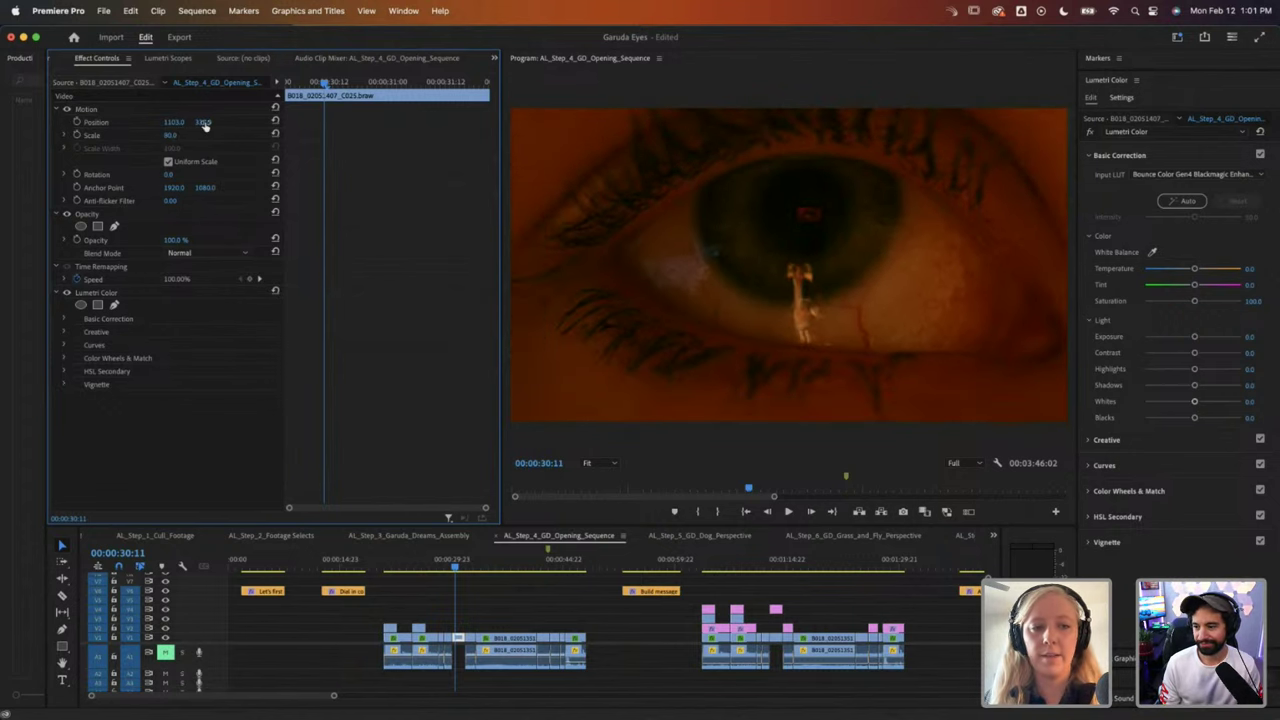
type("441")
key("Return")
type("900")
key("Return")
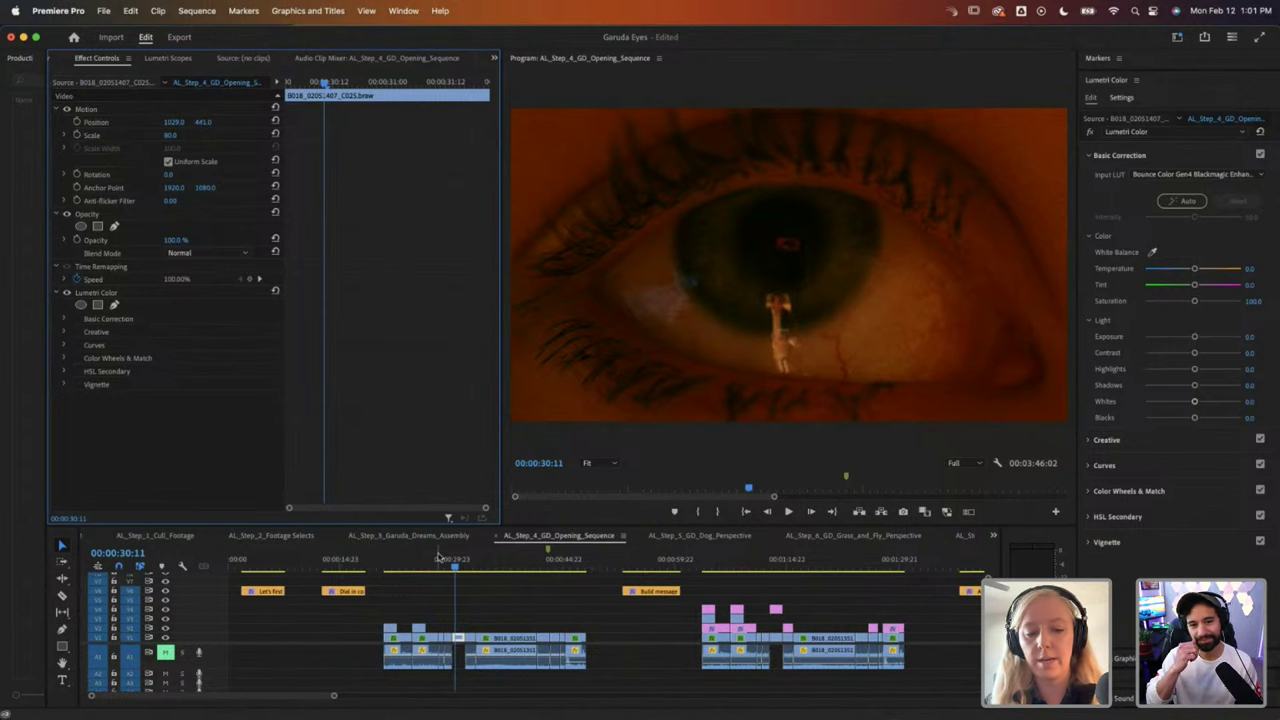
Step: Deselect and play from the face shot to review the reframed eye clips
left_click(440, 591)
left_click(441, 591)
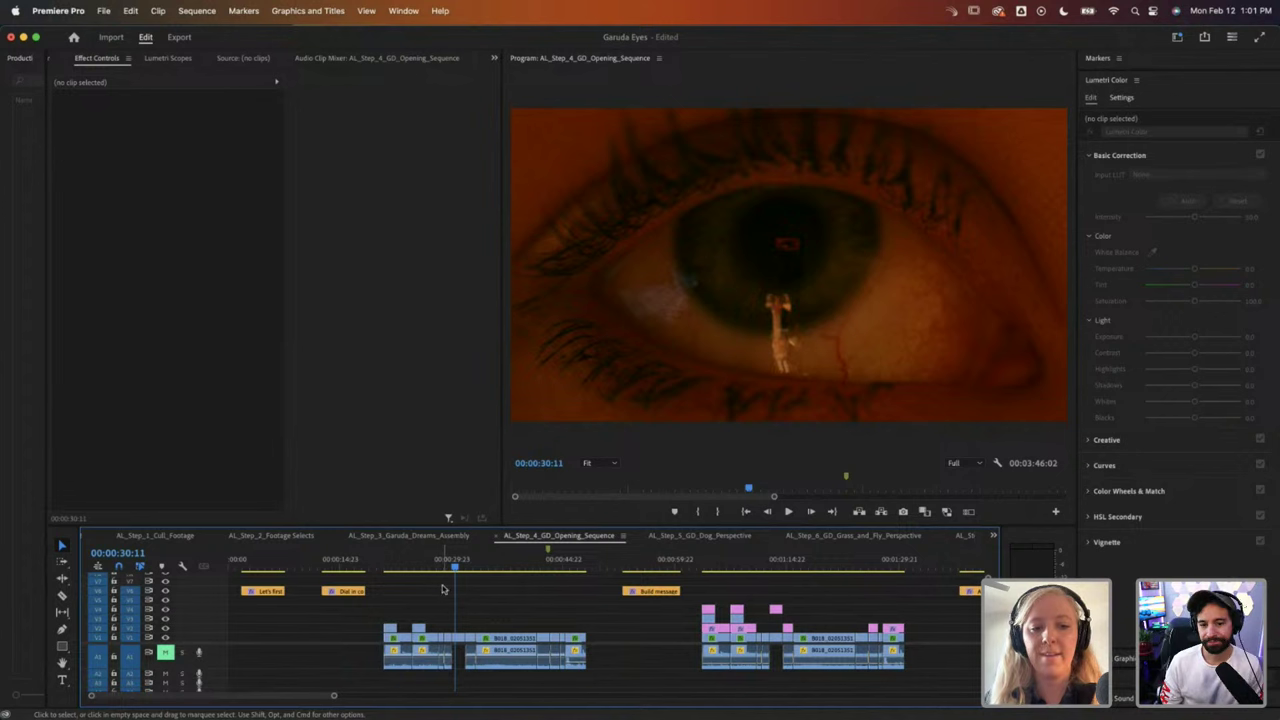
left_click(465, 563)
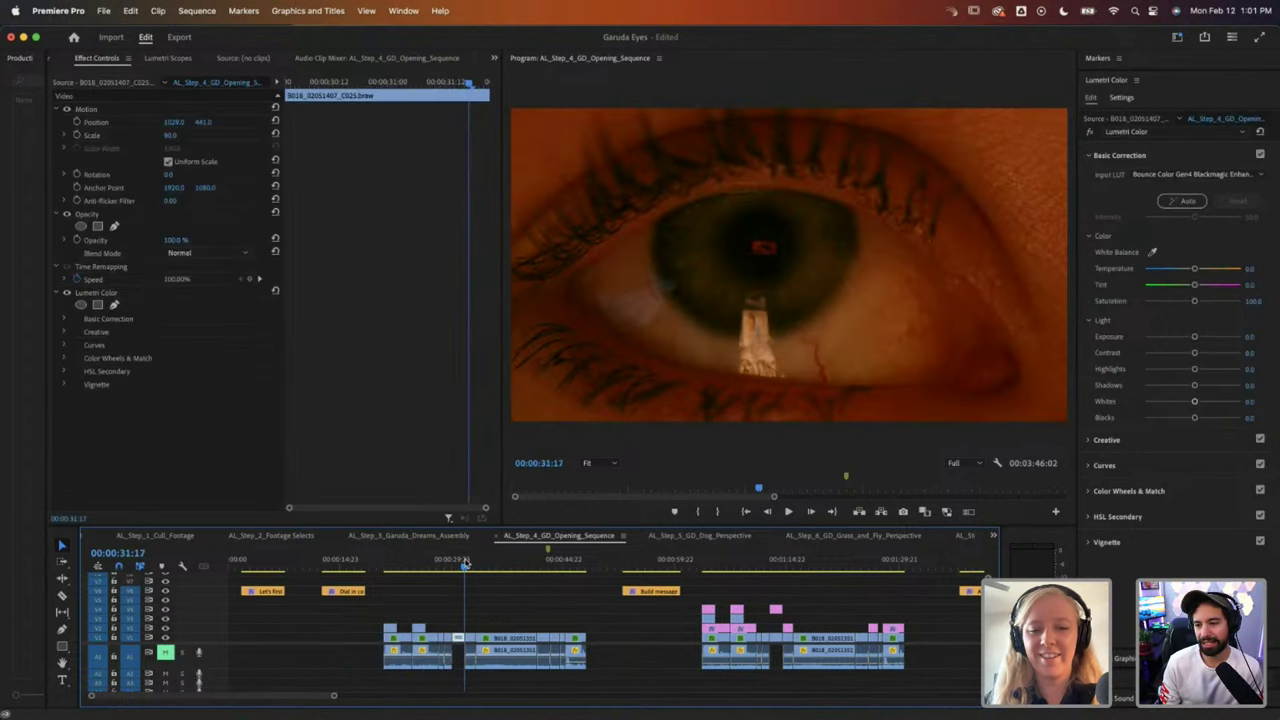
left_click_drag(465, 563, 461, 565)
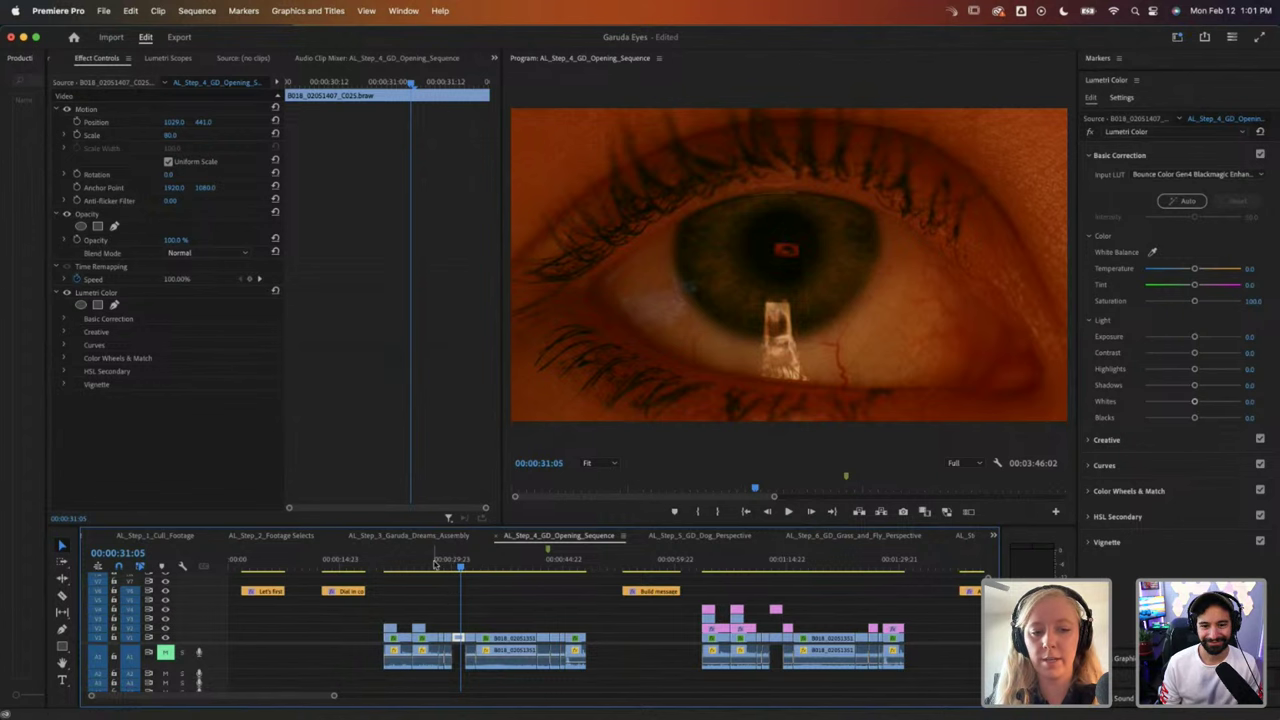
left_click(447, 565)
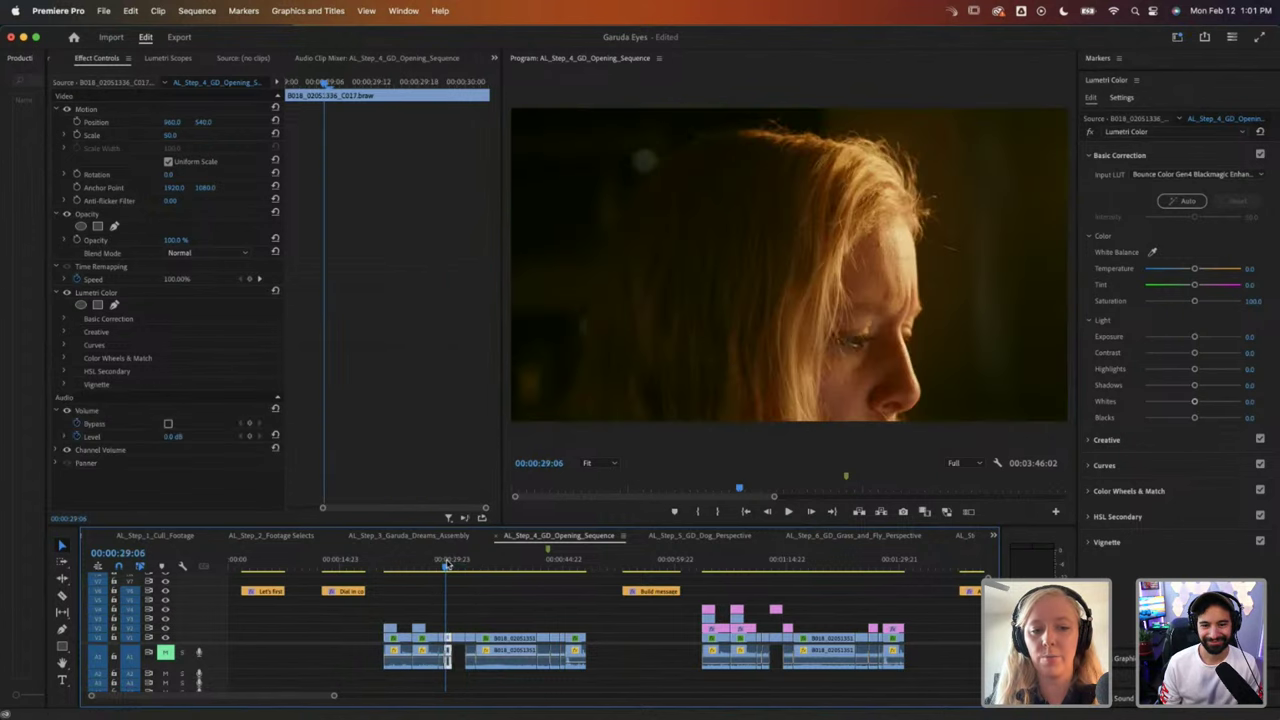
key("space")
key("space")
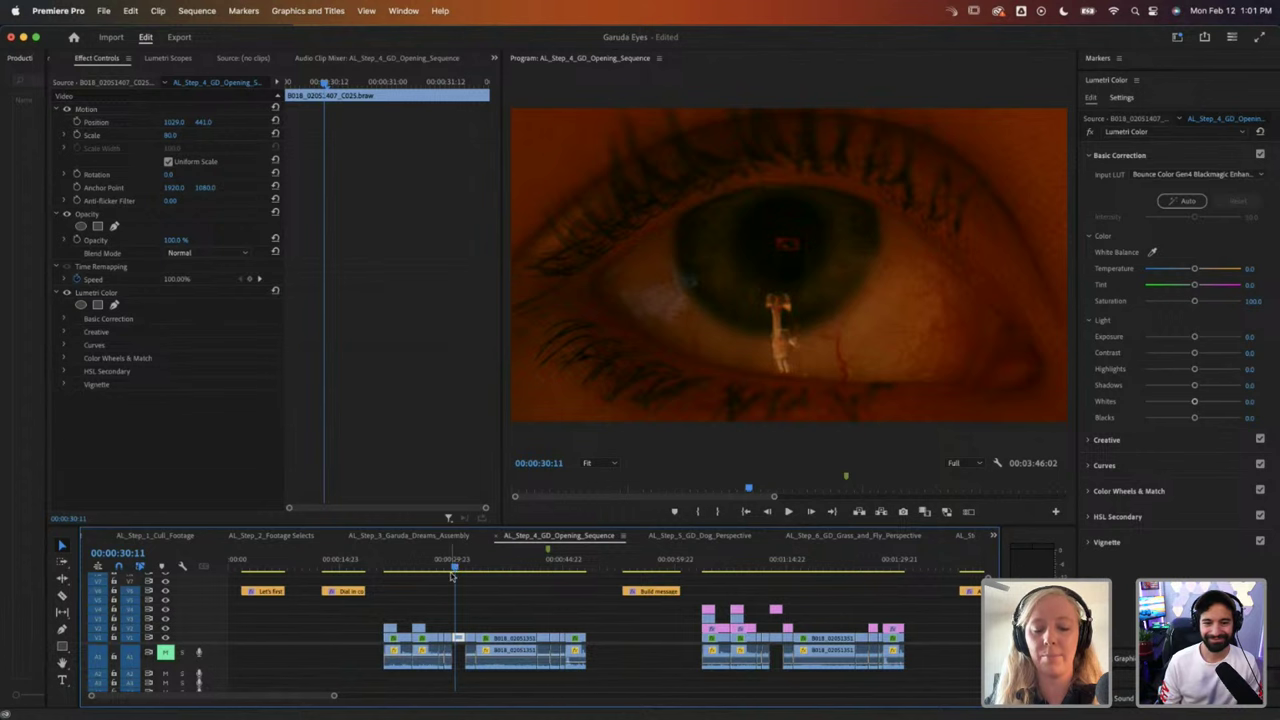
left_click(387, 569)
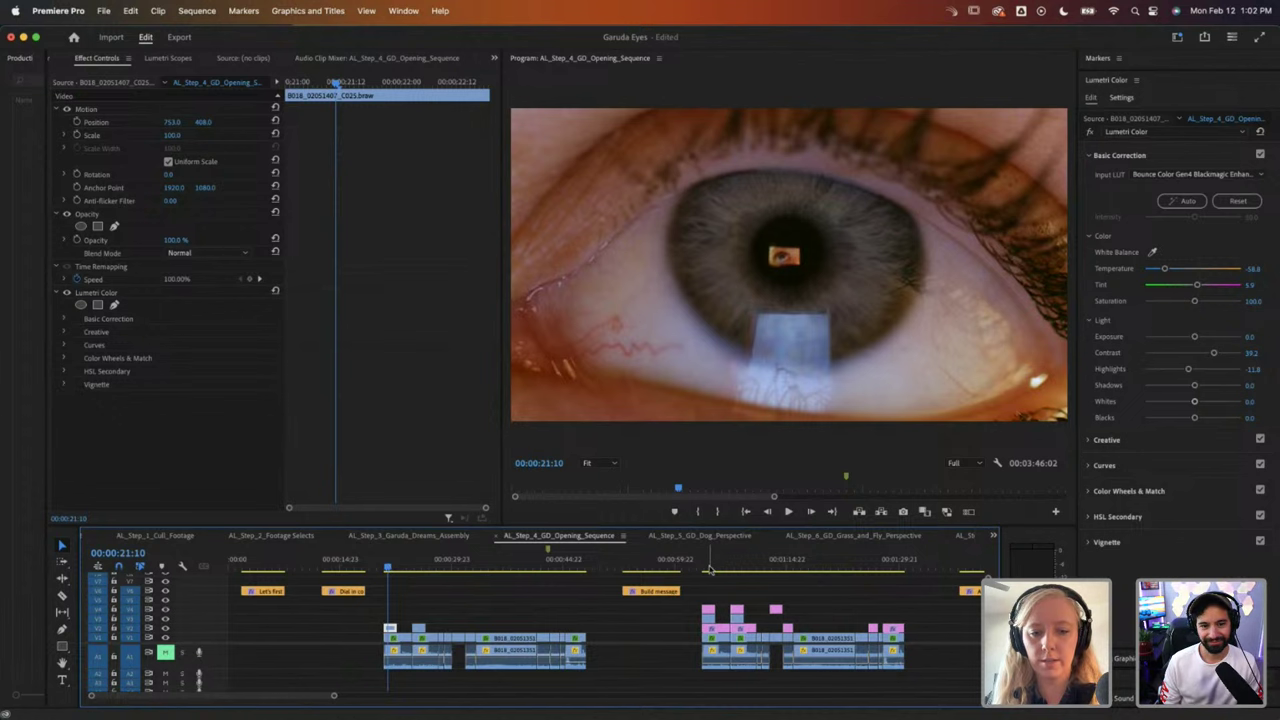
Step: Scrub from the Color Matte section back past the first eye close-up to the desk shot at 00:00:23:12
left_click(708, 569)
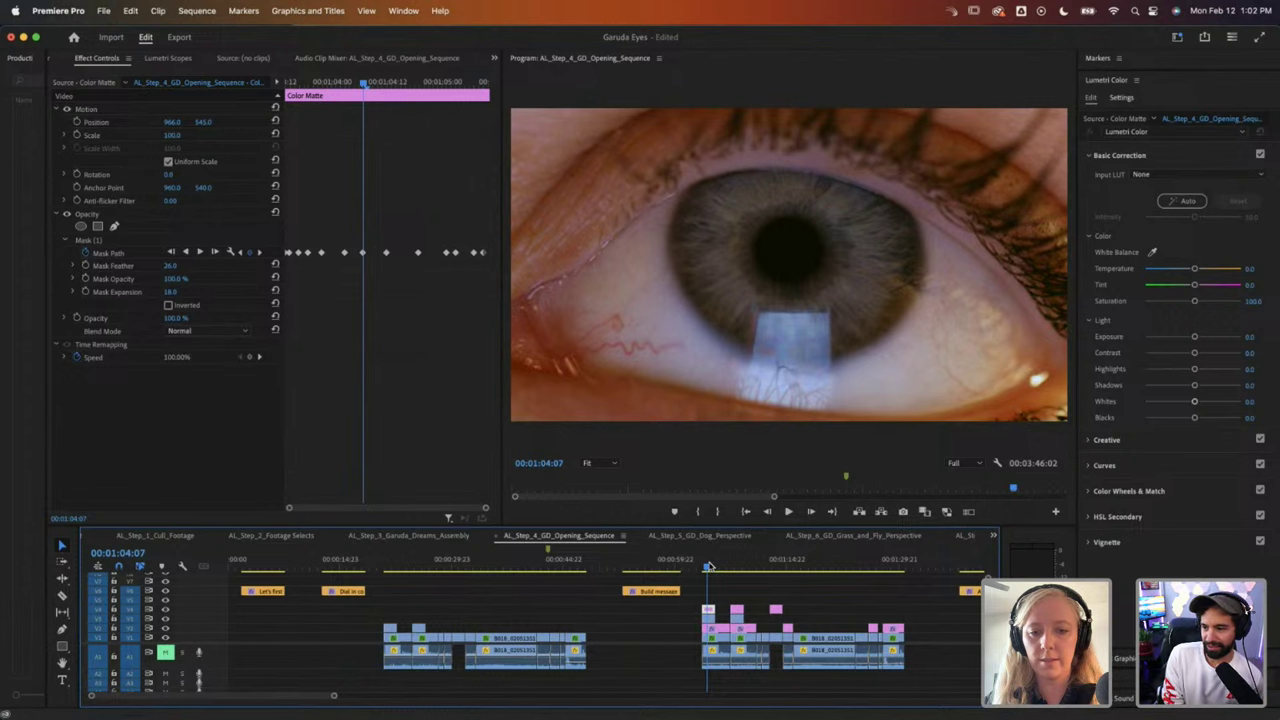
left_click_drag(708, 567, 685, 567)
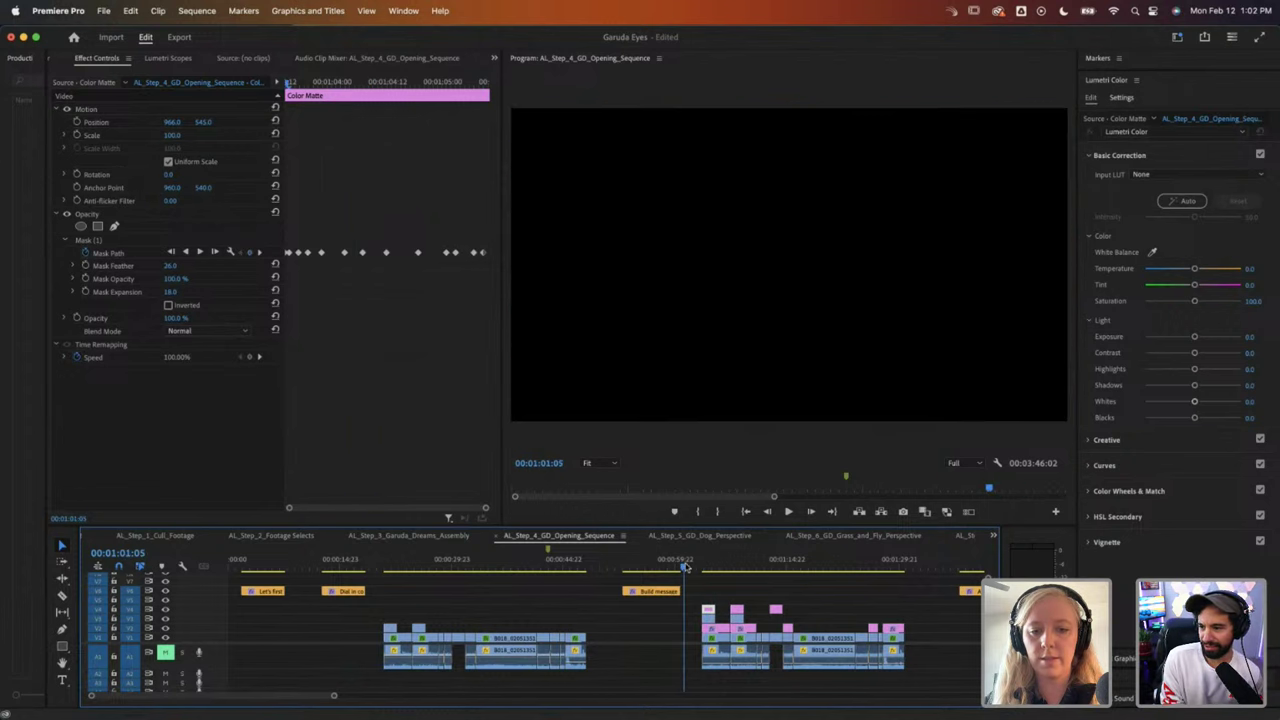
left_click(450, 591)
left_click(389, 568)
left_click_drag(389, 568, 398, 568)
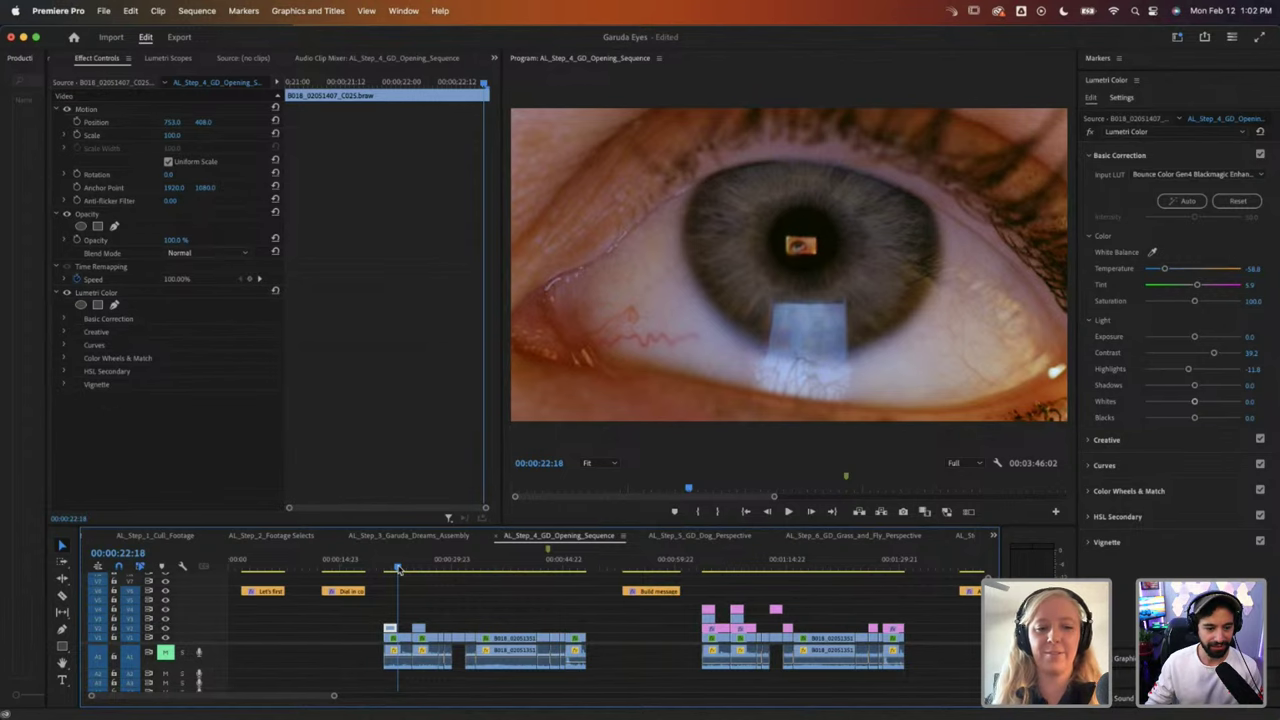
left_click_drag(397, 568, 402, 568)
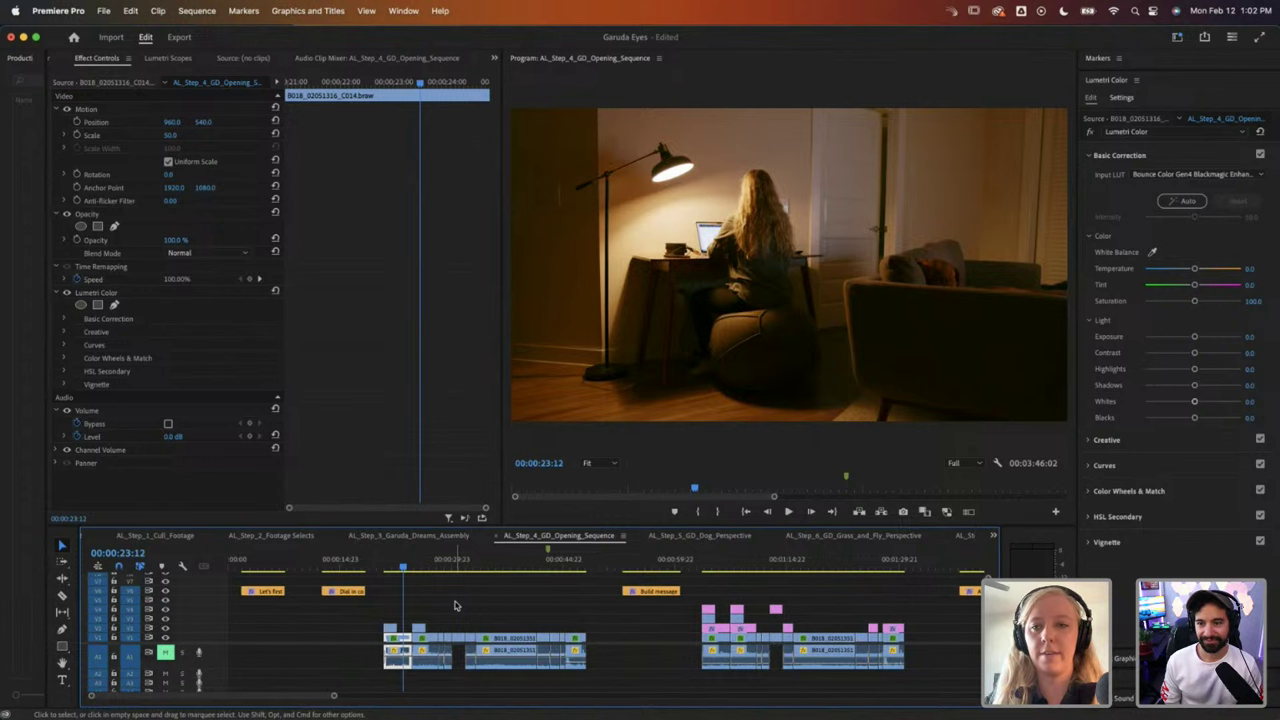
Step: Compare Basic Correction on/off, set Shadows -41.9 and Highlights -18.7, and reset Blacks to 0
left_click(1259, 155)
left_click(1259, 155)
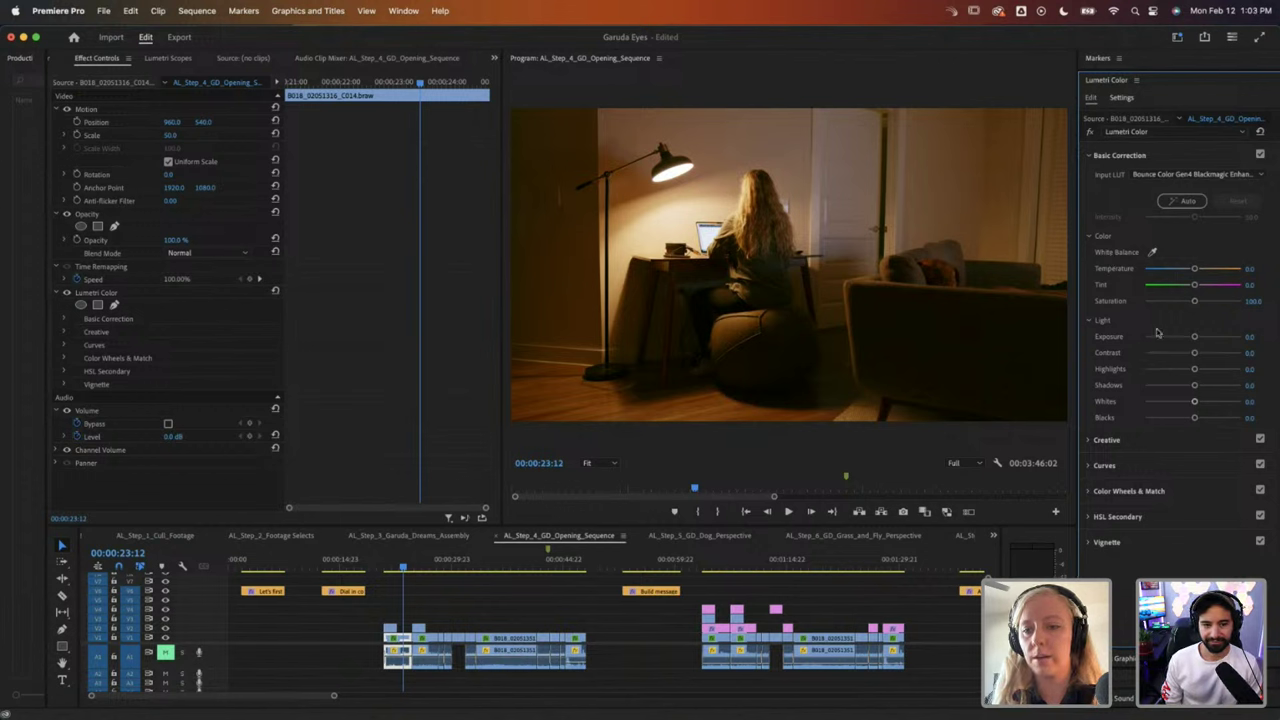
left_click(1168, 386)
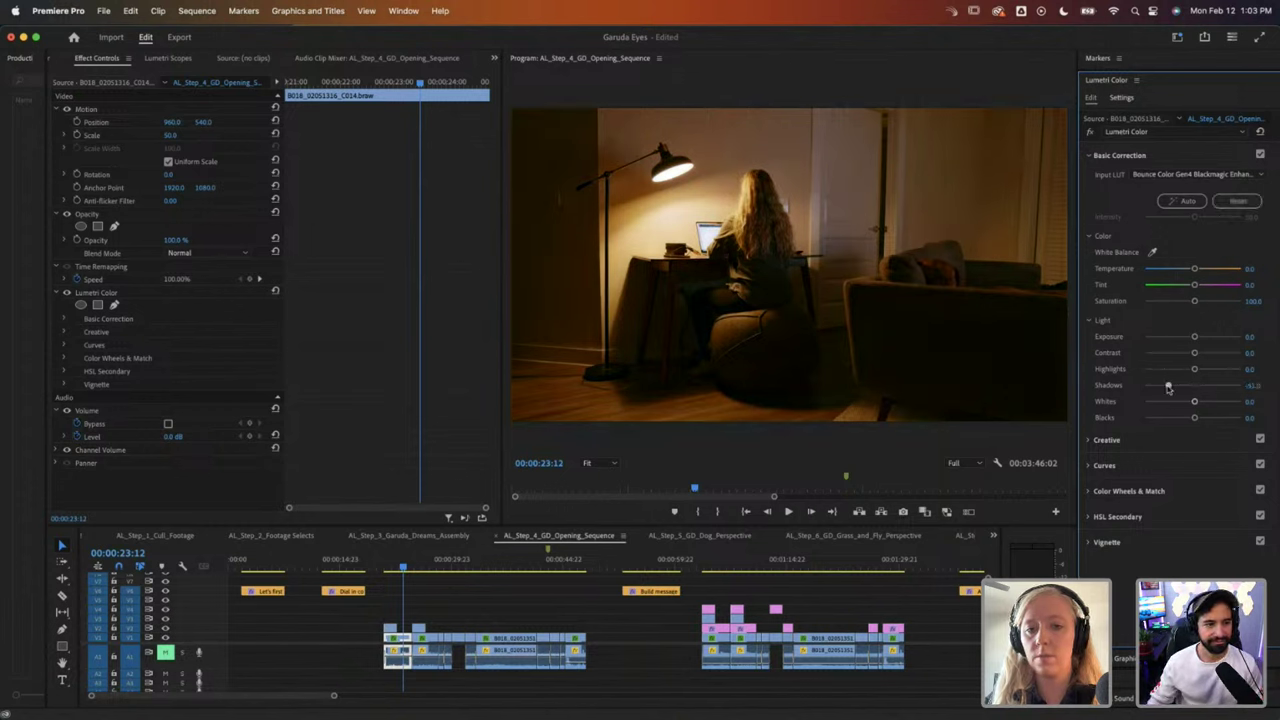
left_click_drag(1168, 386, 1184, 371)
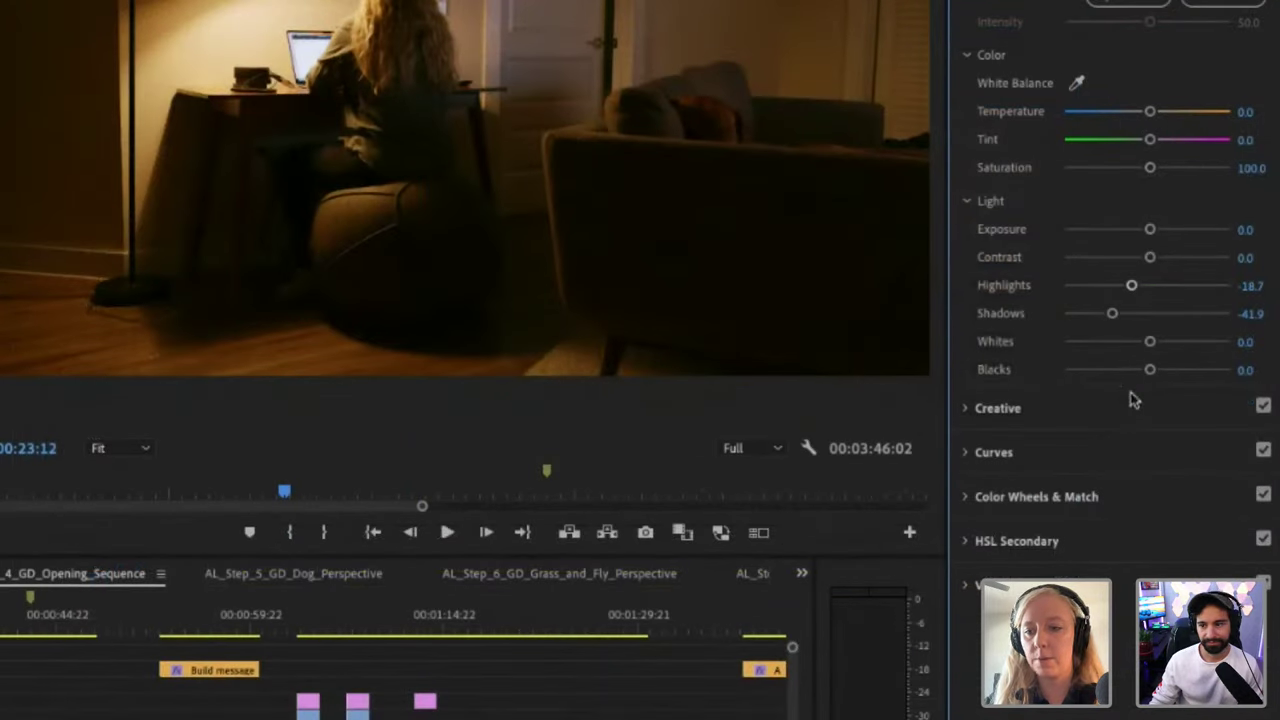
left_click_drag(1146, 370, 1117, 372)
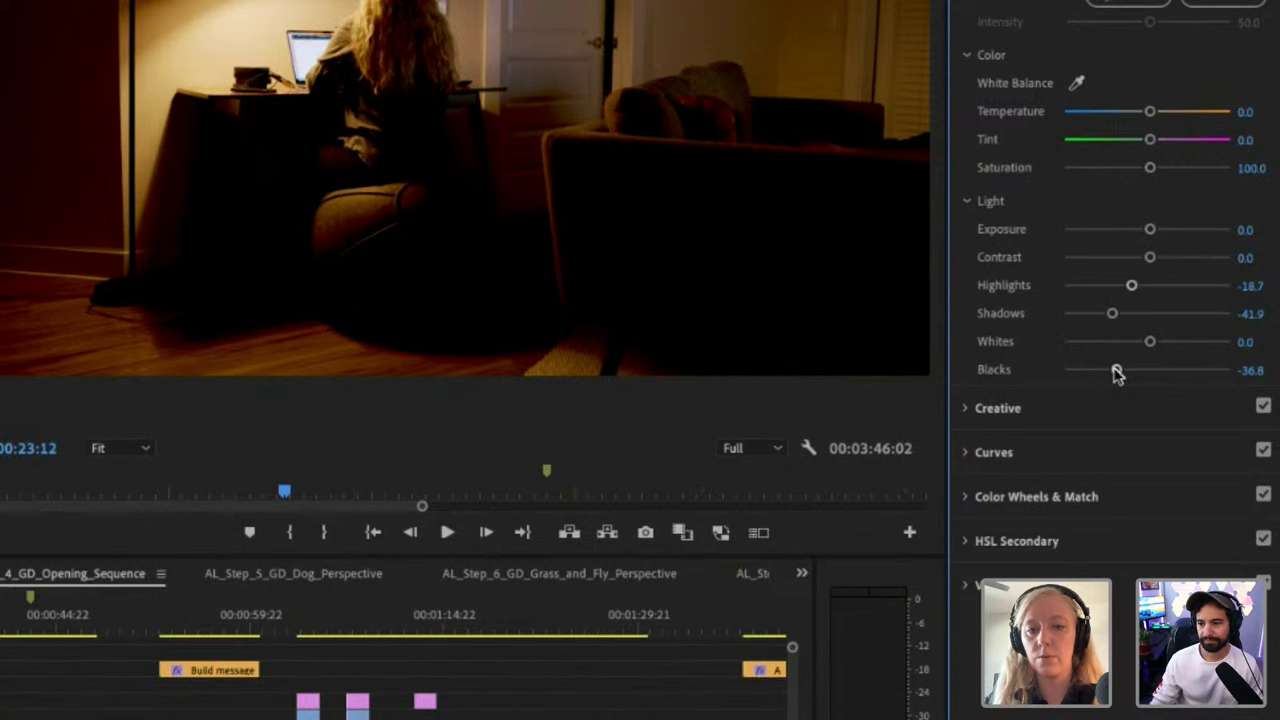
double_click(1116, 371)
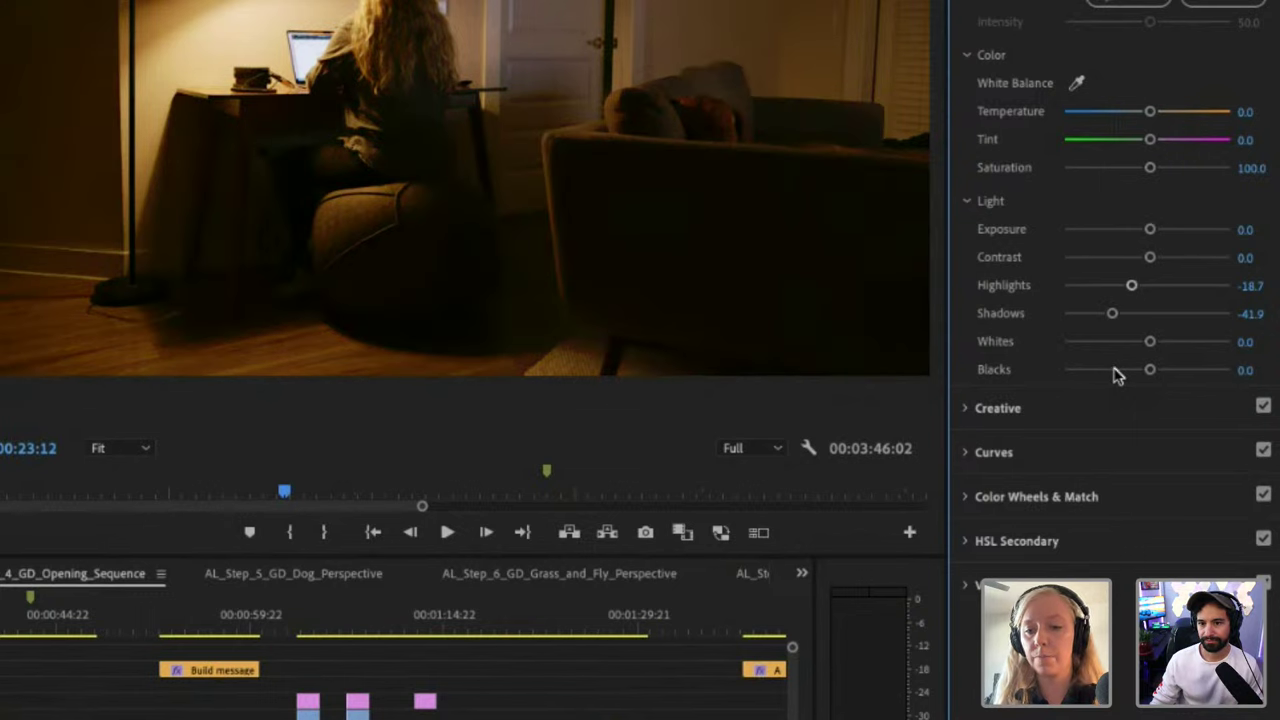
Step: Reset the desk shot's Highlights and Shadows back to 0 in Basic Correction
left_click(967, 456)
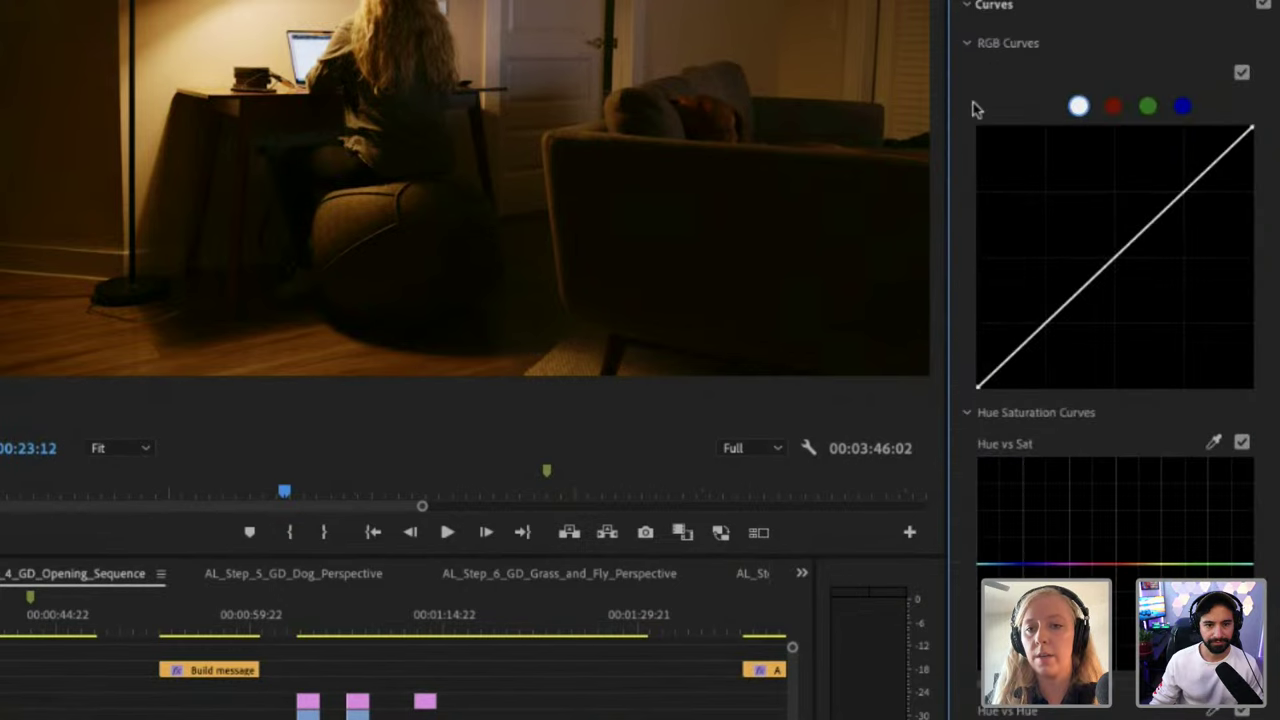
left_click(966, 6)
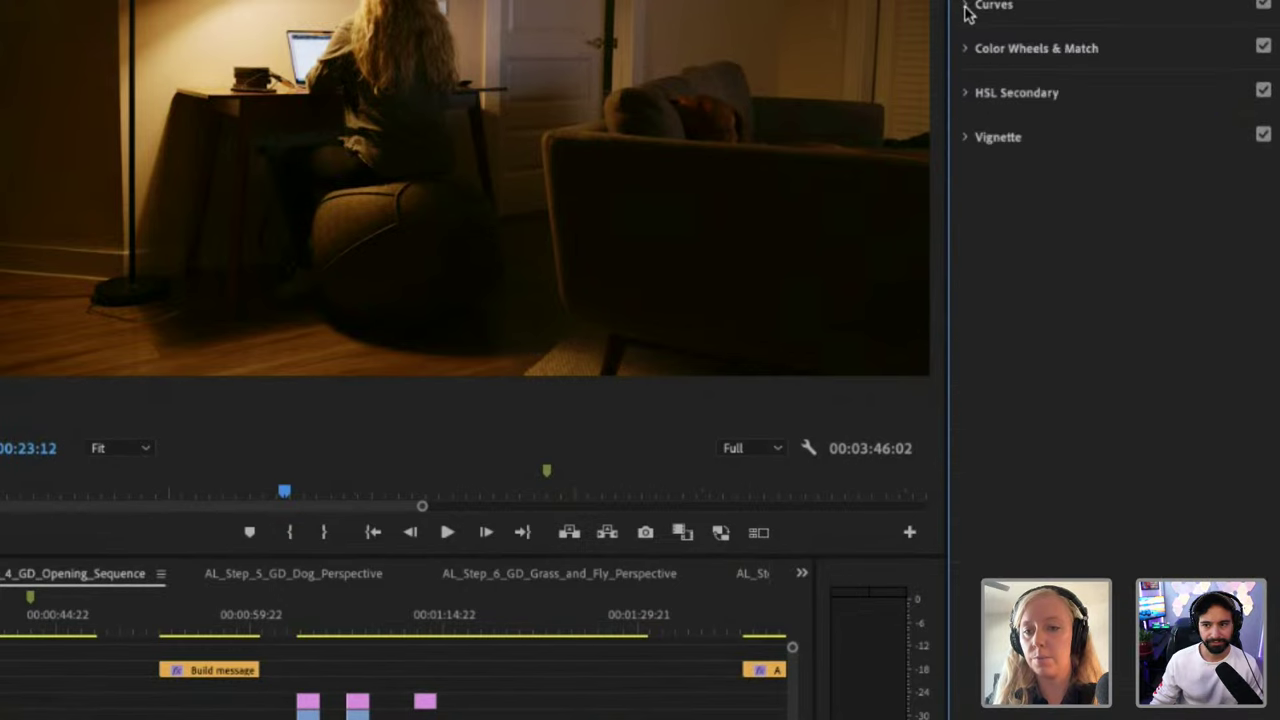
left_click(966, 6)
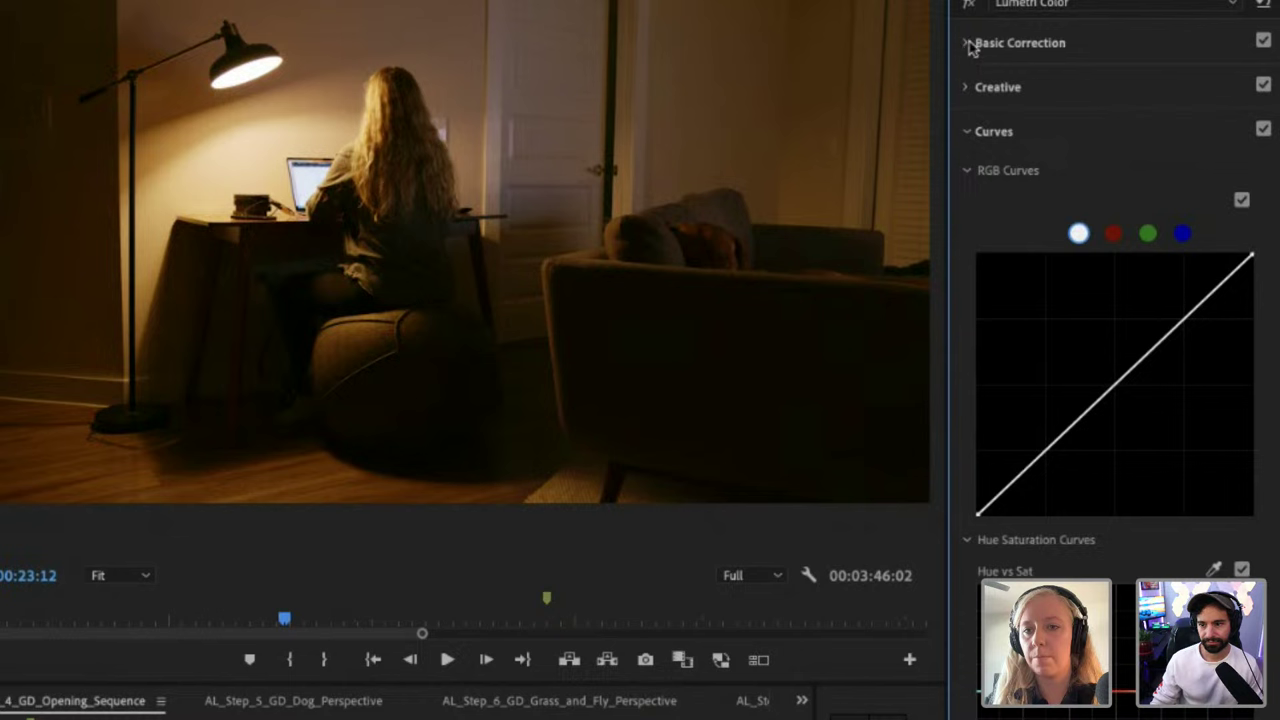
left_click(966, 44)
double_click(1131, 412)
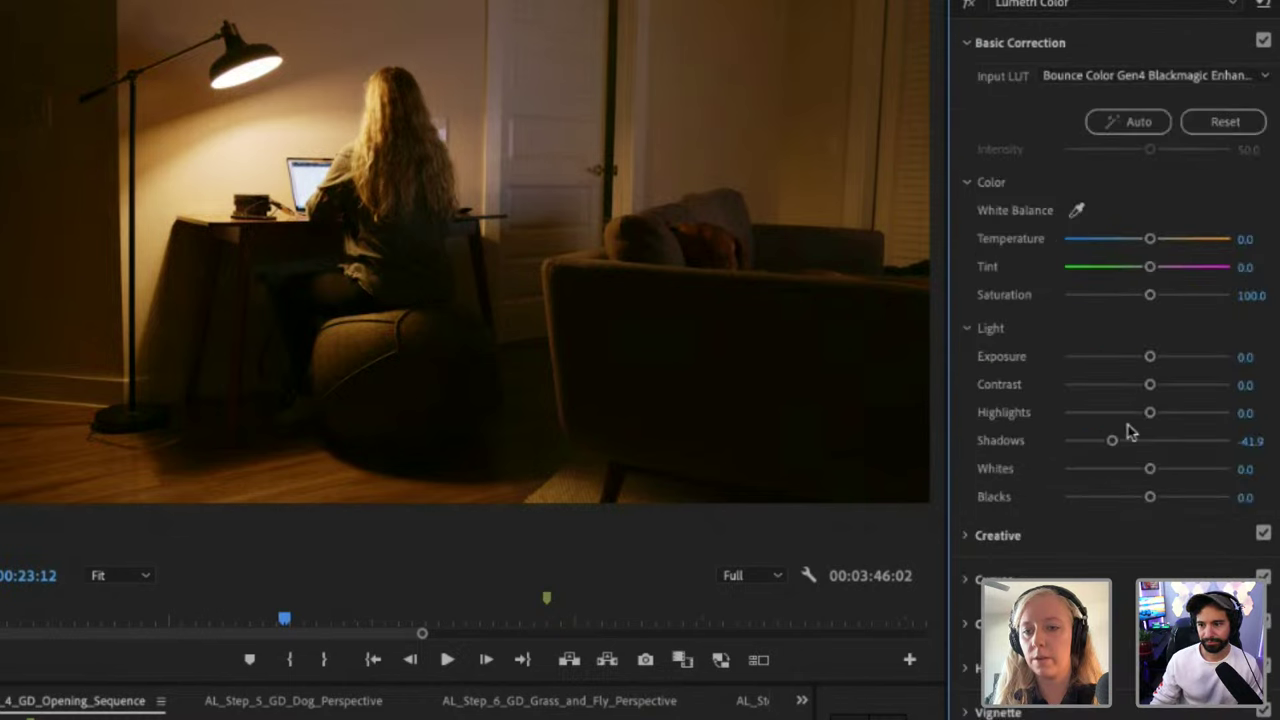
left_click_drag(1112, 440, 1115, 450)
double_click(1115, 447)
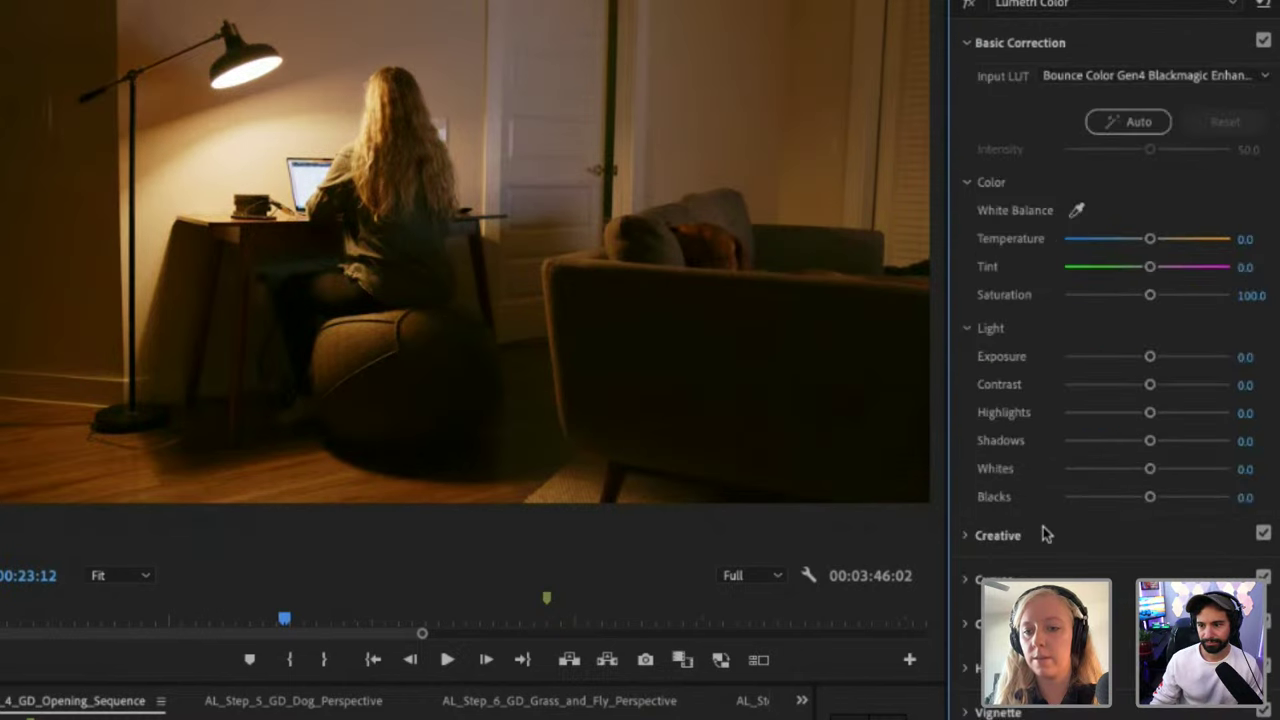
Step: Add two points to the RGB curve and pull the lower one down into an S-curve
left_click(972, 580)
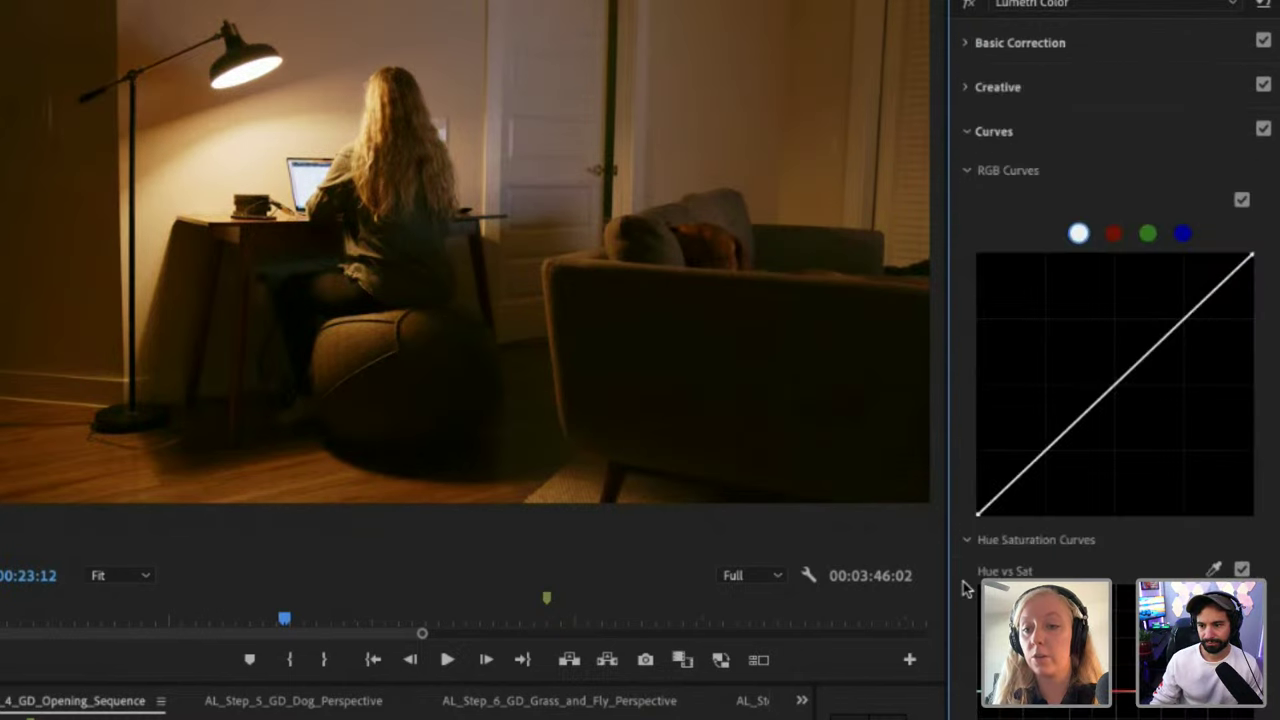
left_click(1113, 388)
left_click(1050, 448)
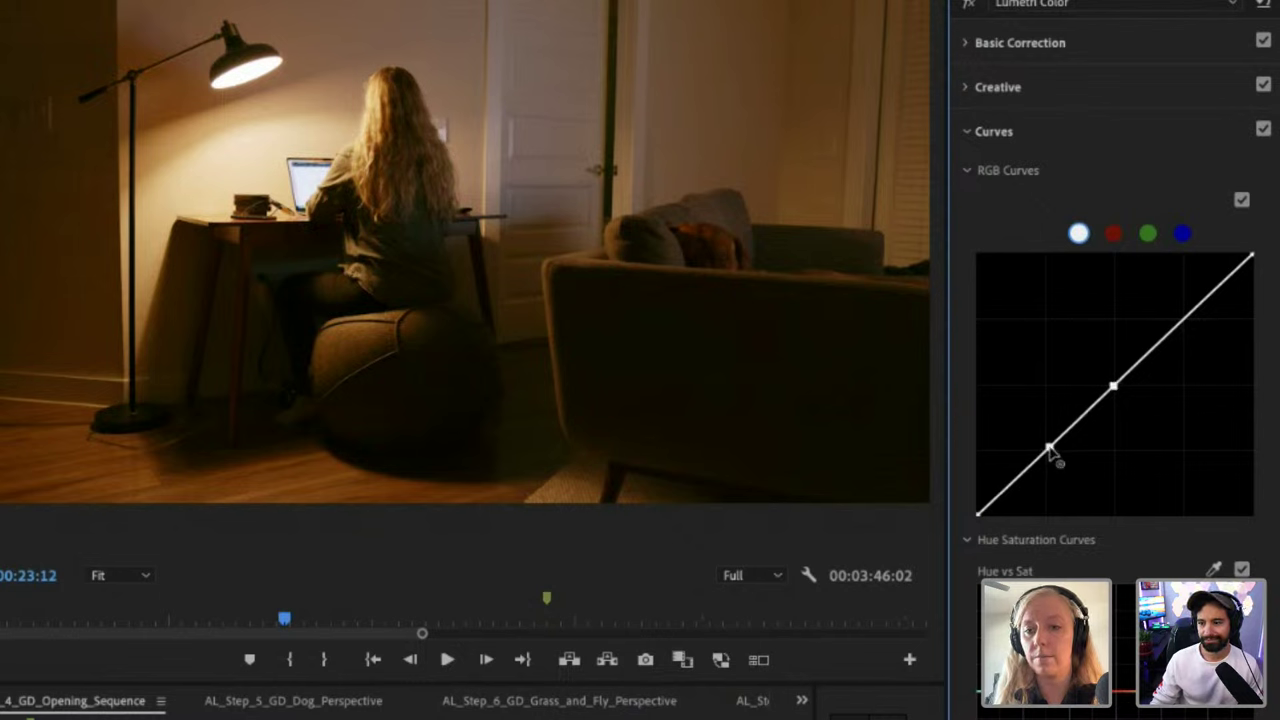
left_click_drag(1050, 450, 1053, 460)
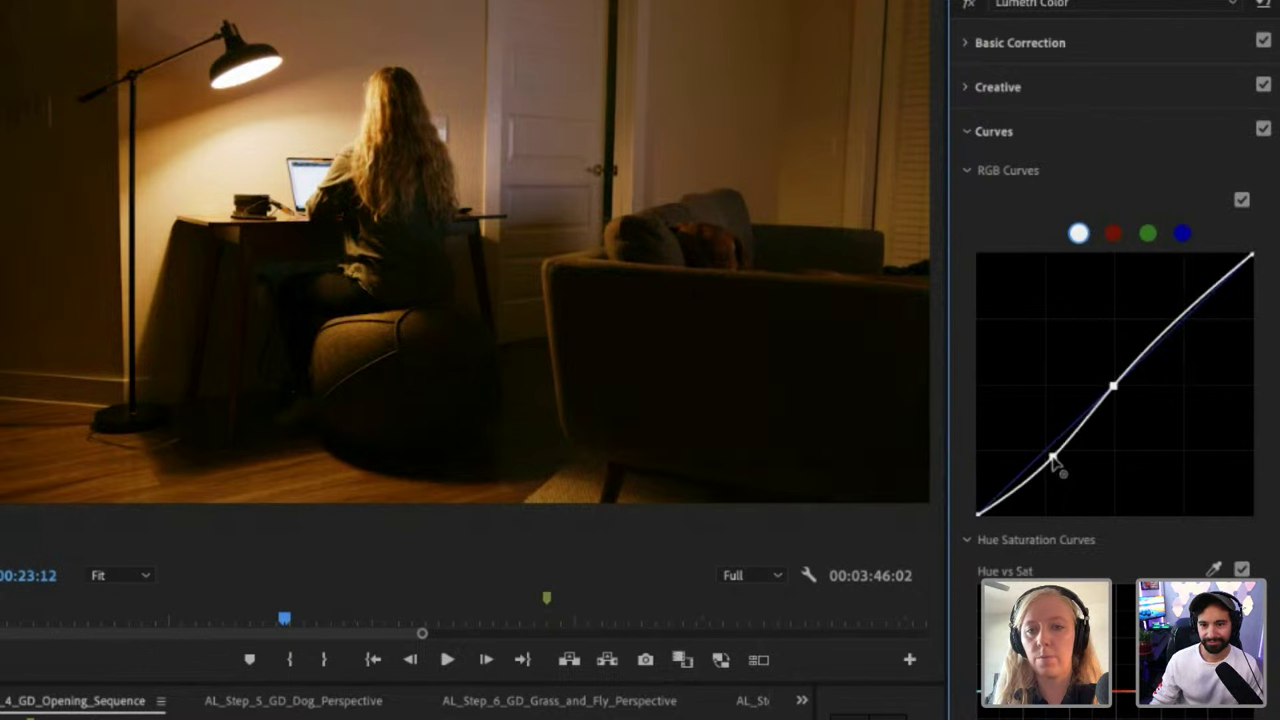
left_click_drag(1115, 386, 1122, 392)
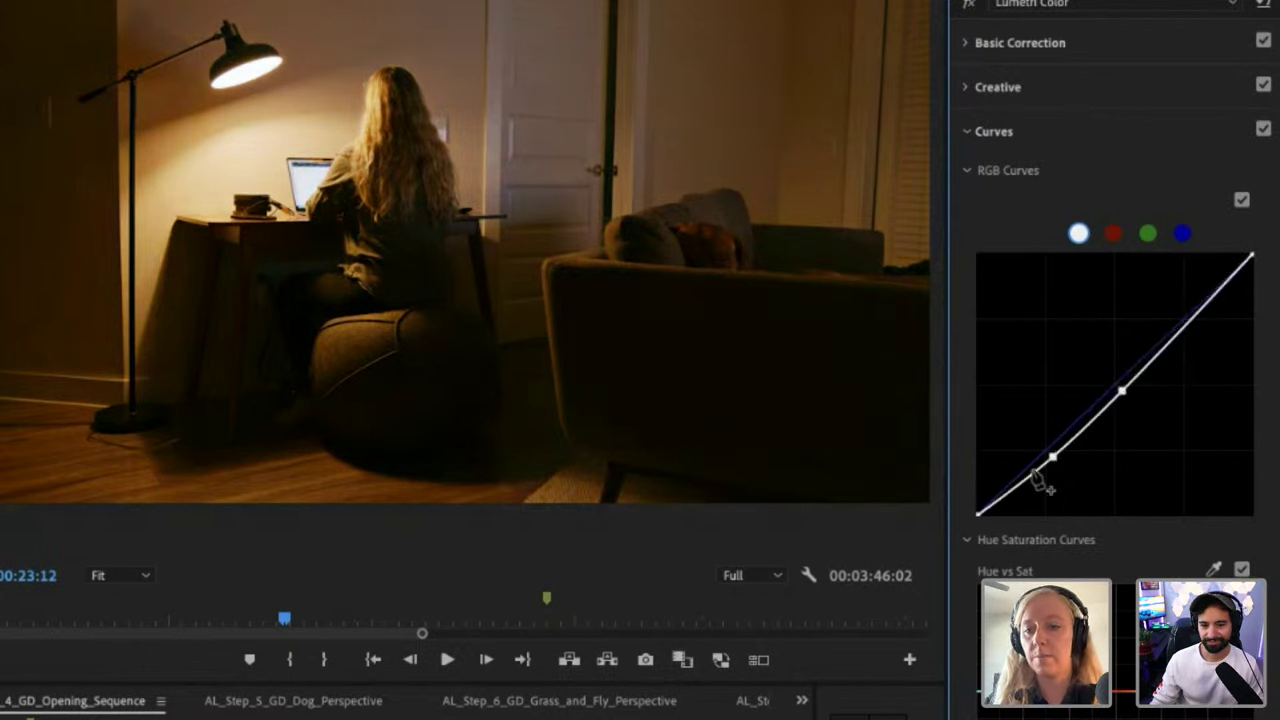
left_click_drag(1053, 457, 1056, 470)
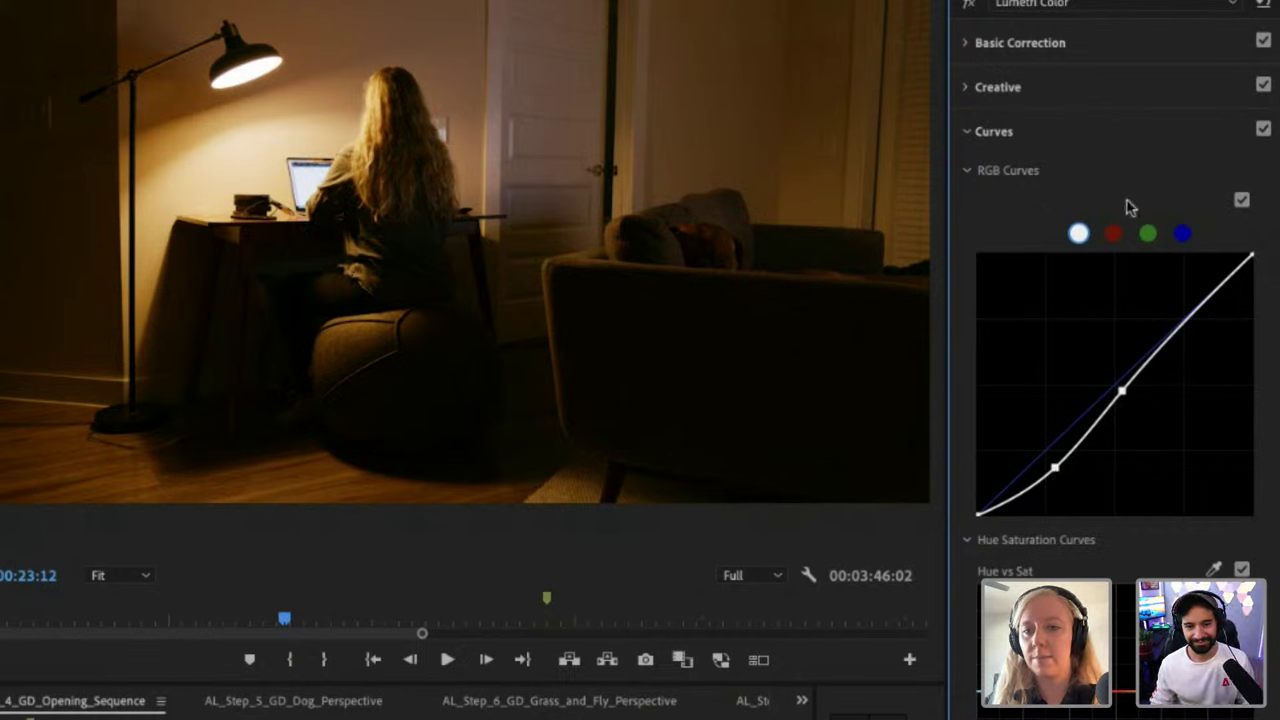
Step: Reset the RGB curve, then set Highlights to -34.2 and Shadows to -47.1 in Basic Correction
double_click(1100, 388)
left_click(966, 45)
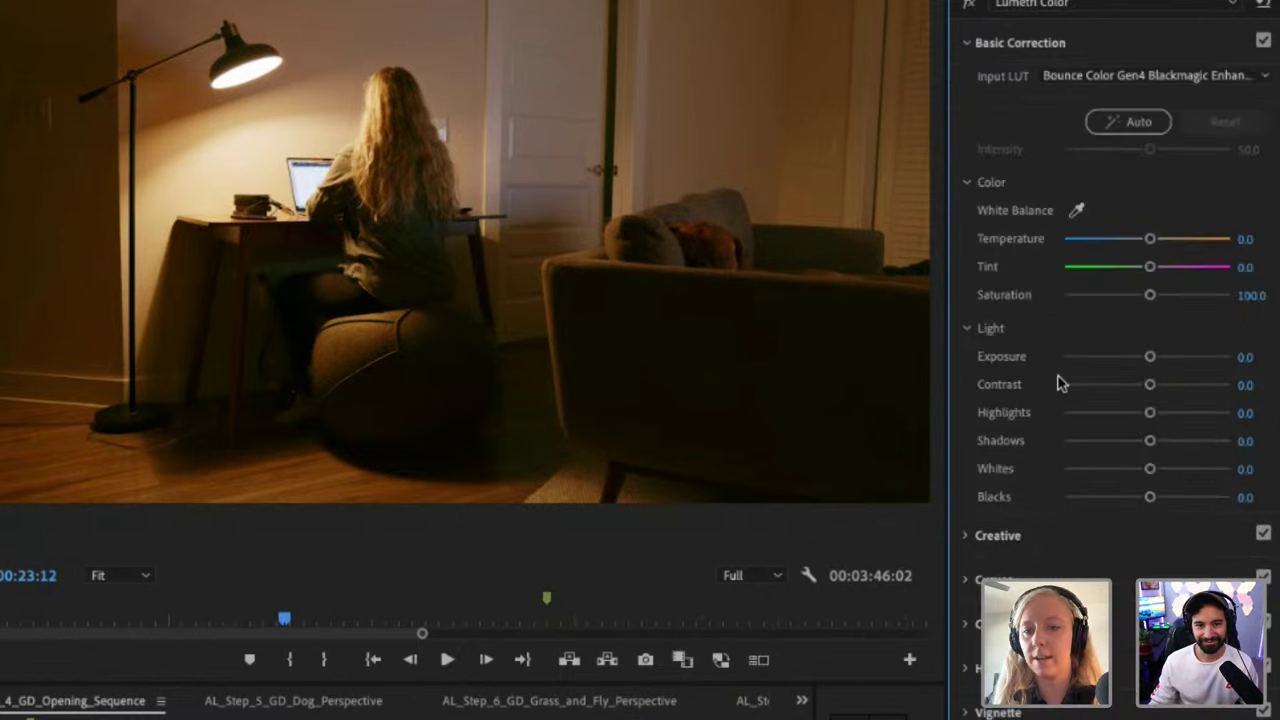
left_click(1125, 413)
left_click_drag(1125, 418, 1108, 446)
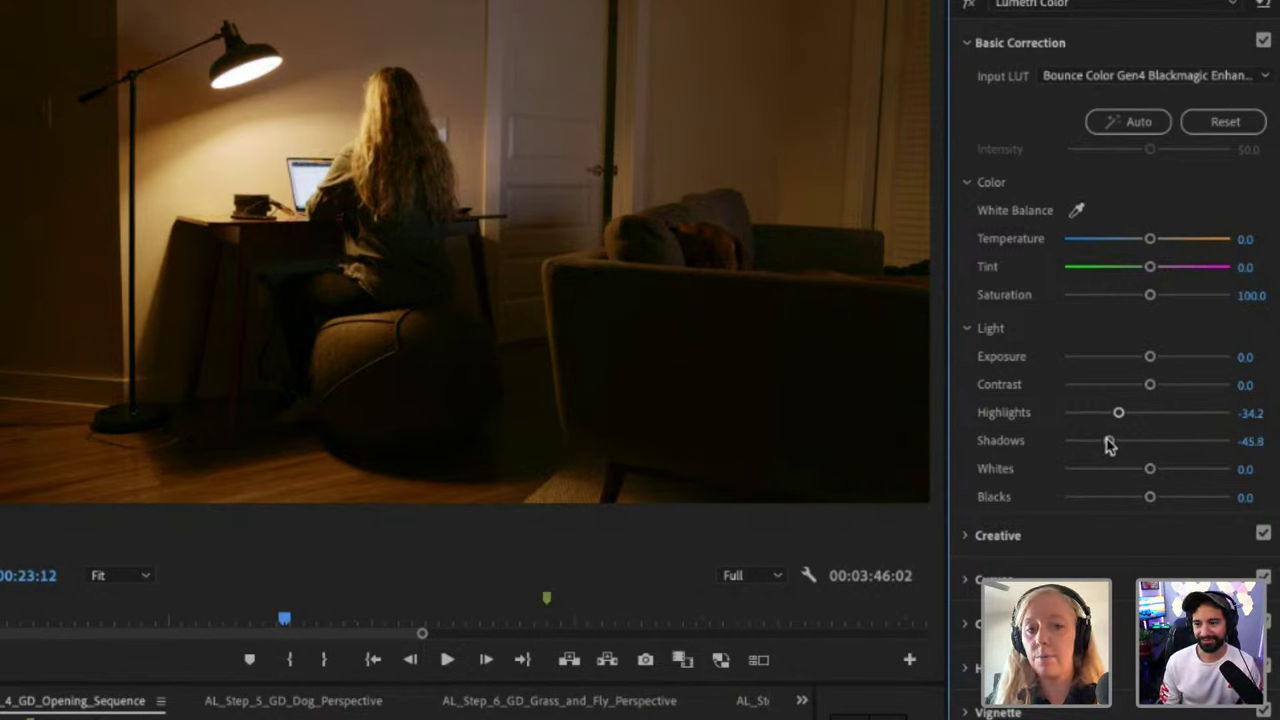
left_click_drag(1108, 446, 1106, 446)
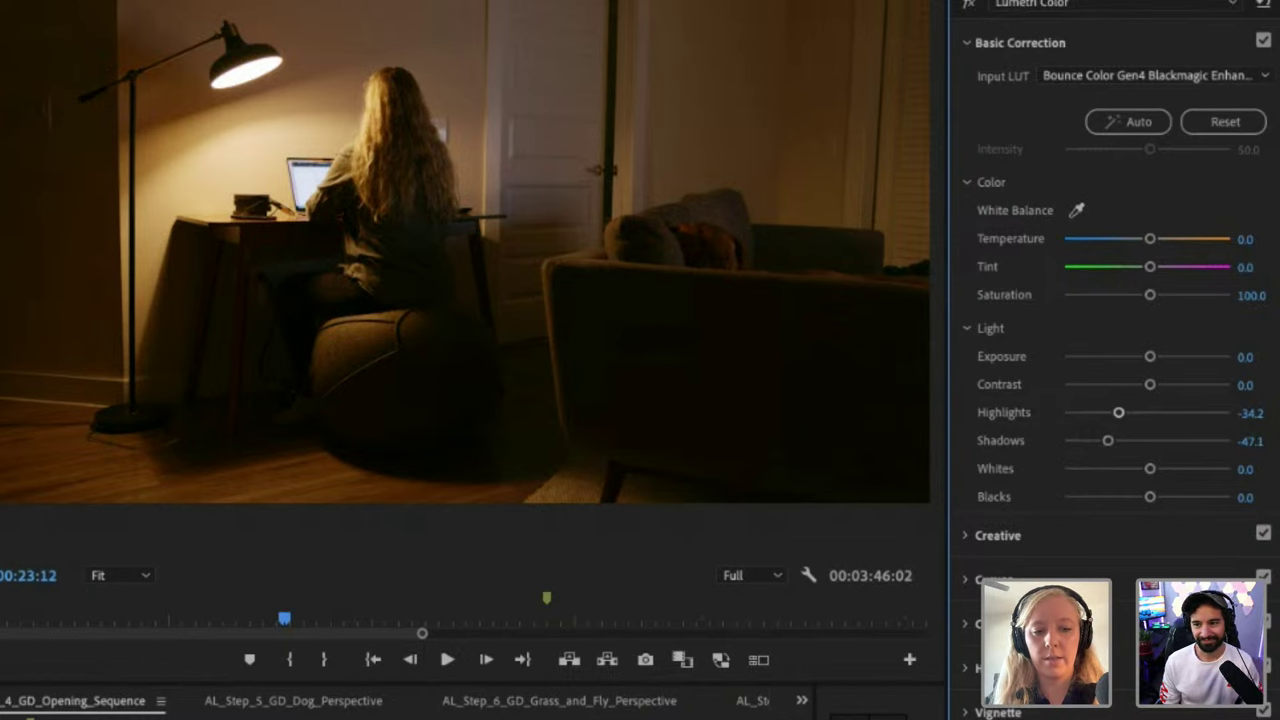
left_click(962, 536)
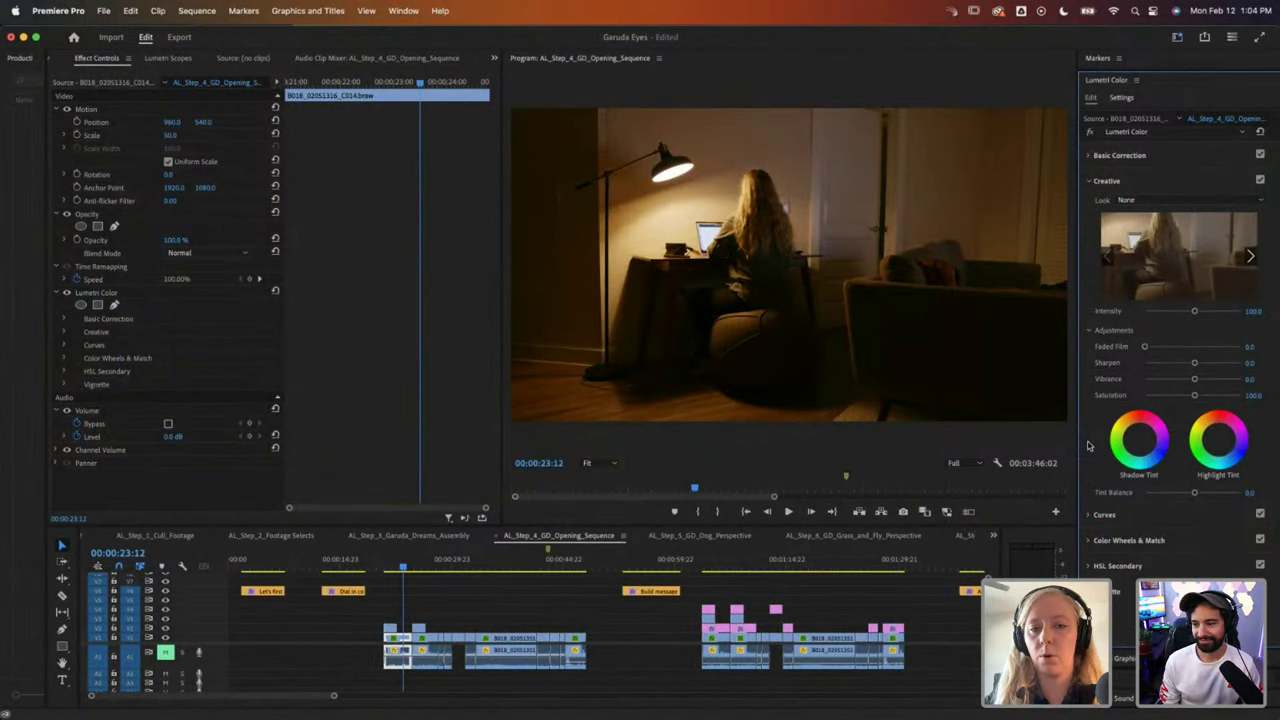
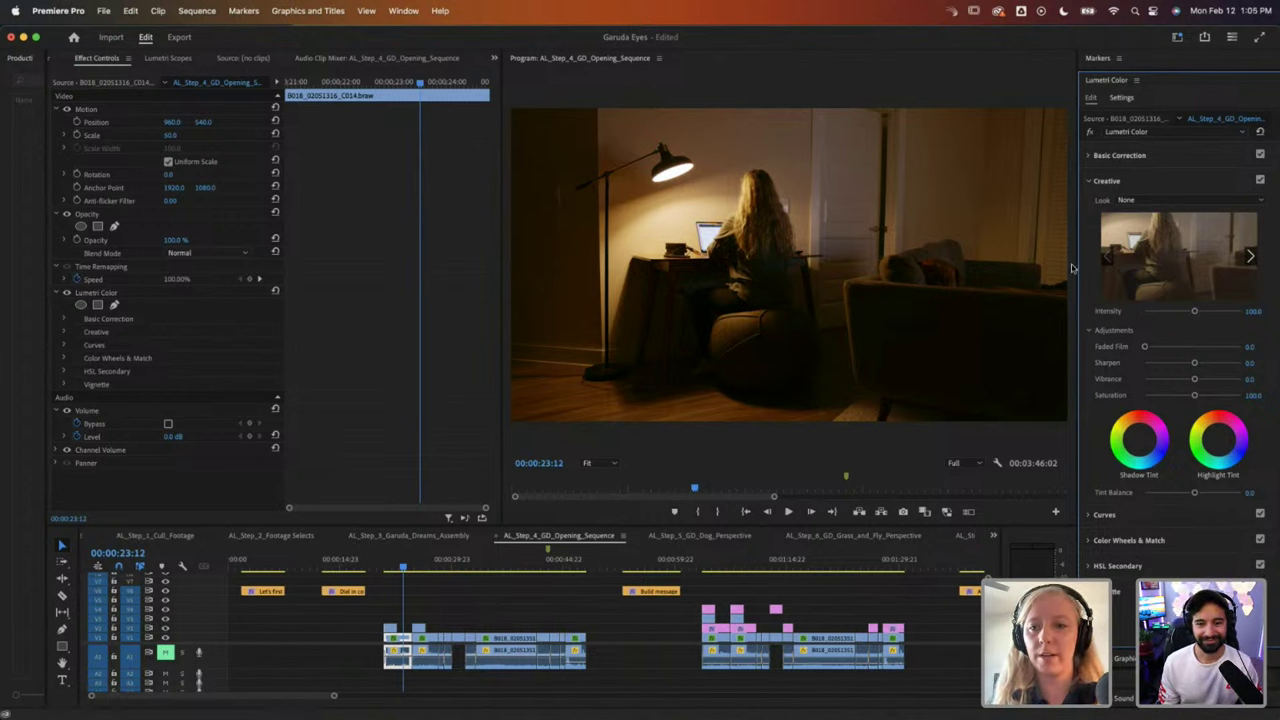
Step: Browse the Lumetri Creative Look list, cancel the Browse file dialog, and reopen the list with the look still None
left_click(1139, 203)
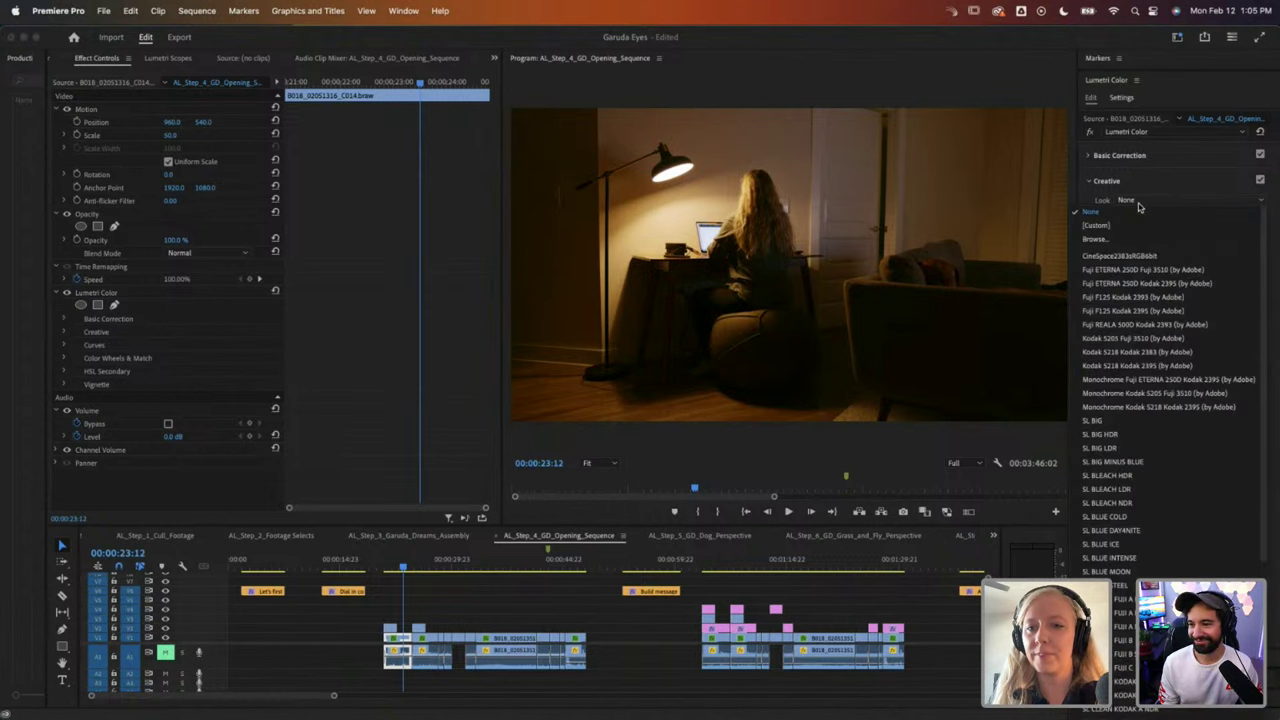
left_click(1139, 203)
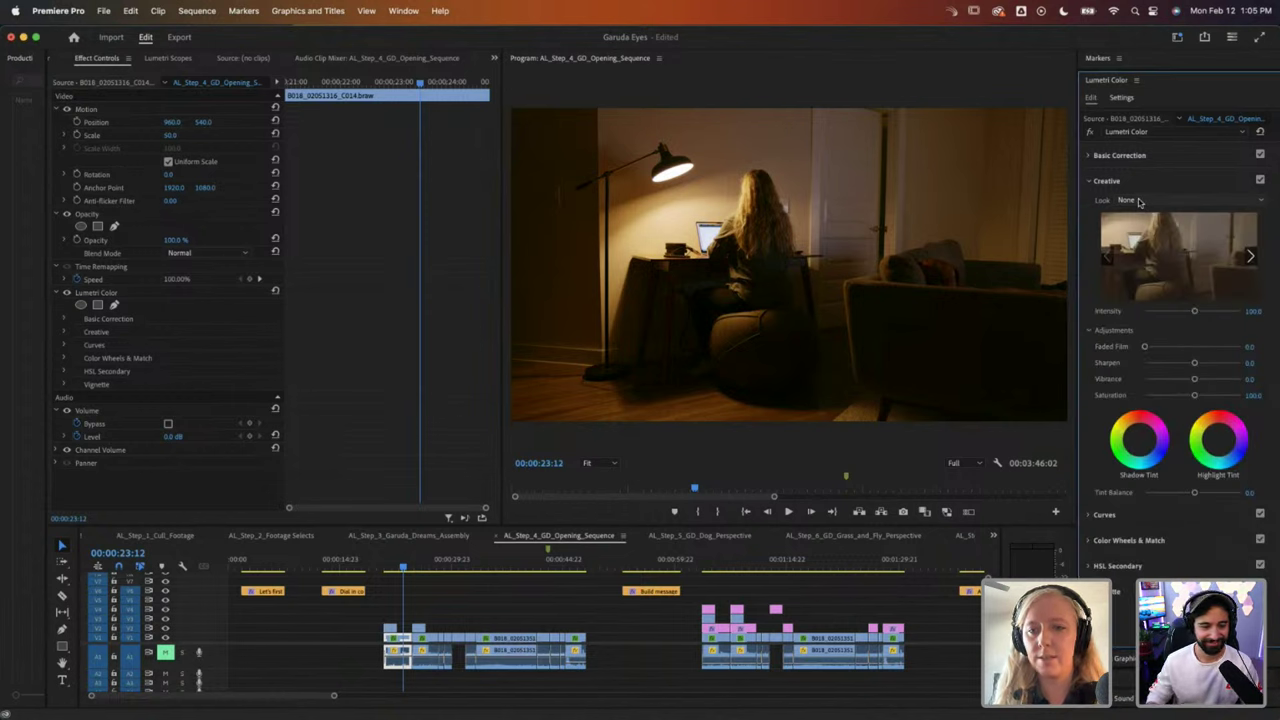
left_click(1139, 203)
left_click(1139, 203)
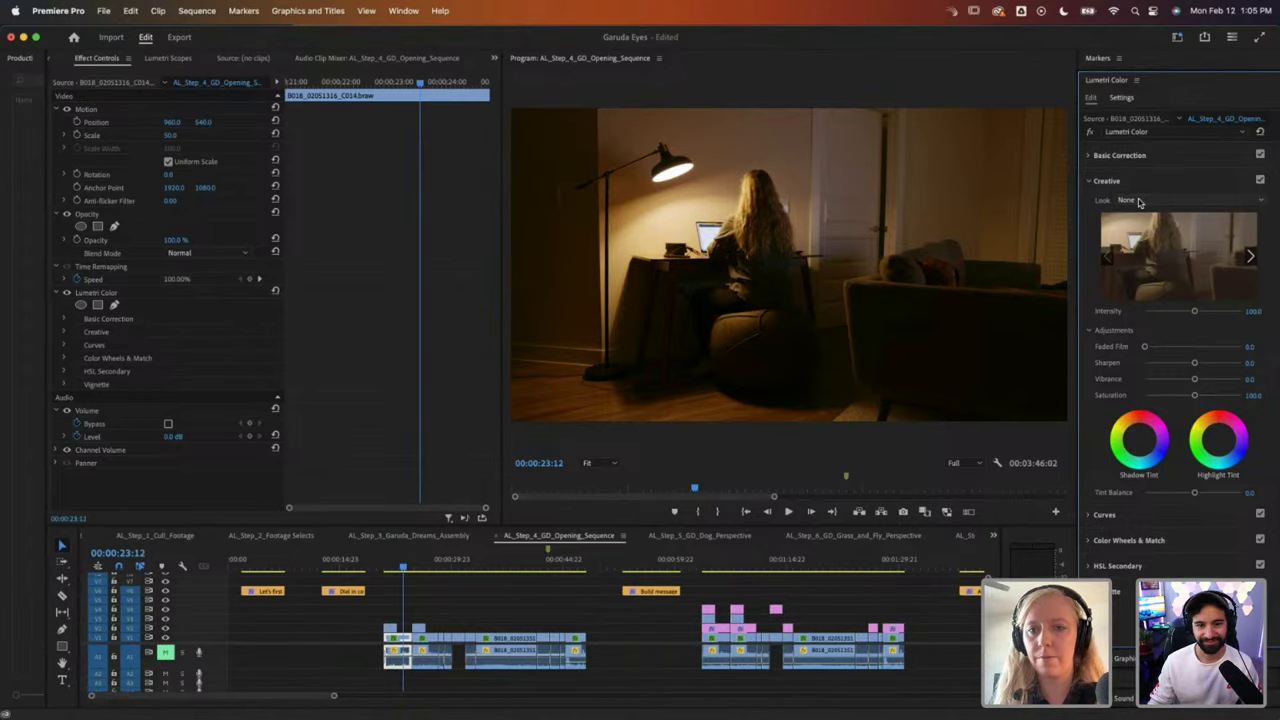
scroll(1056, 123, "down", 1)
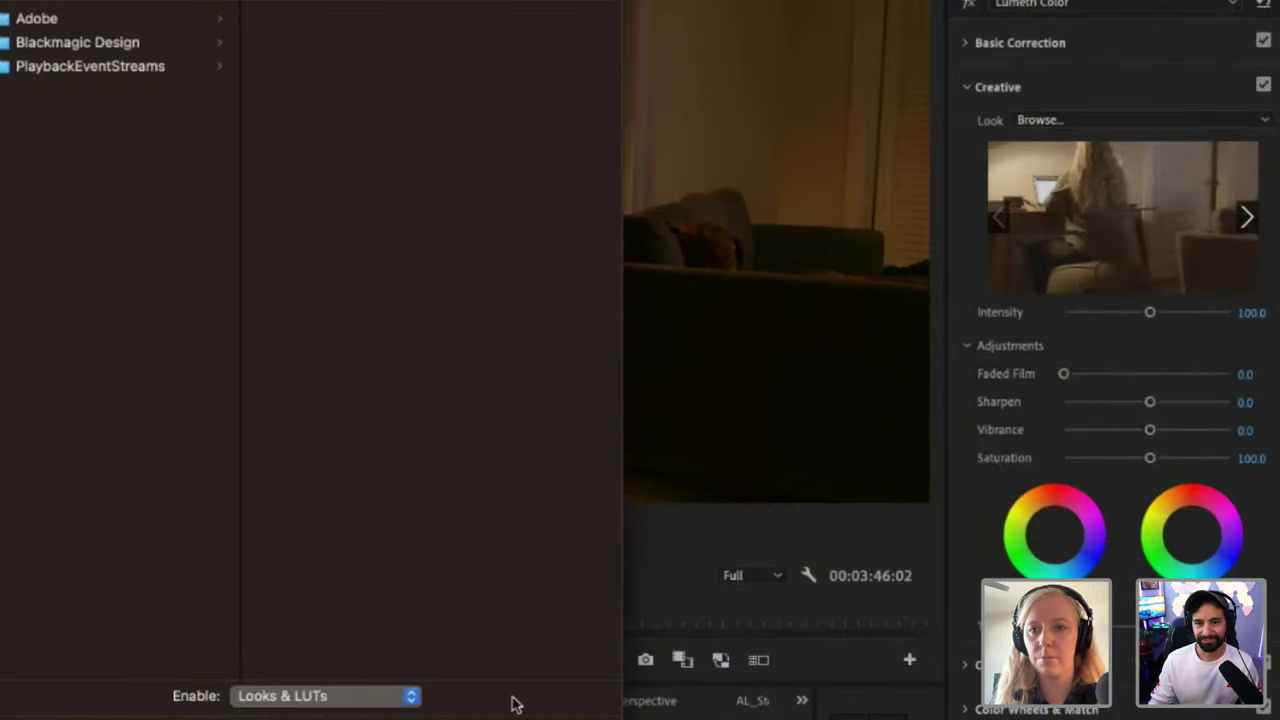
key("Escape")
left_click(1057, 123)
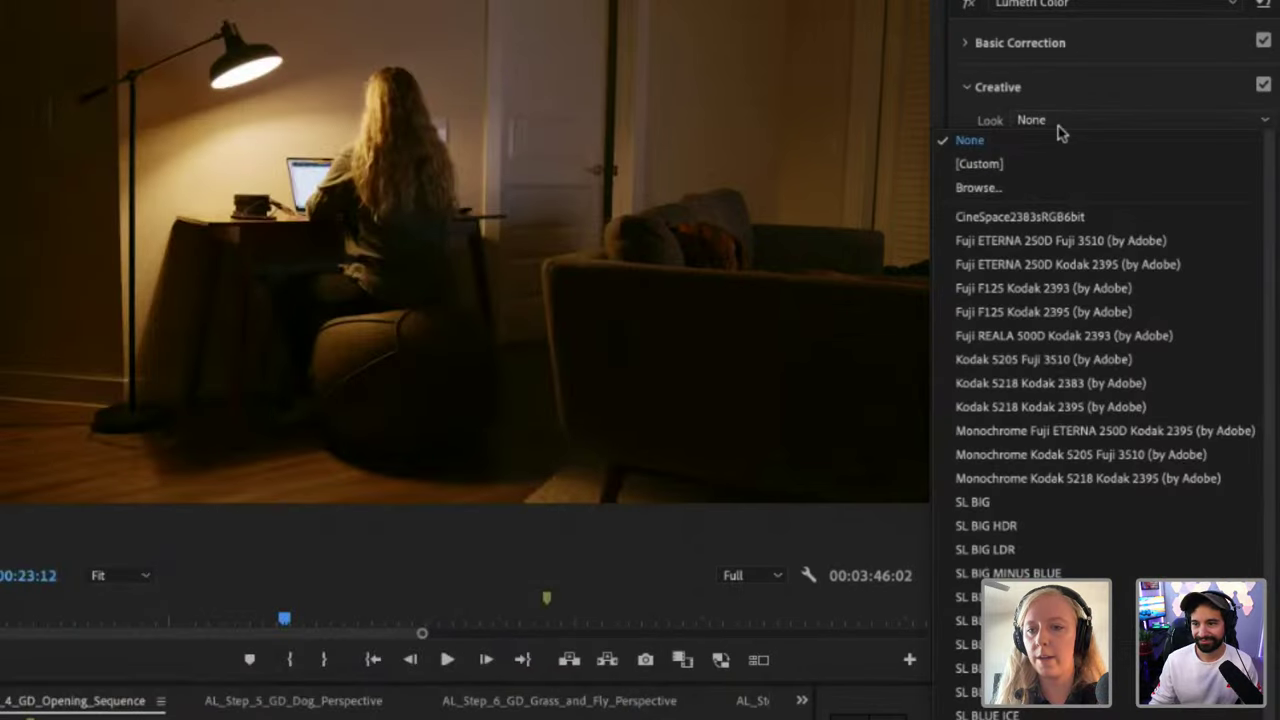
Step: Try the Fuji ETERNA 250D Kodak 2395 look, then move through the presets to SL BIG HDR
left_click(1043, 265)
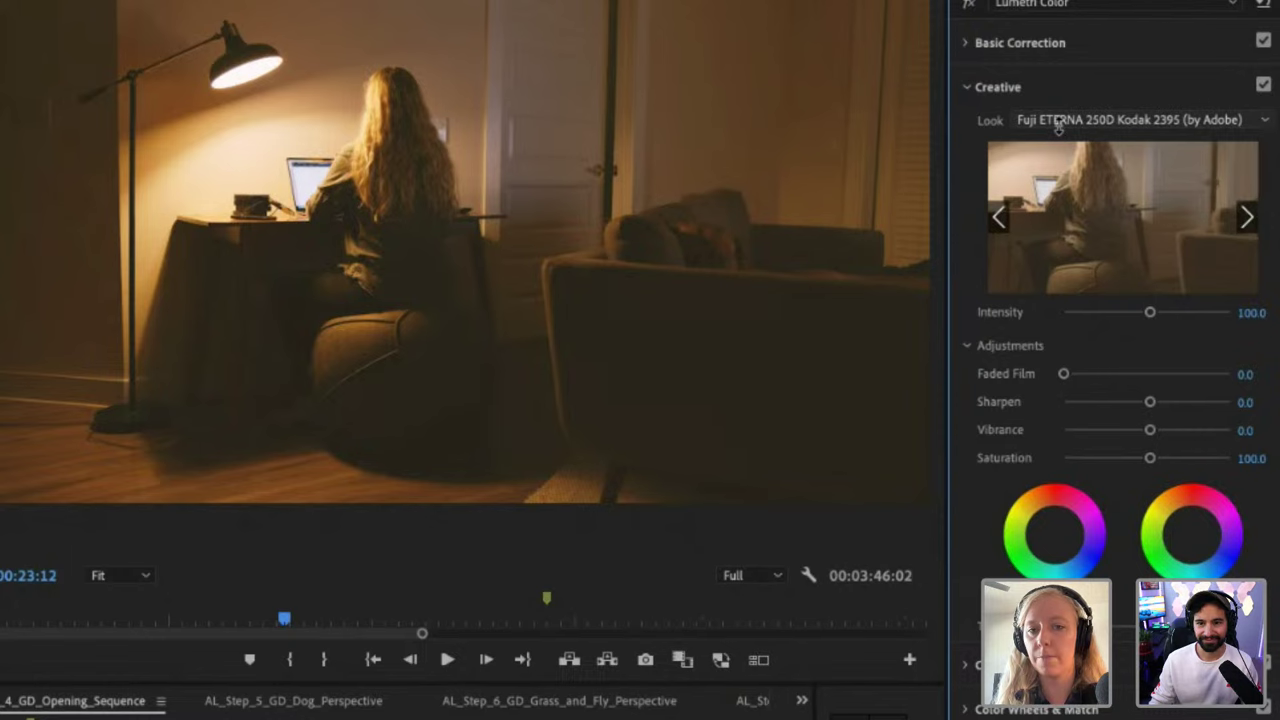
scroll(1062, 132, "down", 3)
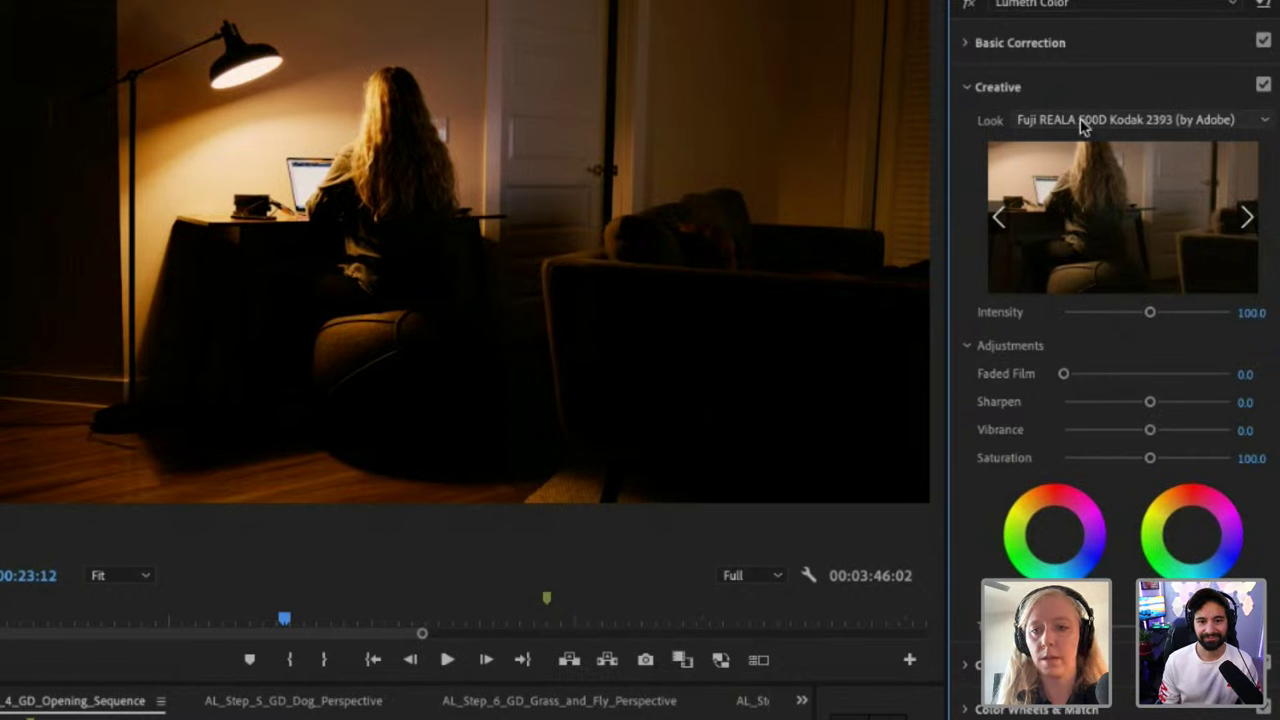
scroll(1080, 120, "down", 1)
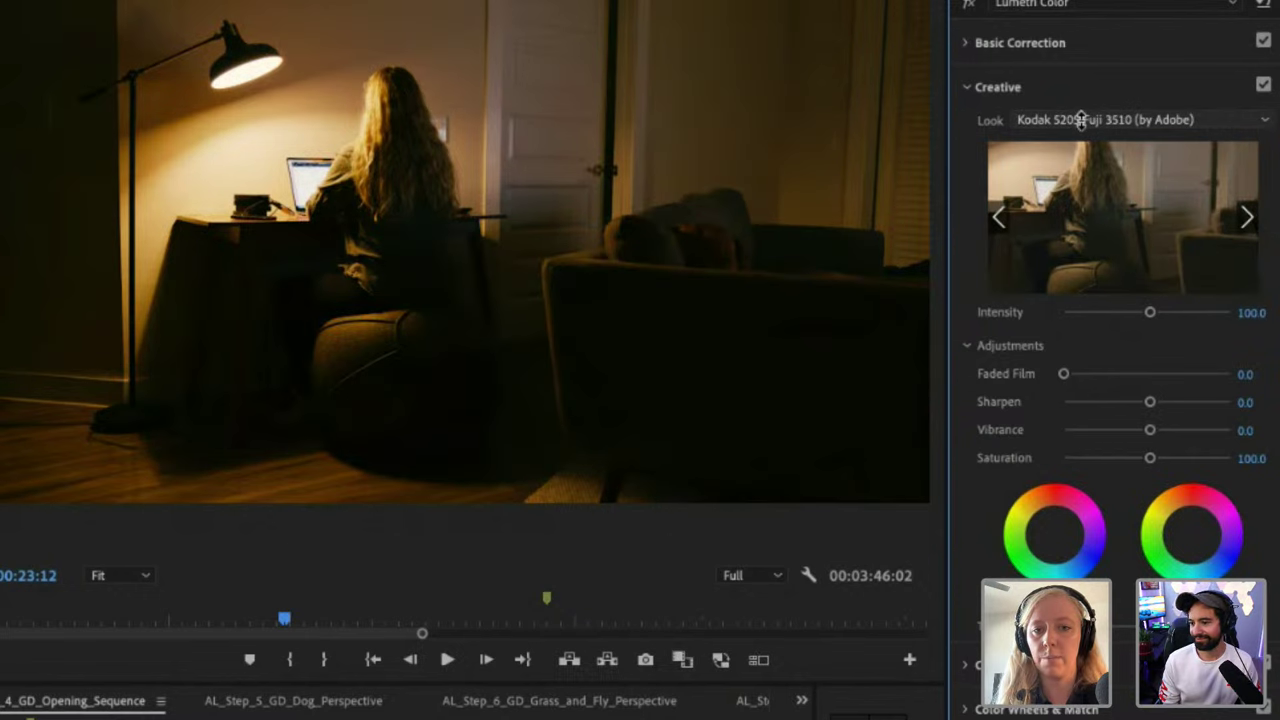
scroll(1080, 120, "down", 1)
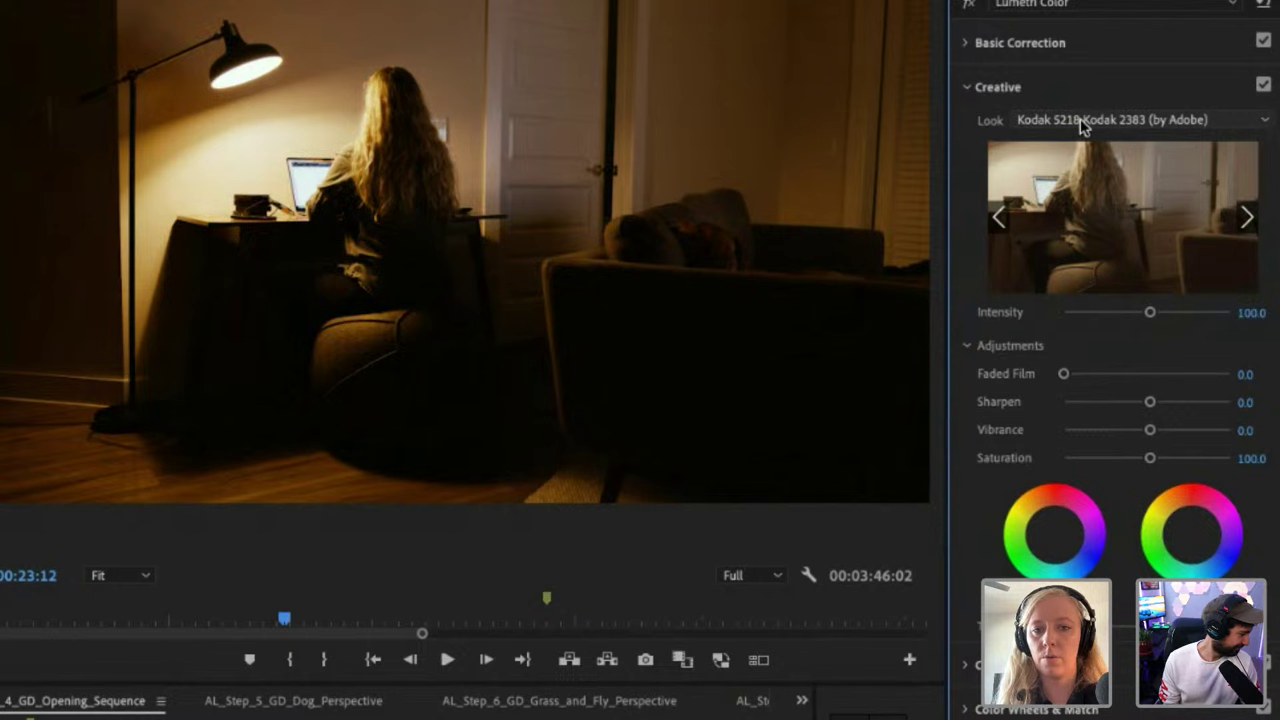
scroll(1080, 120, "down", 1)
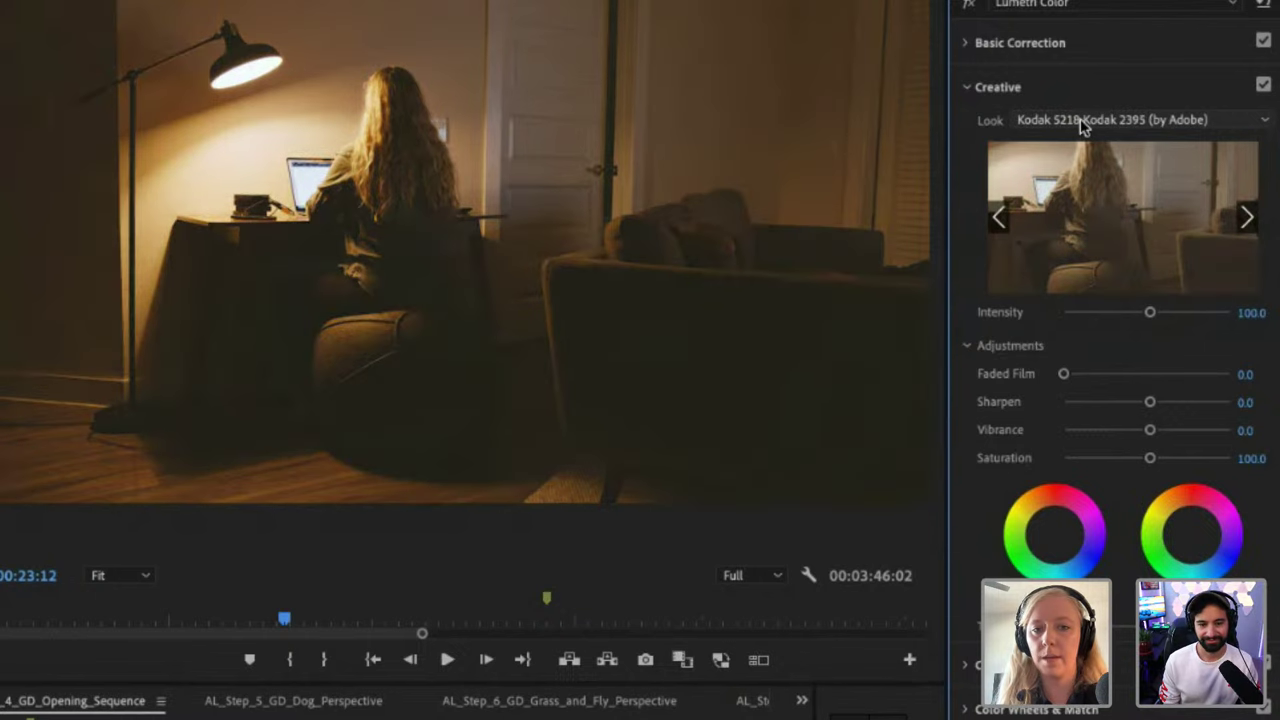
scroll(1080, 120, "down", 1)
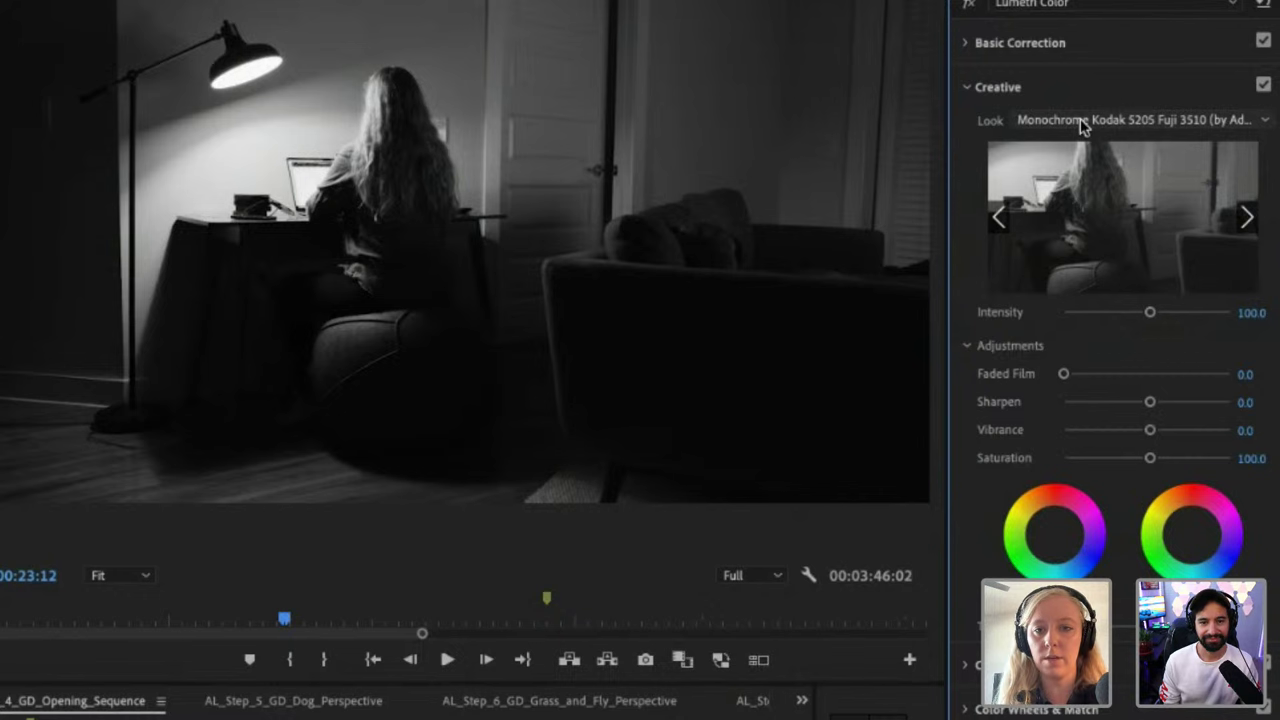
scroll(1080, 120, "down", 1)
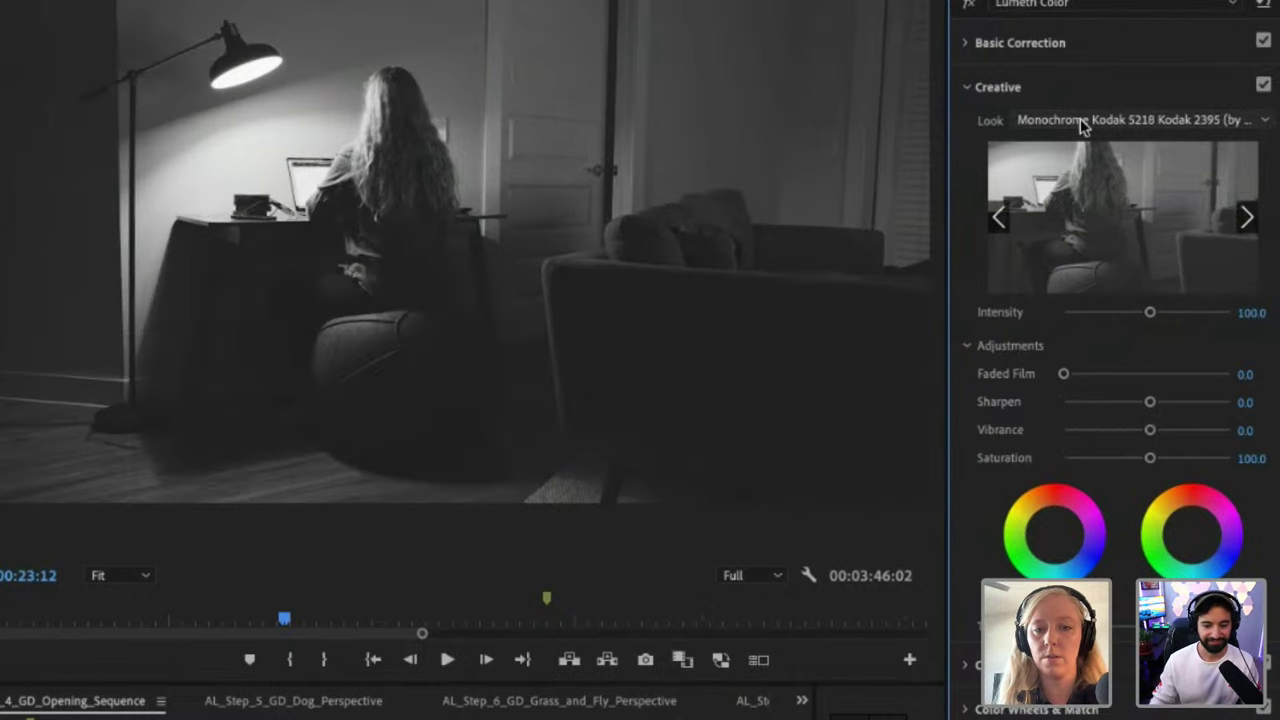
scroll(1080, 120, "down", 1)
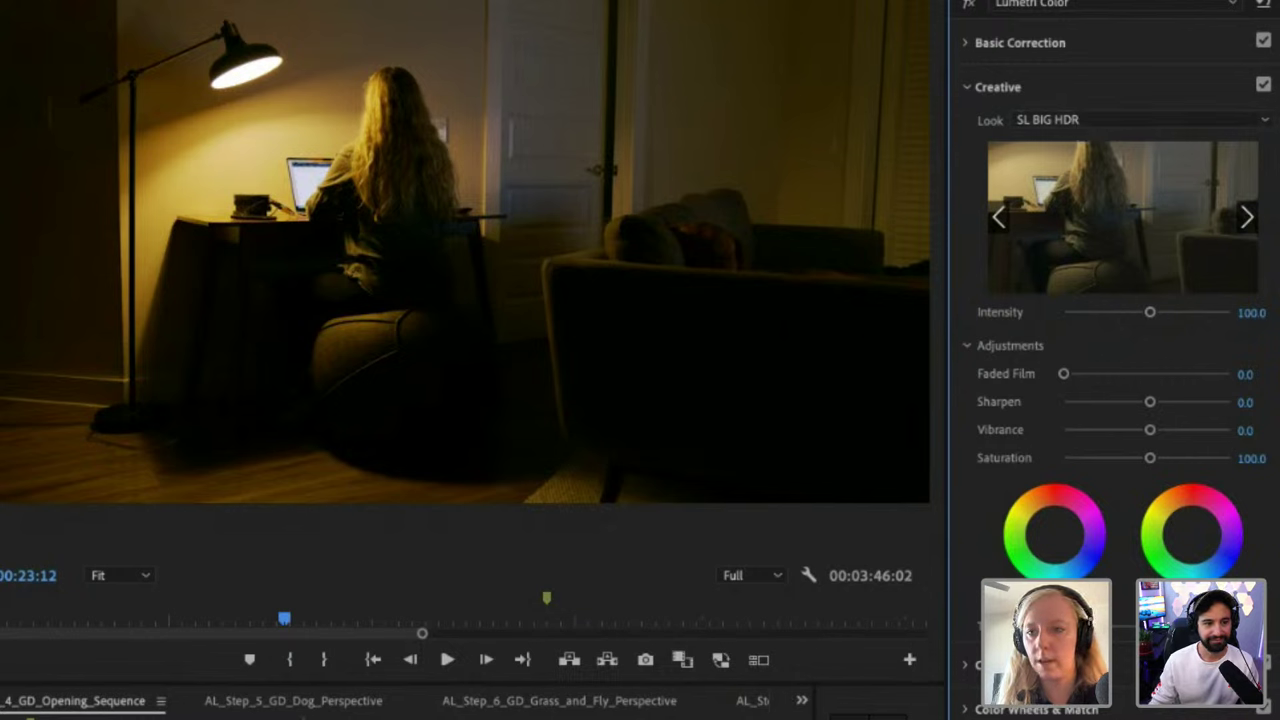
Step: Try the SL CLEAN FUJI B SOFT and SL GOLD TOBACCO creative looks on the desk-lamp shot
left_click(1052, 120)
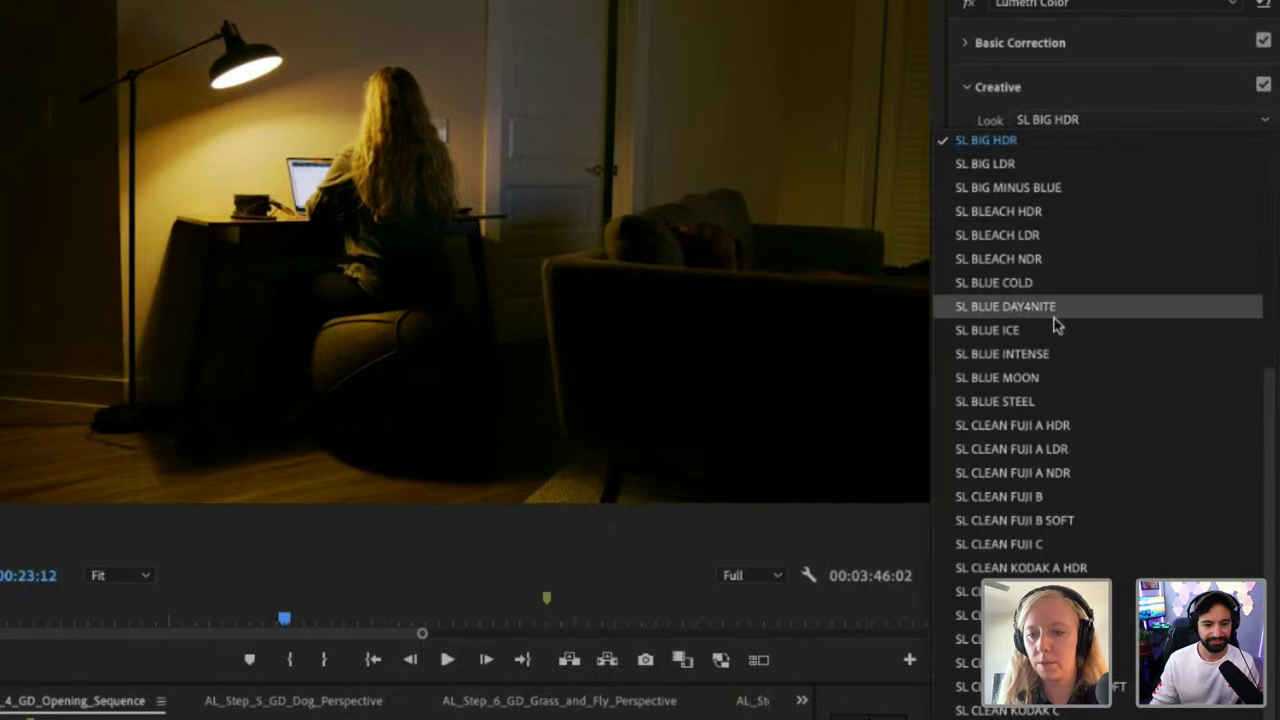
left_click(1013, 519)
left_click(1052, 120)
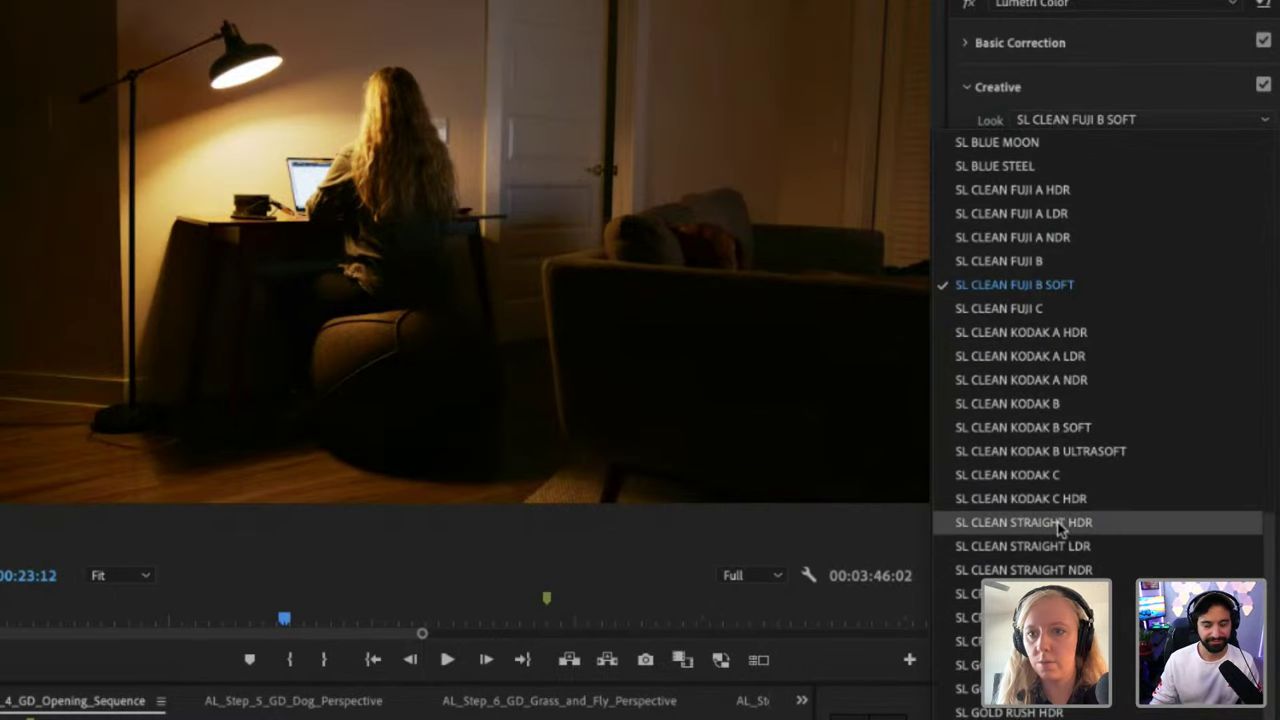
left_click(1068, 123)
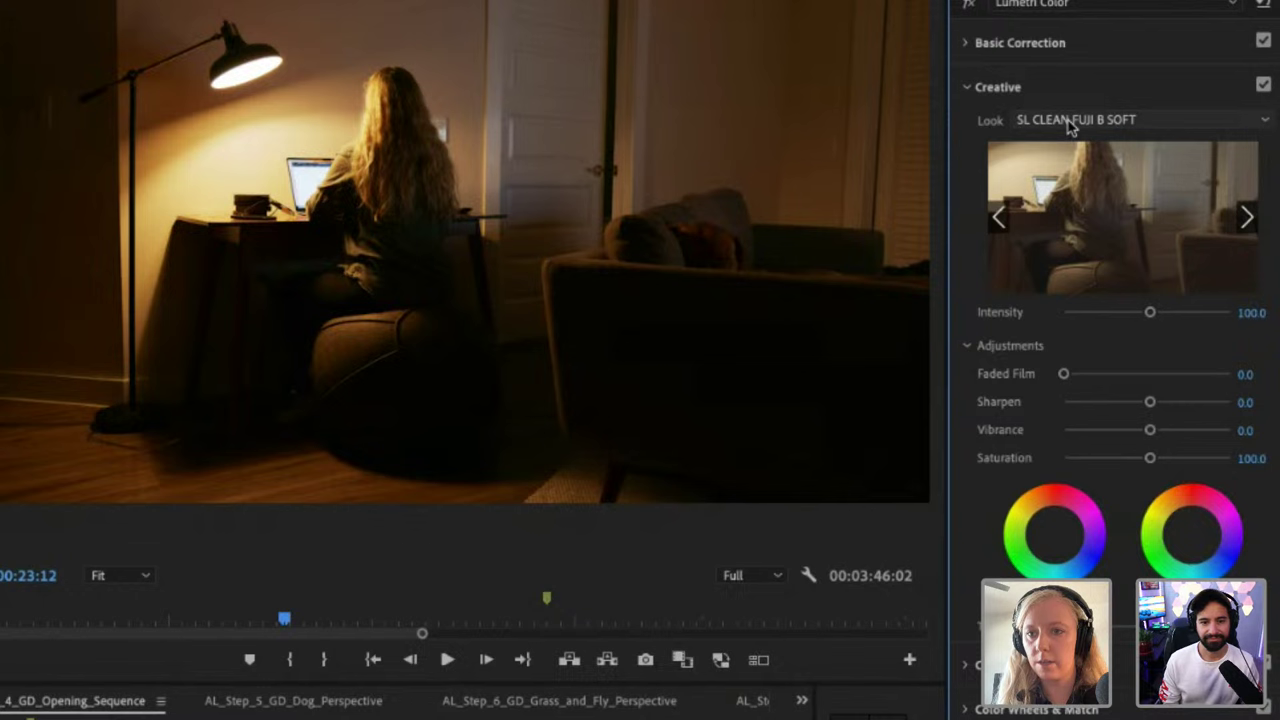
scroll(1062, 125, "down", 3)
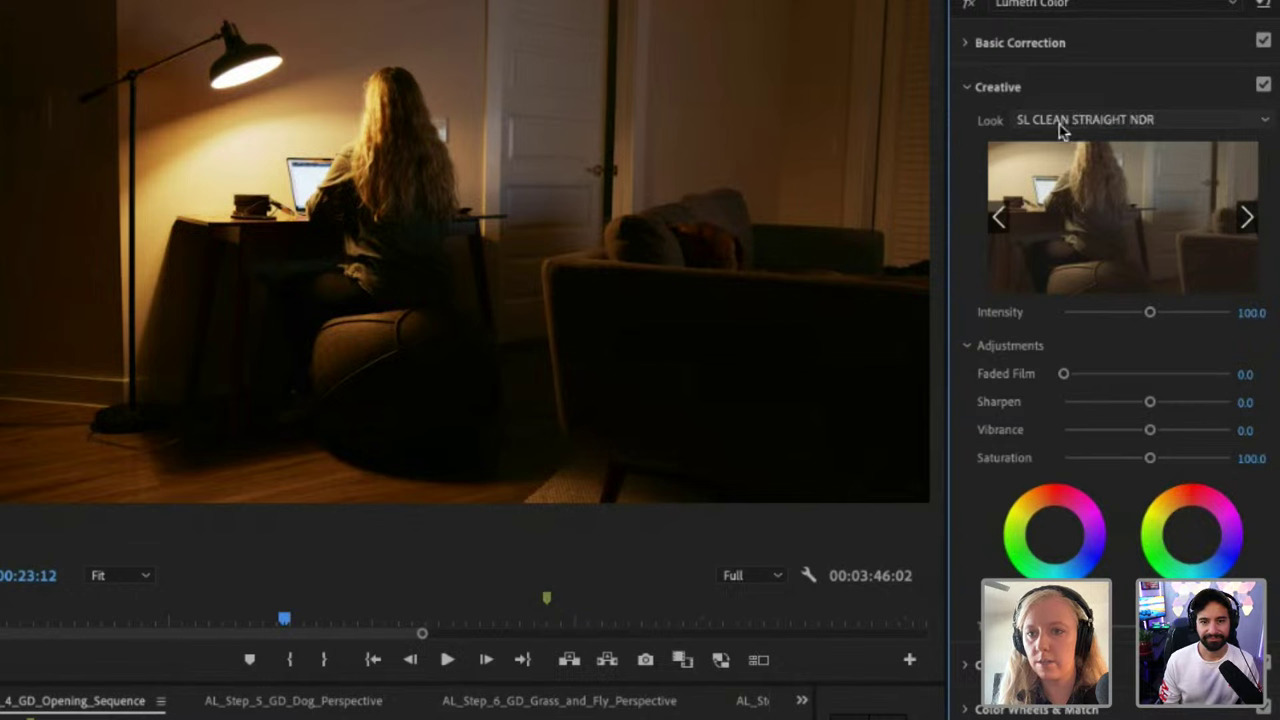
left_click(1061, 120)
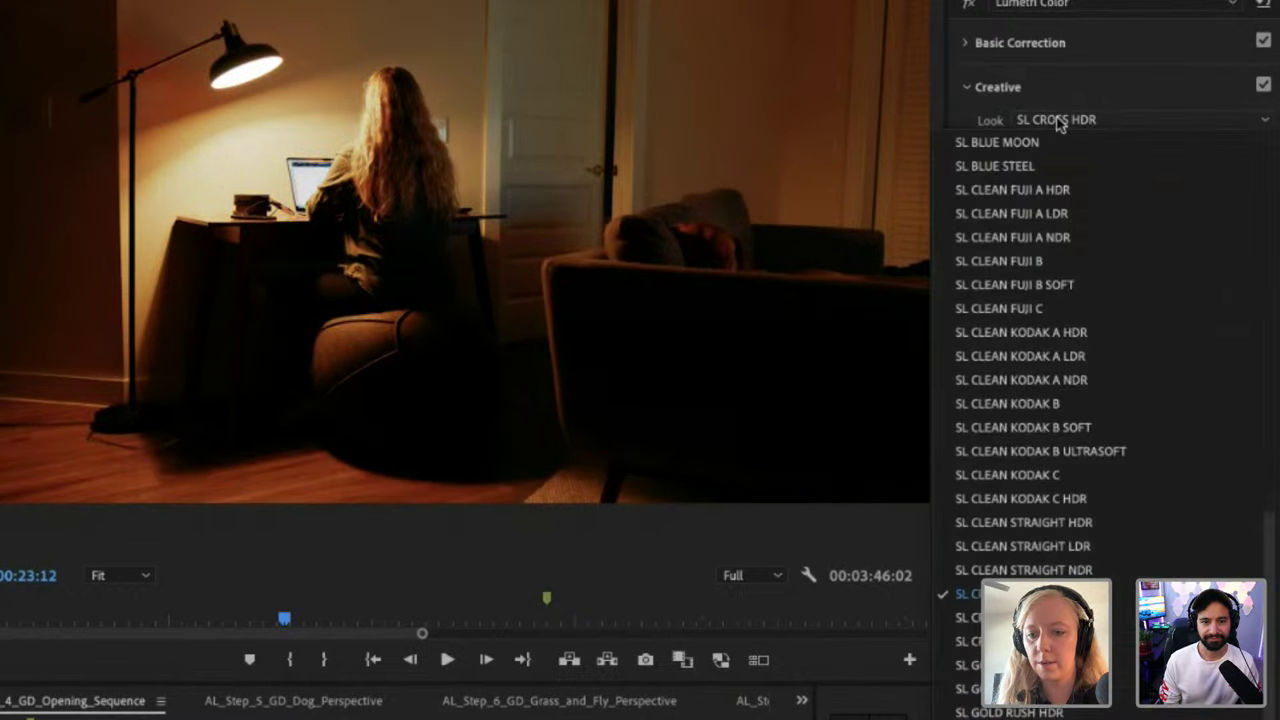
left_click(1000, 641)
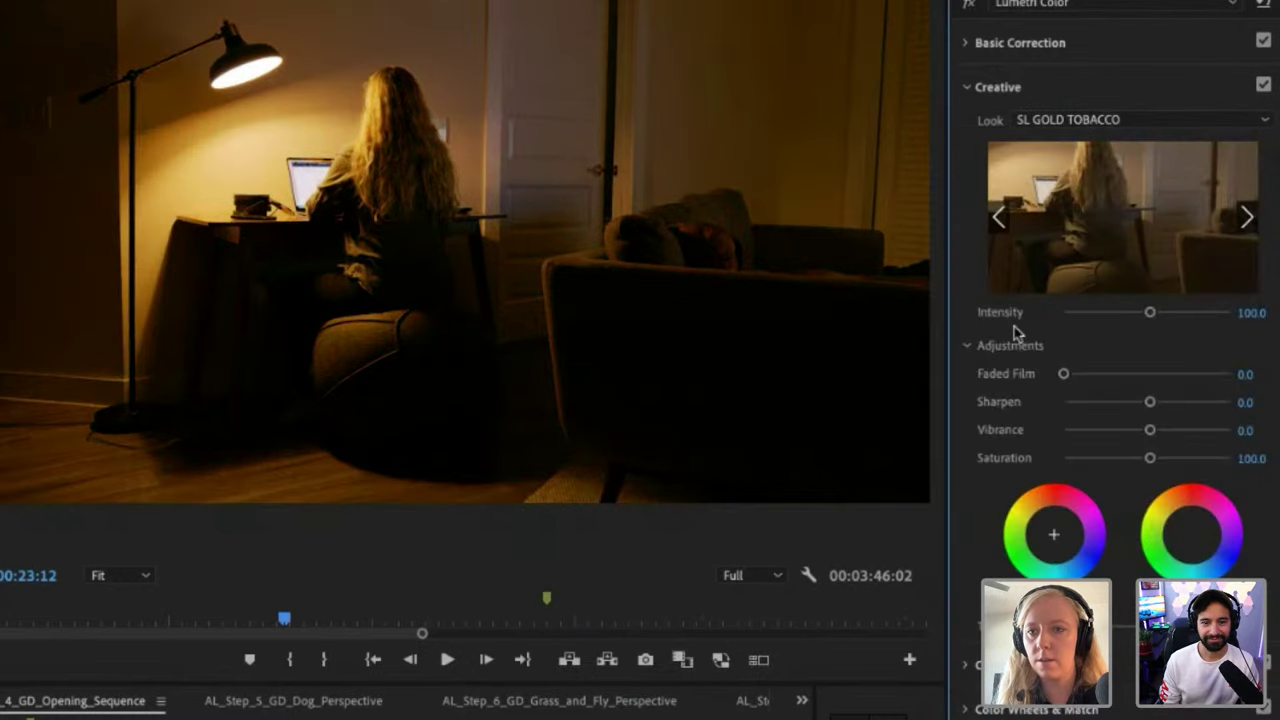
Step: Try SL MATRIX GREEN, then settle on the SL MATRIX MARS look at intensity 100
left_click(1052, 122)
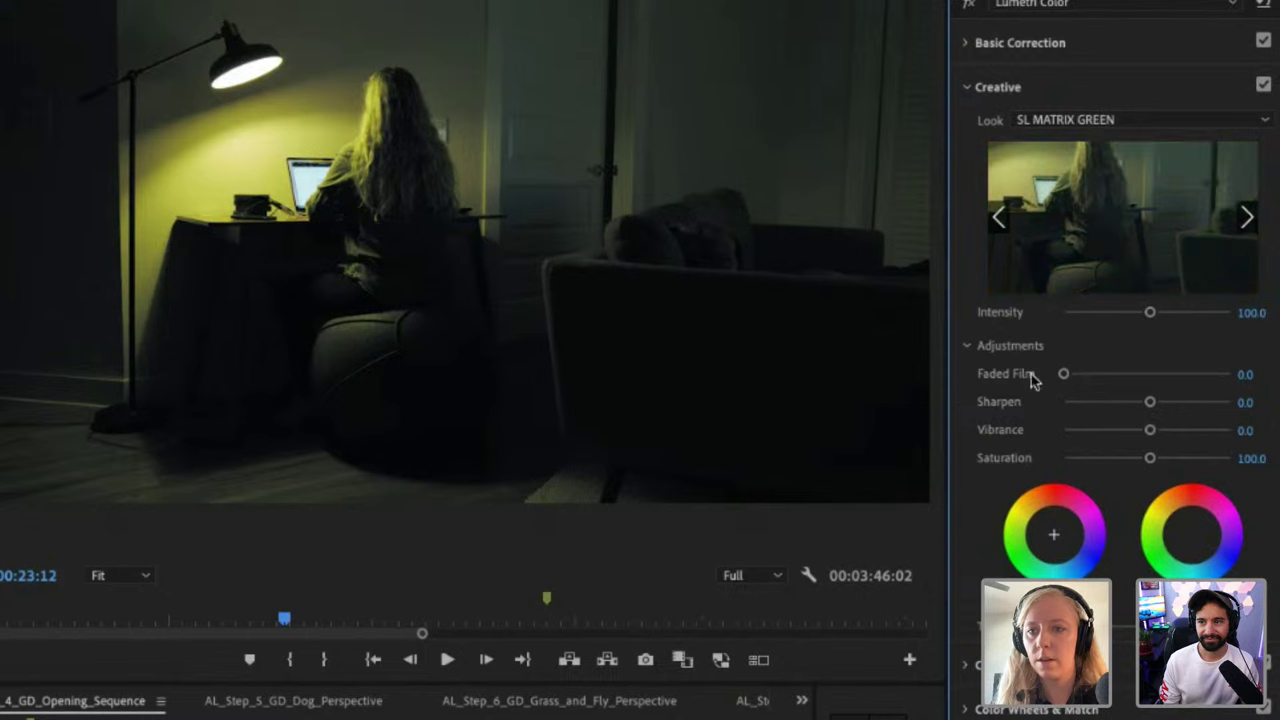
left_click(1063, 120)
left_click(1063, 120)
scroll(1062, 121, "up", 1)
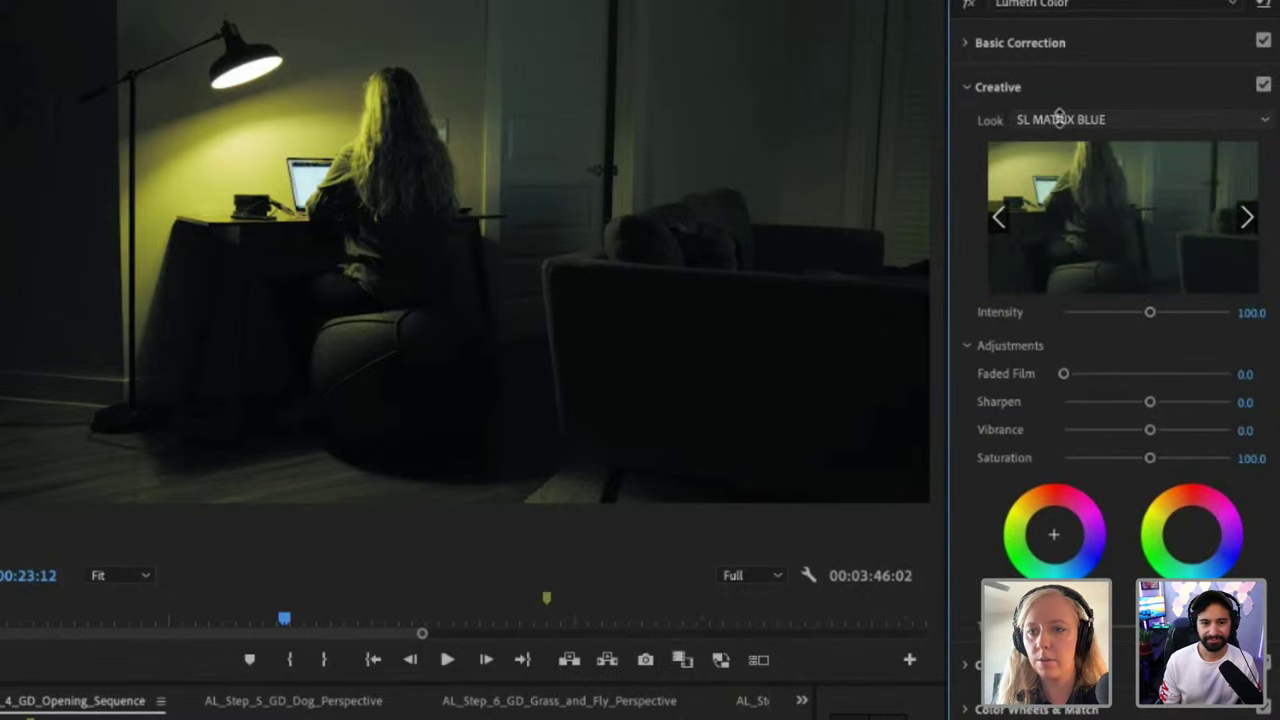
scroll(1061, 120, "up", 1)
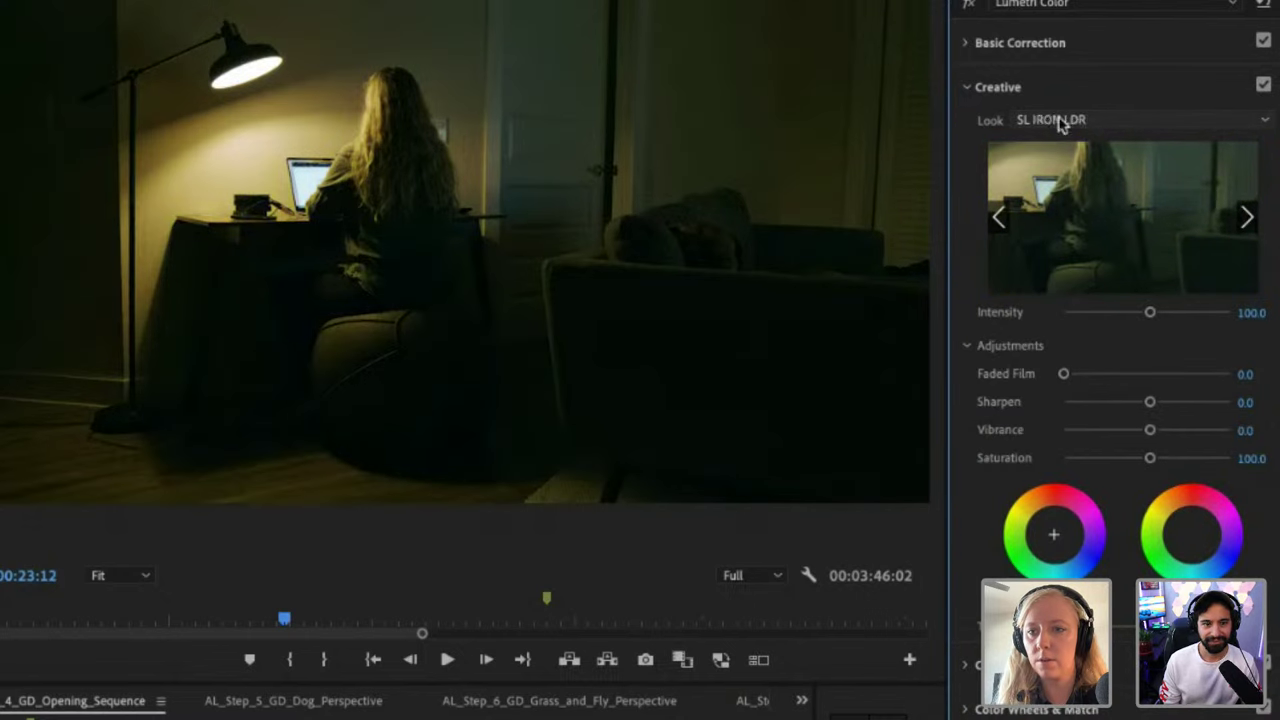
scroll(1061, 121, "down", 1)
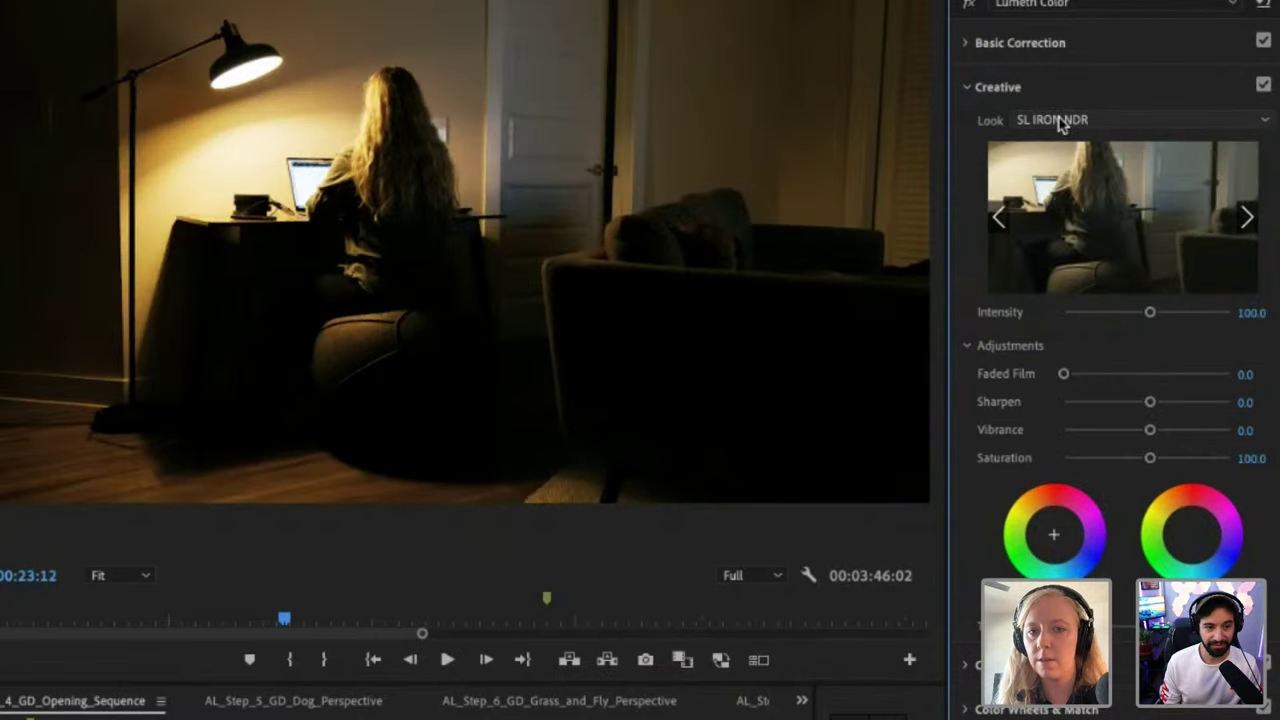
scroll(1062, 121, "down", 1)
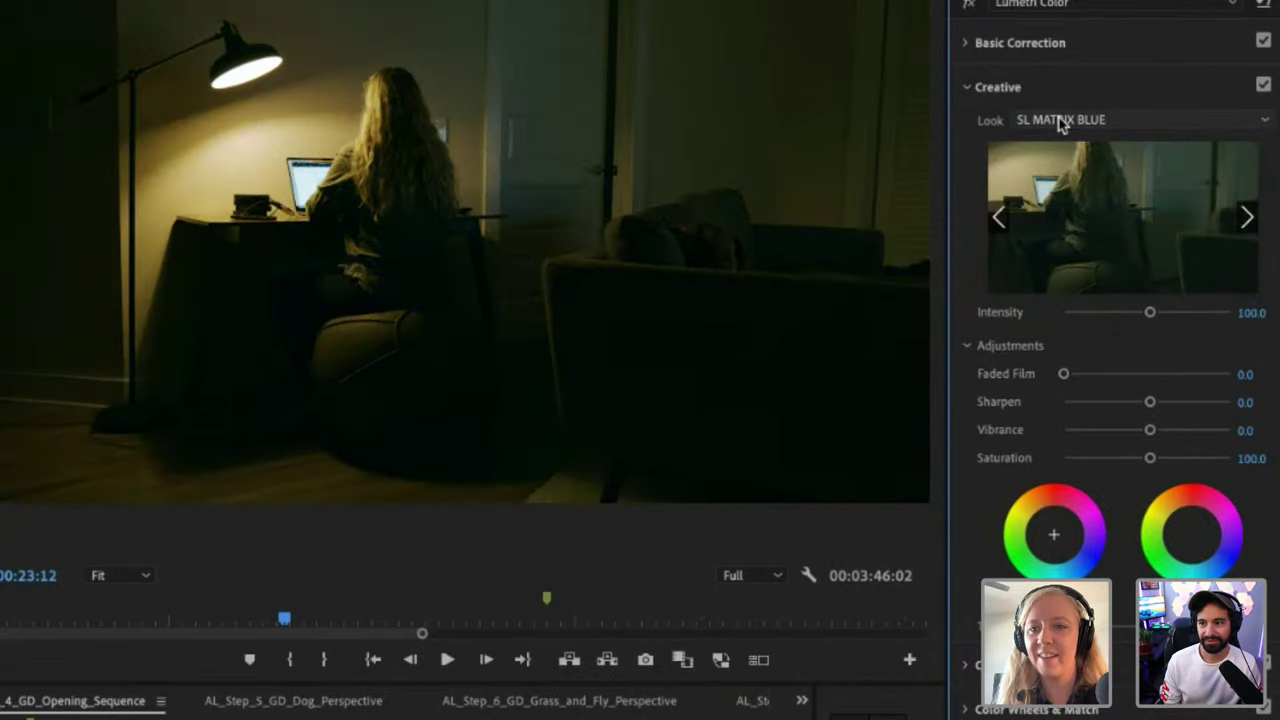
scroll(1062, 121, "down", 1)
scroll(1061, 120, "down", 1)
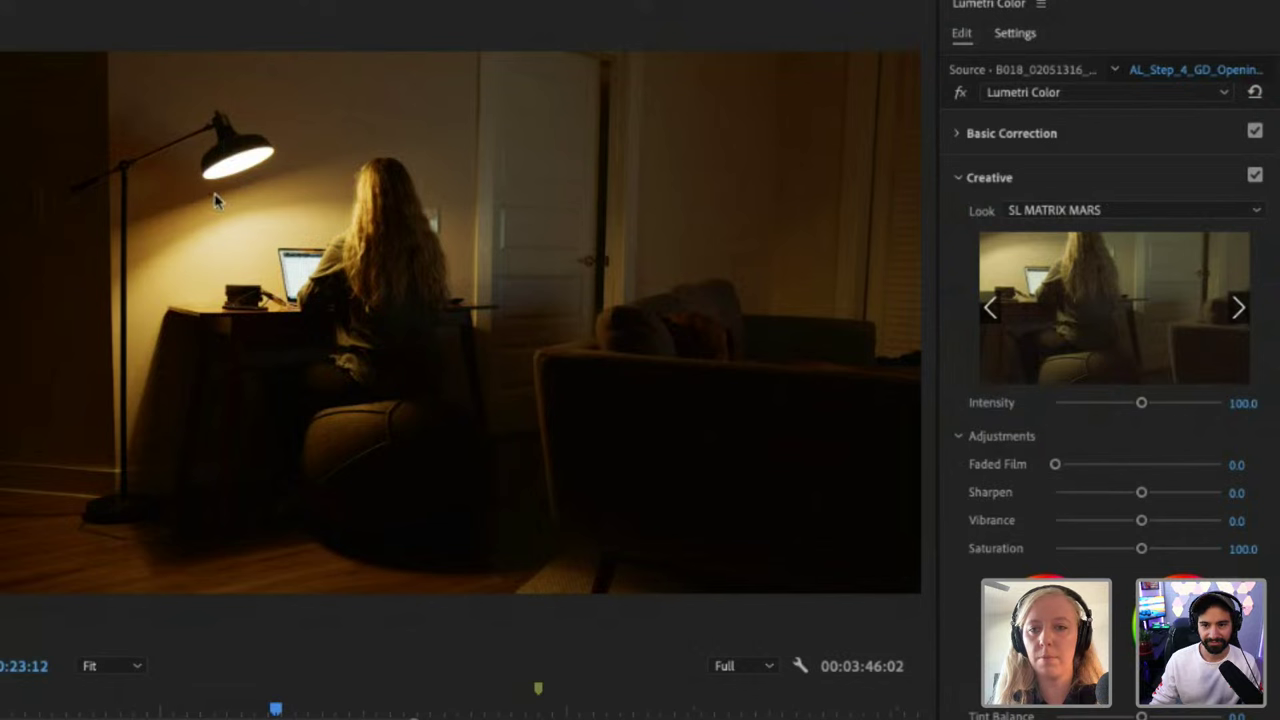
left_click(1254, 176)
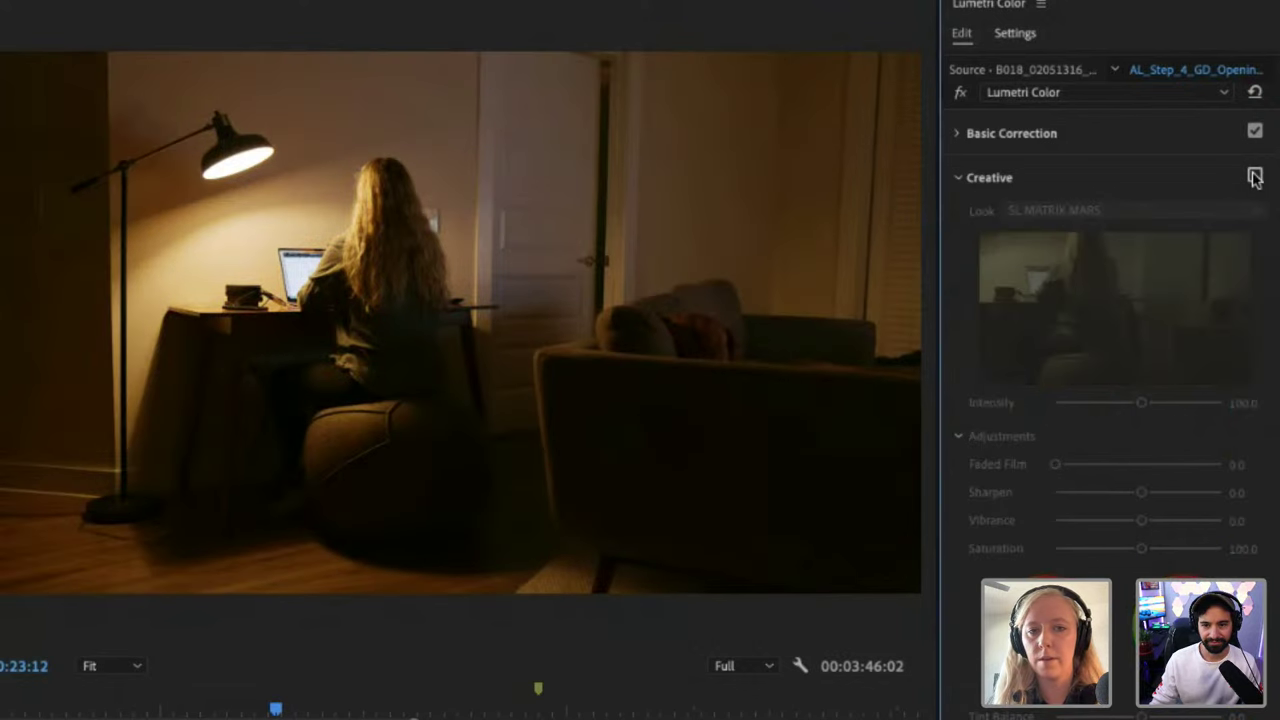
left_click(1254, 176)
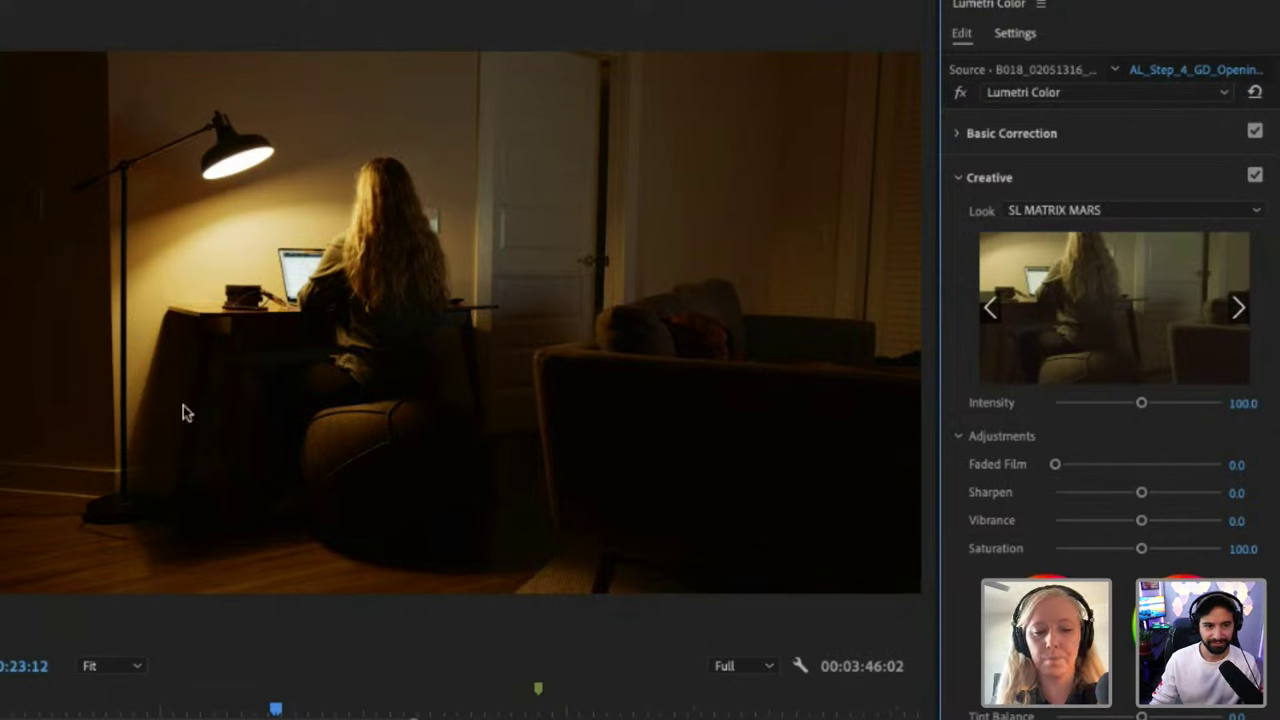
key("ctrl+shift+a")
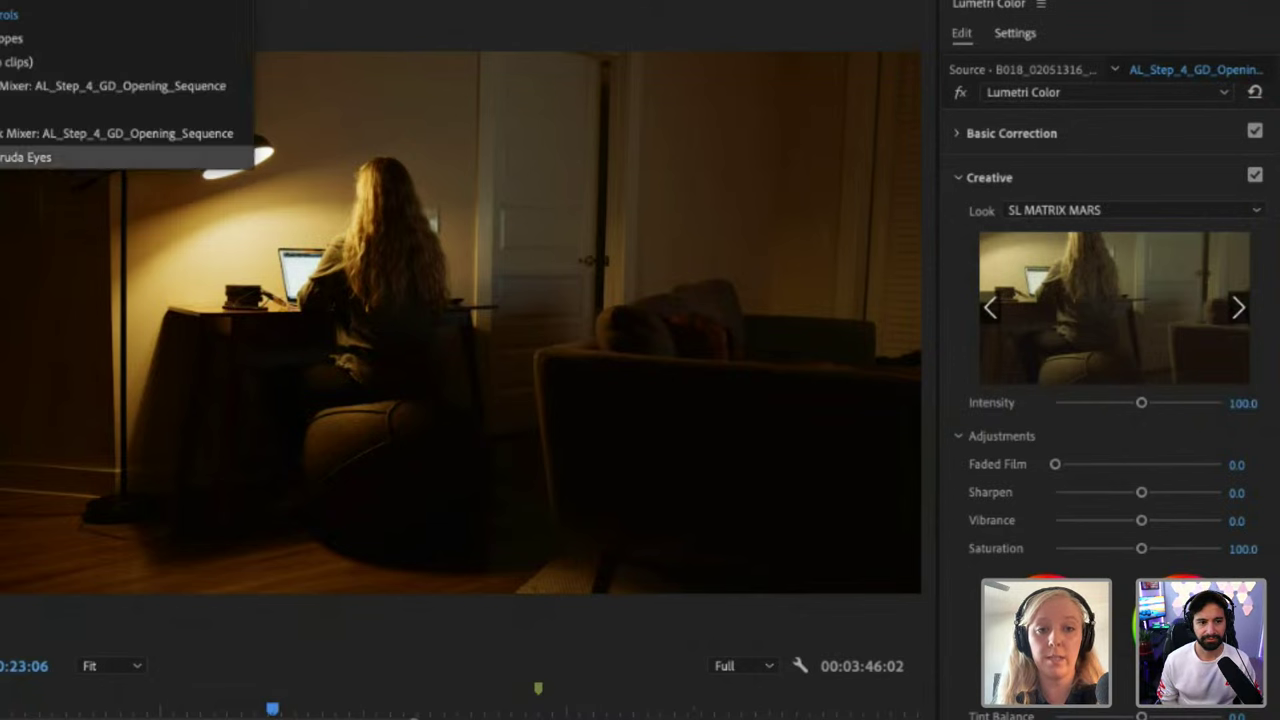
Step: Expand the VFX bin to list its Adjustment Layer and four Color Matte items
key("Escape")
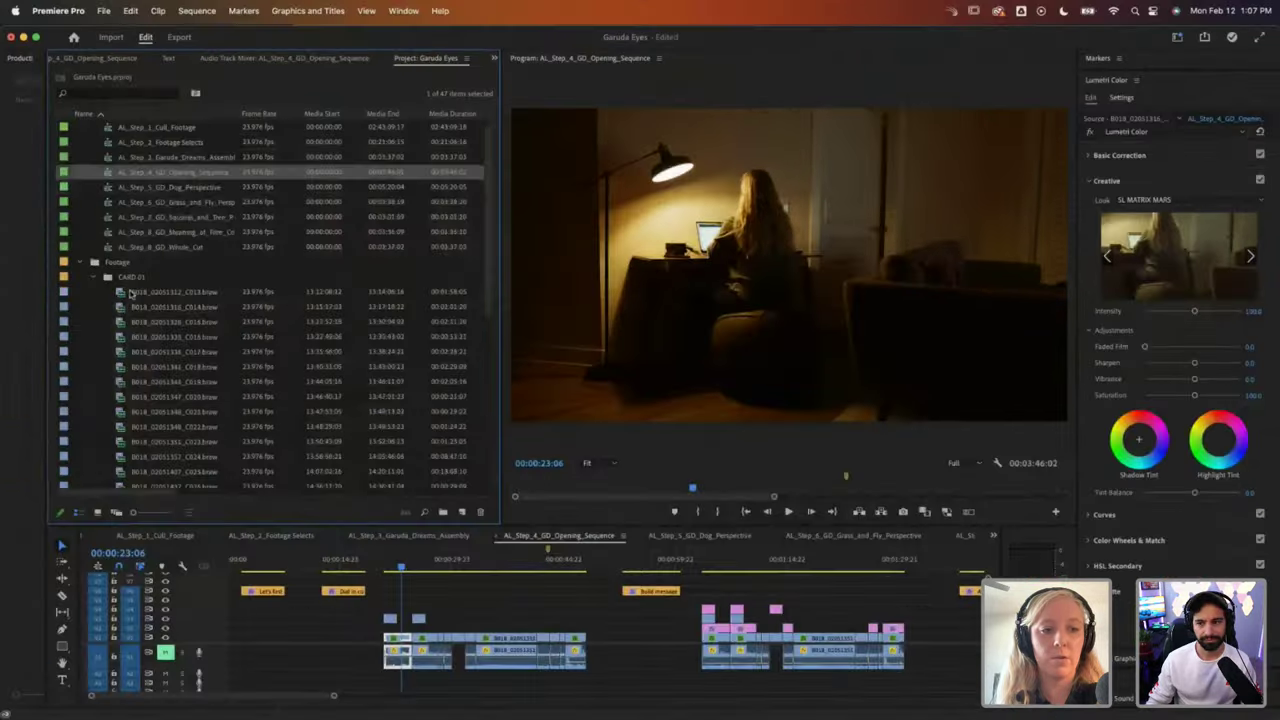
scroll(130, 295, "down", 5)
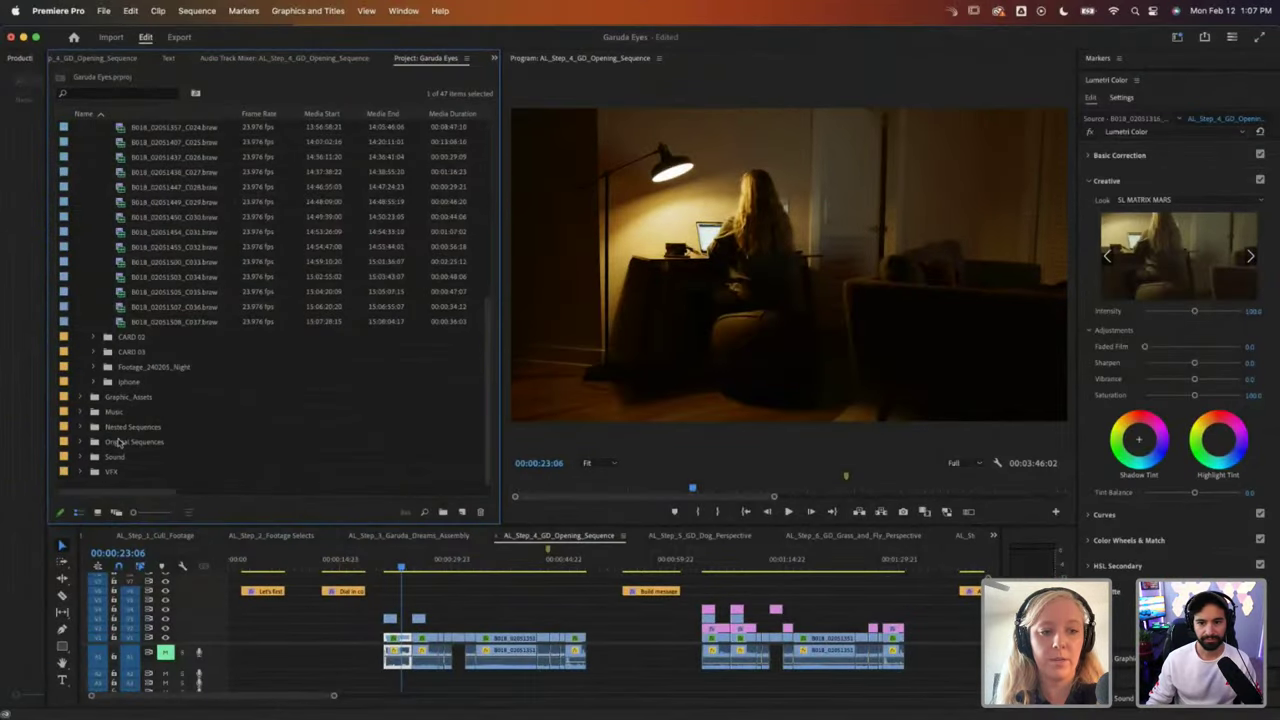
left_click(116, 472)
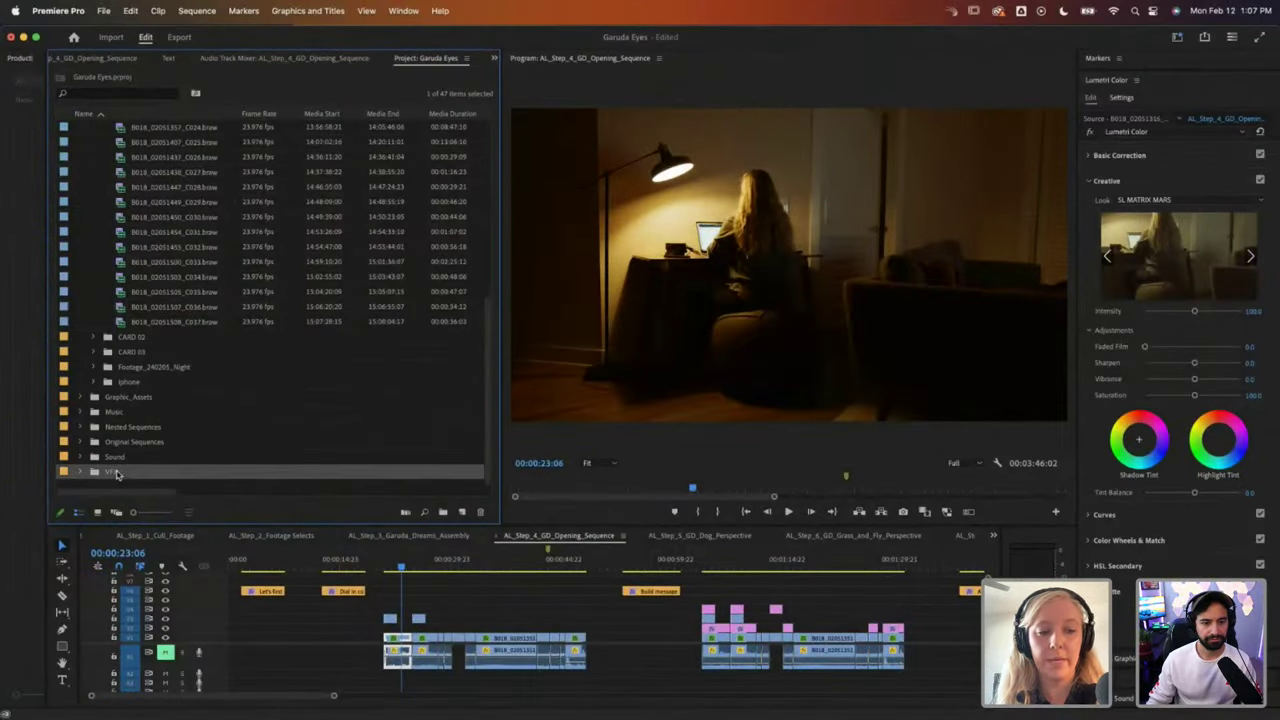
left_click(82, 472)
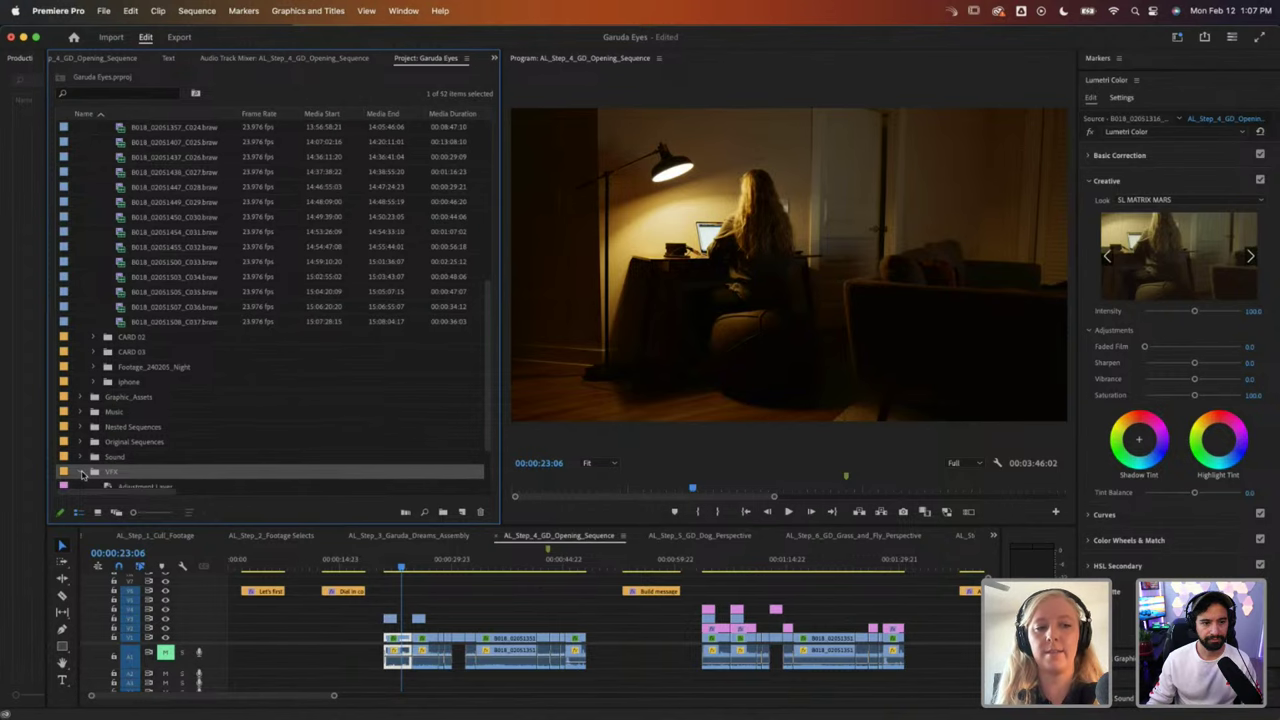
scroll(100, 468, "down", 3)
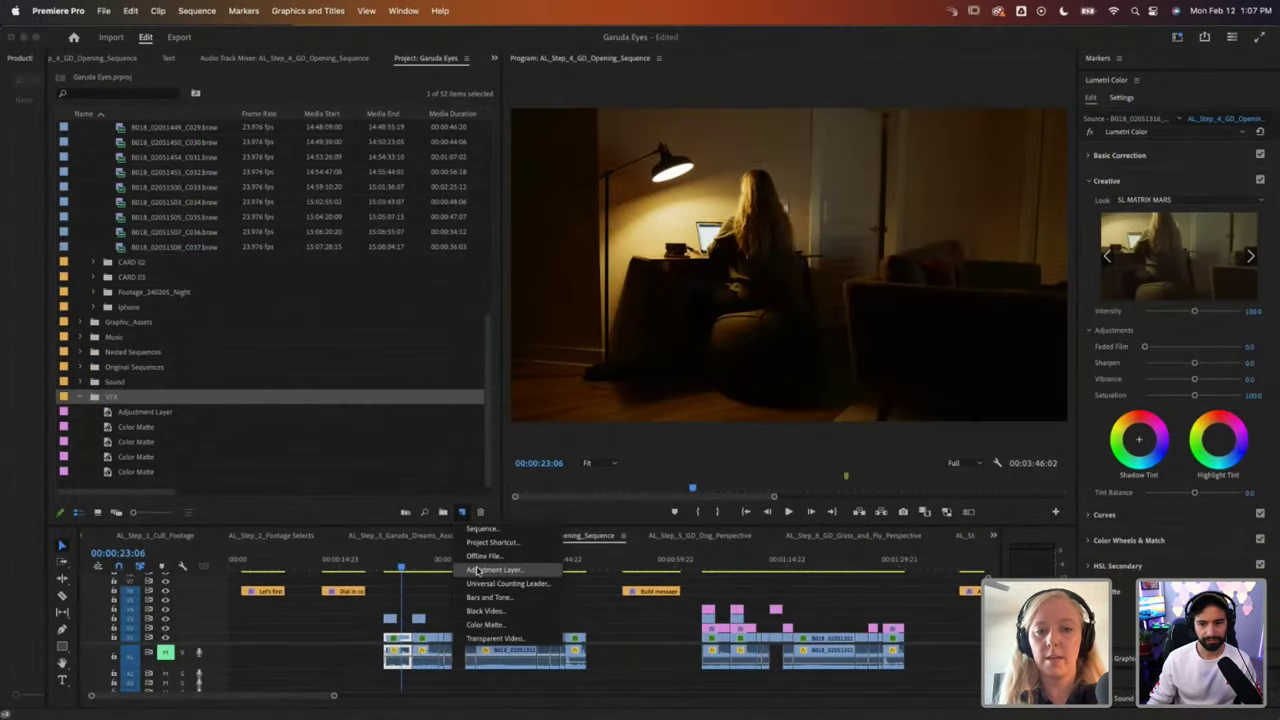
Step: Create a new 1920×1080 Adjustment Layer in the project
left_click(477, 571)
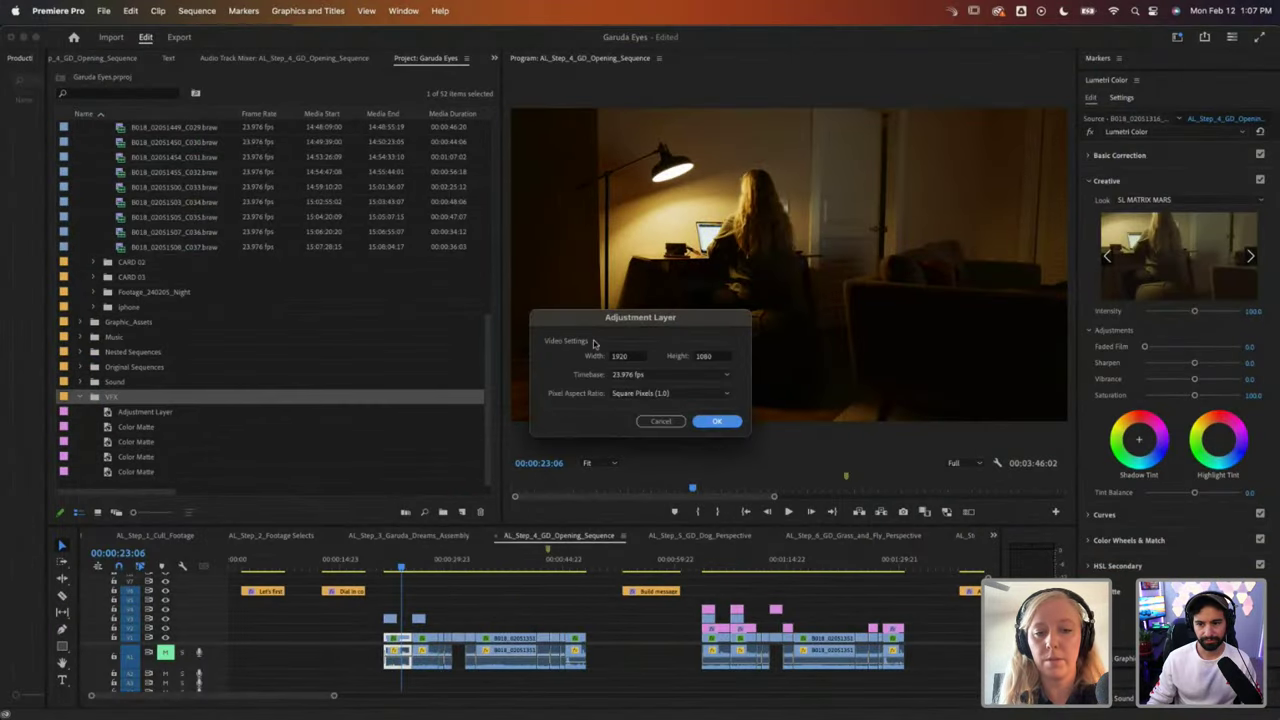
left_click(718, 423)
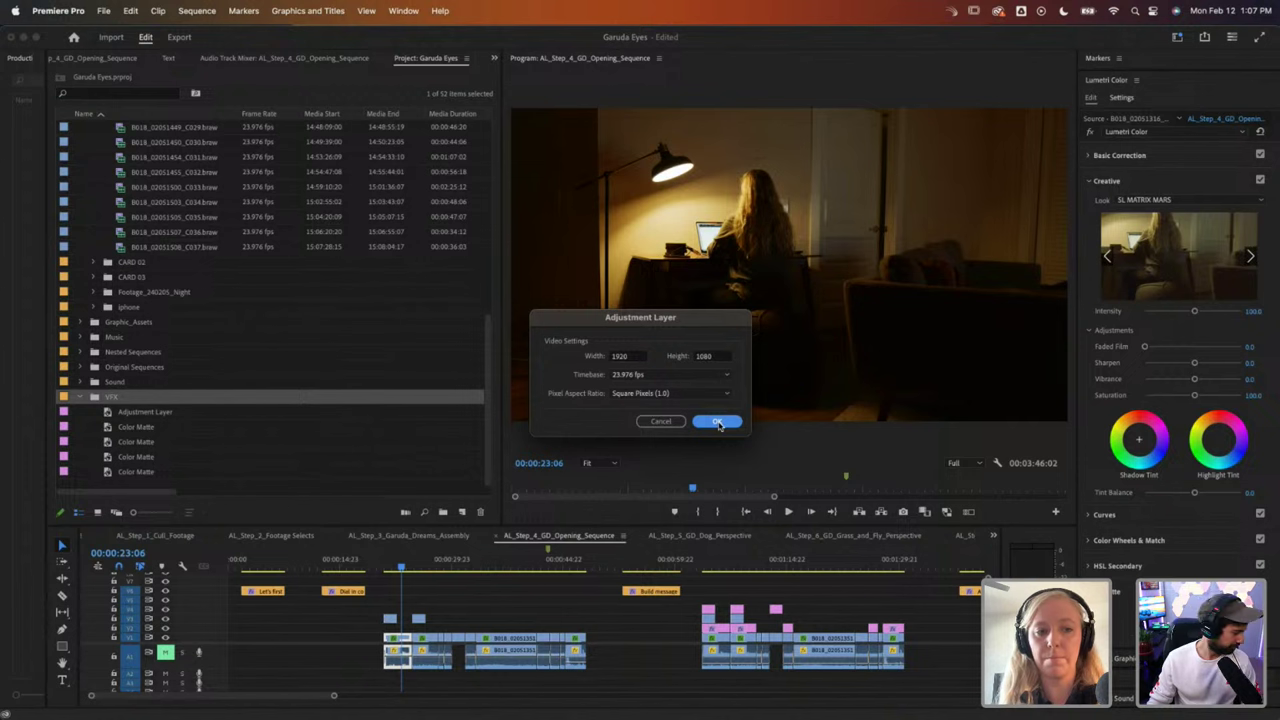
left_click(718, 423)
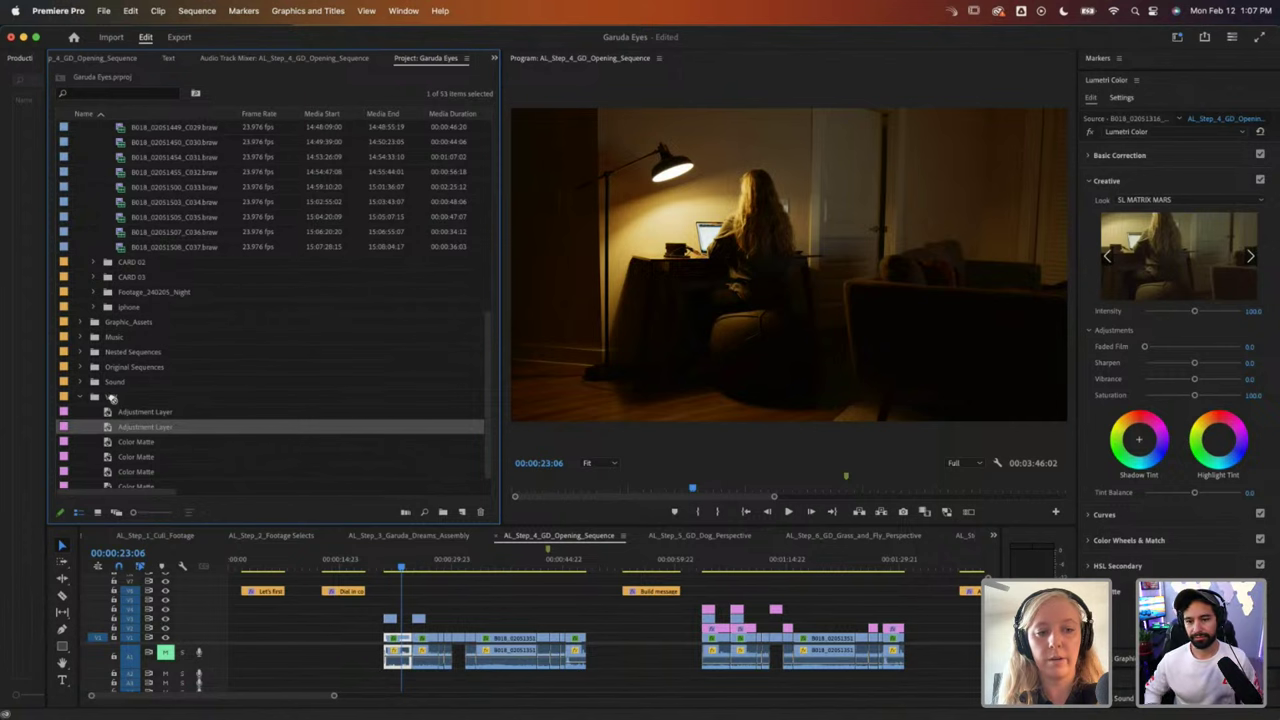
Step: Place the adjustment layer on the track above the desk-lamp clip and zoom into the timeline
left_click_drag(122, 428, 382, 628)
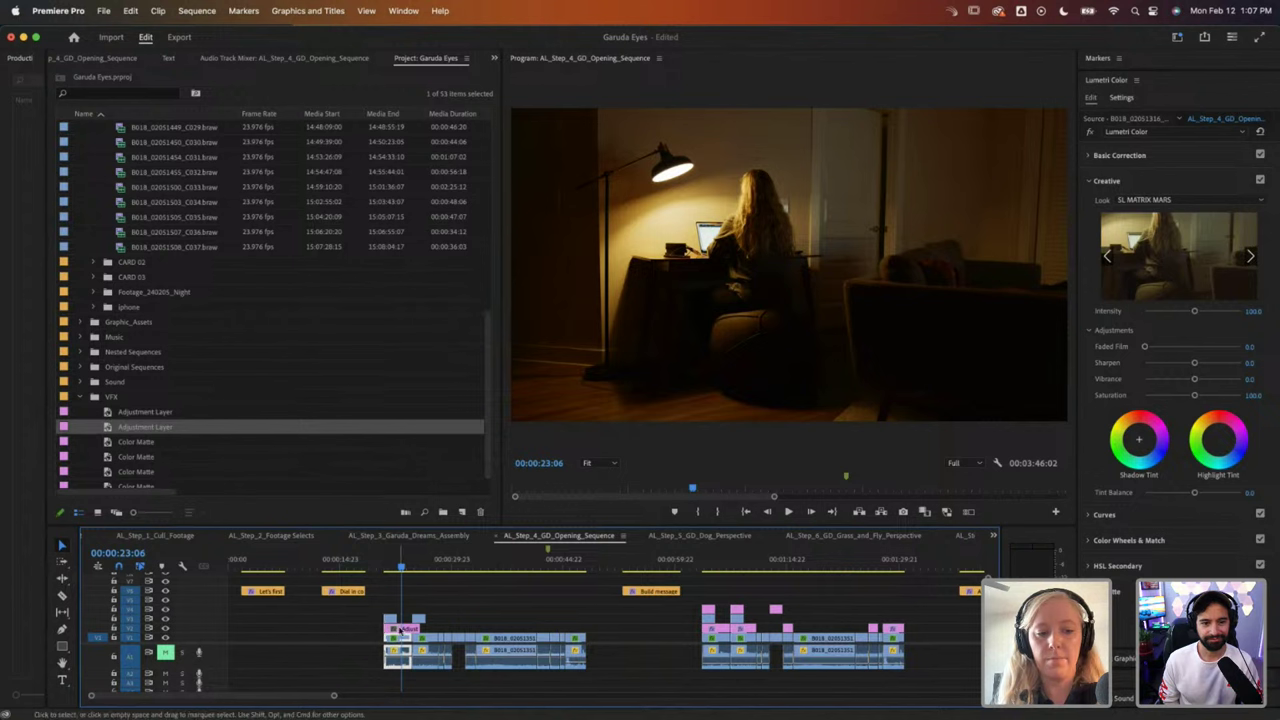
left_click(400, 628)
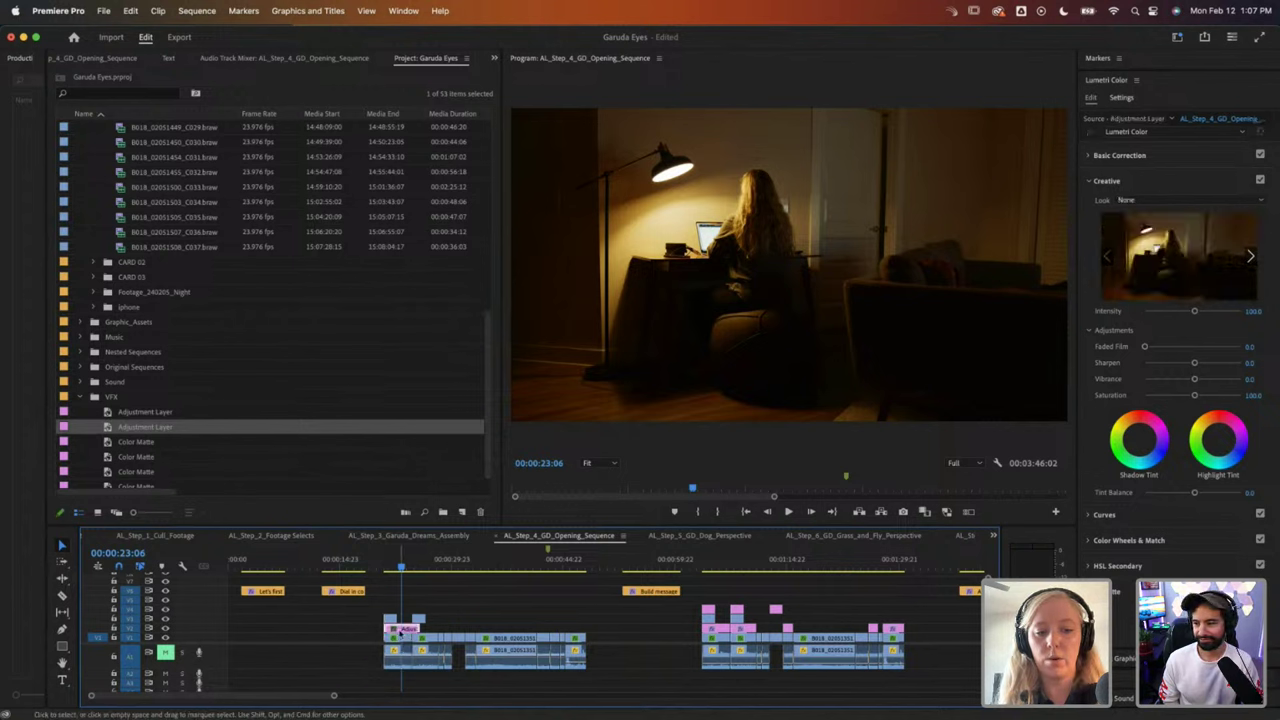
left_click(402, 638)
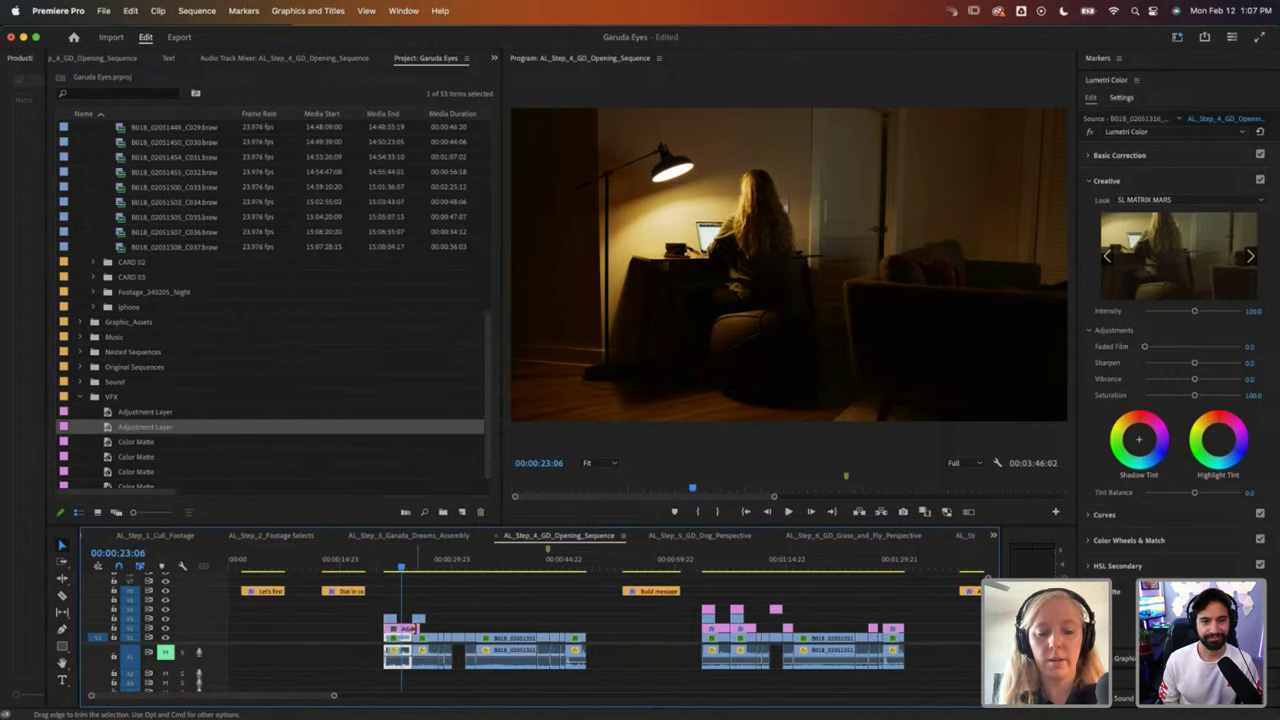
left_click(411, 628)
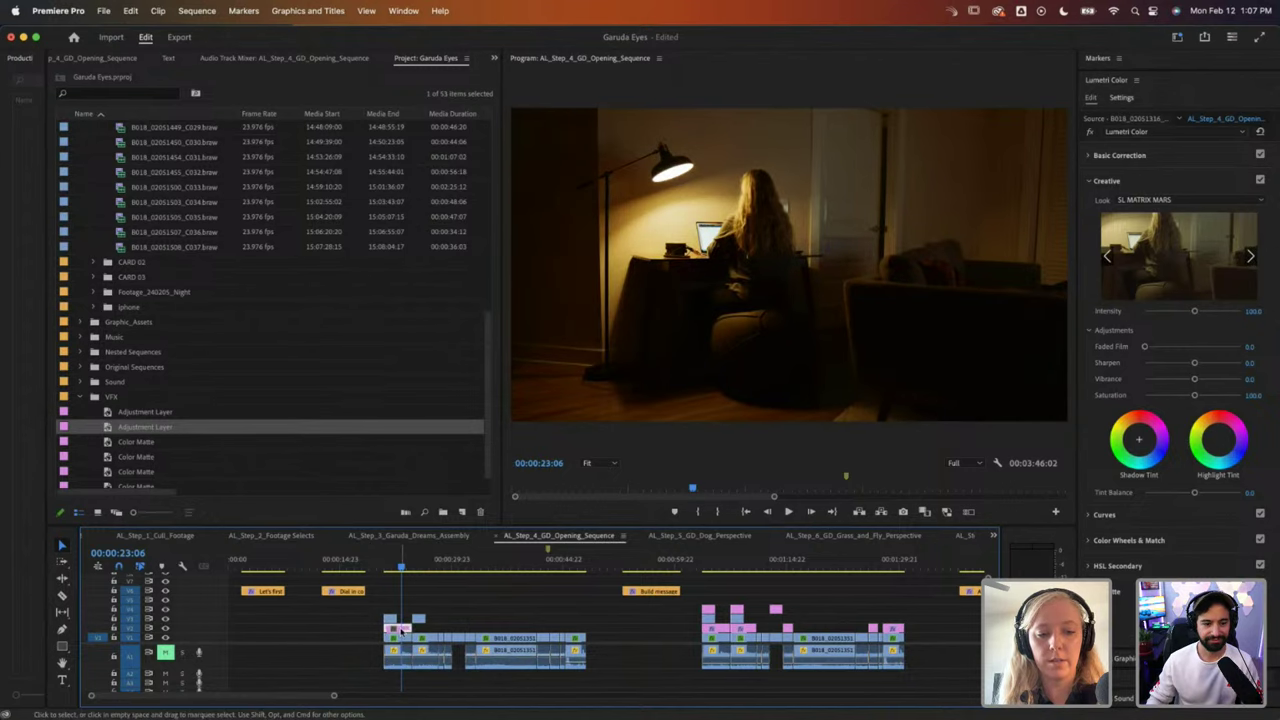
key("=")
key("=")
key("=")
key("=")
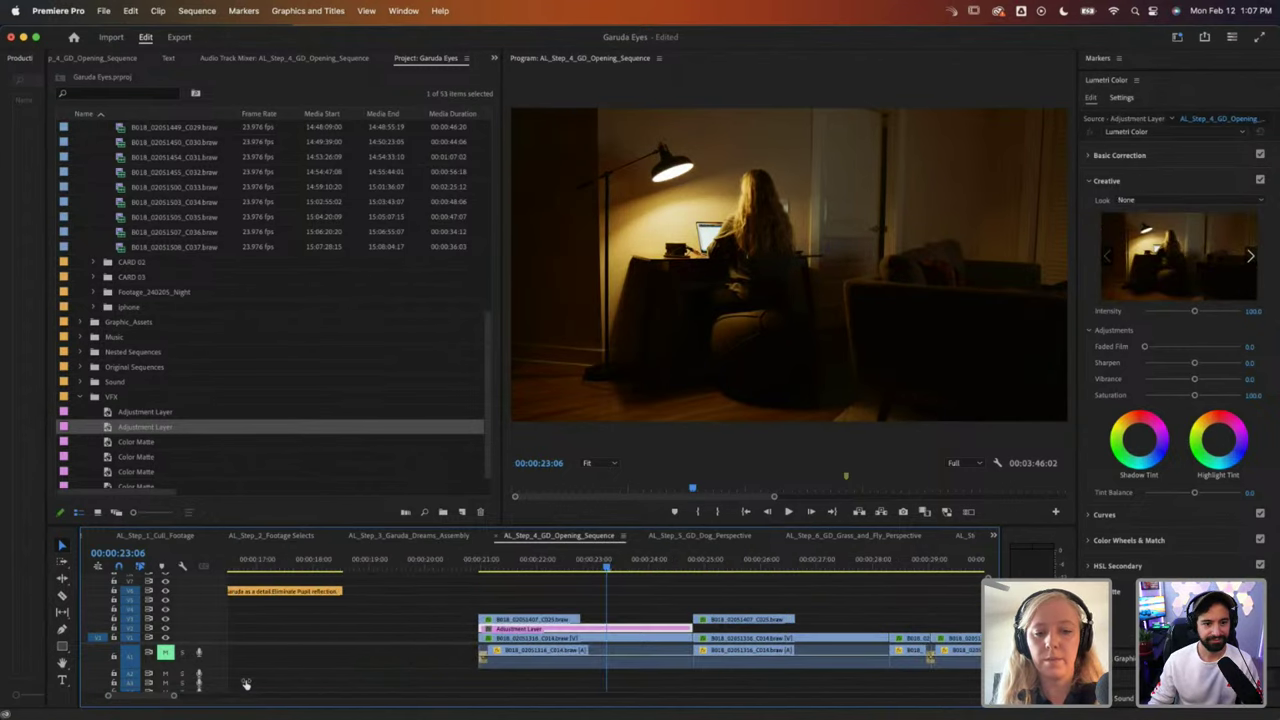
Step: Move the playhead to 00:00:22:23 and select the Adjustment Layer clip
left_click_drag(396, 566, 412, 566)
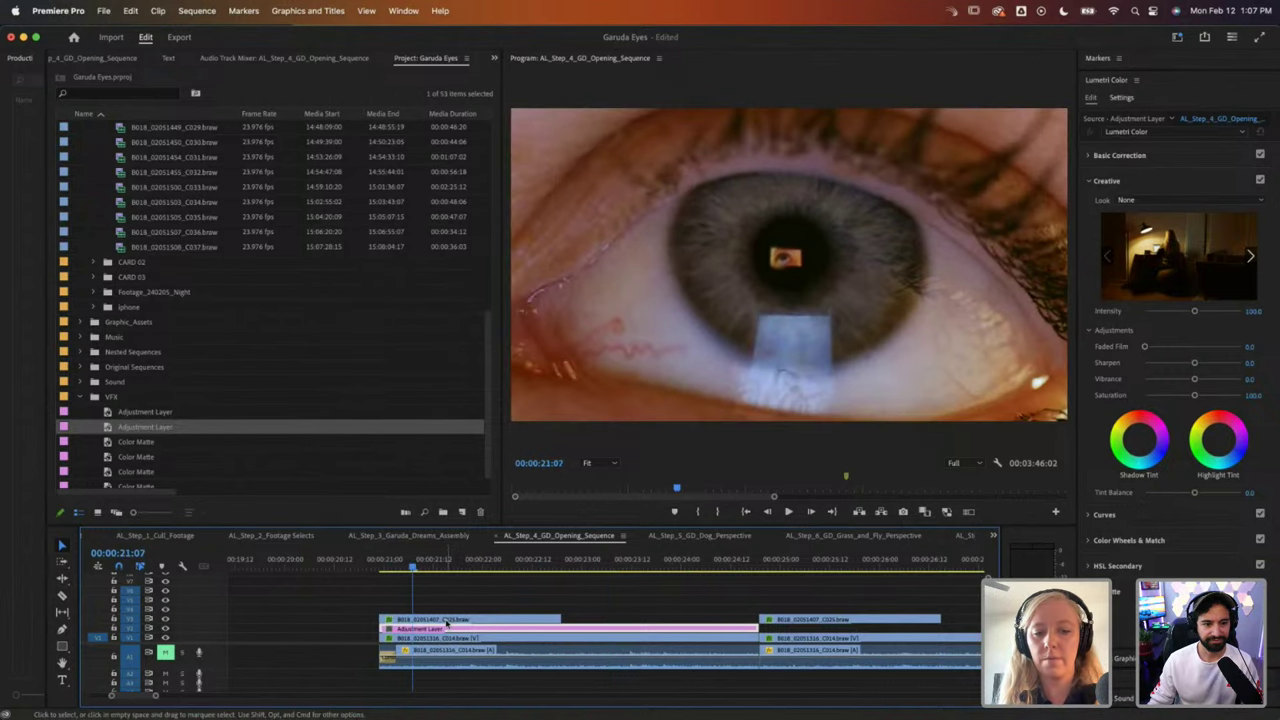
left_click(581, 567)
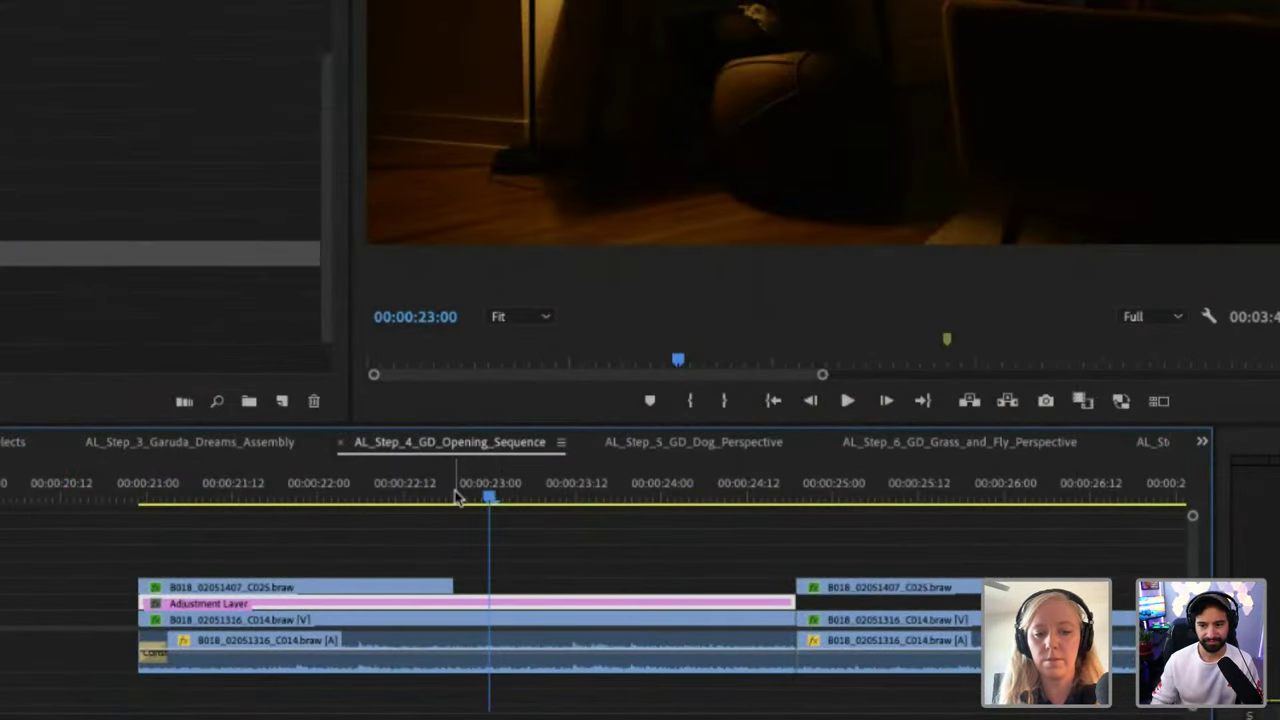
mouse_move(490, 497)
left_mouse_down()
mouse_move(471, 497)
mouse_move(483, 497)
left_mouse_up()
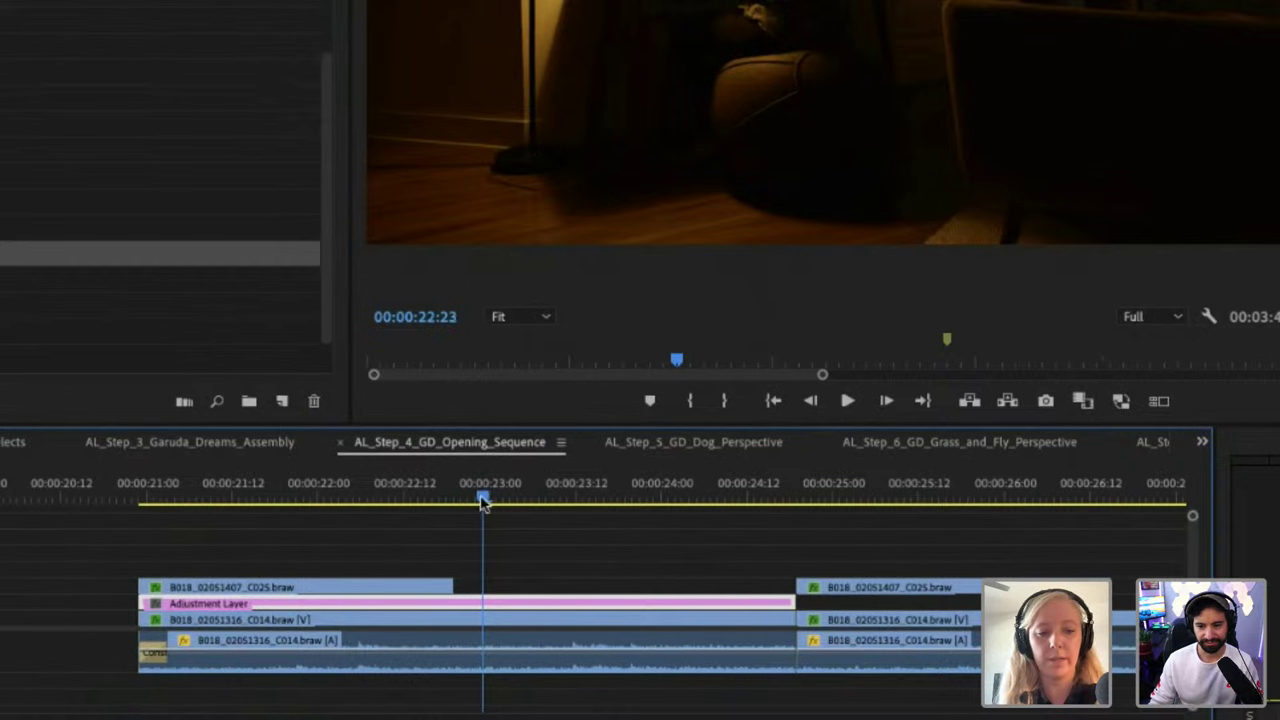
left_click(428, 603)
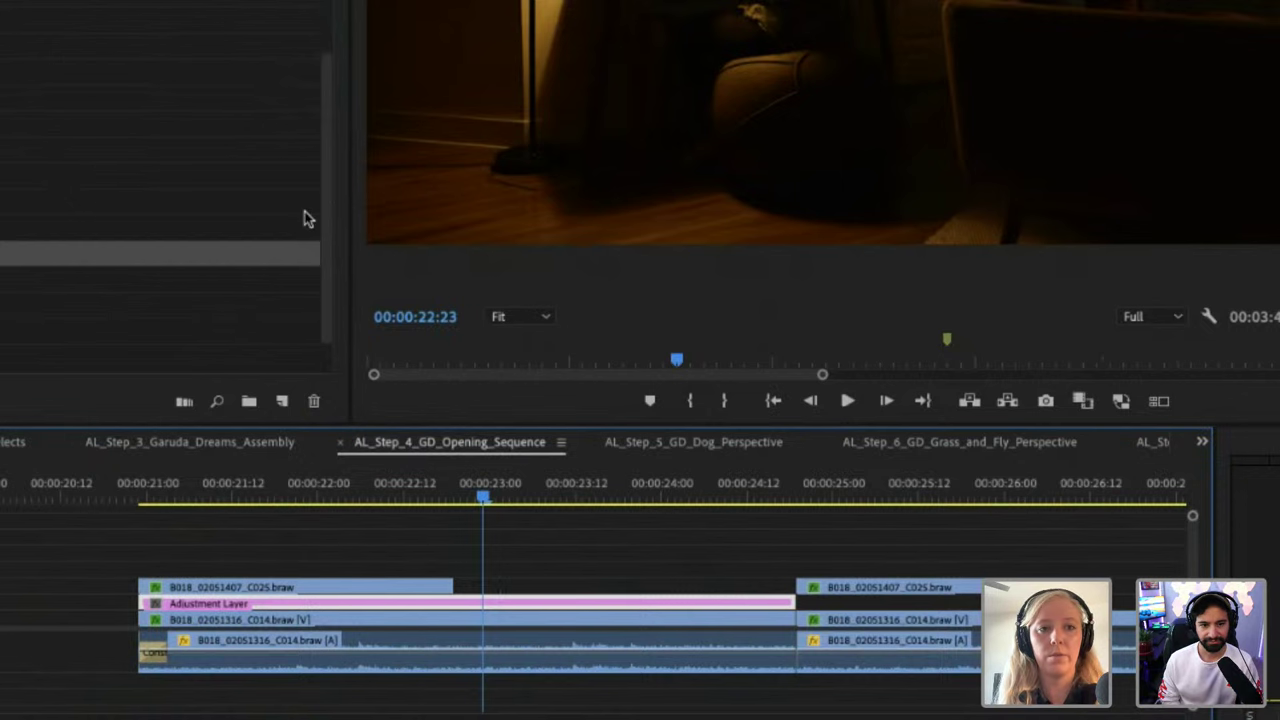
Step: Show the adjustment layer's Effect Controls and expand Lumetri Basic Correction
left_click(493, 57)
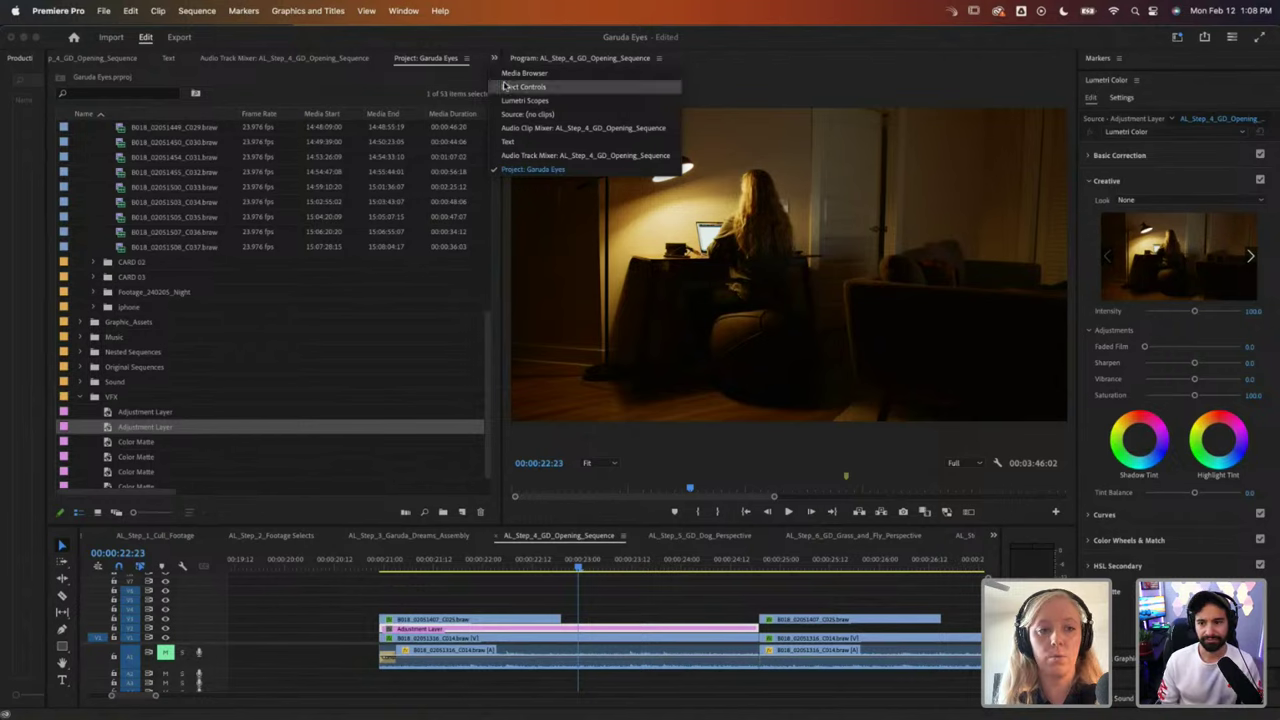
left_click(504, 87)
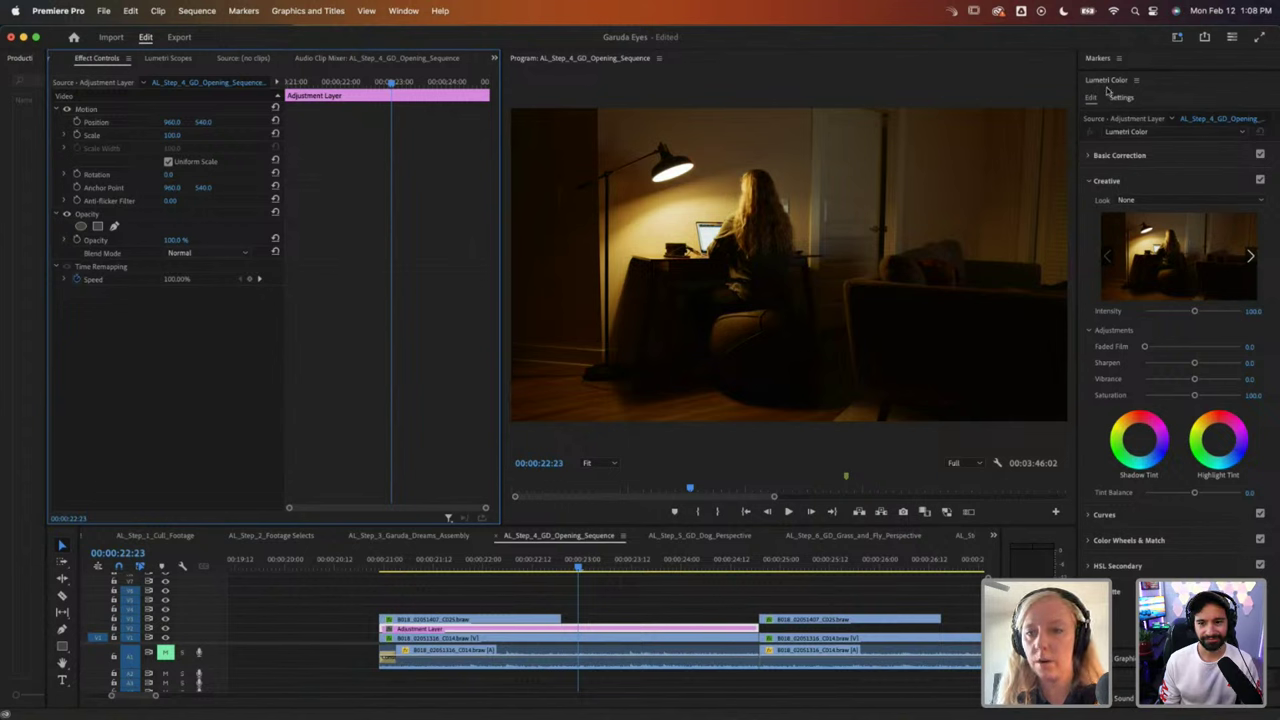
left_click(1091, 154)
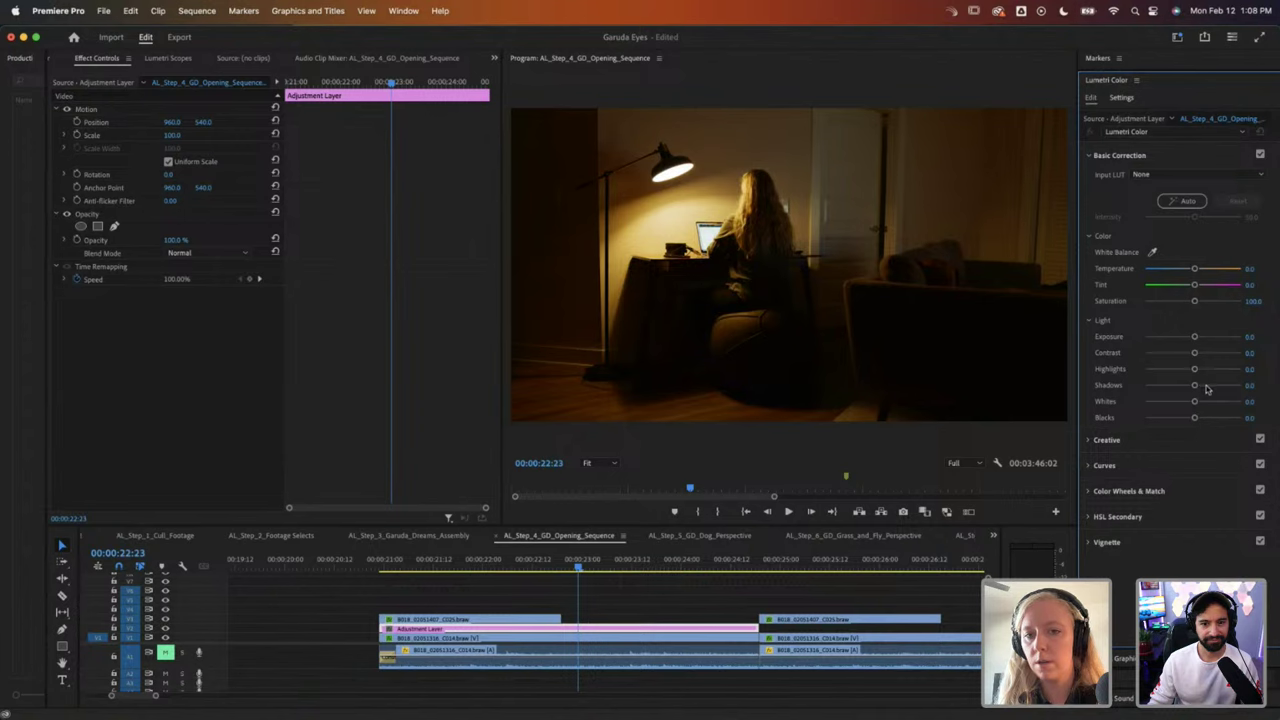
Step: In the adjustment layer's Basic Correction, raise Shadows to 51.0 and Highlights to 30.3, and set Contrast to -17.4
mouse_move(1206, 387)
left_mouse_down()
mouse_move(1220, 388)
mouse_move(1208, 370)
left_mouse_up()
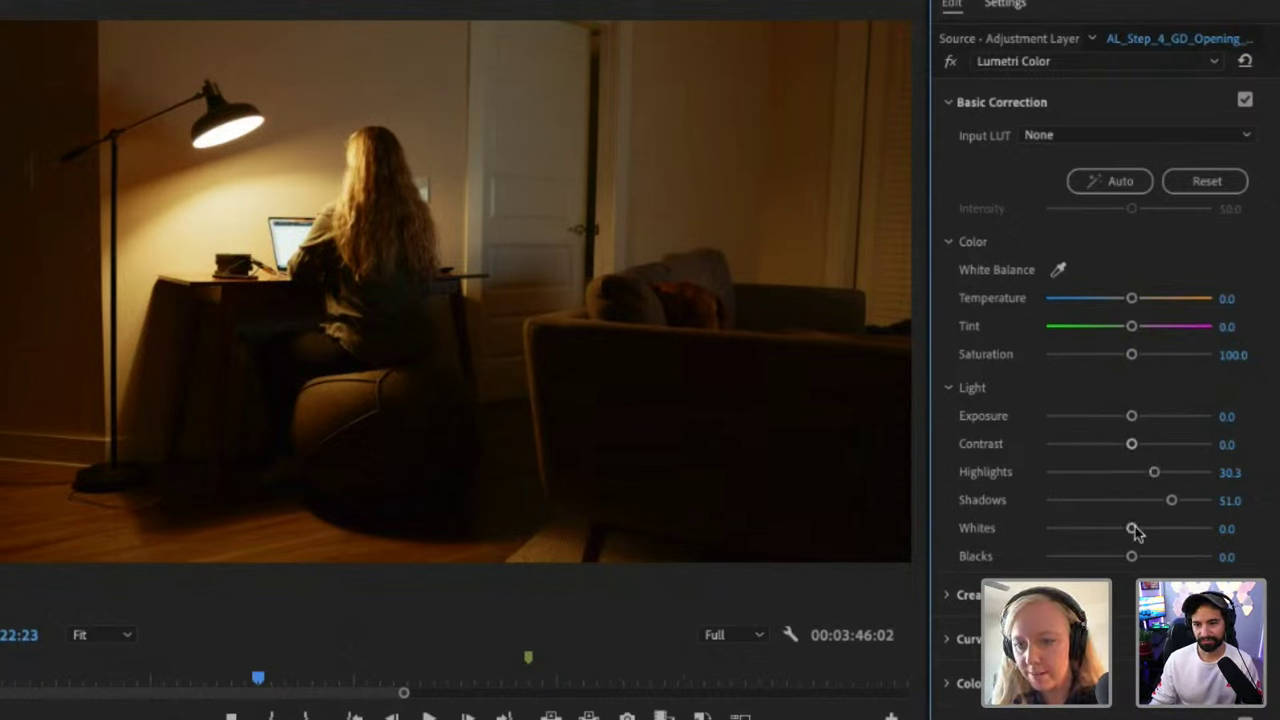
left_click_drag(1120, 443, 1113, 442)
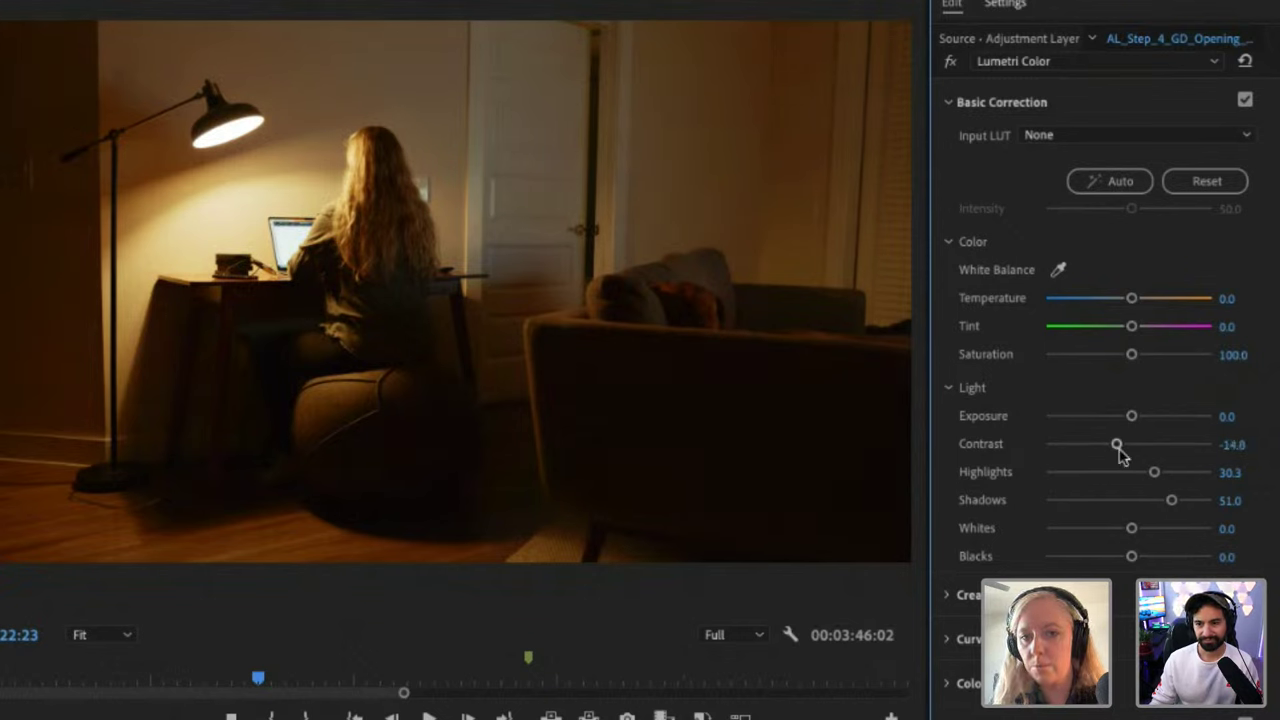
left_click_drag(1117, 445, 1117, 450)
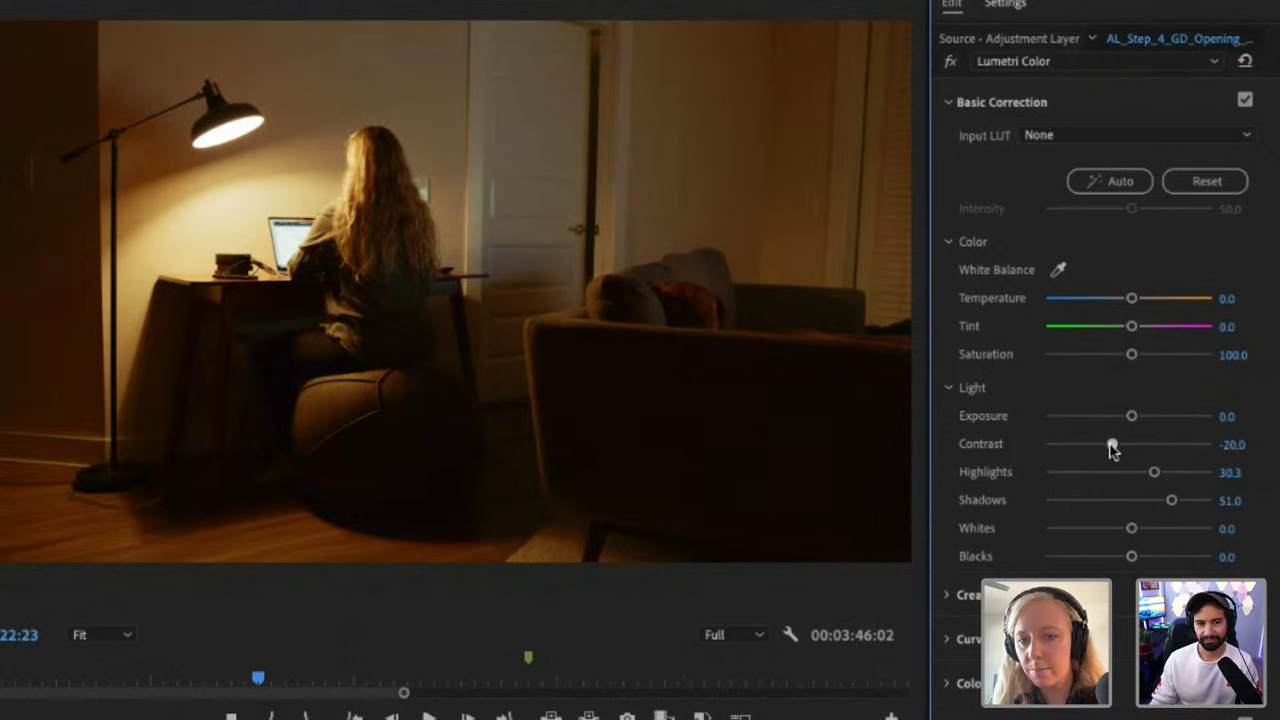
double_click(1116, 445)
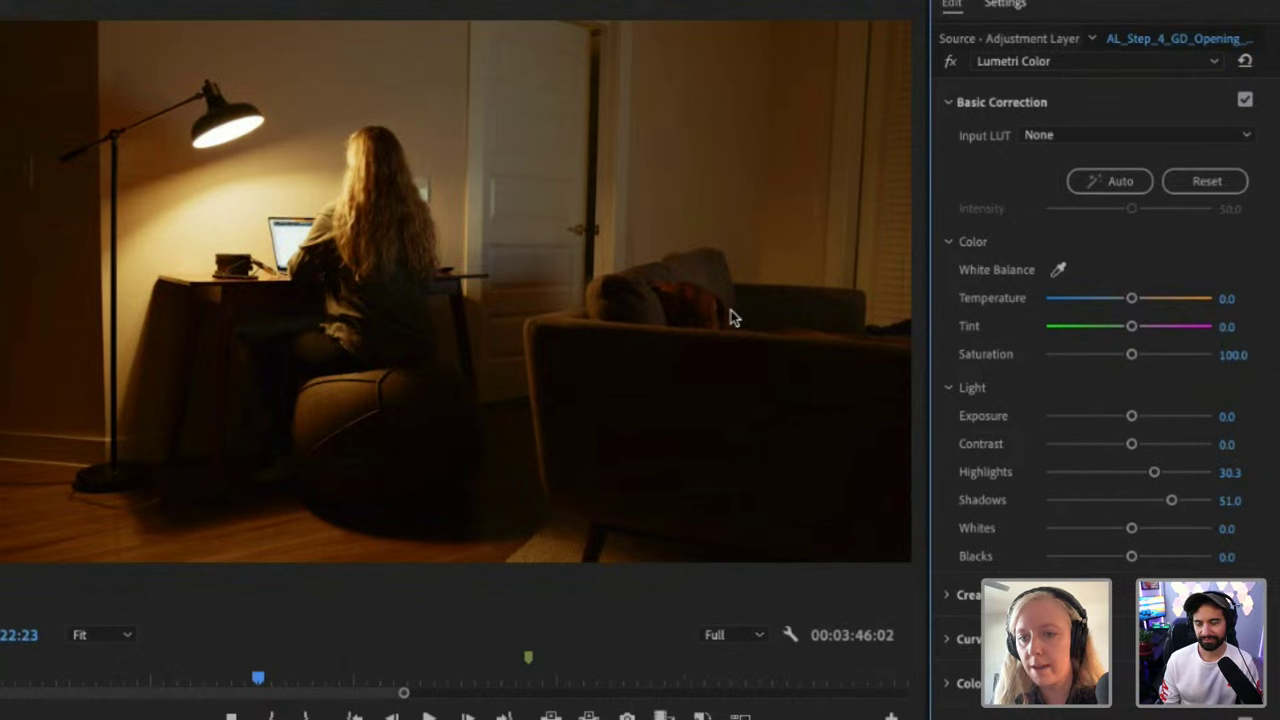
left_click(1111, 446)
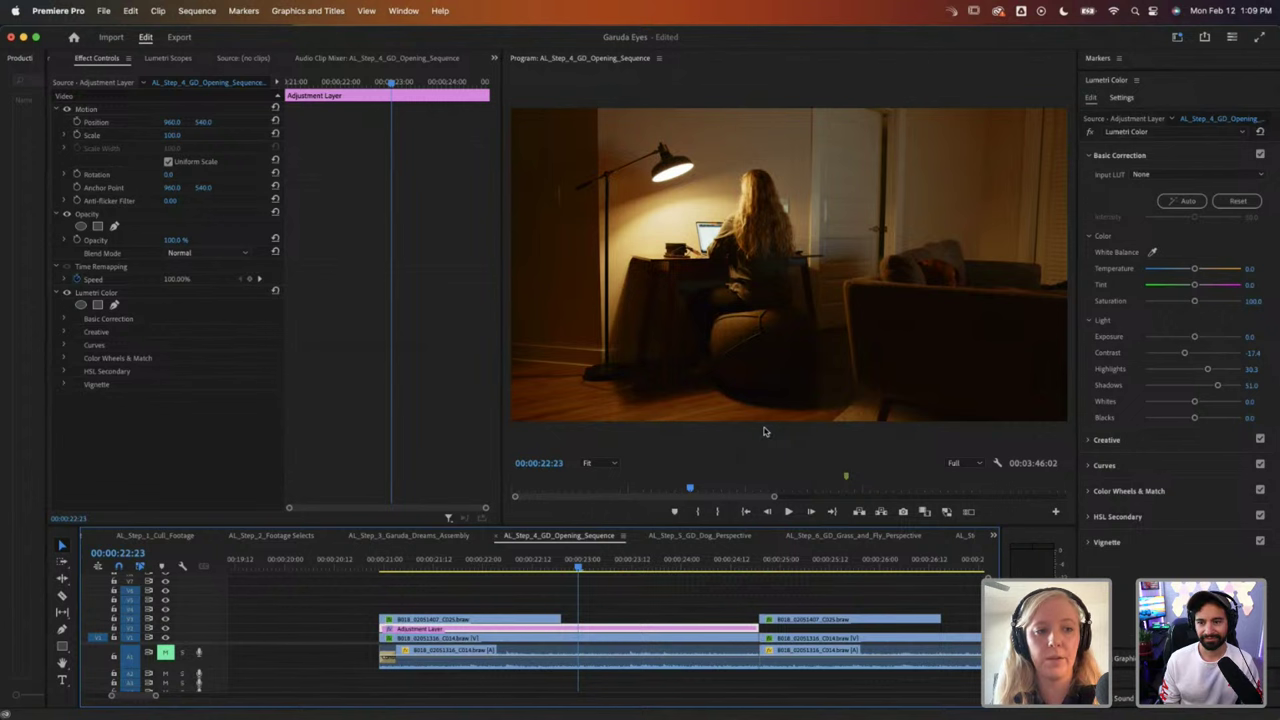
Step: Add an ellipse mask to the Lumetri Color effect and shape it over the armchair area
left_click(89, 296)
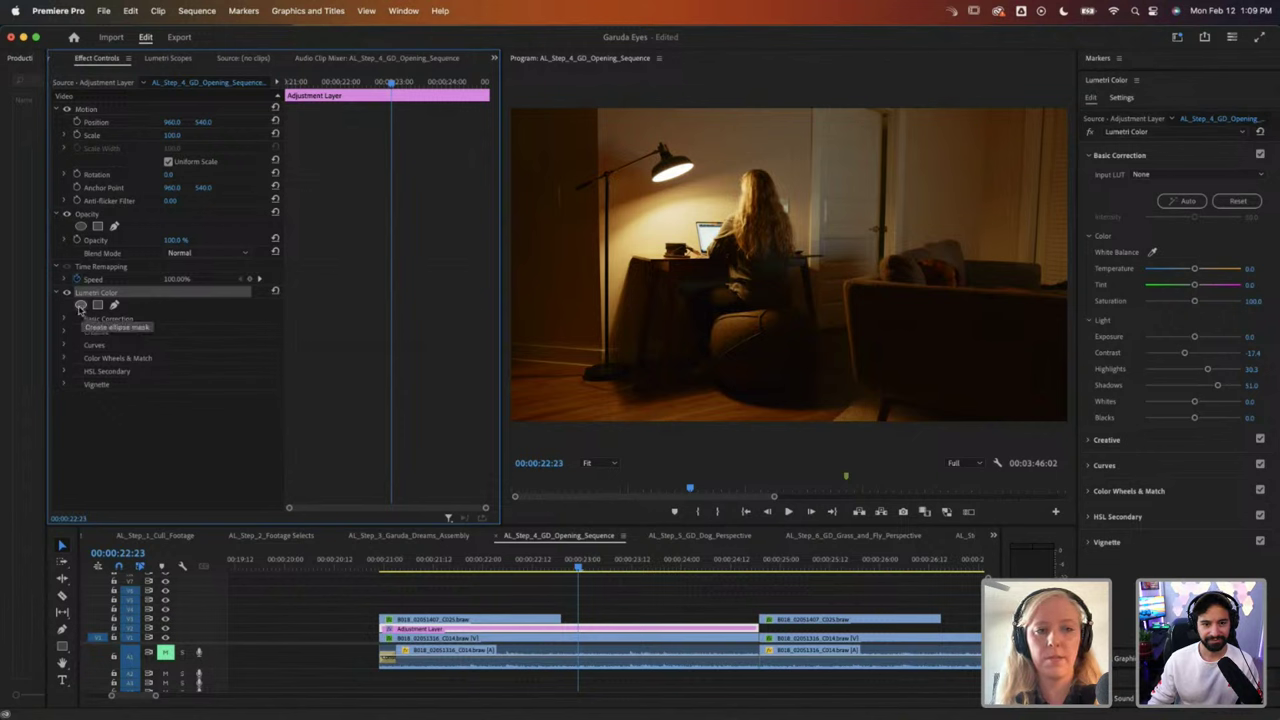
left_click(80, 307)
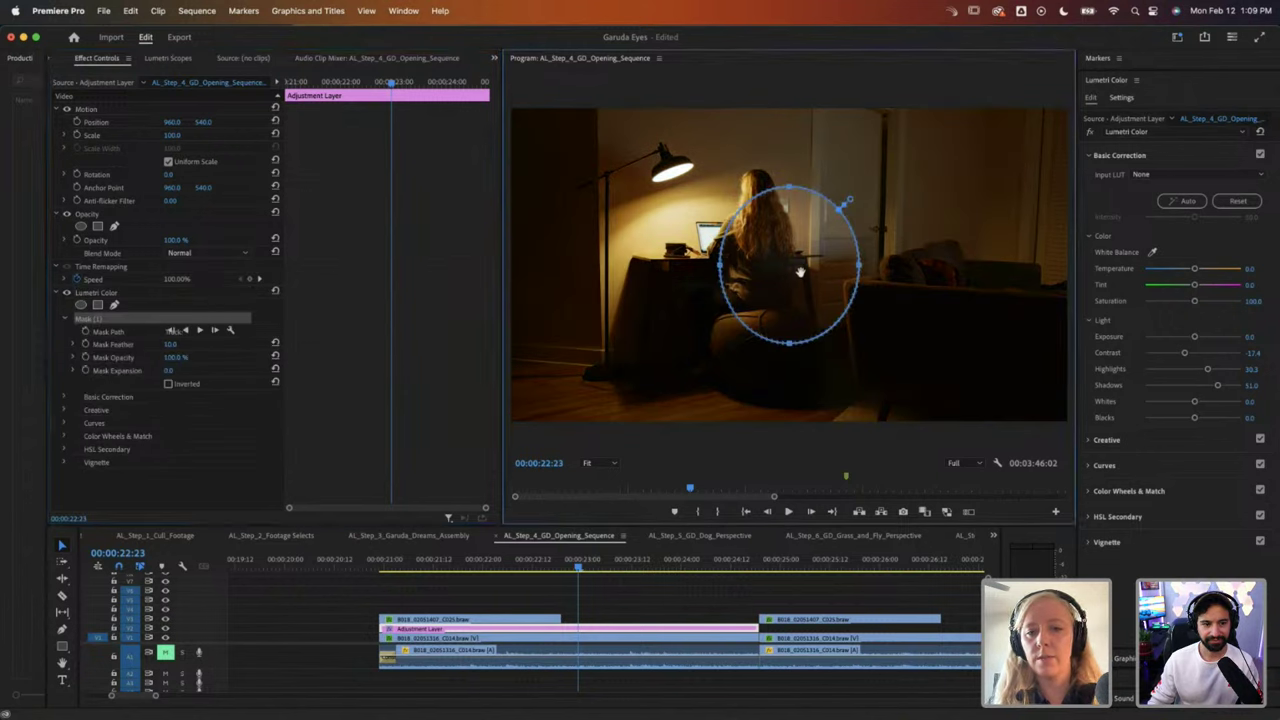
left_click_drag(800, 272, 920, 290)
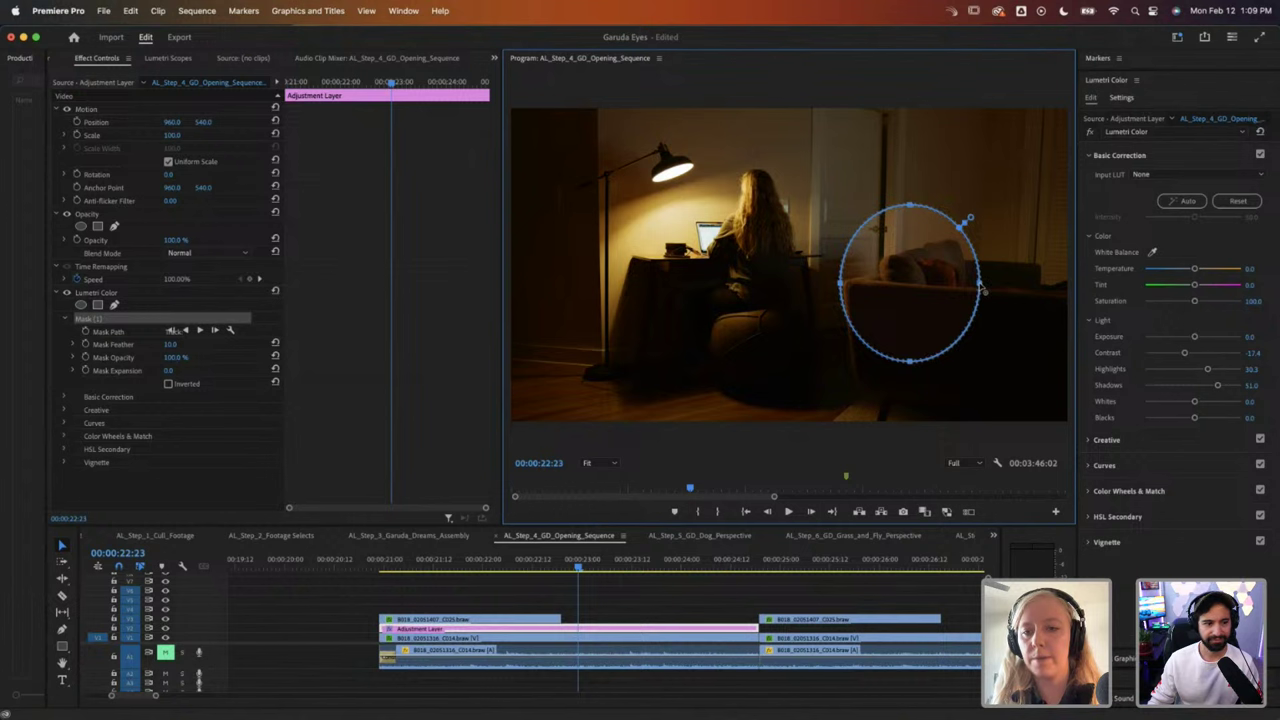
left_click_drag(982, 288, 1128, 289)
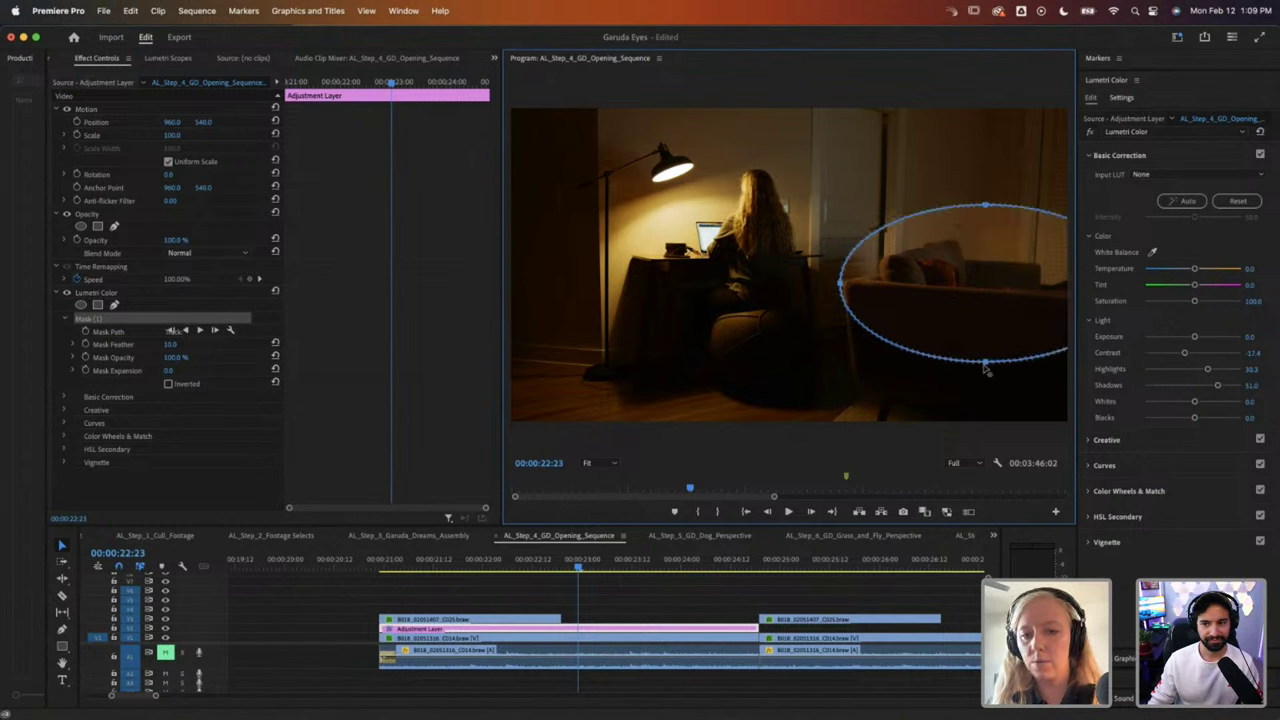
left_click_drag(986, 365, 970, 466)
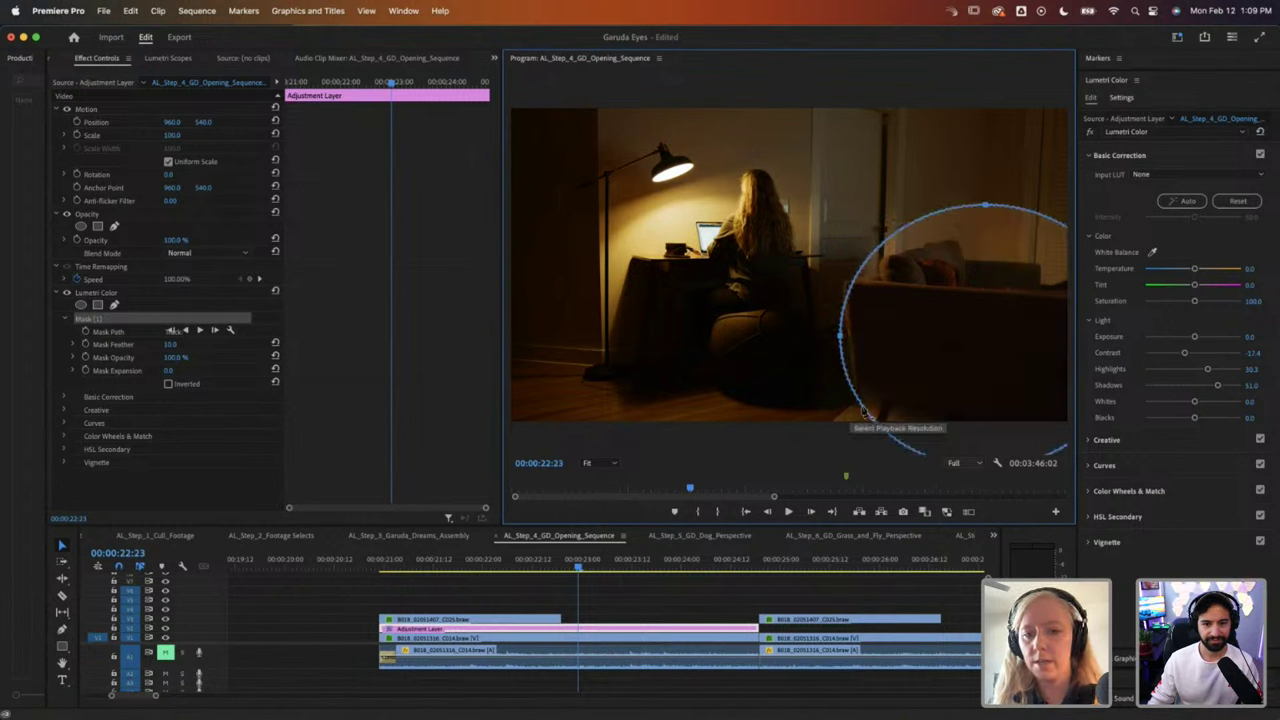
left_click_drag(866, 412, 845, 428)
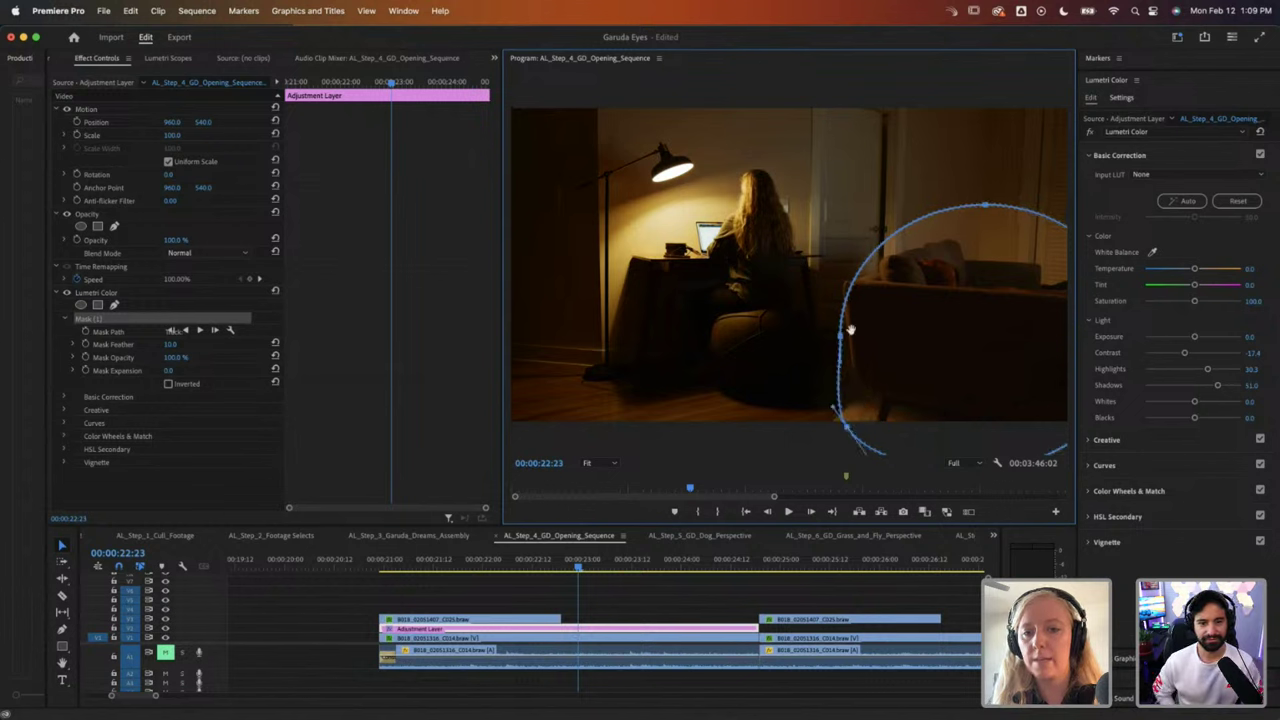
left_click_drag(873, 265, 868, 242)
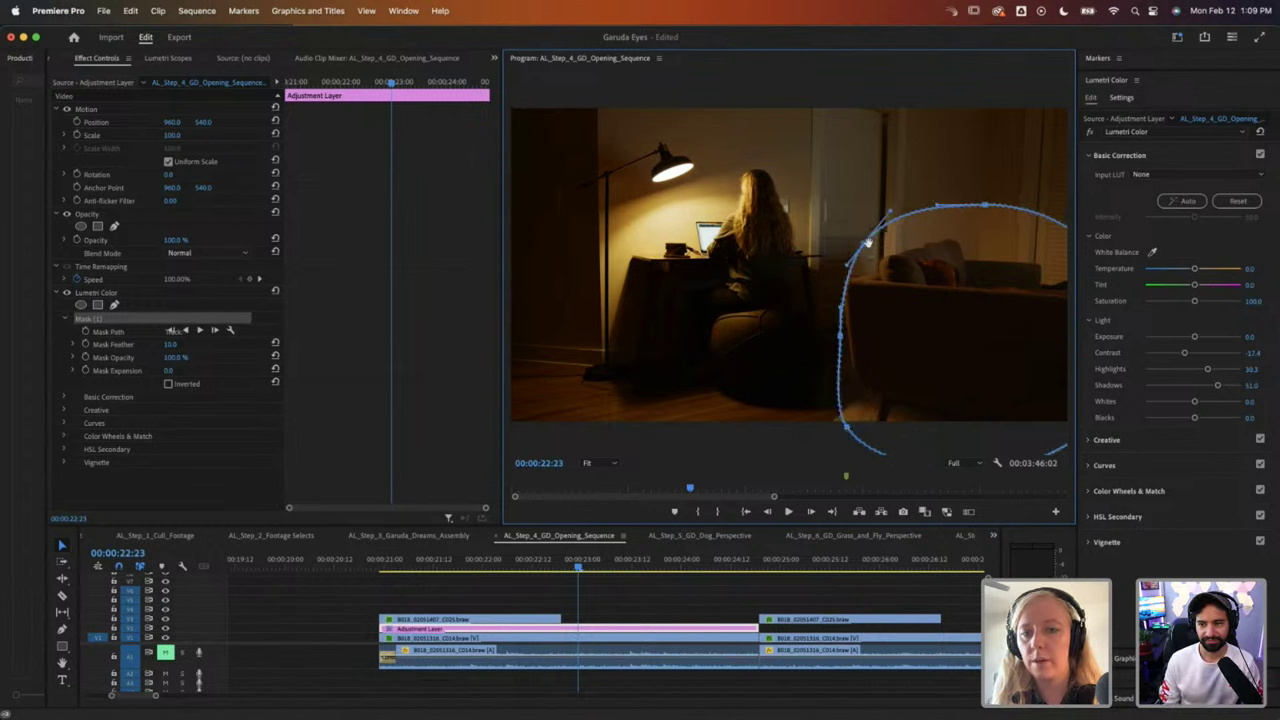
left_click_drag(986, 206, 985, 226)
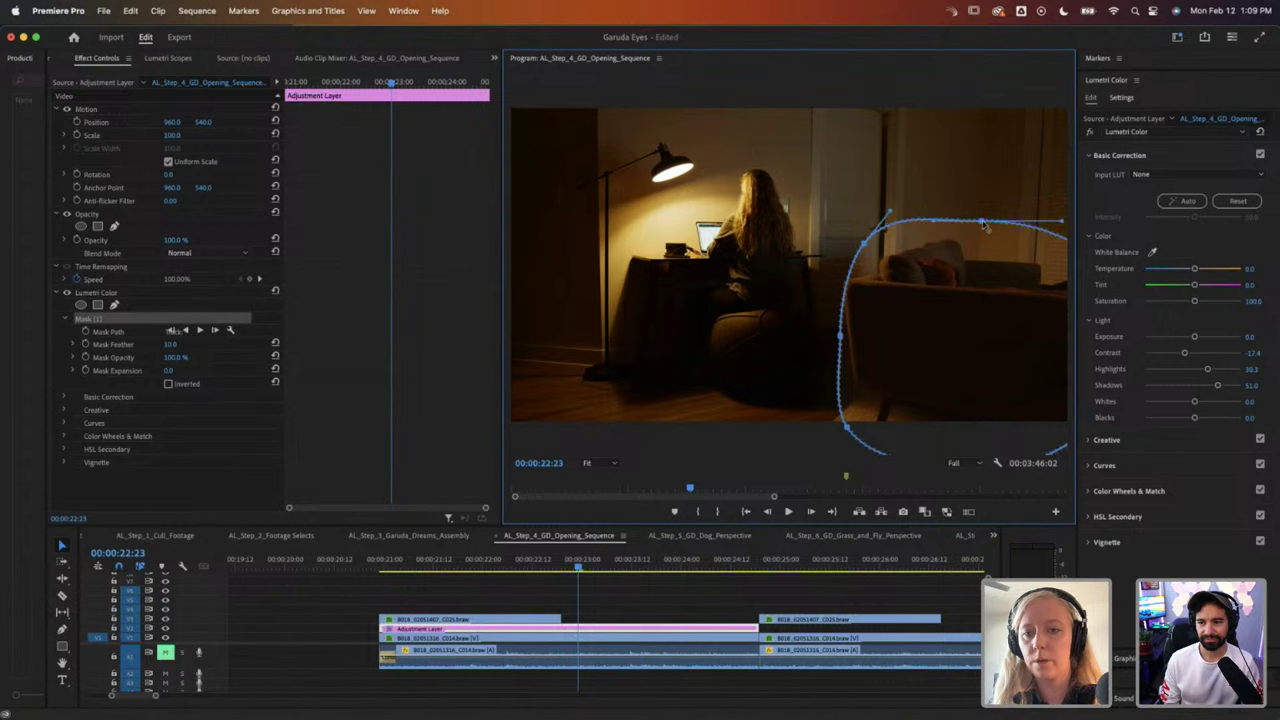
left_click_drag(1062, 220, 1060, 288)
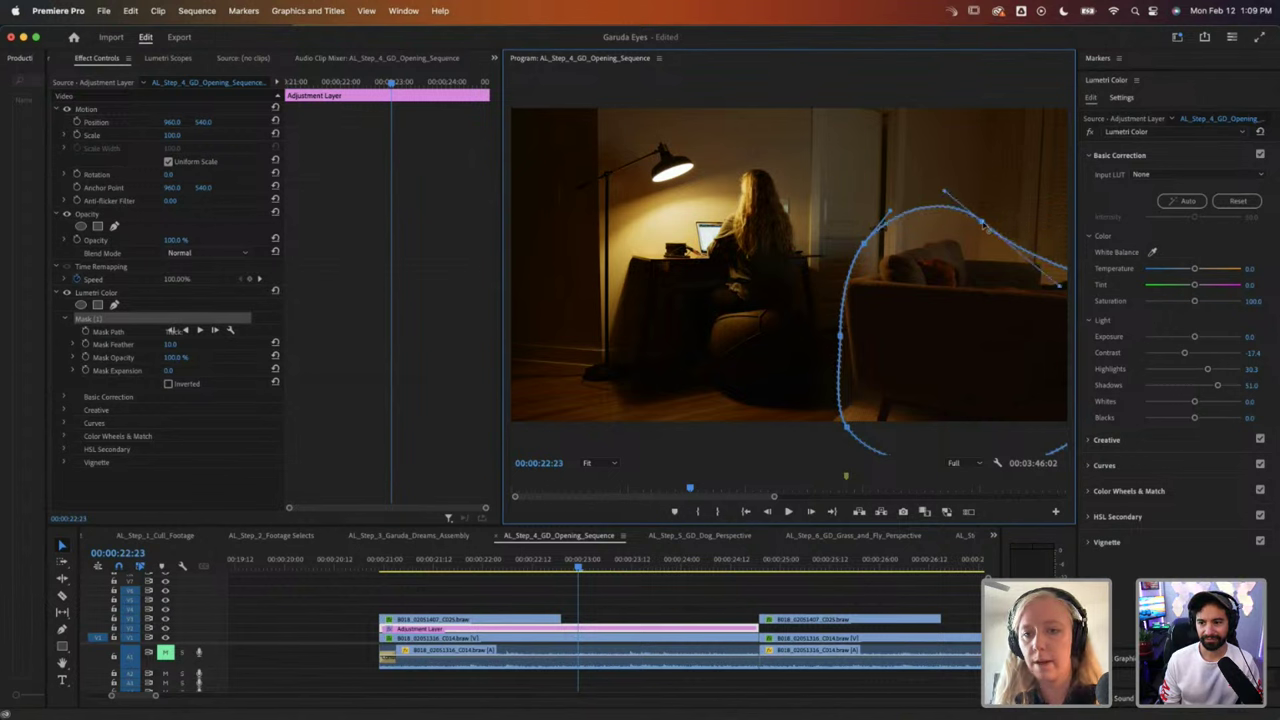
left_click_drag(984, 226, 983, 238)
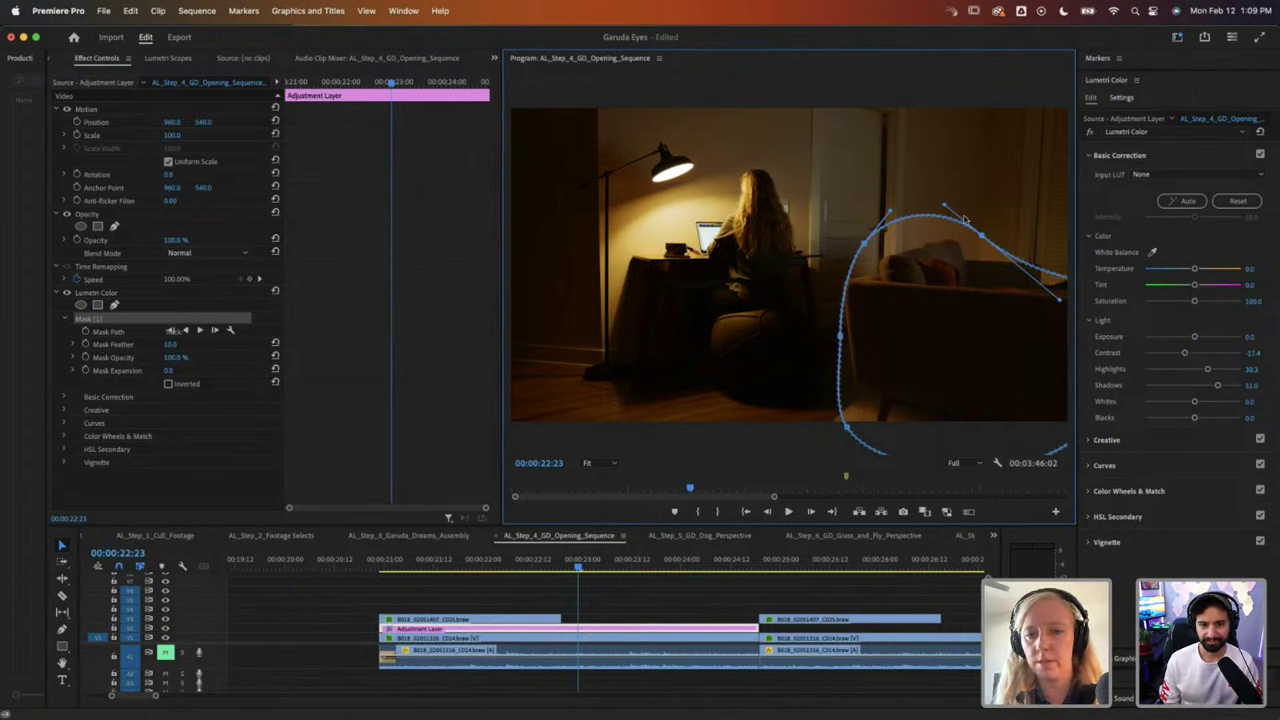
left_click_drag(947, 207, 948, 205)
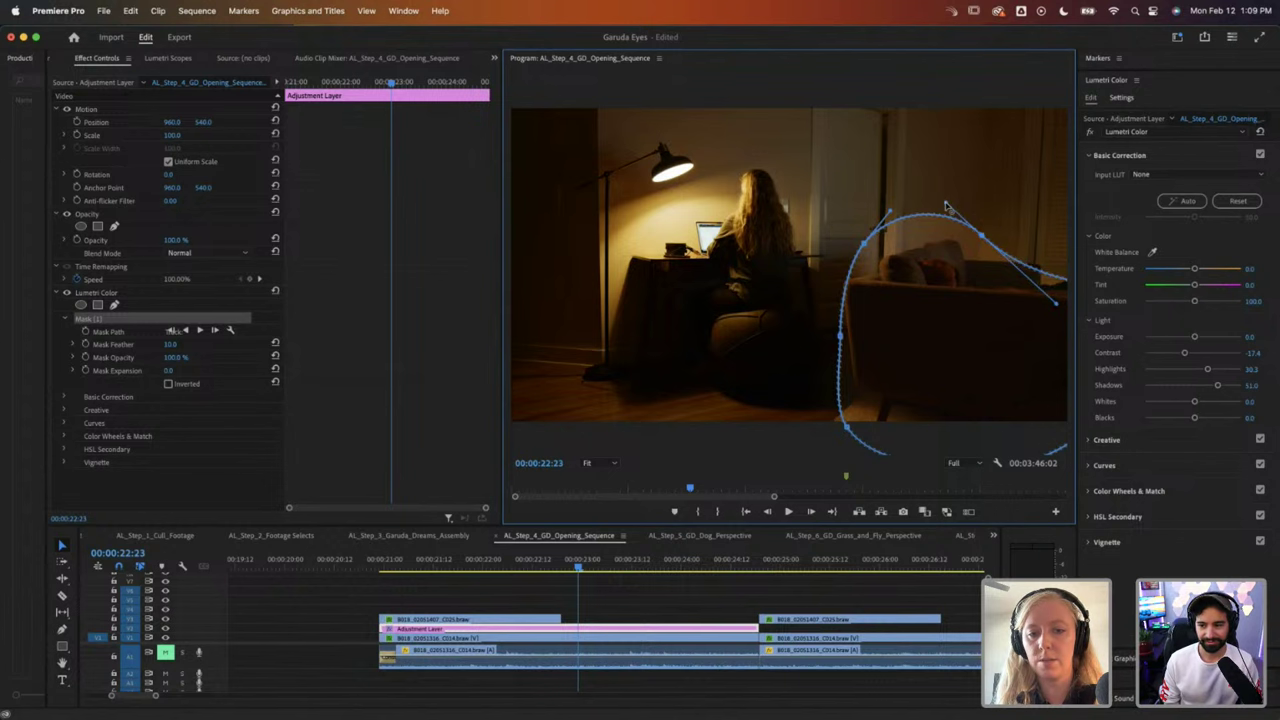
Step: Reselect the adjustment layer, step forward a few frames, and widen the Effect Controls property column
left_click(620, 600)
left_click(609, 630)
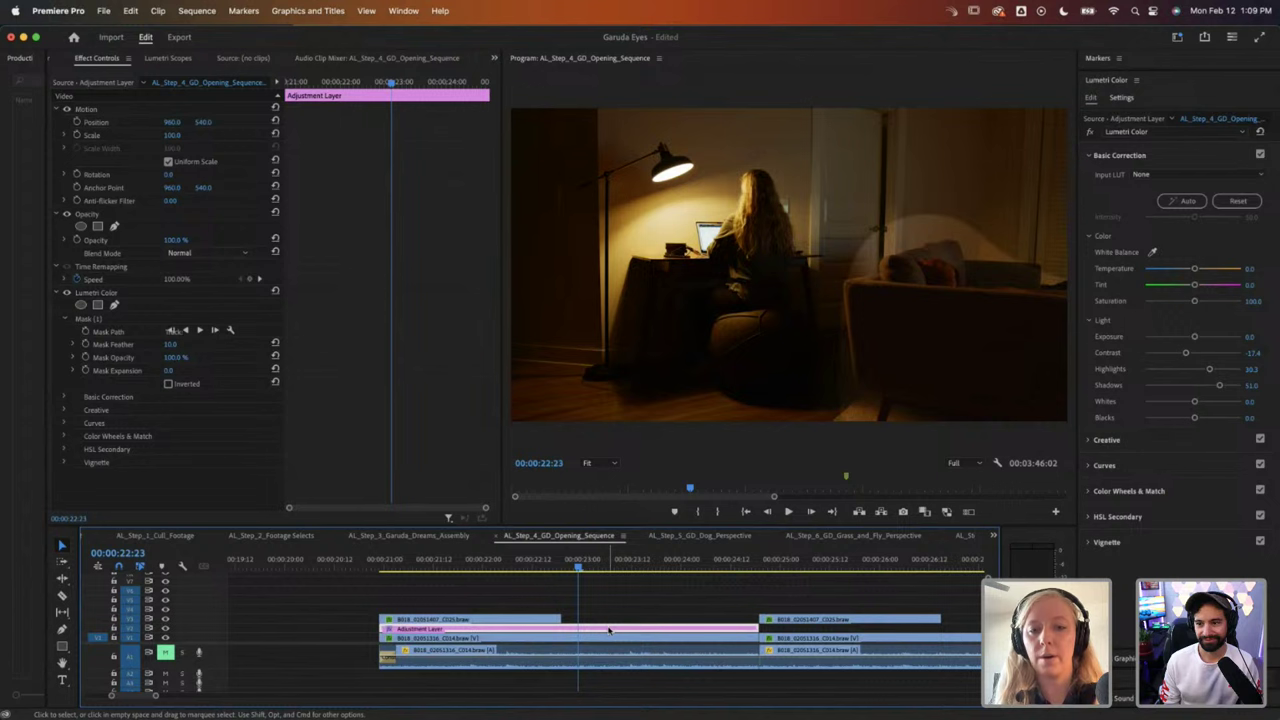
key("shift+Right")
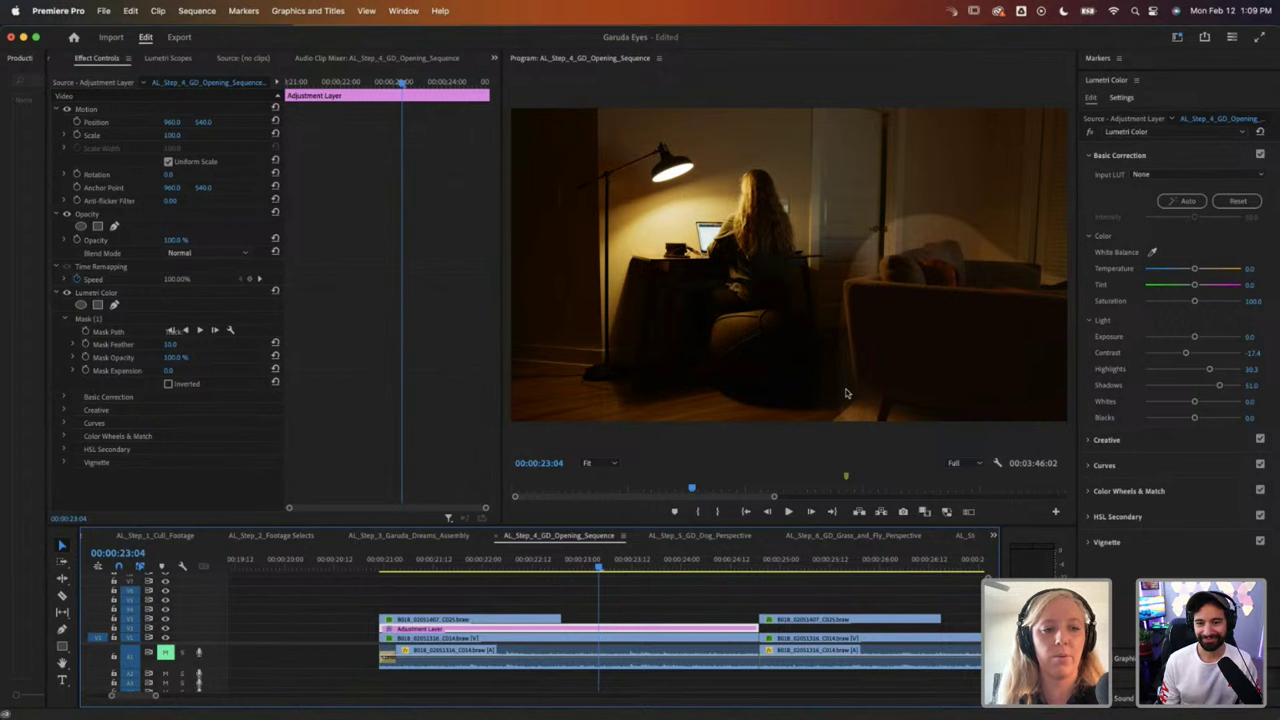
left_click_drag(284, 310, 377, 311)
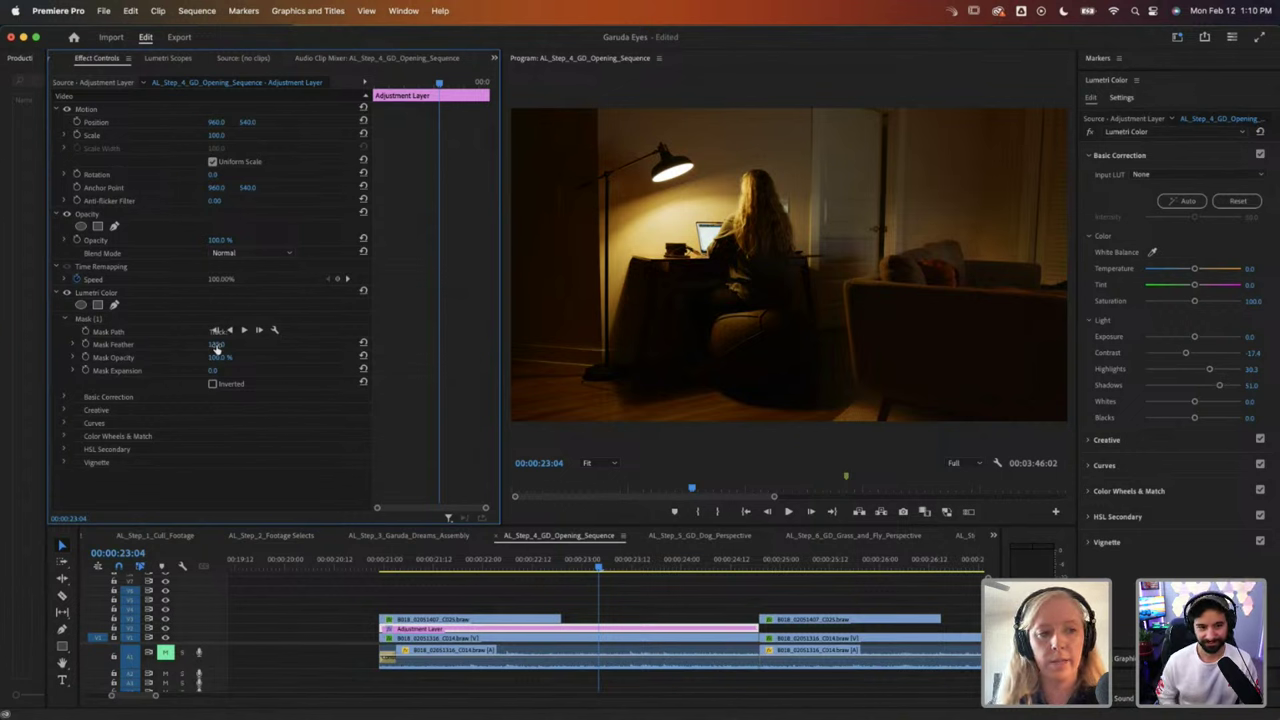
Step: Set Mask Feather to 229 and reshape the mask's points and curve around the couch
left_click_drag(216, 348, 250, 348)
left_click(110, 331)
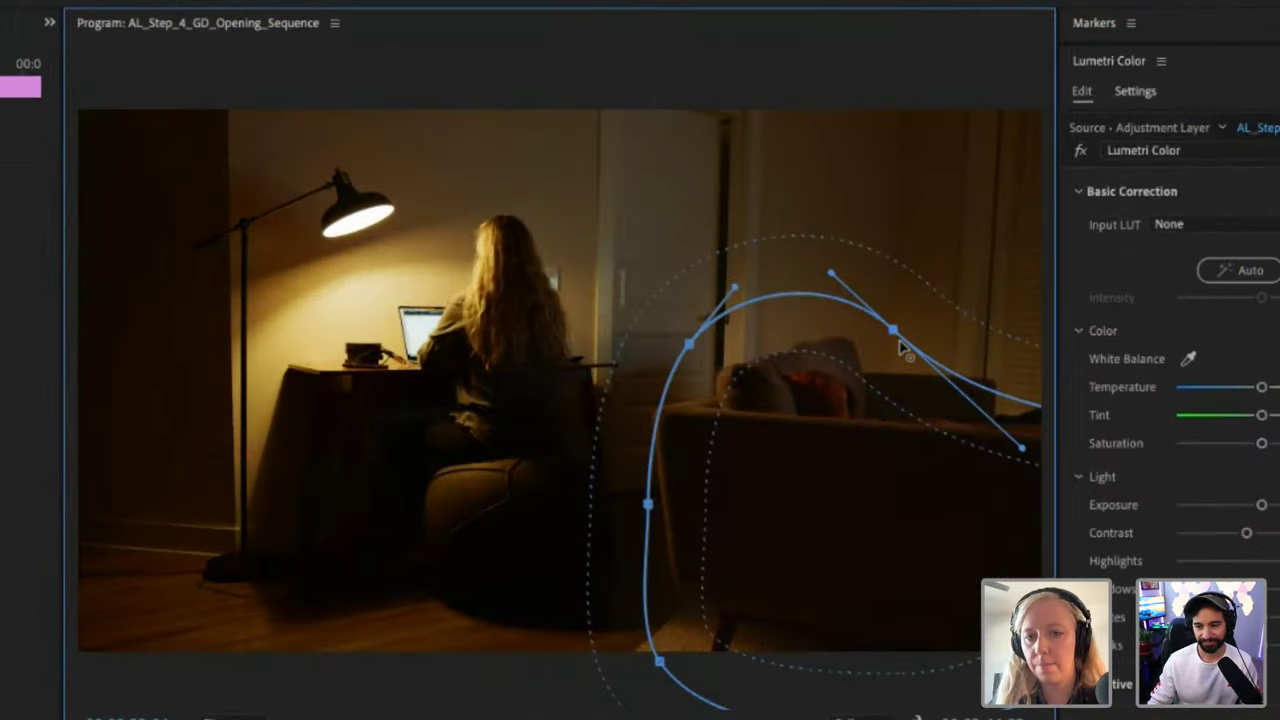
left_click_drag(899, 342, 938, 382)
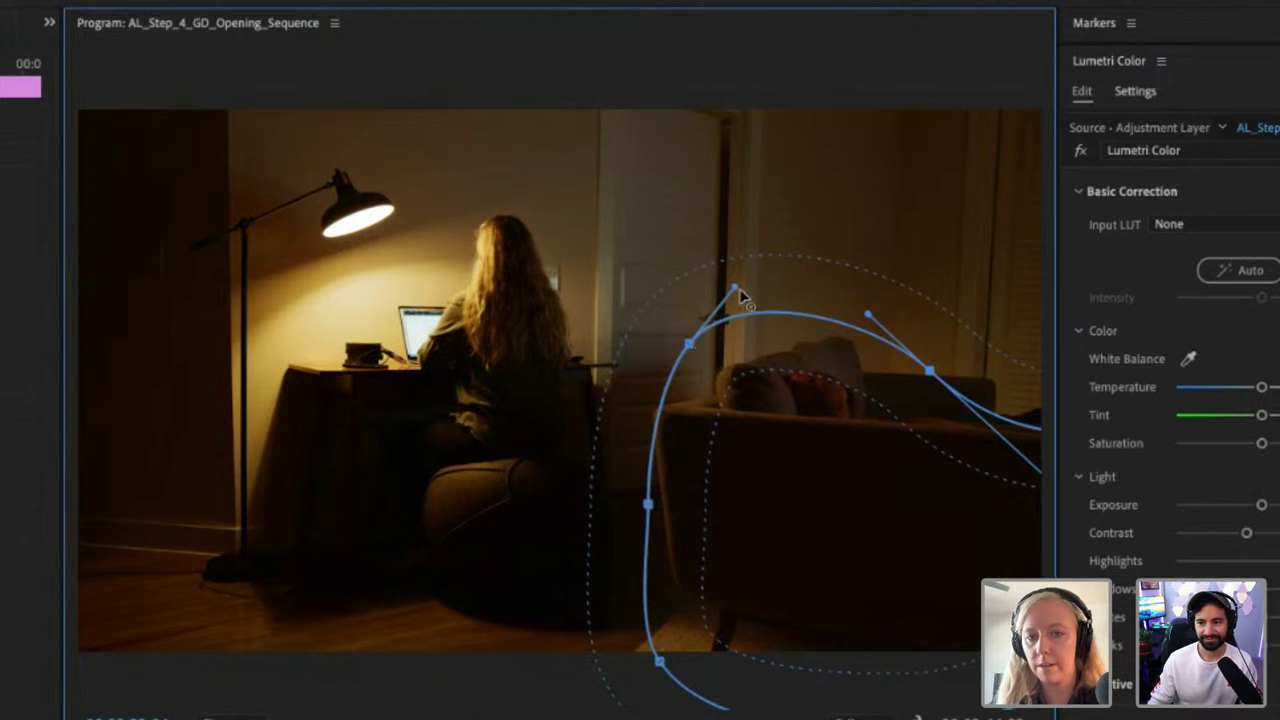
left_click_drag(737, 292, 824, 326)
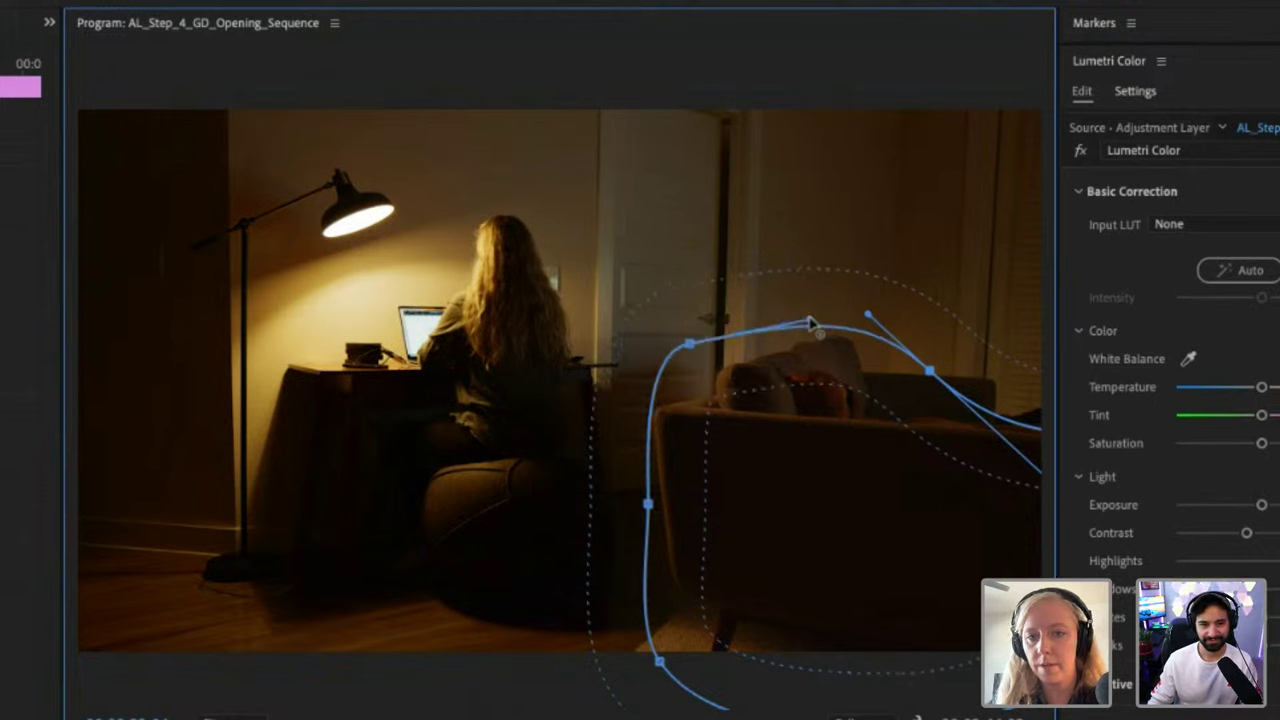
left_click_drag(926, 375, 909, 372)
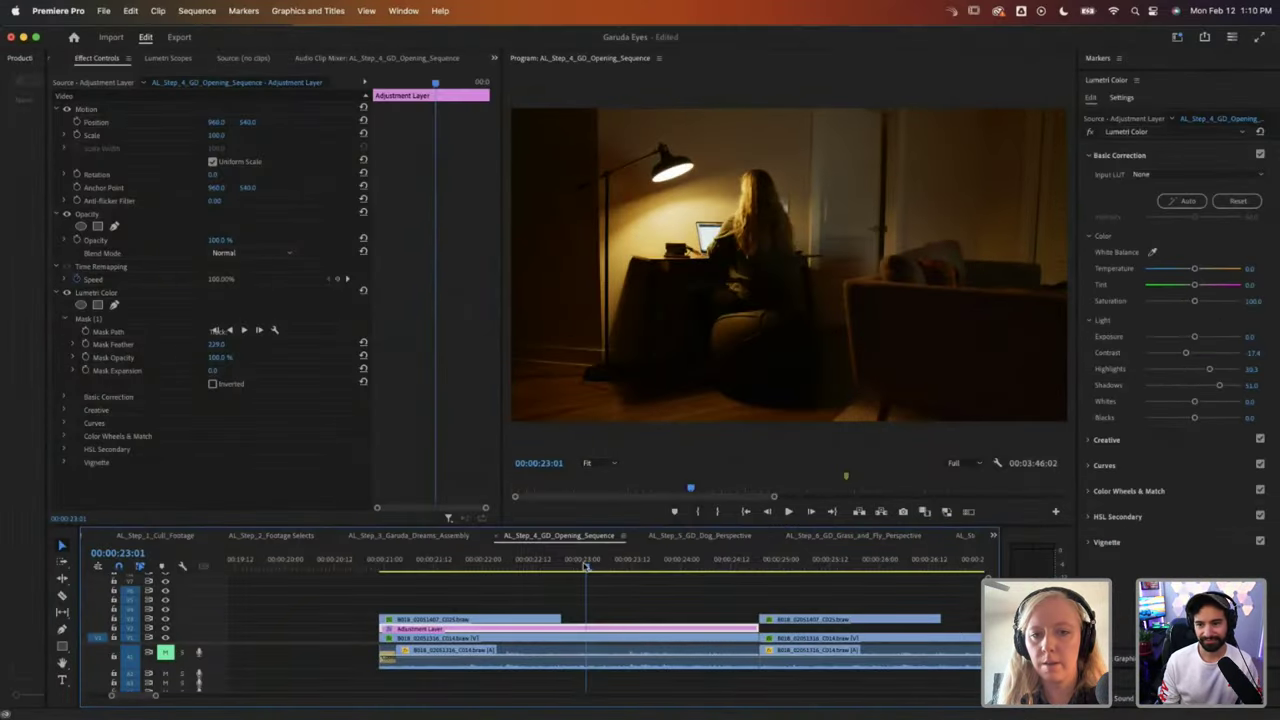
Step: Scrub the shot, toggle the Lumetri grade off and on to compare, and play back the result
left_click(568, 568)
left_click_drag(568, 568, 566, 568)
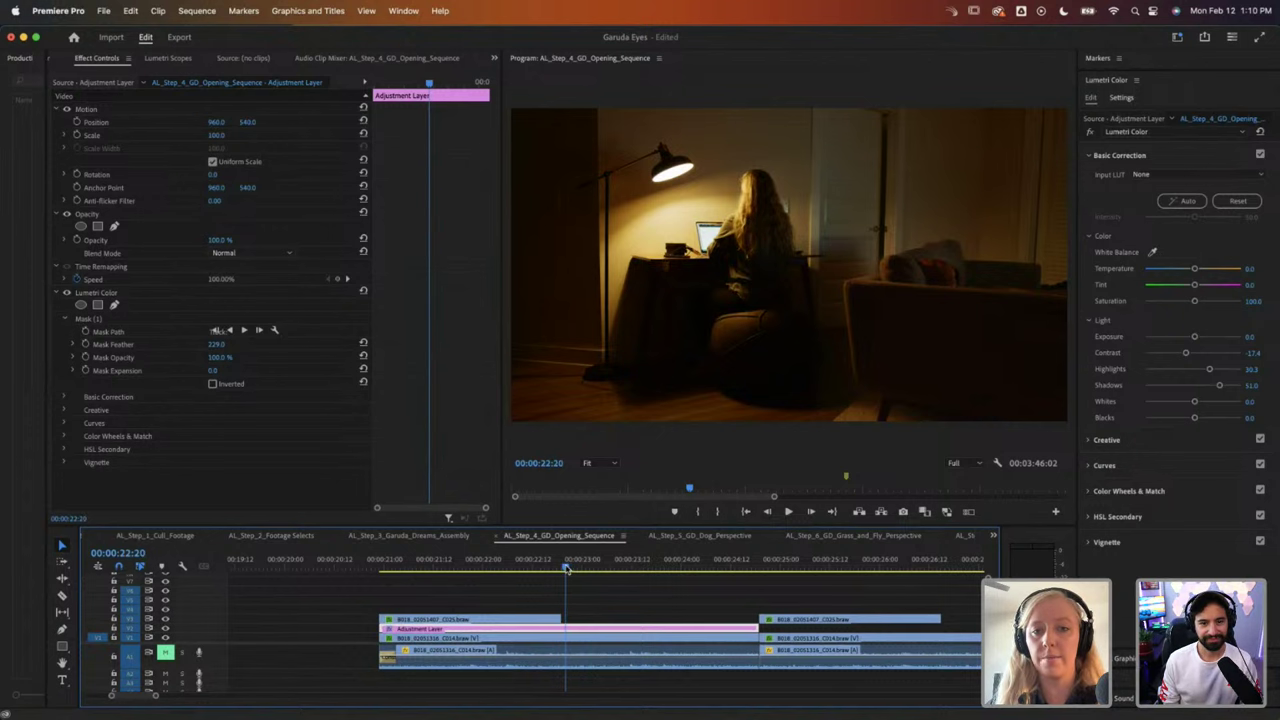
left_click_drag(566, 568, 603, 568)
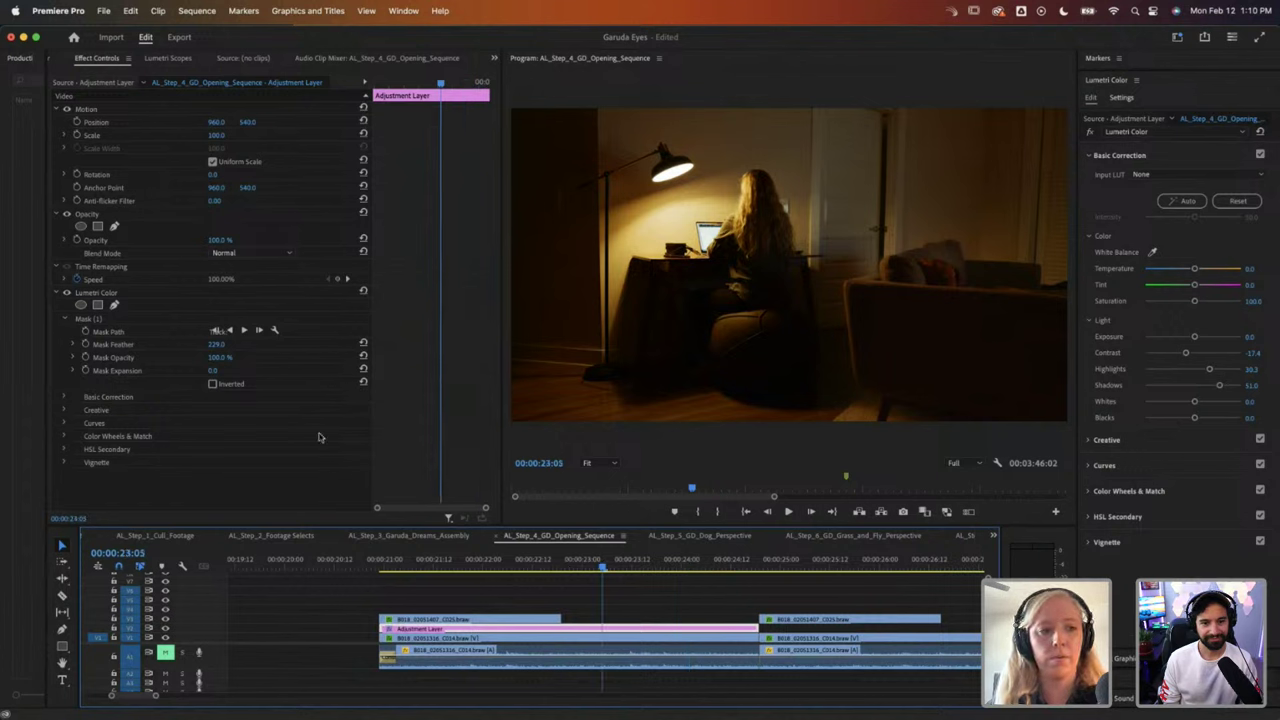
left_click(66, 292)
left_click(66, 292)
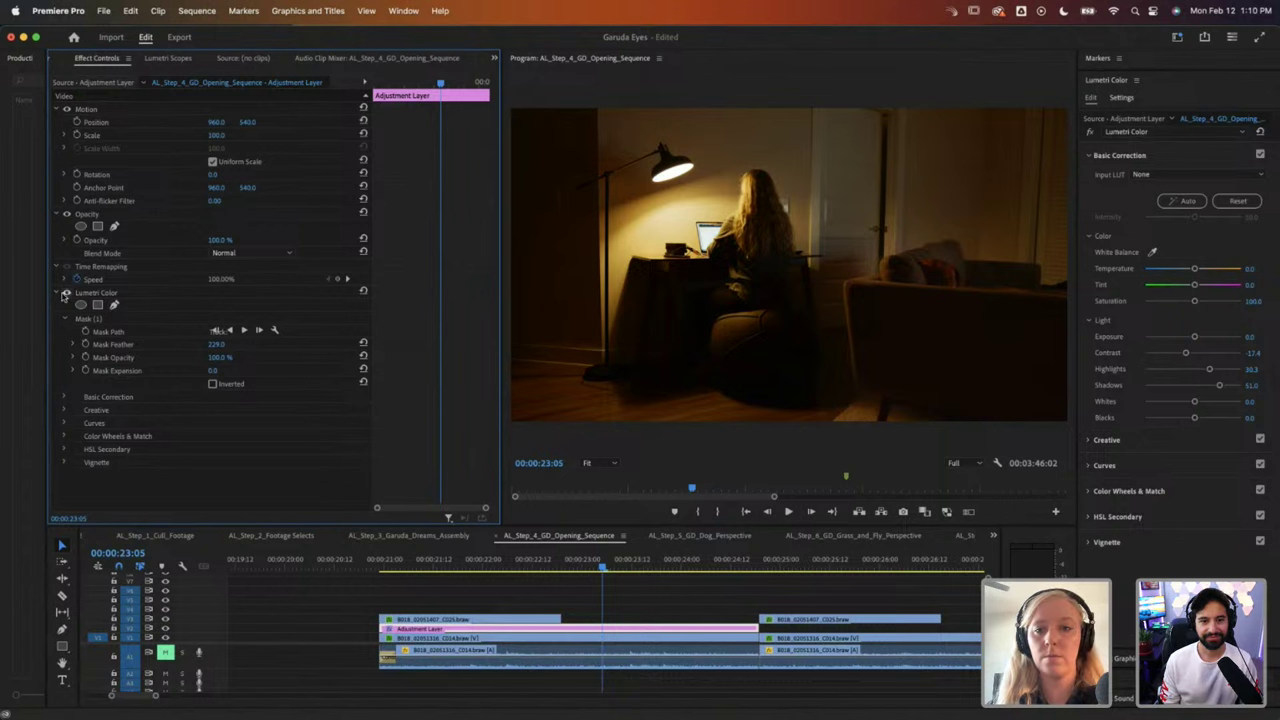
left_click(66, 292)
left_click(66, 292)
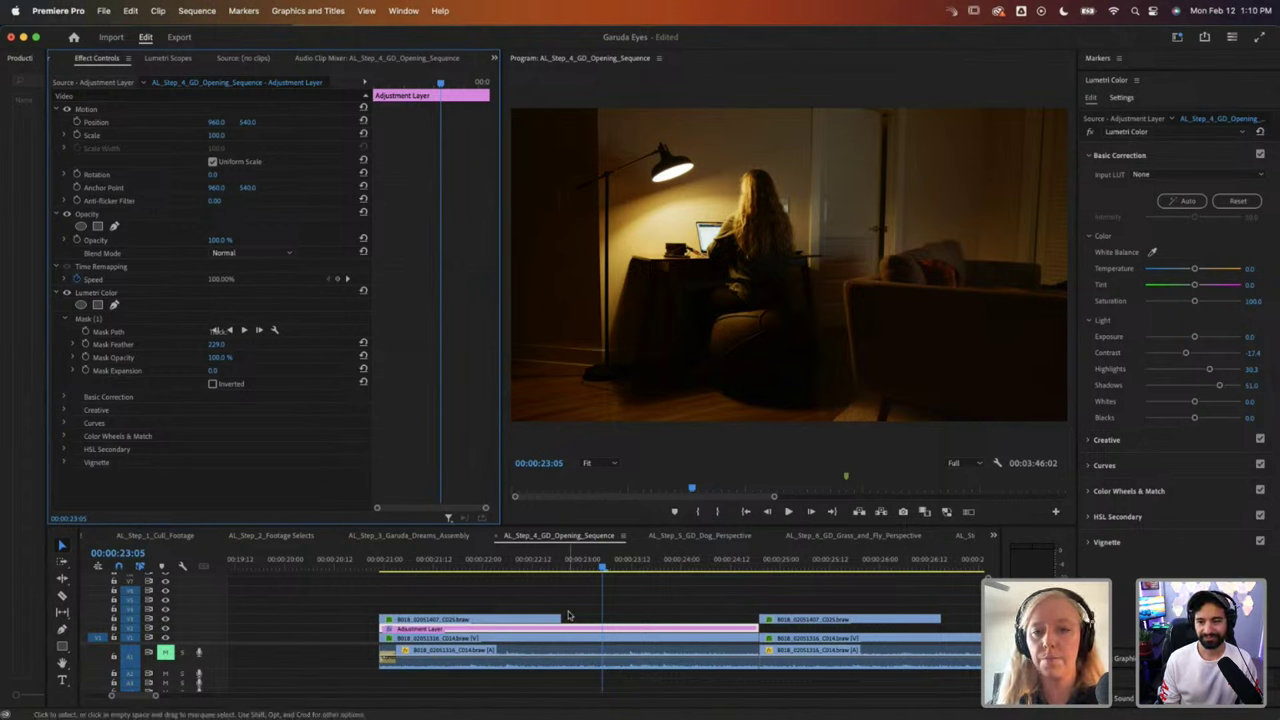
key("space")
key("space")
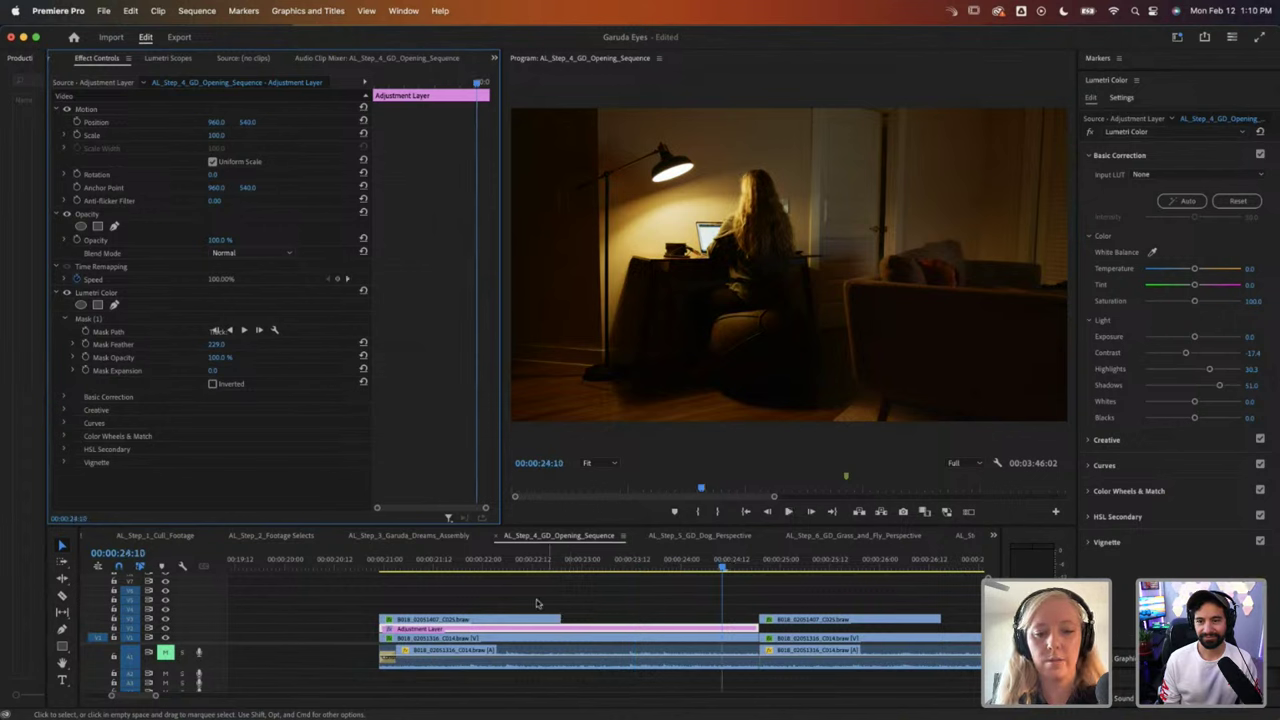
scroll(535, 607, "down", 5)
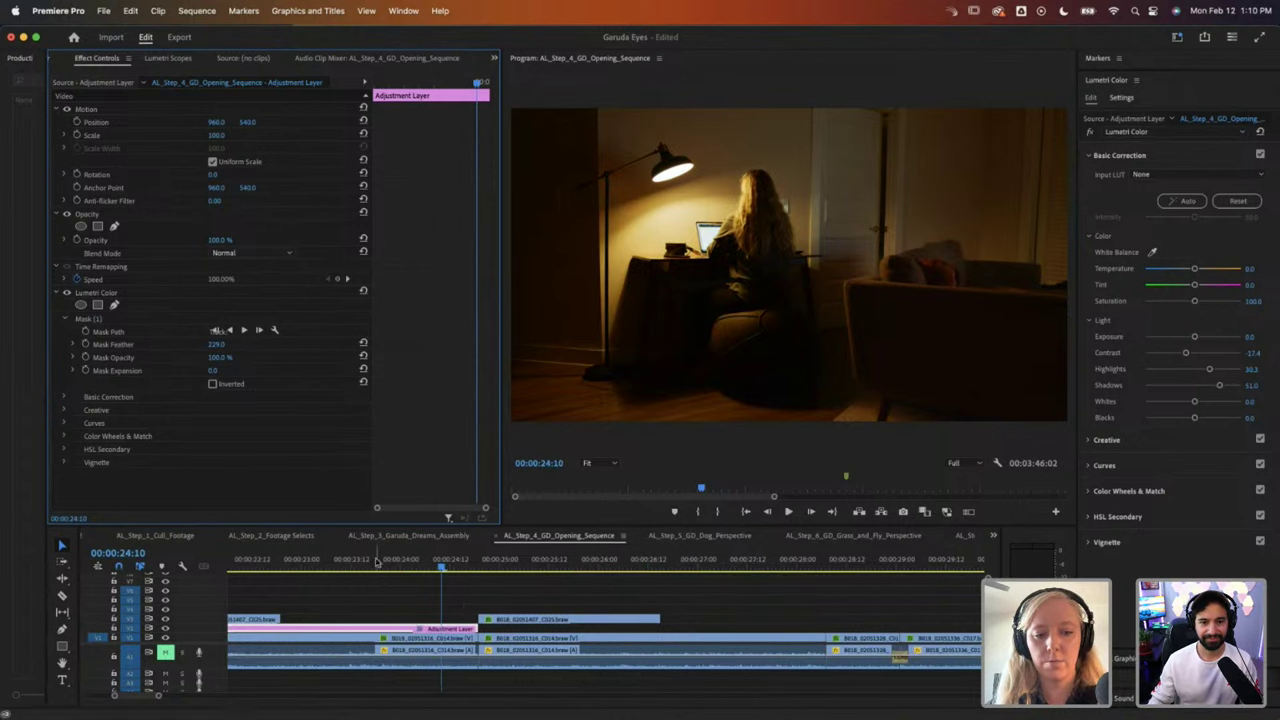
key("Up")
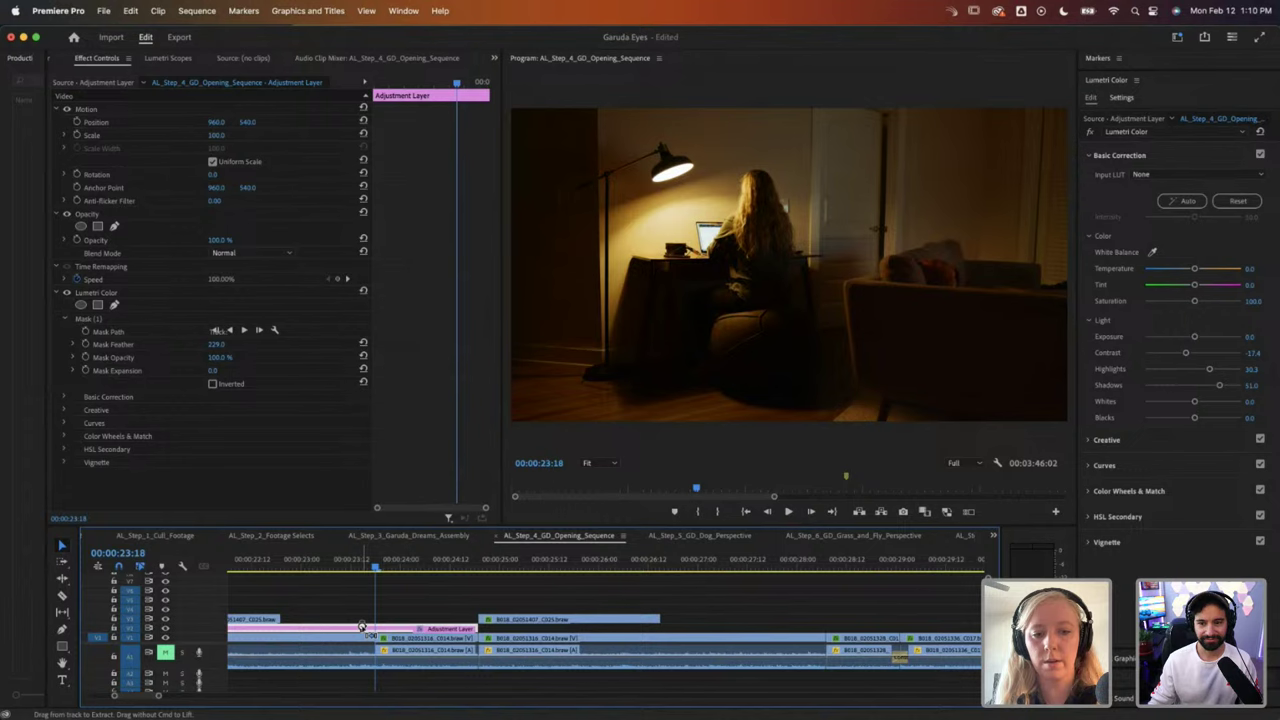
left_click(500, 563)
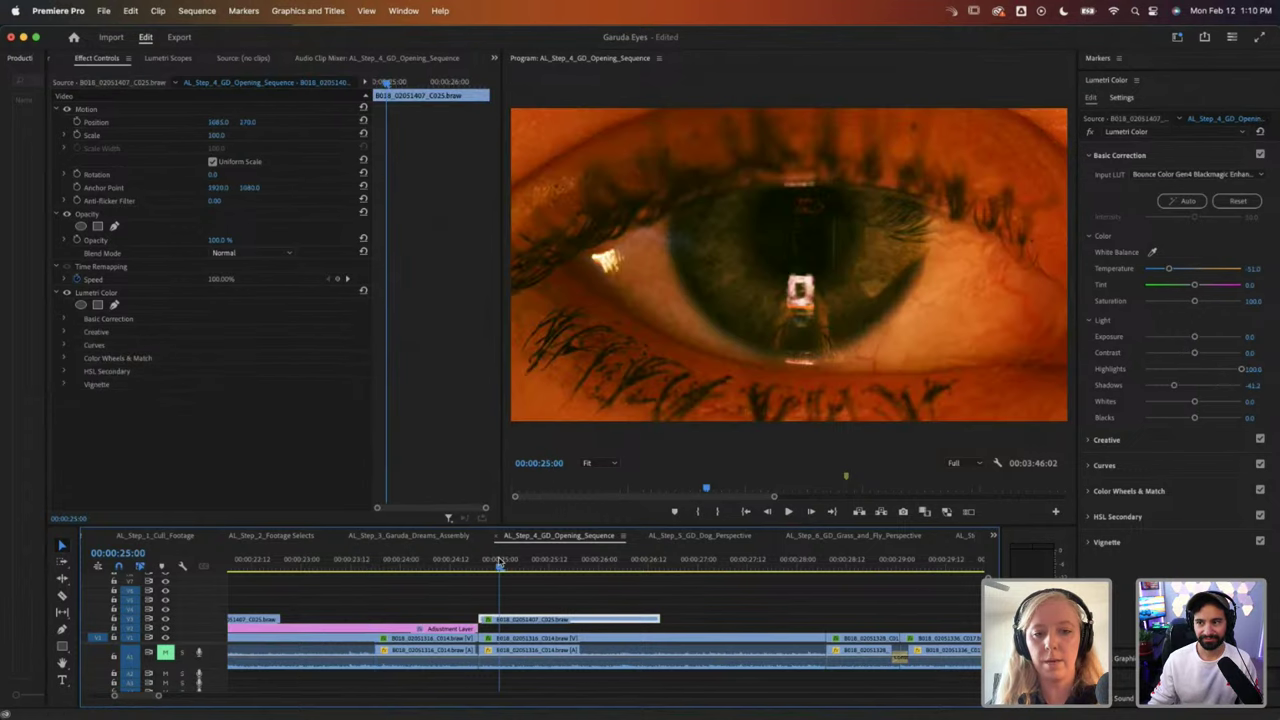
left_click_drag(500, 565, 701, 565)
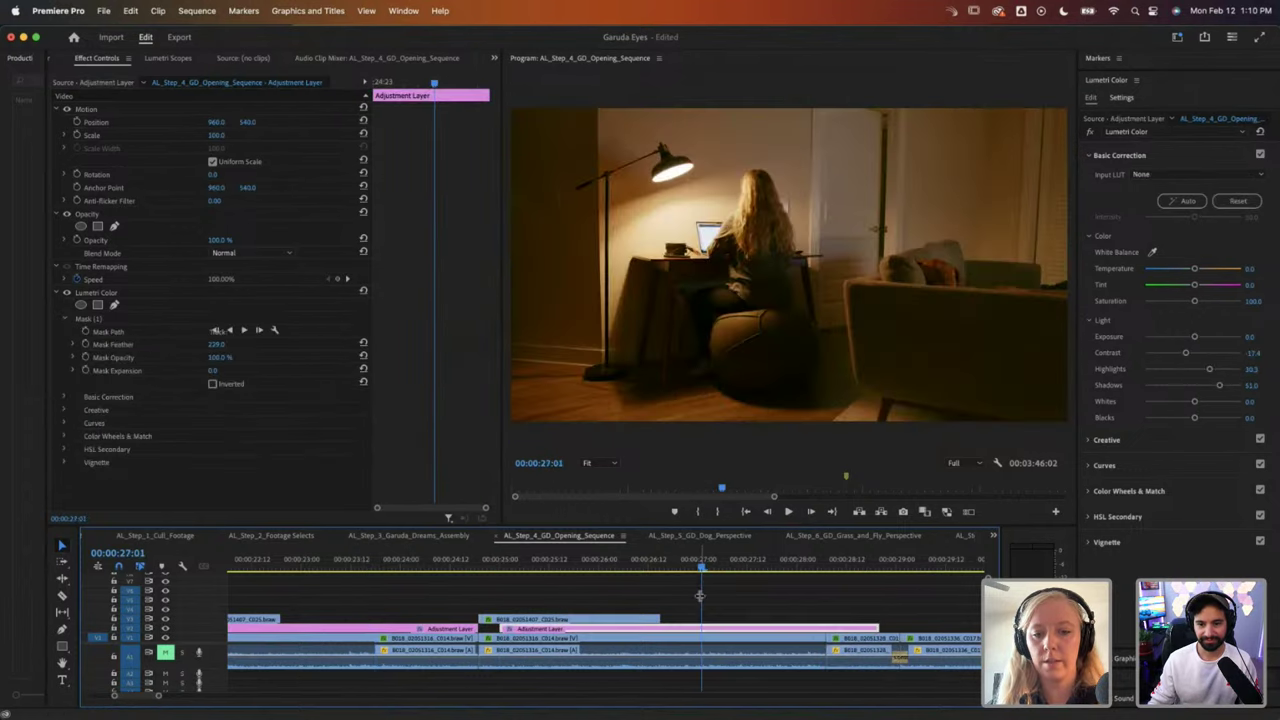
left_click_drag(697, 631, 679, 631)
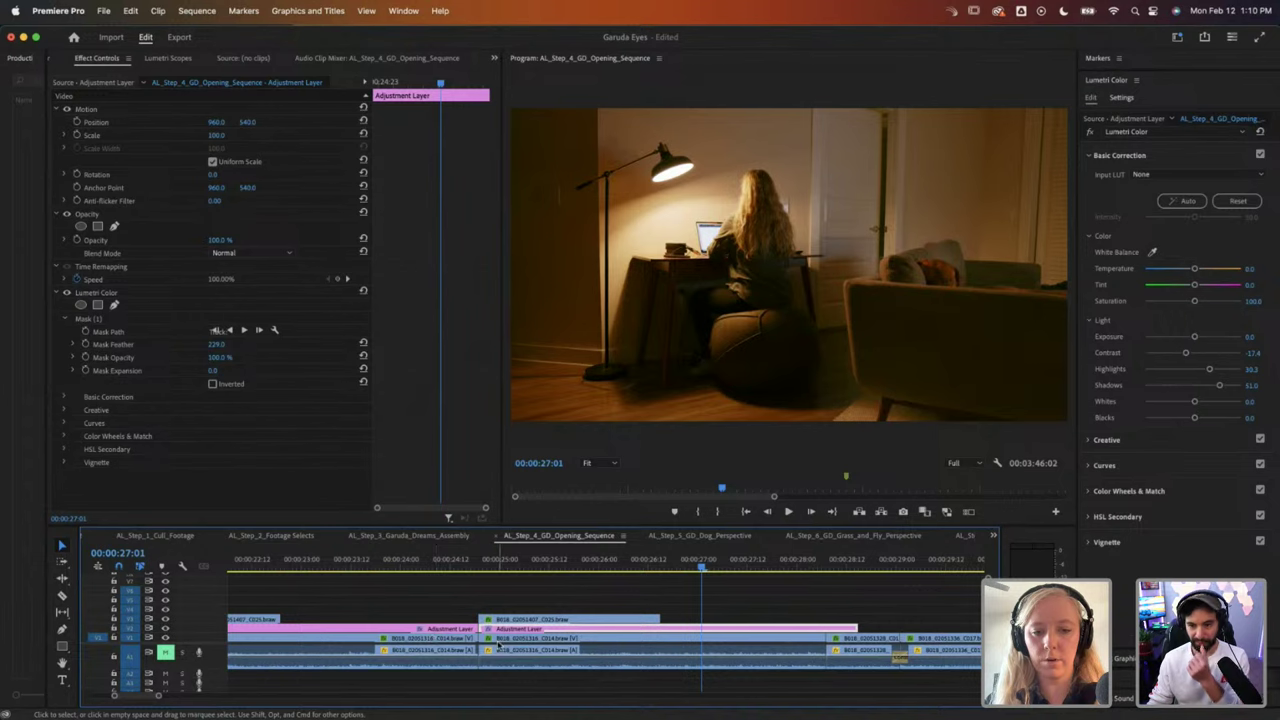
left_click(590, 600)
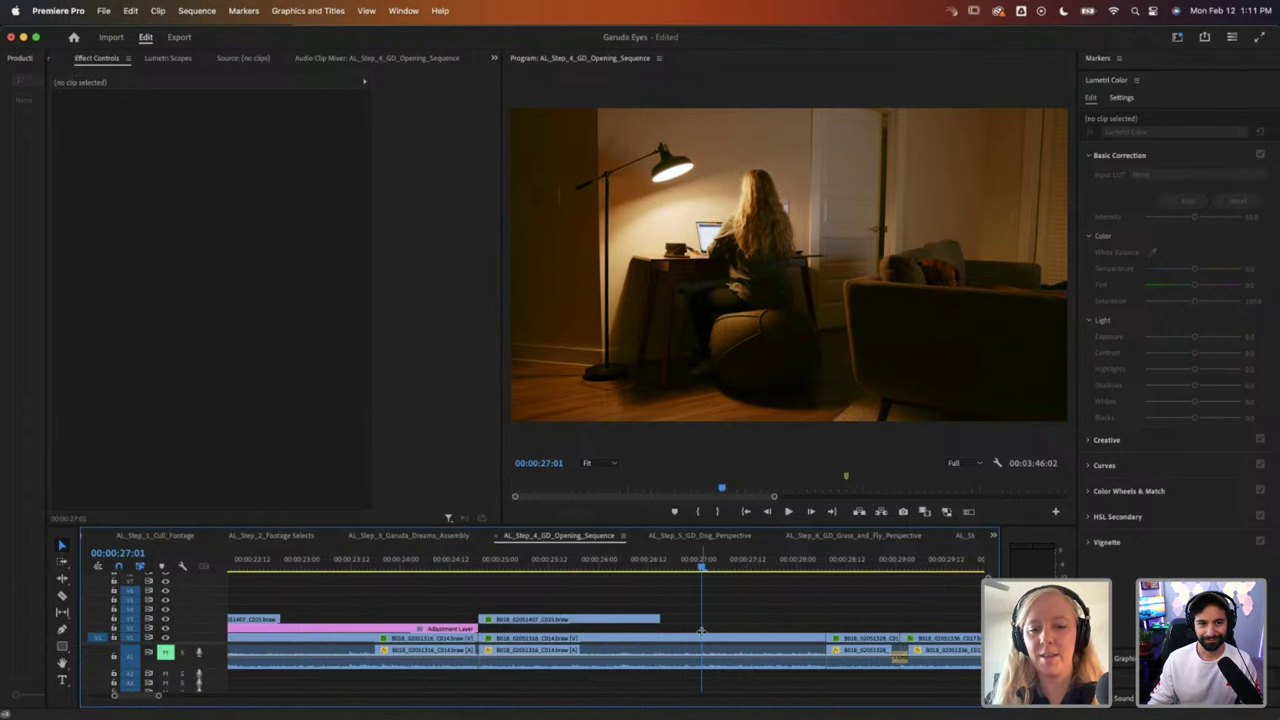
left_click(701, 641)
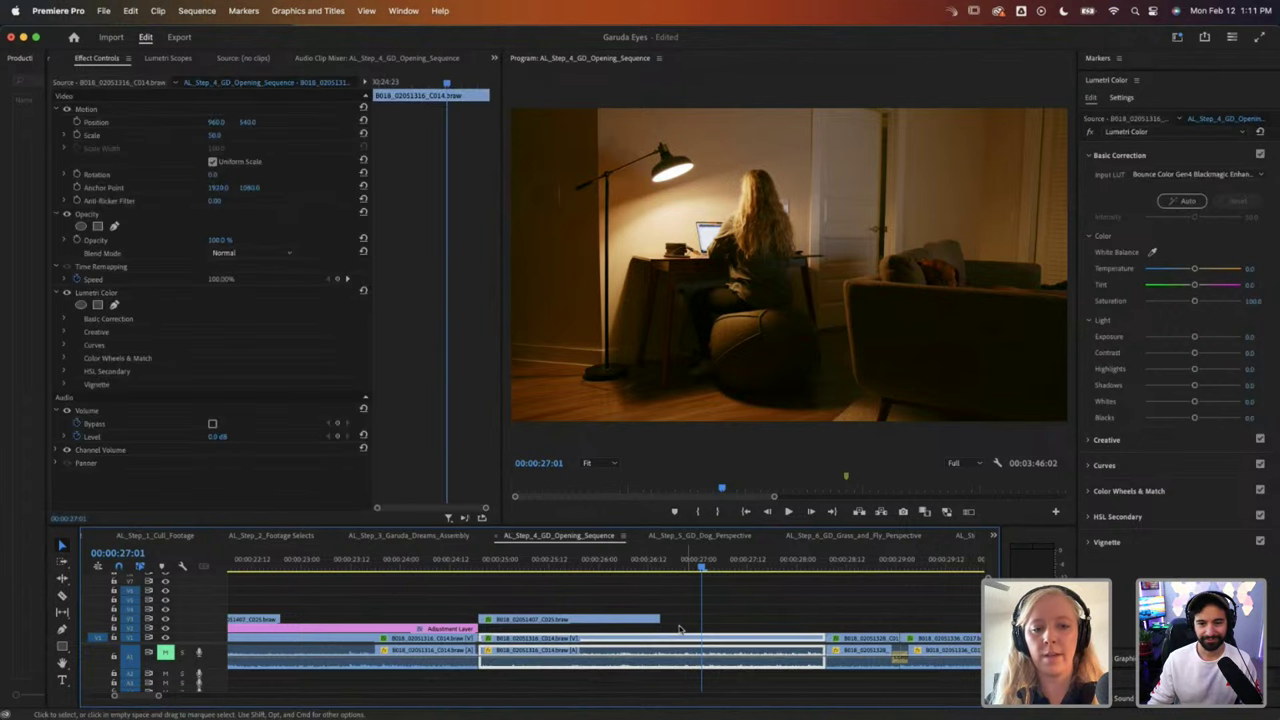
left_click(408, 562)
left_click(383, 630)
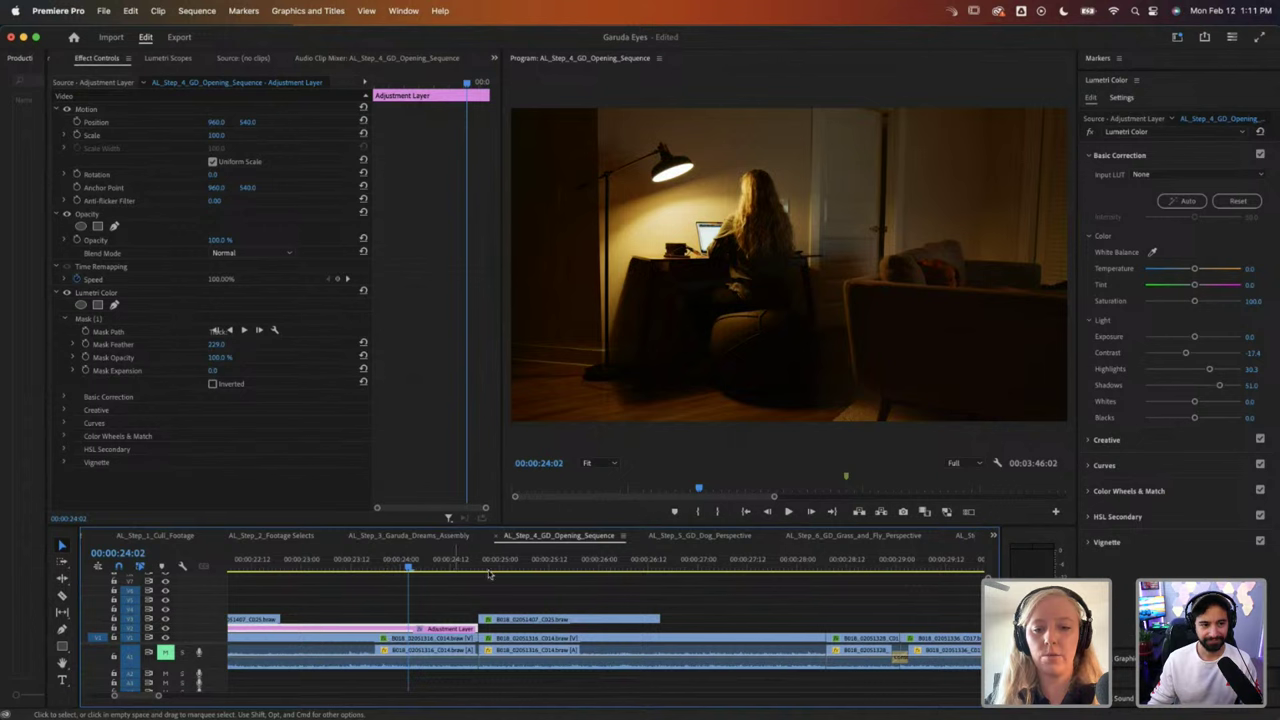
left_click(693, 562)
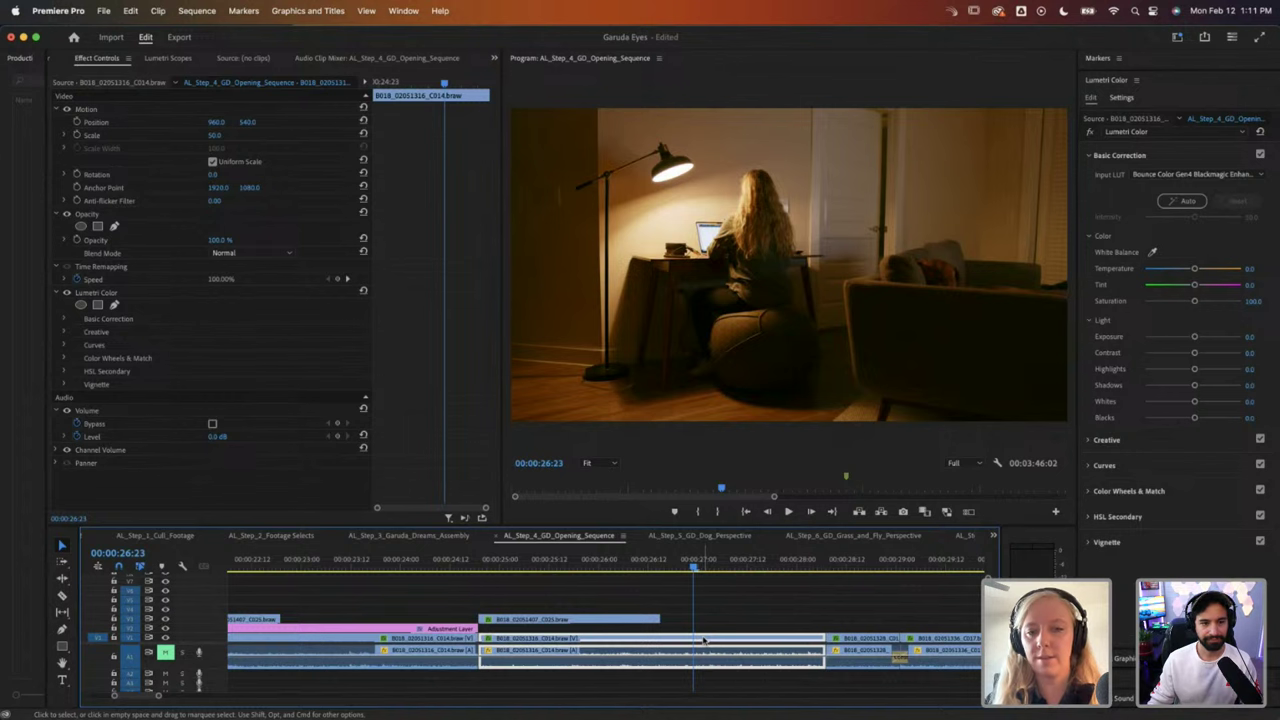
Step: Strip only the Lumetri grade from the later C014 clip, keeping Motion, Opacity, Time Remapping and volume
right_click(704, 640)
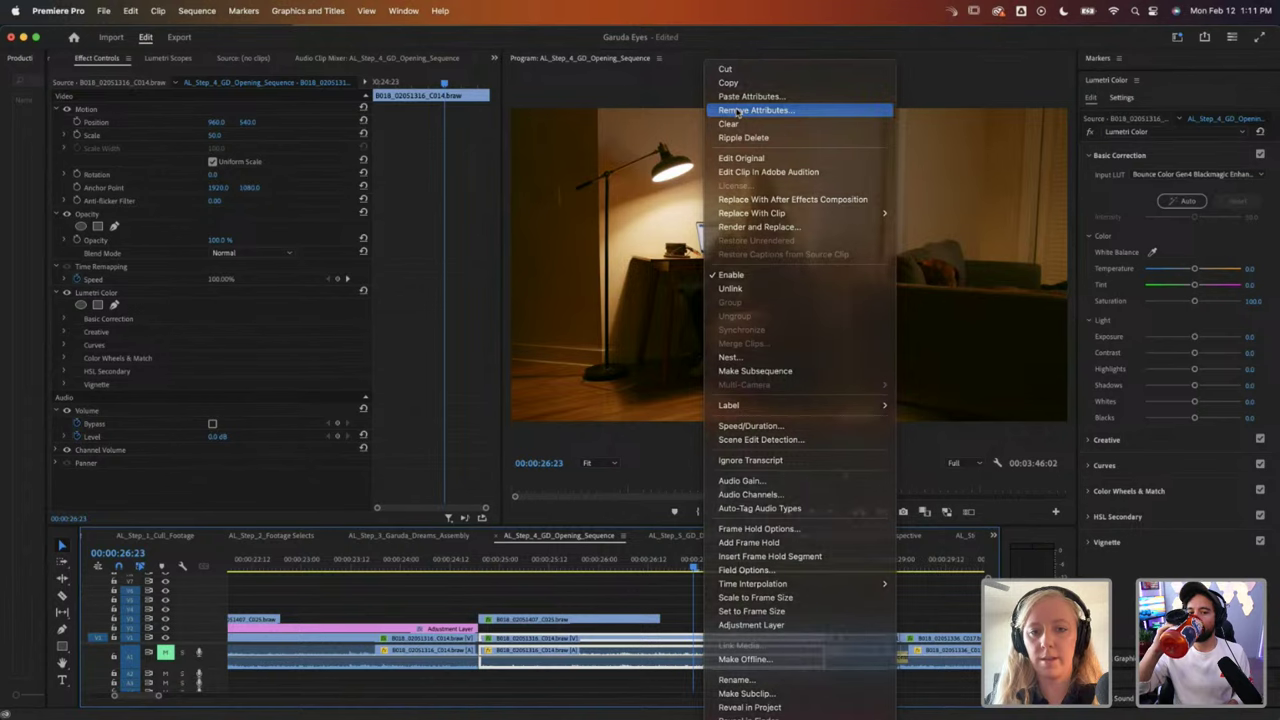
left_click(737, 111)
left_click(543, 234)
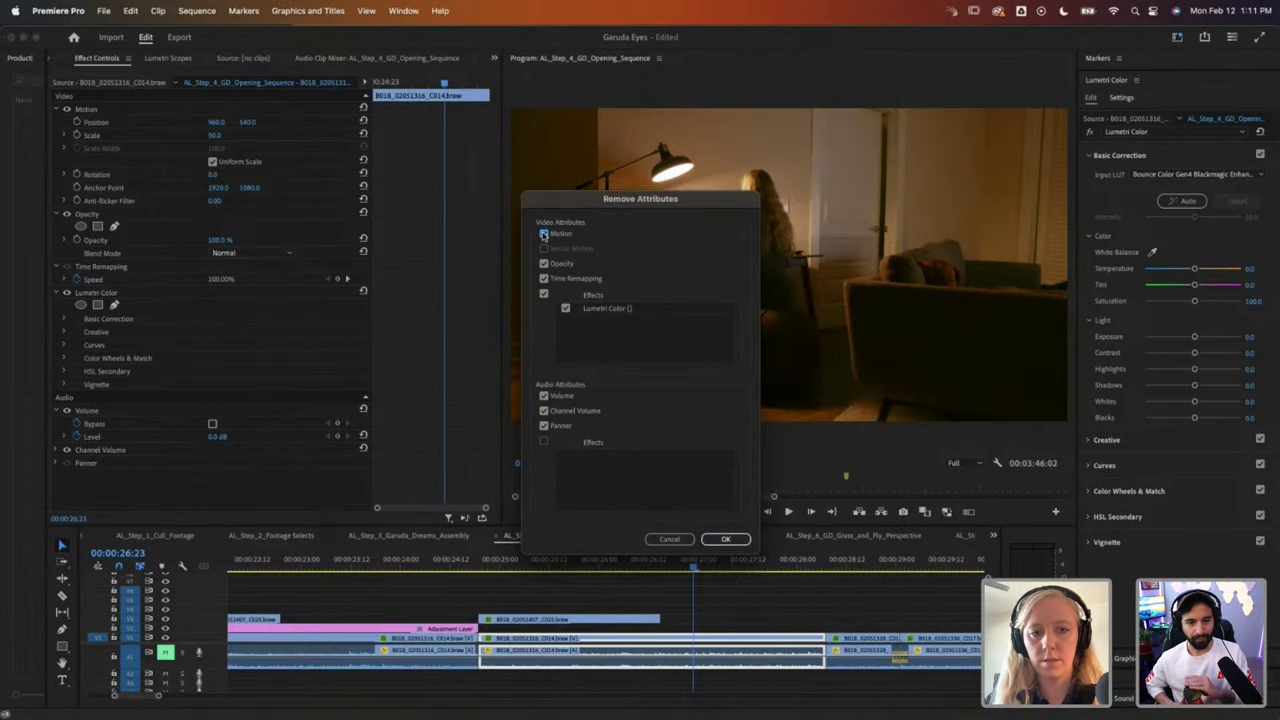
left_click(543, 264)
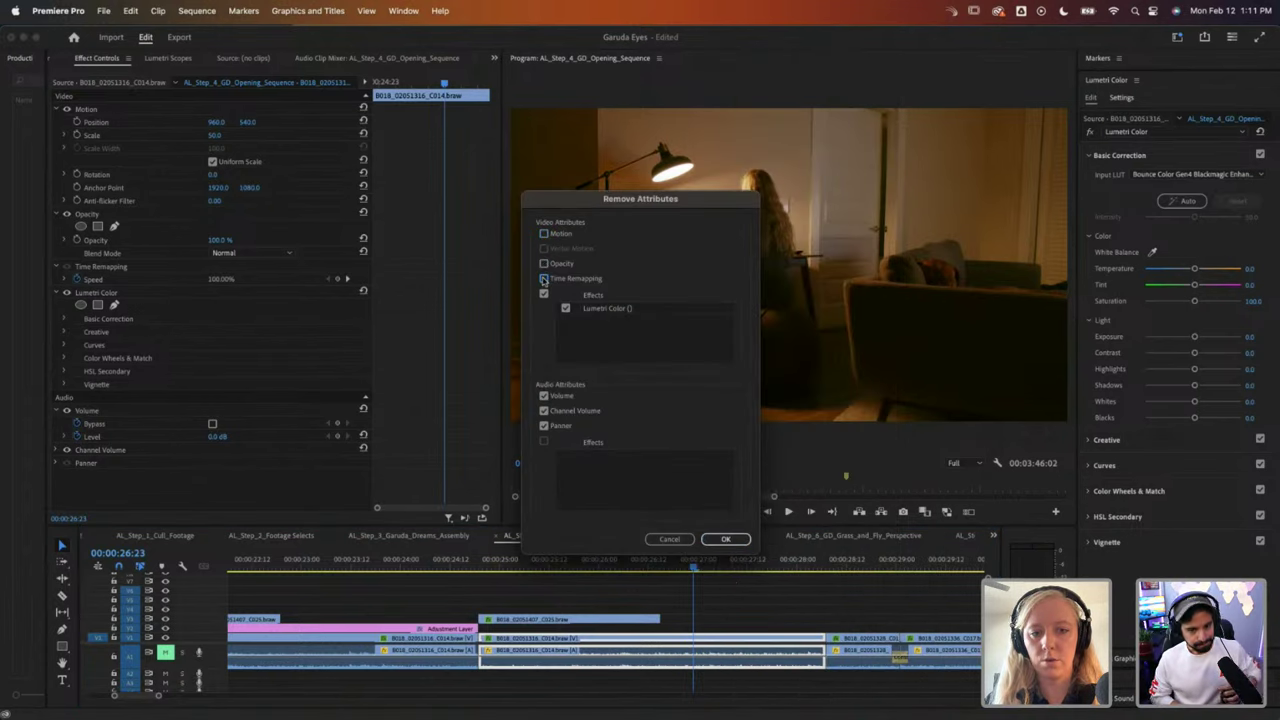
left_click(543, 279)
left_click(543, 396)
left_click(543, 411)
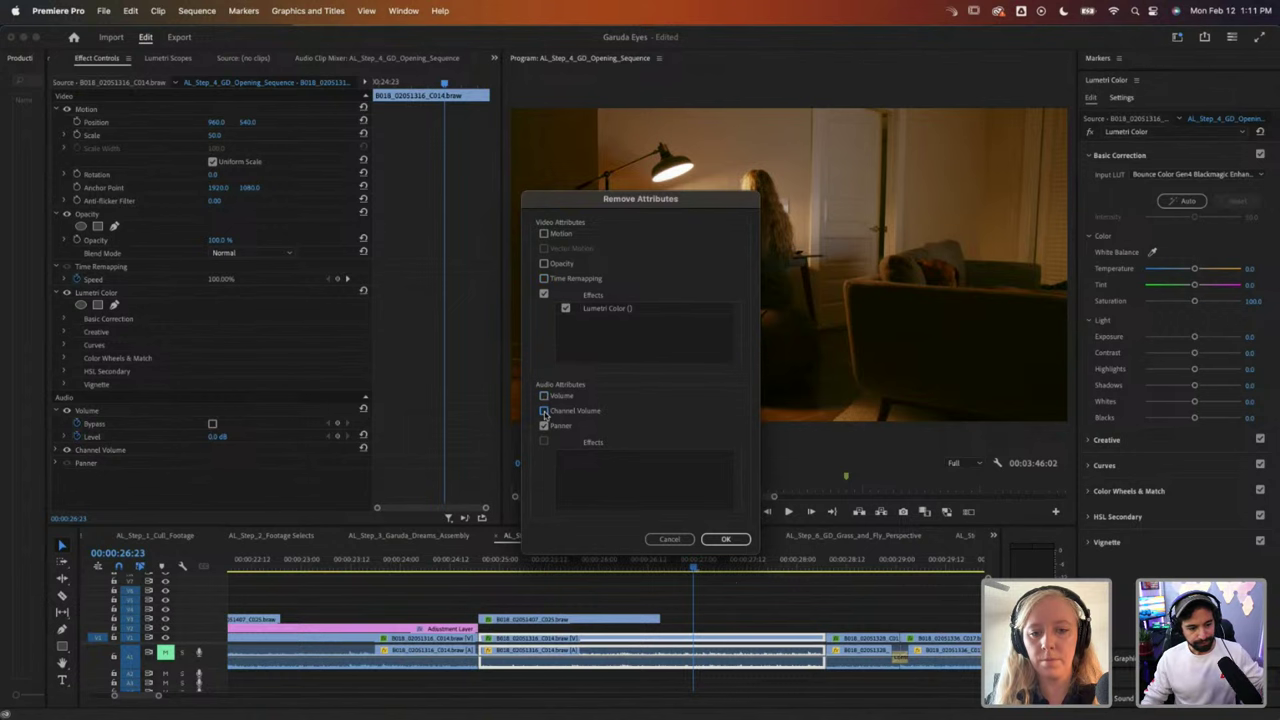
left_click(718, 540)
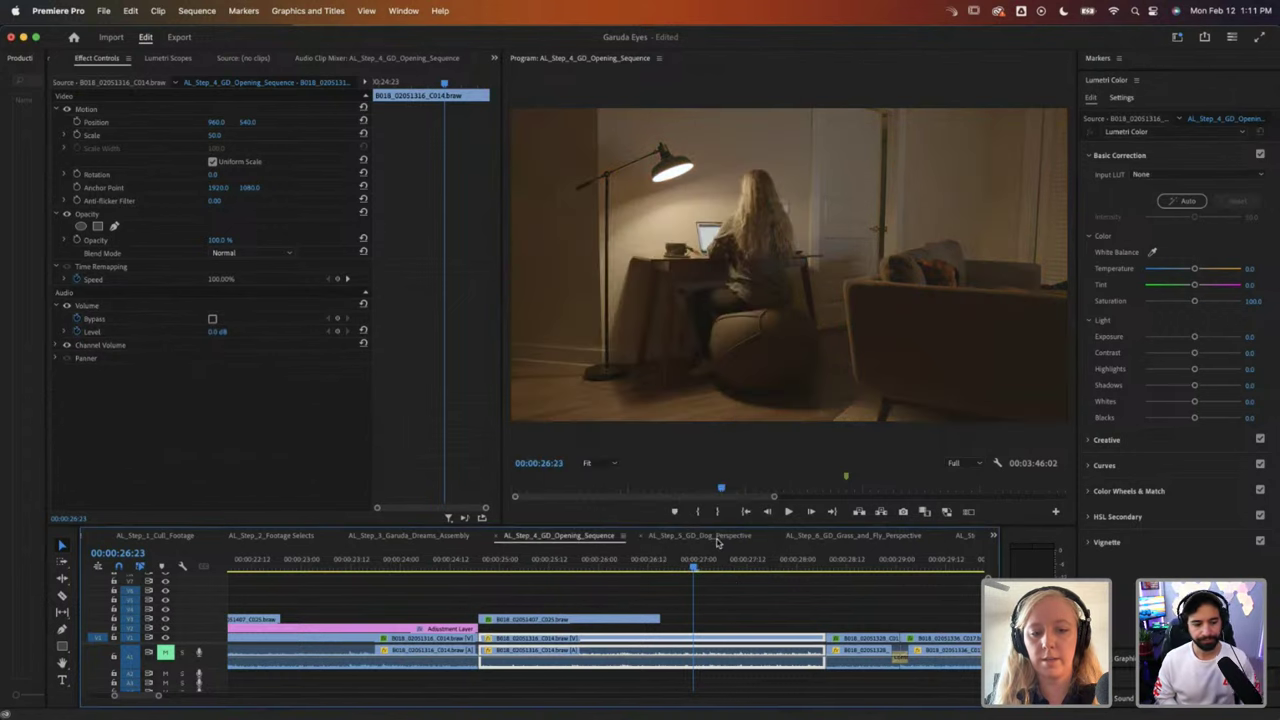
left_click(360, 566)
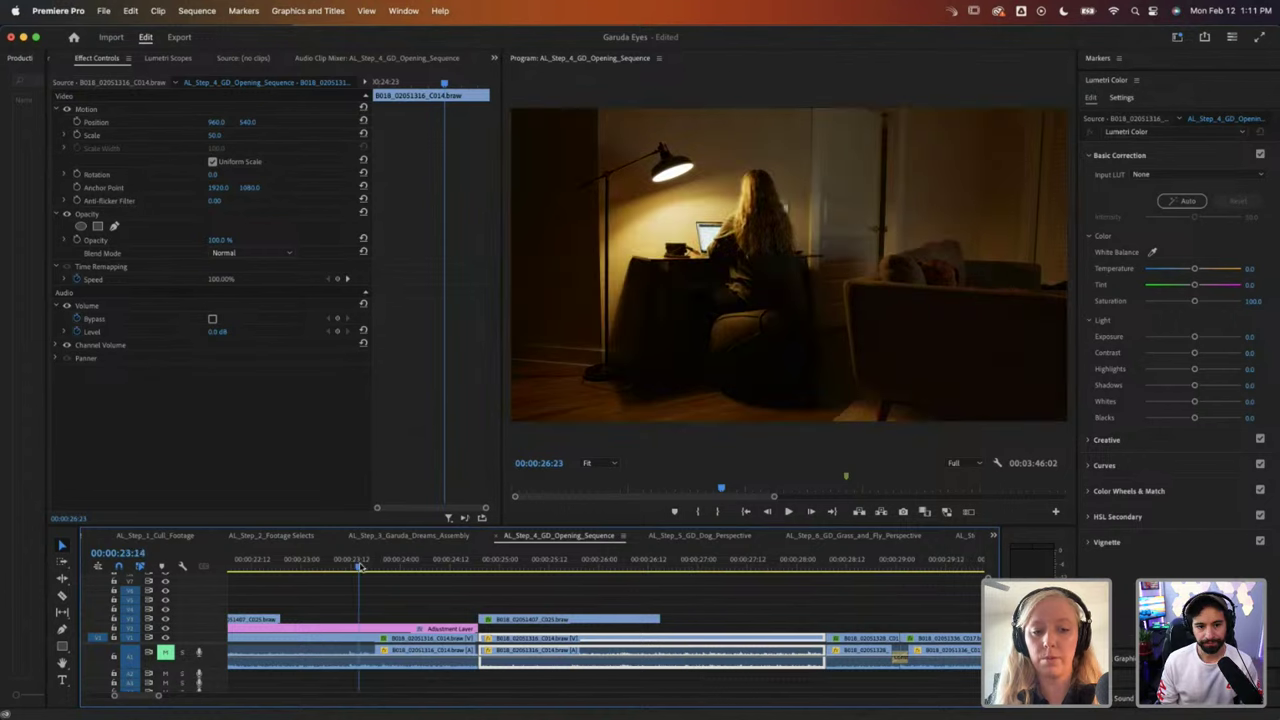
left_click(376, 645)
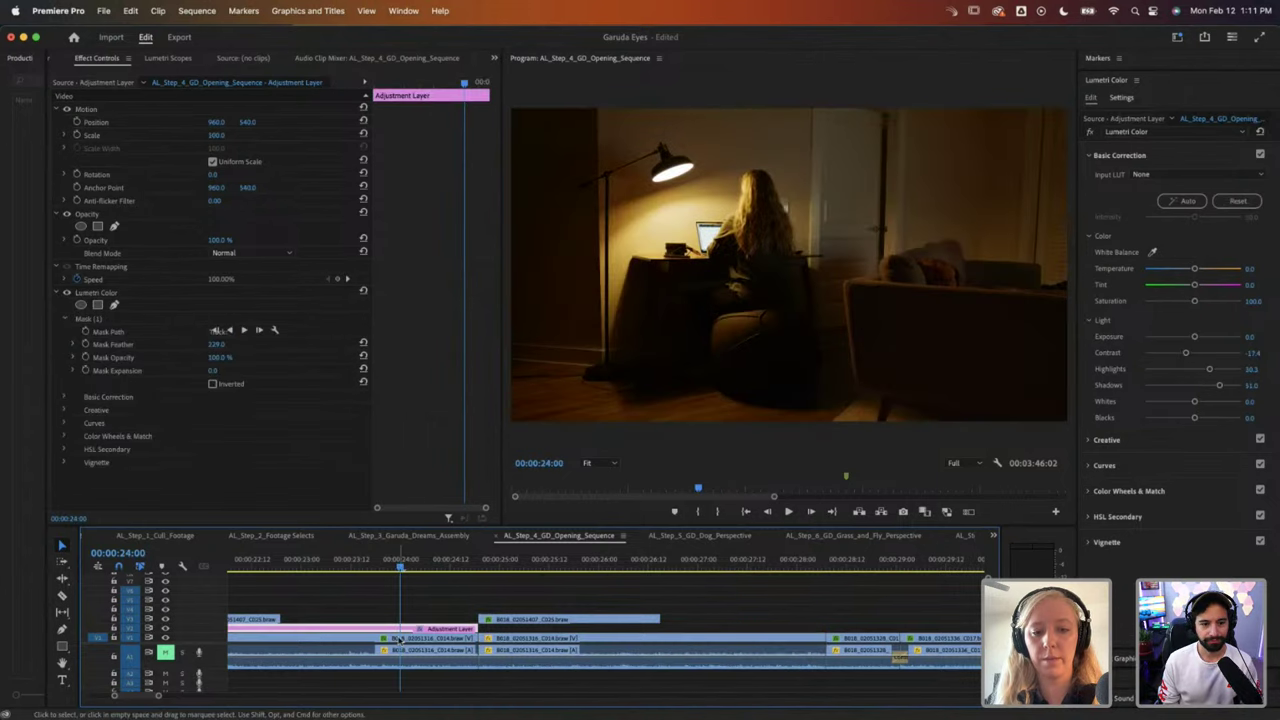
Step: Paste the earlier clip's Lumetri Color effect, without Motion, onto the later C014 desk-lamp clip
left_click(400, 640)
left_click(720, 638)
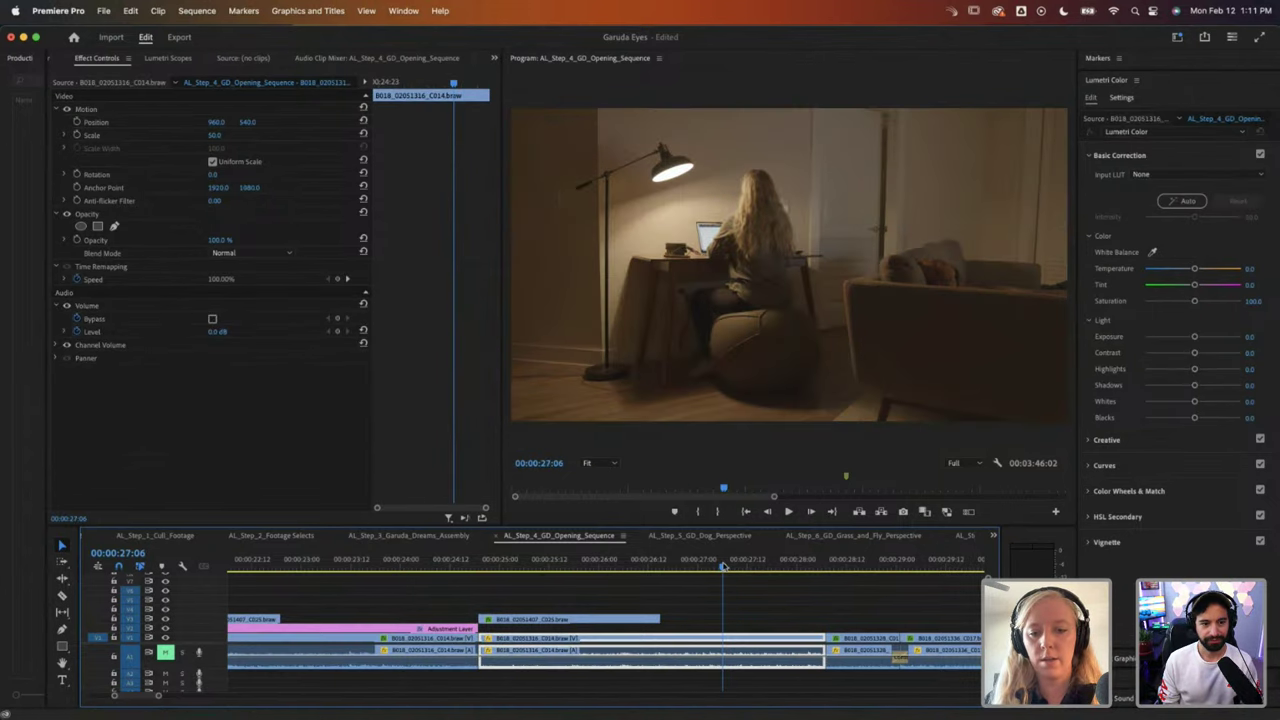
right_click(720, 638)
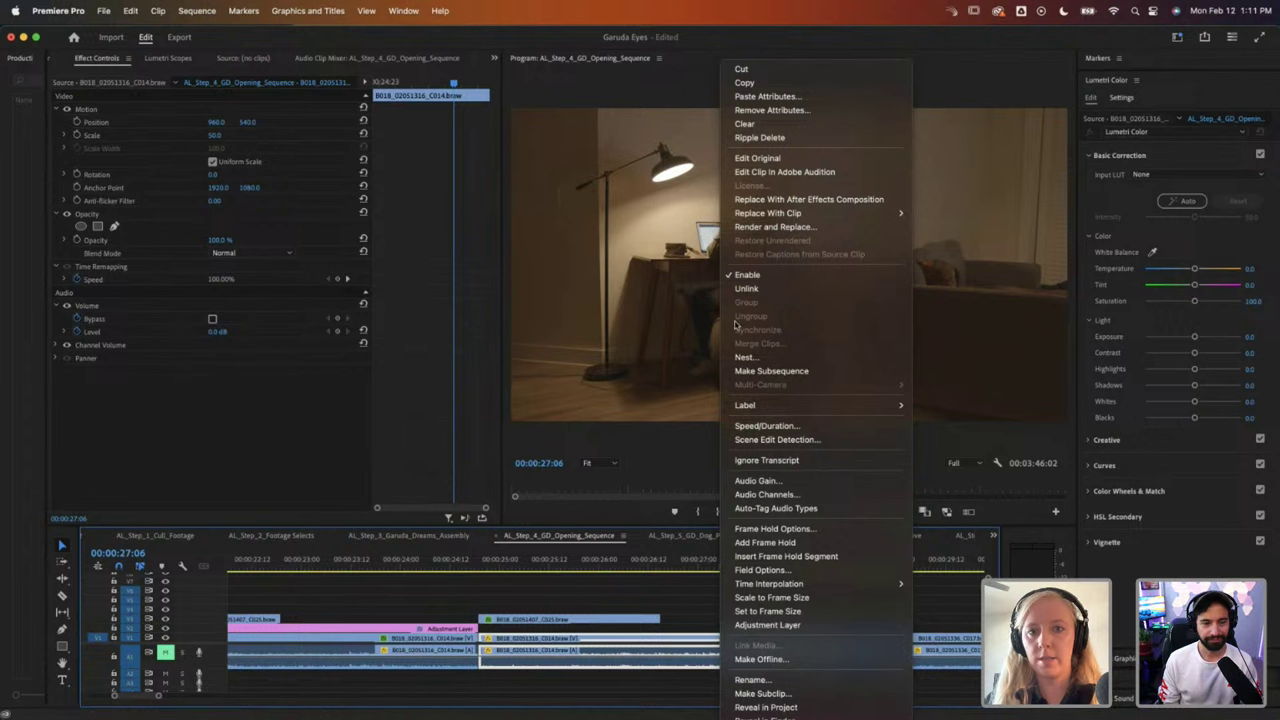
left_click(768, 96)
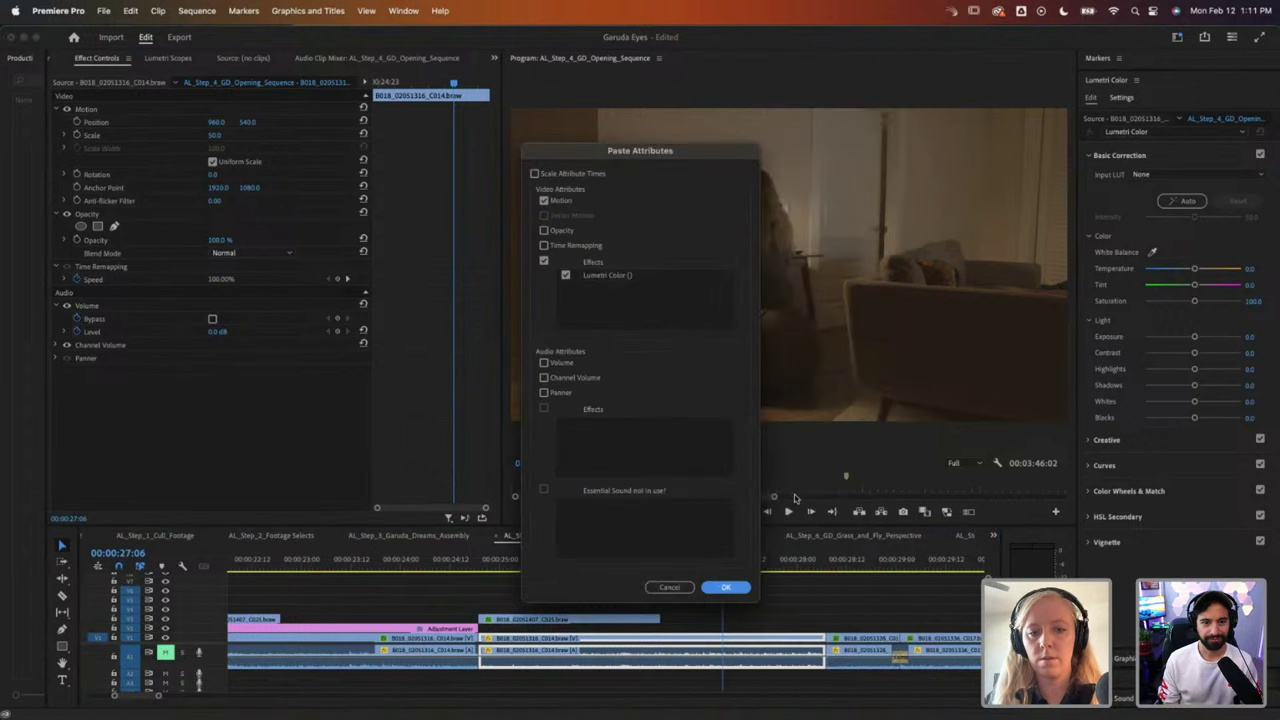
left_click(545, 201)
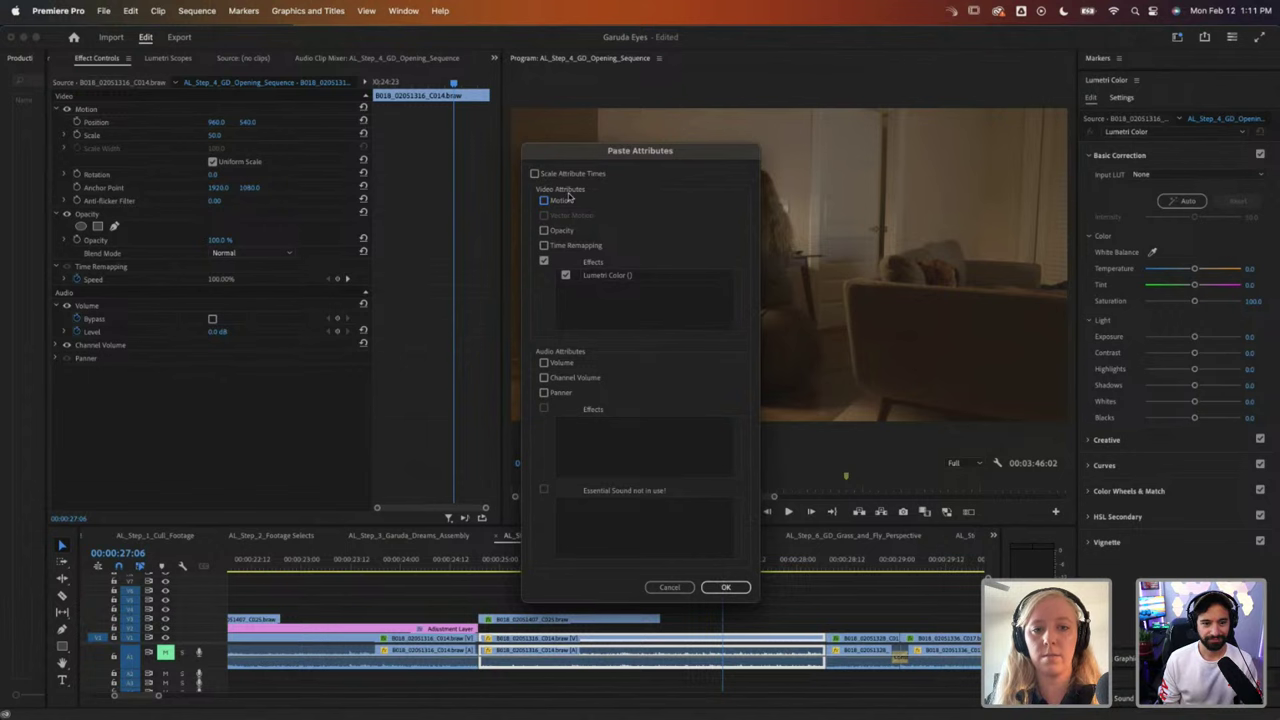
left_click(726, 587)
left_click(399, 566)
left_click(465, 628)
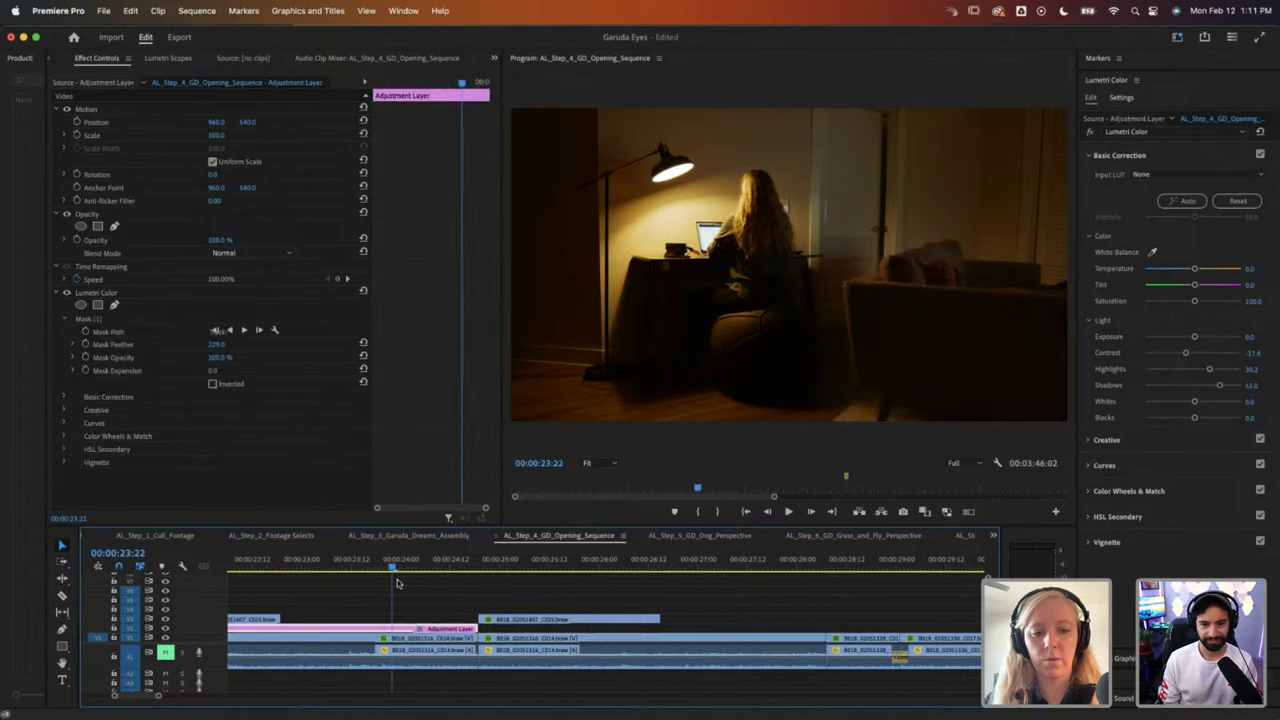
Step: Extend the Adjustment Layer over the following shots and scrub through them to check the result
left_click_drag(471, 628, 818, 627)
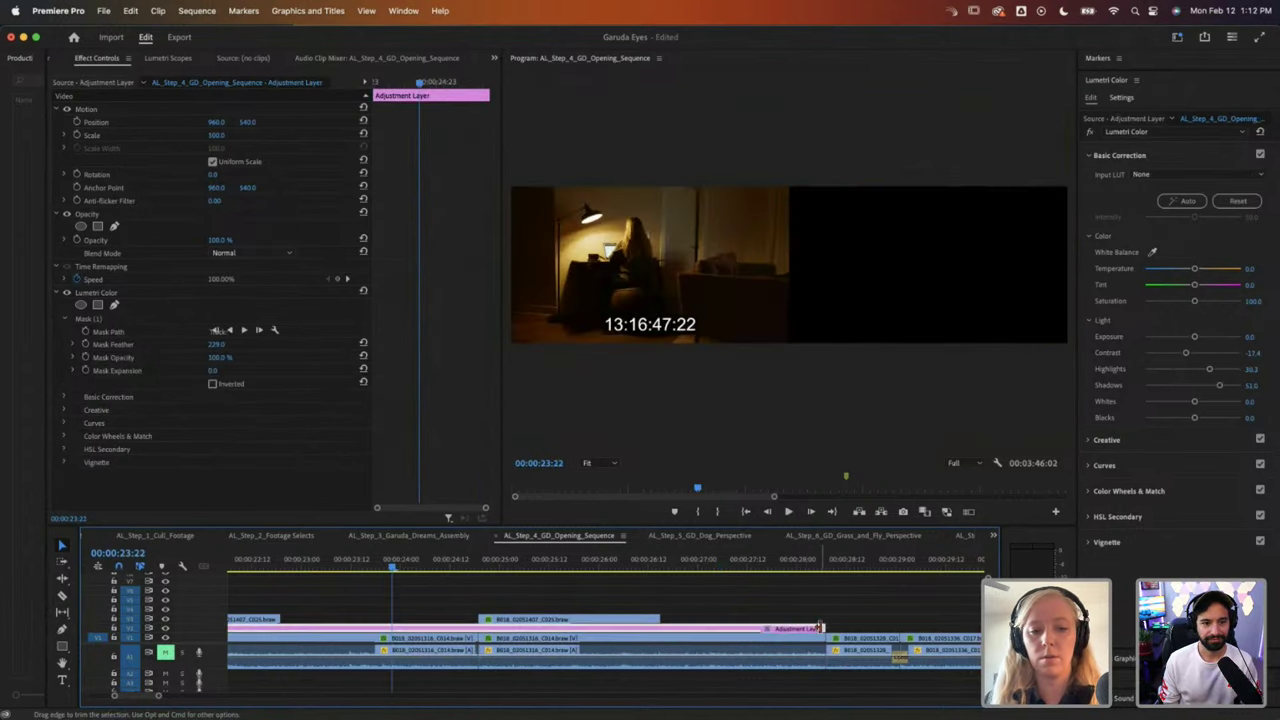
left_click_drag(350, 567, 339, 569)
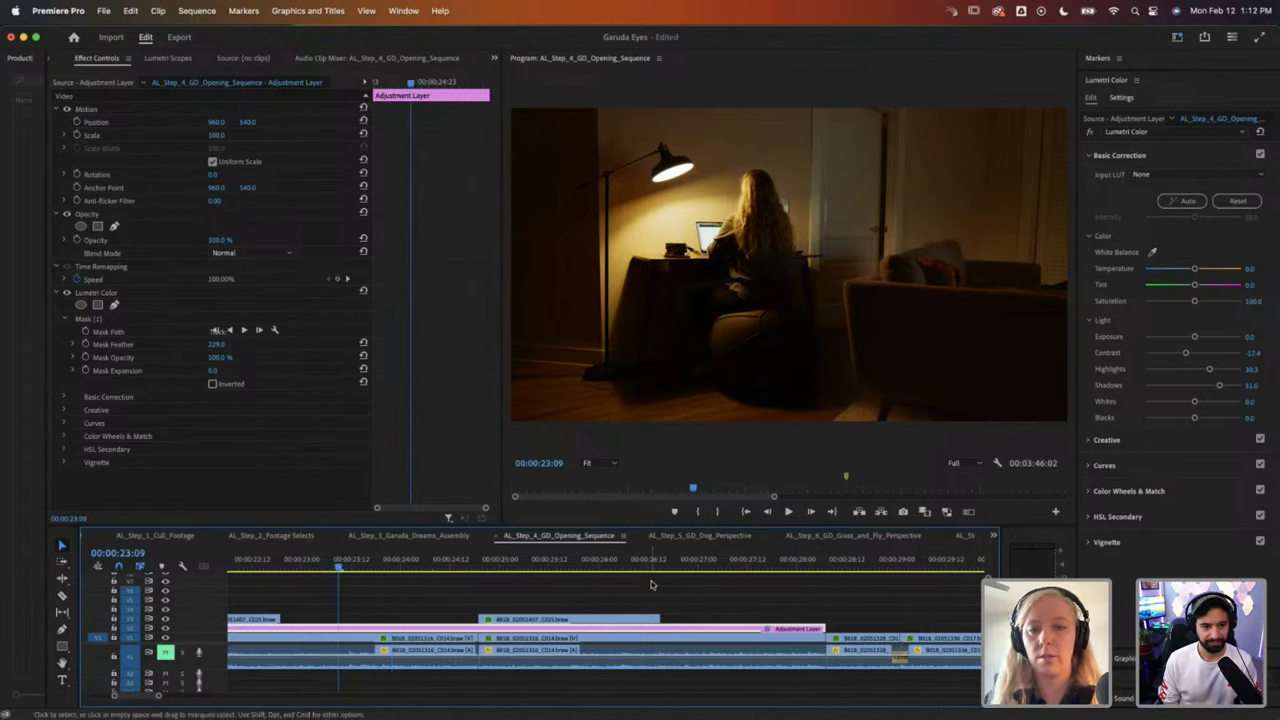
left_click(697, 566)
left_click_drag(385, 566, 441, 566)
left_click_drag(670, 572, 417, 567)
Step: Cut the Adjustment Layer in two at the clip boundary with the Razor tool
left_click(368, 614)
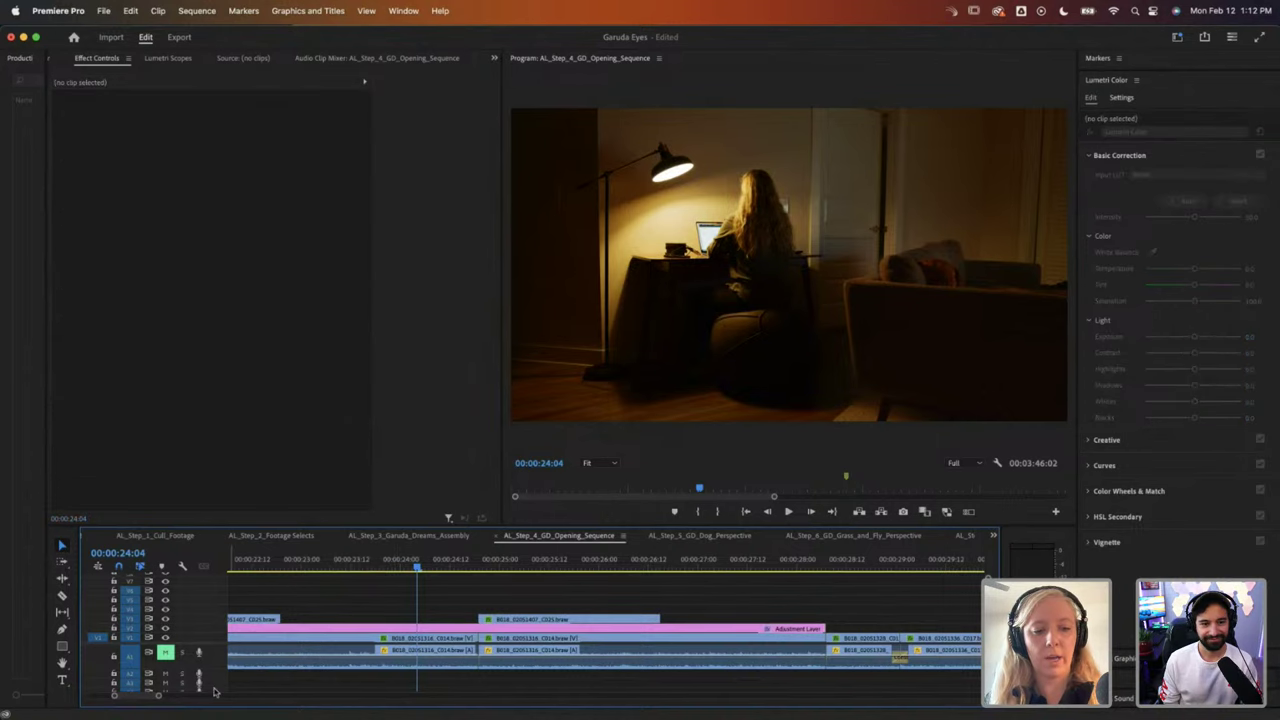
left_click(166, 698)
mouse_move(166, 698)
left_mouse_down()
mouse_move(254, 699)
mouse_move(176, 696)
left_mouse_up()
key("c")
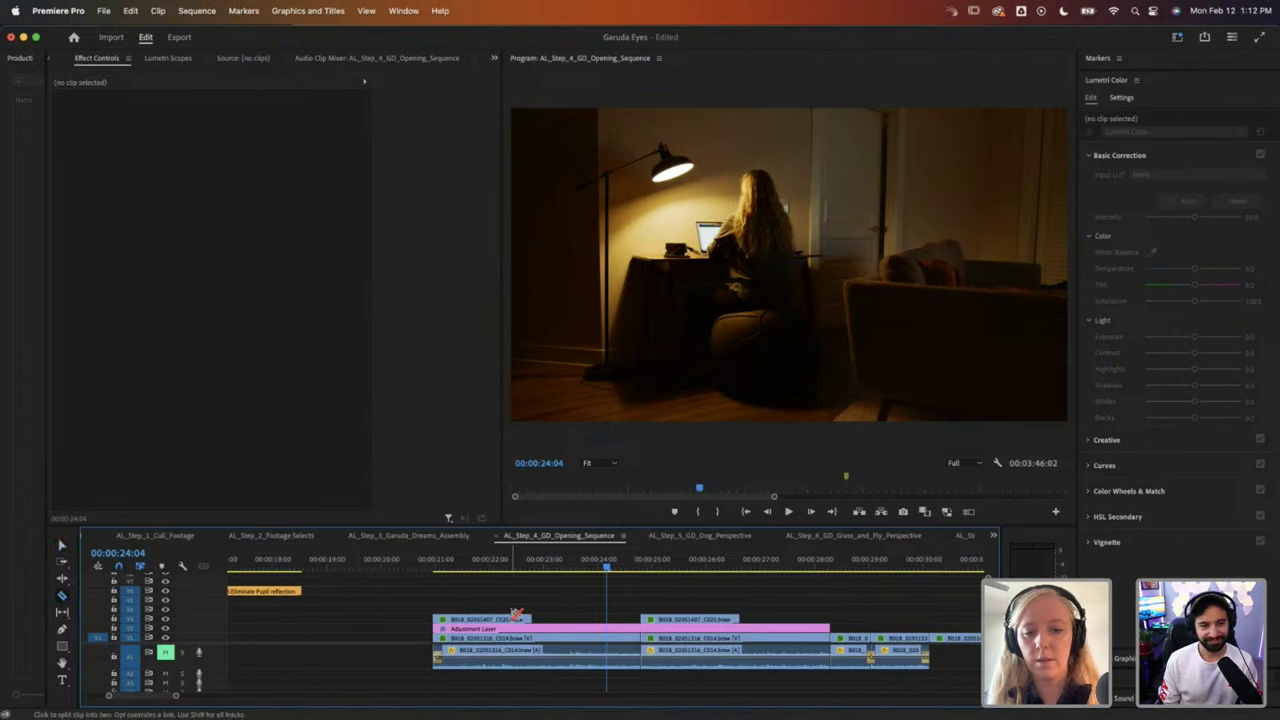
left_click(640, 628)
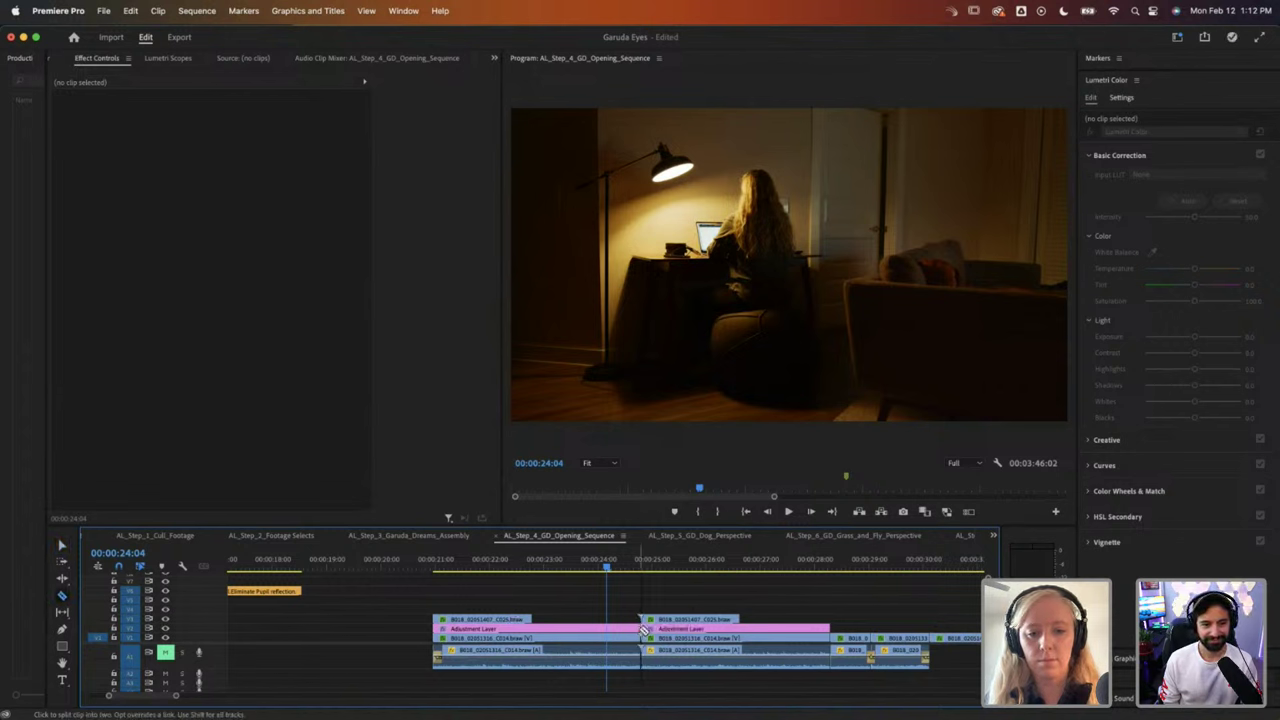
key("v")
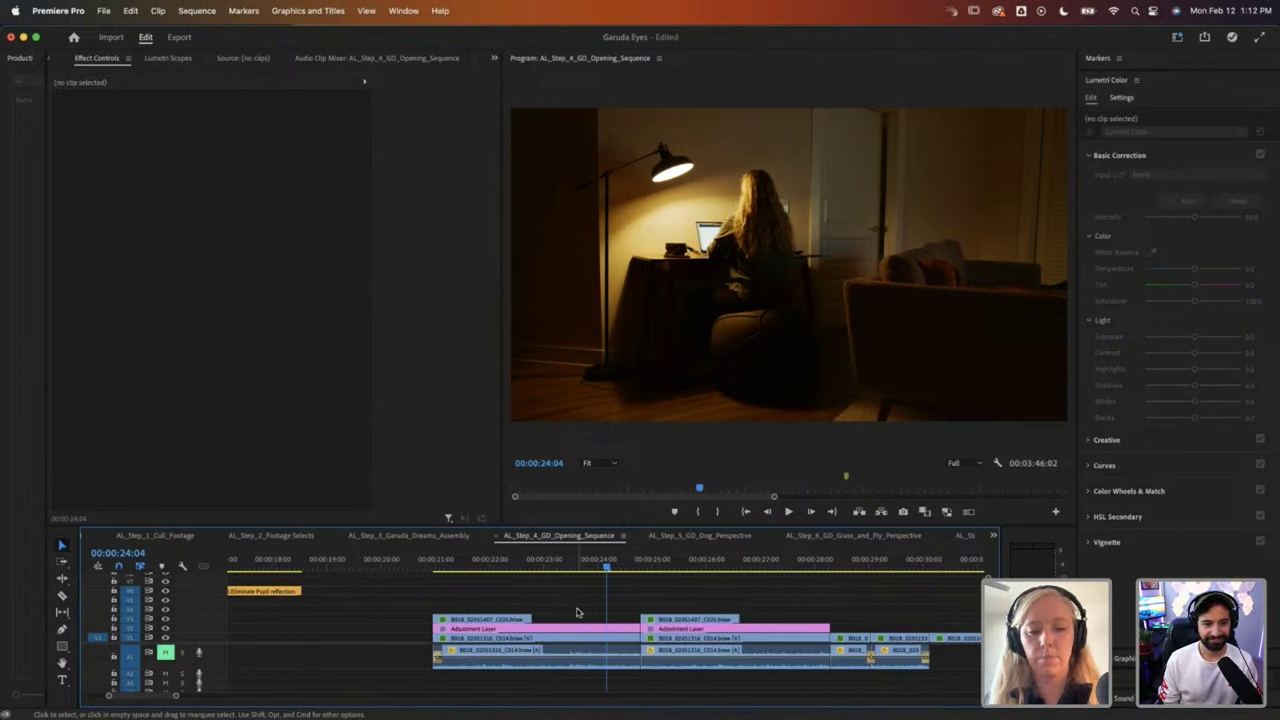
key("Up")
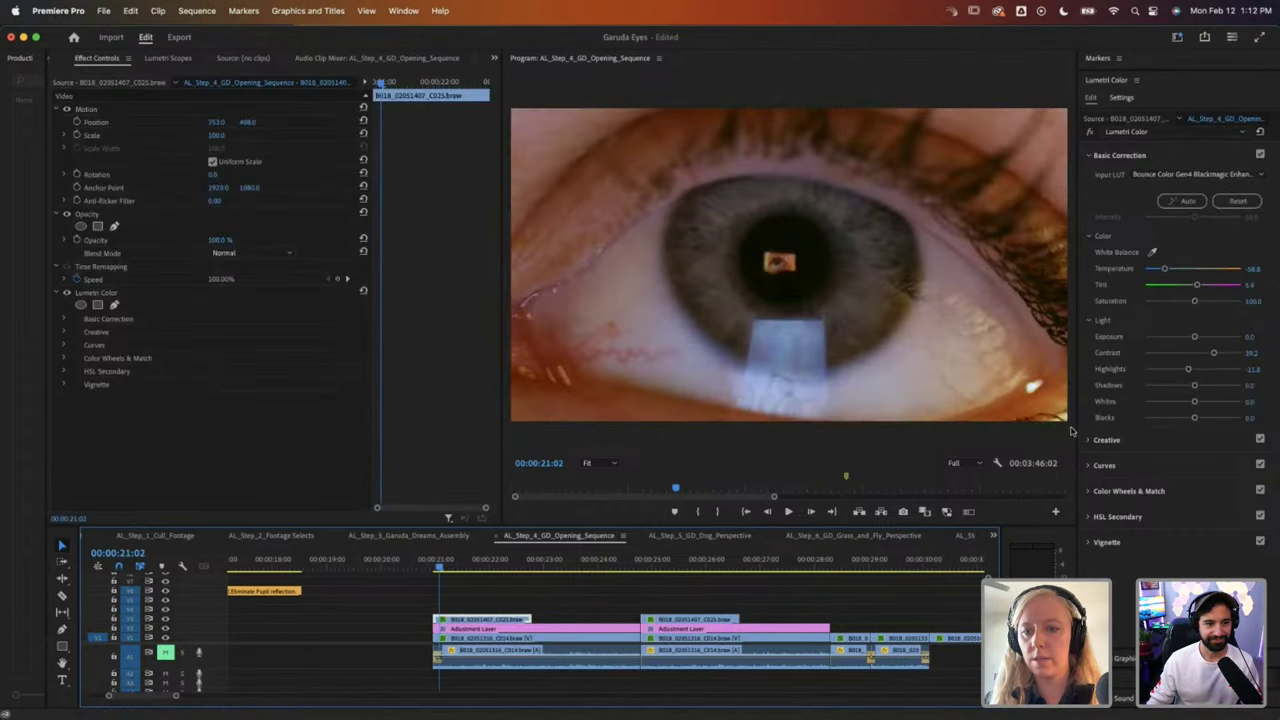
Step: Expand the Lumetri Creative section and check the Look list without changing the look
left_click(1106, 440)
left_click(1134, 201)
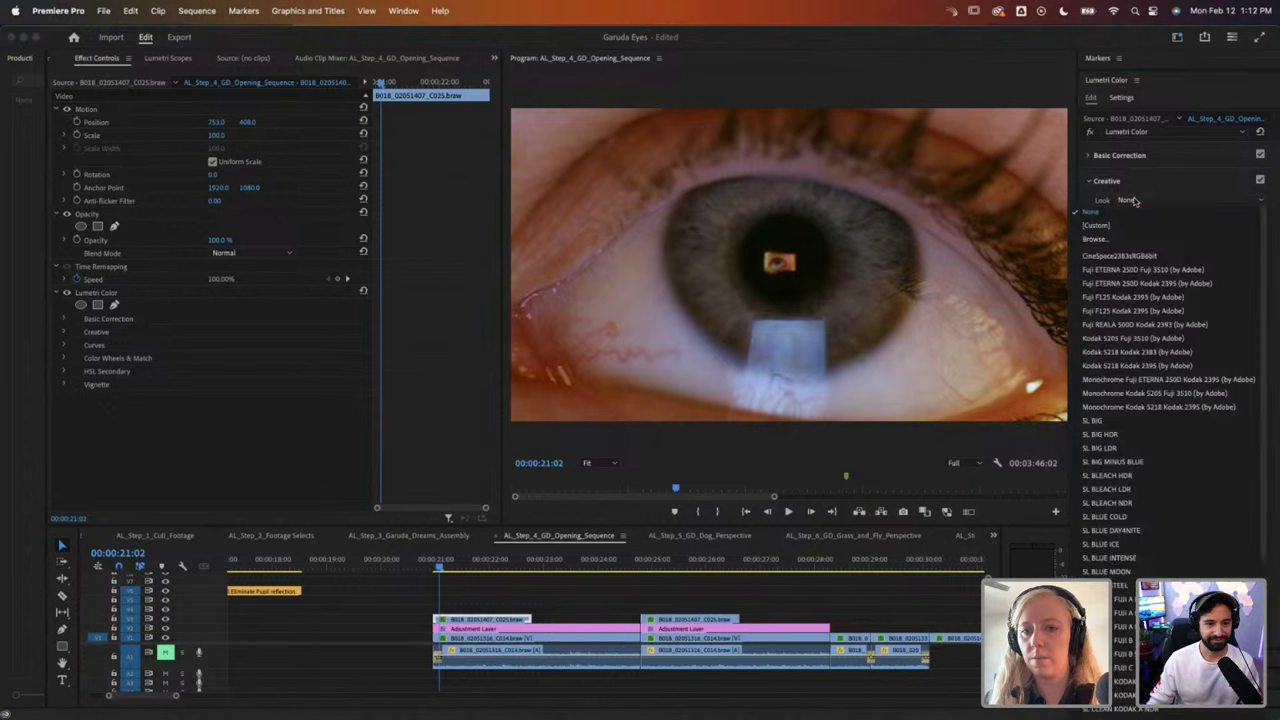
left_click(1138, 205)
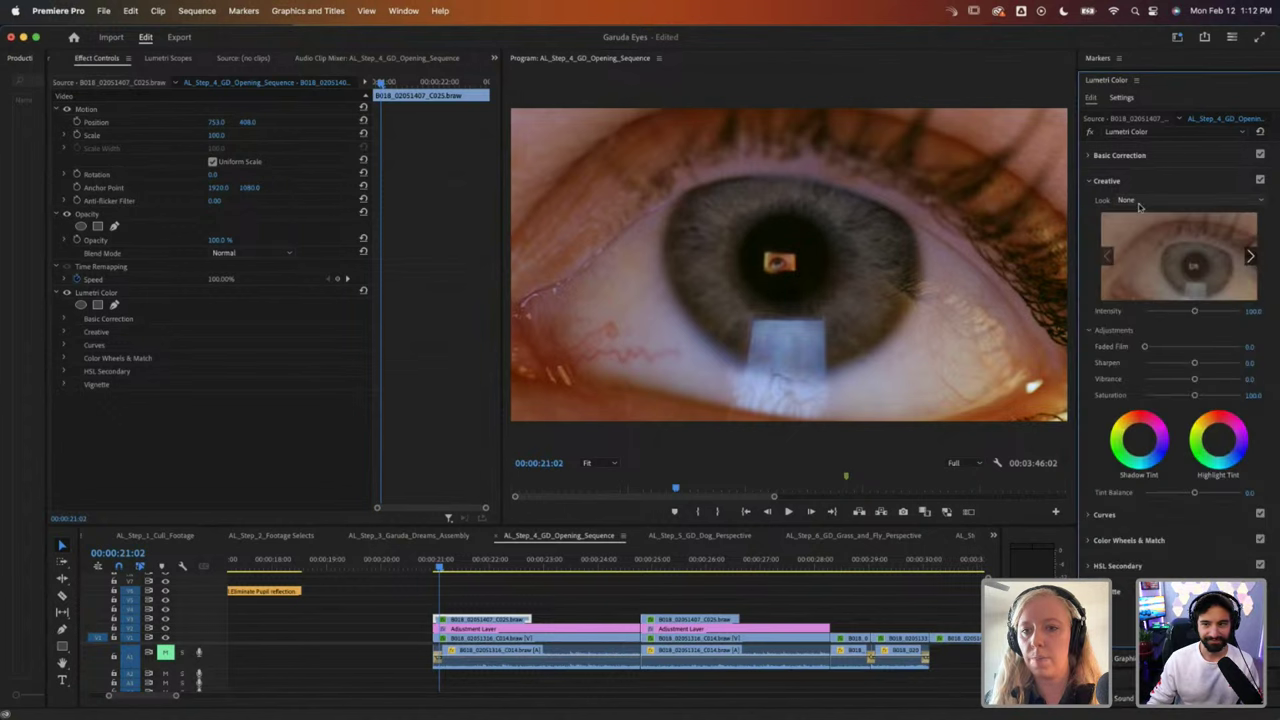
left_click(1138, 205)
left_click(1138, 205)
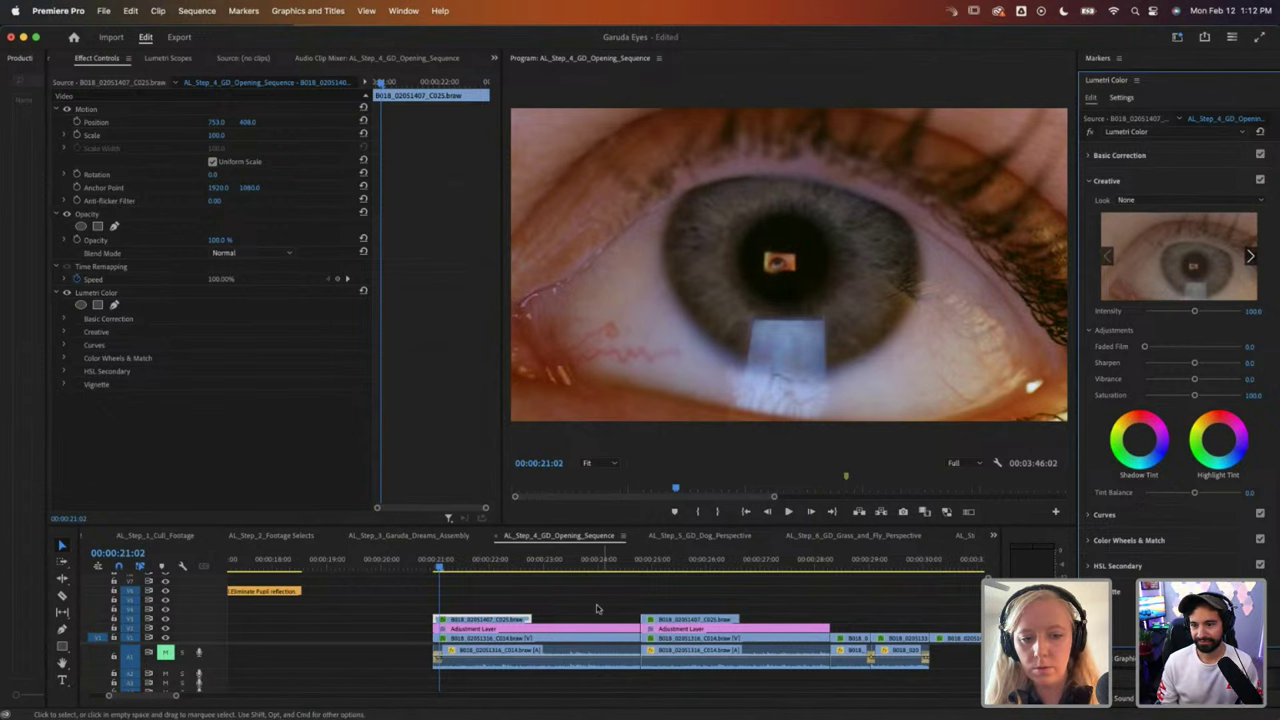
Step: Select the desk-lamp C014 clip, scrub to the eye close-up, and zoom the timeline out
left_click(527, 638)
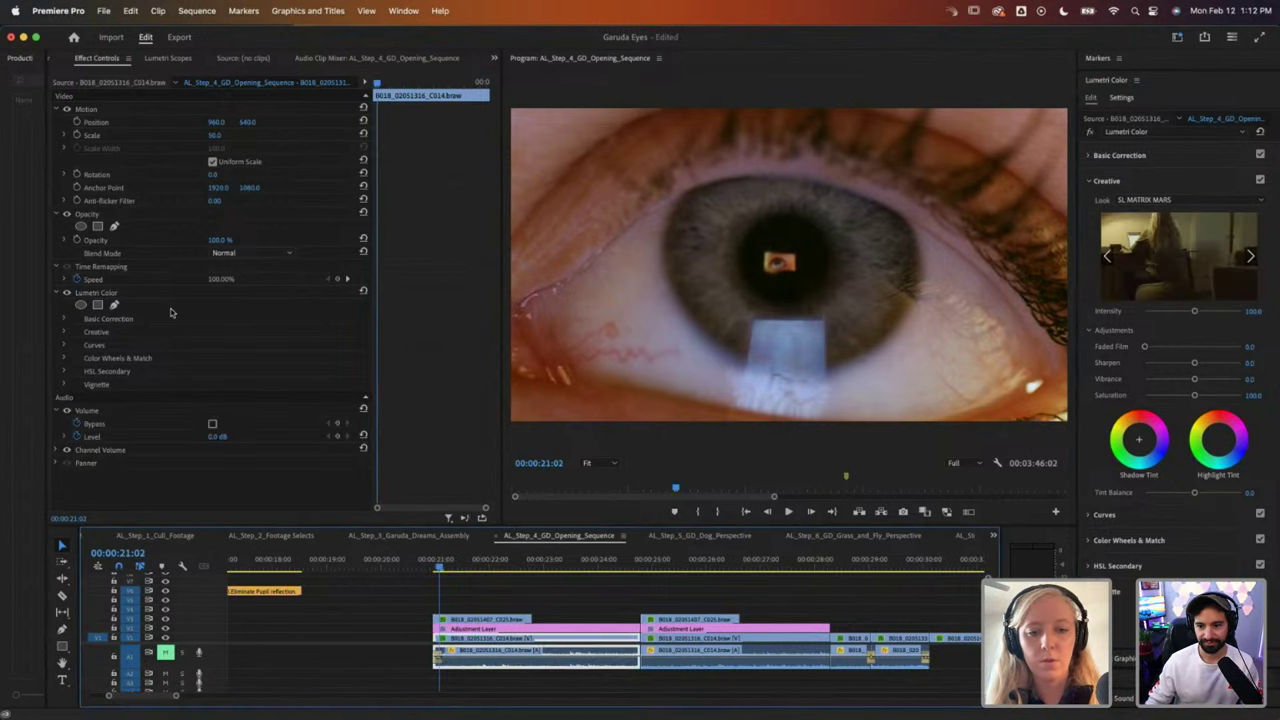
left_click(550, 567)
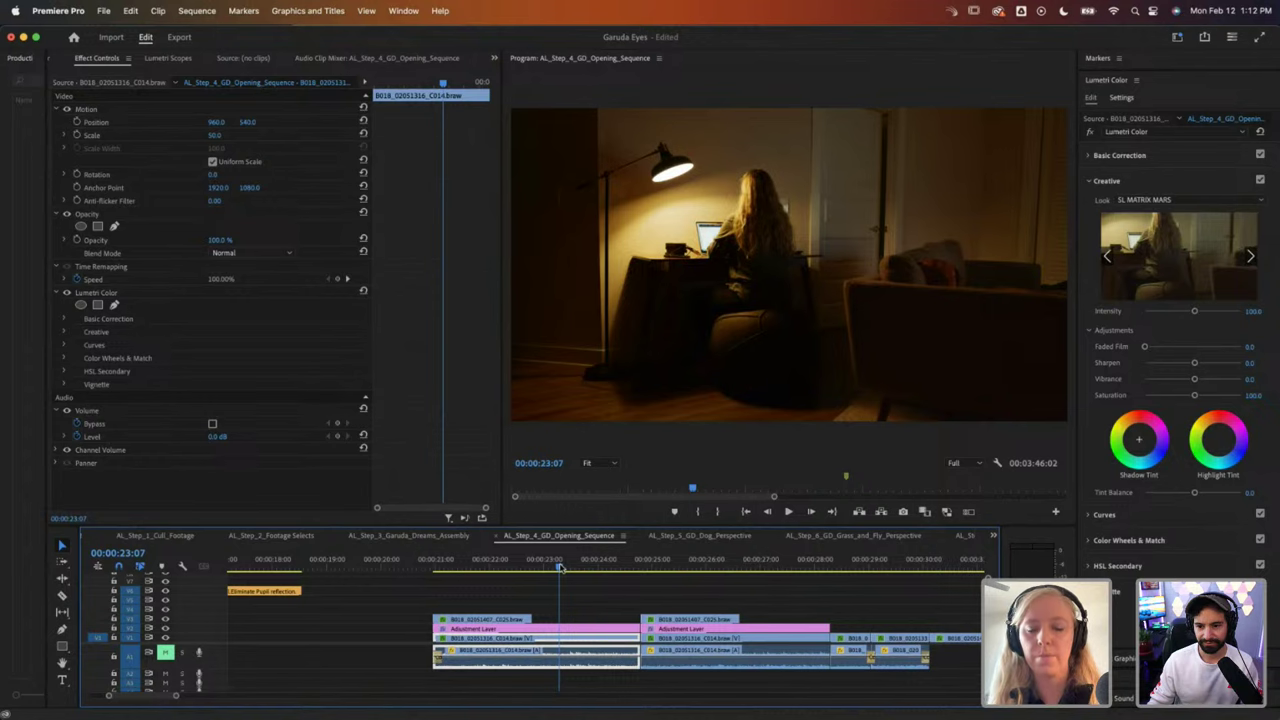
left_click_drag(560, 567, 507, 567)
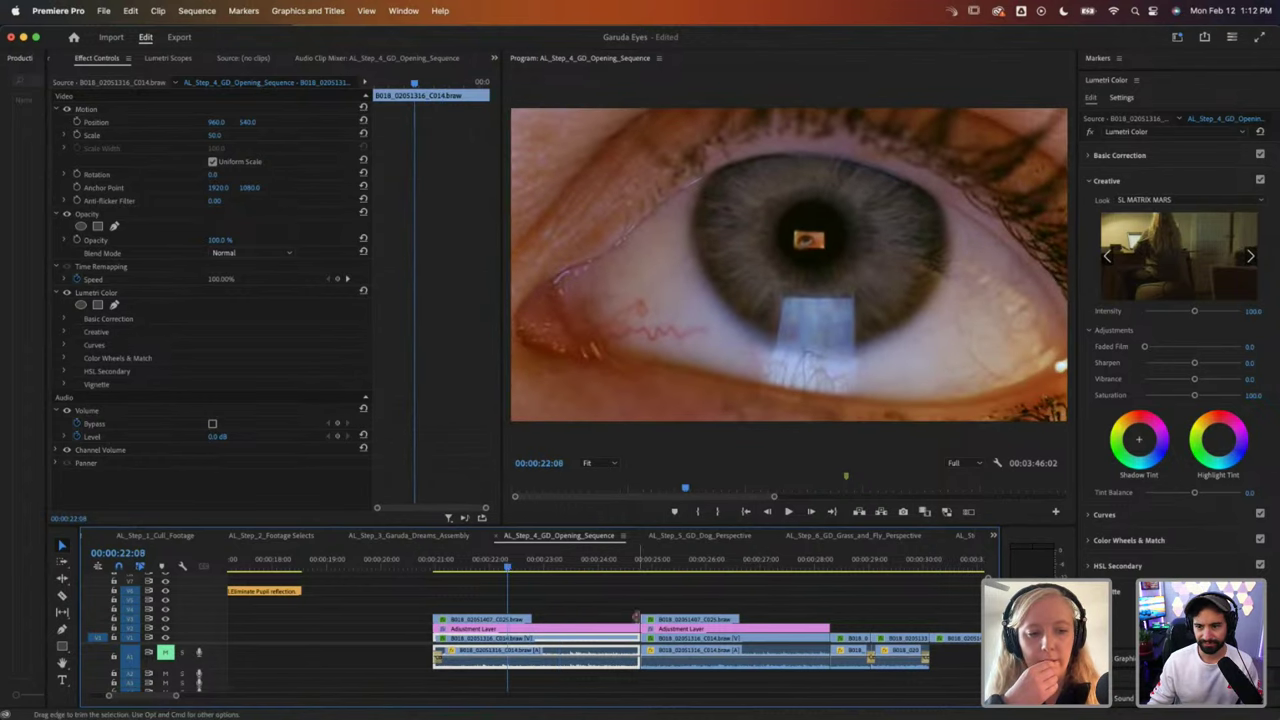
key("minus")
left_click_drag(177, 697, 285, 697)
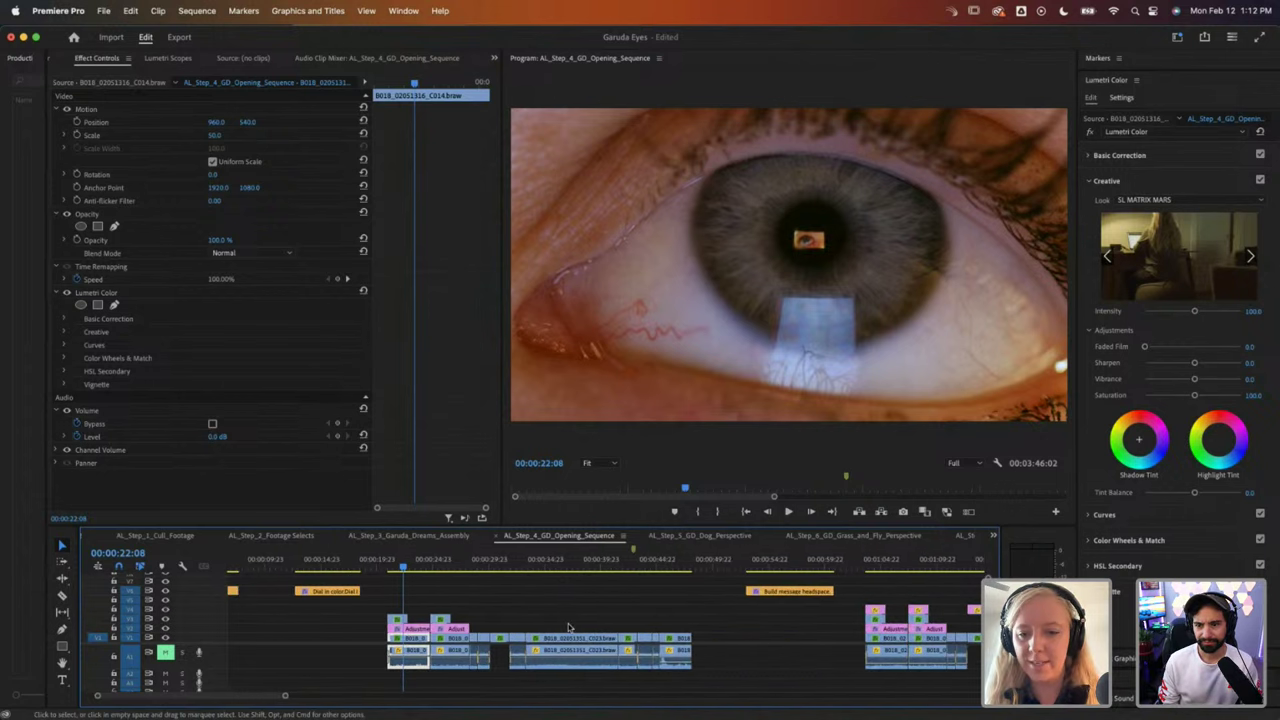
left_click(873, 562)
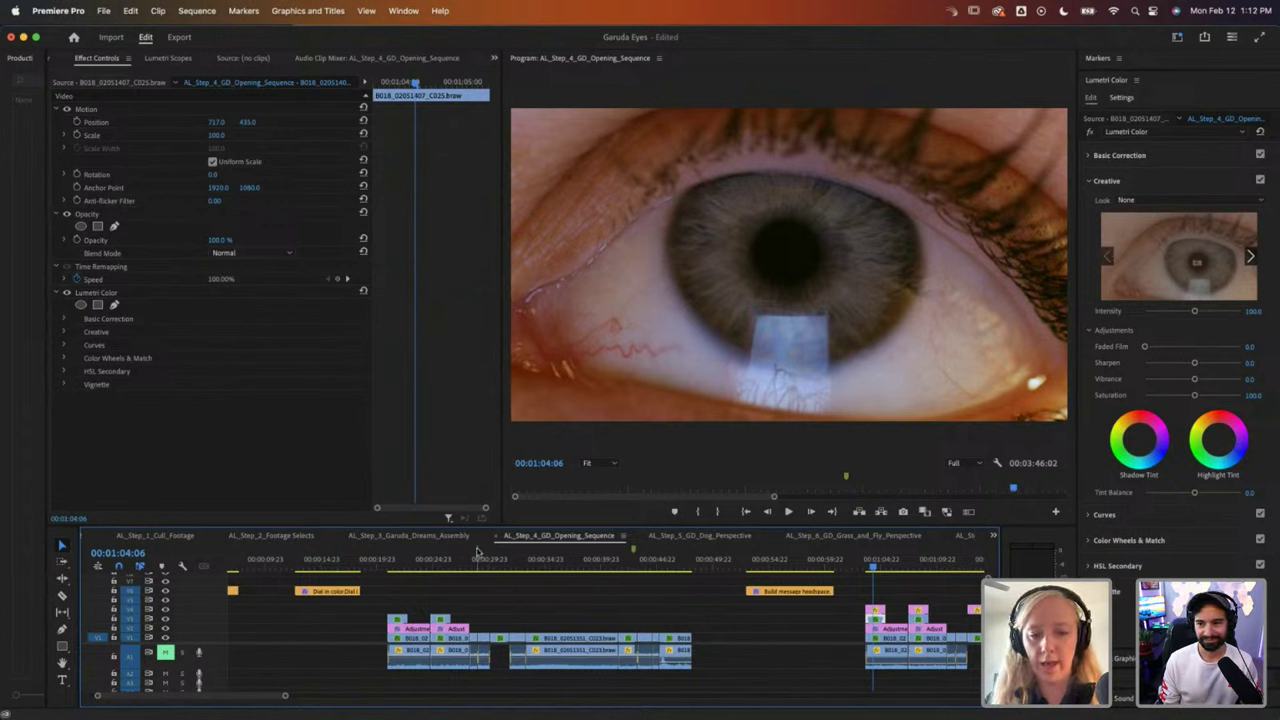
left_click(420, 591)
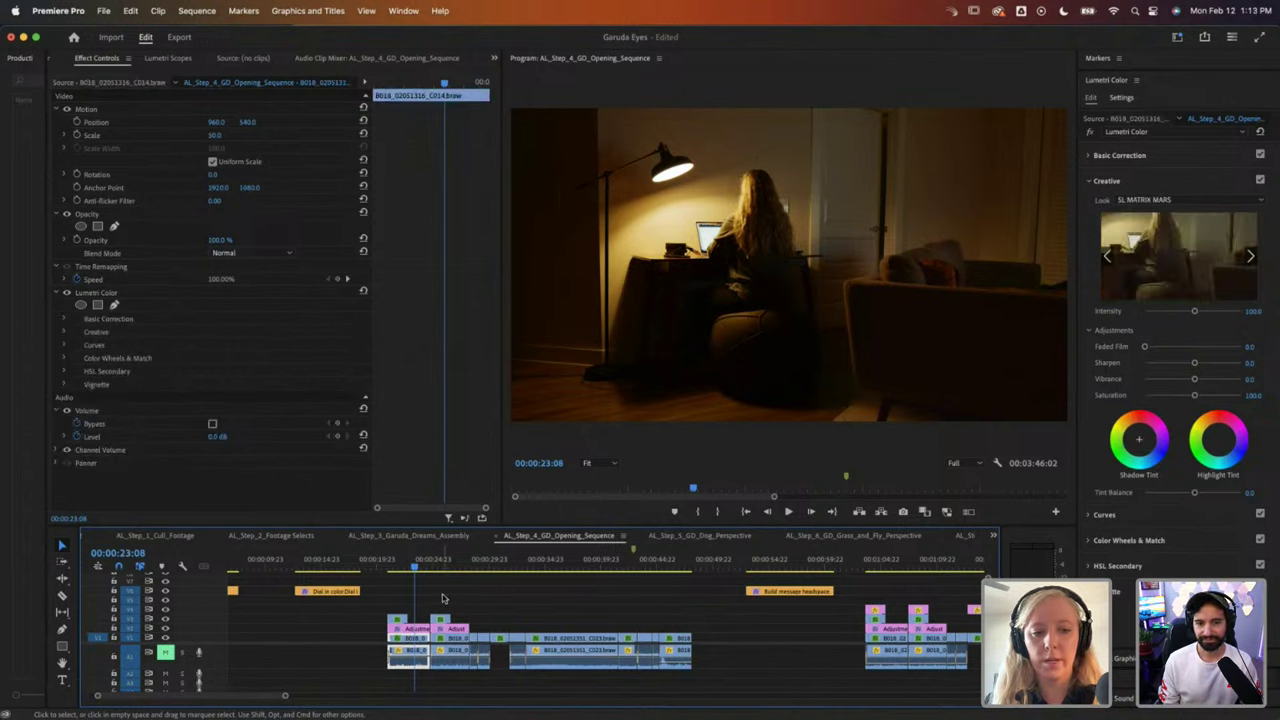
left_click(397, 622)
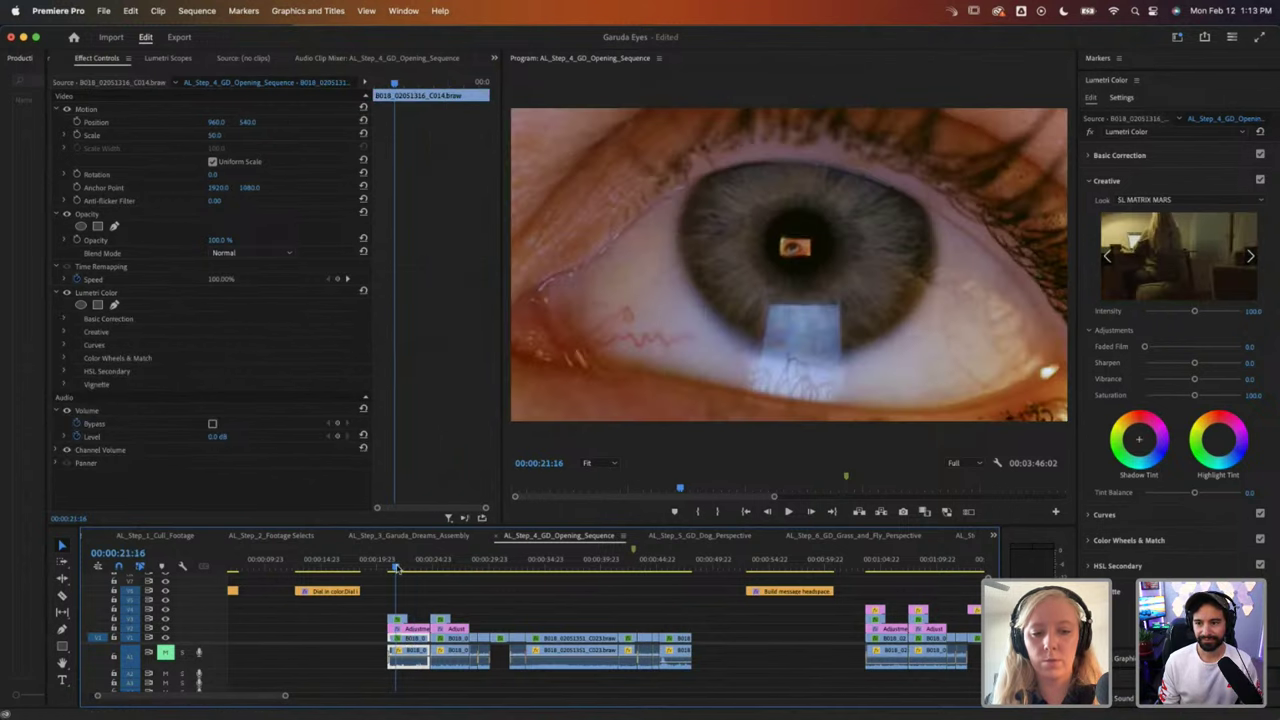
left_click(397, 623)
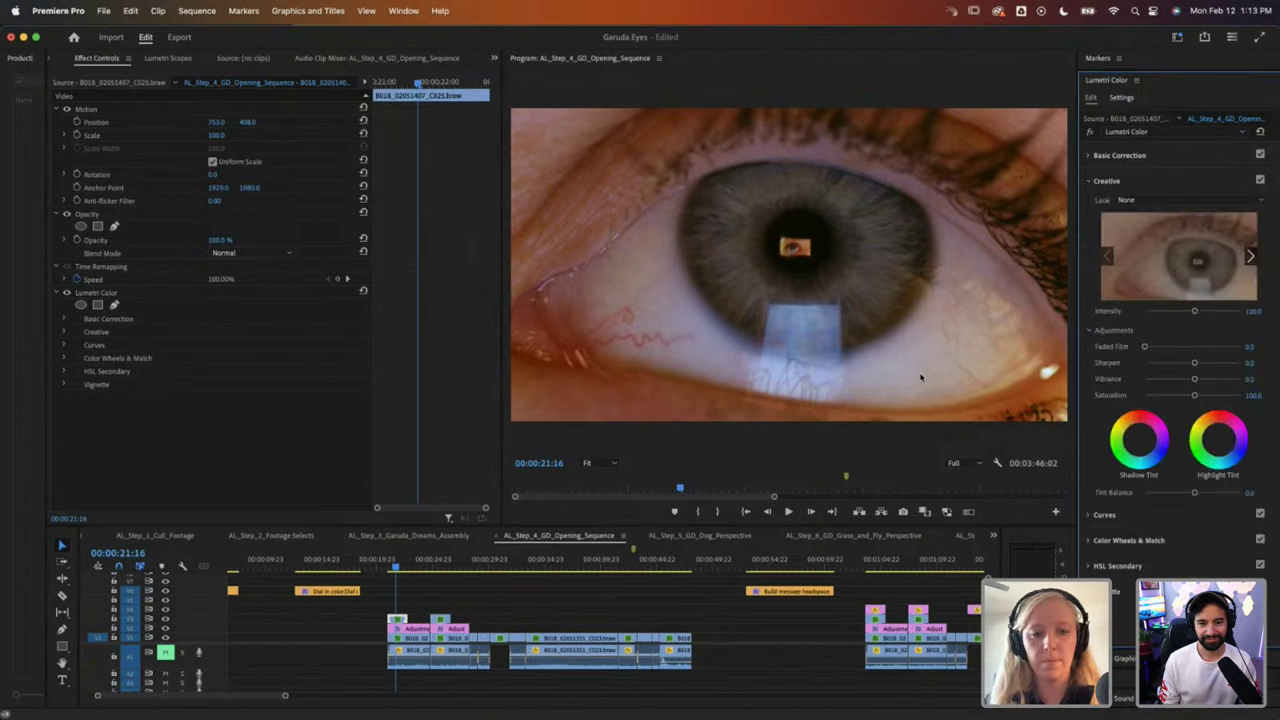
left_click(411, 566)
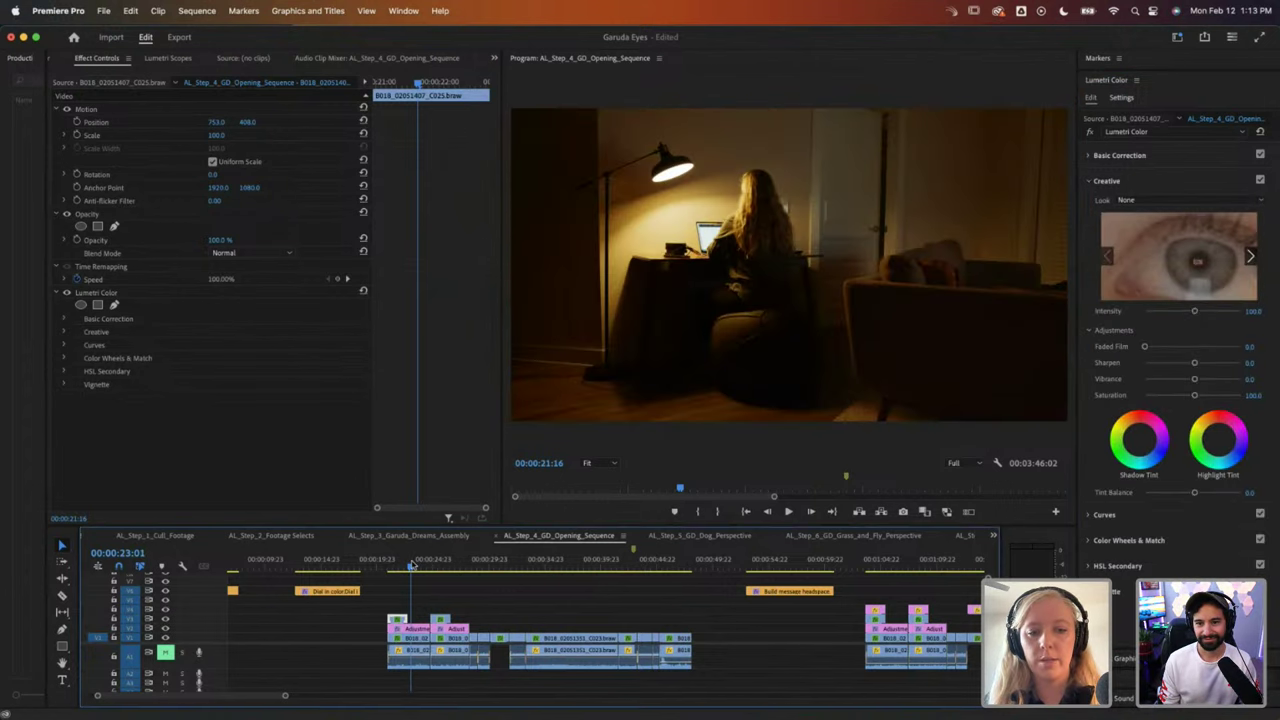
left_click(415, 566)
left_click_drag(415, 566, 415, 566)
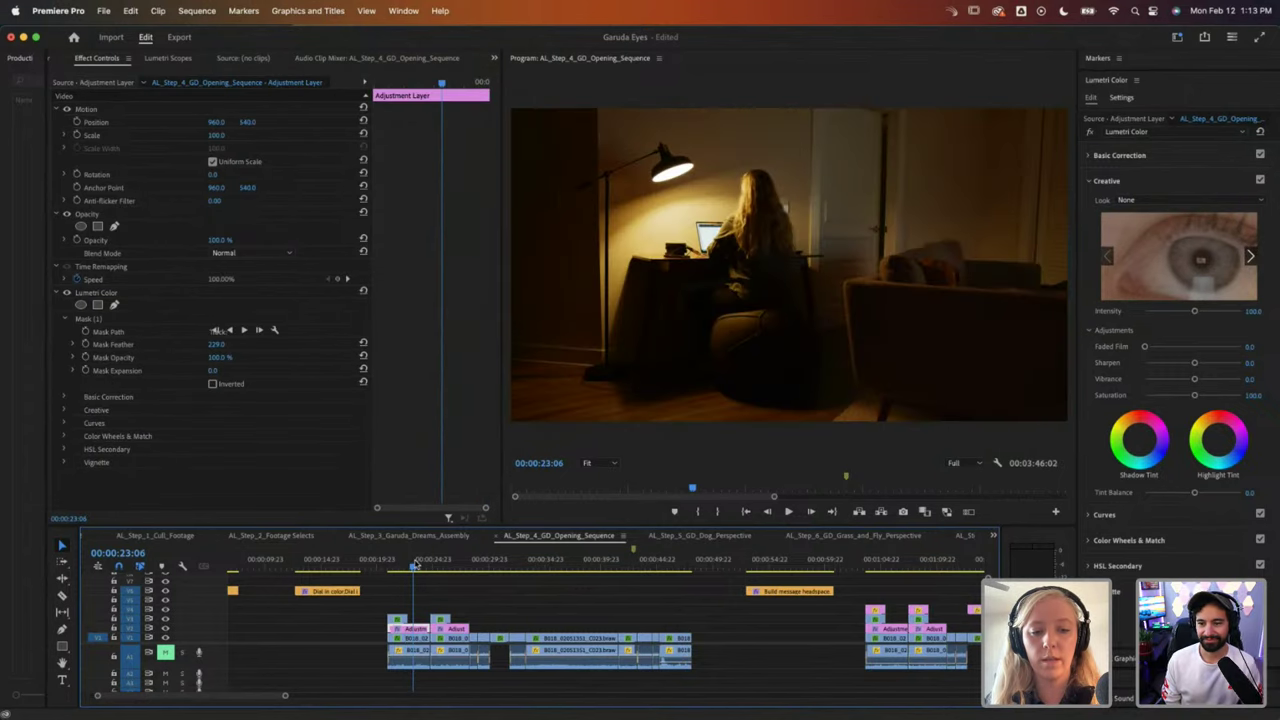
Step: Play back the sequence from 00:00:27:05 to review the hands, face and eye shots
left_click(413, 641)
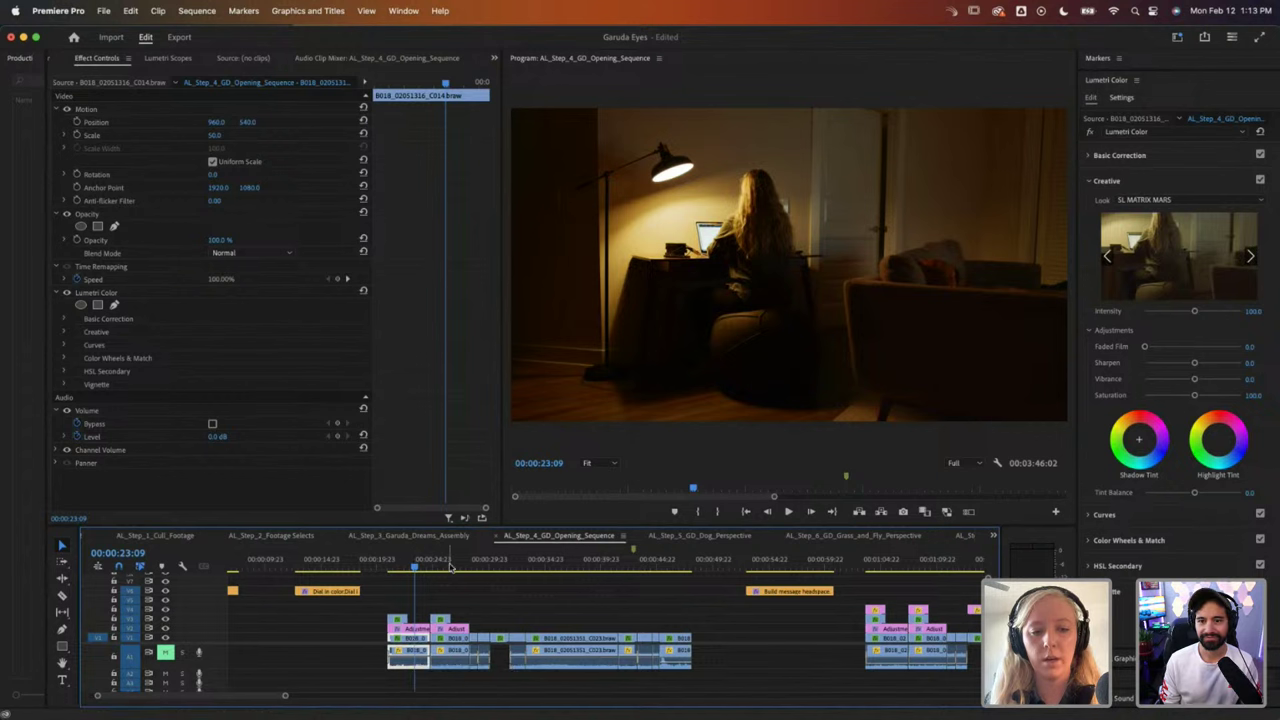
left_click(440, 628)
left_click(455, 566)
left_click_drag(455, 566, 459, 566)
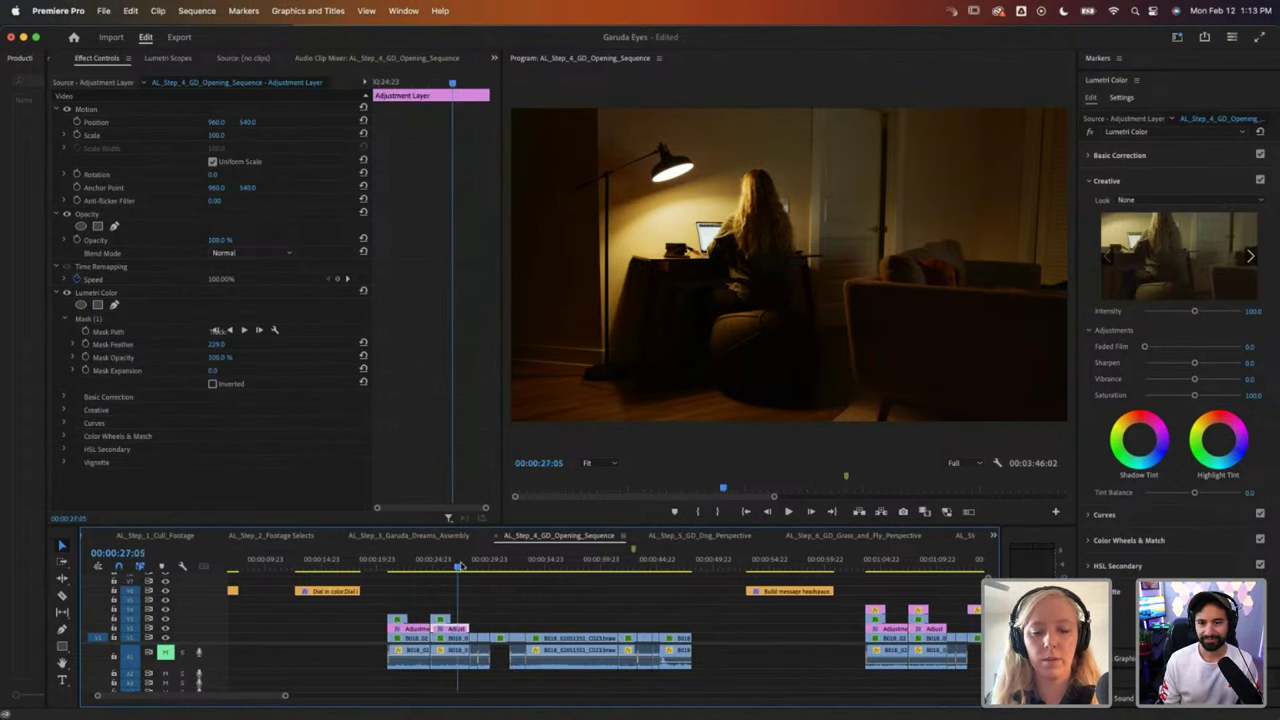
key("space")
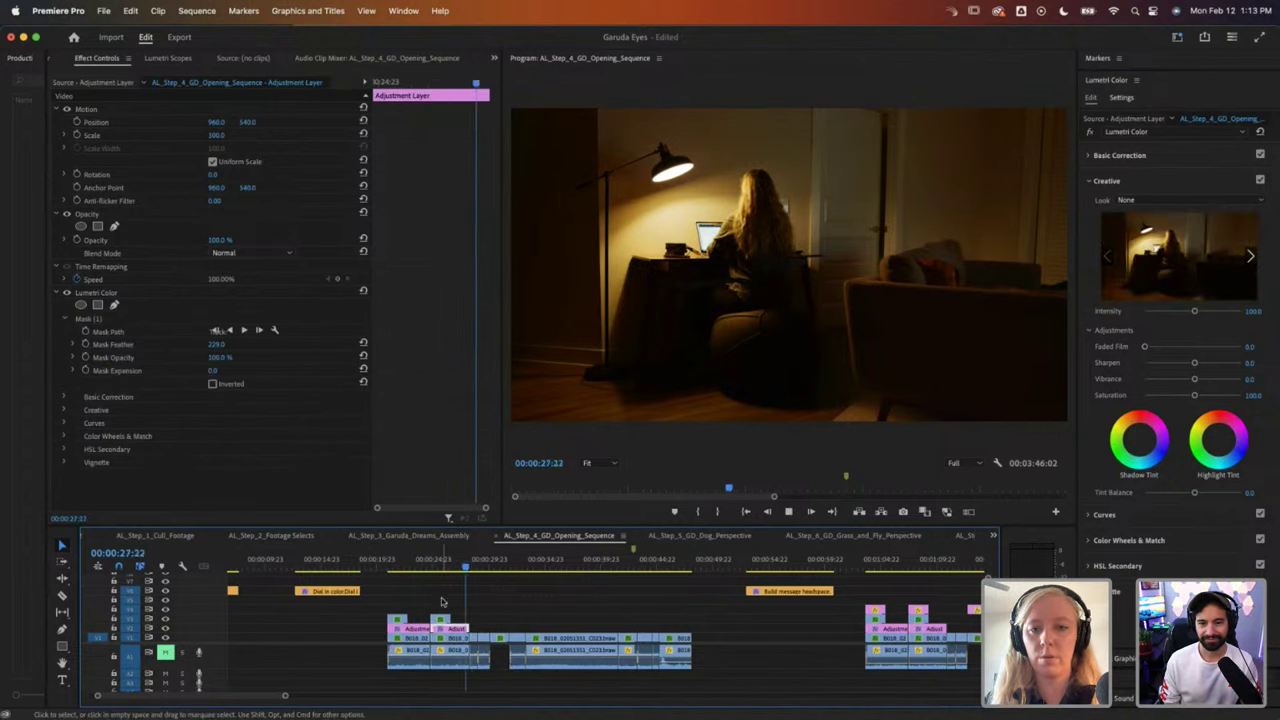
key("space")
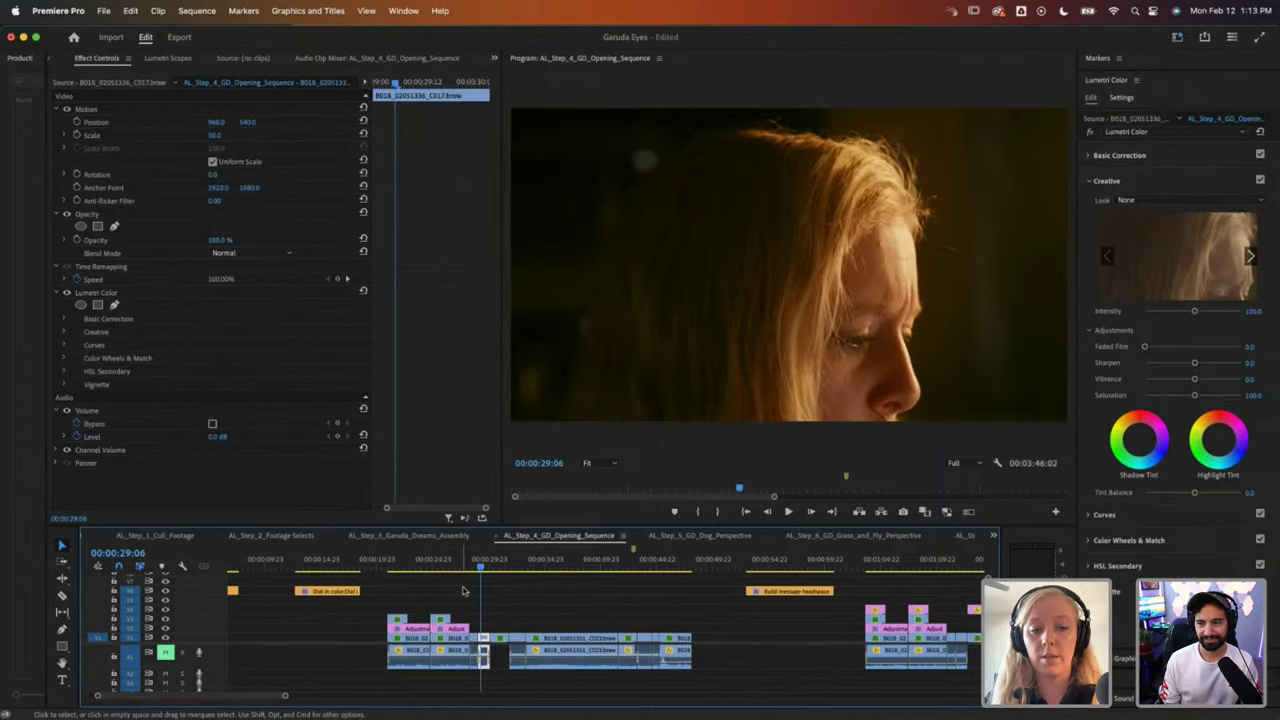
key("Up")
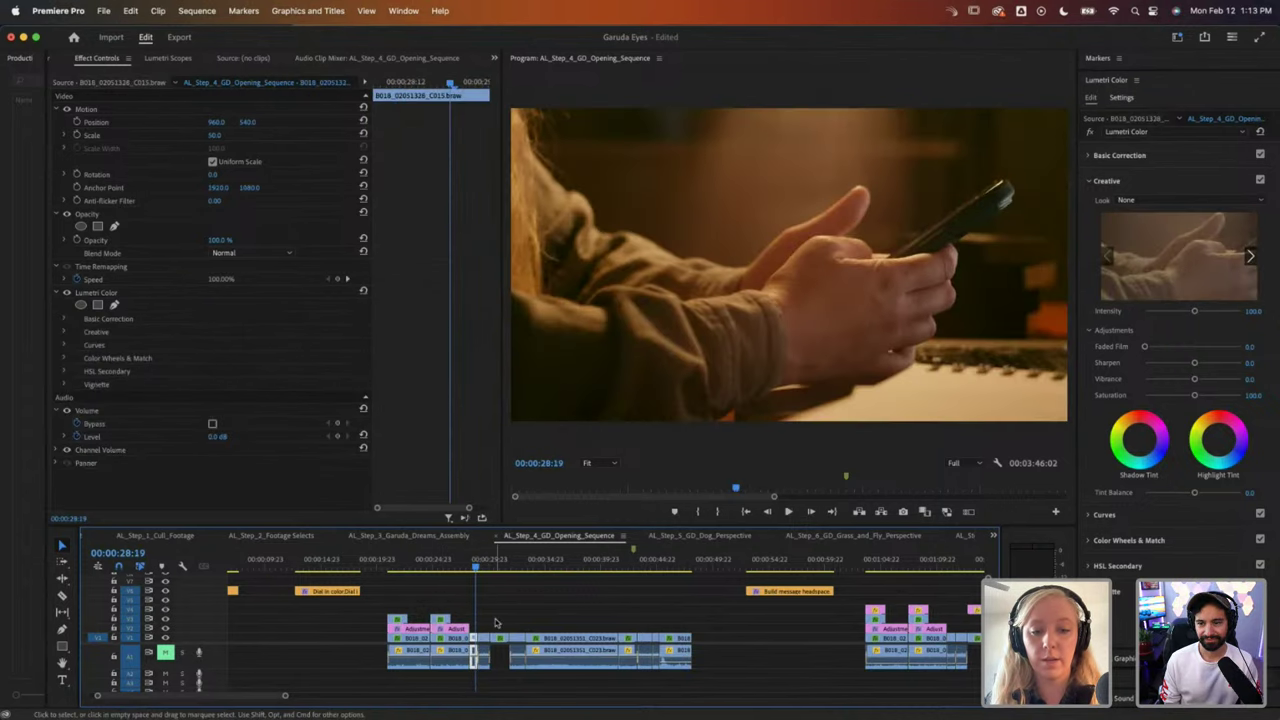
left_click_drag(484, 562, 492, 563)
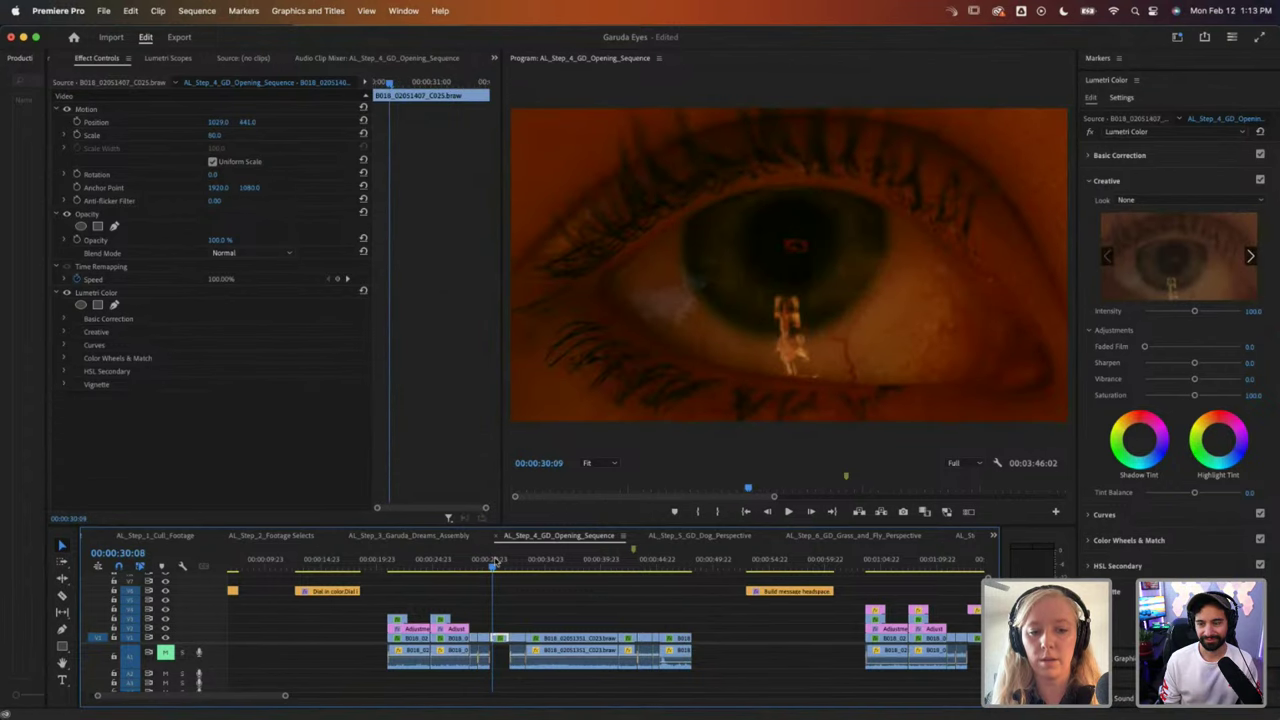
Step: Move the short B018_02051407_C025 eye clip from V1 up to V2 and scrub the surrounding shots
left_click_drag(500, 638, 498, 628)
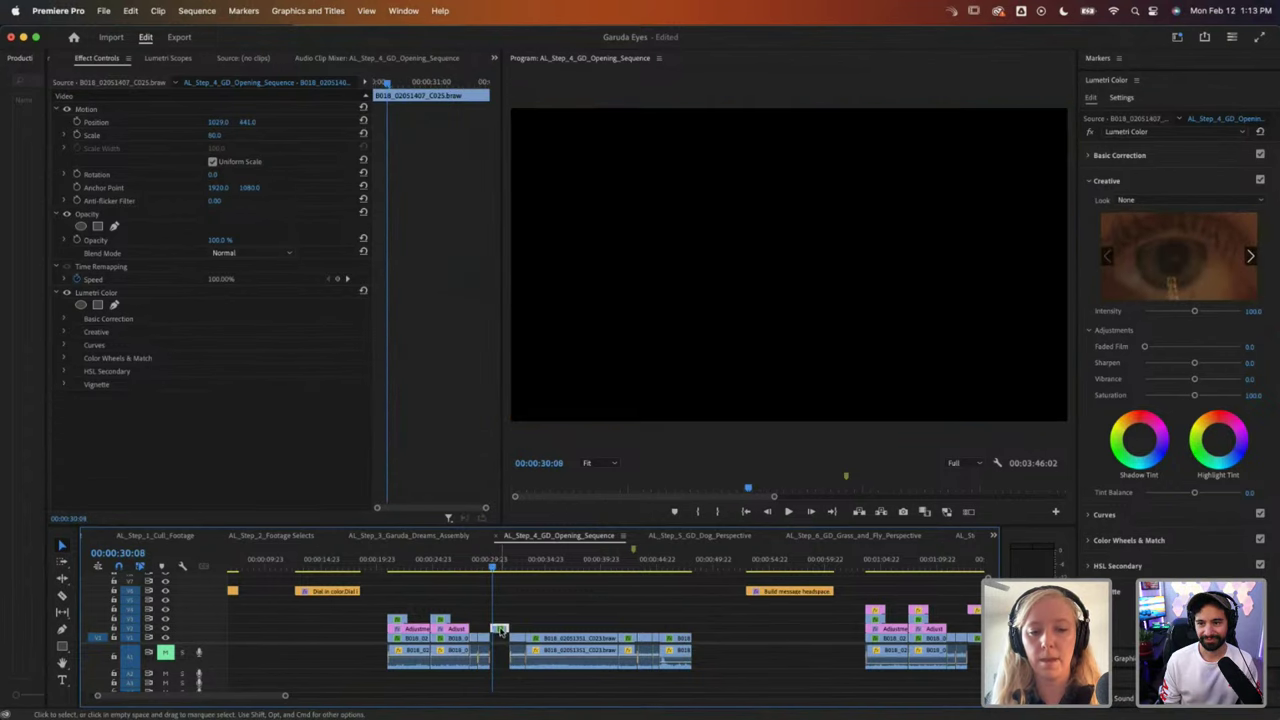
left_click(515, 563)
mouse_move(515, 563)
left_mouse_down()
mouse_move(641, 568)
mouse_move(497, 570)
left_mouse_up()
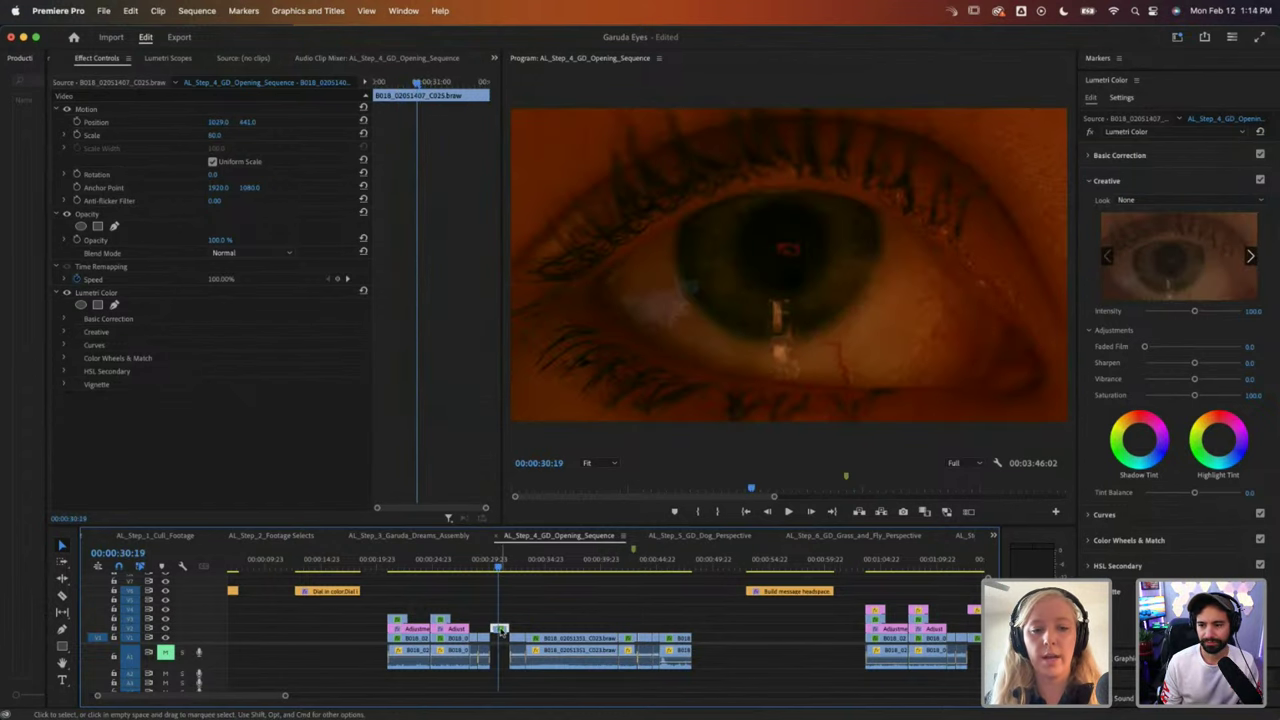
left_click_drag(442, 568, 393, 566)
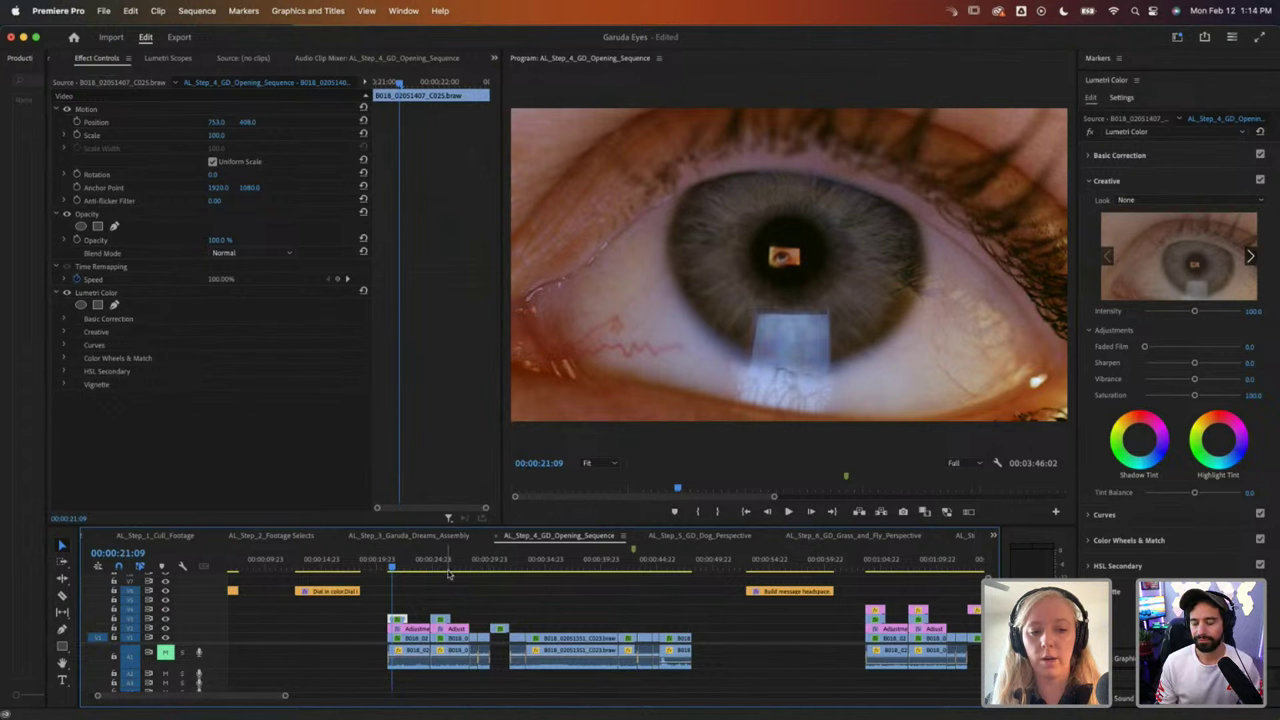
left_click(411, 567)
left_click_drag(411, 567, 422, 567)
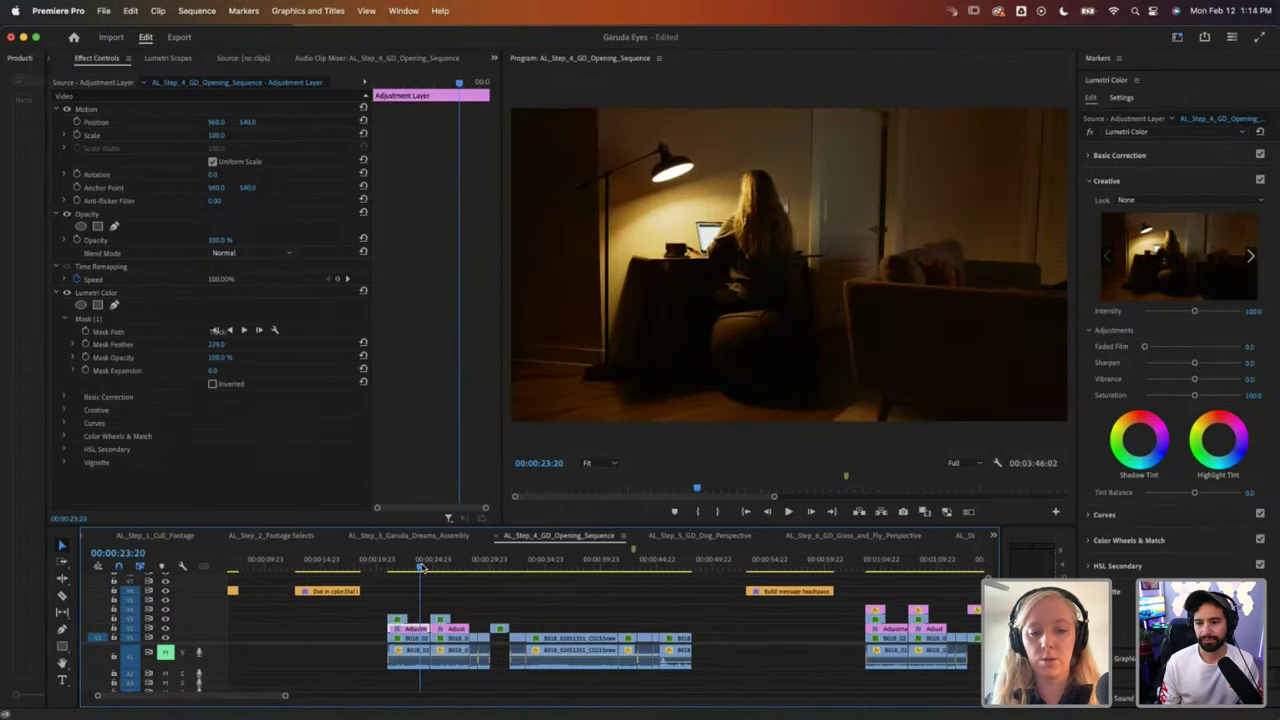
left_click(477, 566)
left_click_drag(477, 566, 651, 568)
Step: Remove only the Lumetri grade from the hand-and-phone clips, keeping Motion, Opacity, Time Remapping, volume and Panner
left_click(530, 637)
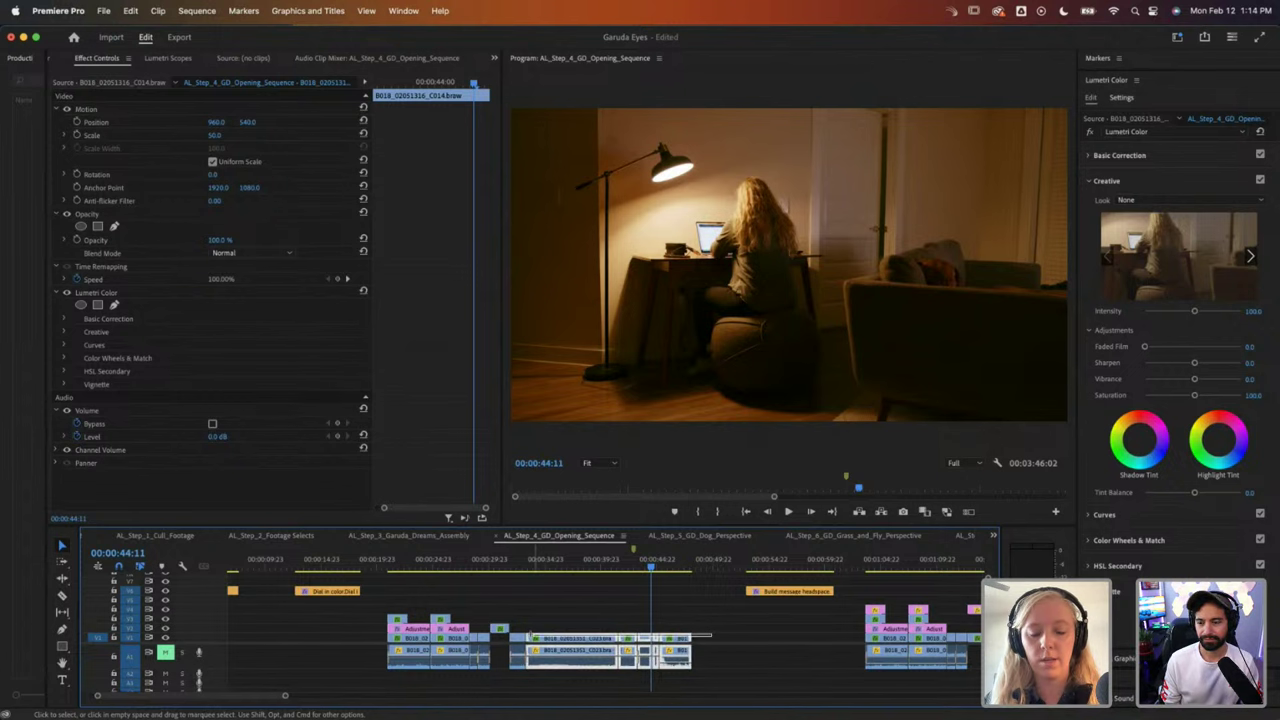
left_click(515, 634, "shift")
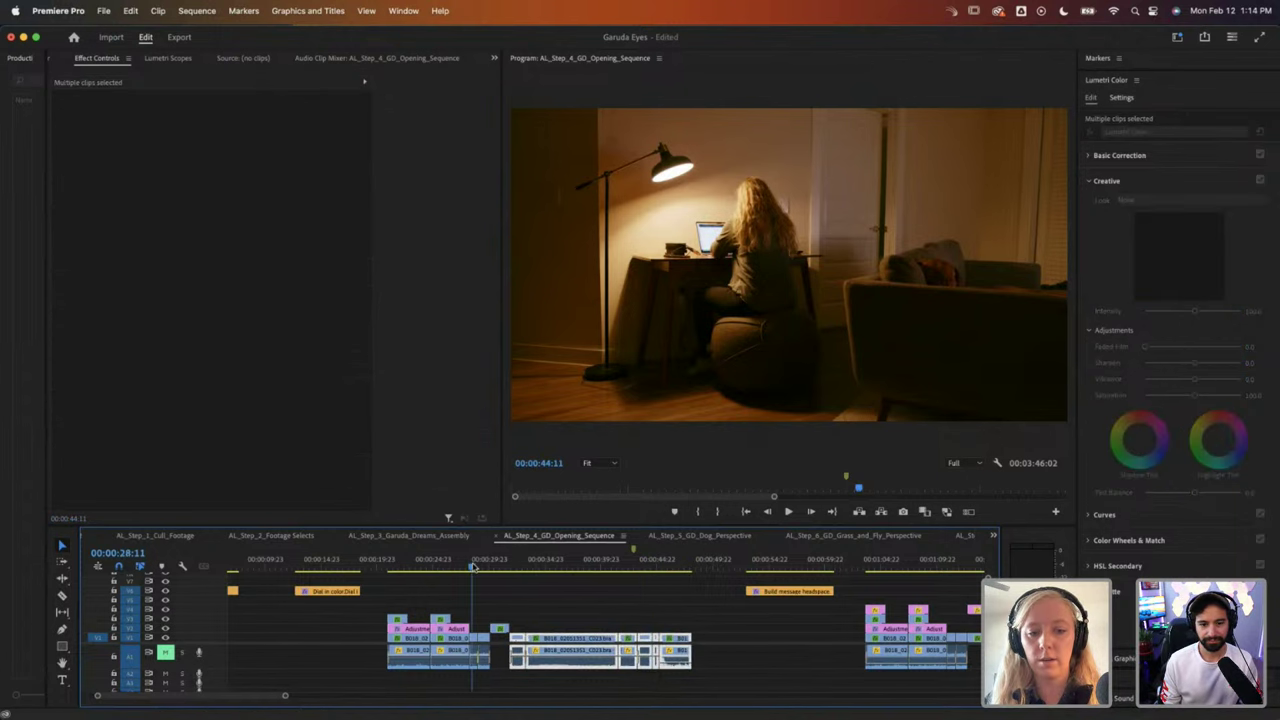
left_click(475, 567)
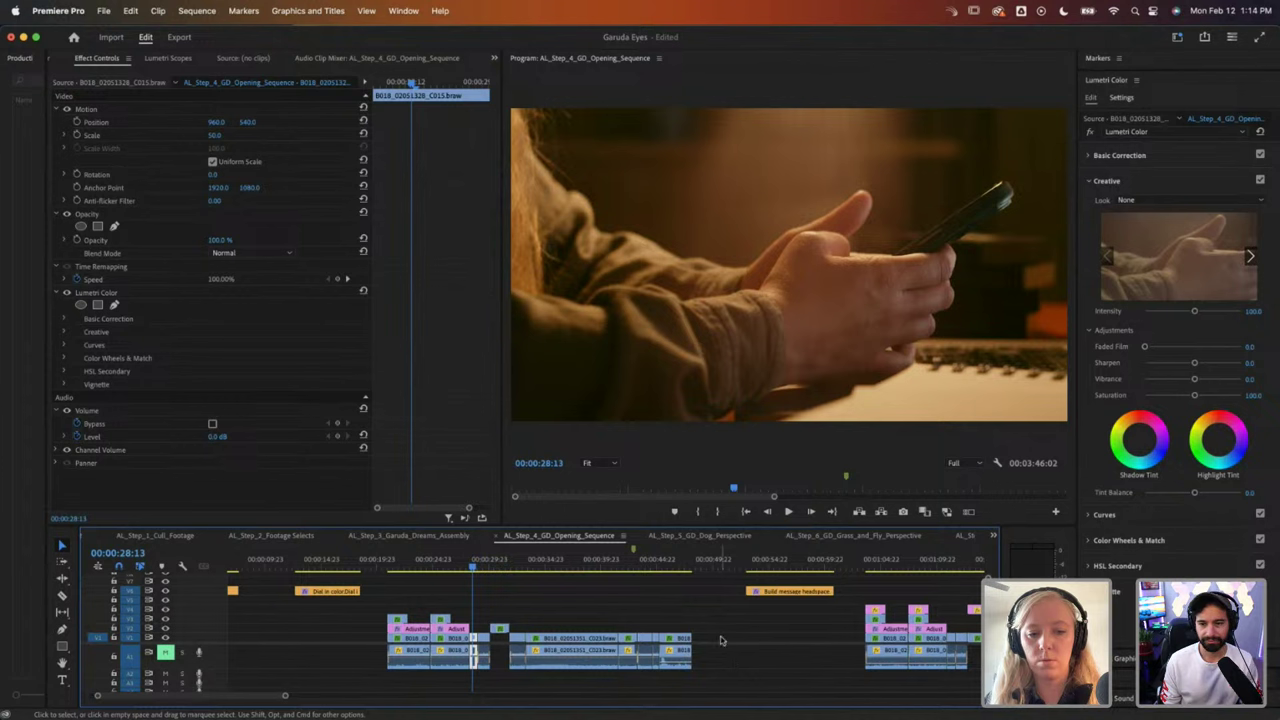
left_click_drag(722, 634, 472, 664)
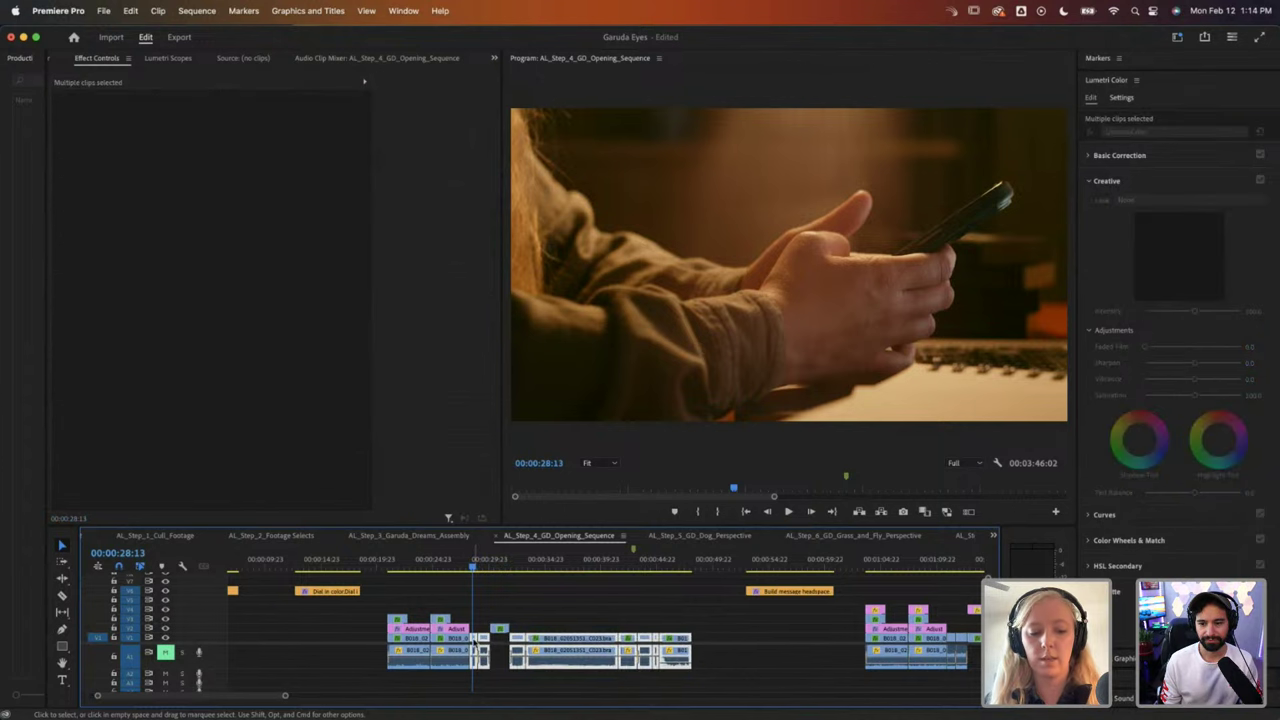
right_click(561, 638)
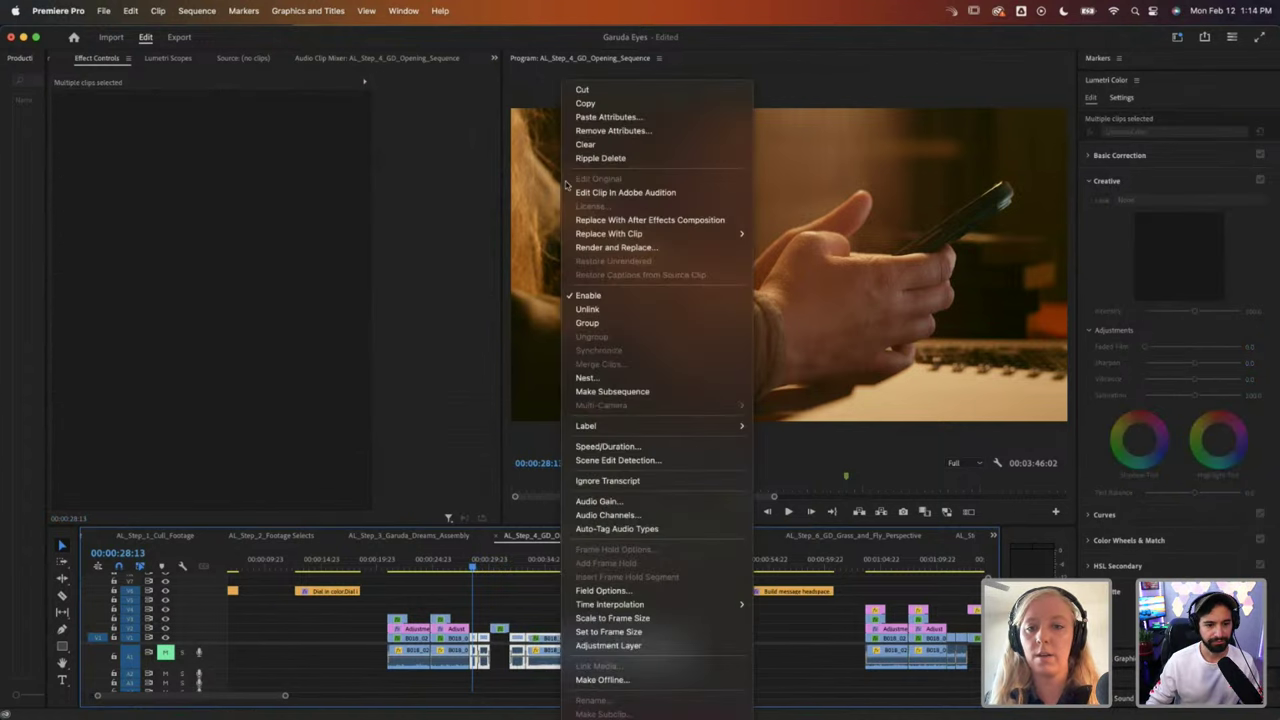
left_click(610, 130)
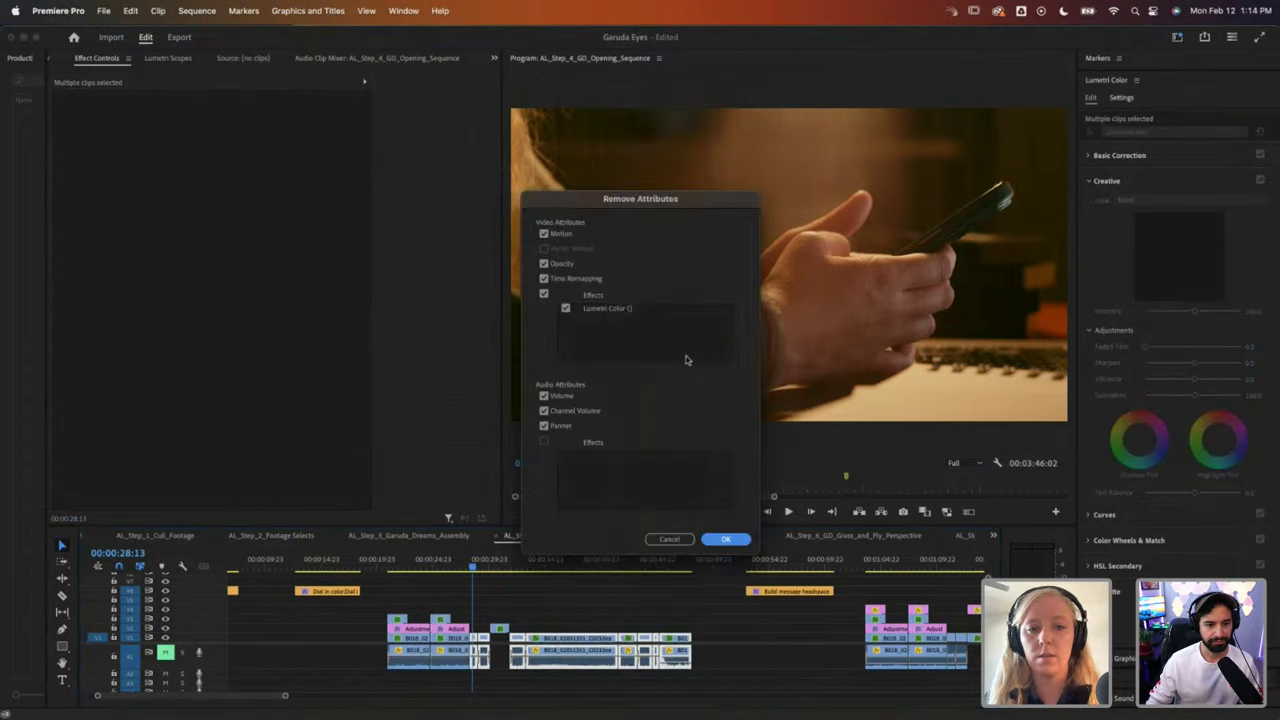
left_click(544, 233)
left_click(544, 263)
left_click(544, 278)
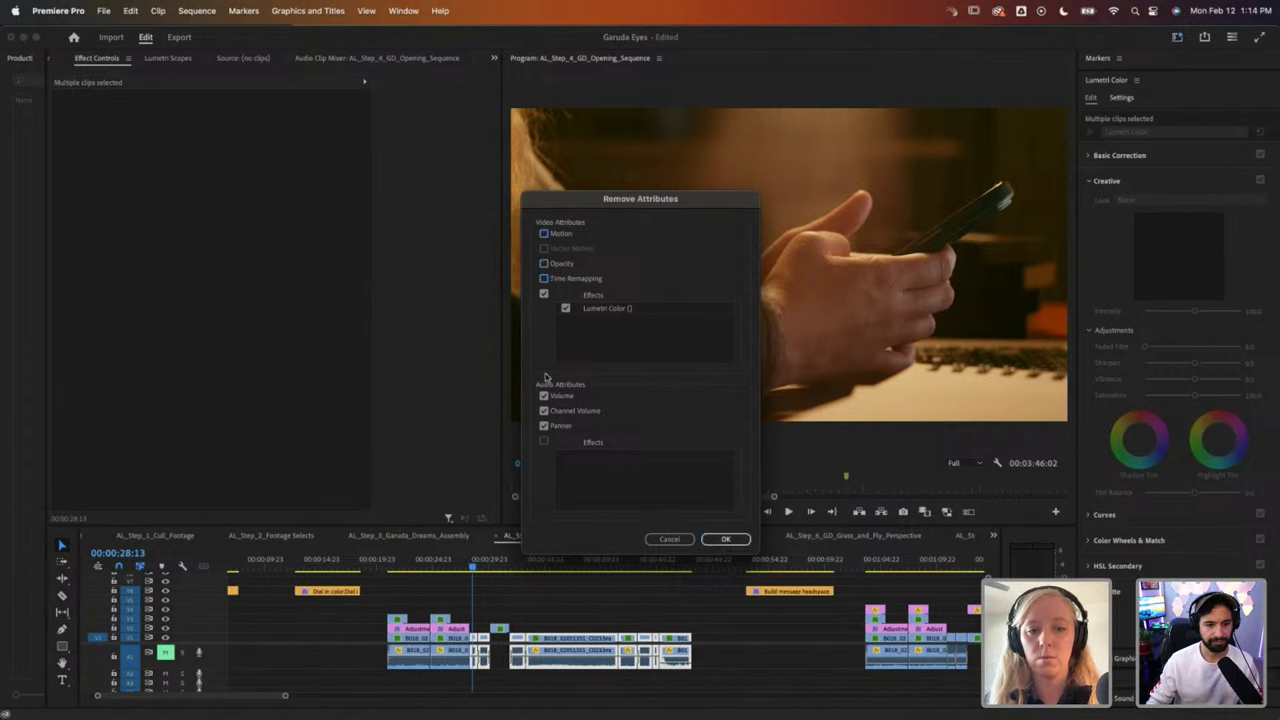
left_click(544, 396)
left_click(544, 411)
left_click(544, 425)
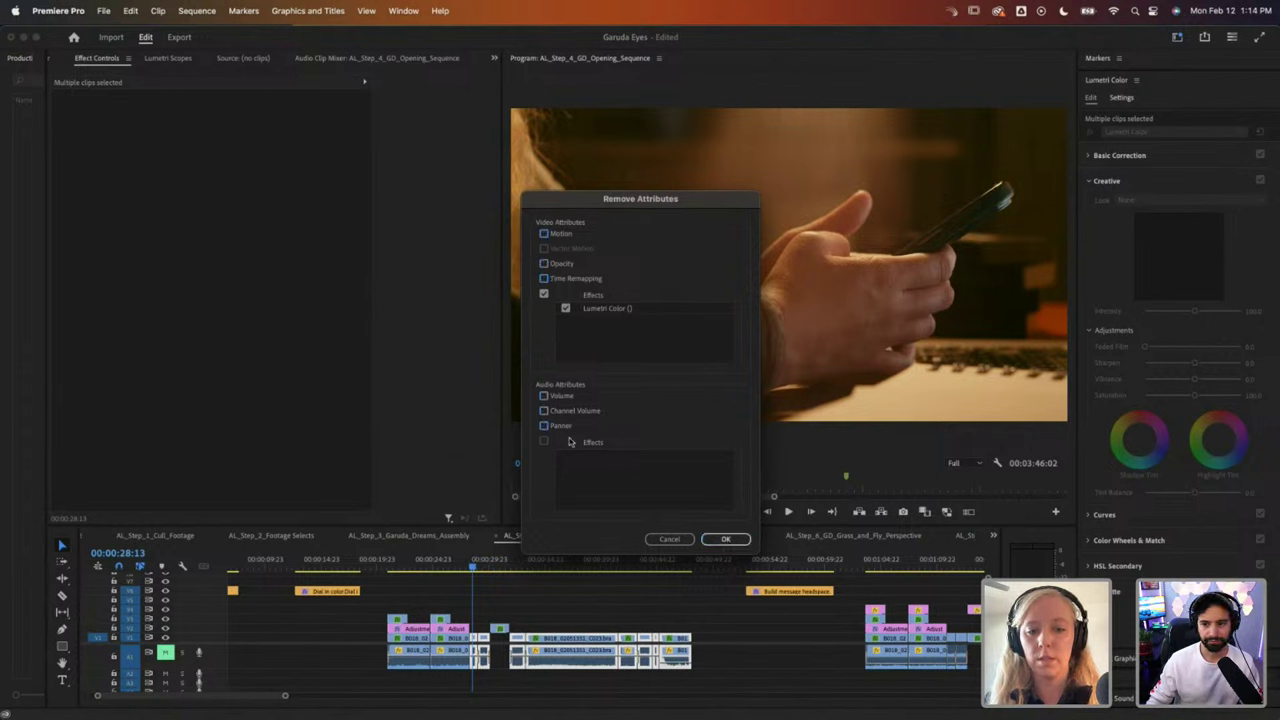
left_click(726, 539)
Step: Paste the room shot's SL MATRIX MARS Lumetri grade onto the hand-and-phone clips
left_click(452, 650)
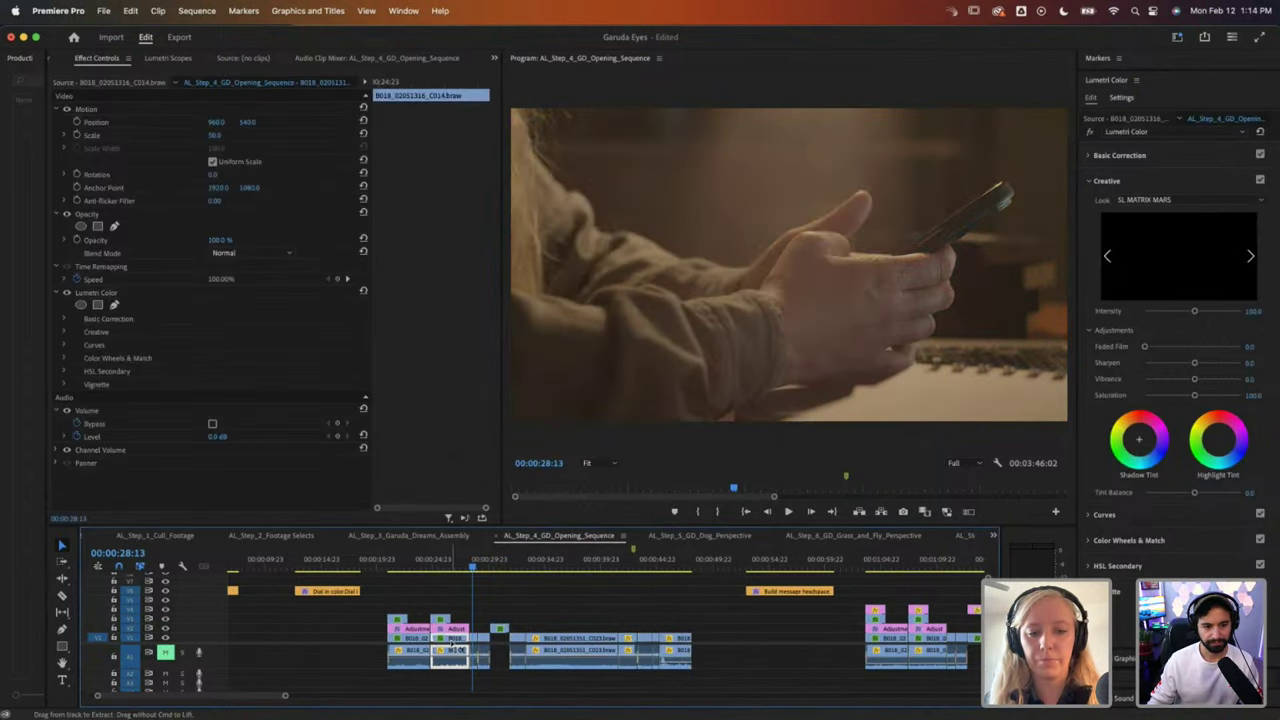
left_click(476, 650)
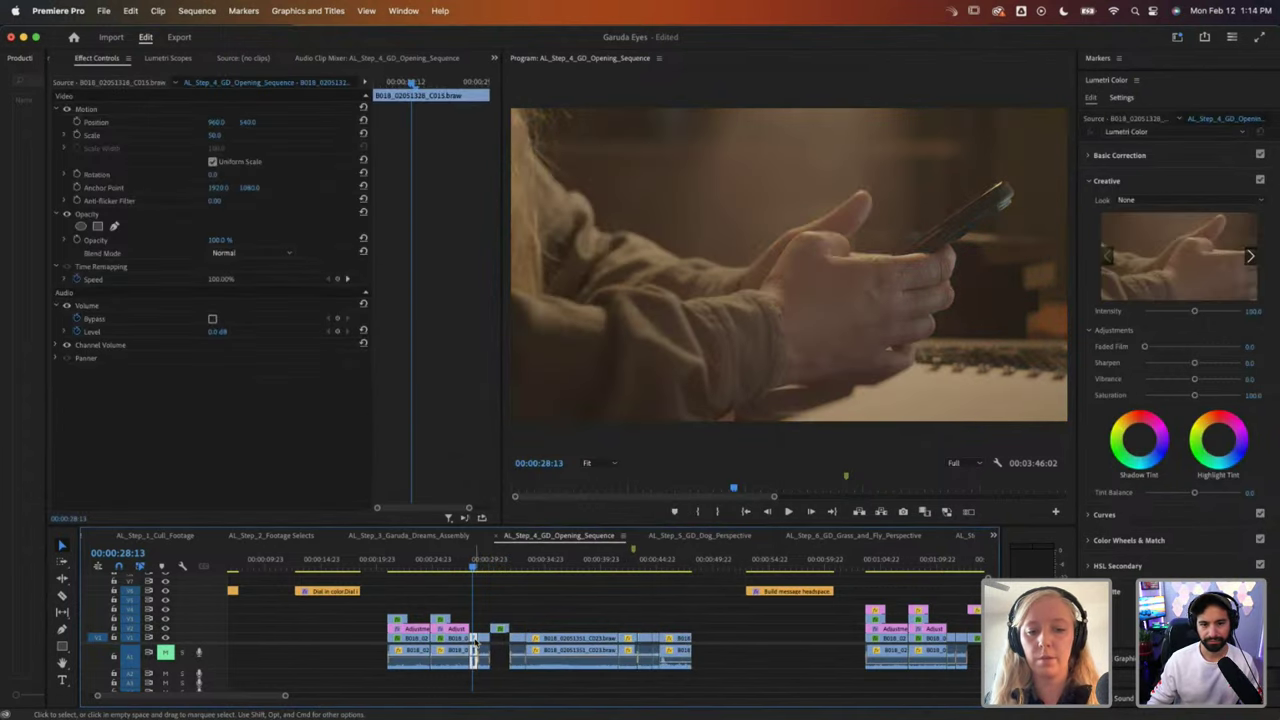
left_click_drag(703, 641, 474, 645)
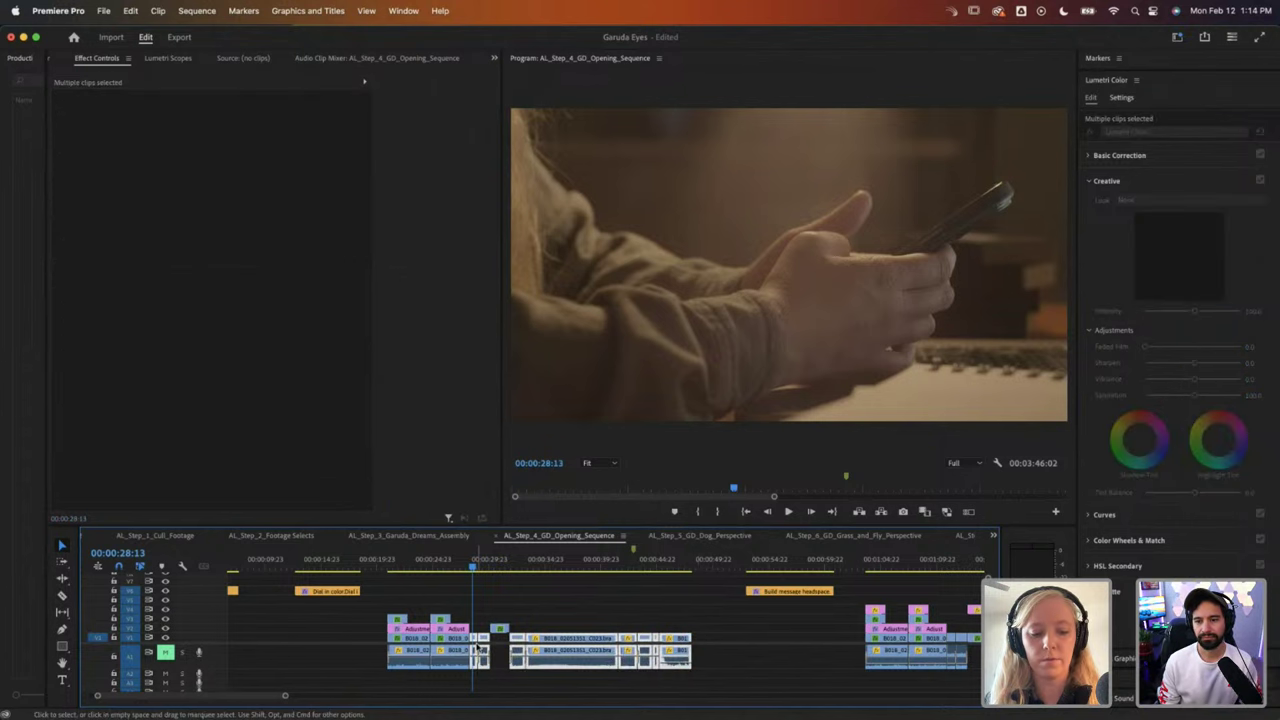
right_click(536, 645)
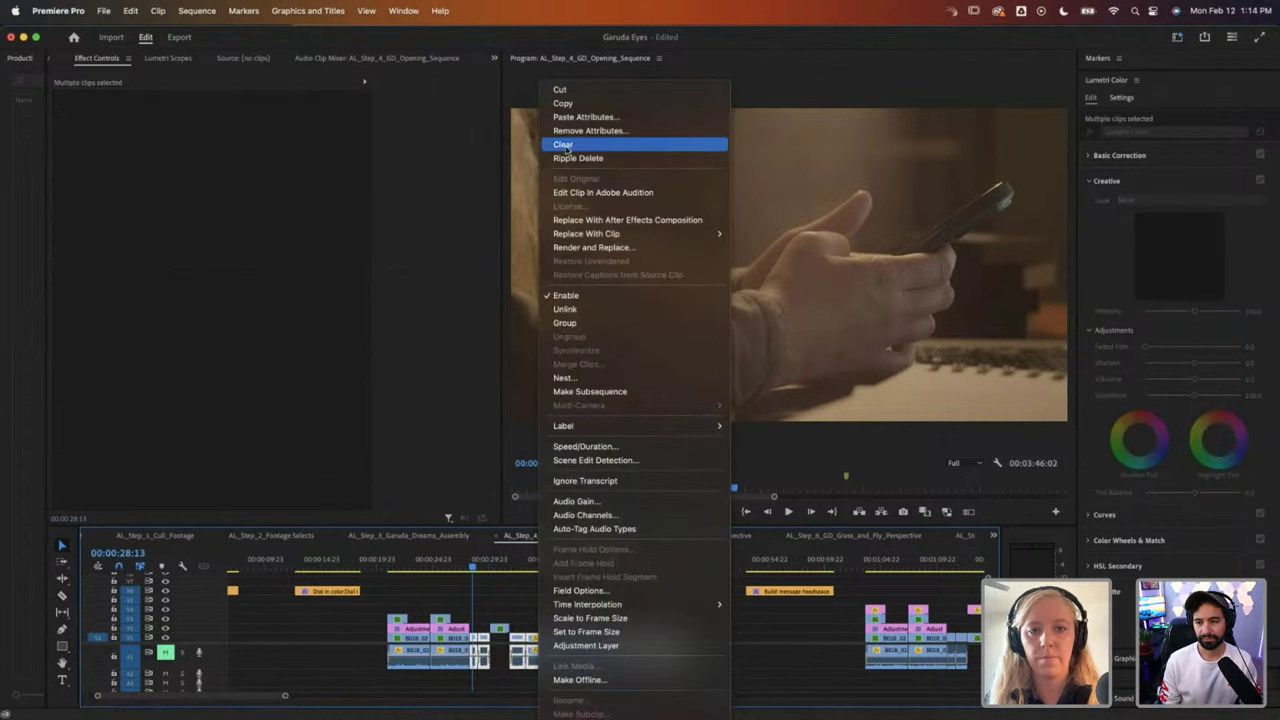
left_click(585, 117)
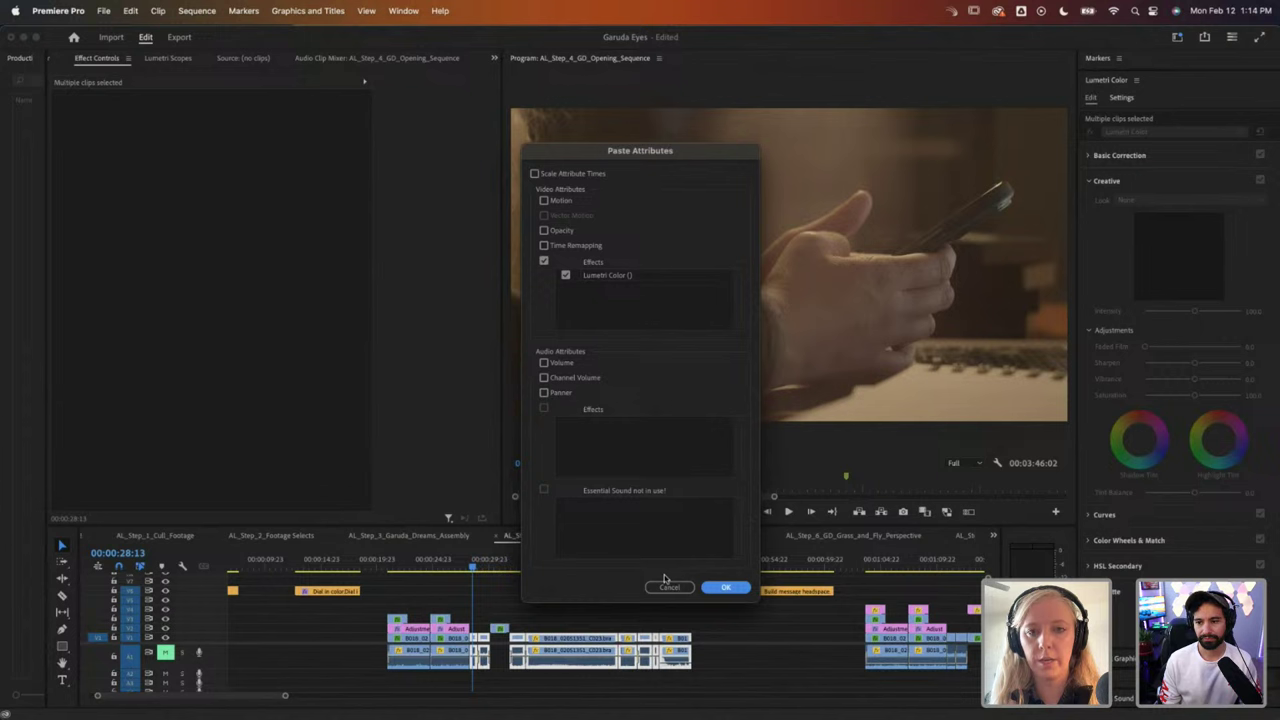
left_click(725, 587)
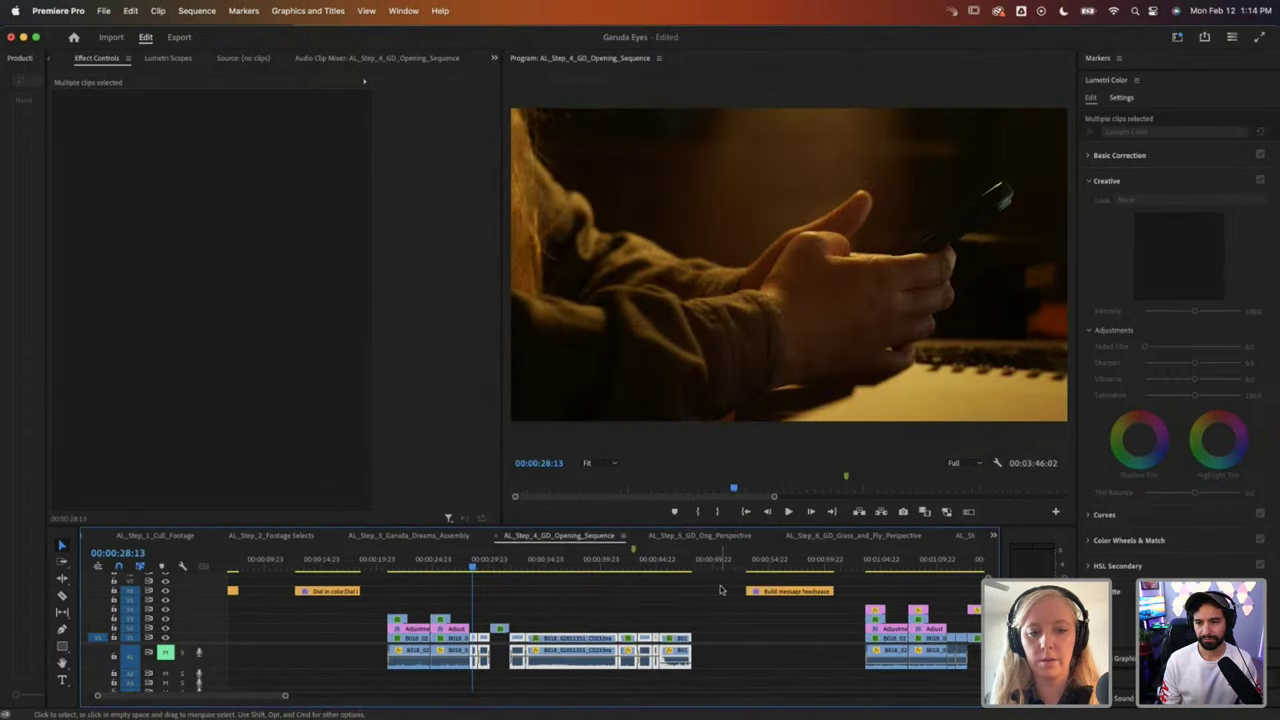
Step: Raise the Highlights in Basic Correction on the hands-with-phone clip B018_02051328_C015
left_click(474, 570)
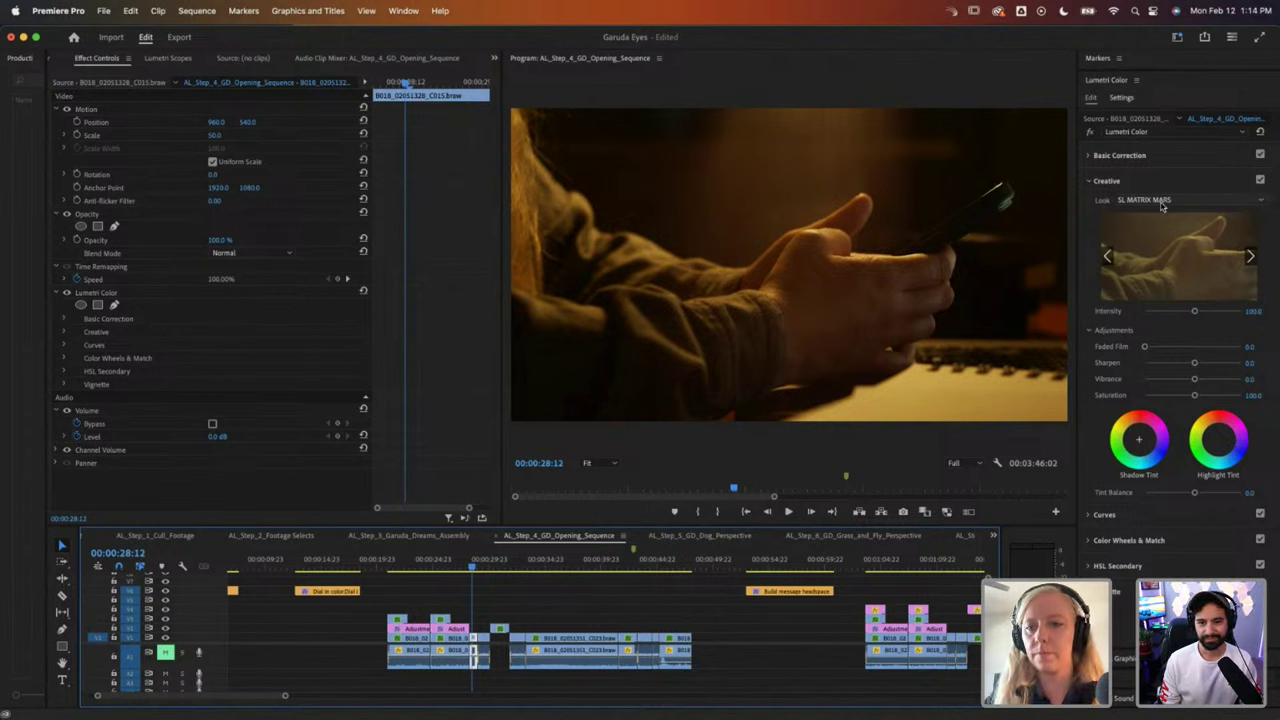
left_click(1090, 157)
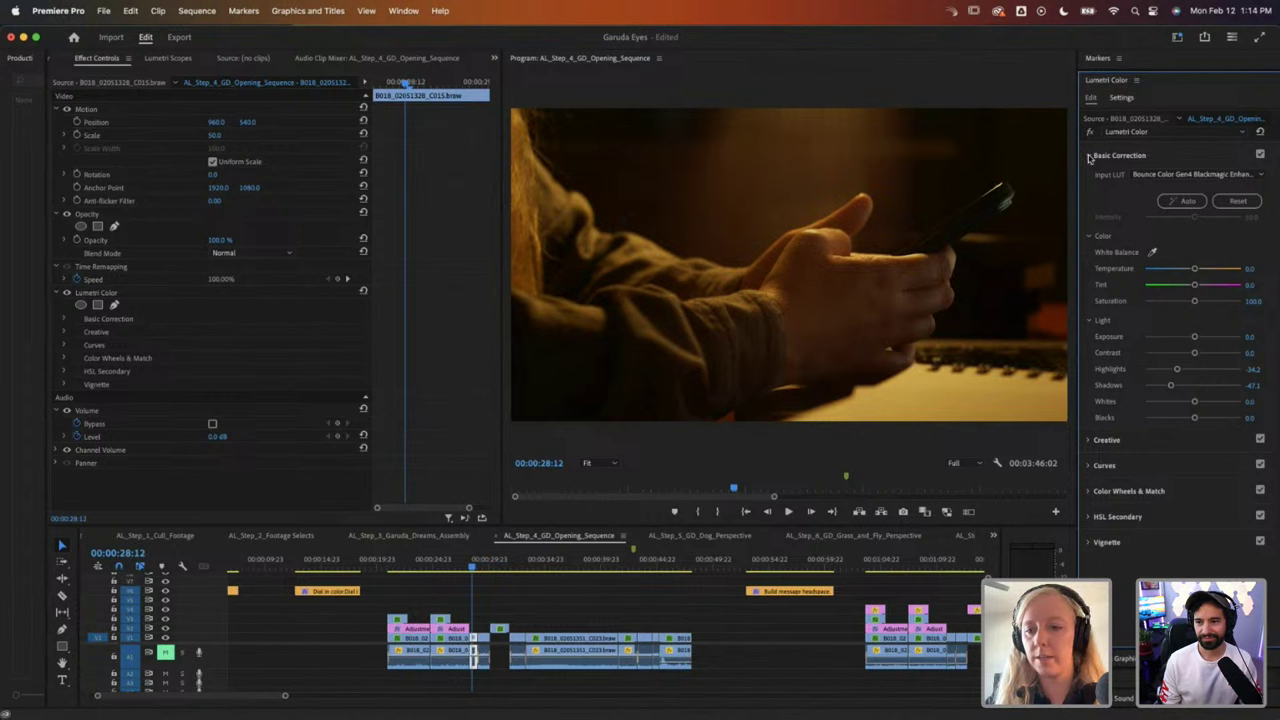
mouse_move(1177, 369)
left_mouse_down()
mouse_move(1196, 369)
mouse_move(1185, 388)
mouse_move(1201, 366)
left_mouse_up()
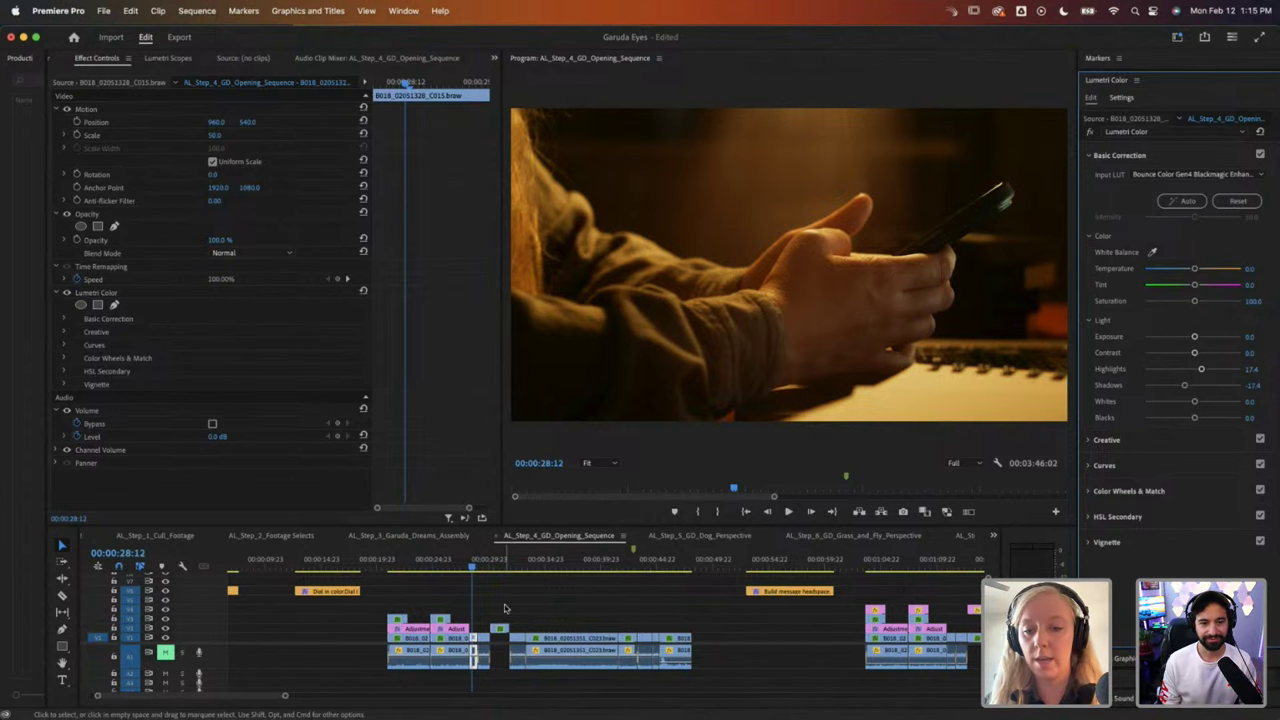
Step: Step through the hands-with-phone, profile, eye and clasped-hands shots to review their grades
left_click(858, 610)
left_click(953, 566)
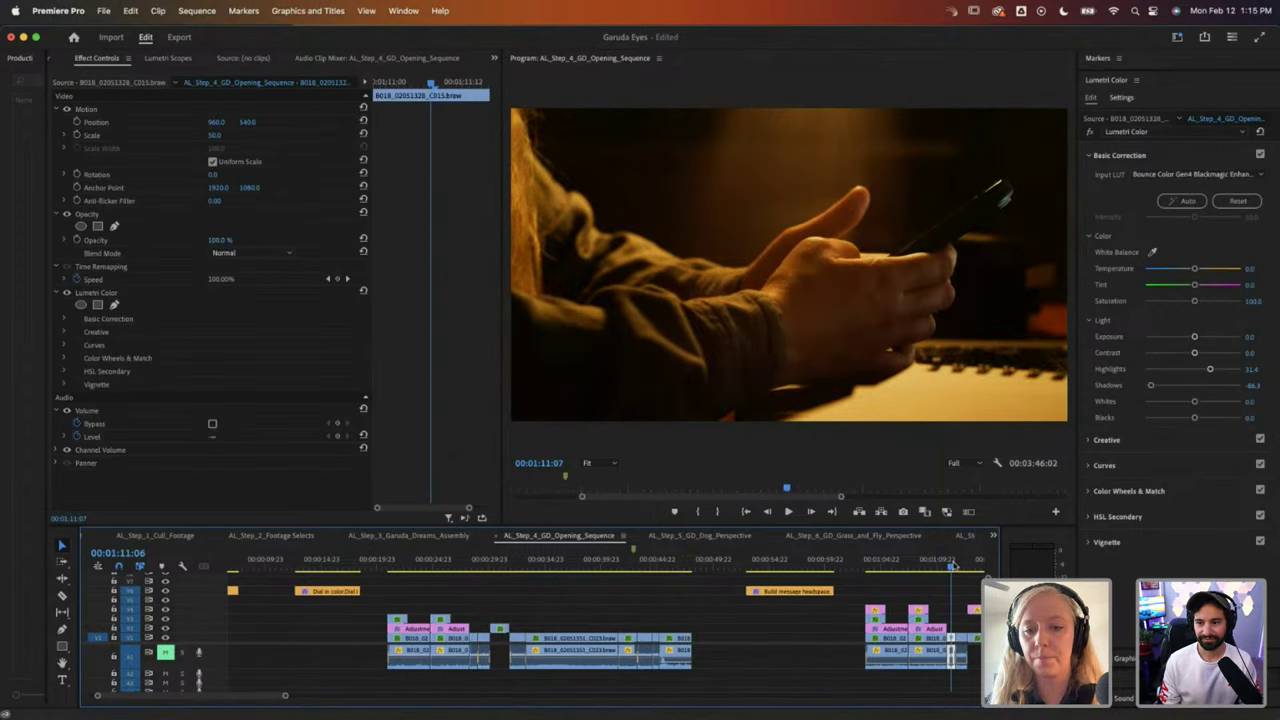
left_click(474, 566)
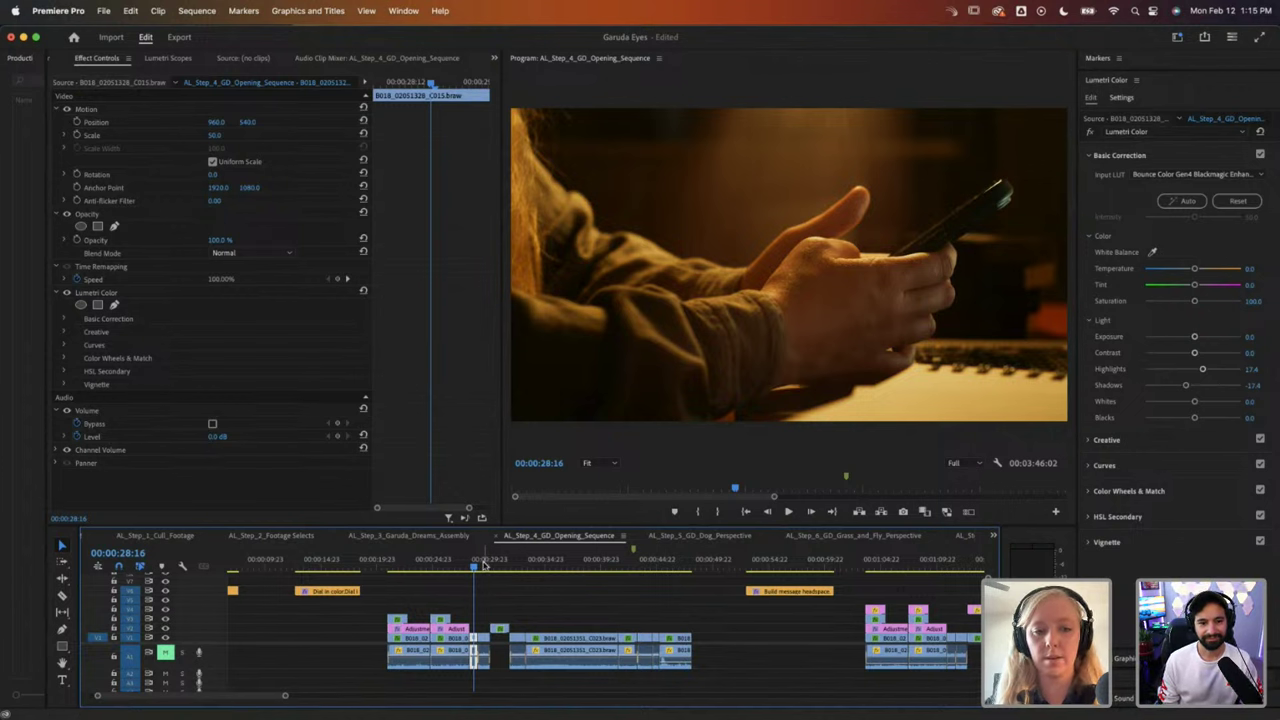
left_click(483, 565)
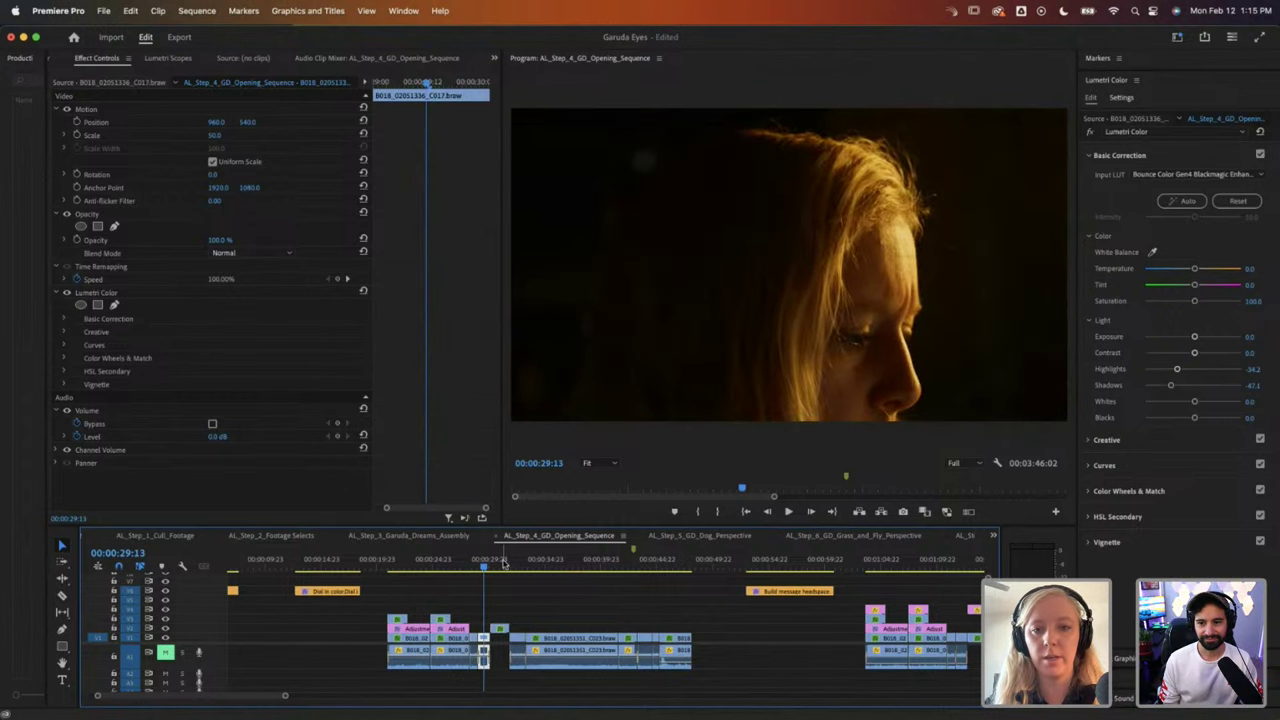
left_click(500, 565)
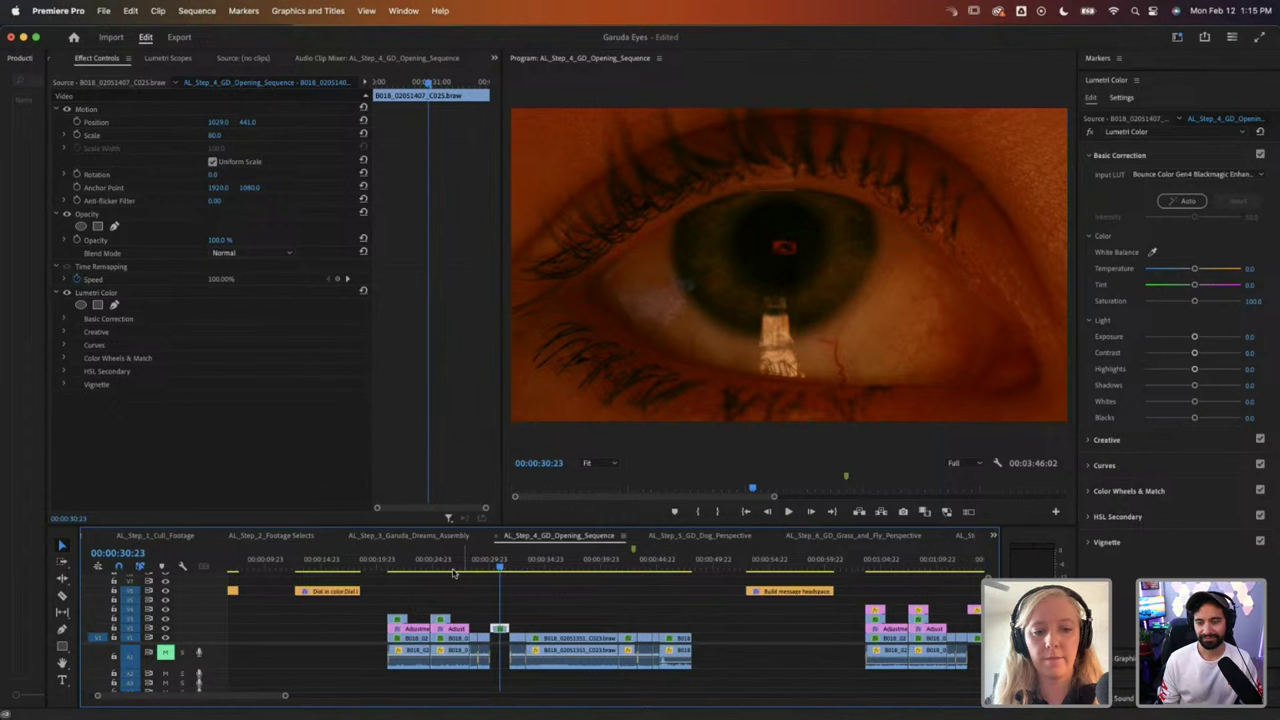
left_click(397, 566)
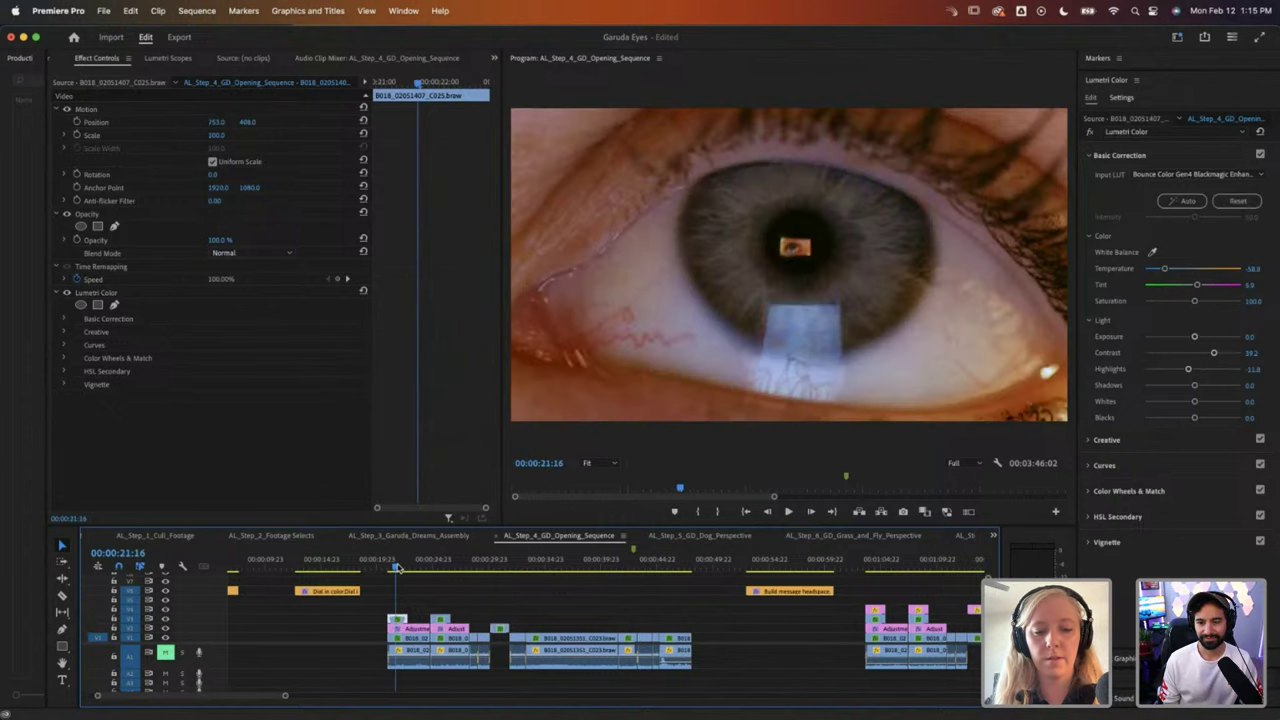
left_click(480, 565)
left_click(540, 565)
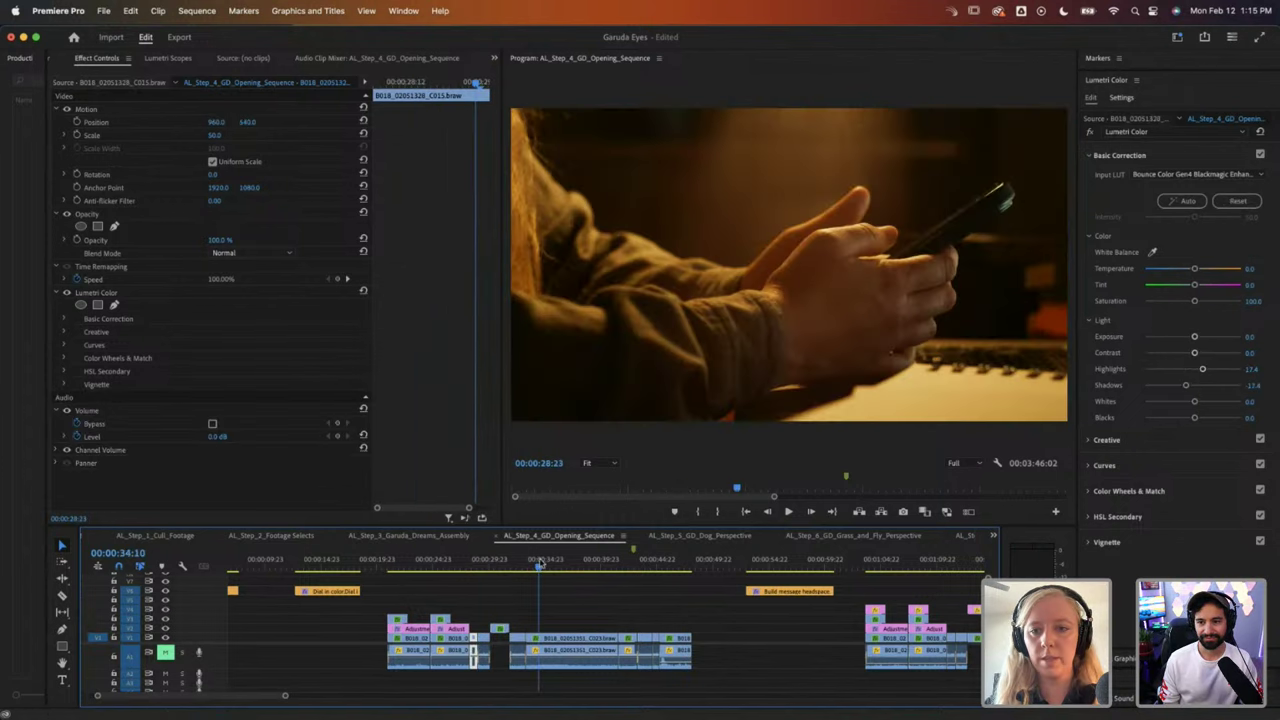
left_click(622, 566)
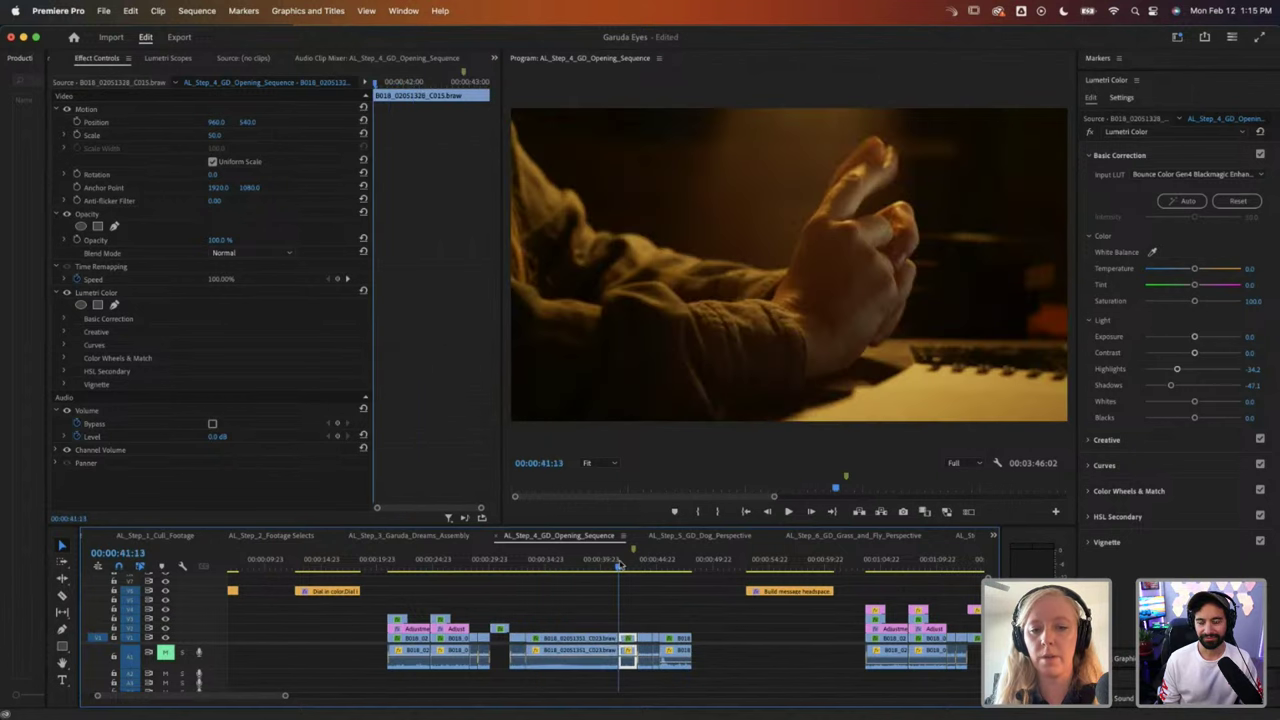
left_click_drag(626, 566, 659, 565)
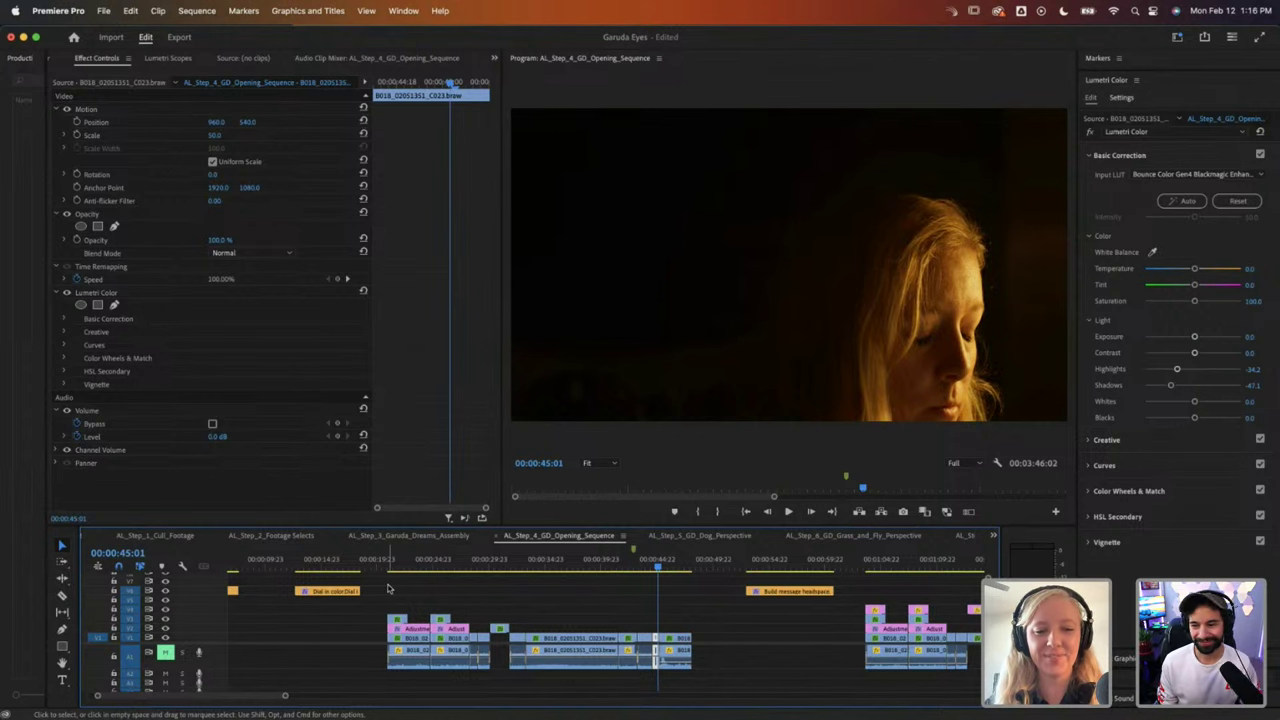
Step: Play back from the room shot and scrub back to the grey eye close-up frame
left_click(421, 566)
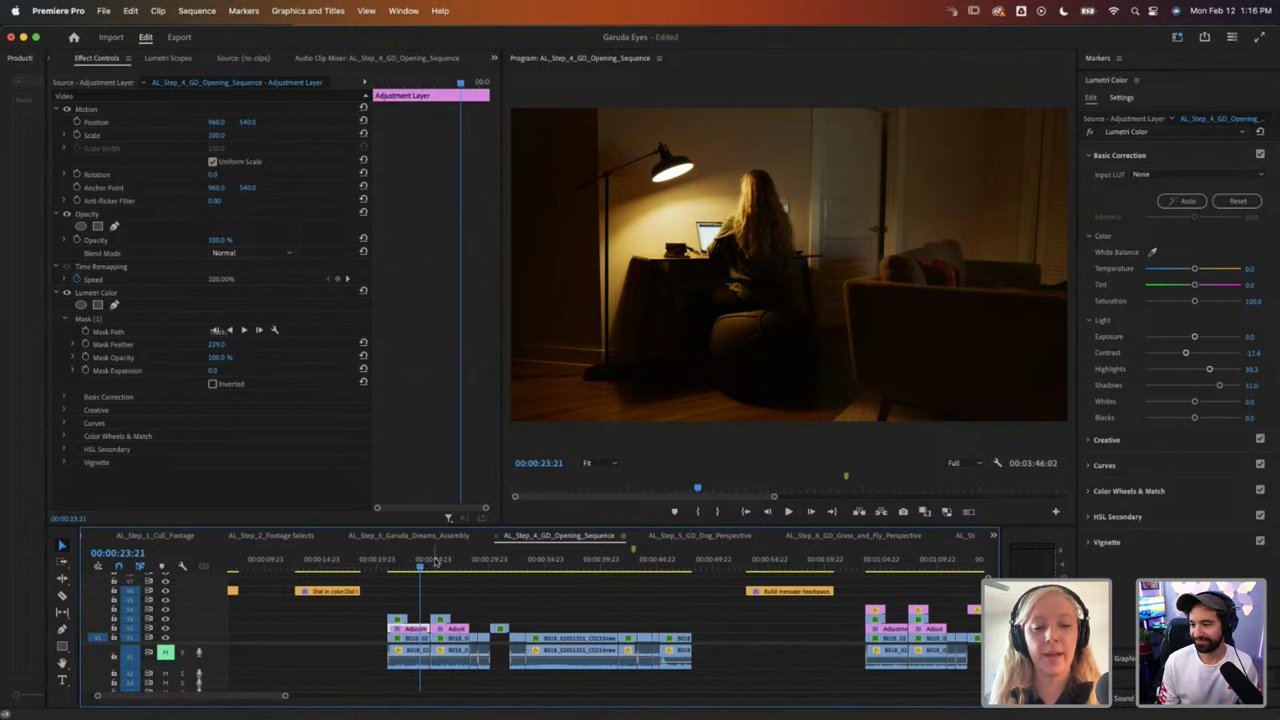
key("space")
left_click_drag(424, 566, 459, 567)
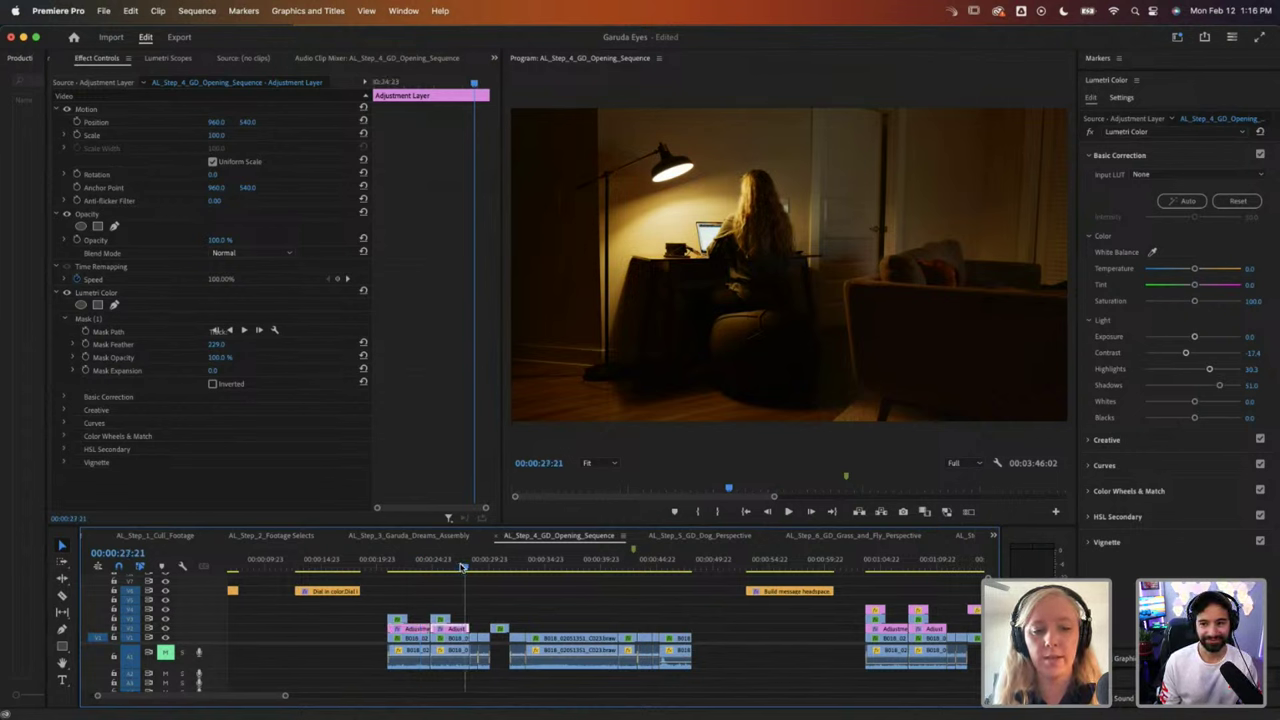
left_click(437, 568)
left_click_drag(437, 568, 398, 567)
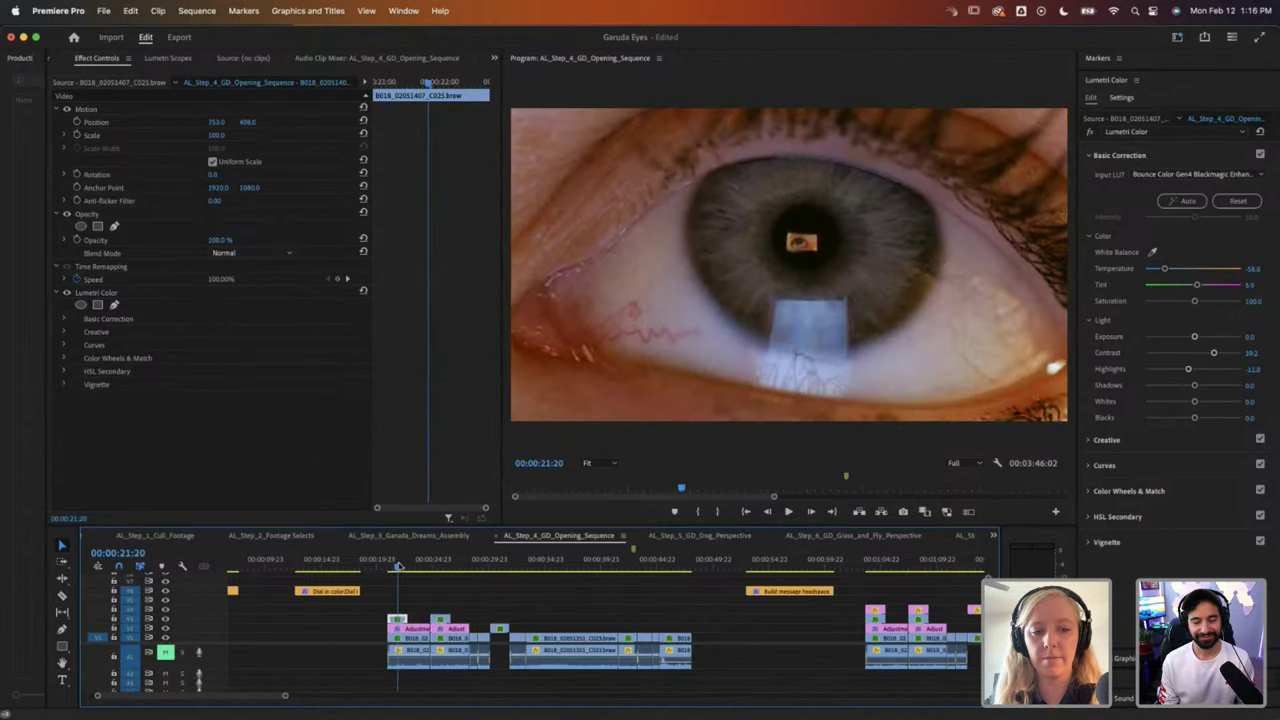
left_click(400, 567)
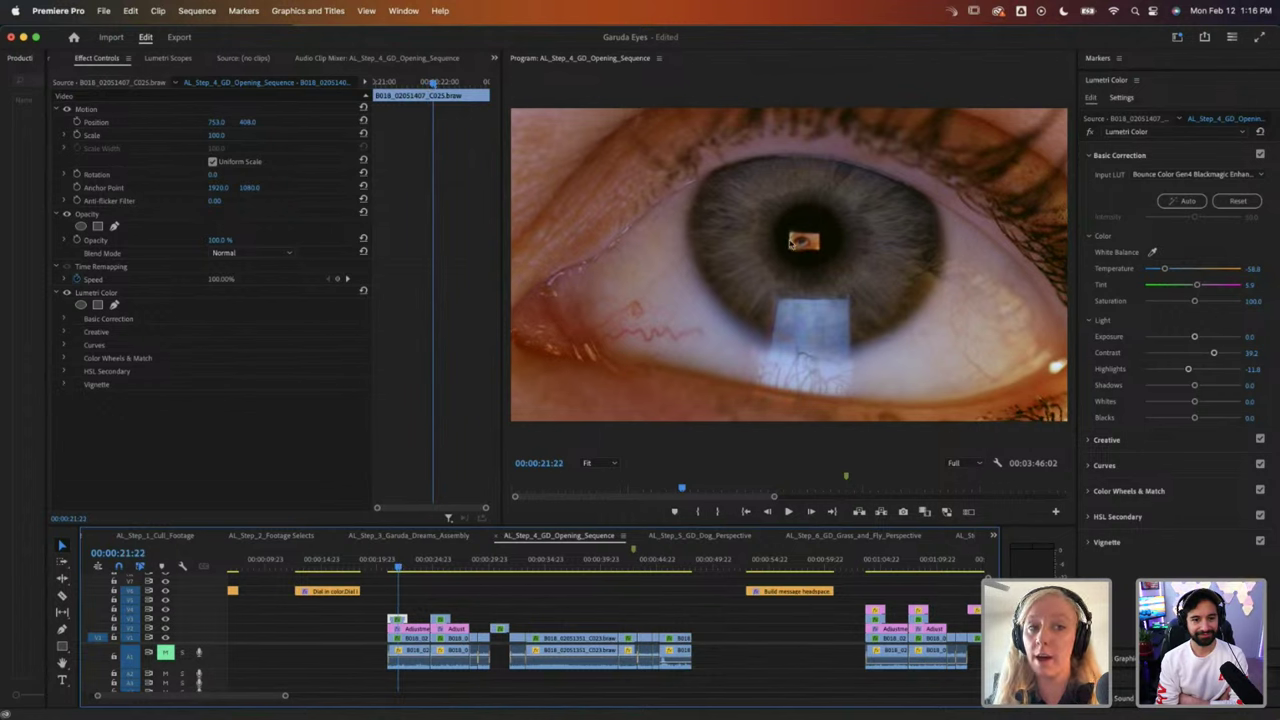
Step: Show the Project bin and select the VFX folder
left_click(493, 58)
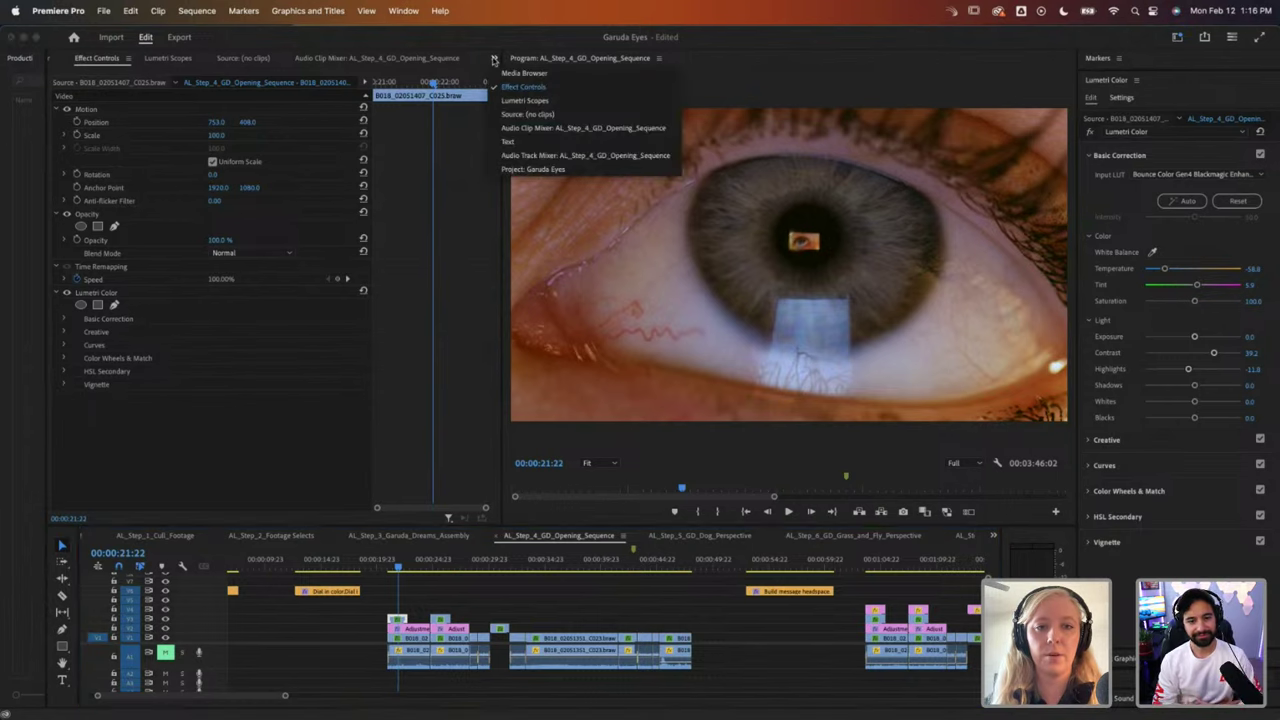
left_click(533, 169)
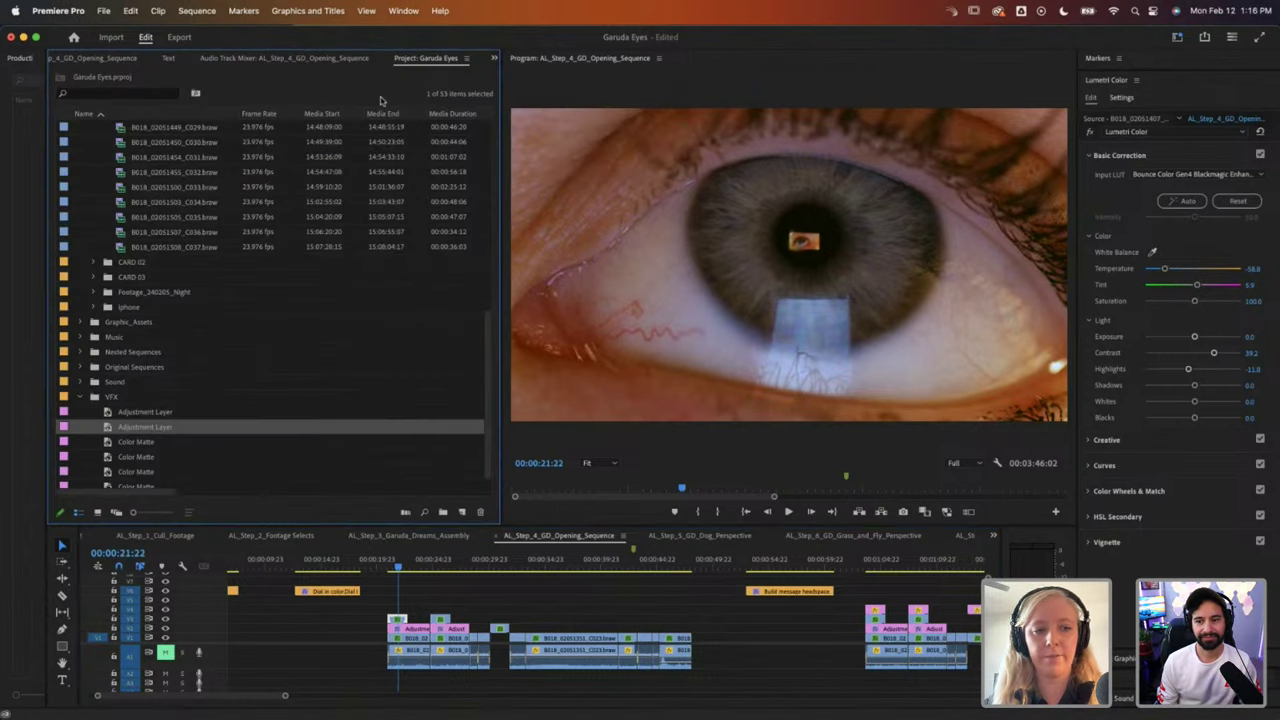
left_click(277, 409)
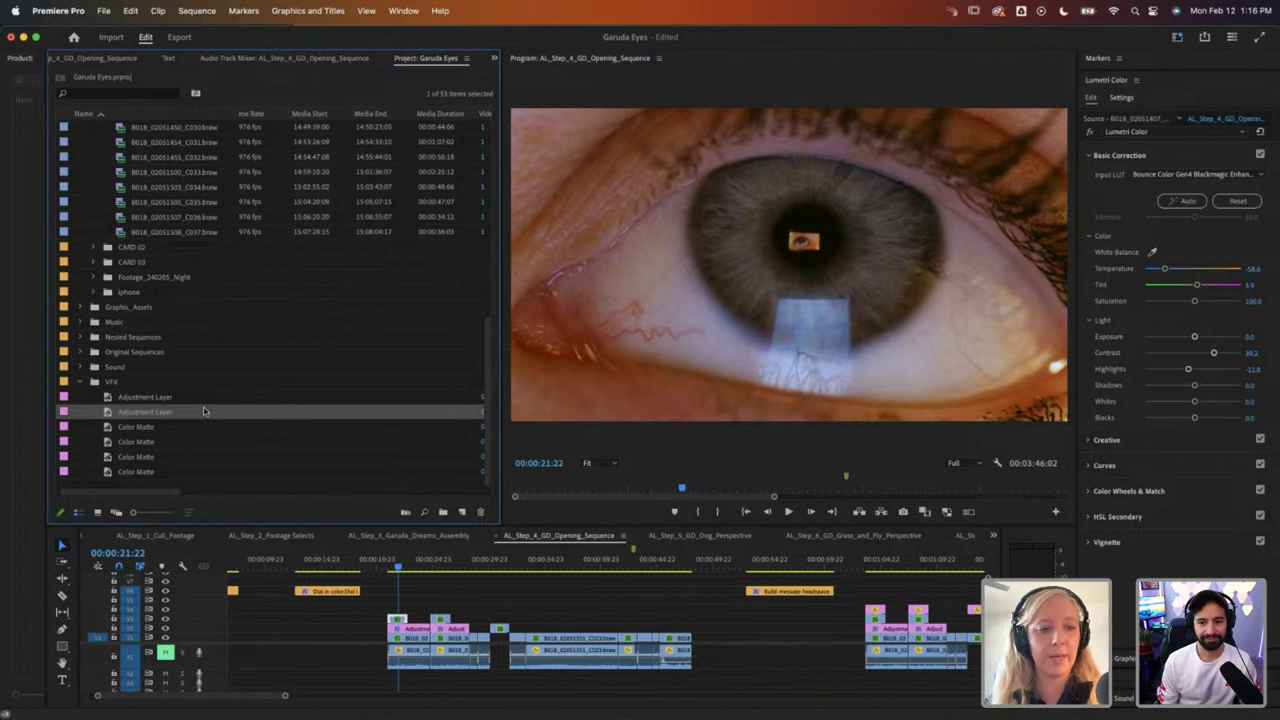
left_click(157, 381)
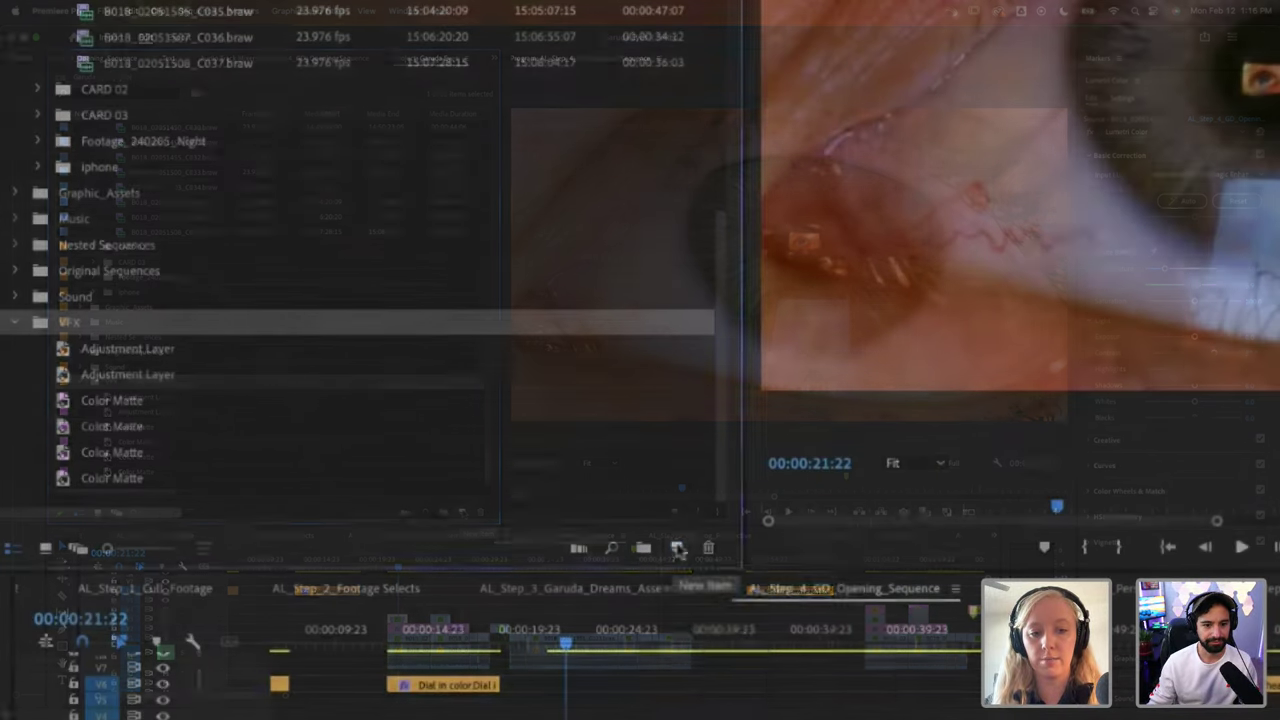
Step: Create a Color Matte with colour 0B0B05 sampled from the dark eye footage
left_click(677, 548)
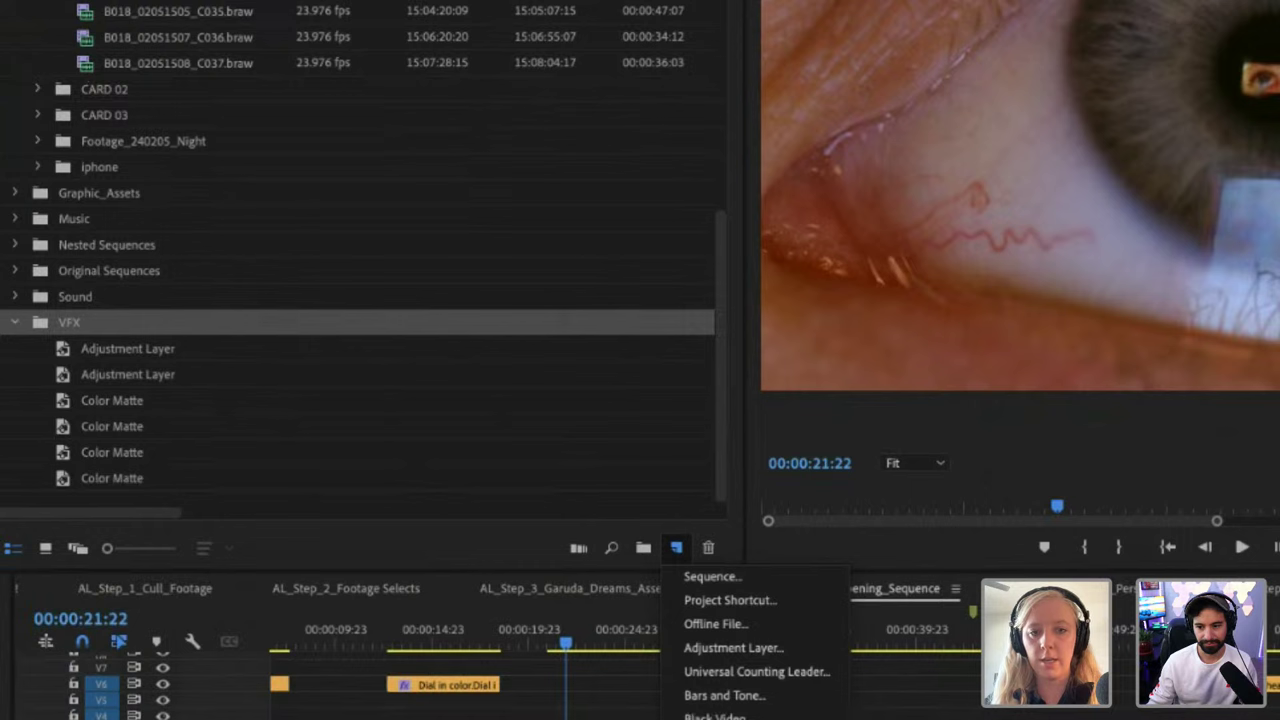
left_click(712, 719)
left_click(1100, 392)
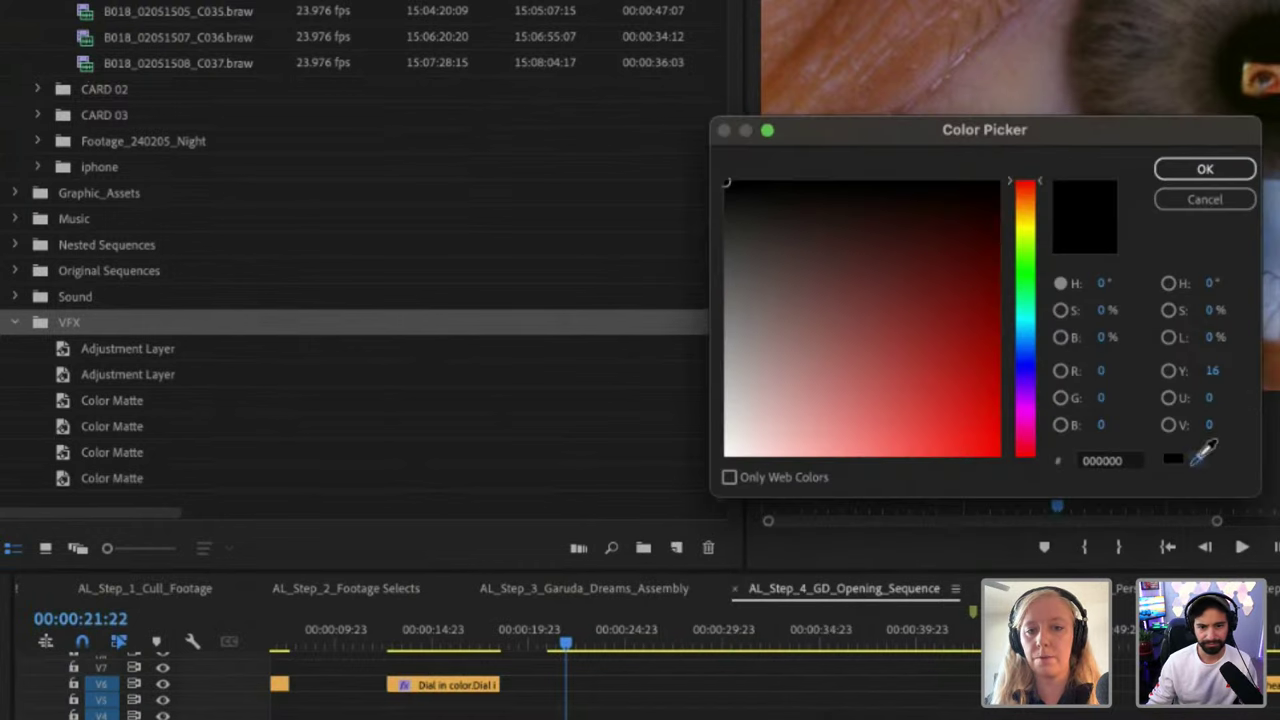
left_click(1197, 458)
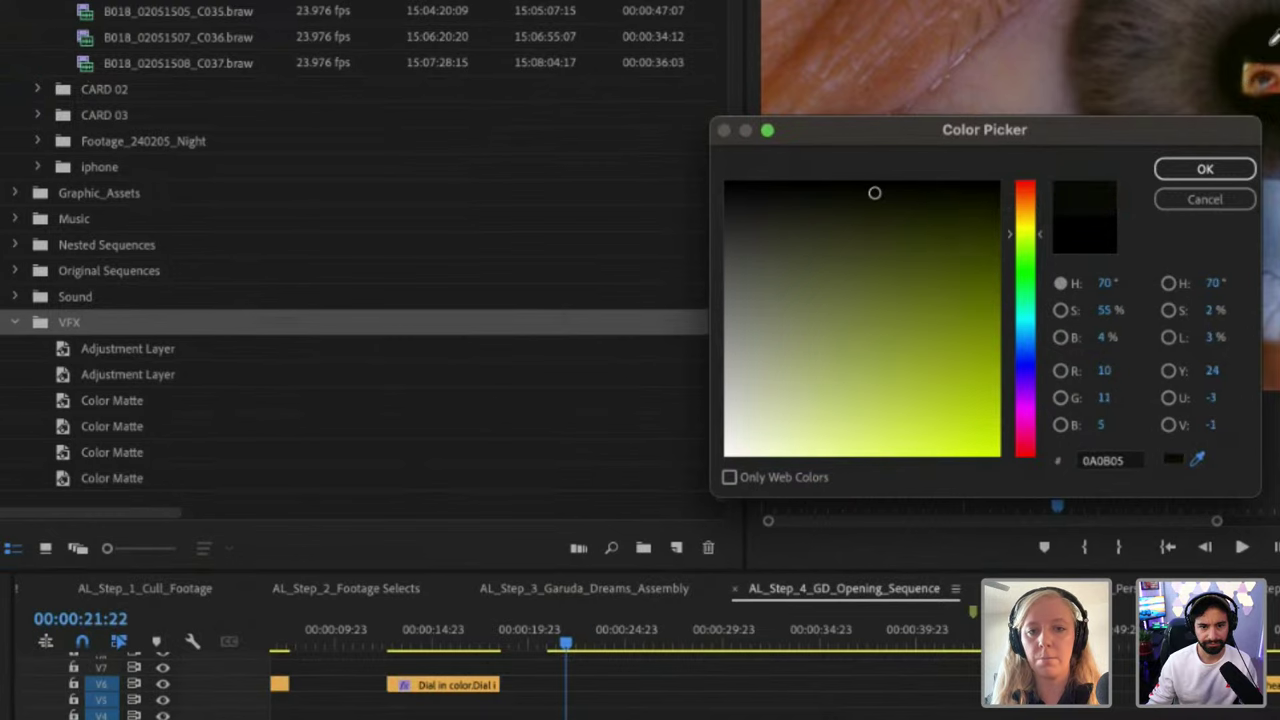
left_click(1270, 50)
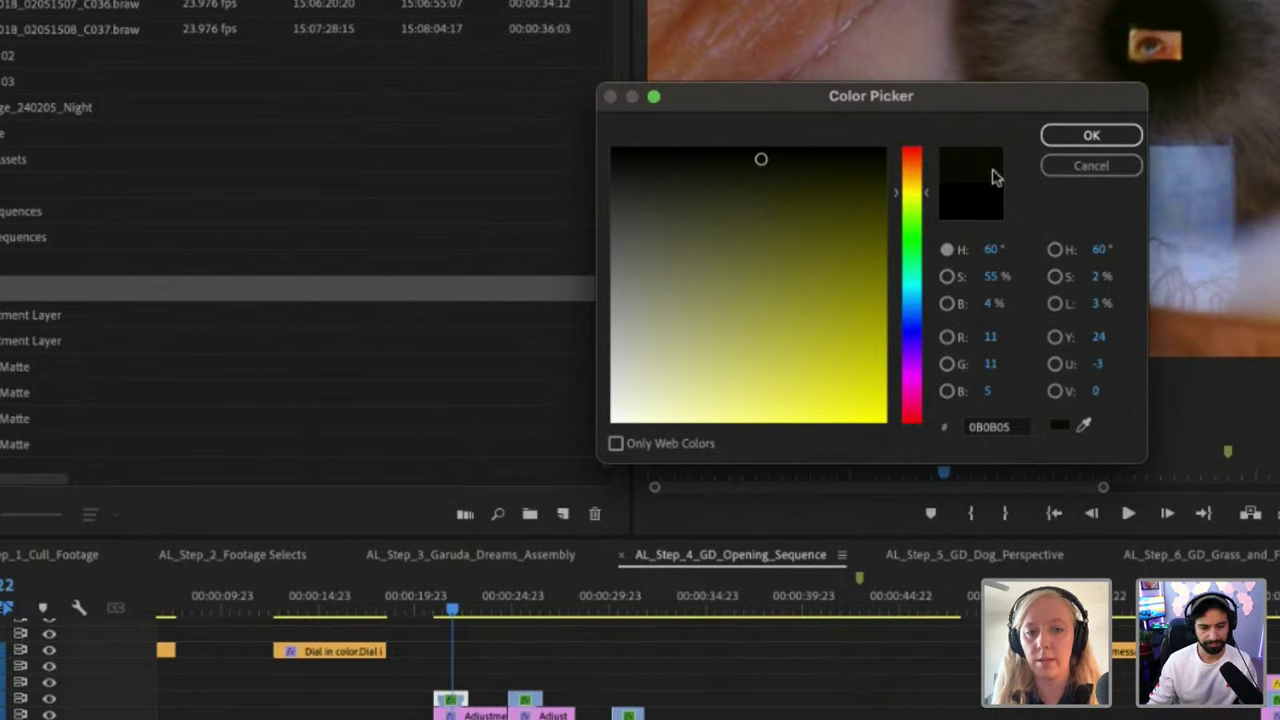
left_click(1078, 140)
left_click(914, 322)
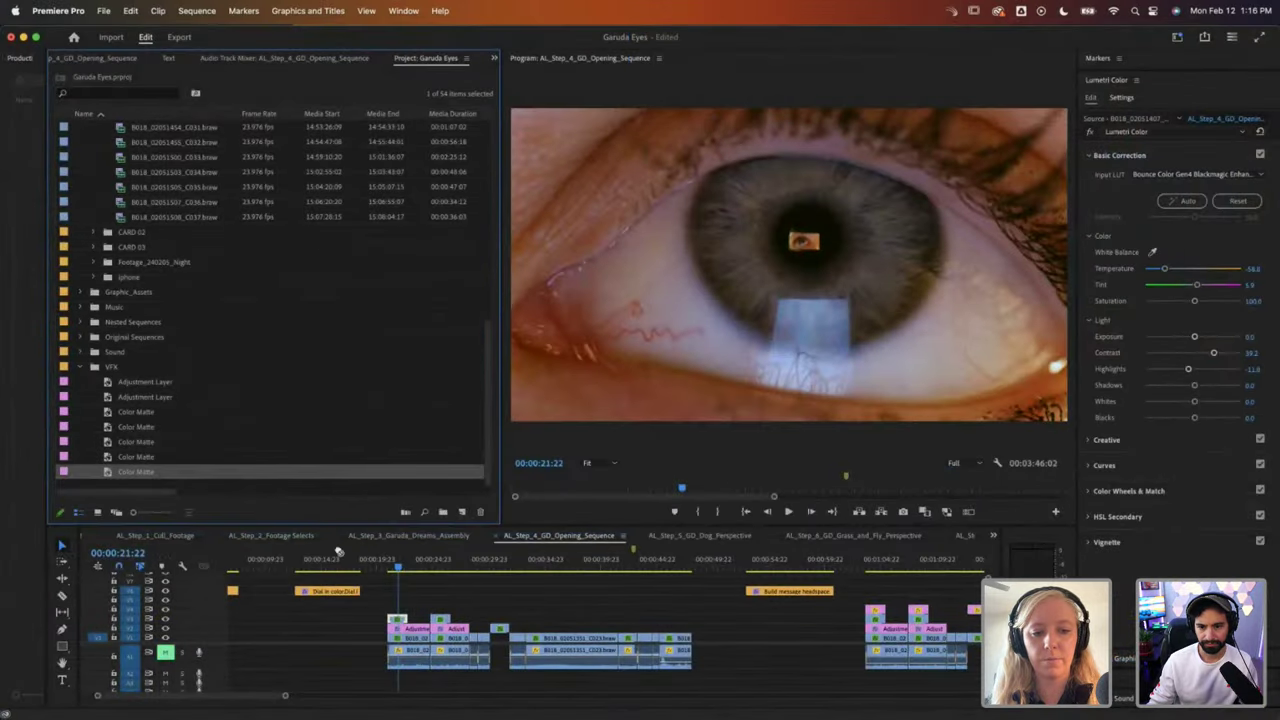
Step: Place the colour matte on V6 above the eye clip and trim its end to fit
left_click_drag(338, 551, 395, 608)
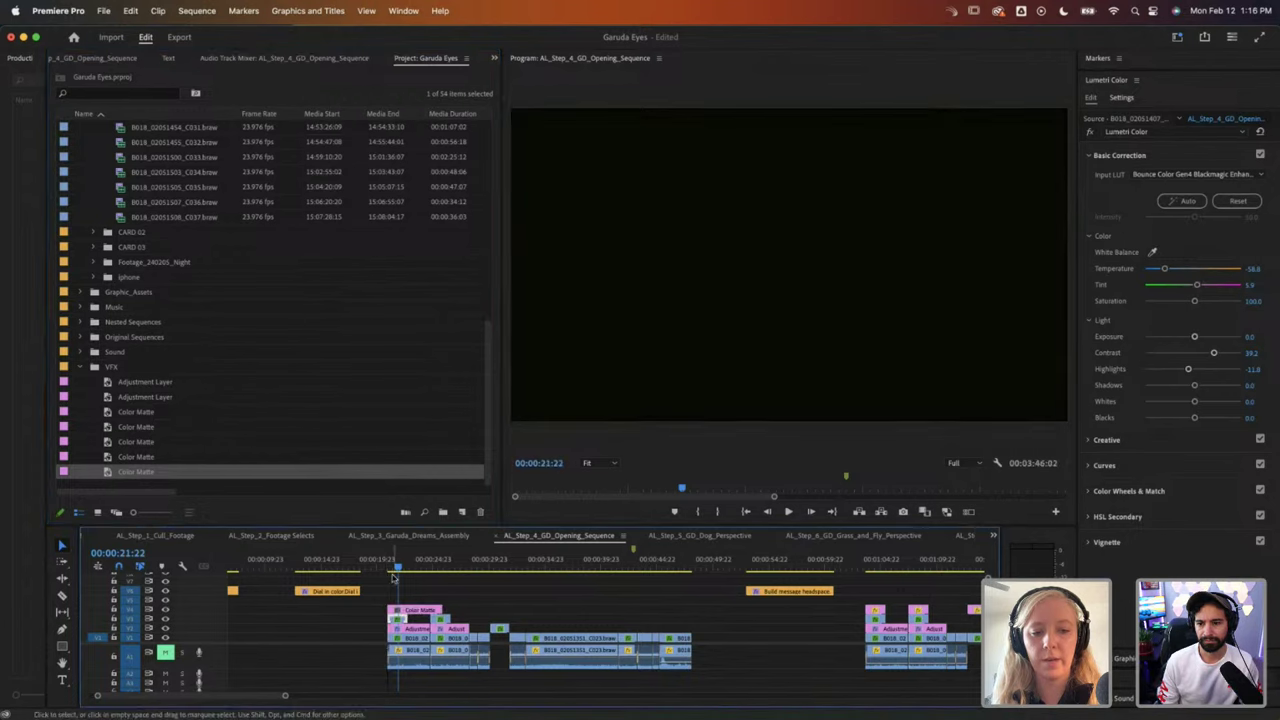
left_click(430, 609)
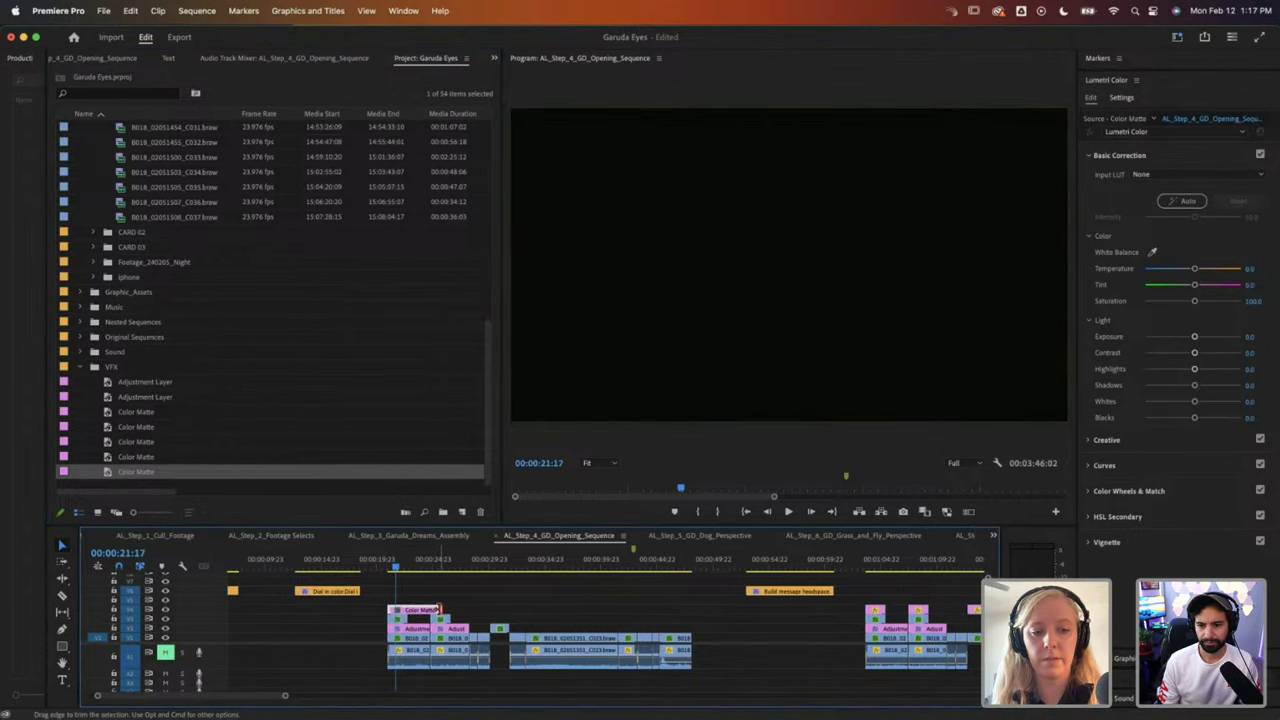
left_click_drag(437, 609, 406, 609)
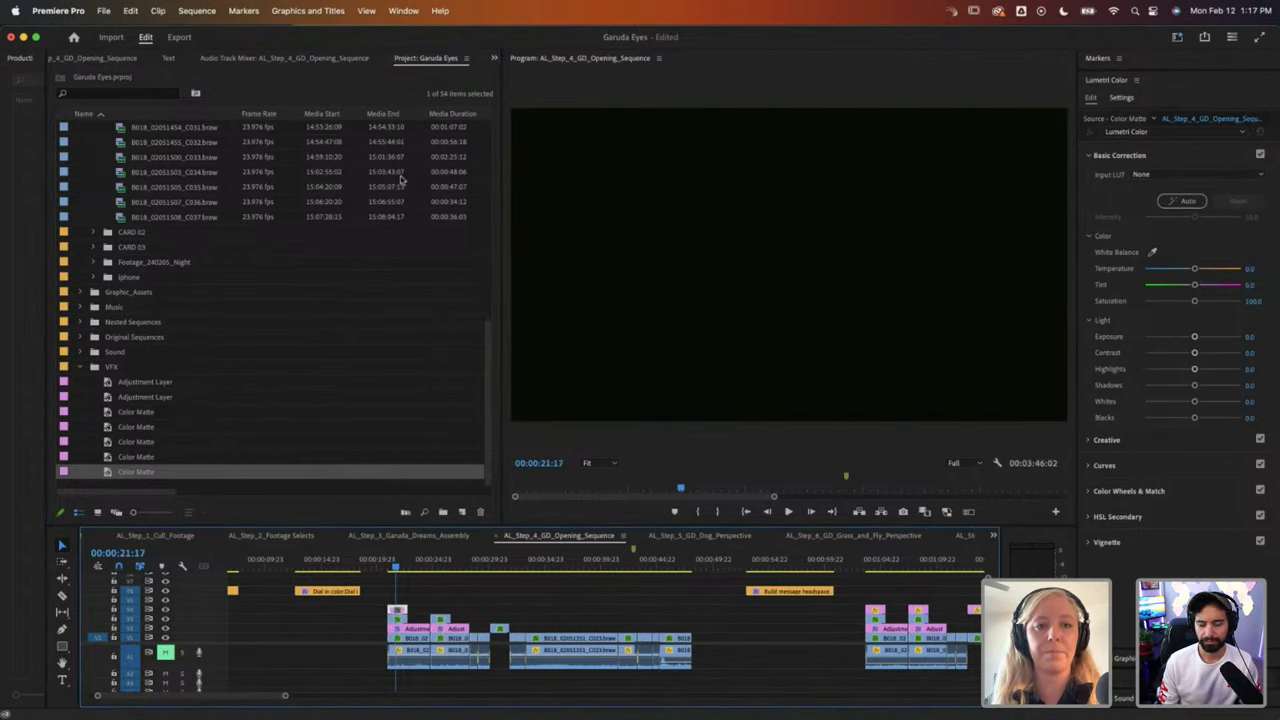
Step: Add an ellipse Opacity mask to the matte and shrink it down over the pupil
left_click(494, 58)
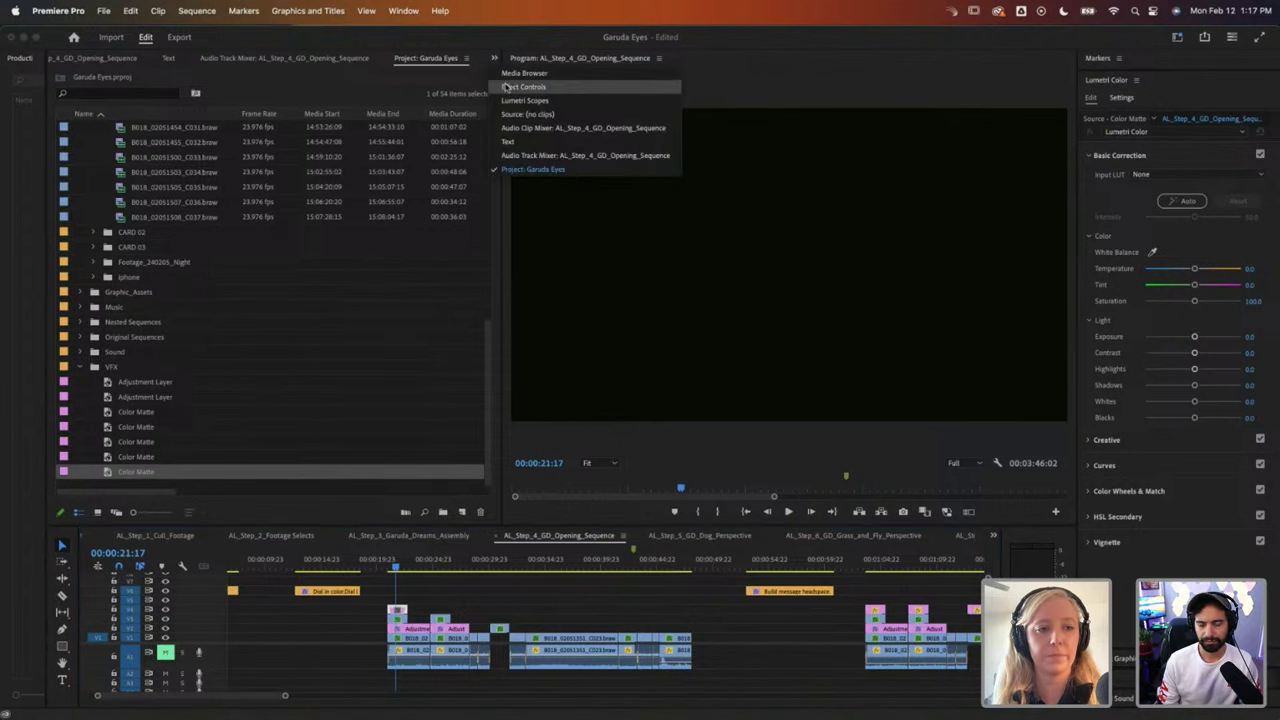
left_click(506, 88)
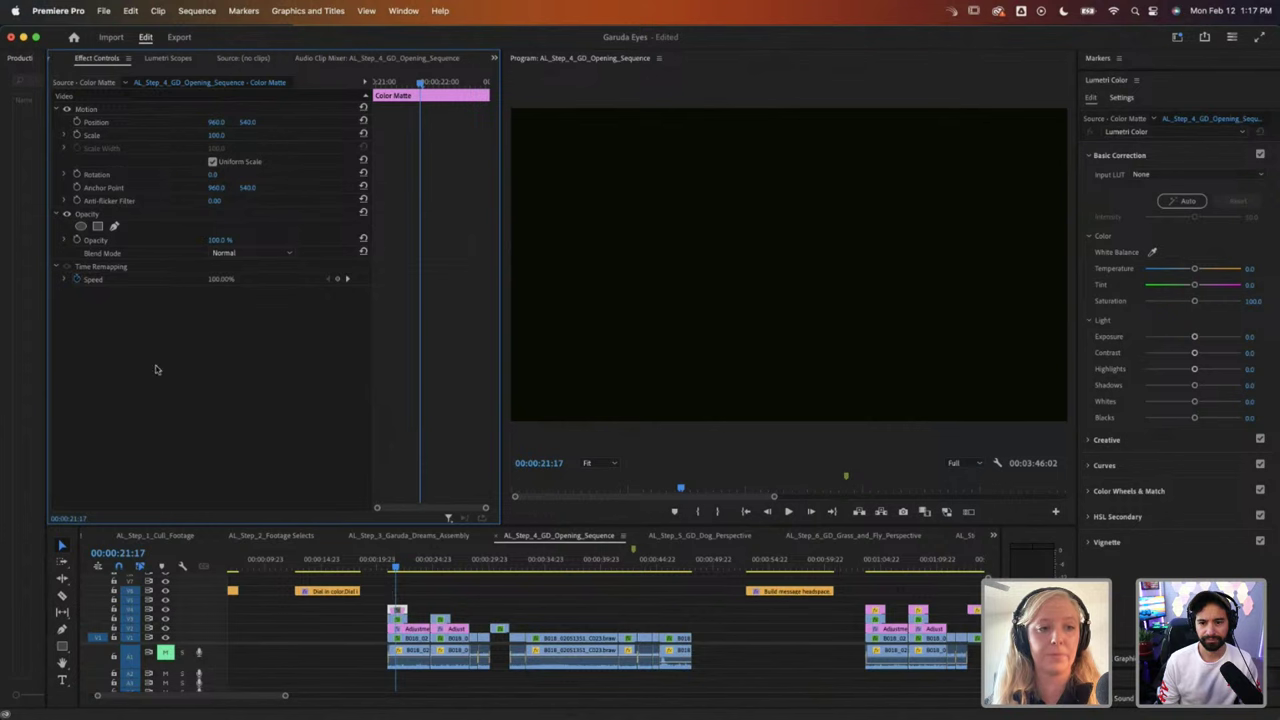
left_click(79, 228)
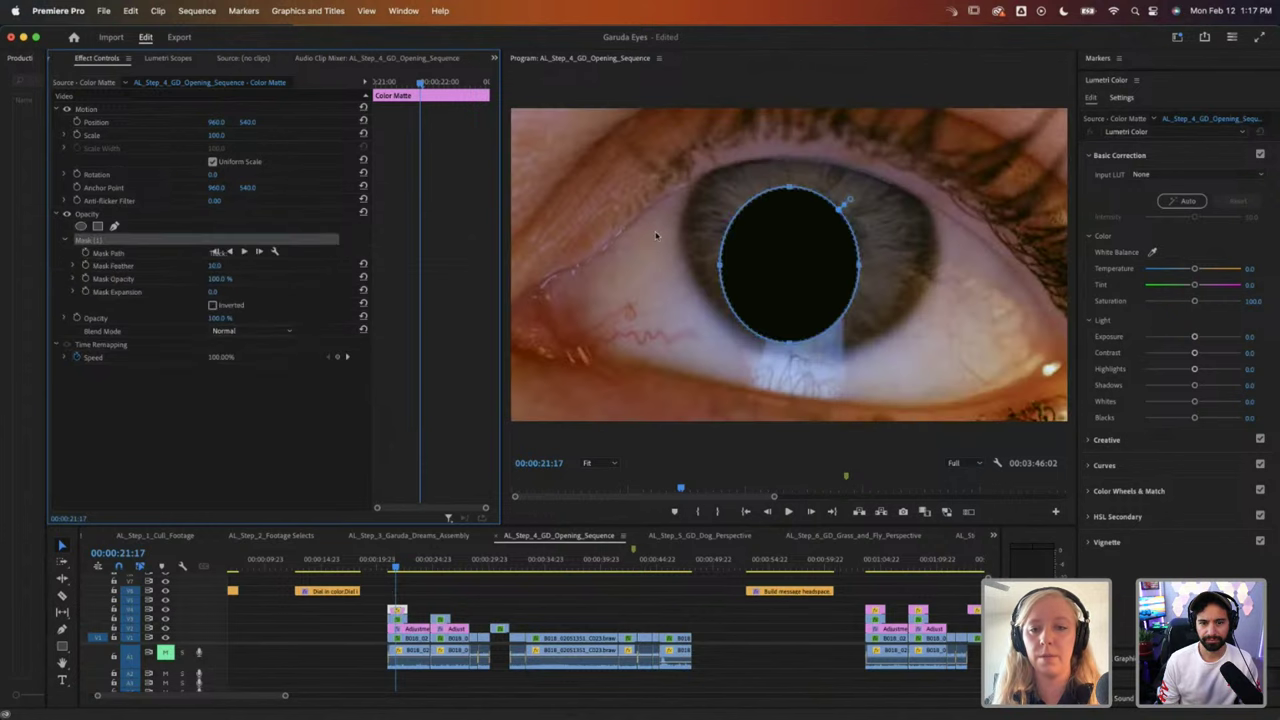
left_click_drag(790, 190, 790, 298)
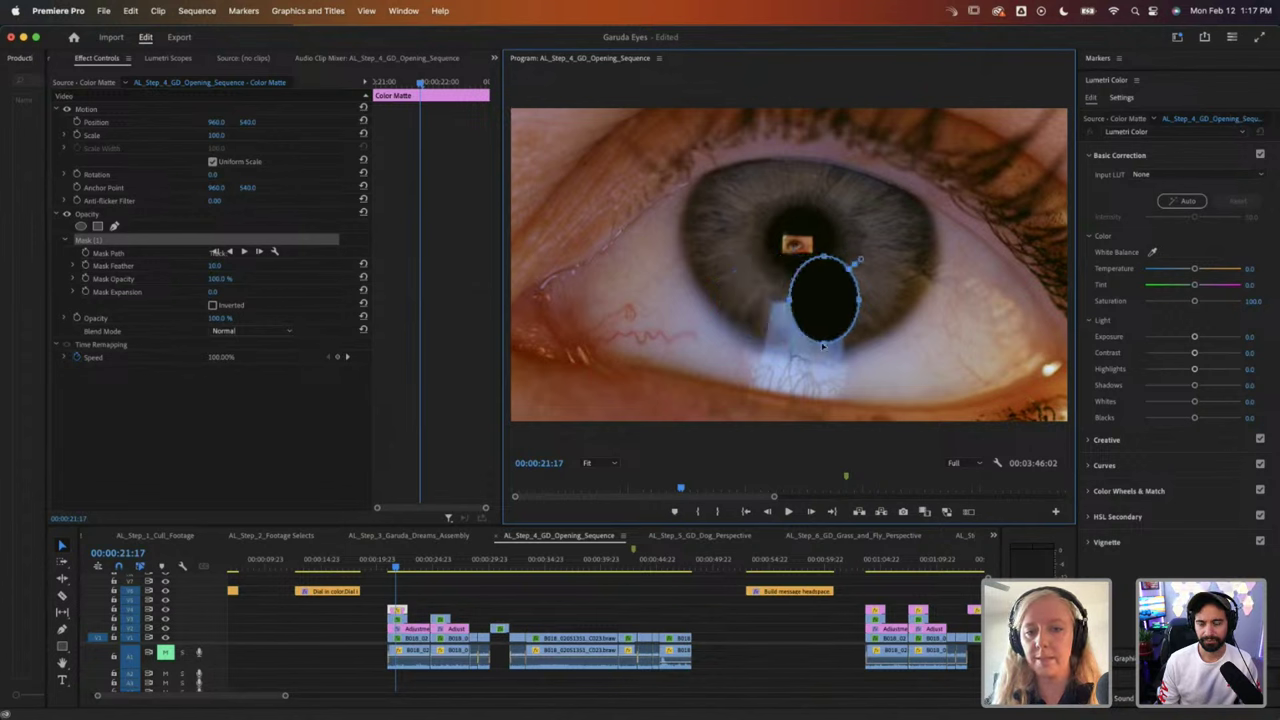
left_click_drag(823, 343, 796, 240)
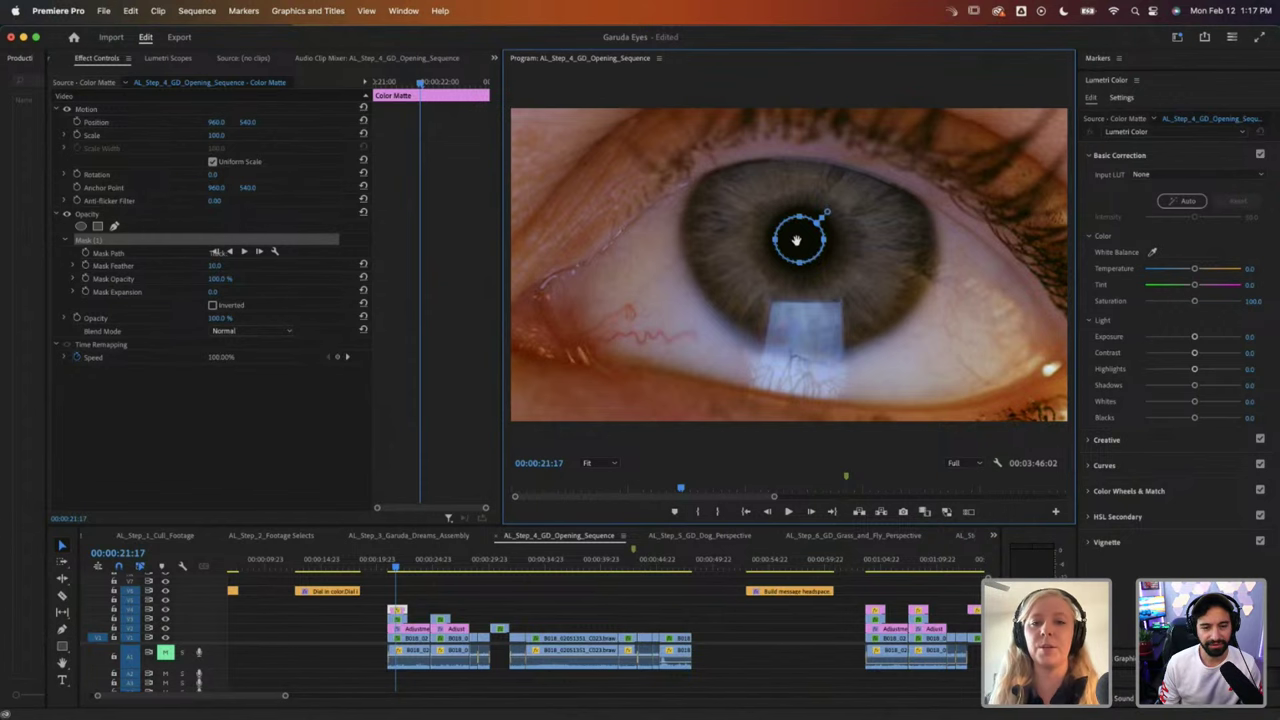
Step: Return the playhead to about 00:00:21:04 and zoom the timeline in on the eye shot
left_click(456, 581)
left_click(397, 609)
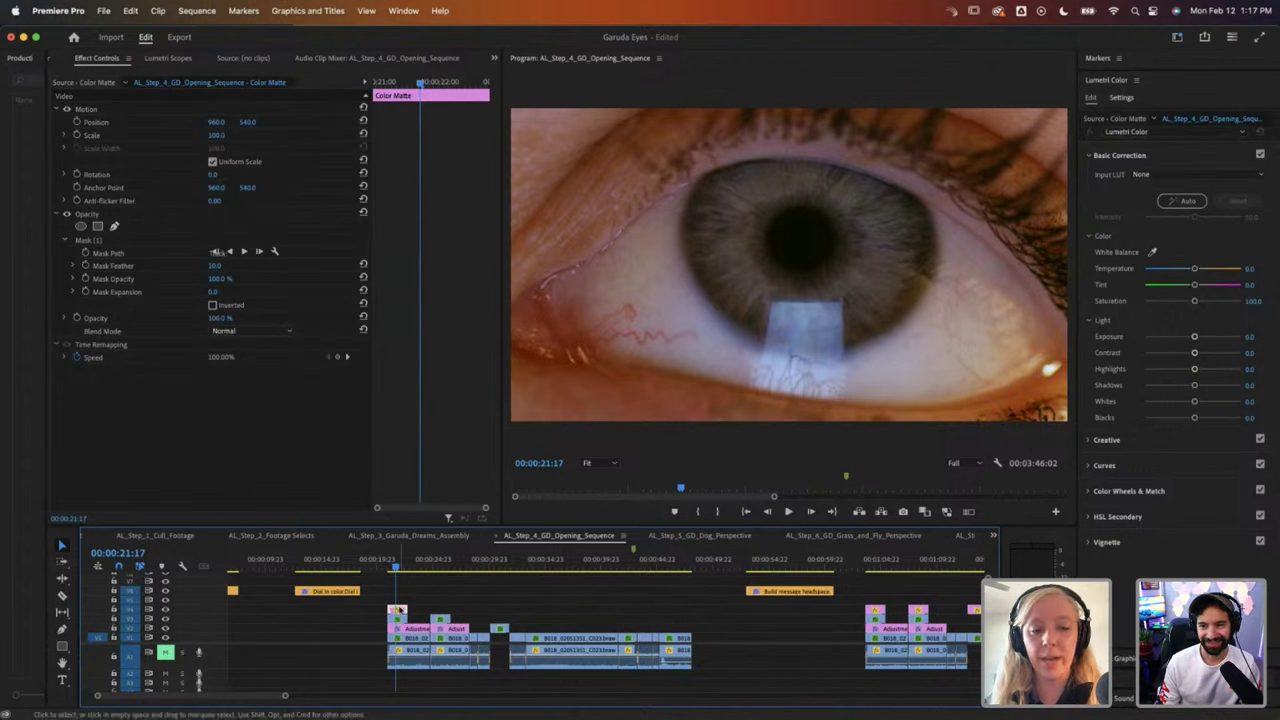
left_click(391, 566)
left_click_drag(391, 566, 400, 565)
left_click_drag(286, 695, 186, 695)
key("=")
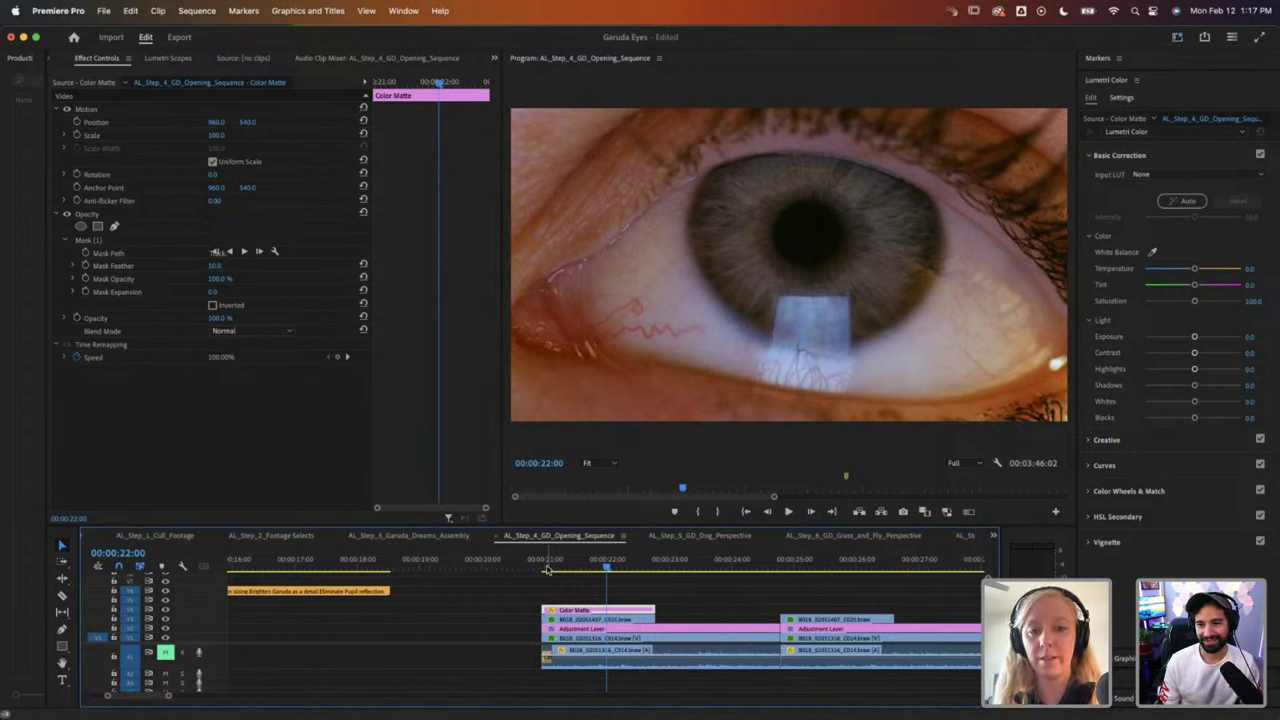
Step: Move the mask ellipse onto the pupil at 00:00:20:23, the eye clip's first frame
left_click(546, 568)
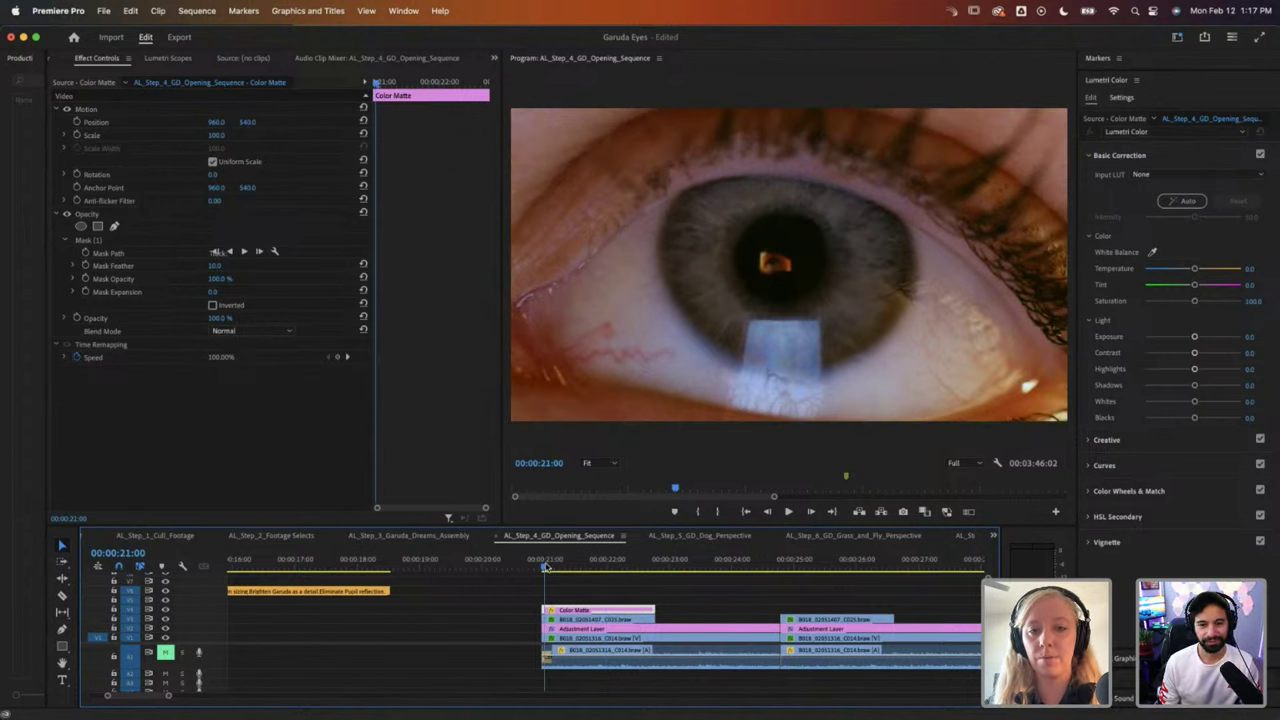
key("space")
left_click(537, 566)
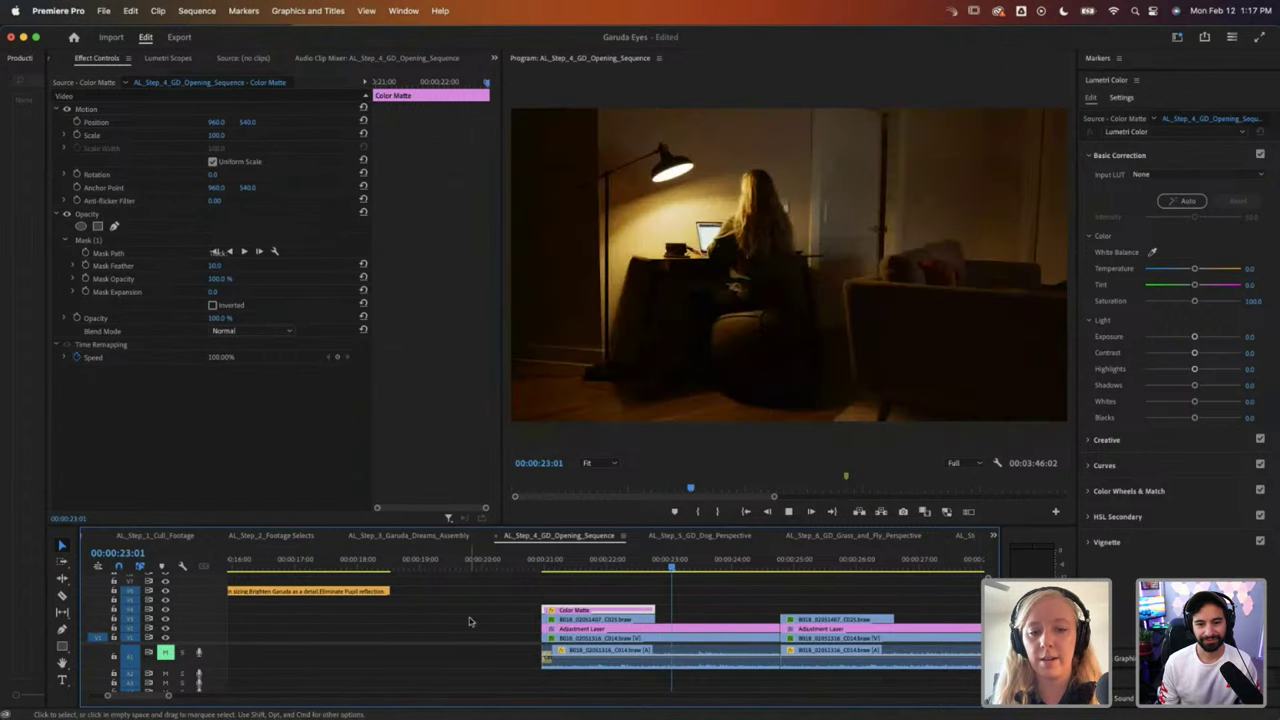
left_click(546, 566)
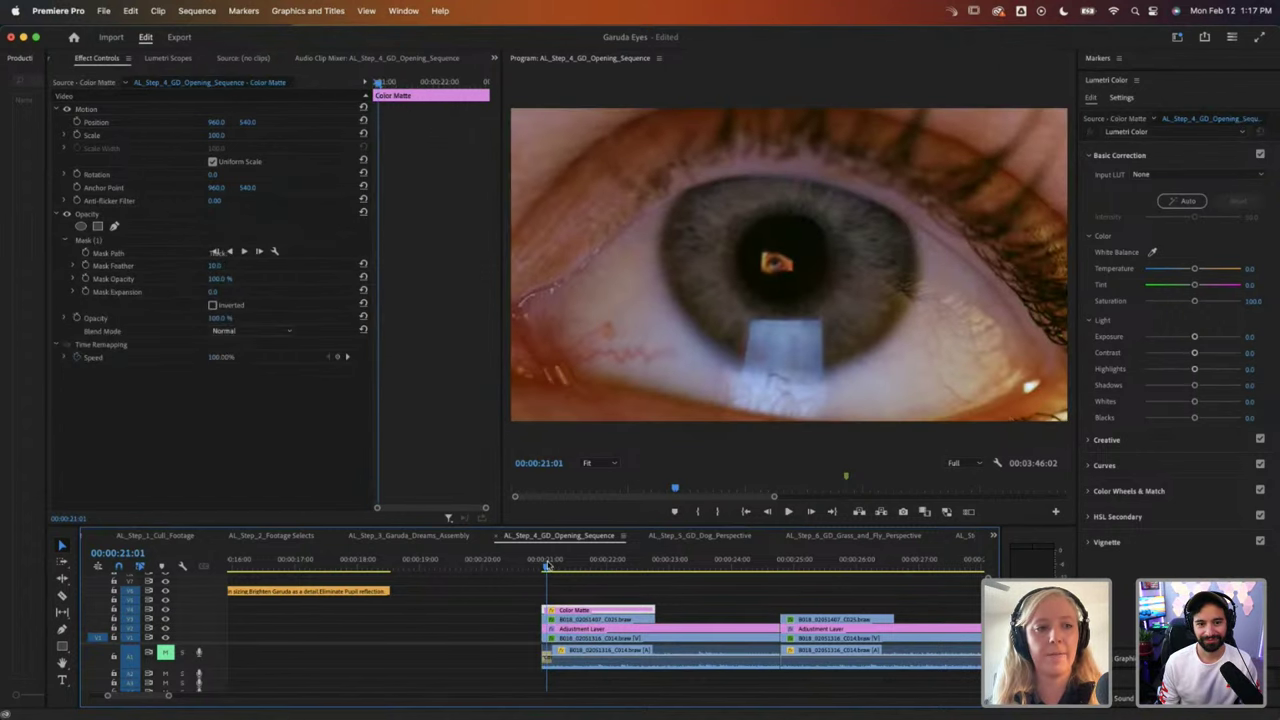
left_click(124, 241)
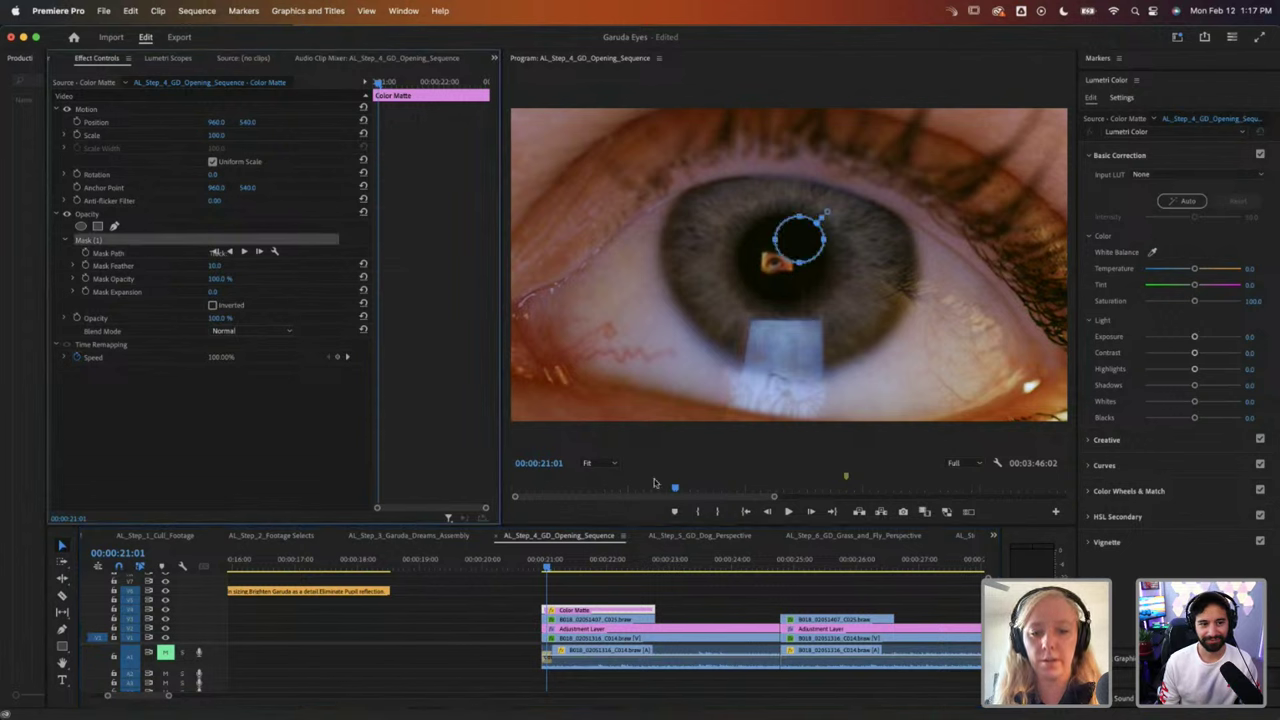
left_click(541, 567)
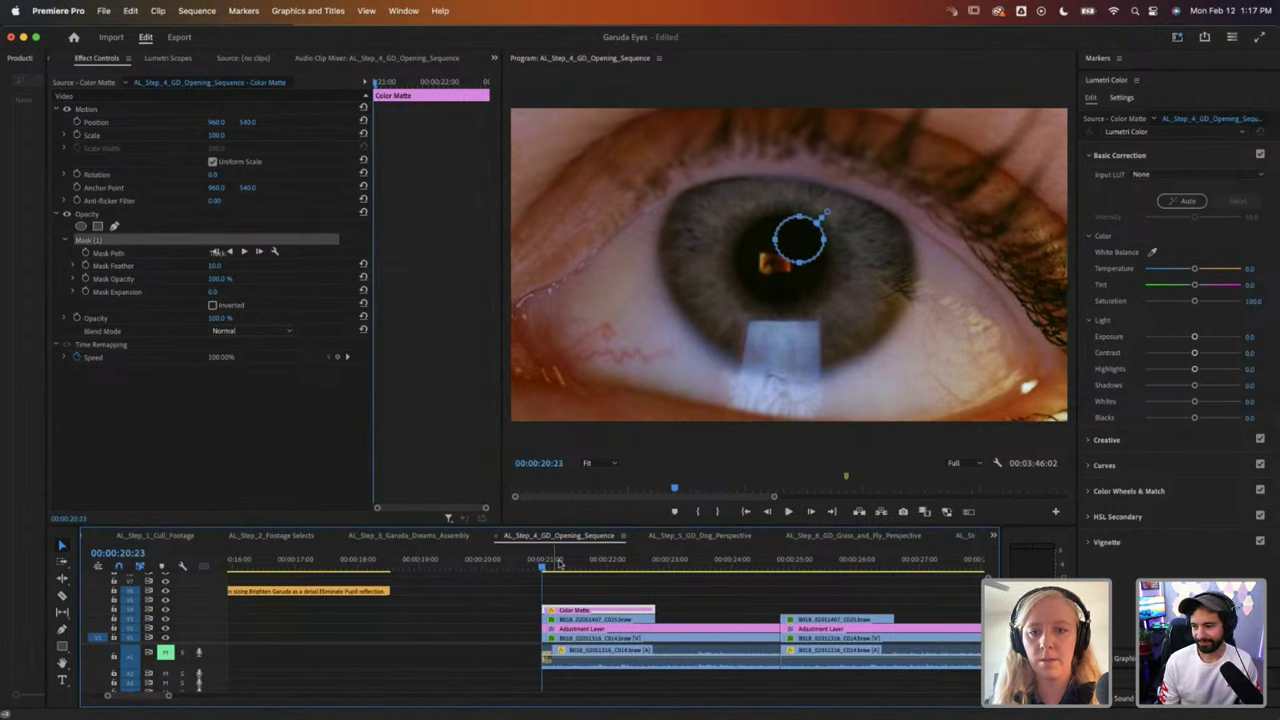
left_click_drag(791, 243, 769, 264)
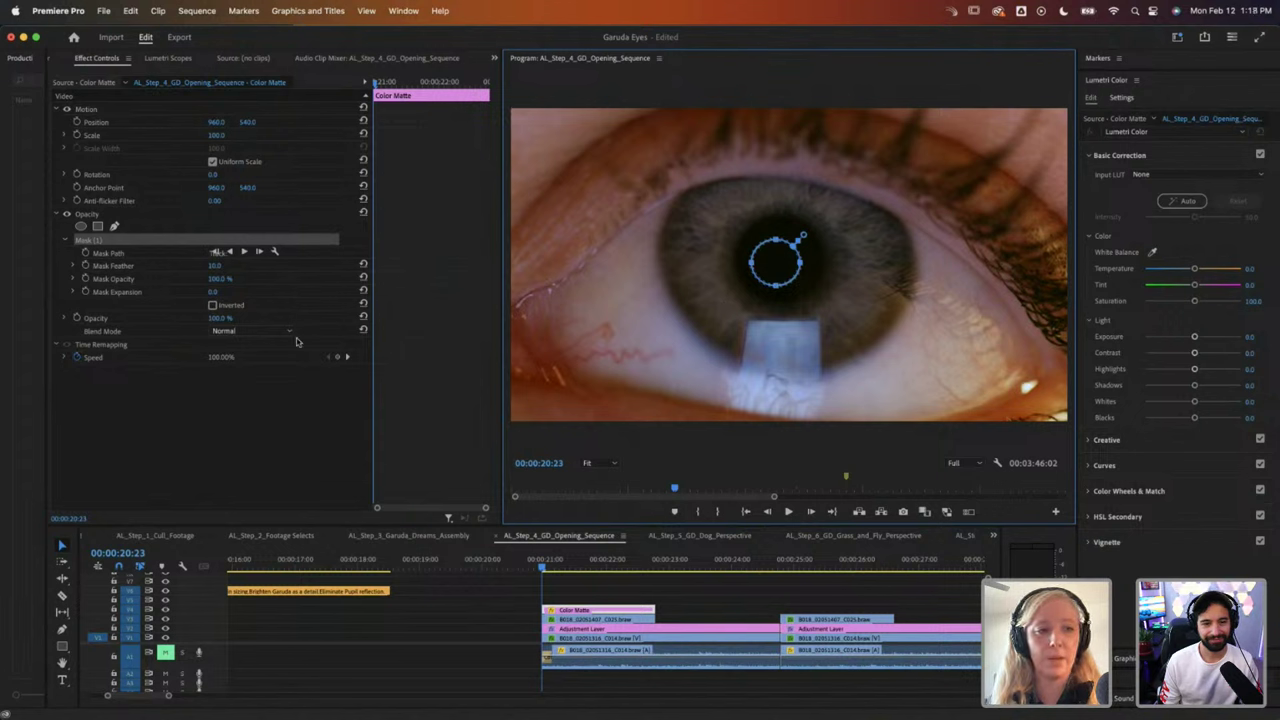
Step: Set the pupil mask's Mask Feather to 21
left_click(213, 270)
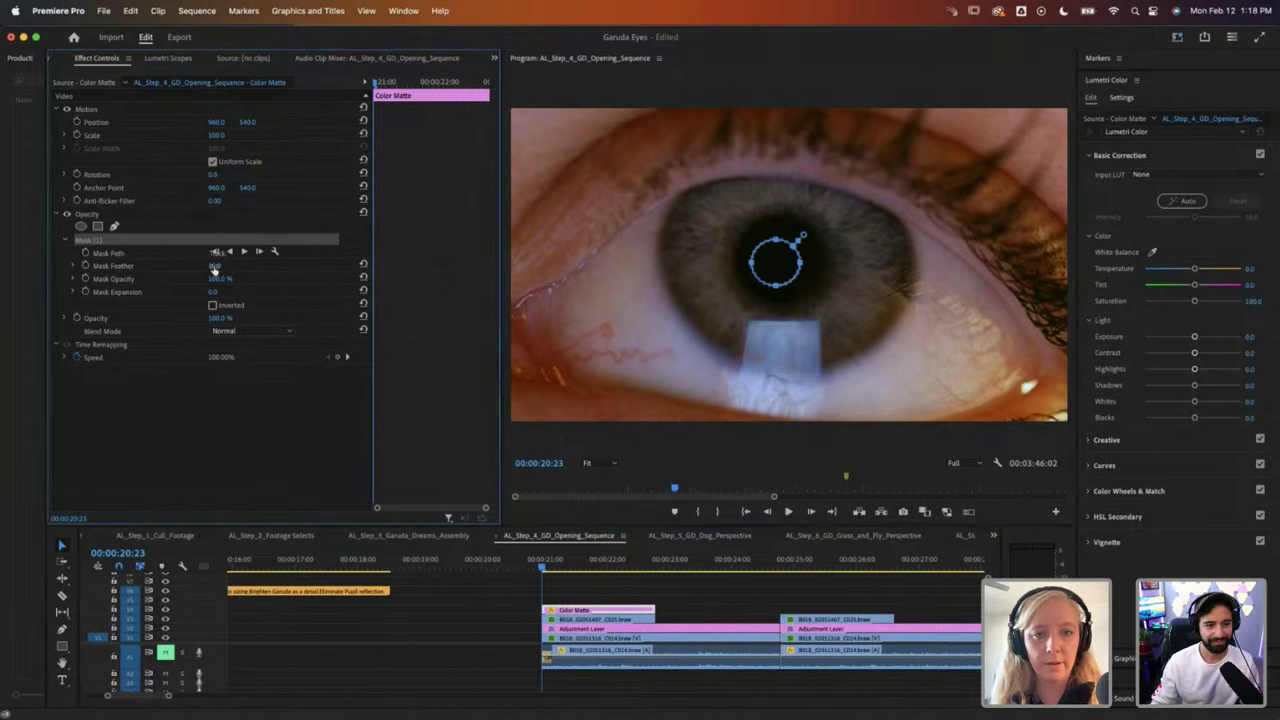
left_click_drag(213, 270, 337, 285)
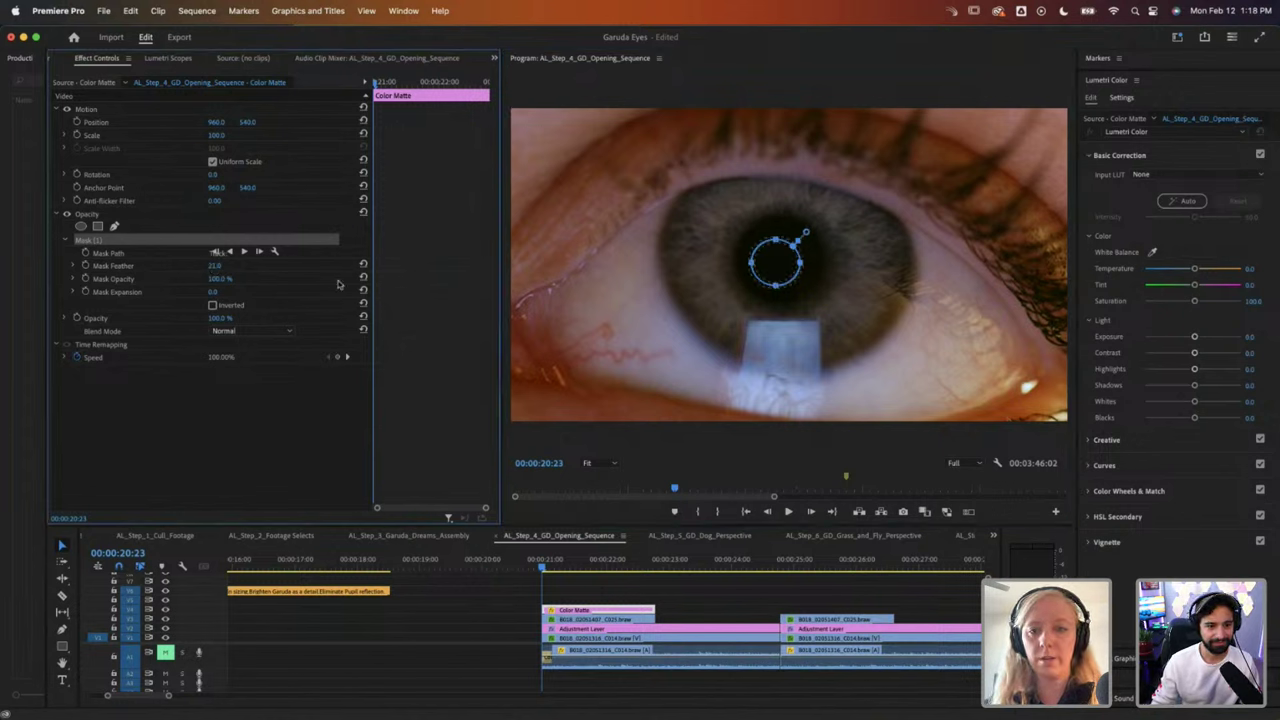
left_click(775, 236)
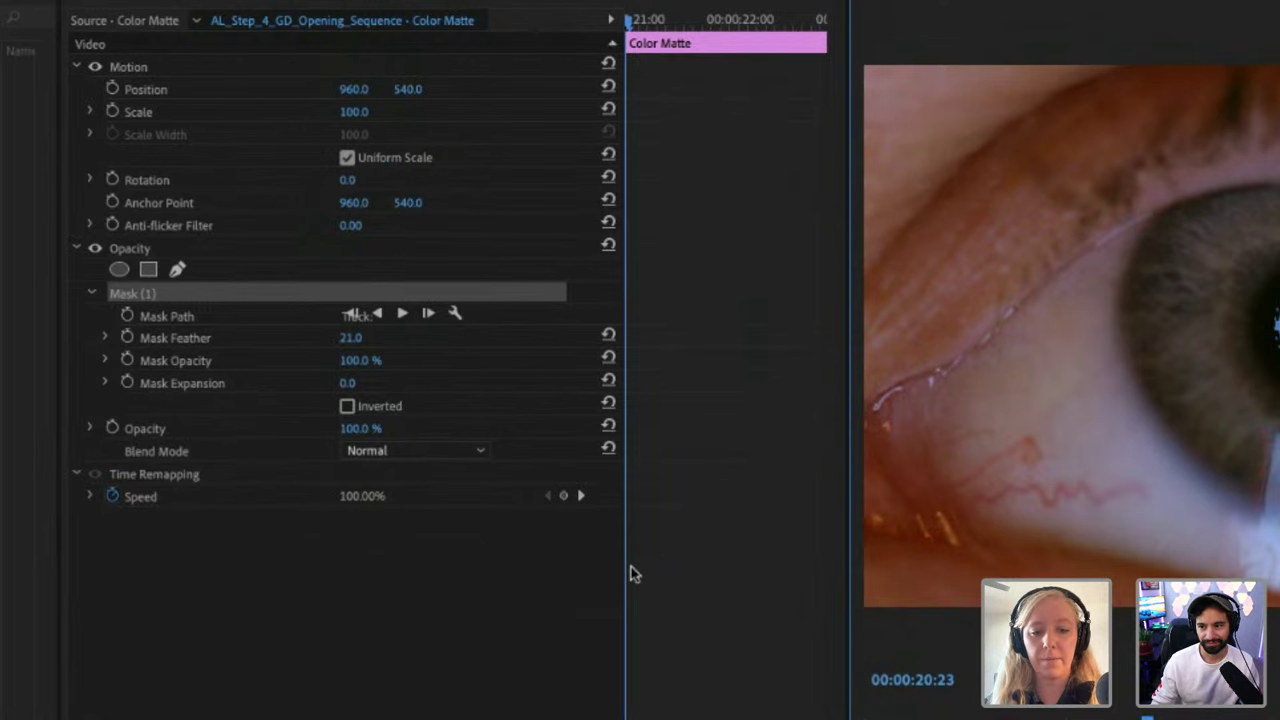
Step: Enable Mask Path keyframing on the Color Matte and nudge the pupil mask one frame later
key("ctrl+shift+a")
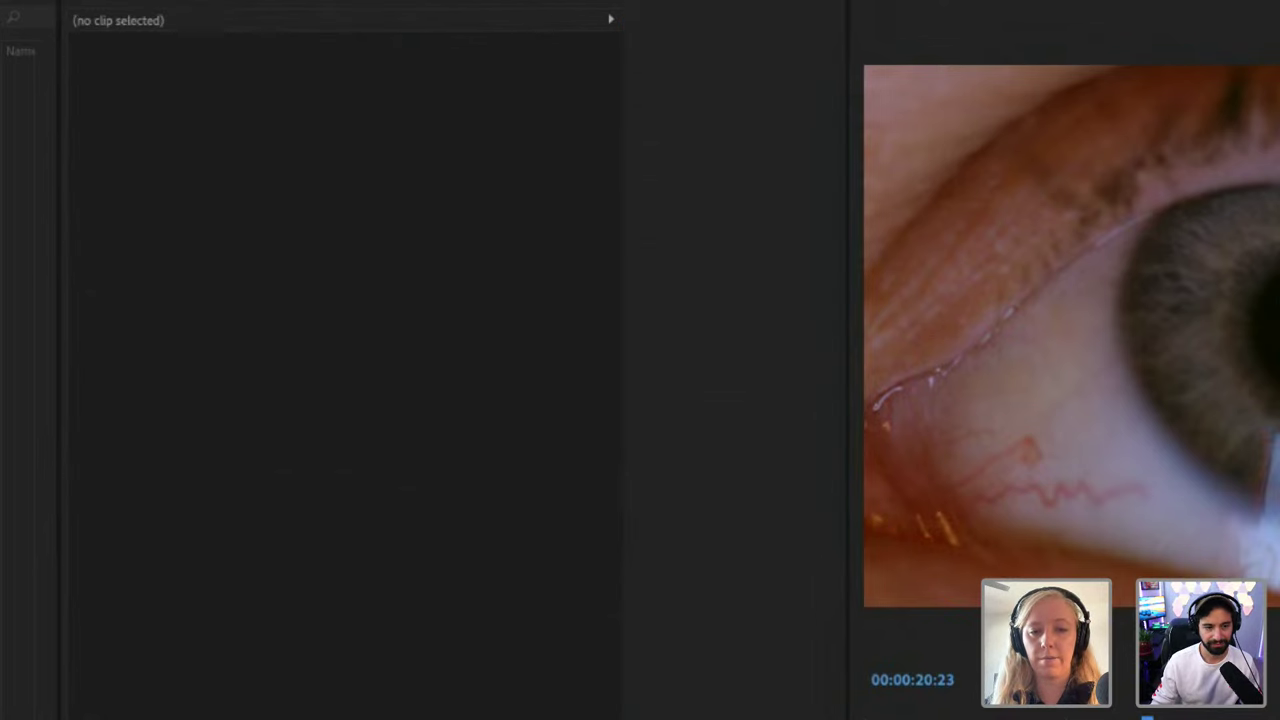
key("ctrl+z")
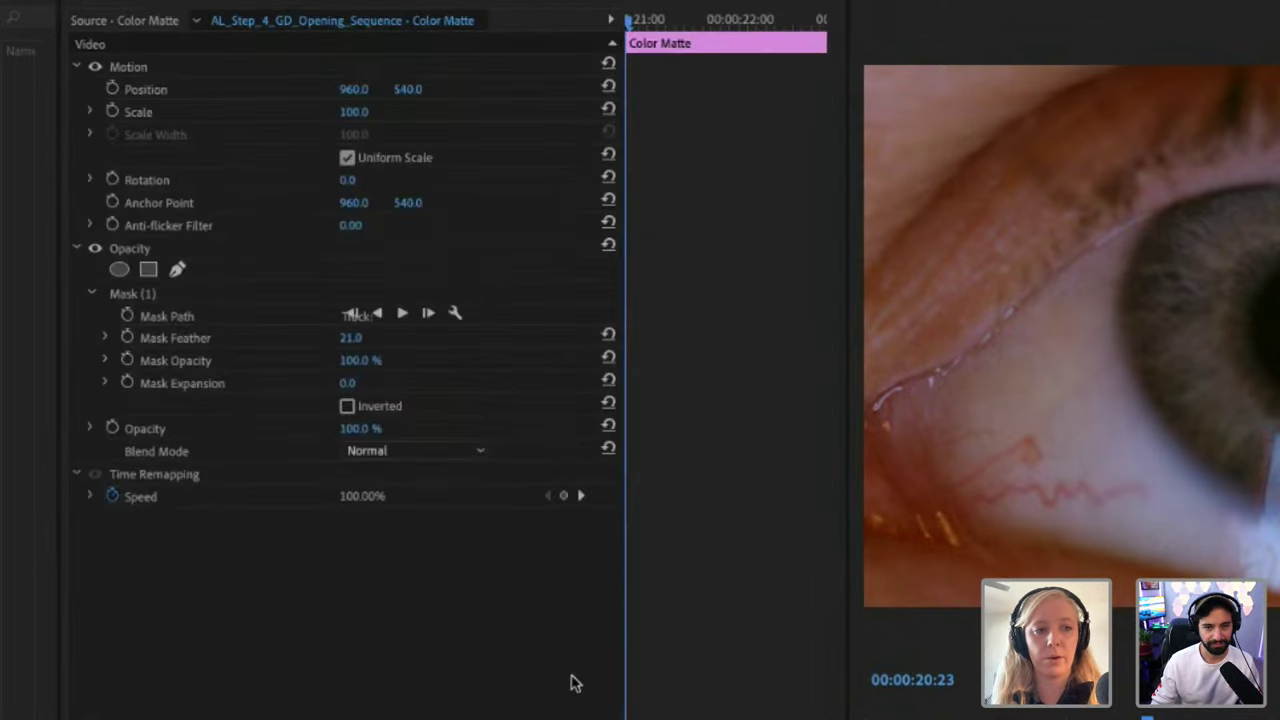
left_click(127, 315)
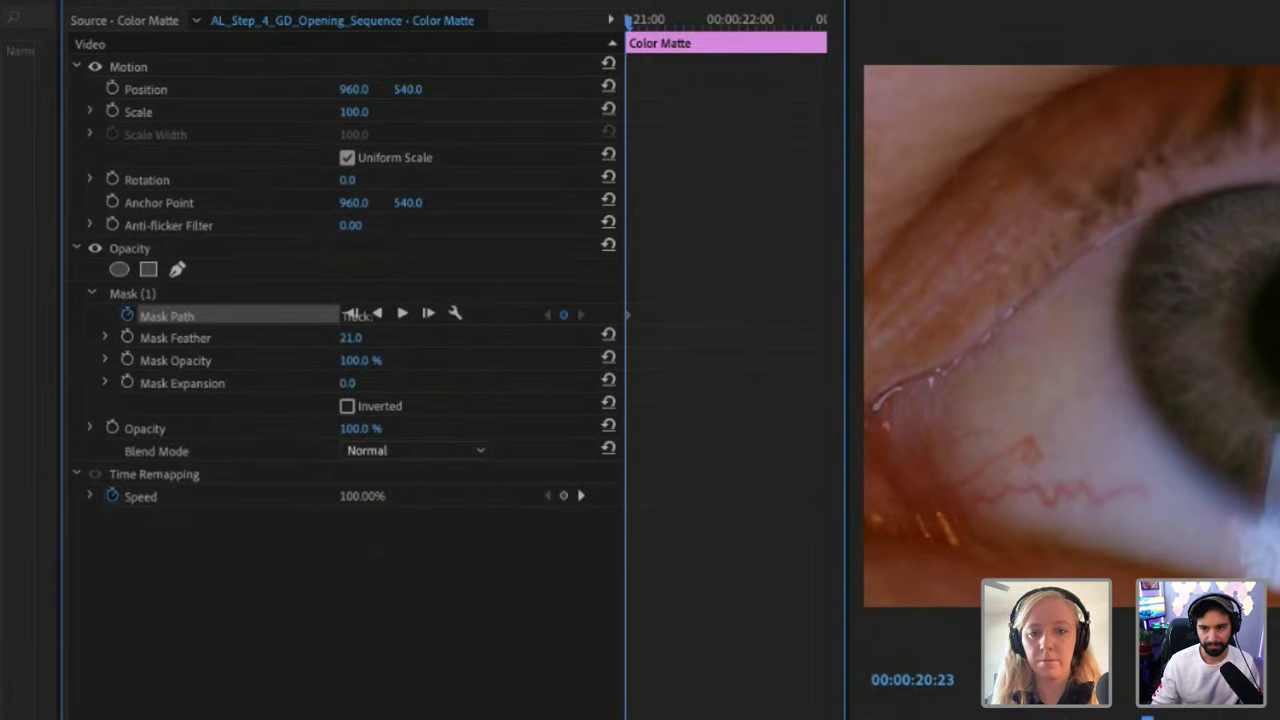
key("Right")
key("Right")
key("Right")
key("Right")
key("Right")
key("Right")
key("Right")
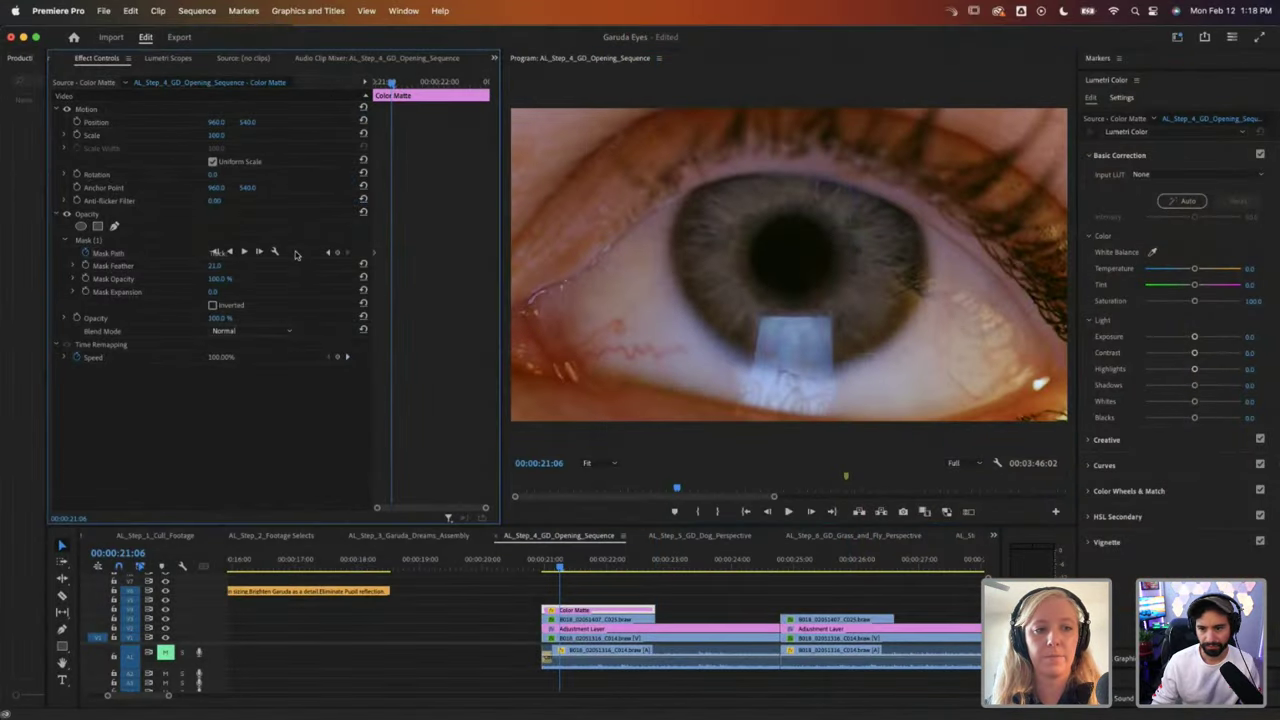
left_click(130, 256)
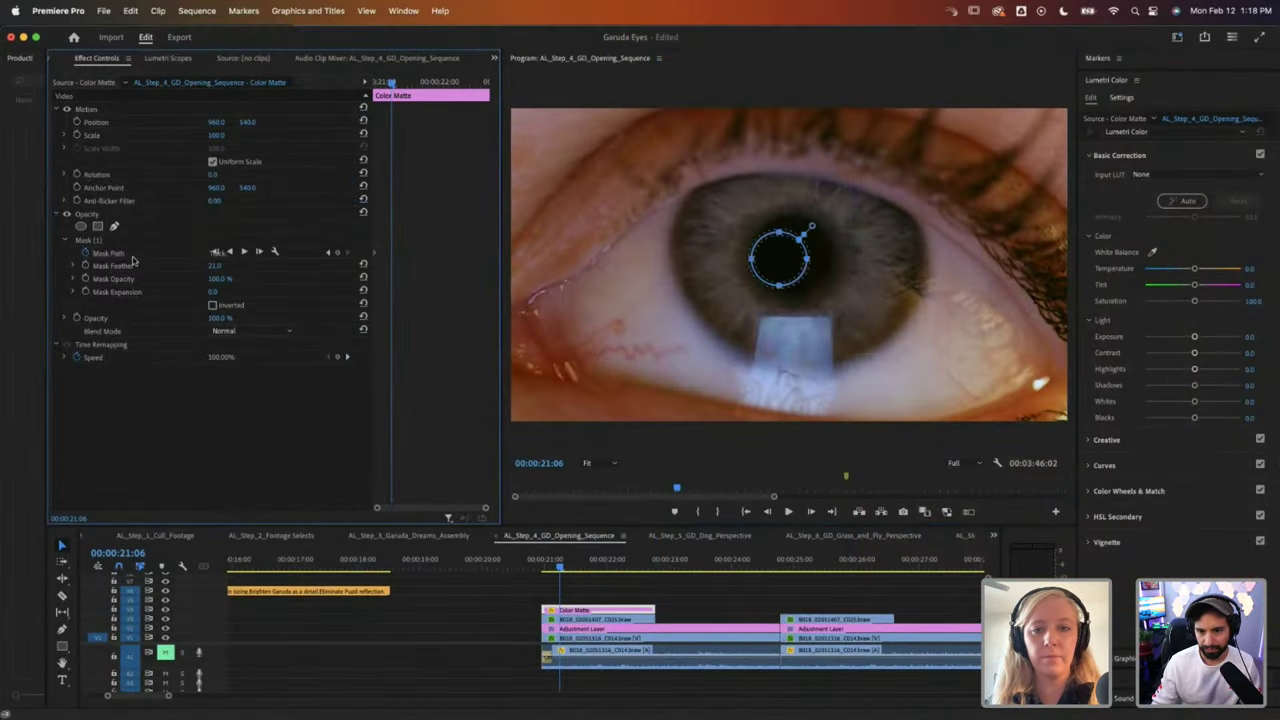
left_click_drag(781, 264, 792, 261)
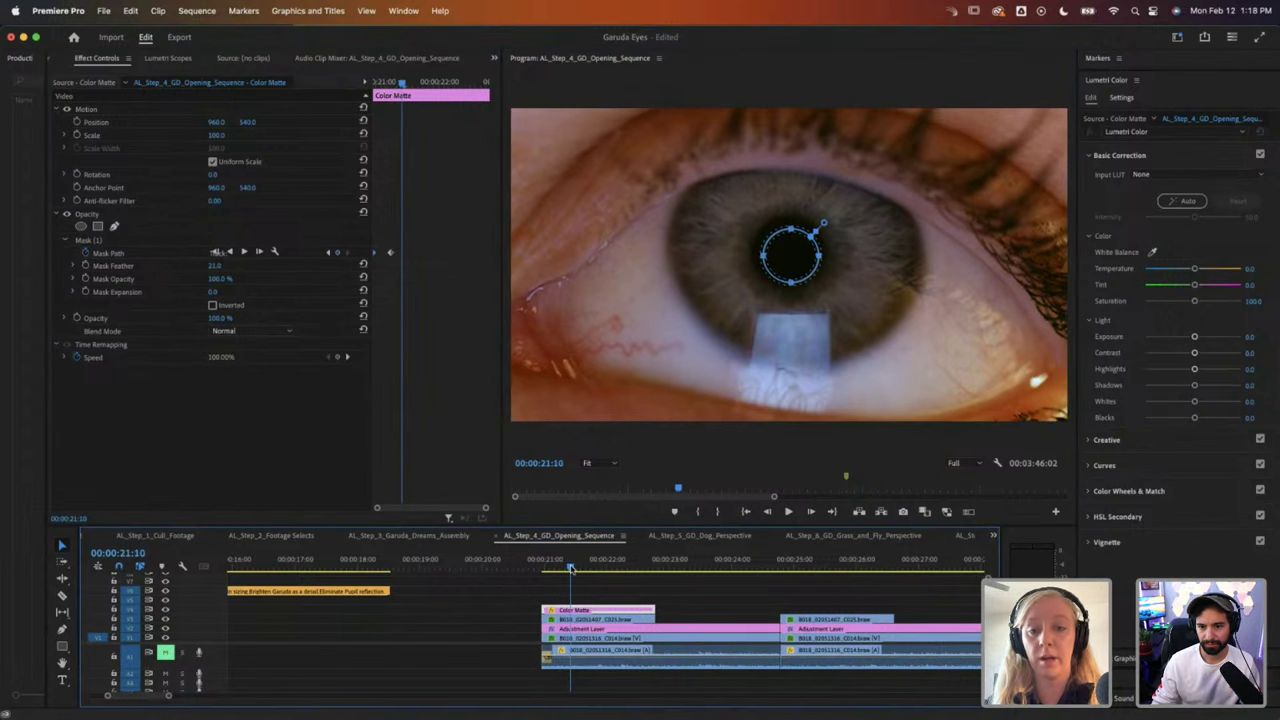
Step: Reposition the pupil mask onto the pupil at 00:00:21:15 and 00:00:22:02
left_click_drag(570, 569, 584, 569)
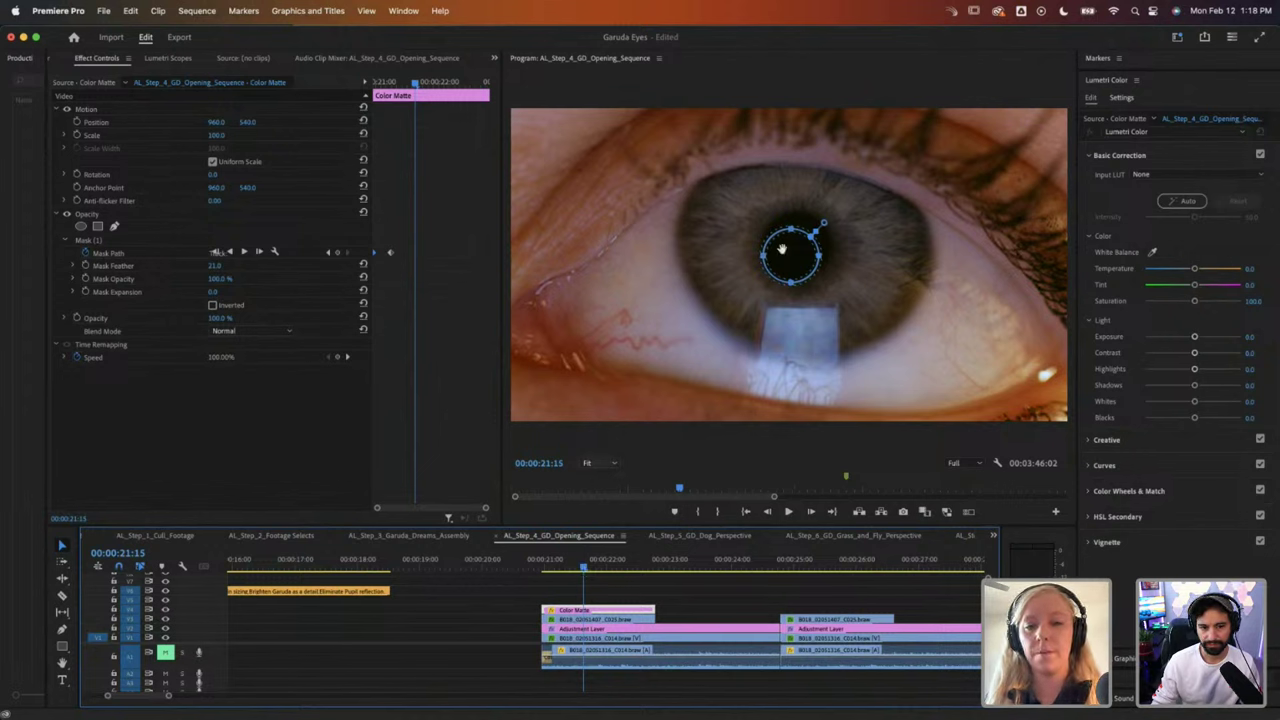
left_click_drag(782, 248, 787, 237)
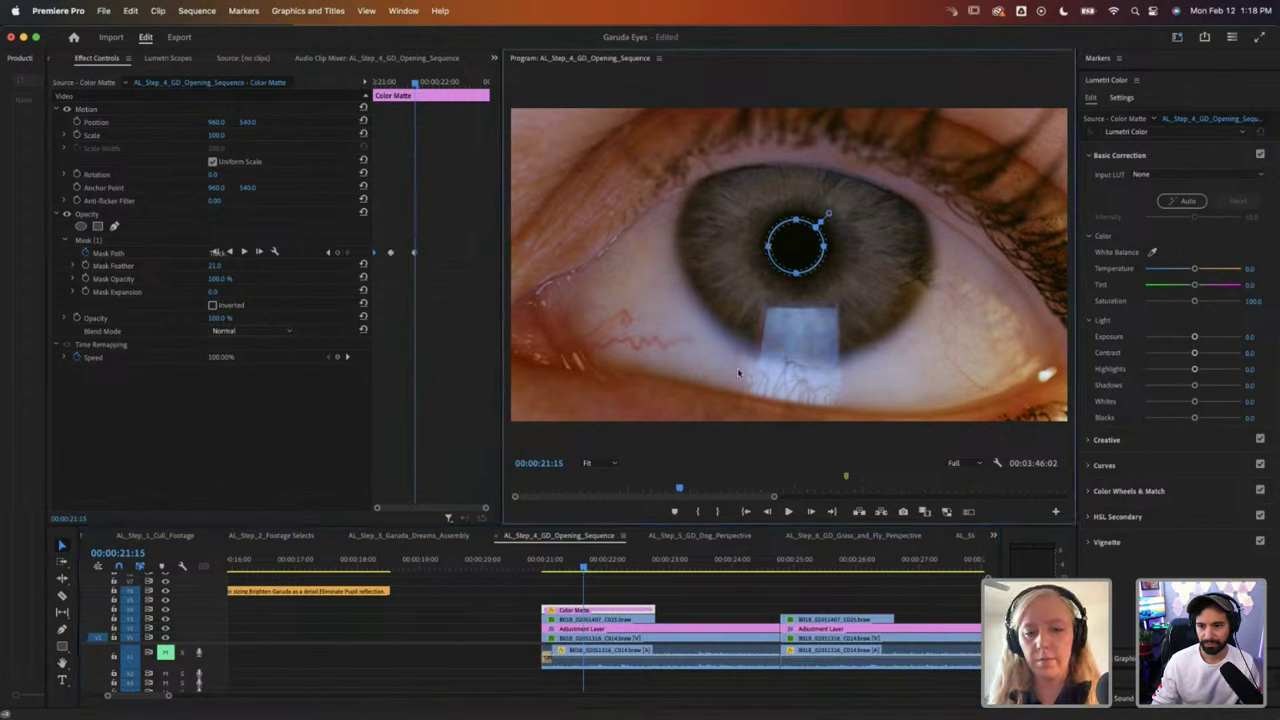
left_click(601, 568)
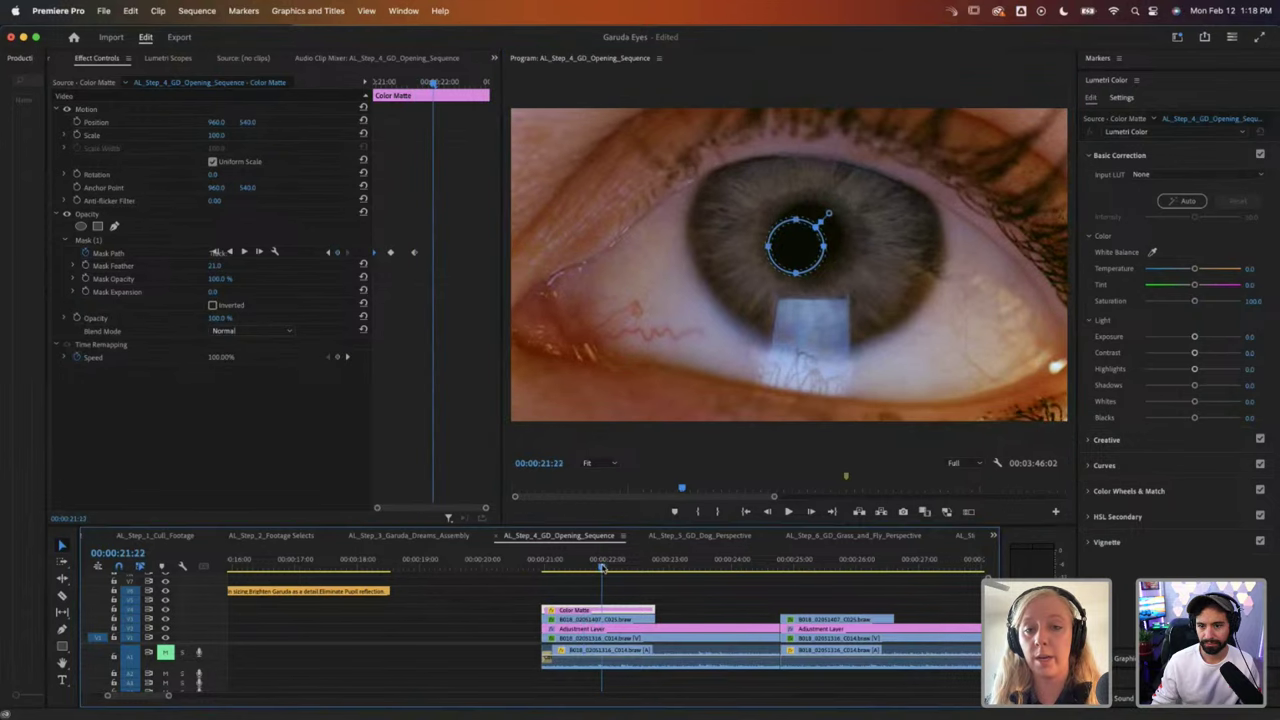
left_click_drag(601, 568, 612, 568)
left_click_drag(792, 255, 805, 241)
Step: Keyframe the pupil mask at 00:00:22:09, 00:00:22:16 and 00:00:22:18, then deselect the clip
left_click(630, 564)
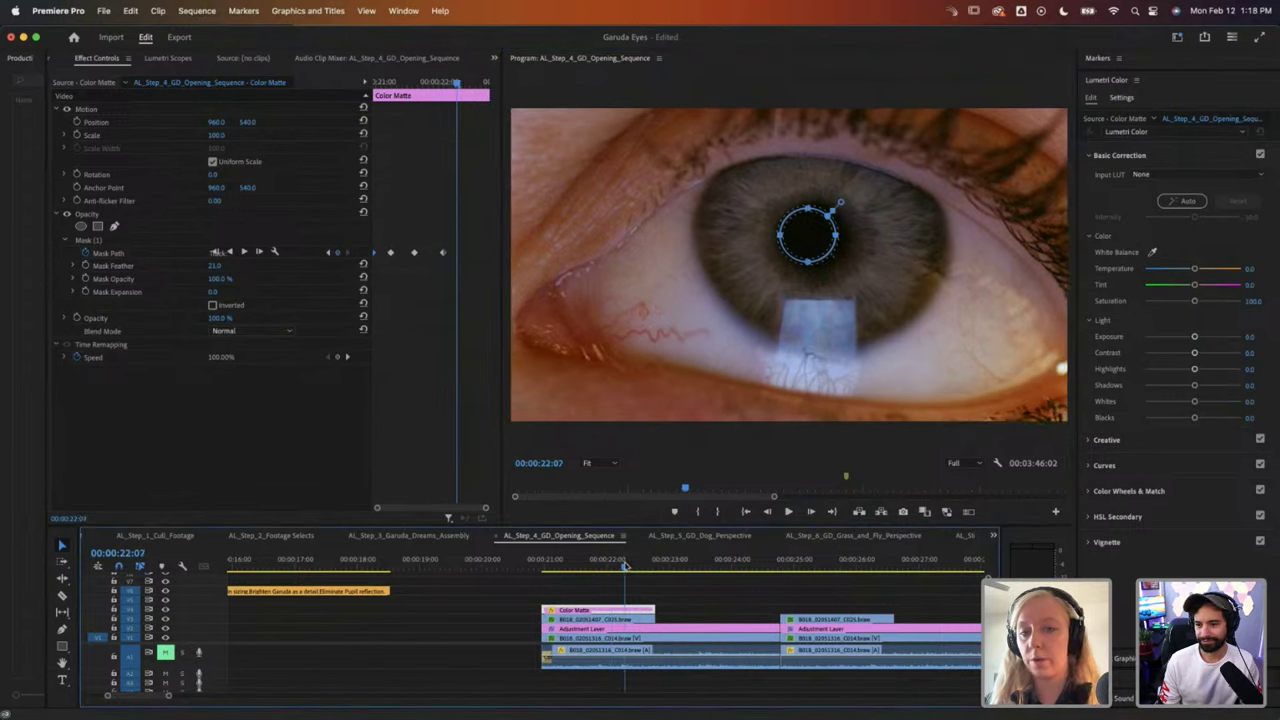
left_click_drag(790, 253, 792, 252)
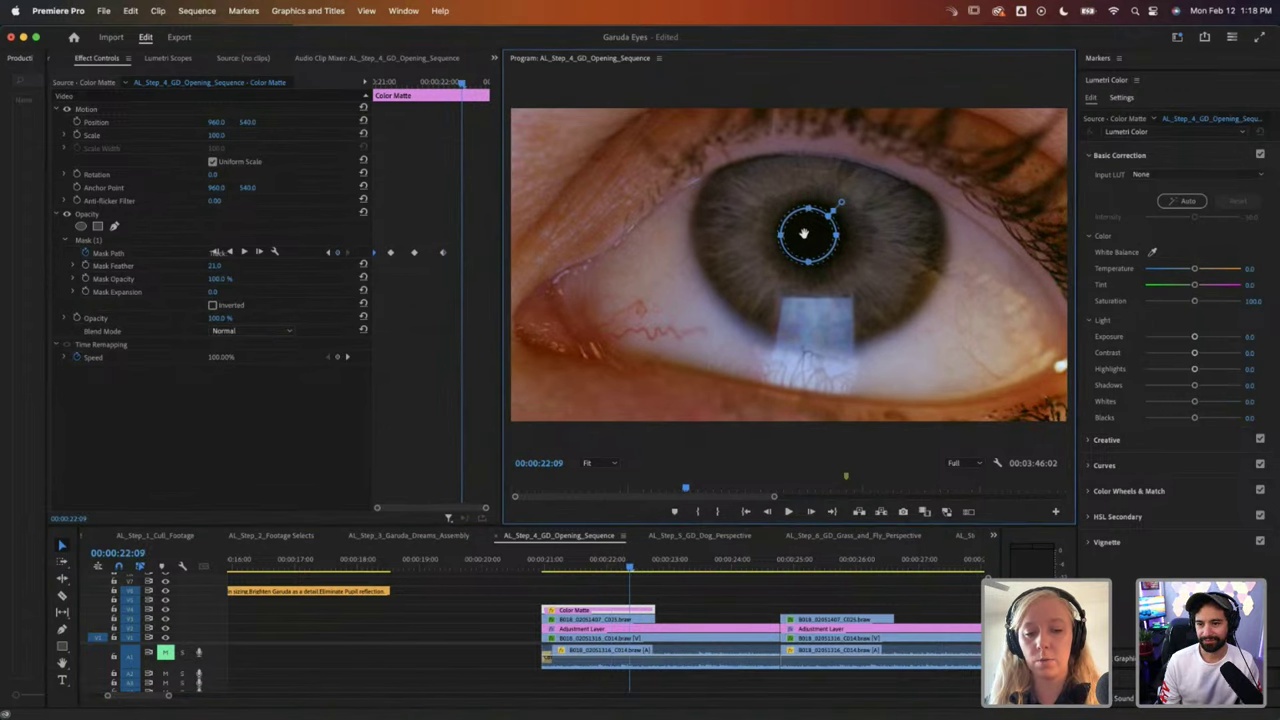
left_click(650, 567)
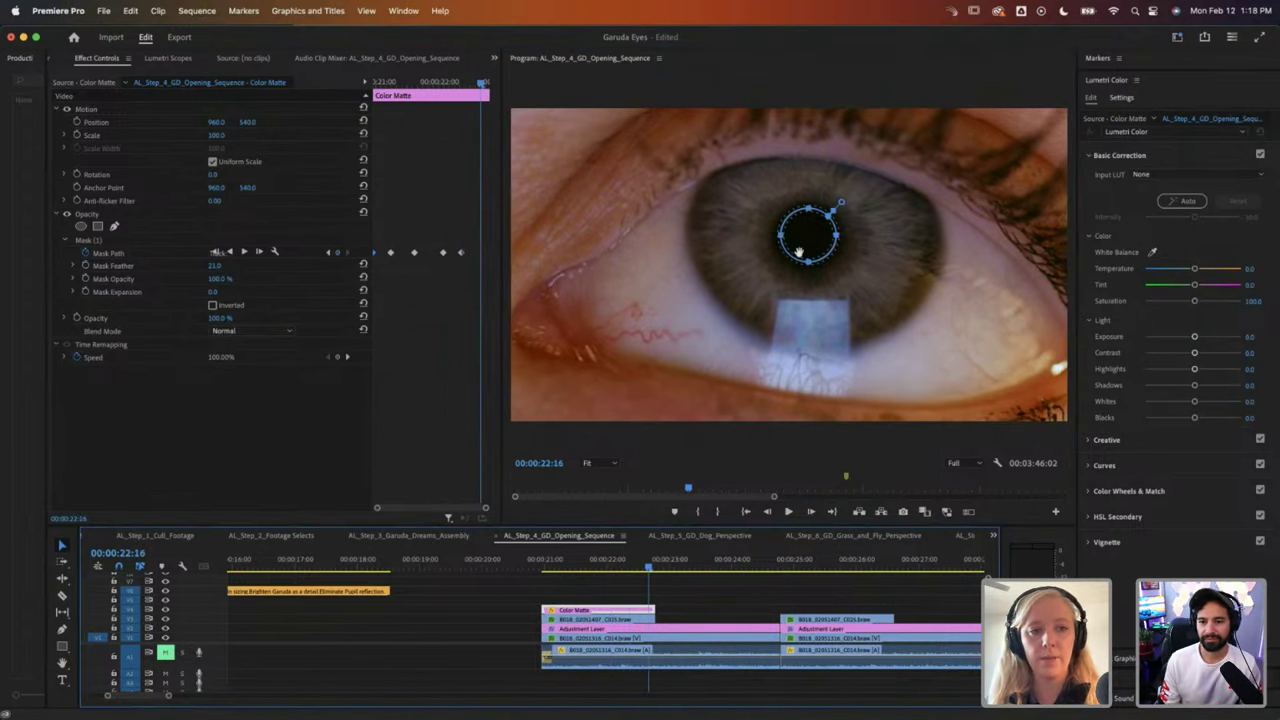
left_click_drag(806, 232, 803, 232)
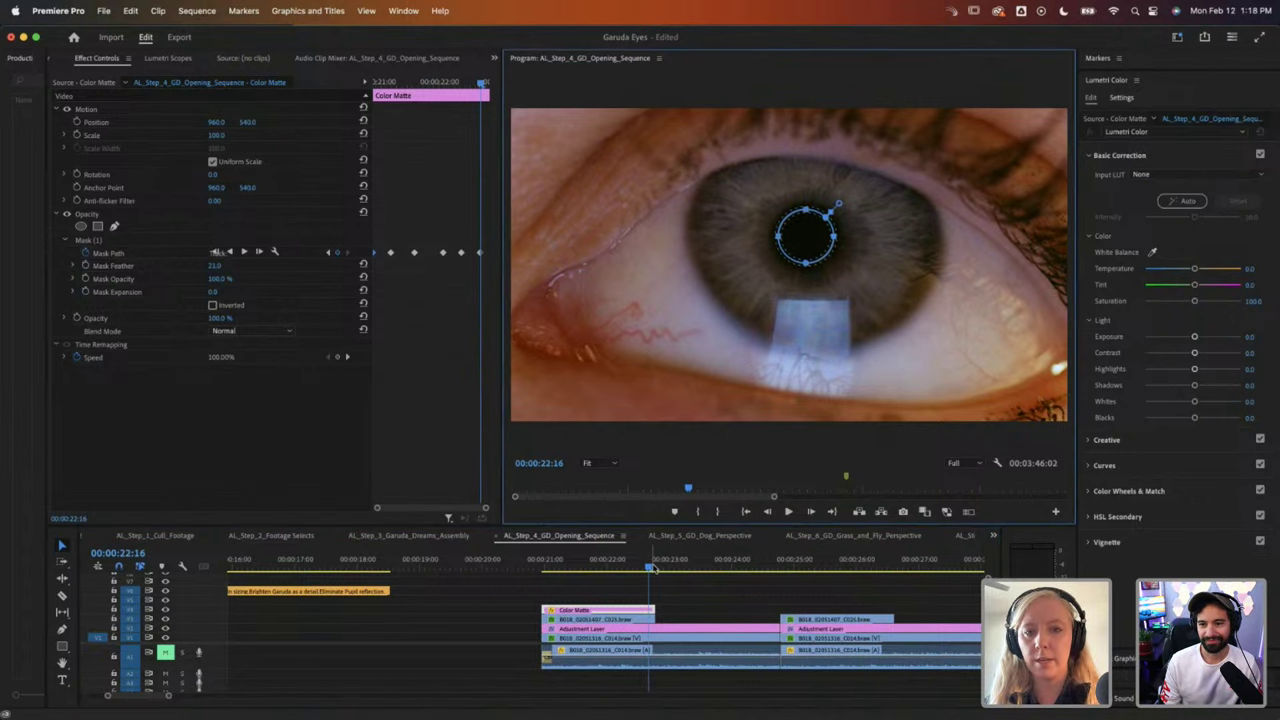
left_click(653, 565)
left_click(806, 234)
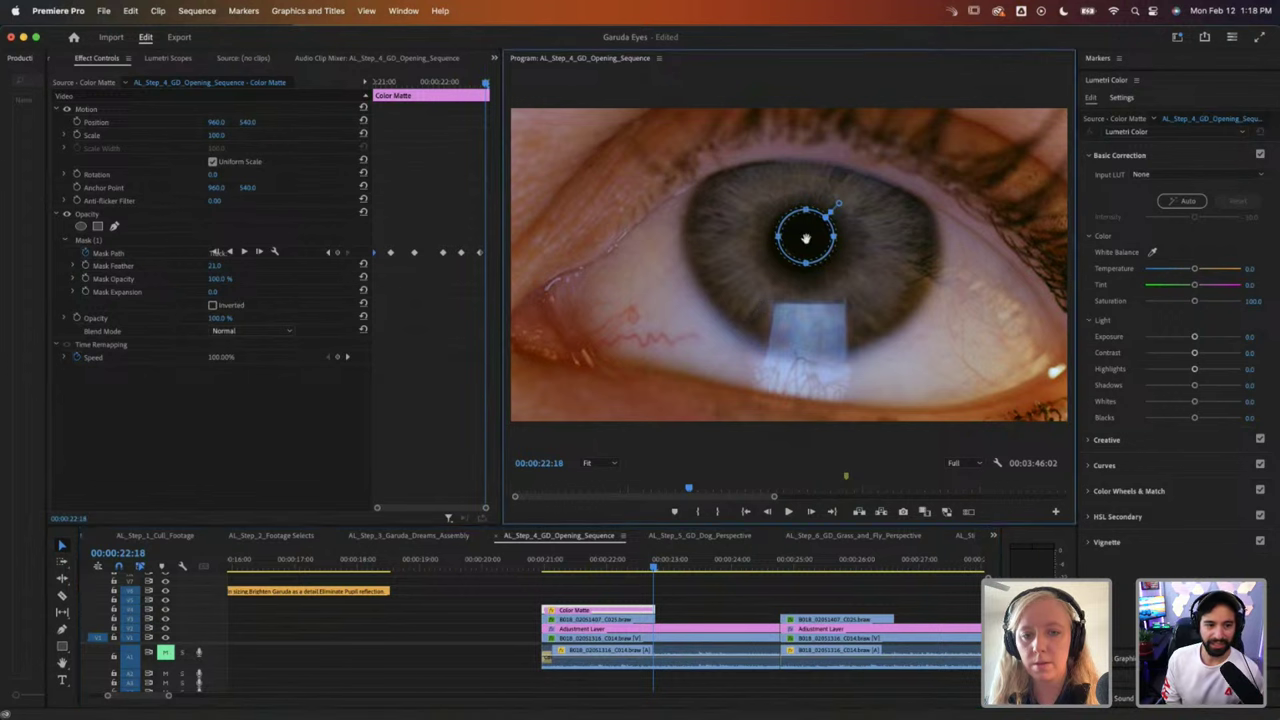
left_click(550, 591)
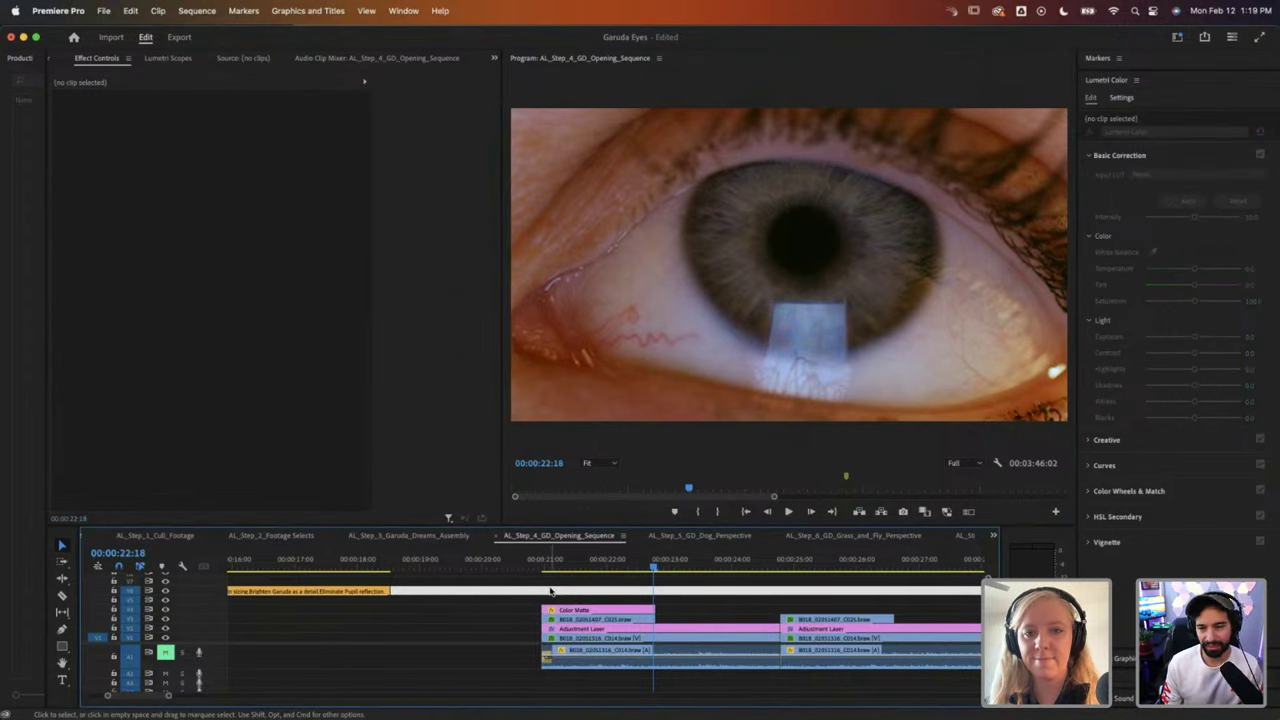
Step: Add a pupil mask keyframe at 00:00:21:09 by shifting the mask left onto the pupil
left_click(549, 610)
key("Up")
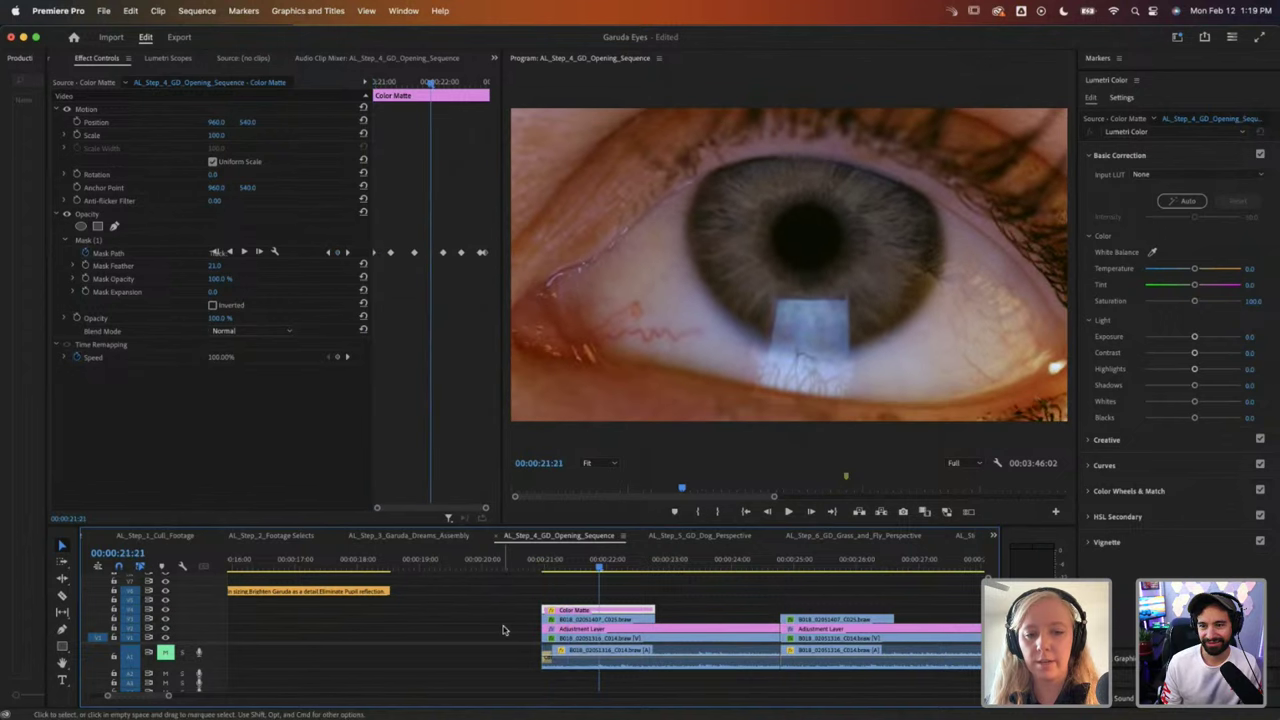
left_click(547, 568)
left_click_drag(547, 568, 568, 568)
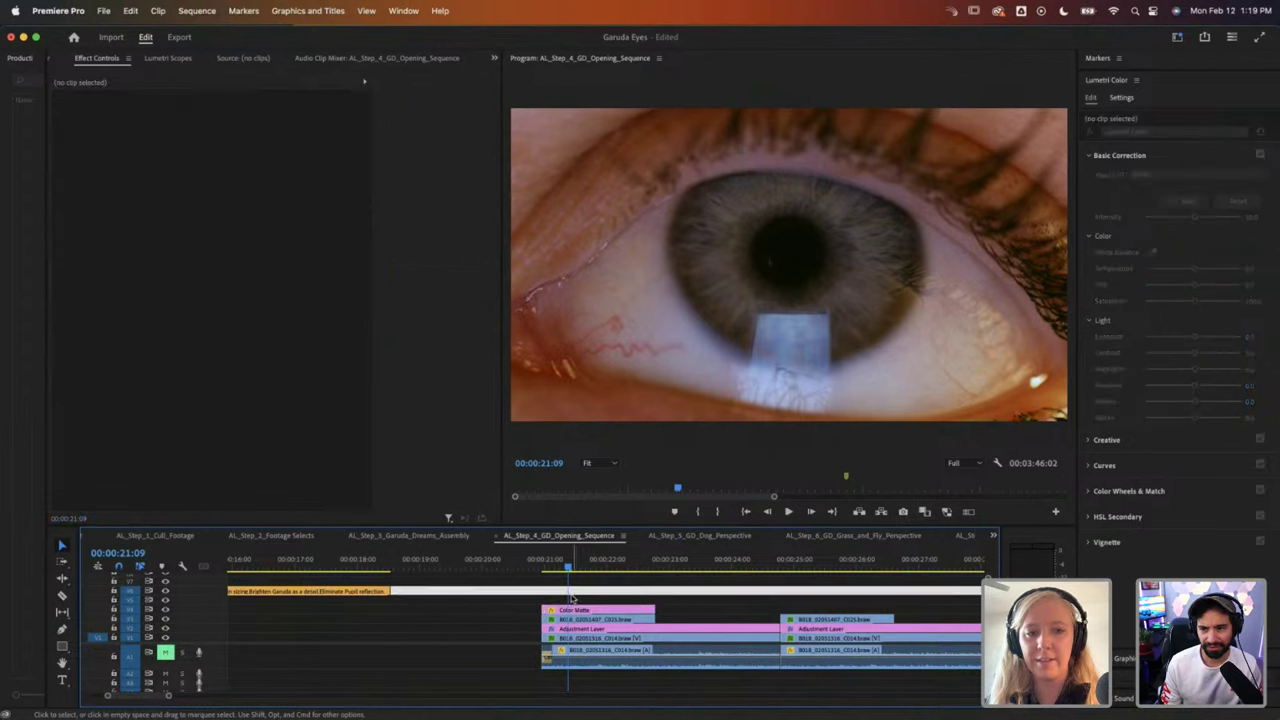
left_click(183, 257)
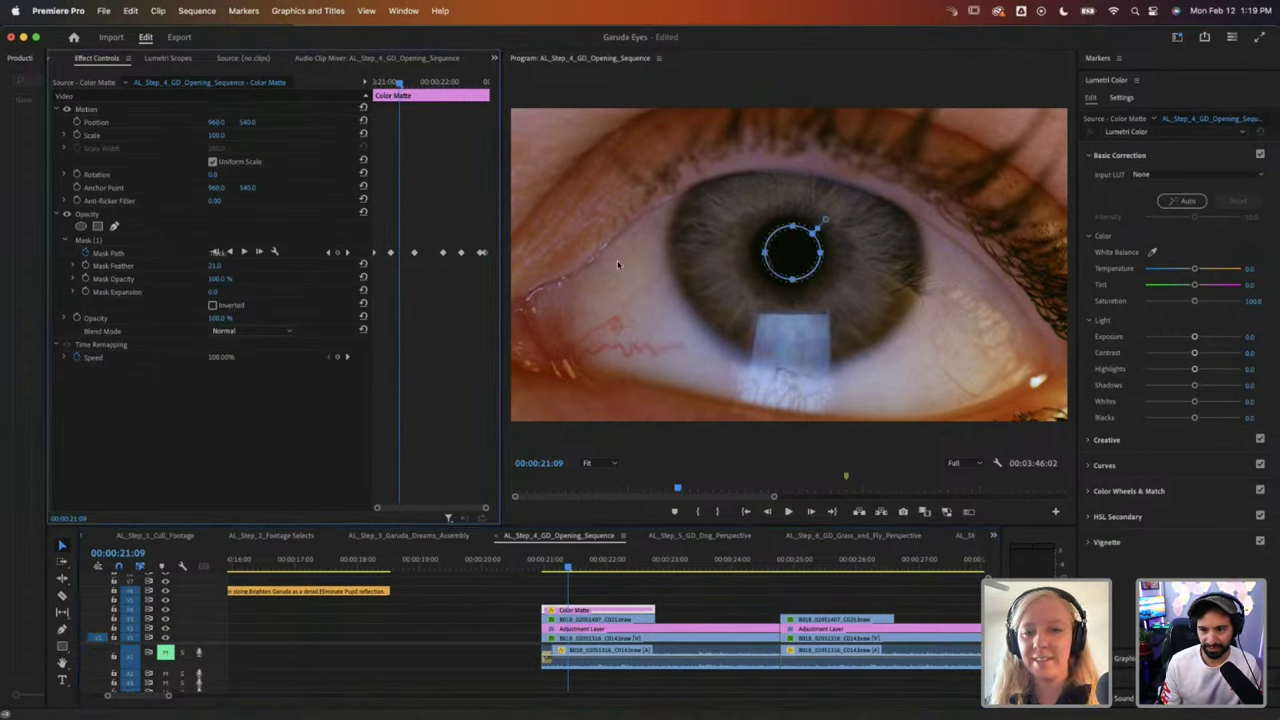
left_click(789, 247)
left_click_drag(789, 247, 783, 249)
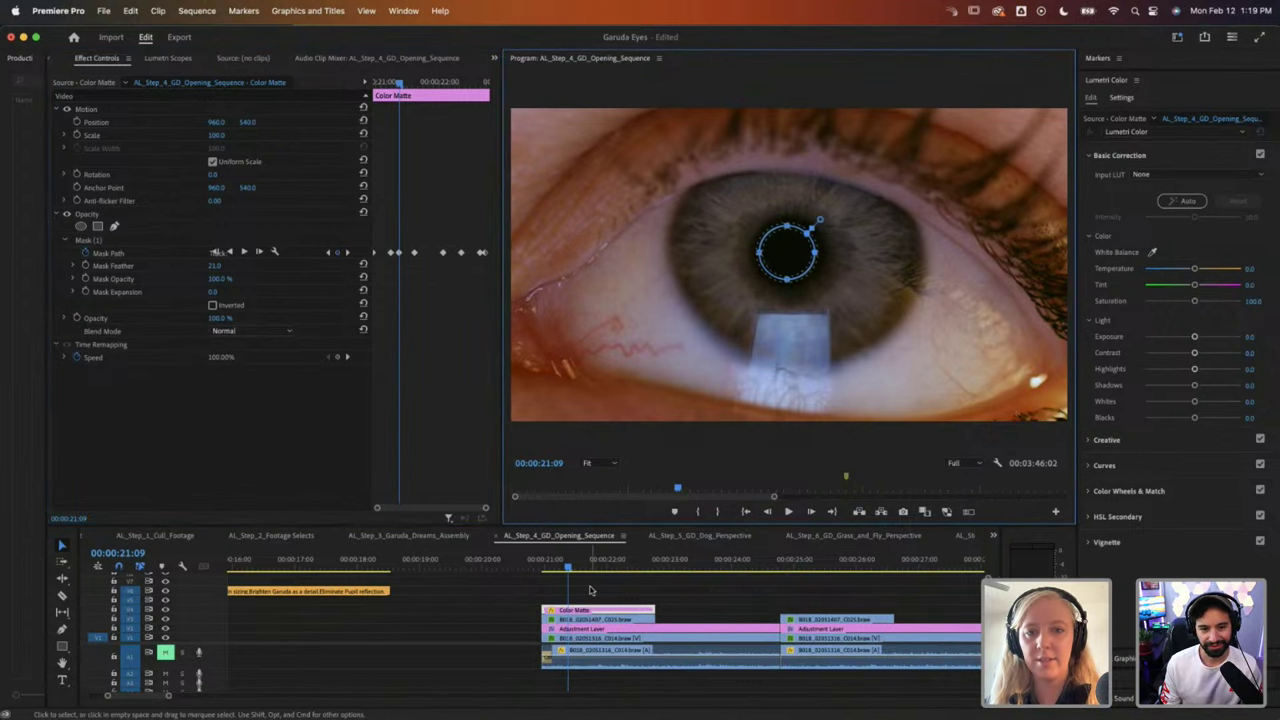
Step: Play back the tracked pupil mask from 00:00:21:21
left_click(551, 566)
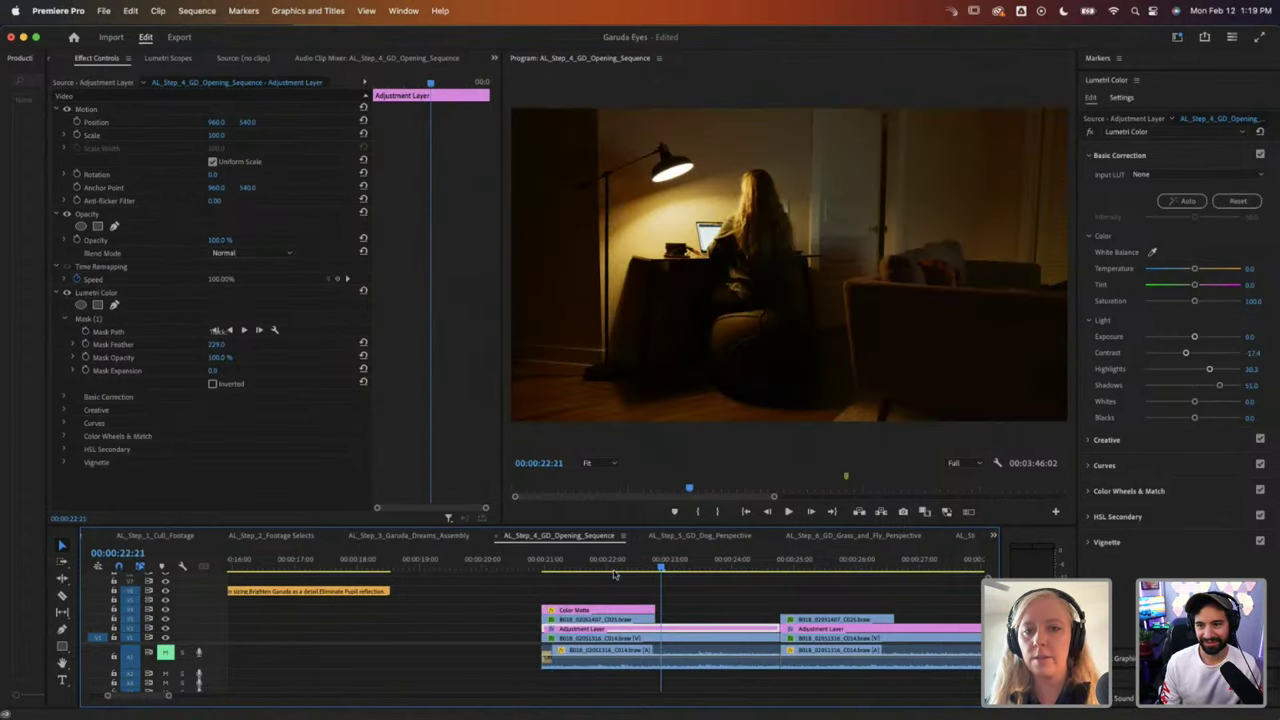
left_click_drag(612, 562, 648, 562)
left_click(458, 418)
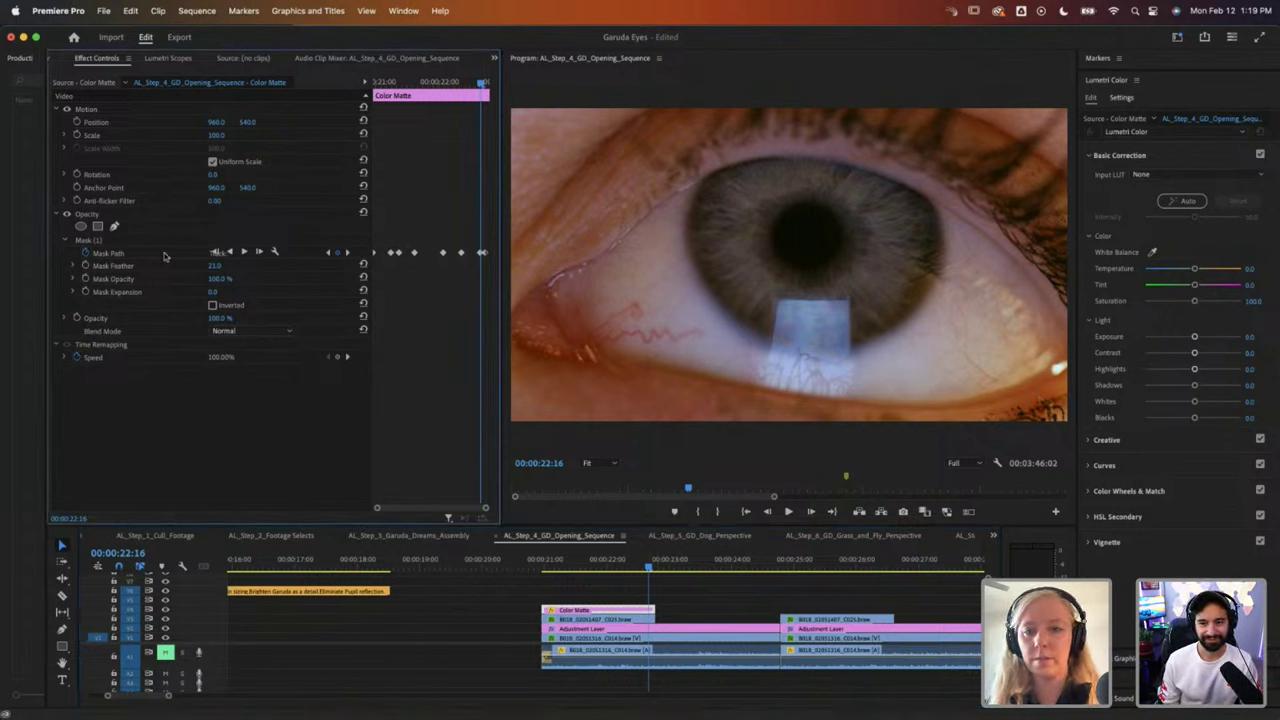
left_click(165, 257)
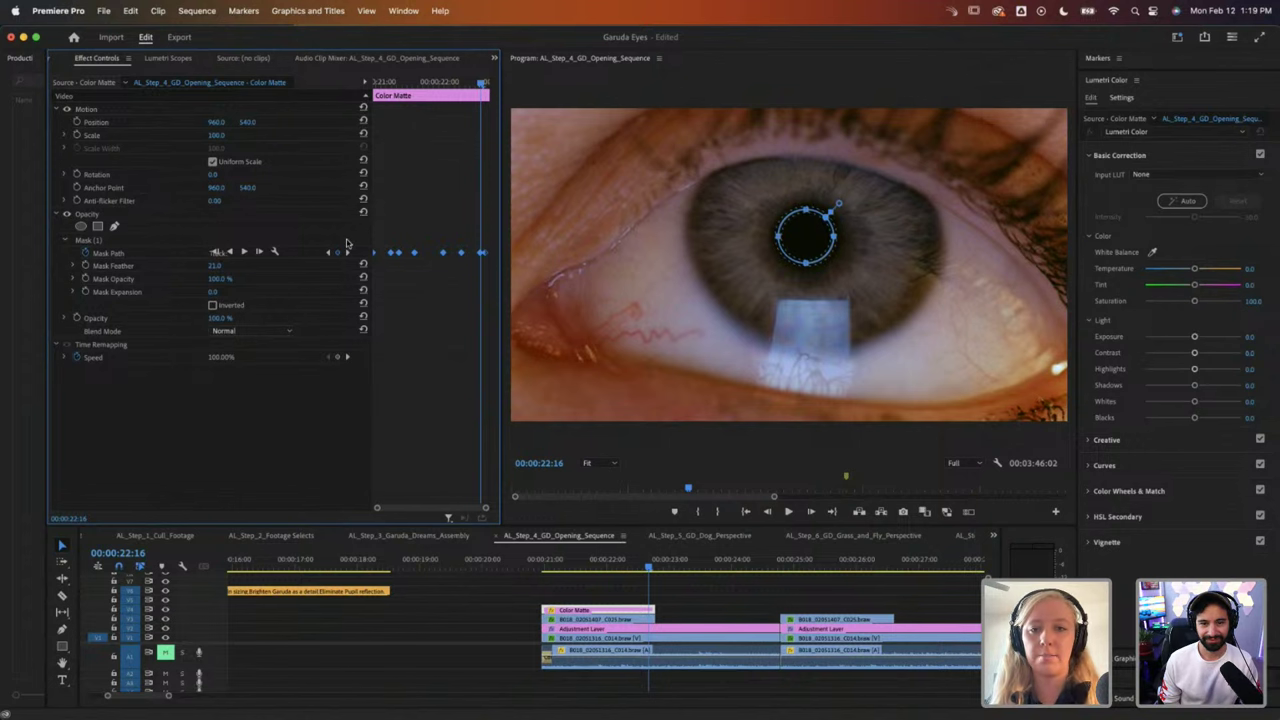
left_click(601, 592)
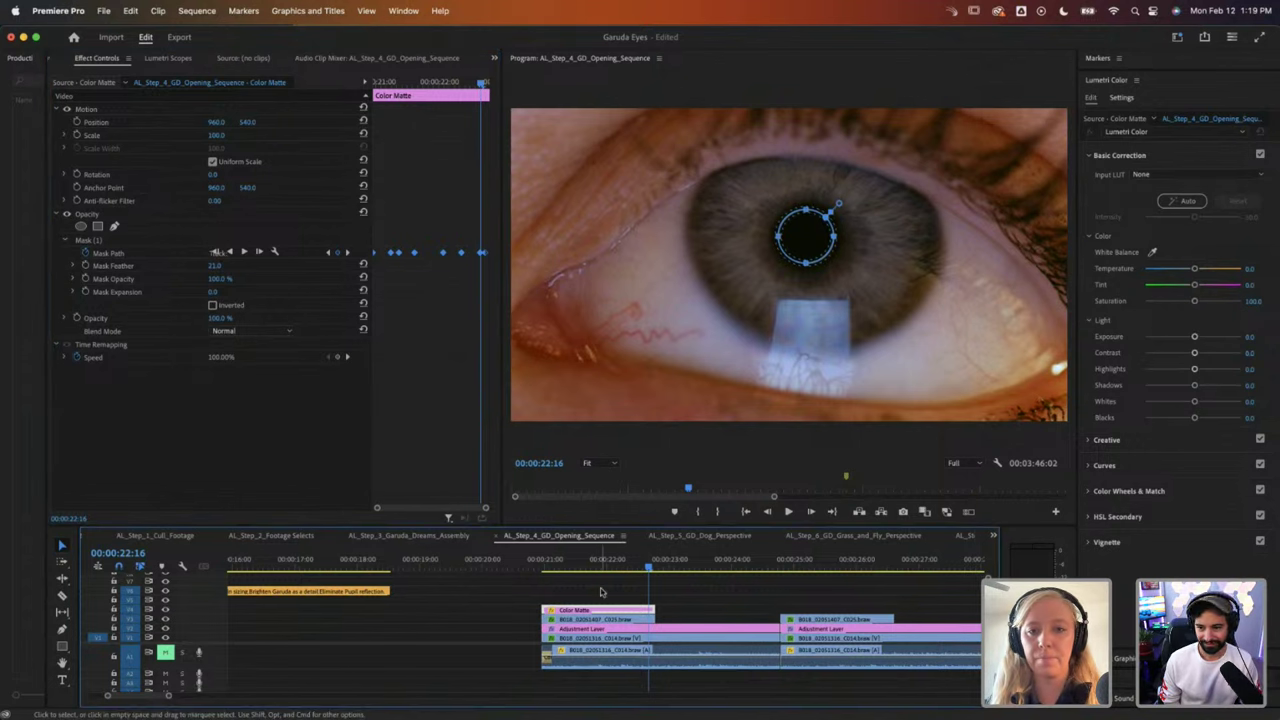
left_click(553, 565)
key("space")
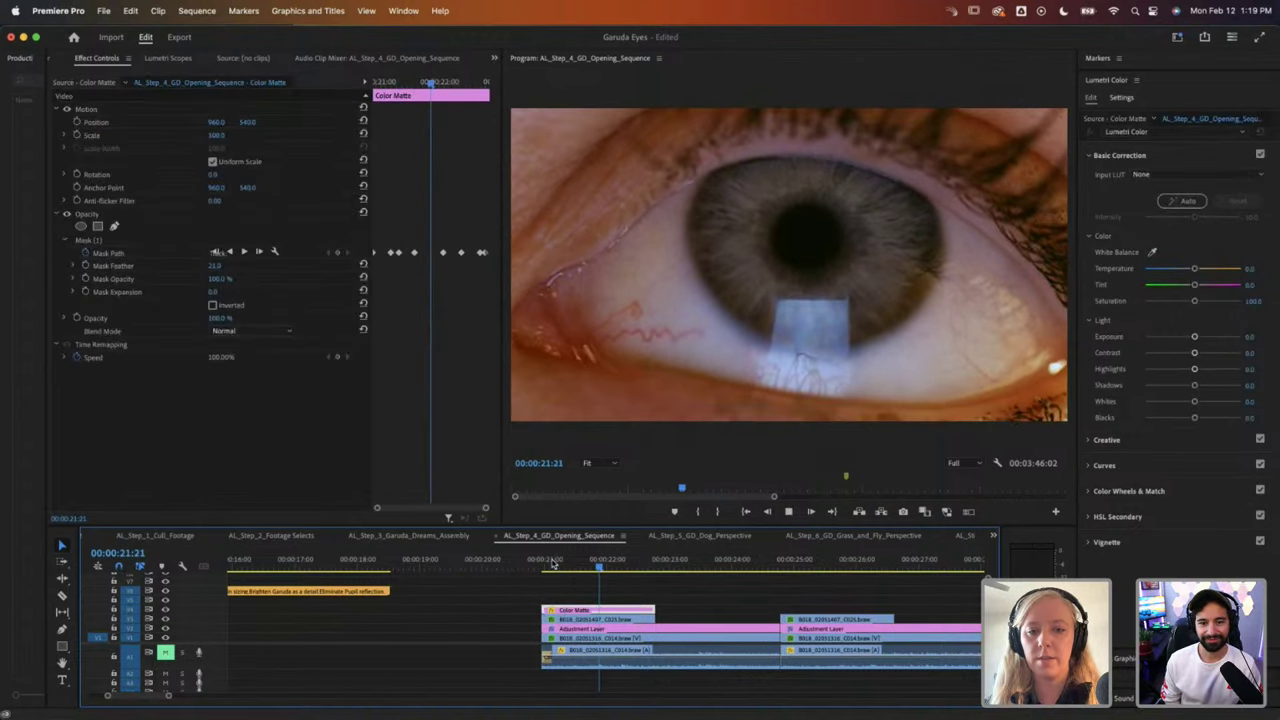
Step: Stop playback, move between the eye shots and select the B018_02051407_C025.braw clip
left_click(570, 565)
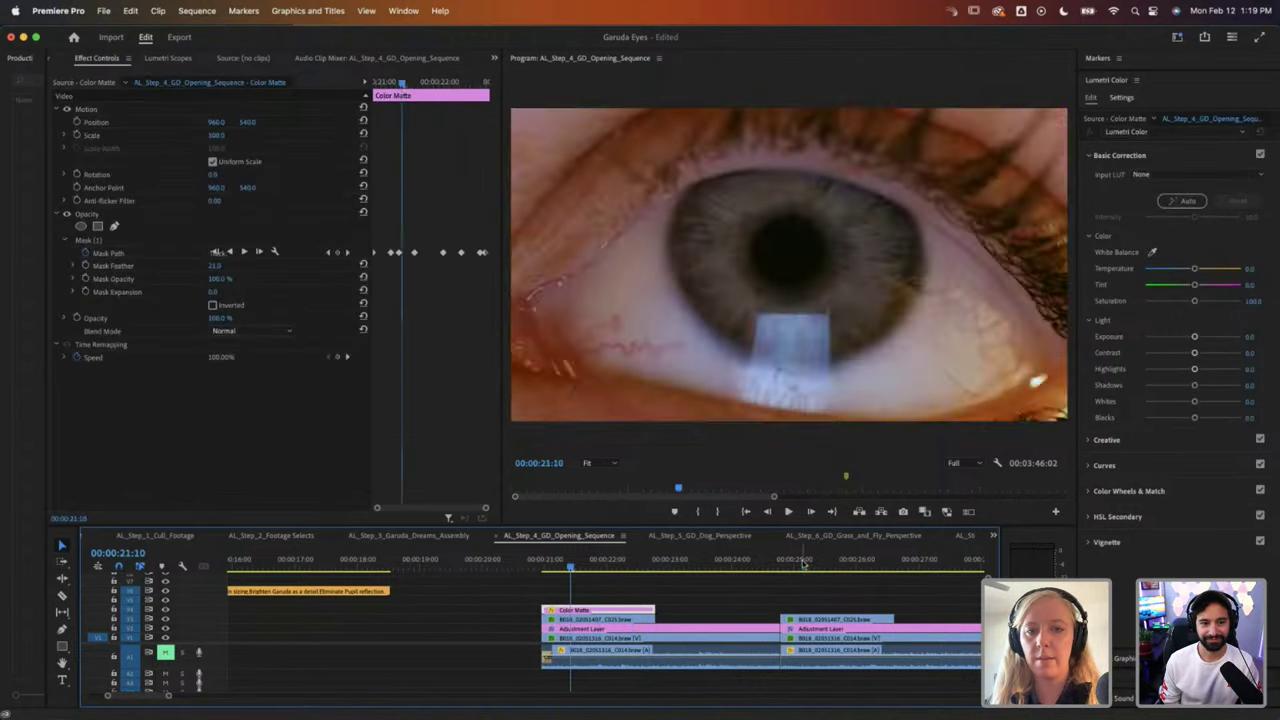
left_click(803, 565)
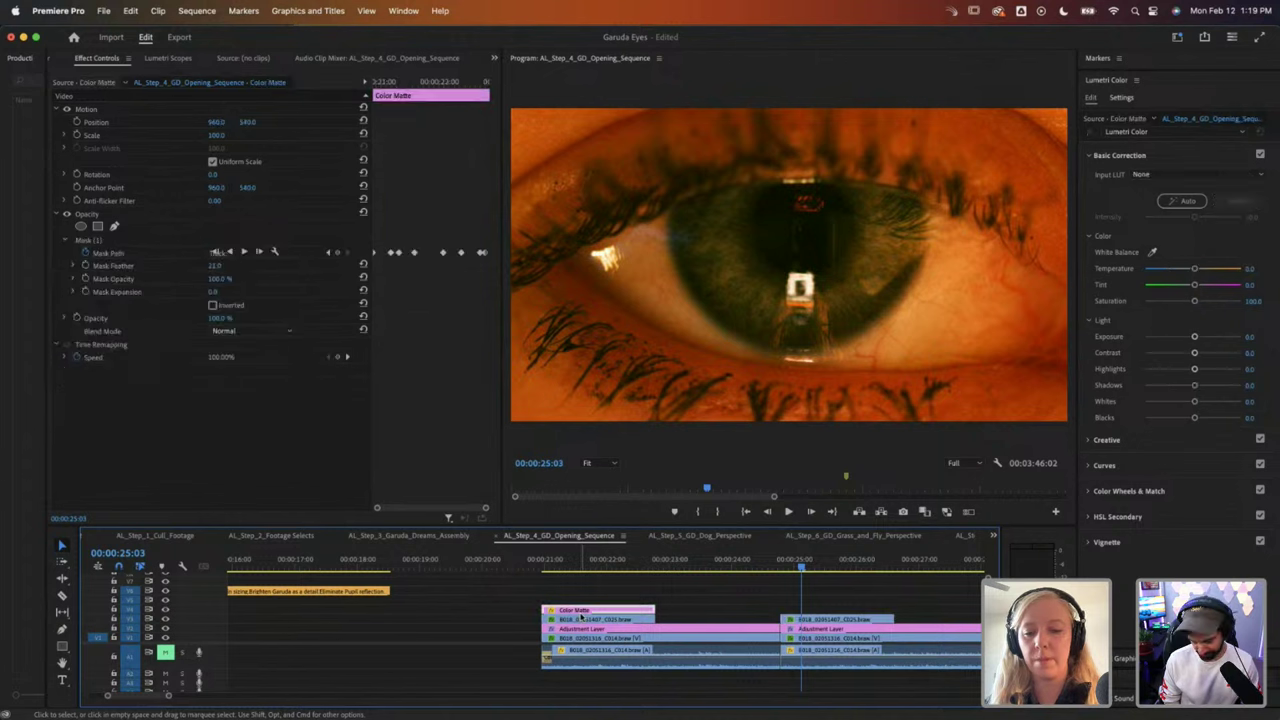
left_click(785, 566)
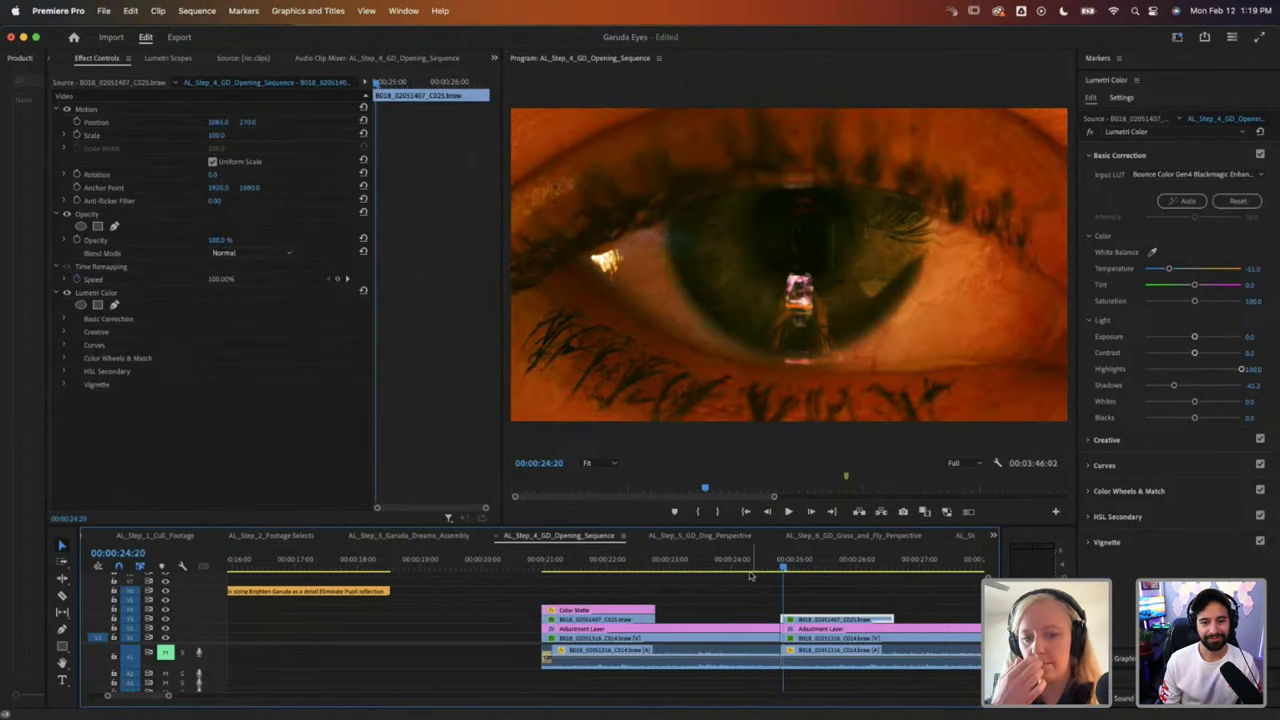
left_click(588, 611)
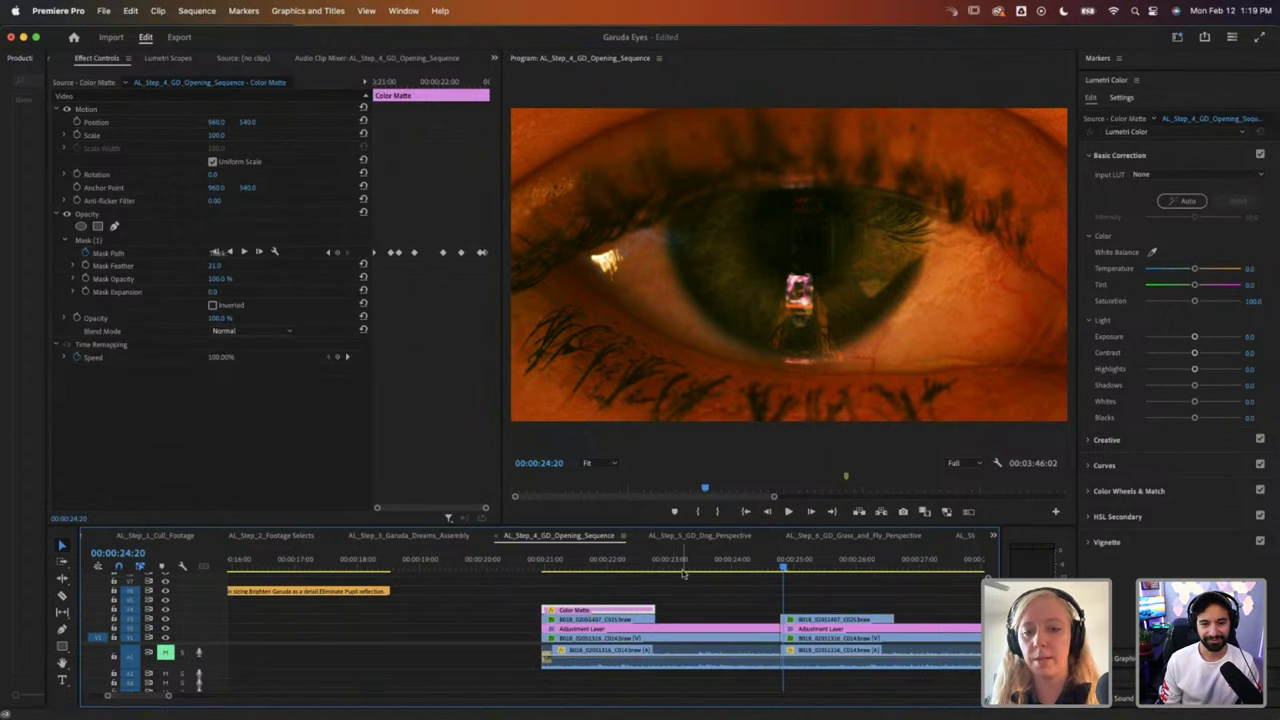
left_click(808, 622)
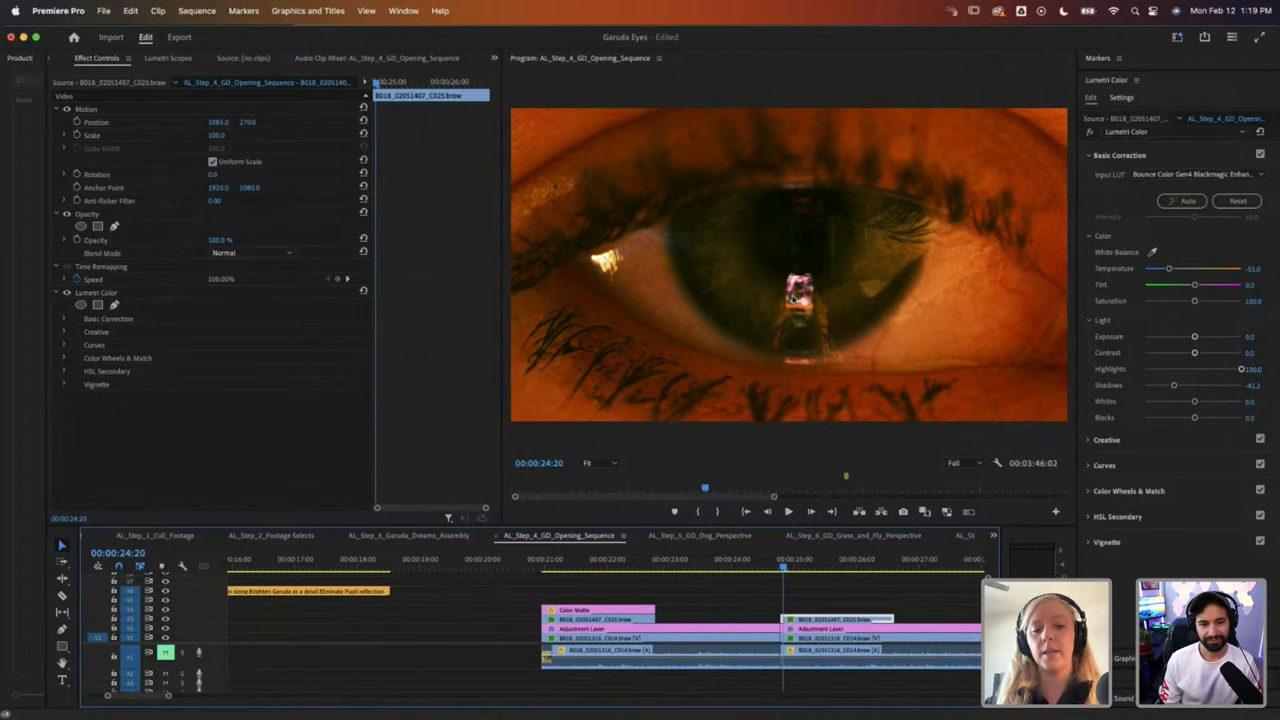
left_click(605, 566)
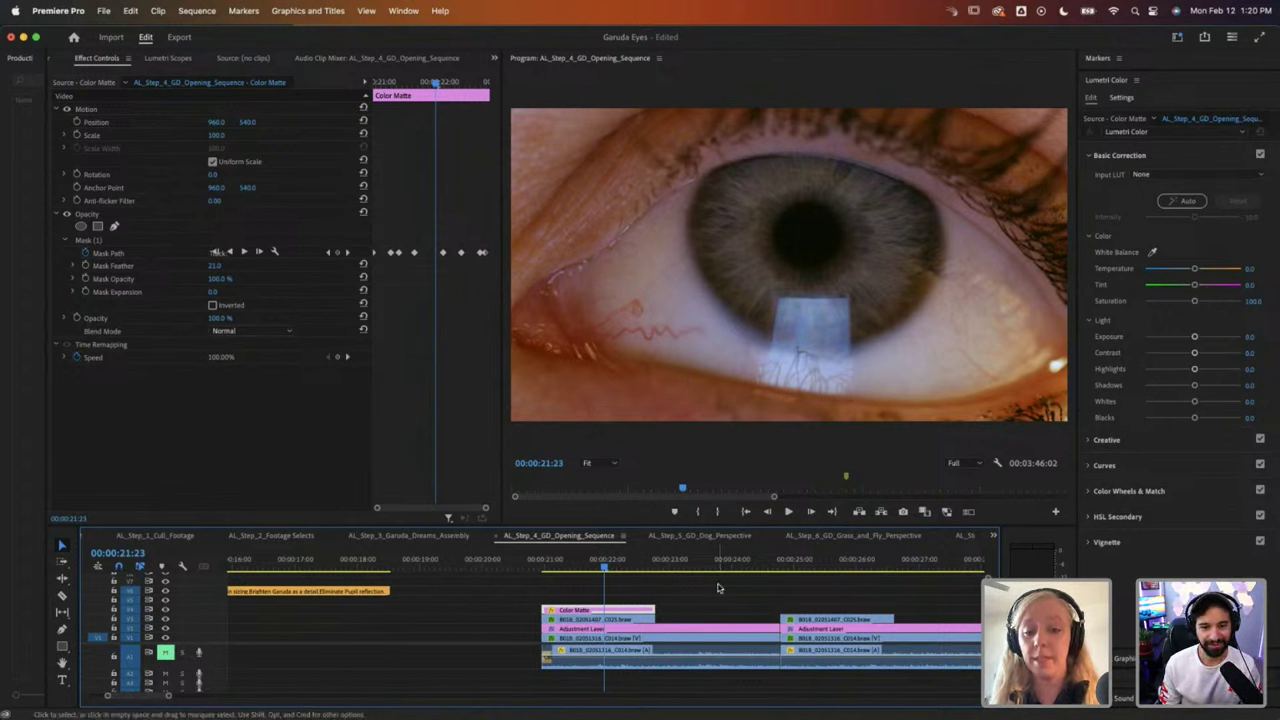
Step: Play the orange eye shot from around 00:00:25:00 several times
left_click(793, 571)
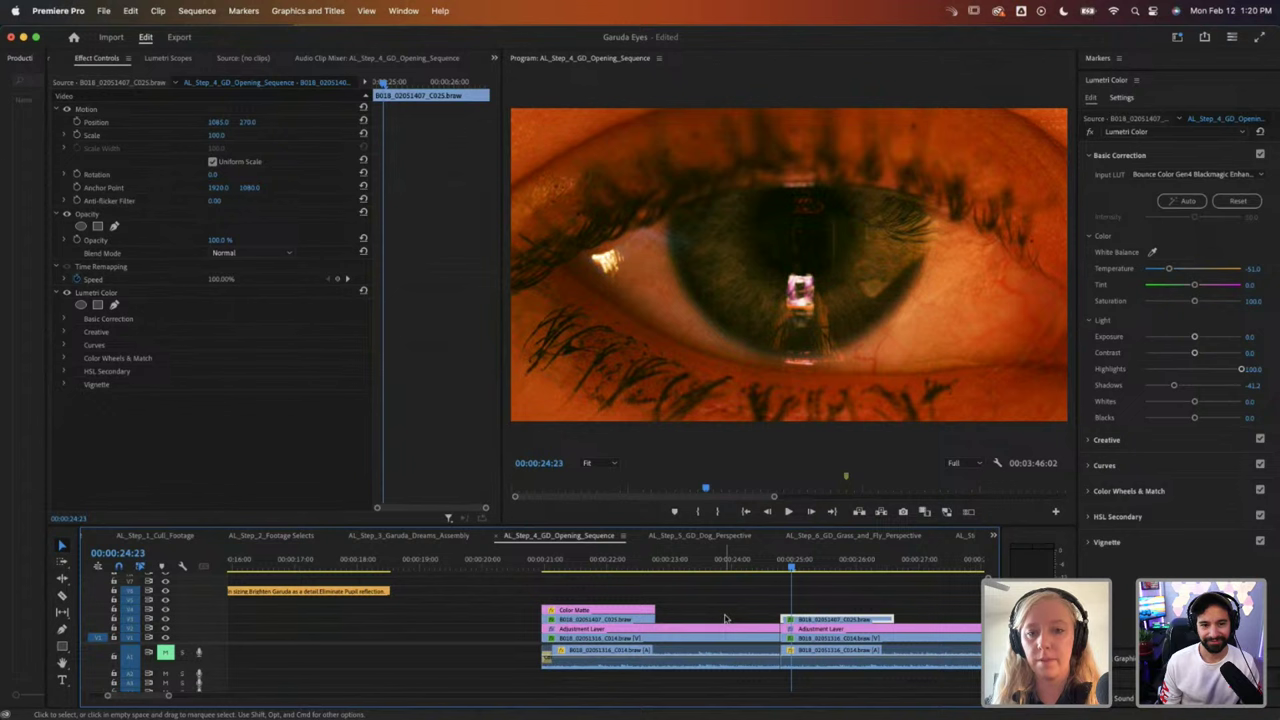
scroll(726, 619, "right", 1)
key("space")
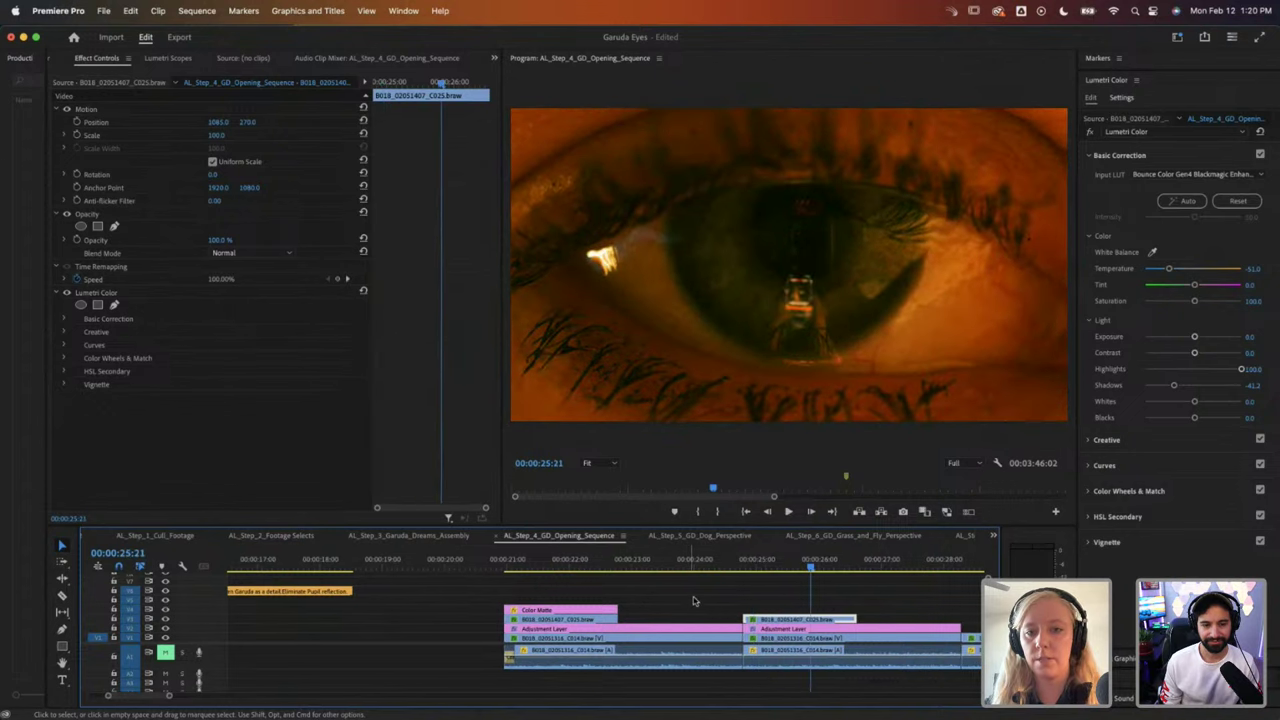
key("space")
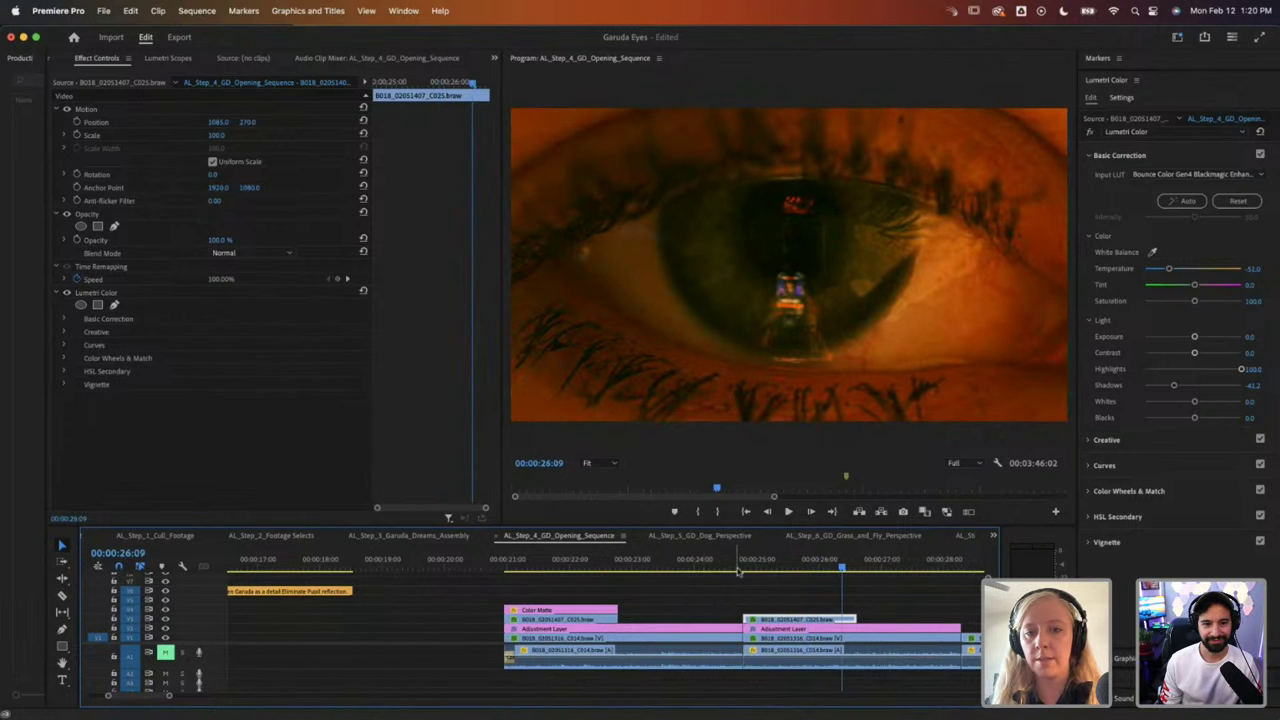
key("space")
key("space")
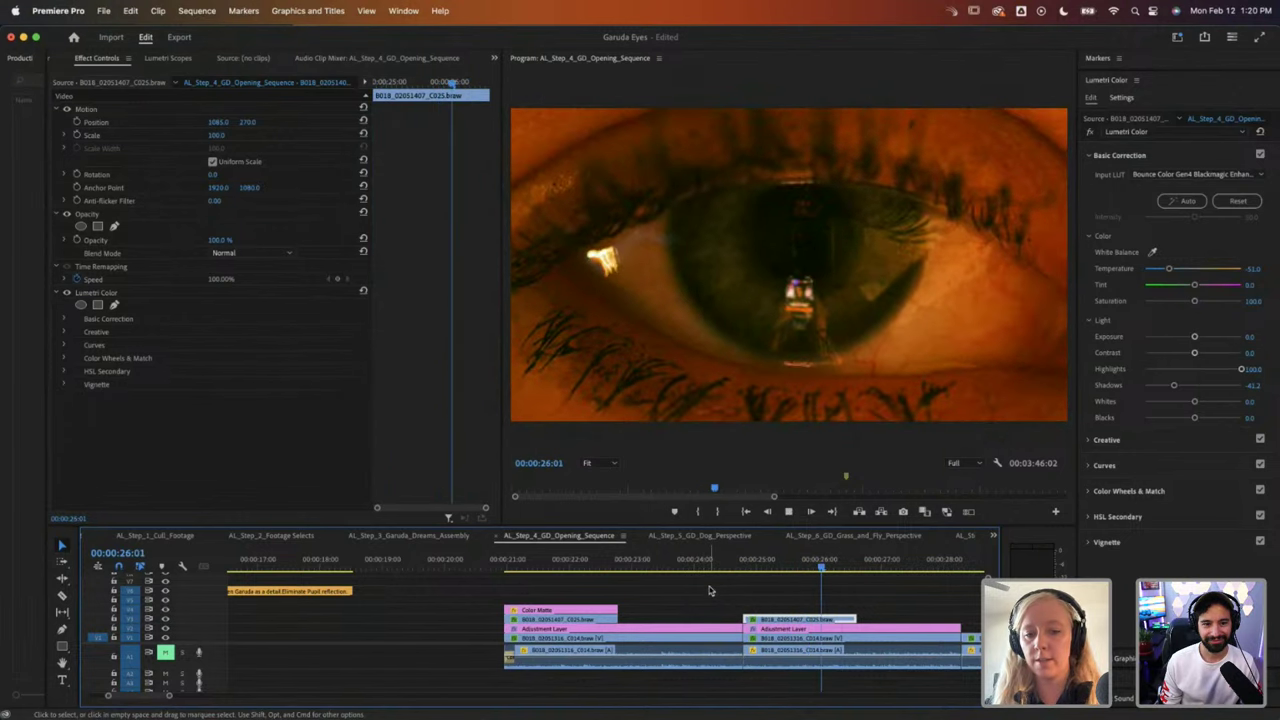
key("space")
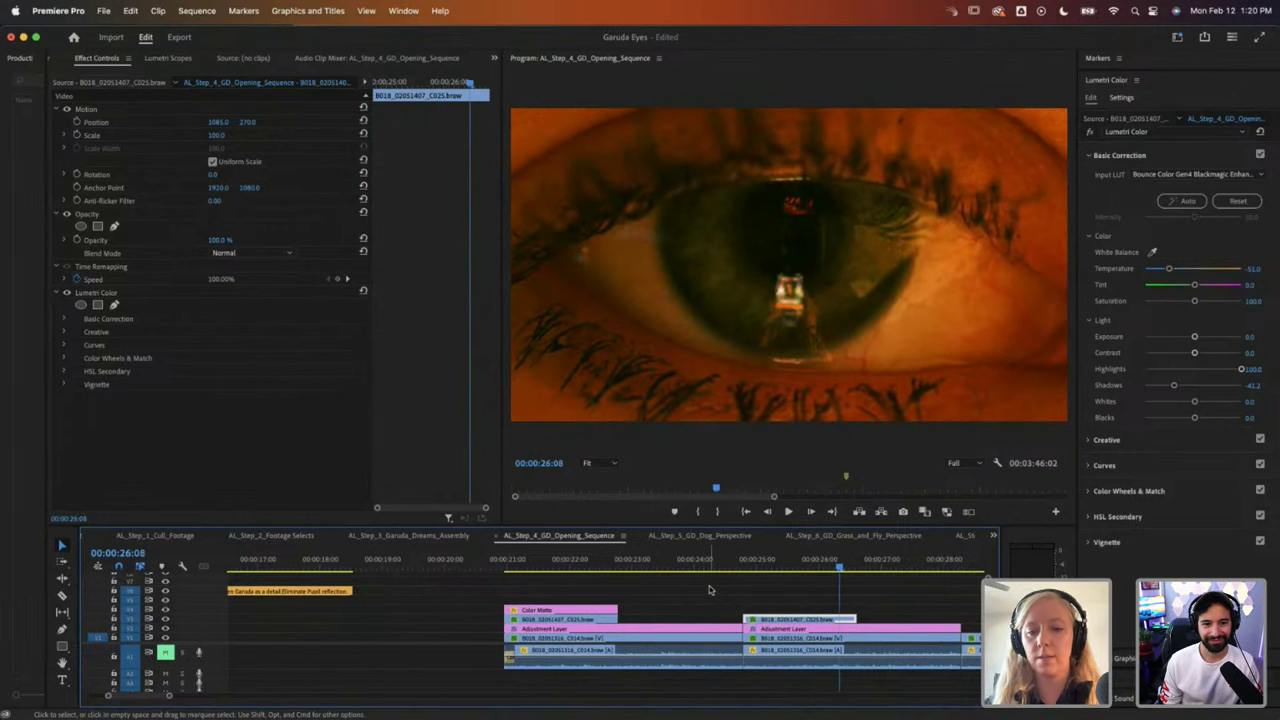
left_click(758, 570)
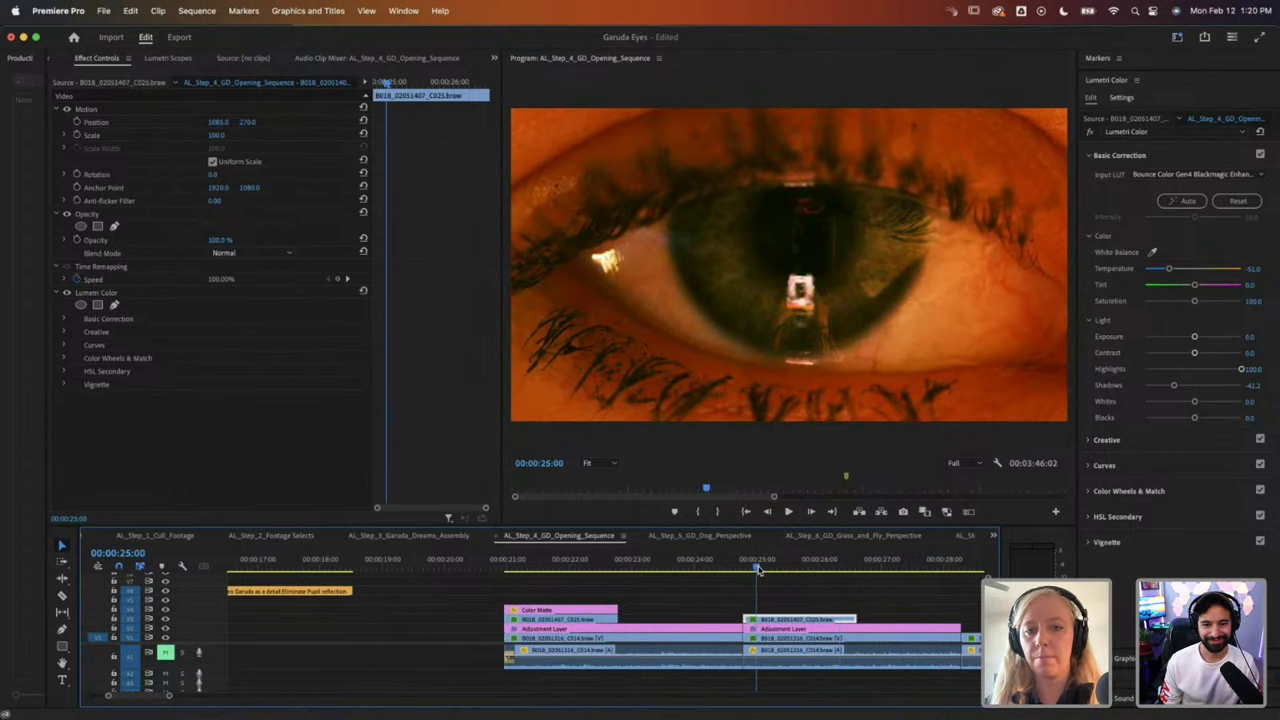
key("space")
key("space")
scroll(754, 583, "right", 4)
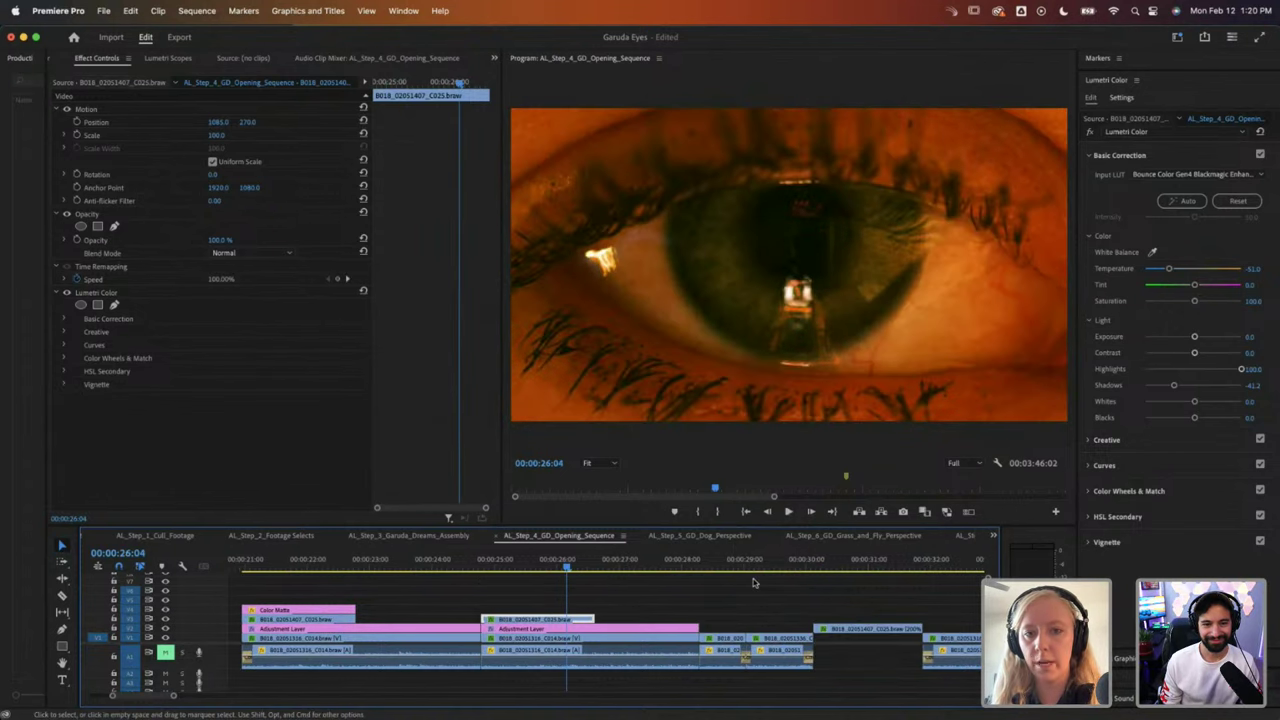
key("space")
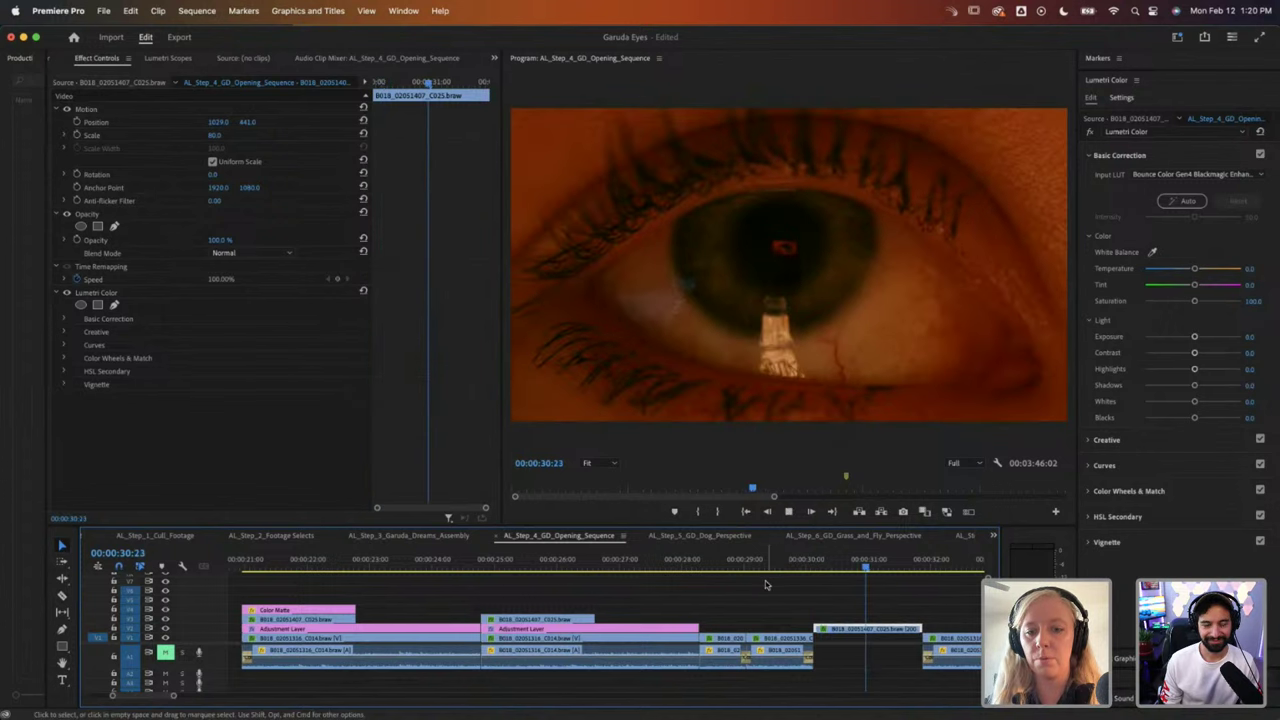
Step: Grade the eye close-up near 00:00:31 to Temperature -53.5, Tint -1.9, Exposure 0.9, with raised highlights and shadows
left_click(808, 572)
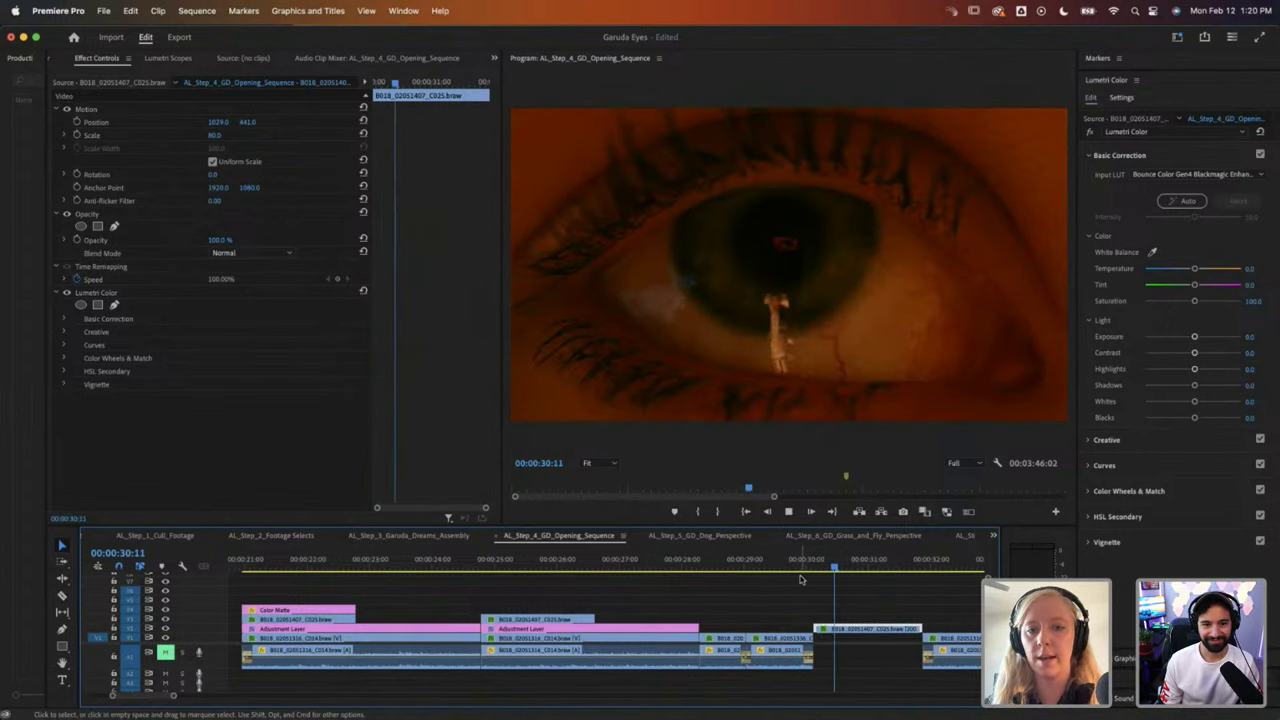
key("space")
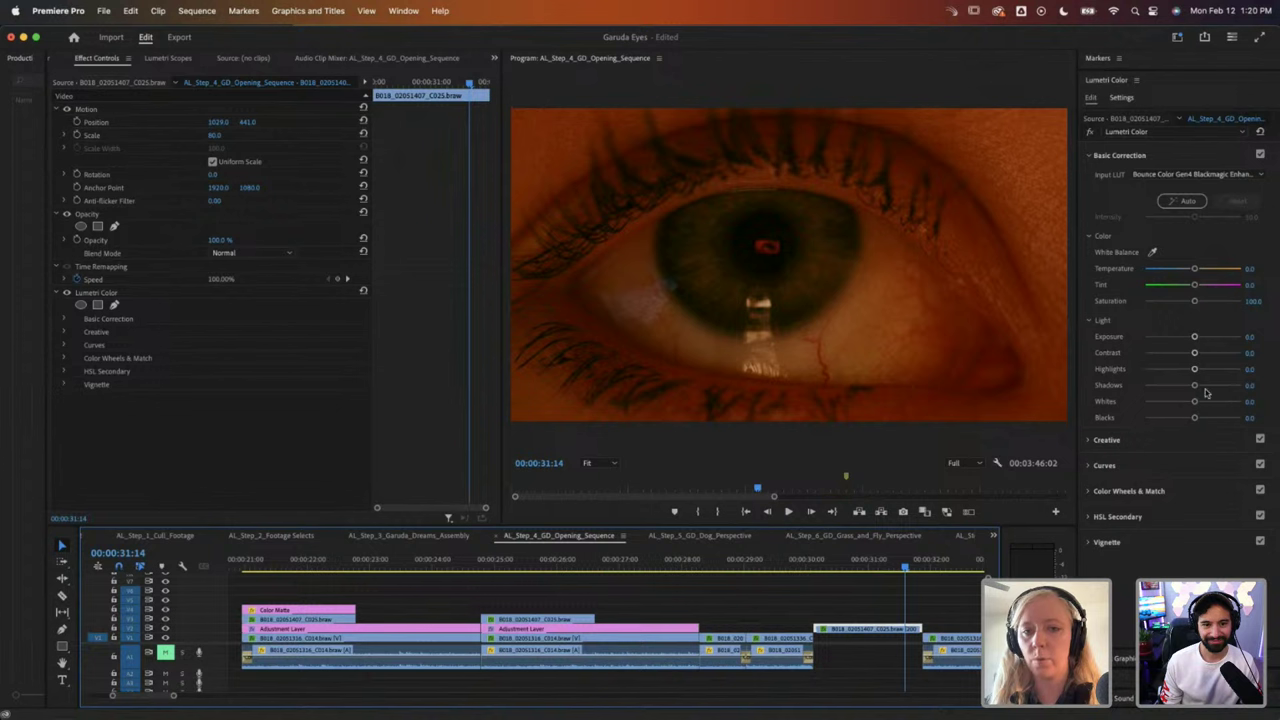
mouse_move(1205, 391)
left_mouse_down()
mouse_move(1219, 388)
mouse_move(1210, 369)
left_mouse_up()
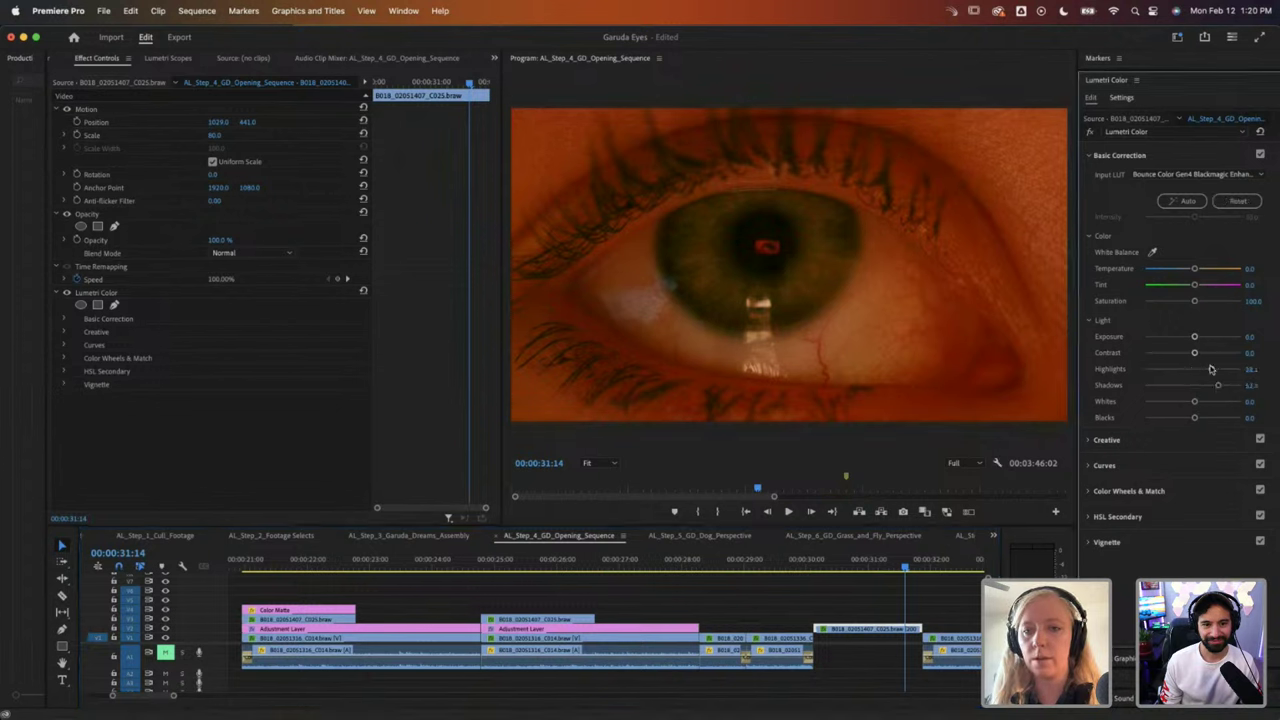
mouse_move(1194, 268)
left_mouse_down()
mouse_move(1168, 272)
mouse_move(1192, 286)
left_mouse_up()
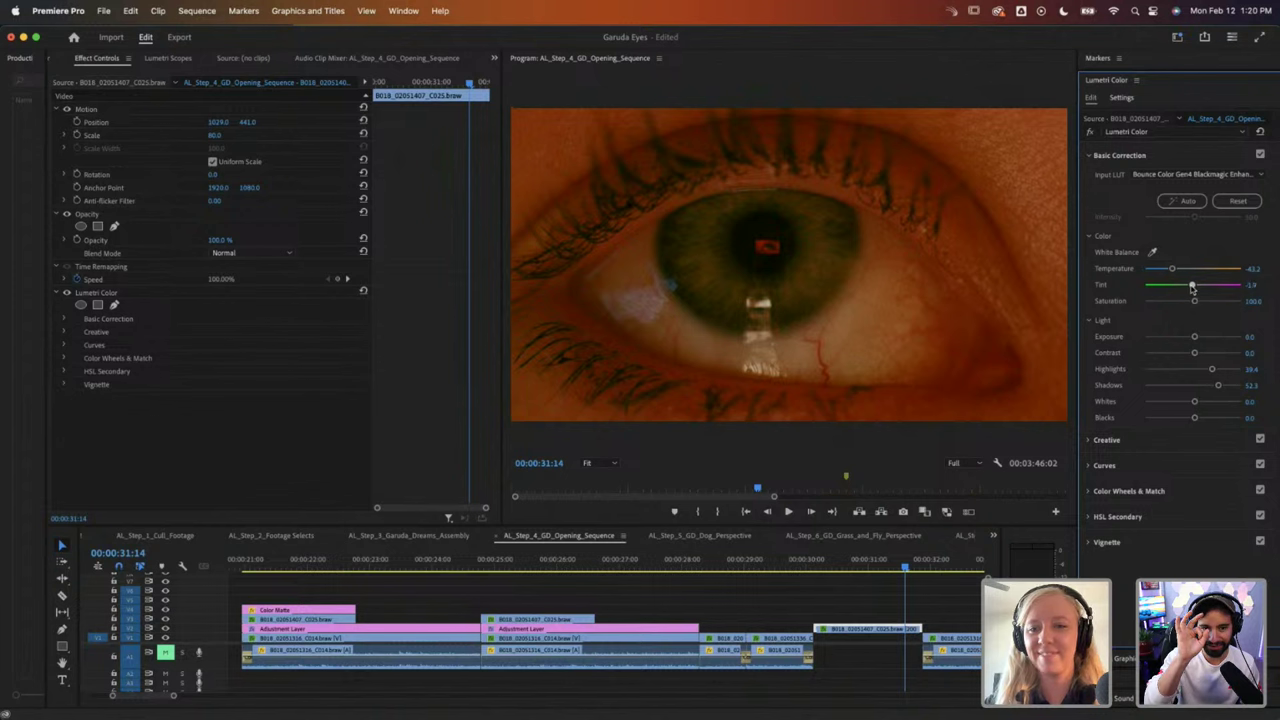
left_click_drag(1194, 337, 1202, 338)
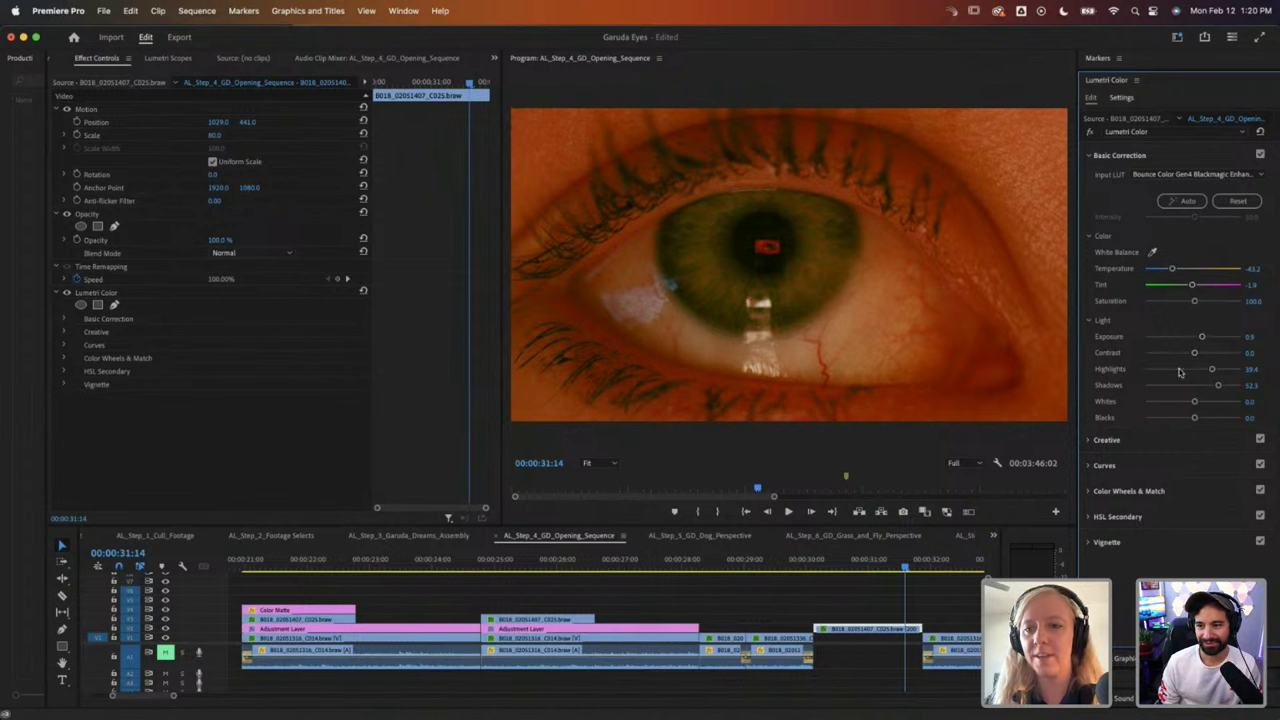
left_click_drag(1171, 270, 1192, 288)
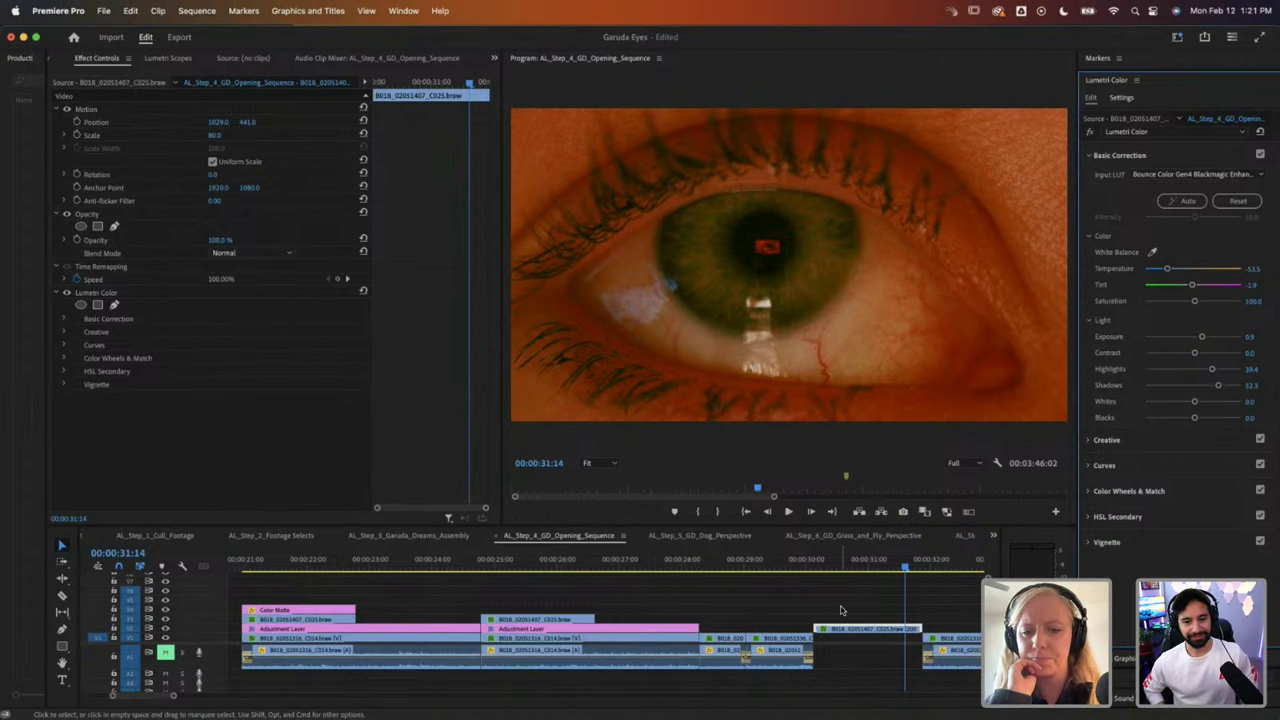
mouse_move(840, 566)
left_mouse_down()
mouse_move(920, 566)
mouse_move(820, 568)
left_mouse_up()
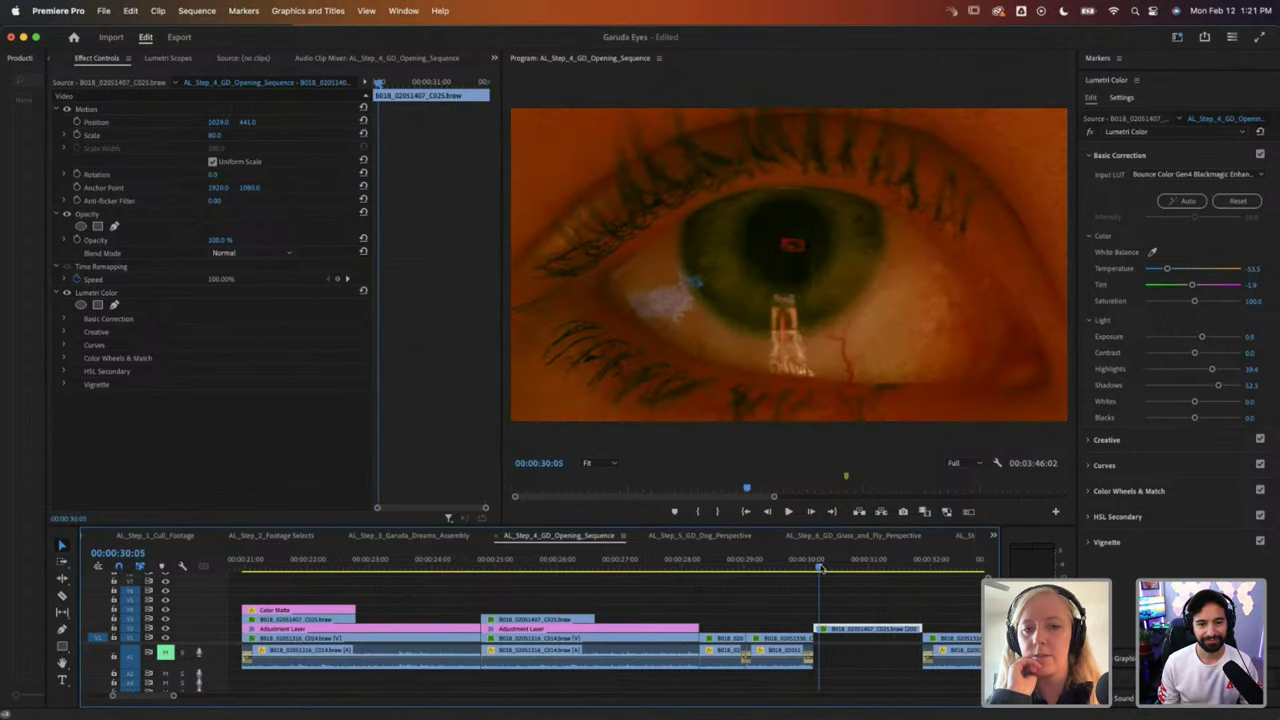
key("space")
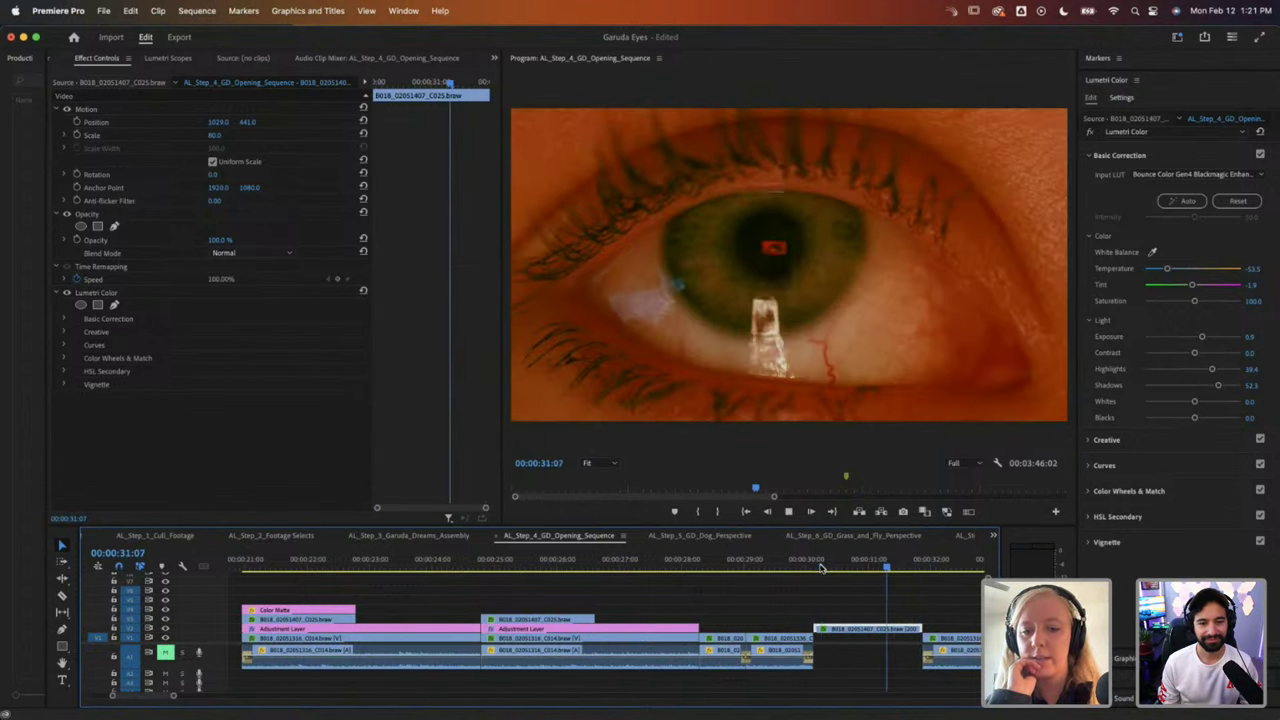
left_click(762, 566)
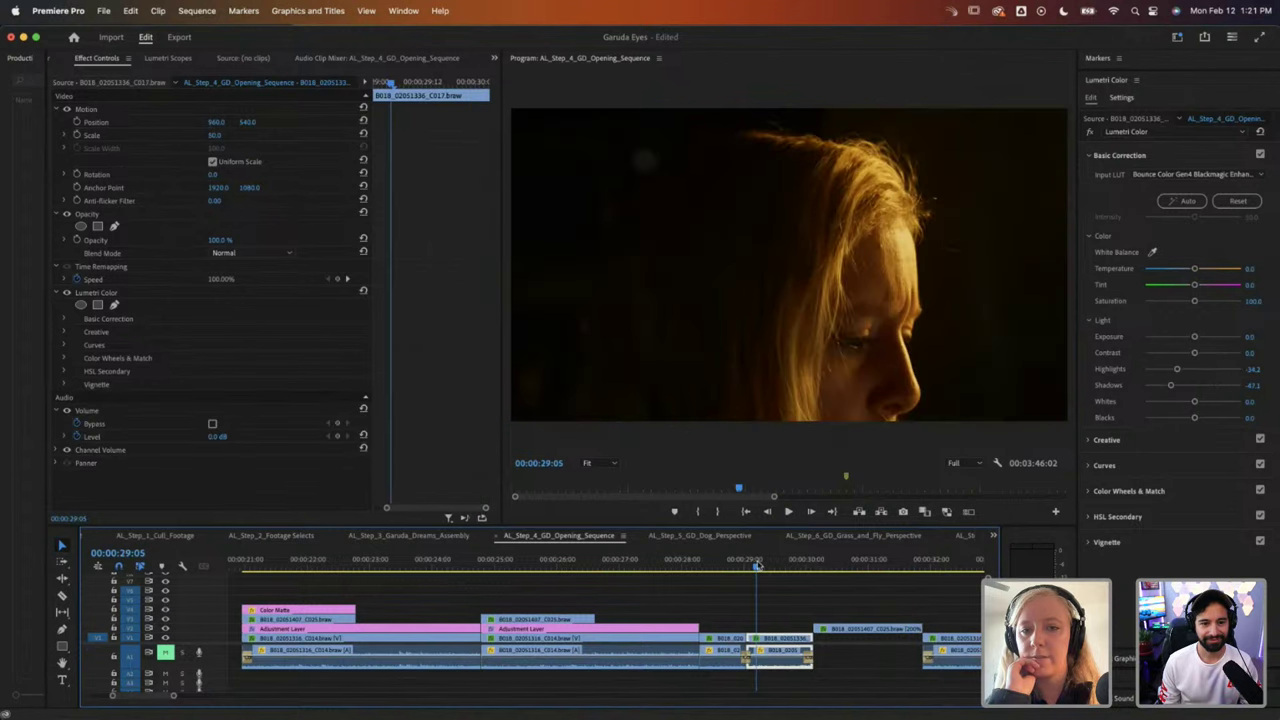
key("space")
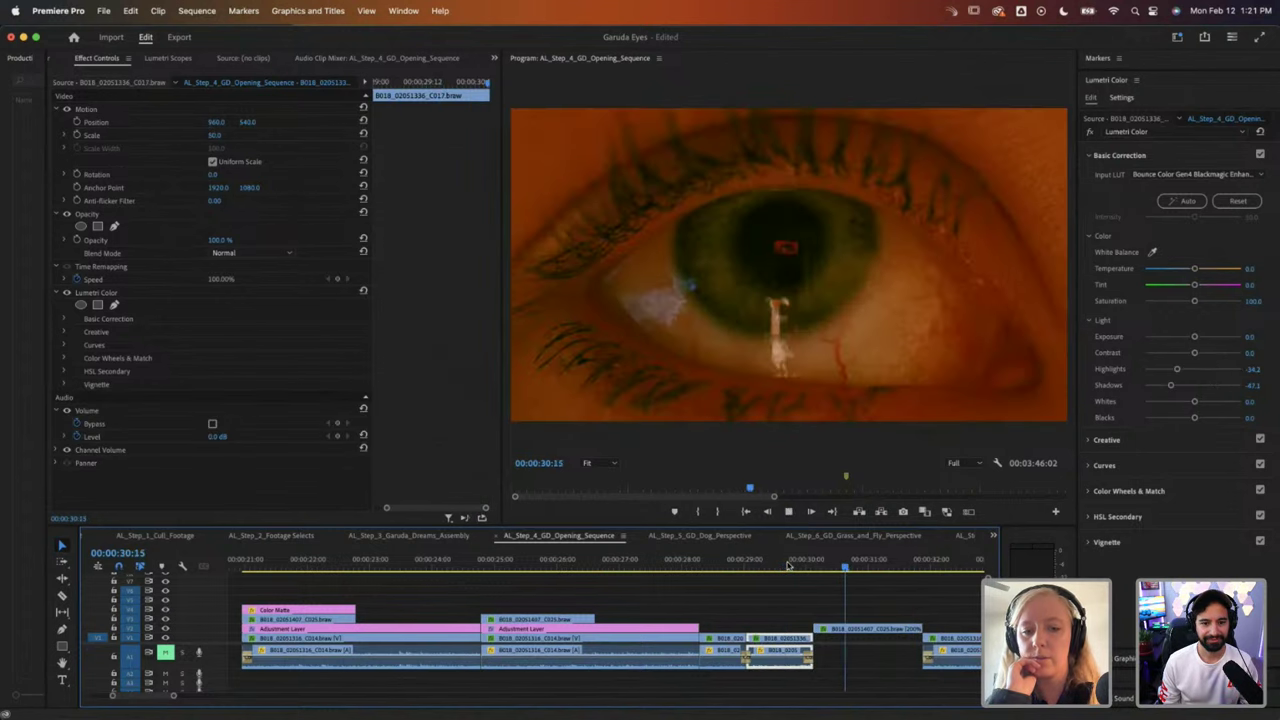
key("space")
left_click(703, 566)
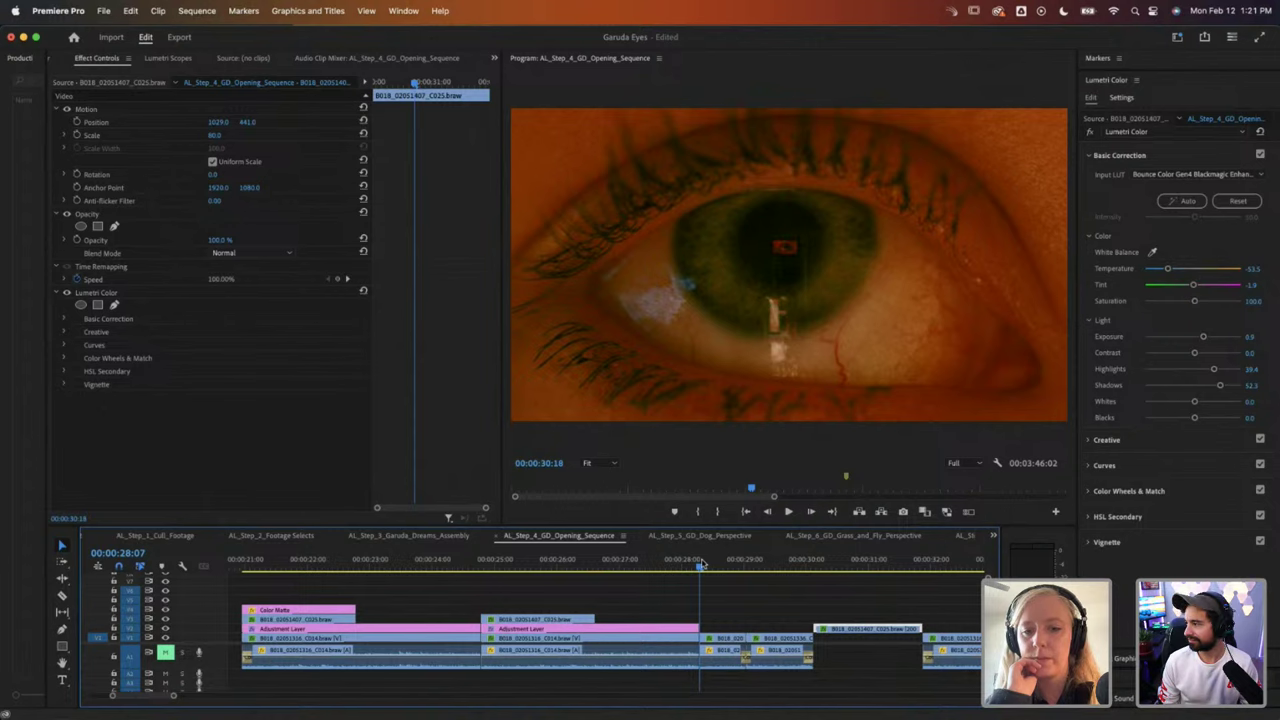
key("space")
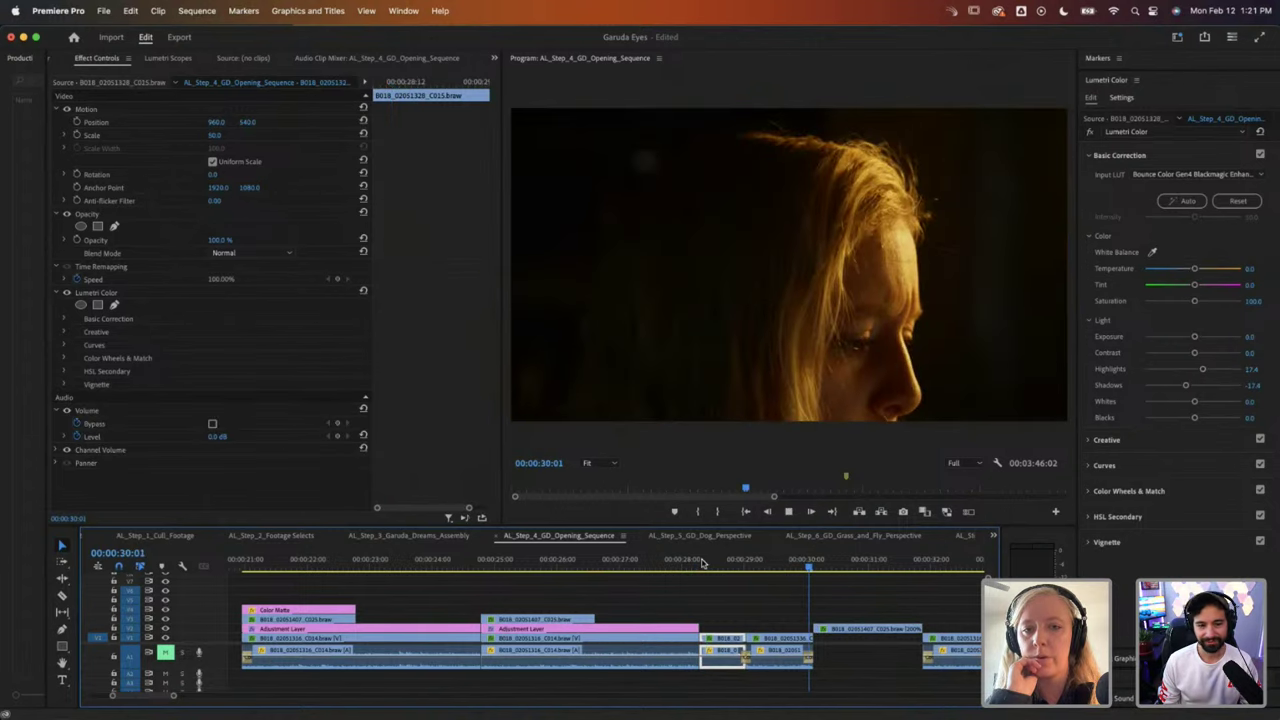
key("space")
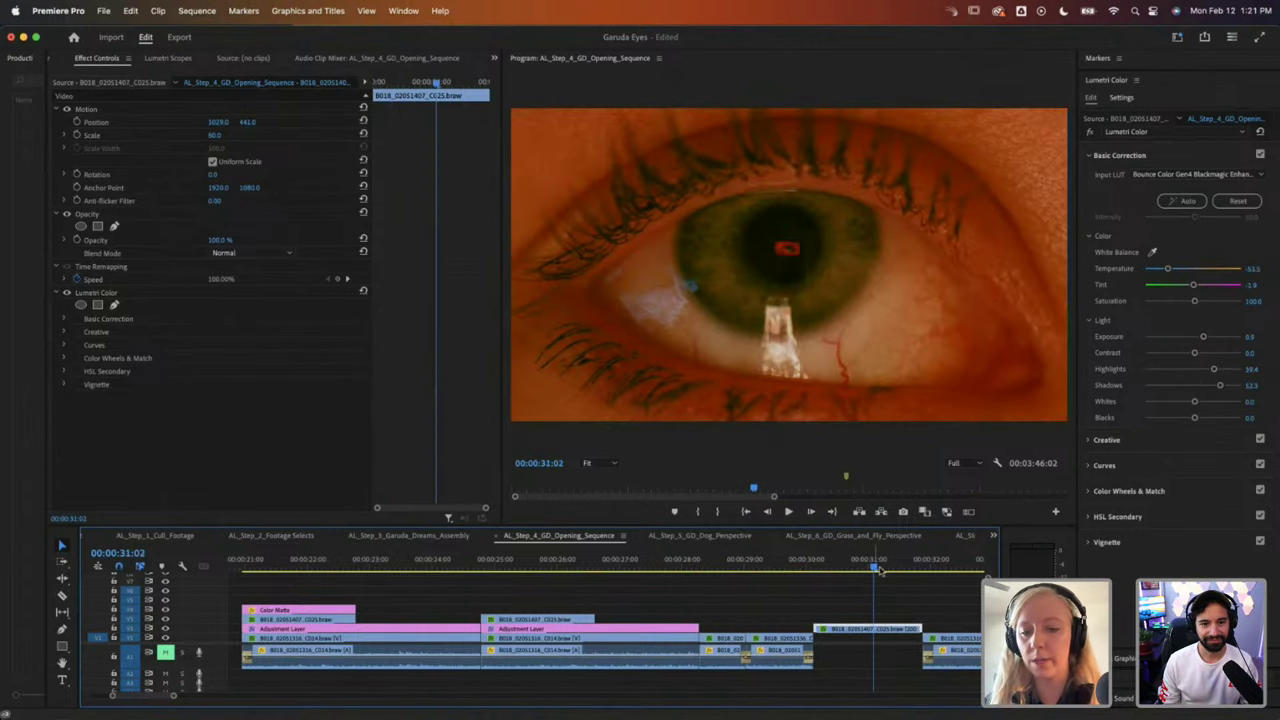
left_click(814, 566)
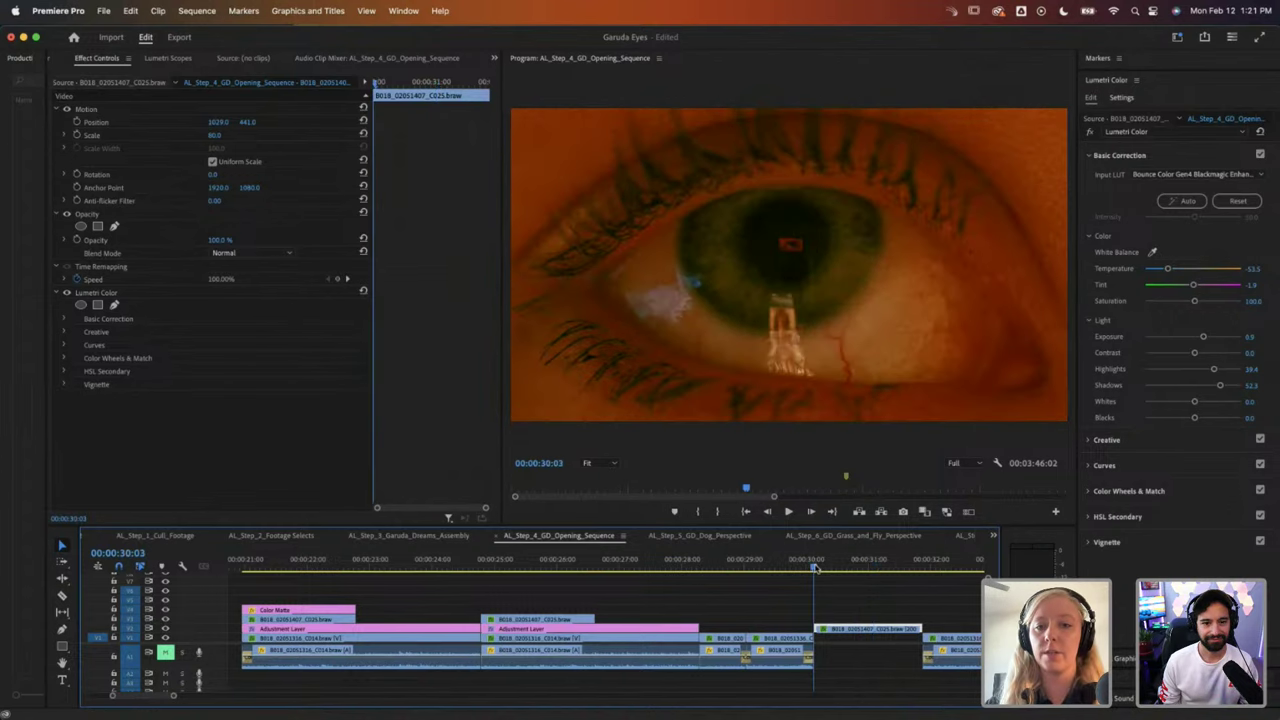
key("space")
scroll(751, 591, "right", 3)
key("space")
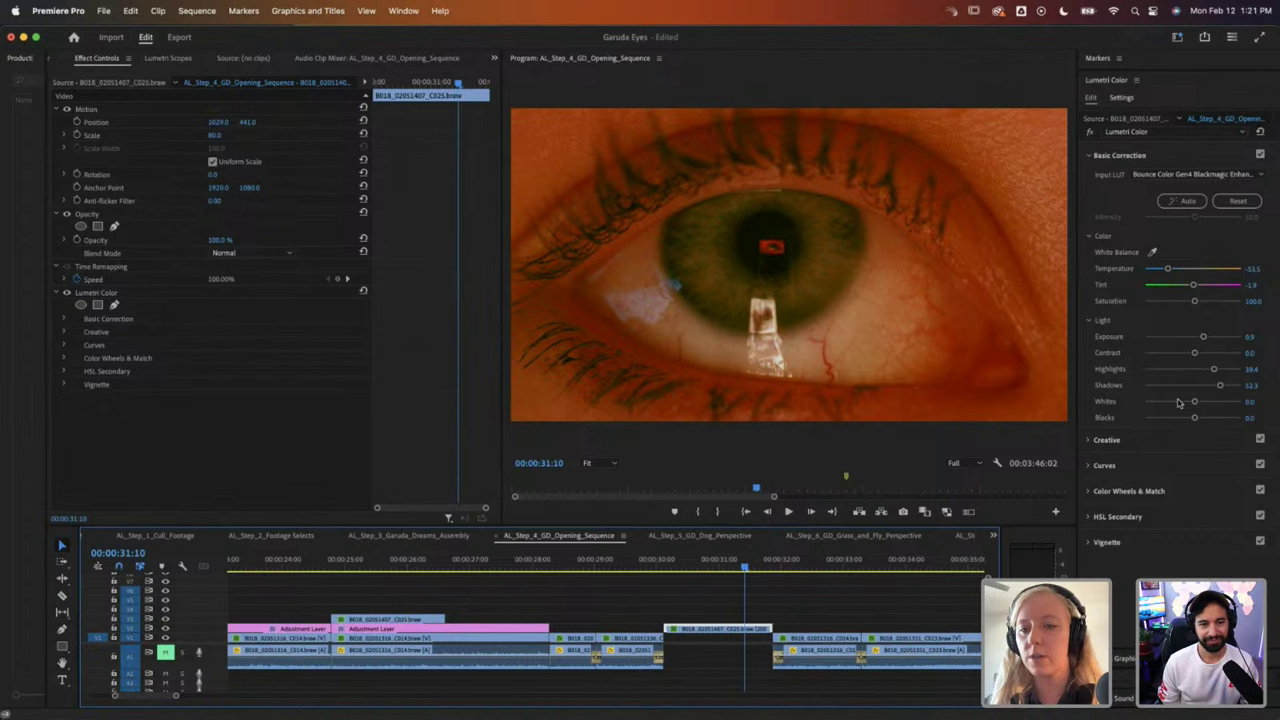
Step: Adjust the eye shot's Highlights and expand Lumetri's Creative section
left_click(1229, 371)
left_click_drag(1229, 371, 1199, 403)
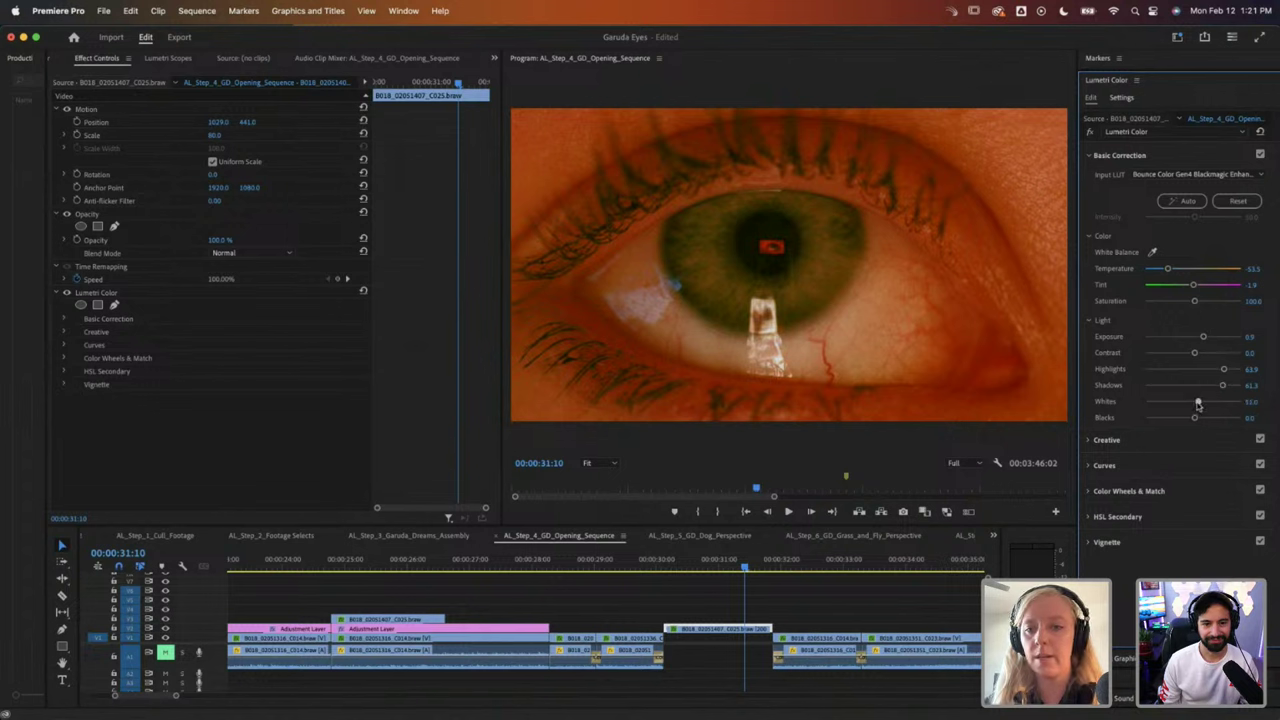
left_click(1091, 443)
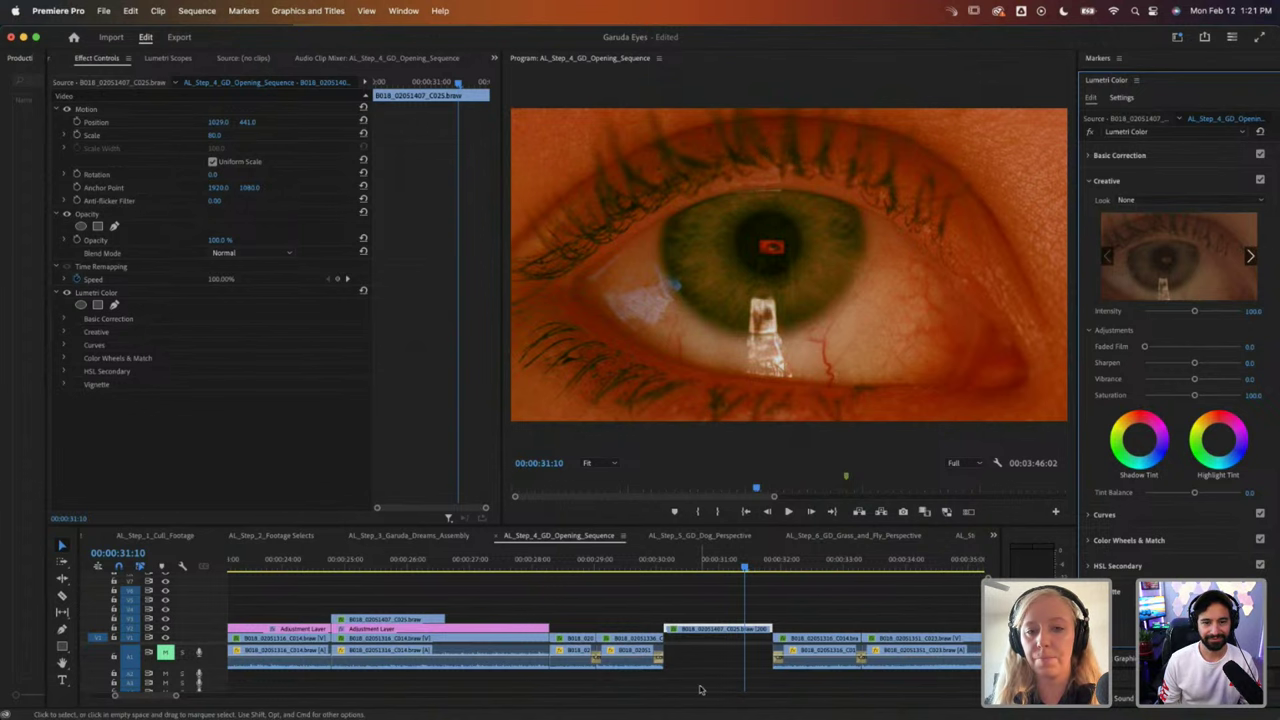
left_click(617, 566)
Step: Review the sequence opening, playing it from 00:00:22:10
mouse_move(617, 566)
left_mouse_down()
mouse_move(595, 567)
mouse_move(640, 567)
left_mouse_up()
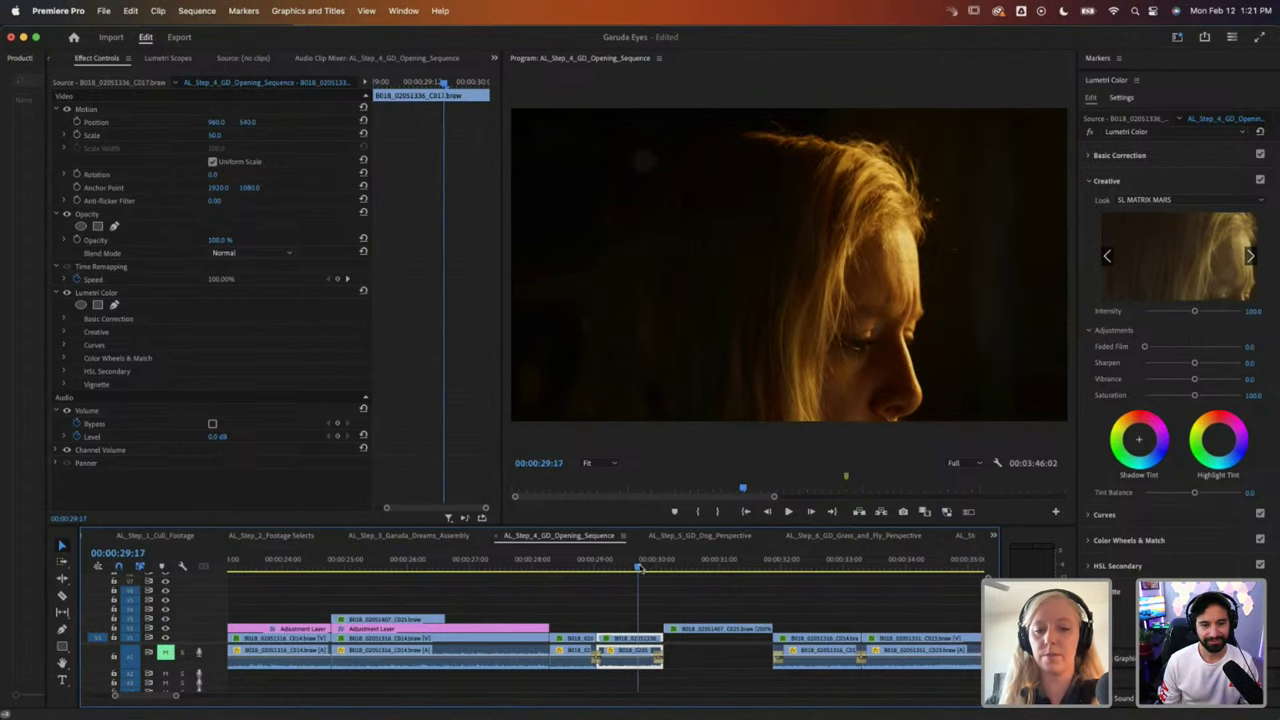
left_click(703, 570)
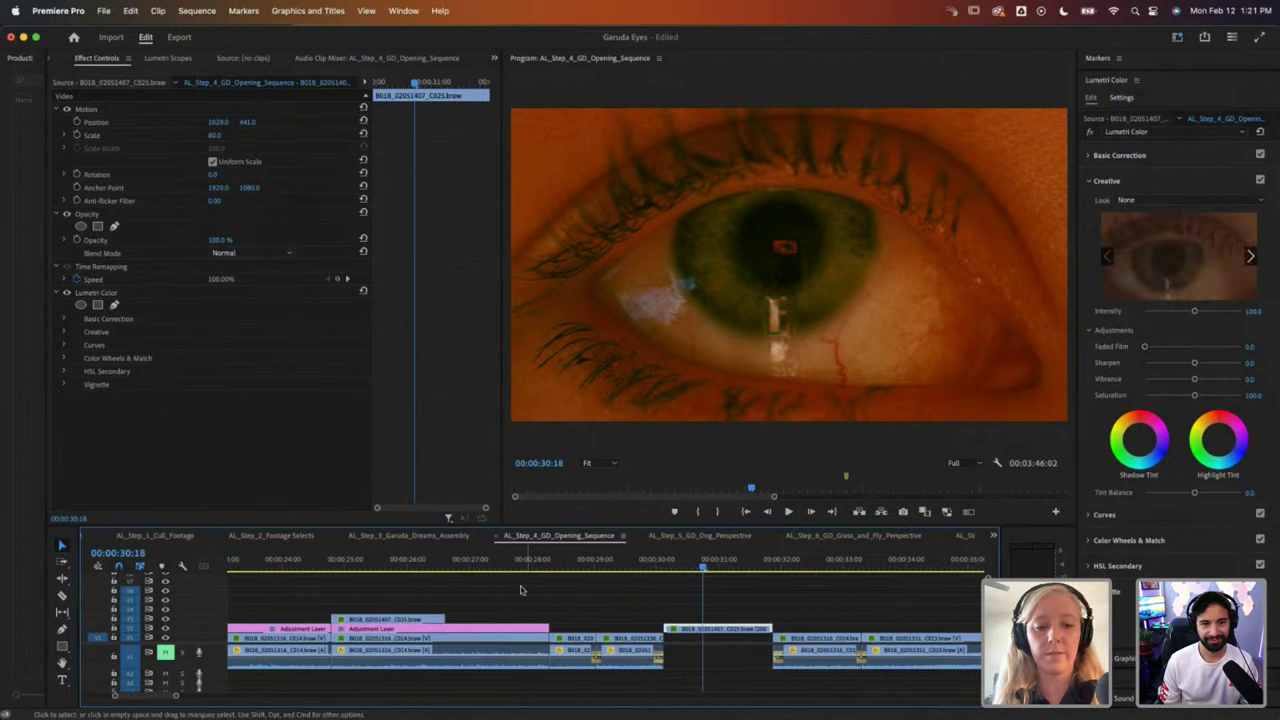
scroll(290, 600, "left", 3)
left_click(285, 567)
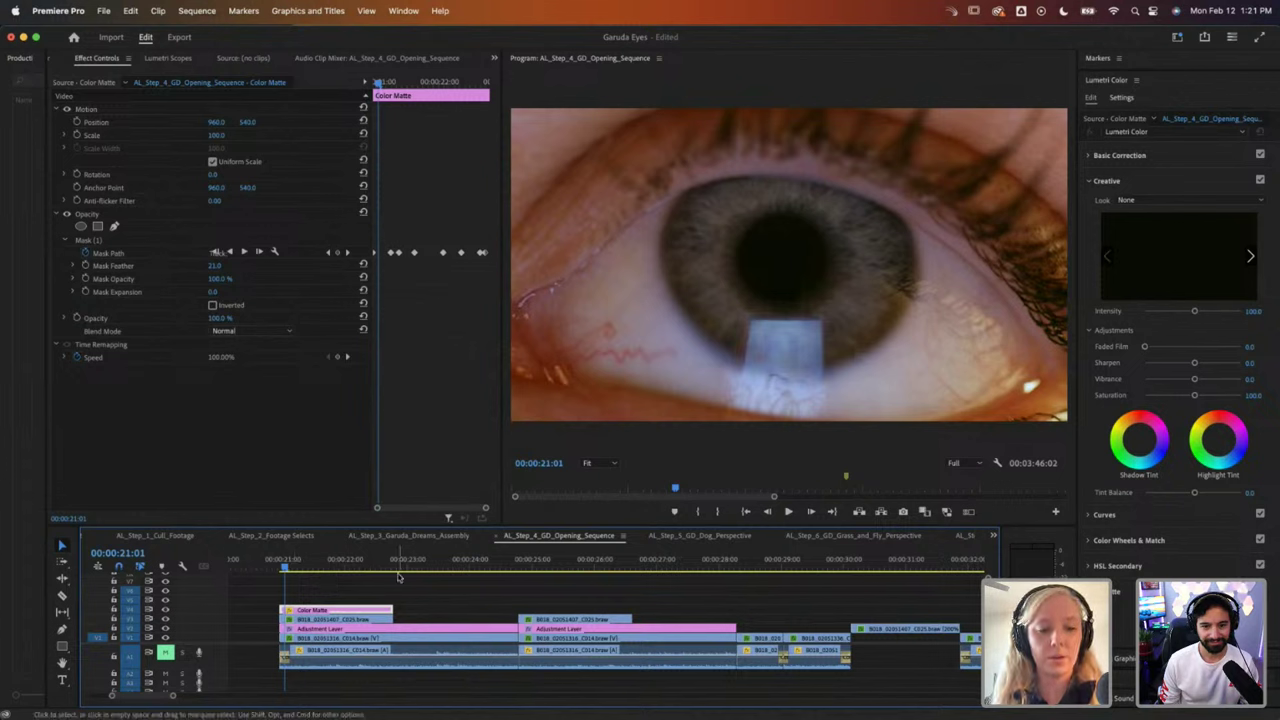
key("minus")
key("minus")
key("minus")
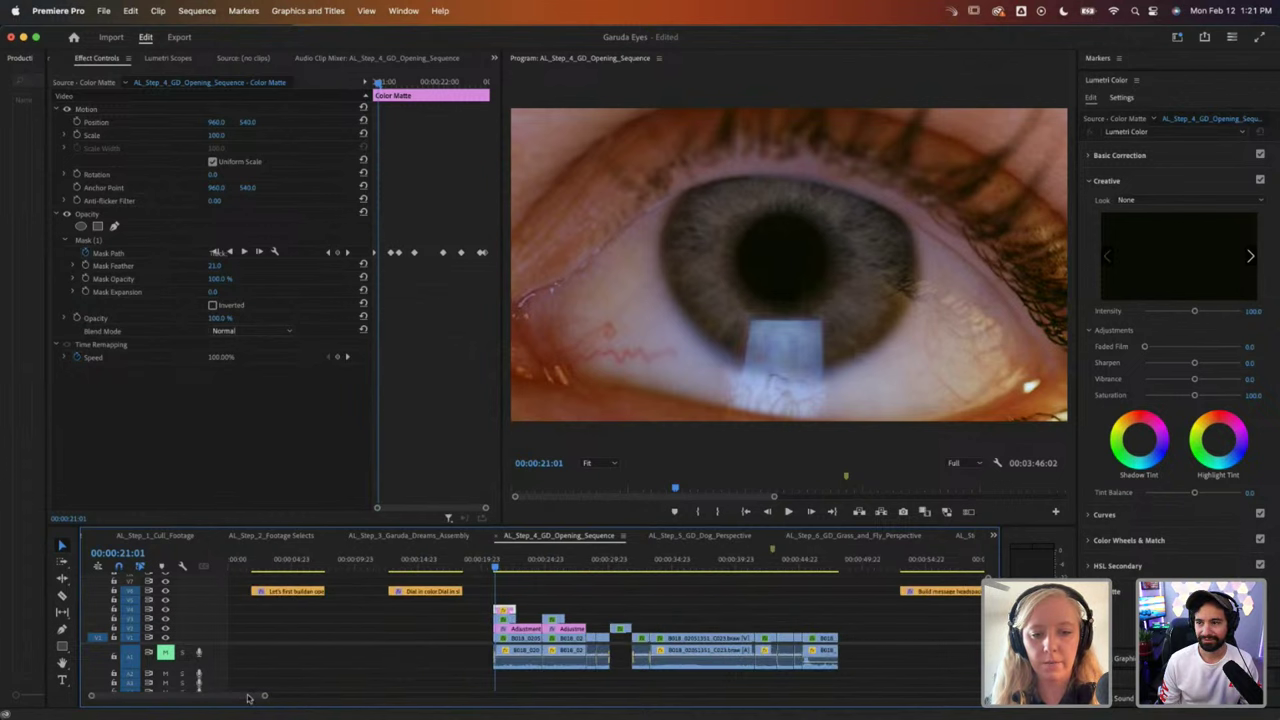
left_click_drag(496, 568, 513, 568)
key("space")
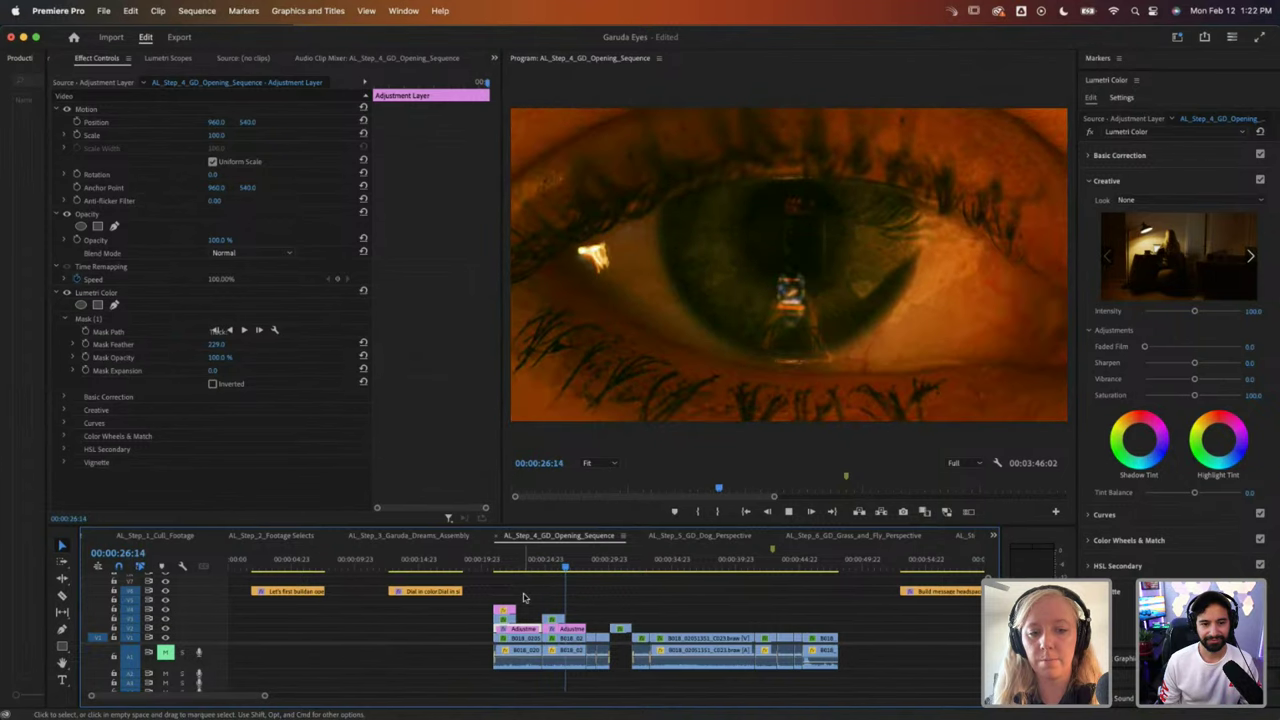
key("space")
Step: Option-drag a copy of the later masked Color Matte over the eye shot at 00:00:30, then play back
left_click(550, 565)
scroll(550, 600, "right", 6)
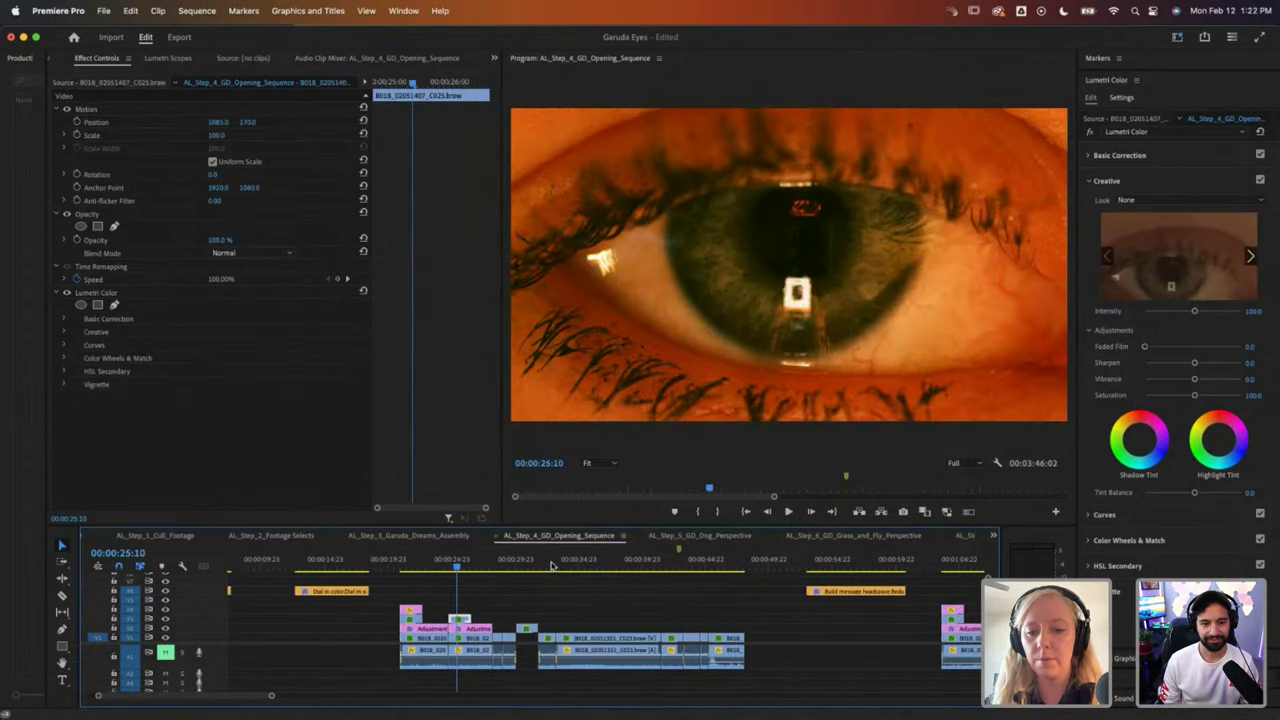
left_click(888, 560)
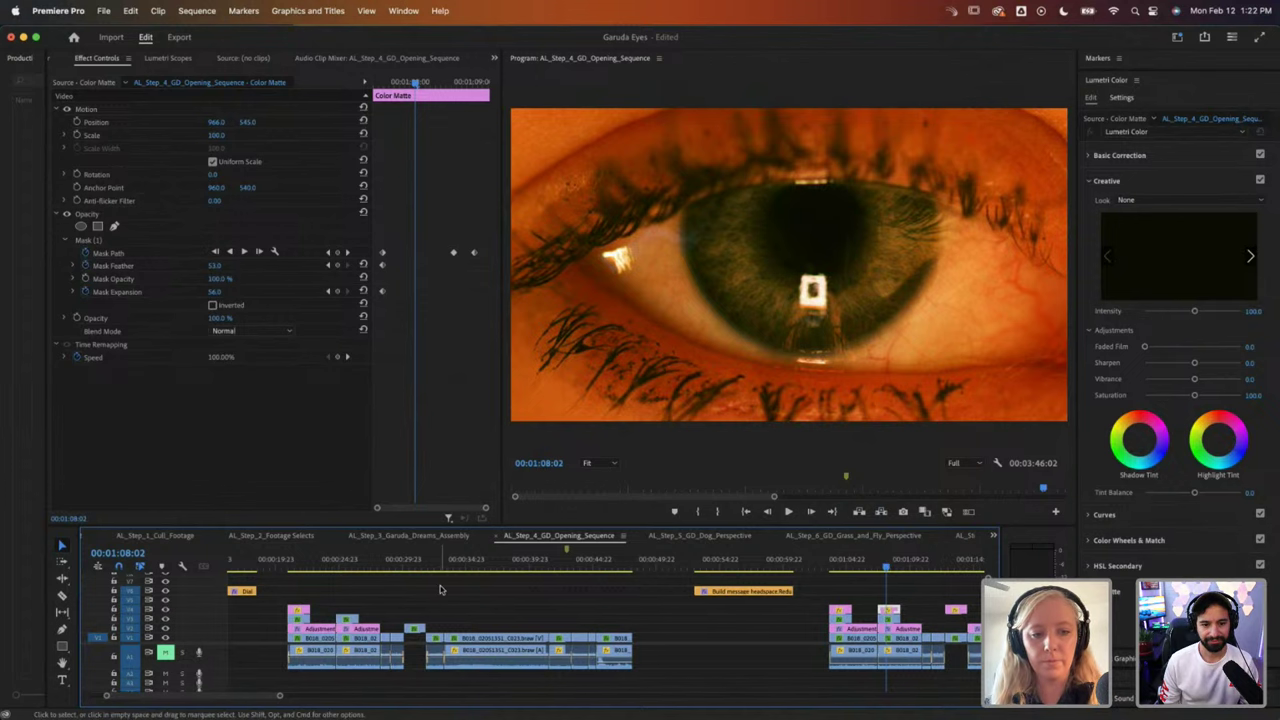
left_click_drag(338, 560, 355, 586)
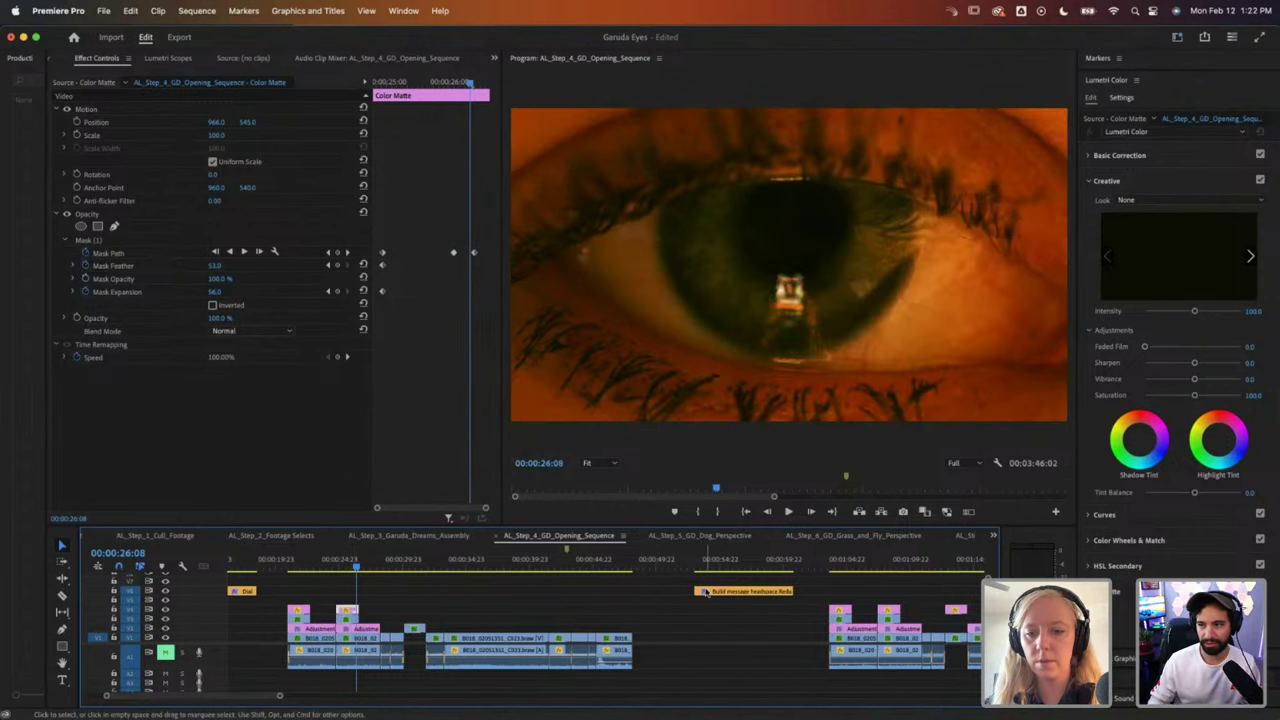
key("Down")
key("Down")
key("Down")
key("Down")
key("Down")
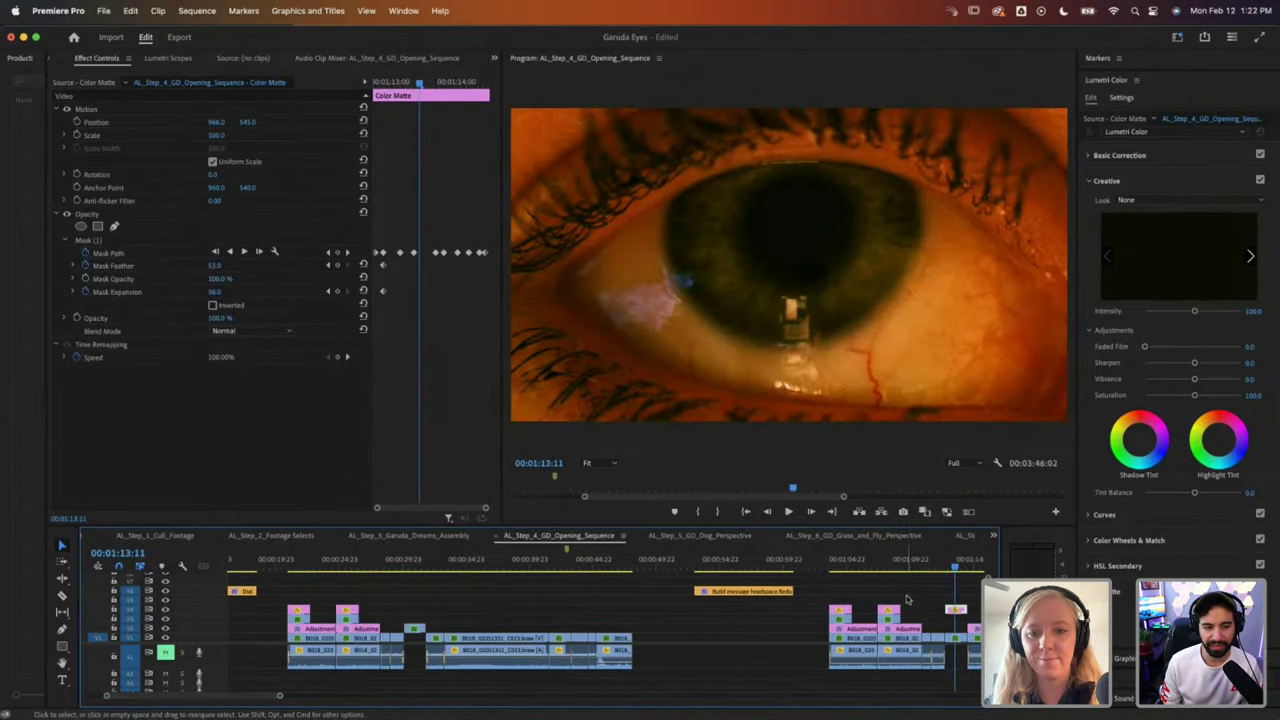
key("Up")
key("Up")
key("Up")
key("Up")
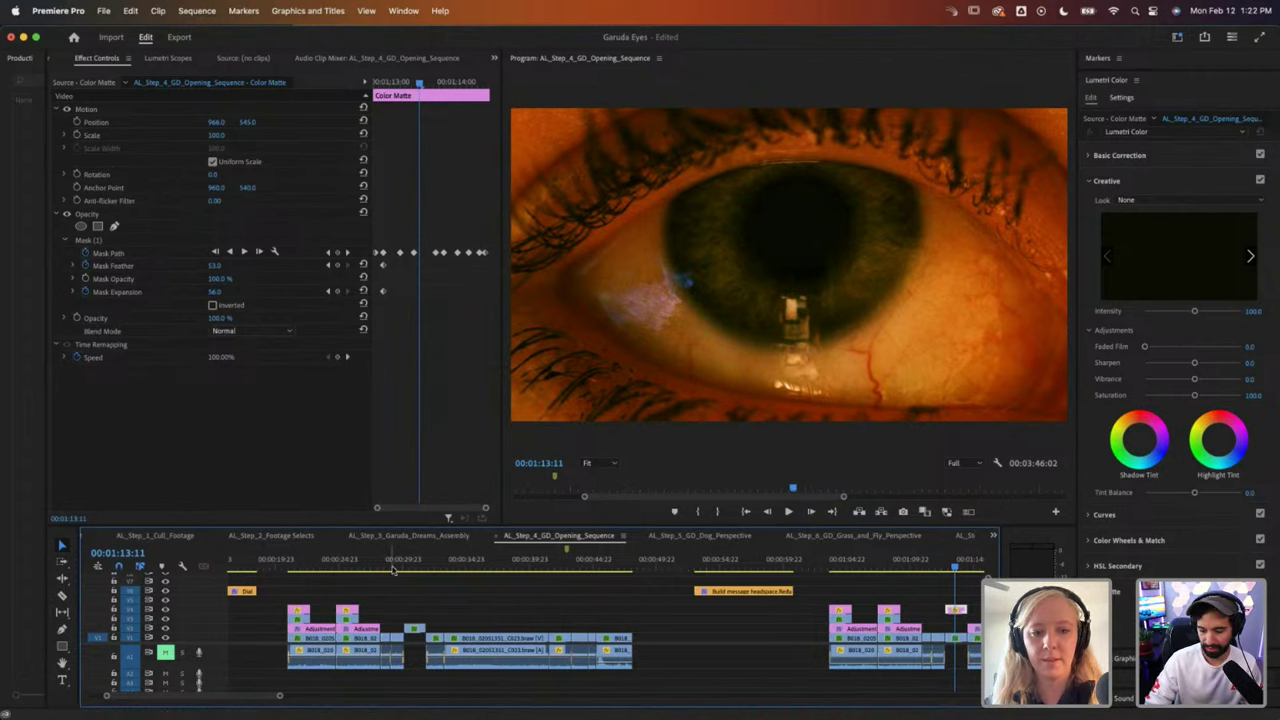
left_click(409, 568)
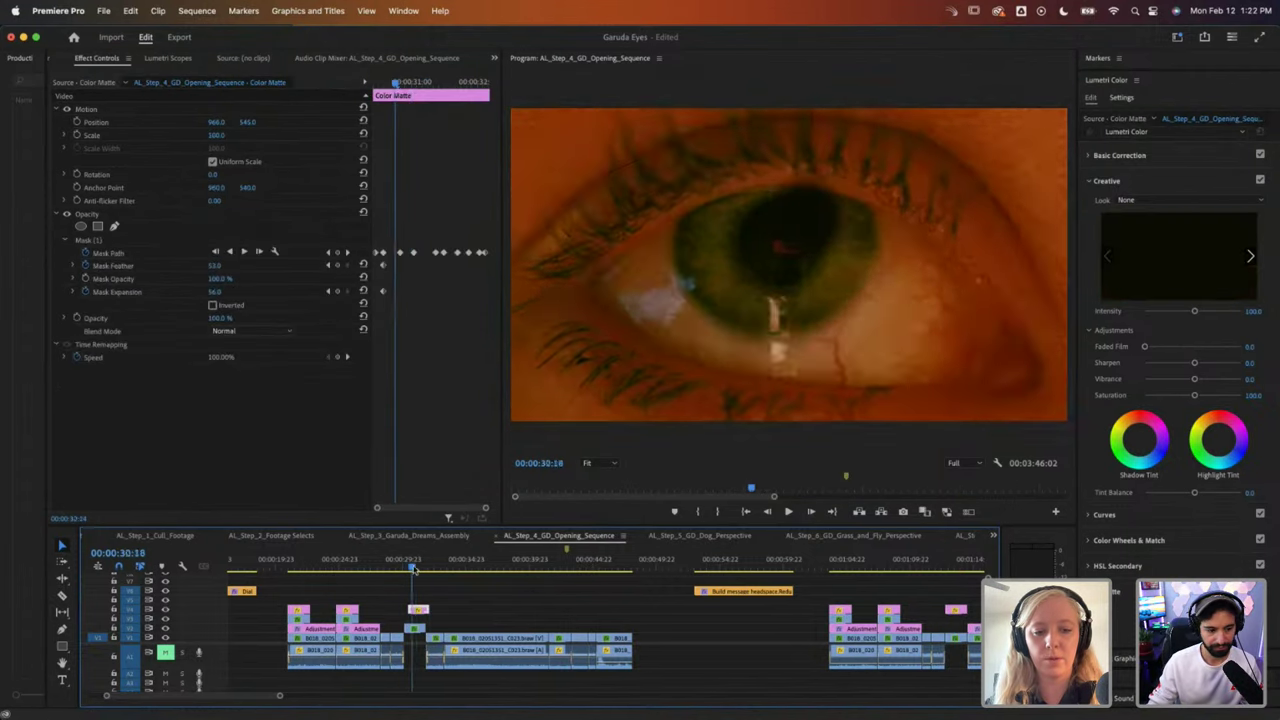
mouse_move(416, 609)
left_mouse_down()
mouse_move(416, 624)
mouse_move(418, 610)
left_mouse_up()
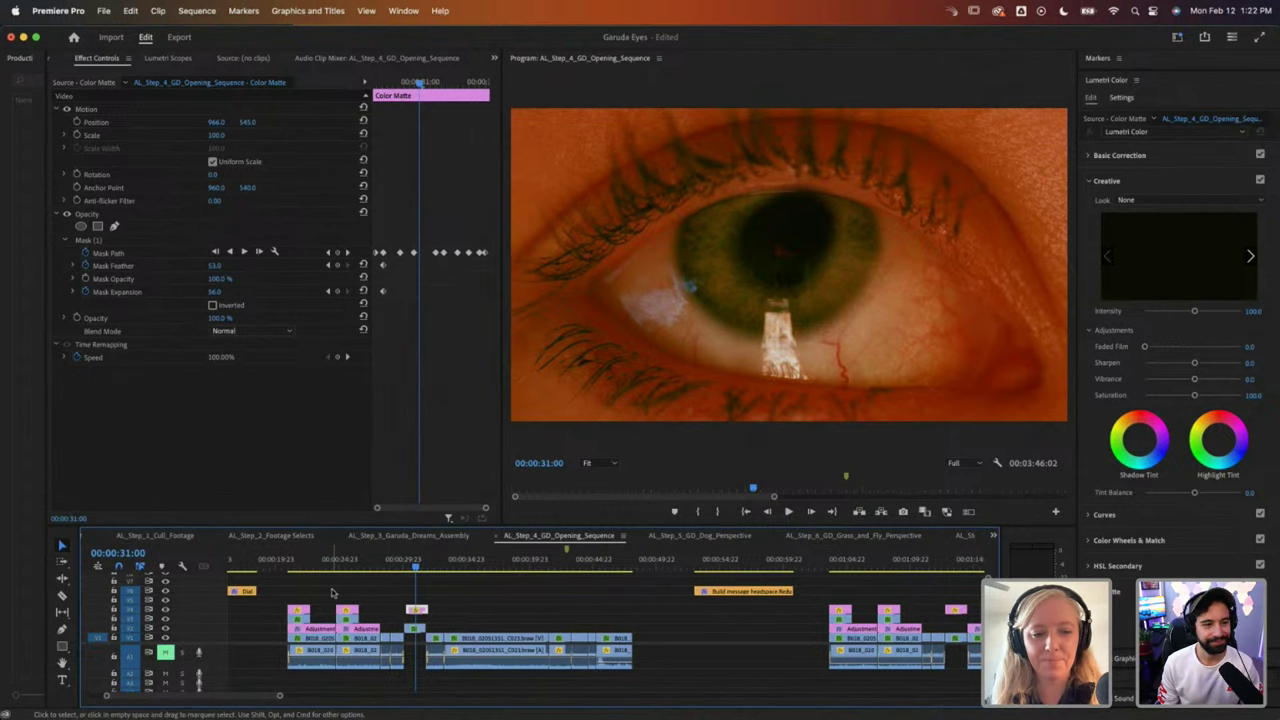
left_click(291, 567)
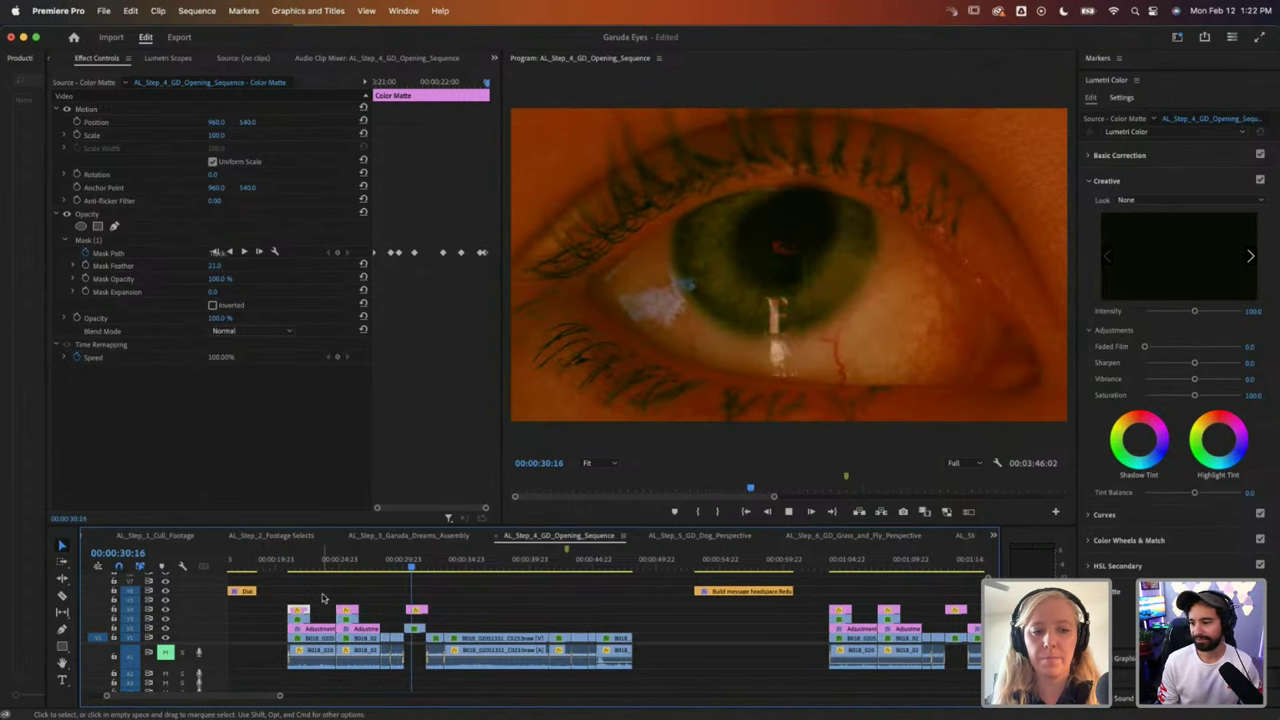
key("space")
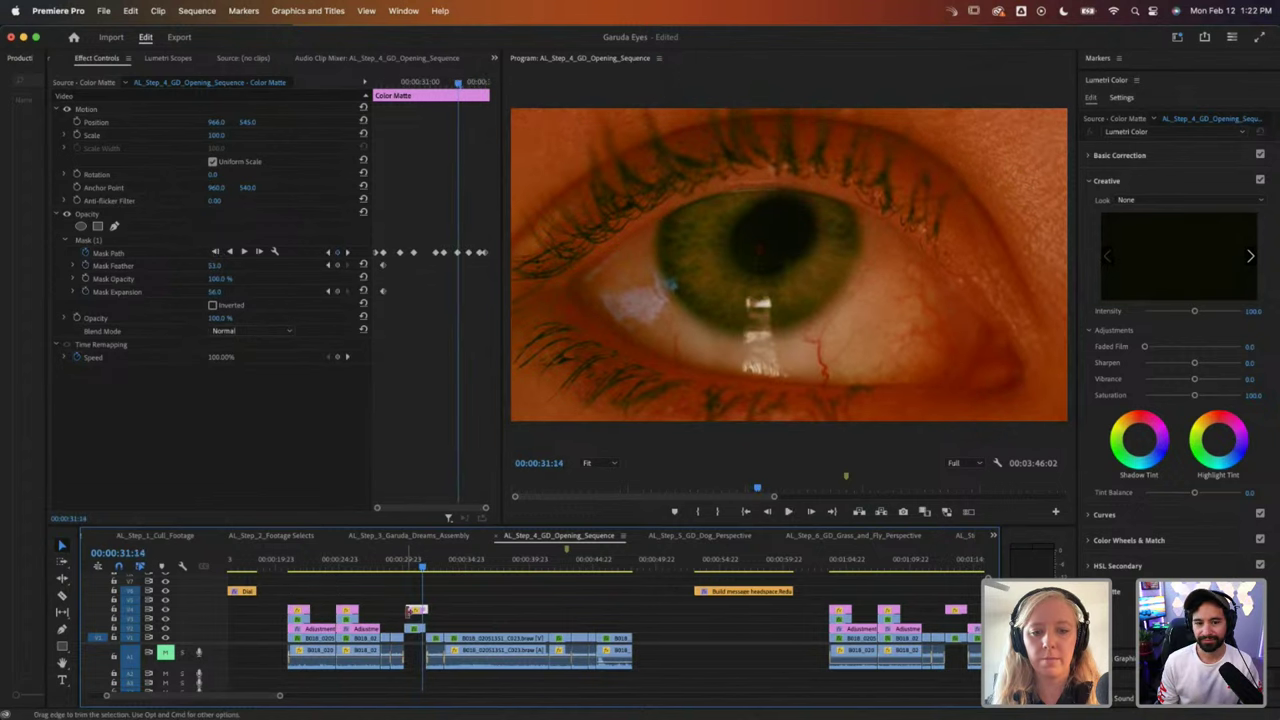
Step: Deselect the Color Matte and play the opening from 00:00:20:23
left_click(418, 614)
left_click(398, 568)
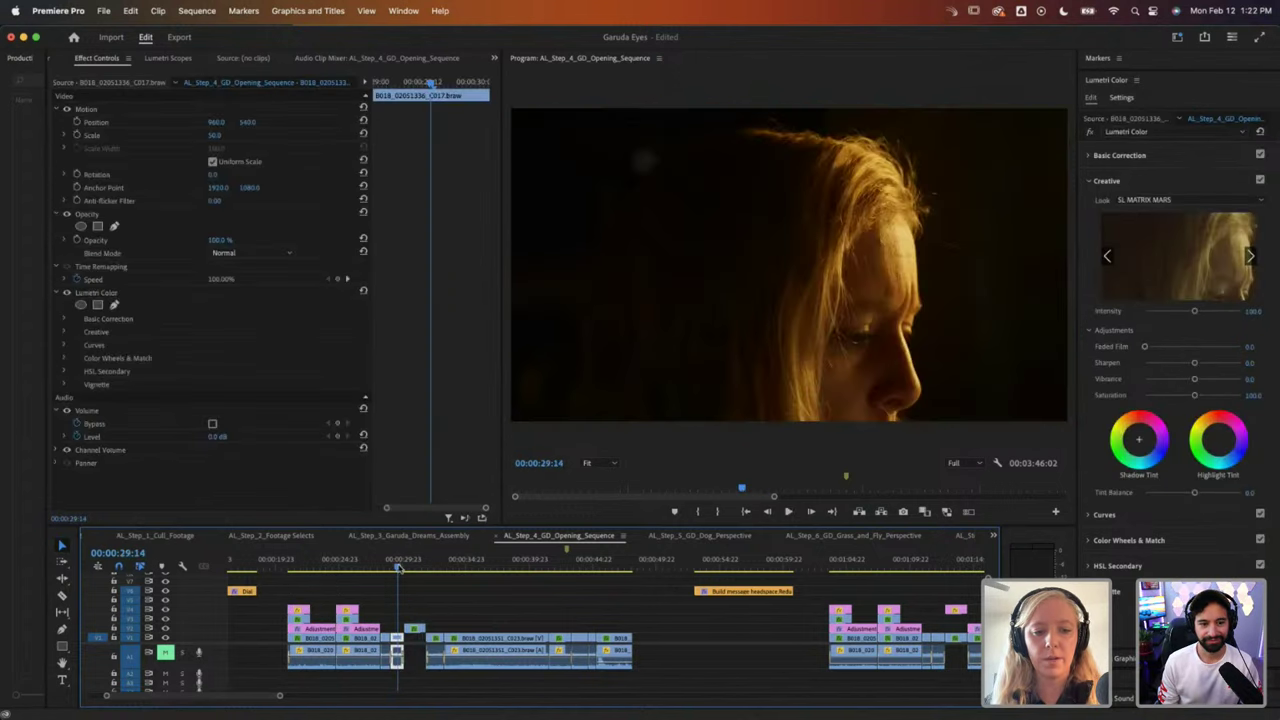
left_click(316, 566)
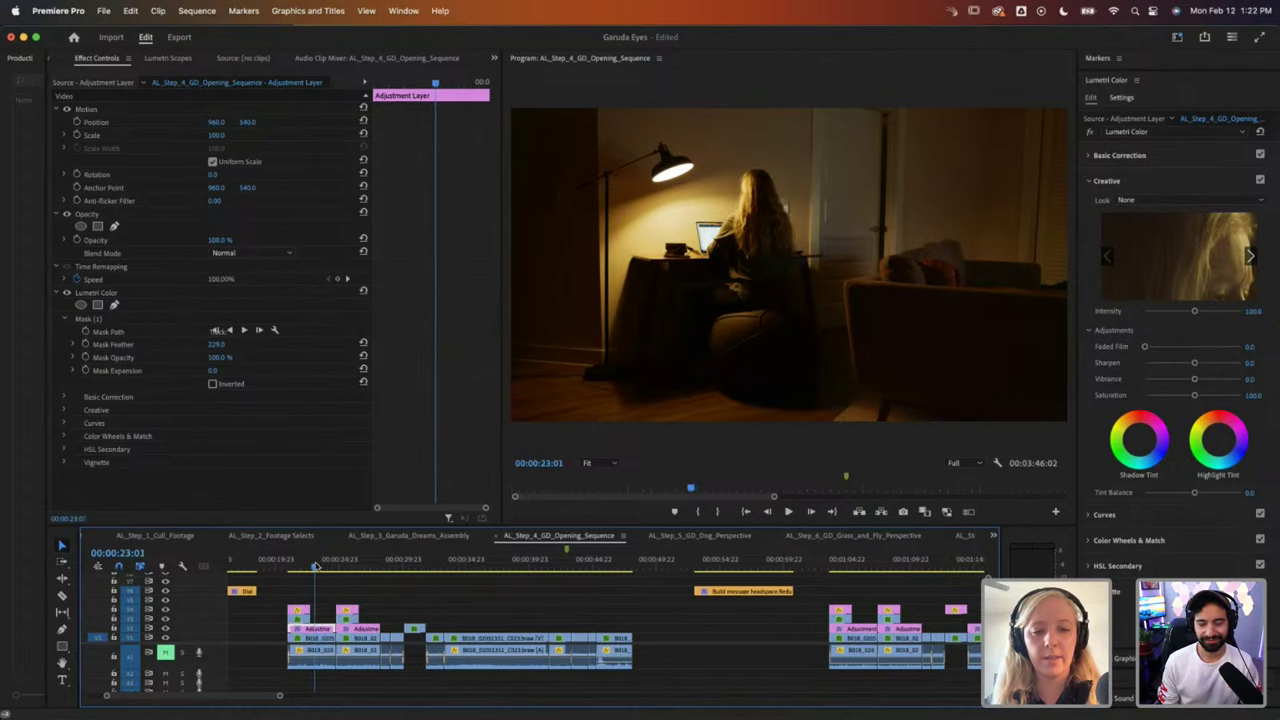
key("space")
left_click(289, 568)
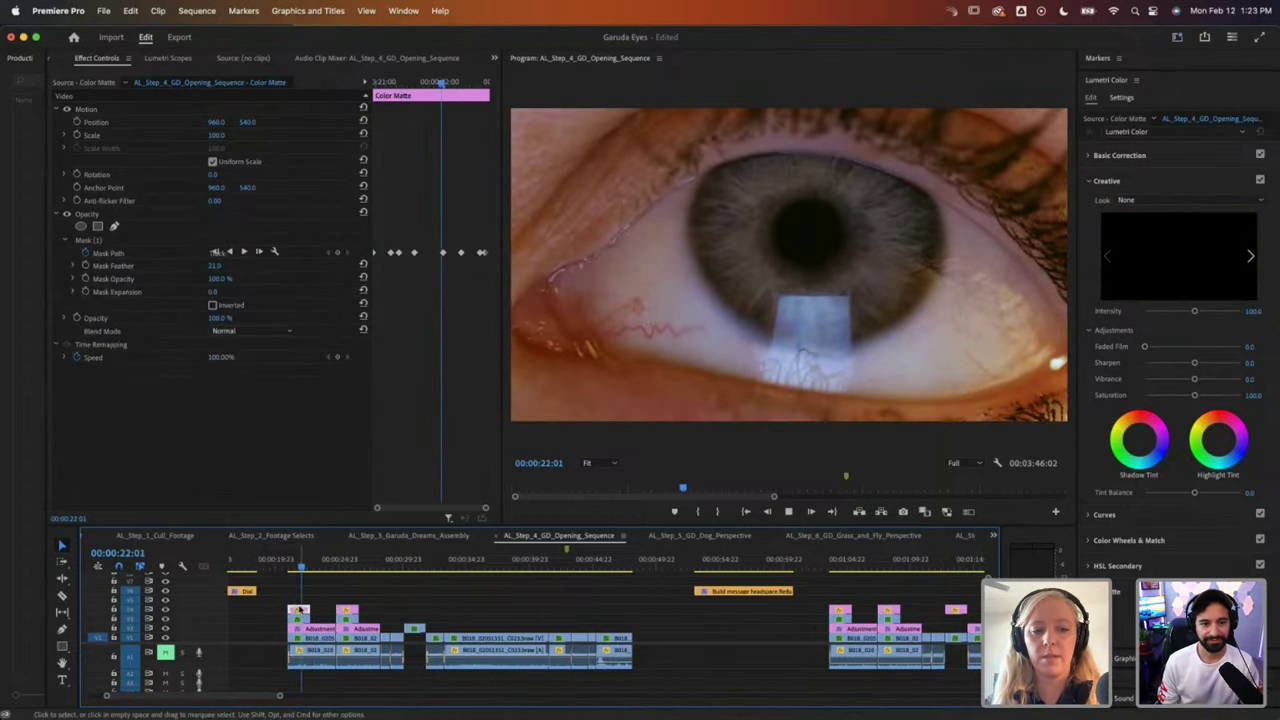
Step: Select the desk-lamp clip and test-scrub its Scale in Effect Controls
left_click(318, 650)
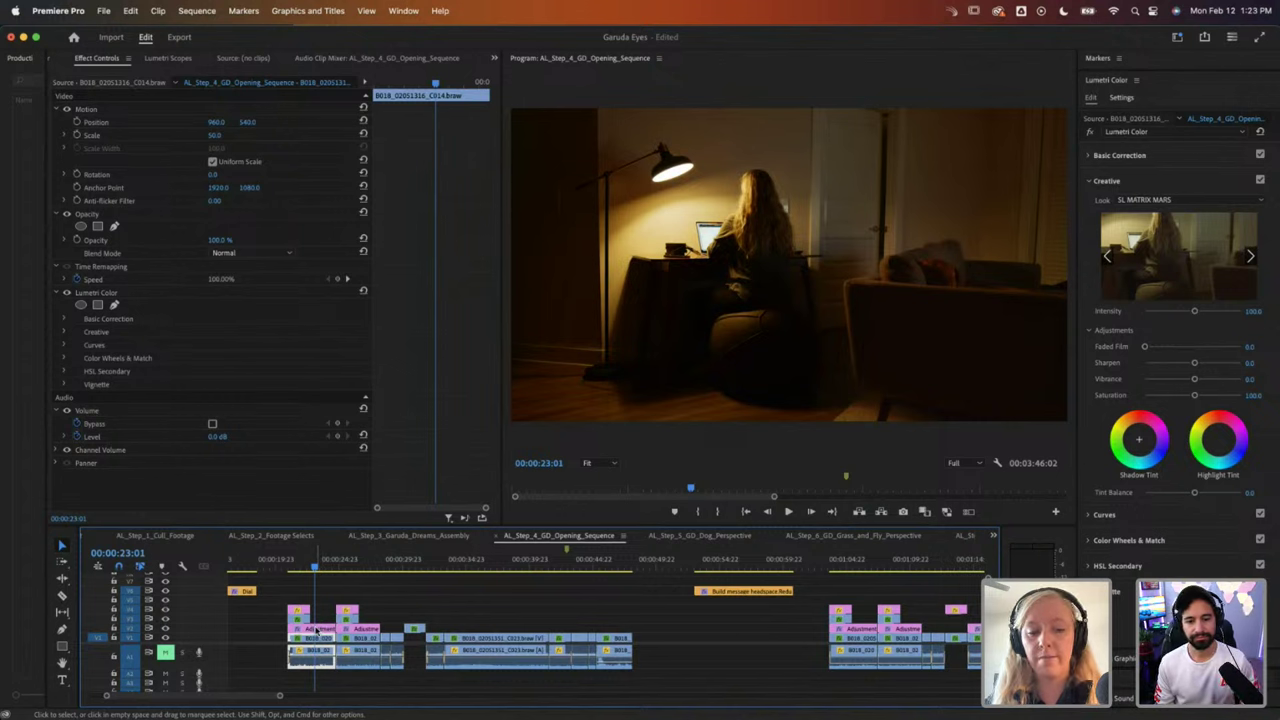
left_click(317, 630)
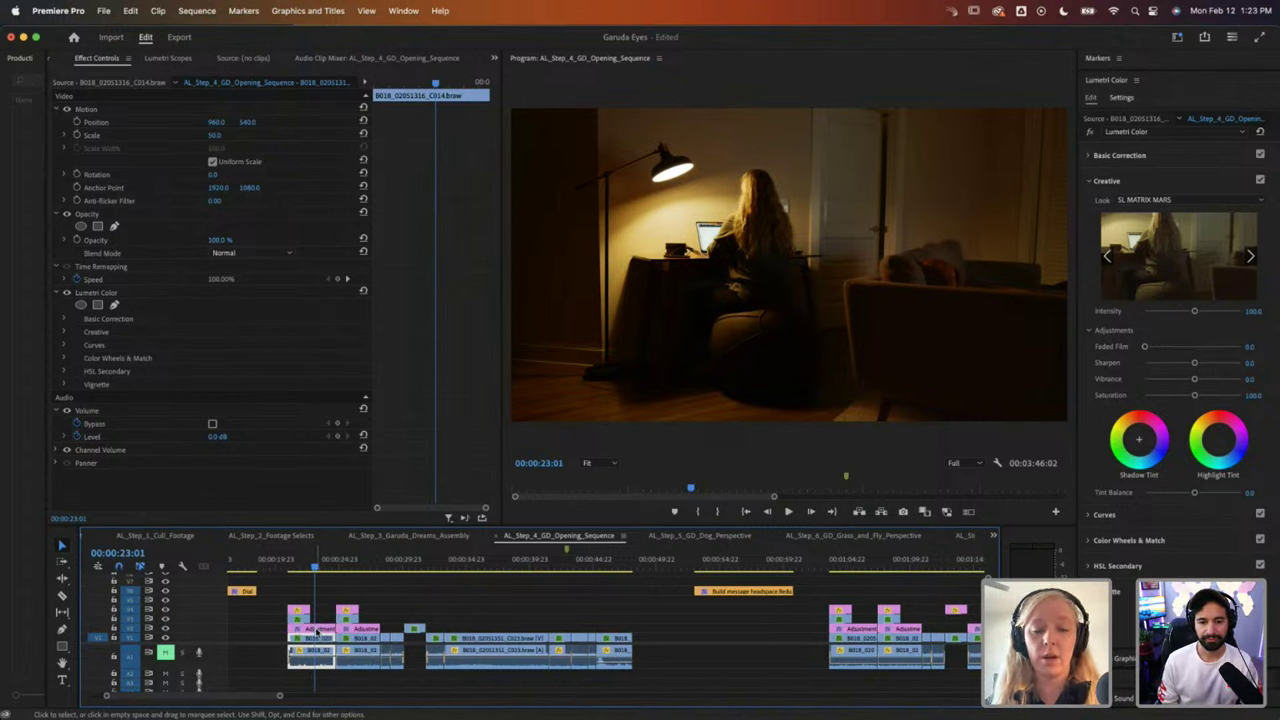
left_click_drag(316, 562, 313, 566)
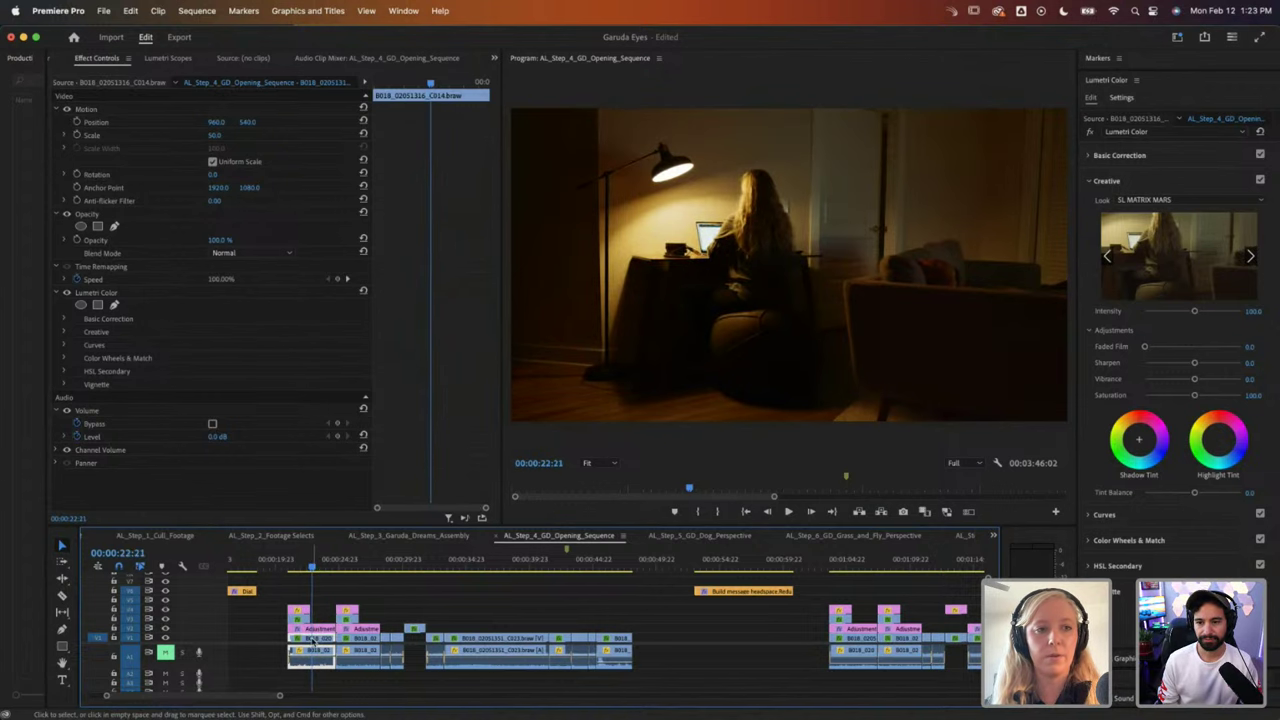
left_click(212, 138)
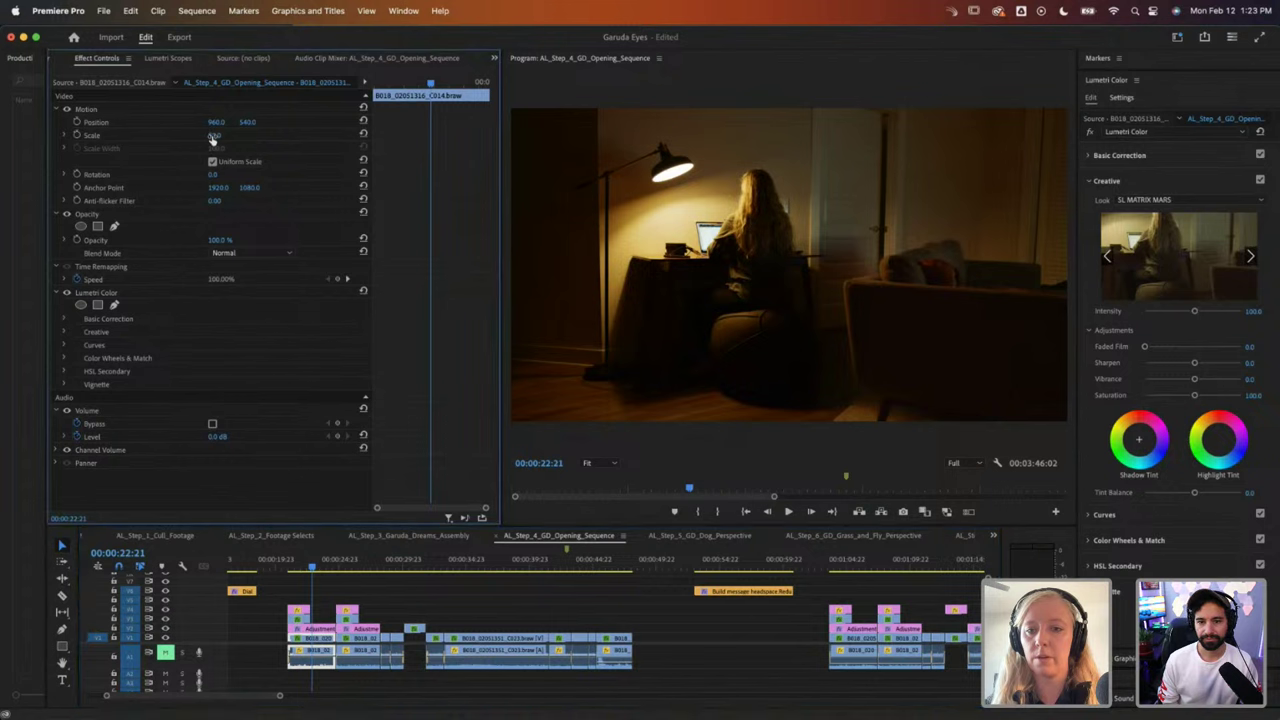
left_click_drag(212, 138, 212, 138)
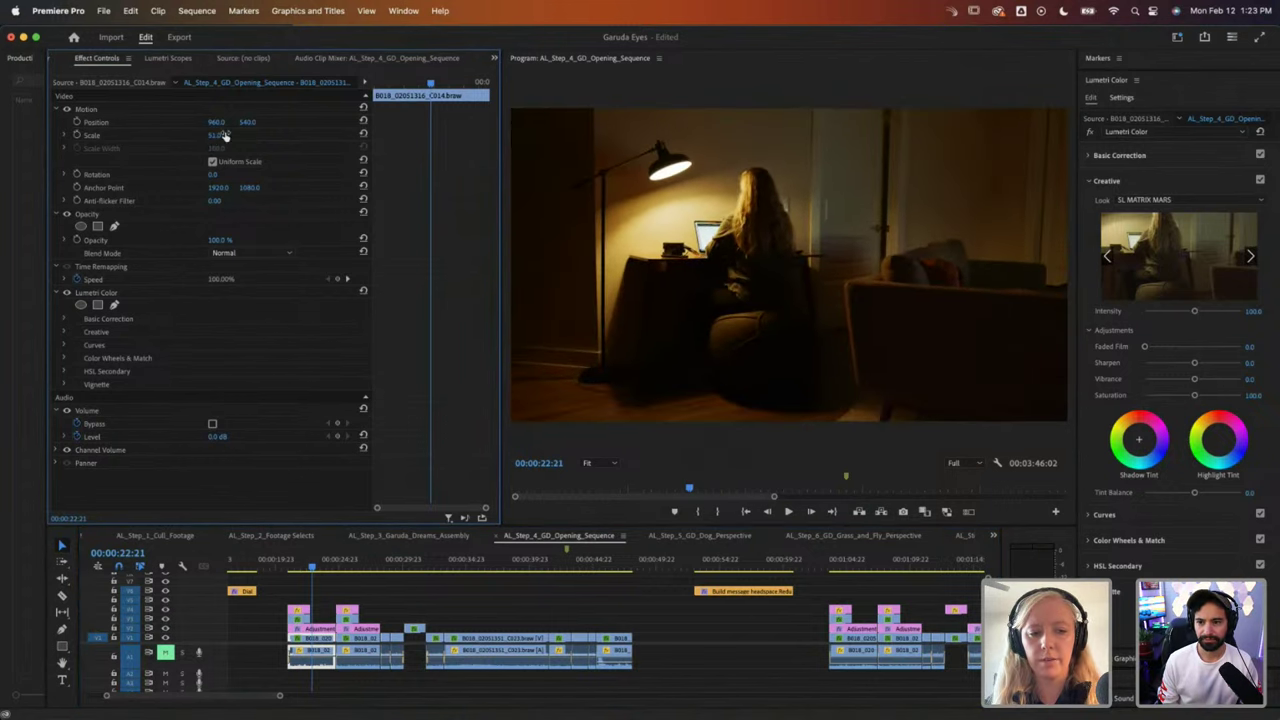
Step: Marquee-select the desk-lamp clip together with its Adjustment Layer at 00:00:23:16
left_click(300, 628)
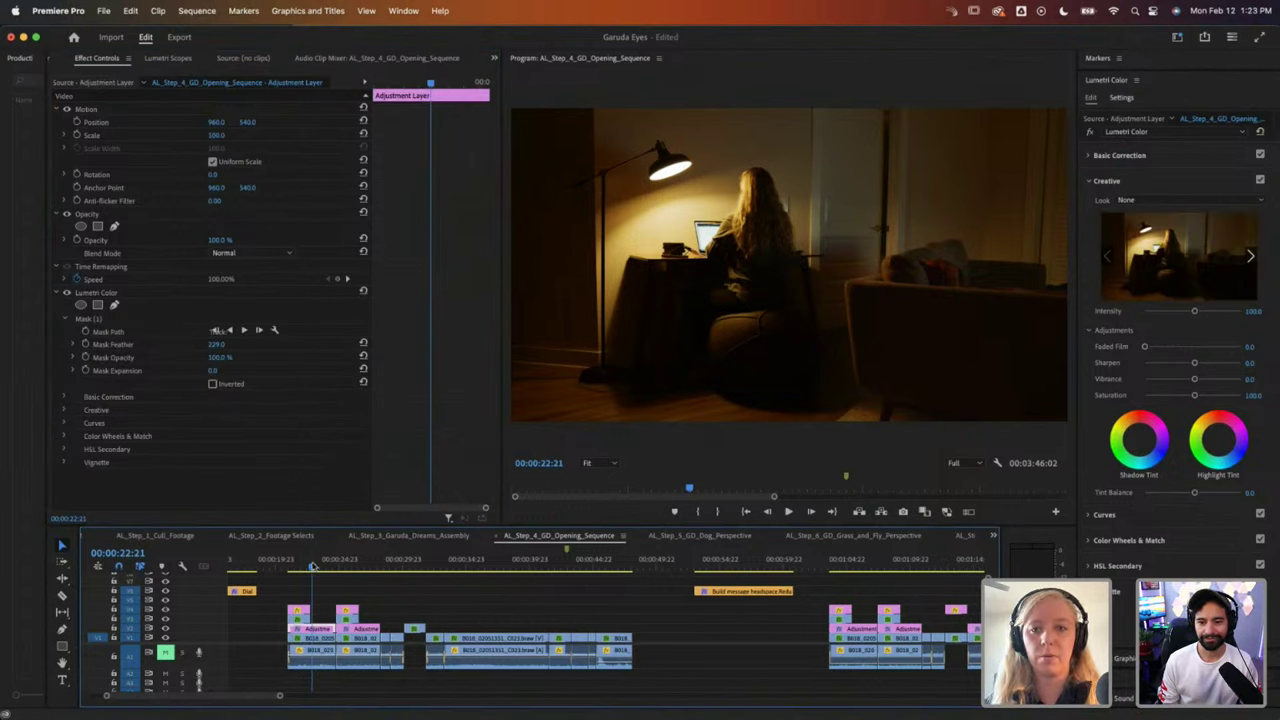
left_click(318, 563)
left_click_drag(318, 566, 323, 566)
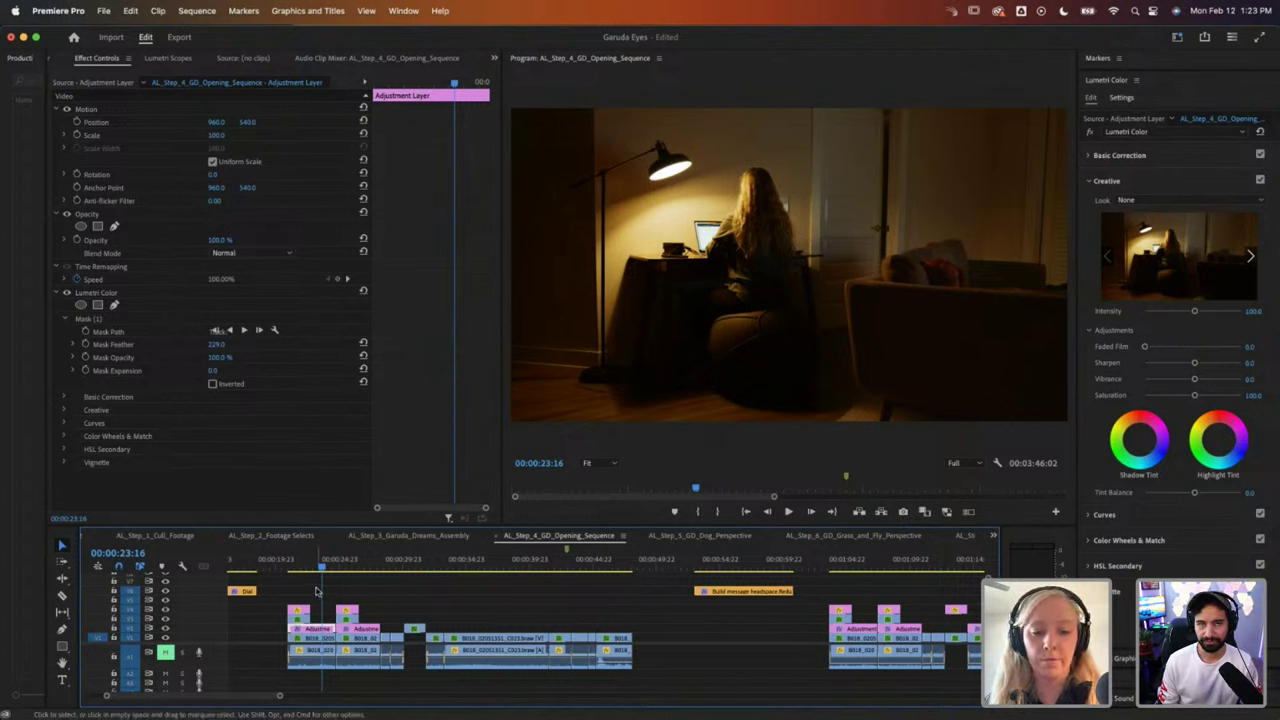
left_click_drag(316, 591, 318, 632)
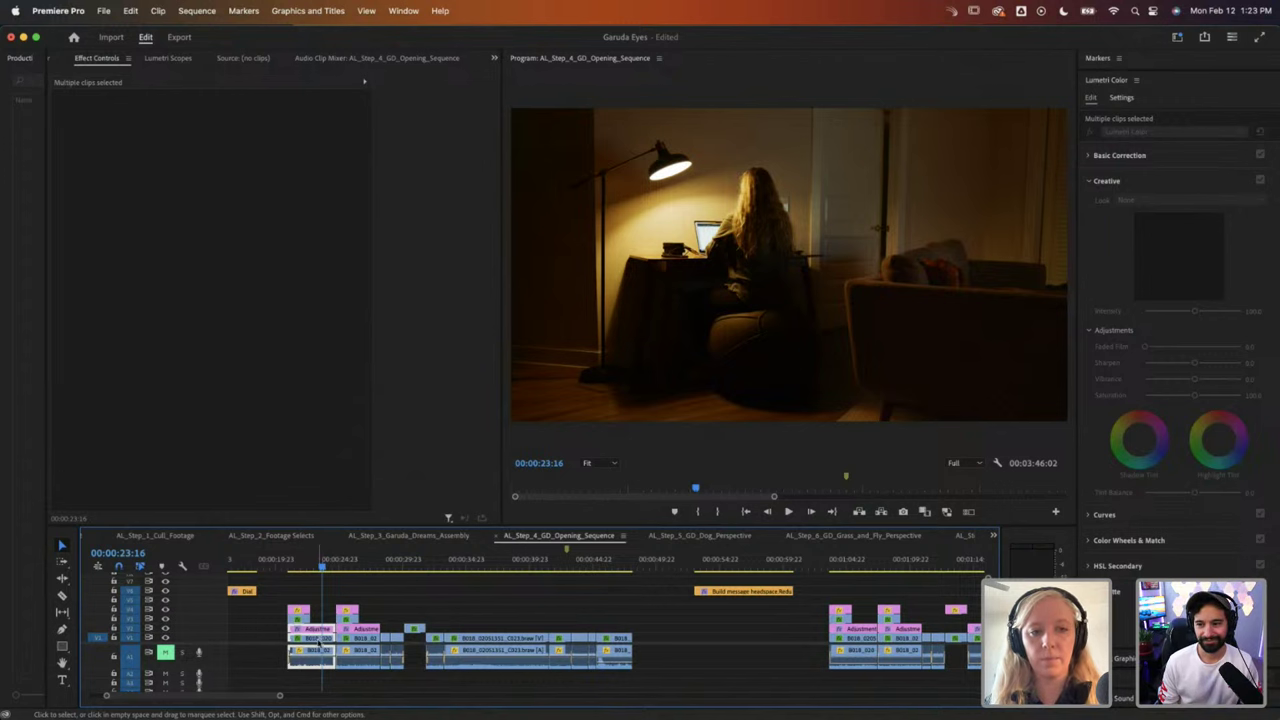
Step: Nest the desk-lamp clip and its adjustment layer as Nested Sequence 03 and select the nest
right_click(320, 641)
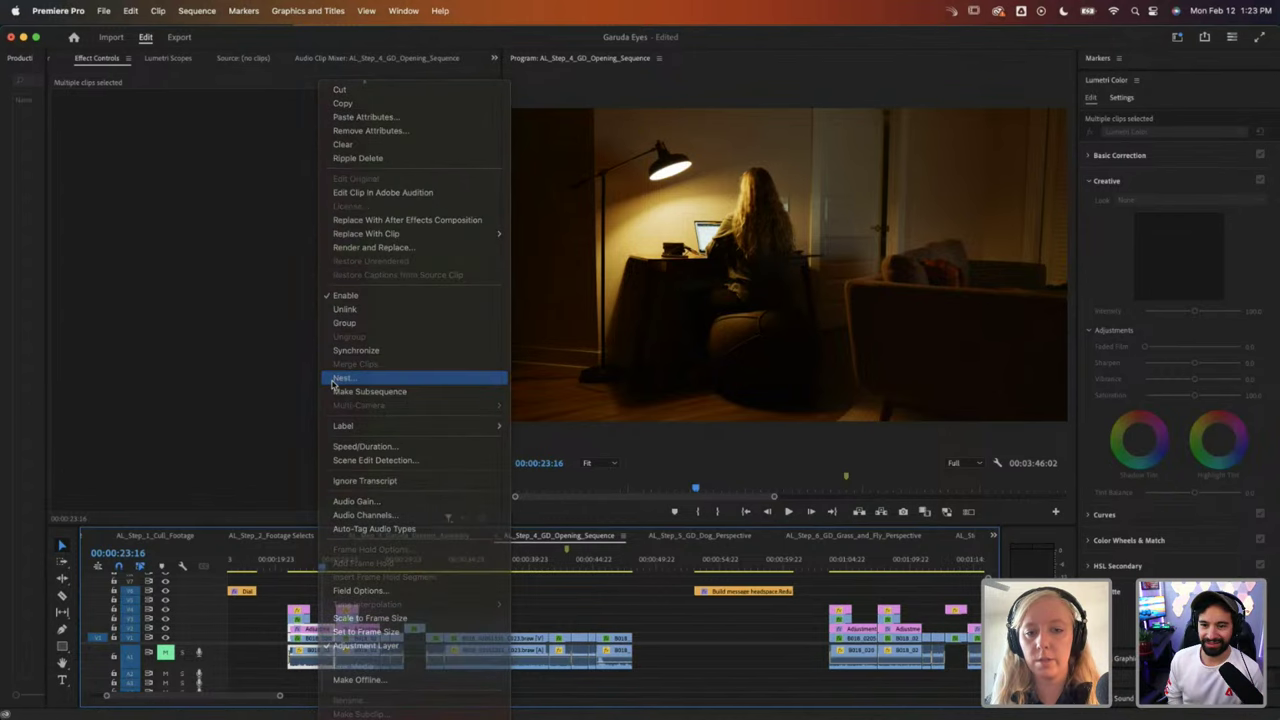
left_click(336, 380)
left_click(666, 395)
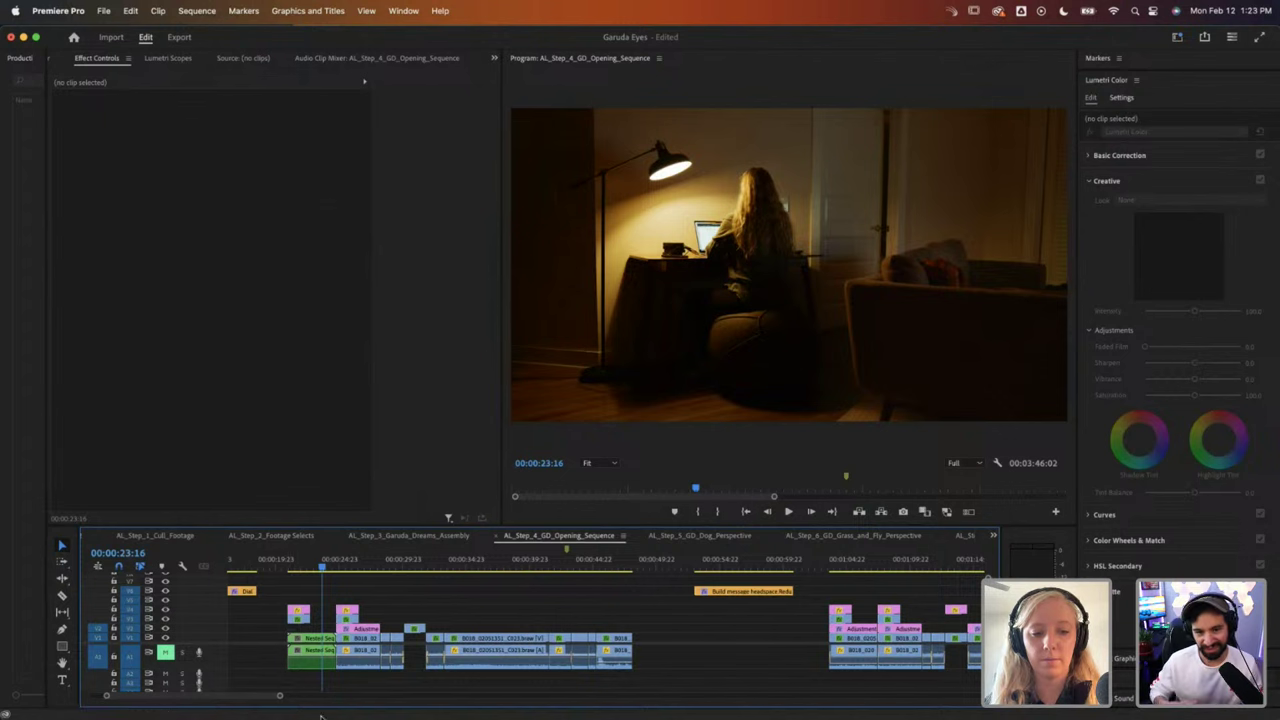
left_click_drag(280, 697, 193, 696)
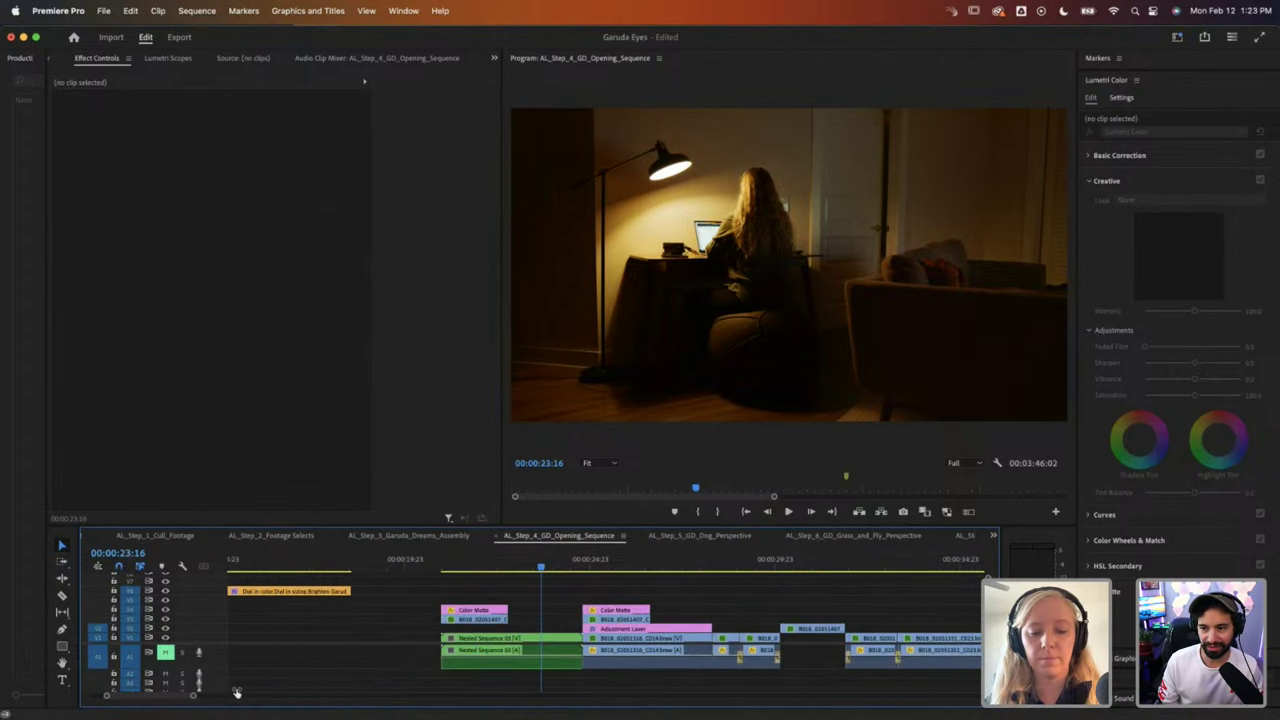
scroll(444, 627, "right", 2)
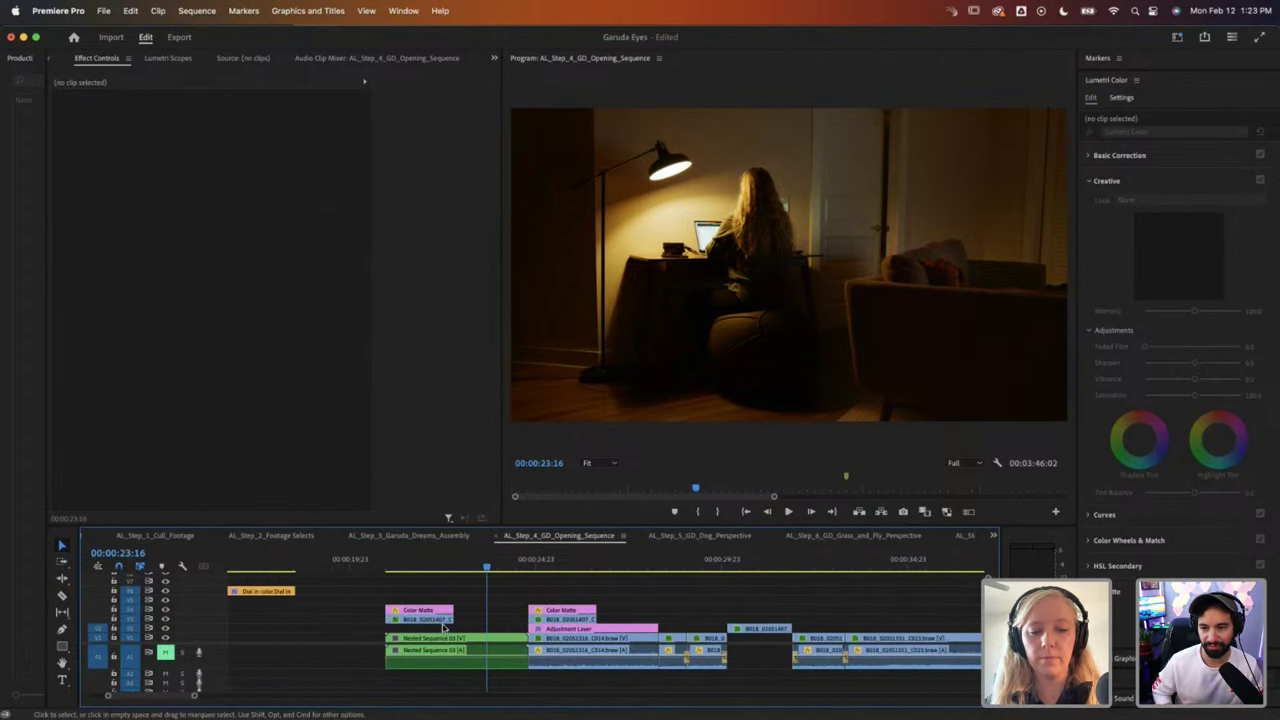
left_click(460, 643)
left_click(462, 566)
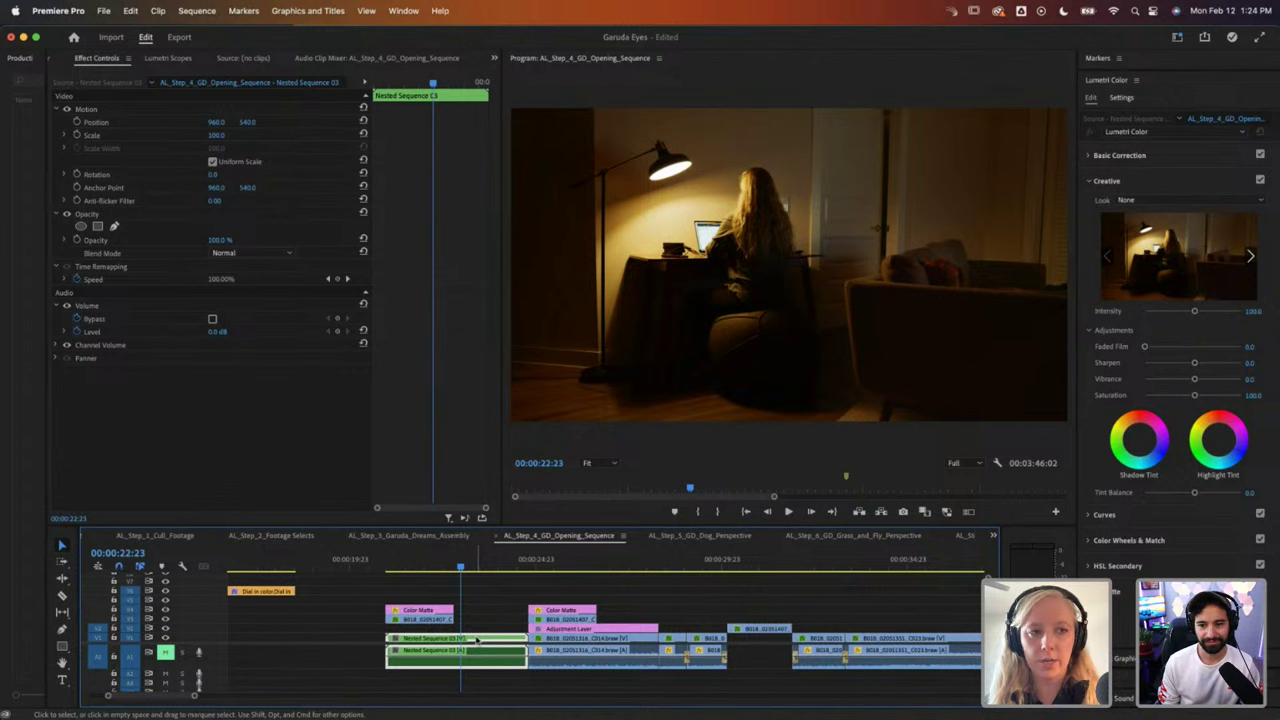
Step: Enable the Position and Scale stopwatches on Nested Sequence 03
left_click(211, 138)
left_click_drag(211, 138, 220, 134)
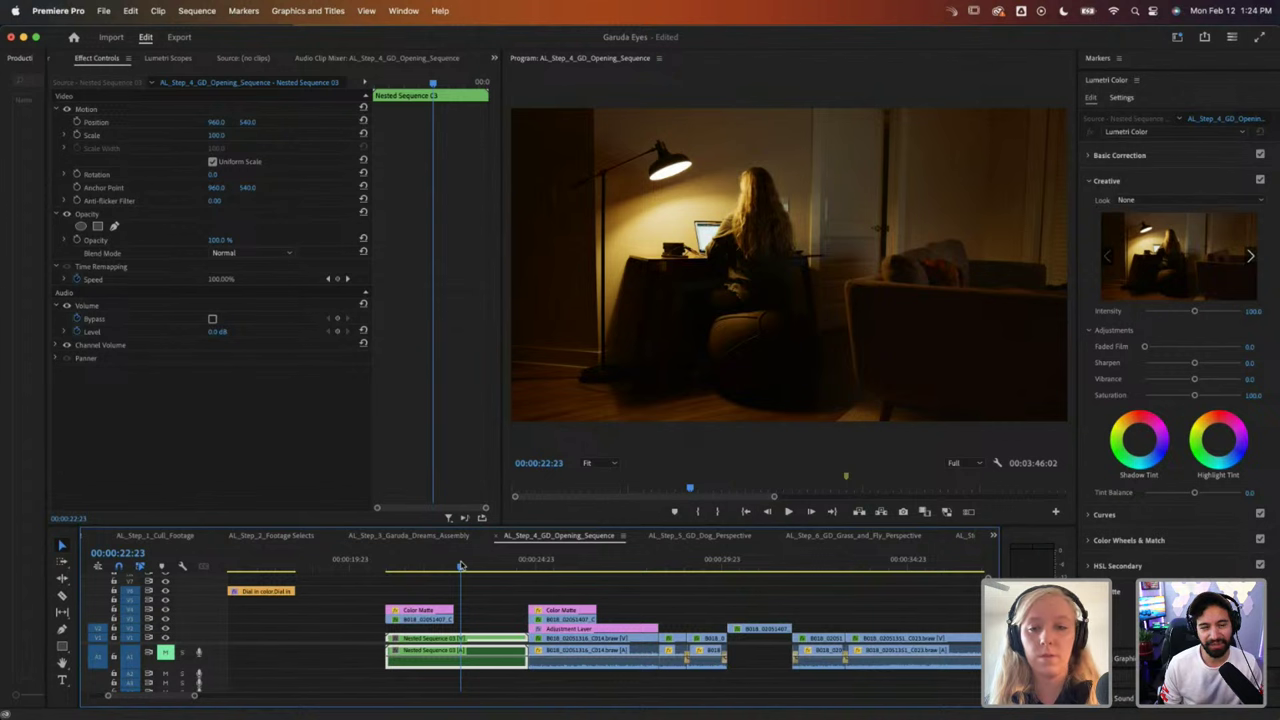
mouse_move(460, 566)
left_mouse_down()
mouse_move(523, 567)
mouse_move(458, 568)
left_mouse_up()
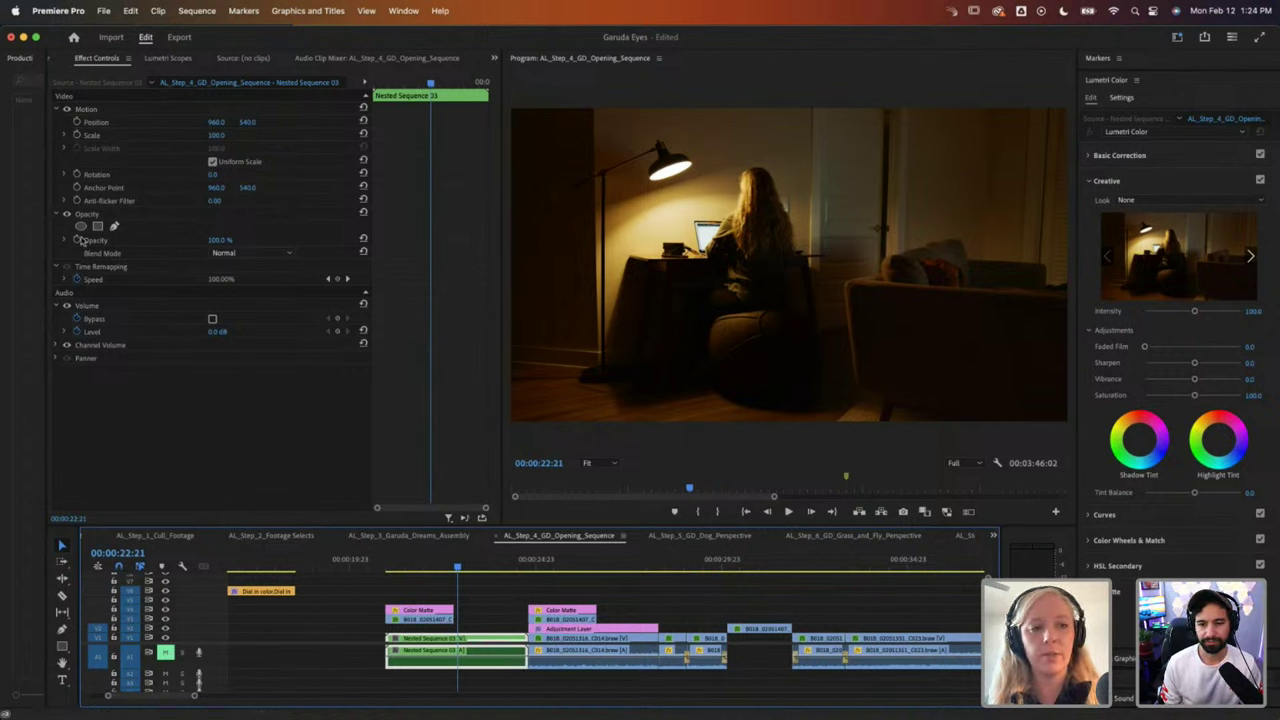
left_click(76, 121)
left_click(76, 134)
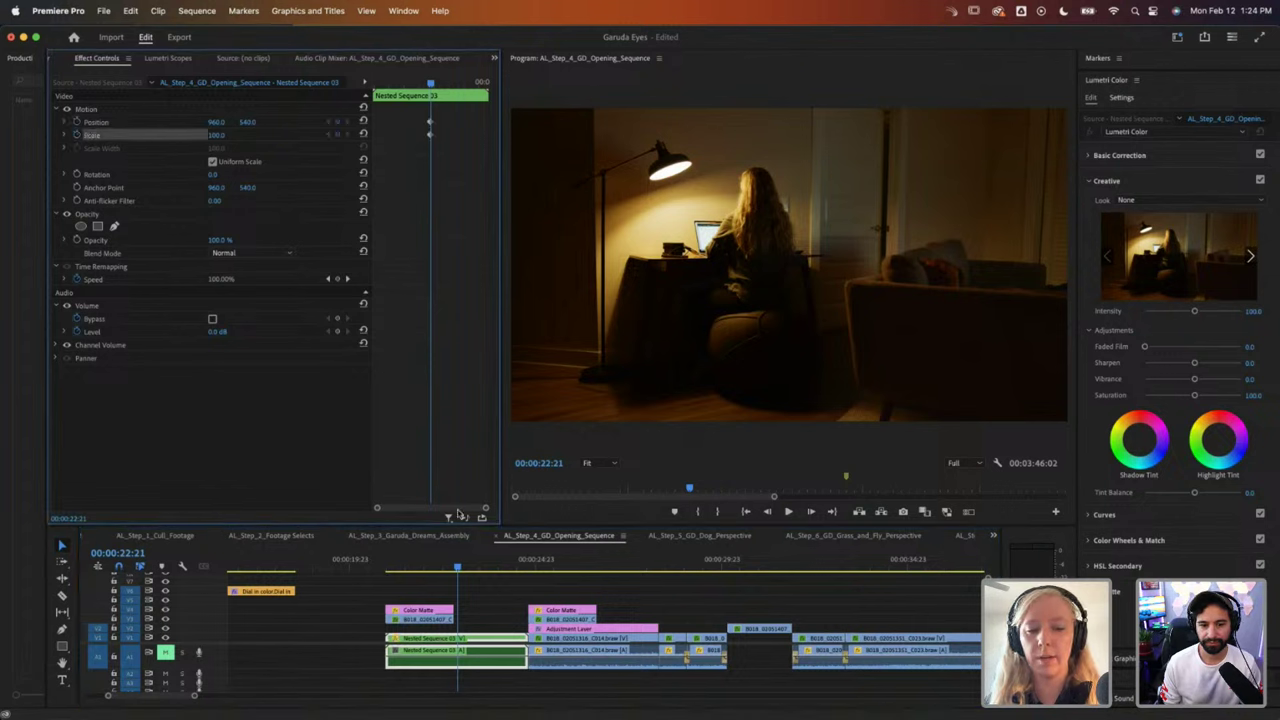
Step: Set Scale to 104 at 00:00:24:14 and move the 100 Scale keyframe to 00:00:22:20
left_click(520, 570)
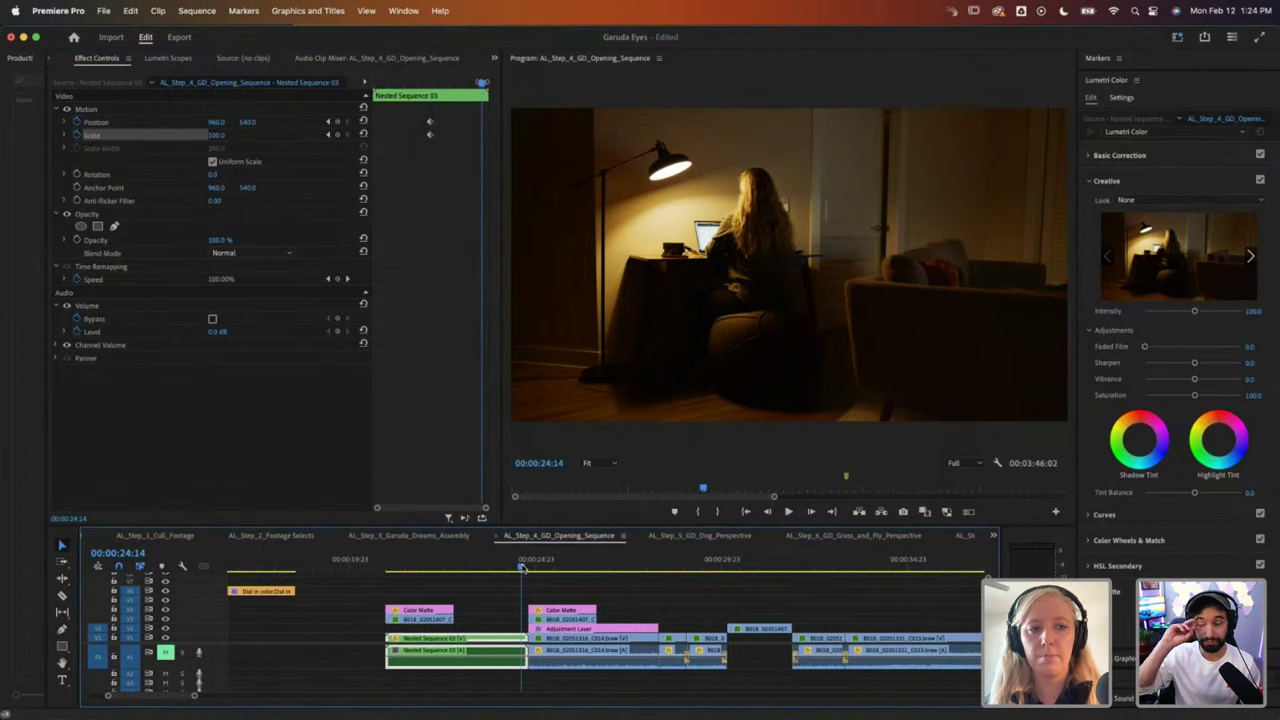
left_click(221, 134)
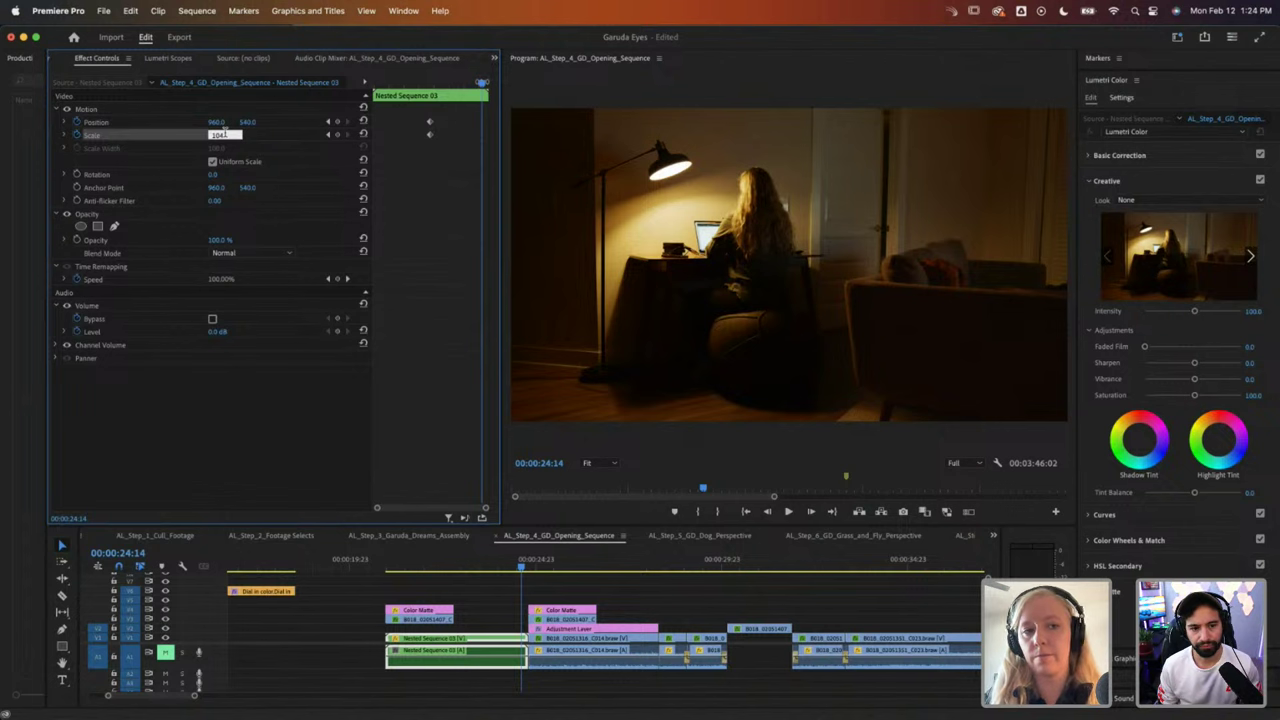
type("104")
key("Return")
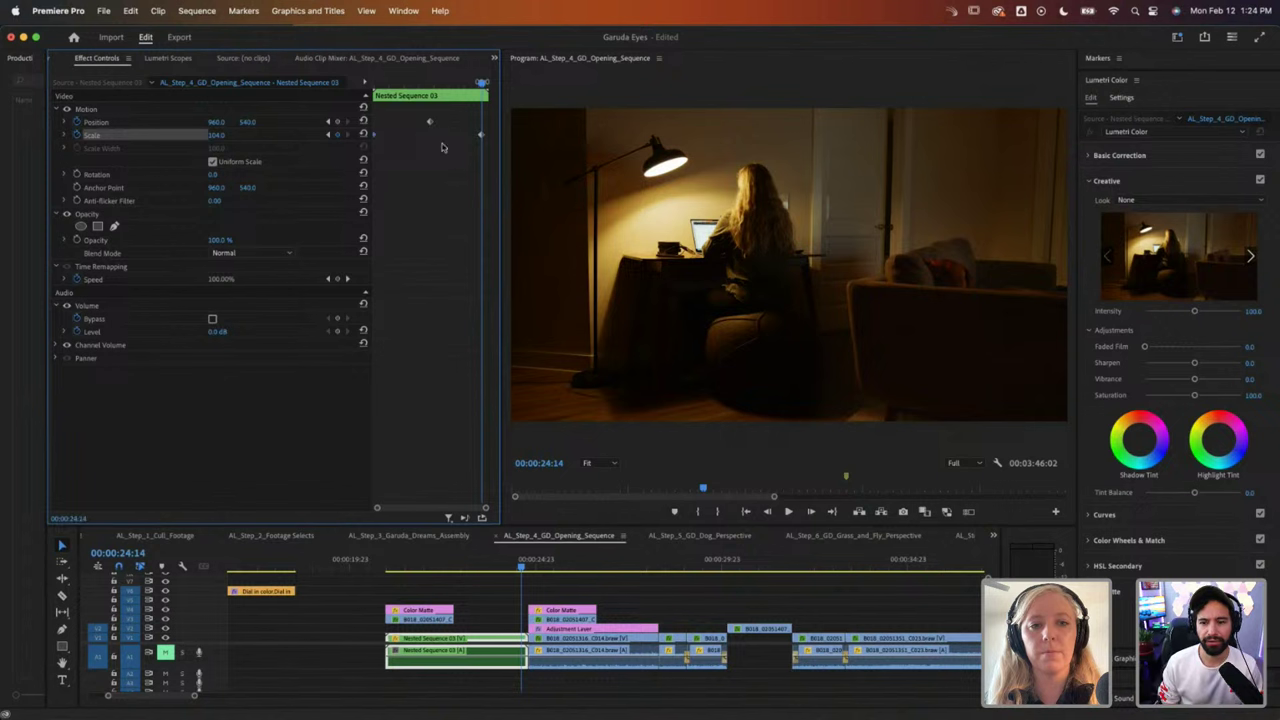
left_click_drag(484, 140, 493, 140)
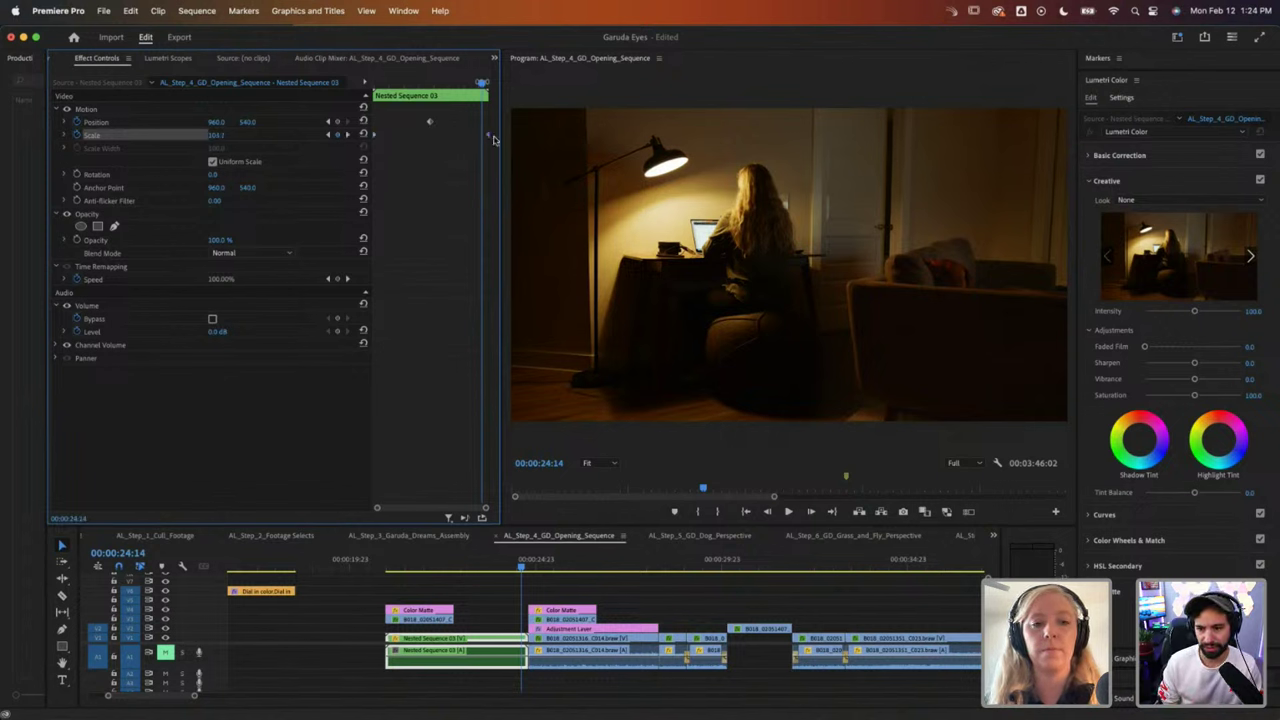
left_click(455, 563)
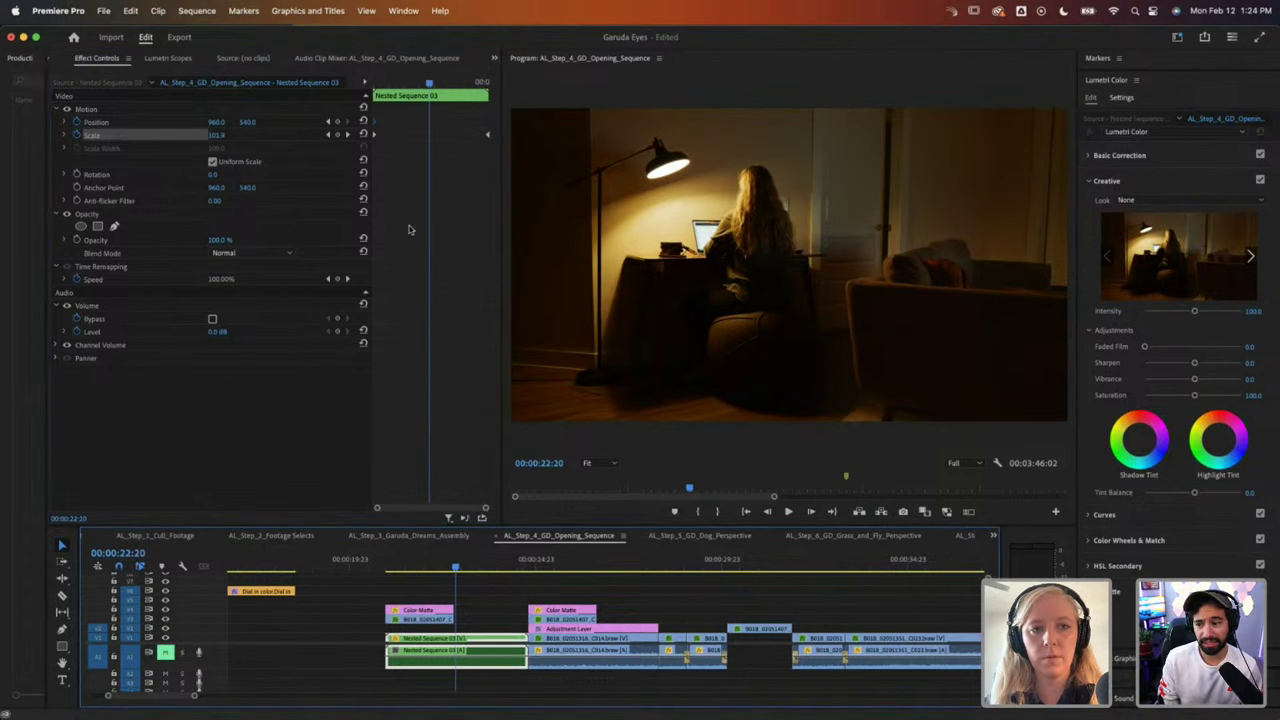
left_click(374, 137)
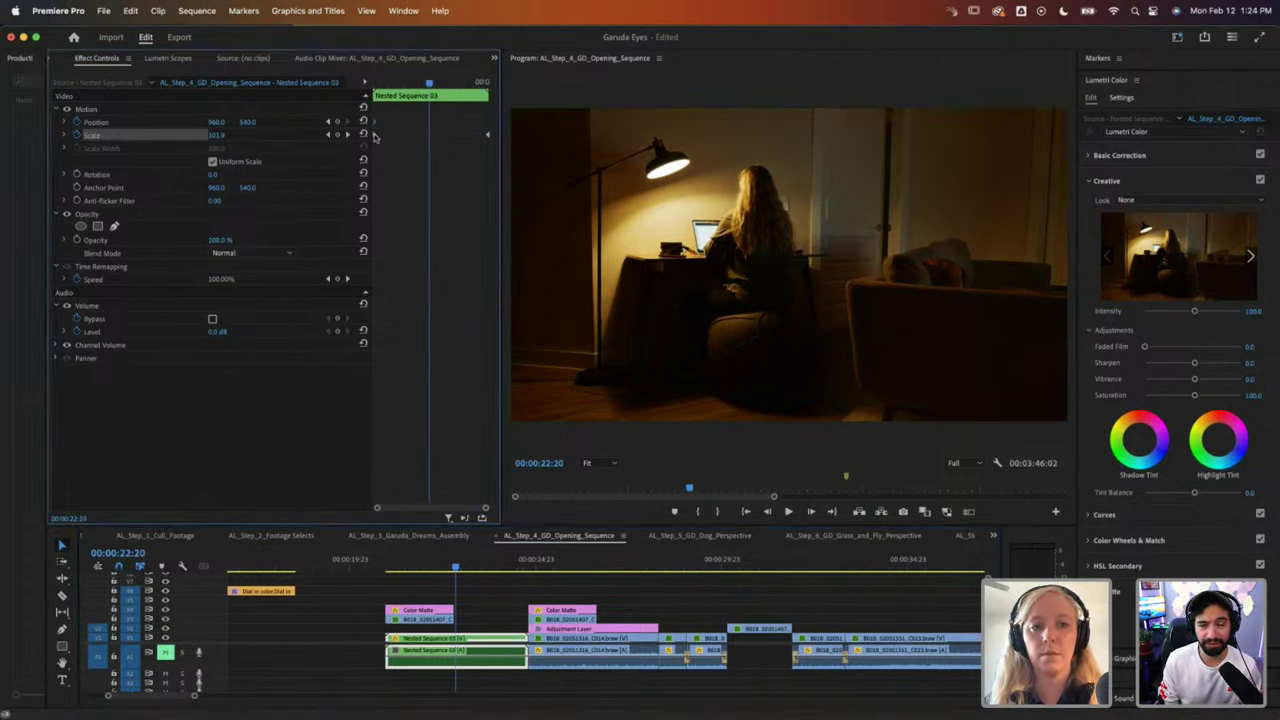
left_click_drag(374, 137, 427, 124)
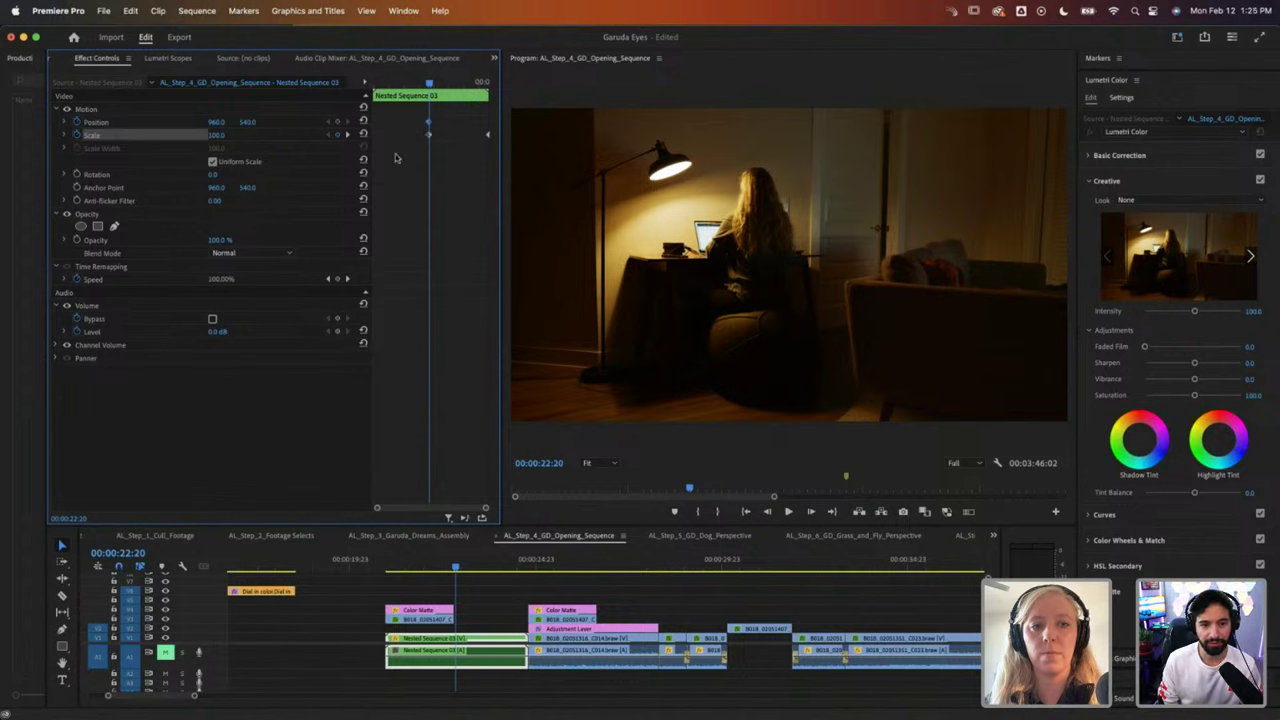
left_click_drag(370, 162, 299, 169)
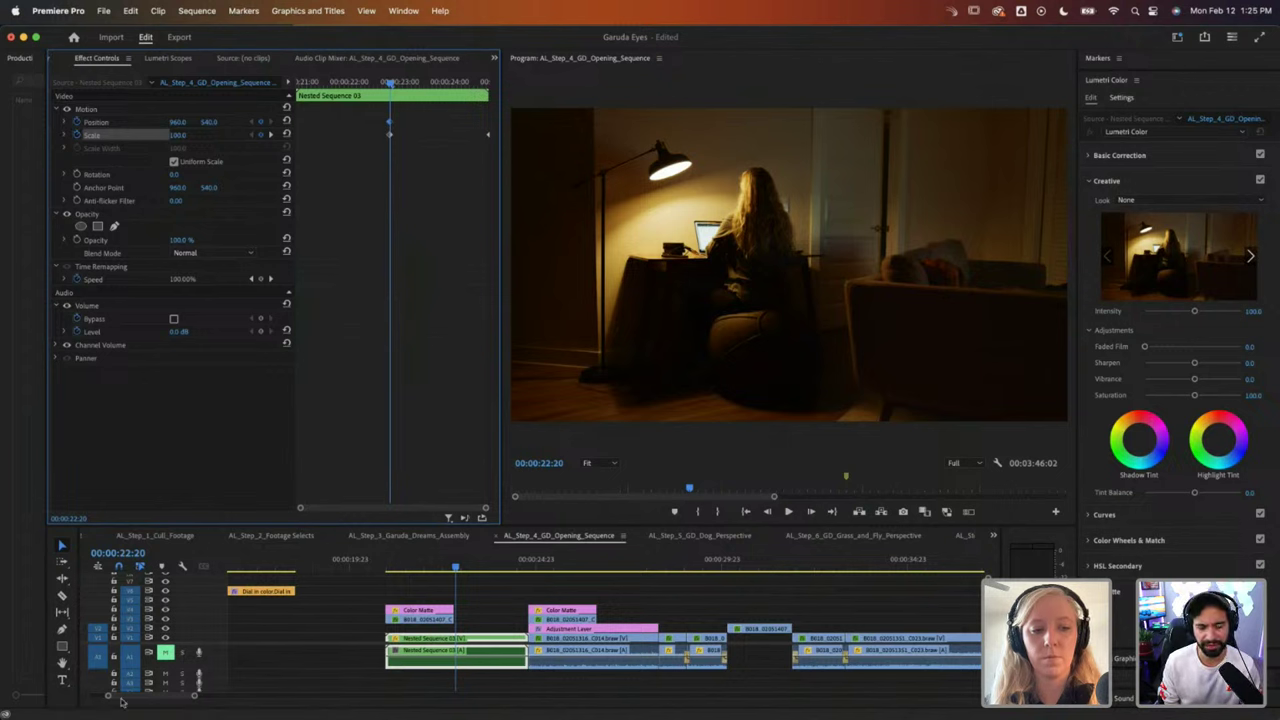
Step: Drag the first Position keyframe onto the playhead at about 00:00:22:19 to match Scale
left_click_drag(120, 700, 180, 697)
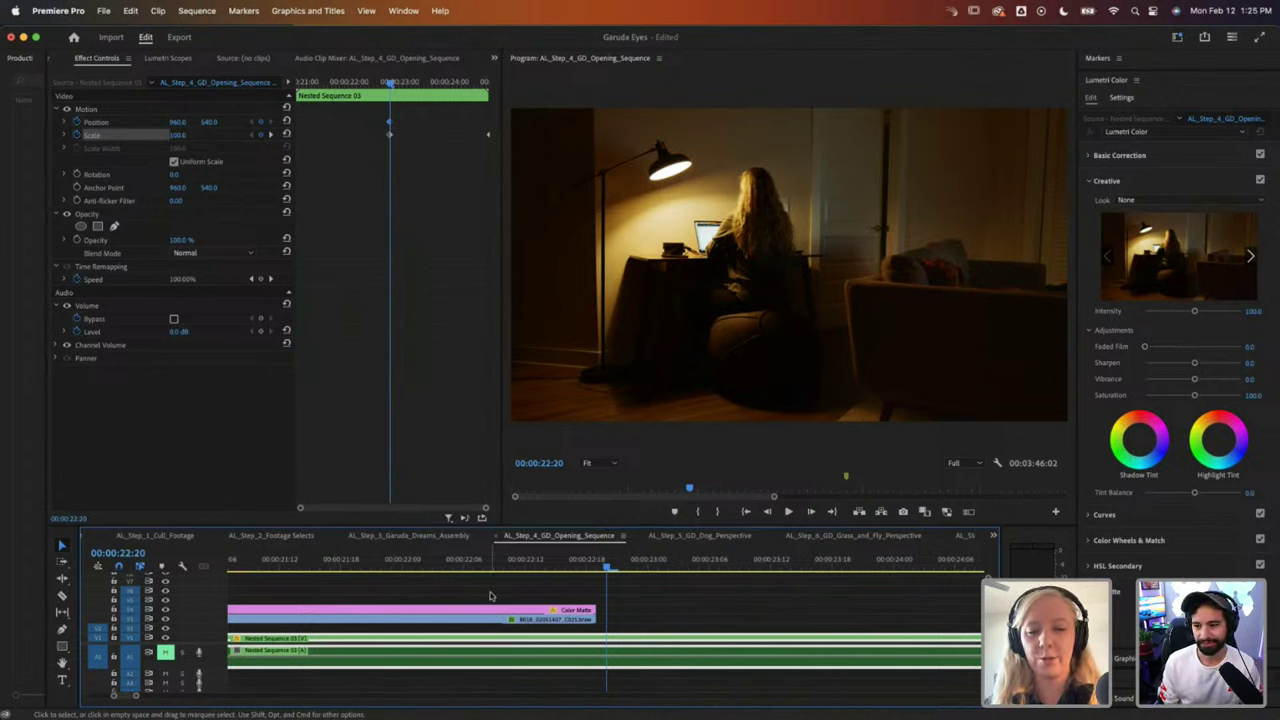
left_click(597, 568)
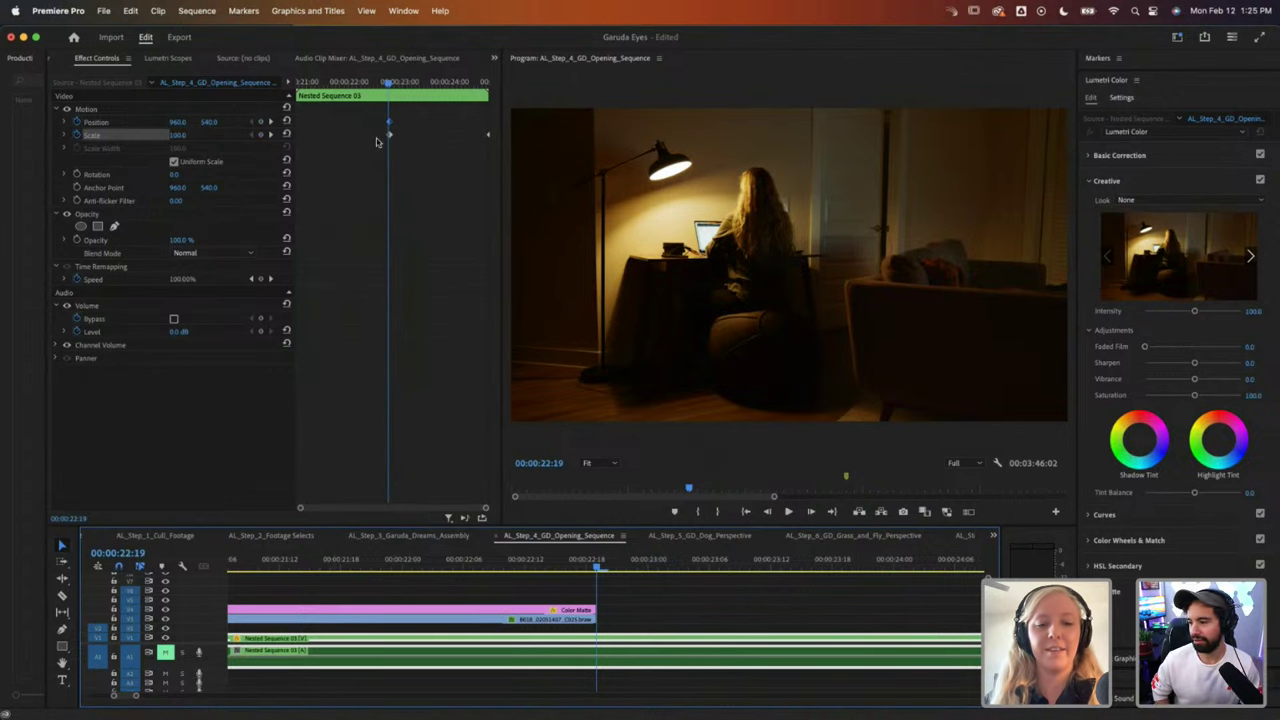
left_click(511, 594)
left_click(511, 640)
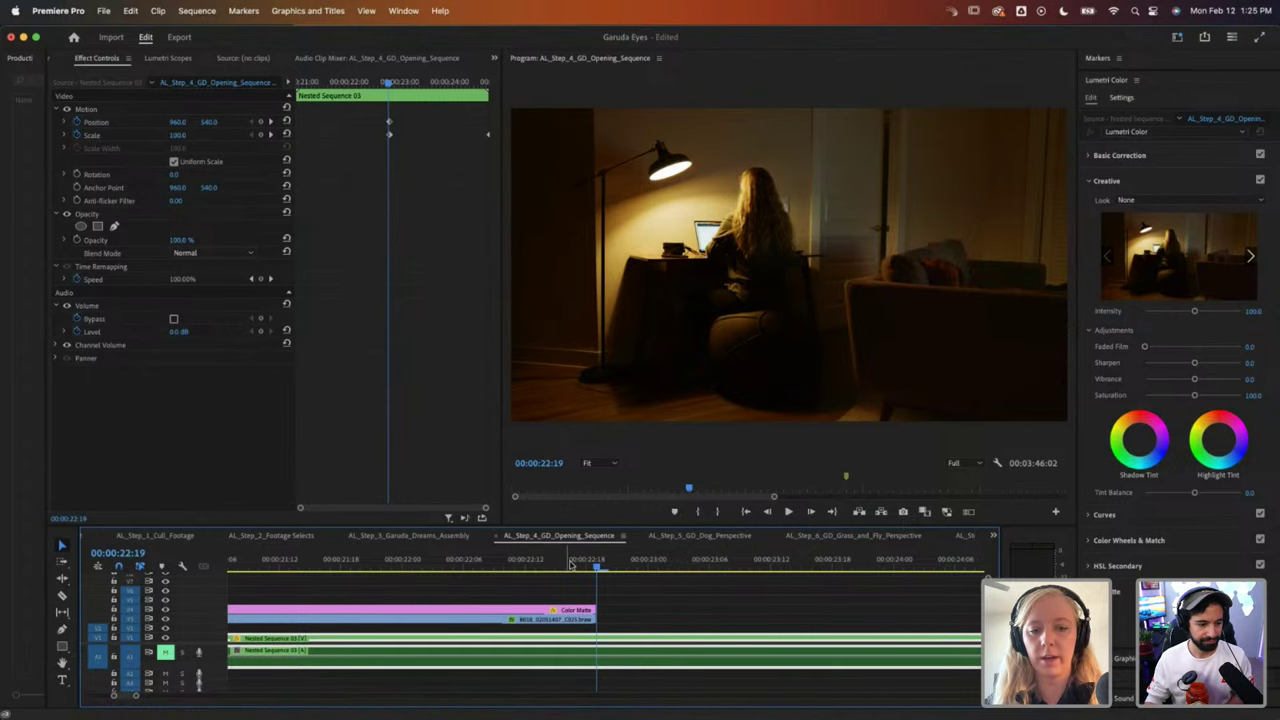
left_click_drag(570, 565, 586, 566)
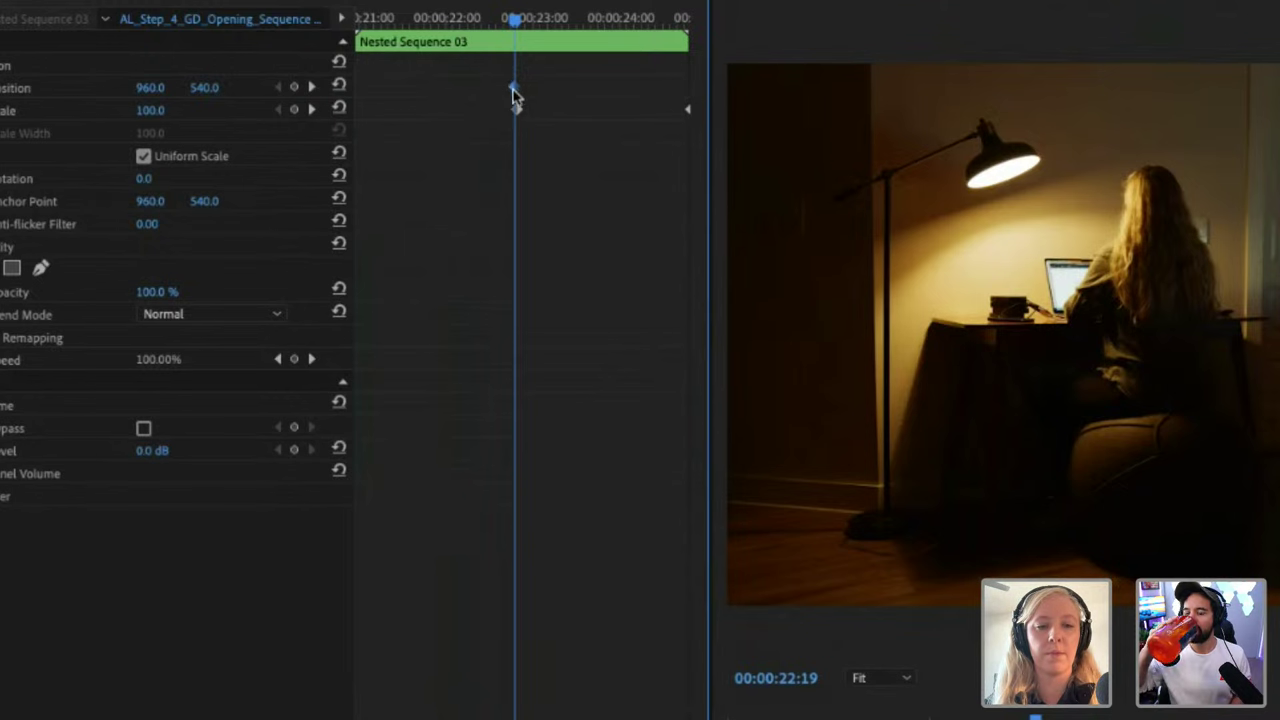
left_click_drag(517, 93, 514, 112)
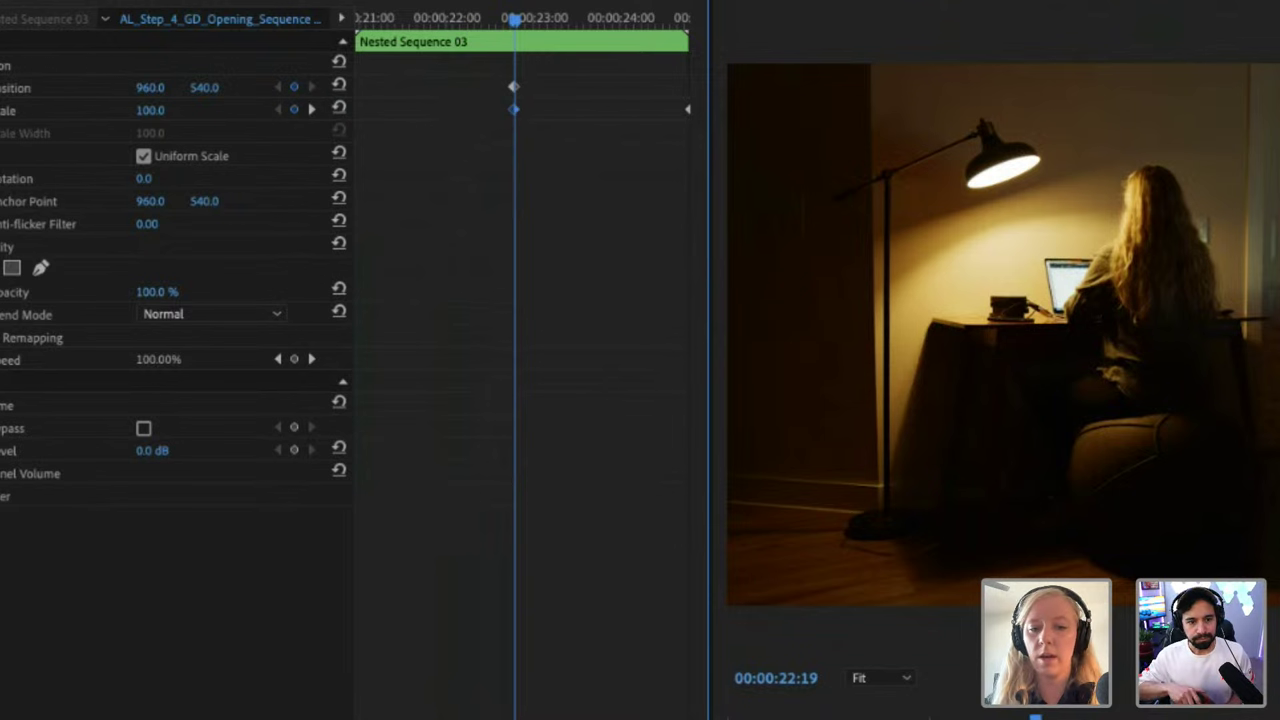
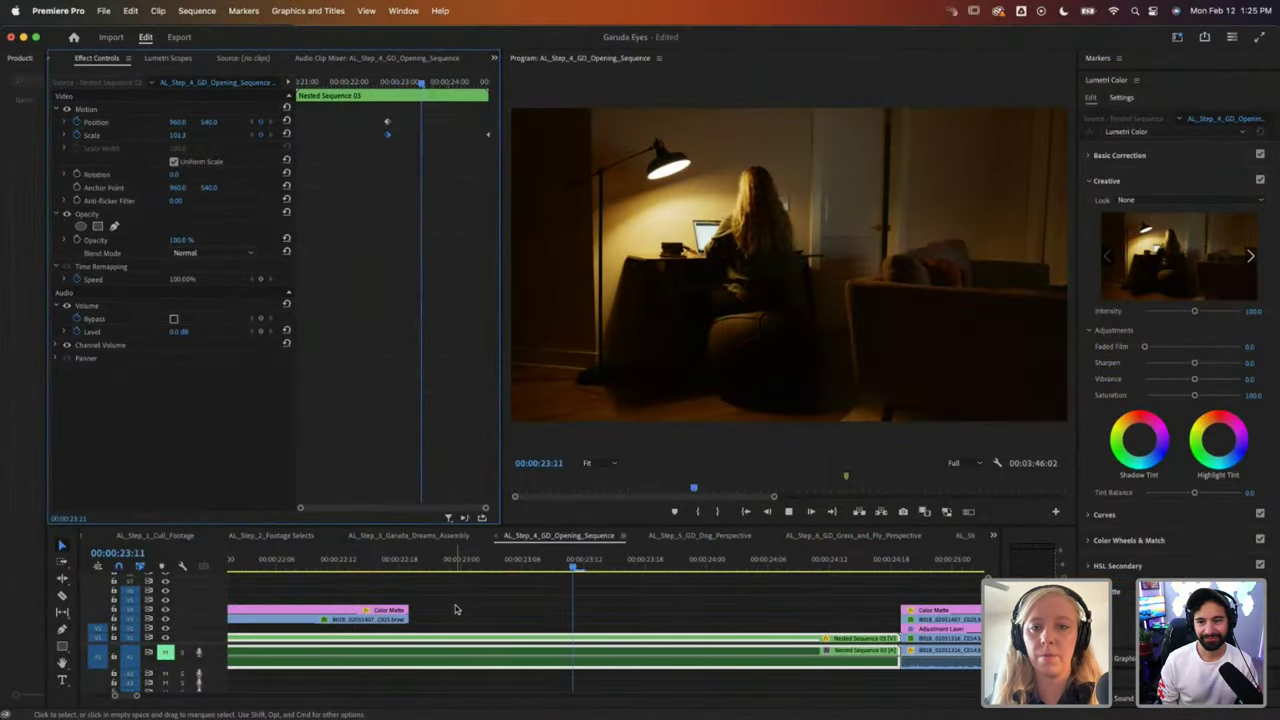
Step: Stop on the eye close-up and scrub through the adjustment layer and face shot to 00:00:29:17
left_click(457, 610)
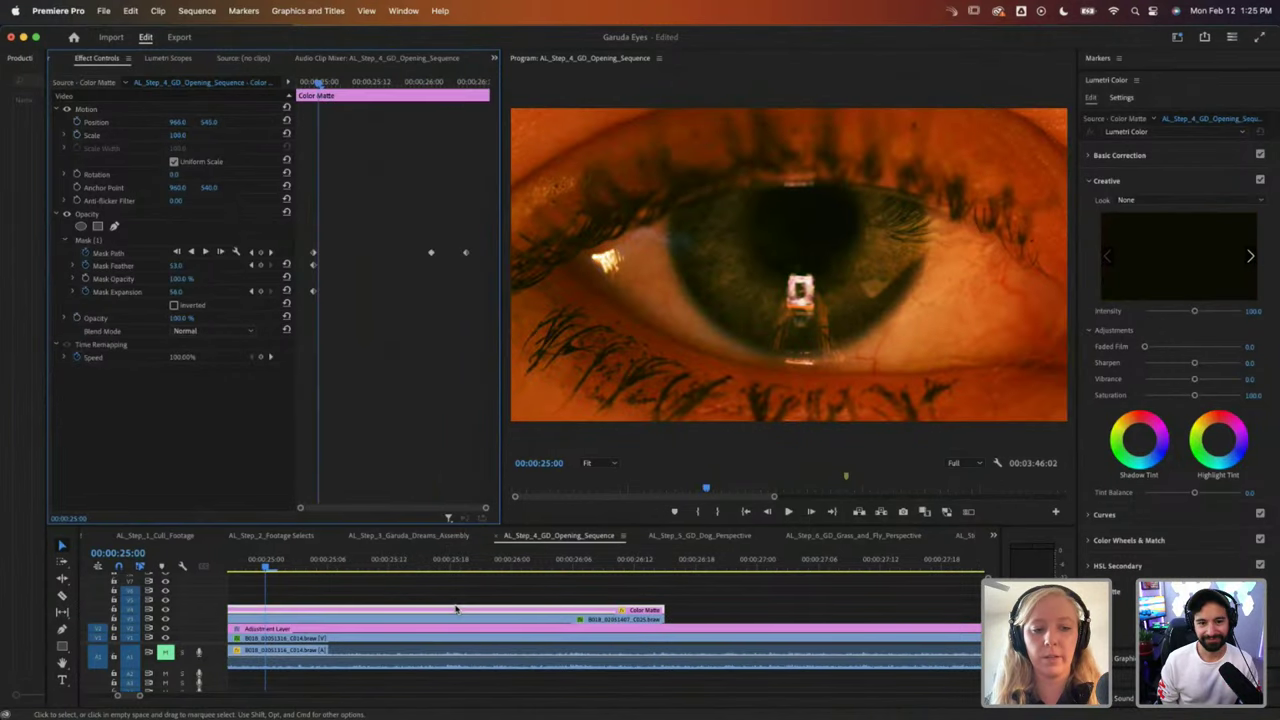
key("space")
scroll(143, 697, "down", 5)
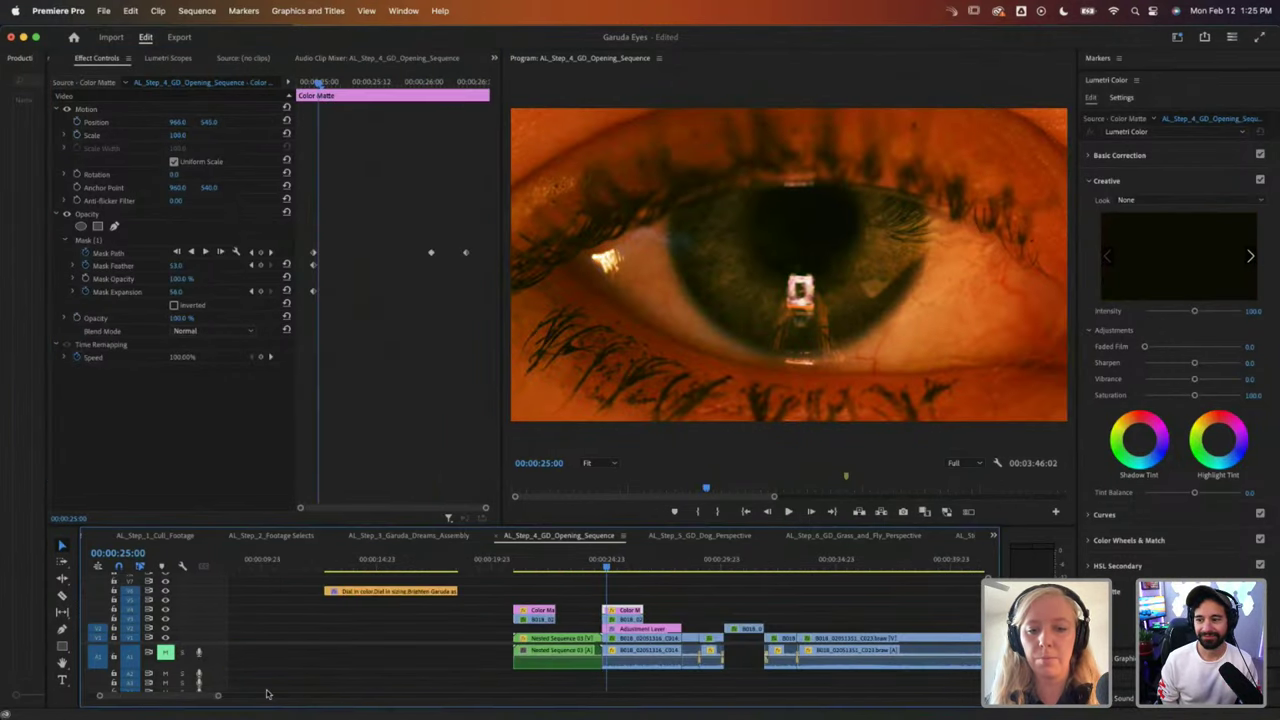
left_click(647, 566)
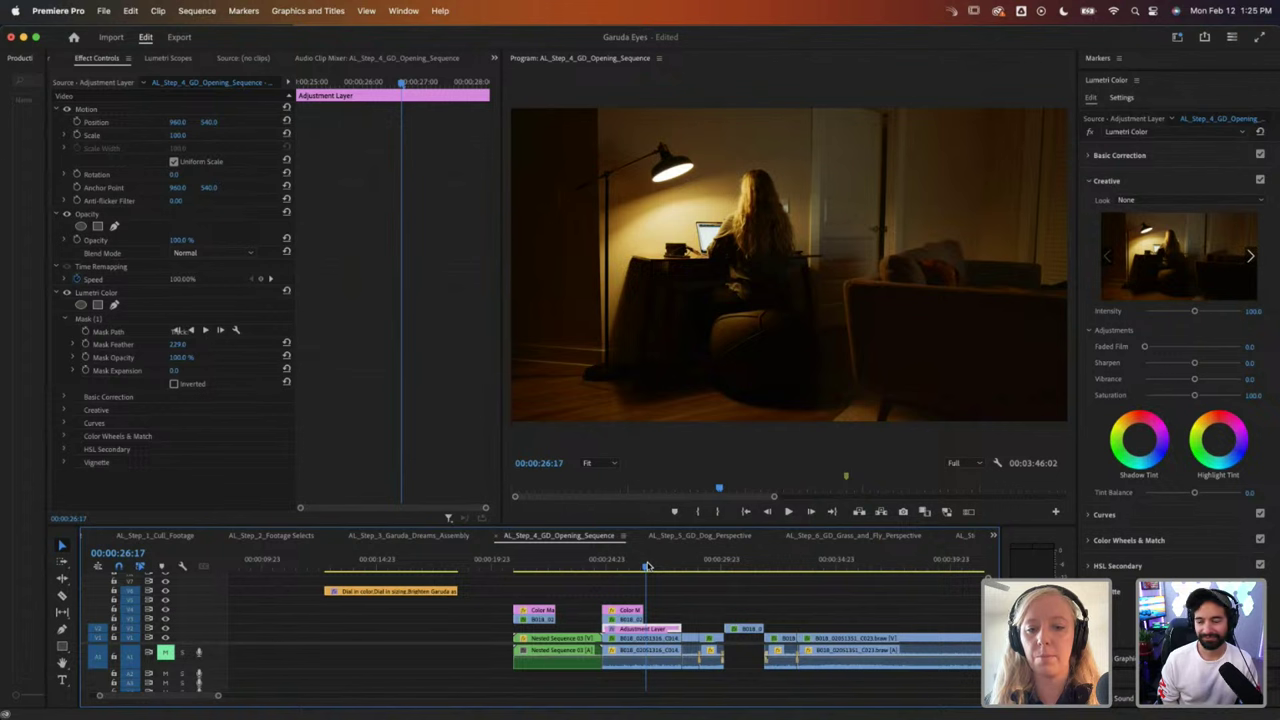
left_click_drag(647, 566, 680, 568)
scroll(680, 568, "right", 5)
left_click(590, 567)
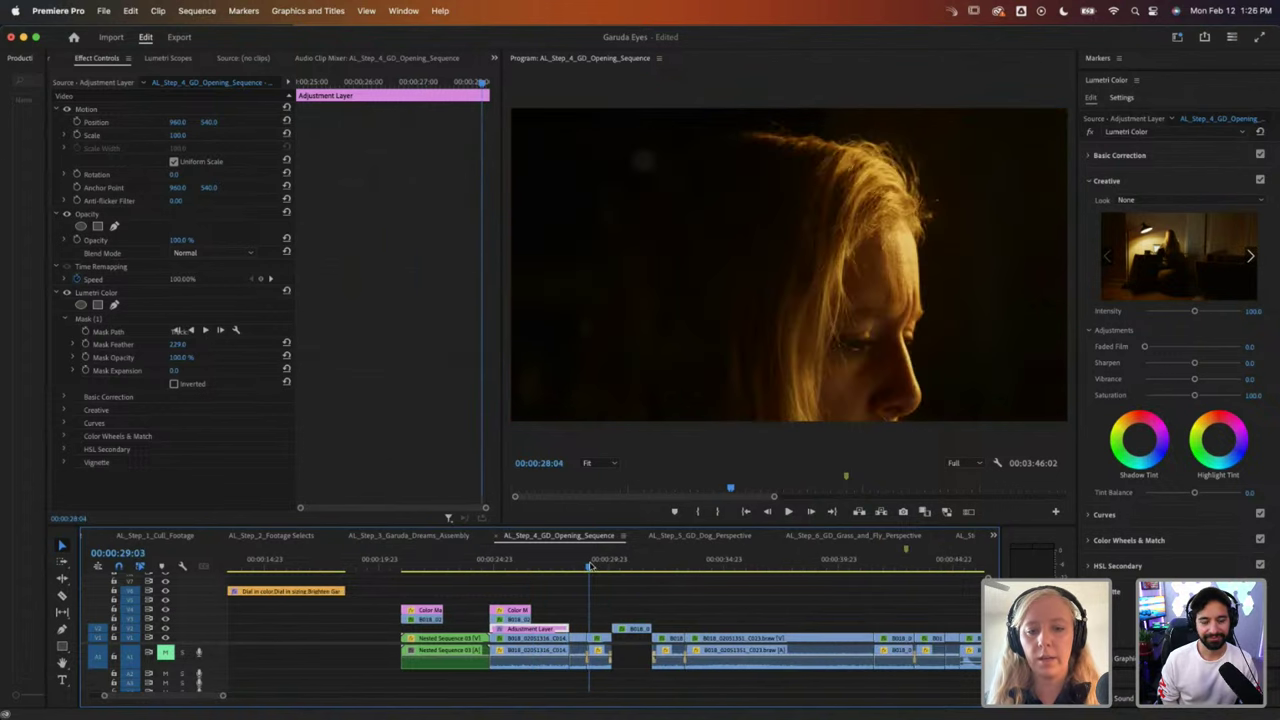
left_click_drag(590, 567, 602, 567)
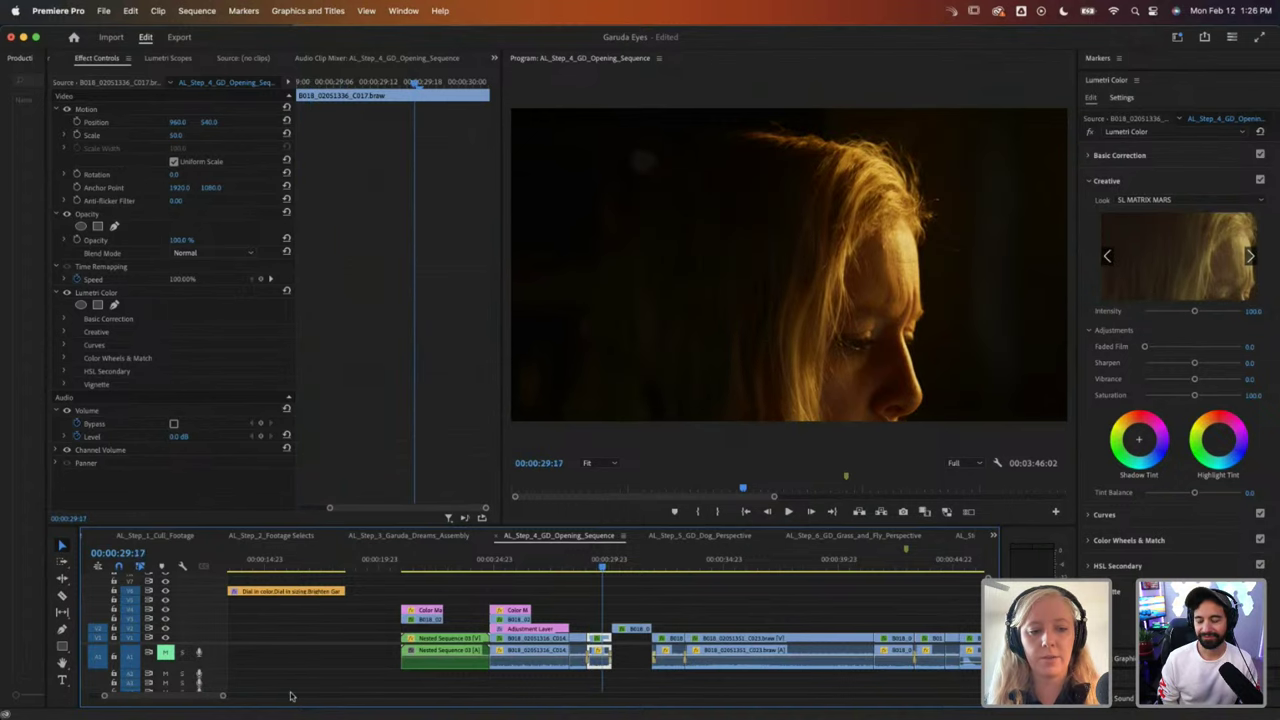
Step: Zoom the timeline out and step through the title and eye shots, parking at 01:03:15
left_click_drag(226, 696, 298, 696)
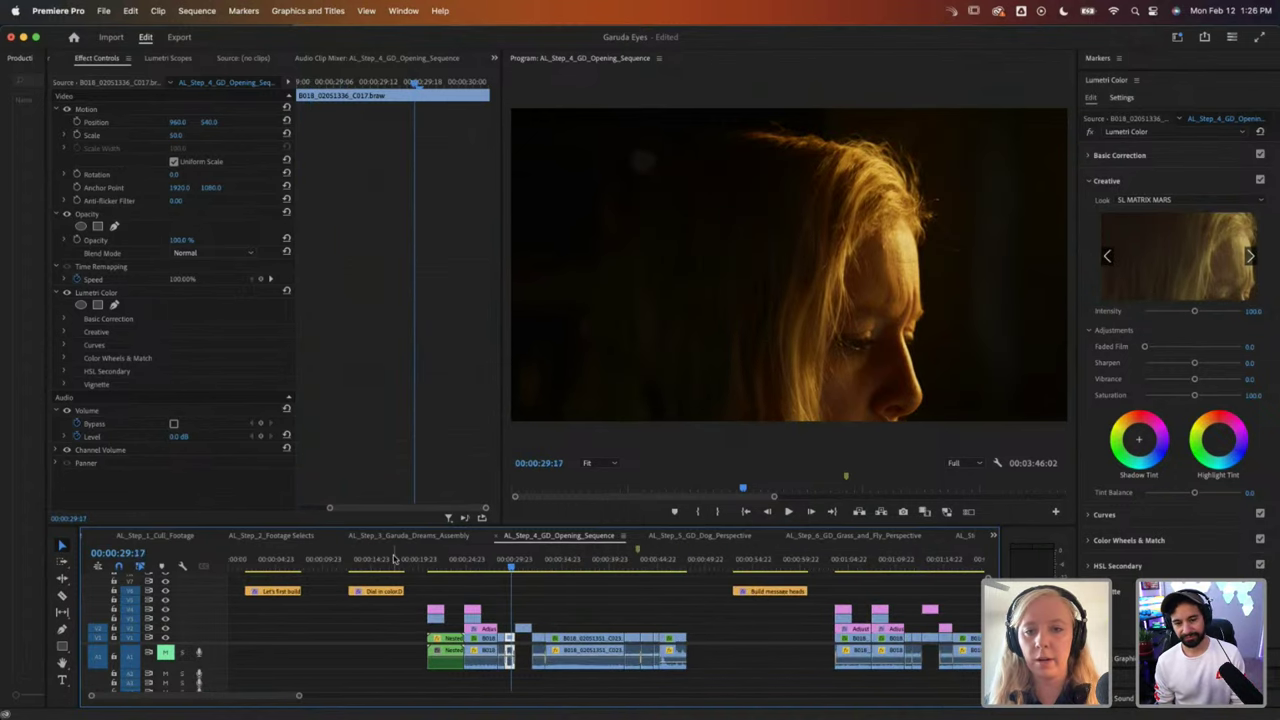
left_click(367, 567)
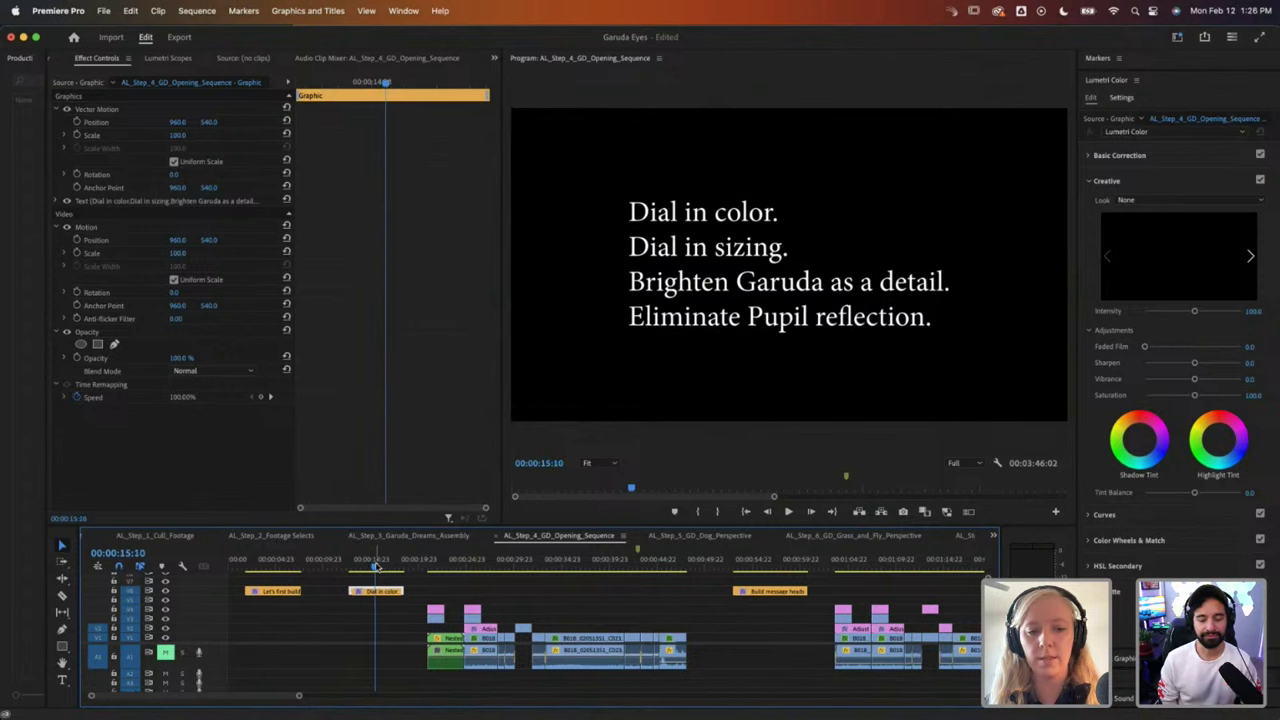
left_click(435, 567)
left_click_drag(435, 567, 446, 568)
scroll(688, 586, "right", 5)
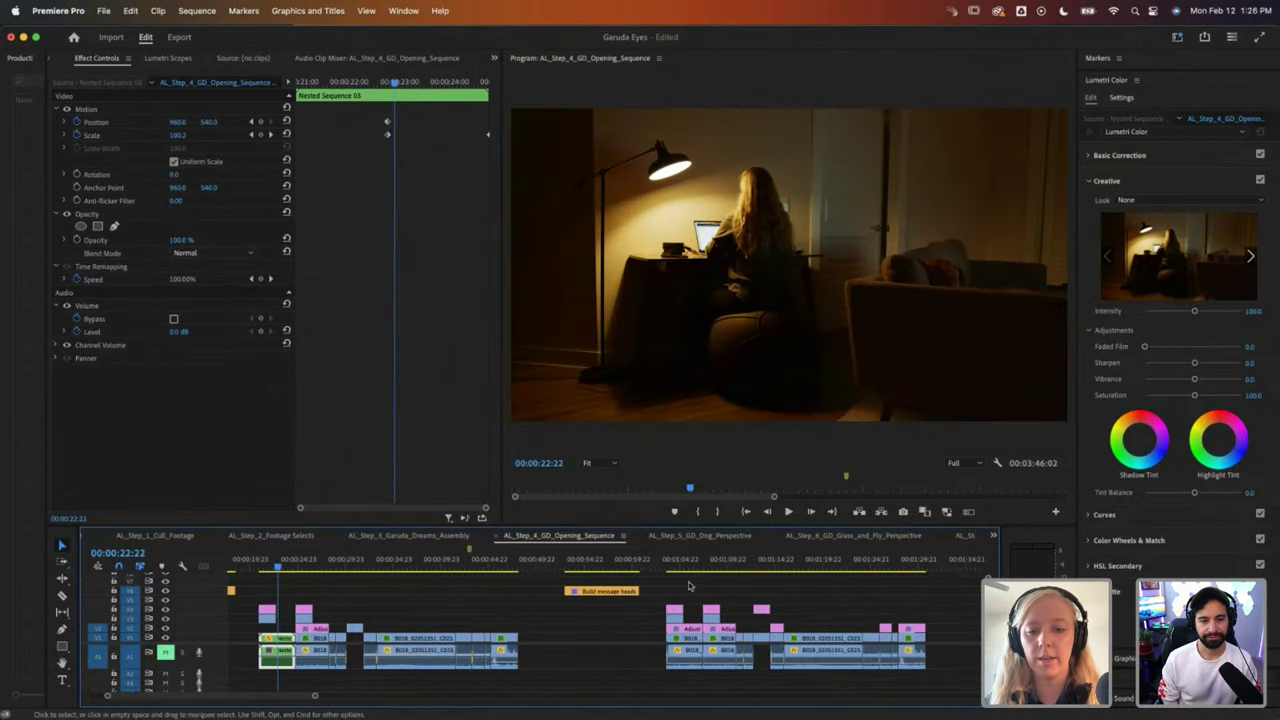
left_click(667, 560)
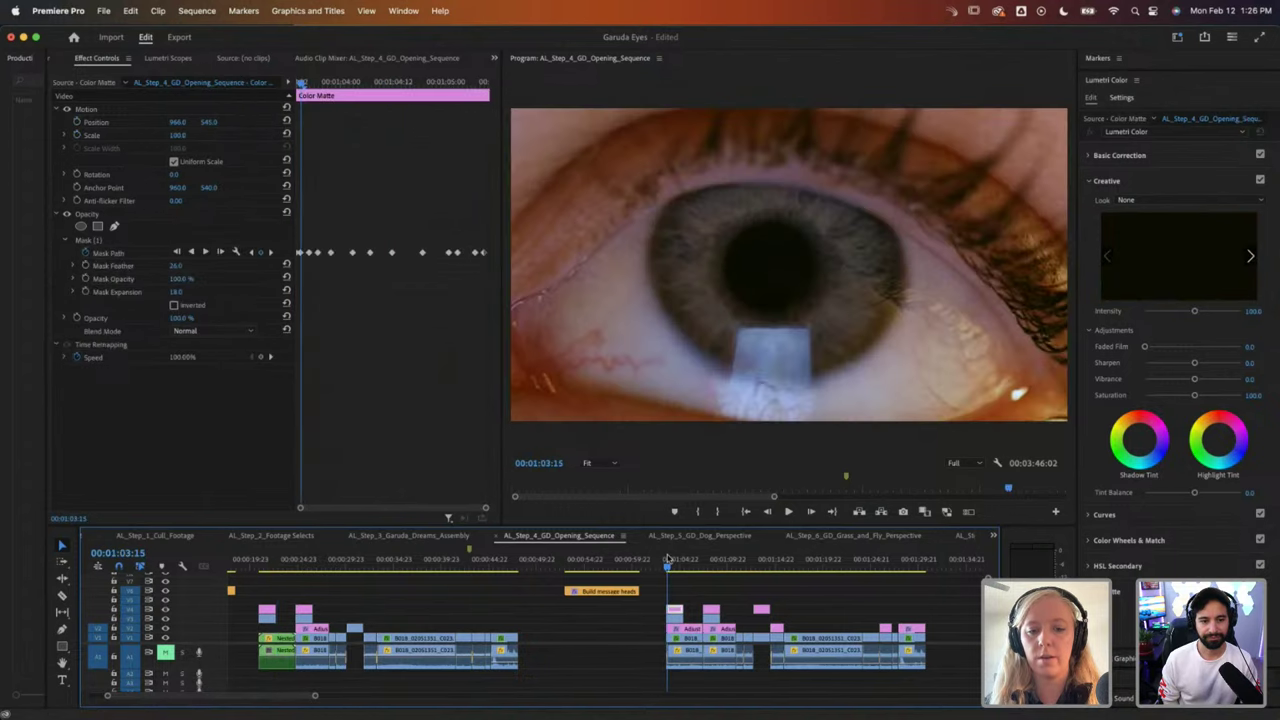
left_click_drag(667, 560, 669, 562)
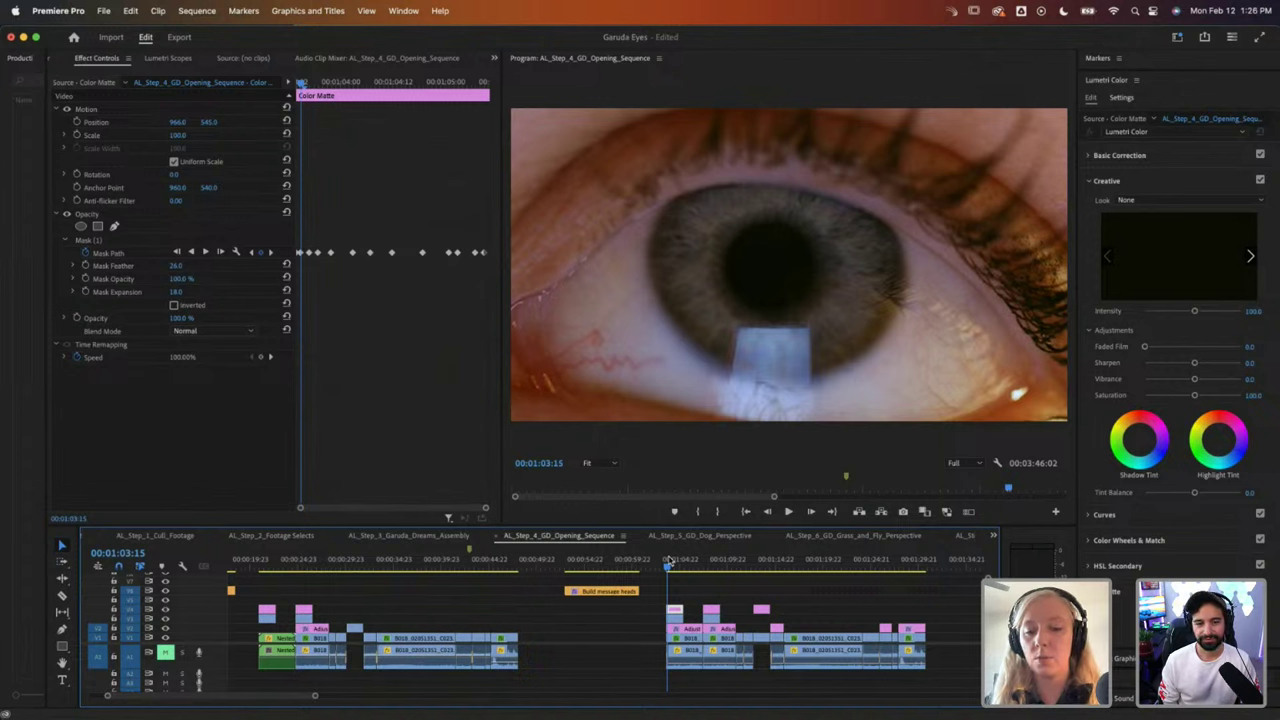
Step: Play from the eye close-up, stop at 01:05:14, and maximize the Program monitor to full window
left_click(677, 587)
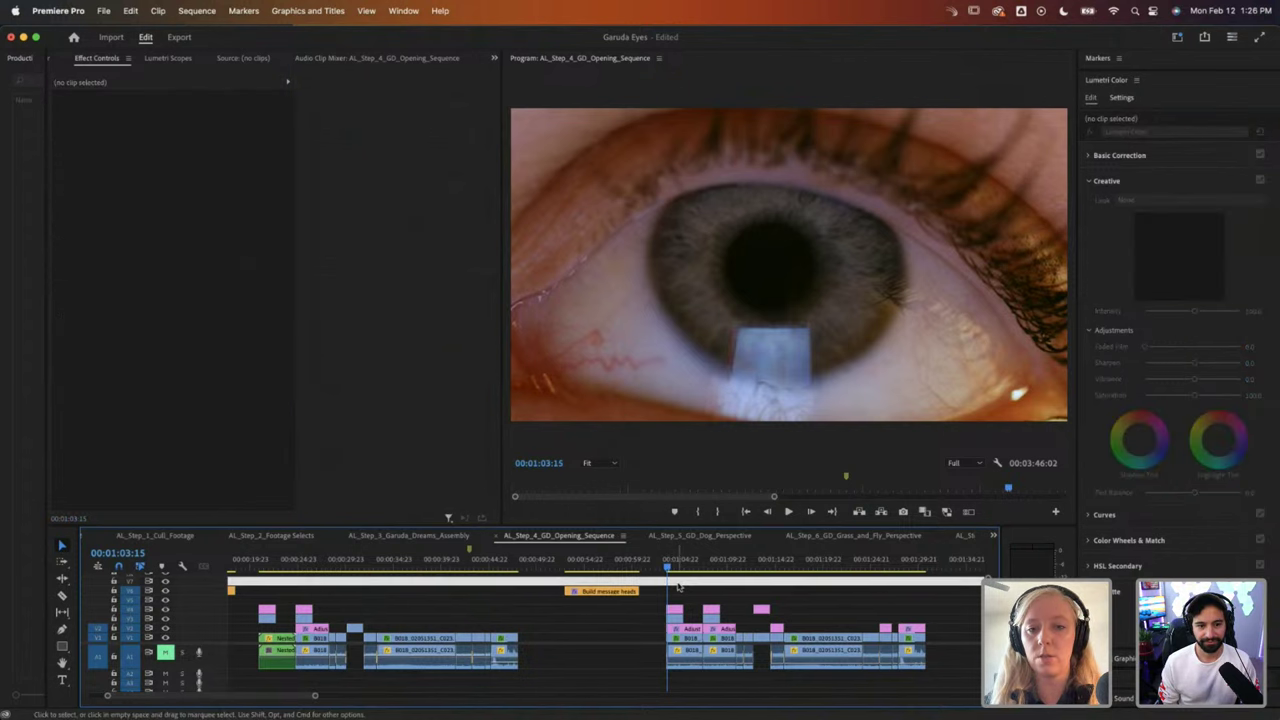
key("space")
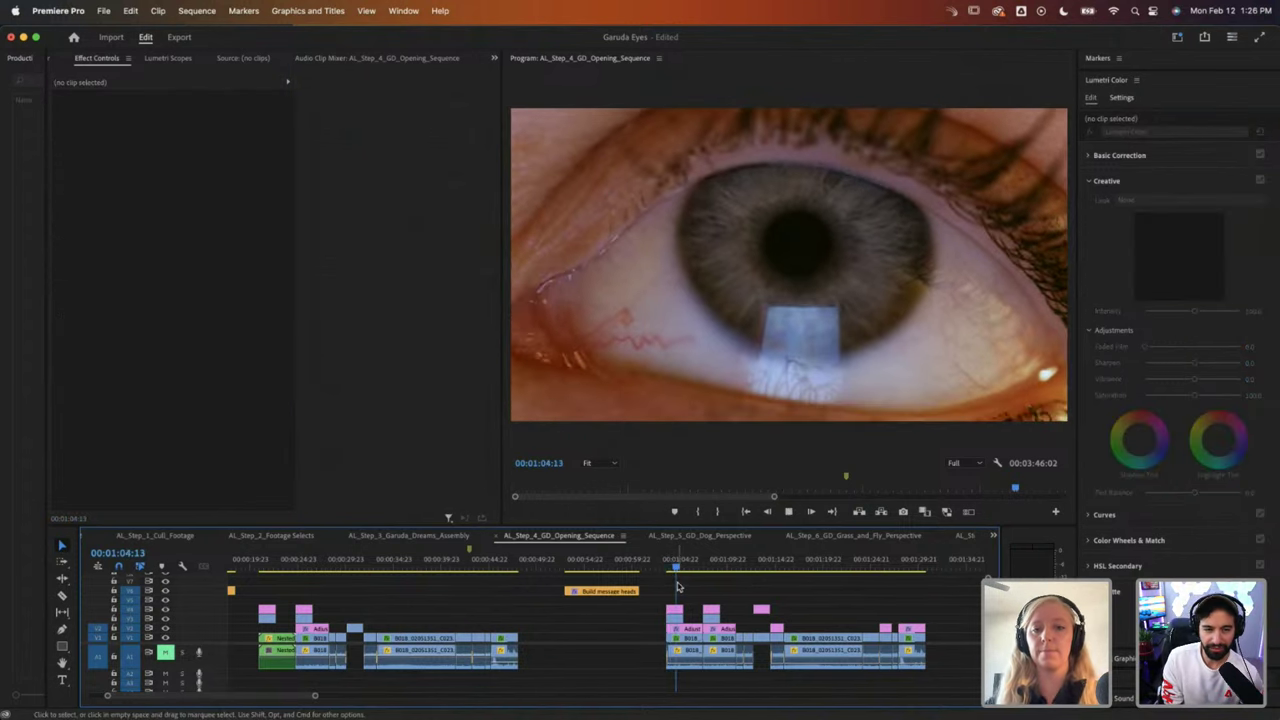
key("space")
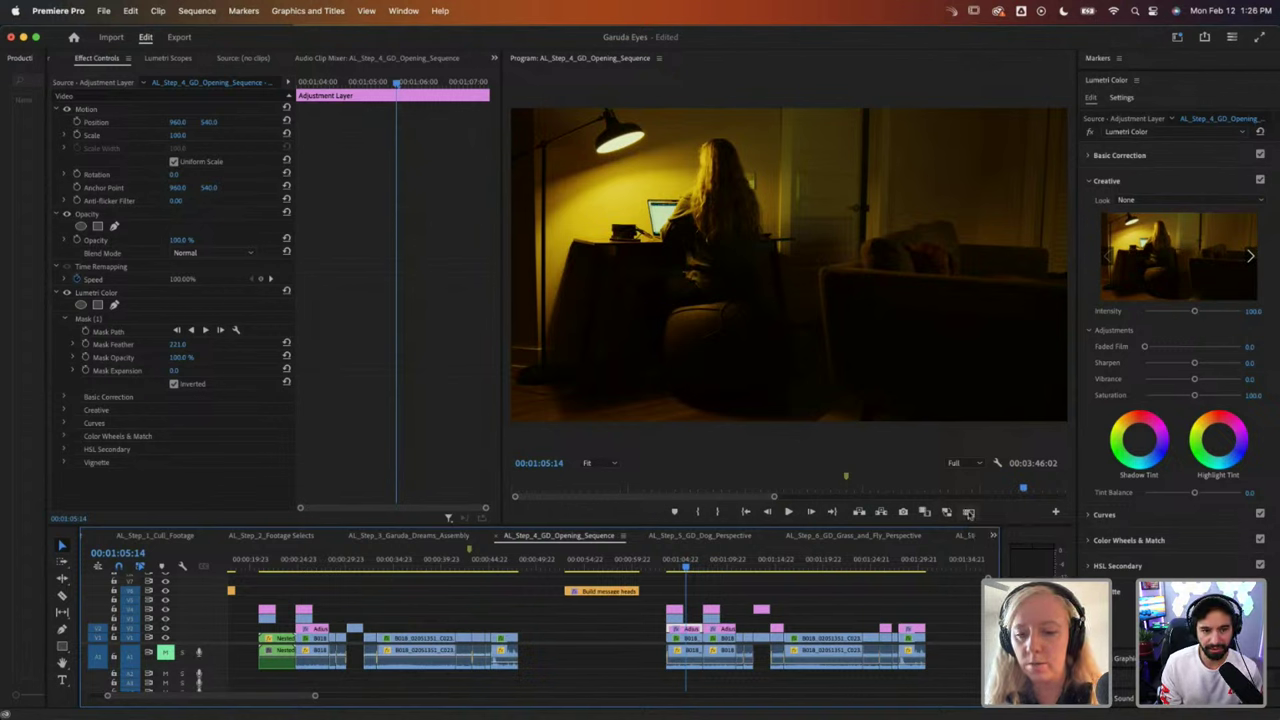
left_click(1013, 514)
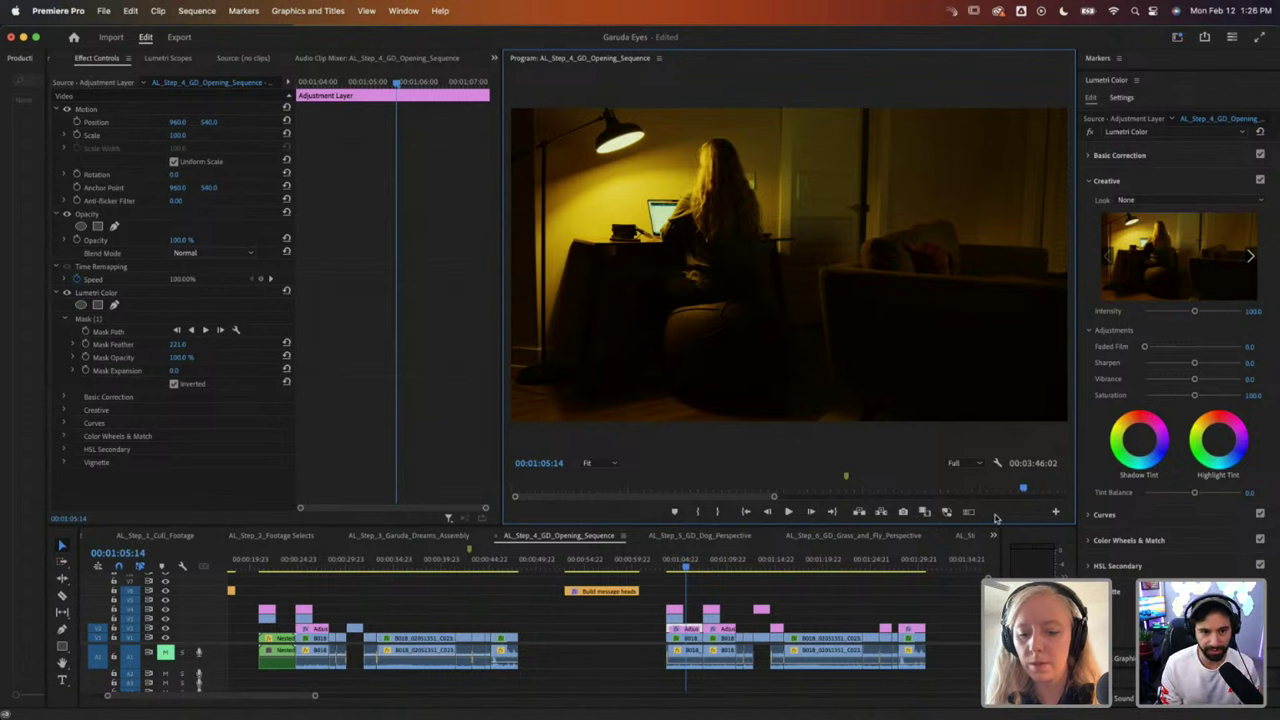
key("grave")
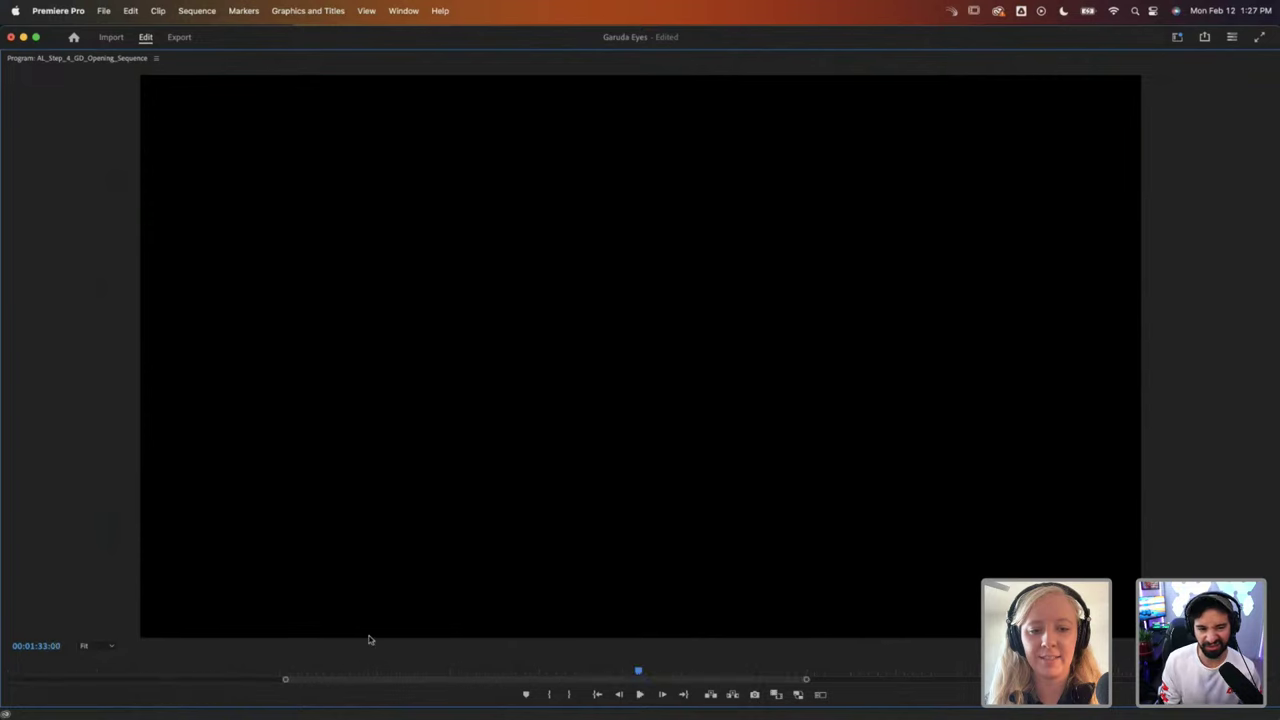
Step: Restore the editing layout, zoom the timeline out, and play the face close-ups from 01:16:18 to 01:23:00
key("grave")
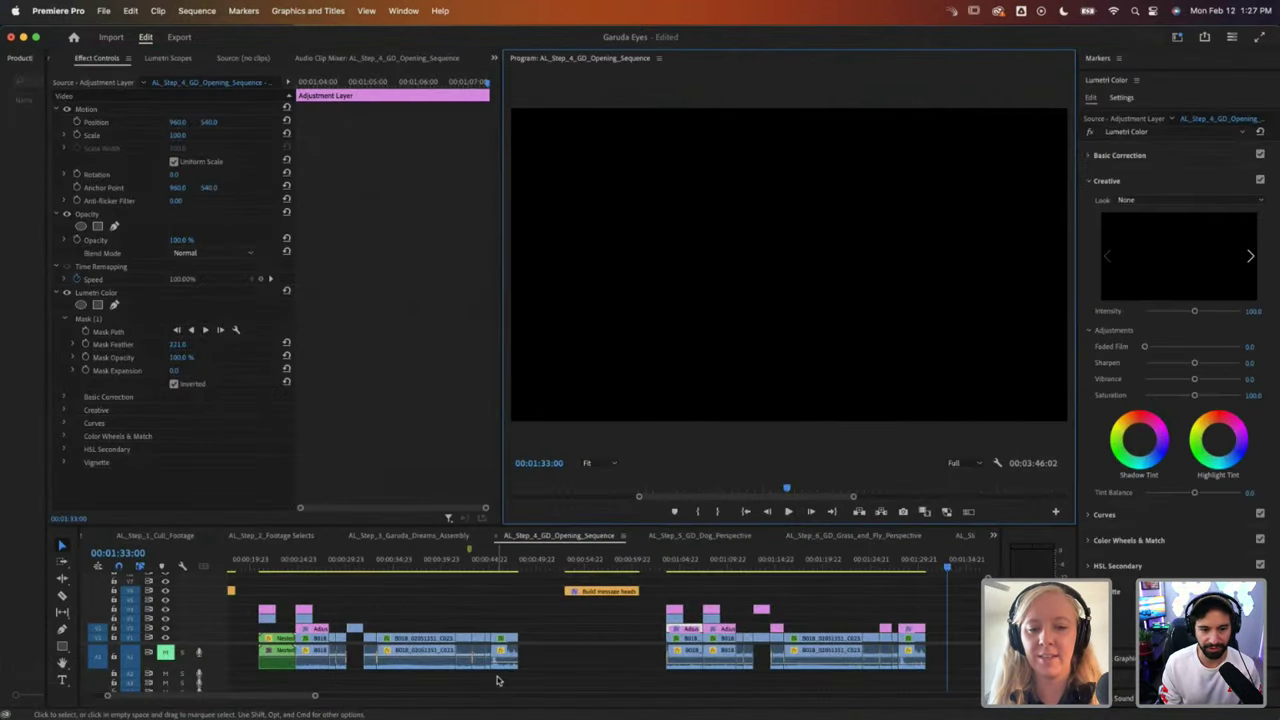
left_click(667, 597)
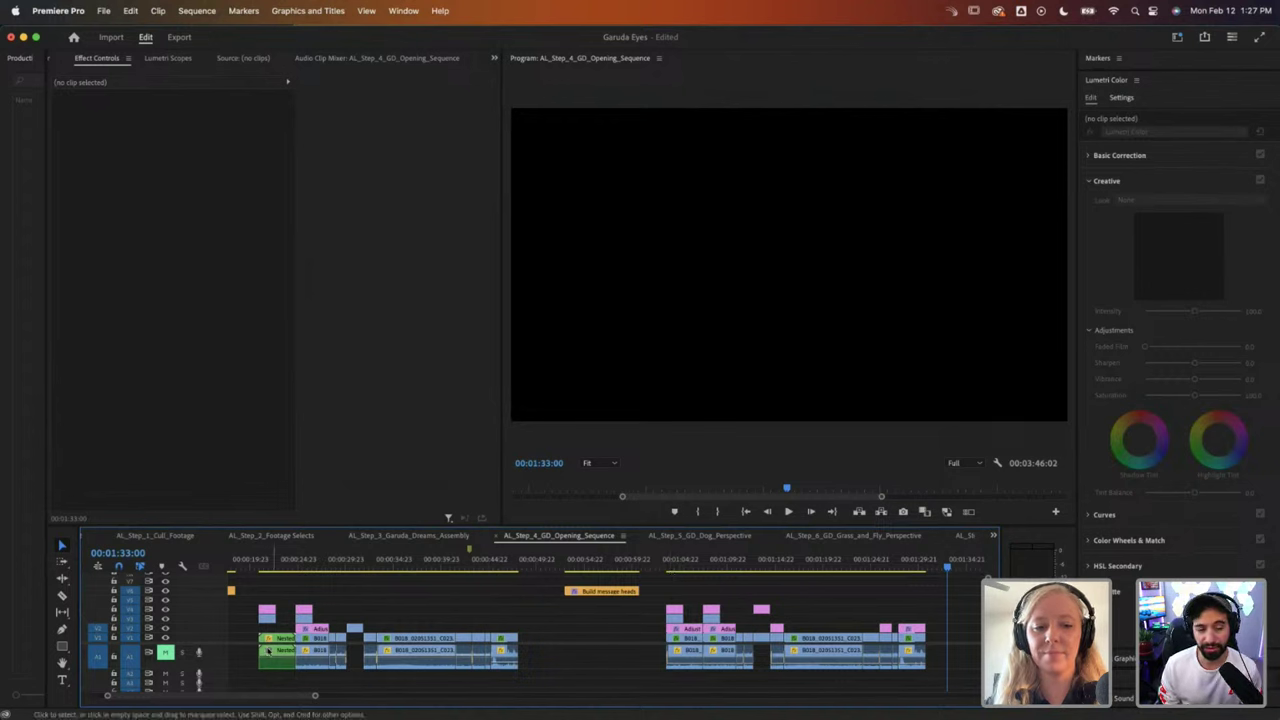
scroll(216, 655, "up", 1)
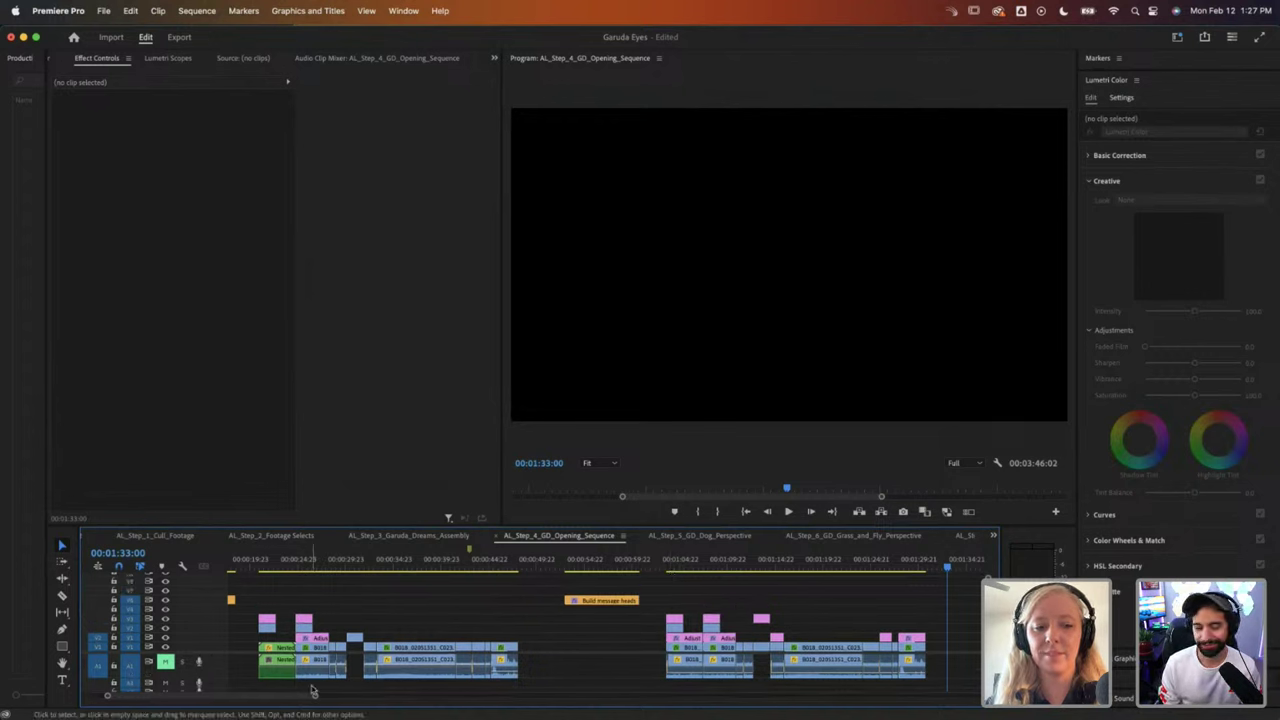
left_click_drag(315, 695, 399, 695)
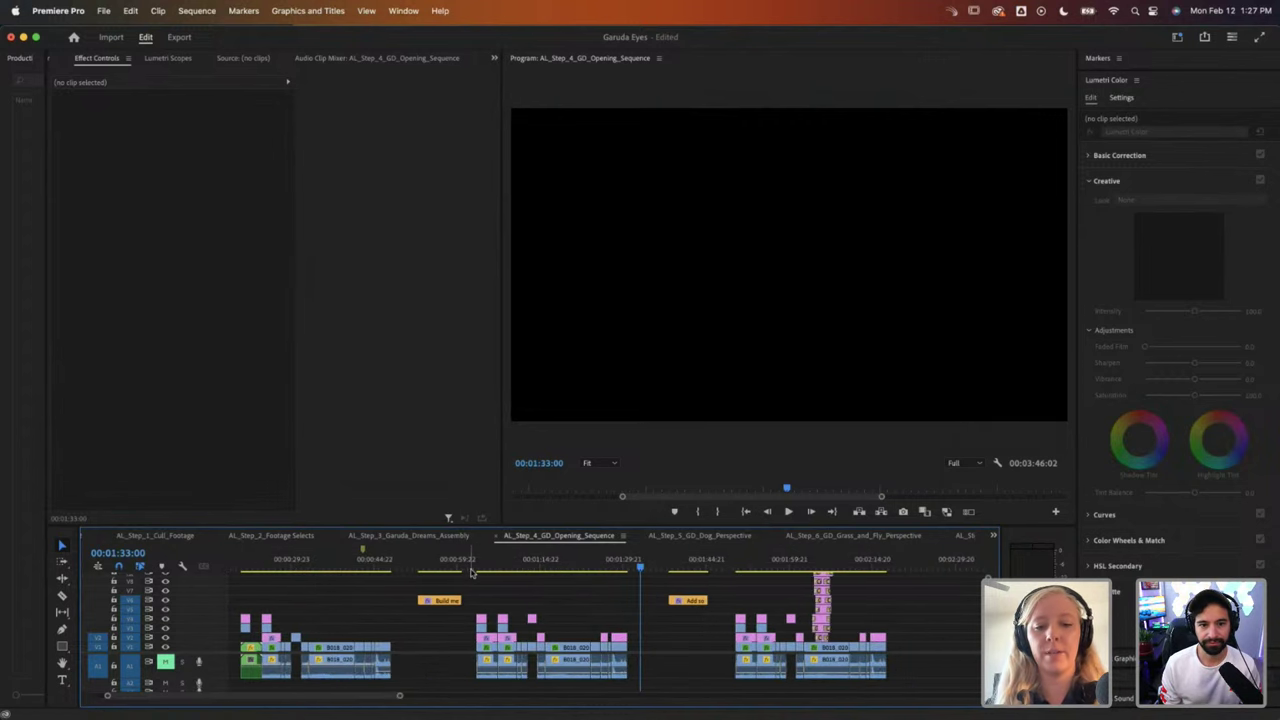
left_click(541, 568)
key("space")
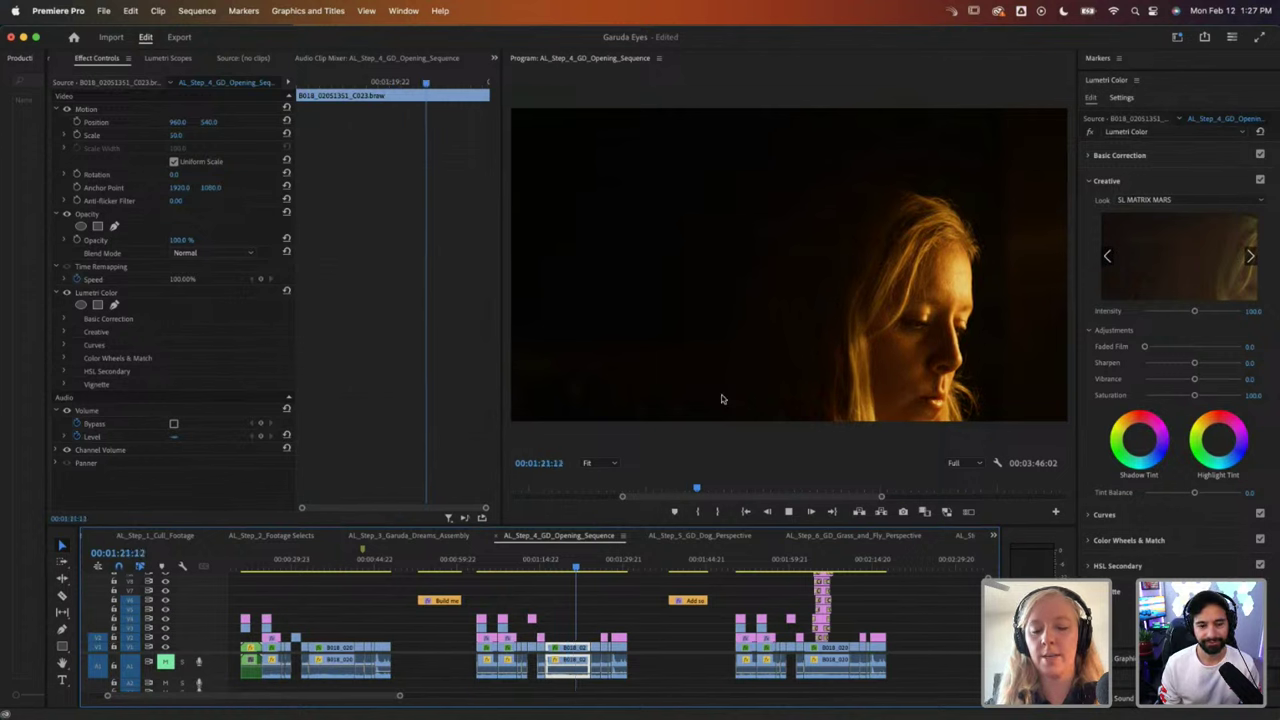
left_click_drag(562, 568, 549, 568)
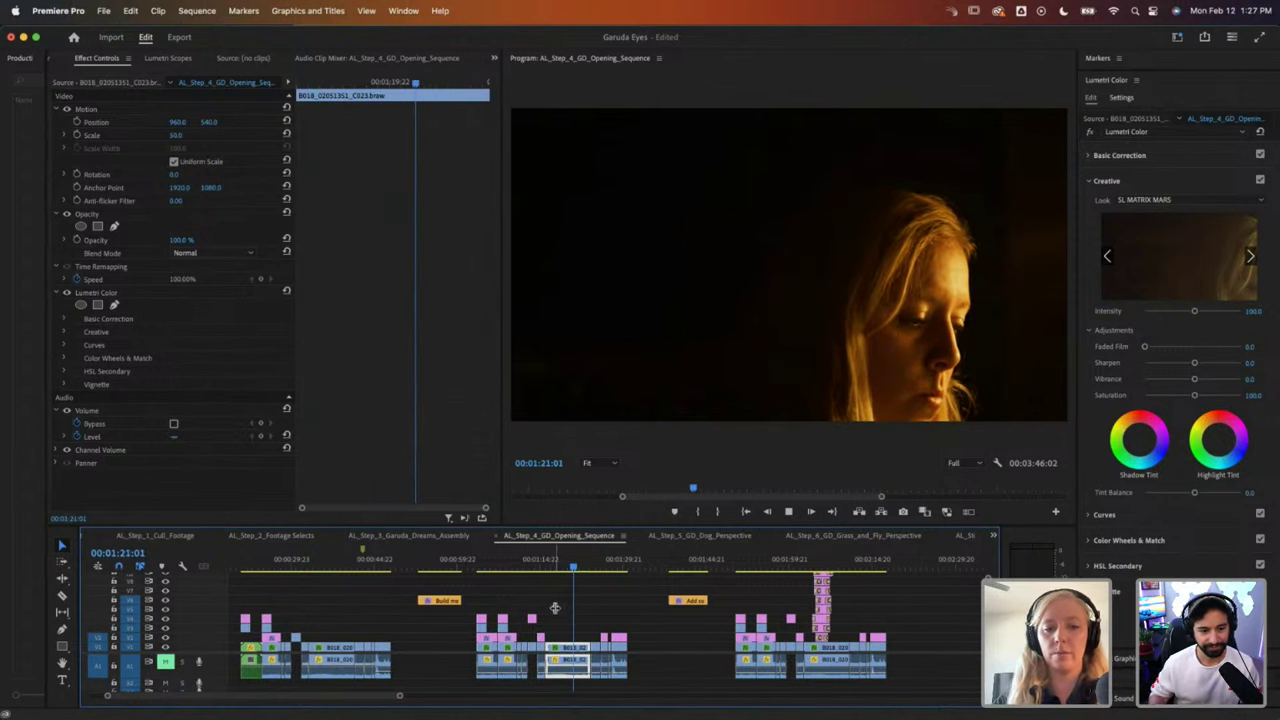
key("space")
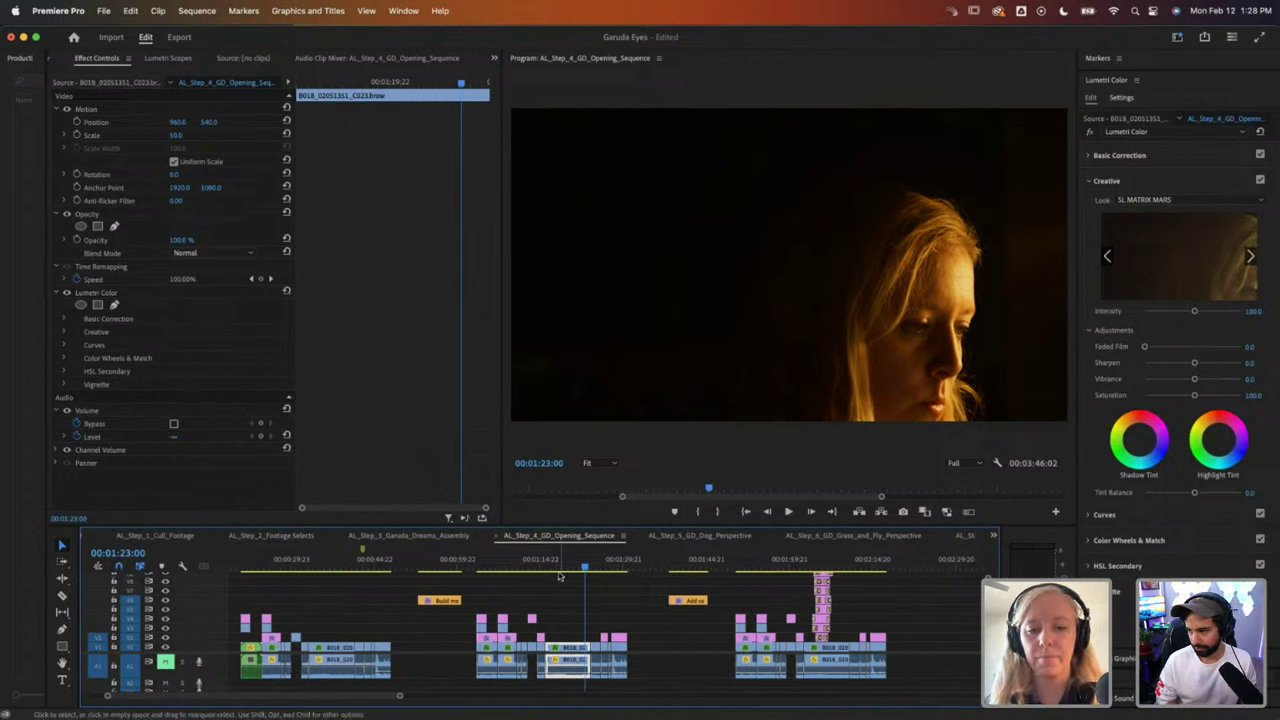
Step: Return to 01:18:01, enlarge the video tracks, and move to the later close-up near 02:50
left_click(559, 576)
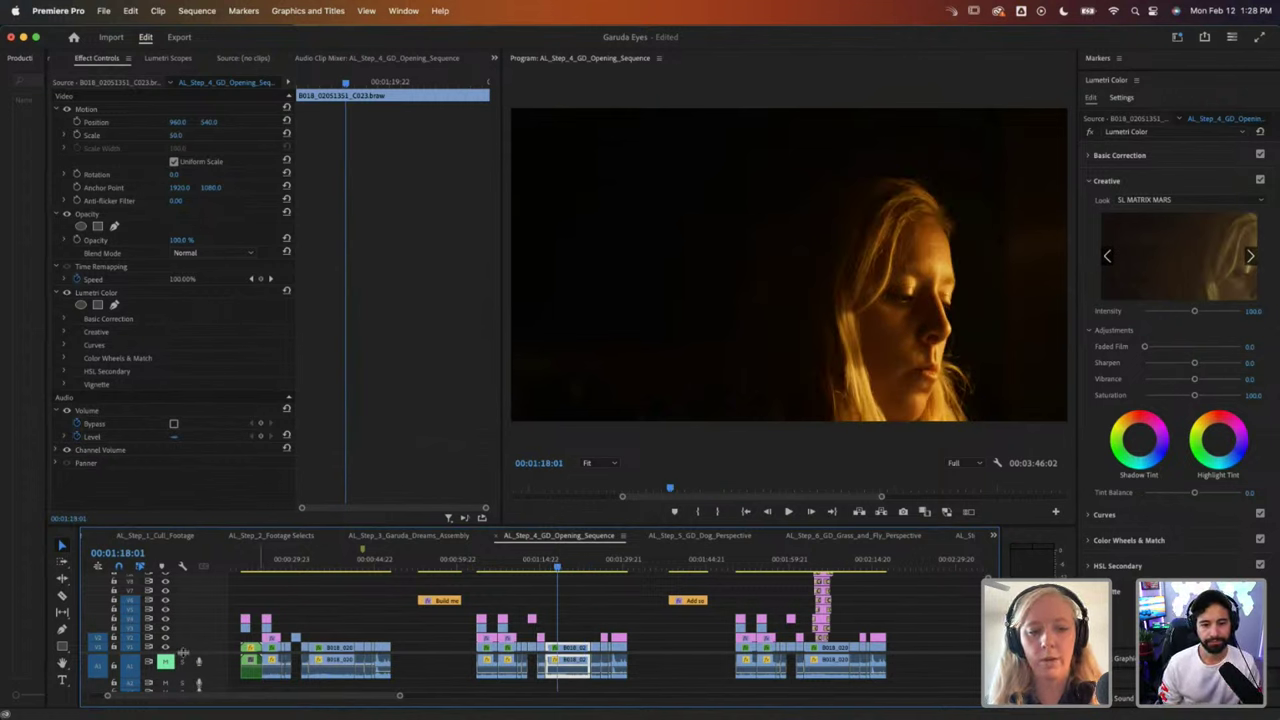
left_click_drag(217, 663, 217, 677)
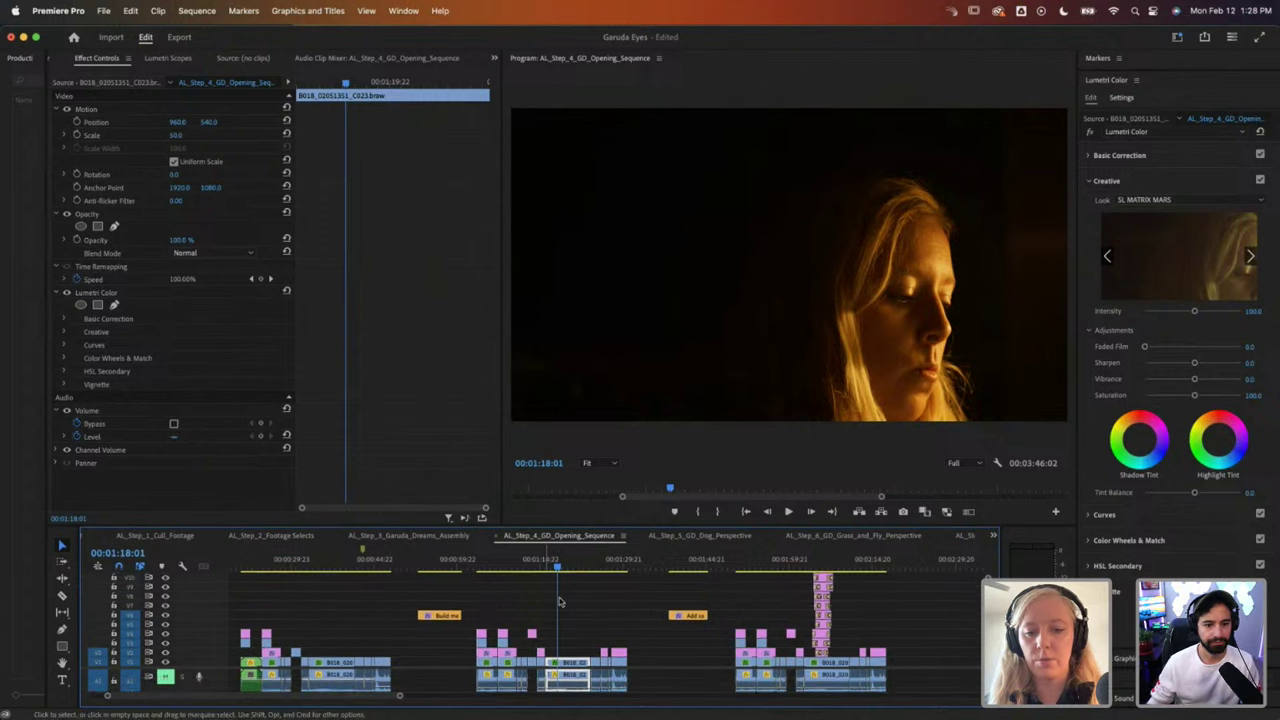
scroll(740, 570, "right", 5)
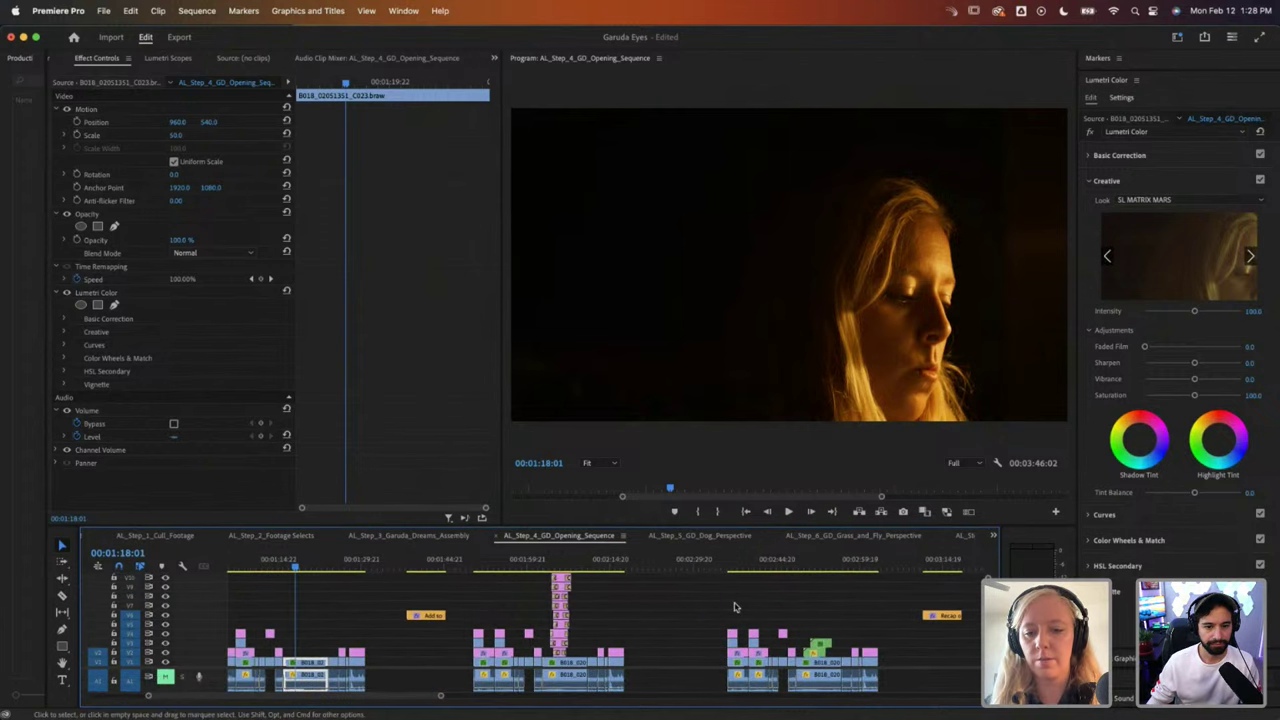
left_click(769, 566)
Step: Select and play the later close-up B018_02051351_C023, then step back to 02:49:10
left_click(778, 676)
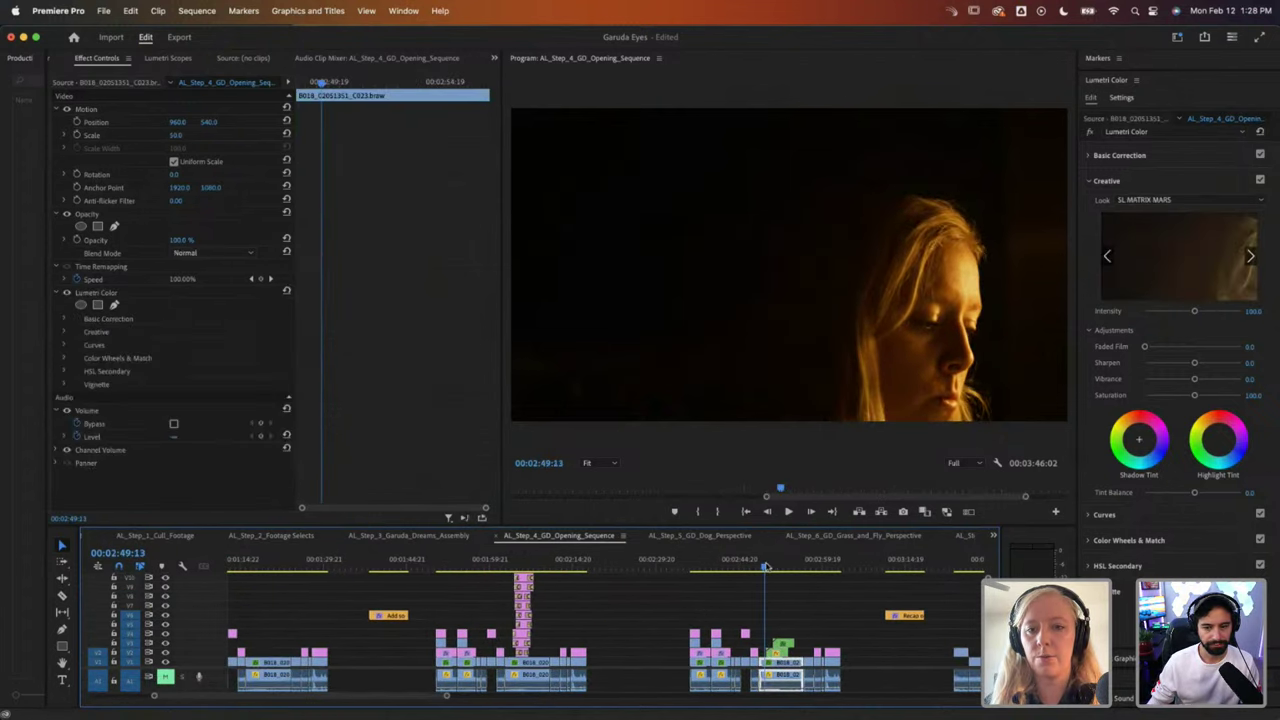
key("space")
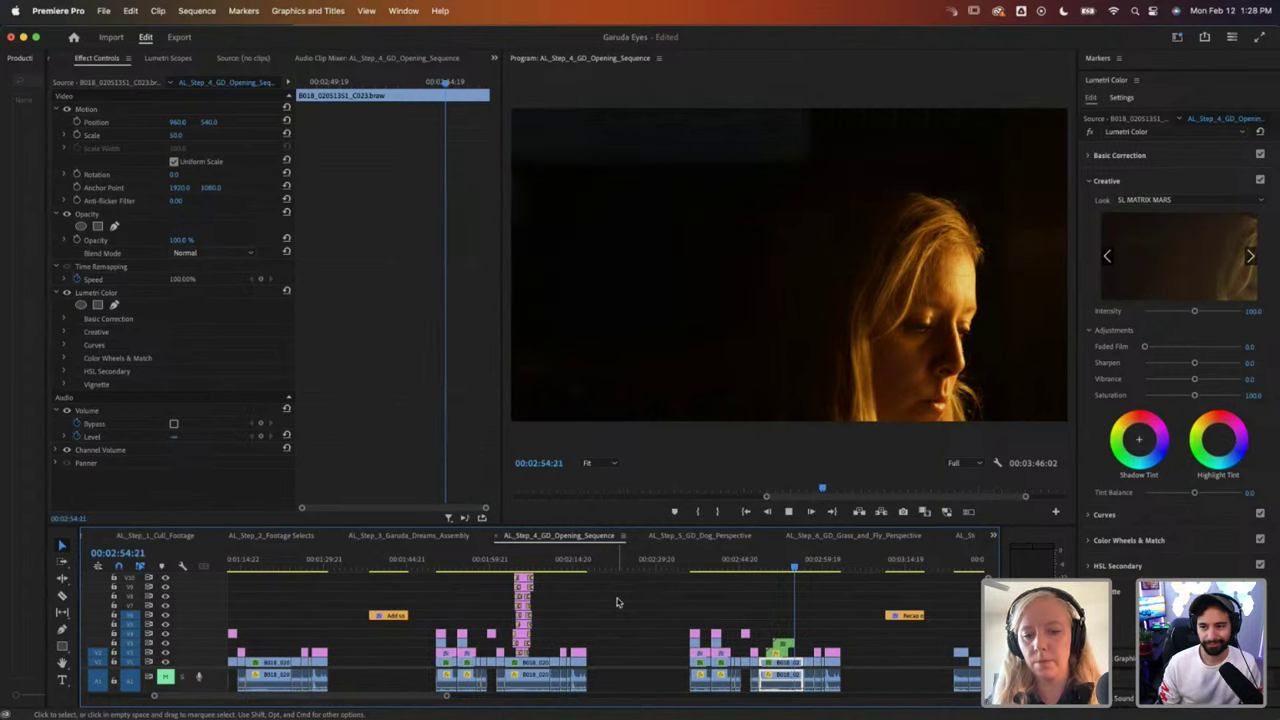
left_click(778, 561)
key("Up")
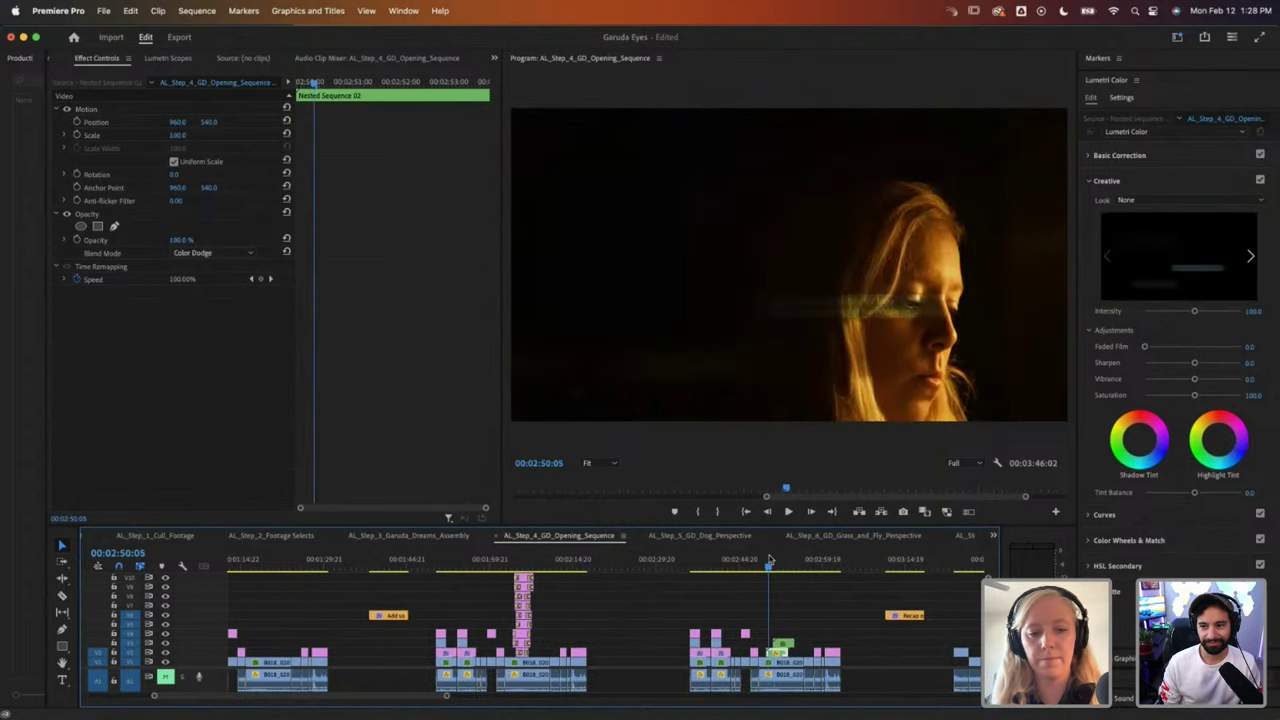
Step: Play the earlier face close-up to 01:19:09, then show the Project: Garuda Eyes panel
scroll(555, 565, "left", 5)
left_click(507, 561)
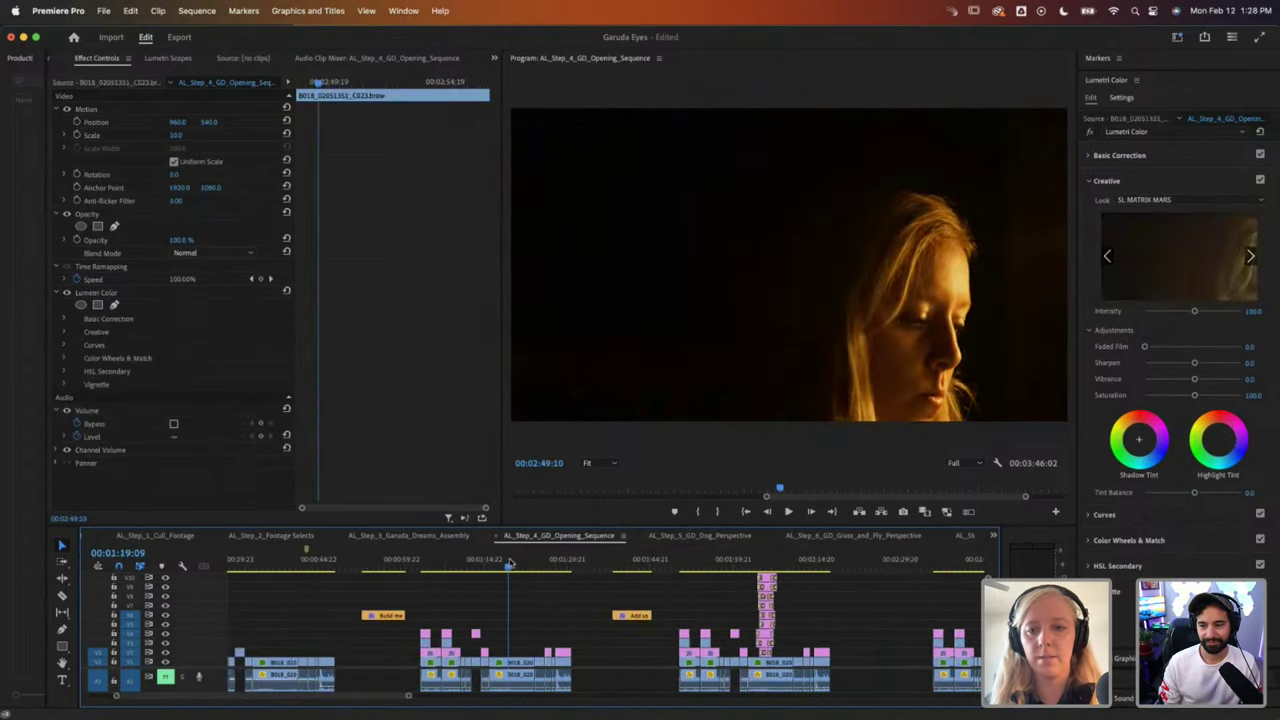
left_click(515, 677)
key("space")
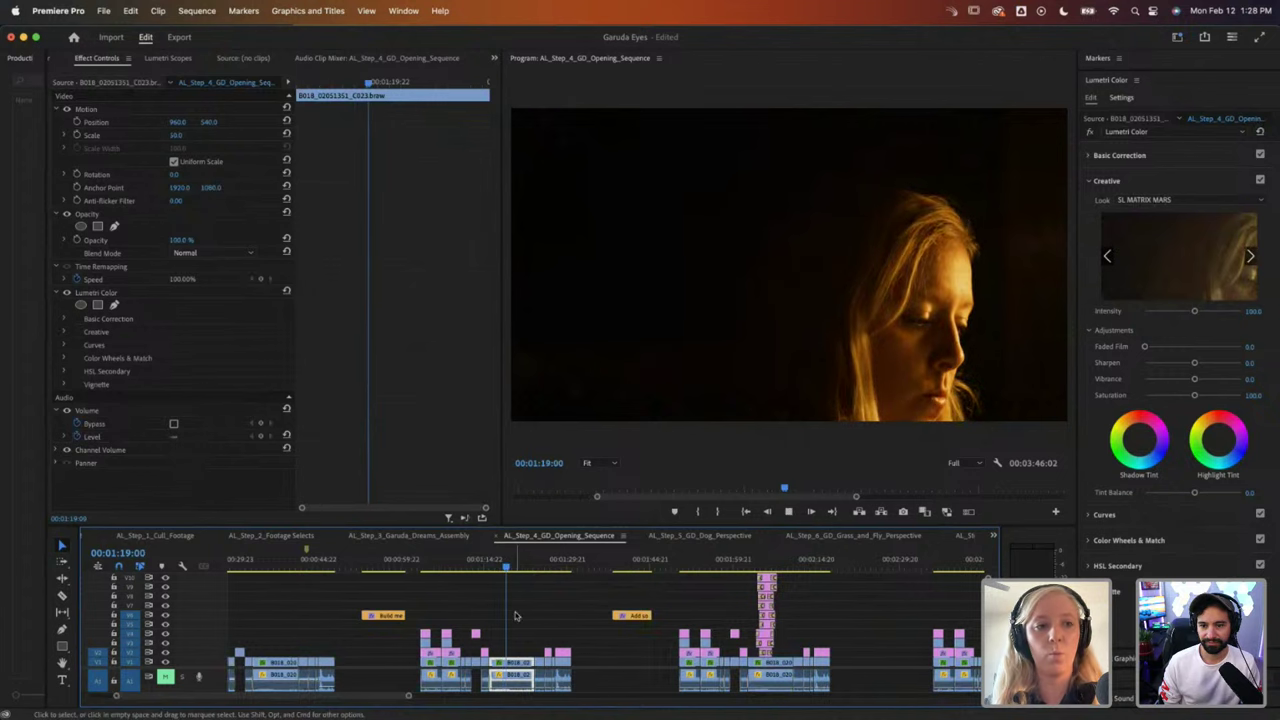
key("space")
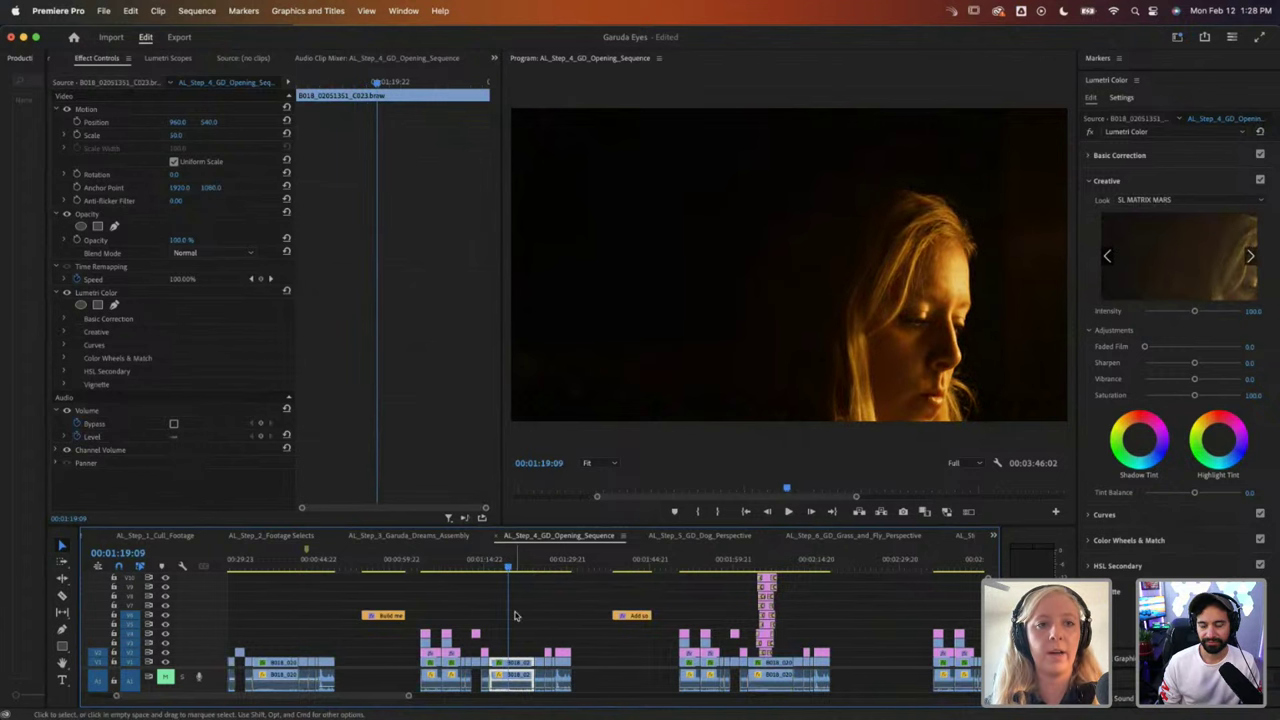
left_click(493, 60)
left_click(520, 169)
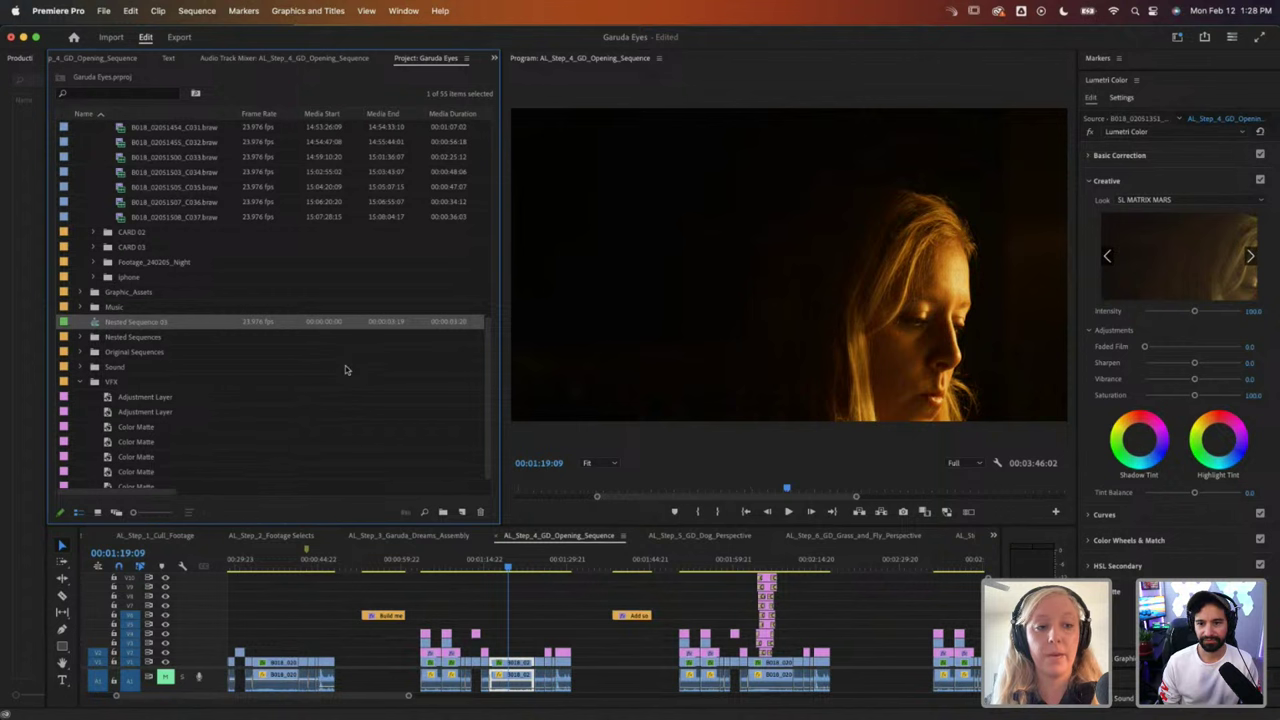
Step: Collapse VFX, expand Graphic_Assets, and drop Message Box.png above the close-up at 01:17:22
scroll(345, 370, "down", 1)
left_click(80, 367)
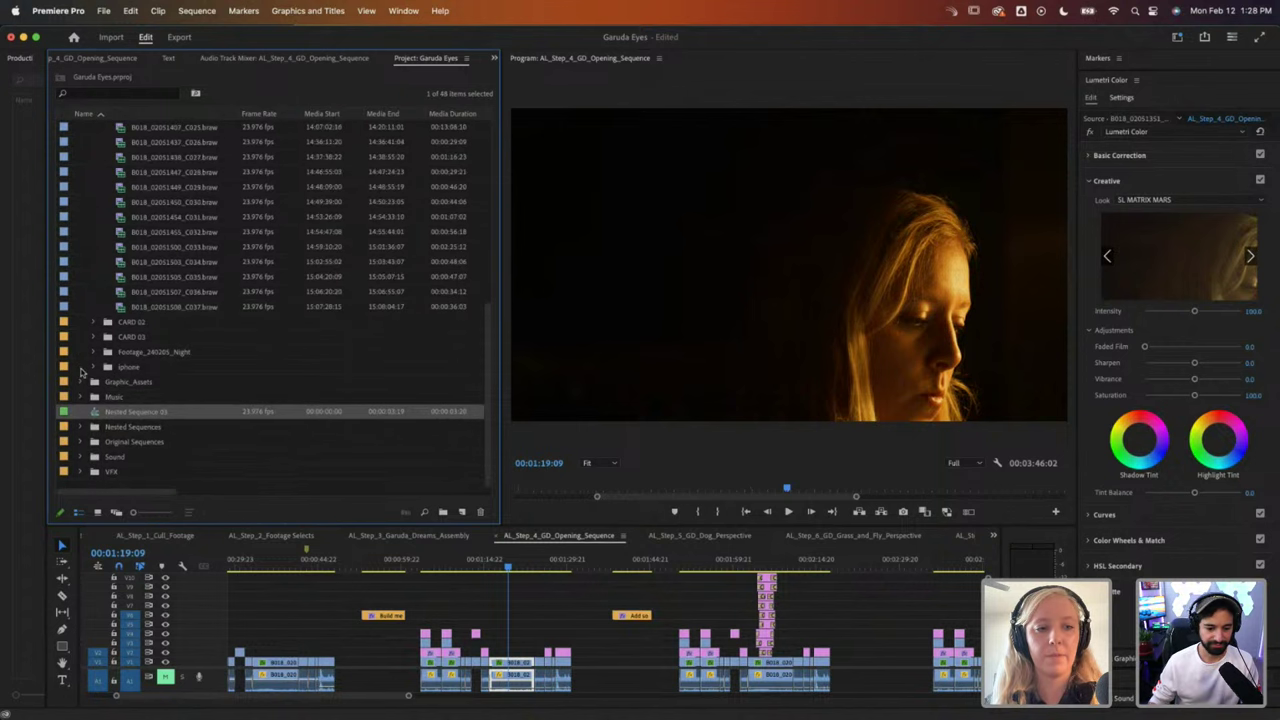
left_click(114, 385)
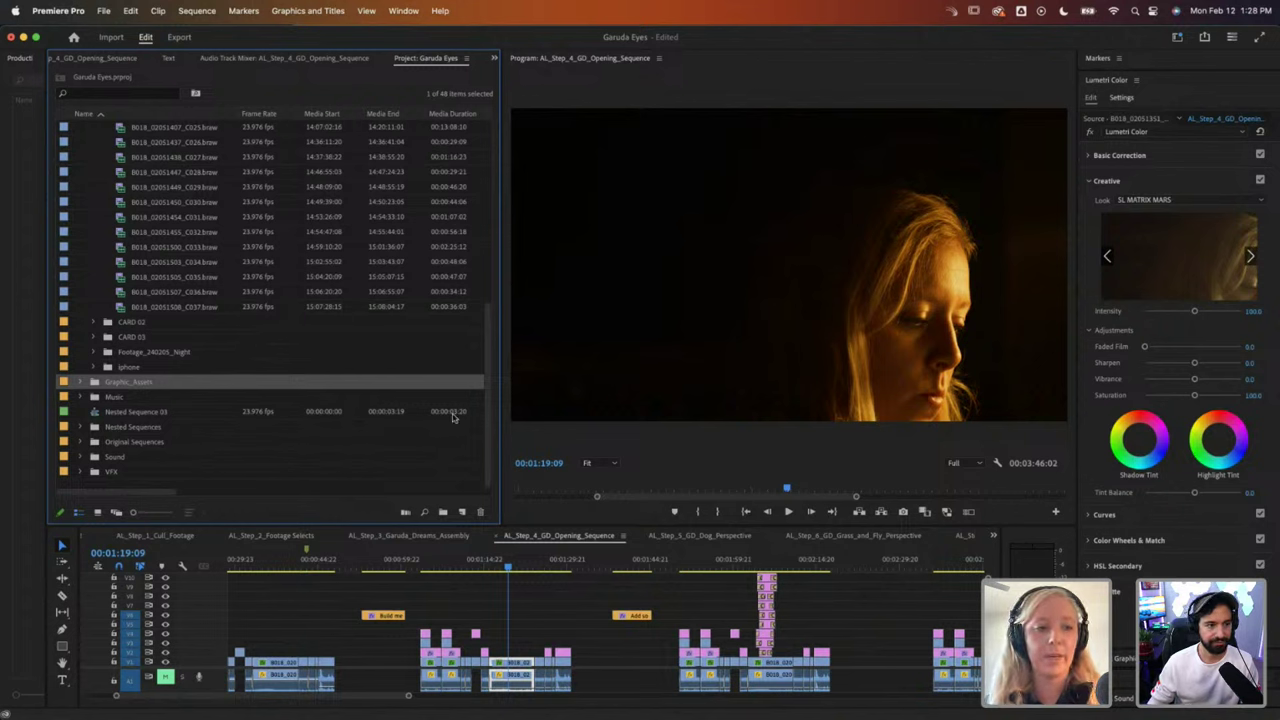
left_click(80, 384)
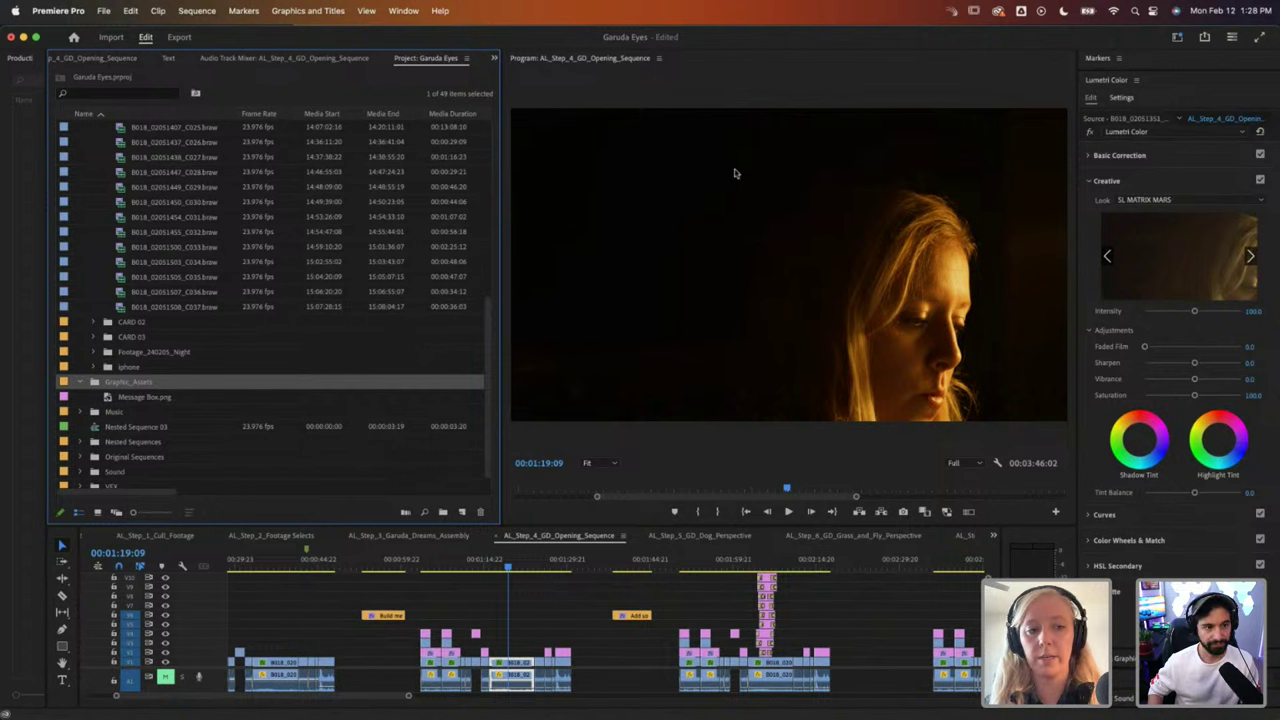
left_click(125, 400)
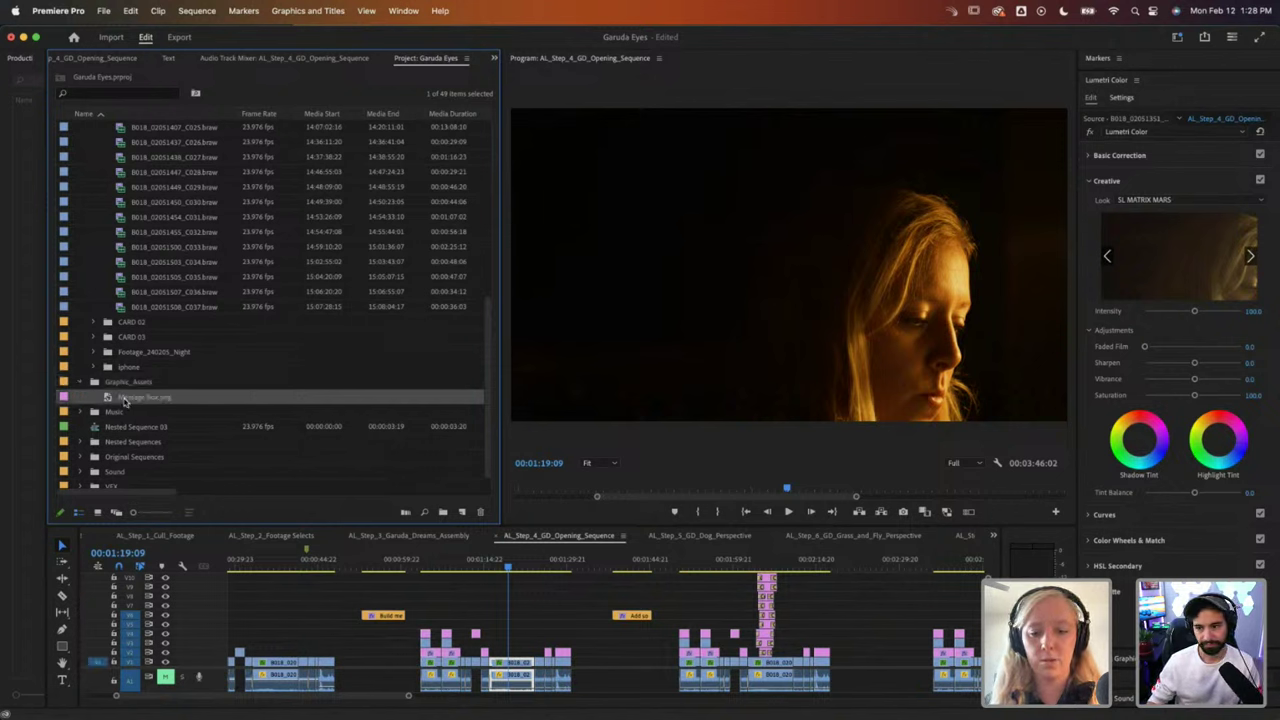
left_click_drag(127, 401, 500, 644)
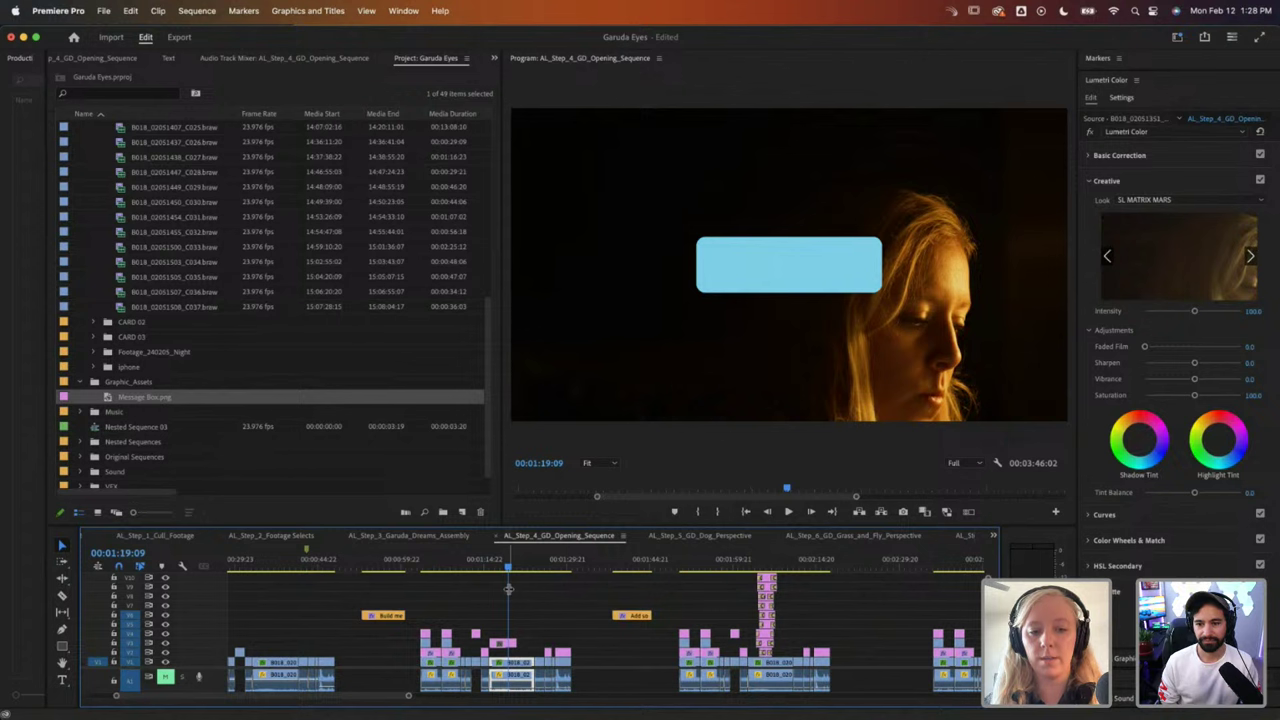
left_click_drag(507, 568, 500, 568)
left_click(506, 644)
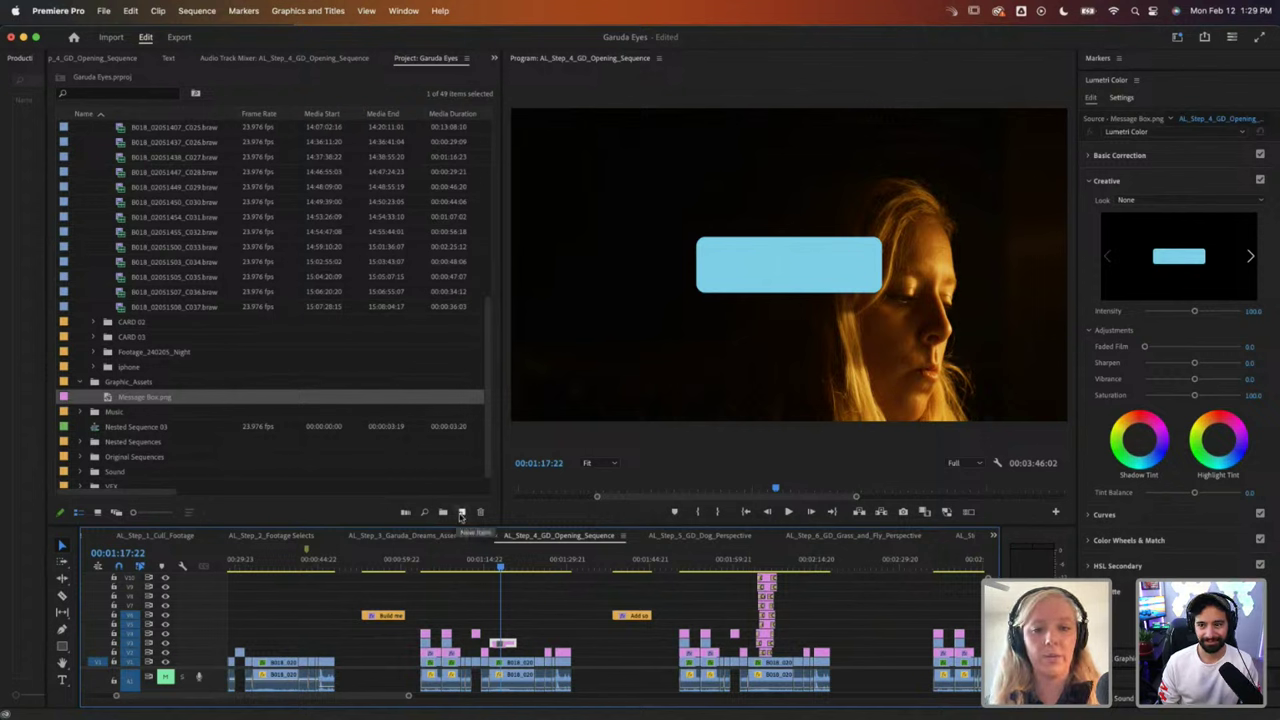
Step: Create a dark red Color Matte with default settings and place it above the footage
left_click(461, 514)
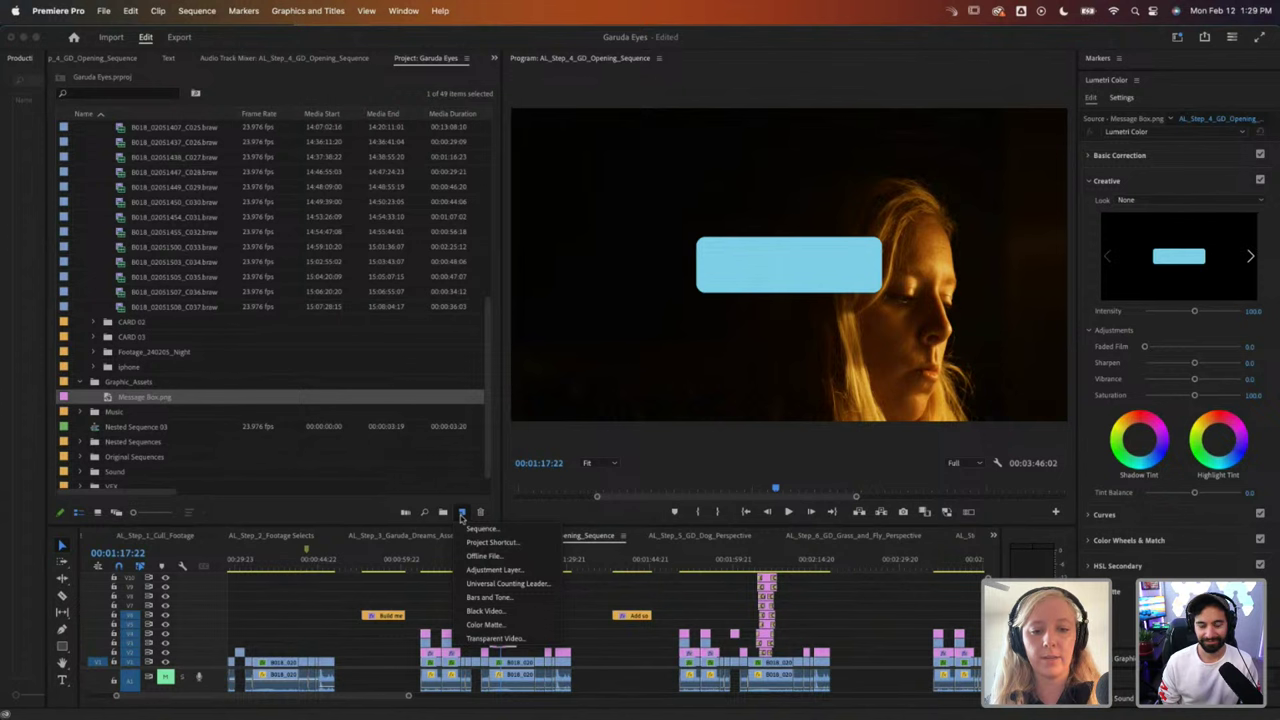
left_click(475, 620)
left_click(716, 421)
left_click(614, 378)
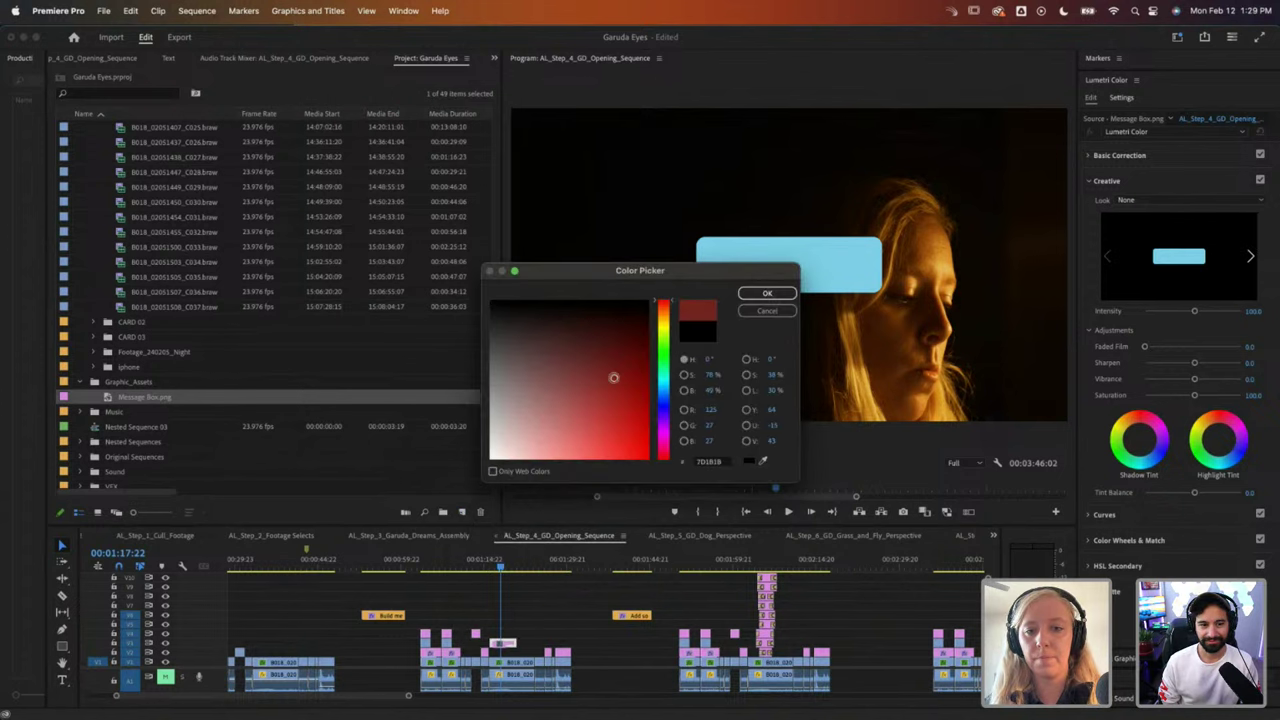
left_click(765, 293)
left_click(672, 399)
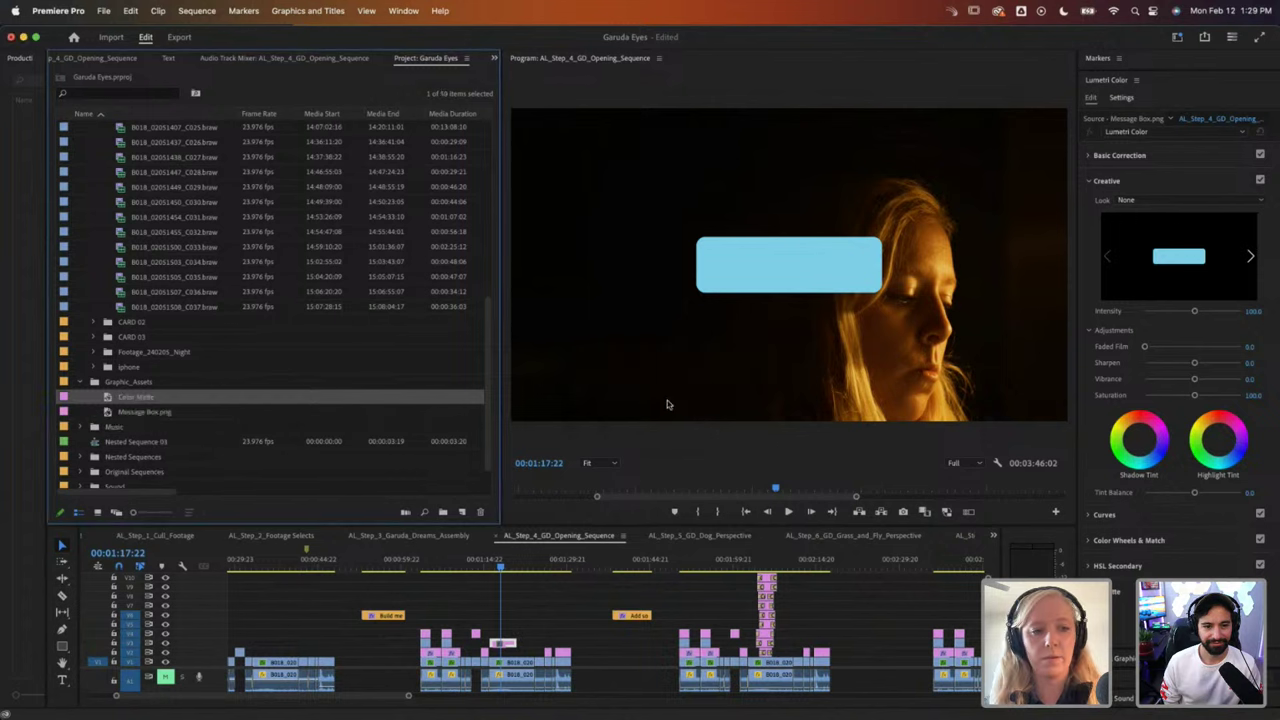
left_click_drag(140, 397, 515, 626)
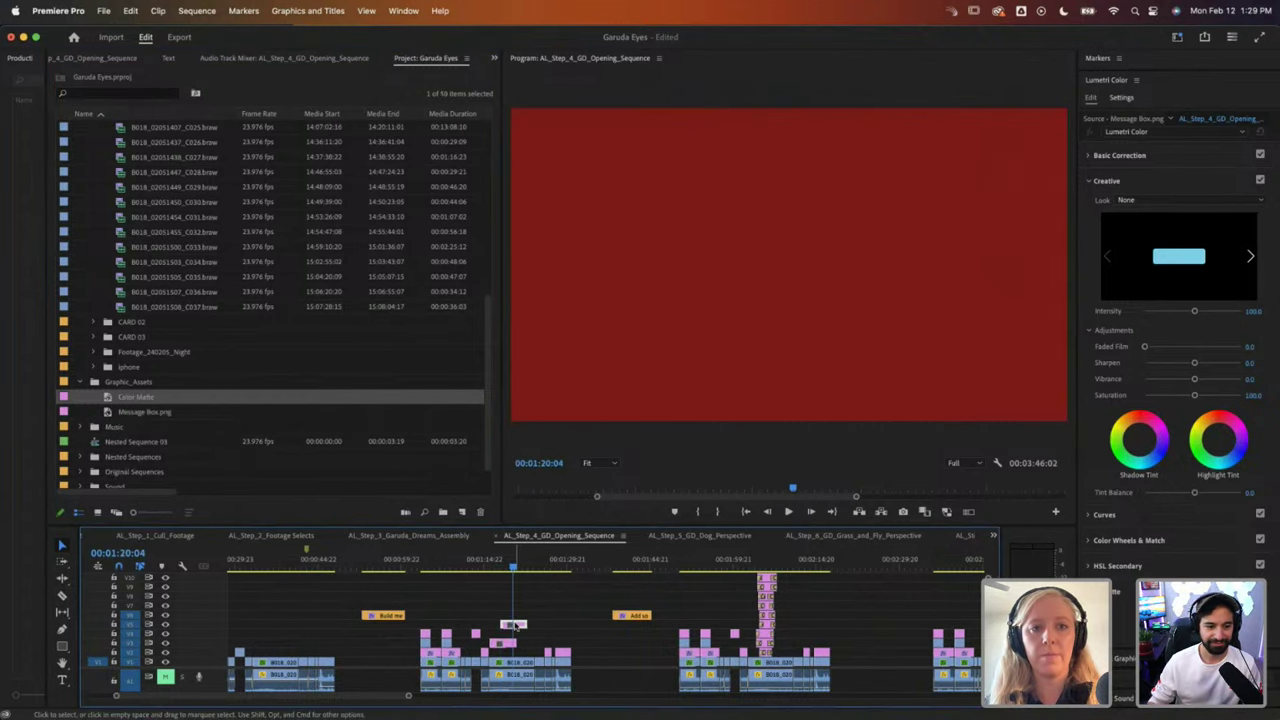
Step: With Uniform Scale off, scale the matte to 16 width, 13 height at position 1043, 354
left_click(493, 57)
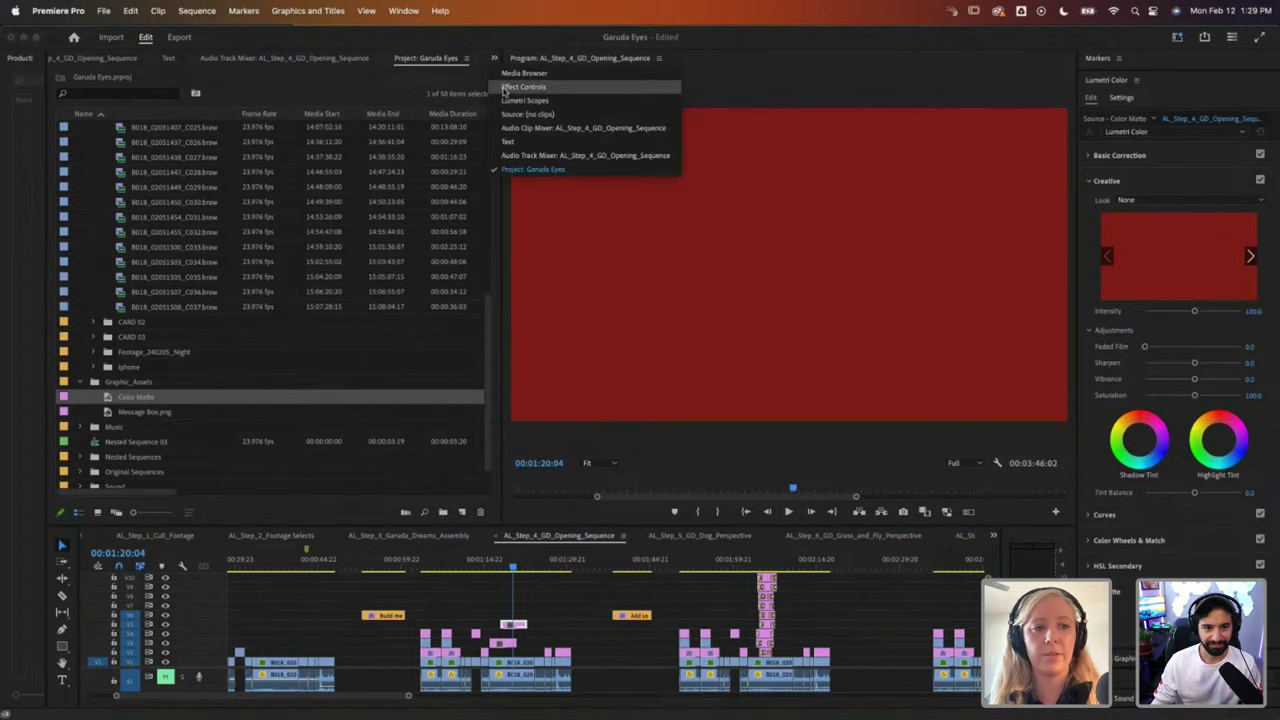
left_click(505, 88)
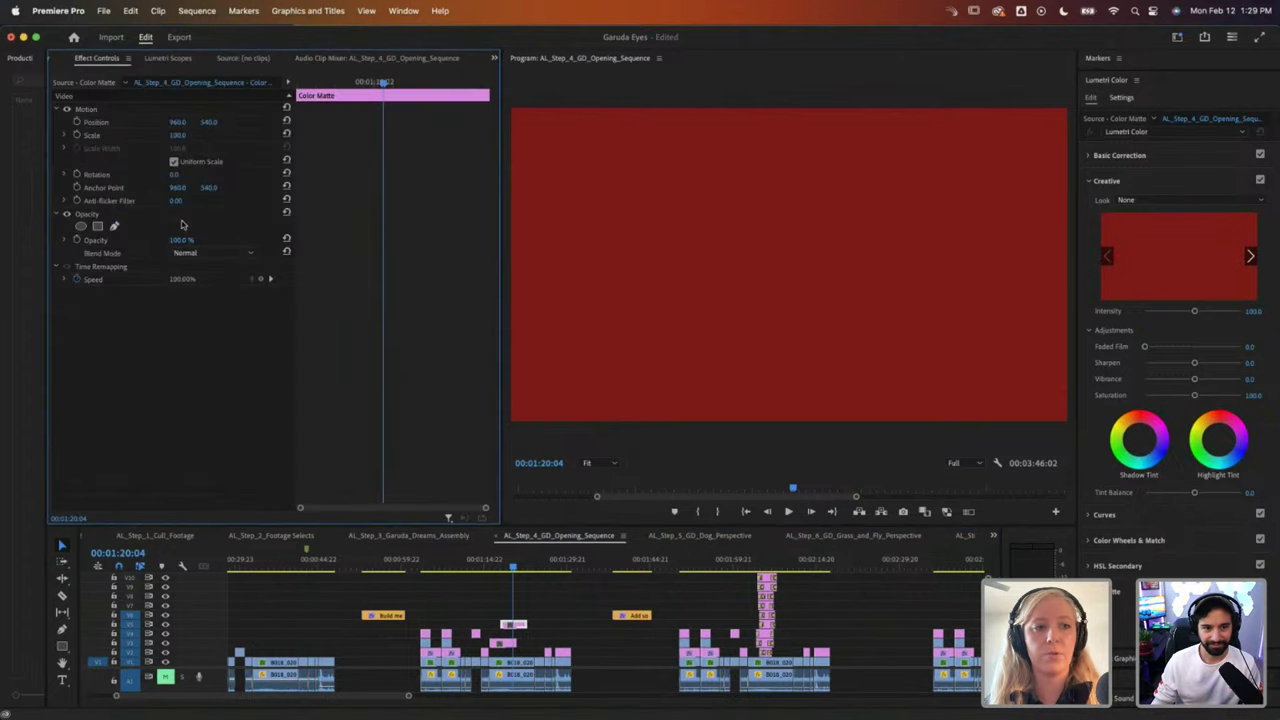
left_click(65, 135)
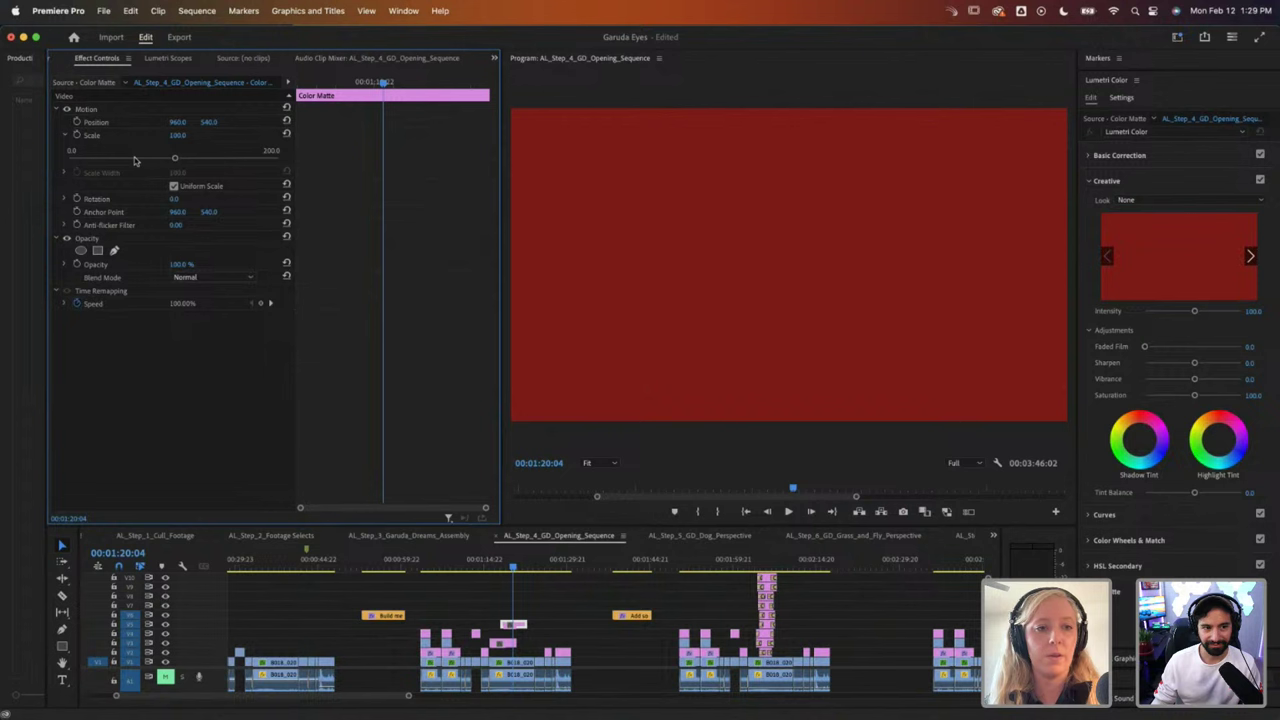
left_click(174, 186)
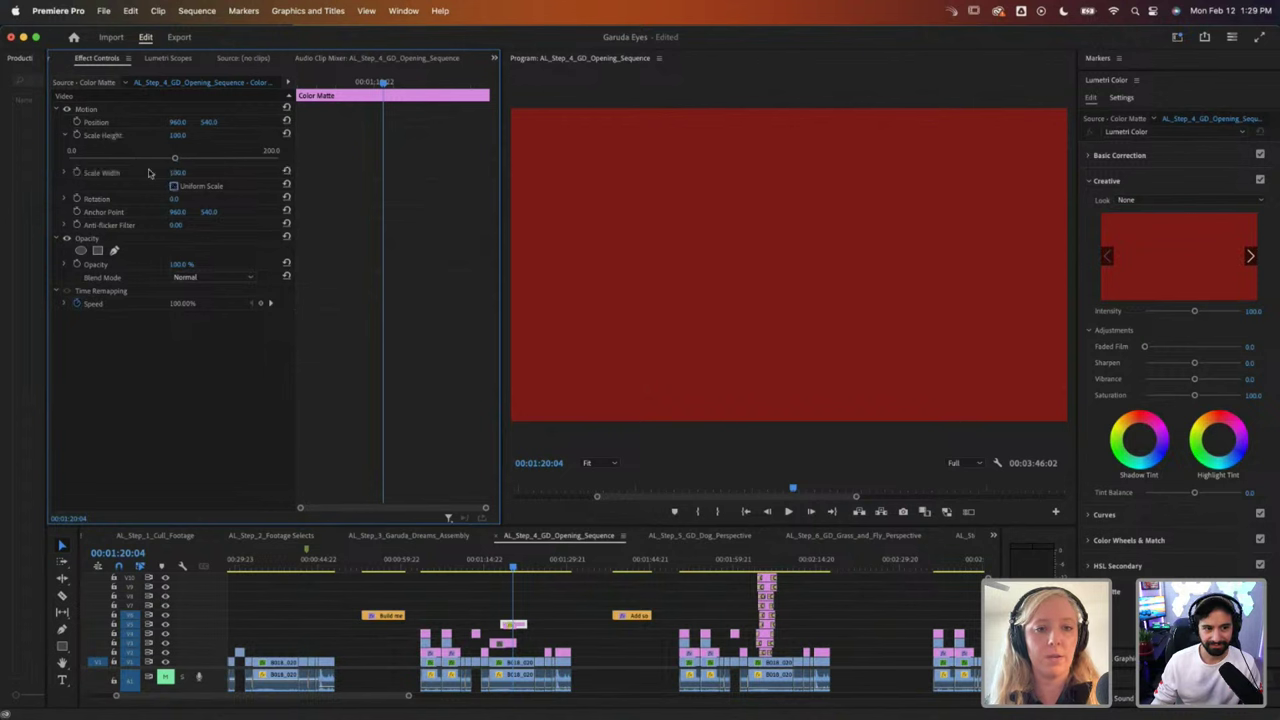
left_click_drag(177, 174, 177, 125)
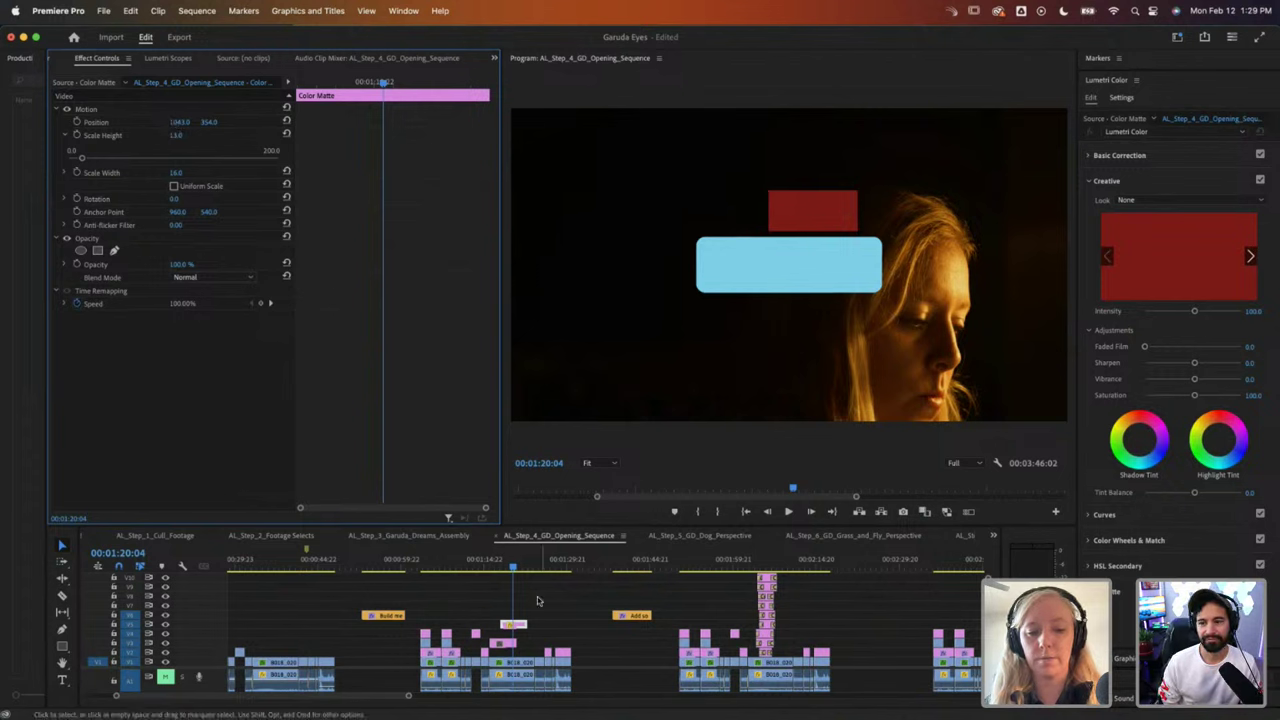
left_click(512, 625)
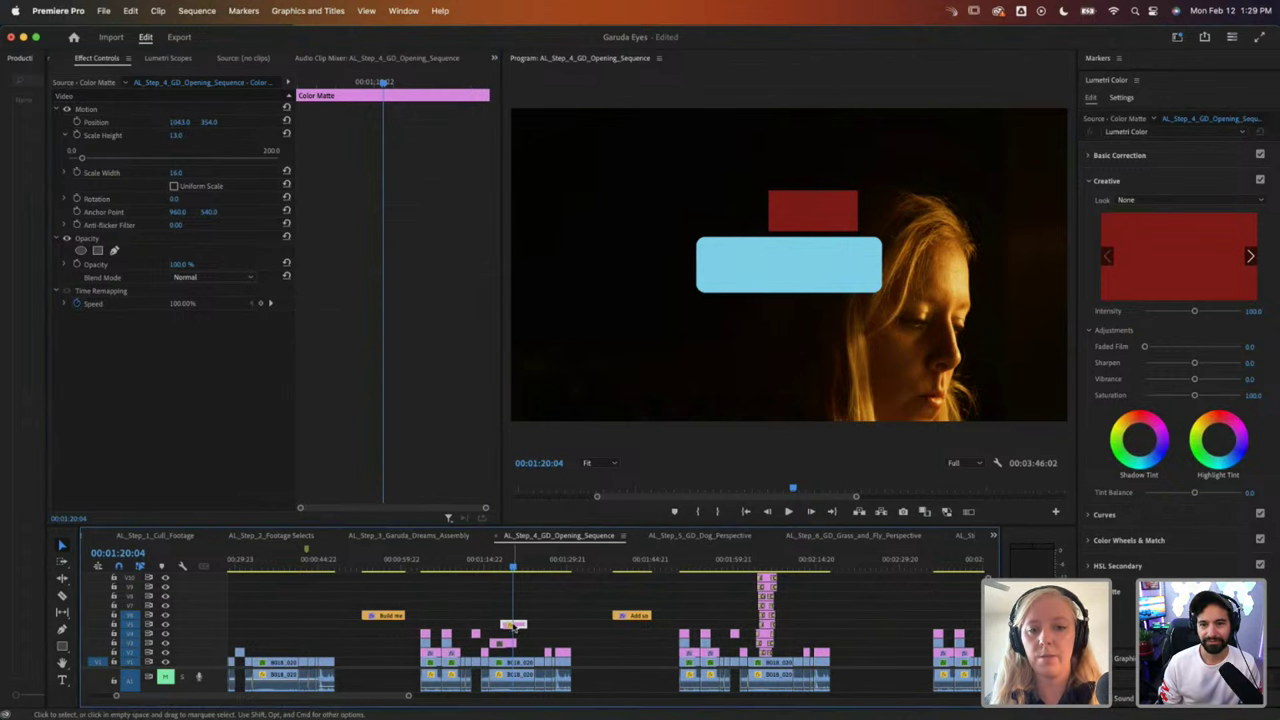
Step: Delete the red Color Matte, select Message Box.png at 01:18:09, and open its Blend Mode list
key("Delete")
left_click(507, 645)
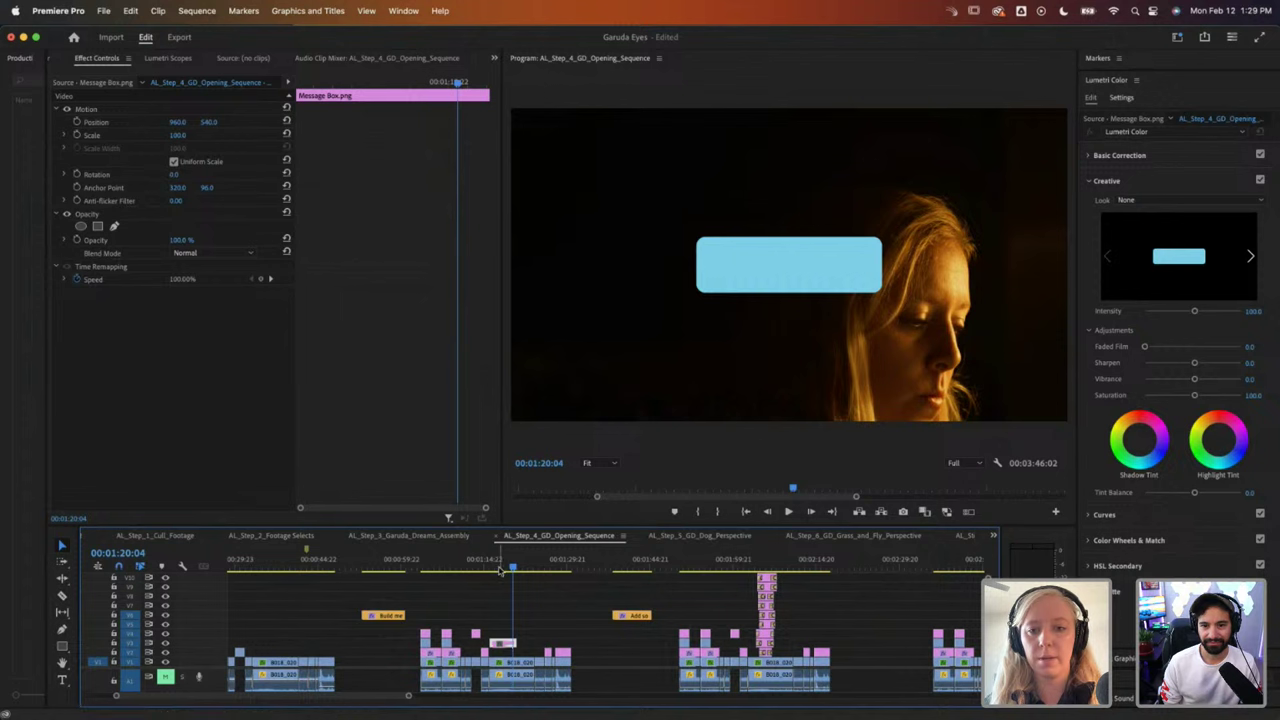
left_click_drag(457, 82, 388, 82)
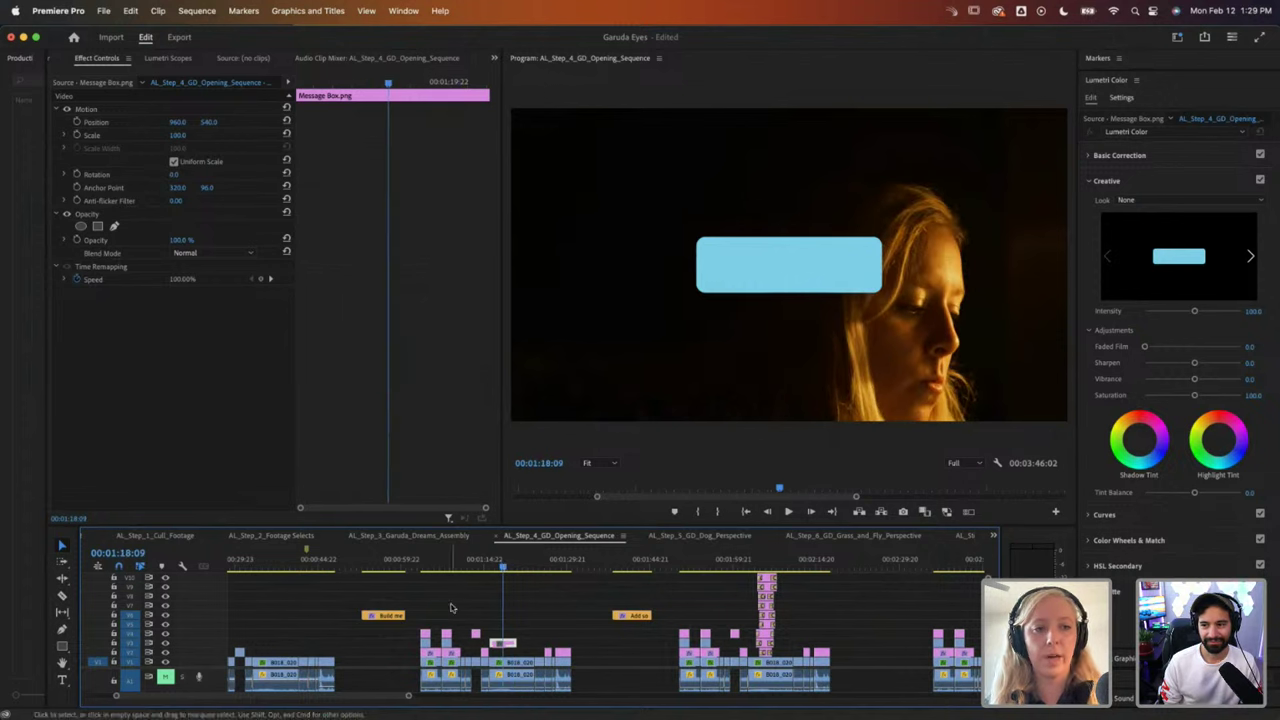
left_click(204, 254)
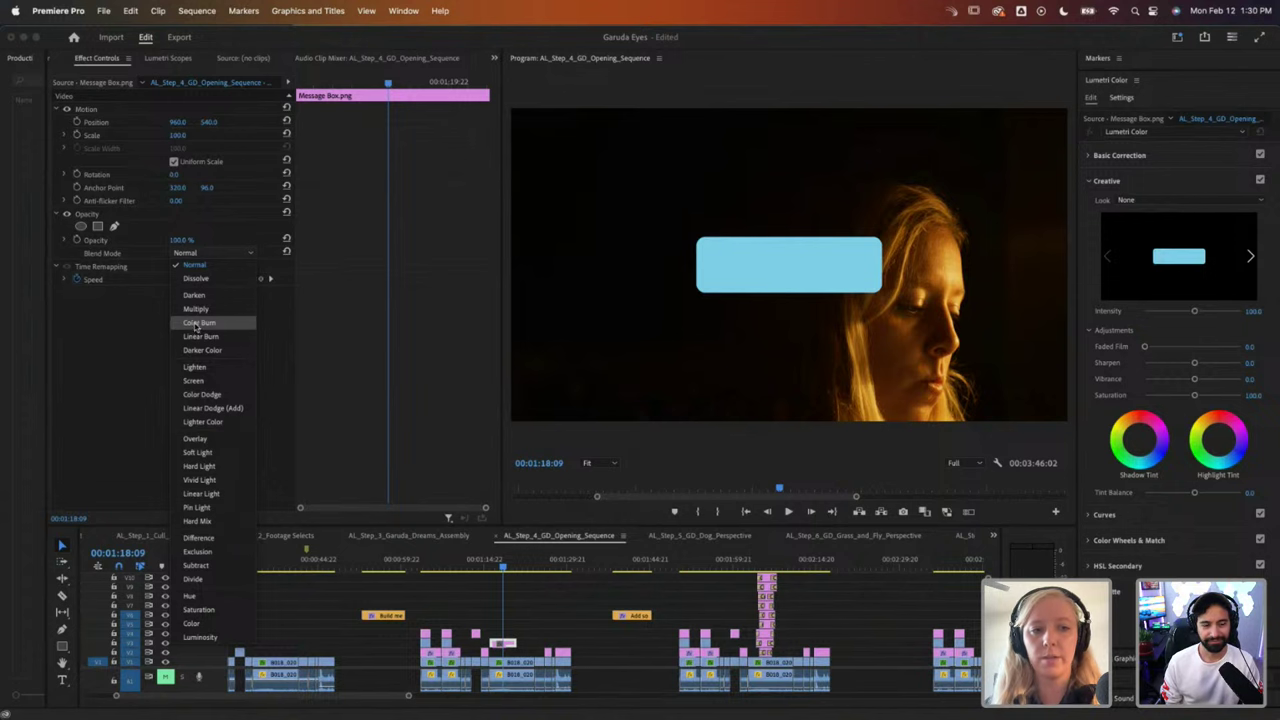
Step: Preview the message box with Color Burn, Linear Dodge (Add), and Hard Light blend modes
left_click(197, 323)
scroll(197, 256, "down", 5)
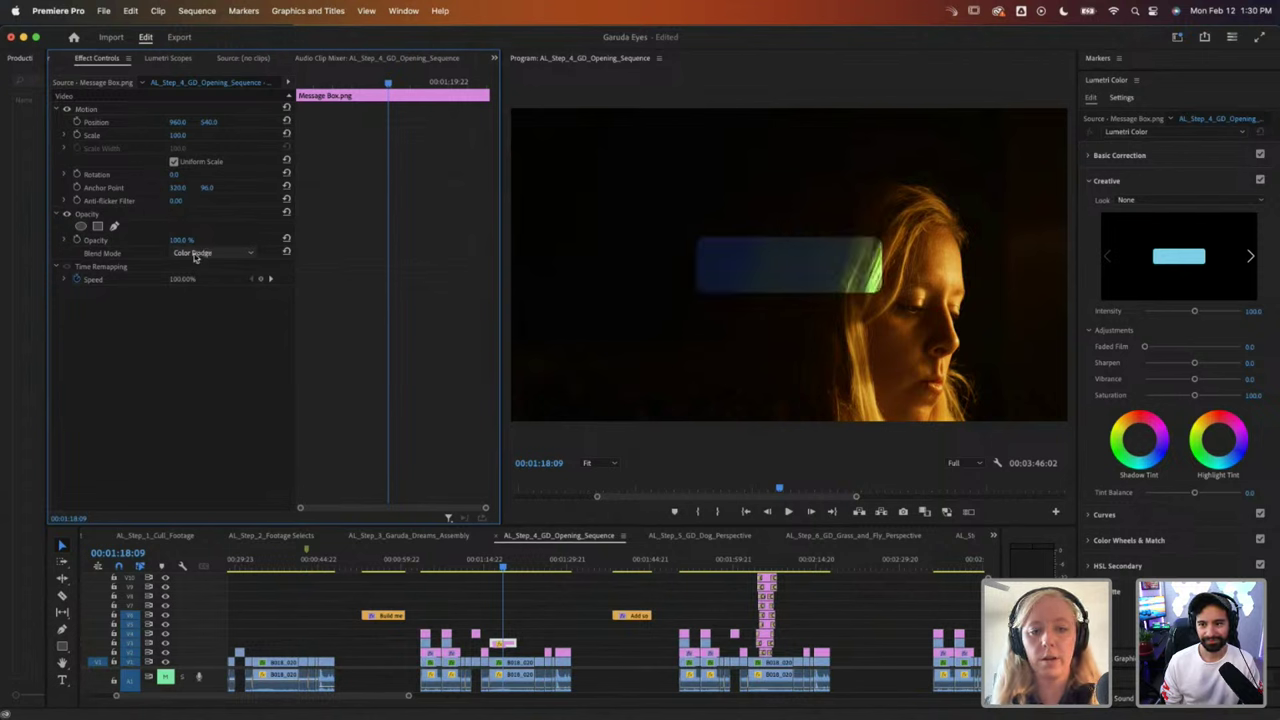
key("space")
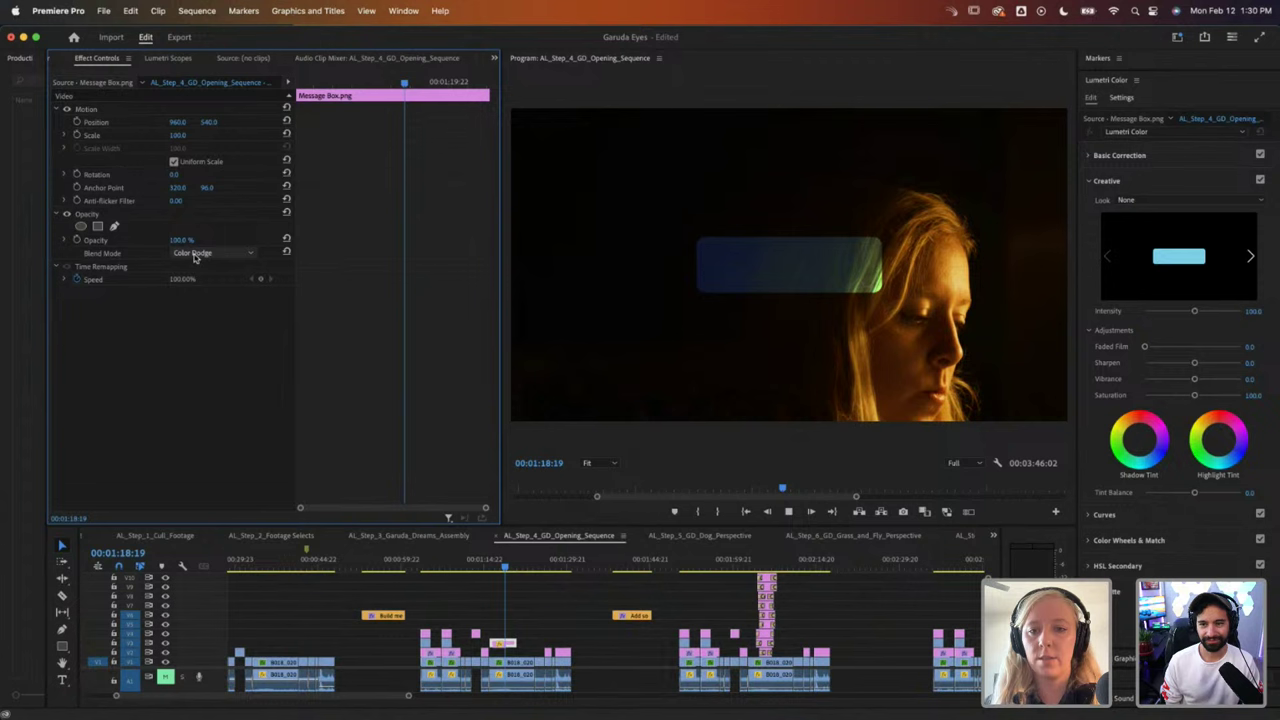
key("space")
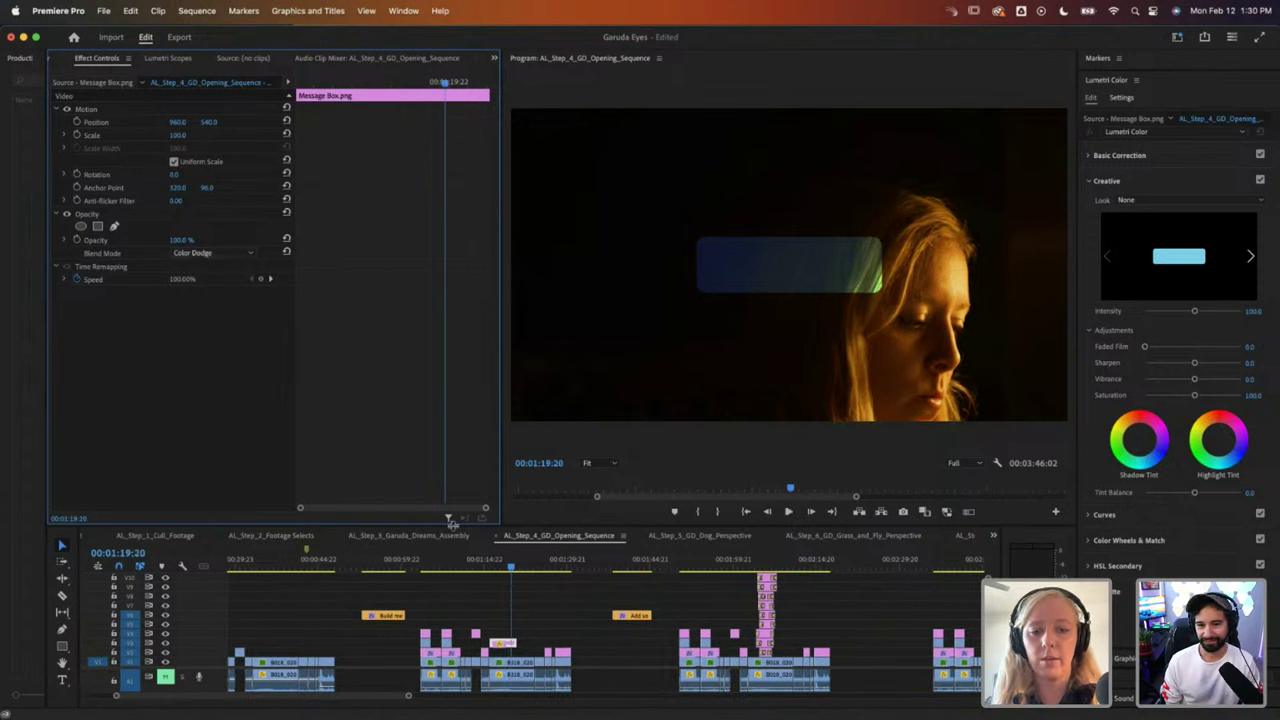
left_click(497, 568)
key("space")
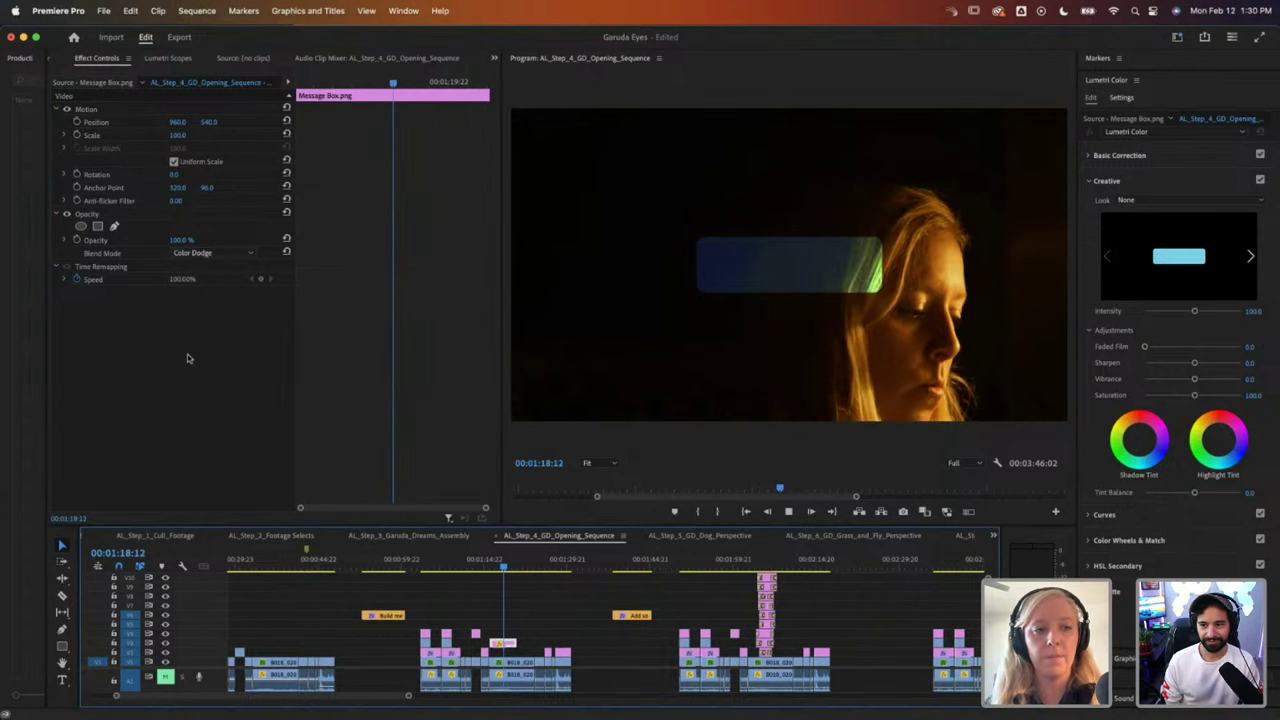
left_click(192, 253)
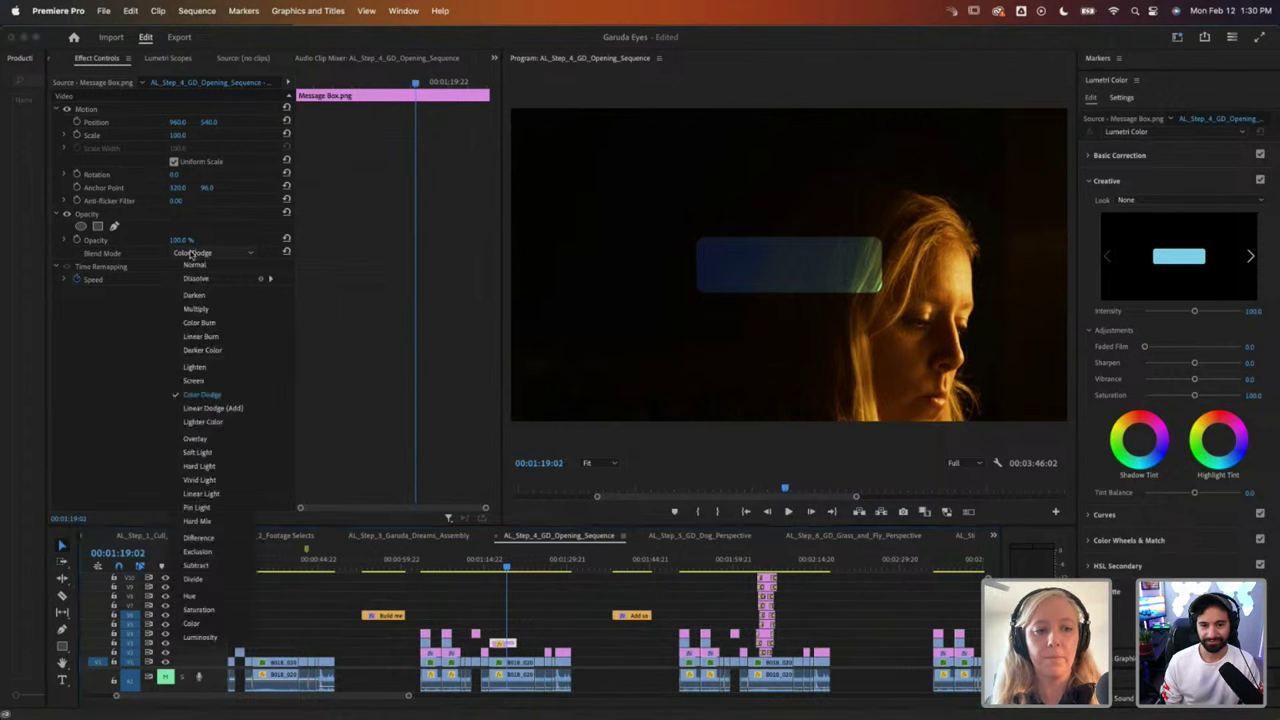
left_click(192, 409)
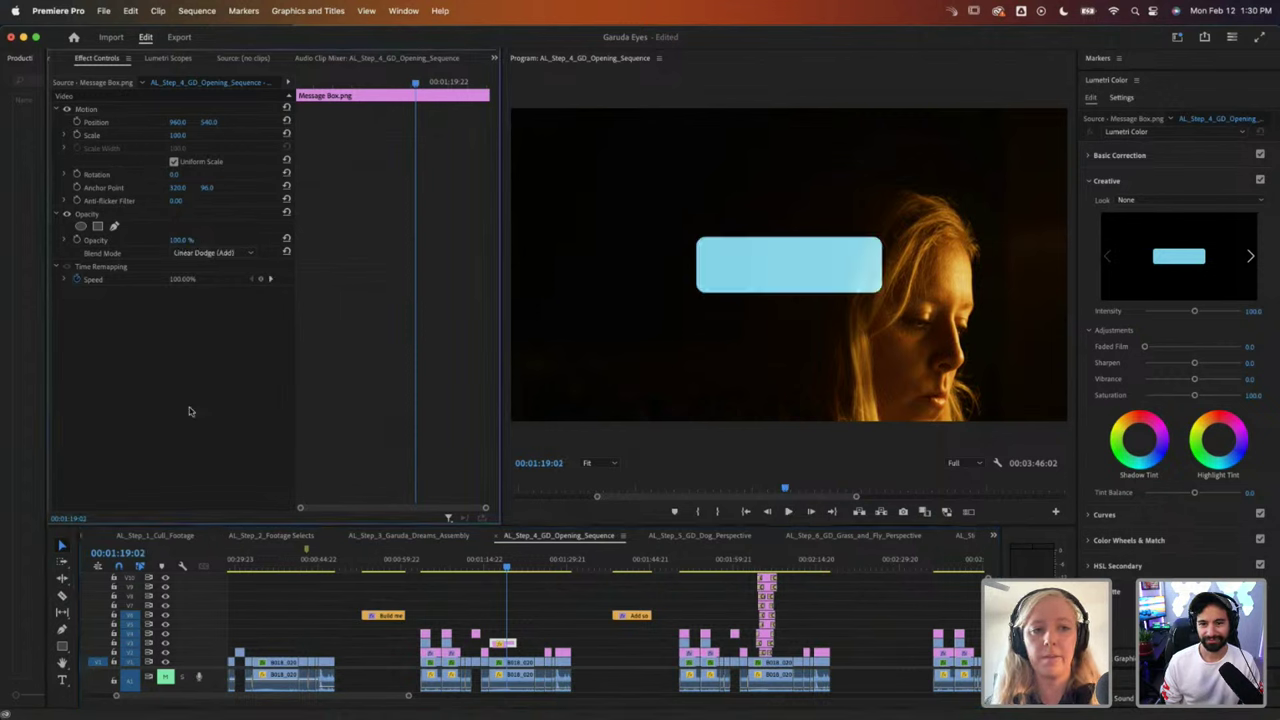
left_click(192, 253)
left_click(210, 468)
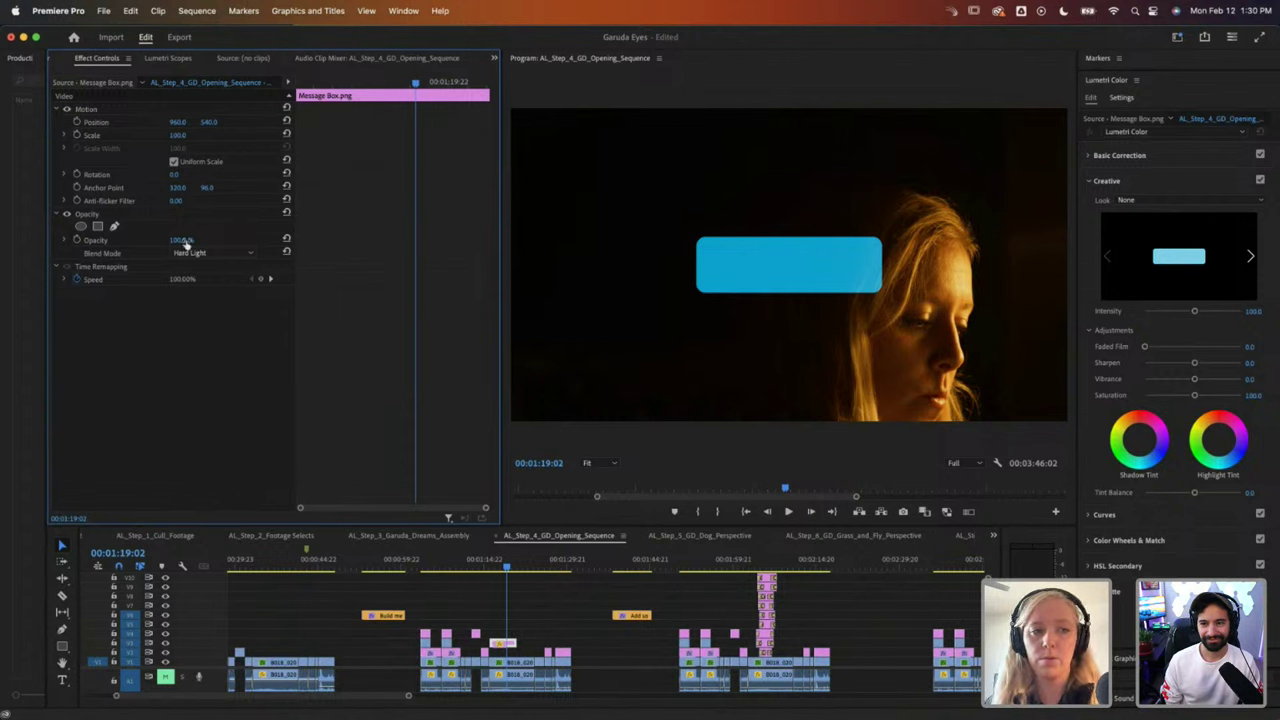
Step: Lower the message box opacity to about 38% and switch its blend to Soft Light
left_click_drag(184, 242, 186, 241)
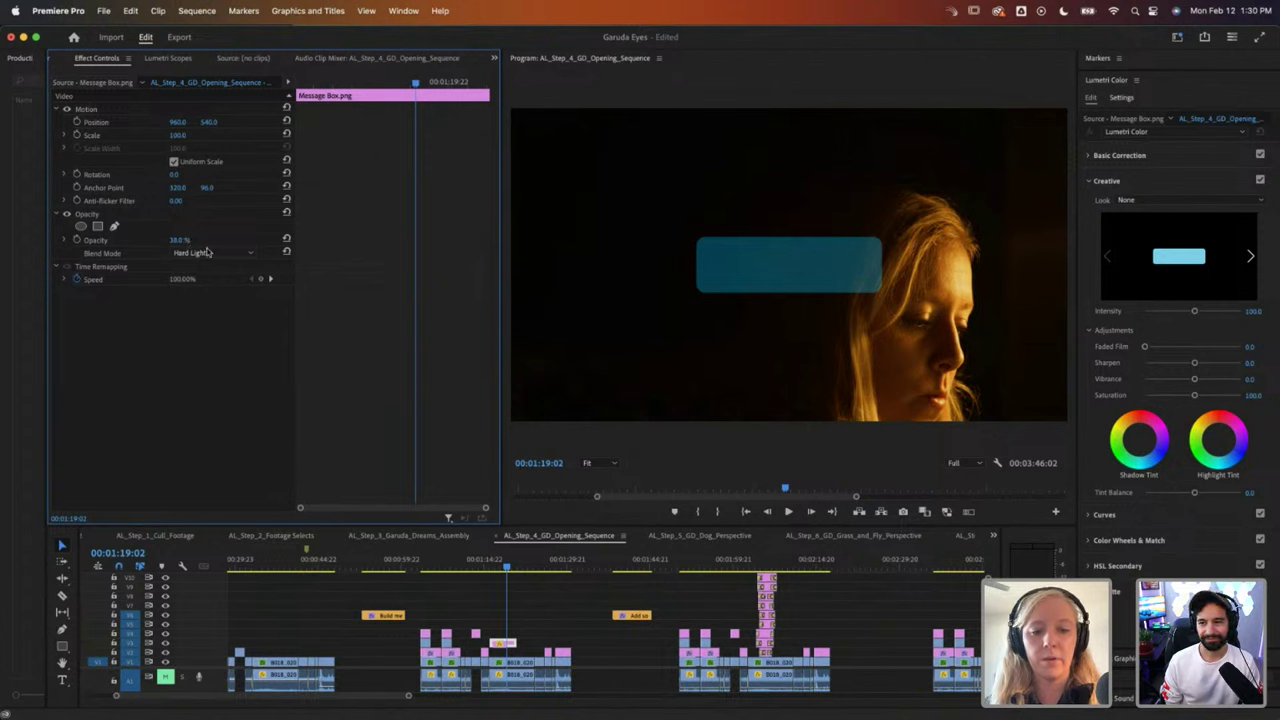
left_click(498, 566)
key("space")
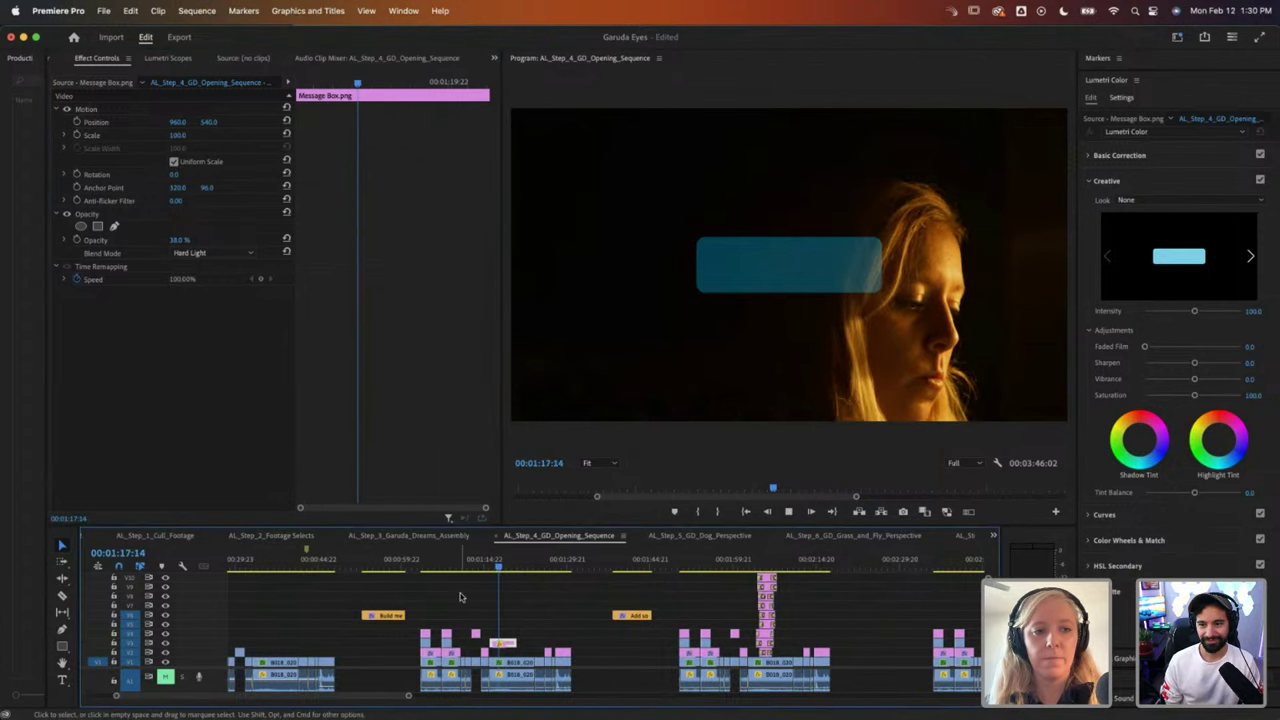
left_click(212, 253)
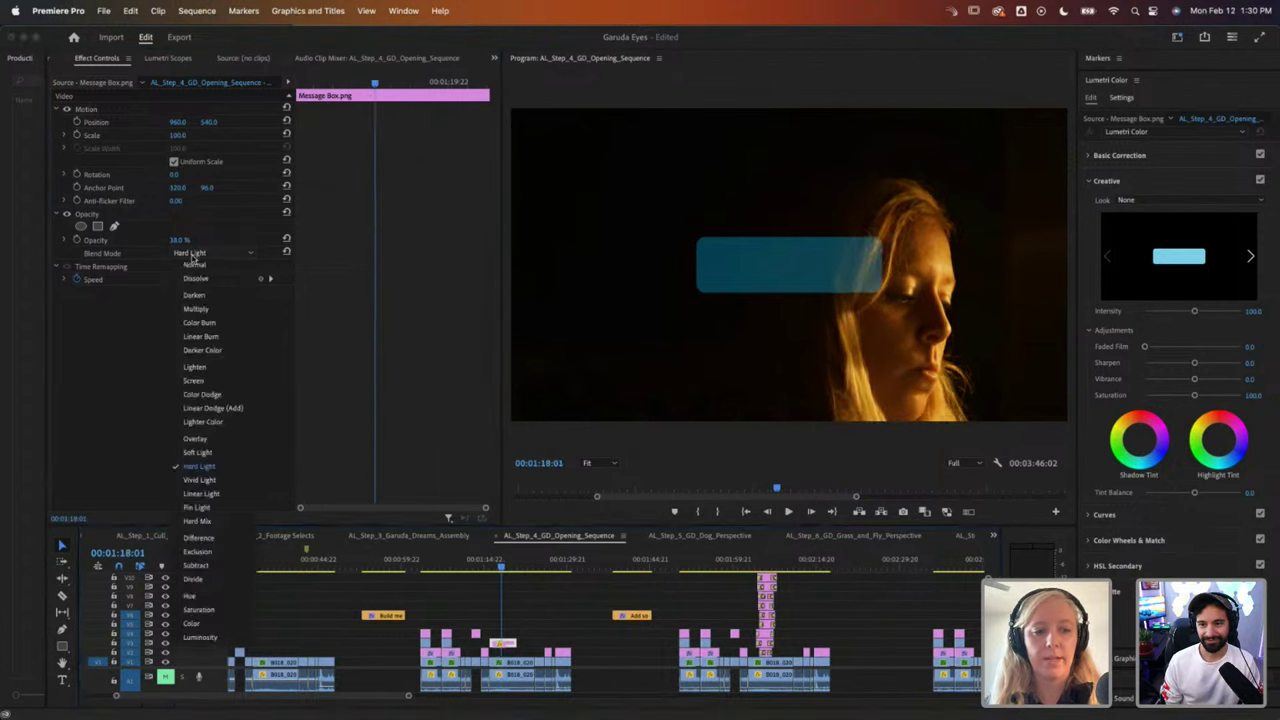
left_click(197, 452)
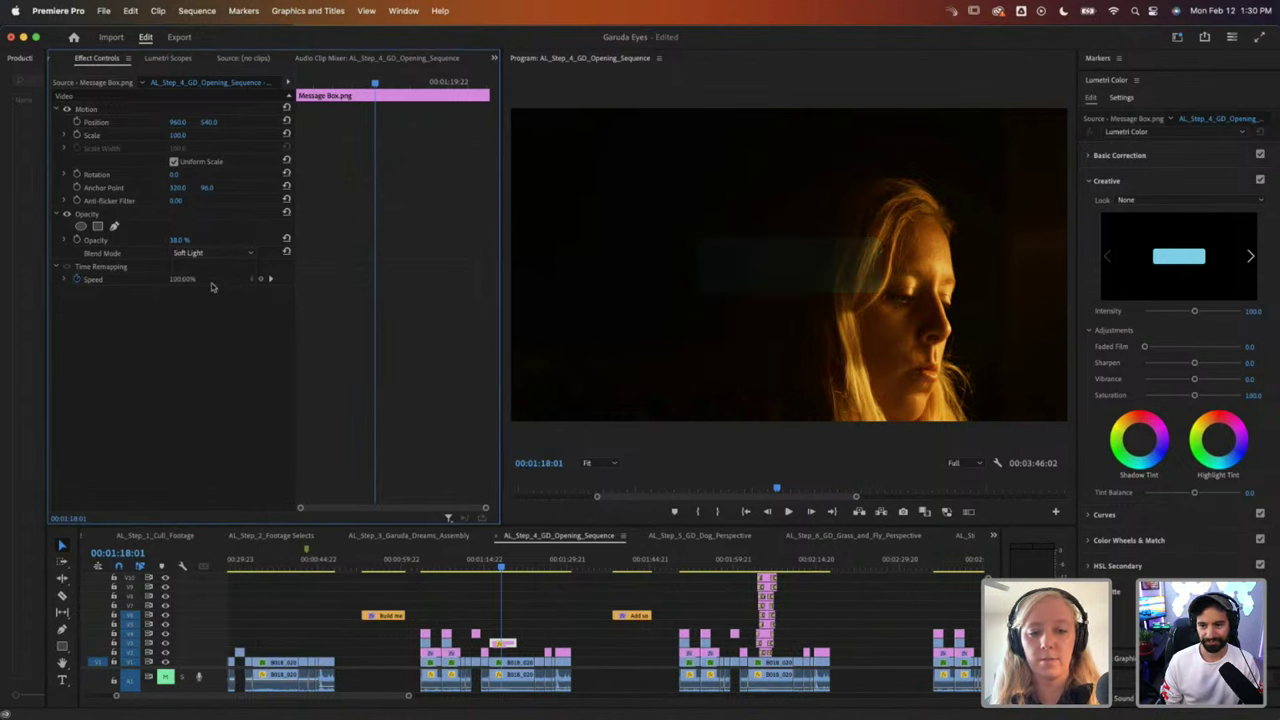
key("space")
Step: Replay from 01:17:08, raise the message box opacity to 90%, and pick the Type tool
left_click(498, 566)
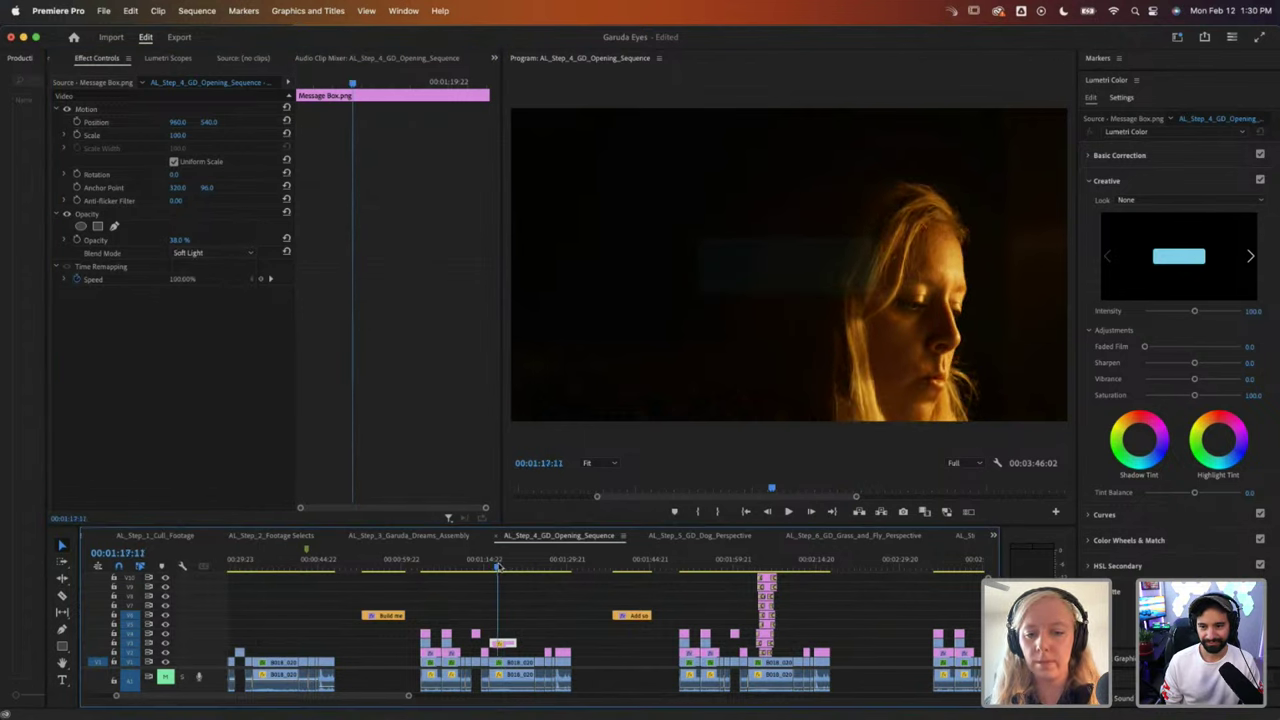
left_click(496, 566)
key("space")
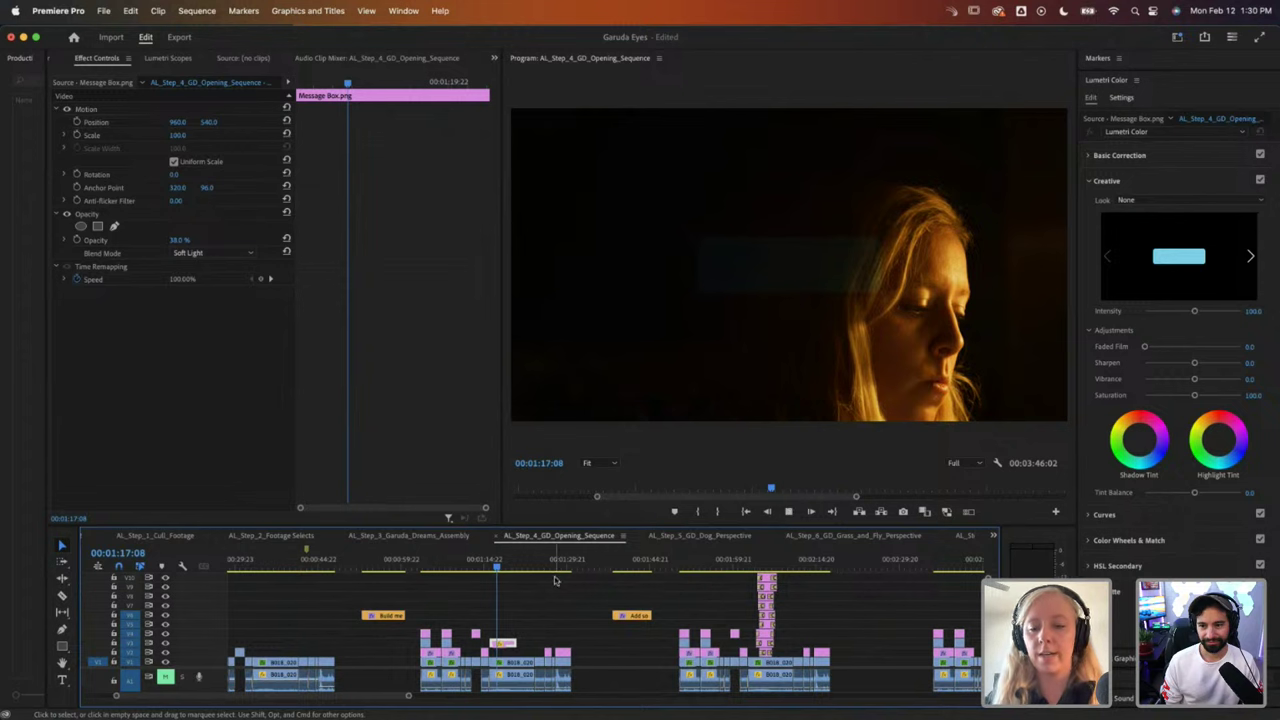
key("space")
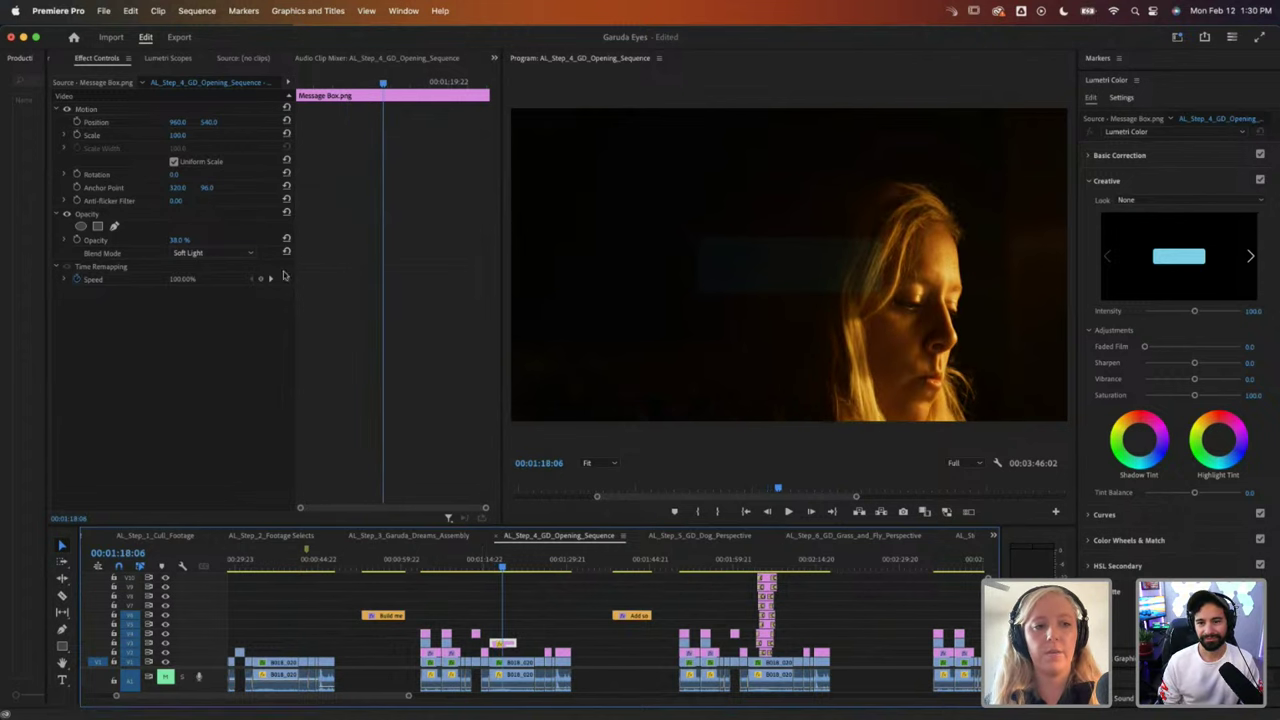
left_click_drag(178, 241, 232, 260)
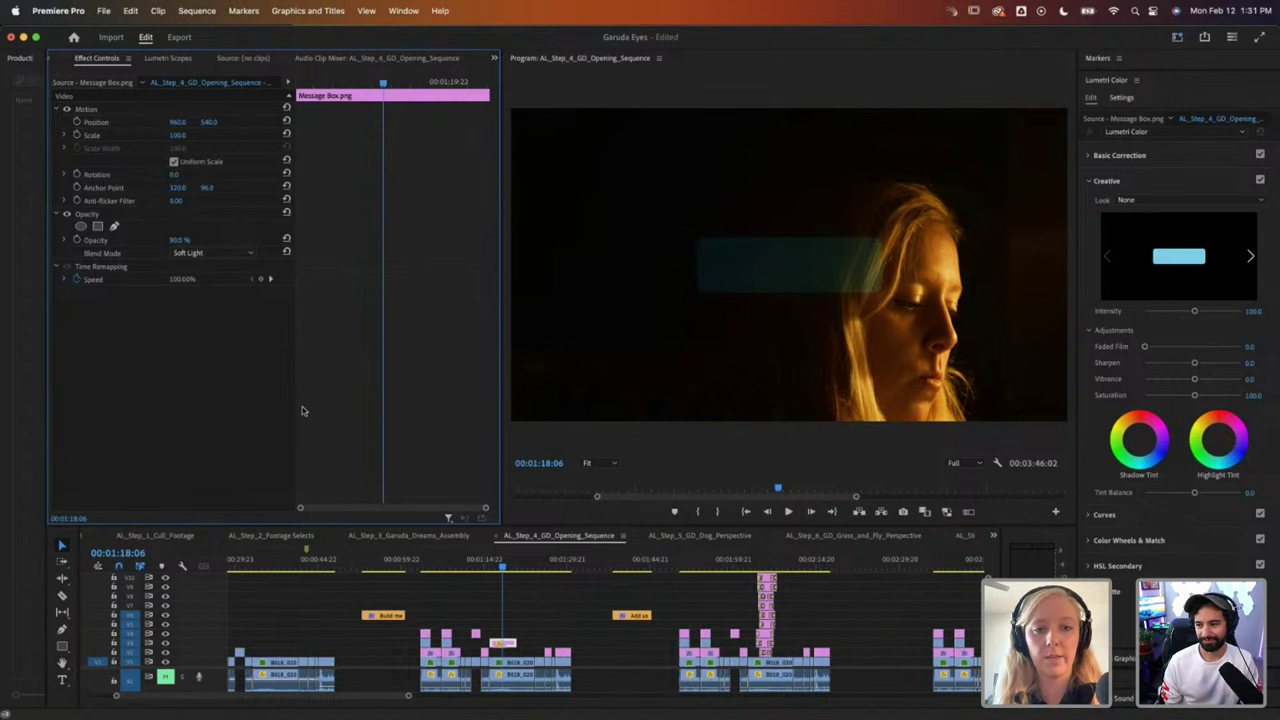
left_click(505, 645)
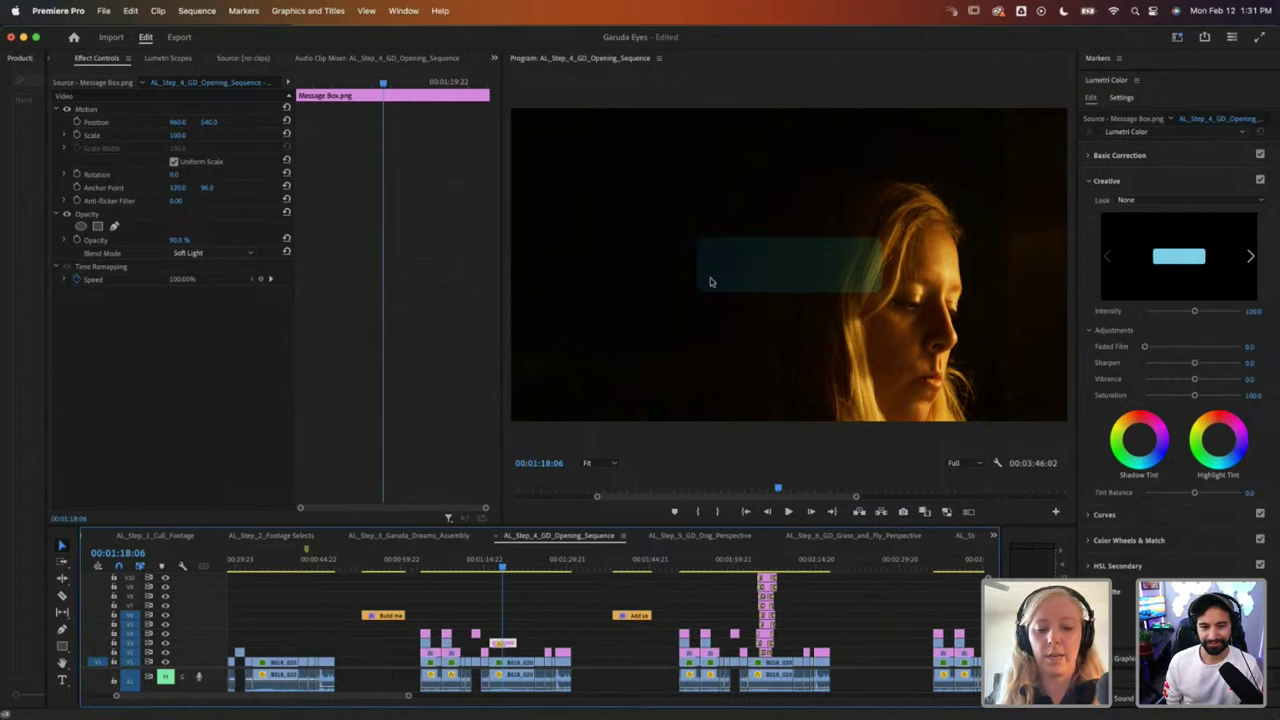
key("t")
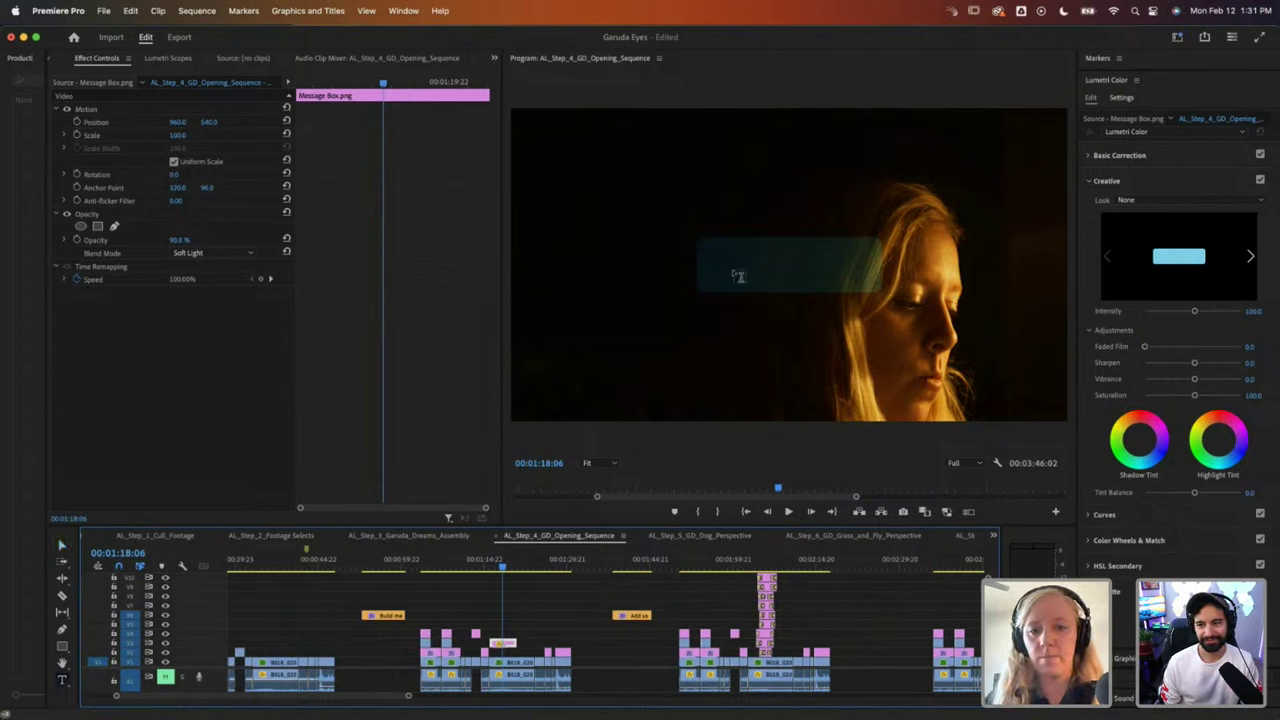
Step: Type the title "Hey see you later" on the message box and shift its clip into alignment
left_click(727, 250)
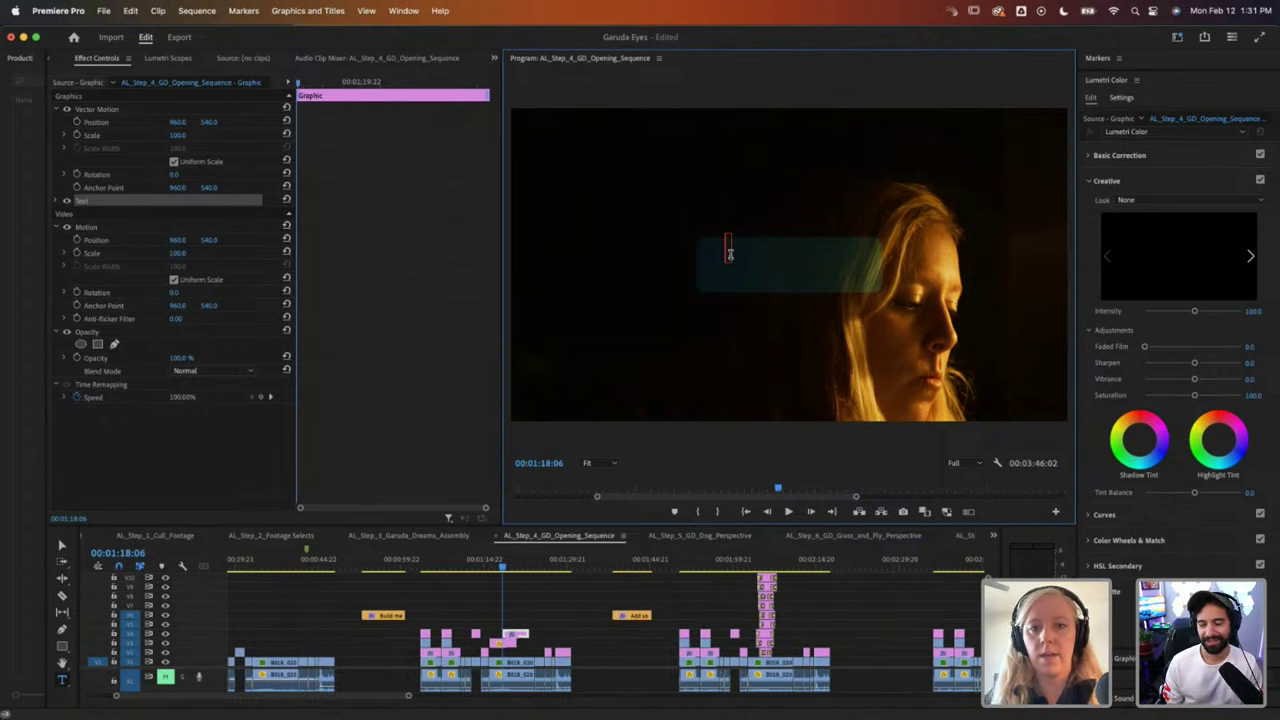
type("Hey see y")
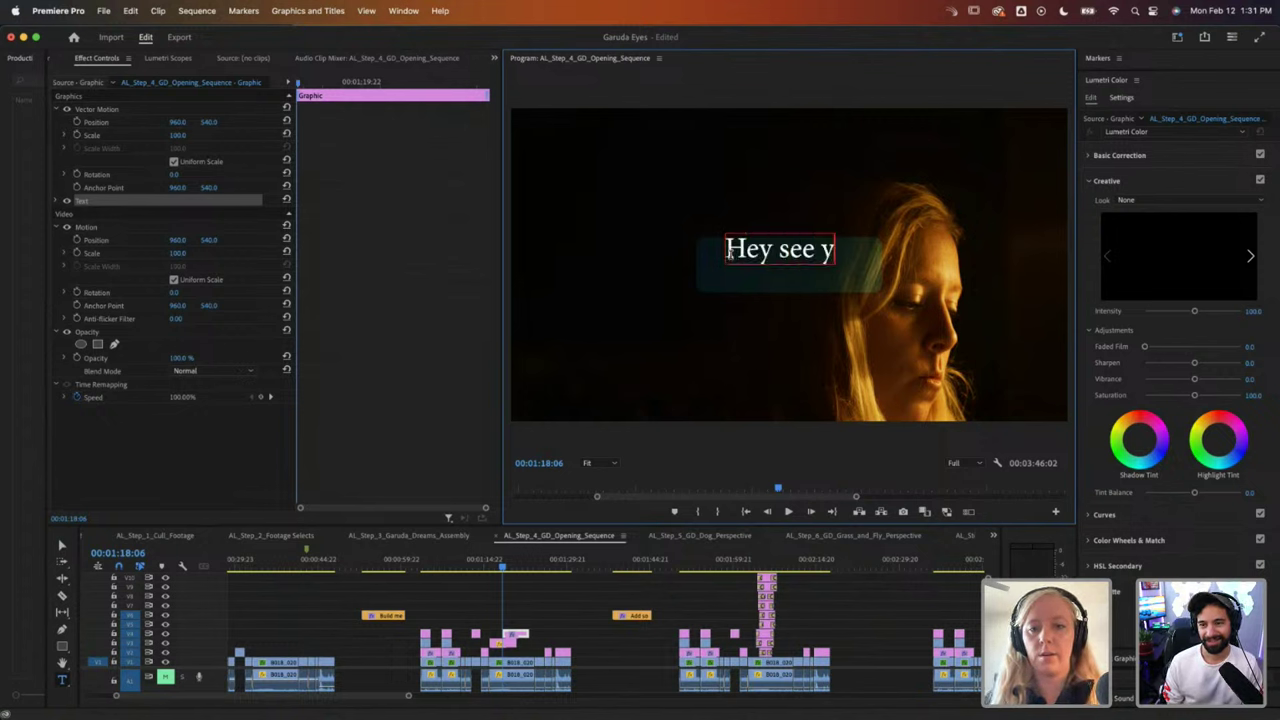
type("ou later")
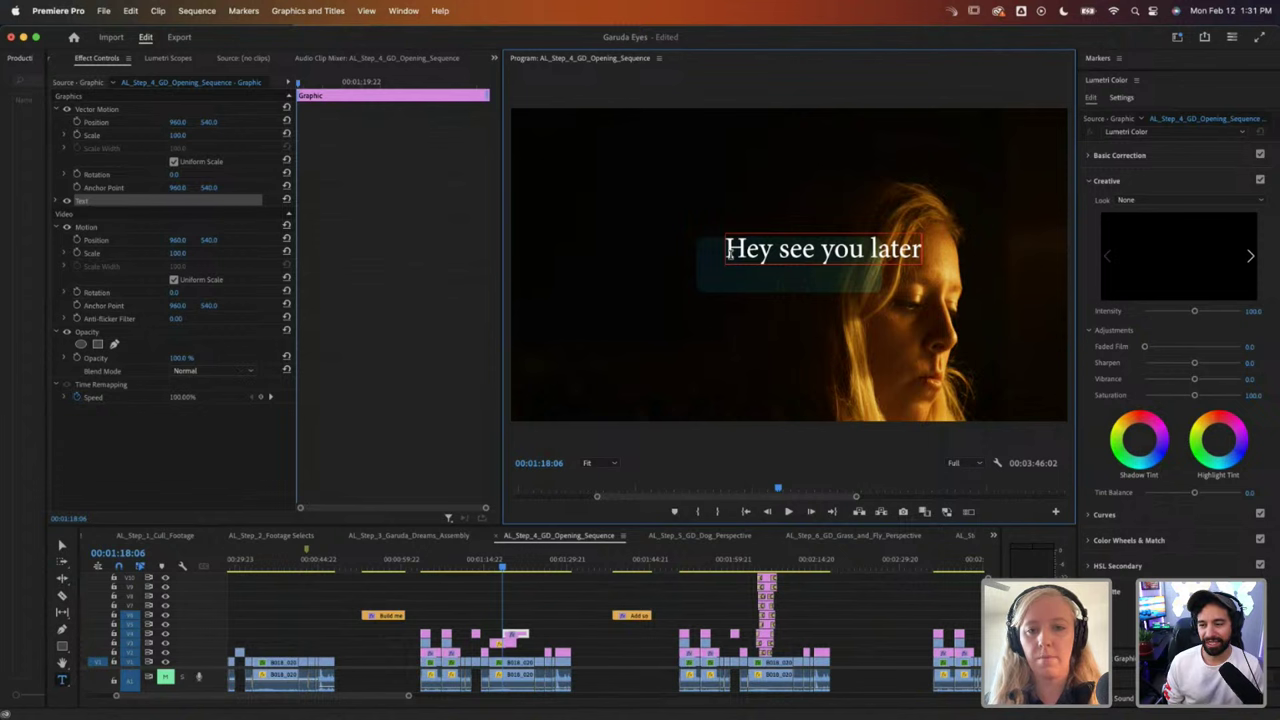
left_click(507, 633)
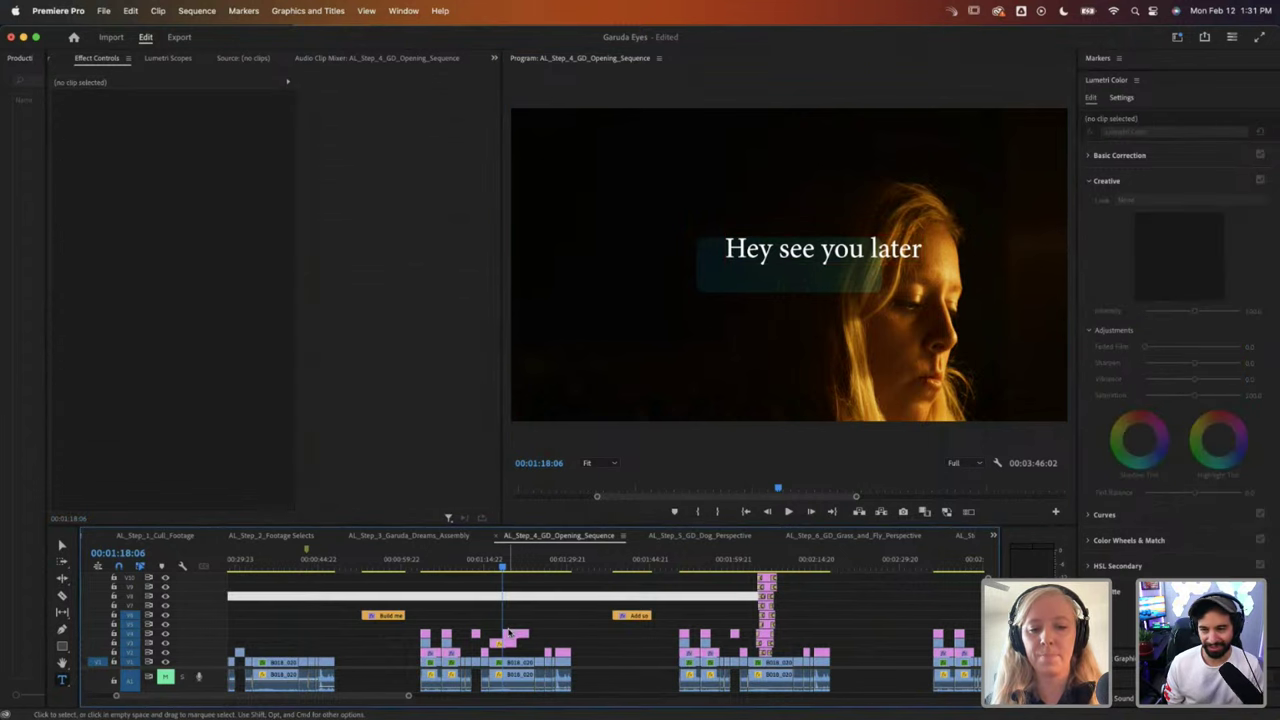
left_click_drag(507, 633, 510, 638)
left_click(509, 647)
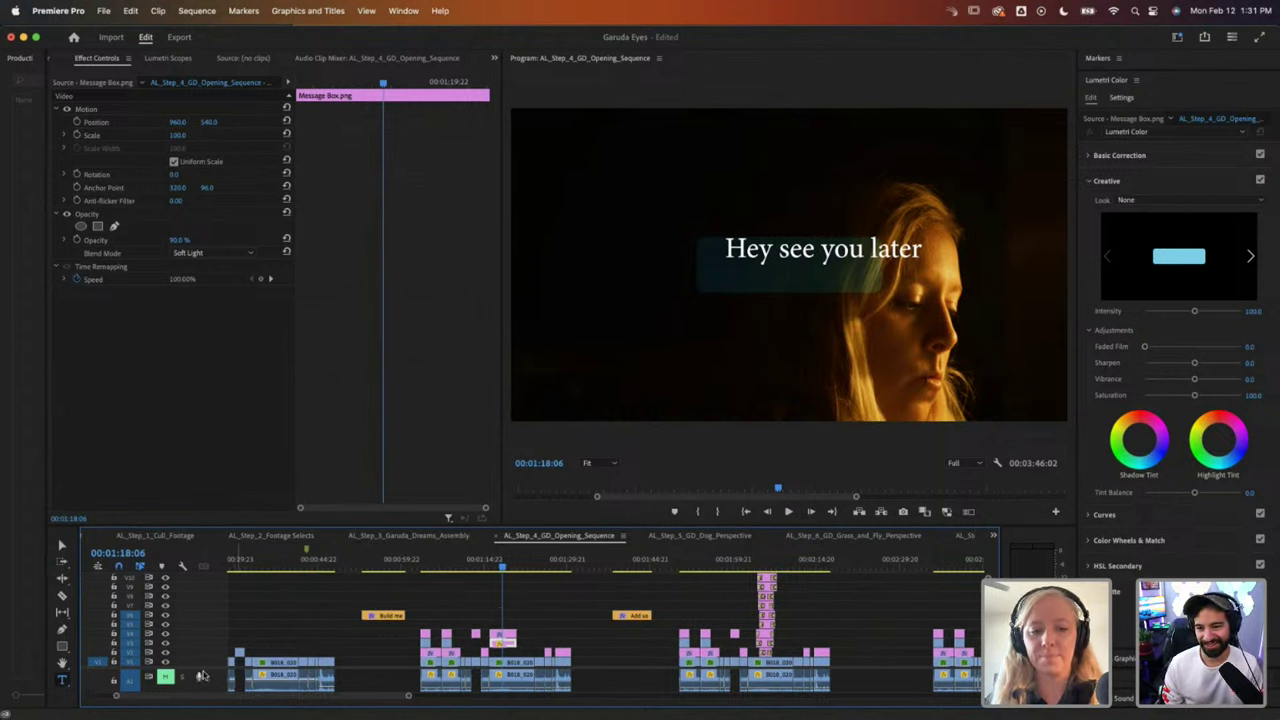
Step: Select the title clip and highlight all of the "Hey see you later" text
scroll(207, 668, "up", 1)
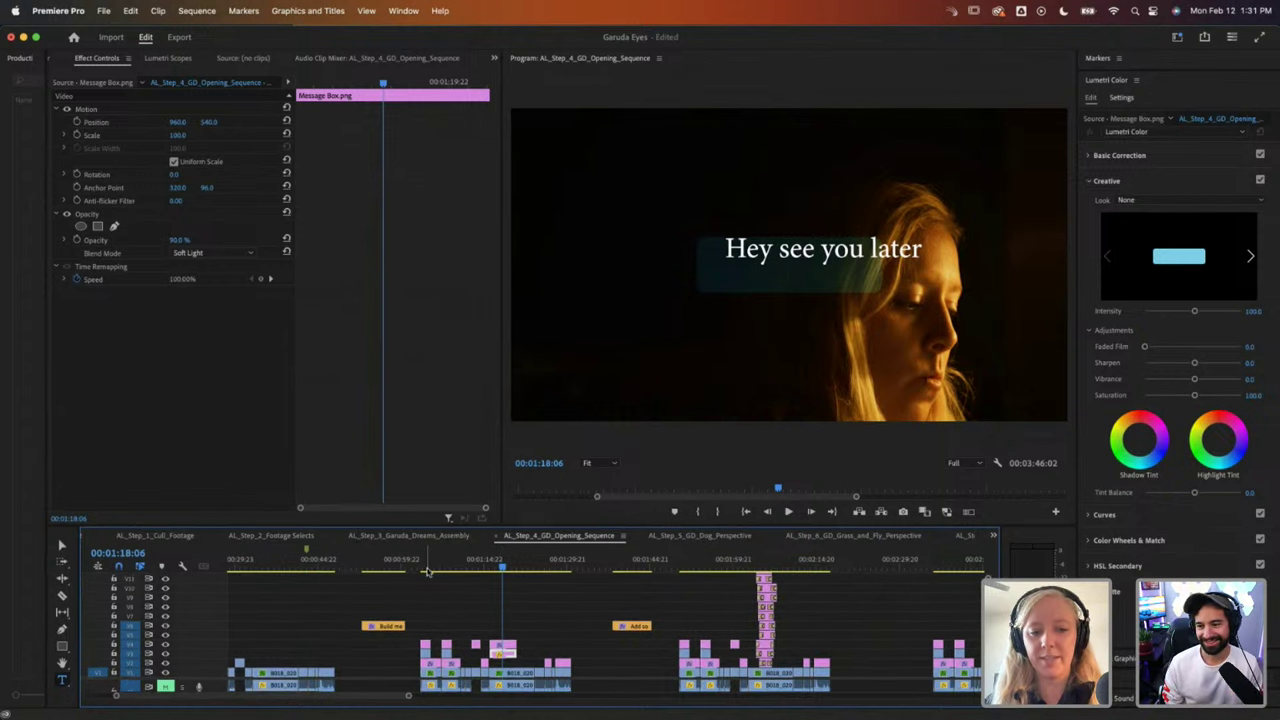
left_click(502, 646)
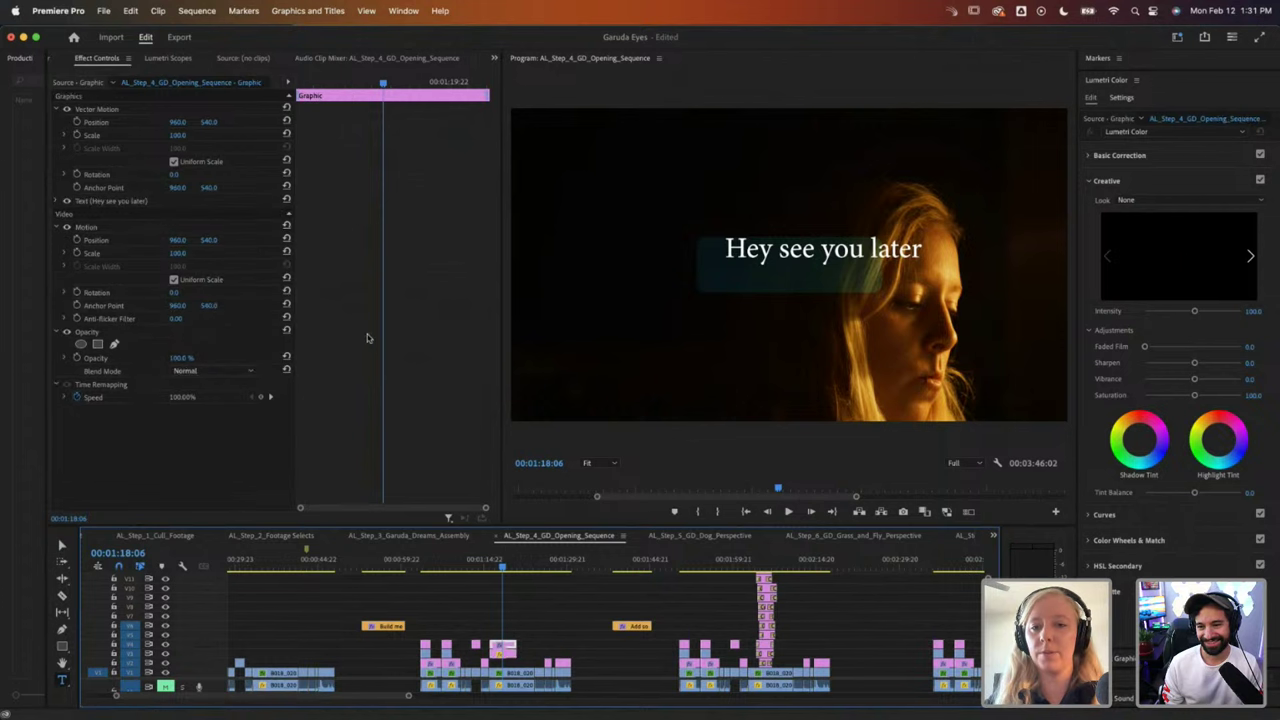
double_click(784, 249)
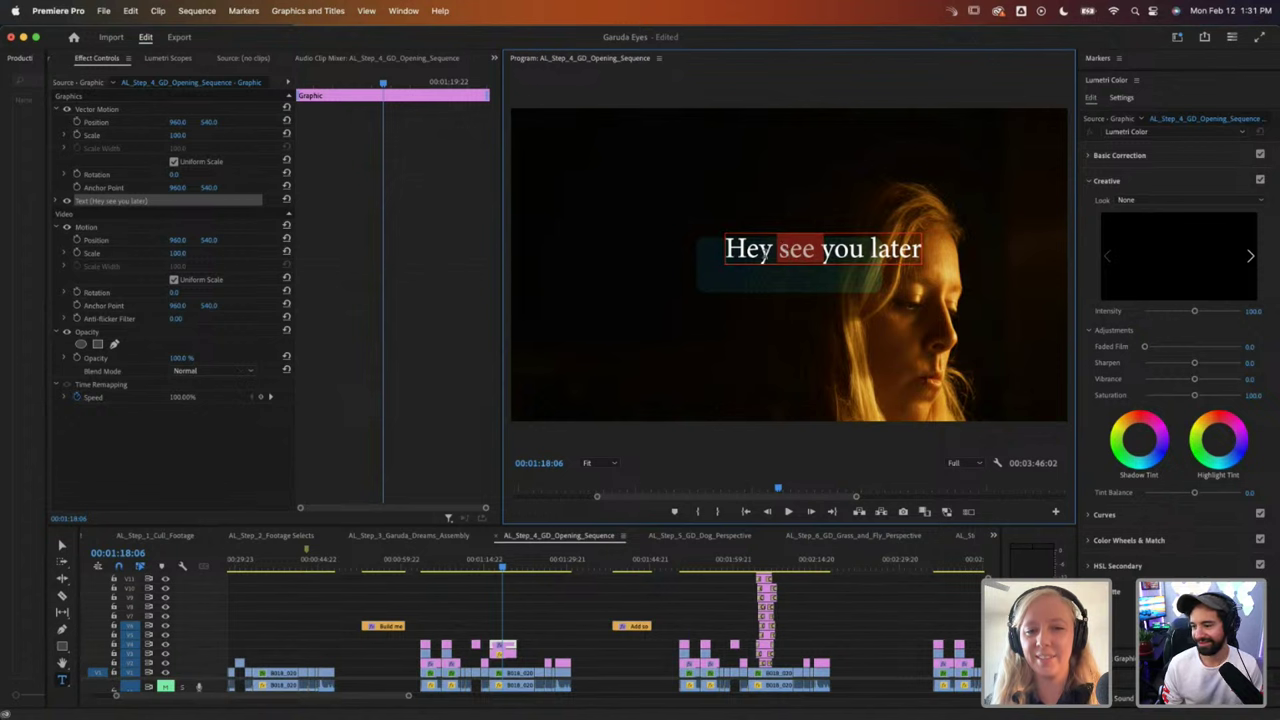
left_click(748, 250)
triple_click(748, 250)
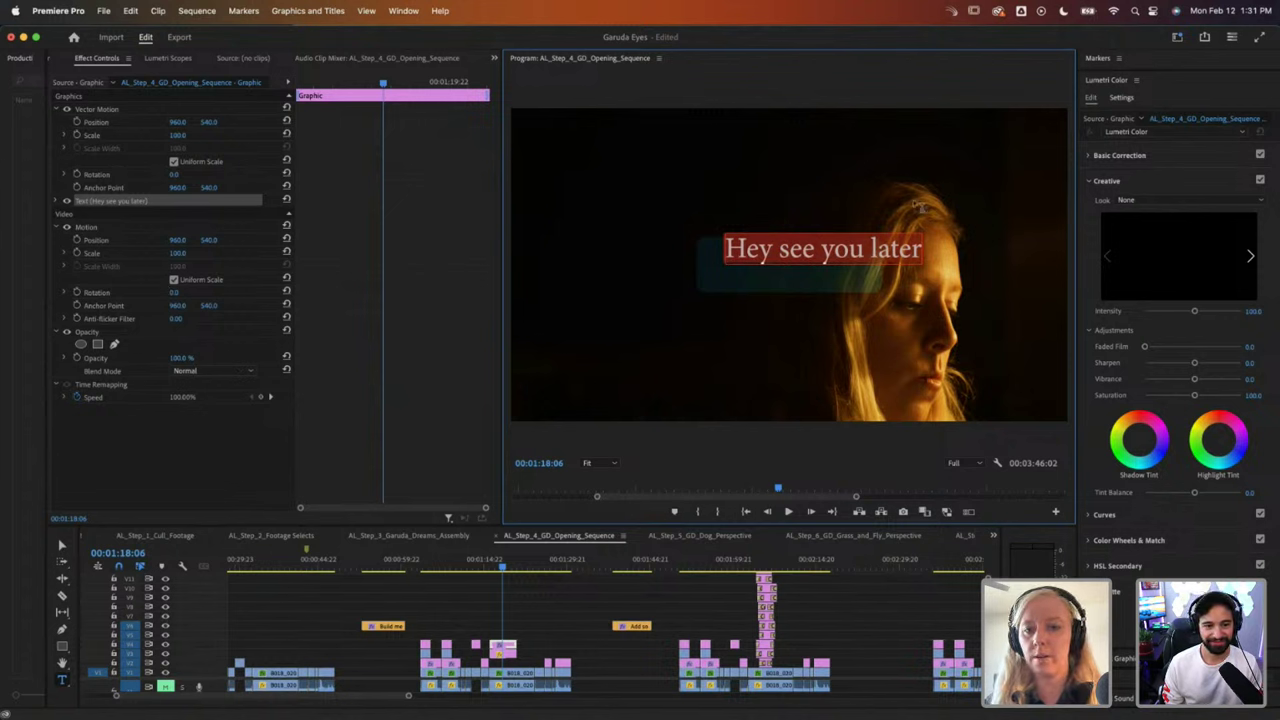
Step: Set the title font to Helvetica at size 63 in Essential Graphics
left_click(1107, 82)
double_click(1104, 80)
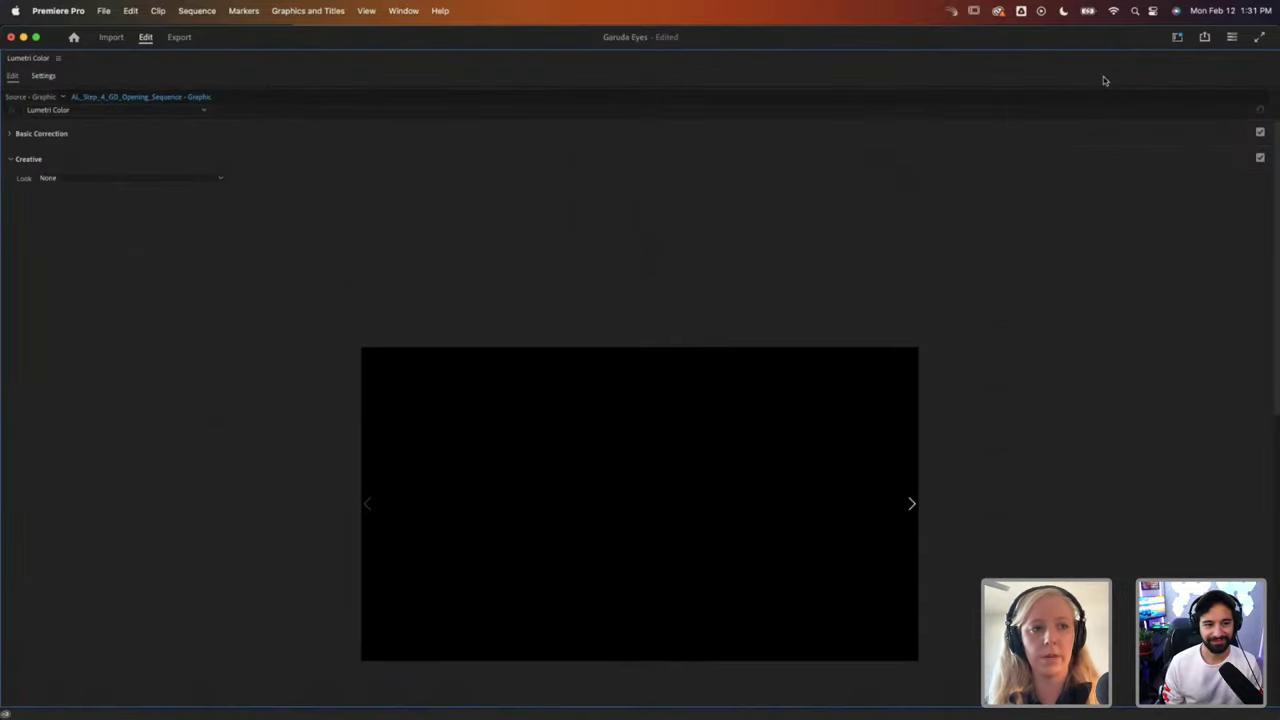
double_click(30, 59)
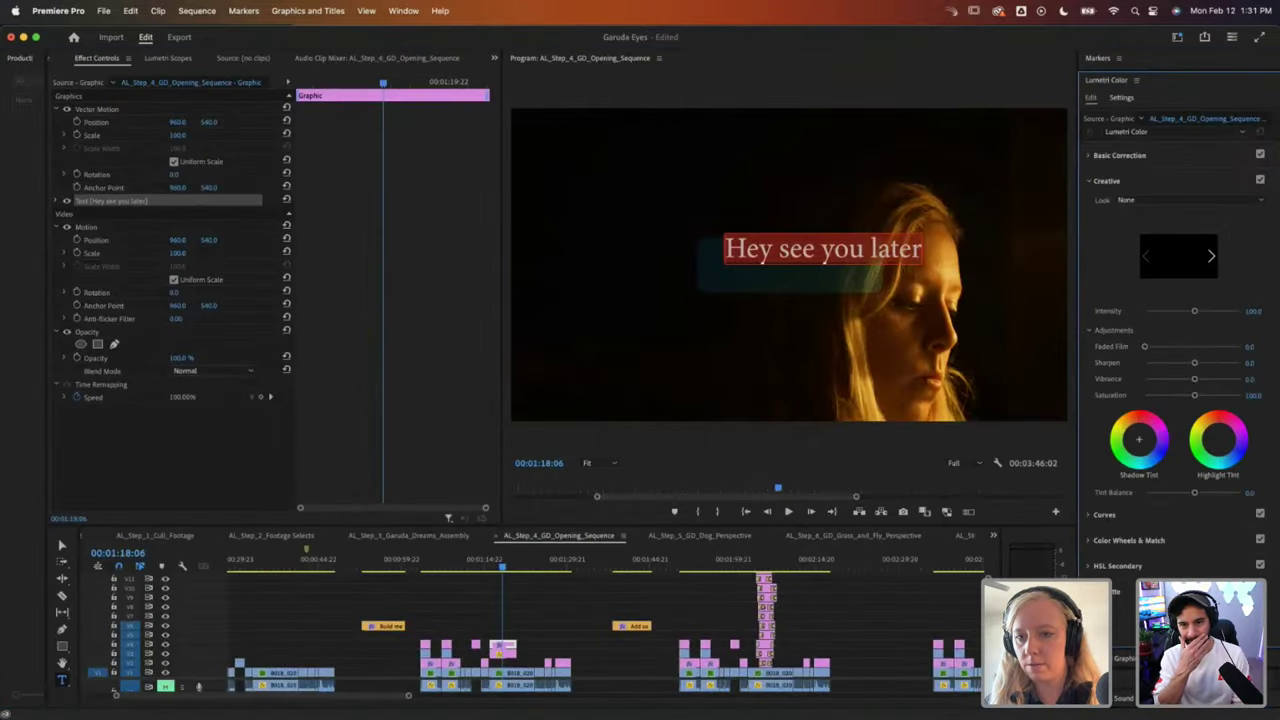
left_click_drag(1091, 540, 1097, 70)
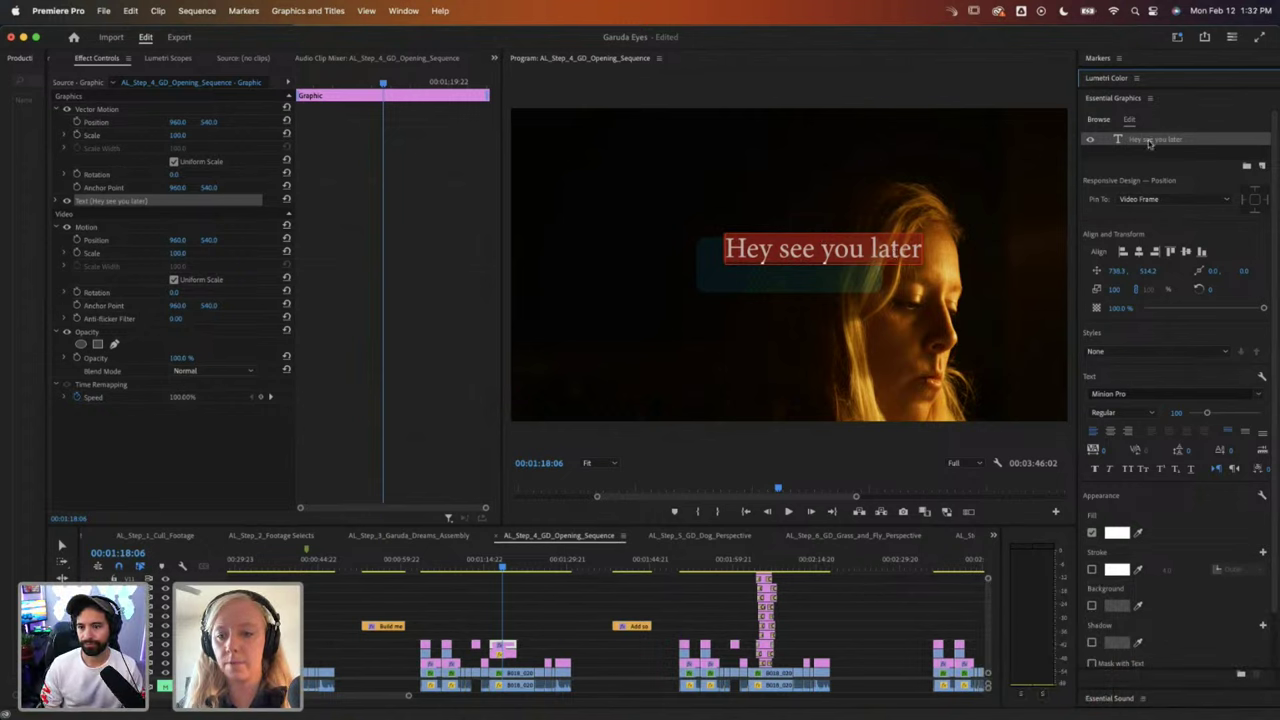
left_click(1111, 394)
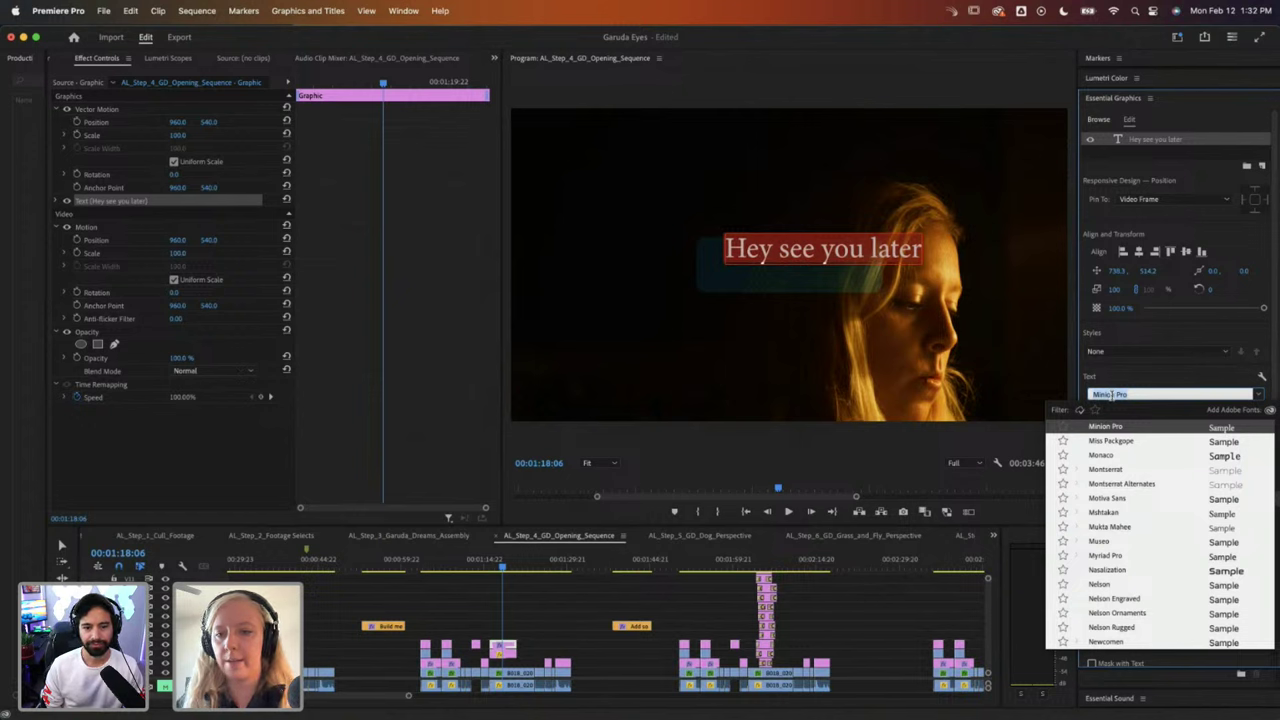
type("he")
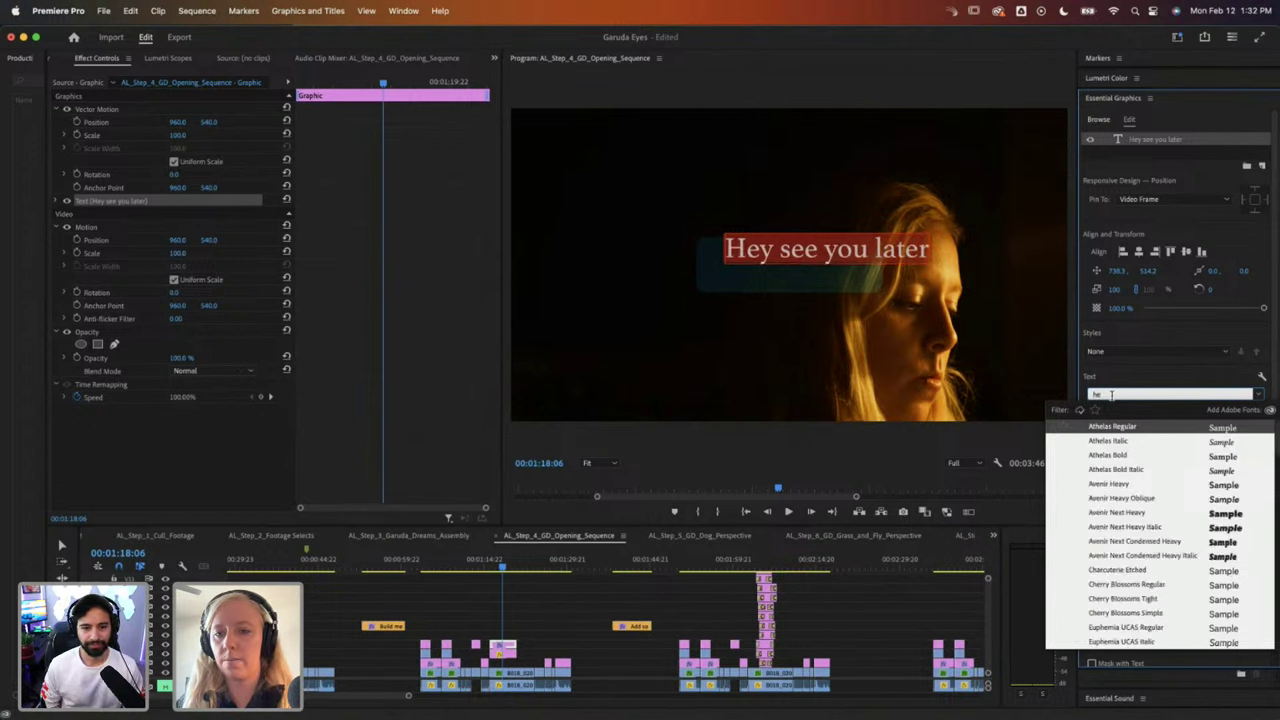
type("lv")
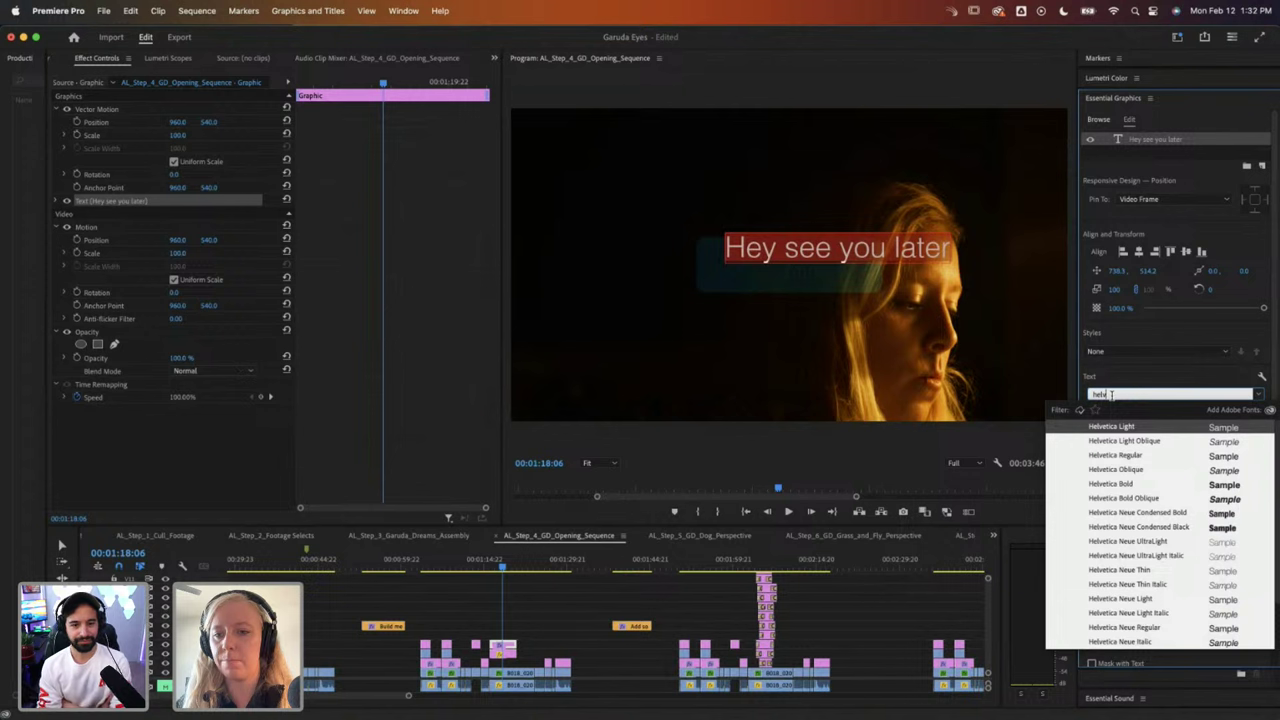
type("et")
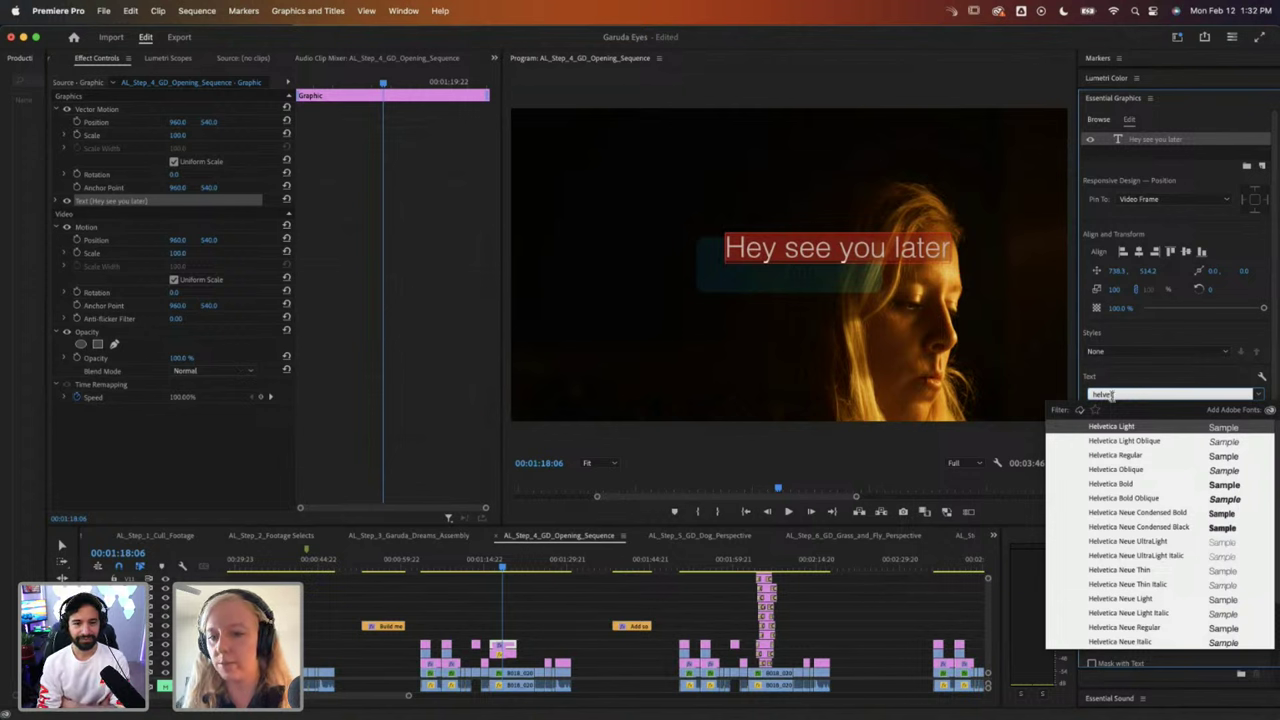
left_click(1114, 455)
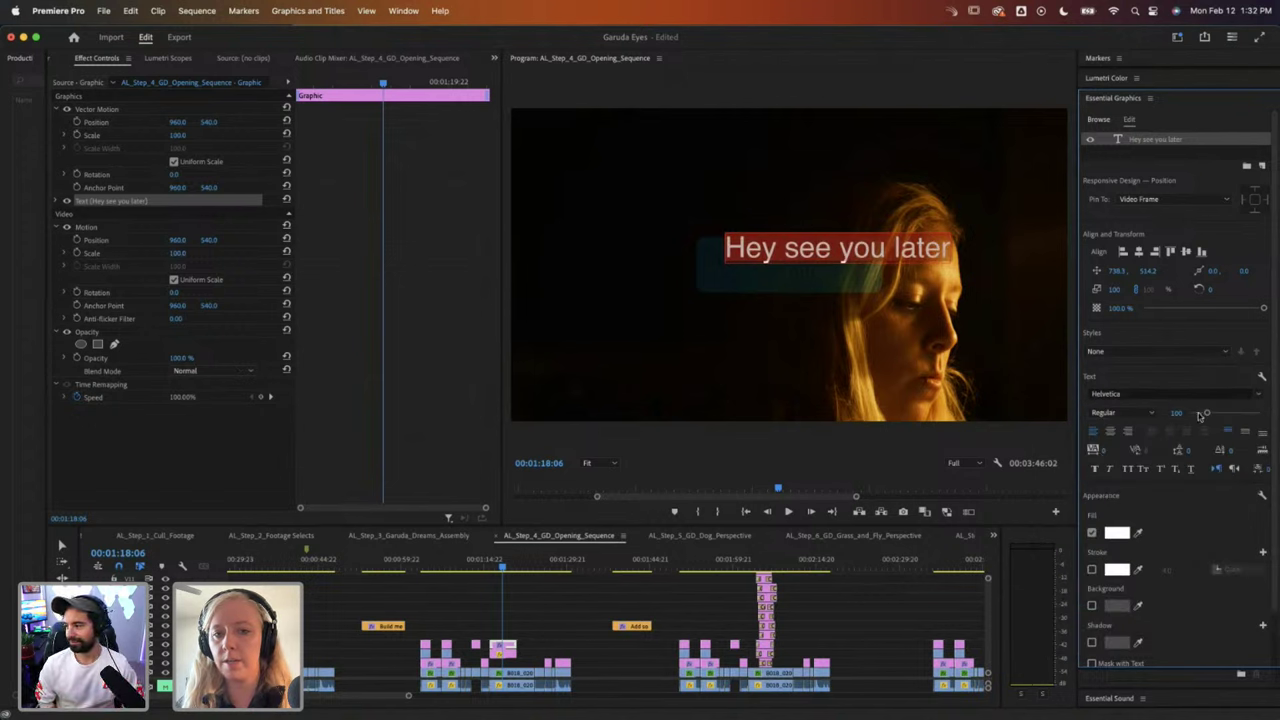
left_click_drag(1205, 413, 1200, 414)
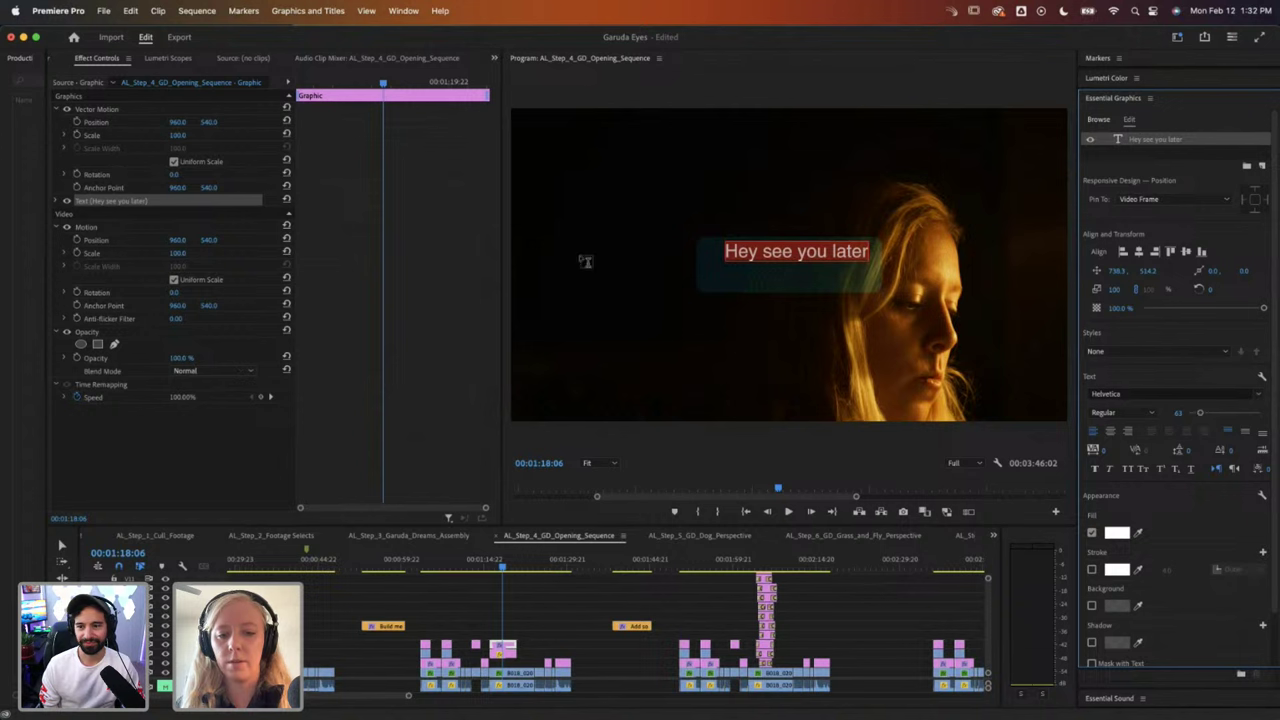
Step: Move the title to position 941, 584 and bring up its Fill colour settings
left_click(505, 648)
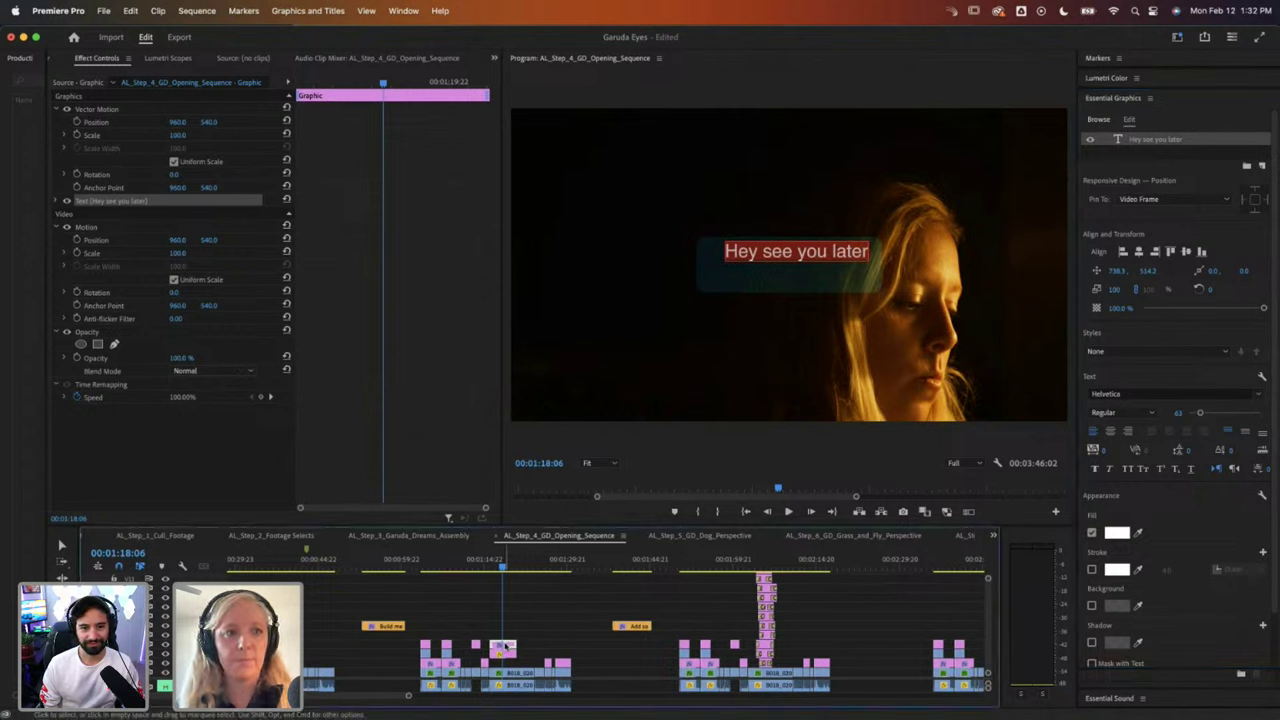
left_click_drag(207, 122, 181, 121)
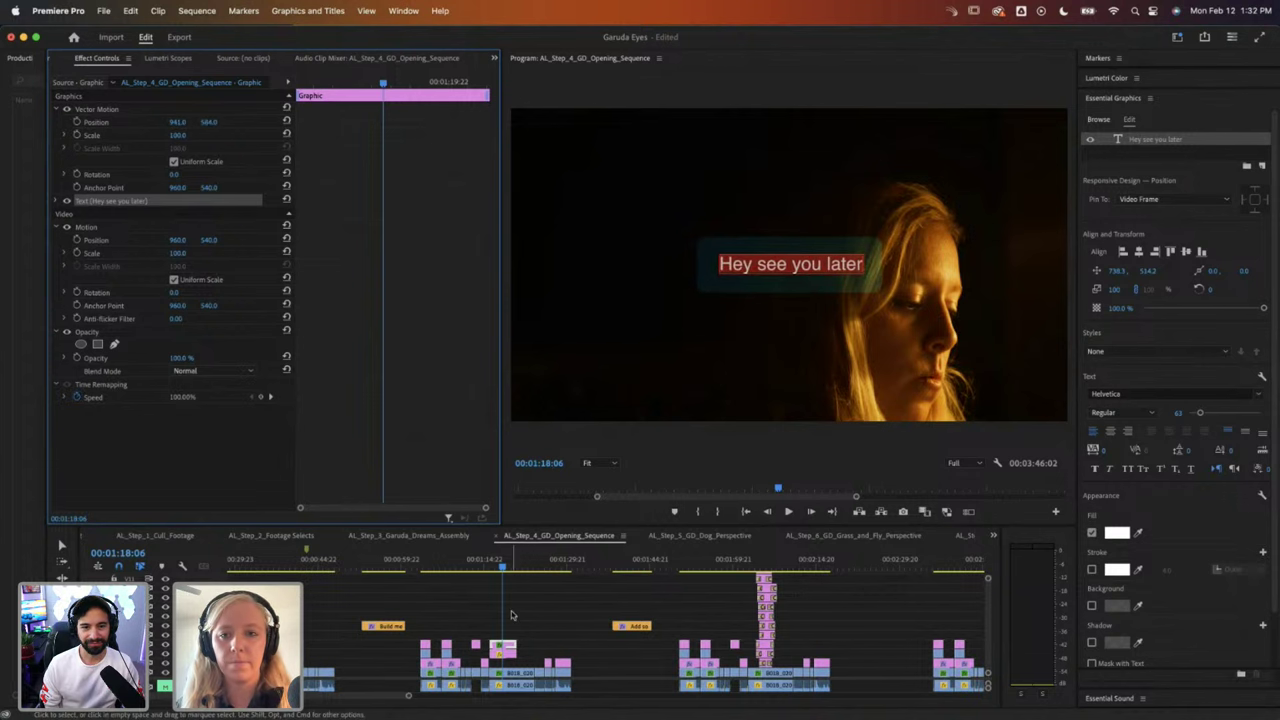
left_click(505, 610)
left_click(505, 648)
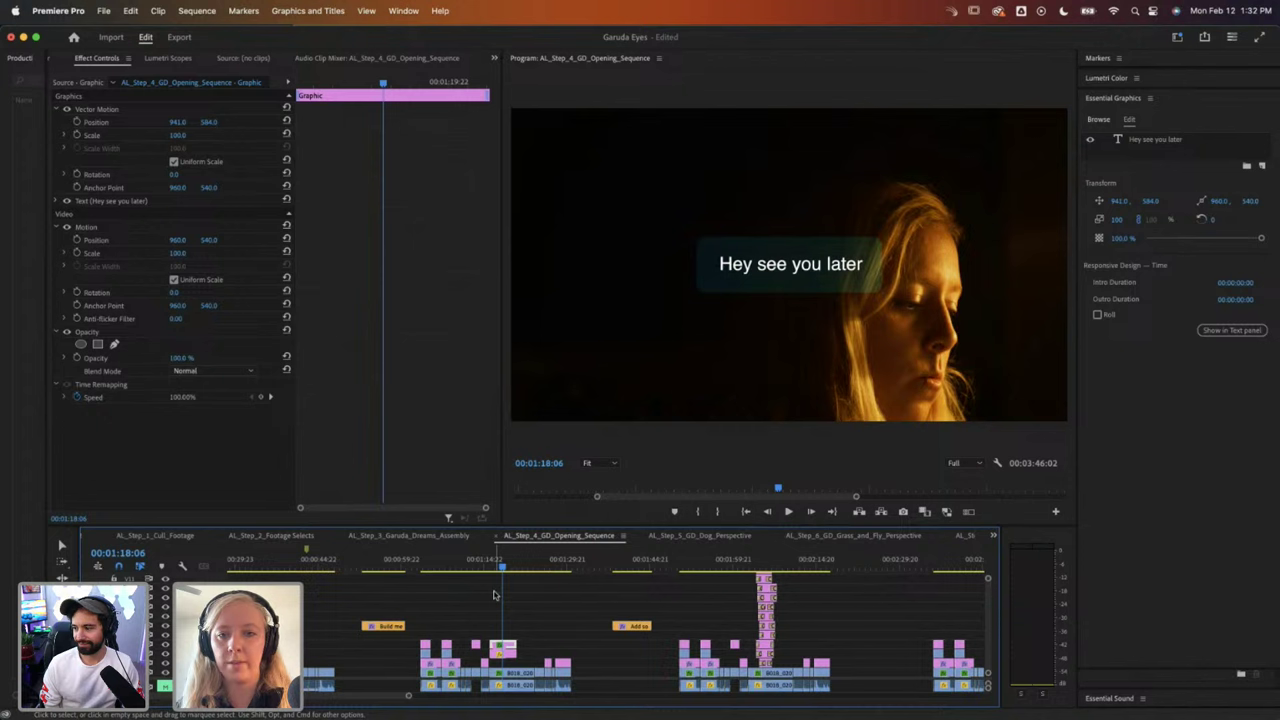
key("shift+Left")
key("shift+Left")
key("shift+Left")
key("shift+Left")
key("shift+Left")
key("shift+Left")
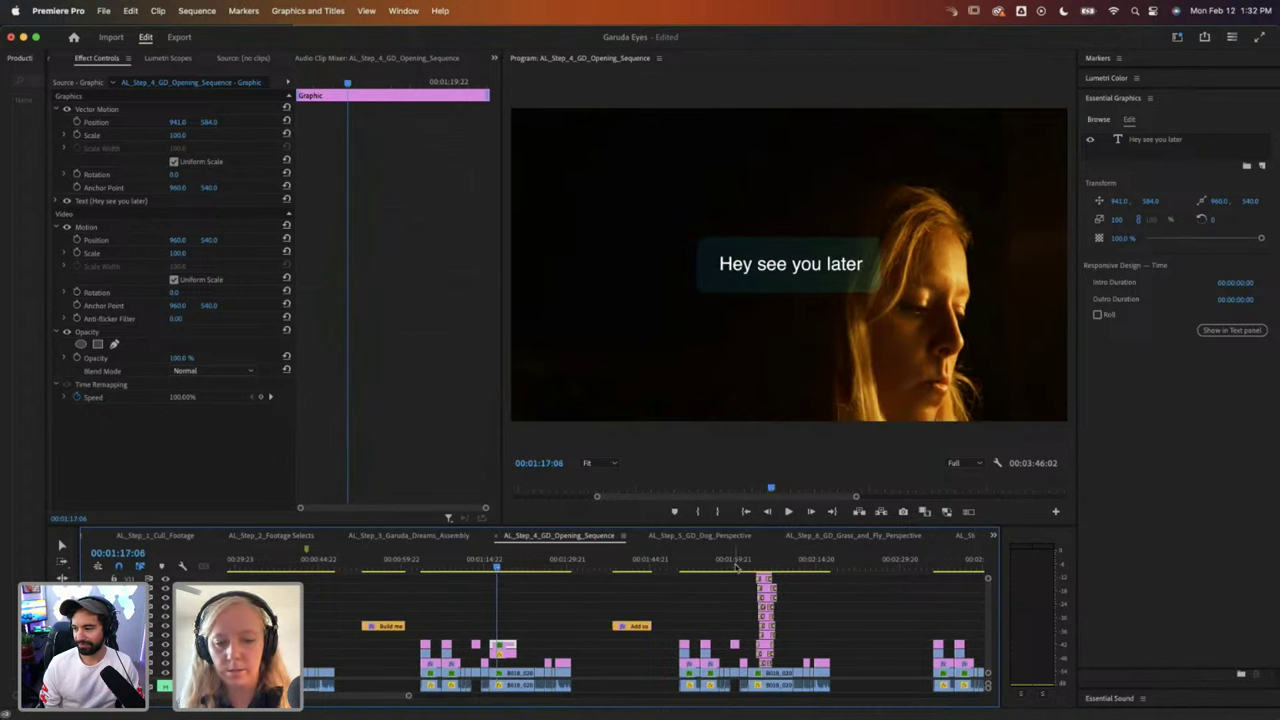
left_click(1143, 140)
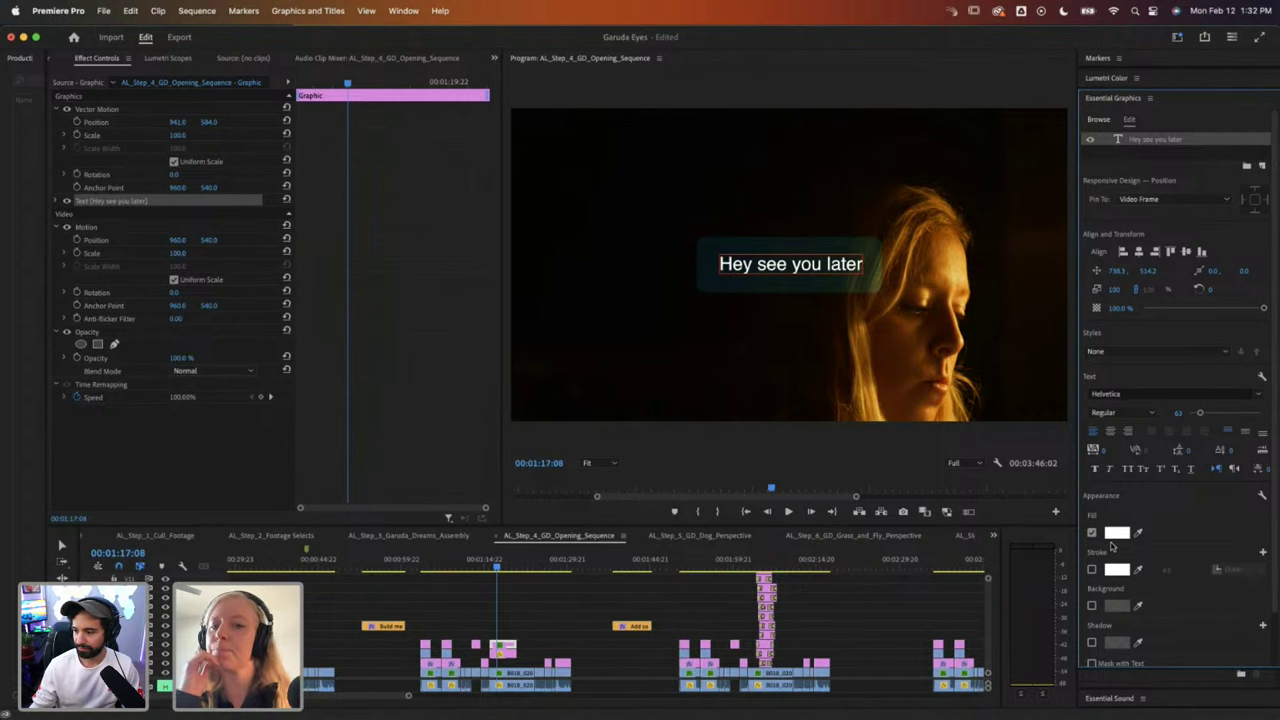
left_click(1116, 533)
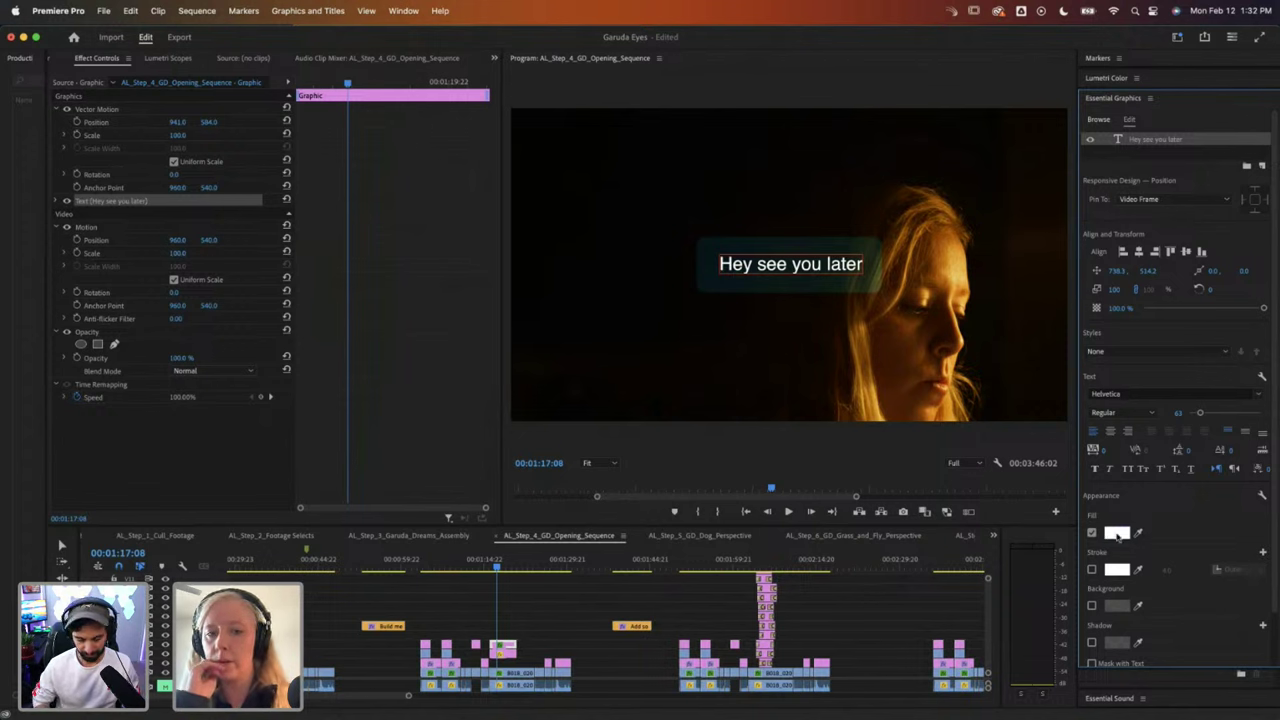
Step: Lower the 'Hey see you later' title clip's opacity to about 47% and move it up a track
left_click(767, 287)
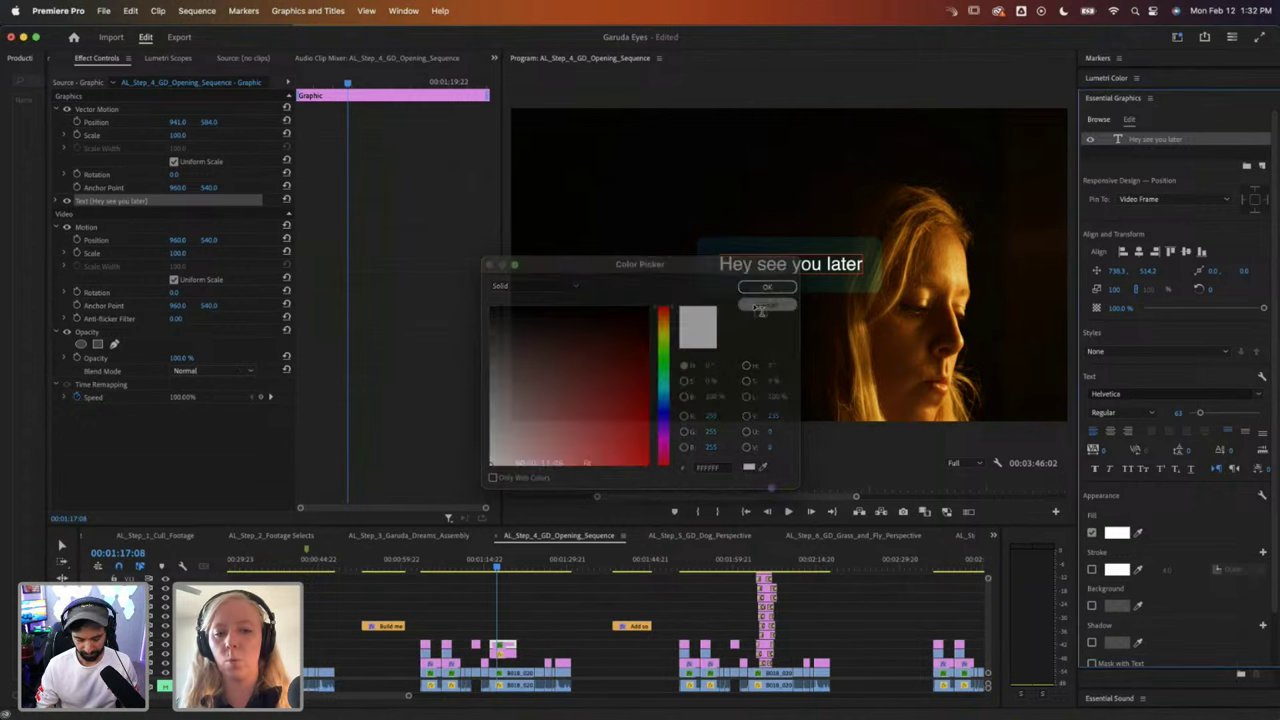
left_click(532, 612)
left_click(502, 648)
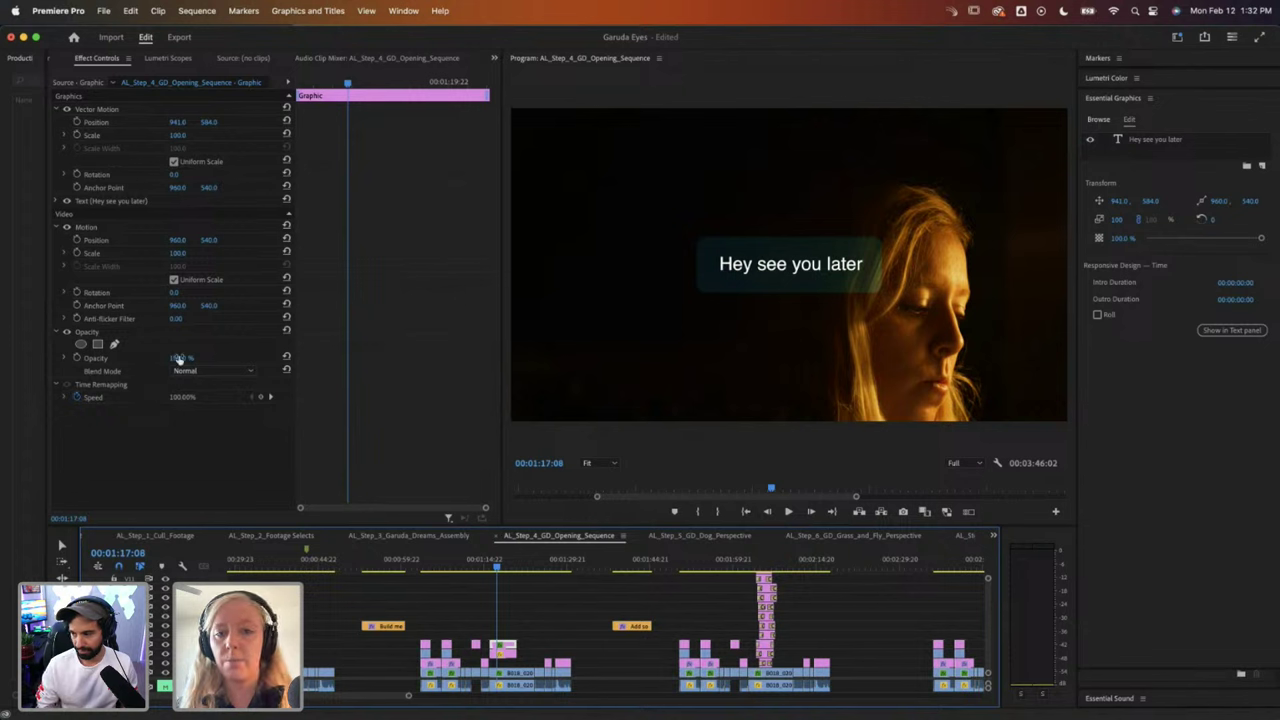
mouse_move(178, 358)
left_mouse_down()
mouse_move(125, 358)
mouse_move(178, 358)
left_mouse_up()
left_click(513, 601)
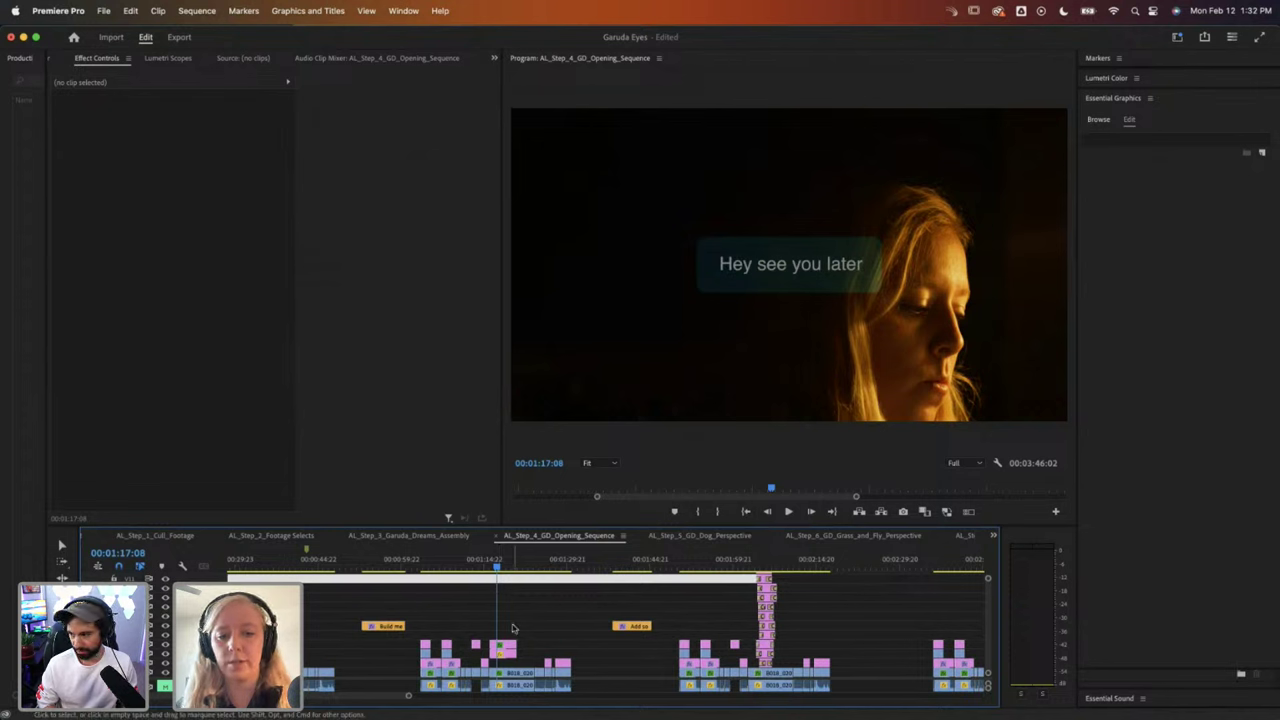
mouse_move(507, 648)
left_mouse_down()
mouse_move(507, 635)
mouse_move(507, 648)
left_mouse_up()
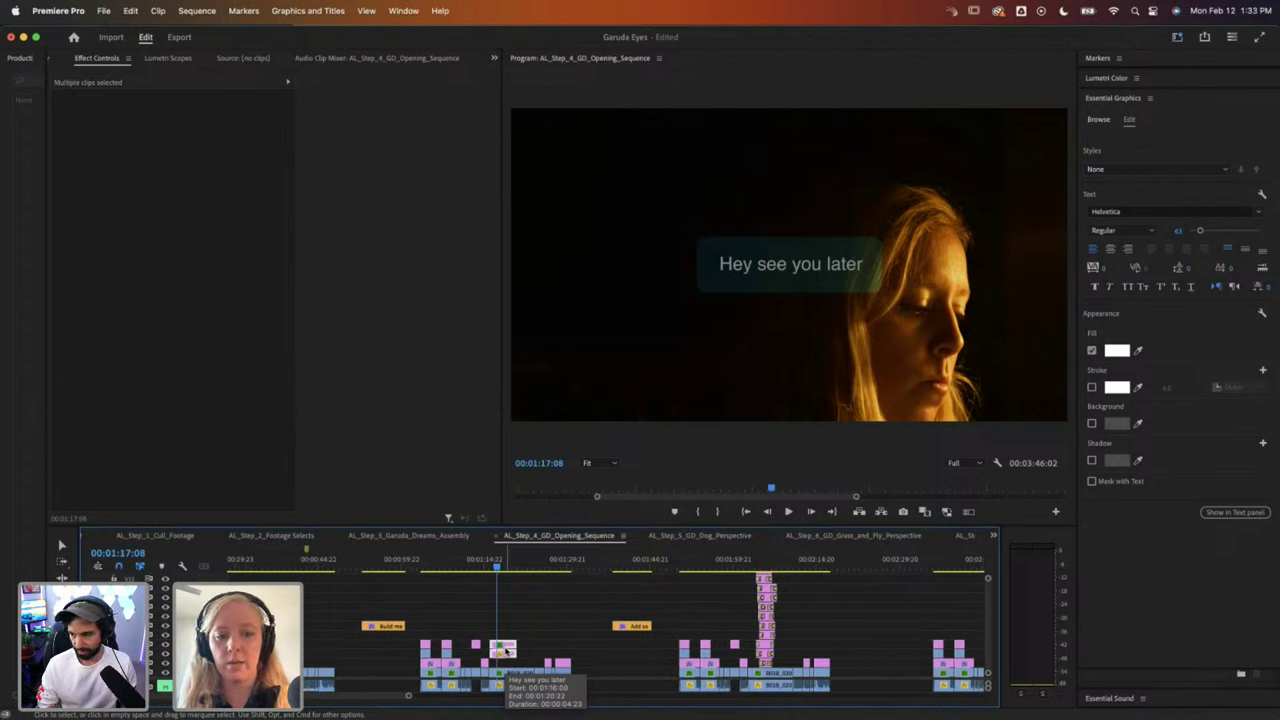
left_click_drag(496, 568, 488, 570)
key("space")
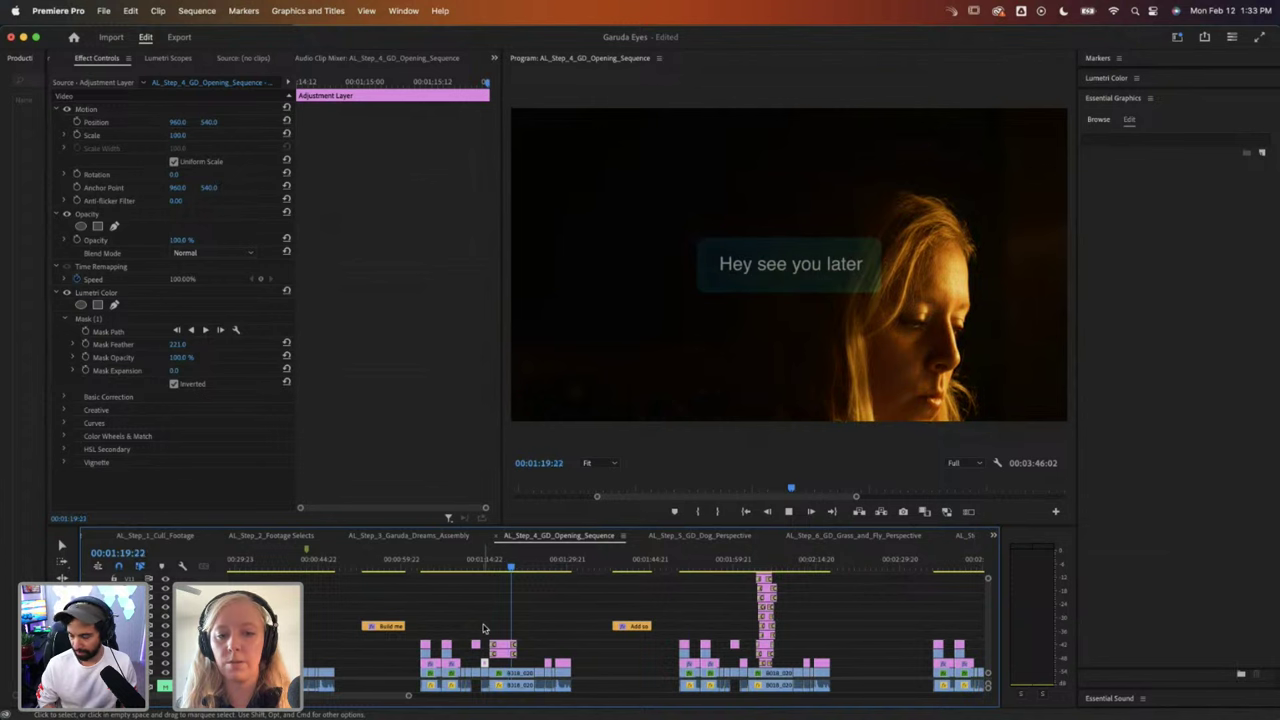
left_click(503, 568)
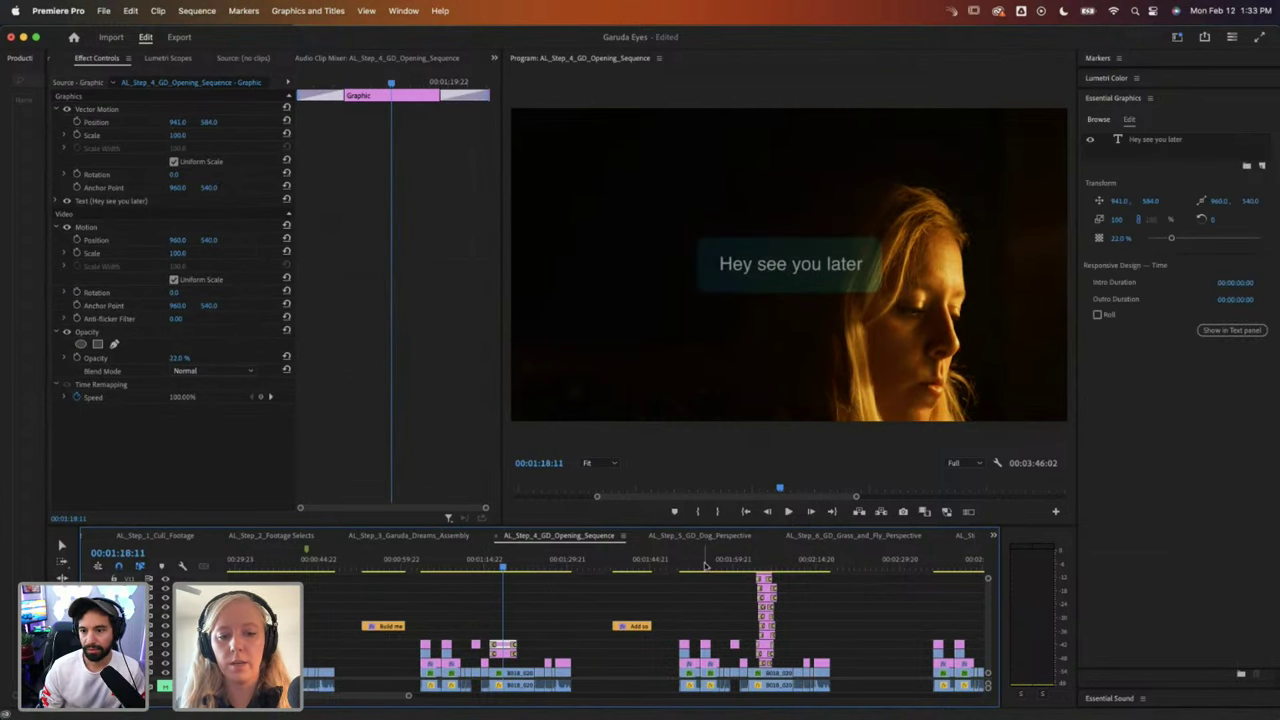
left_click(508, 648)
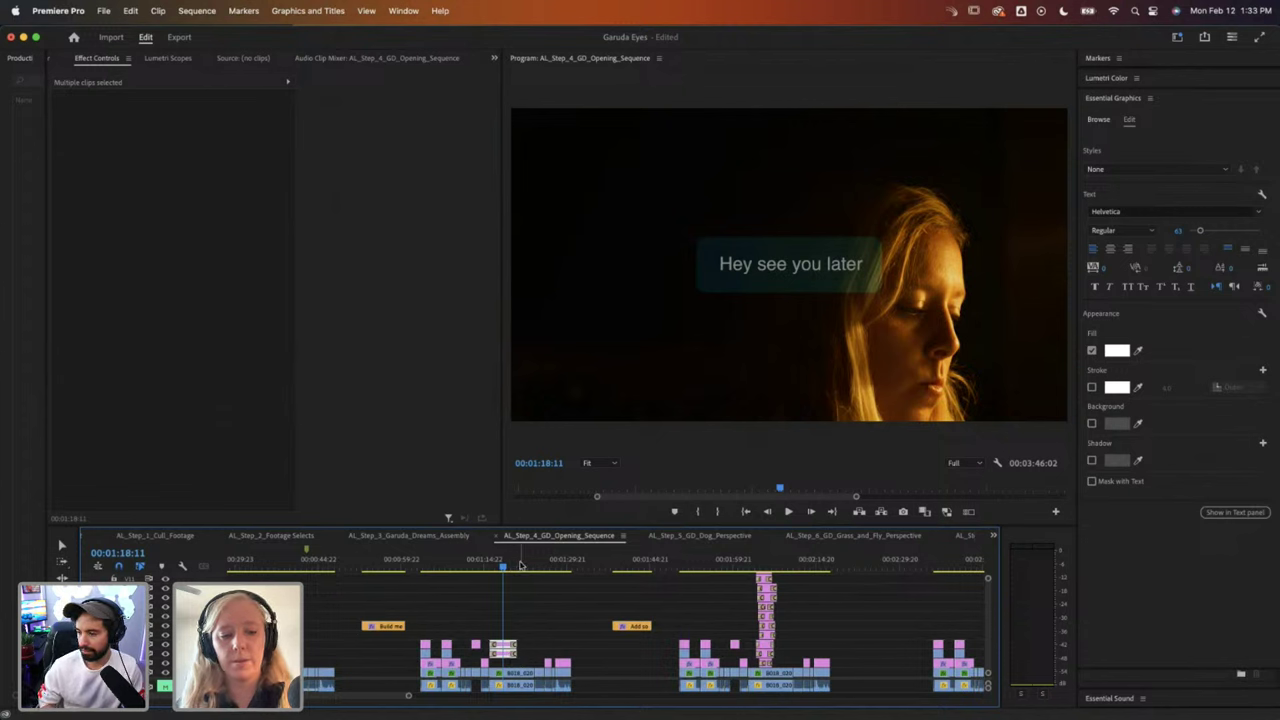
scroll(738, 584, "up", 1)
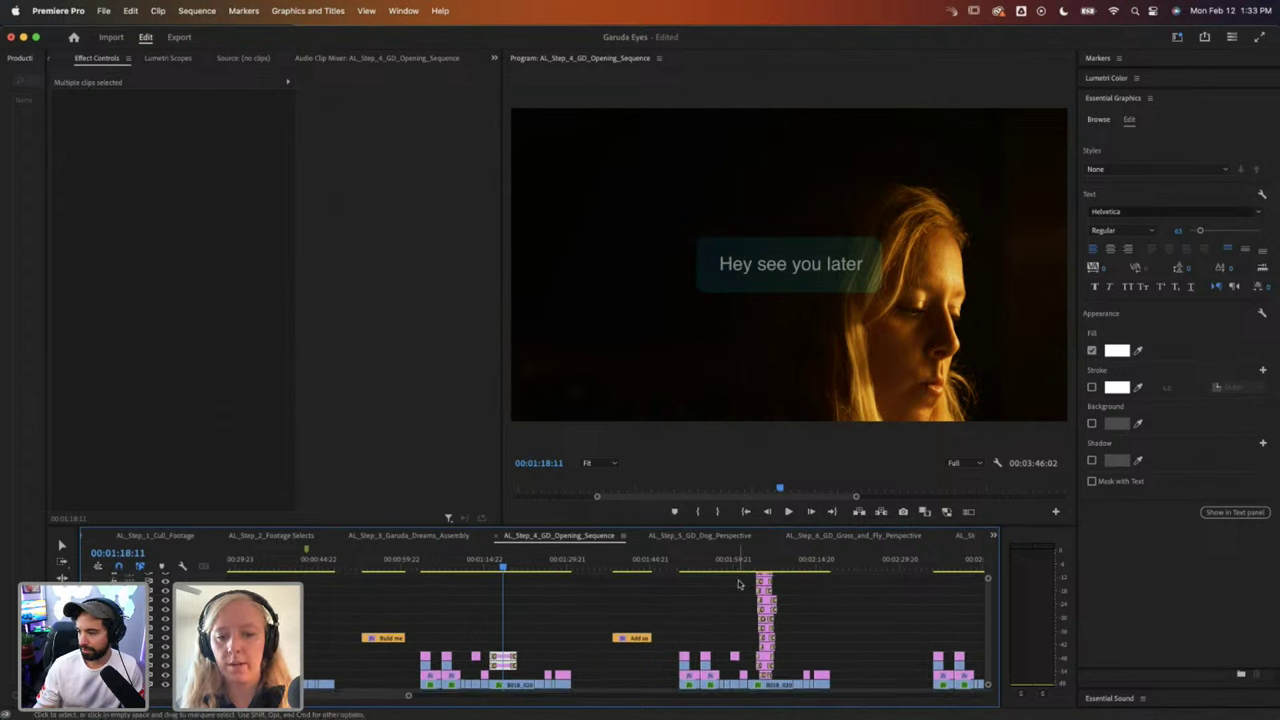
Step: Zoom the timeline in around 02:04 and play through the stacked message overlays to 02:05:17
left_click(762, 565)
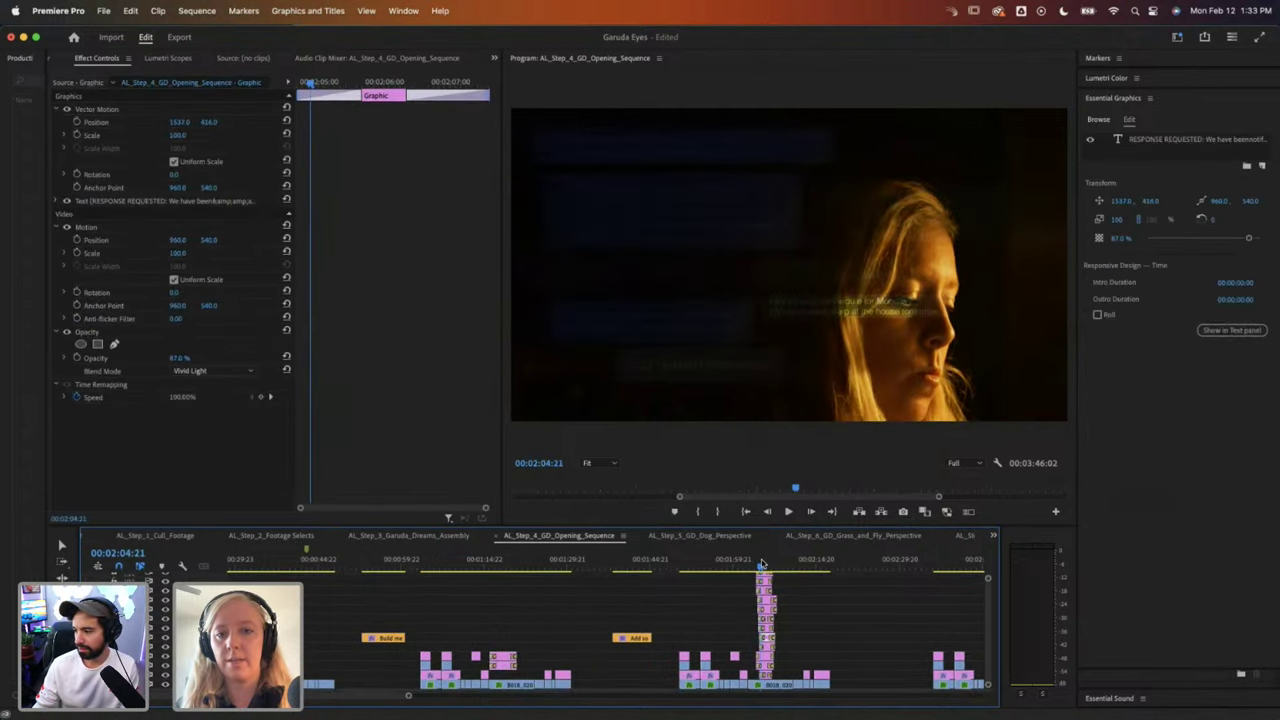
left_click_drag(762, 565, 768, 565)
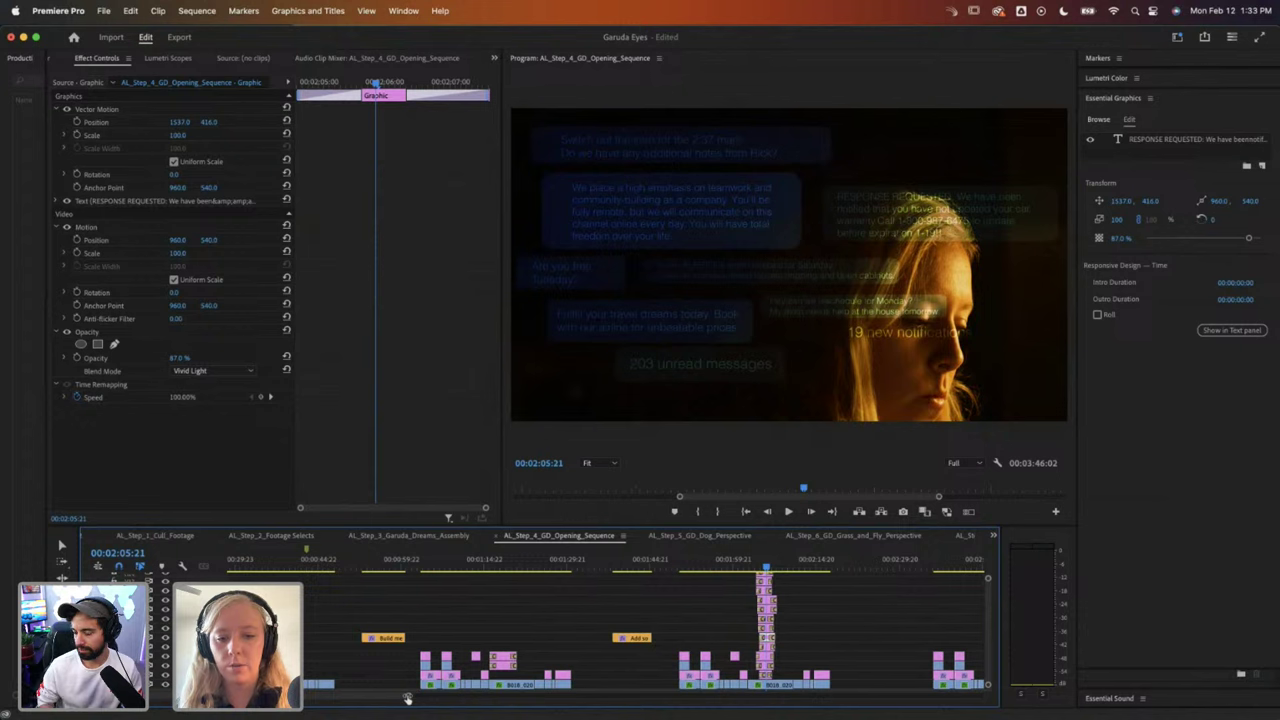
key("=")
key("=")
key("=")
key("=")
key("=")
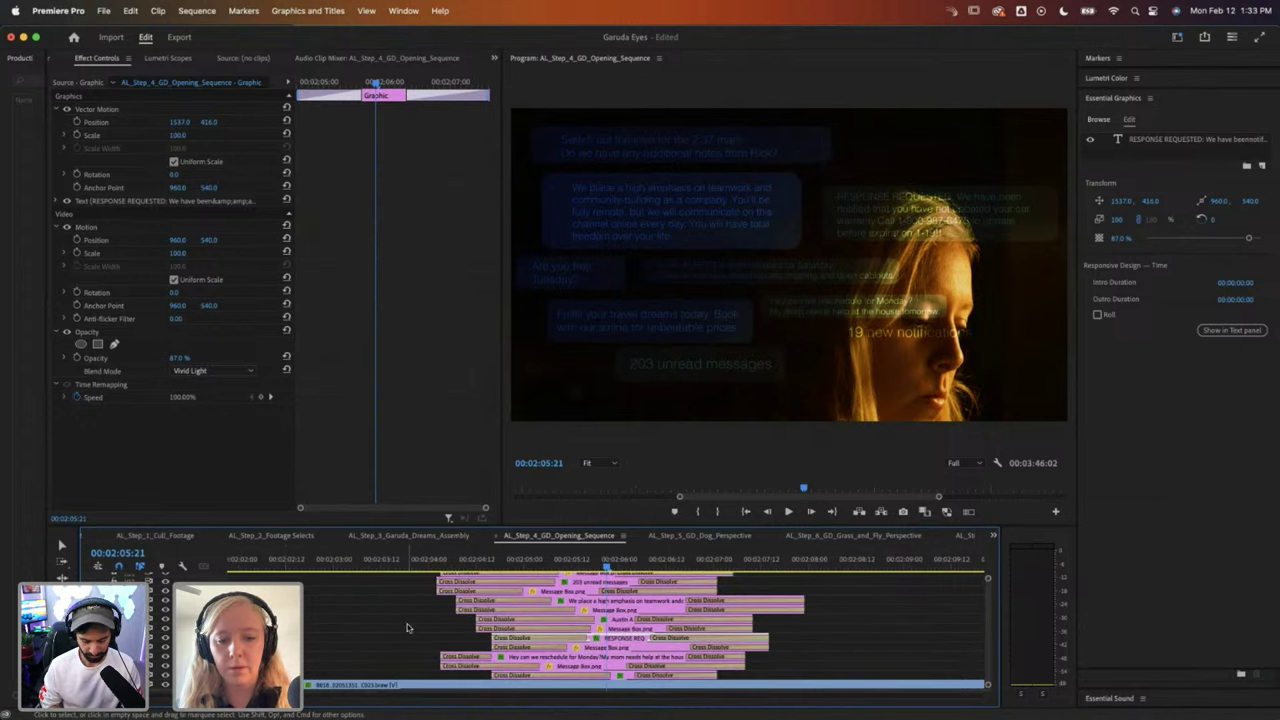
left_click(449, 560)
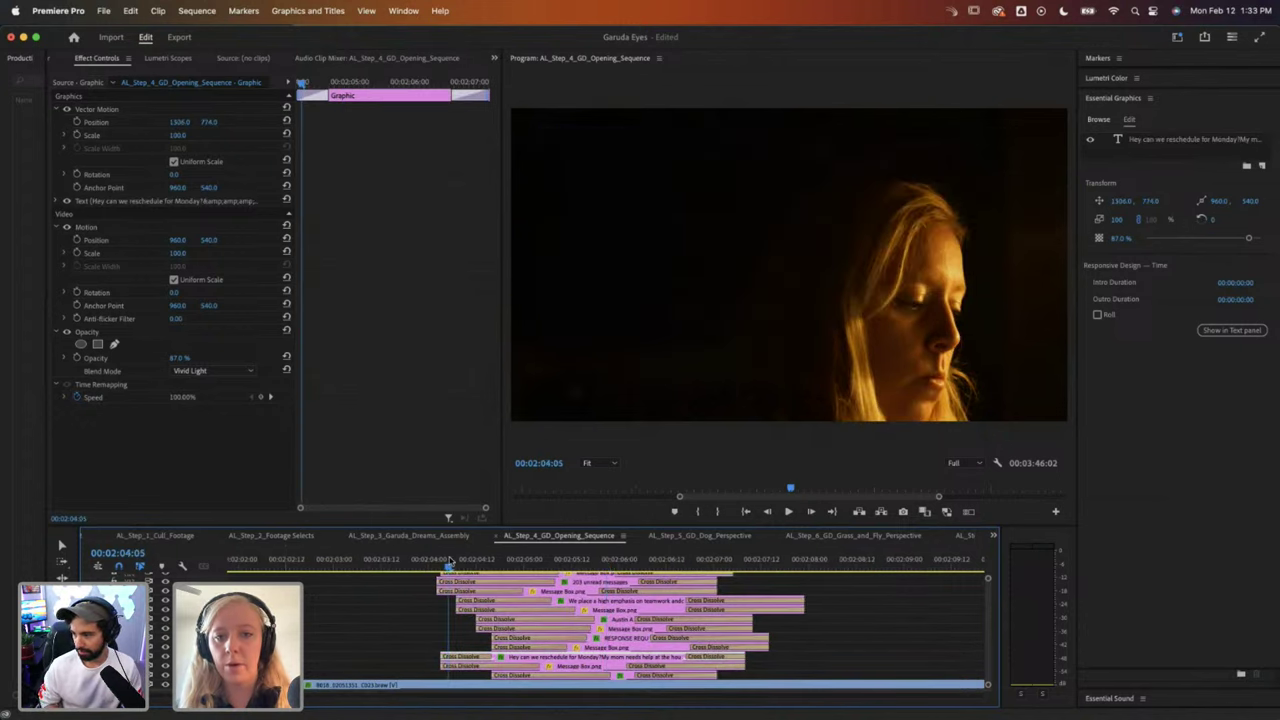
left_click_drag(449, 560, 457, 560)
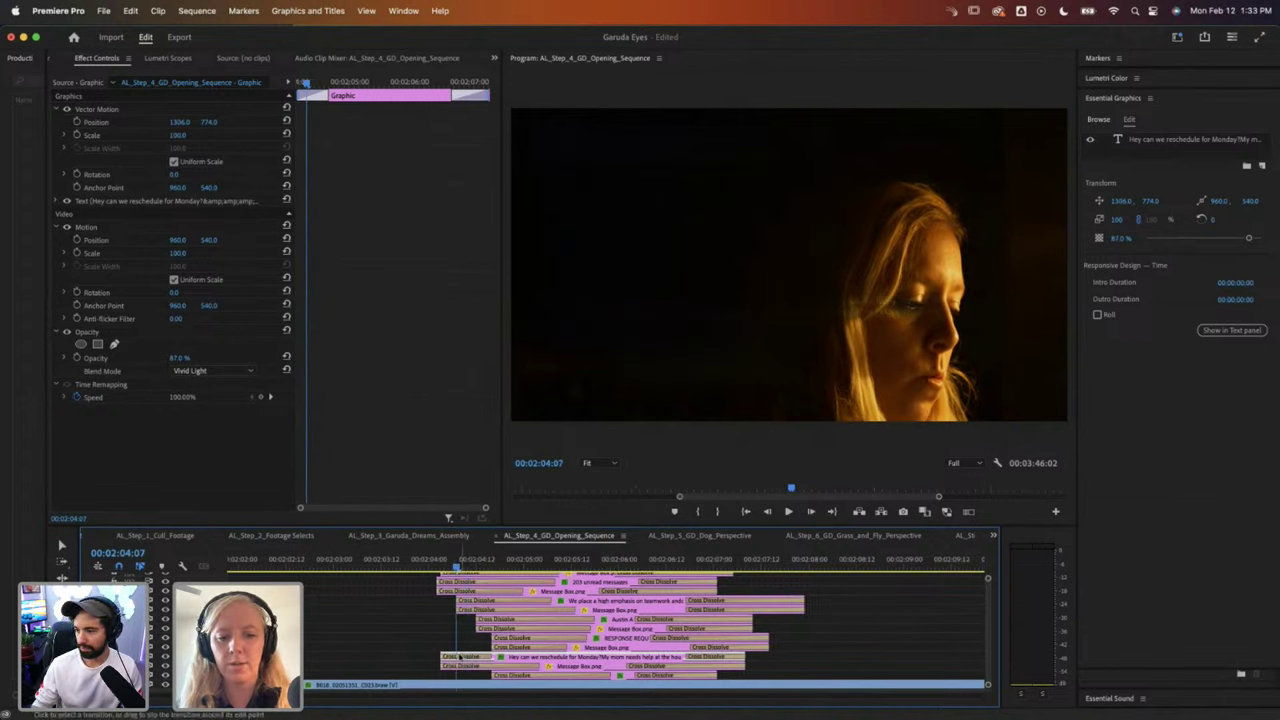
left_click(459, 656)
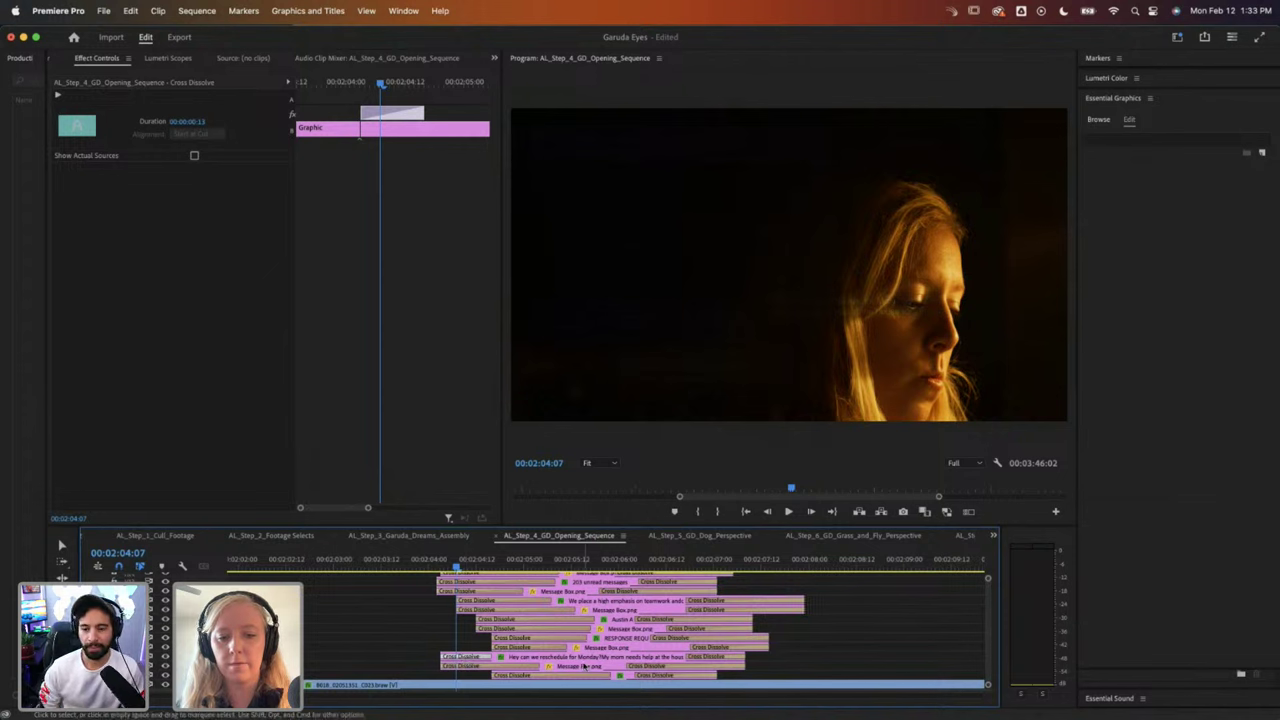
key("space")
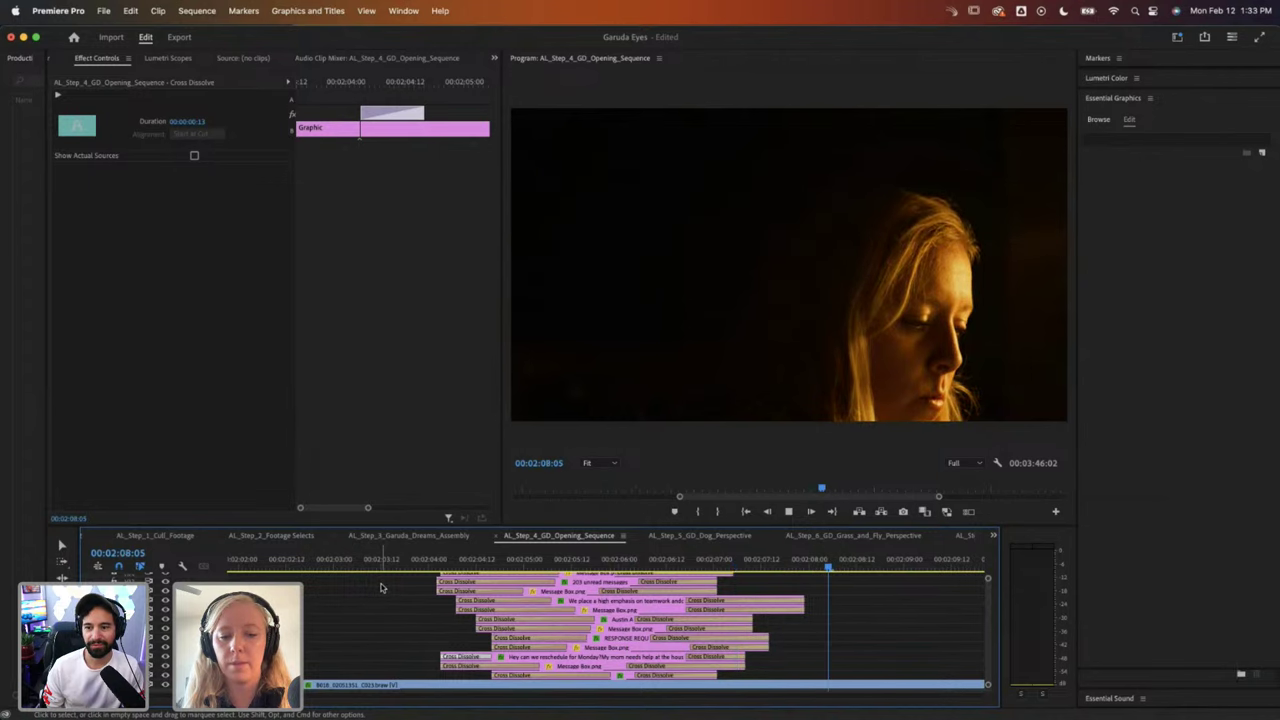
left_click(572, 558)
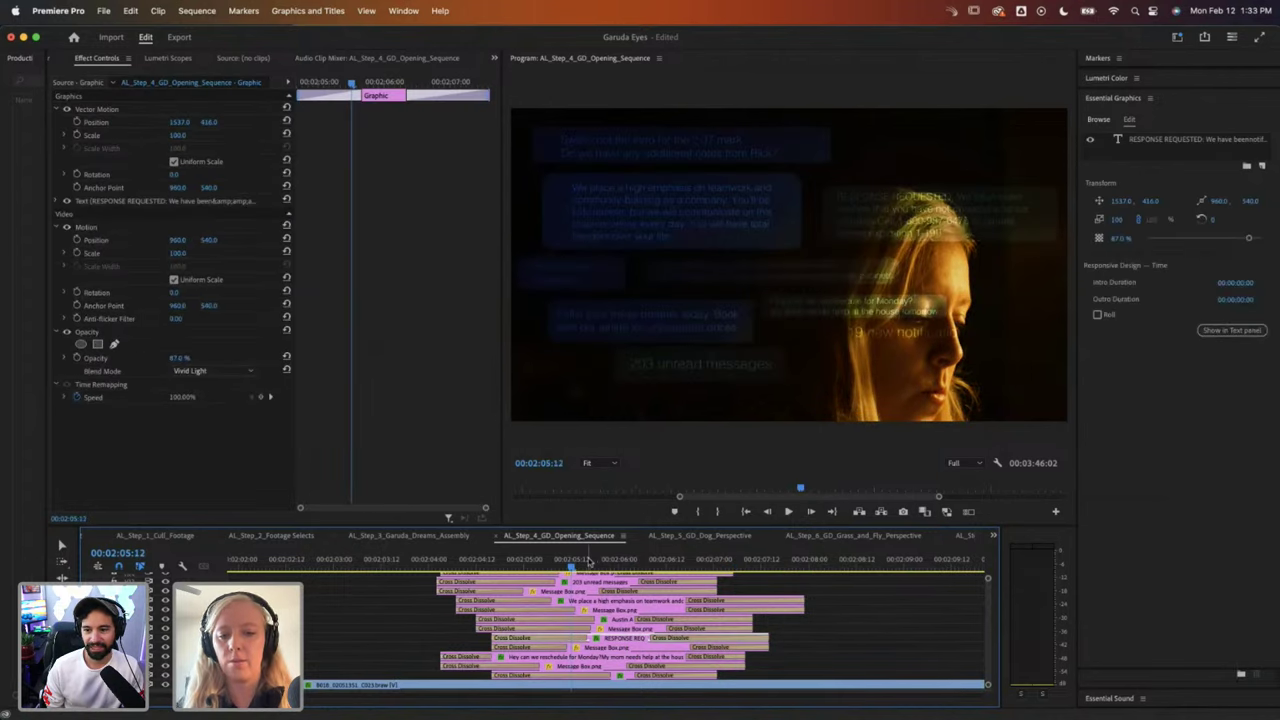
left_click(590, 561)
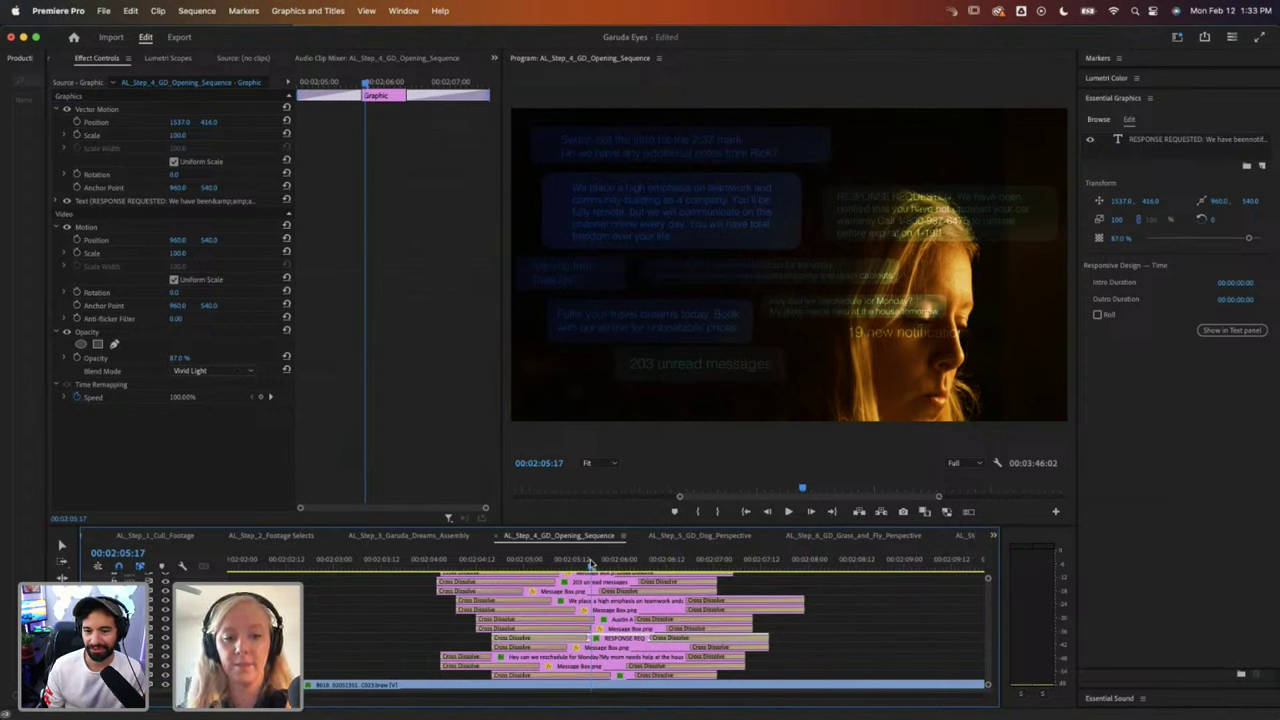
left_click(437, 624)
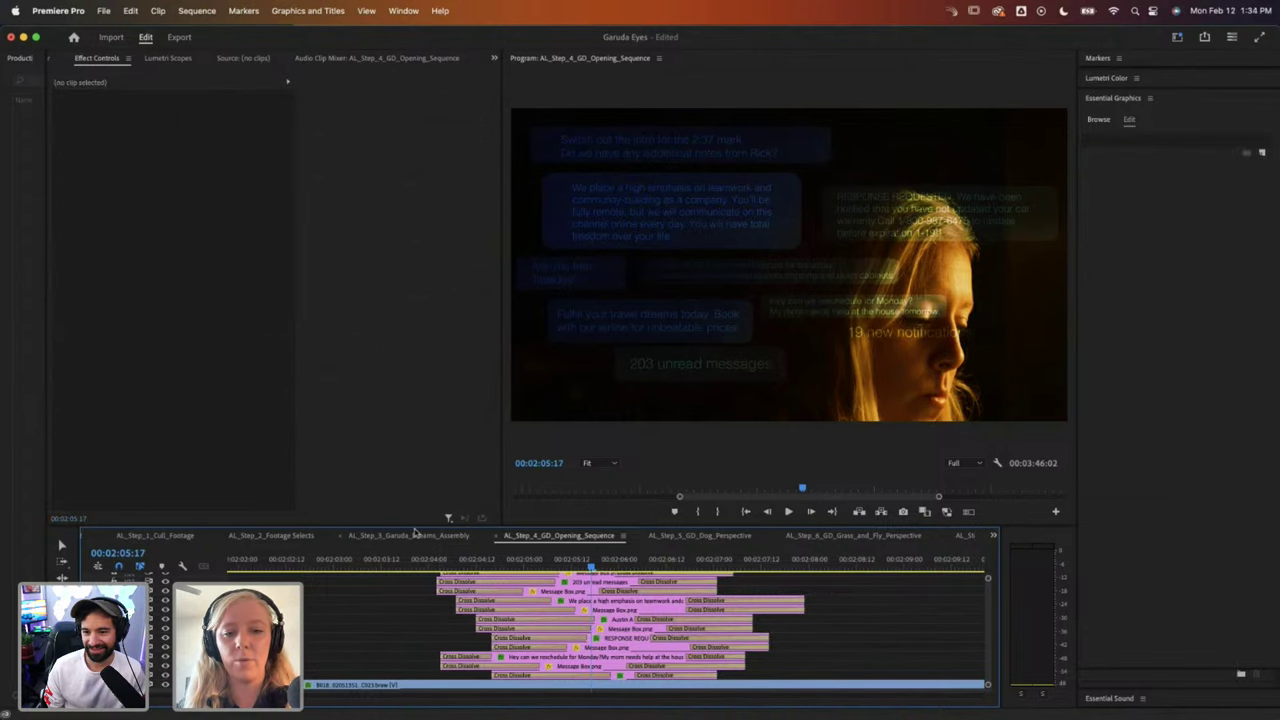
Step: Nest all the stacked message clips into one sequence named 'text headsup'
left_click_drag(417, 528, 424, 446)
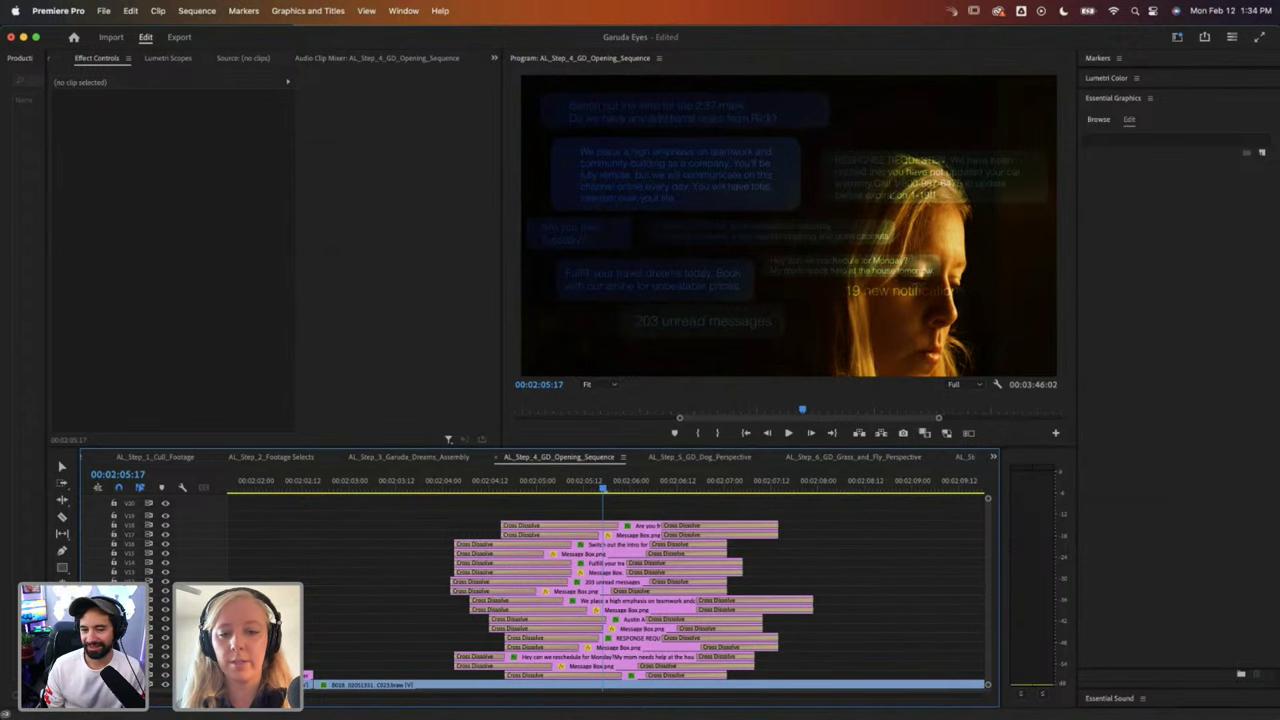
scroll(523, 543, "down", 2)
scroll(490, 530, "down", 2)
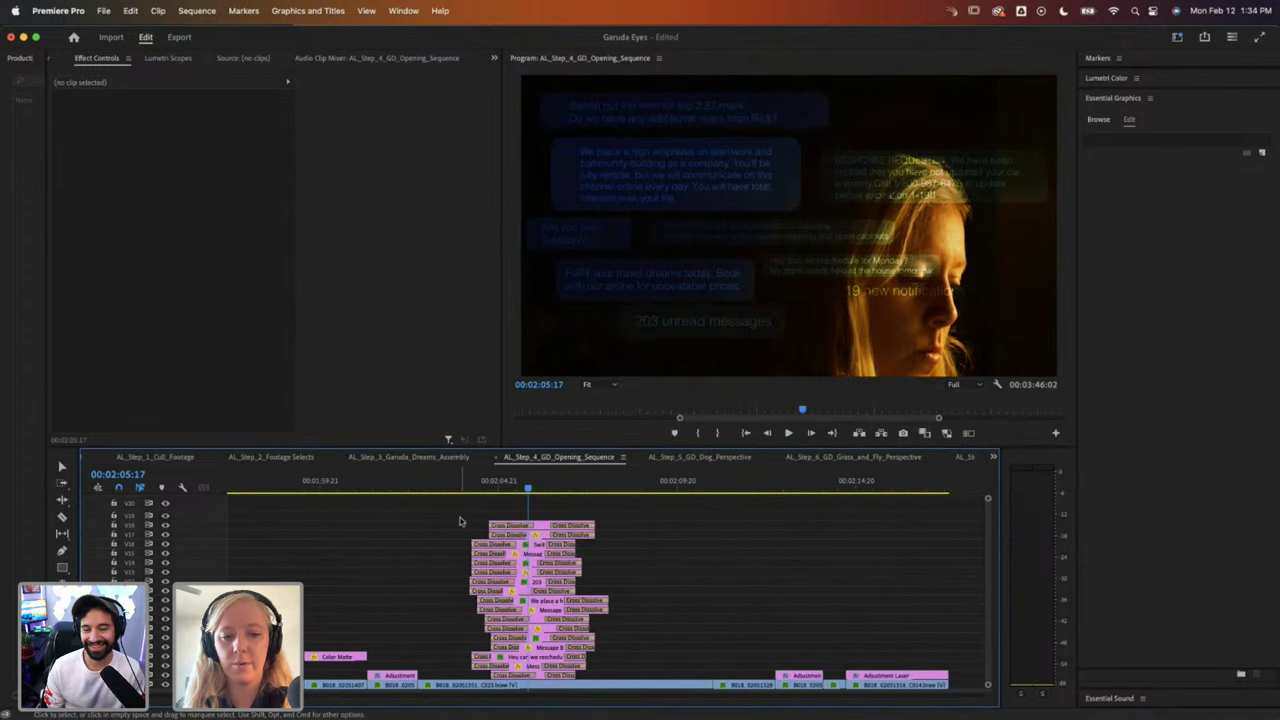
left_click_drag(458, 505, 533, 660)
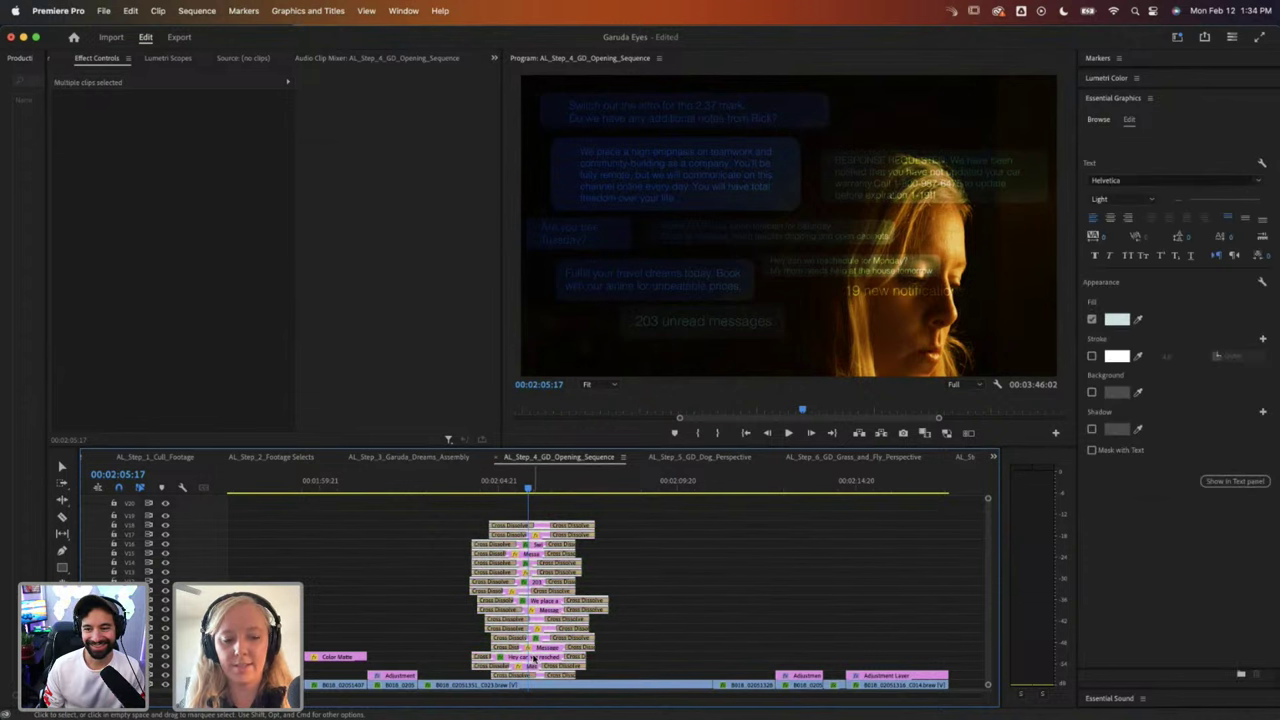
right_click(538, 638)
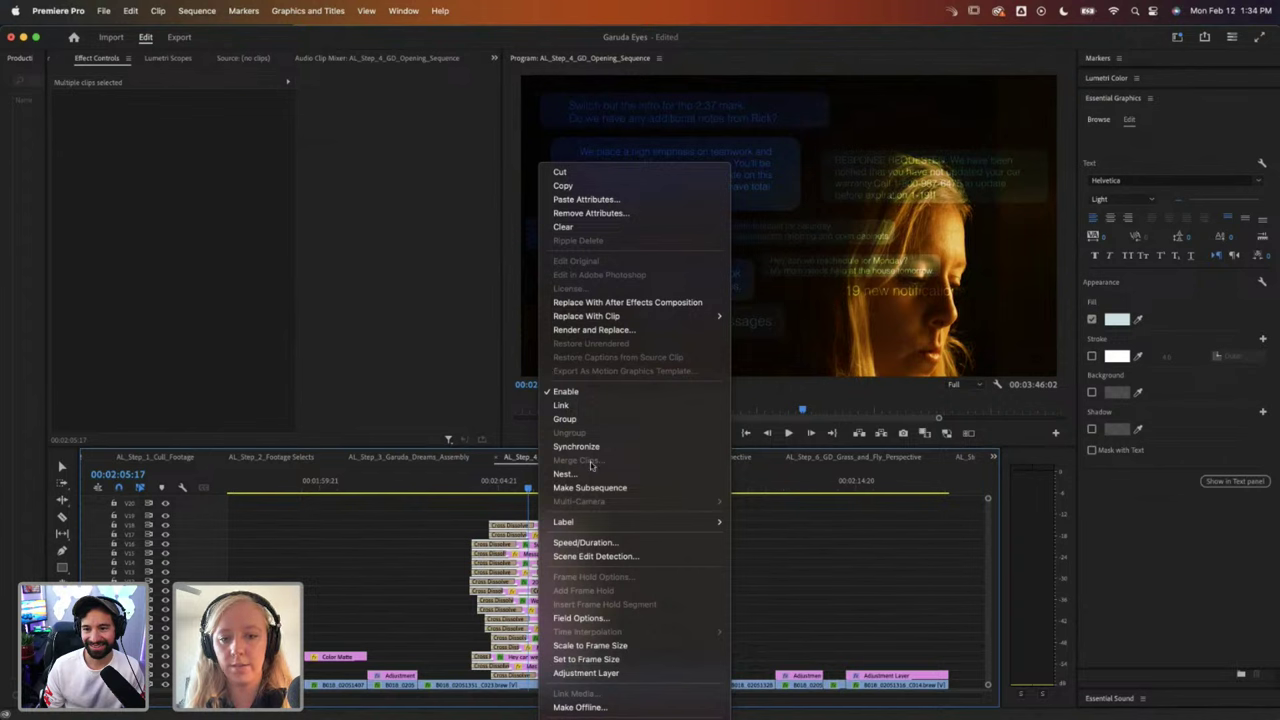
left_click(566, 474)
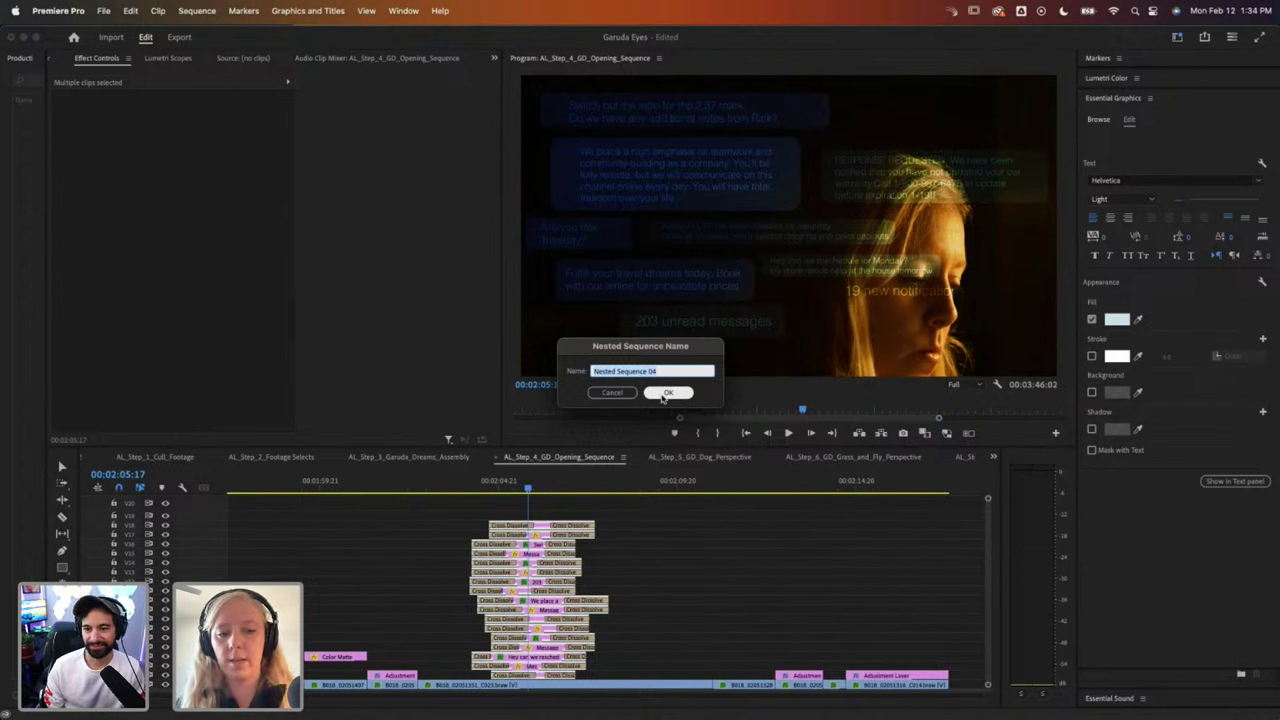
type("text head")
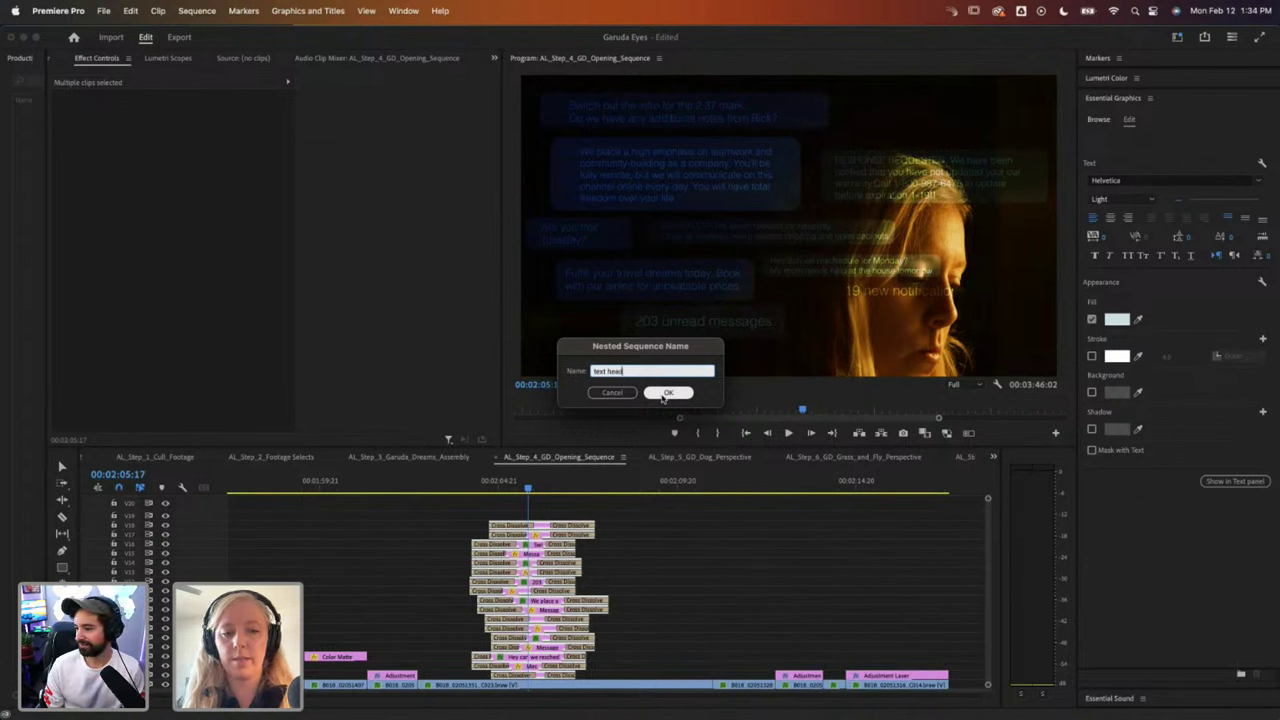
type("sup")
left_click(666, 393)
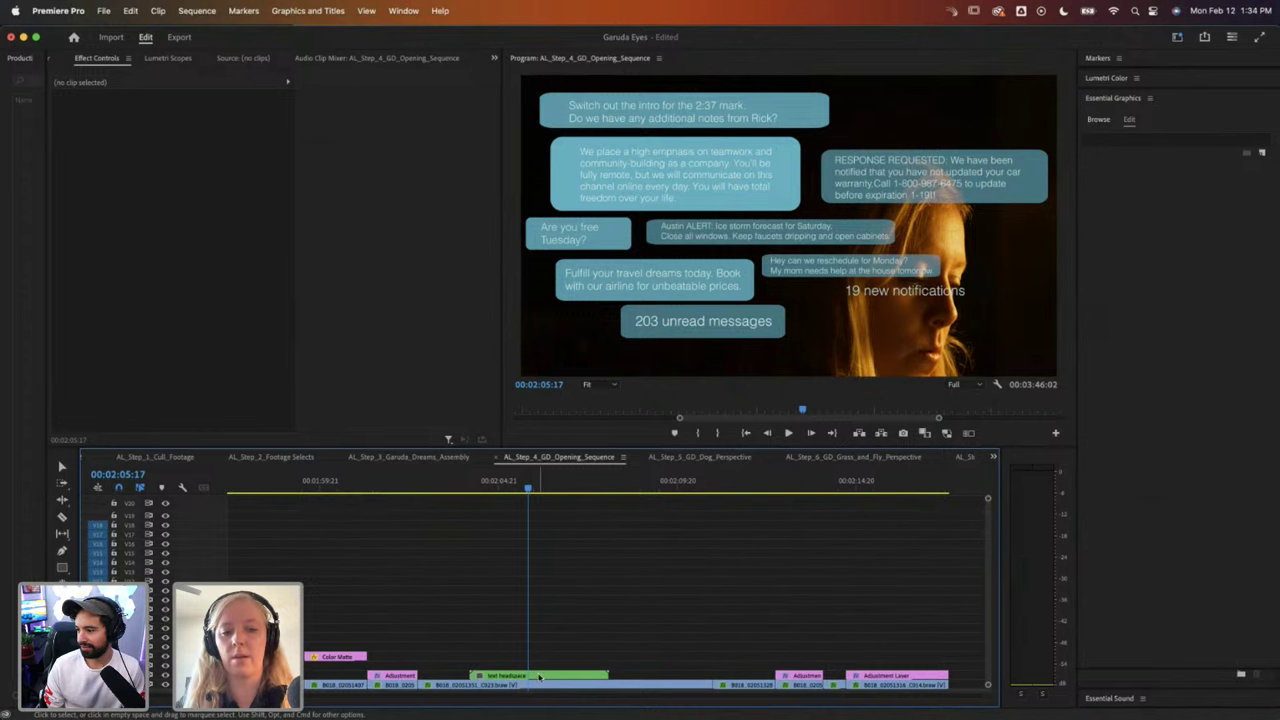
Step: Try Soft Light and Overlay on the nested text clip, settling on Hard Light blending
left_click(539, 677)
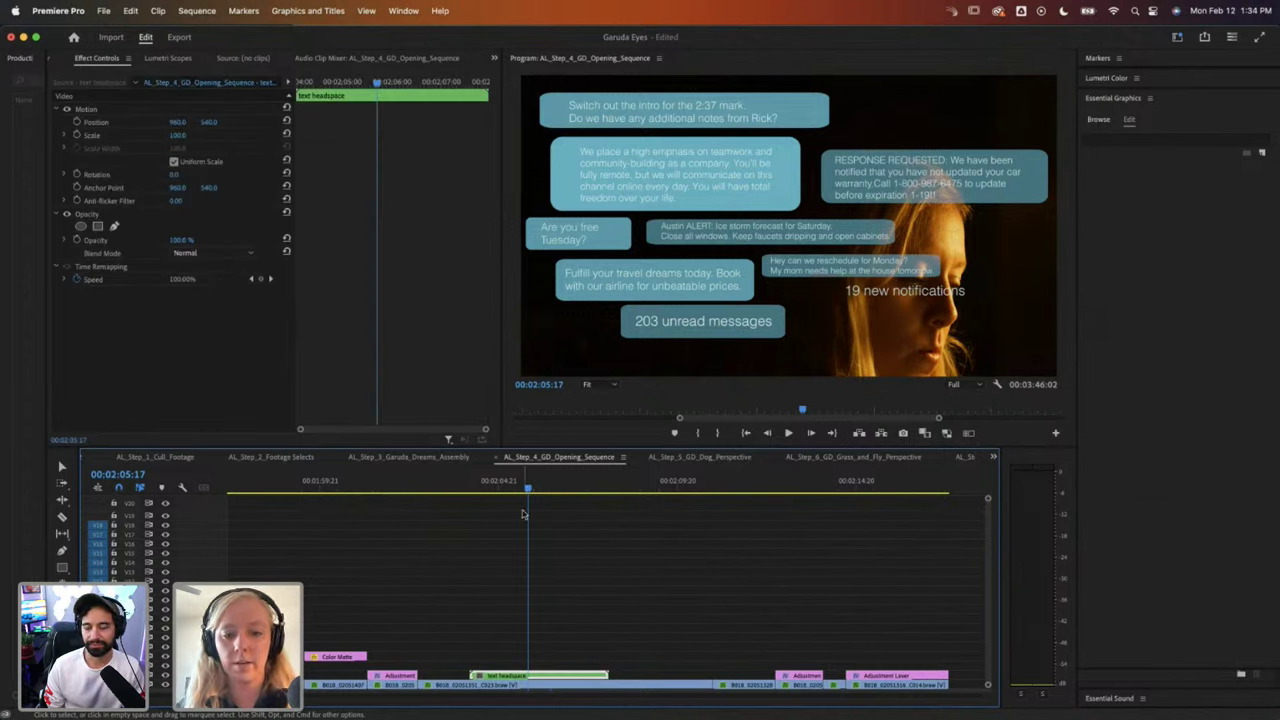
left_click_drag(531, 488, 535, 489)
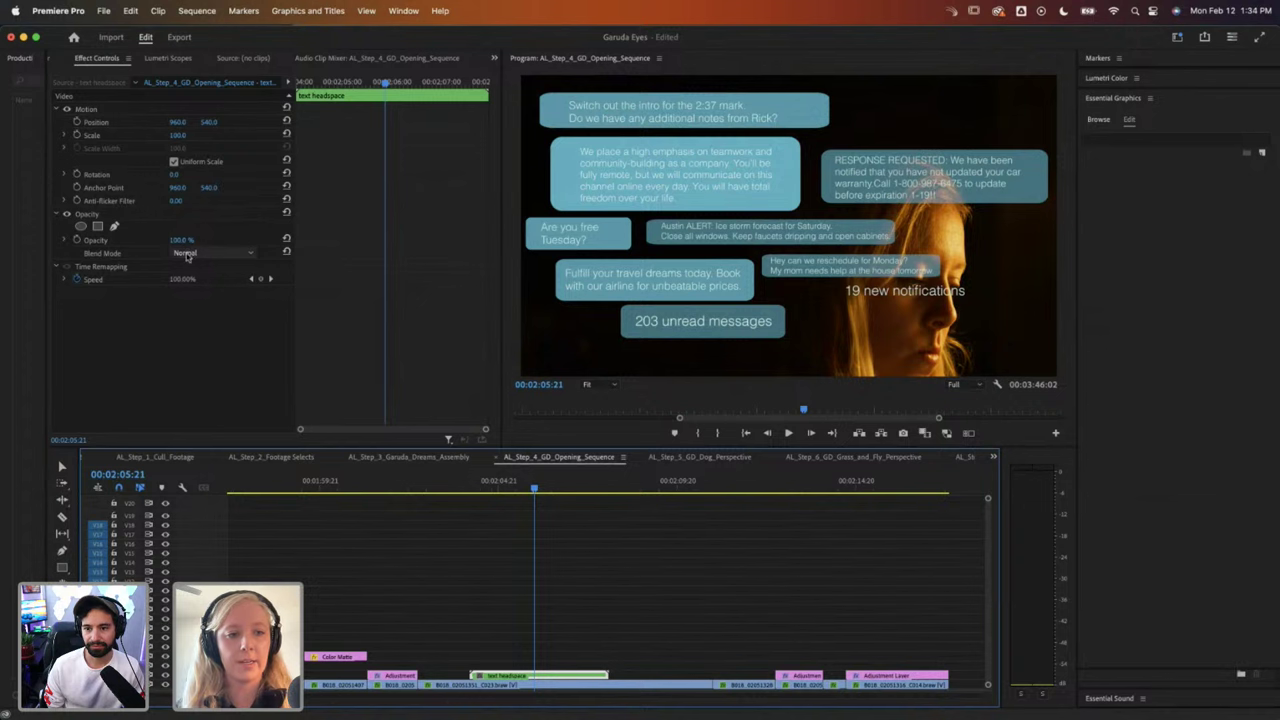
left_click(187, 253)
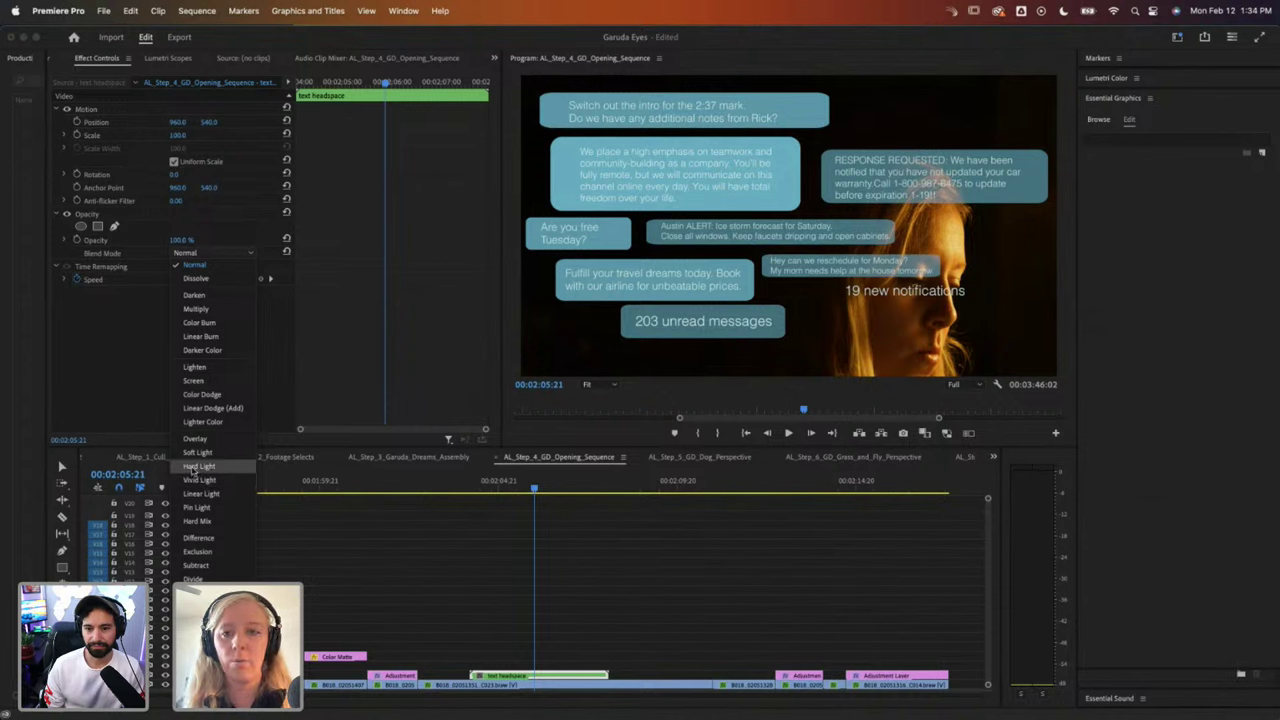
left_click(195, 453)
left_click(212, 253)
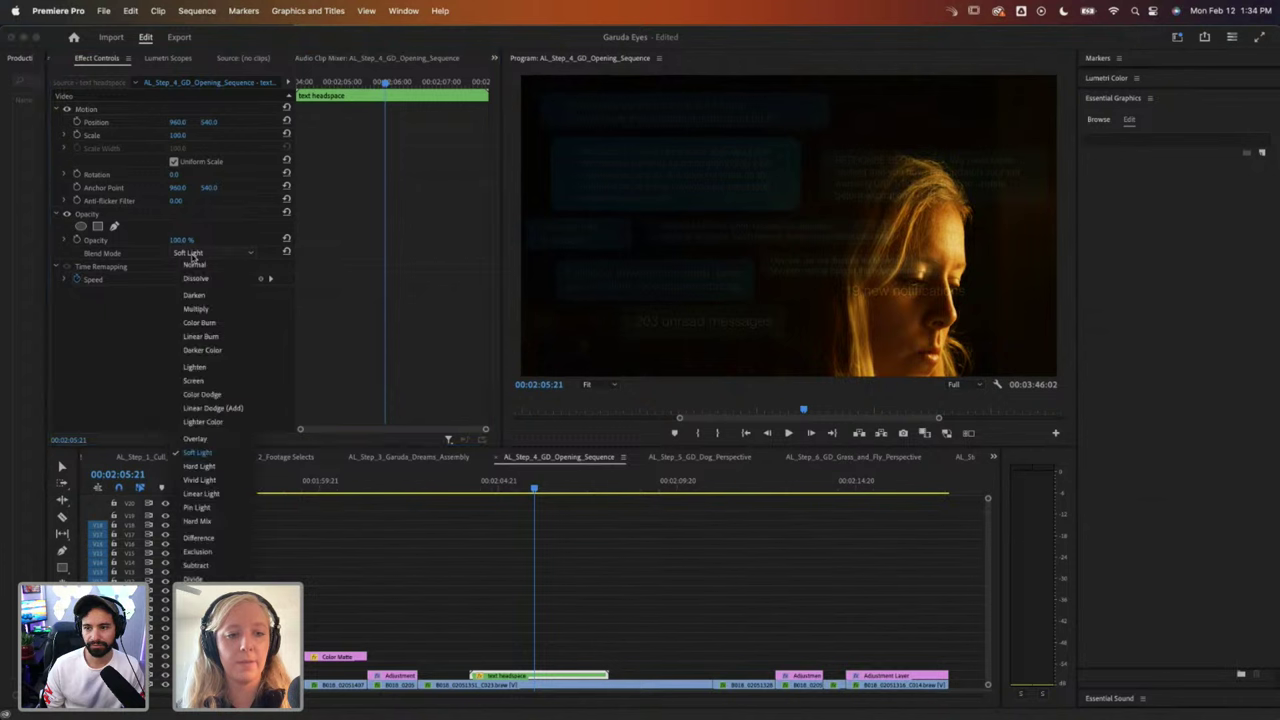
left_click(195, 439)
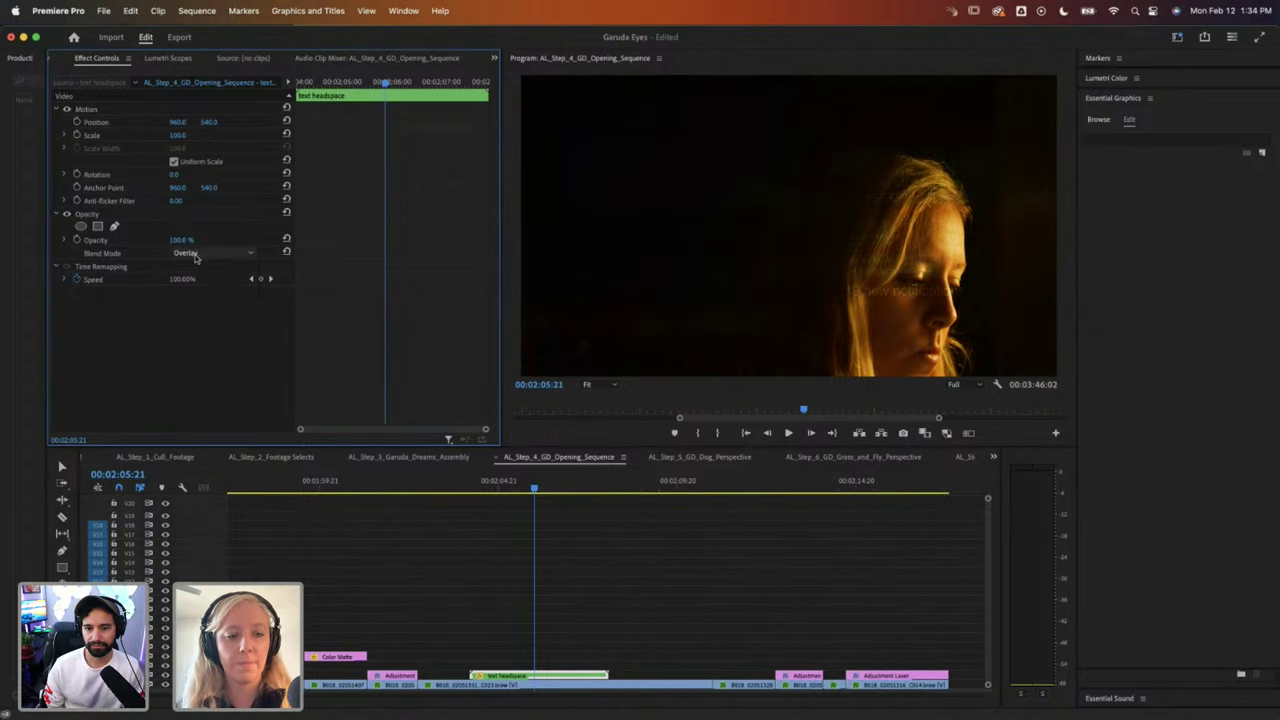
left_click(212, 253)
left_click(200, 467)
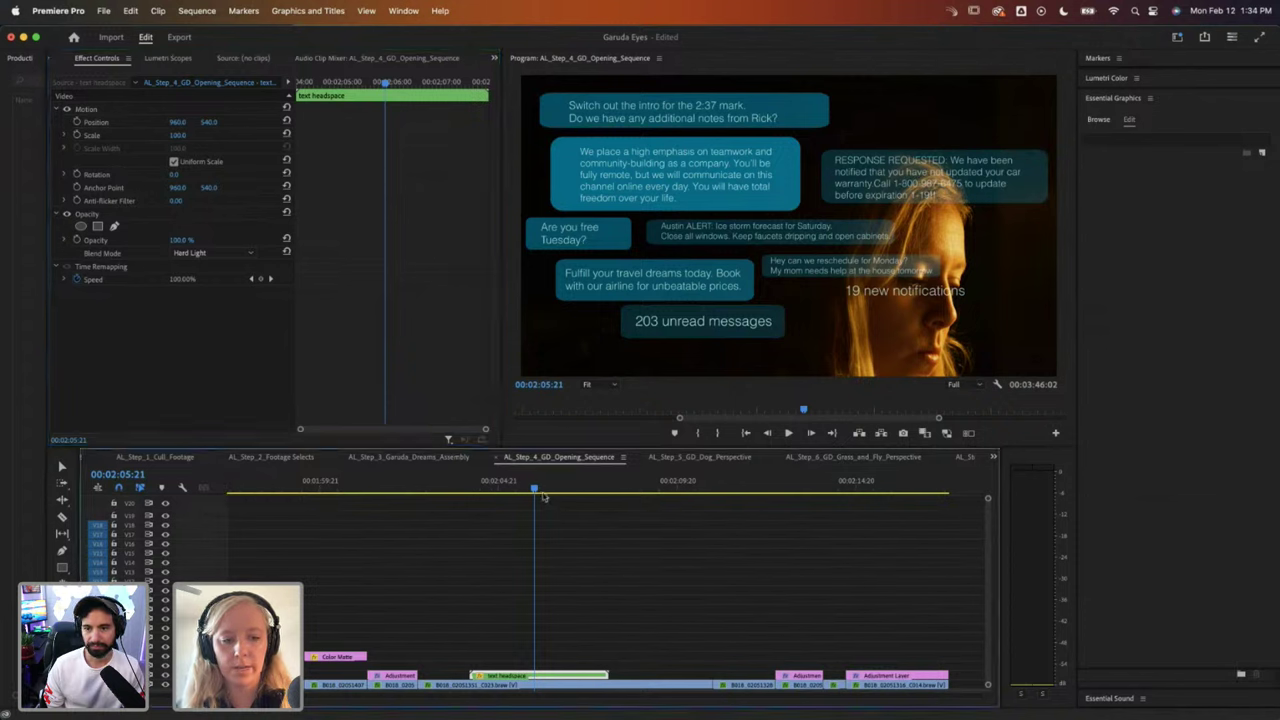
key("minus")
key("minus")
key("minus")
key("minus")
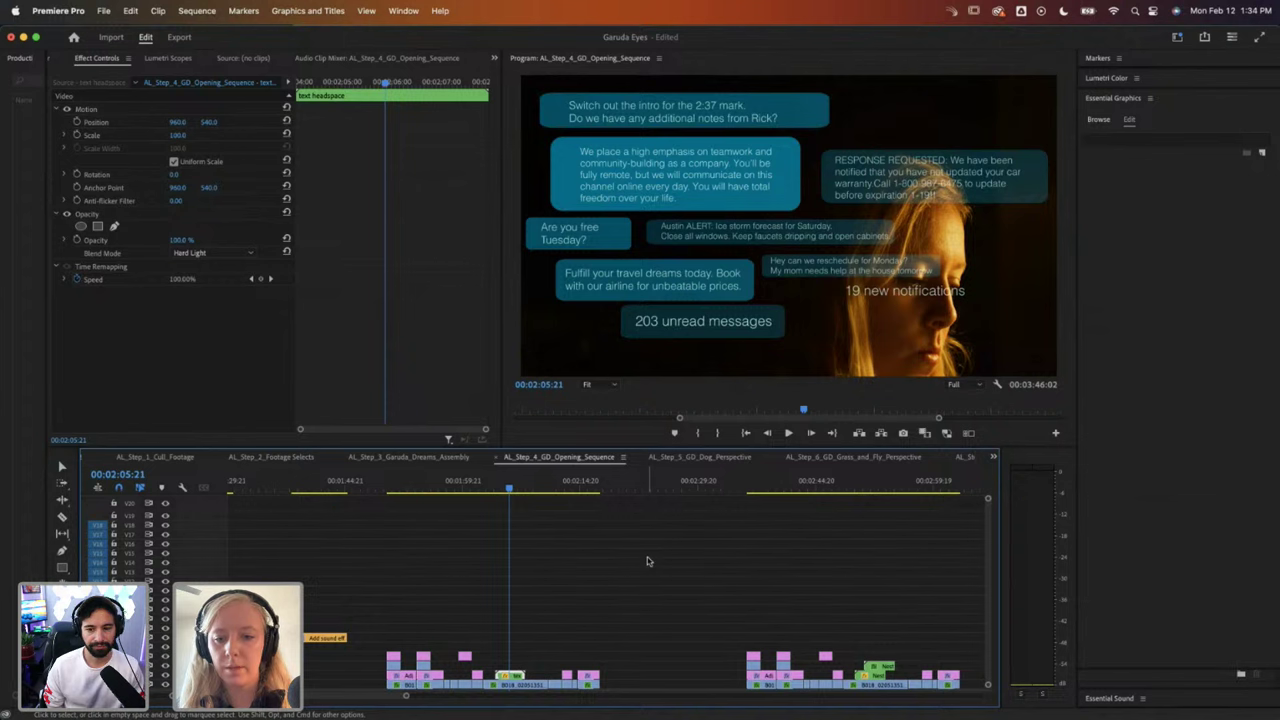
Step: Switch the nested text overlay's blend mode from Hard Light to Color Dodge
left_click(860, 489)
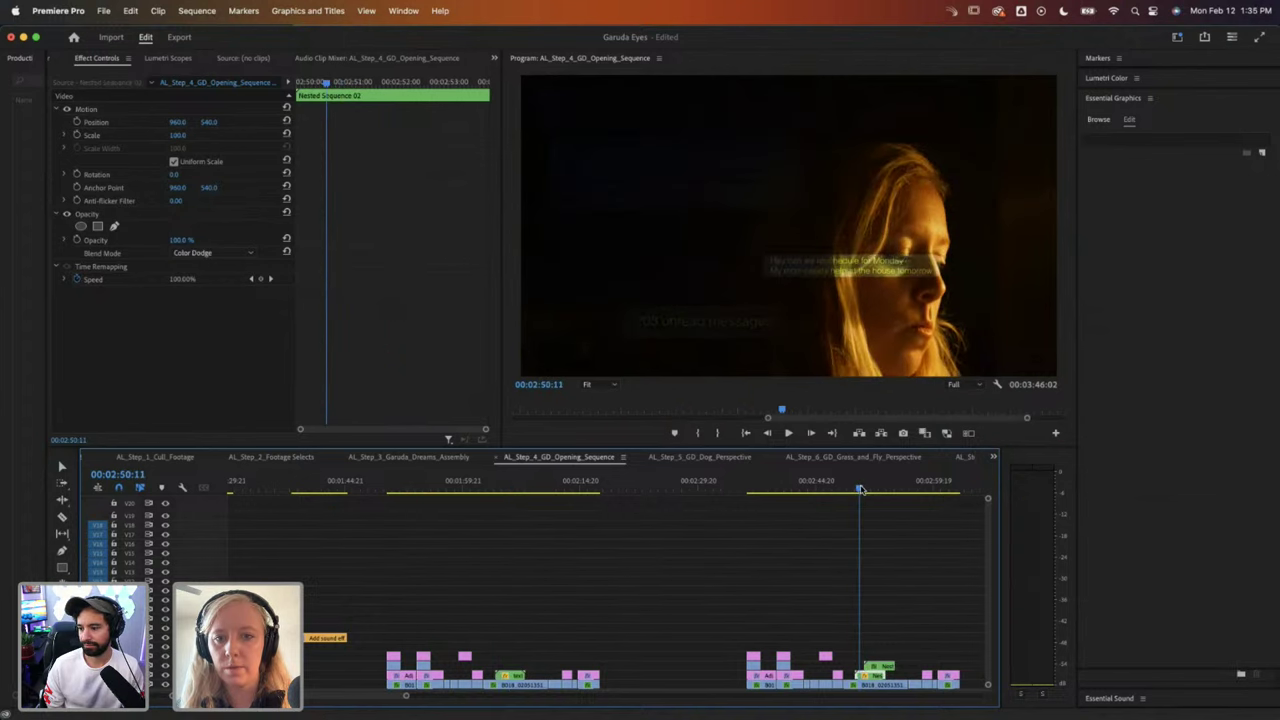
mouse_move(860, 489)
left_mouse_down()
mouse_move(883, 486)
mouse_move(865, 487)
left_mouse_up()
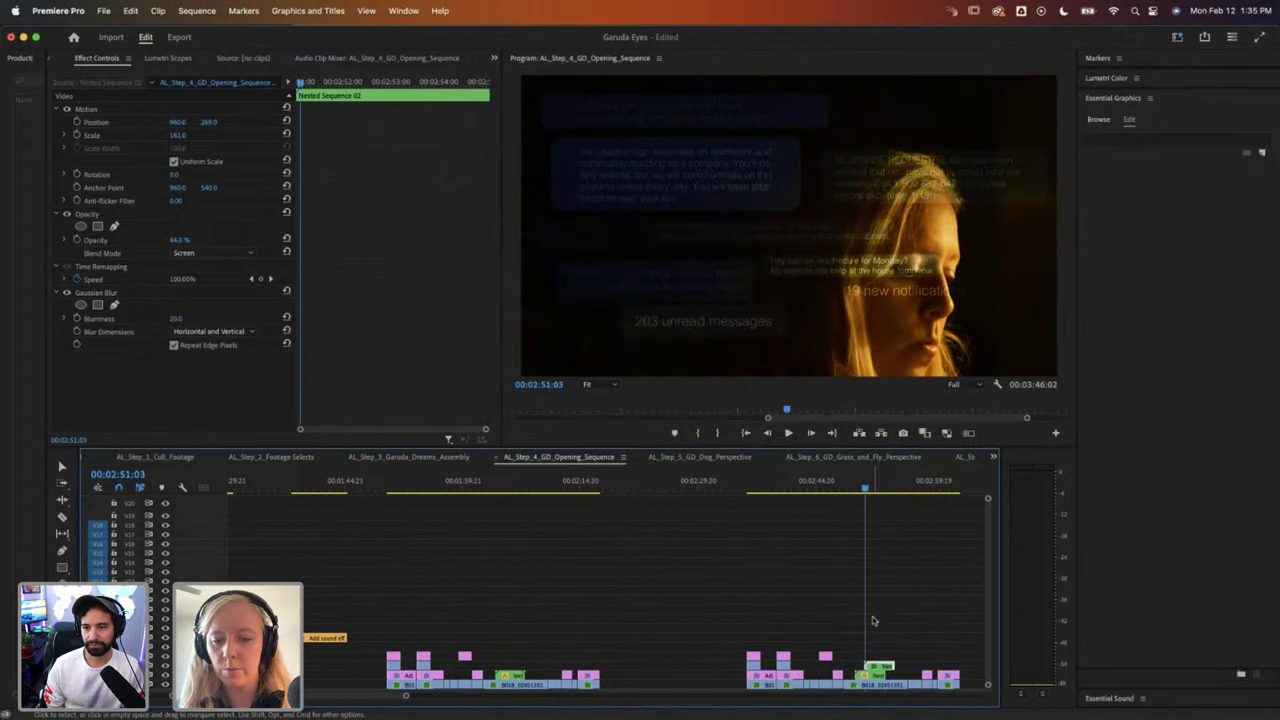
left_click(875, 676)
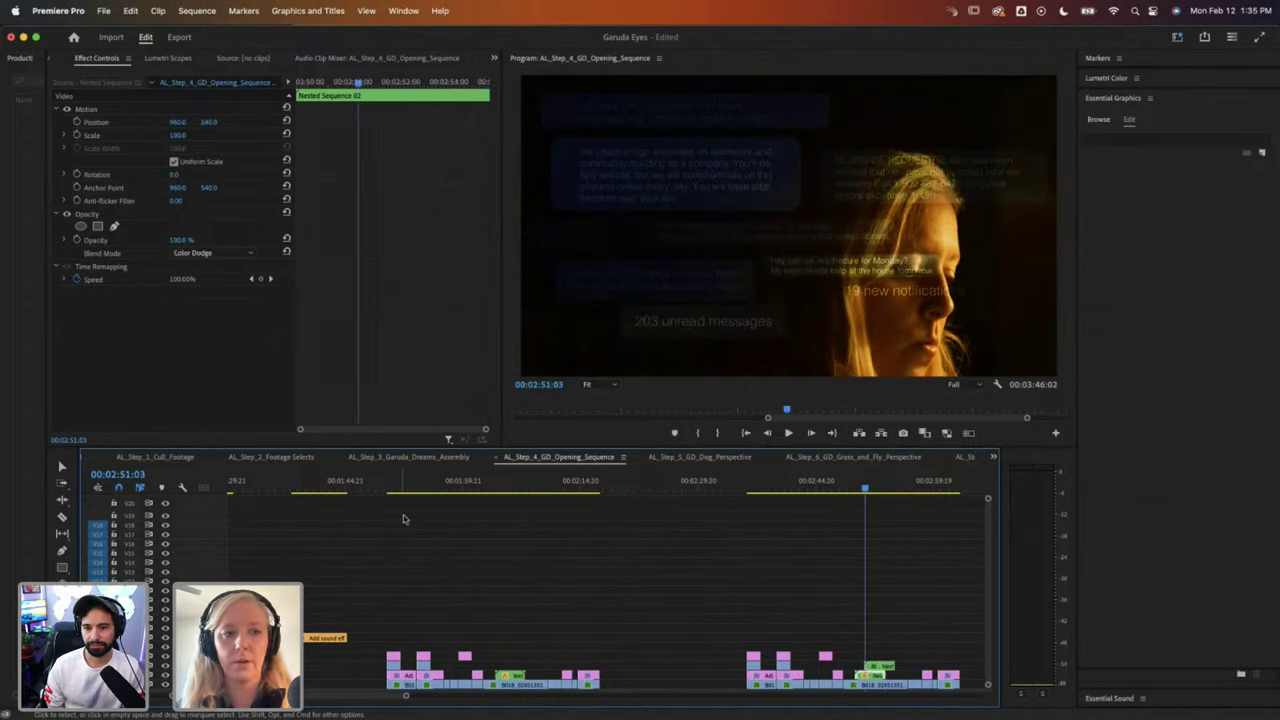
left_click(511, 487)
left_click(213, 253)
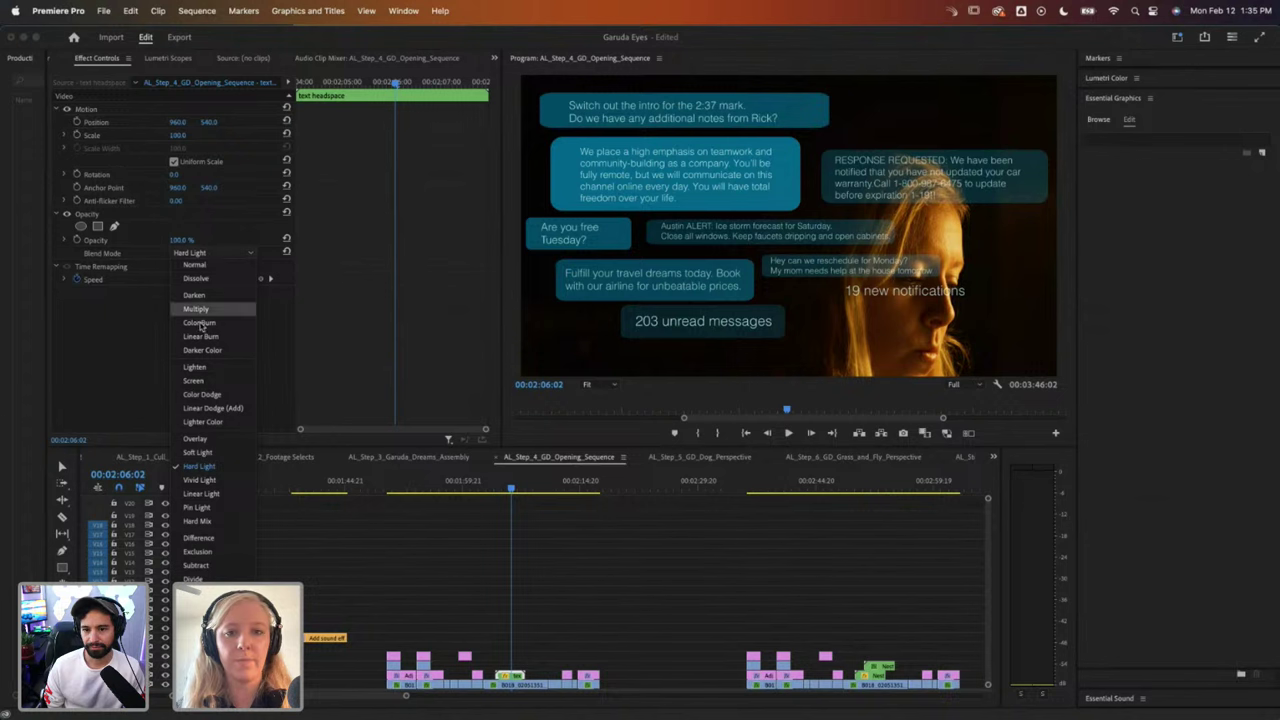
left_click(200, 394)
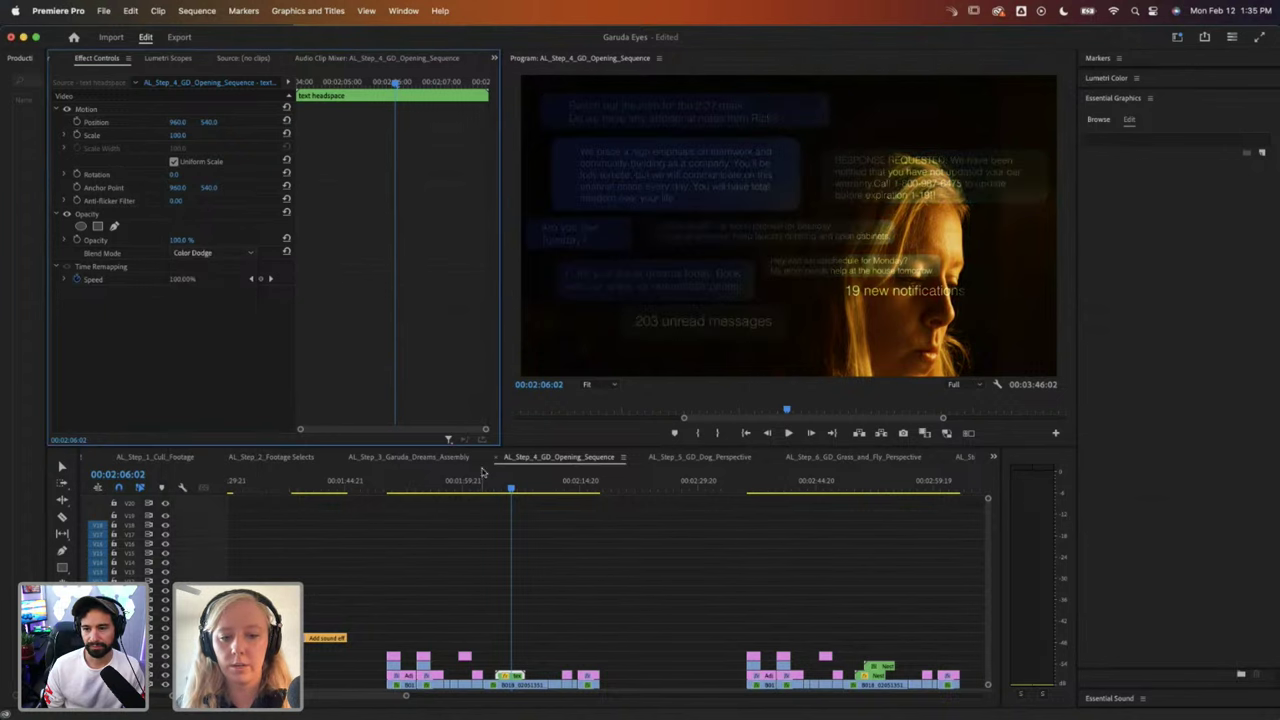
Step: Play back the overlay section to preview the Color Dodge blend
mouse_move(510, 488)
left_mouse_down()
mouse_move(498, 488)
mouse_move(509, 488)
left_mouse_up()
key("space")
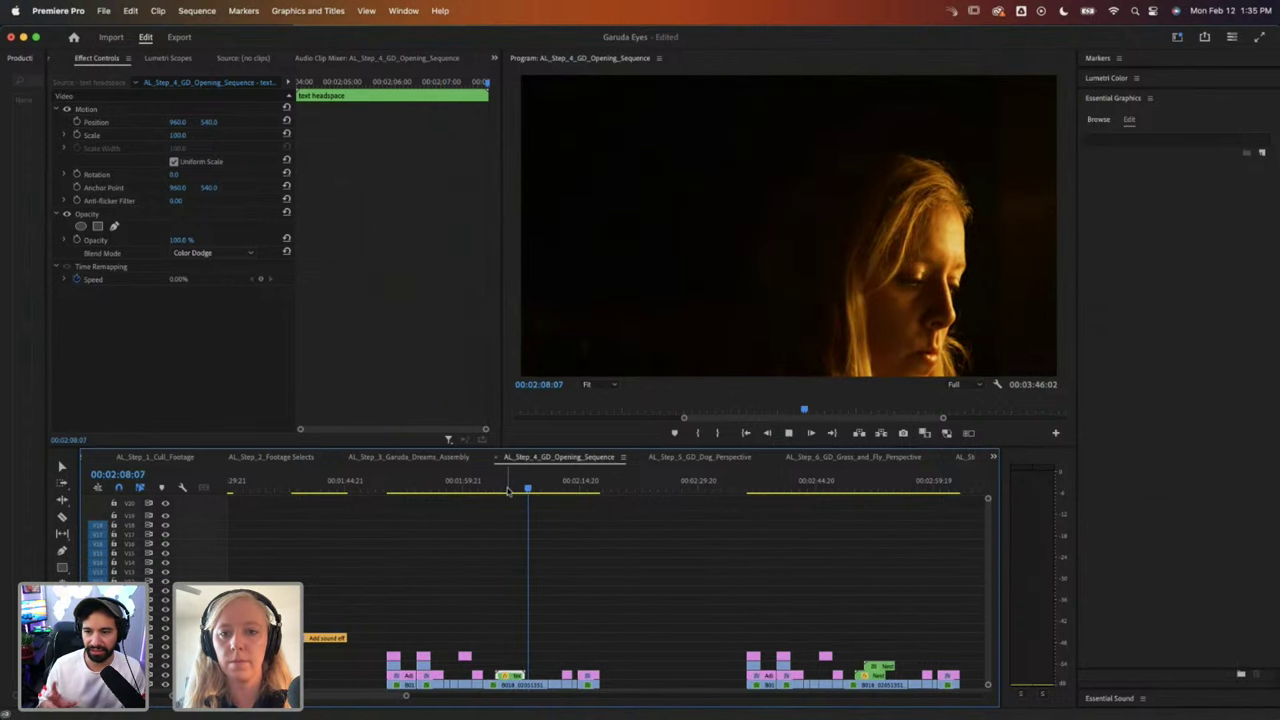
left_click(504, 488)
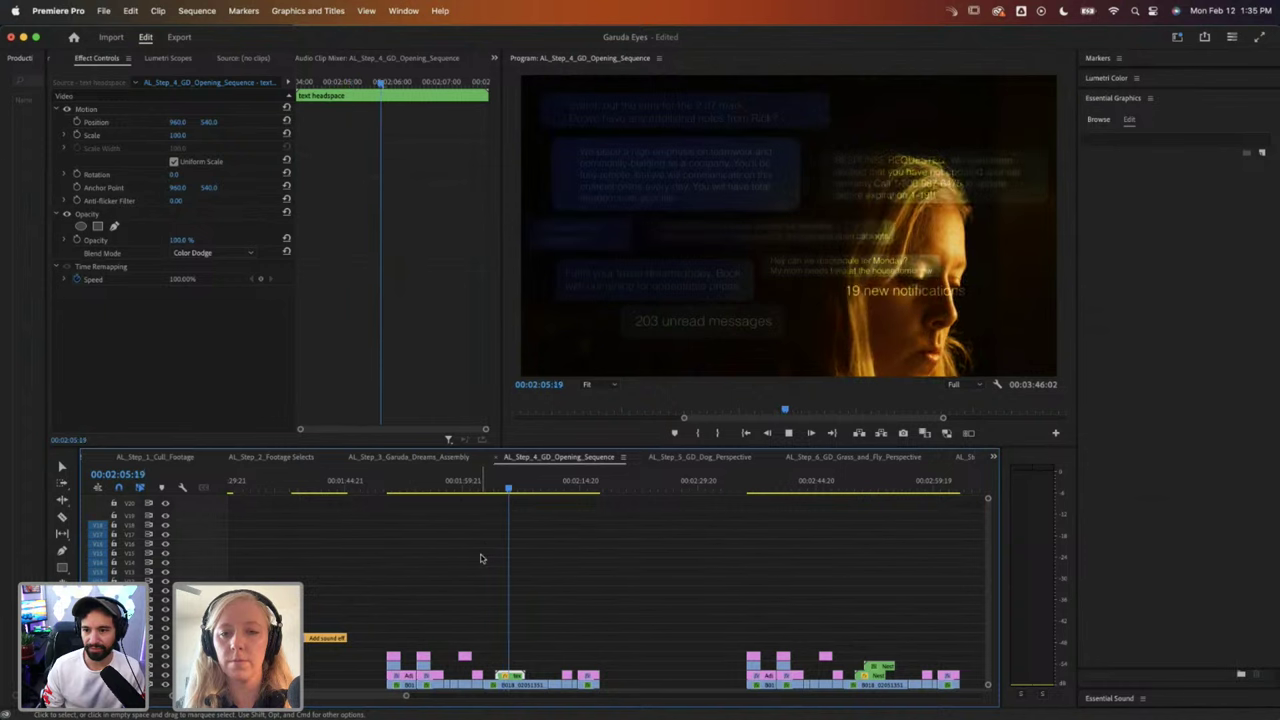
left_click(507, 487)
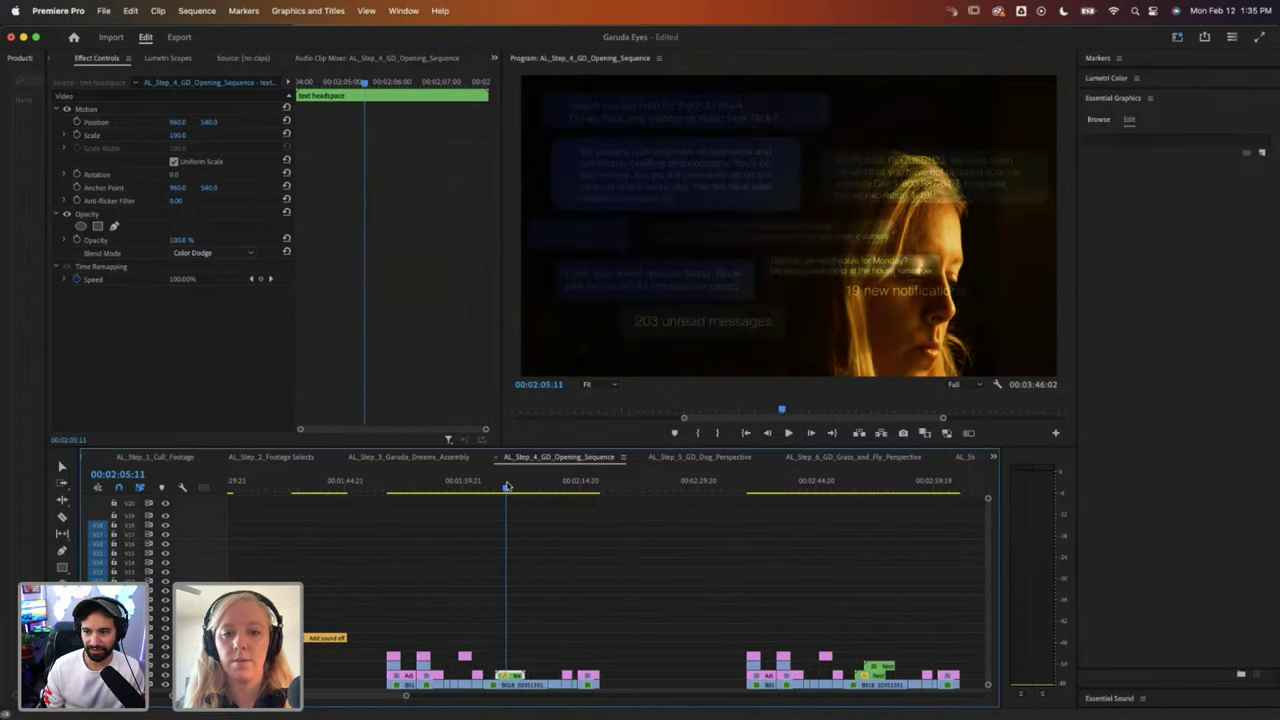
key("space")
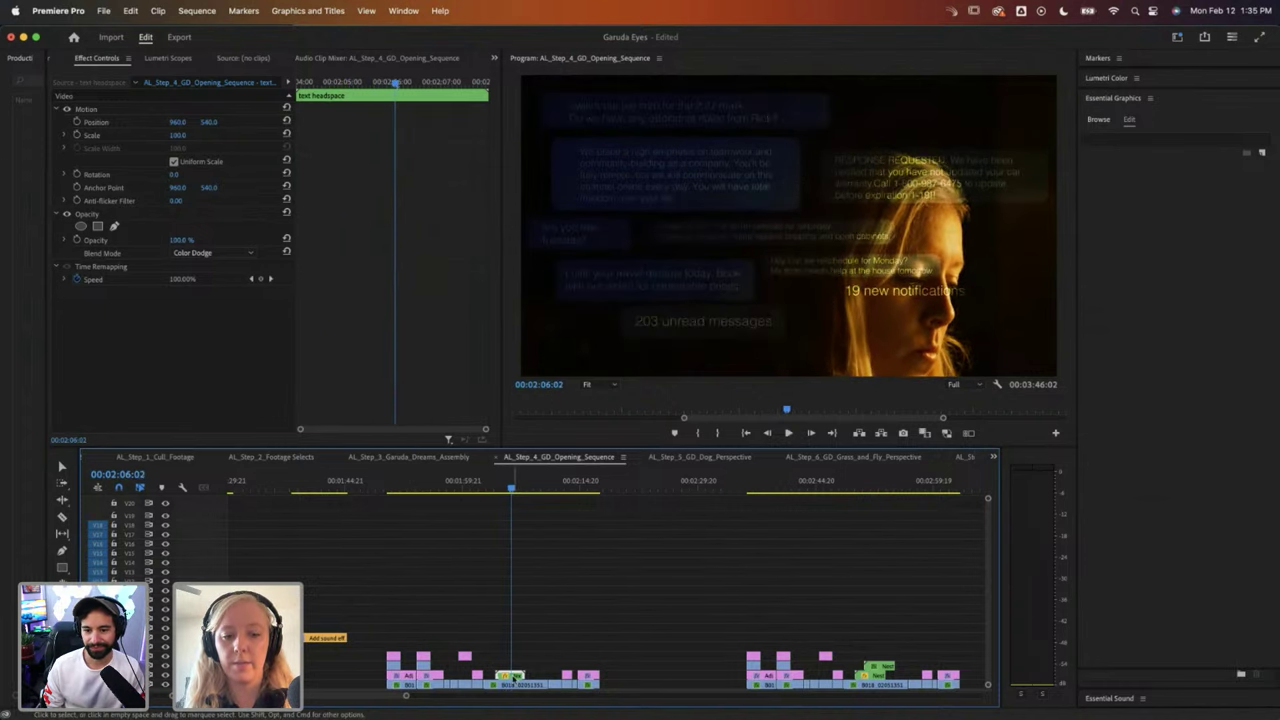
double_click(512, 677)
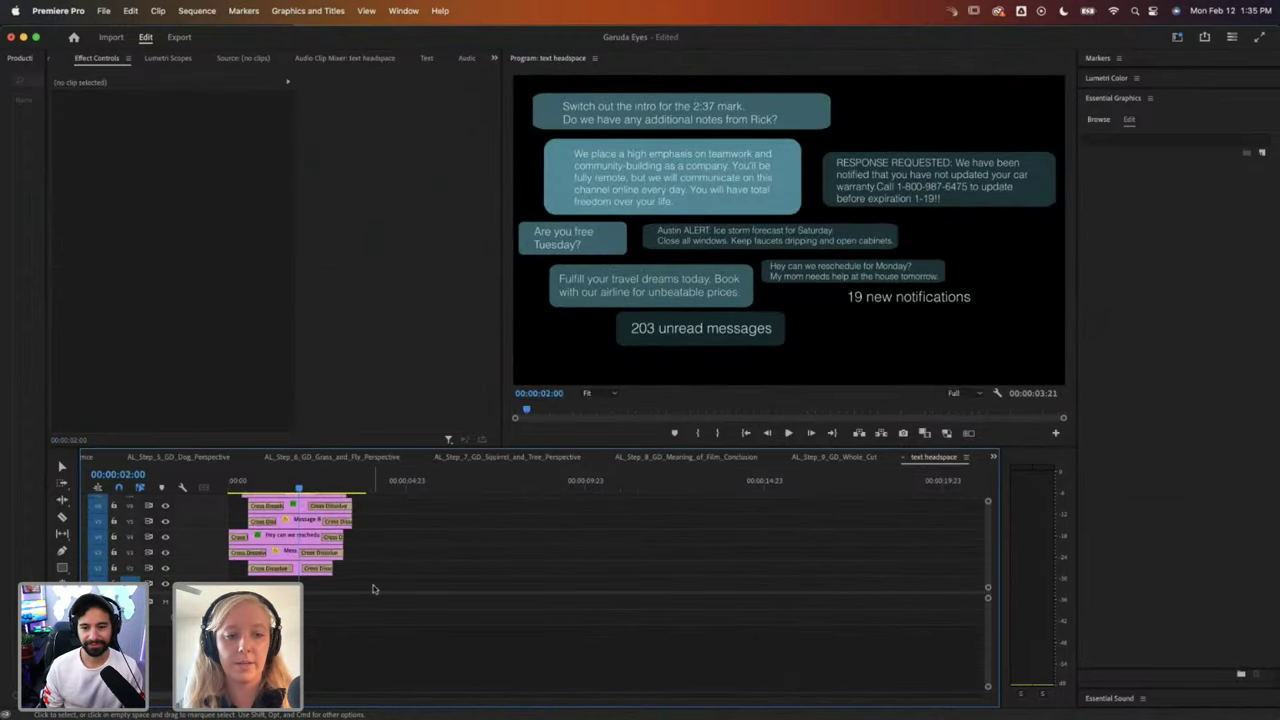
left_click(300, 520)
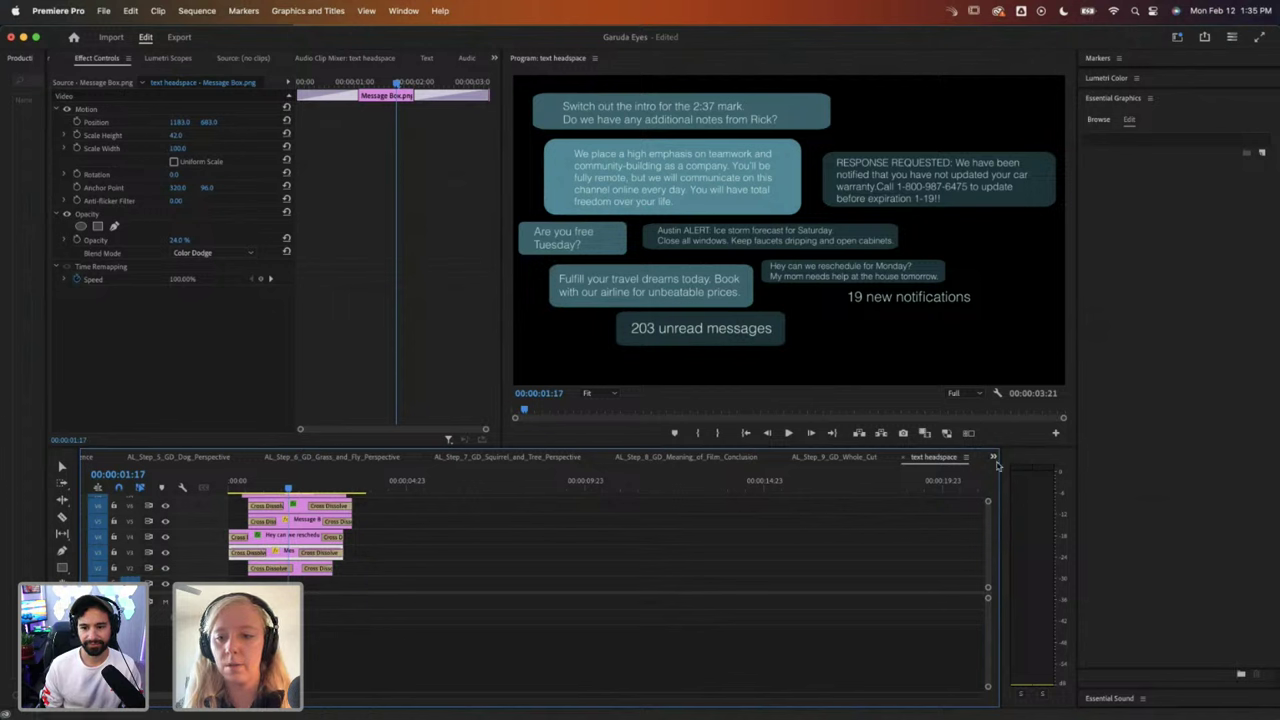
left_click(995, 462)
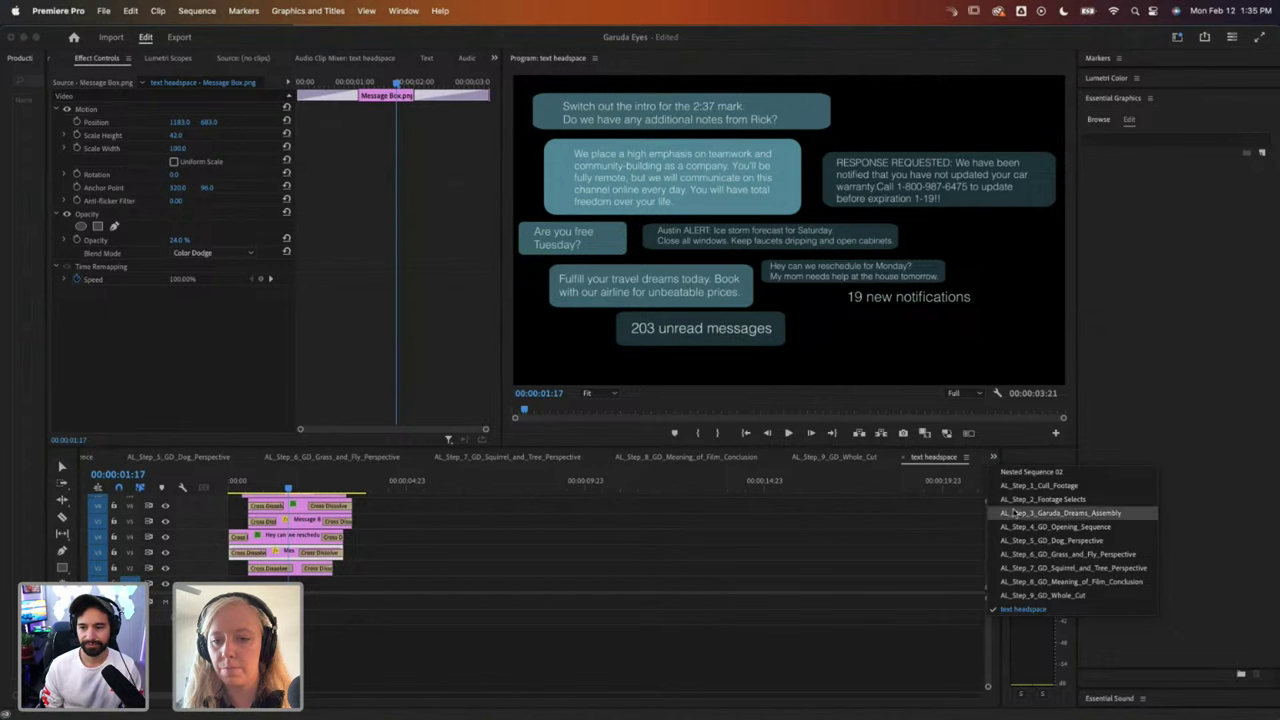
left_click(1016, 528)
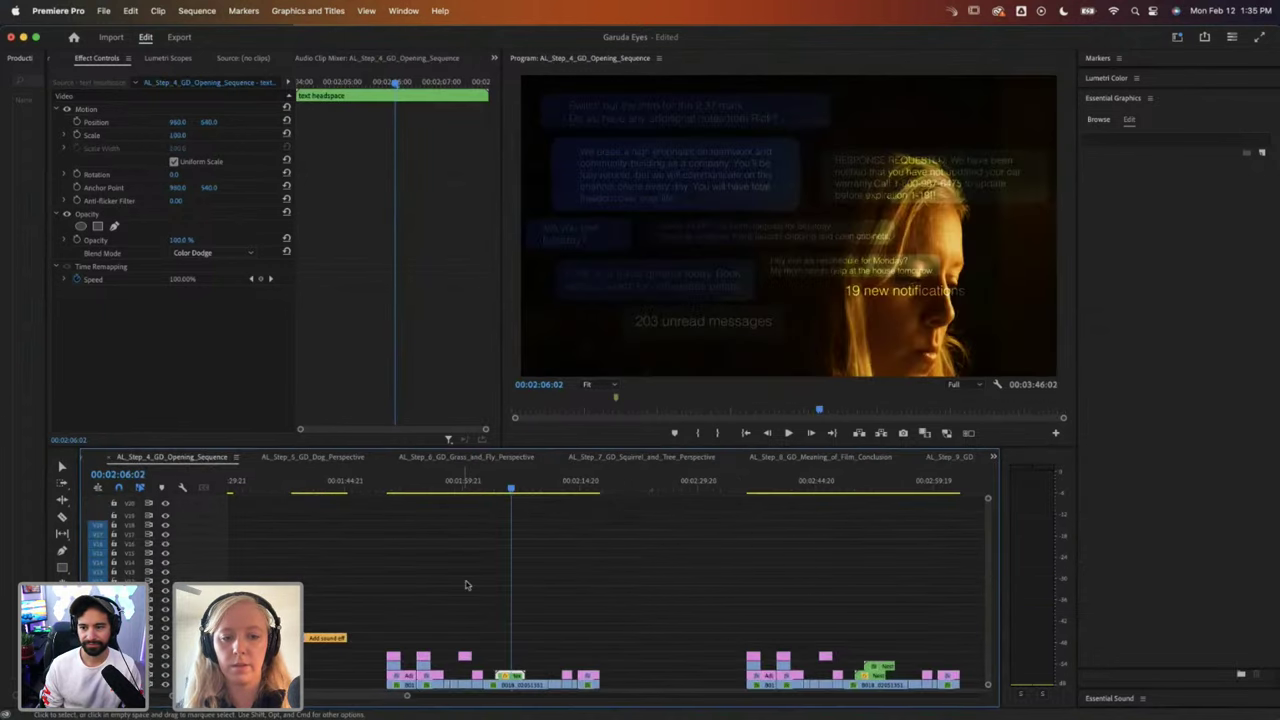
Step: Scrub through the overlay's fade, select the text headspace clip and preview it
left_click(508, 489)
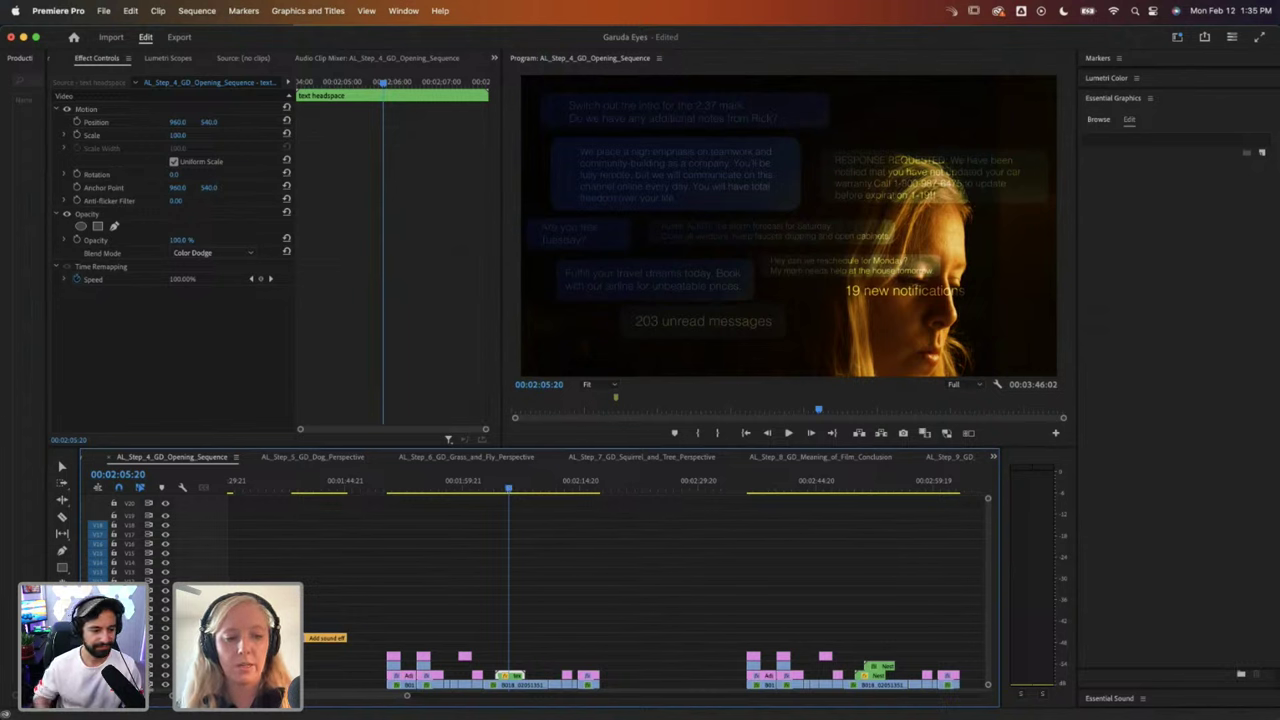
scroll(508, 584, "down", 3)
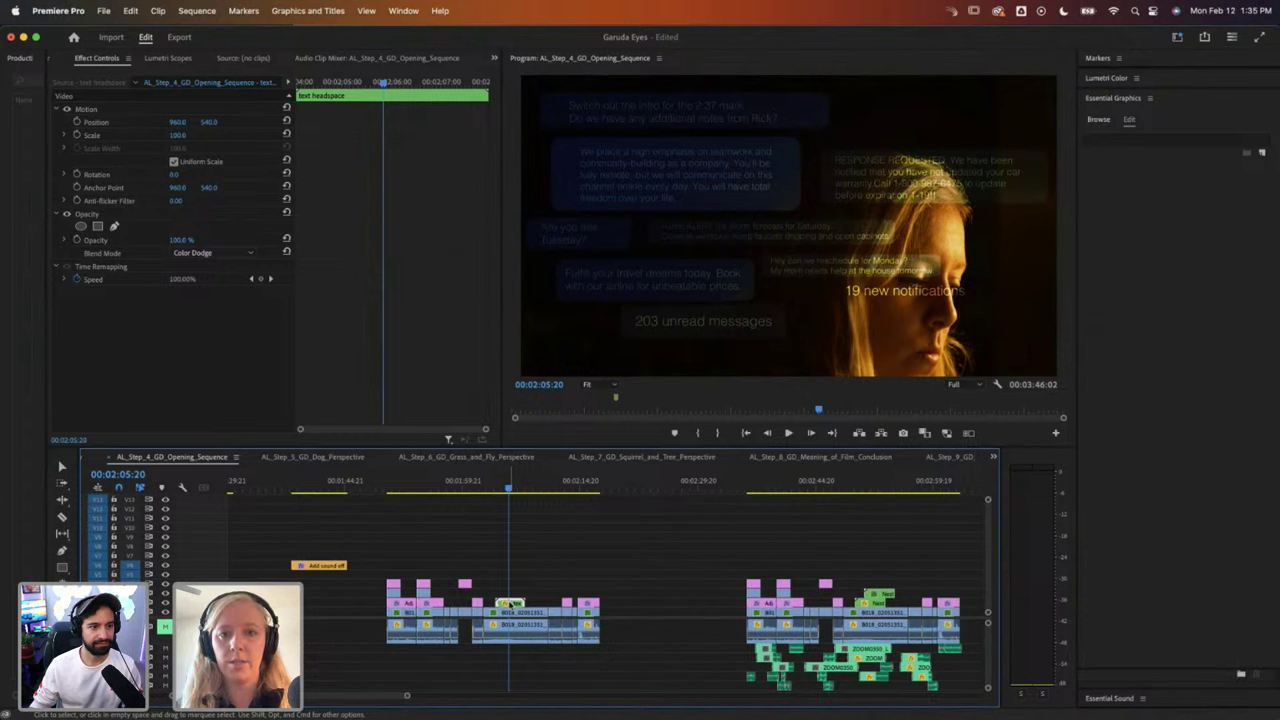
left_click(512, 488)
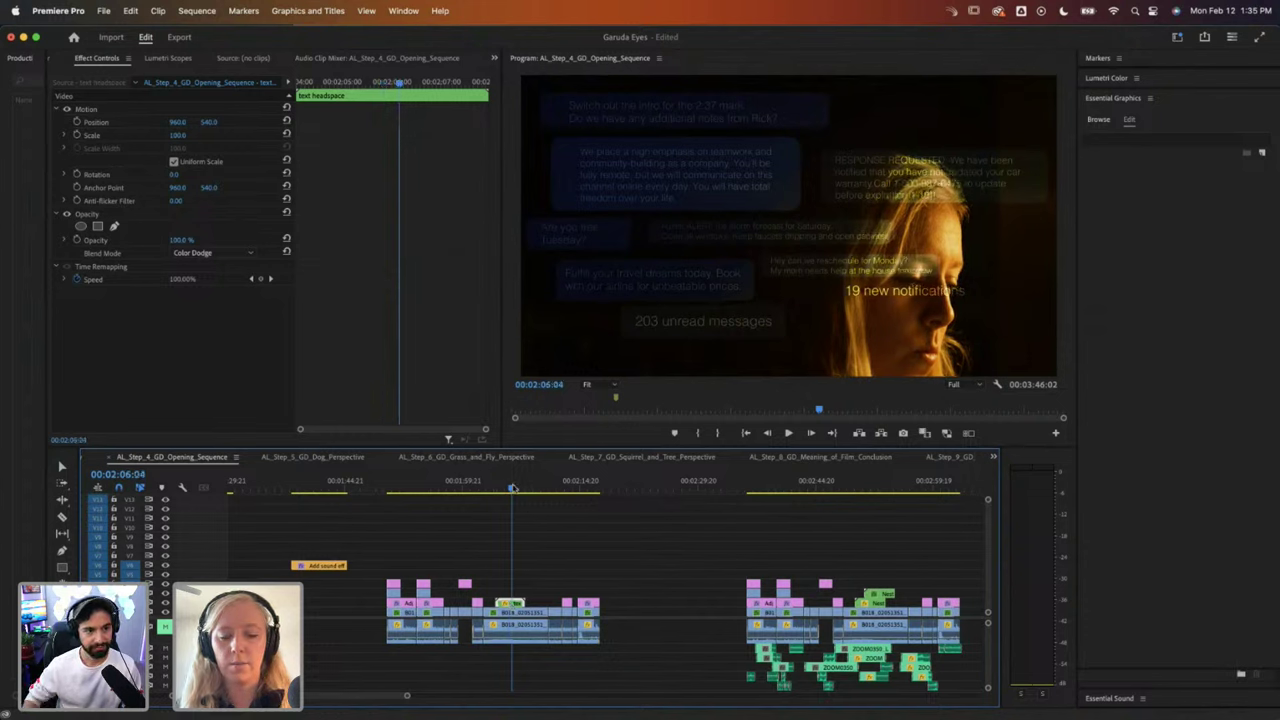
left_click_drag(512, 488, 524, 598)
left_click(512, 485)
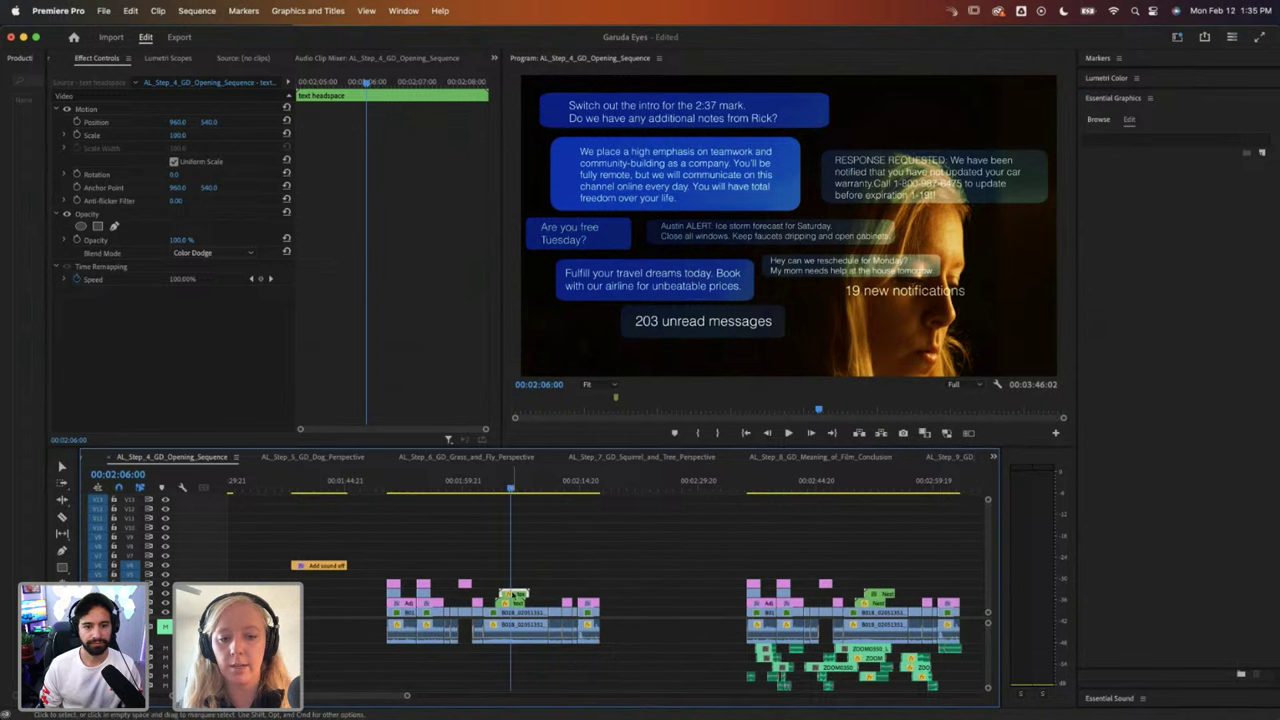
left_click_drag(512, 595, 515, 597)
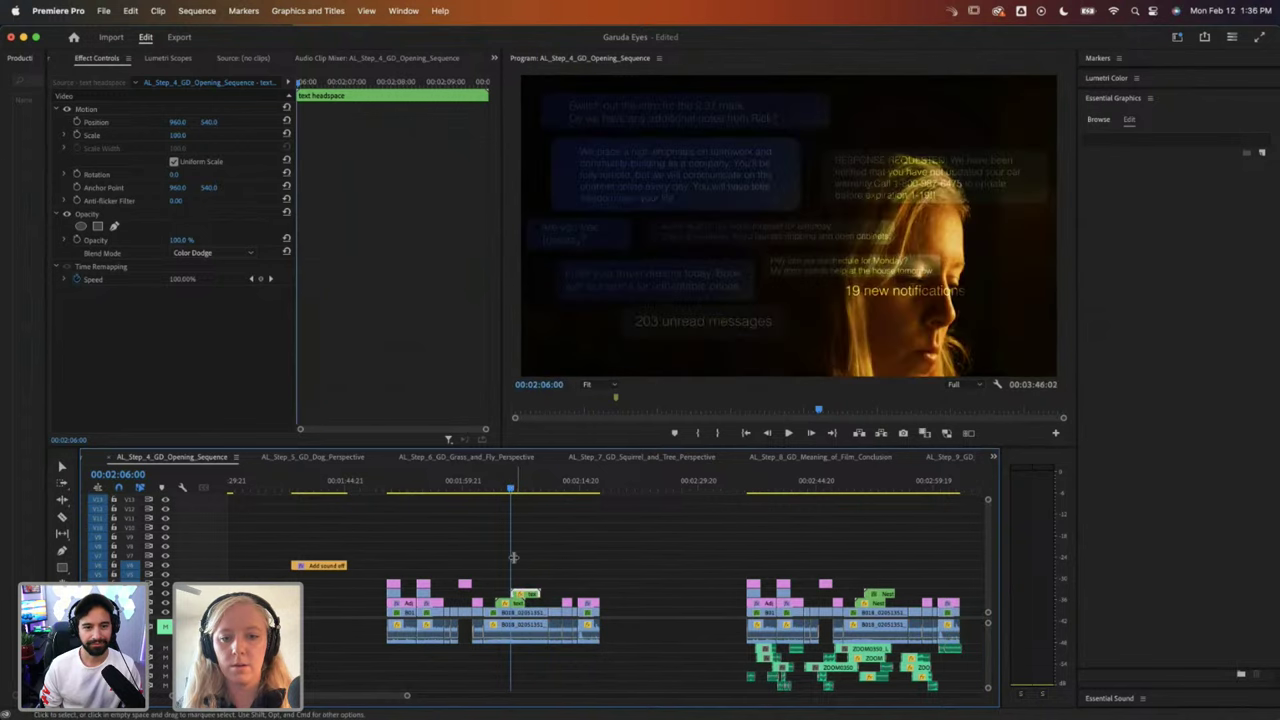
left_click(503, 490)
key("space")
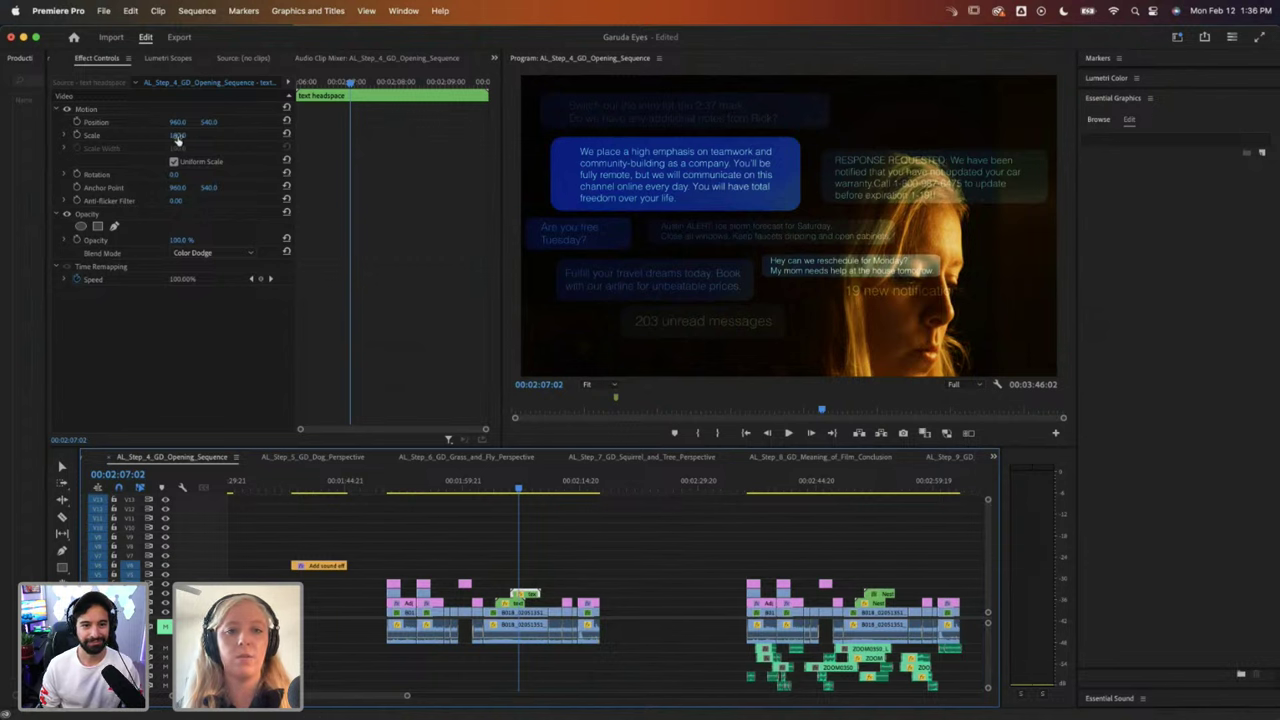
Step: Scale the text overlay to 132 and set its position to 848, 360
left_click_drag(176, 135, 178, 140)
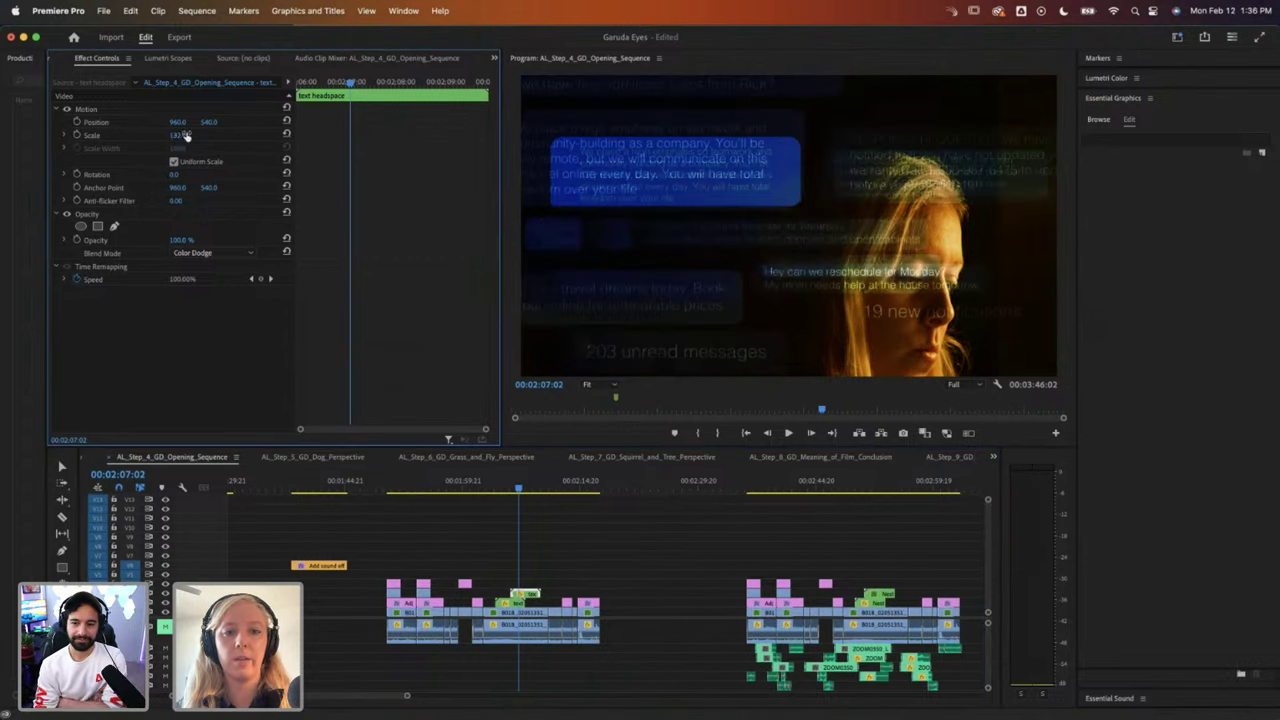
left_click_drag(209, 121, 183, 121)
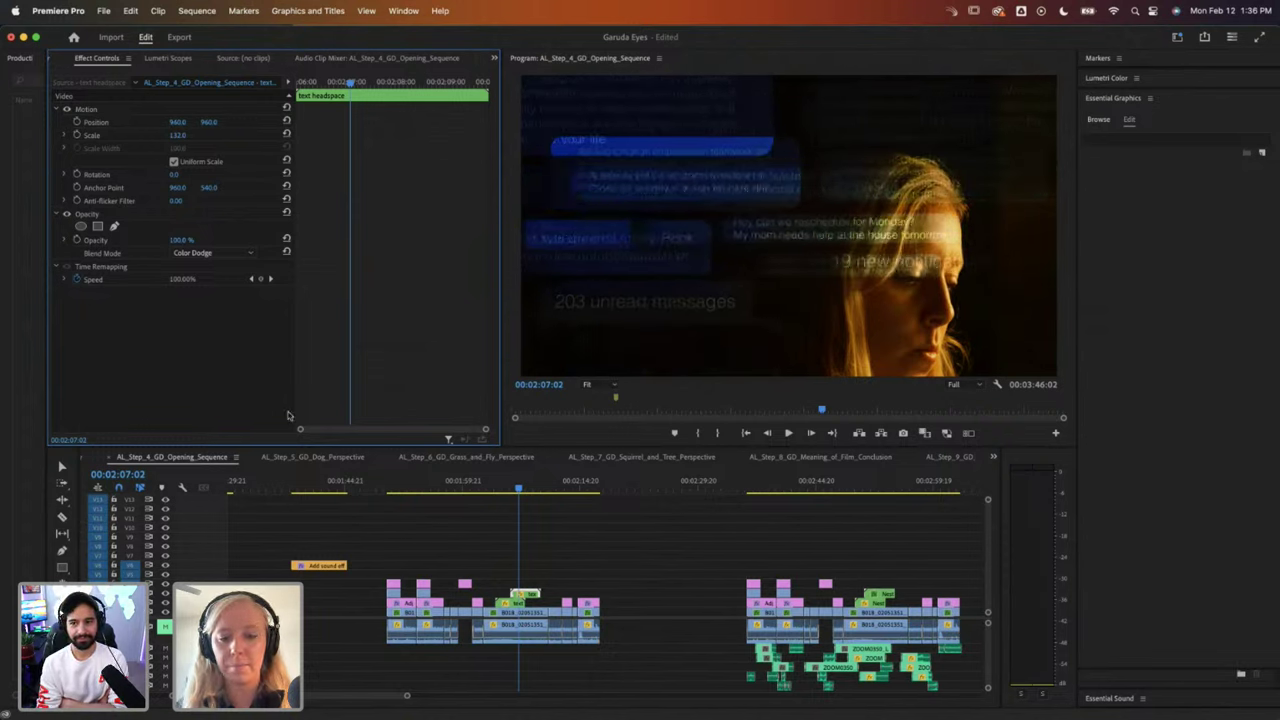
key("super+shift+z")
left_click_drag(403, 697, 433, 690)
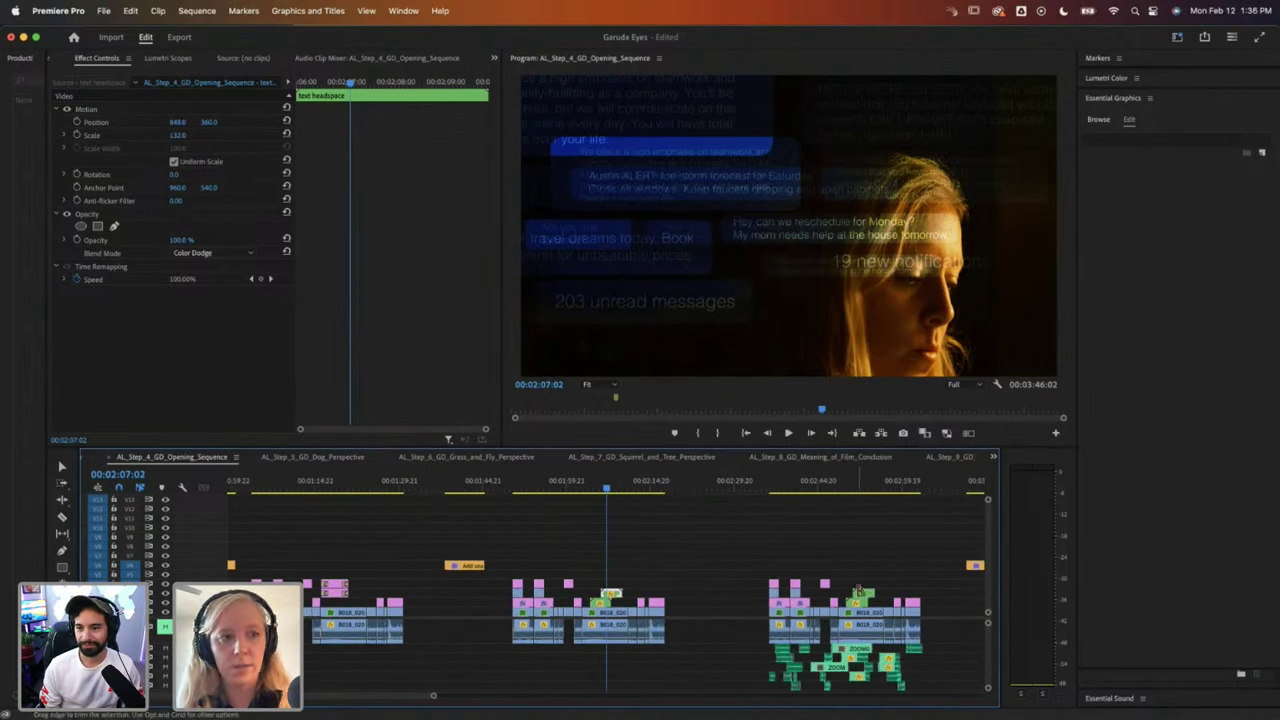
Step: Blend the text overlay with Screen and lower its opacity to 37%
left_click(625, 594)
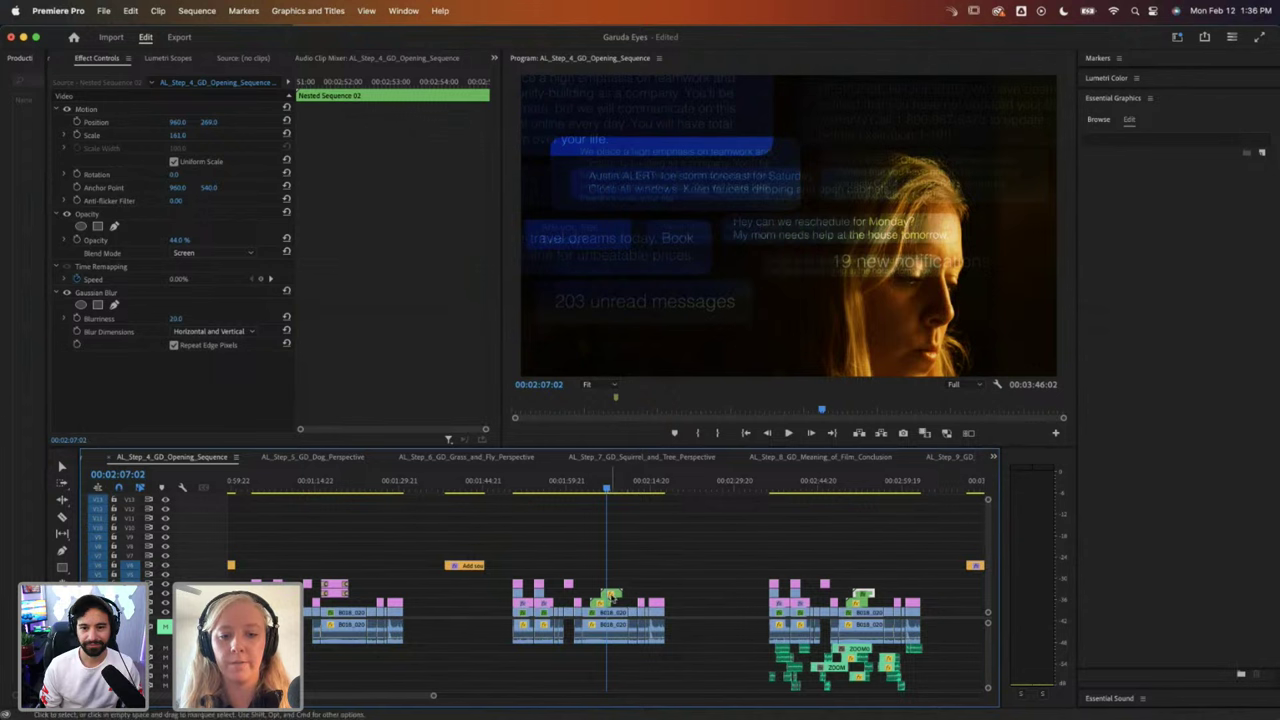
left_click(610, 593)
left_click(196, 252)
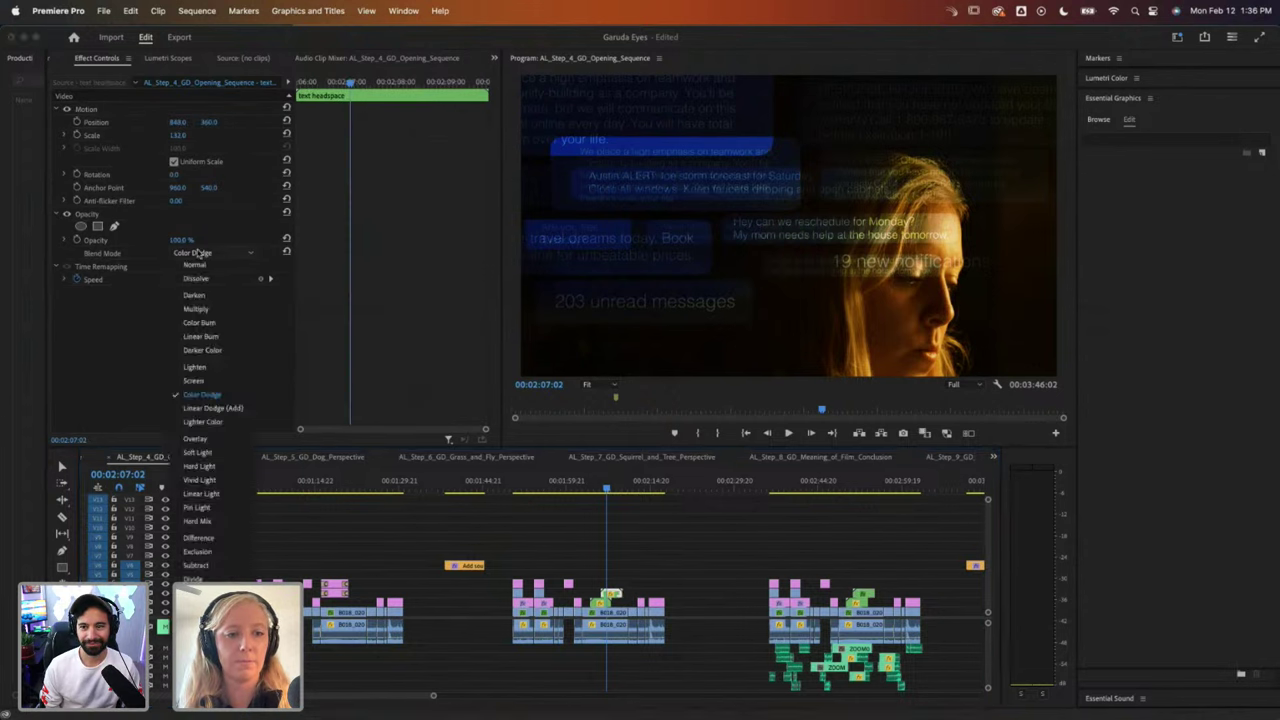
left_click(194, 381)
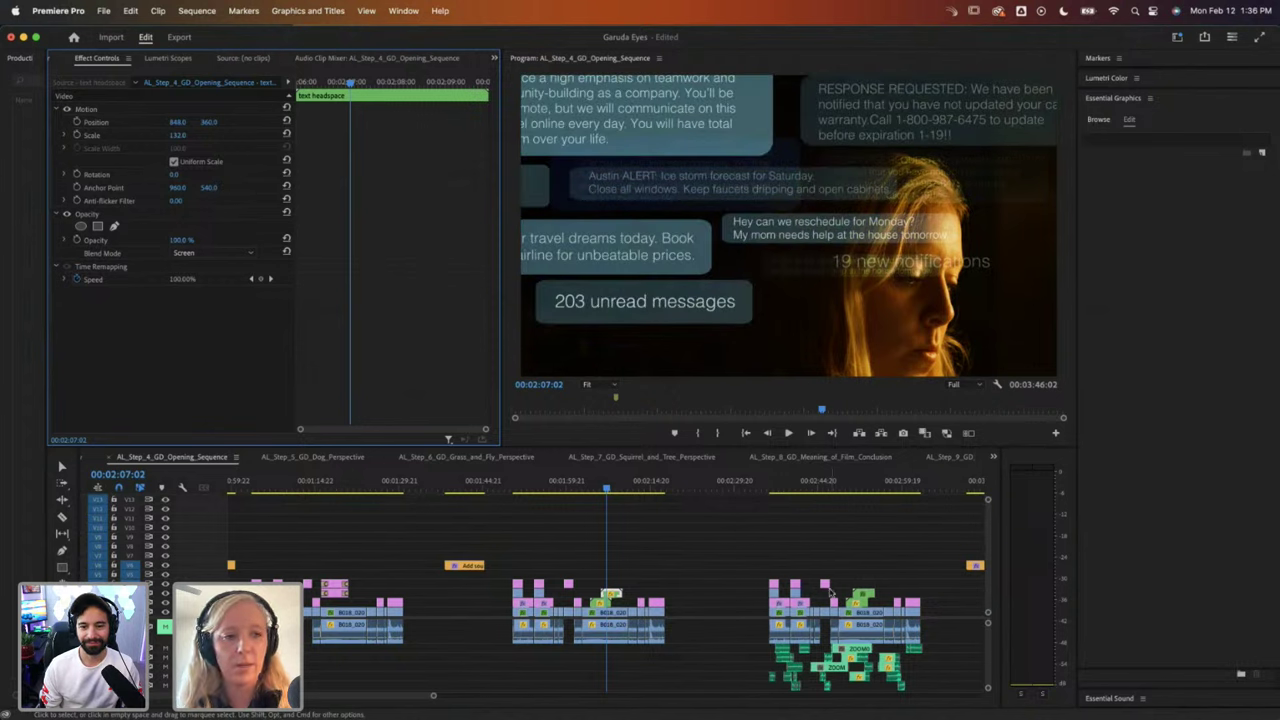
left_click_drag(181, 239, 183, 241)
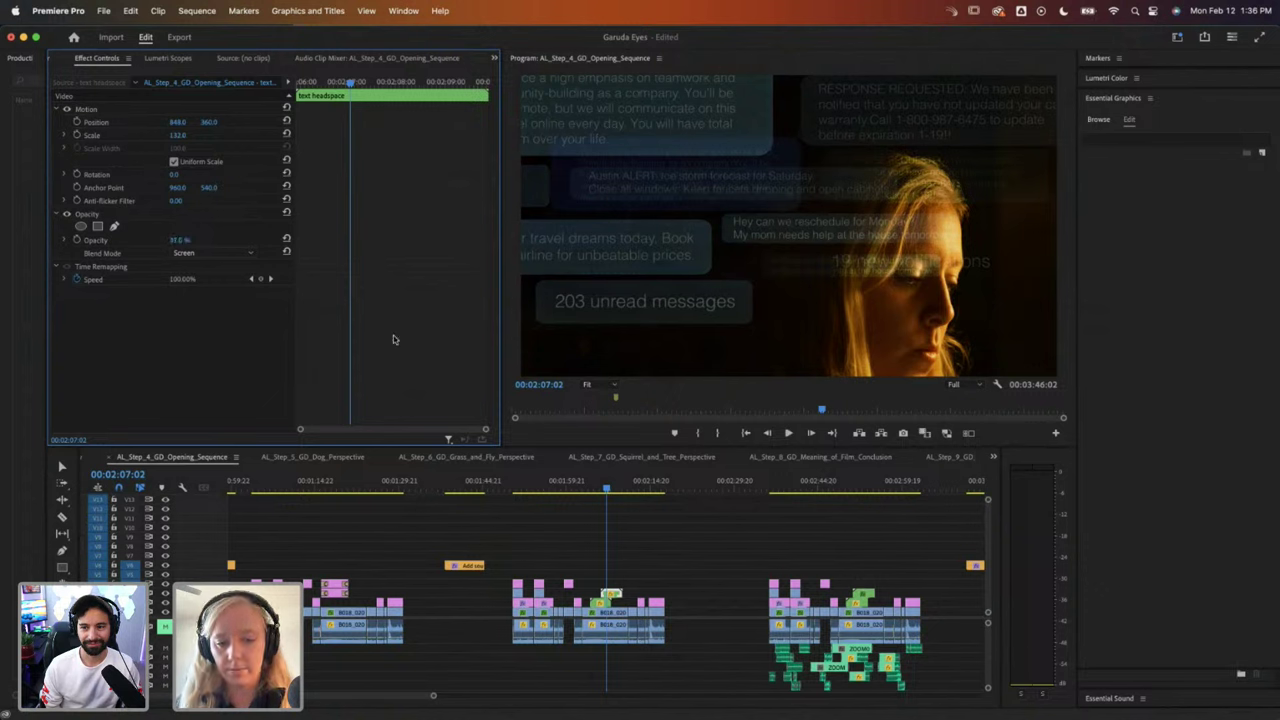
left_click(669, 565)
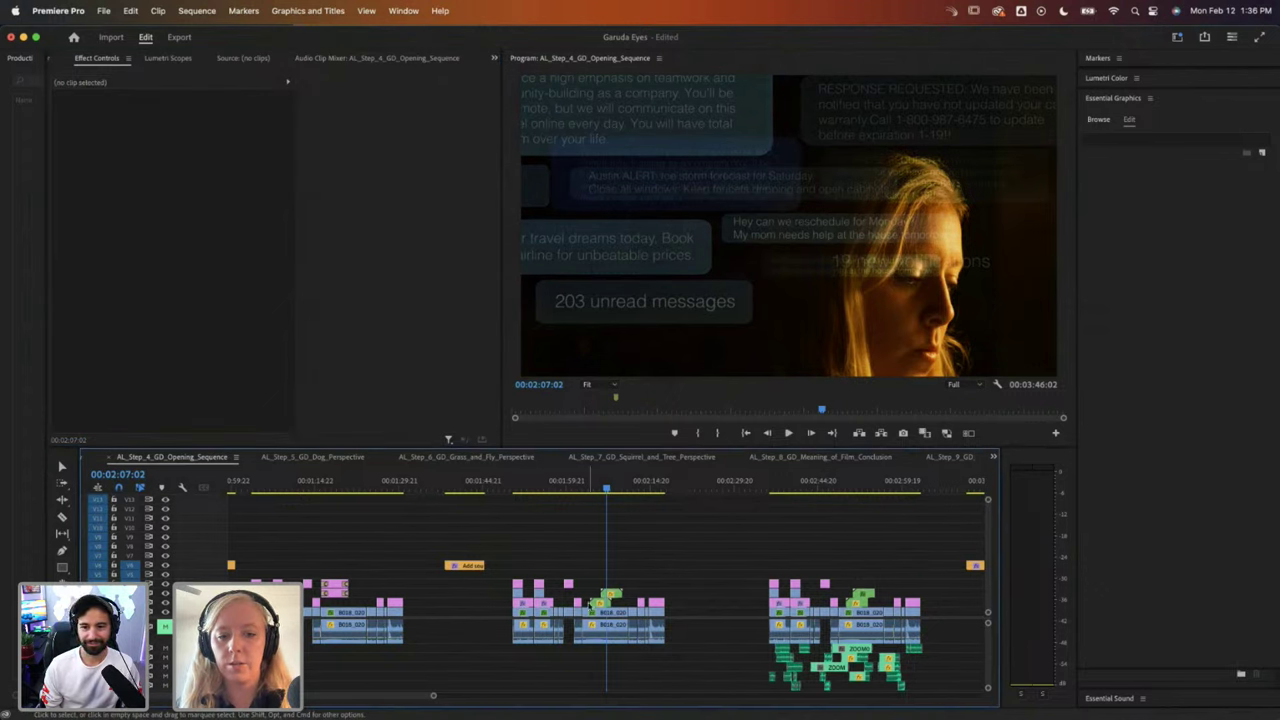
left_click(609, 597)
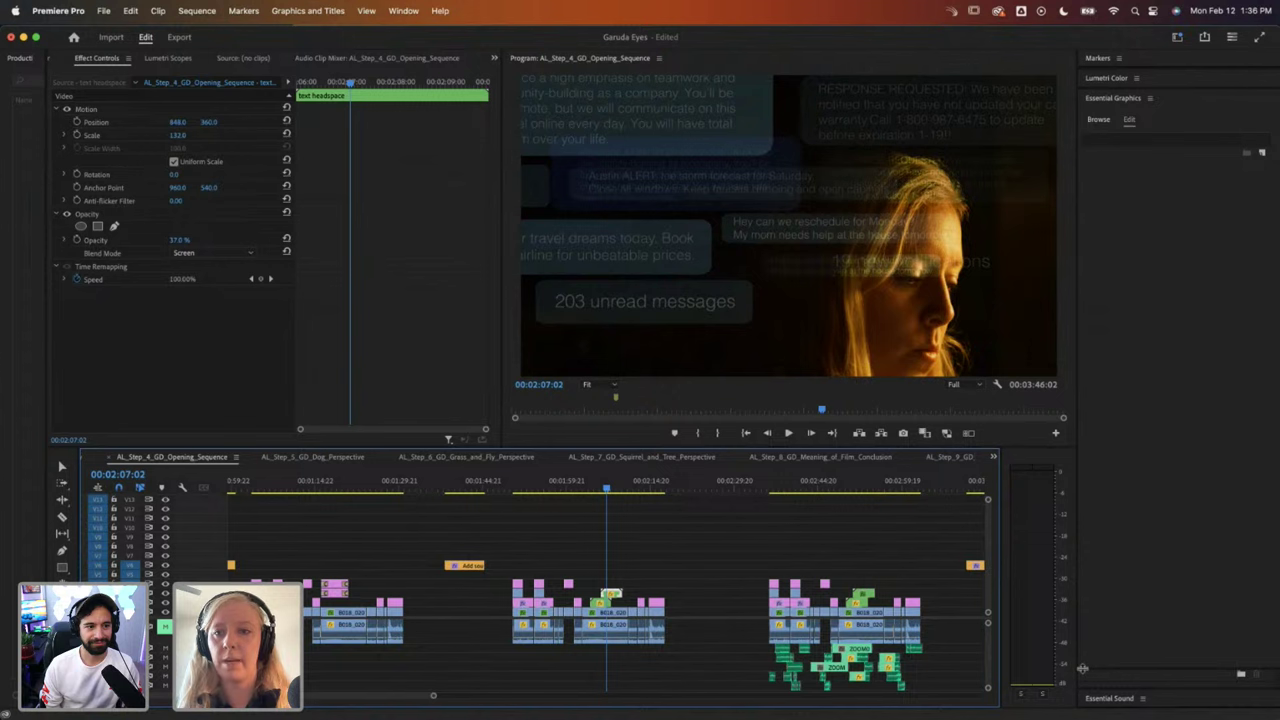
Step: Apply a Gaussian Blur with blurriness 21 to the text overlay clip
left_click_drag(1082, 668, 1082, 88)
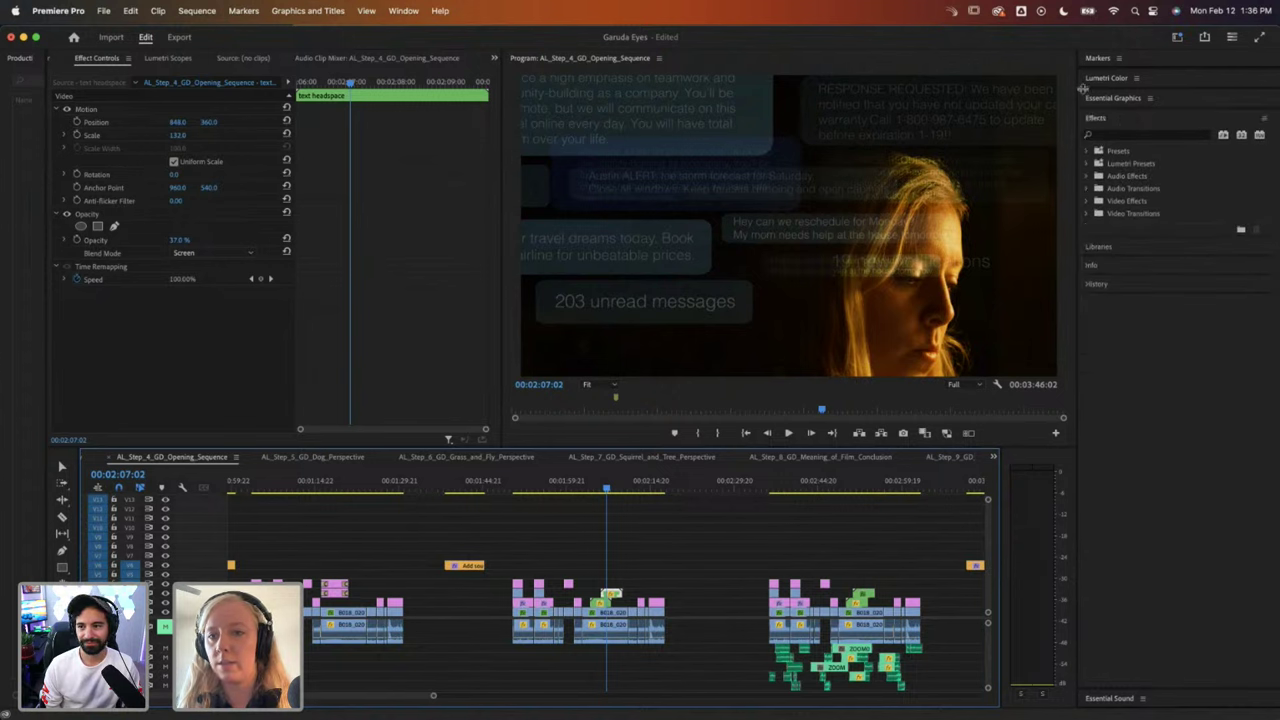
left_click(1106, 135)
type("blur")
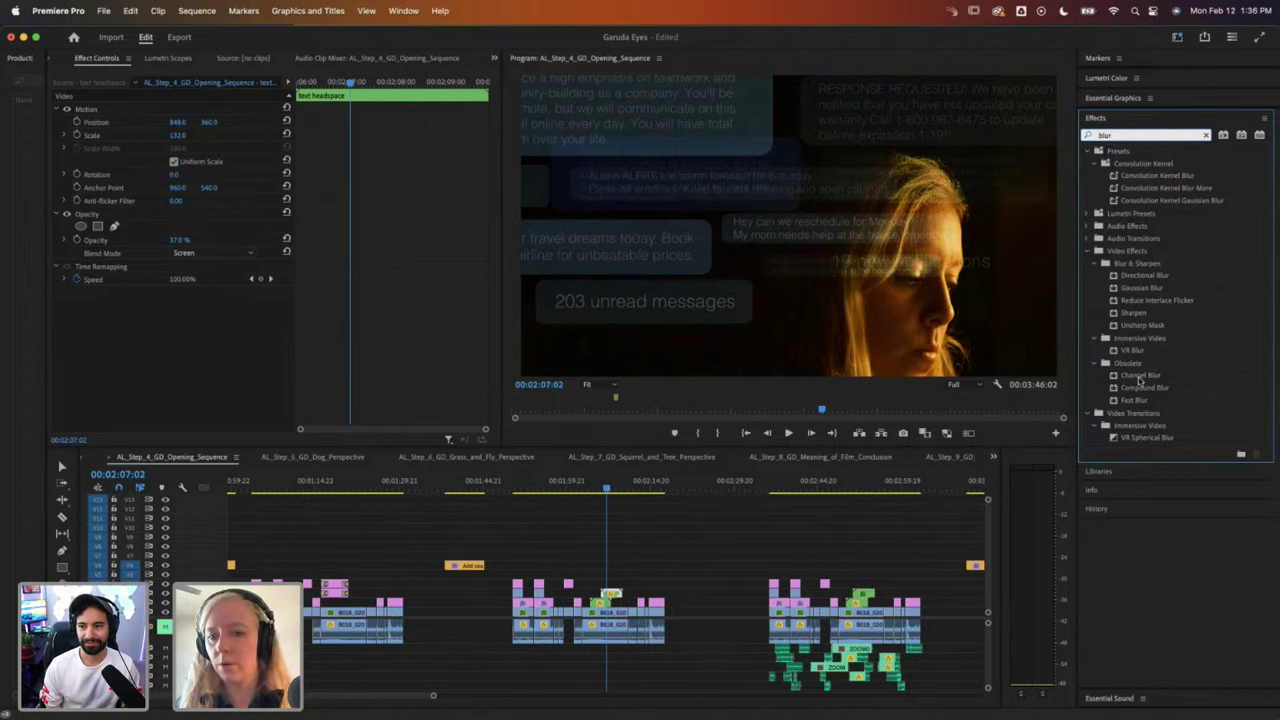
left_click(1141, 288)
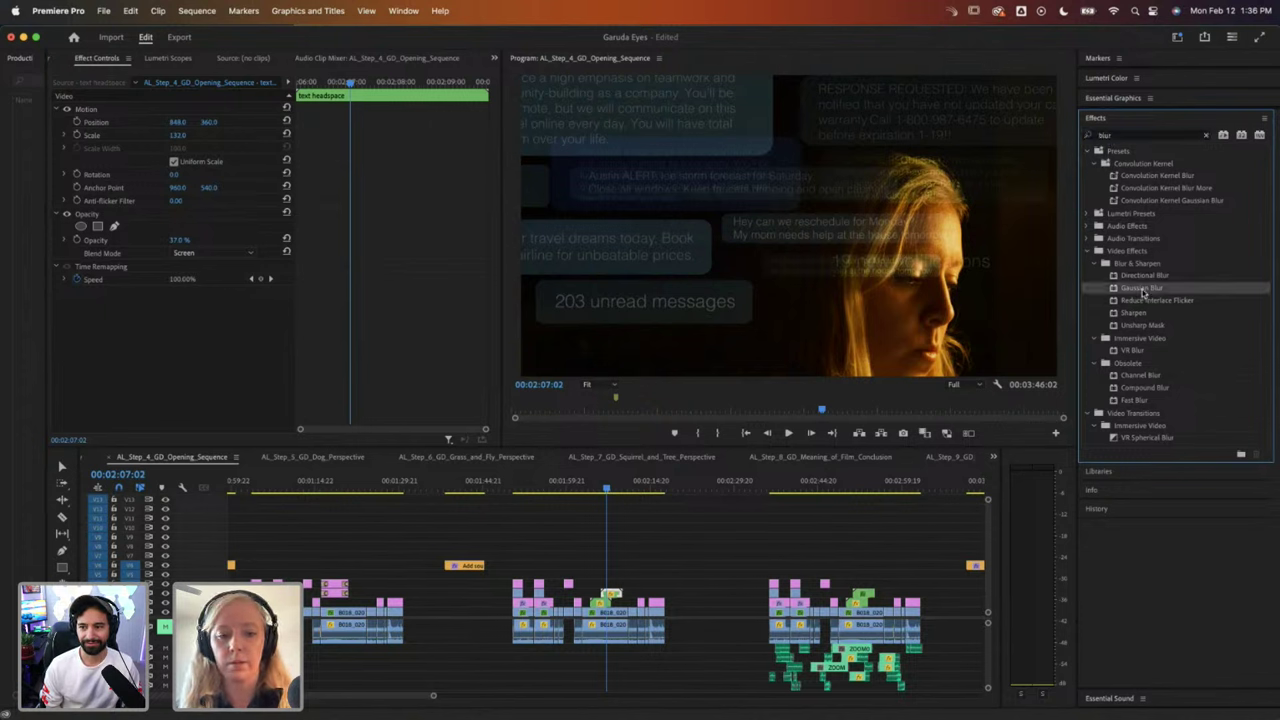
left_click_drag(930, 353, 612, 597)
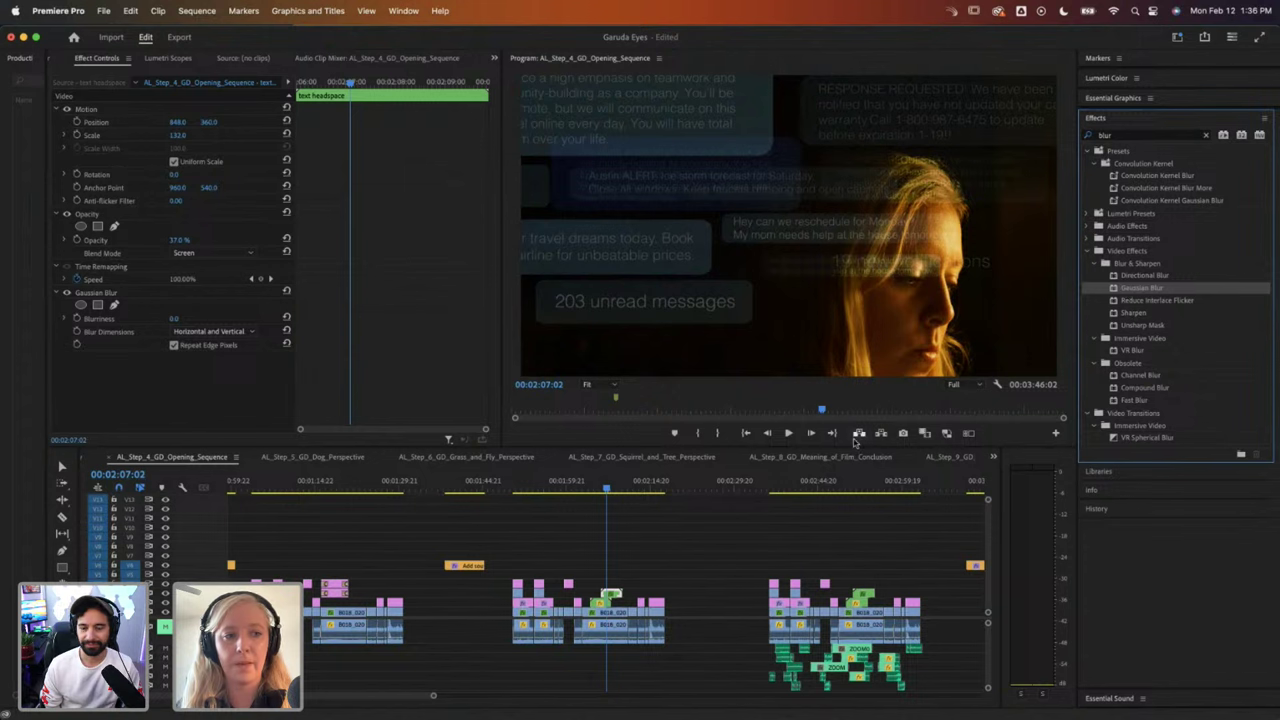
left_click(99, 320)
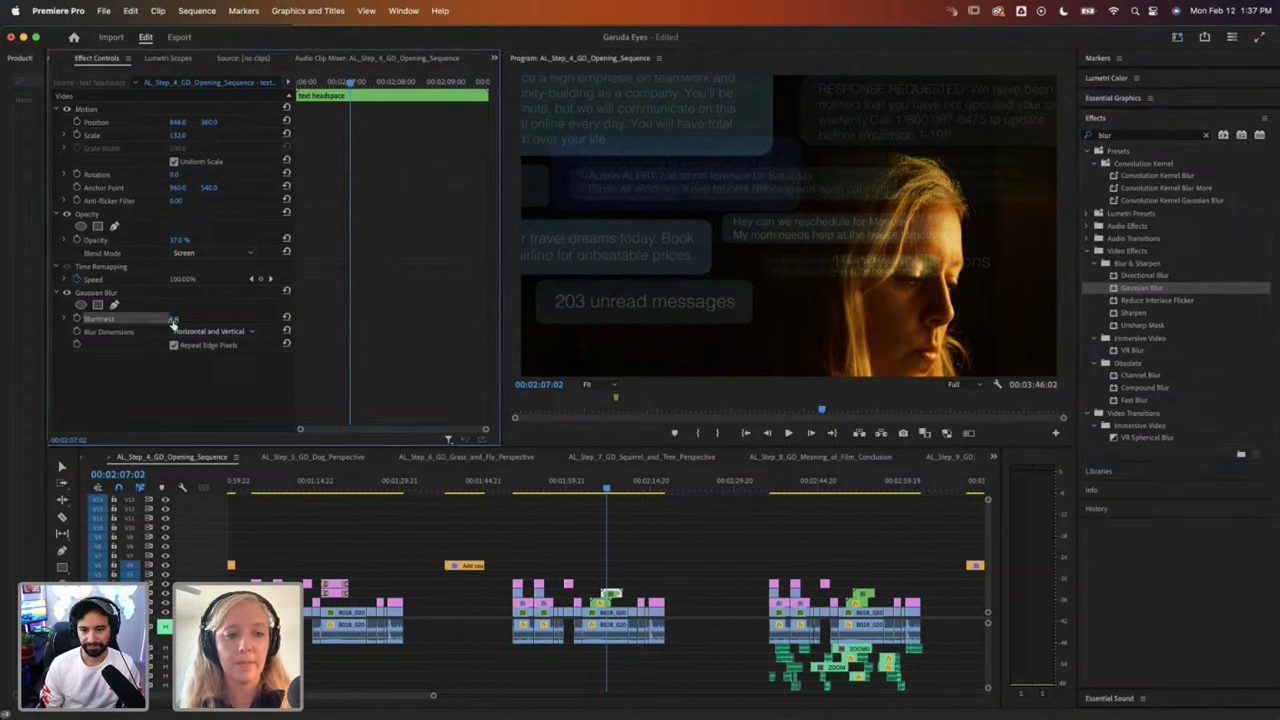
left_click_drag(173, 320, 173, 322)
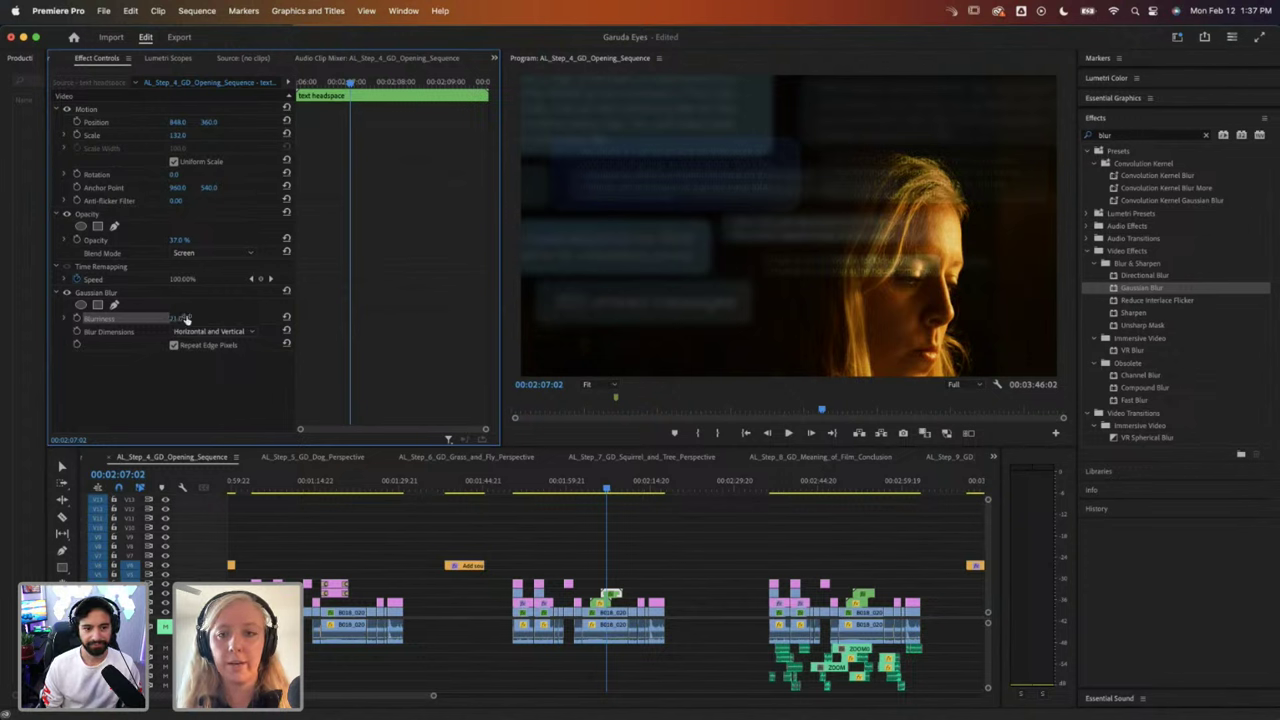
key("super+z")
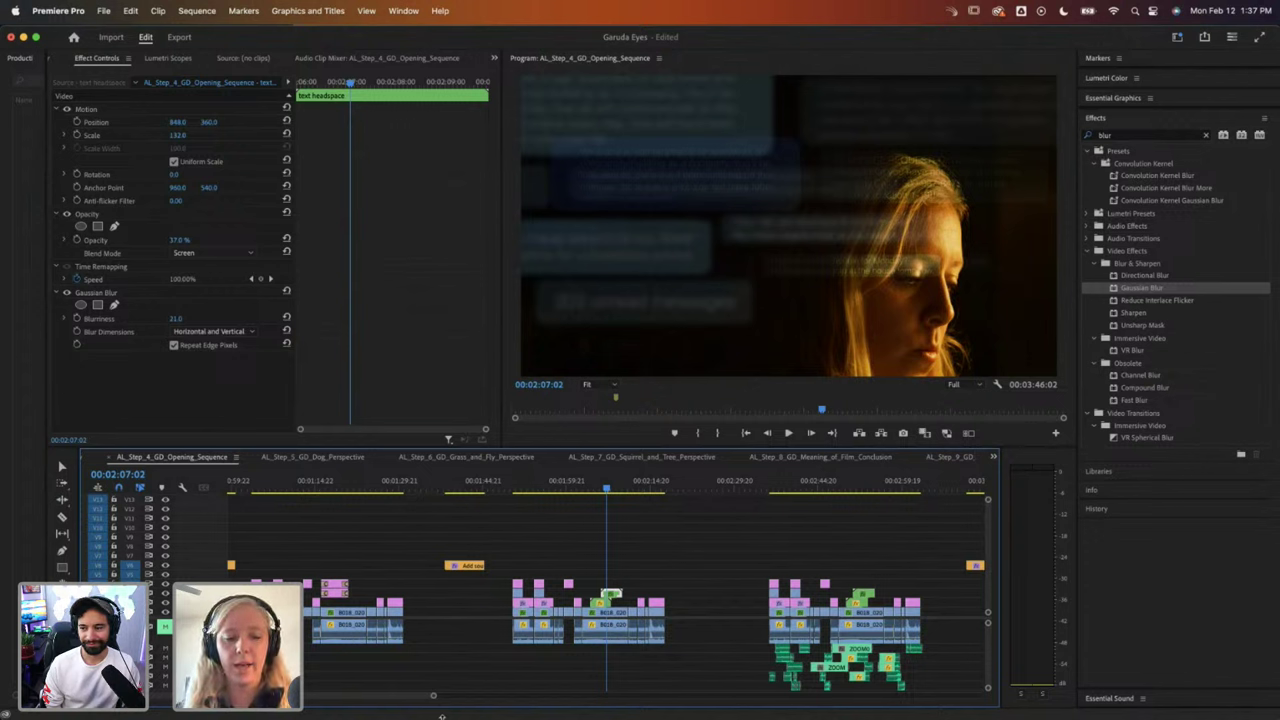
Step: Shift the blurred overlay to position 790, 387 and scrub back to check it
left_click_drag(433, 695, 401, 692)
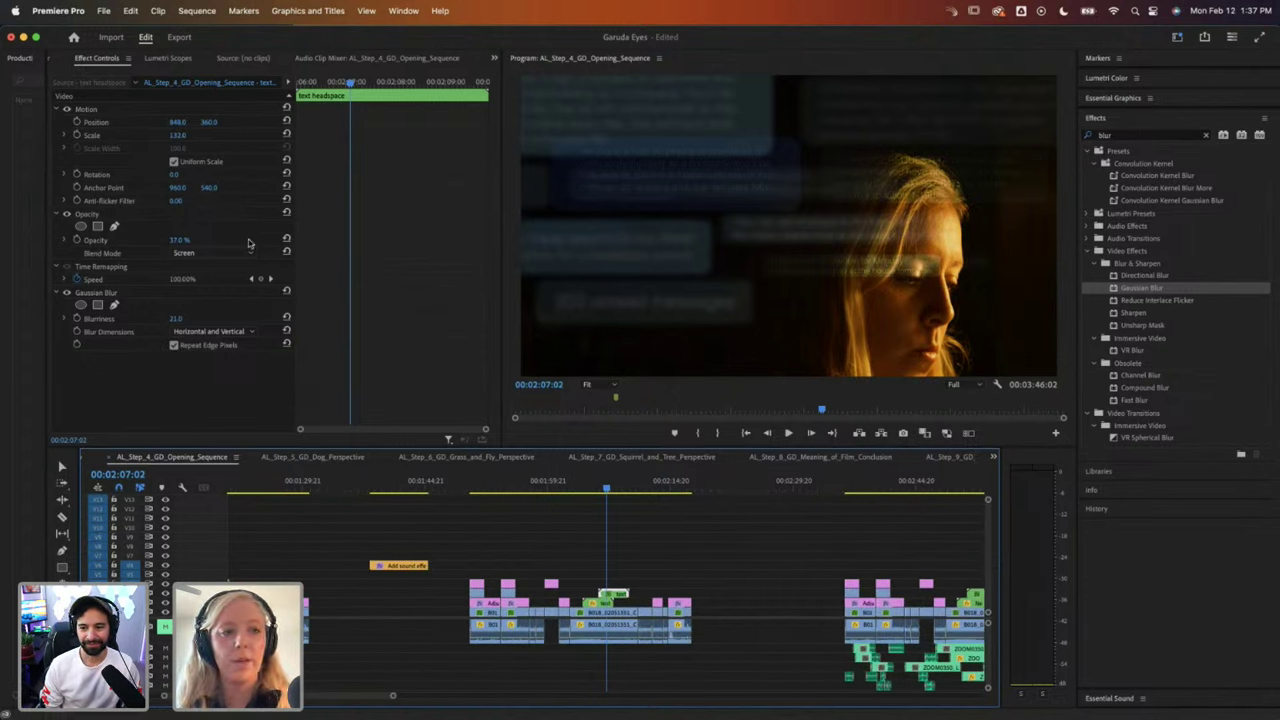
left_click_drag(183, 121, 214, 122)
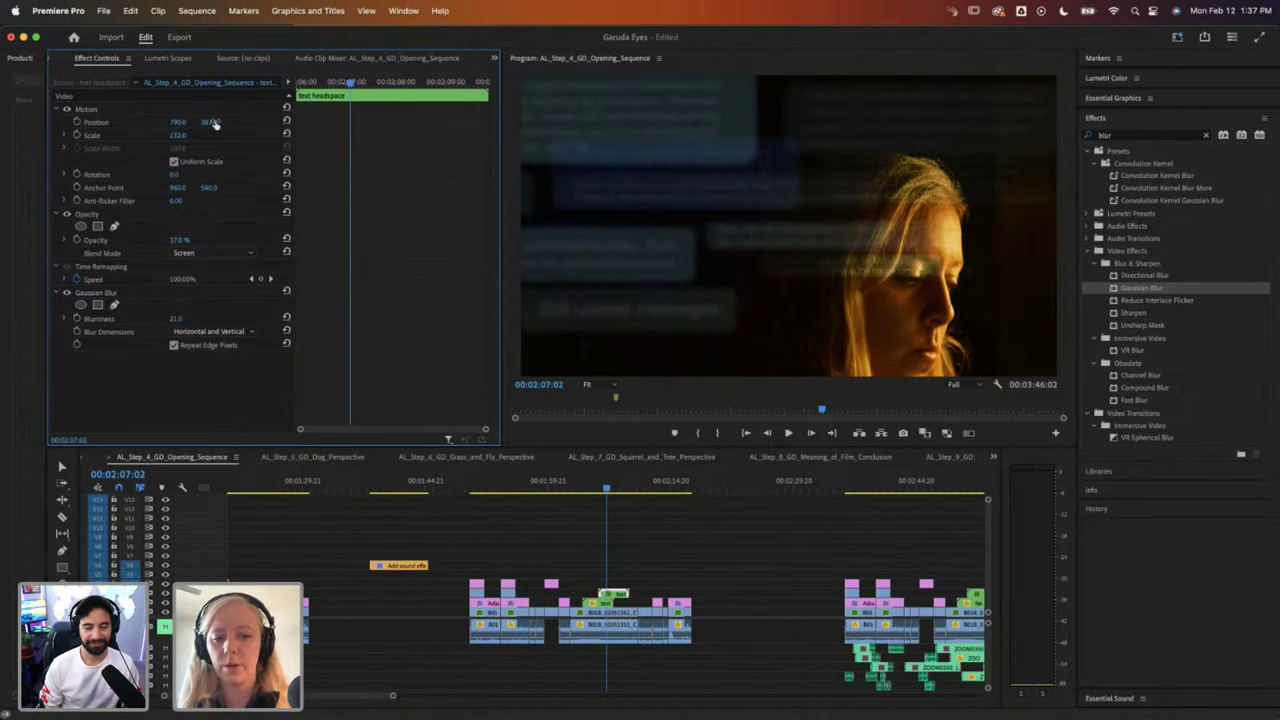
left_click(597, 488)
mouse_move(597, 488)
left_mouse_down()
mouse_move(570, 485)
mouse_move(588, 484)
left_mouse_up()
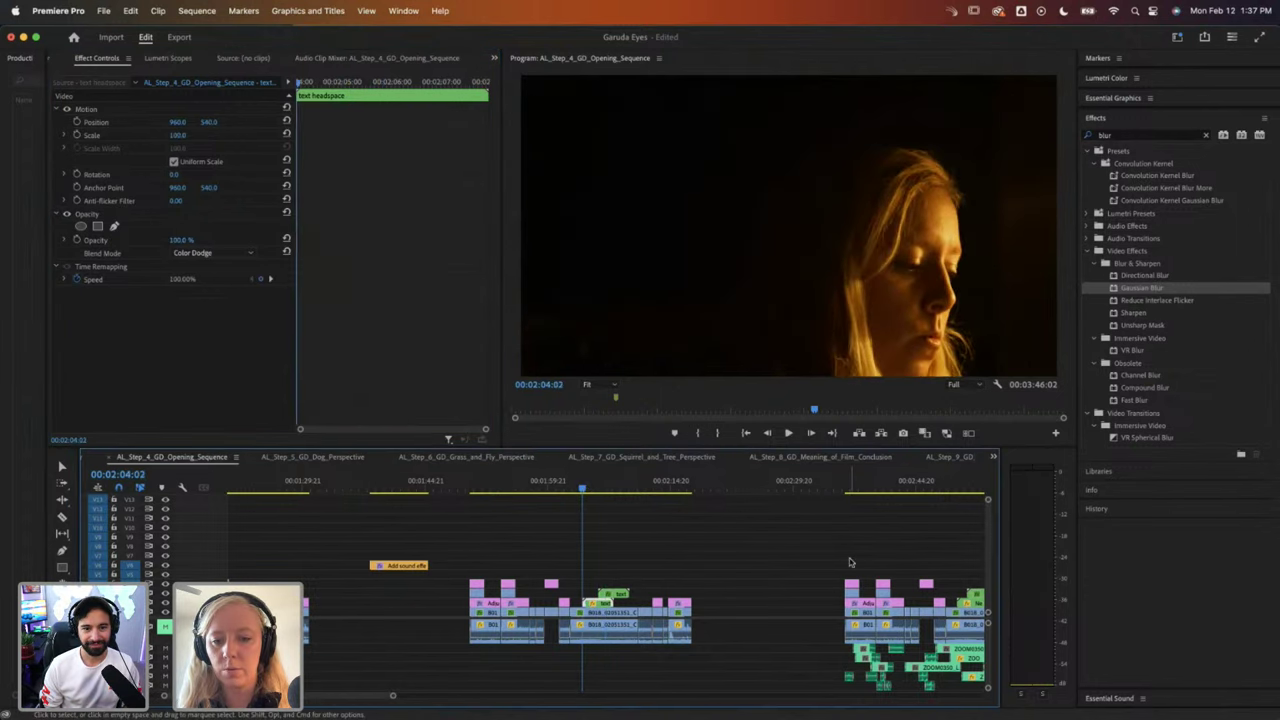
Step: Play the notification overlay section from about 02:49 through 02:52
scroll(820, 523, "right", 3)
left_click(803, 488)
left_click_drag(803, 488, 805, 488)
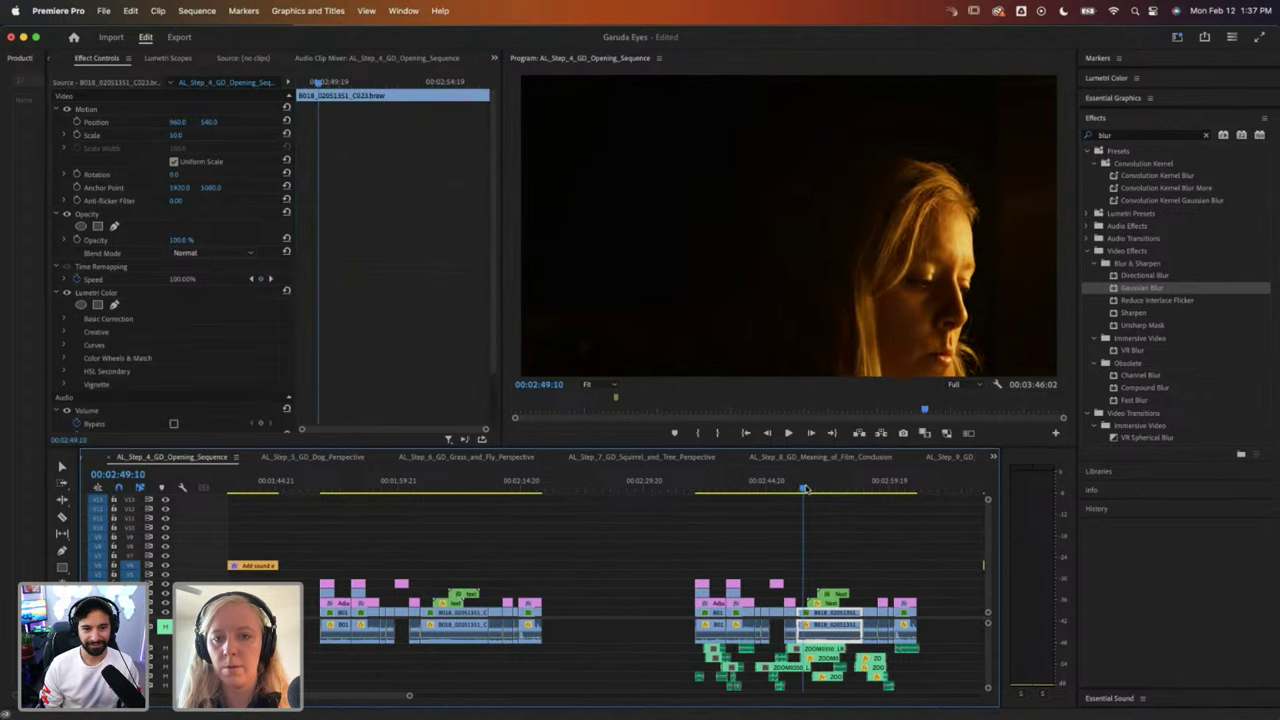
key("space")
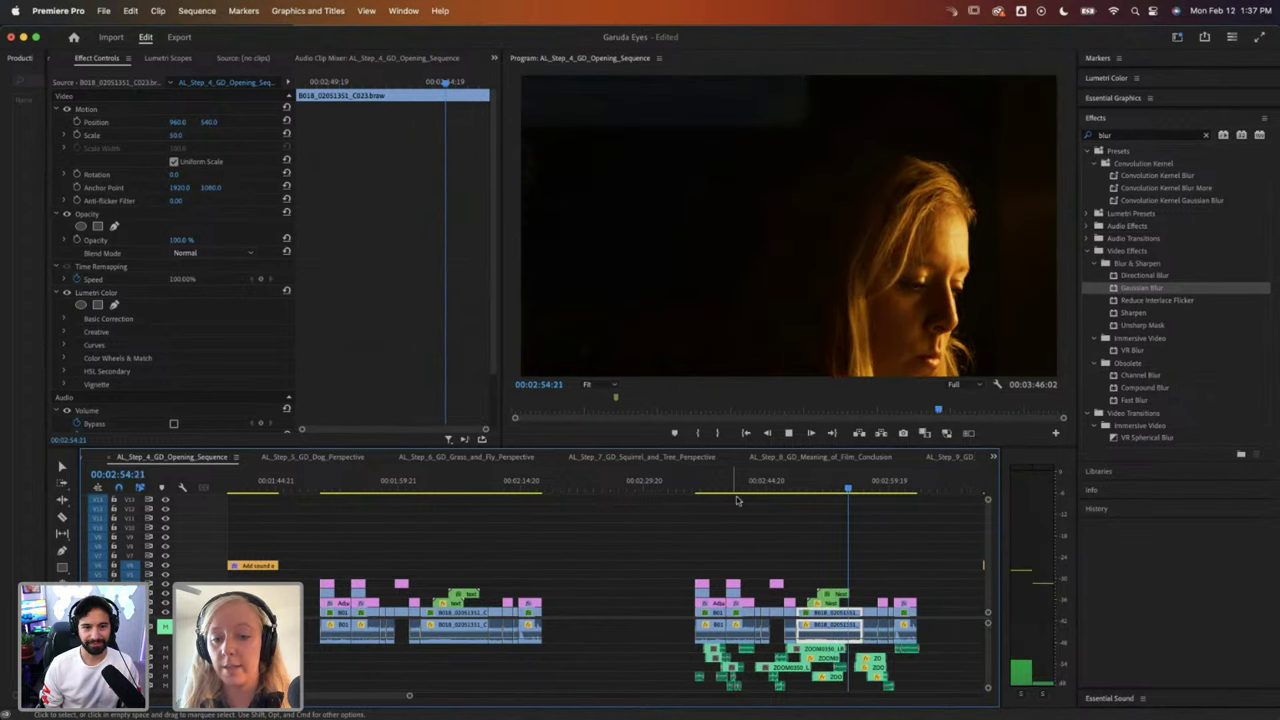
left_click(829, 487)
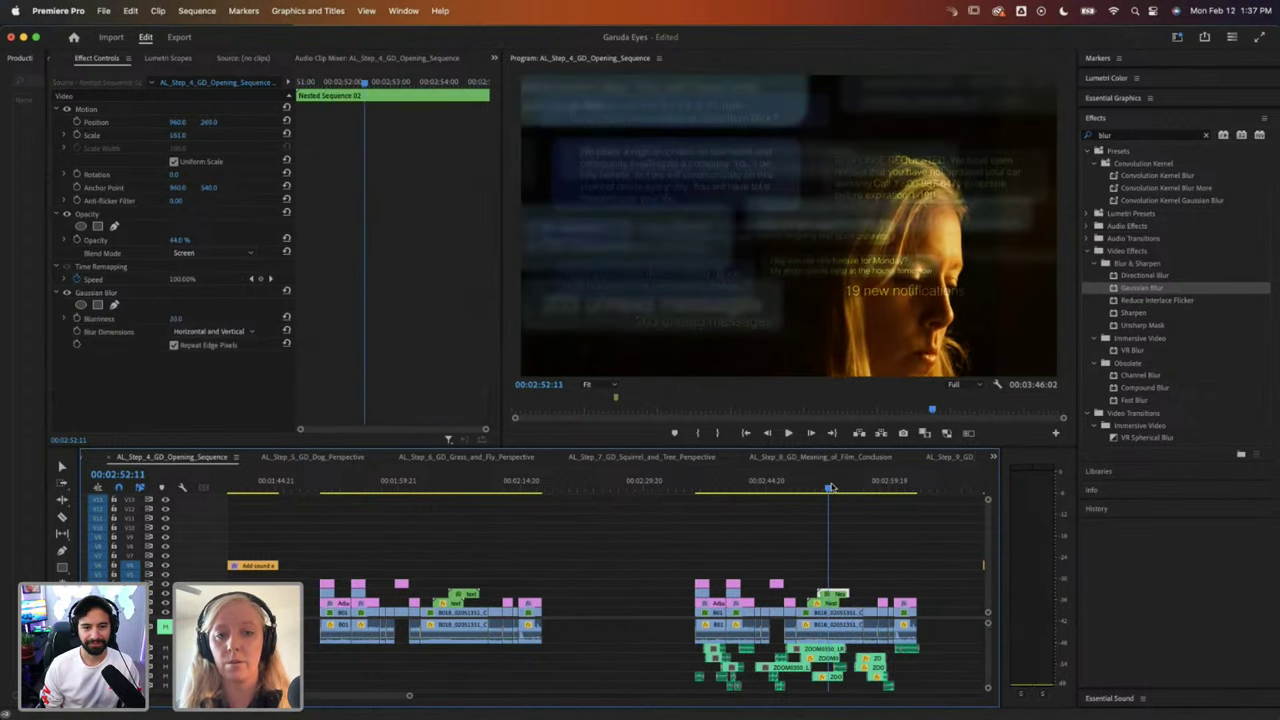
left_click_drag(829, 487, 808, 487)
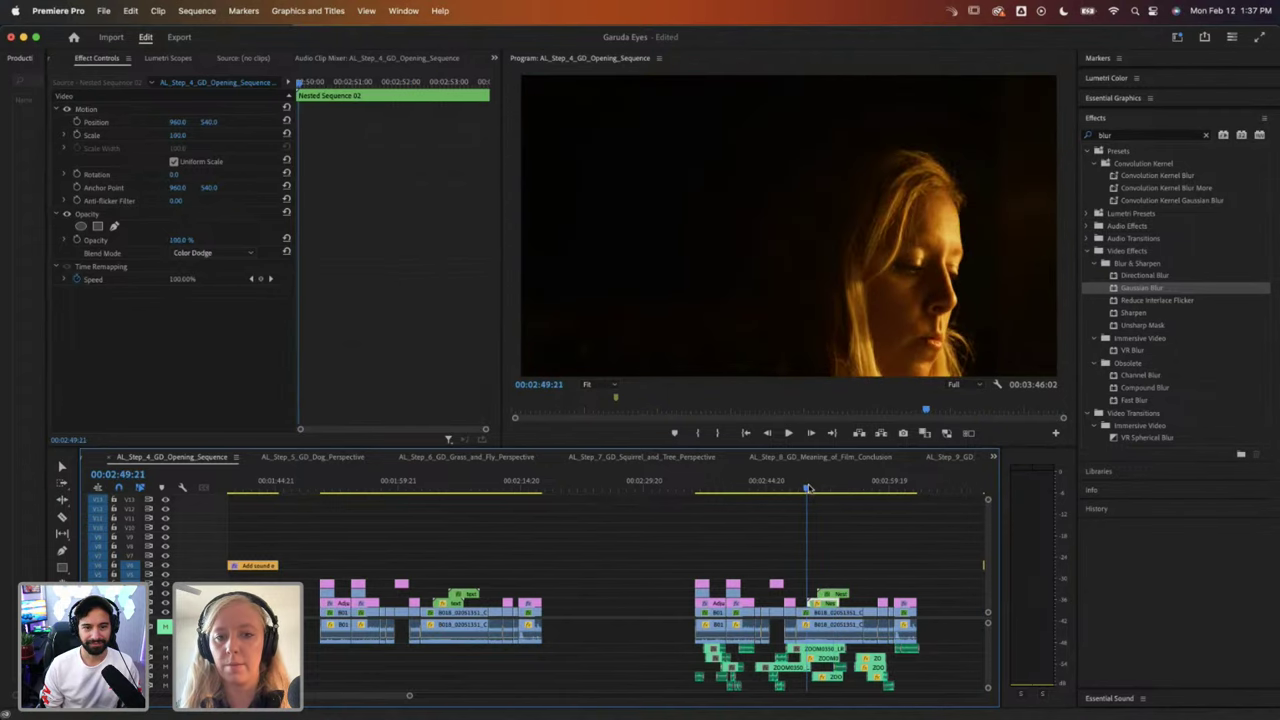
key("space")
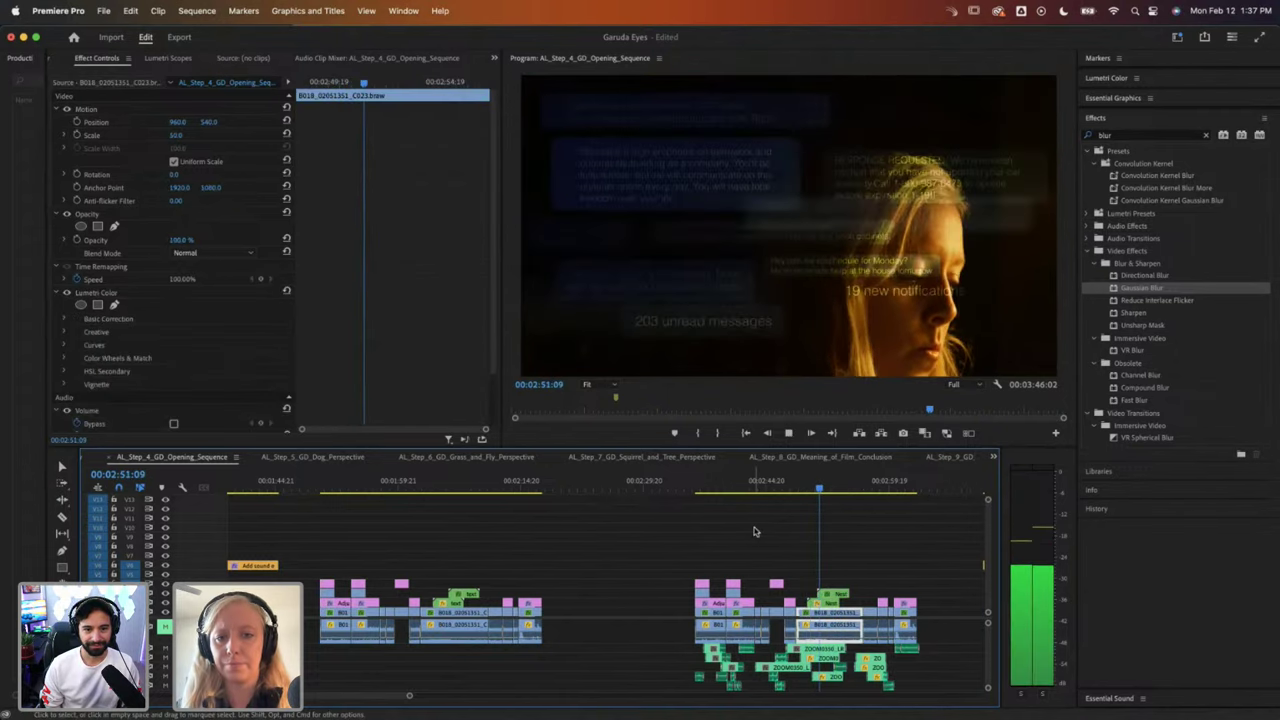
key("space")
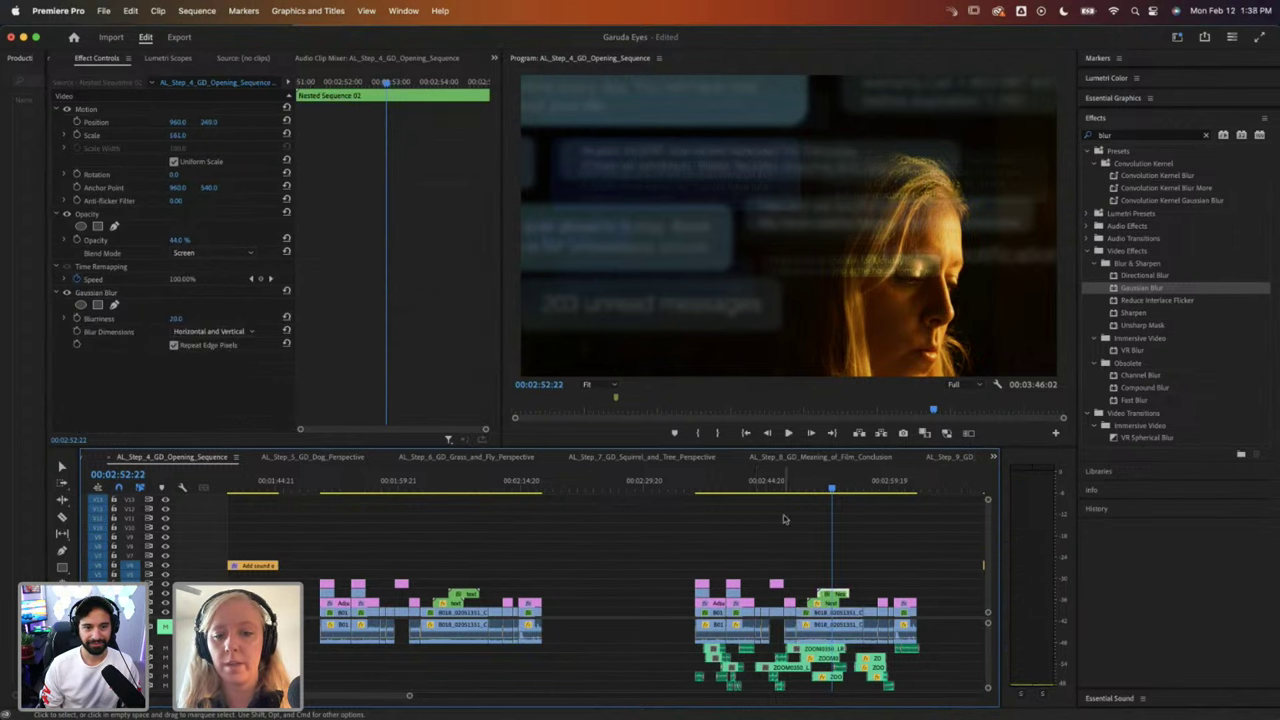
Step: Replay the section's end, select clip B018_02051351_C023 and zoom the timeline in on it
left_click_drag(831, 488, 824, 489)
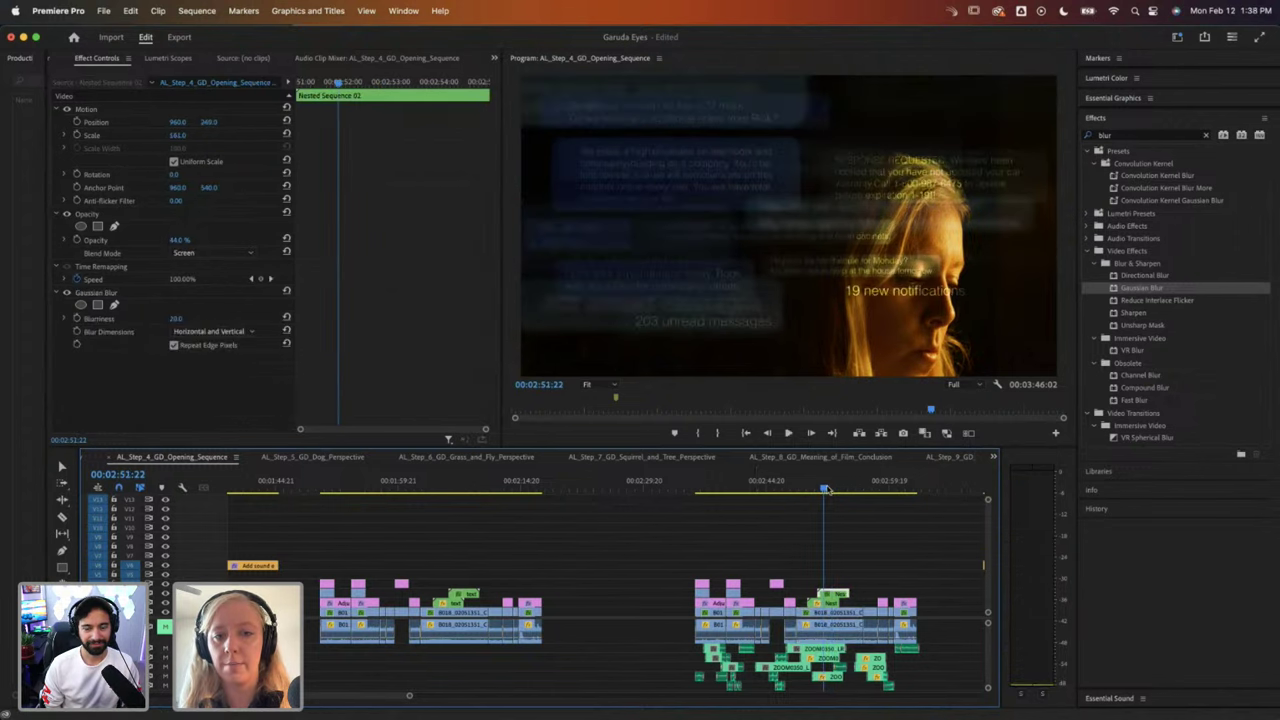
key("space")
key("space")
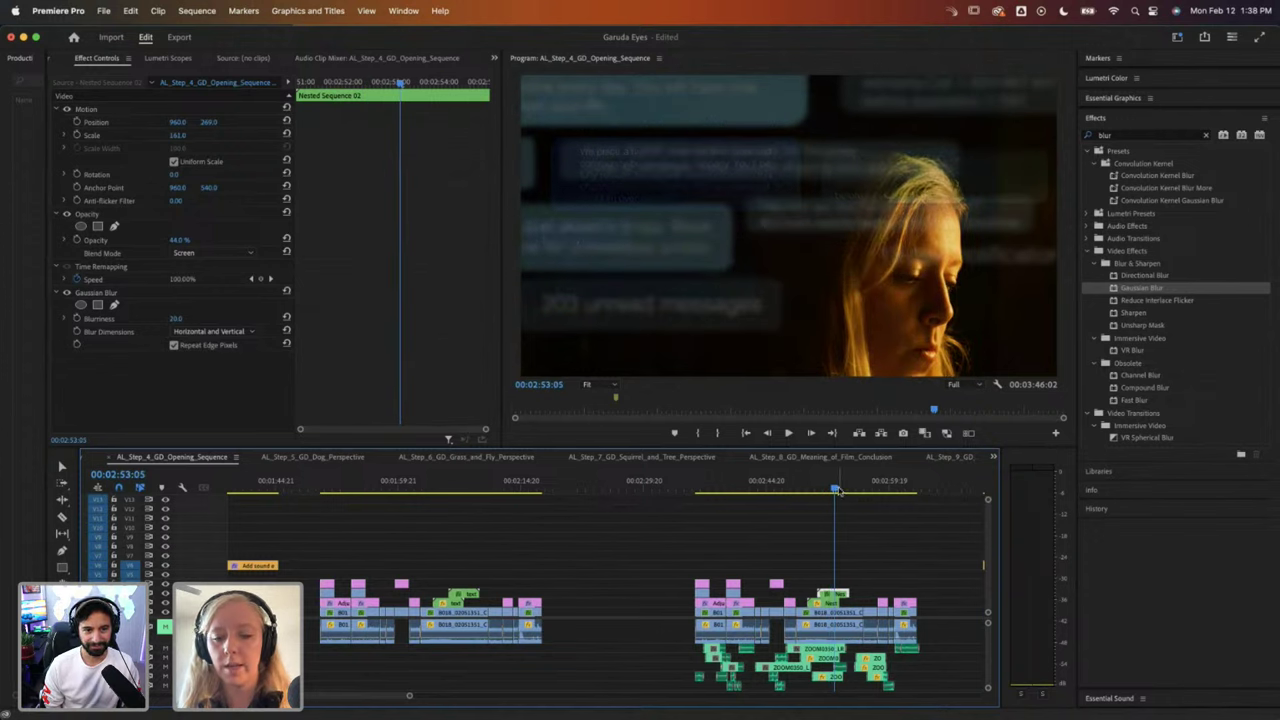
left_click_drag(836, 489, 808, 491)
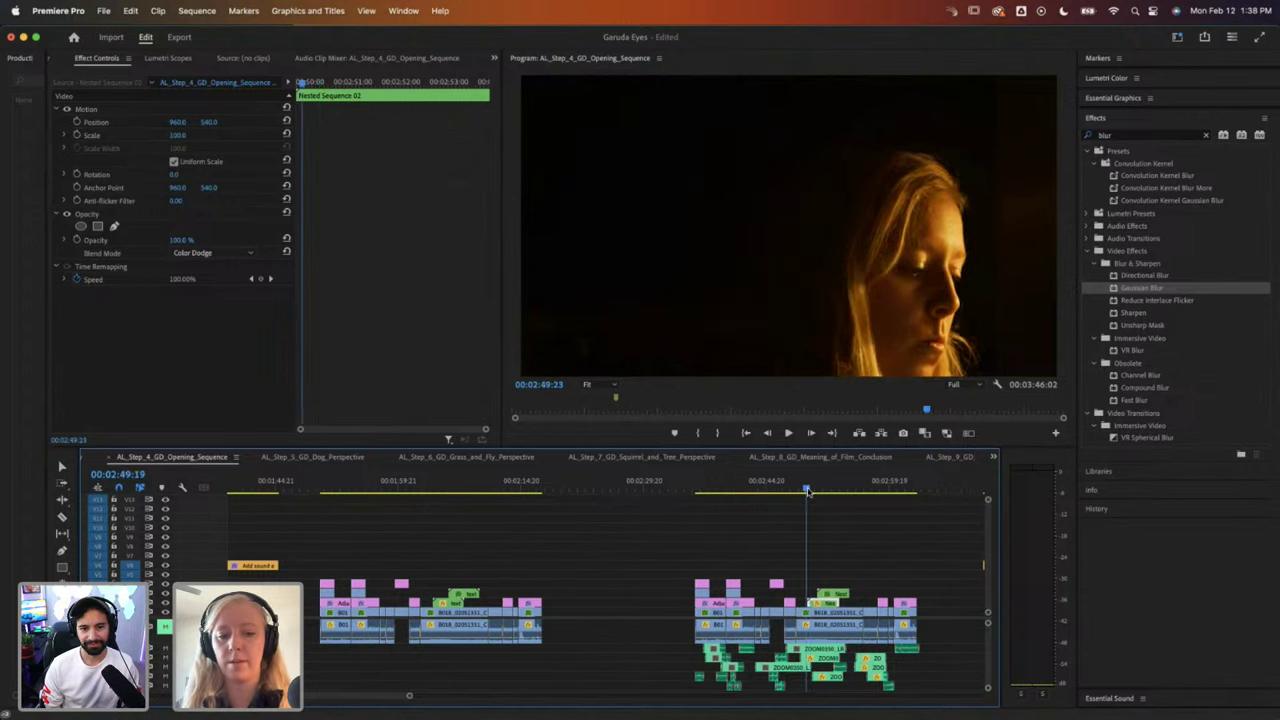
left_click(828, 624)
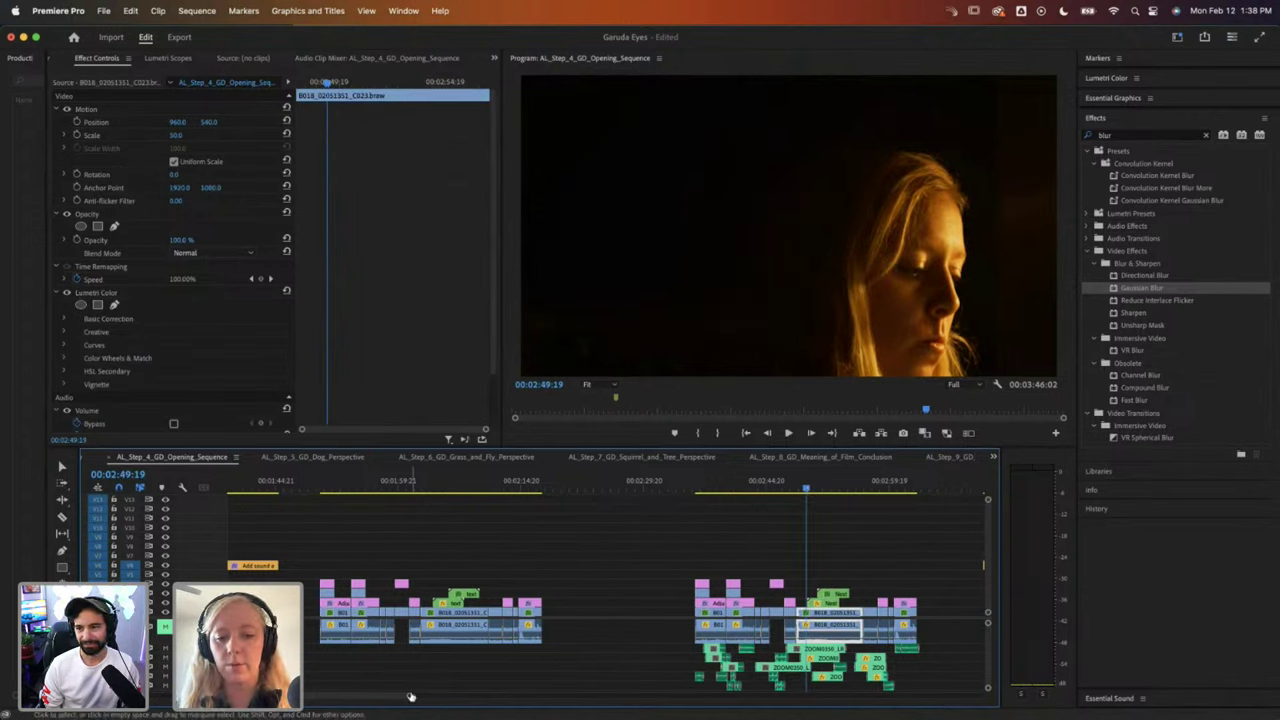
left_click_drag(413, 697, 546, 580)
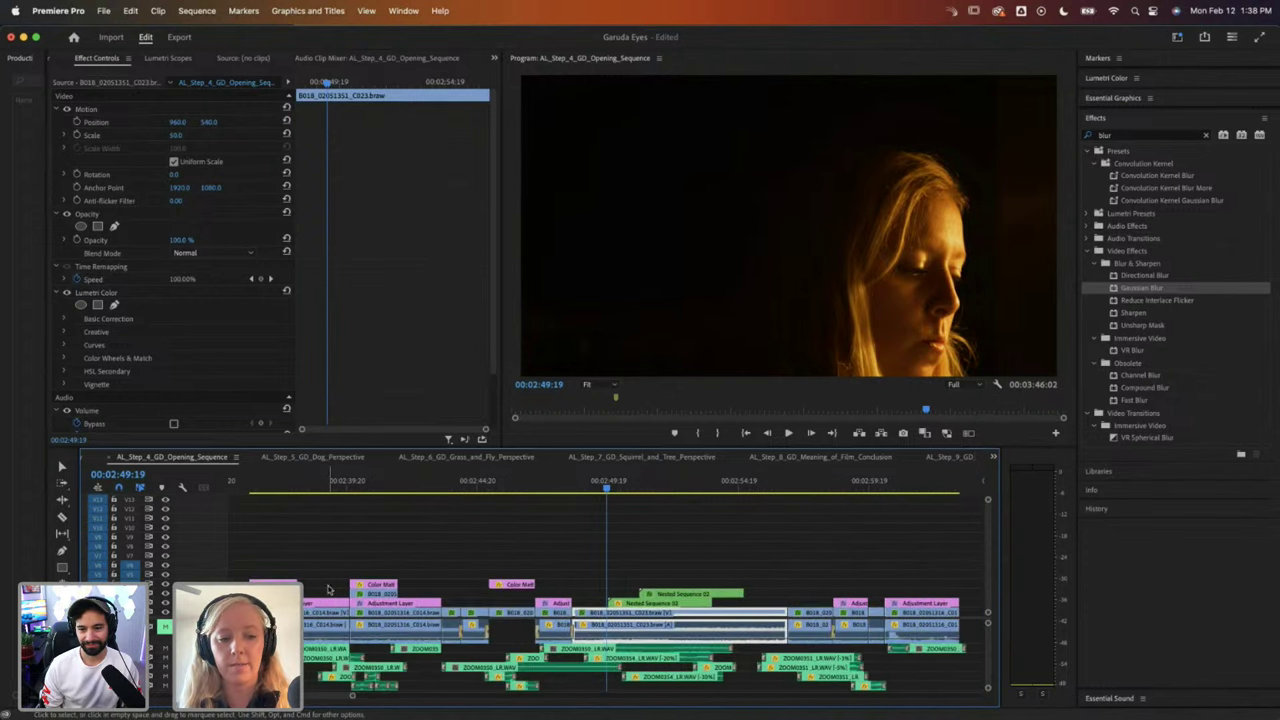
Step: Play the eye close-up opening from 02:36 to 02:46:22
scroll(328, 590, "down", 2)
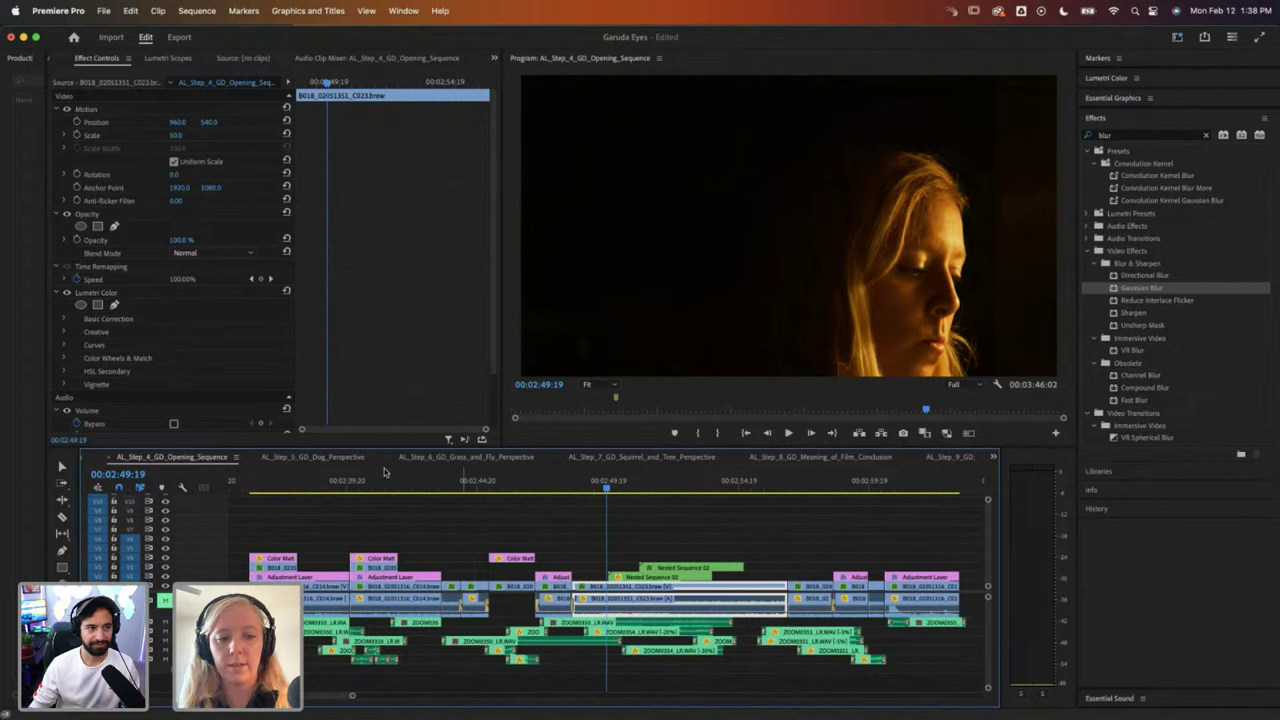
left_click(251, 487)
key("space")
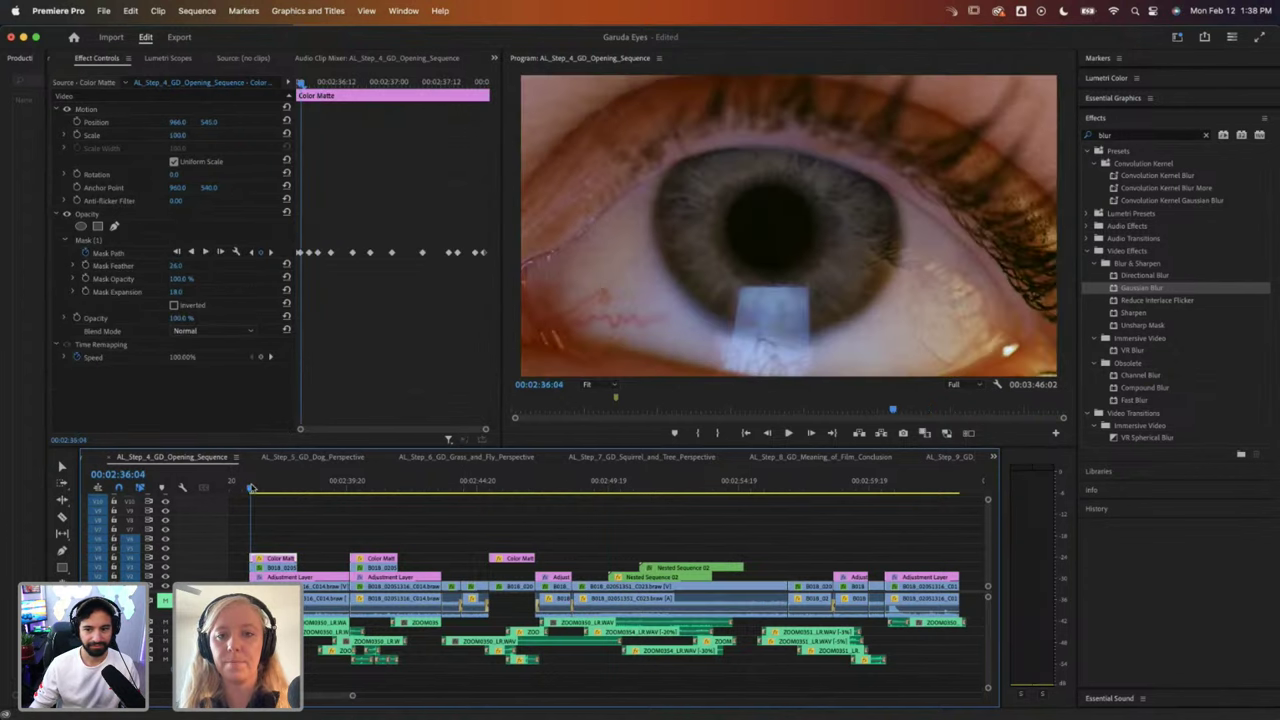
scroll(429, 508, "left", 10)
scroll(429, 508, "right", 12)
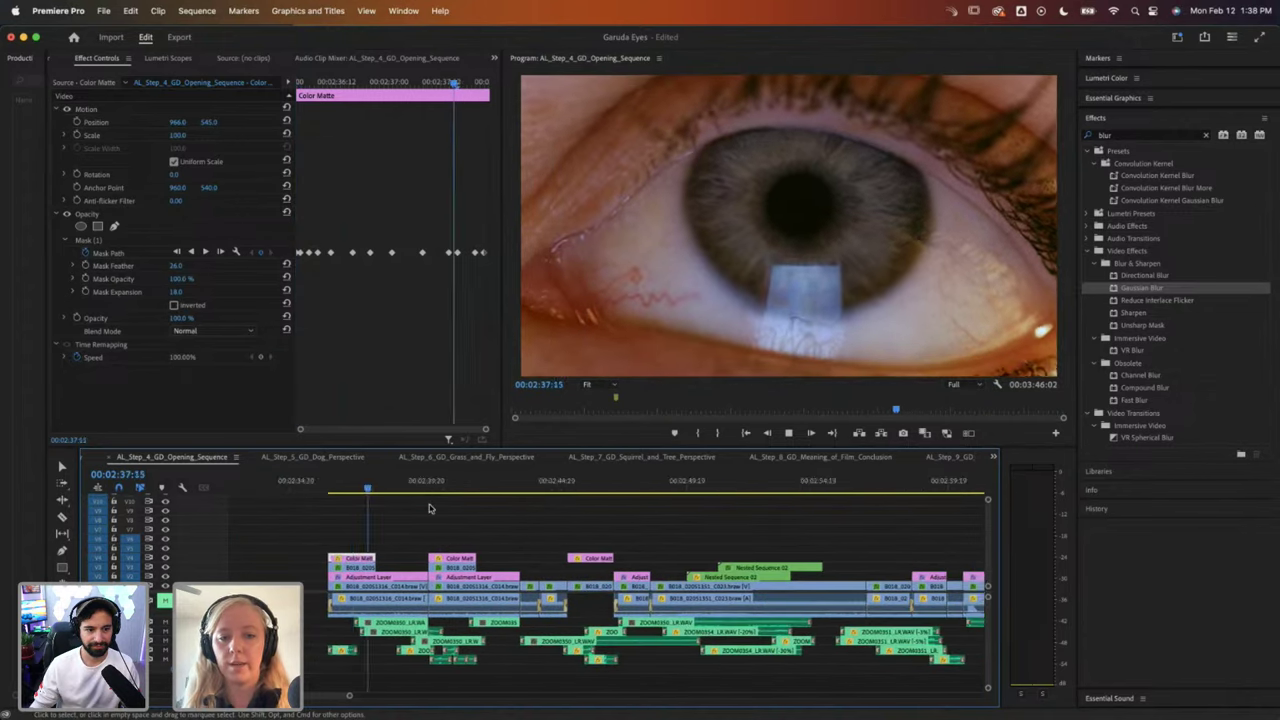
scroll(471, 503, "left", 3)
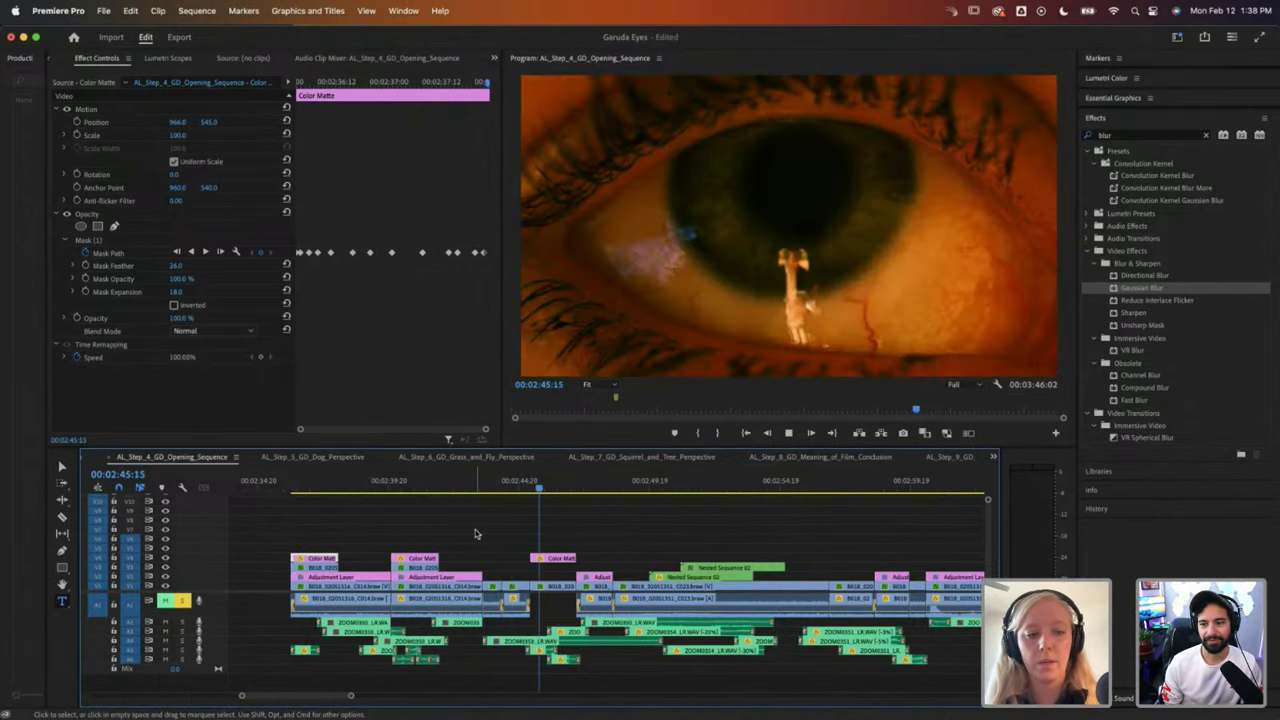
key("space")
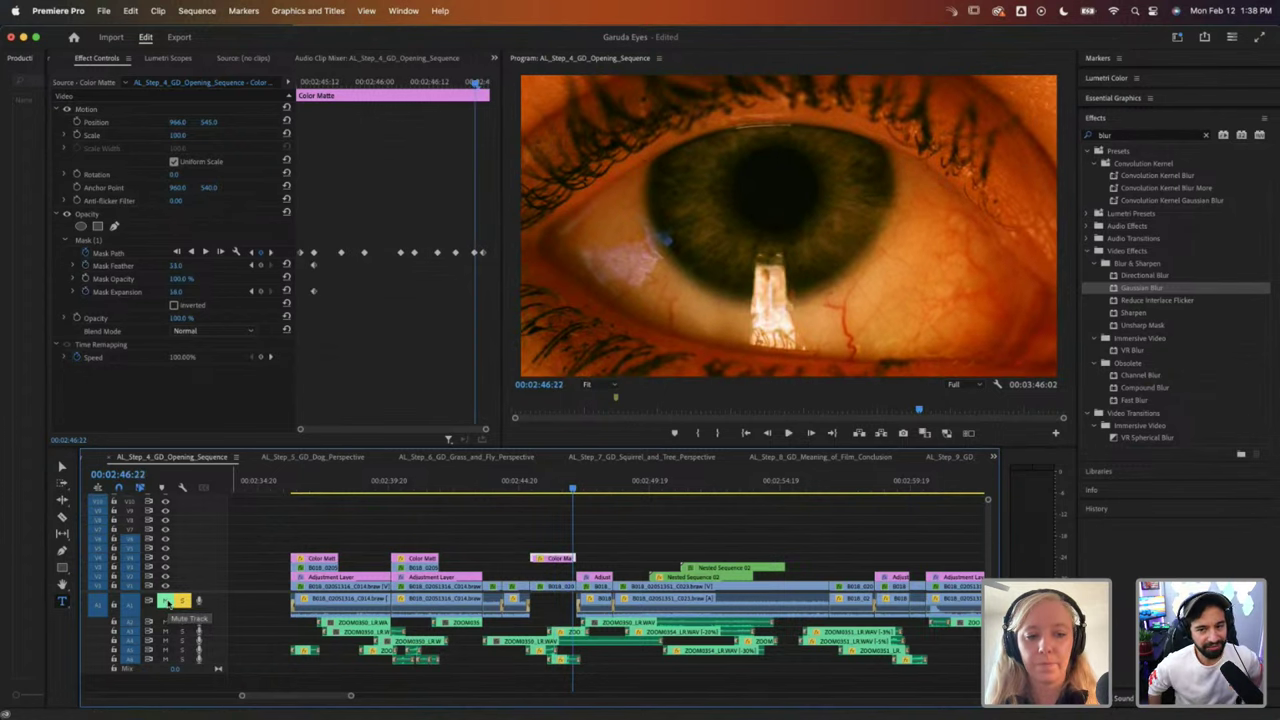
Step: Toggle A1 mute off and on, return to the Color Matte start and heighten an audio track
left_click(165, 603)
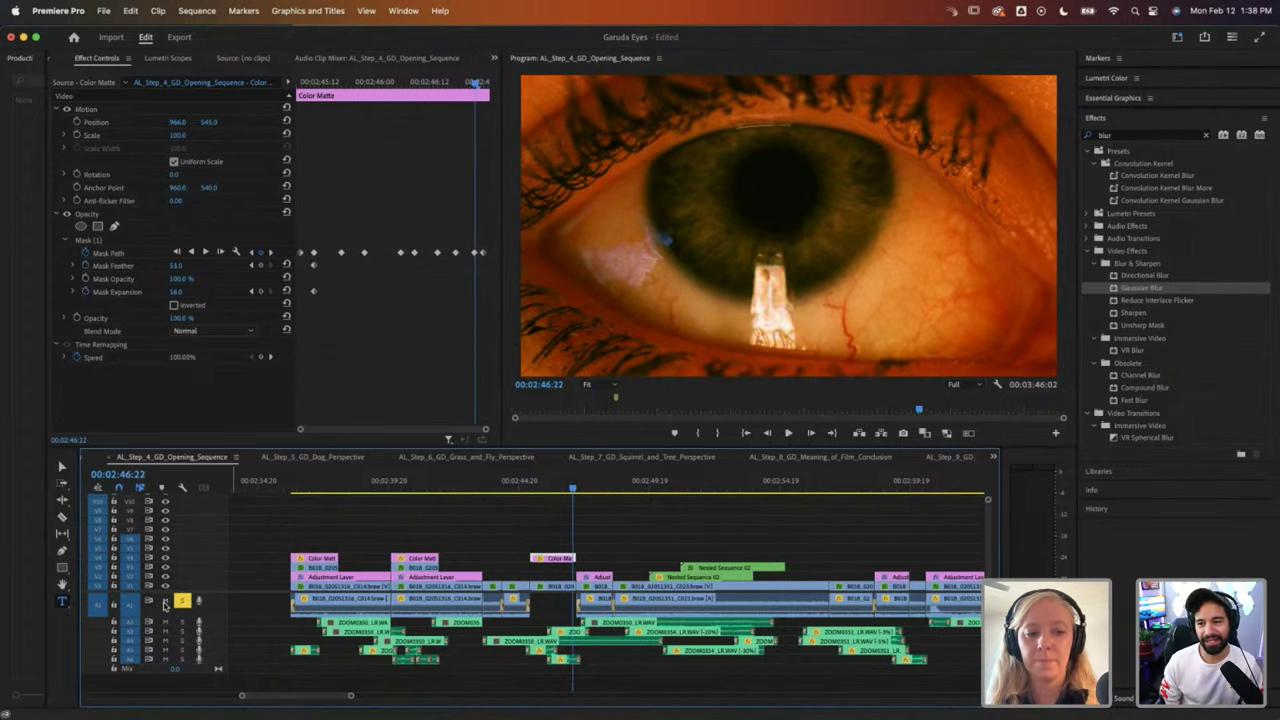
left_click(165, 602)
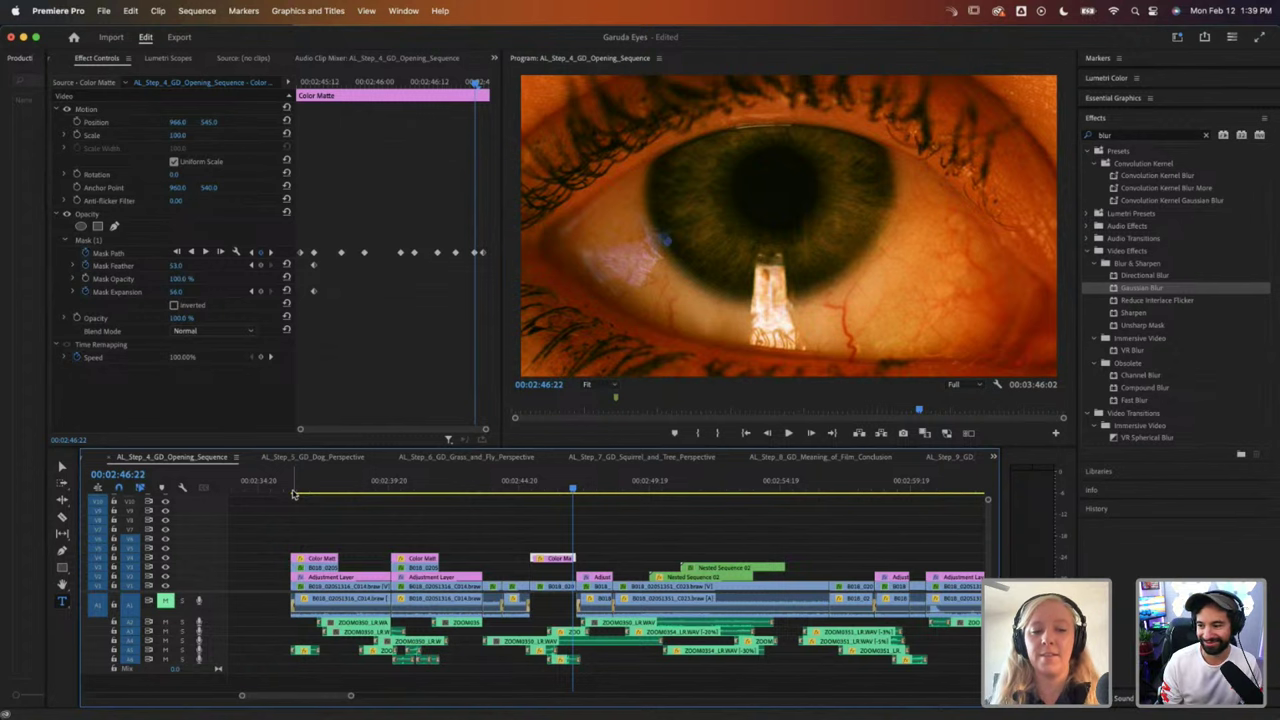
left_click(293, 509)
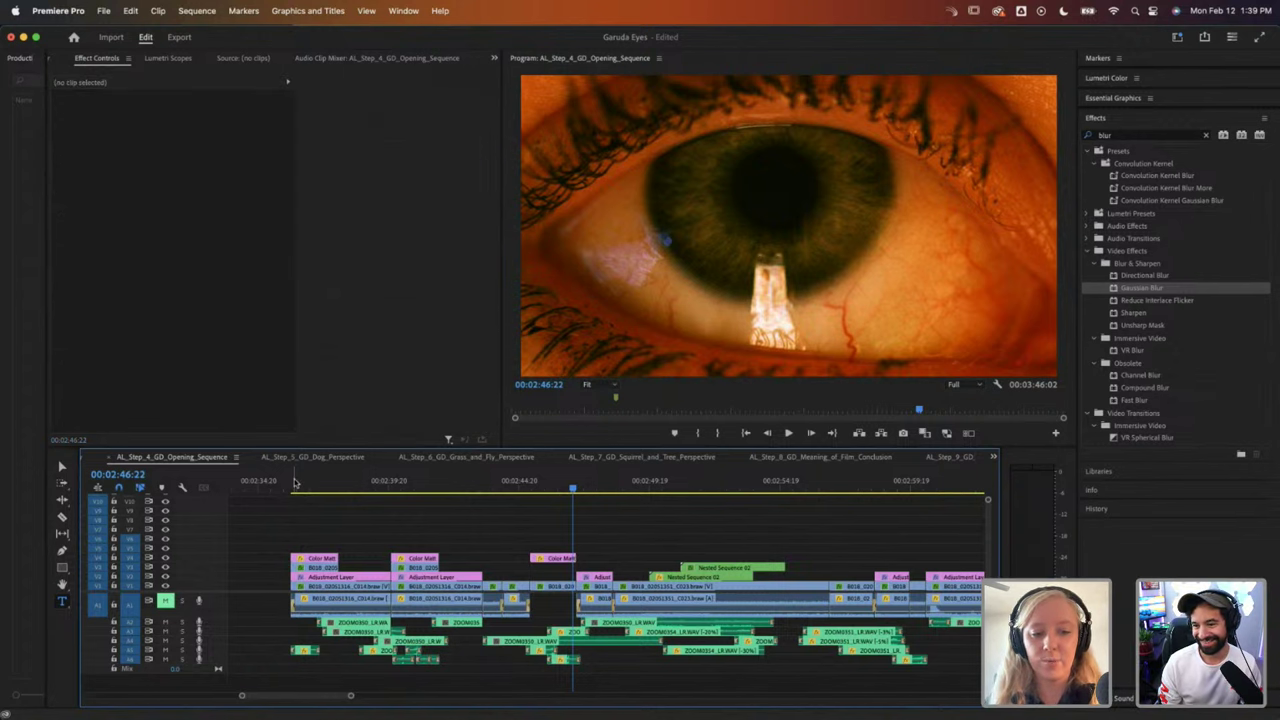
left_click(293, 488)
left_click_drag(220, 658, 220, 677)
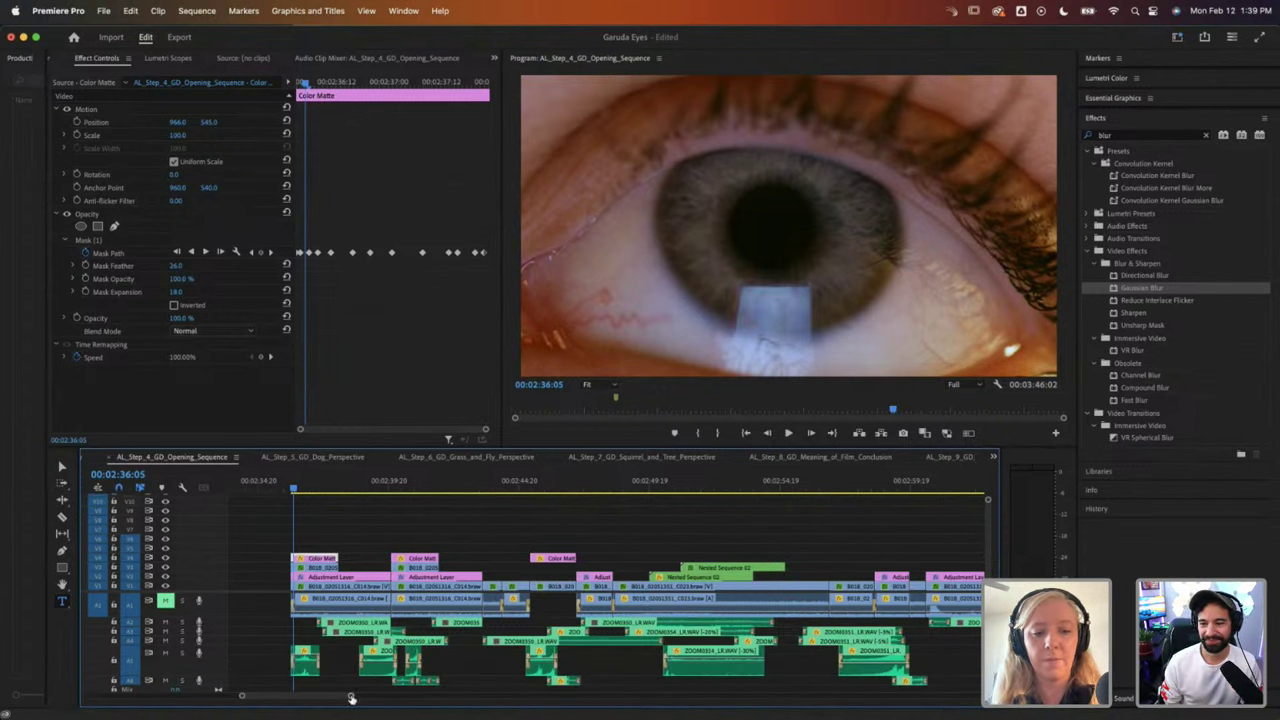
Step: Select the ZOOM0351 sound-effect clip and play the opening with it
left_click_drag(340, 693, 224, 554)
scroll(301, 564, "right", 5)
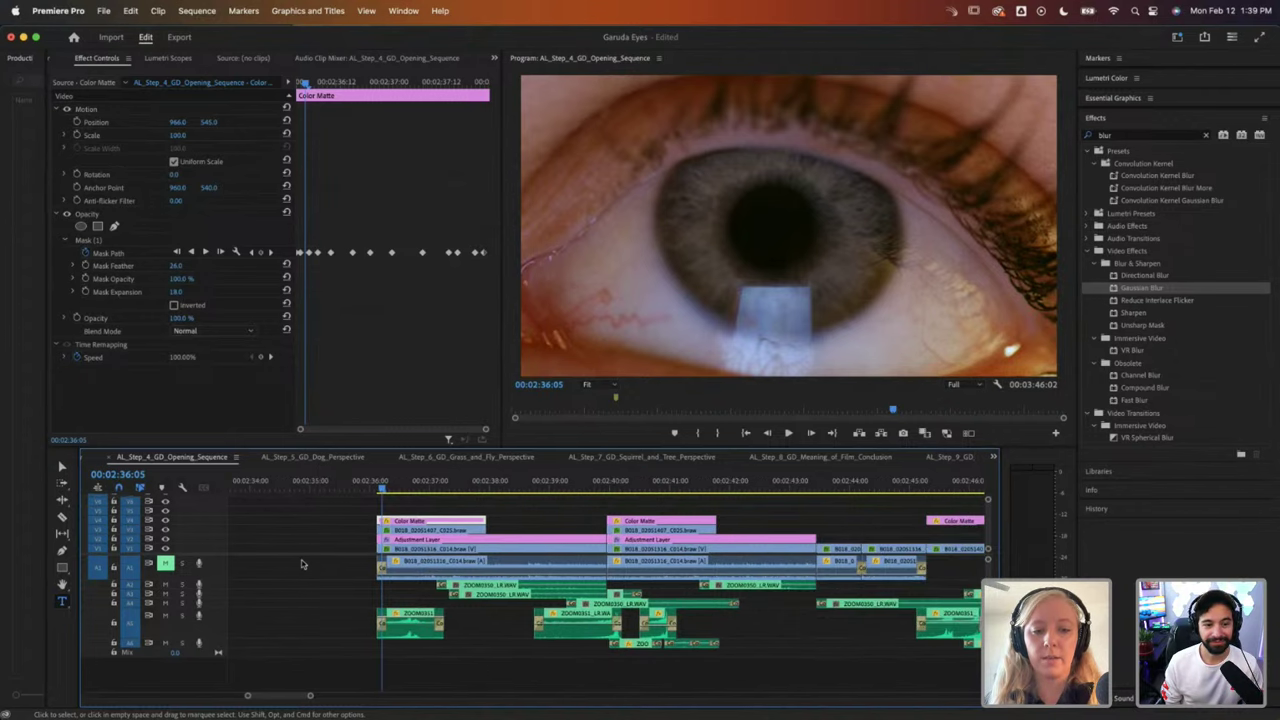
left_click(405, 625)
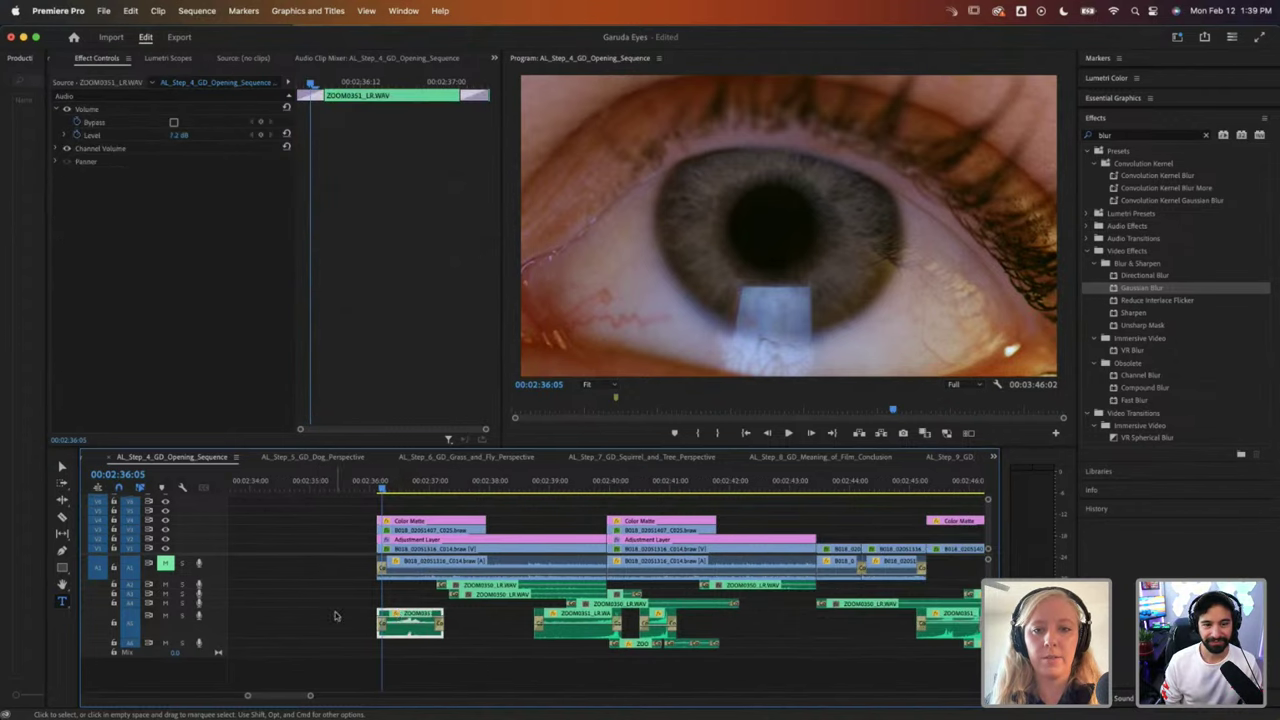
key("space")
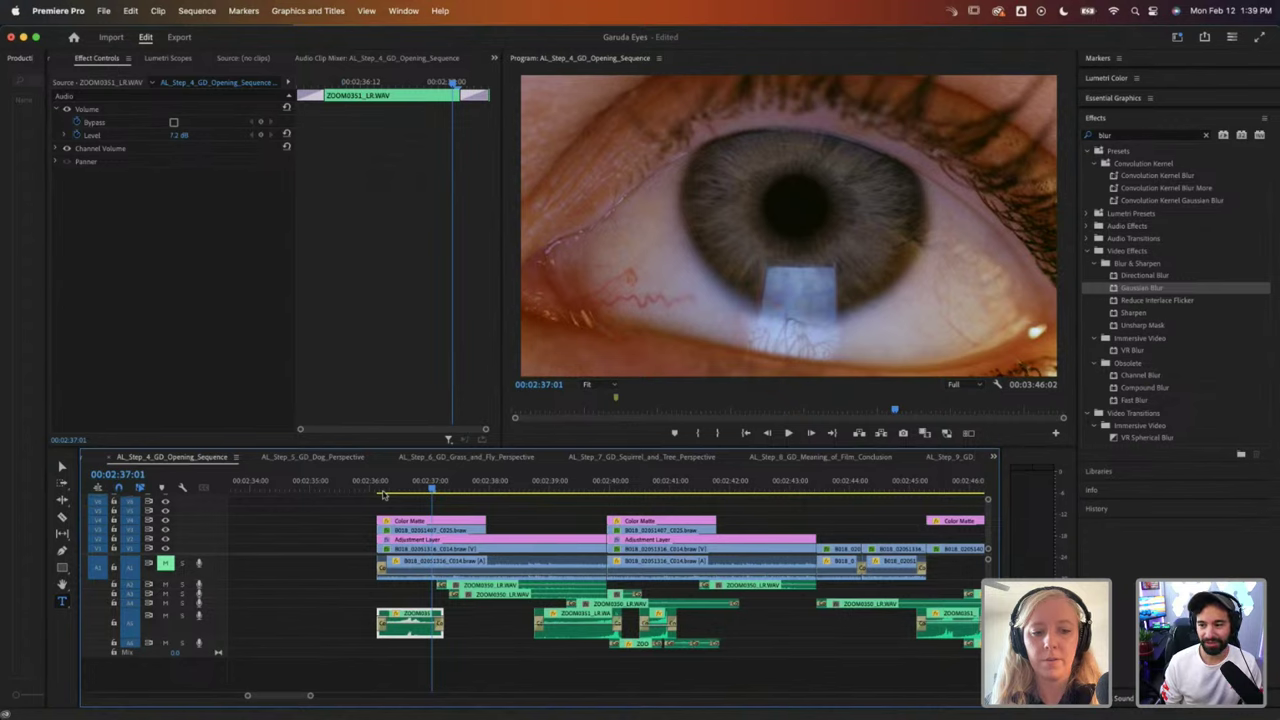
left_click(379, 496)
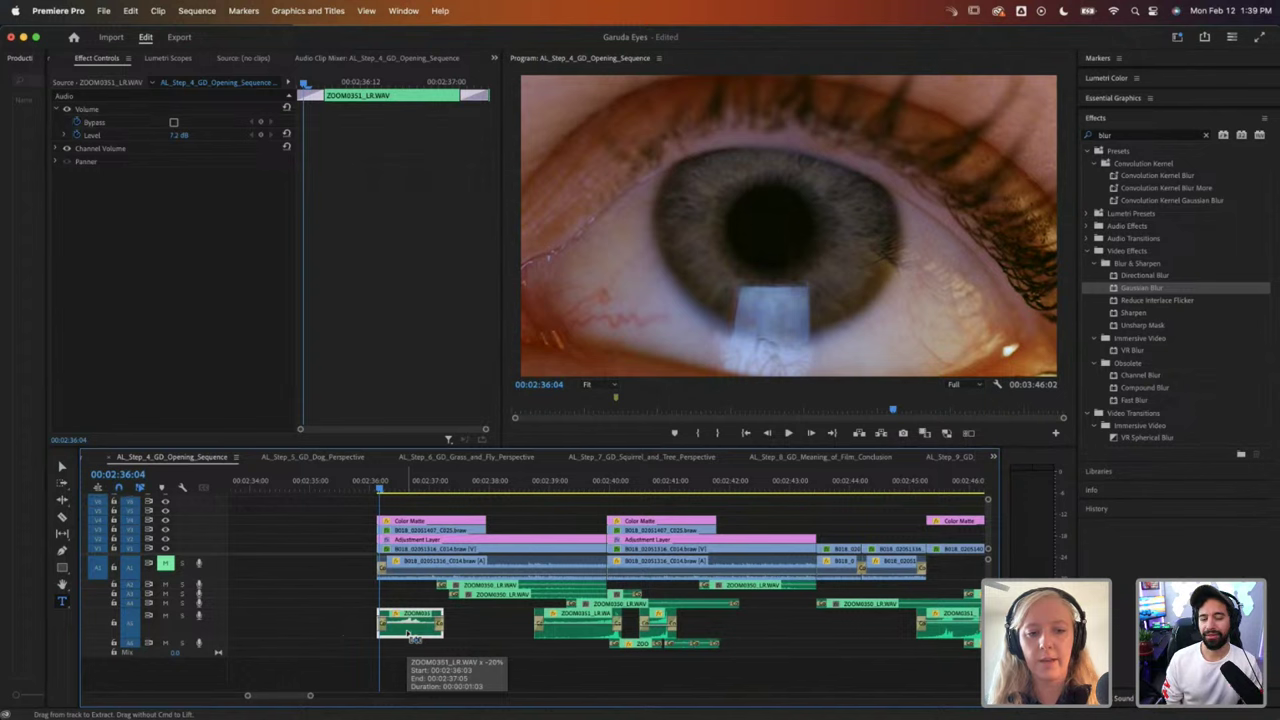
Step: Paste a copy of the ZOOM0351 clip at 00:02:32:03 and enlarge the A1 track
scroll(380, 580, "up", 3)
left_click(307, 488)
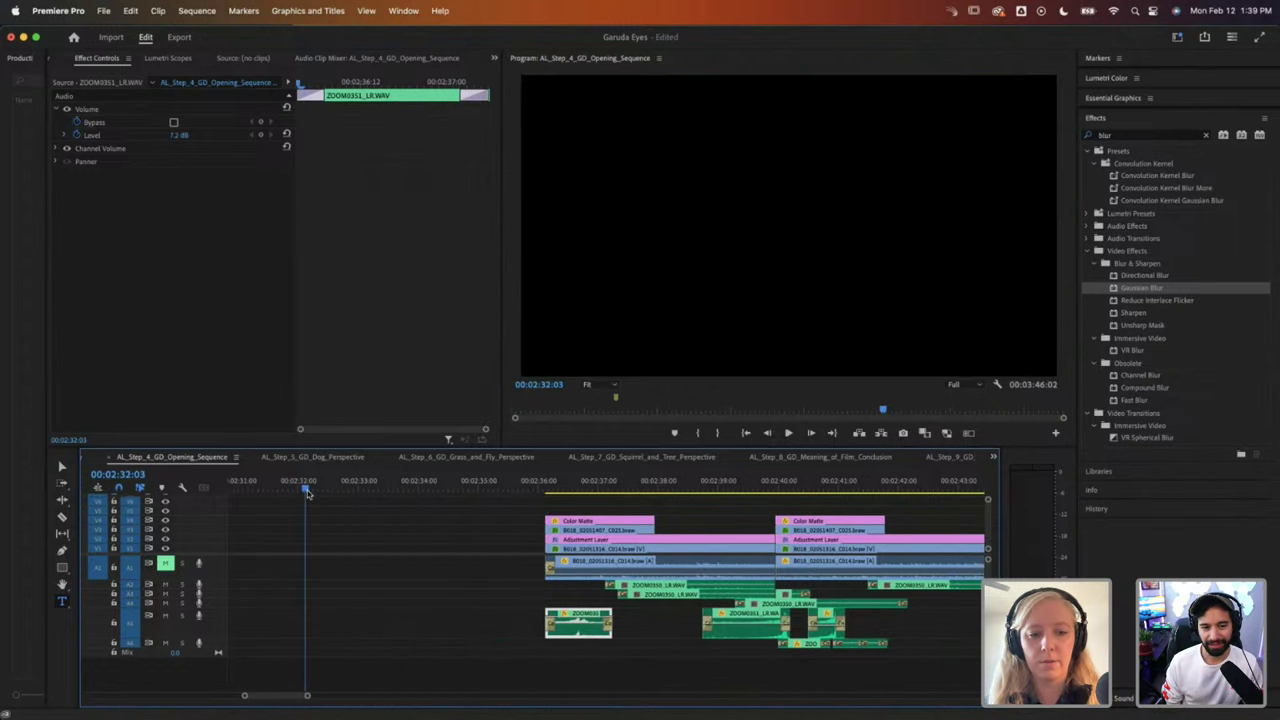
key("super+v")
left_click_drag(316, 488, 333, 490)
scroll(323, 580, "up", 4)
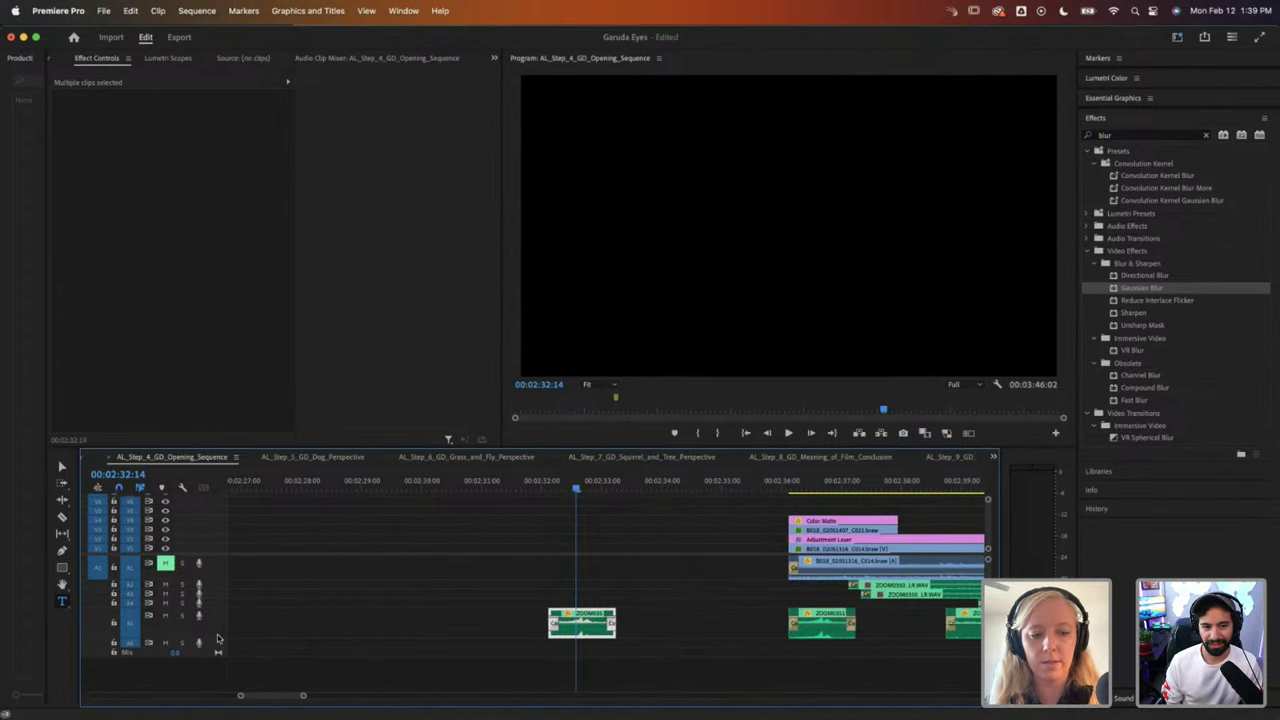
left_click_drag(217, 637, 217, 665)
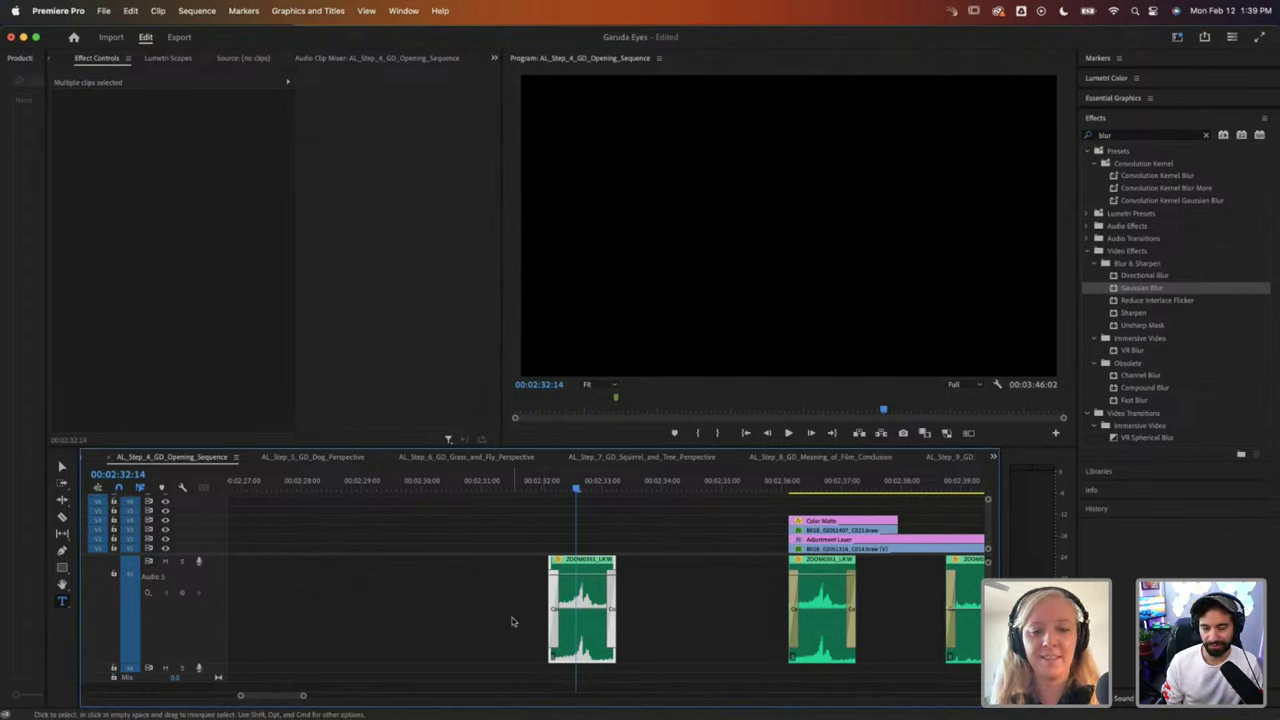
Step: Set the pasted clip to 100% speed with Reverse Speed unchecked
left_click(569, 638)
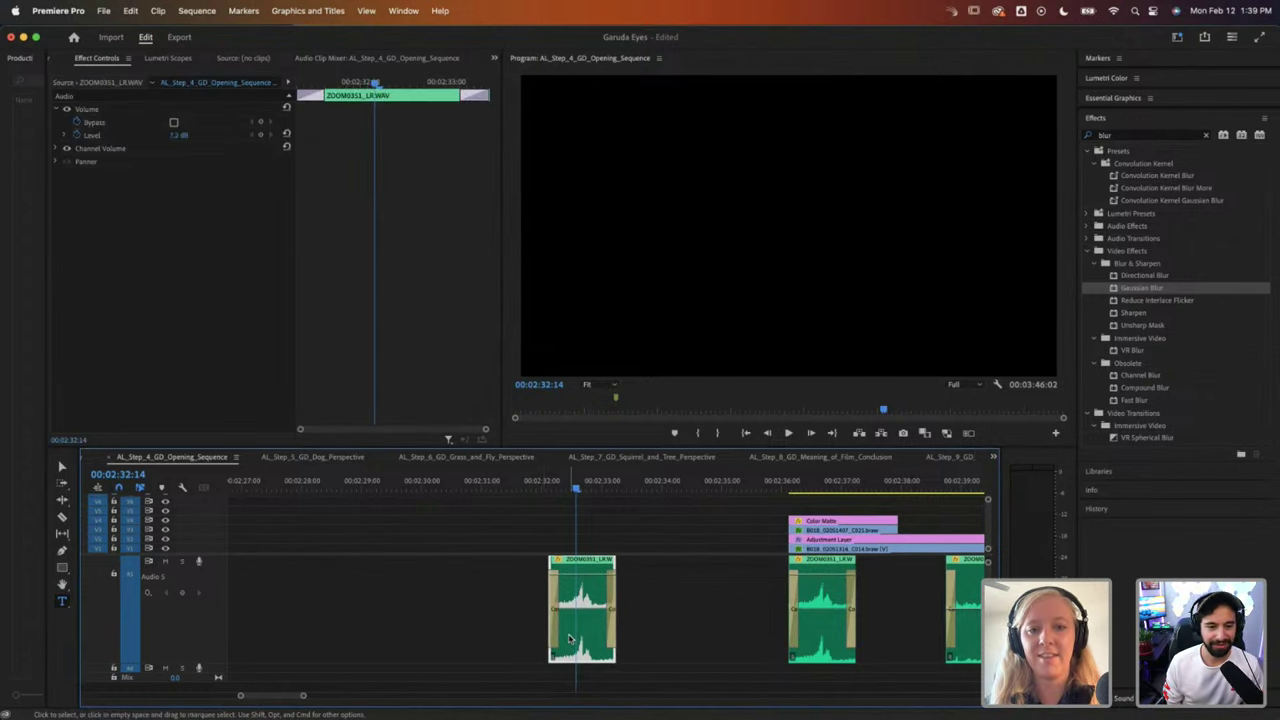
key("super+r")
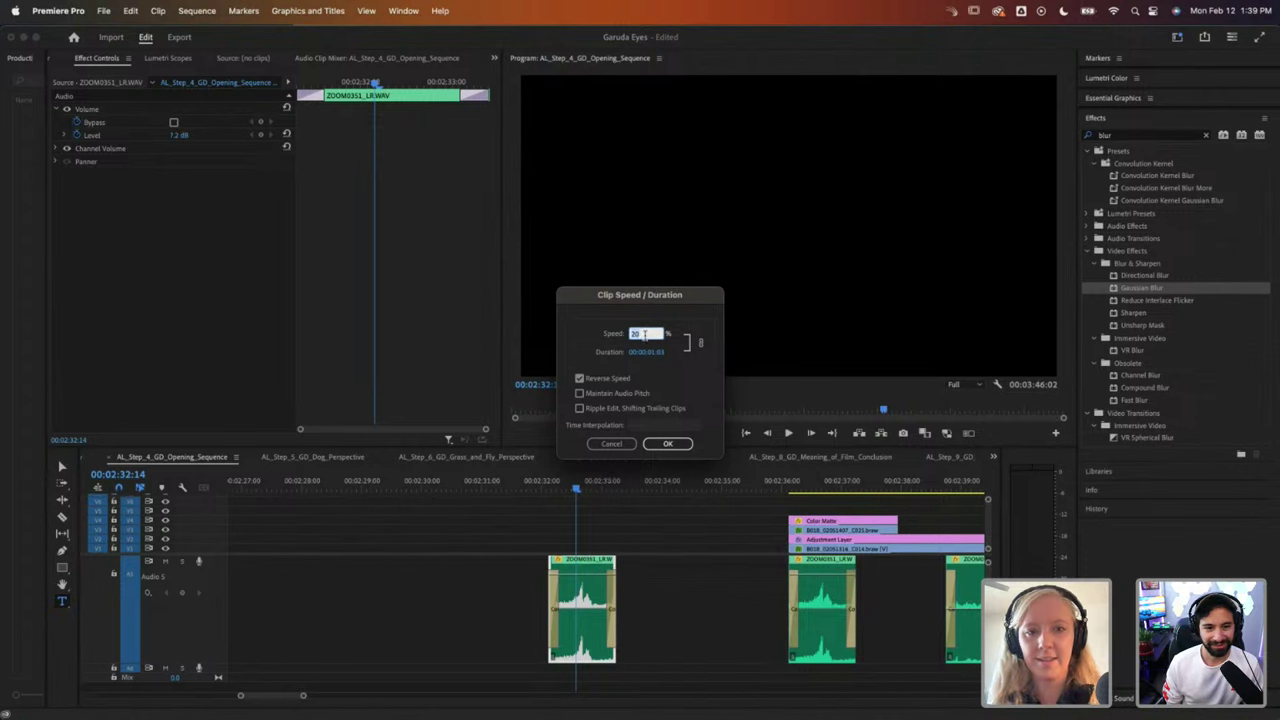
type("100")
key("Tab")
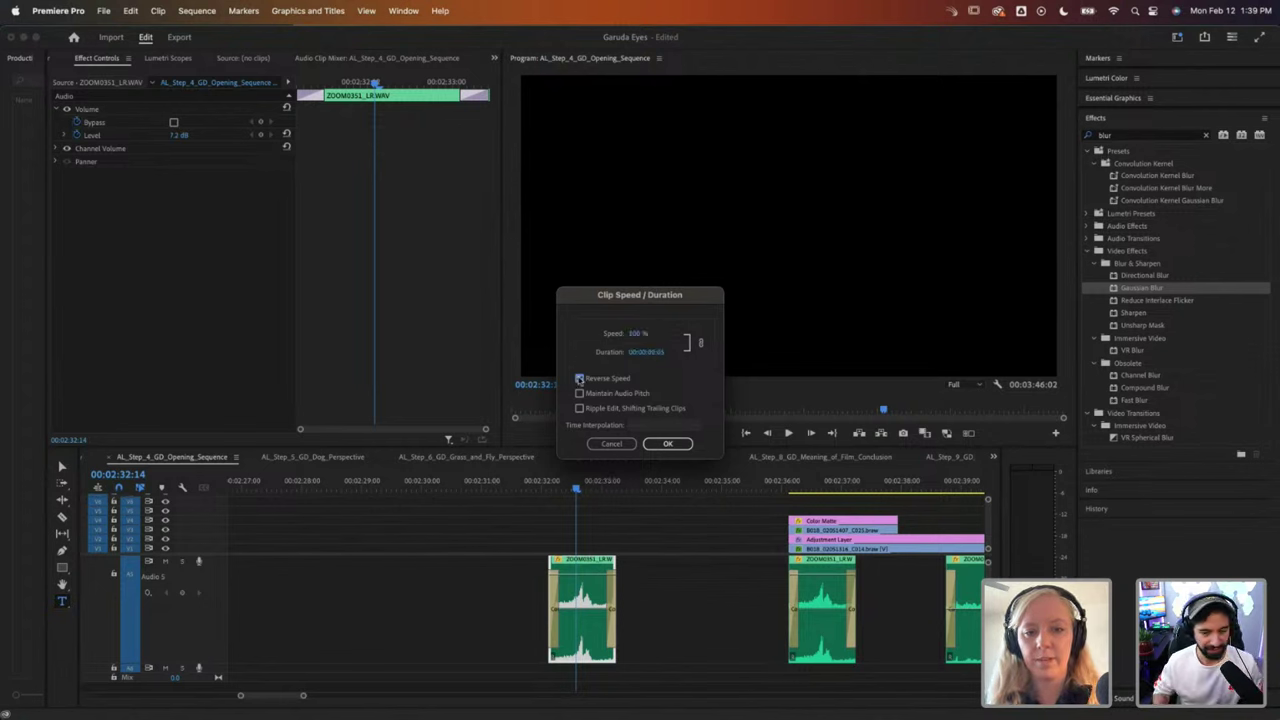
left_click(579, 378)
key("Return")
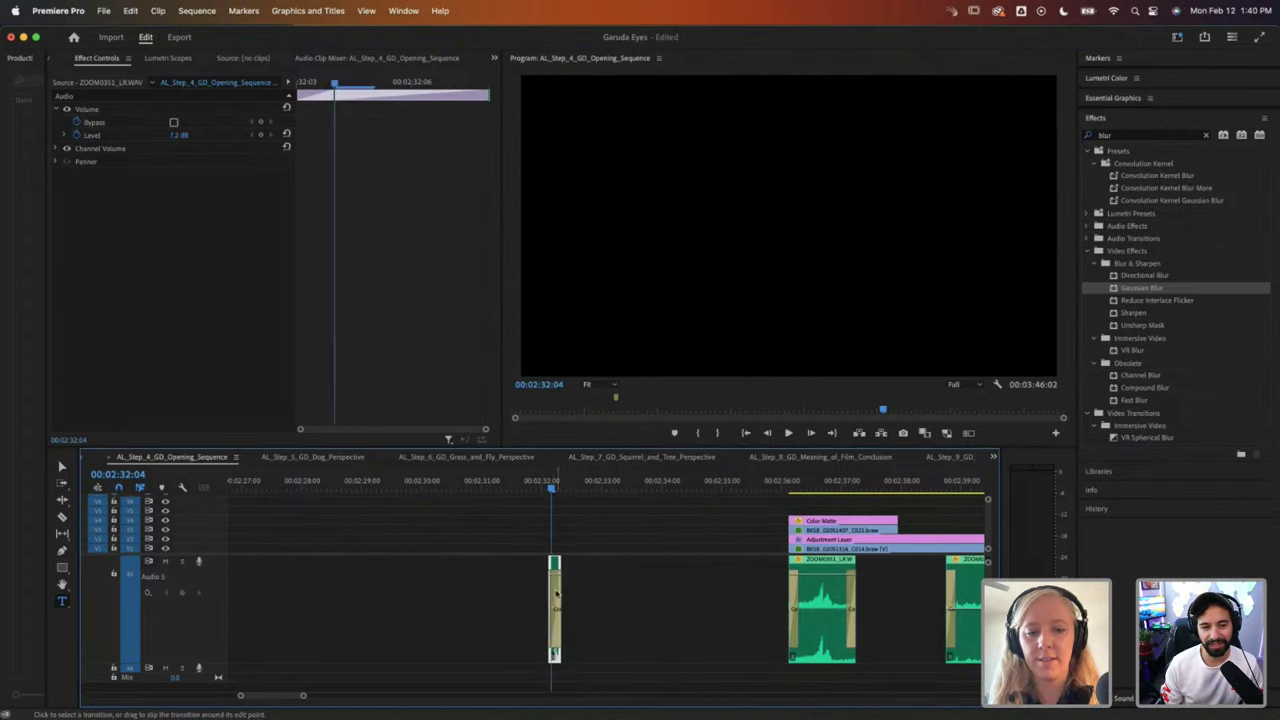
left_click(555, 595)
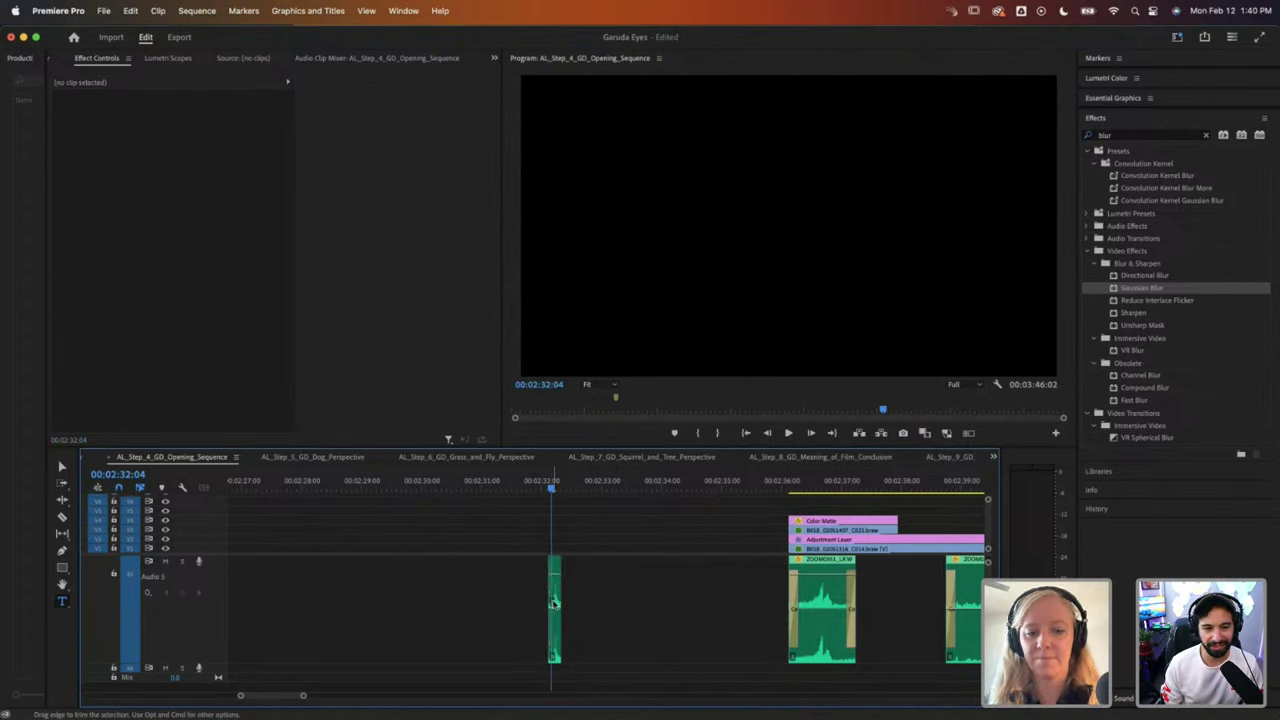
left_click_drag(303, 695, 262, 695)
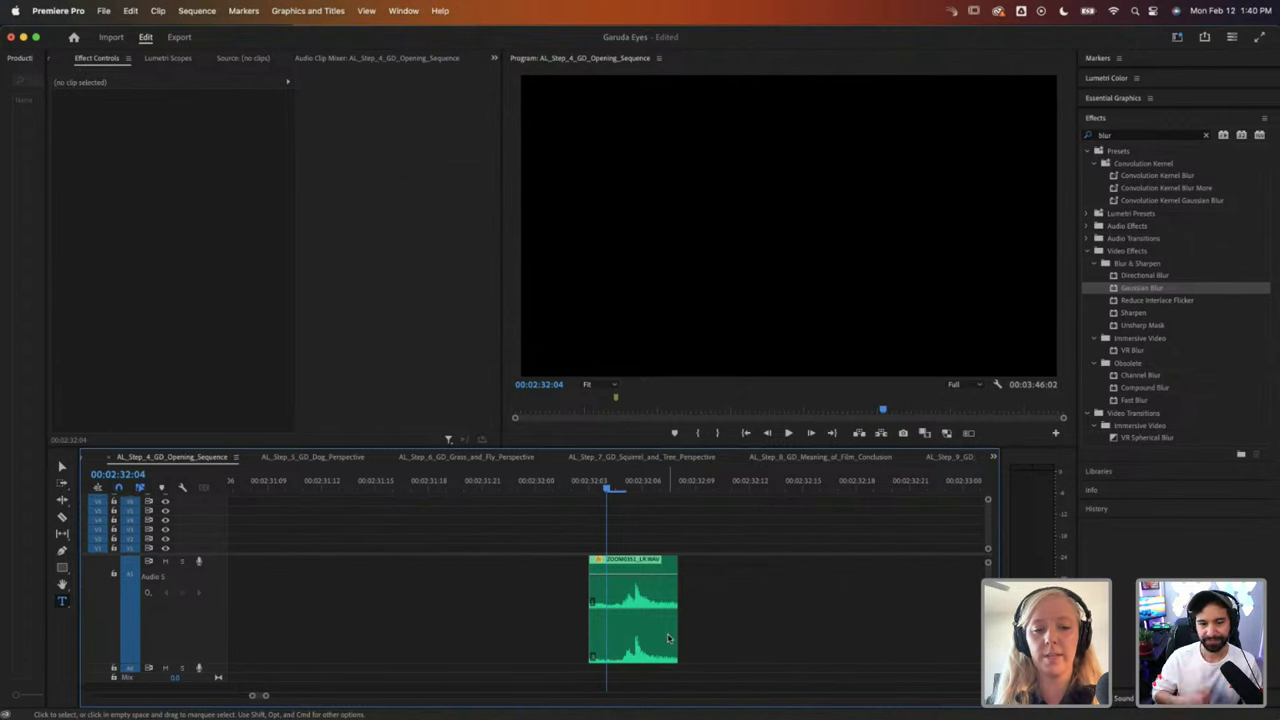
Step: Drag the ZOOM0351_LR.WAV clip's end later to expose more sound, and audition it
left_click(675, 632)
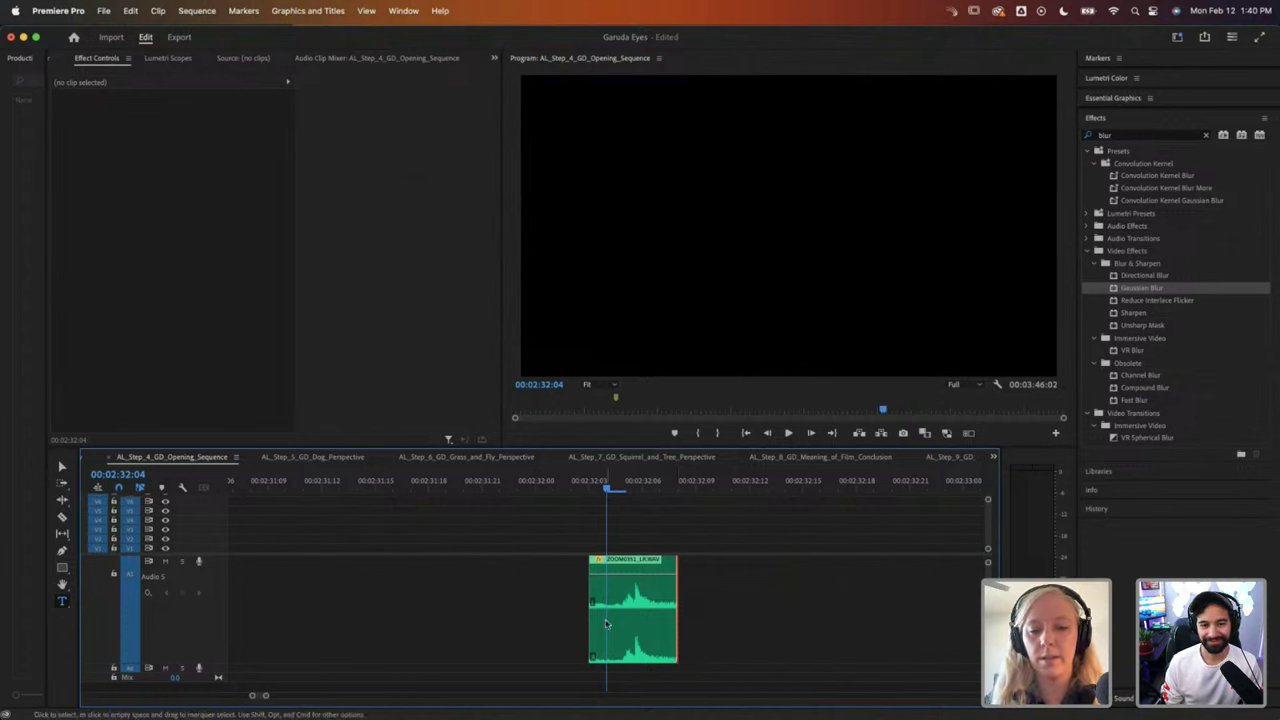
left_click(590, 486)
left_click(598, 566)
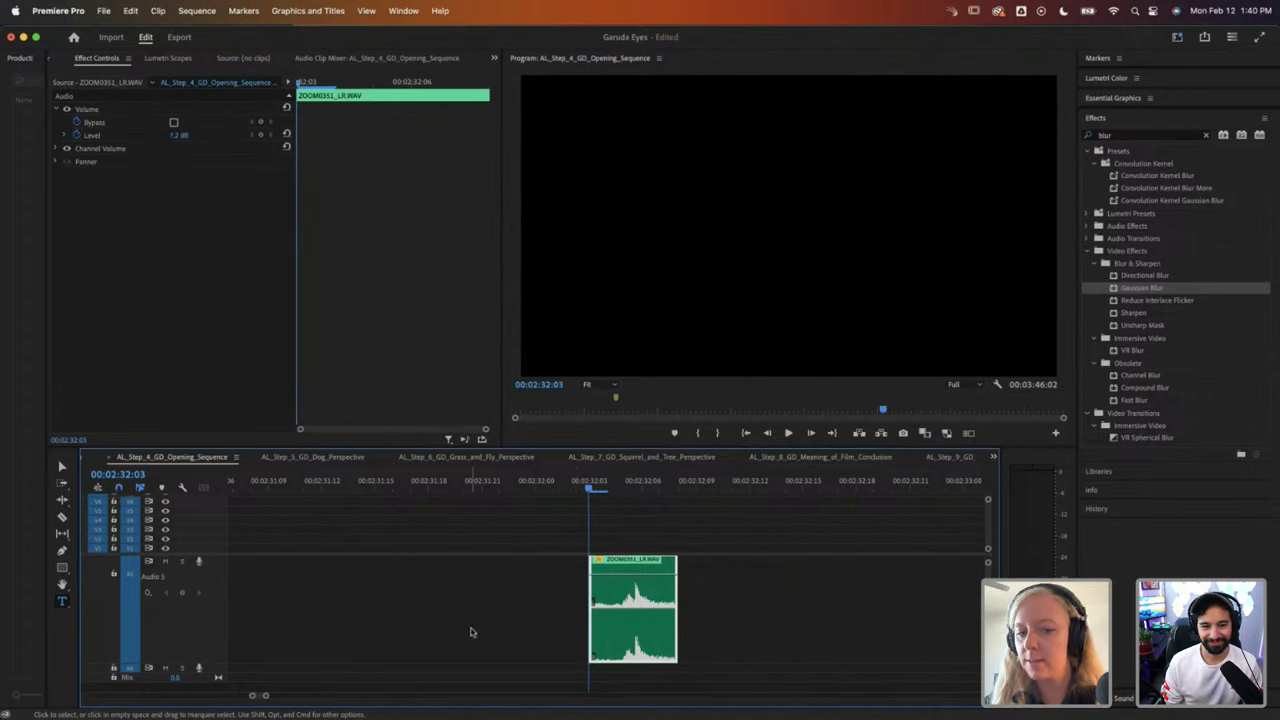
key("space")
left_click(595, 482)
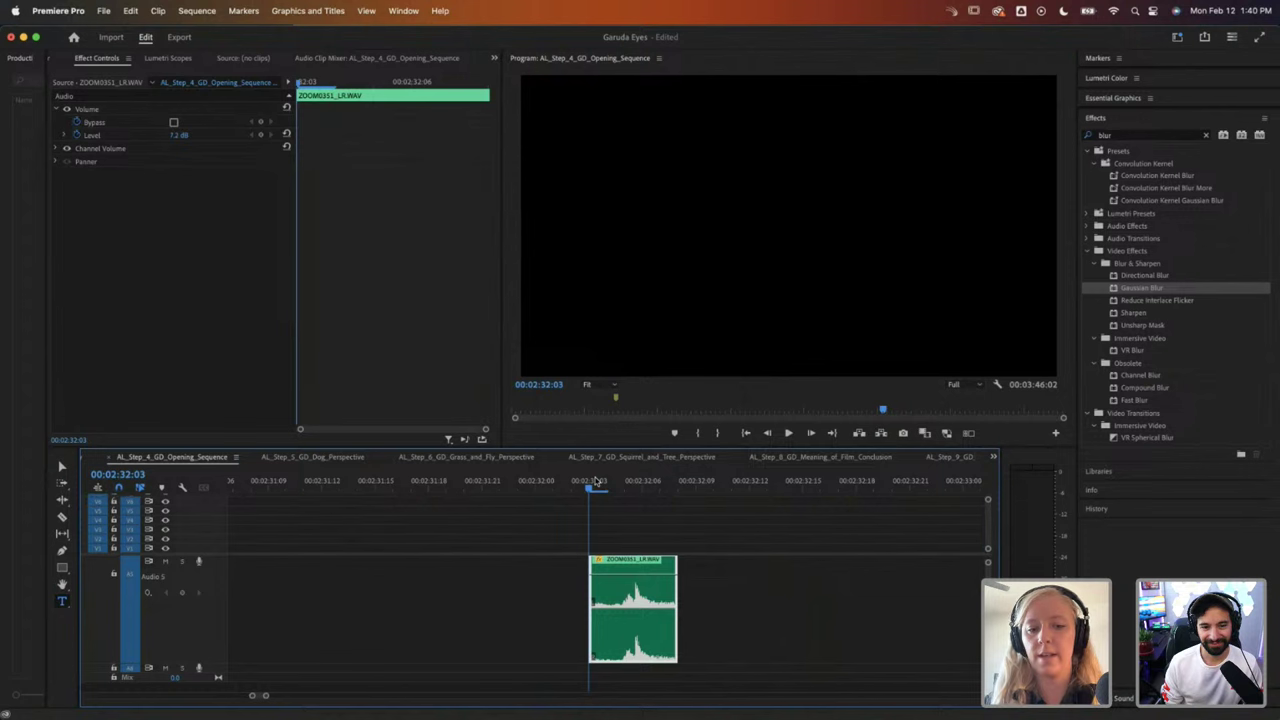
left_click_drag(676, 600, 854, 592)
key("space")
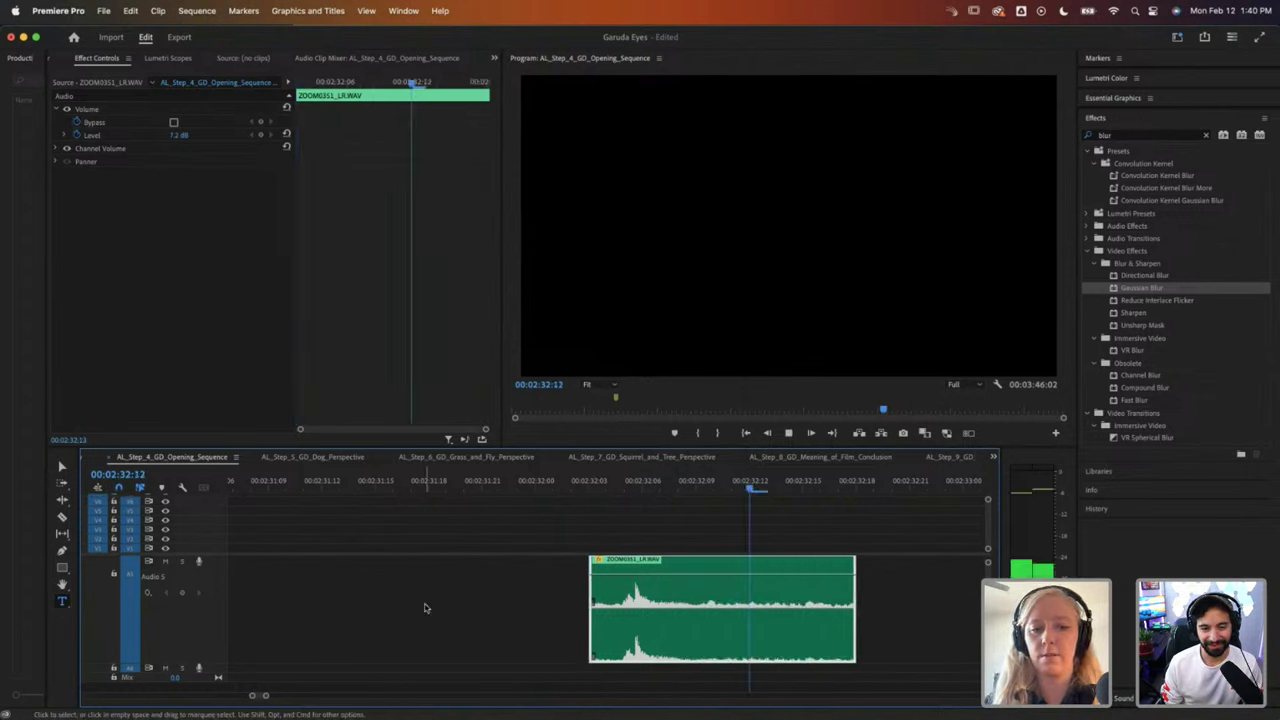
Step: Extend the clip's start earlier to about 02:31:22 and play it back from there
left_click_drag(660, 482, 588, 482)
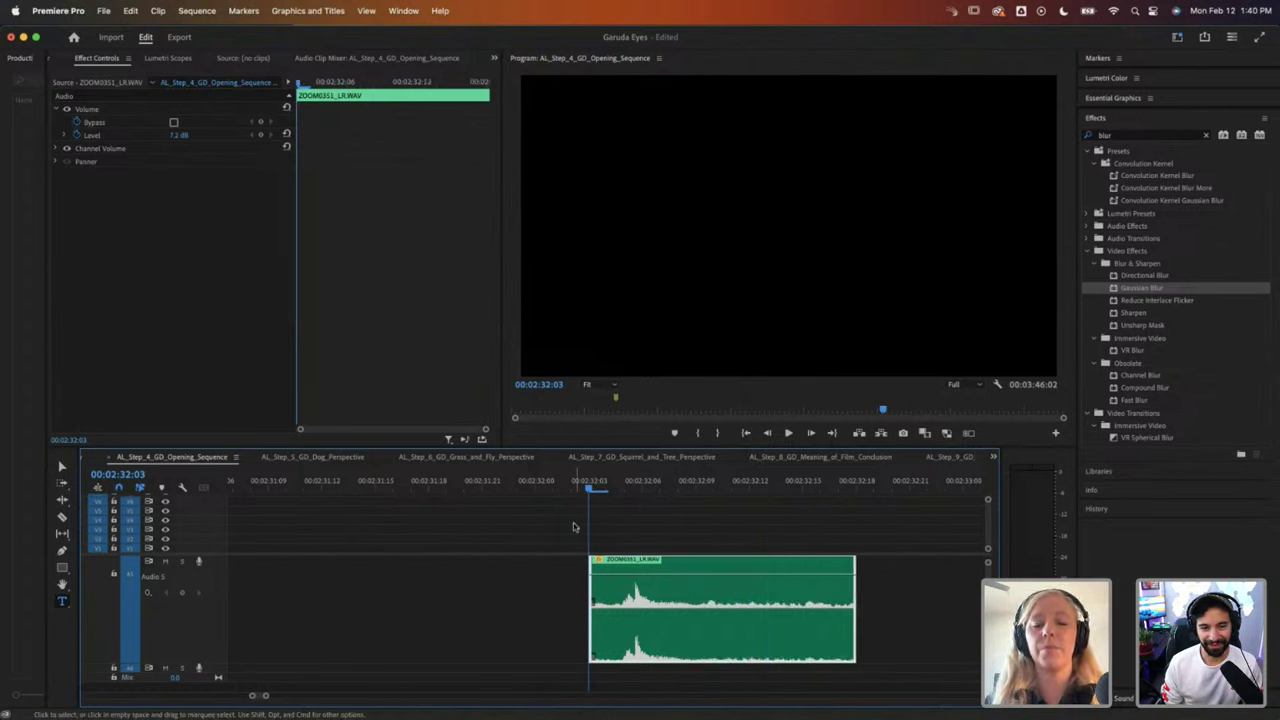
key("space")
key("space")
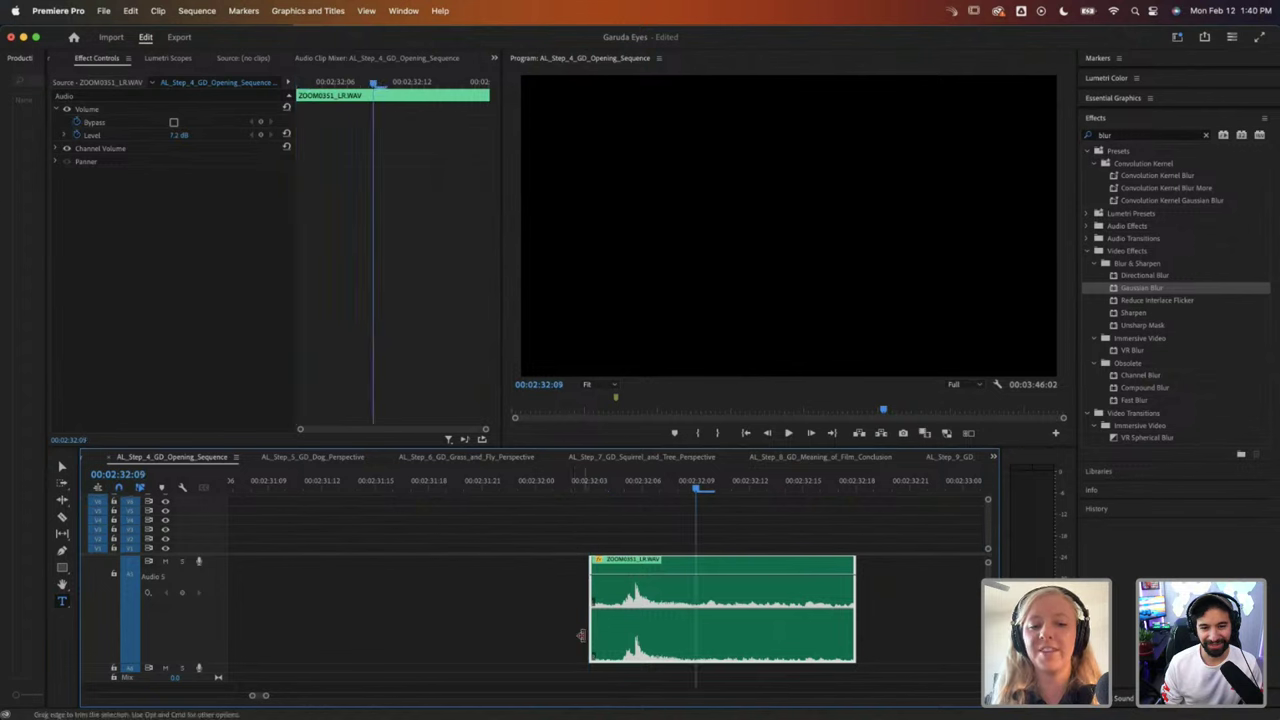
left_click_drag(581, 636, 466, 630)
left_click(588, 483)
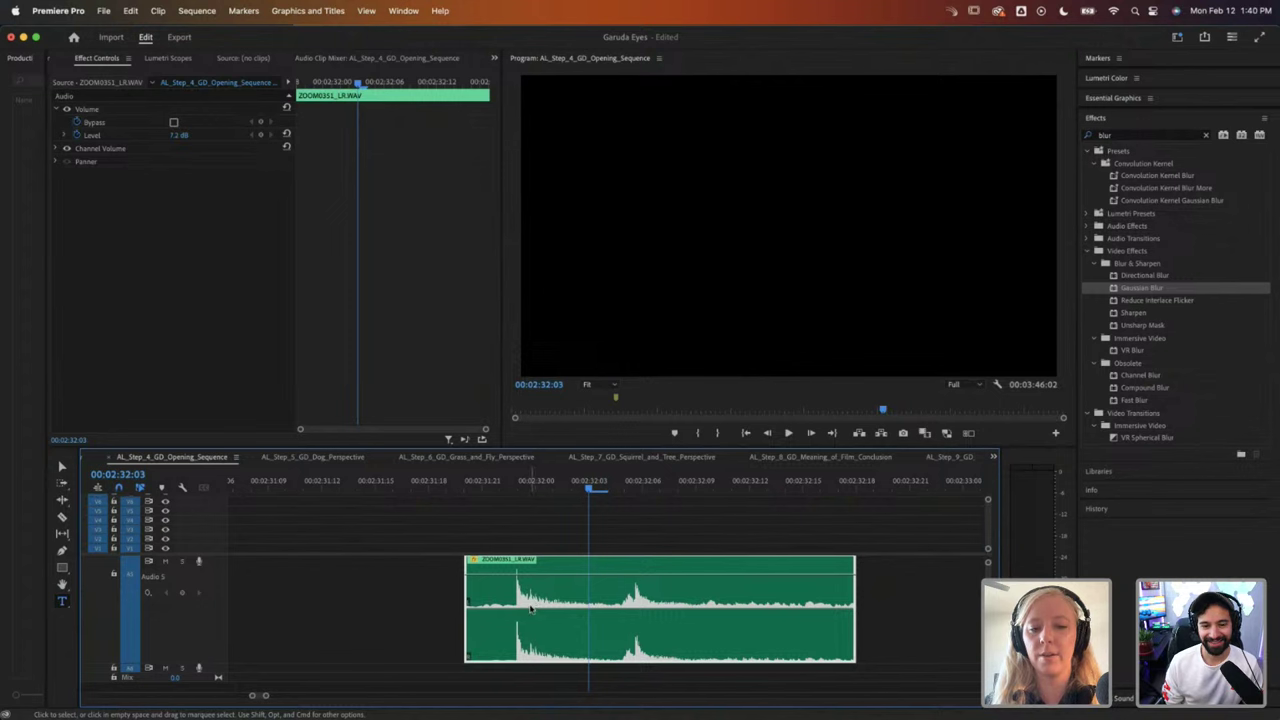
key("space")
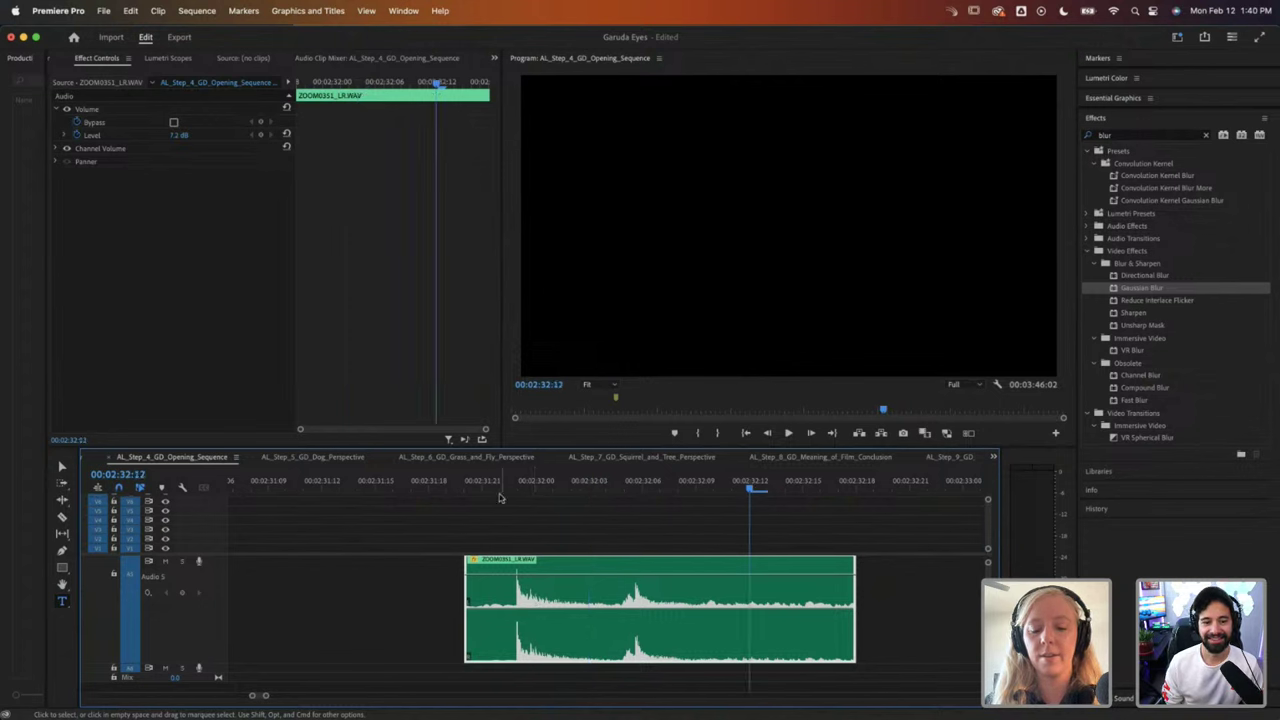
left_click(500, 490)
left_click(500, 490)
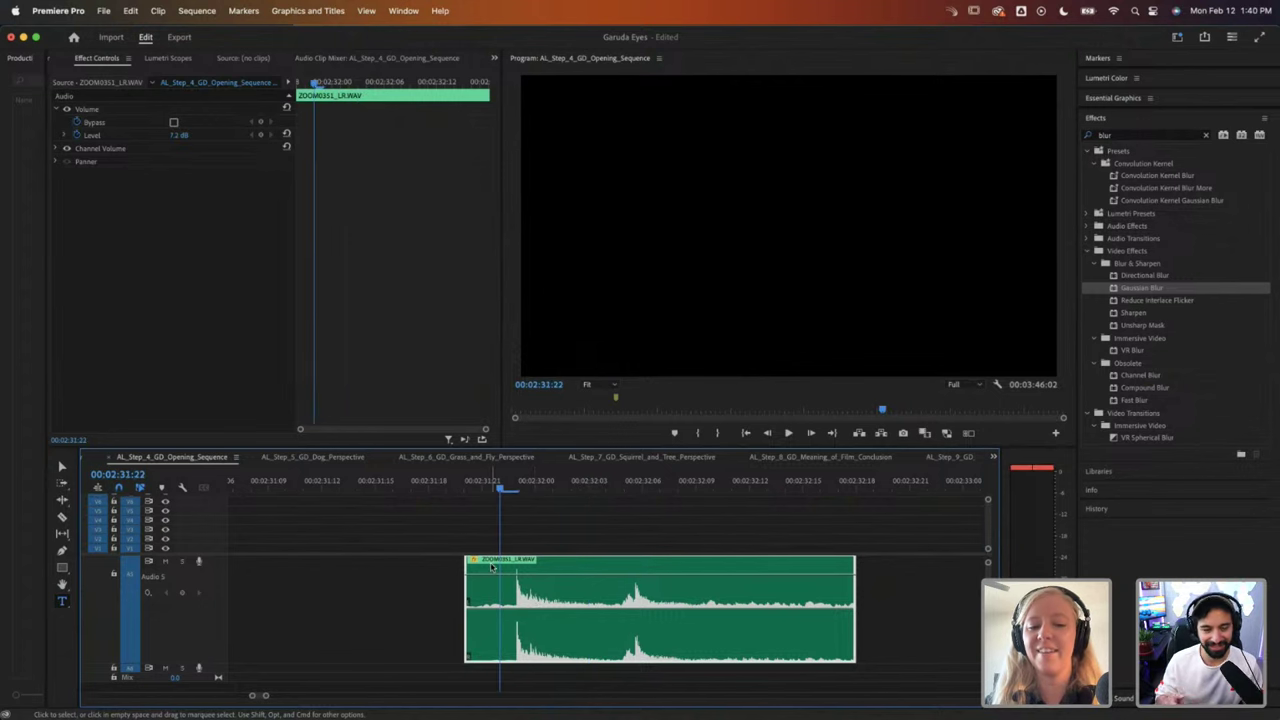
key("space")
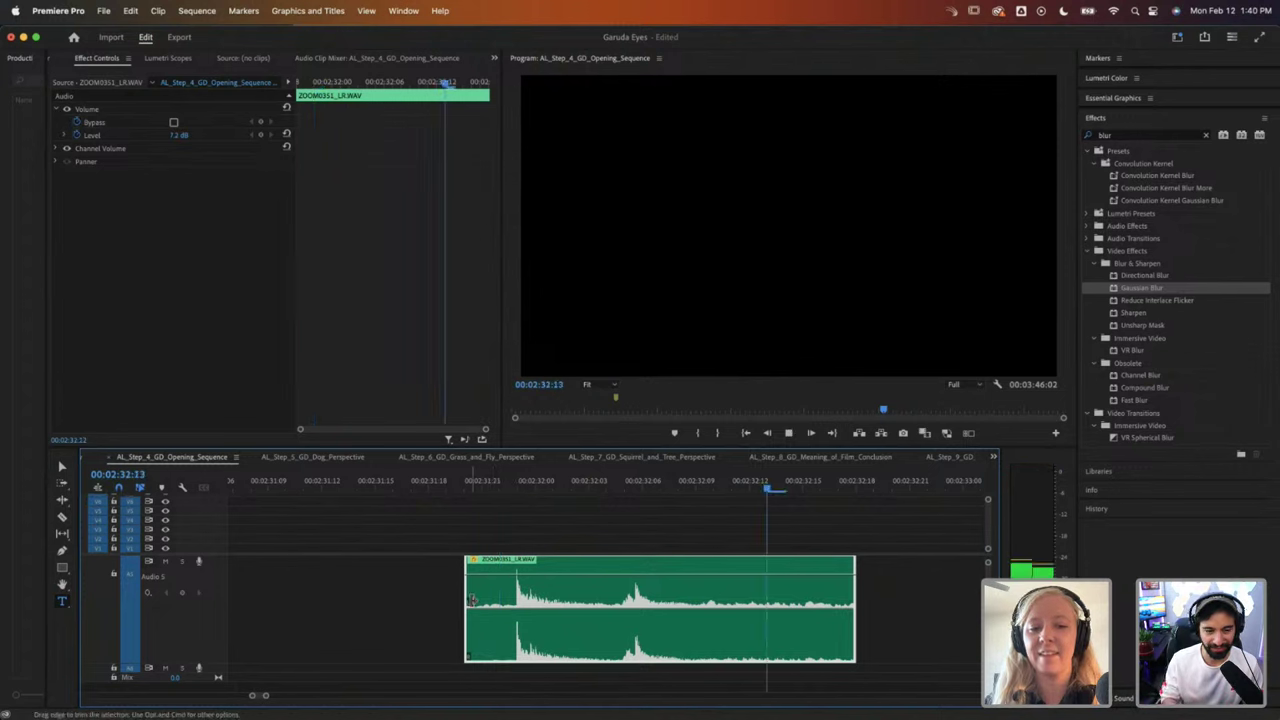
left_click(601, 490)
key("c")
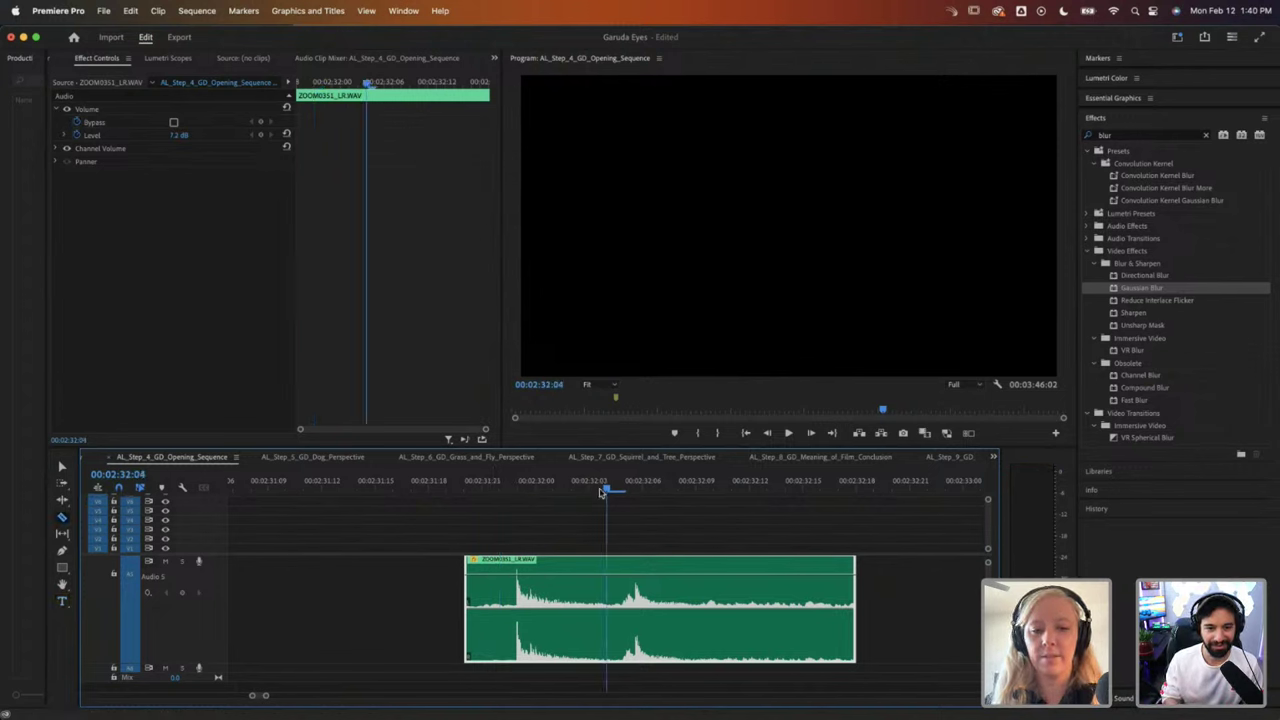
key("space")
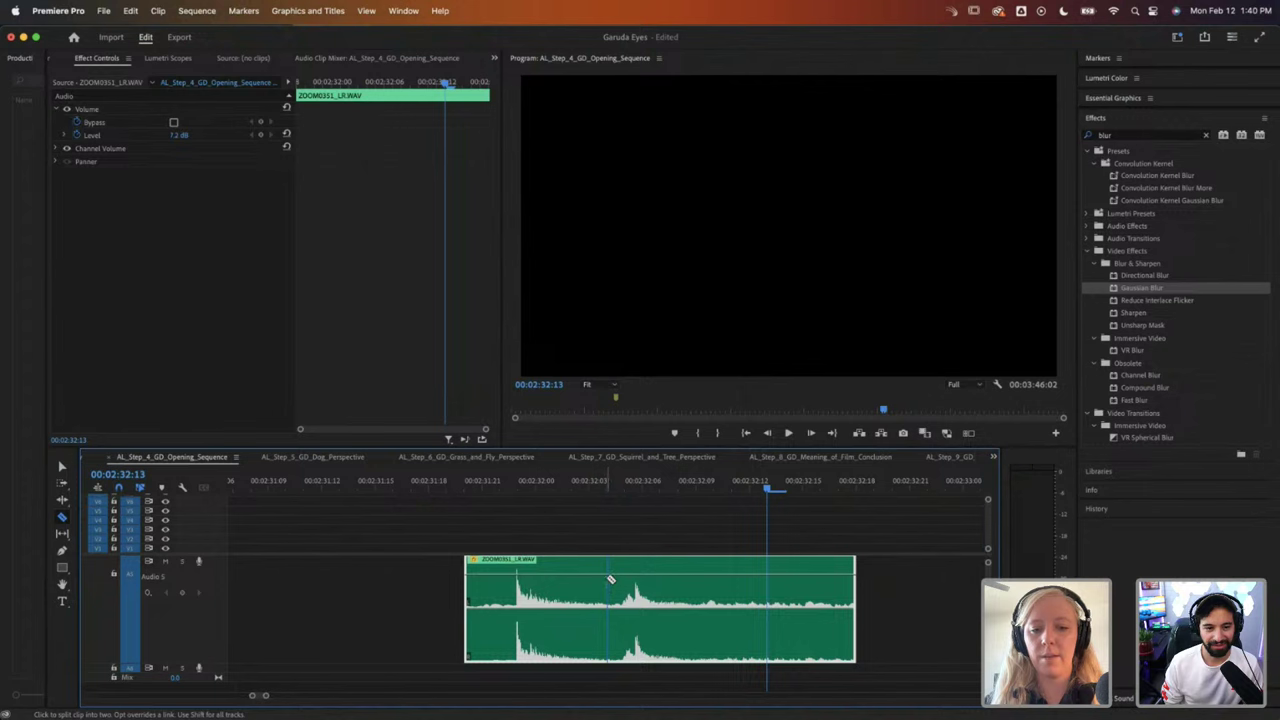
Step: Razor ZOOM0351_LR.WAV around the wanted sound and delete the leading and trailing pieces
left_click(608, 586)
left_click(679, 583)
key("v")
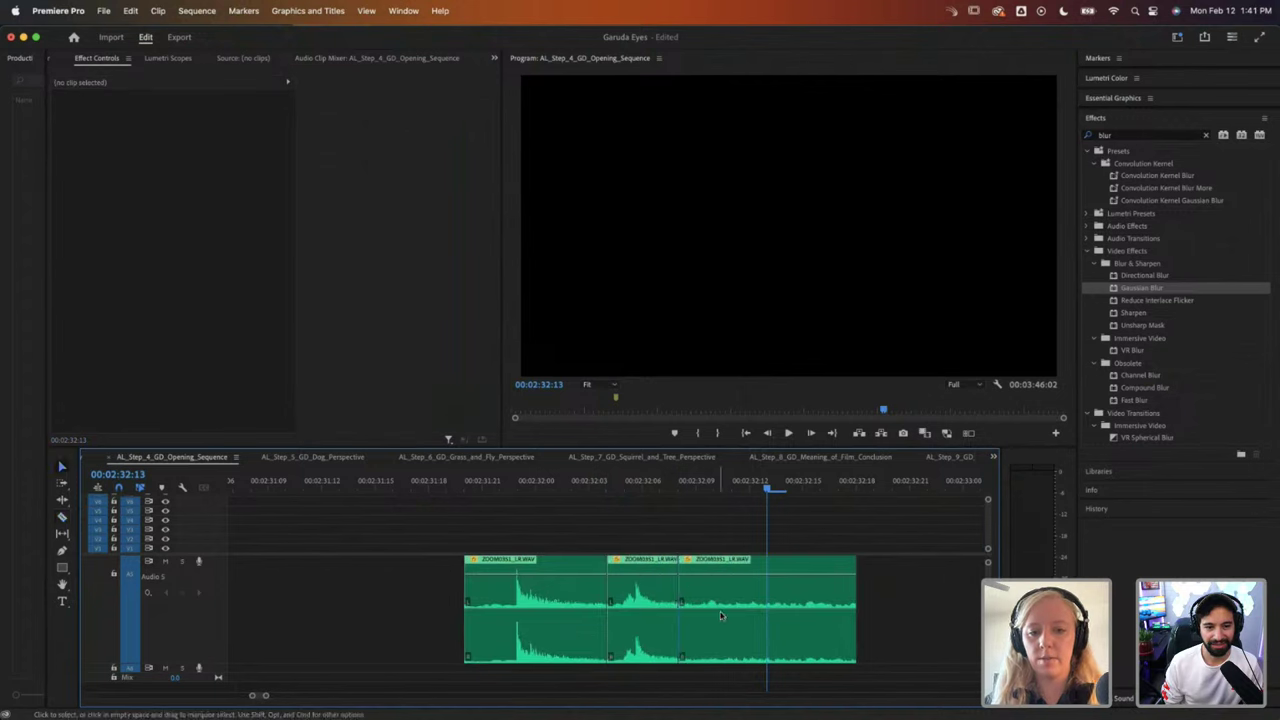
left_click(725, 618)
key("Delete")
left_click(560, 615)
key("Delete")
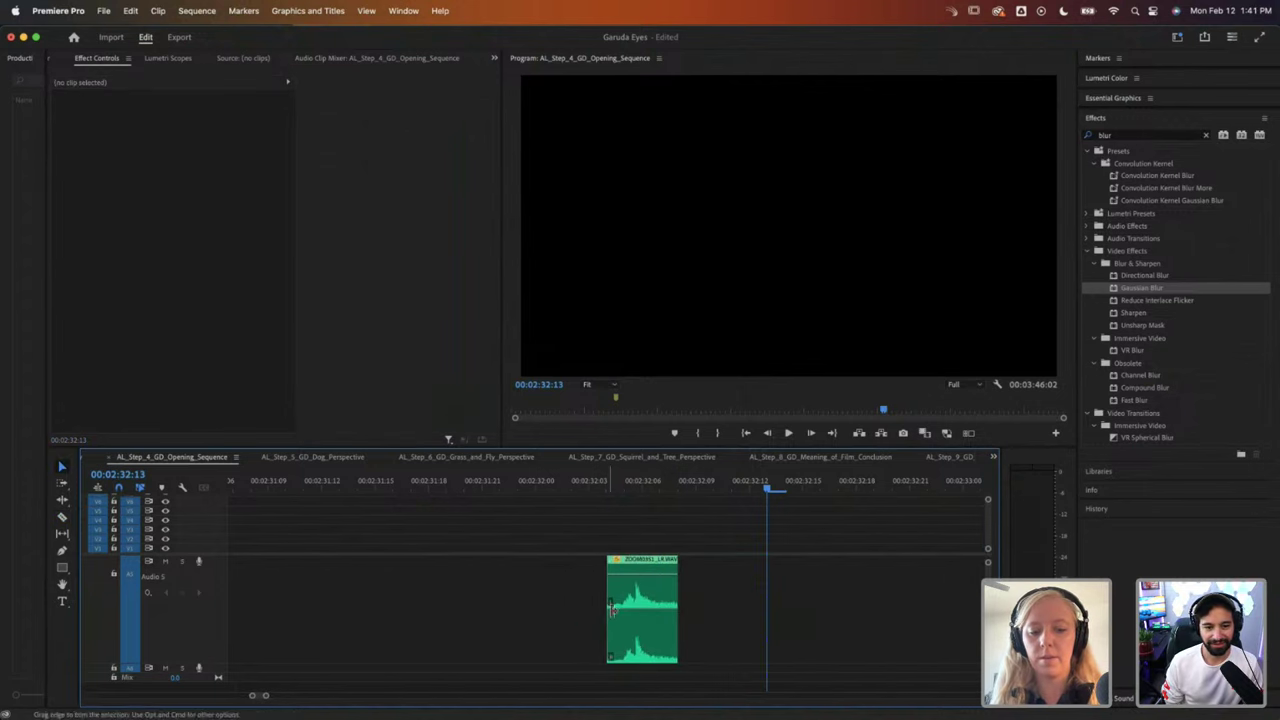
left_click(631, 622)
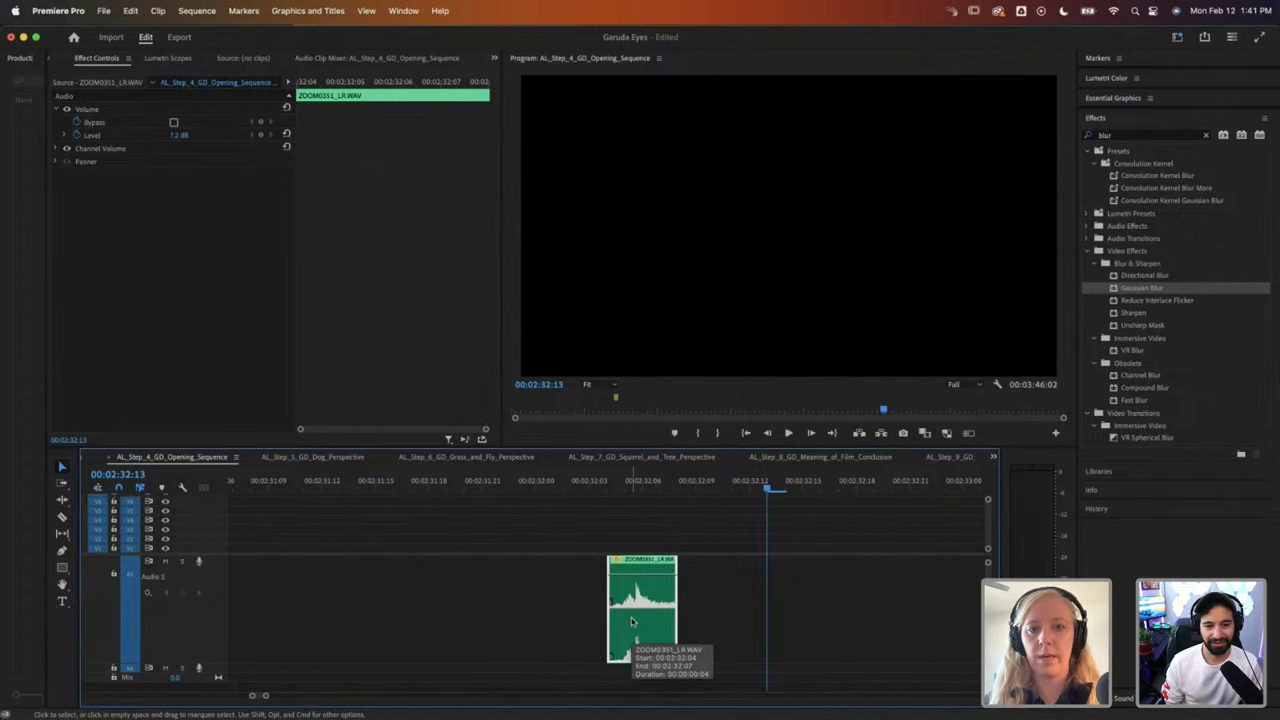
Step: Set the remaining piece to Reverse Speed at 20% in Clip Speed/Duration and play it back
key("super+r")
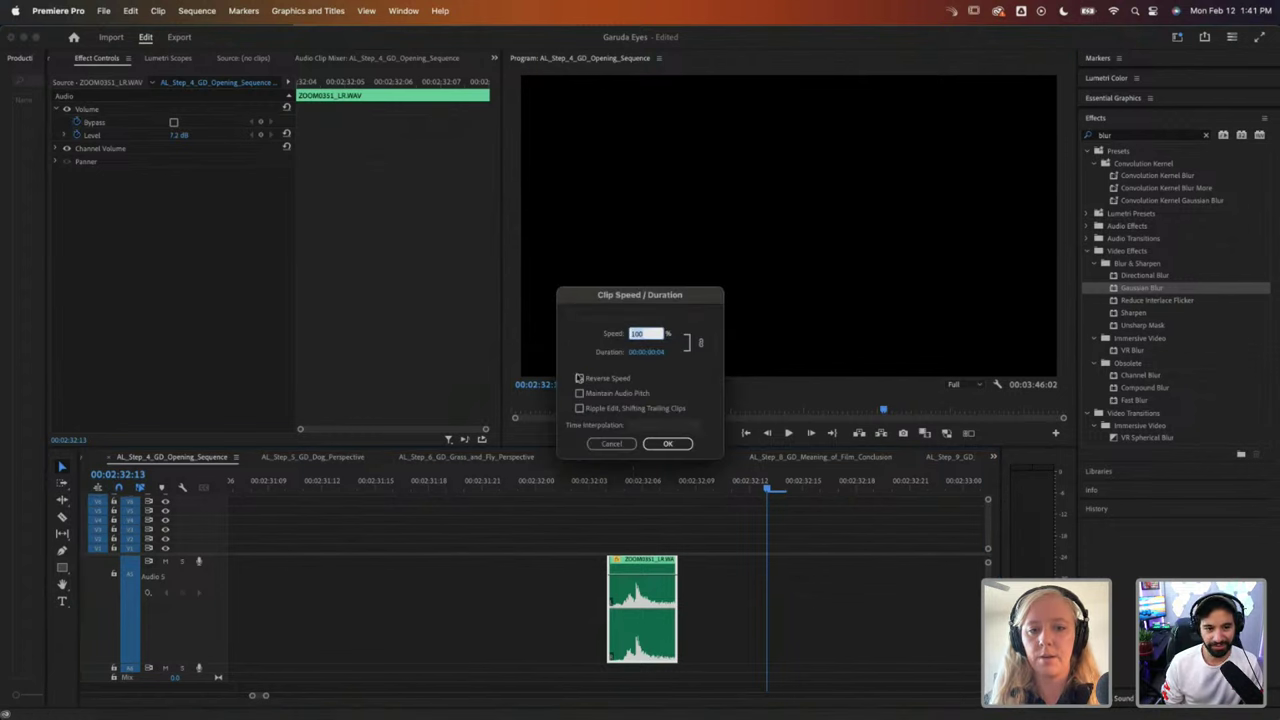
left_click(579, 378)
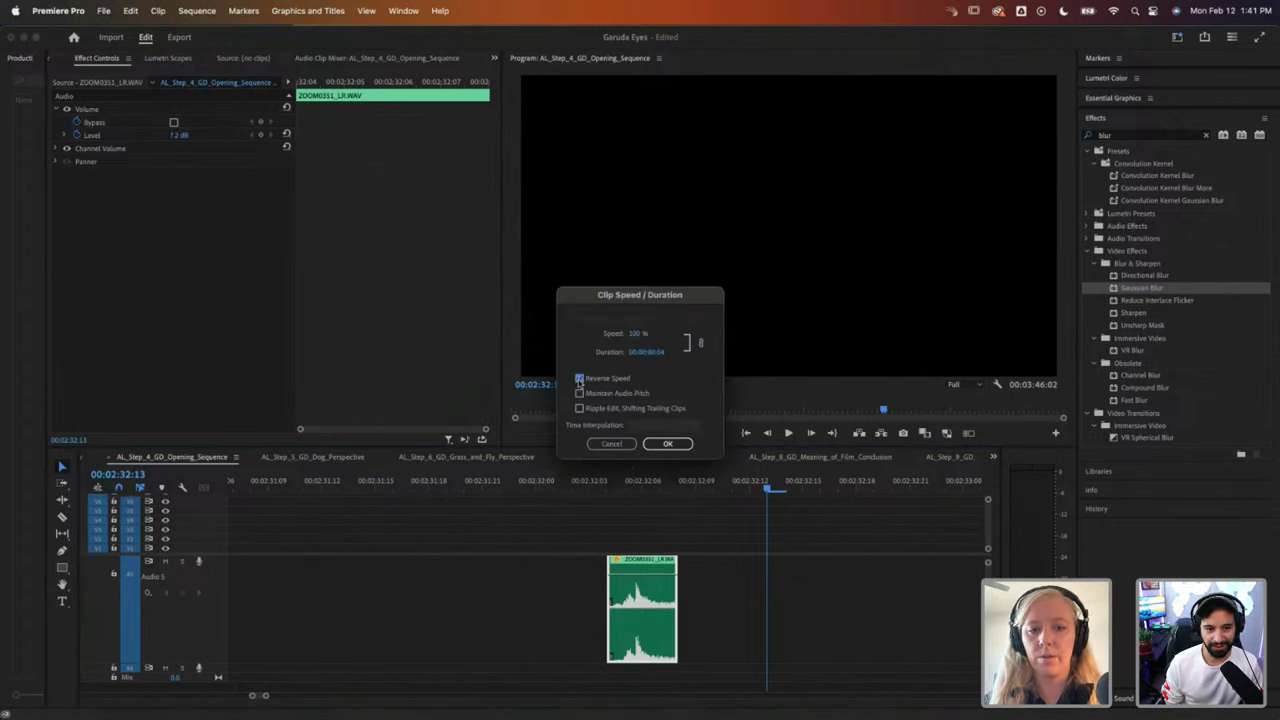
left_click(665, 444)
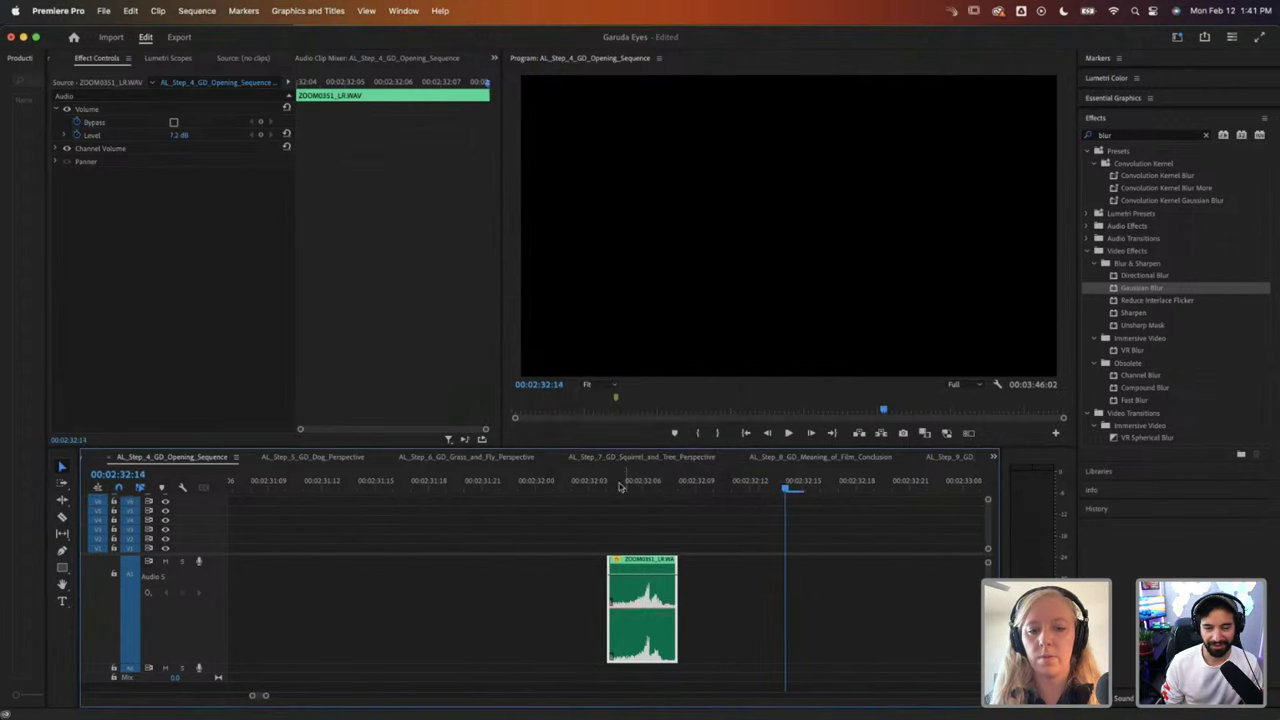
left_click(620, 485)
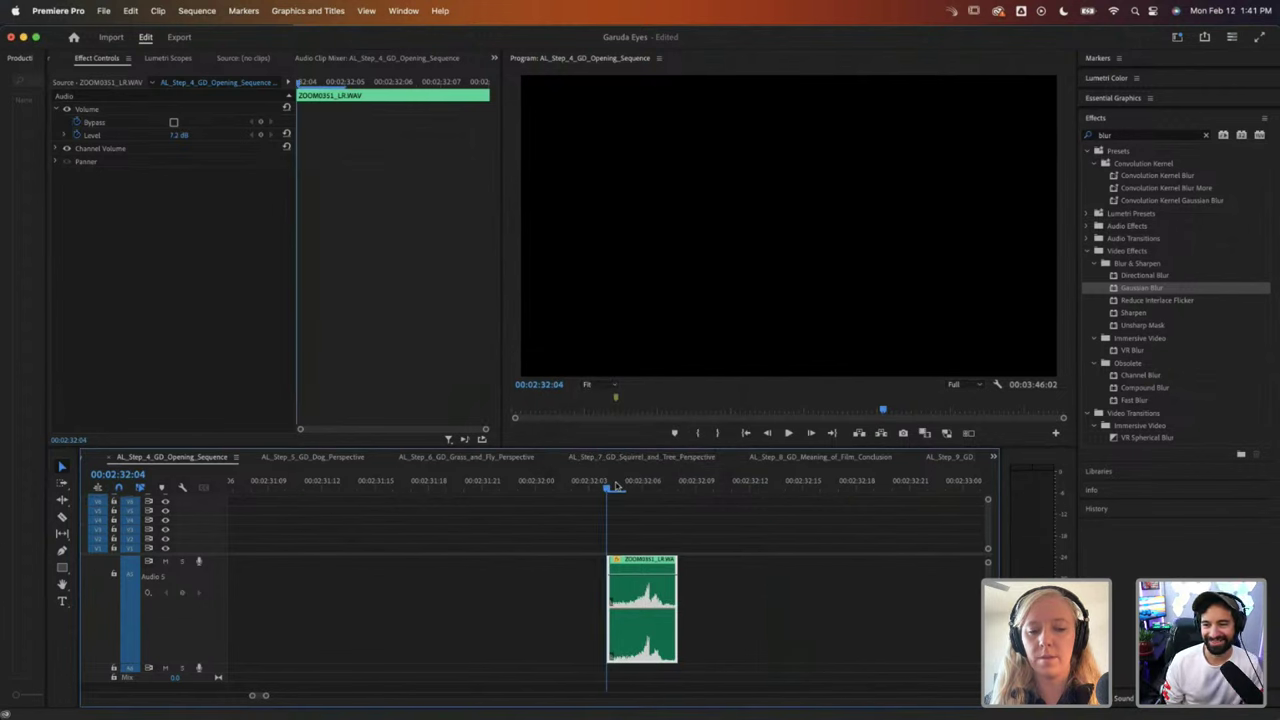
key("super+r")
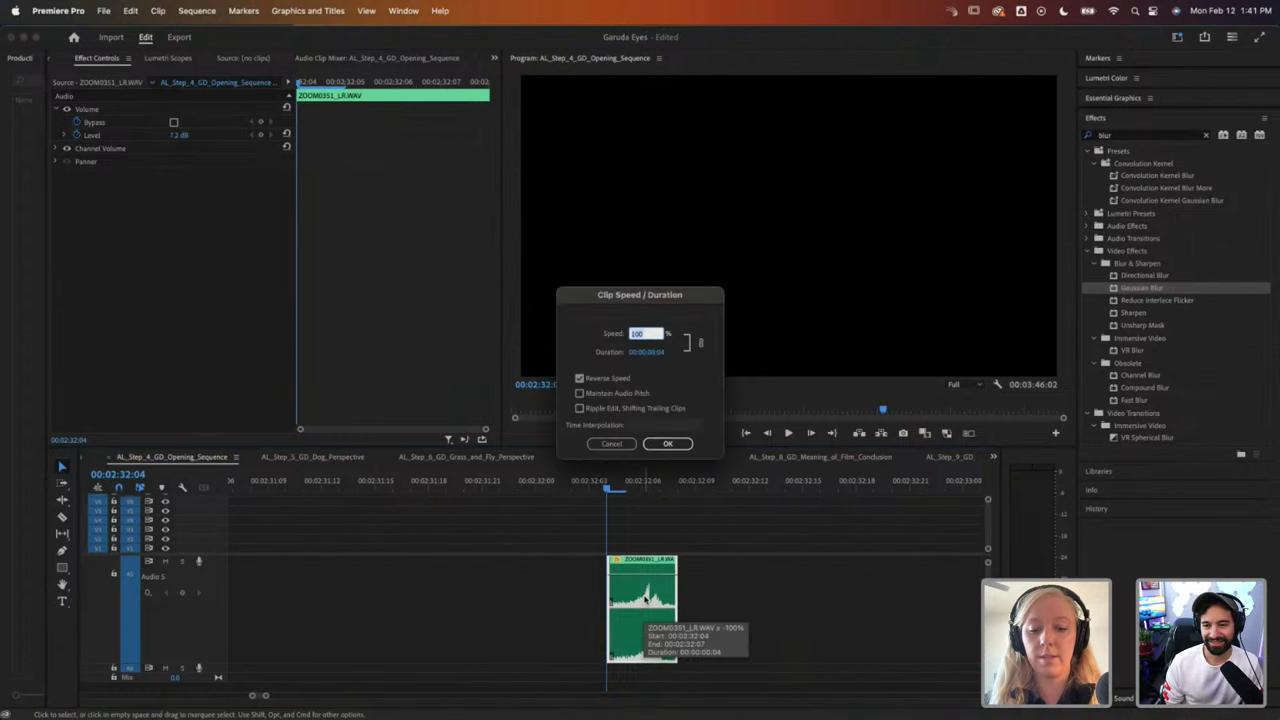
type("20")
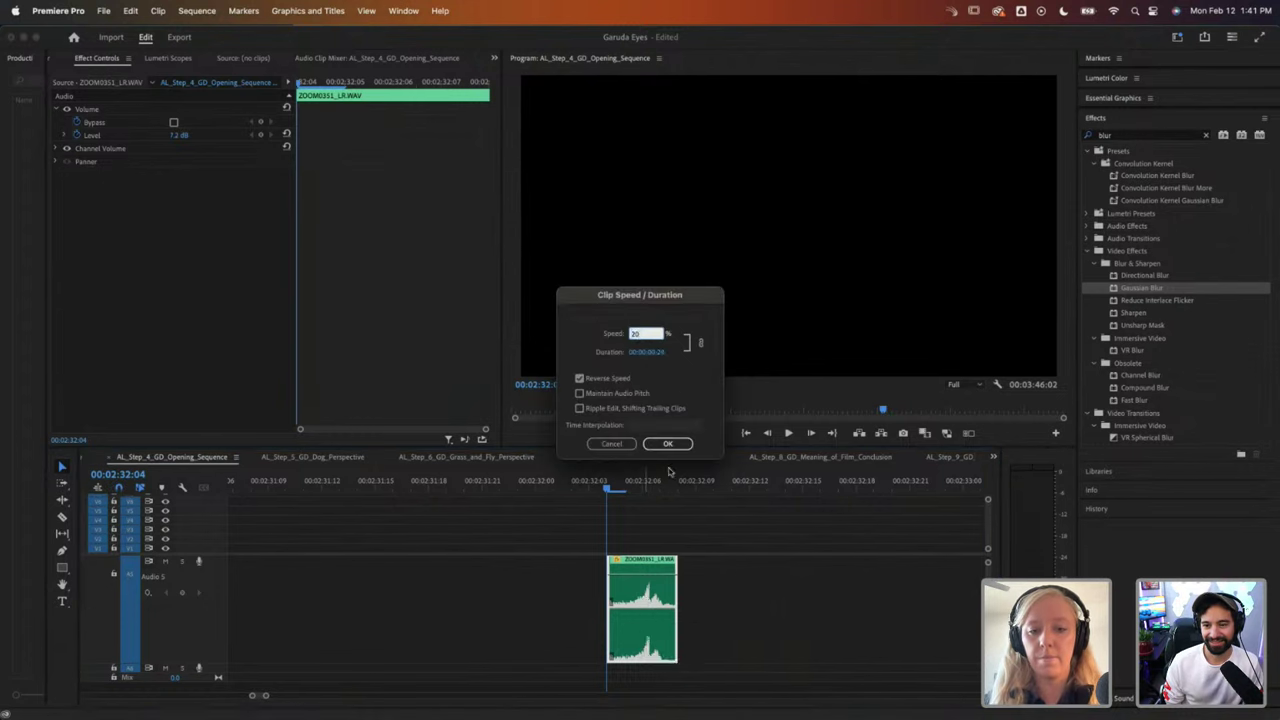
key("Return")
key("space")
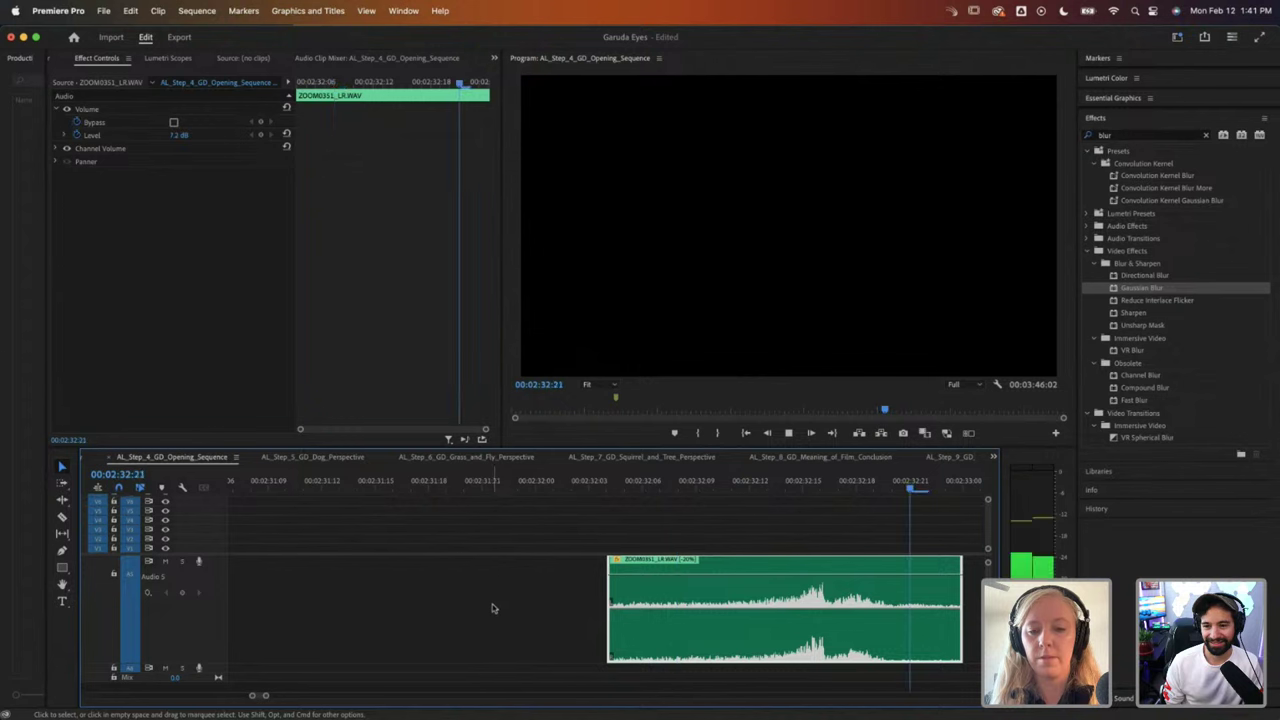
scroll(495, 607, "down", 2)
left_click(428, 488)
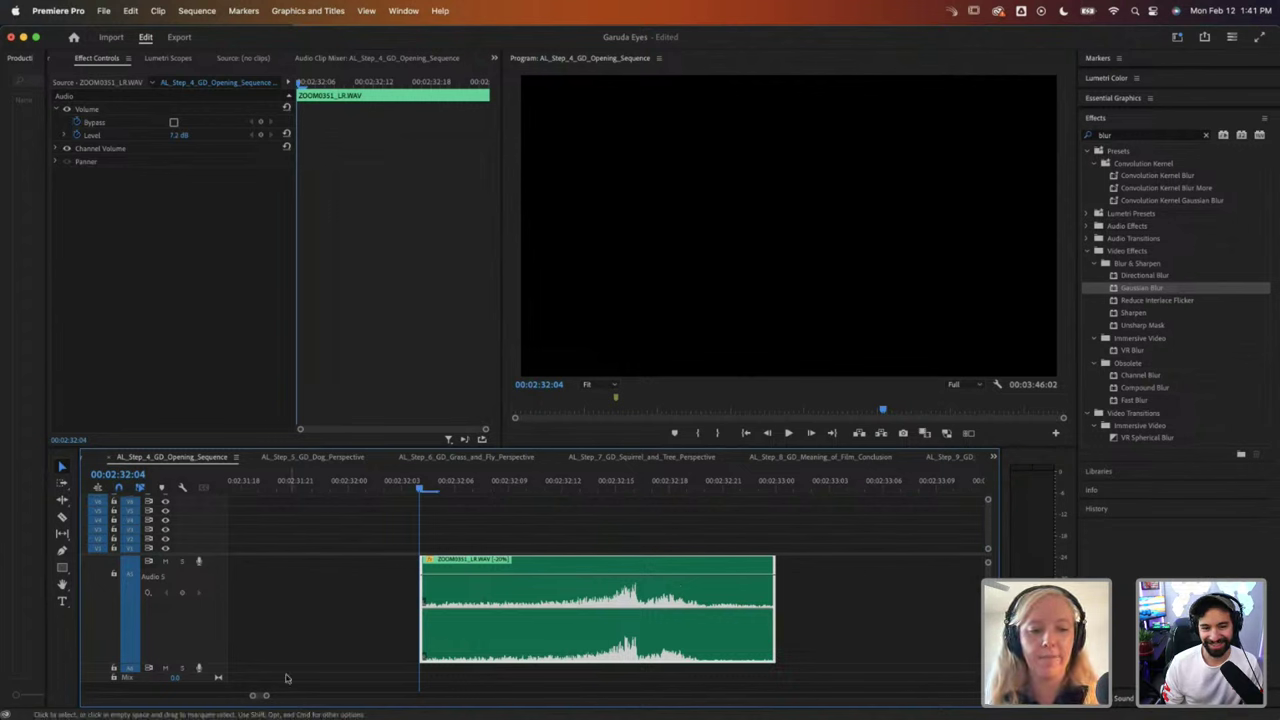
left_click_drag(265, 695, 306, 696)
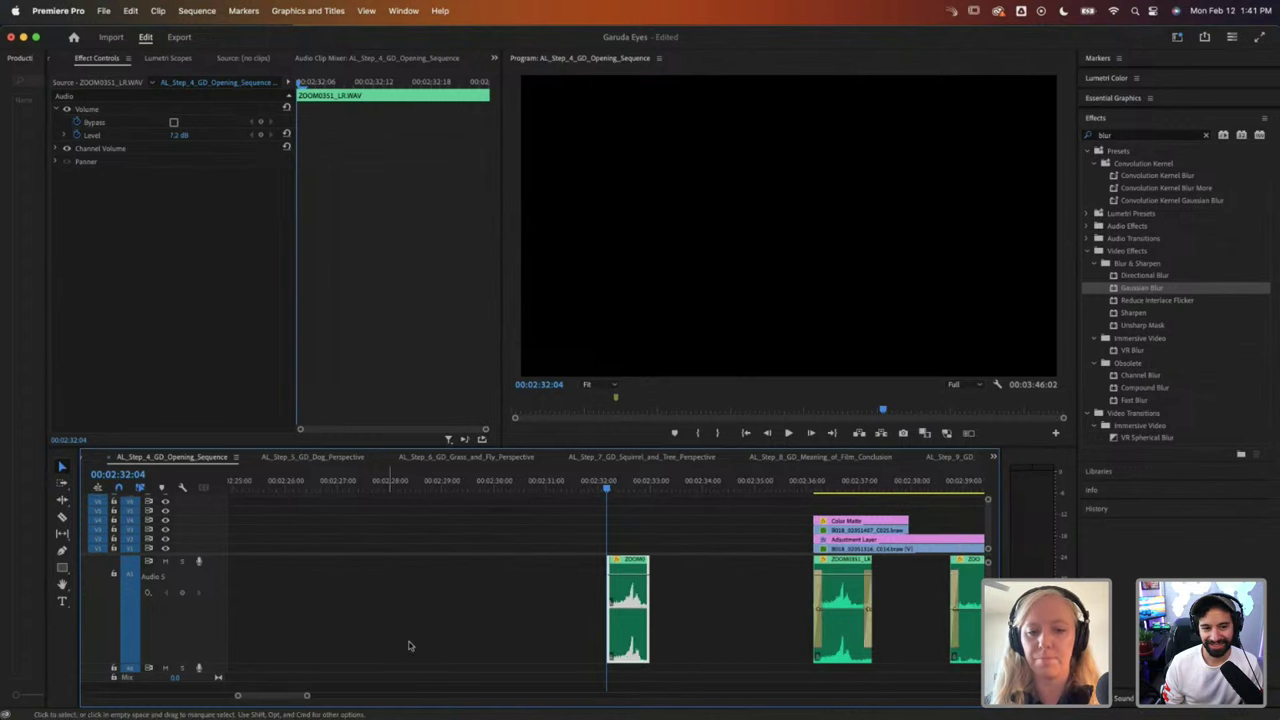
scroll(451, 623, "right", 5)
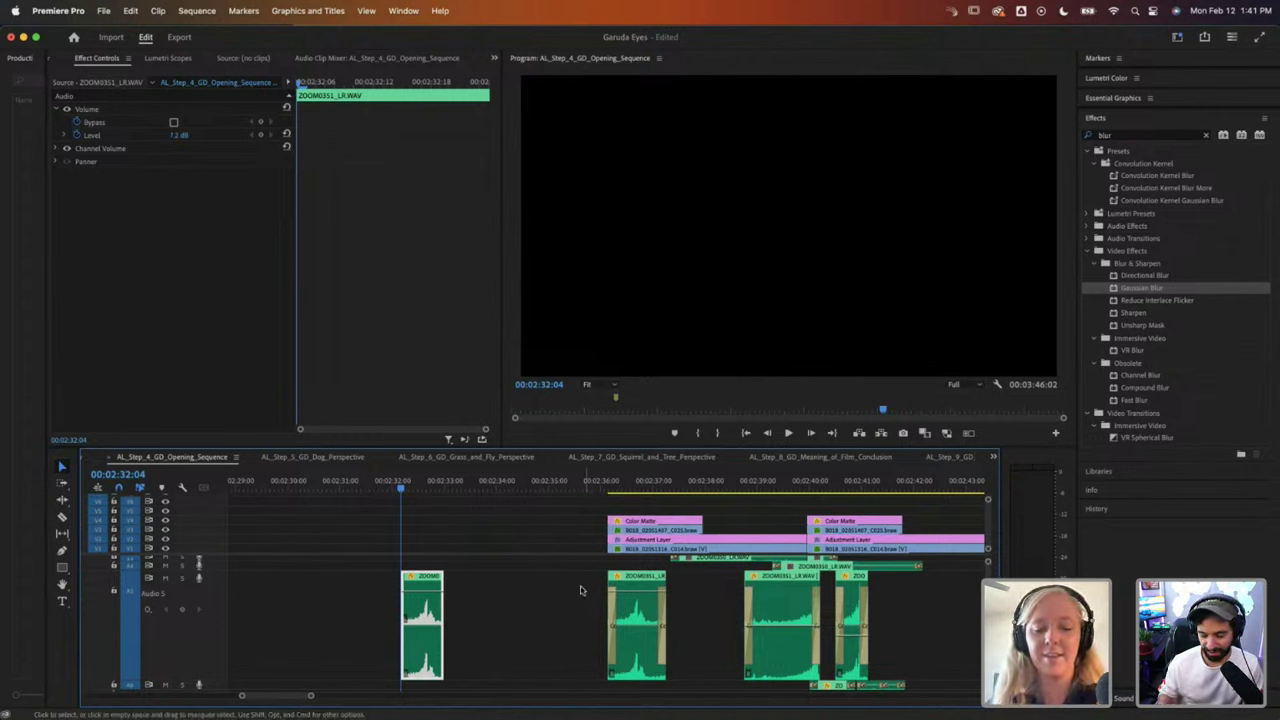
scroll(578, 595, "right", 2)
scroll(572, 600, "left", 1)
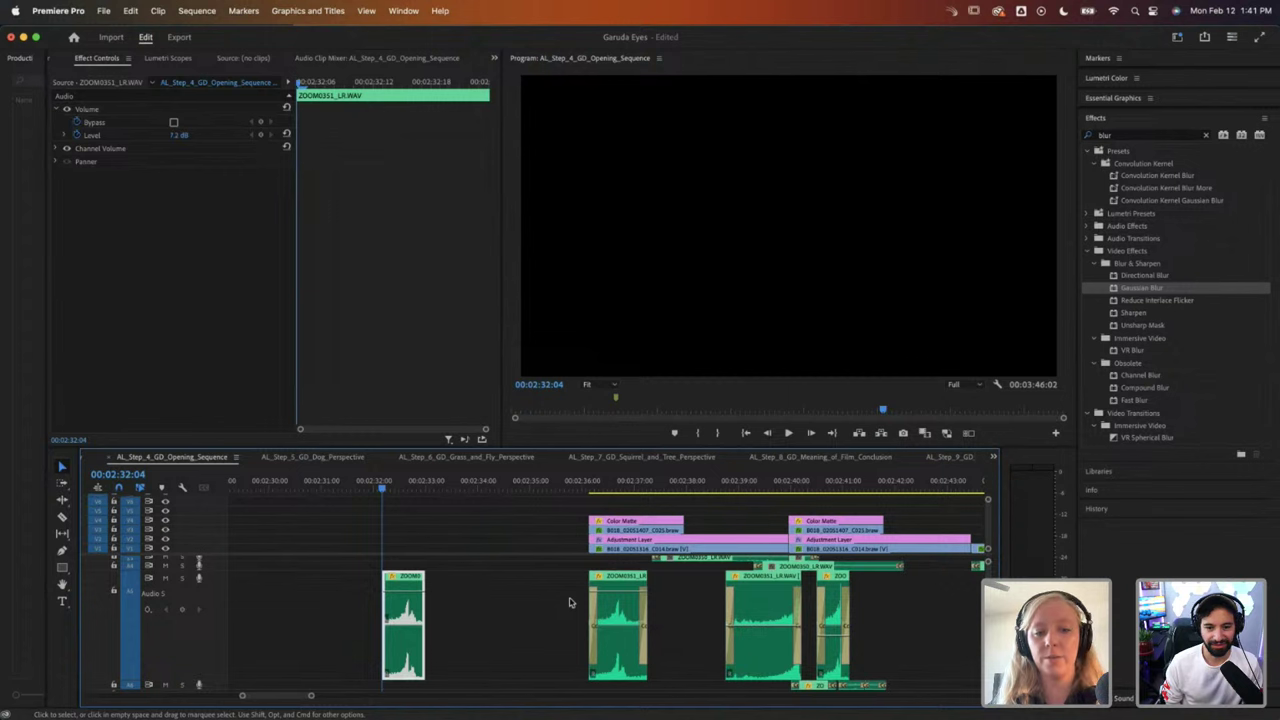
scroll(569, 602, "up", 1)
scroll(569, 602, "down", 2)
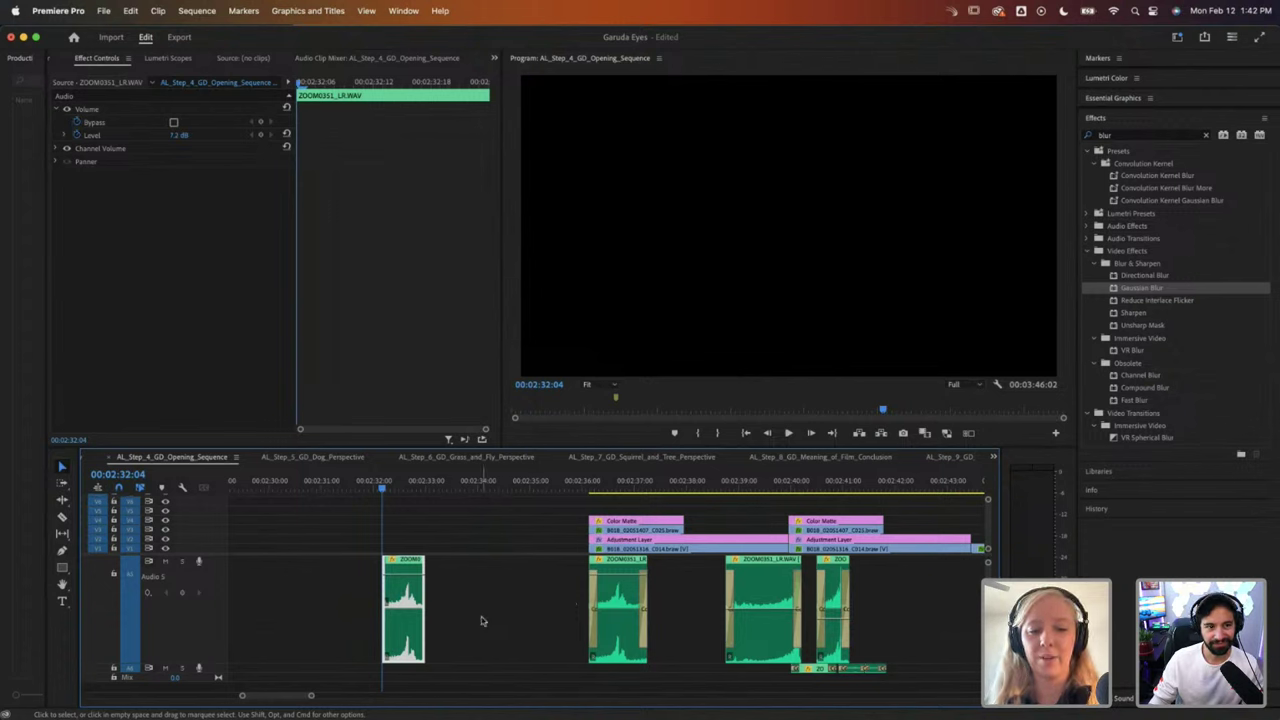
scroll(481, 621, "up", 1)
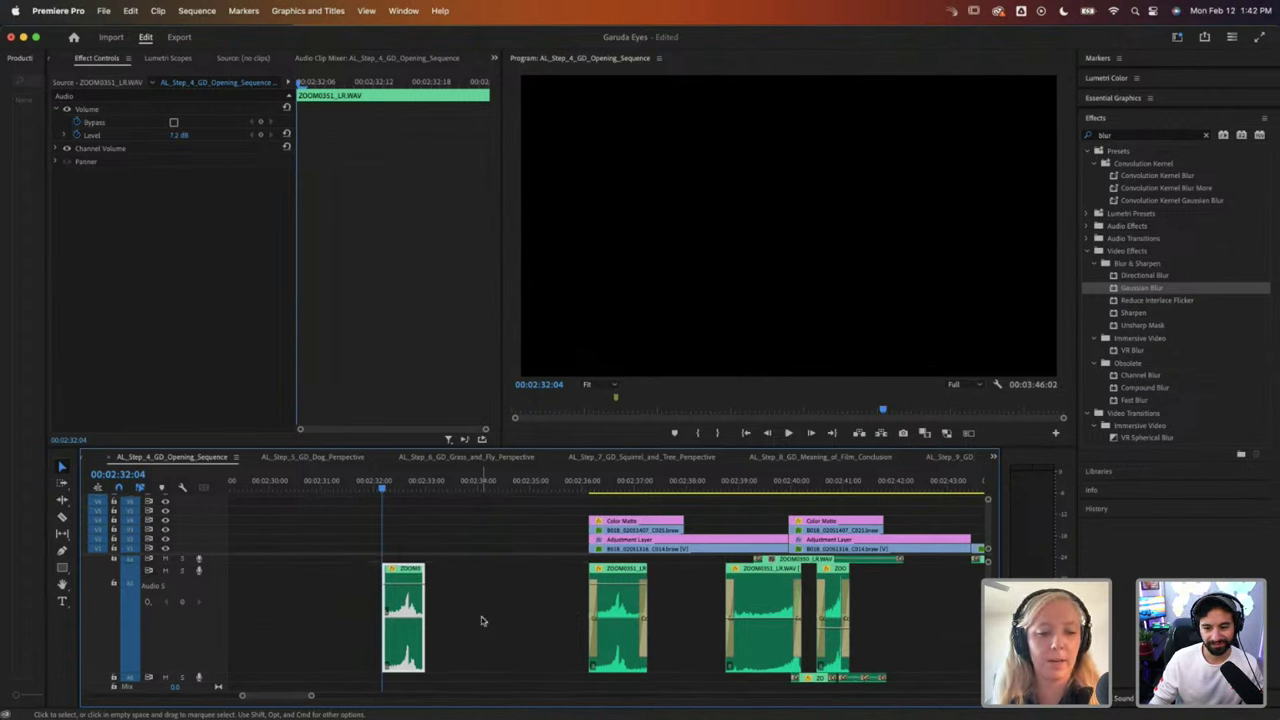
left_click(481, 621)
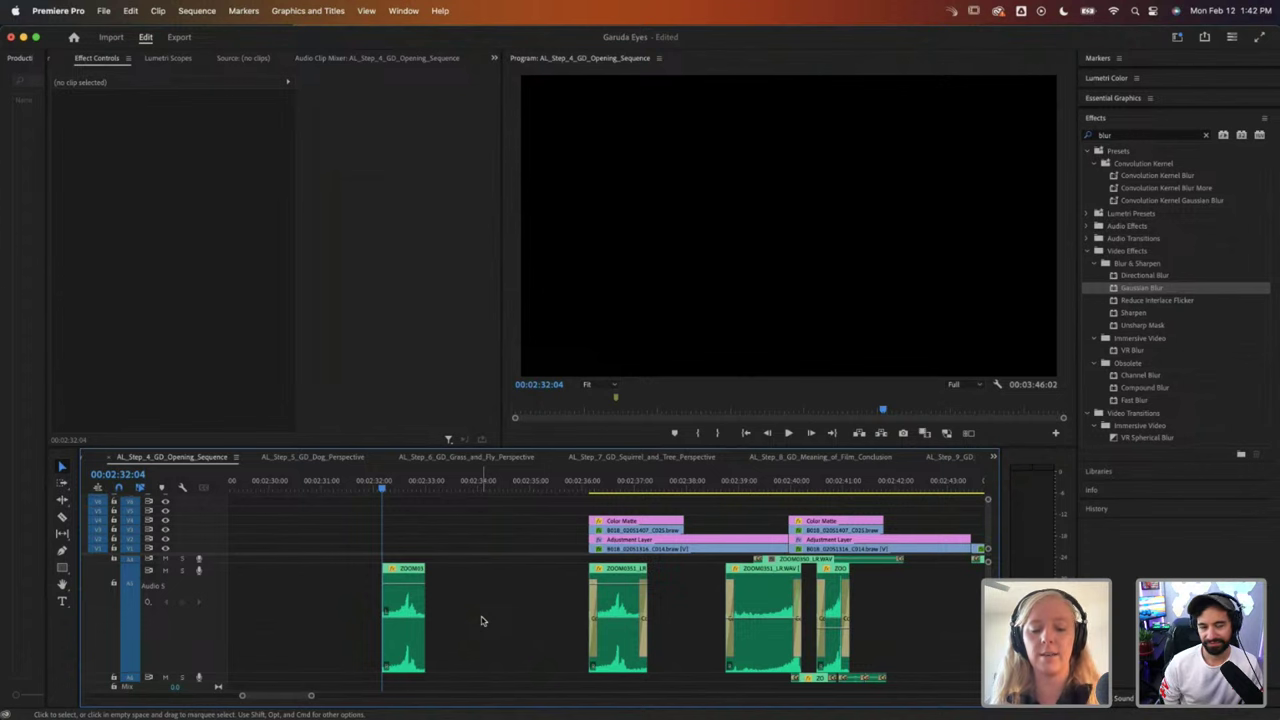
left_click(583, 483)
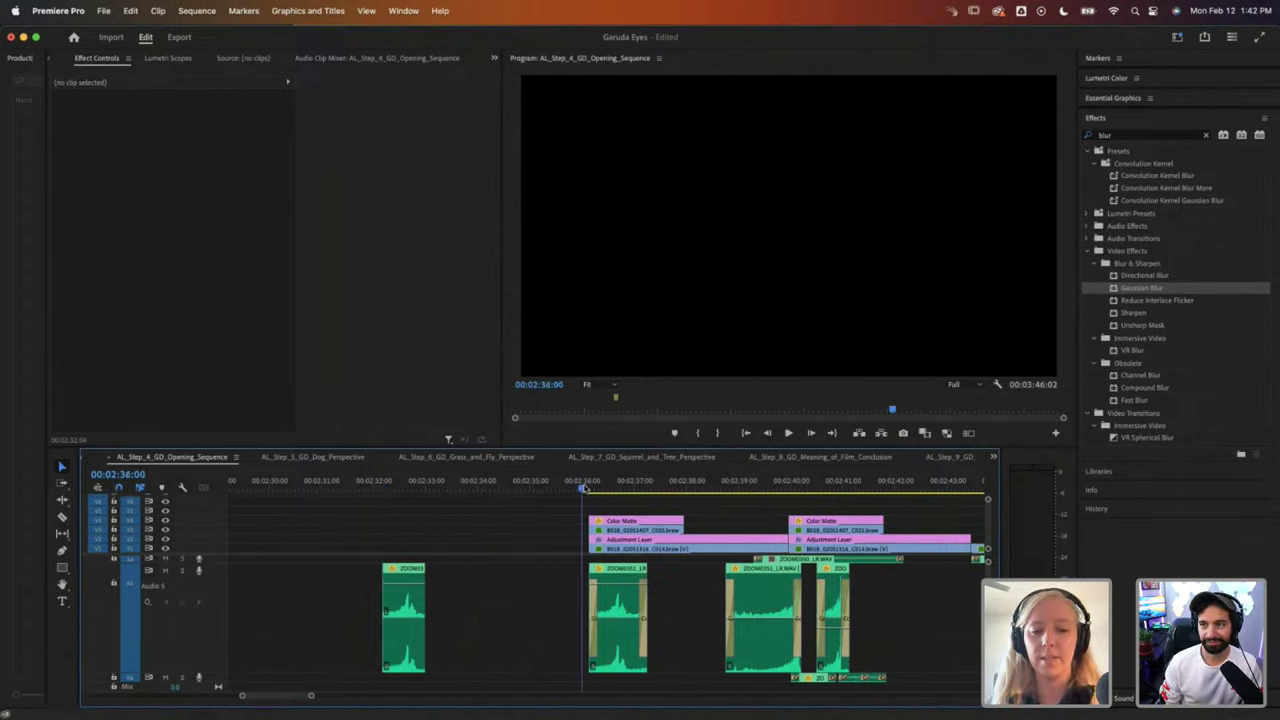
Step: Play the eye close-up, select the ZOOM0351 clip beneath it, and zoom the timeline in on it
key("space")
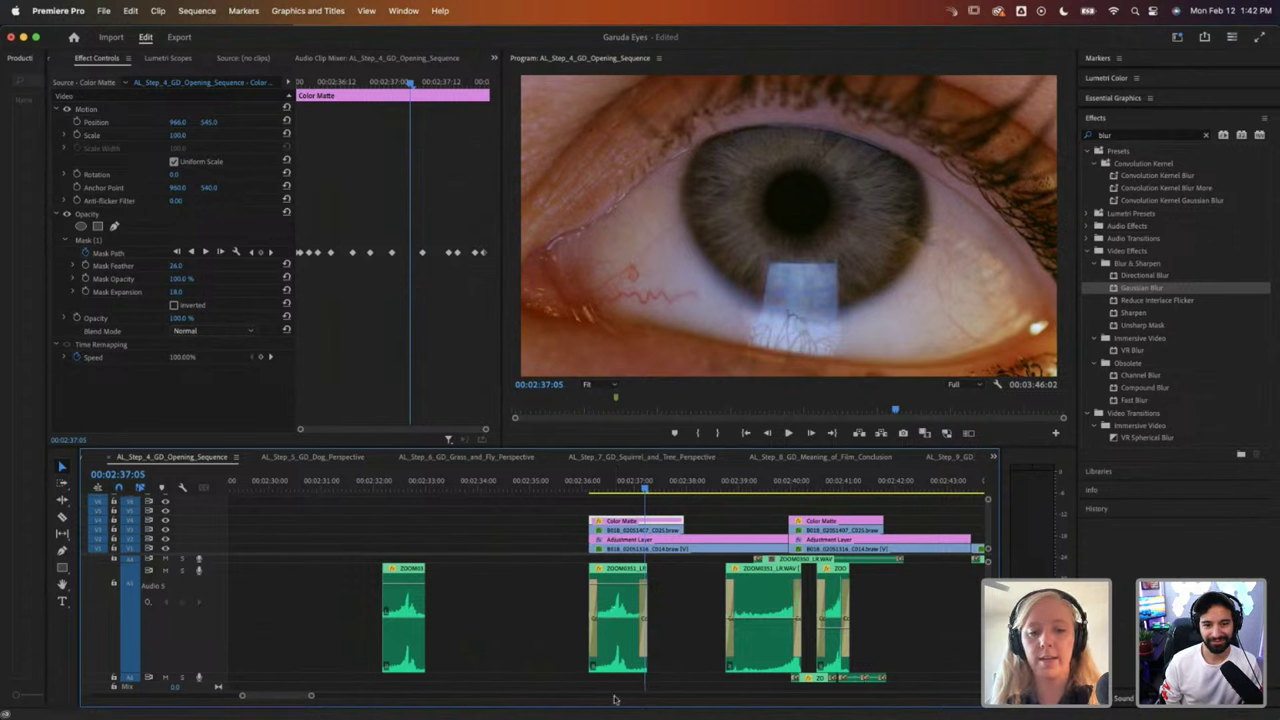
left_click(620, 593)
left_click(595, 483)
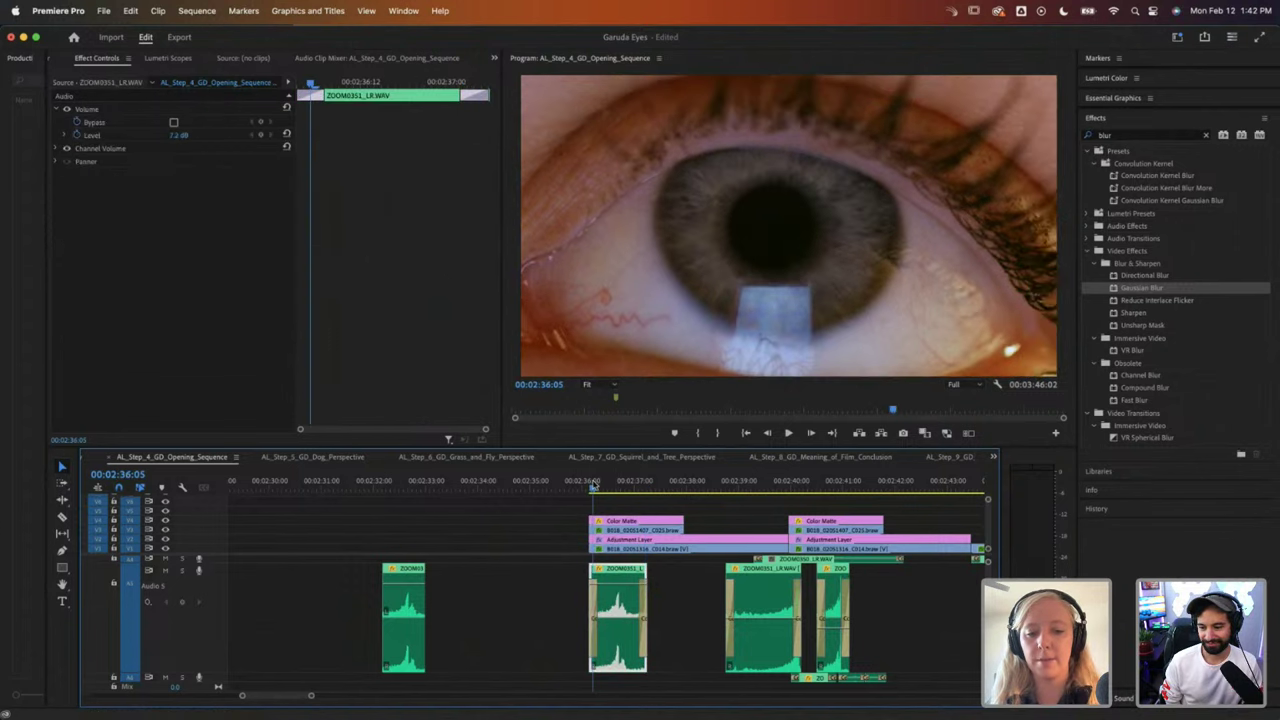
mouse_move(595, 483)
left_mouse_down()
mouse_move(640, 486)
mouse_move(602, 488)
left_mouse_up()
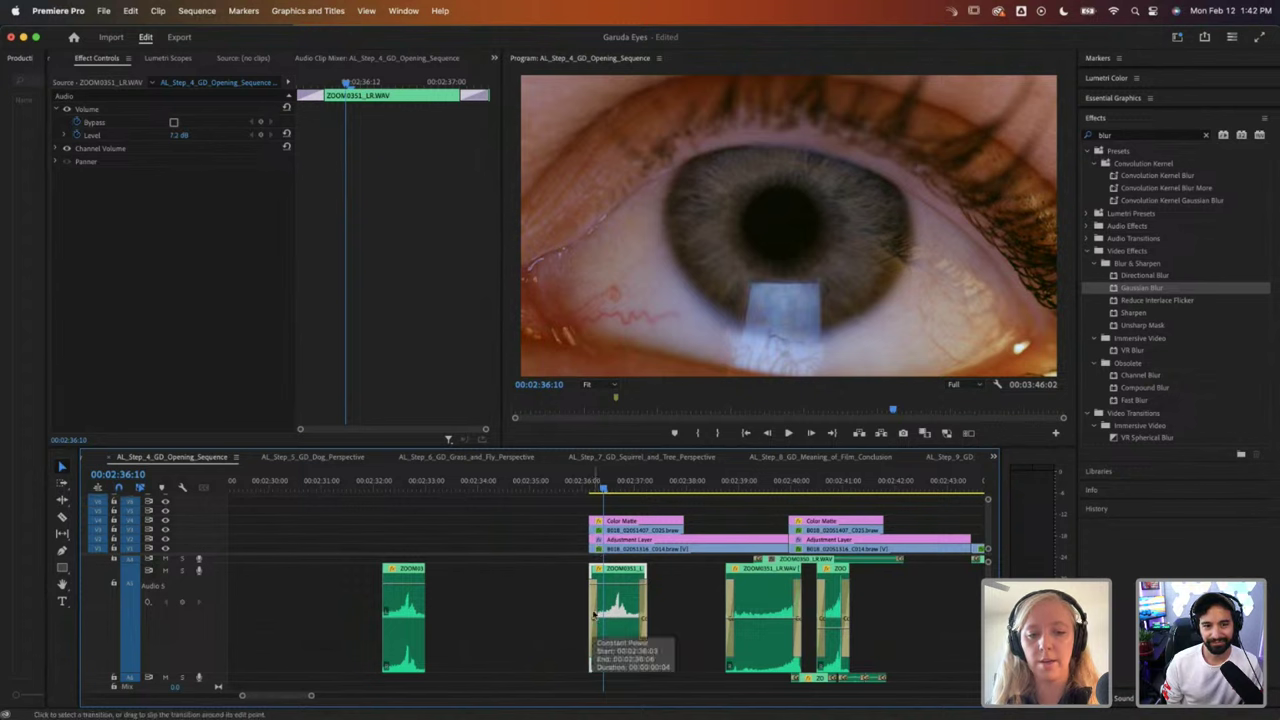
left_click(613, 604)
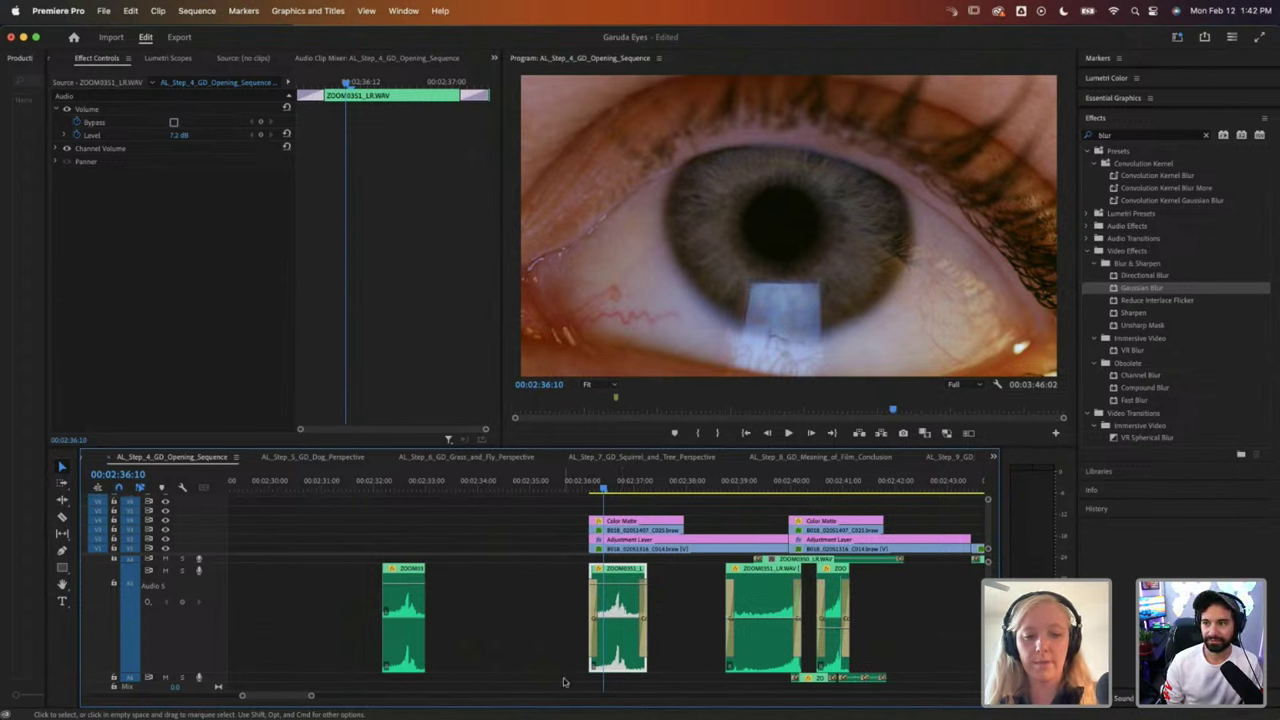
left_click_drag(311, 695, 276, 699)
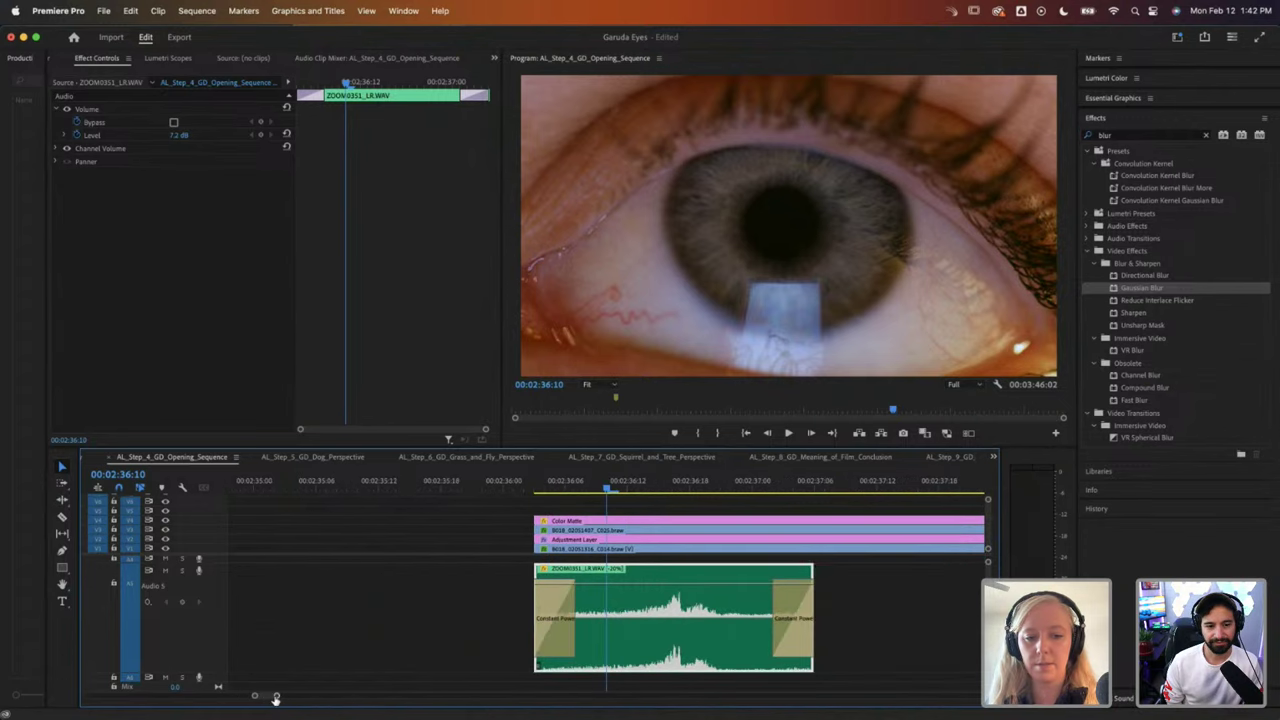
Step: Extend the ZOOM0351 clip earlier, cut it at the eye shot, and add a crossfade at the cut
left_click(555, 612)
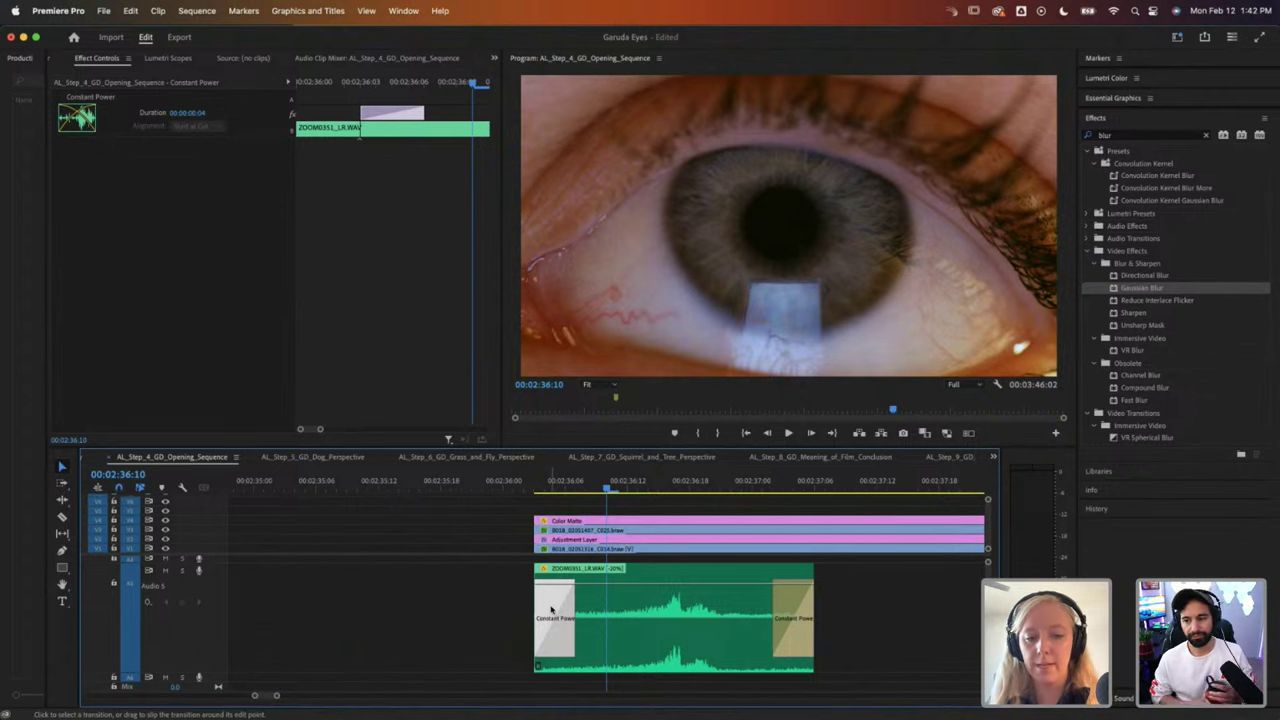
left_click(536, 489)
mouse_move(536, 489)
left_mouse_down()
mouse_move(576, 497)
mouse_move(537, 490)
left_mouse_up()
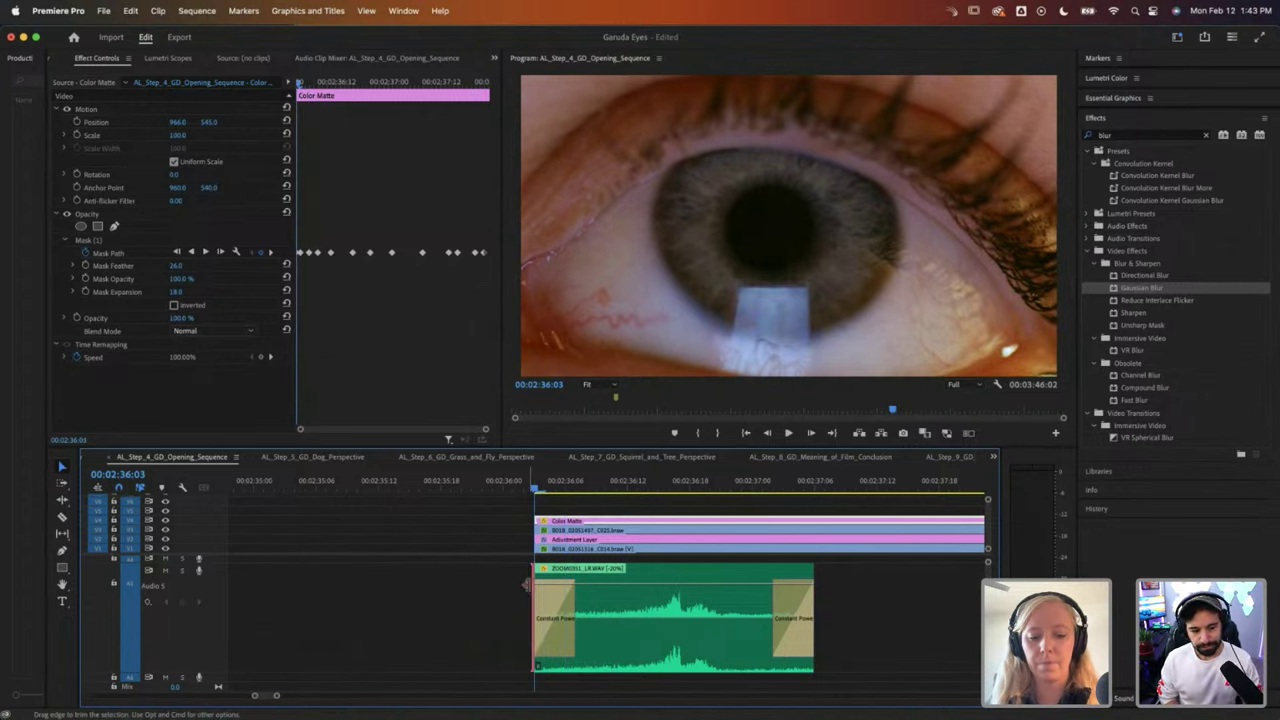
left_click_drag(537, 585, 378, 586)
key("c")
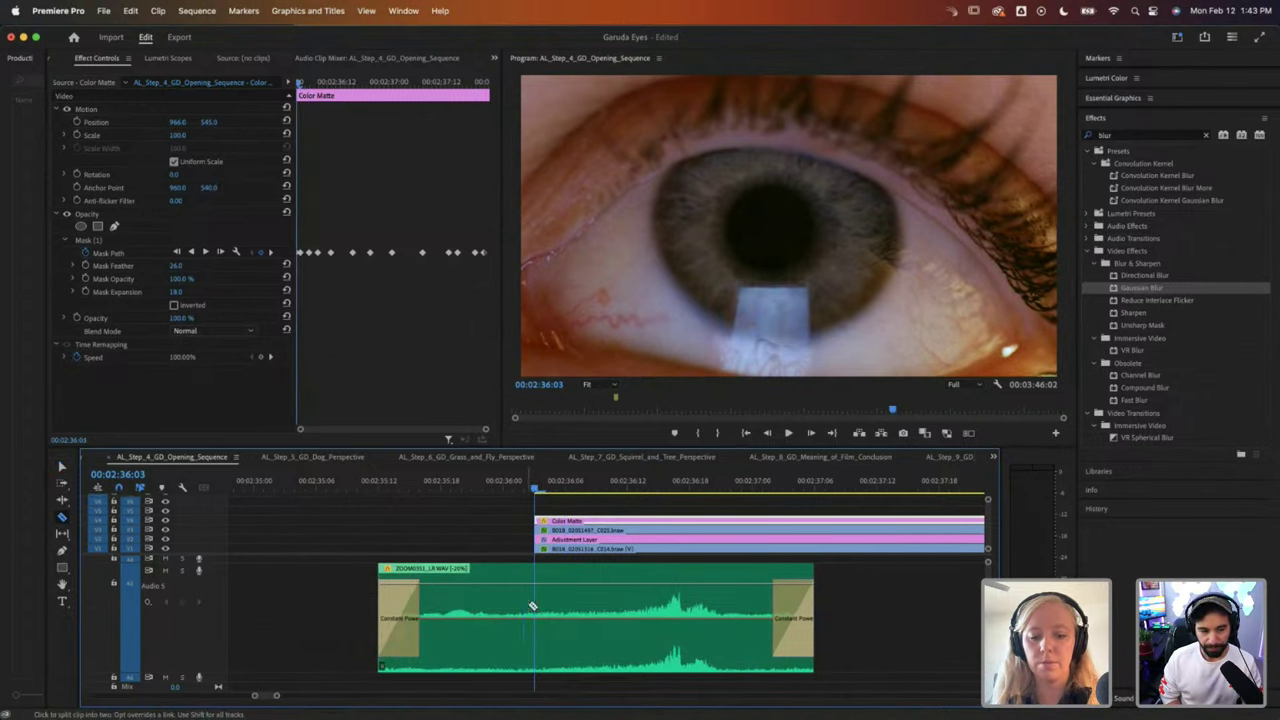
left_click(537, 600)
key("v")
left_click_drag(489, 562, 553, 587)
key("shift+d")
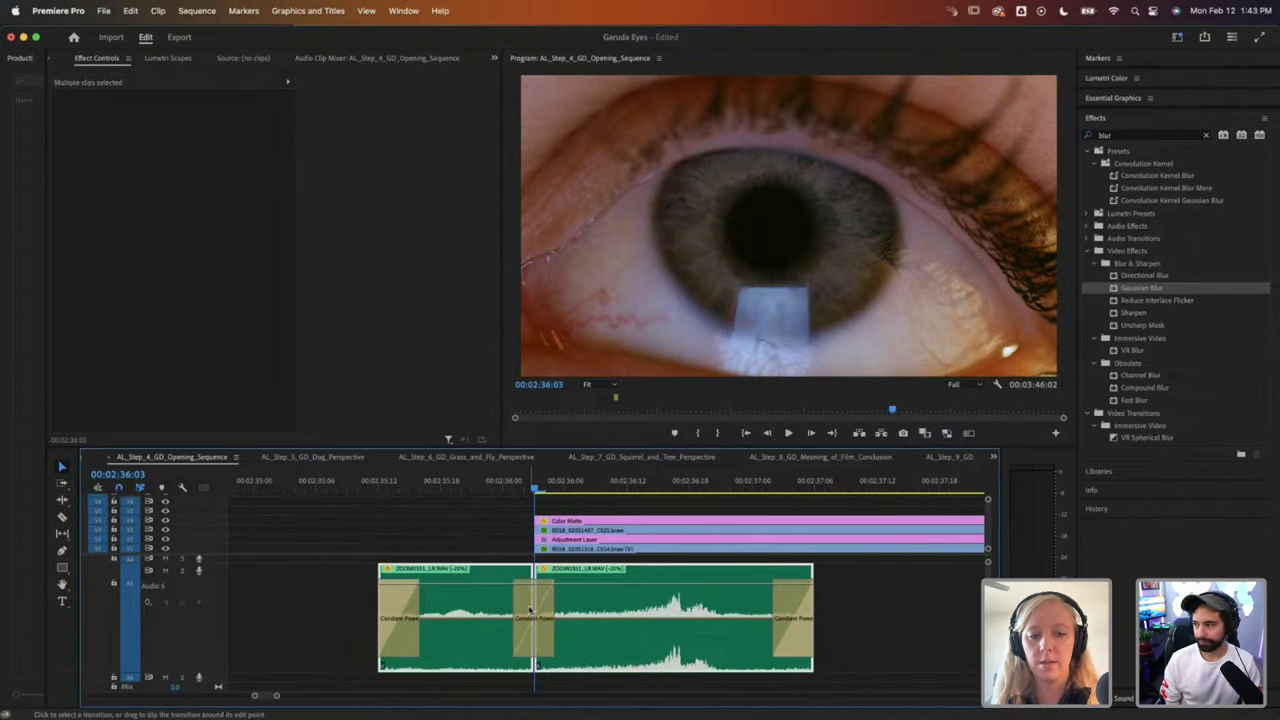
left_click(530, 610)
Step: Undo the crossfade, delete the added left piece, and zoom the timeline out
left_click(505, 600)
left_click(537, 490)
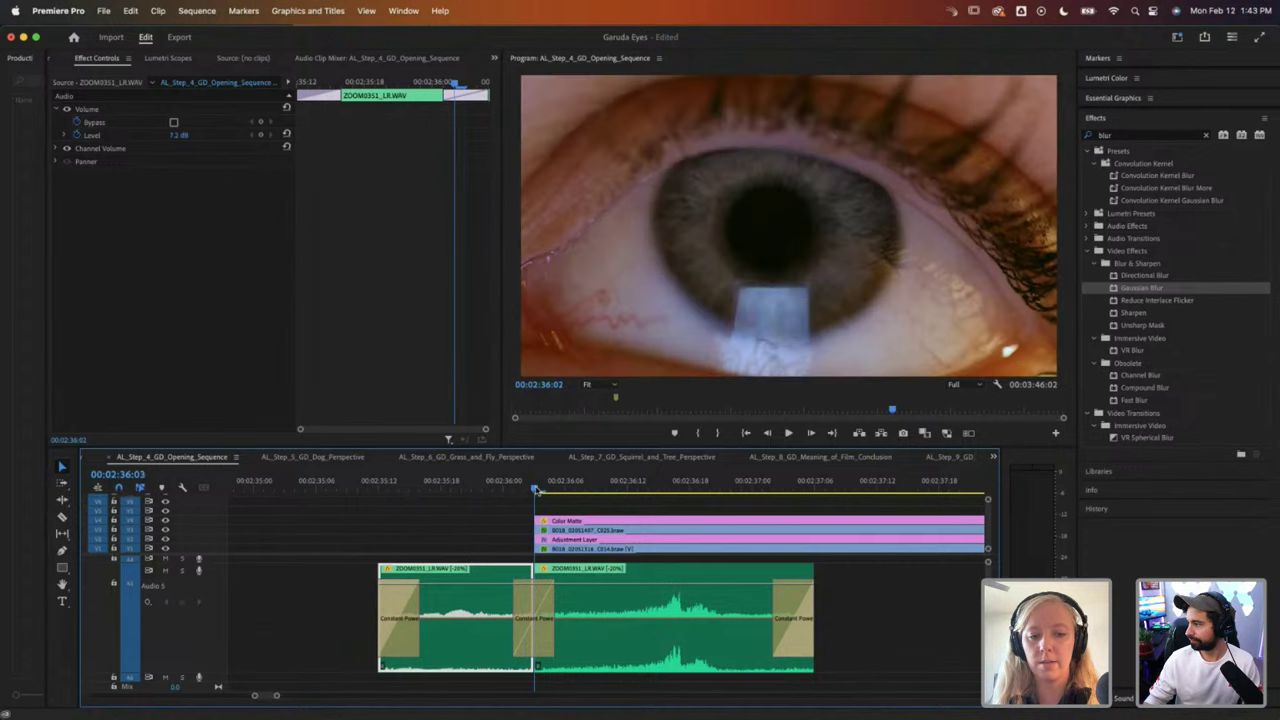
left_click(537, 490)
left_click(545, 489)
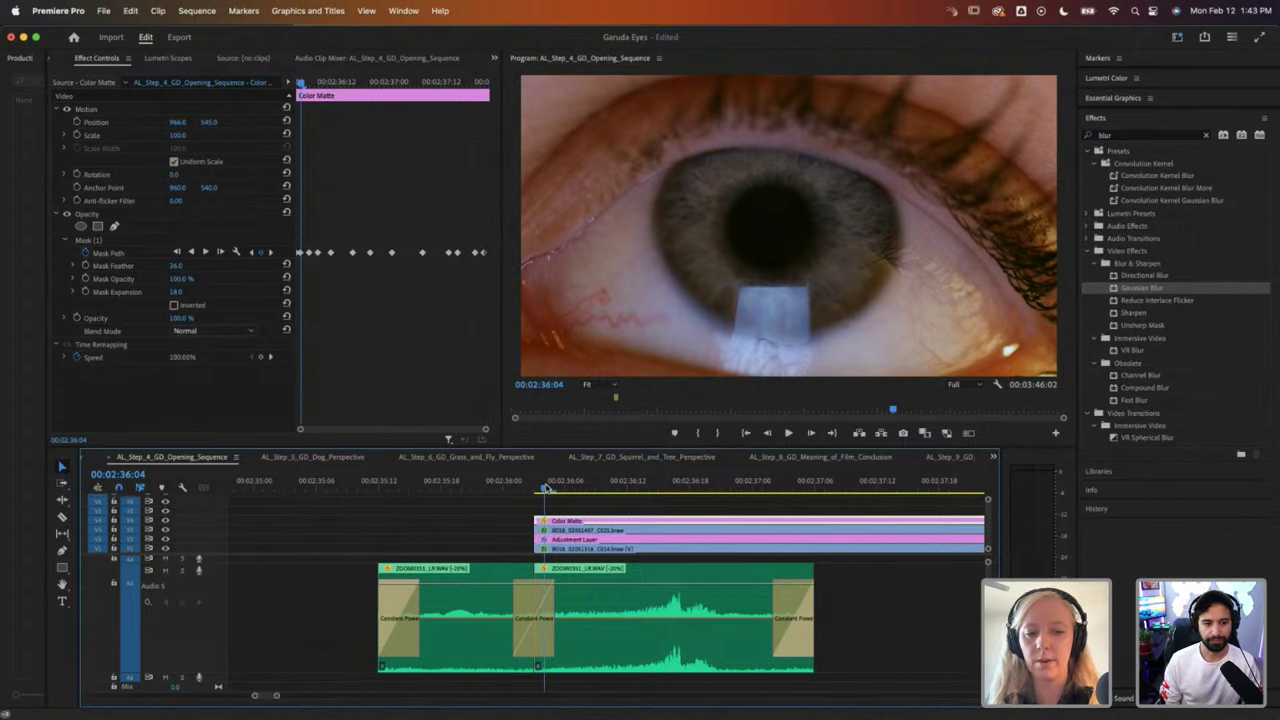
key("super+z")
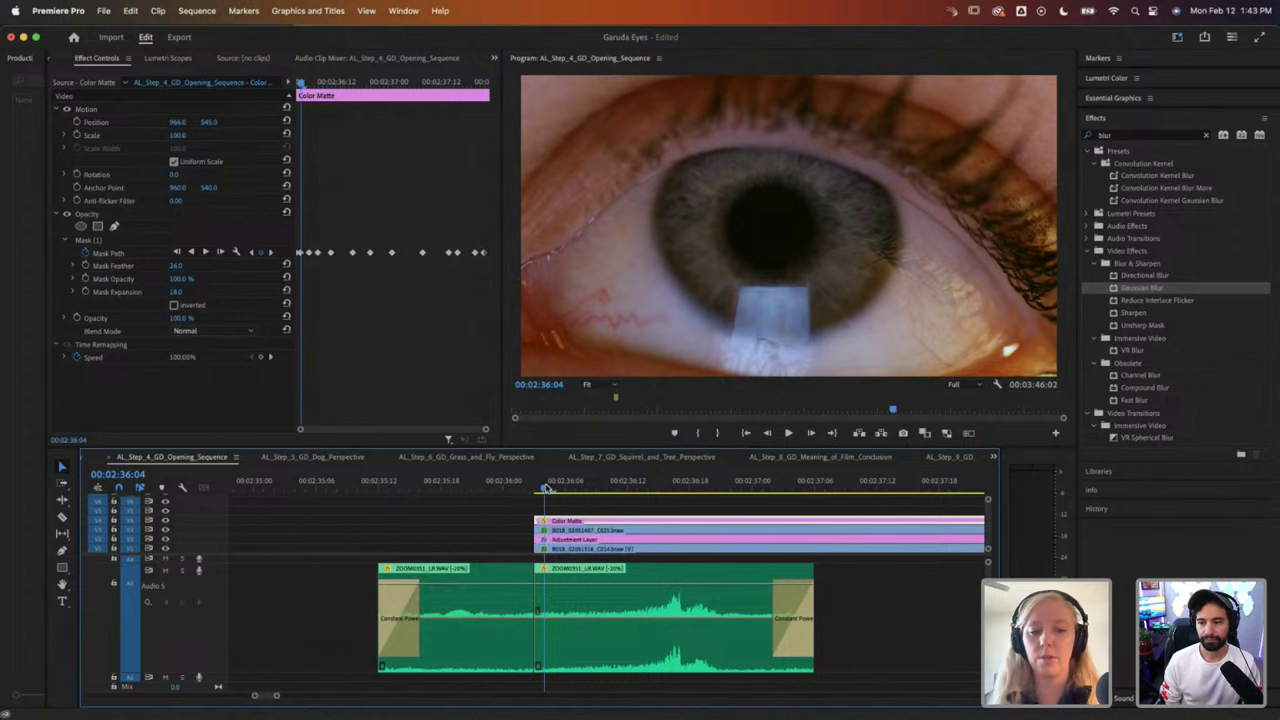
left_click(450, 610)
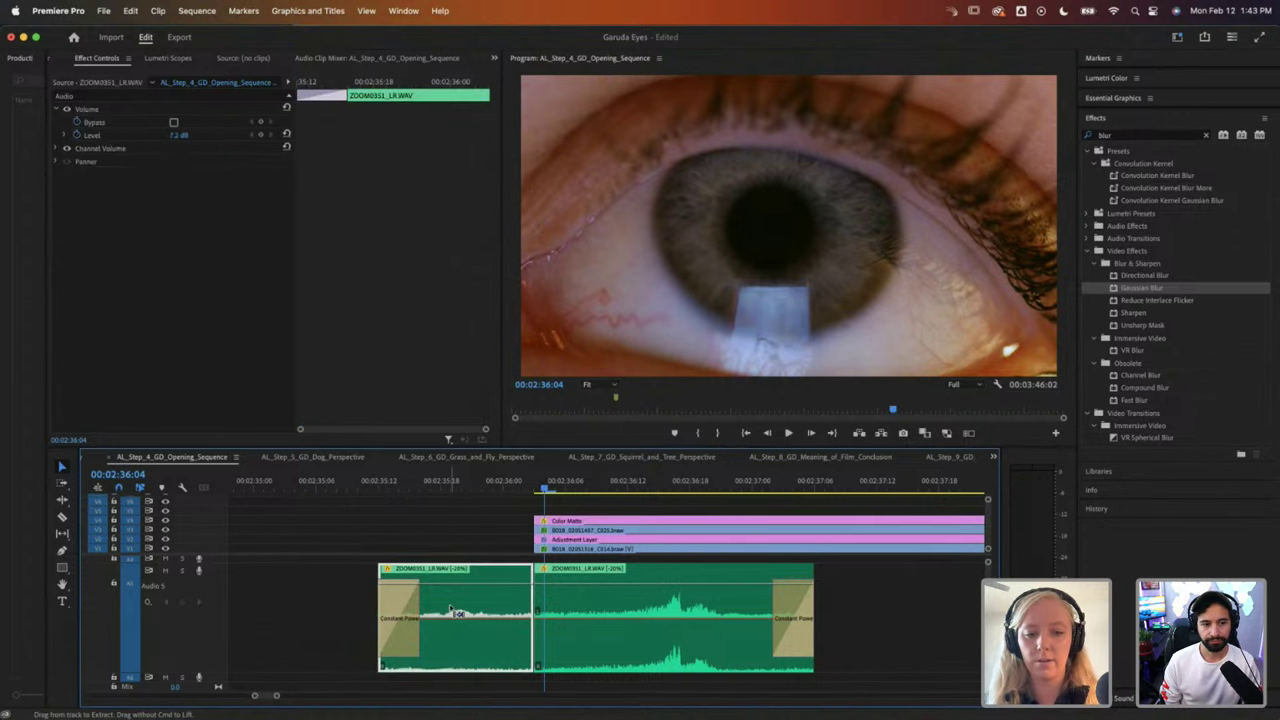
key("Delete")
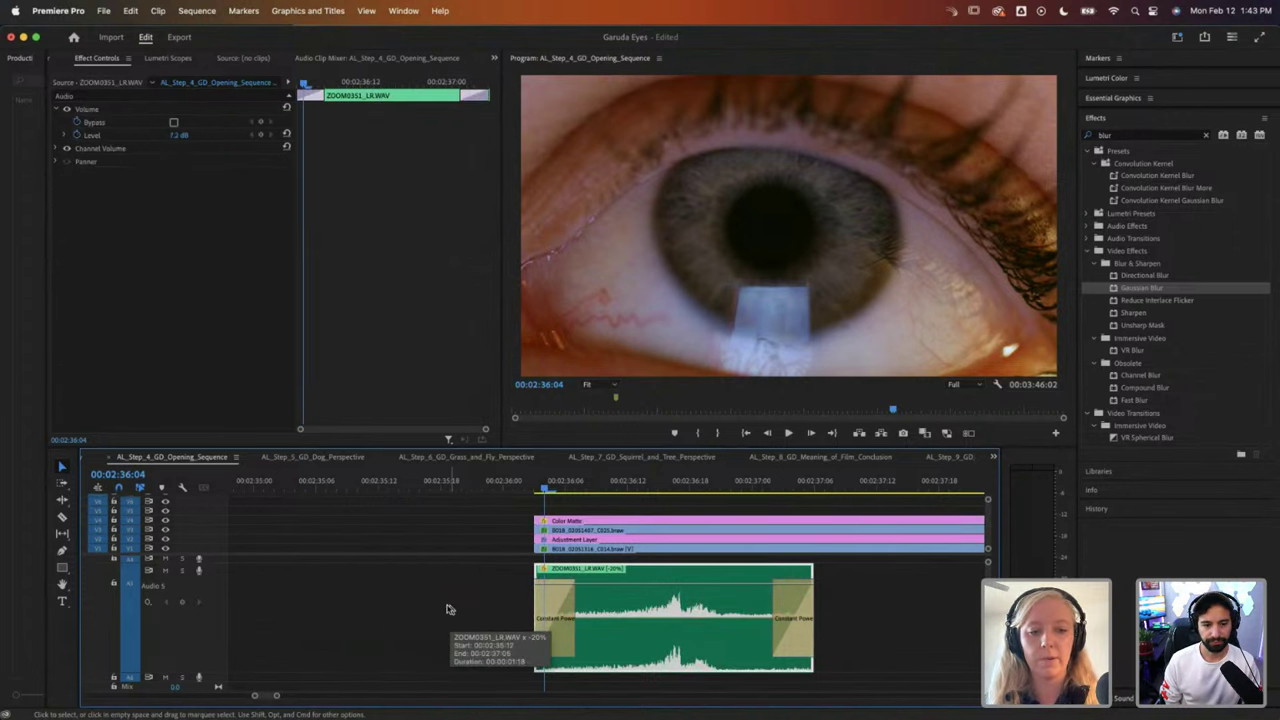
key("minus")
key("minus")
key("minus")
key("minus")
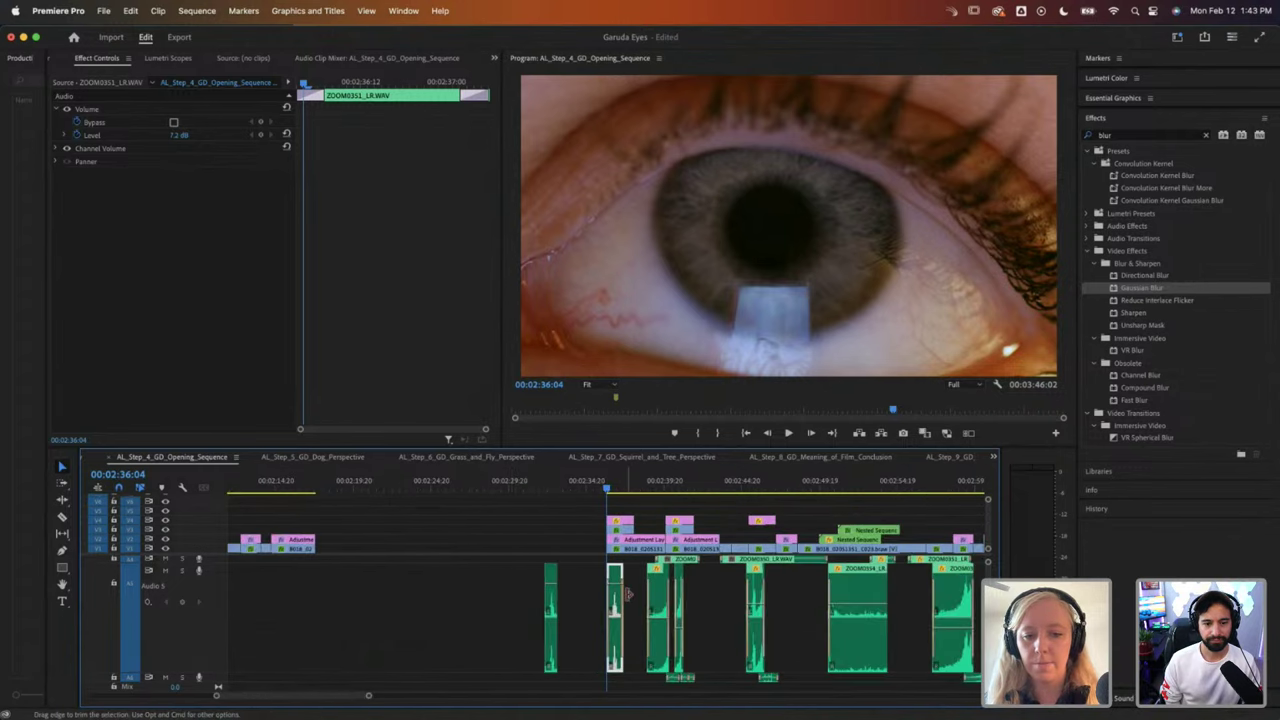
Step: Play the sequence from before the first eye shot and stop at the orange eye close-up, 00:02:46:12
scroll(628, 594, "up", 2)
scroll(628, 594, "right", 3)
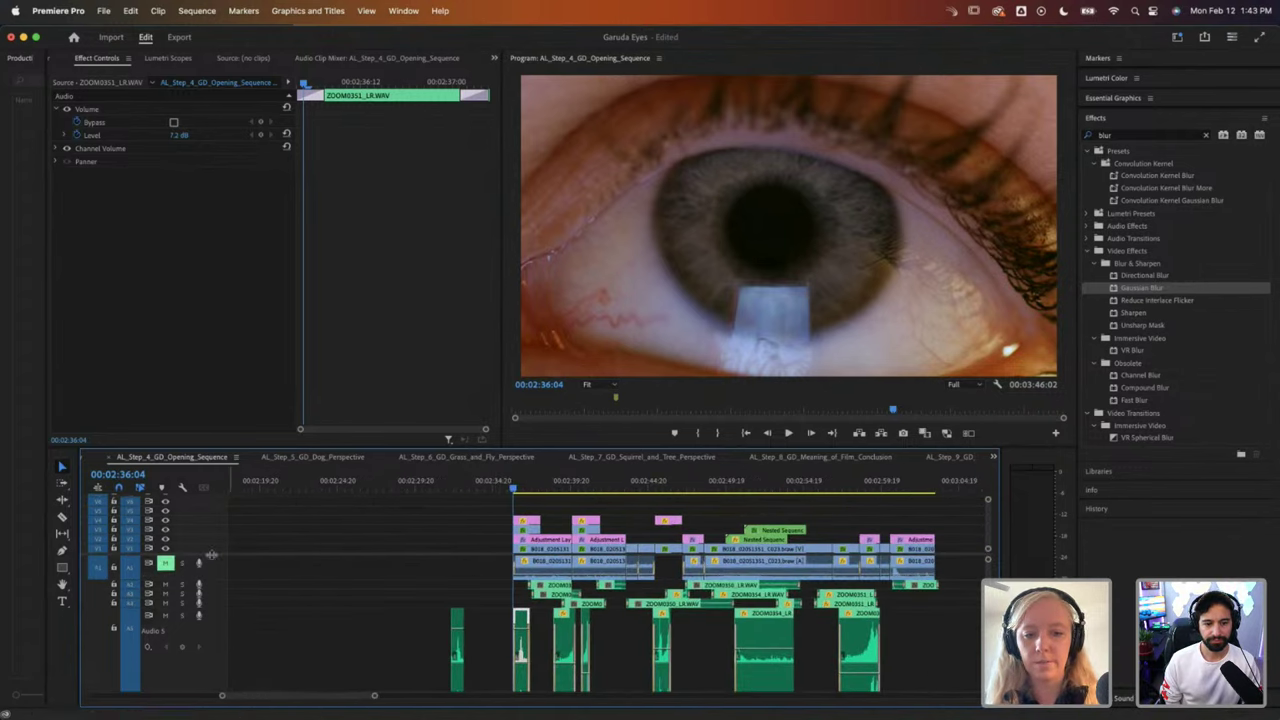
scroll(405, 561, "down", 1)
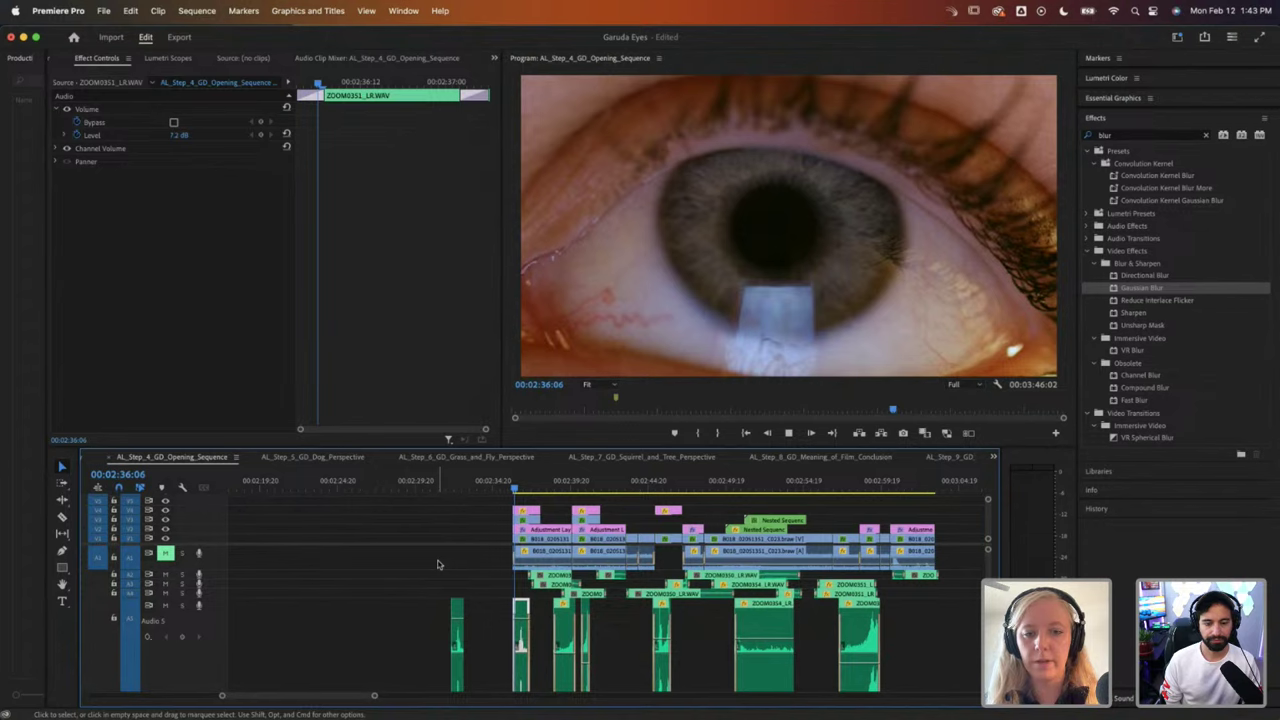
key("Up")
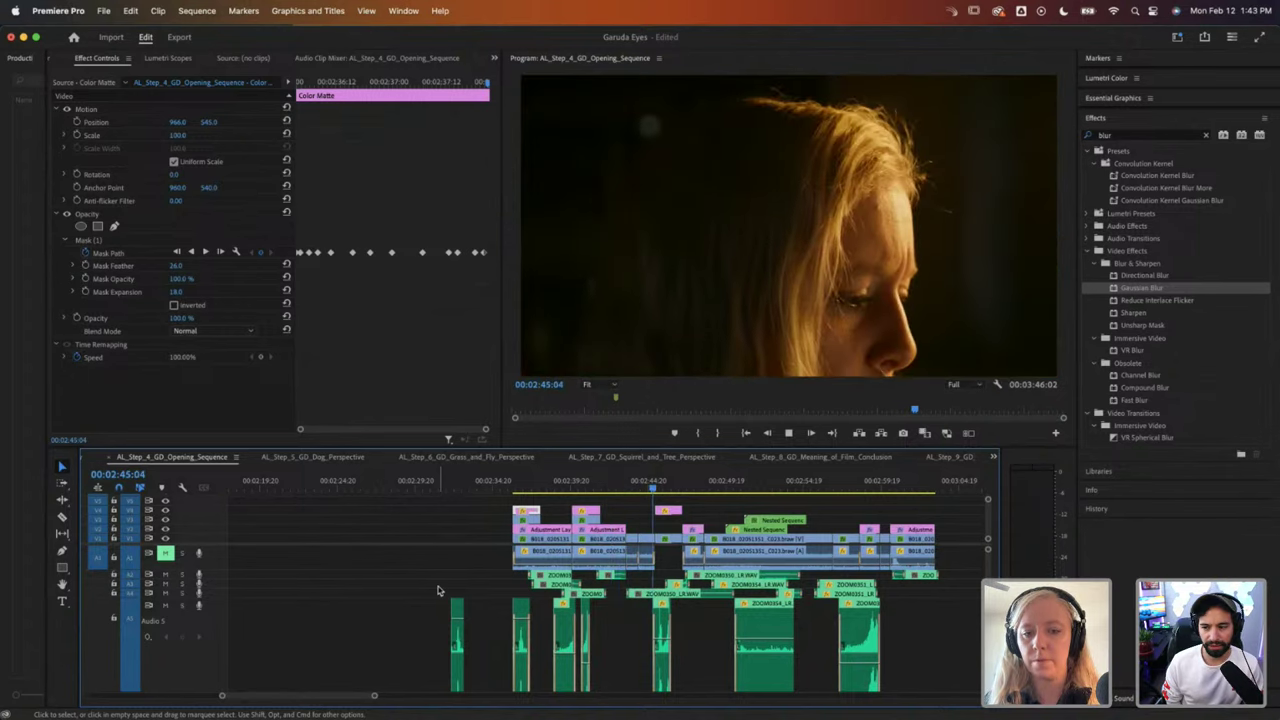
key("space")
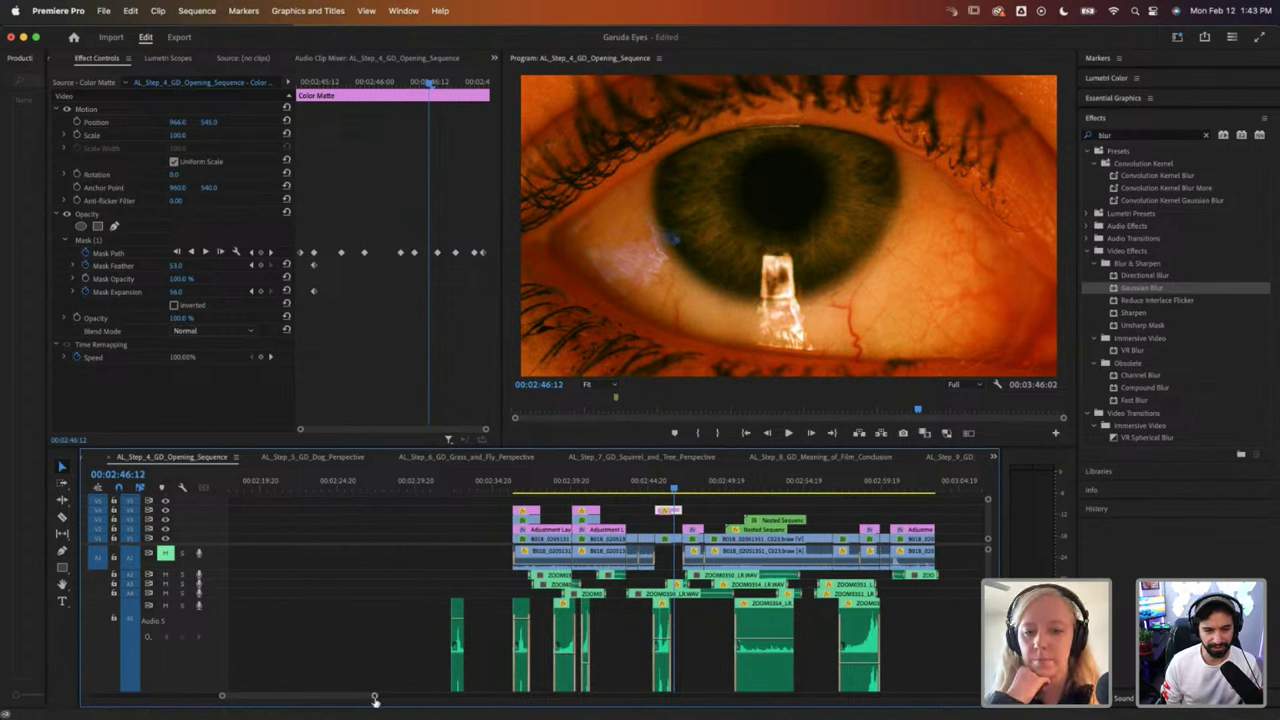
left_click_drag(374, 696, 330, 696)
scroll(398, 652, "left", 5)
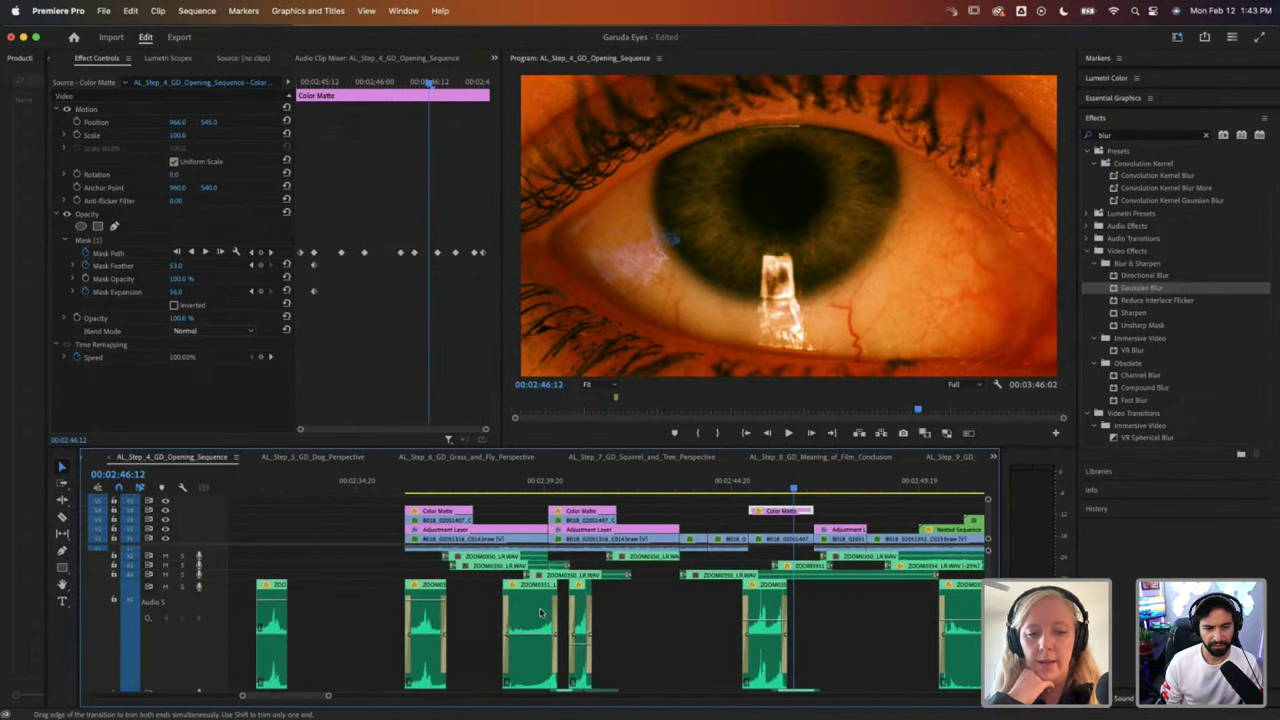
Step: Check the Speed/Duration of the sound under the orange eye shot and cancel without changes
left_click(760, 607)
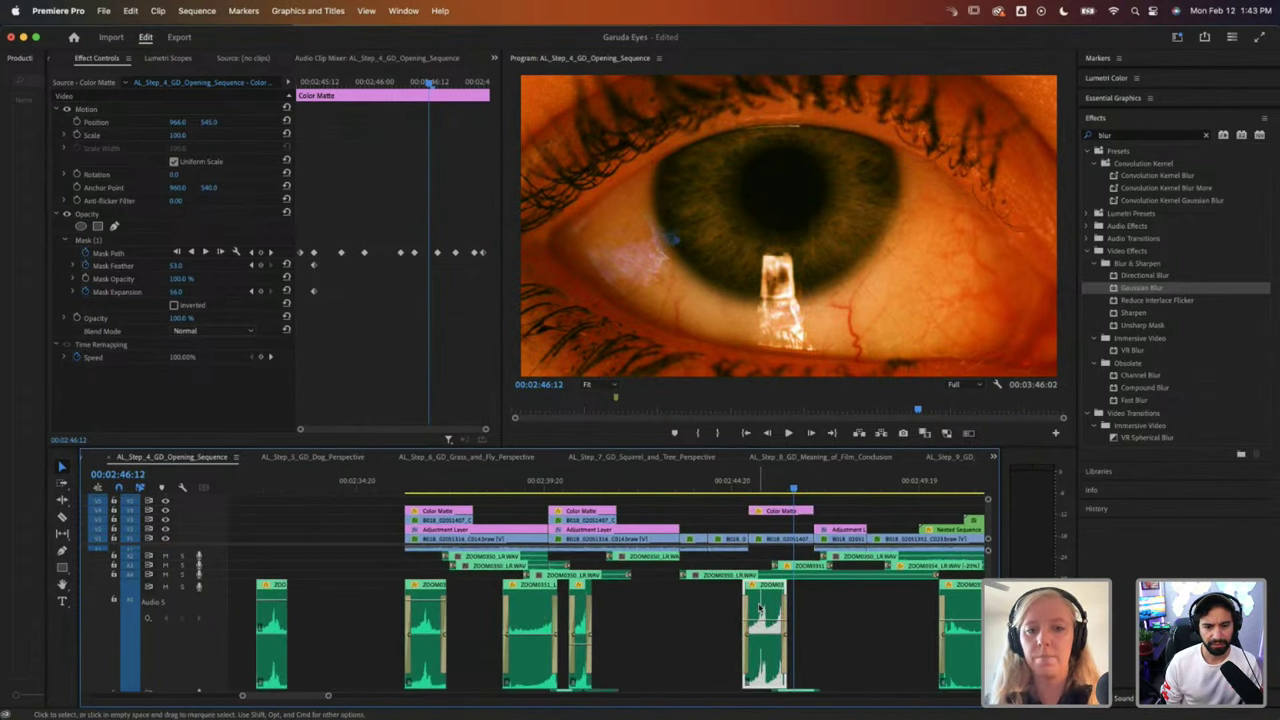
key("super+r")
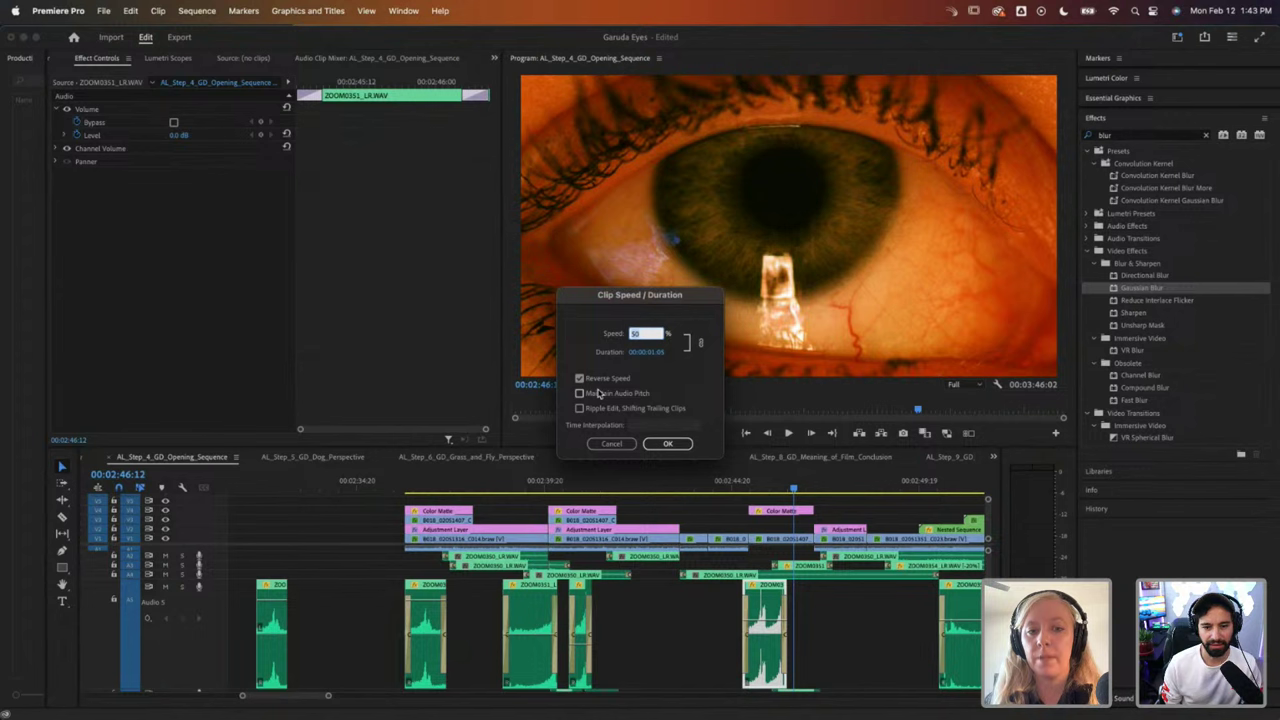
left_click(611, 444)
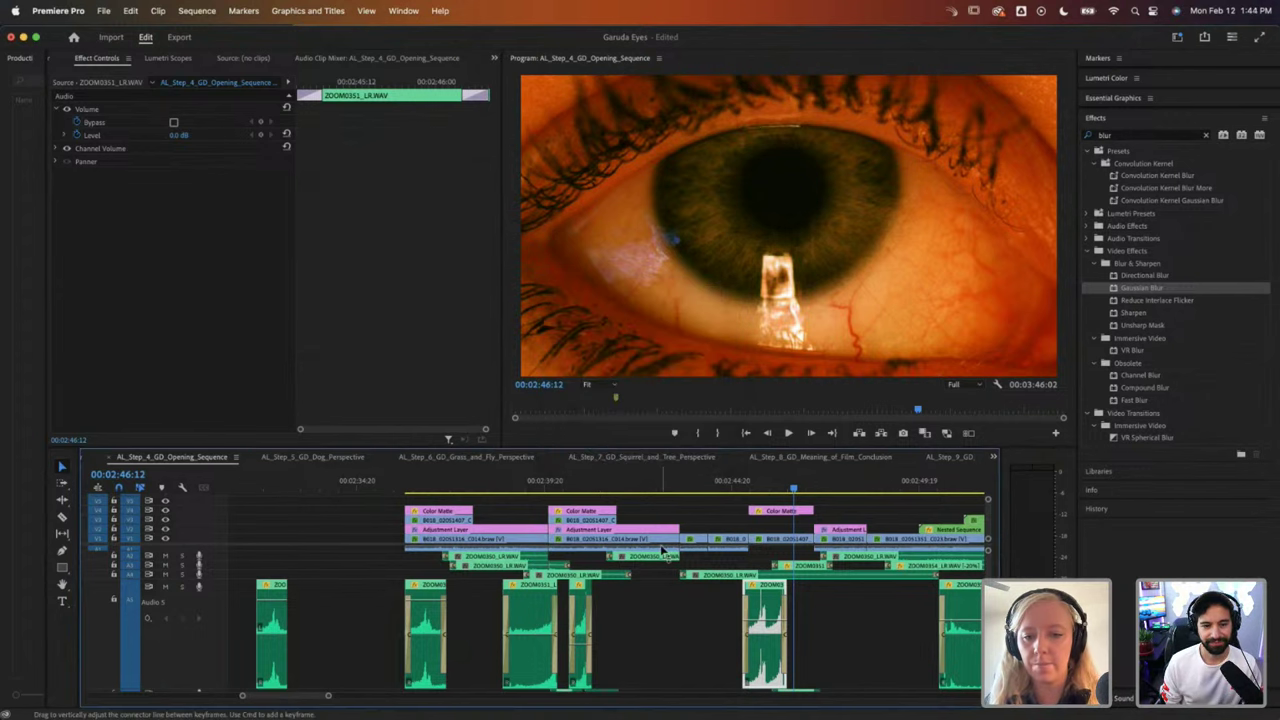
Step: Zoom out and preview the notification footage between 00:02:50 and 00:02:53
scroll(660, 550, "right", 5)
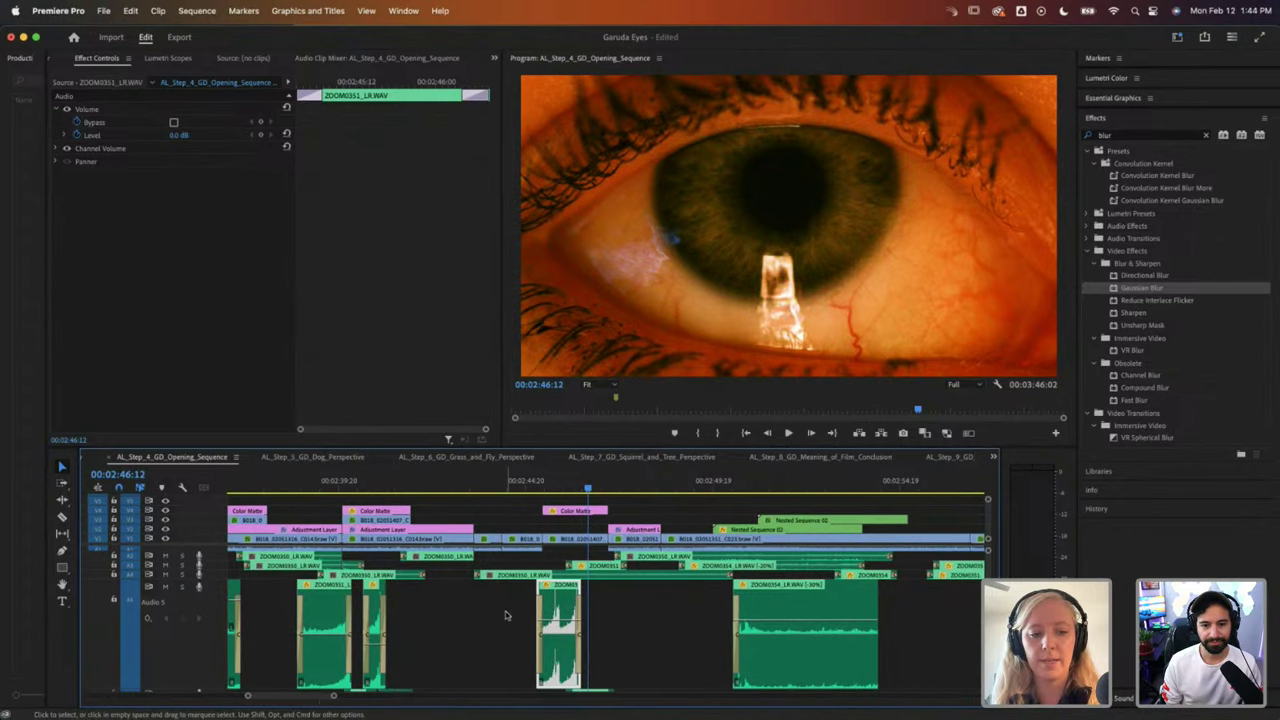
left_click_drag(333, 695, 383, 695)
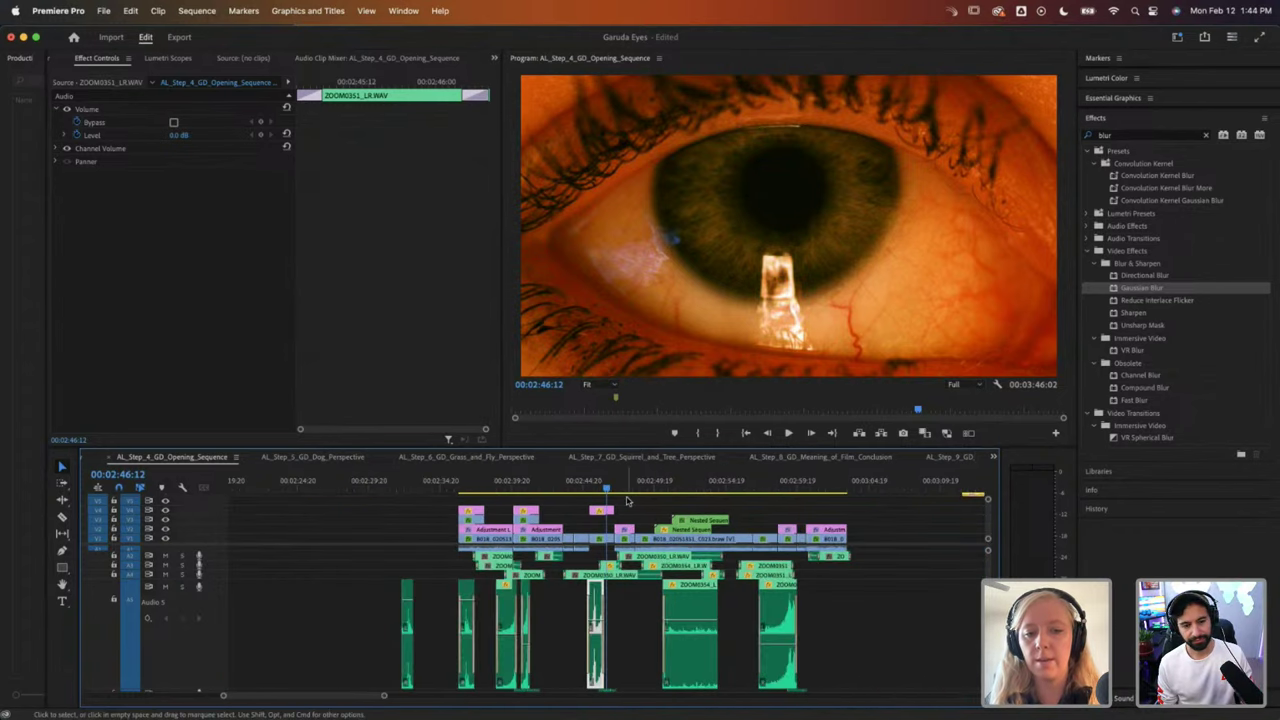
key("Down")
key("space")
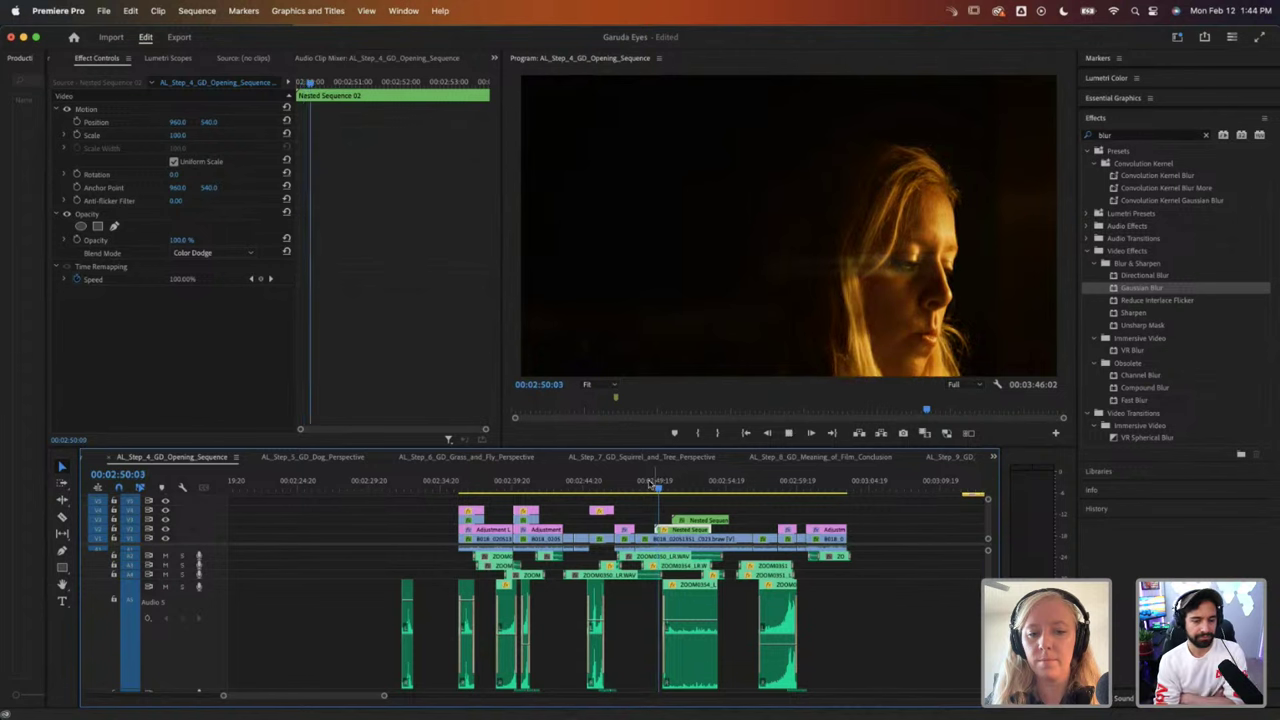
scroll(600, 555, "down", 2)
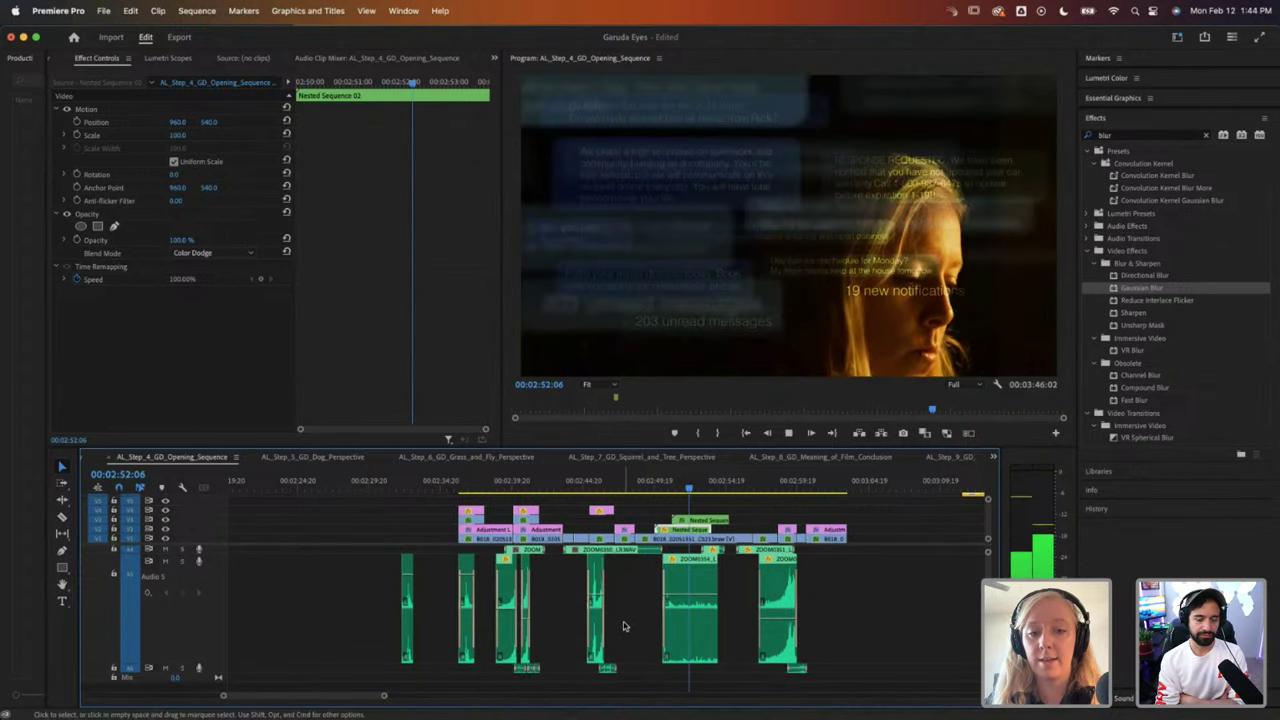
left_click(662, 487)
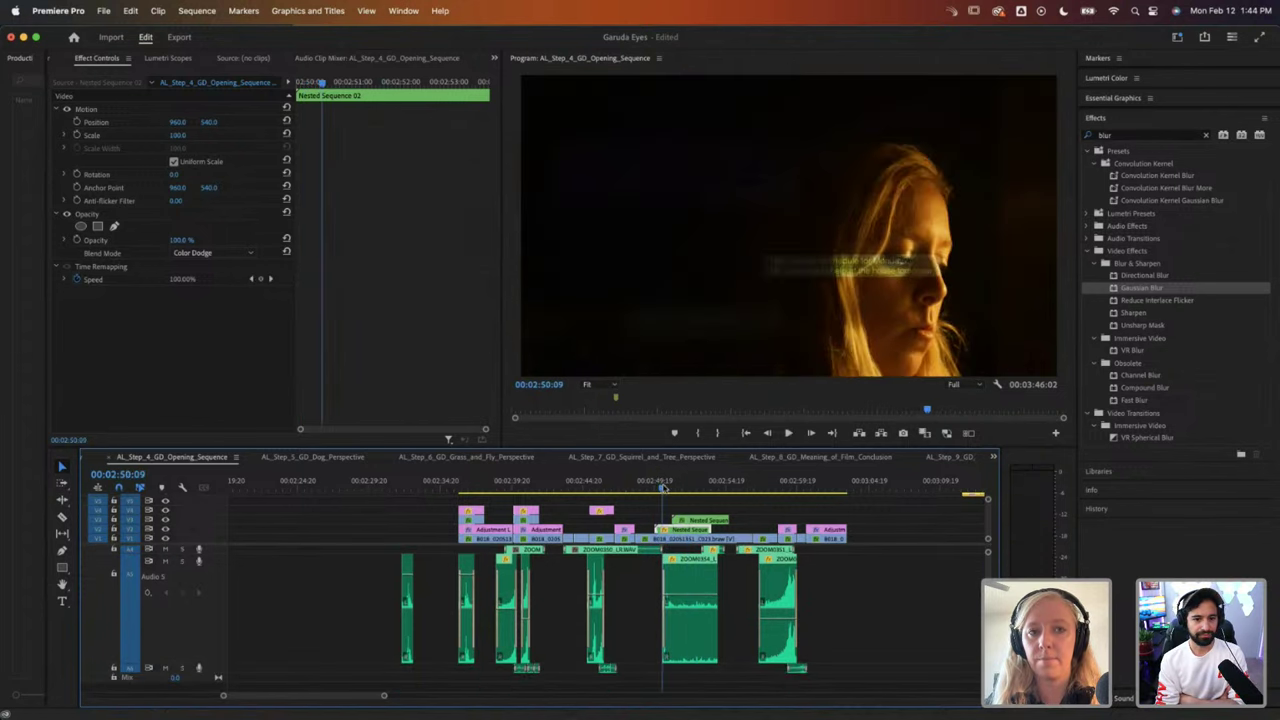
key("space")
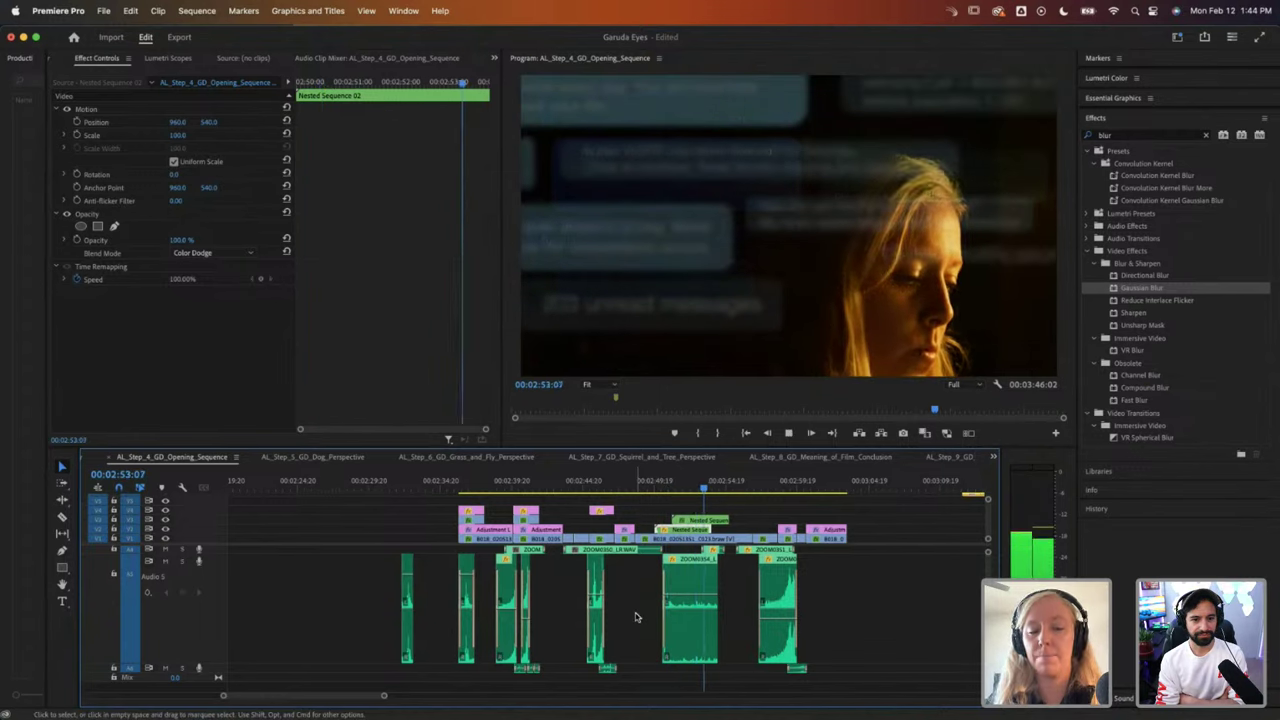
key("space")
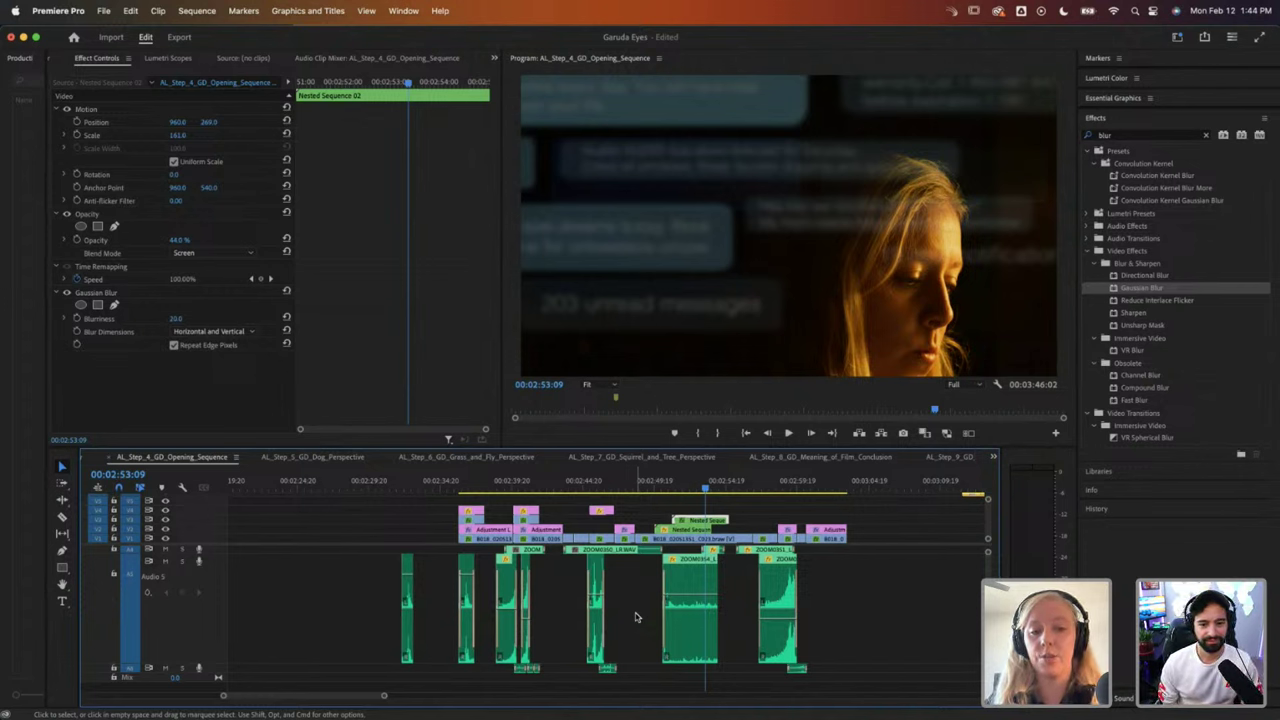
Step: Set the ZOOM0354 clip's speed to 100% and audition it
left_click(685, 634)
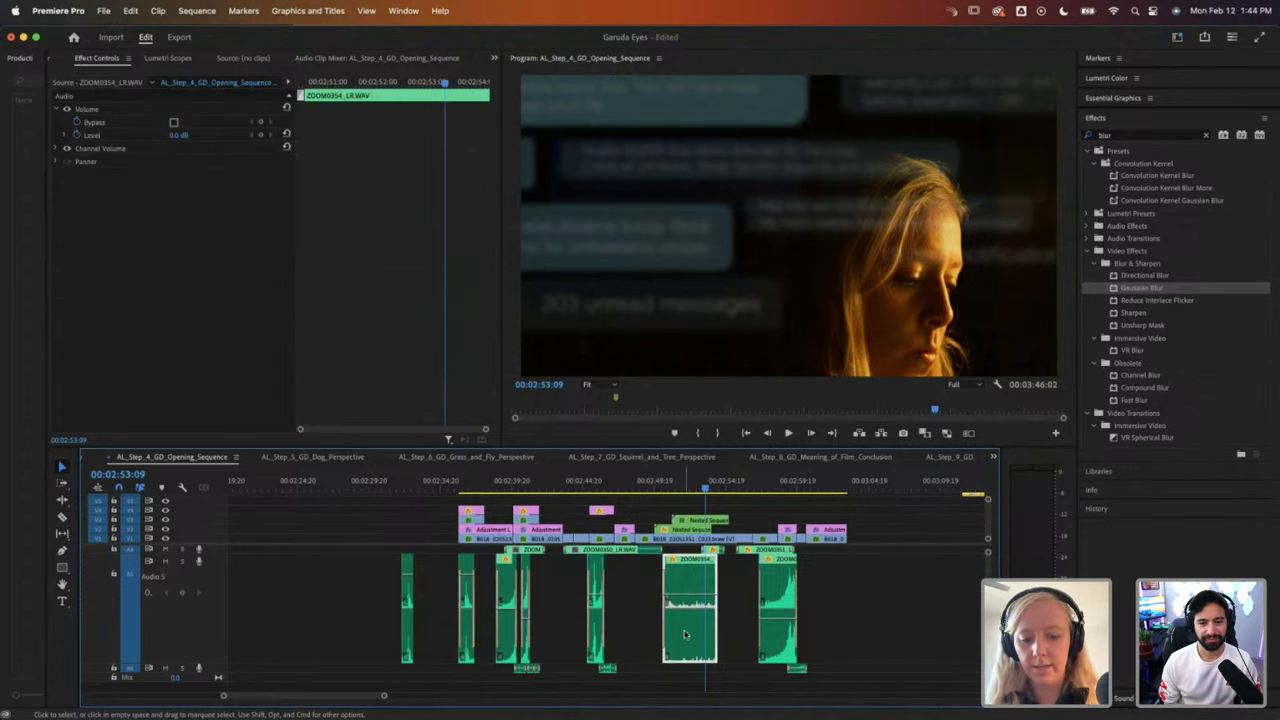
key("super+r")
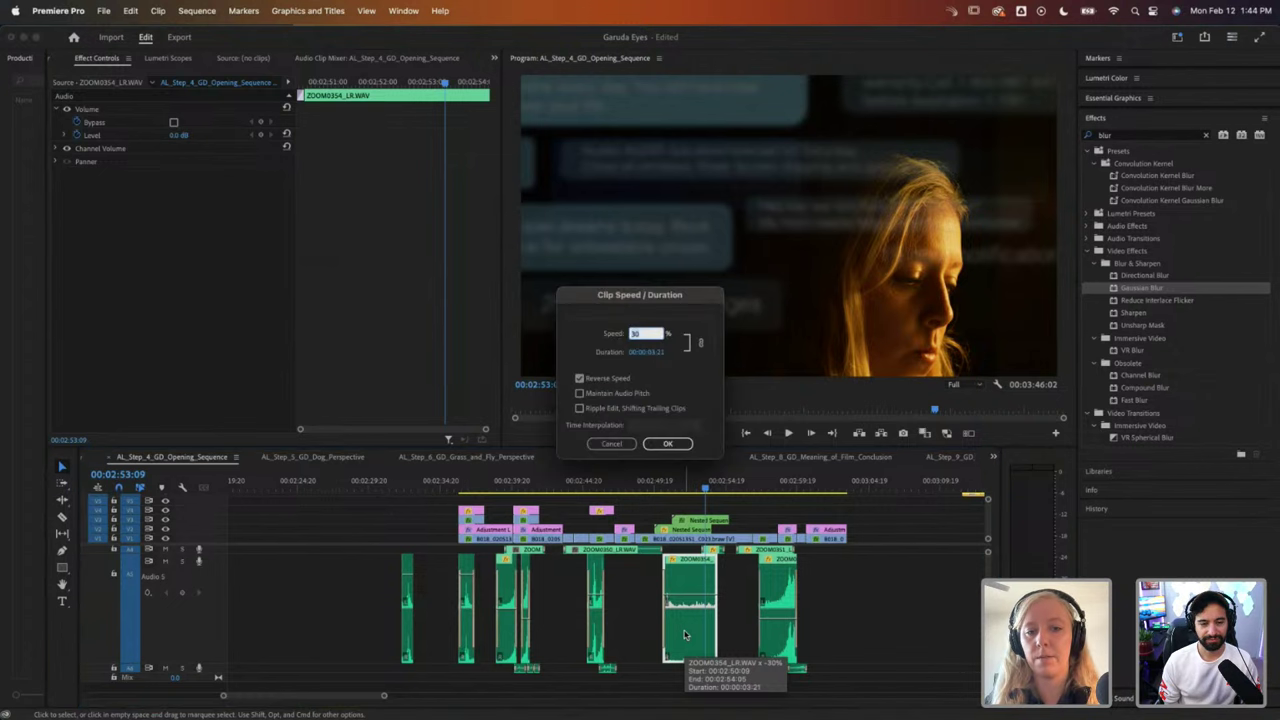
left_click(660, 446)
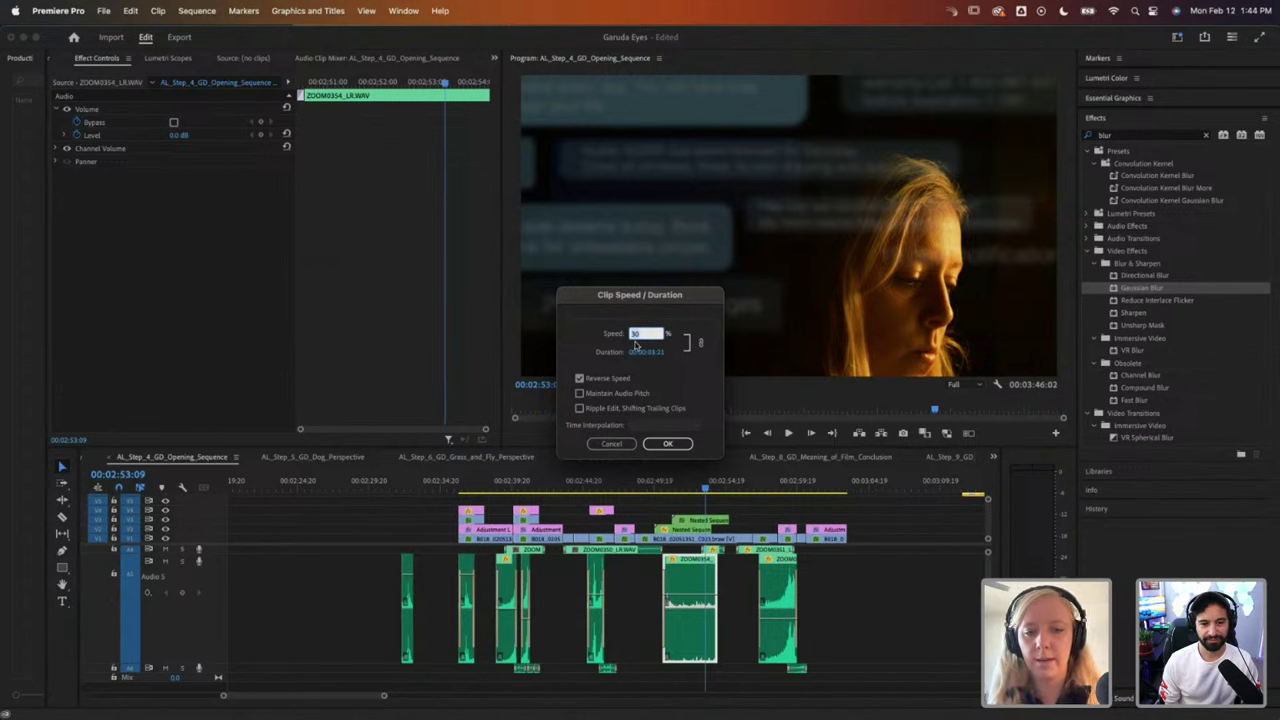
type("100")
left_click(668, 443)
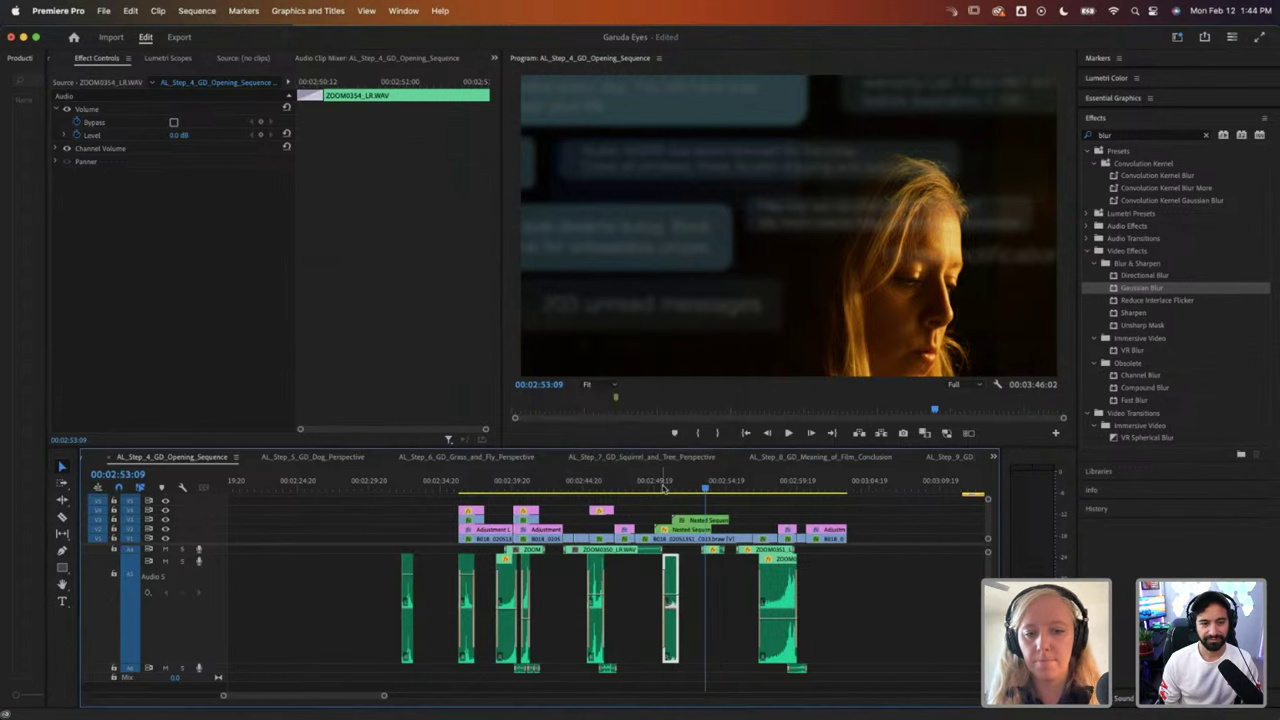
left_click(663, 487)
key("space")
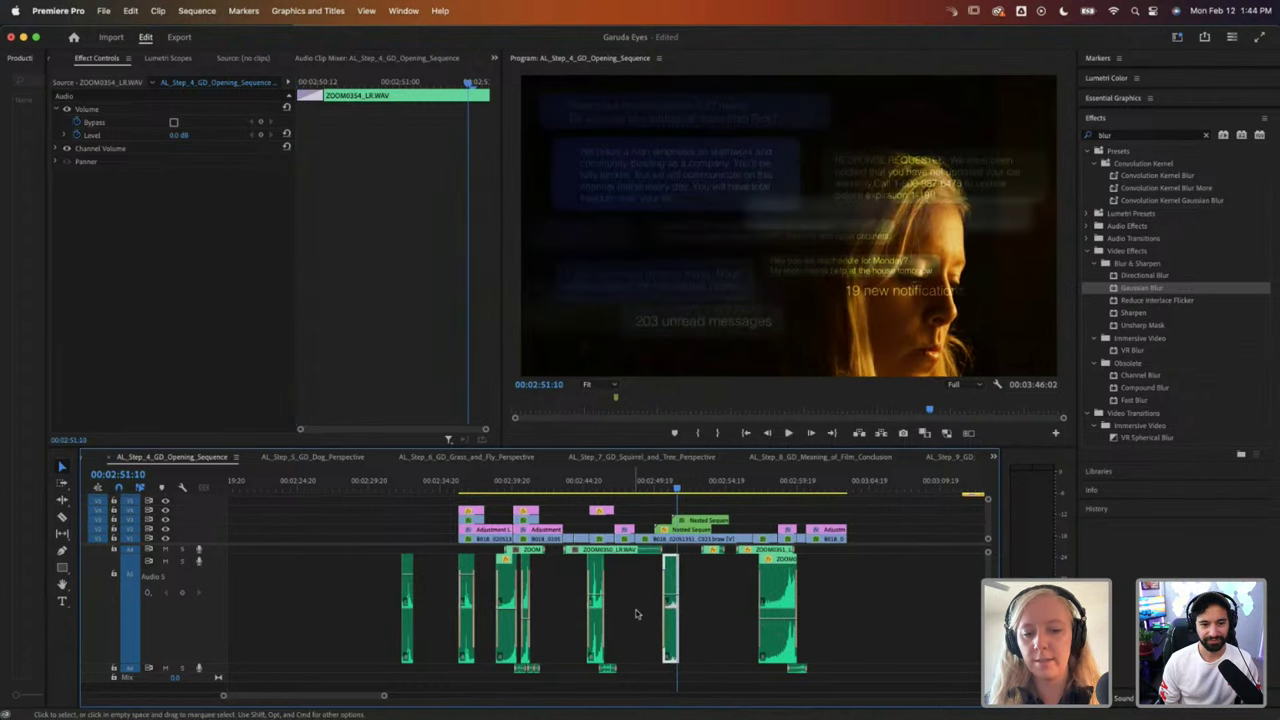
key("space")
Step: Try lengthening the clip, undo back to the slowed reversed version, and replay through the clenched-hands shot
left_click_drag(679, 590, 736, 590)
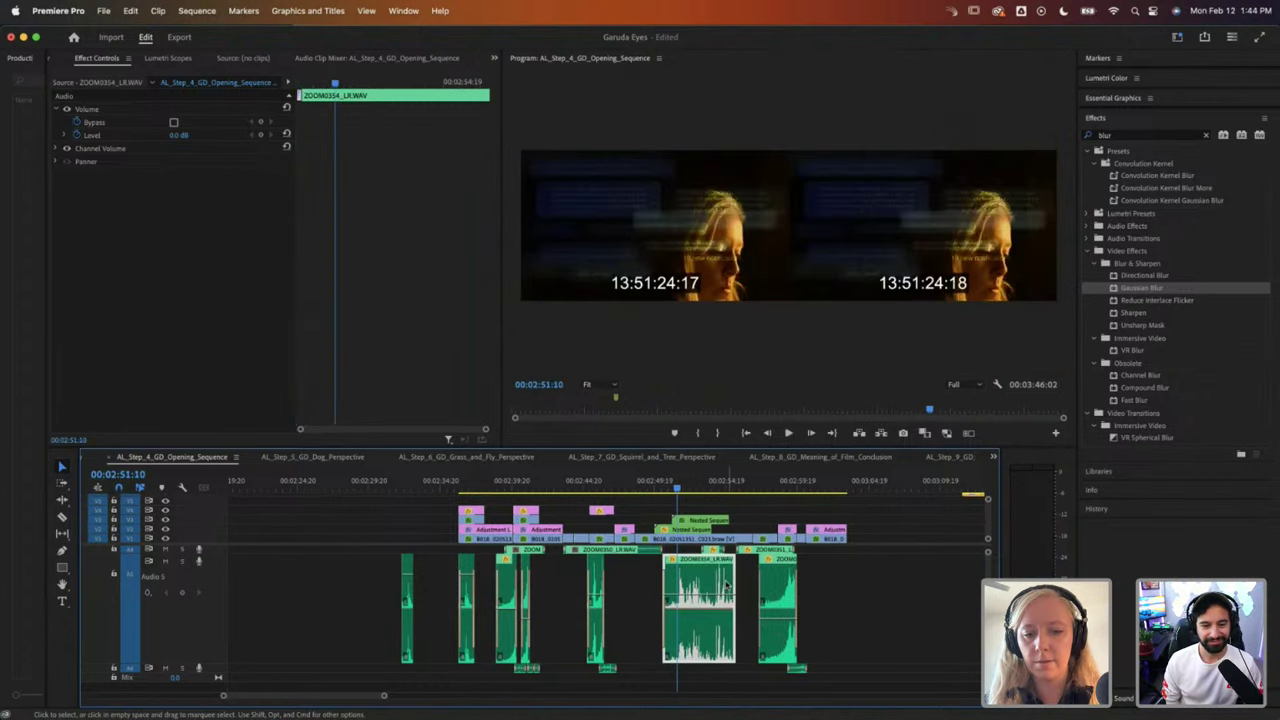
key("space")
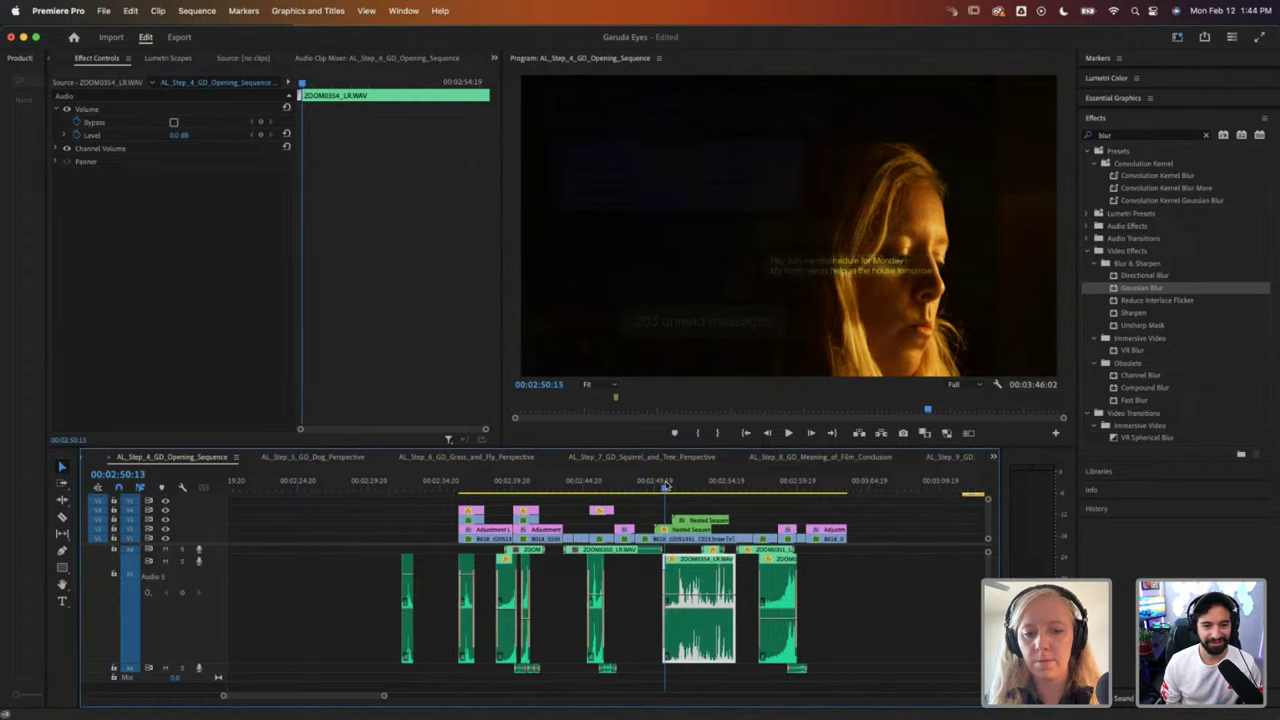
key("space")
key("space")
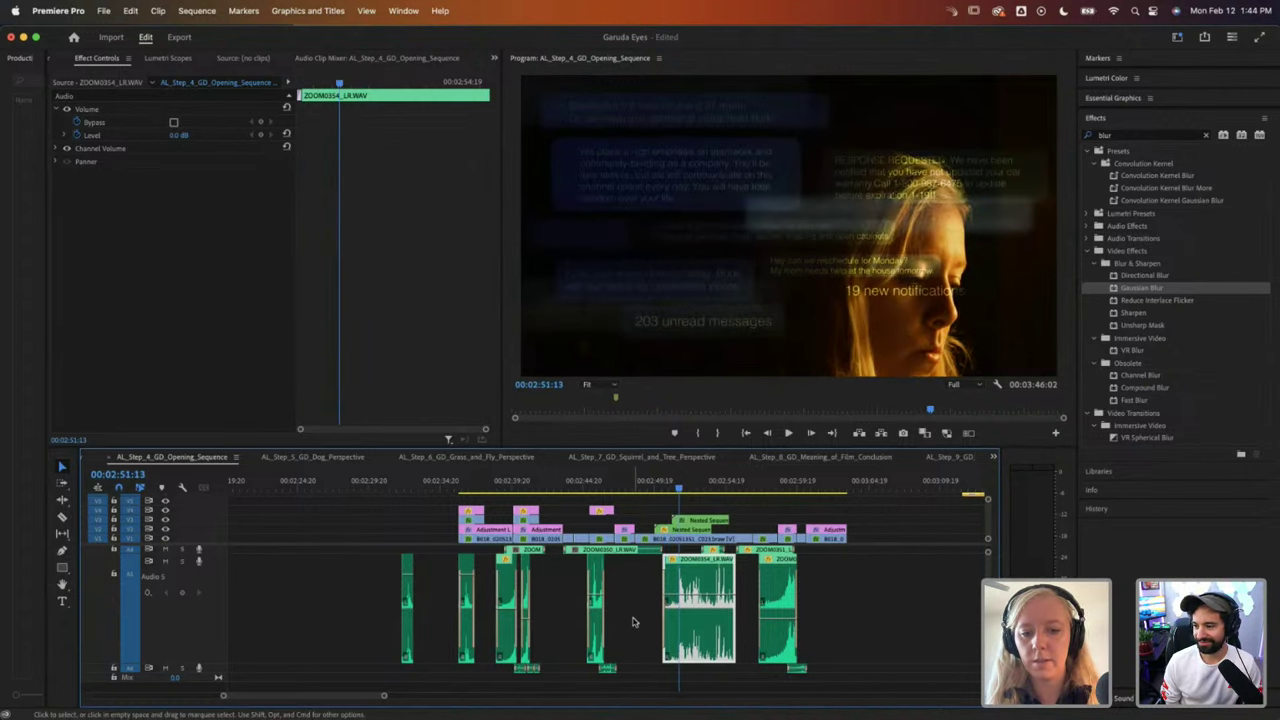
key("super+z")
scroll(634, 625, "up", 2)
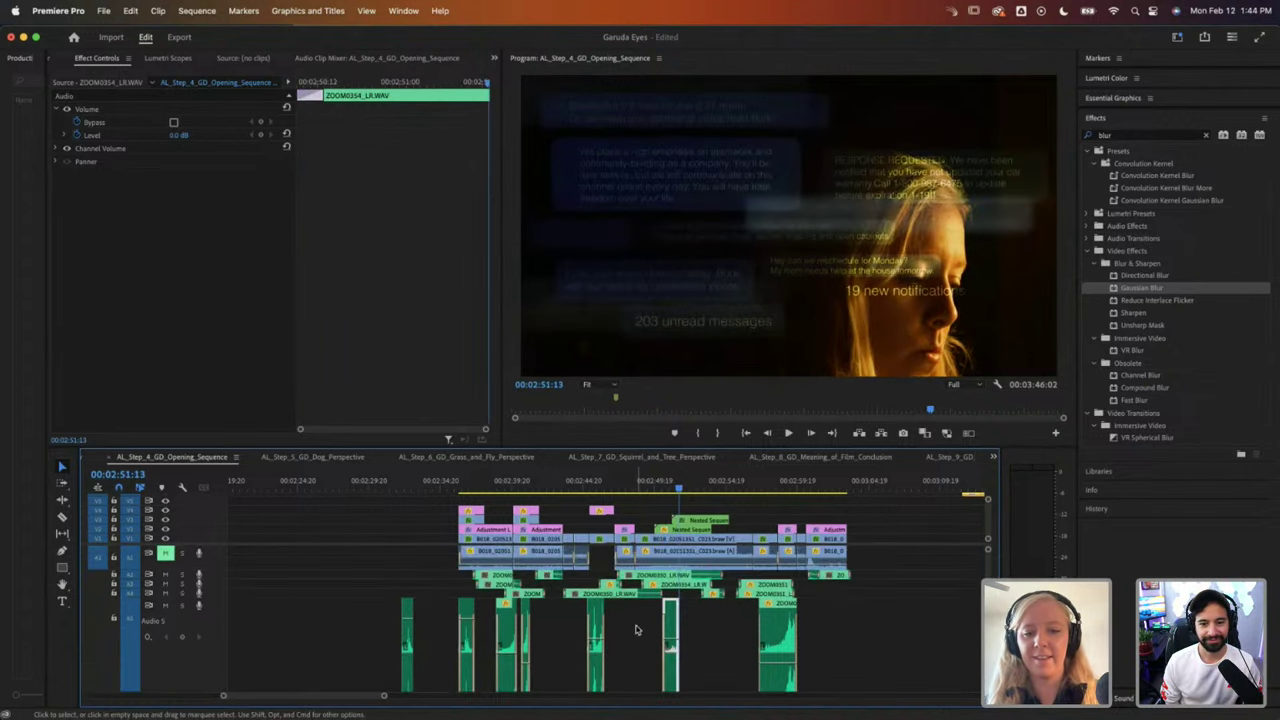
key("space")
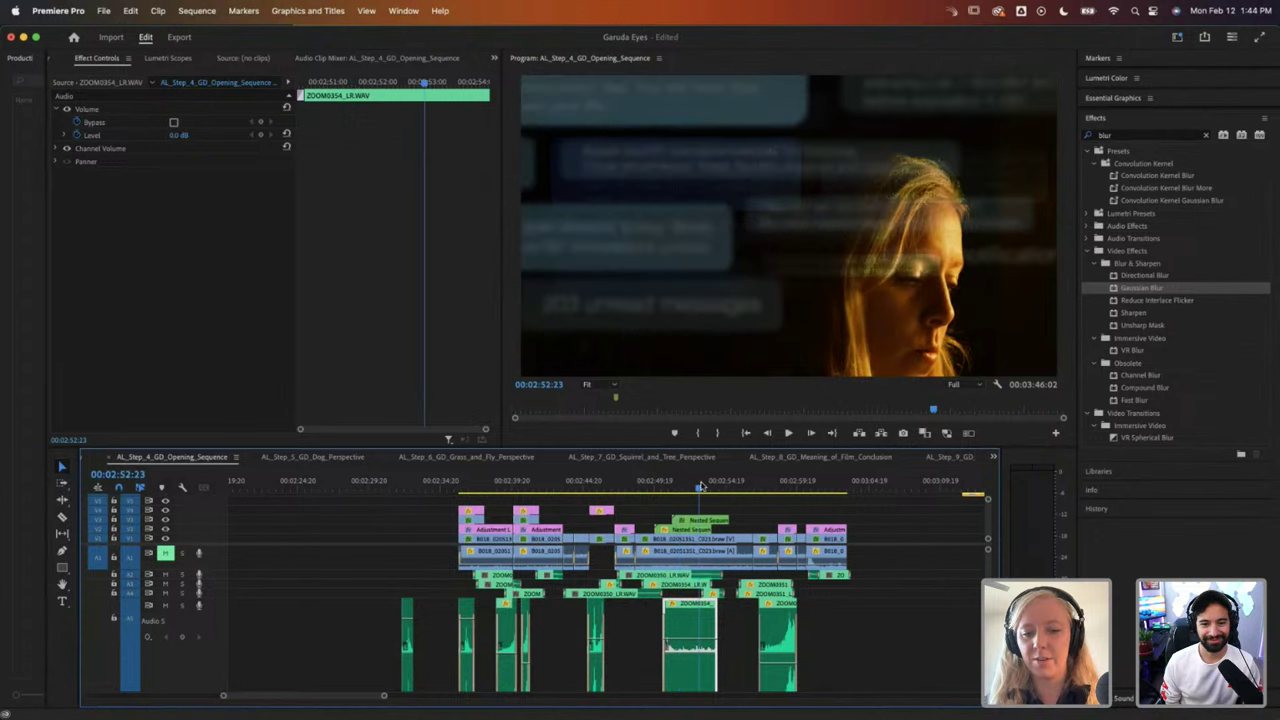
left_click(758, 490)
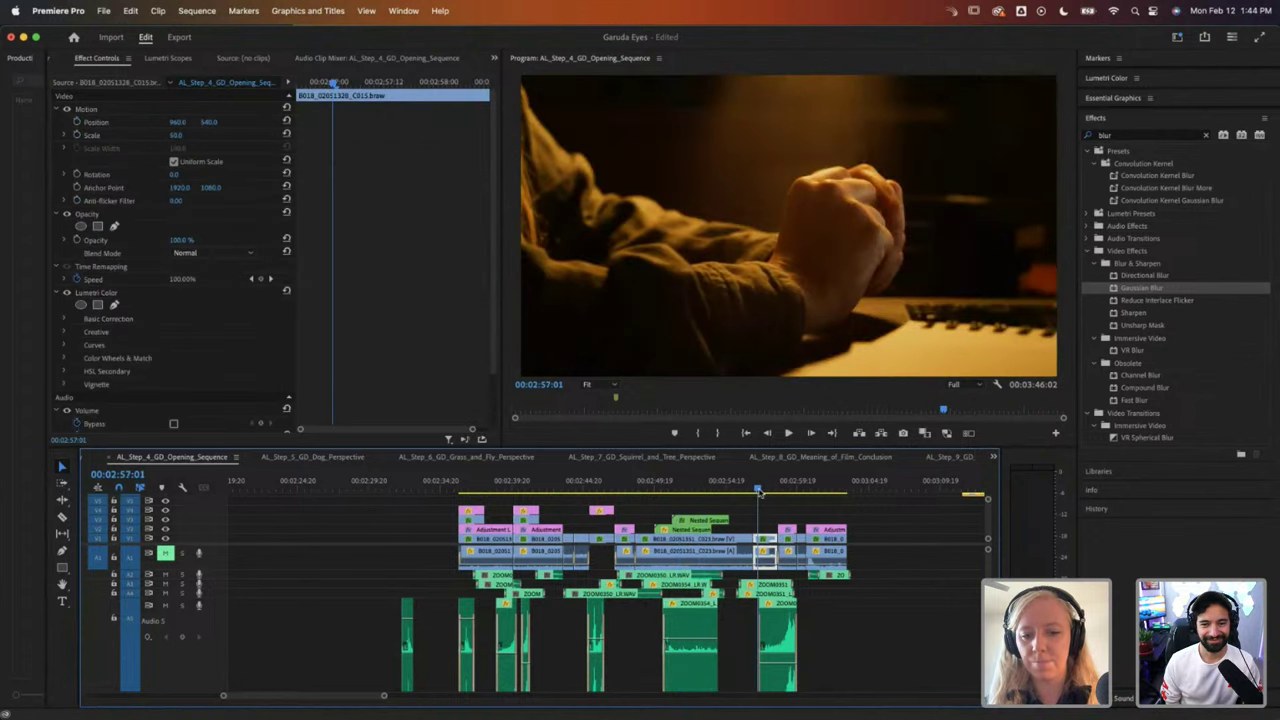
key("space")
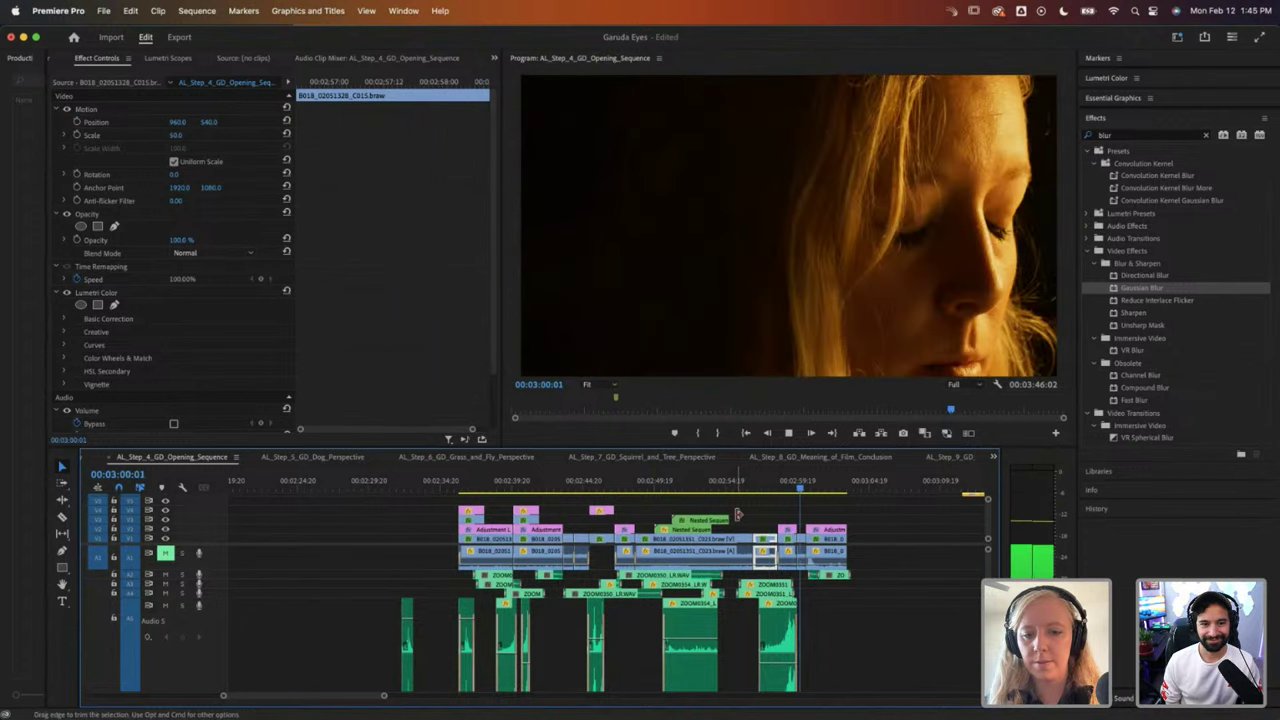
scroll(728, 632, "down", 1)
scroll(728, 632, "right", 1)
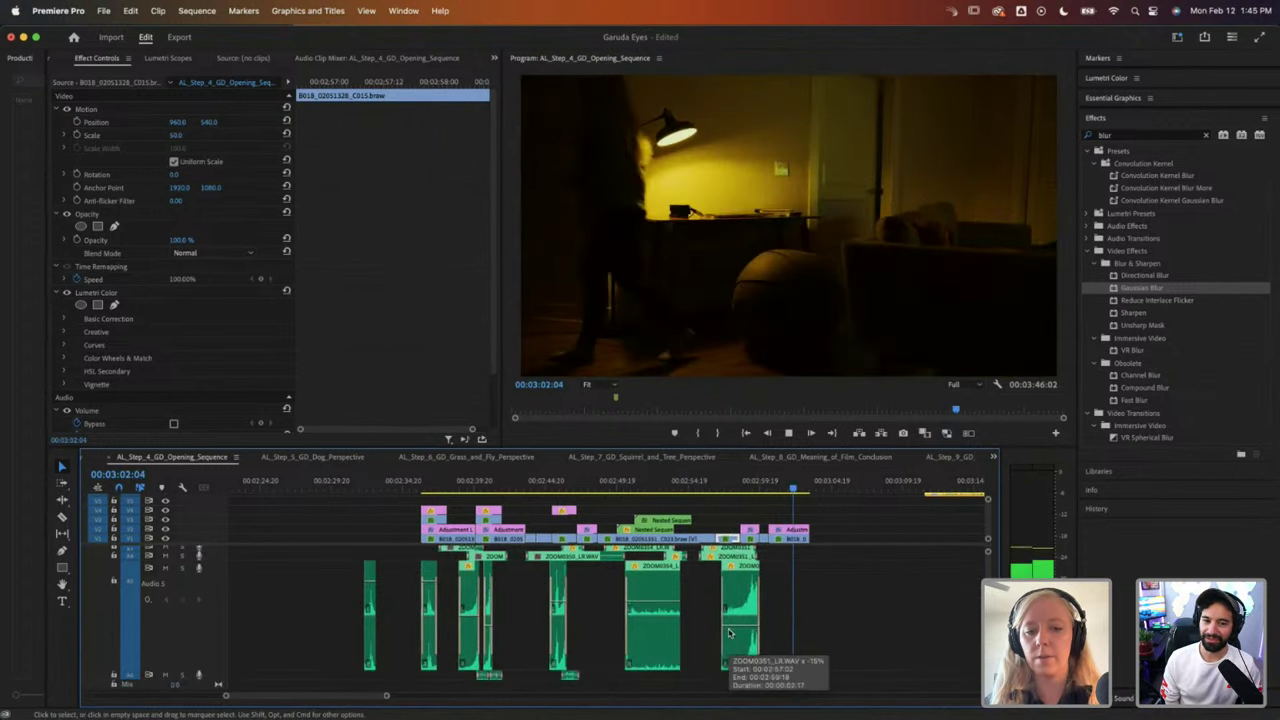
key("space")
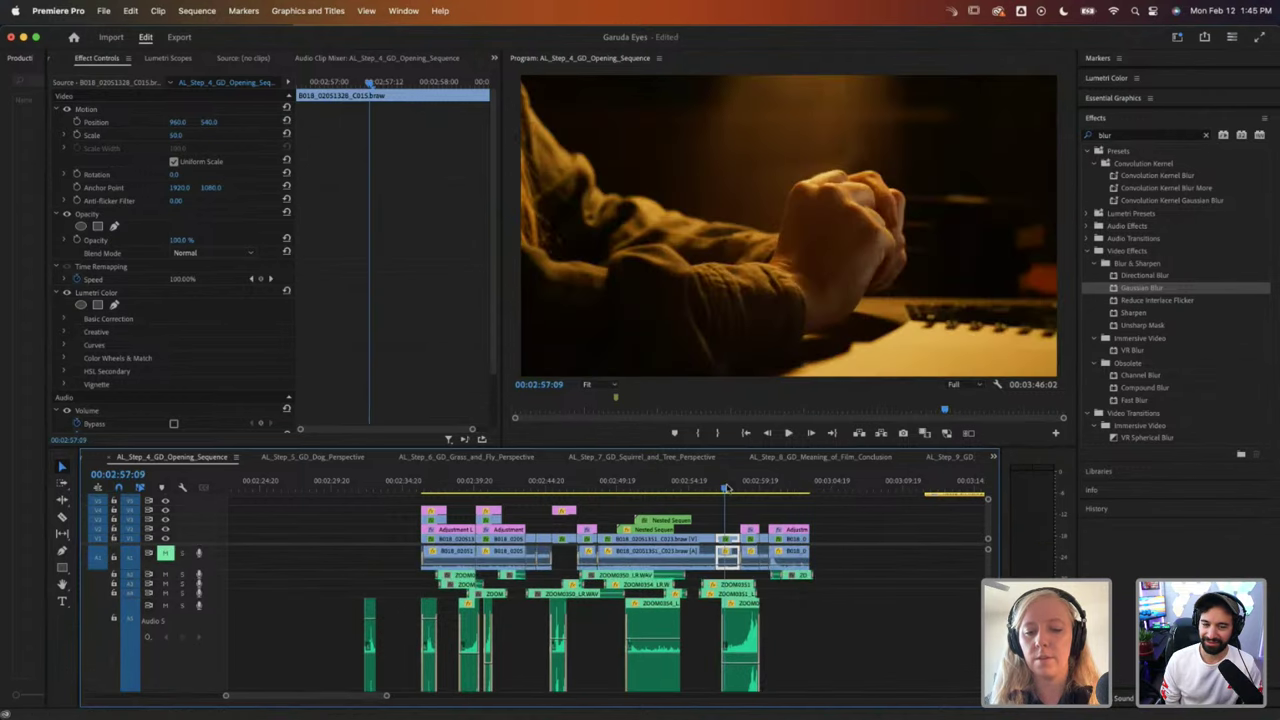
Step: Lengthen ZOOM0351, turn off Reverse Speed, set speed to 600%, and audition it around 03:04
left_click(738, 630)
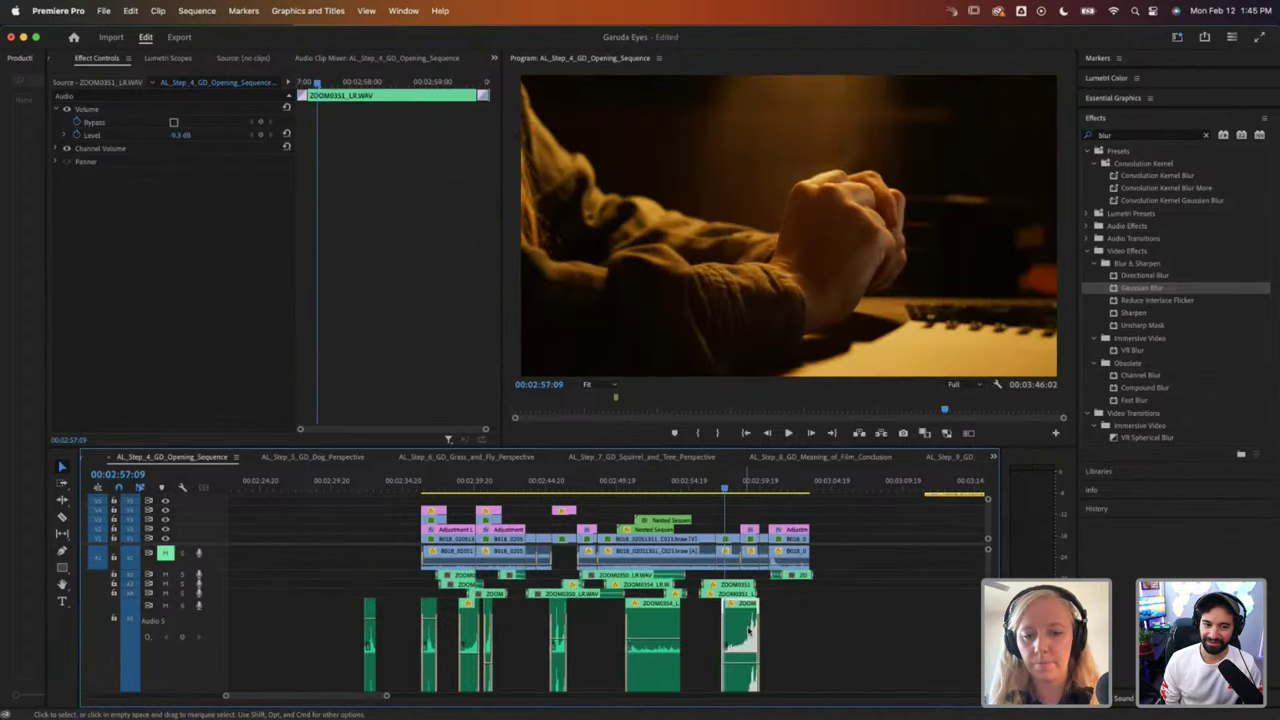
left_click_drag(757, 630, 895, 632)
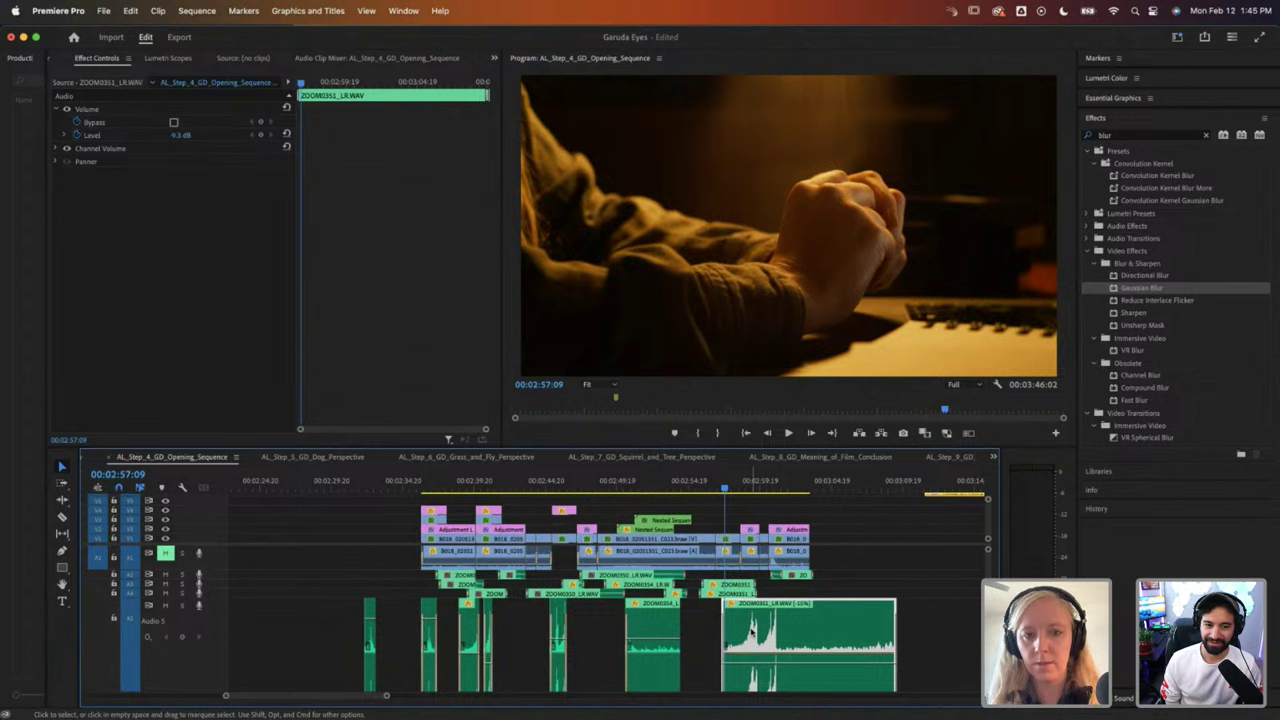
key("super+r")
left_click(603, 380)
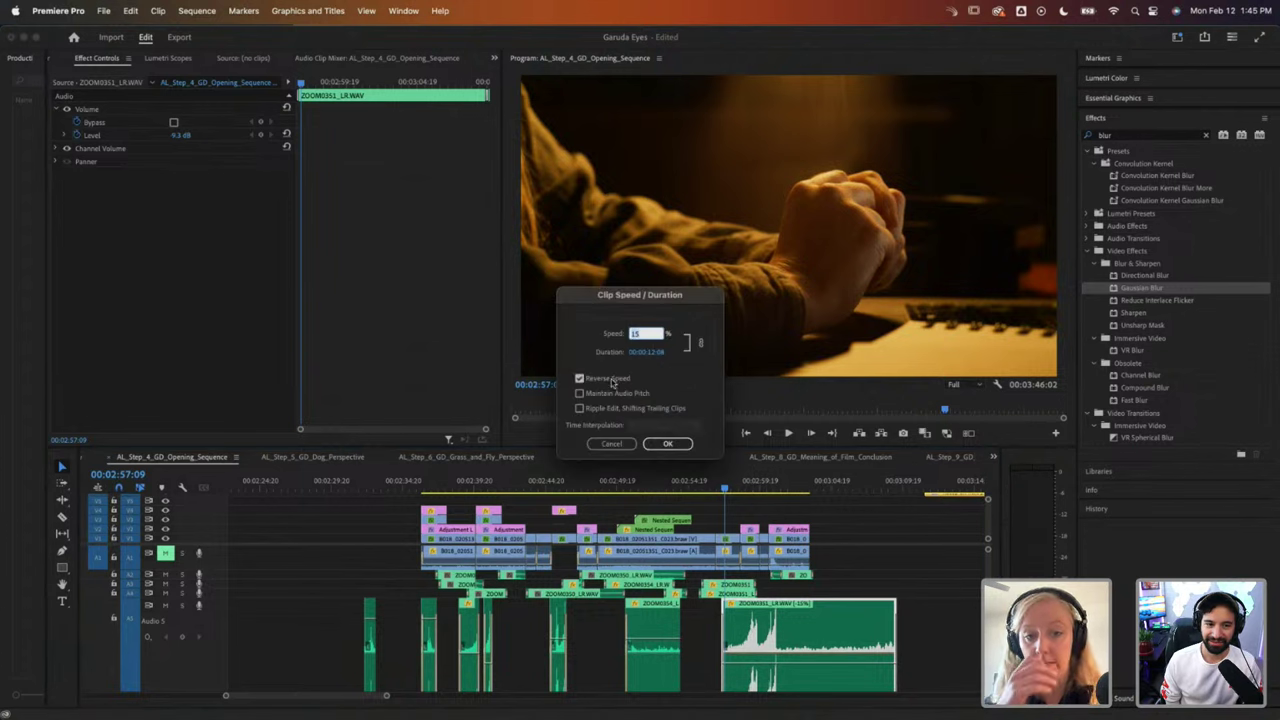
left_click(579, 378)
double_click(634, 333)
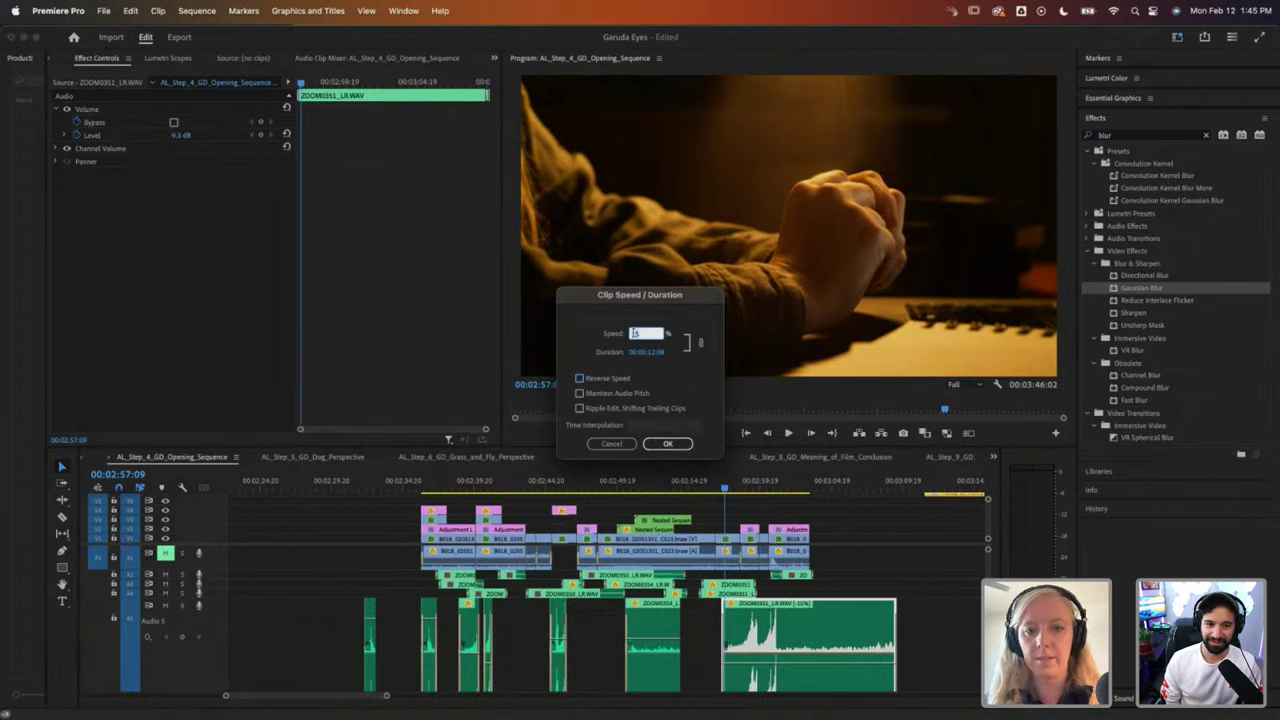
type("600")
key("Return")
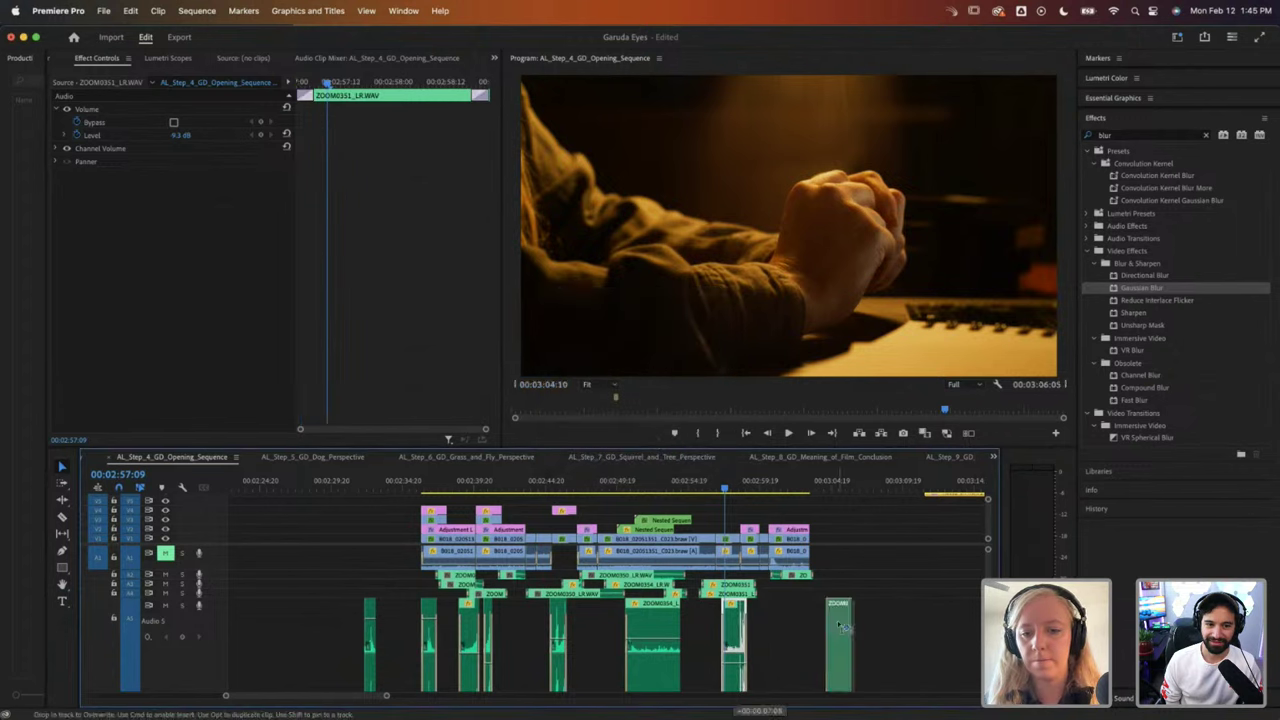
left_click(837, 481)
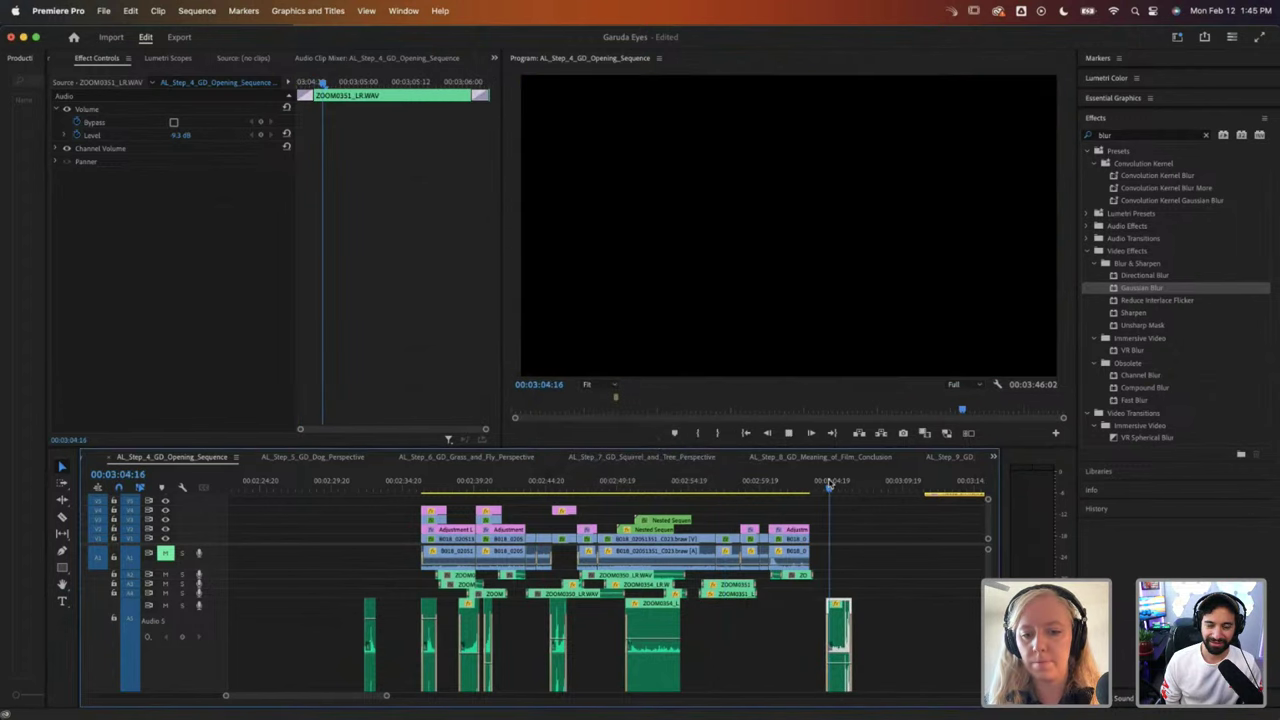
key("space")
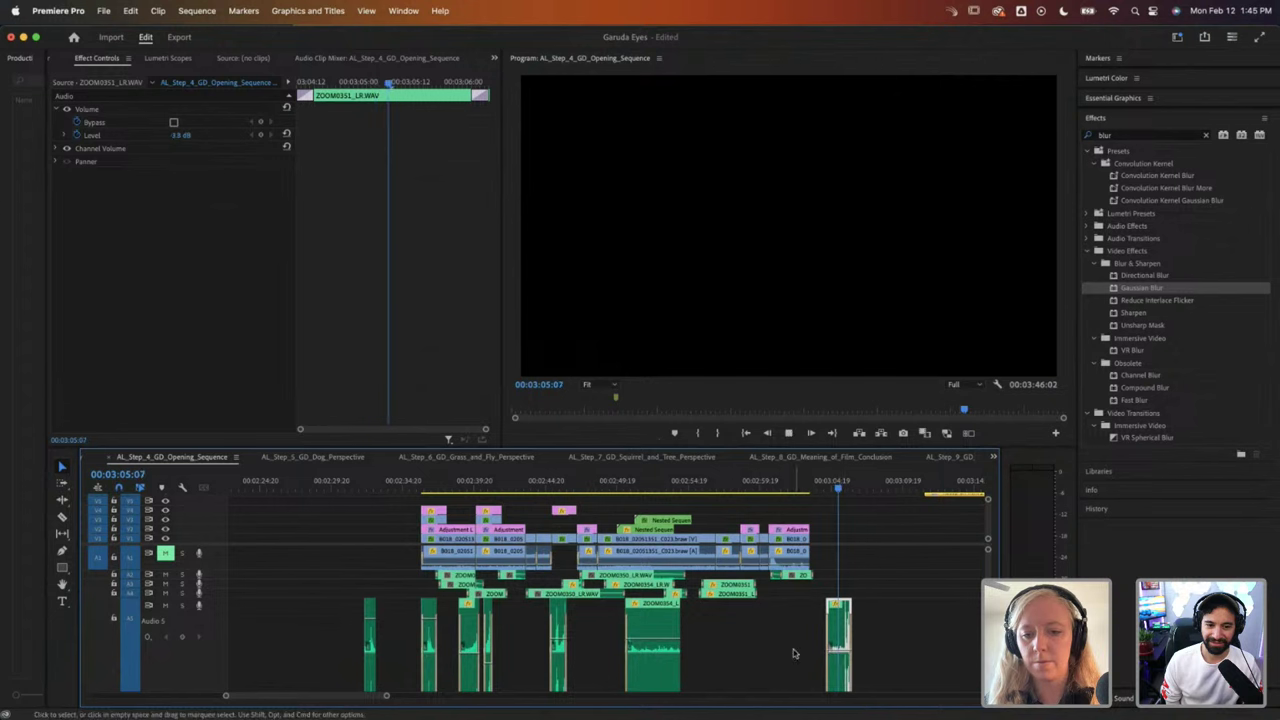
key("space")
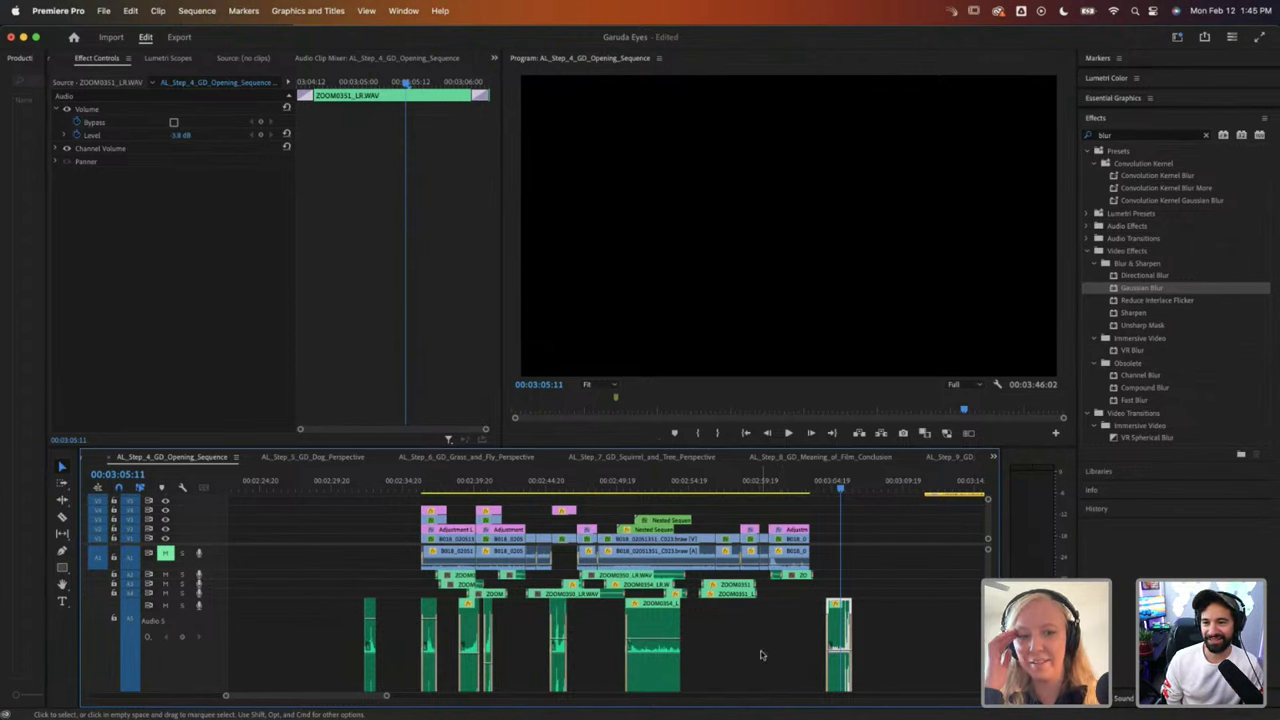
Step: Shrink the audio tracks, zoom the timeline out, and scrub past the eye close-up to 00:03:23:18
scroll(760, 655, "down", 2)
scroll(760, 655, "down", 1)
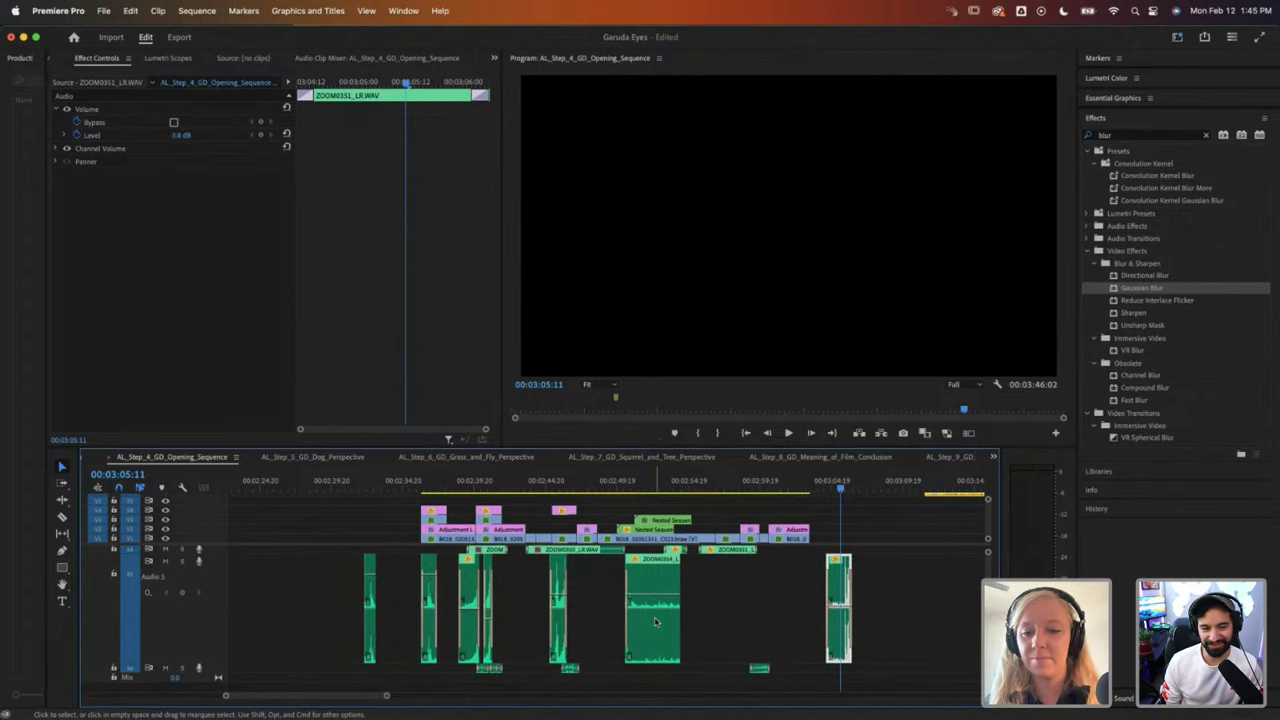
scroll(565, 622, "down", 3)
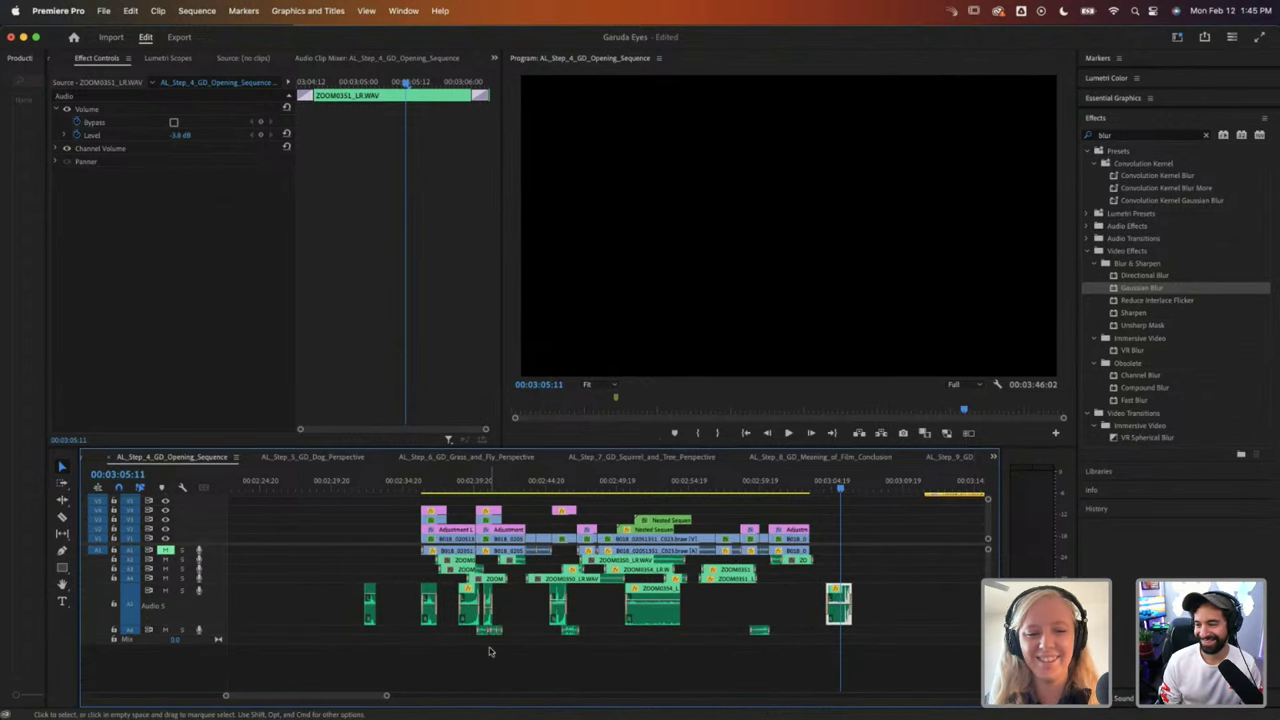
left_click_drag(386, 696, 428, 700)
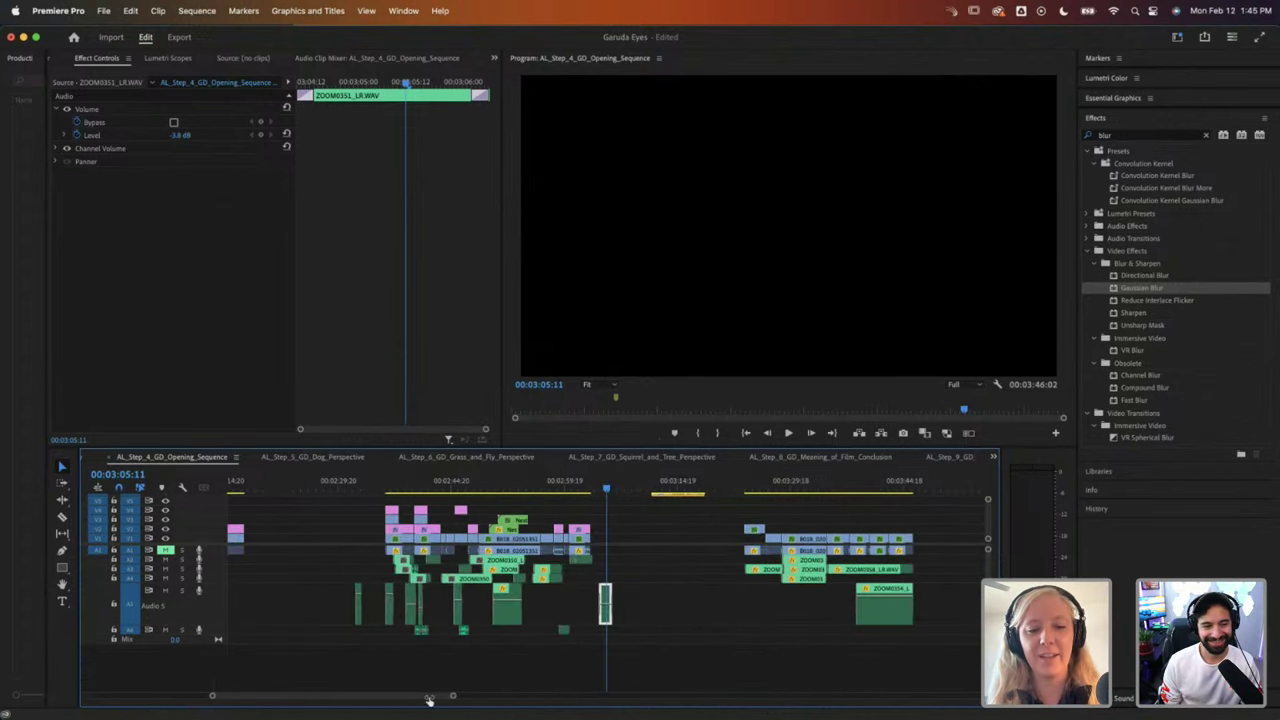
left_click(404, 487)
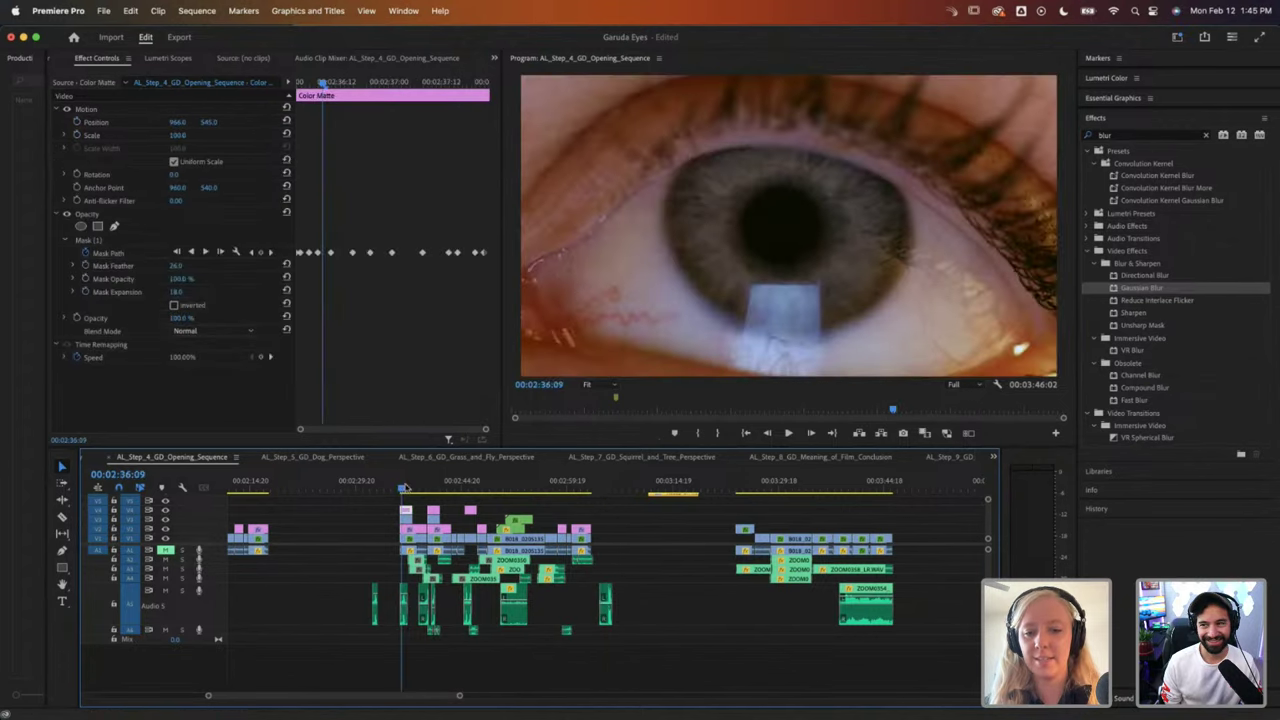
left_click_drag(404, 487, 427, 487)
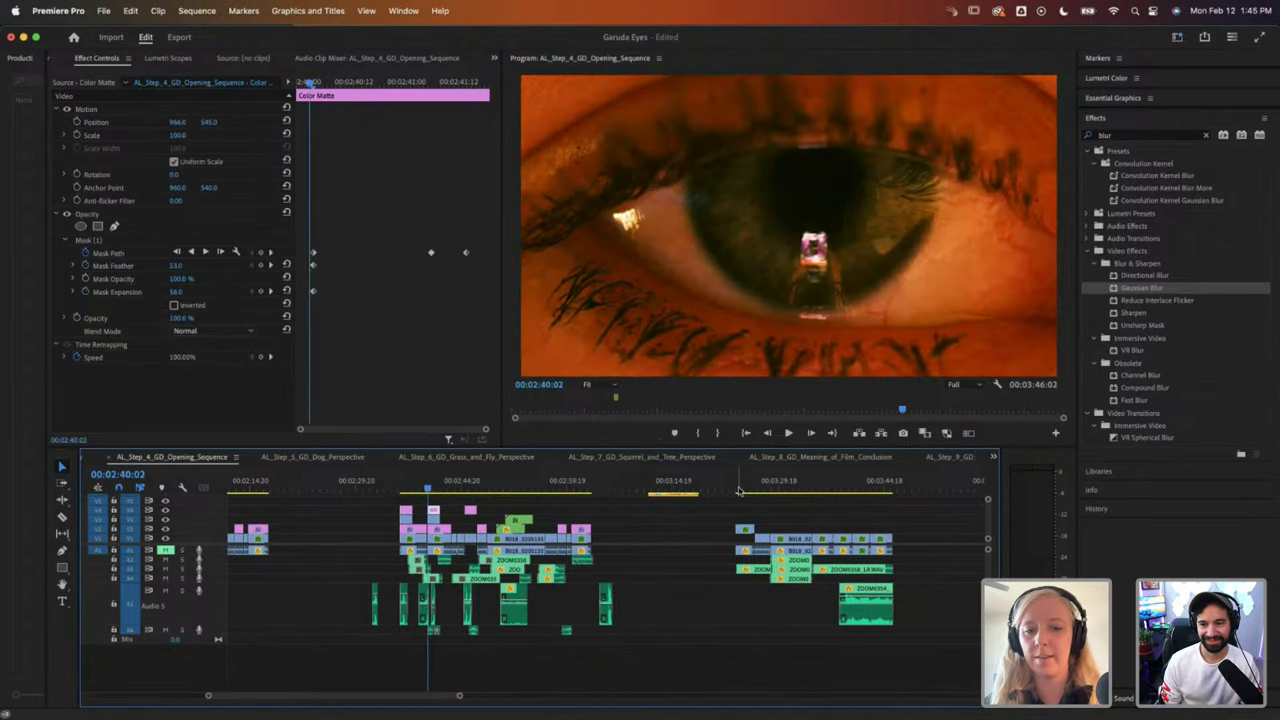
left_click(736, 487)
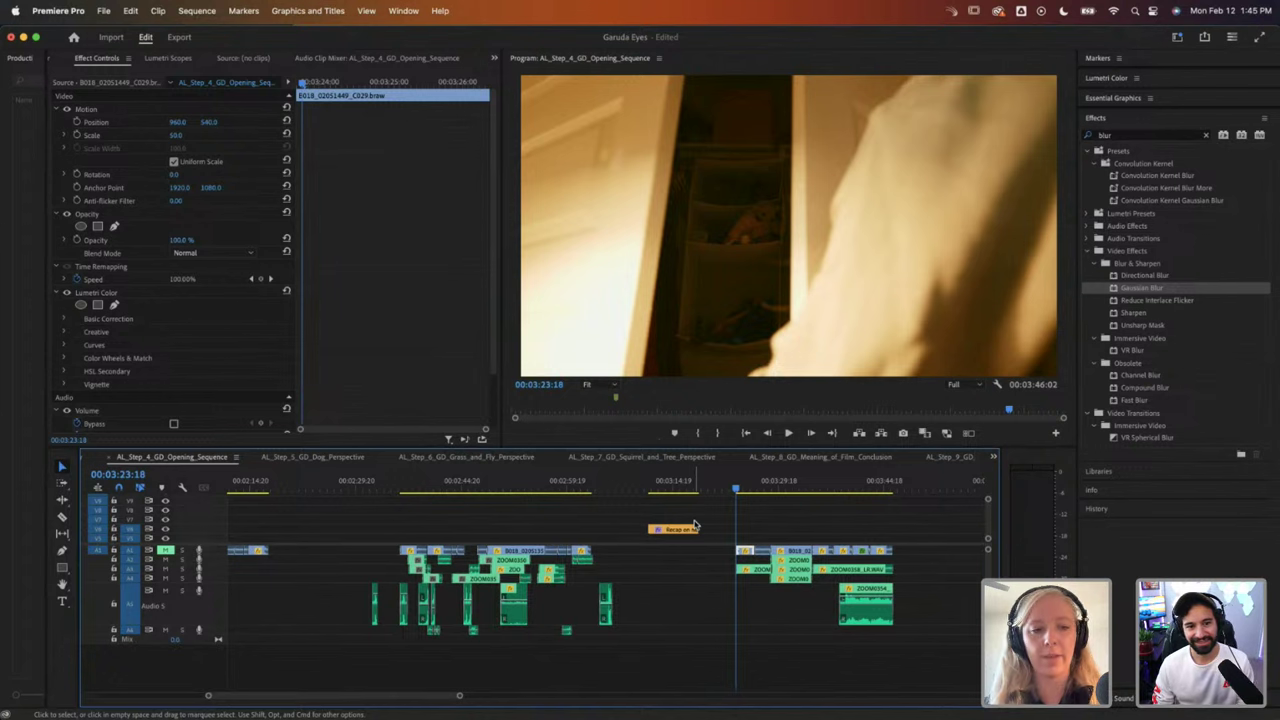
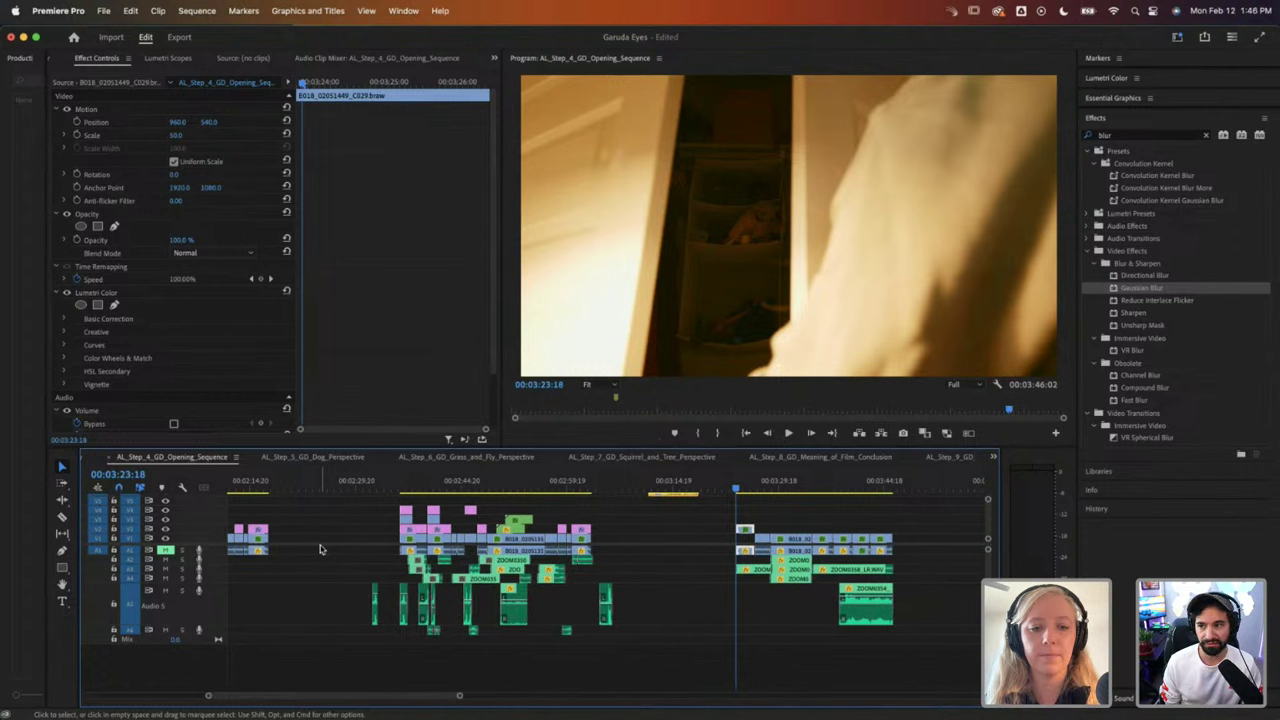
Step: Open the Grass and Fly Perspective sequence and jump to 00:01:29:07, then the clips around 00:02:55
left_click(452, 459)
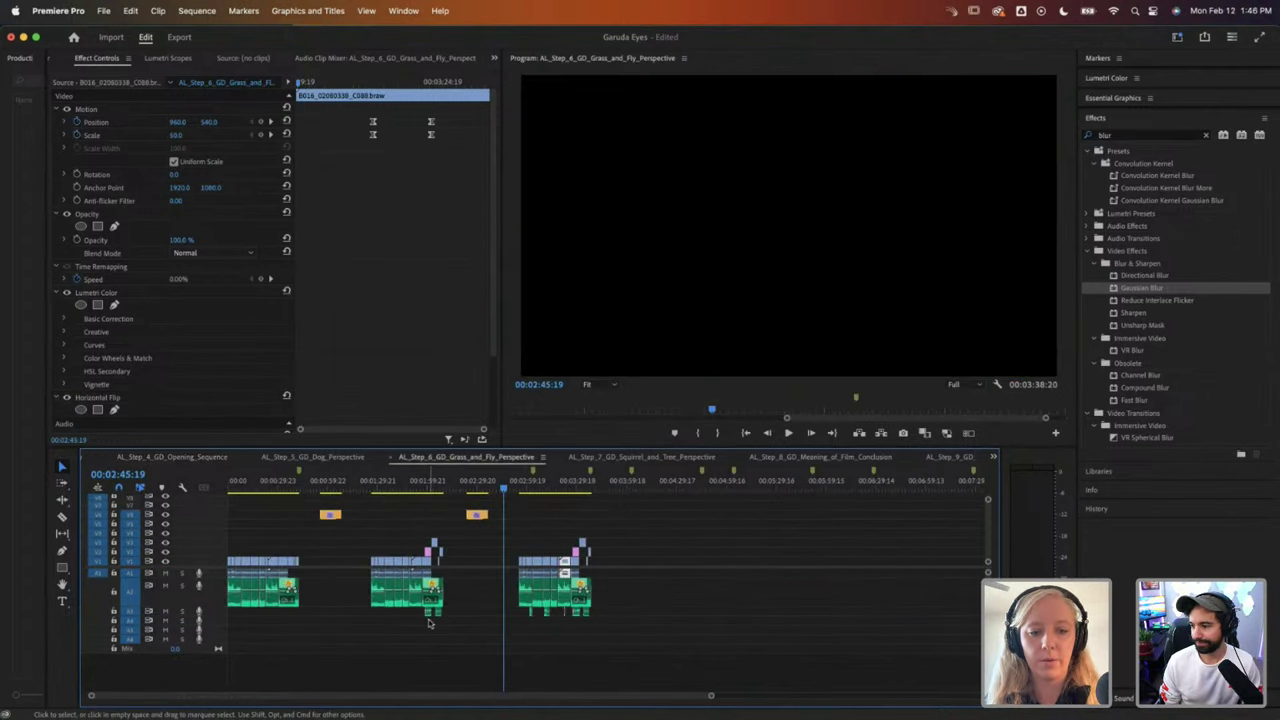
left_click(377, 485)
left_click(520, 487)
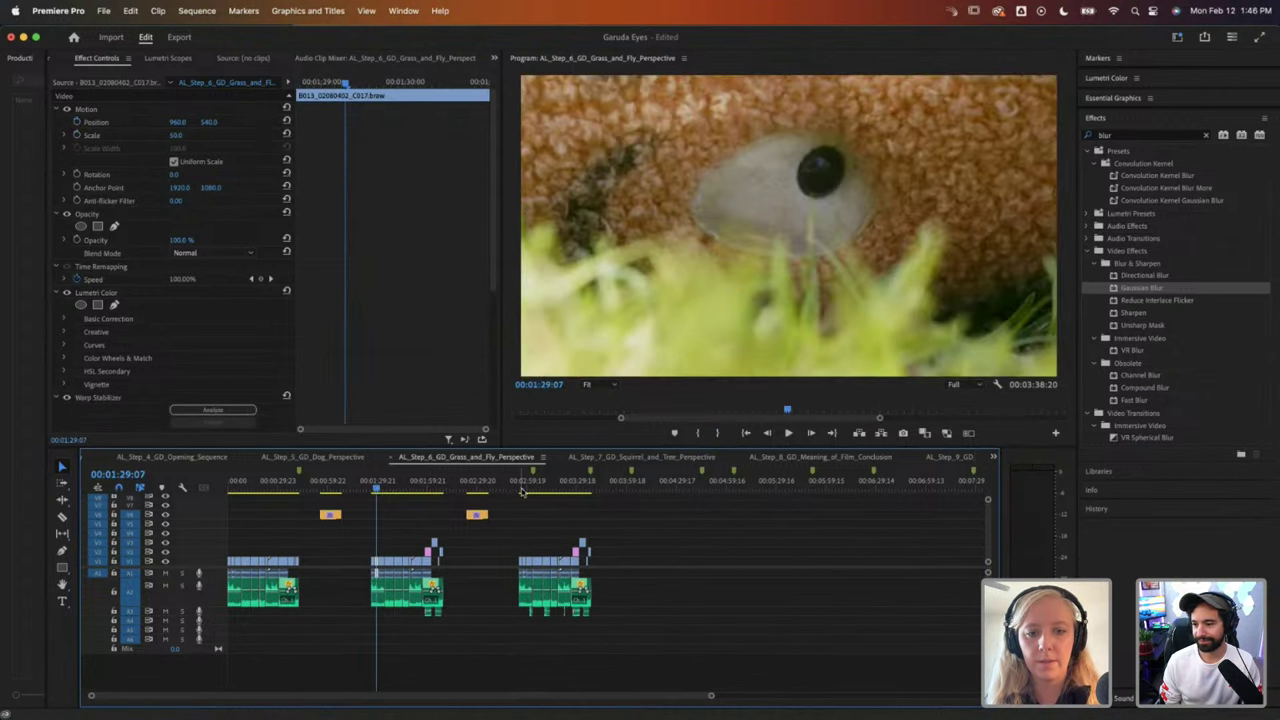
key("space")
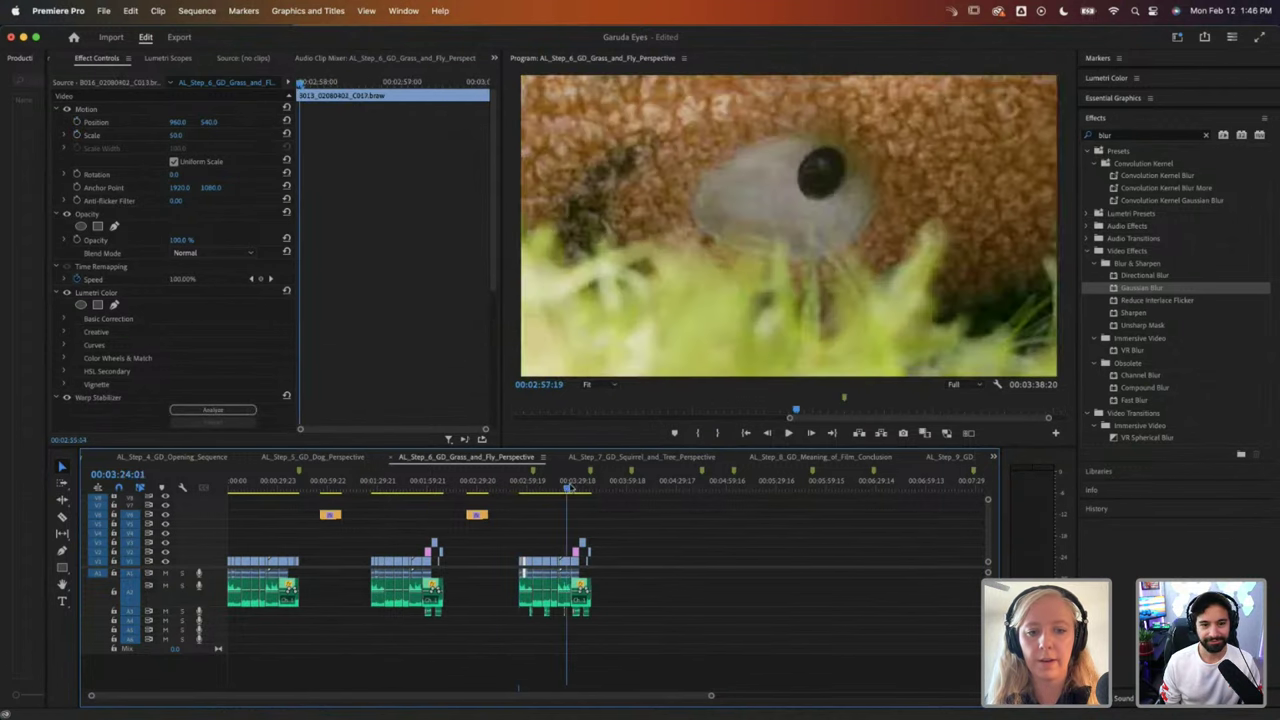
Step: Play from the teddy-bear shot to the blurred dog shot, then switch to Safari
left_click(520, 487)
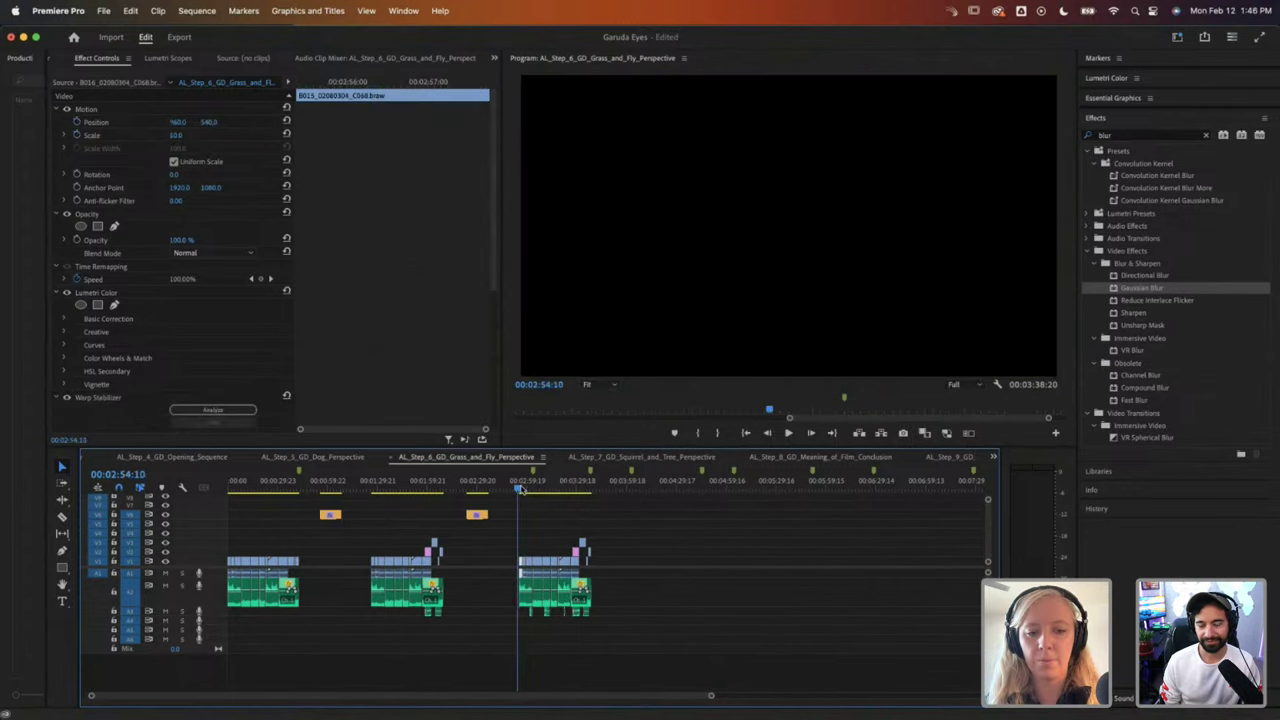
key("space")
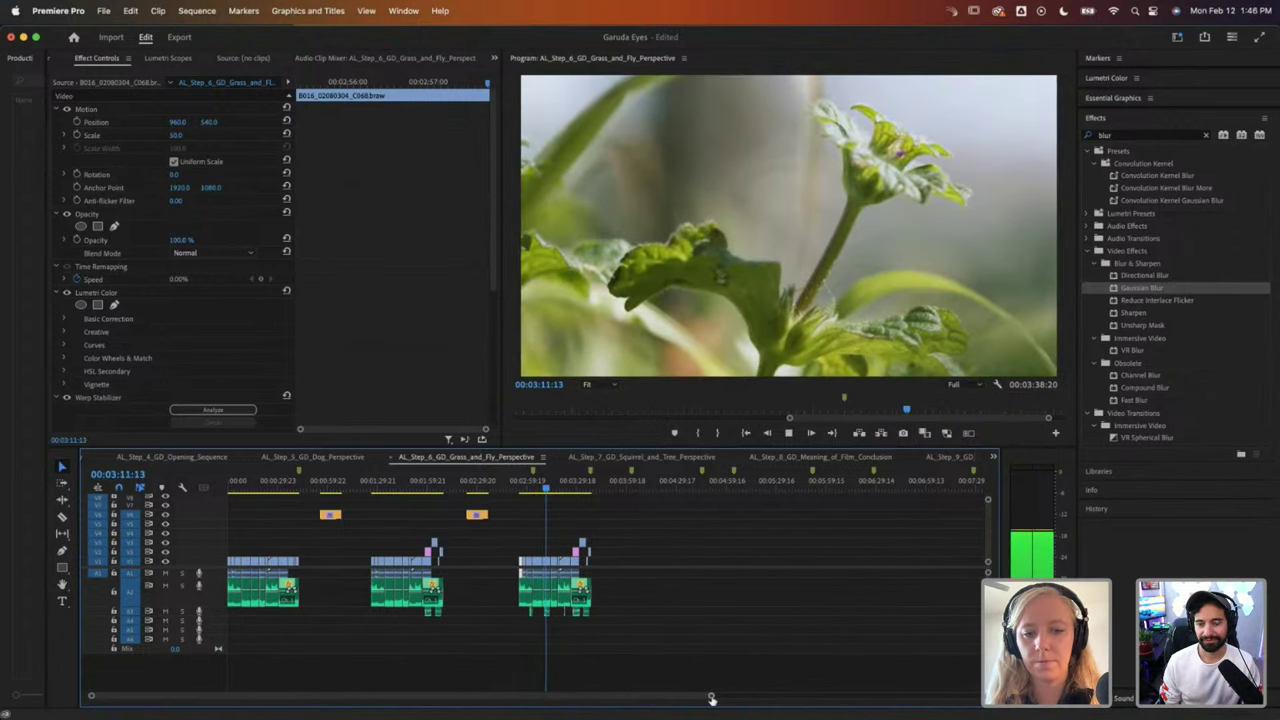
left_click_drag(711, 698, 462, 695)
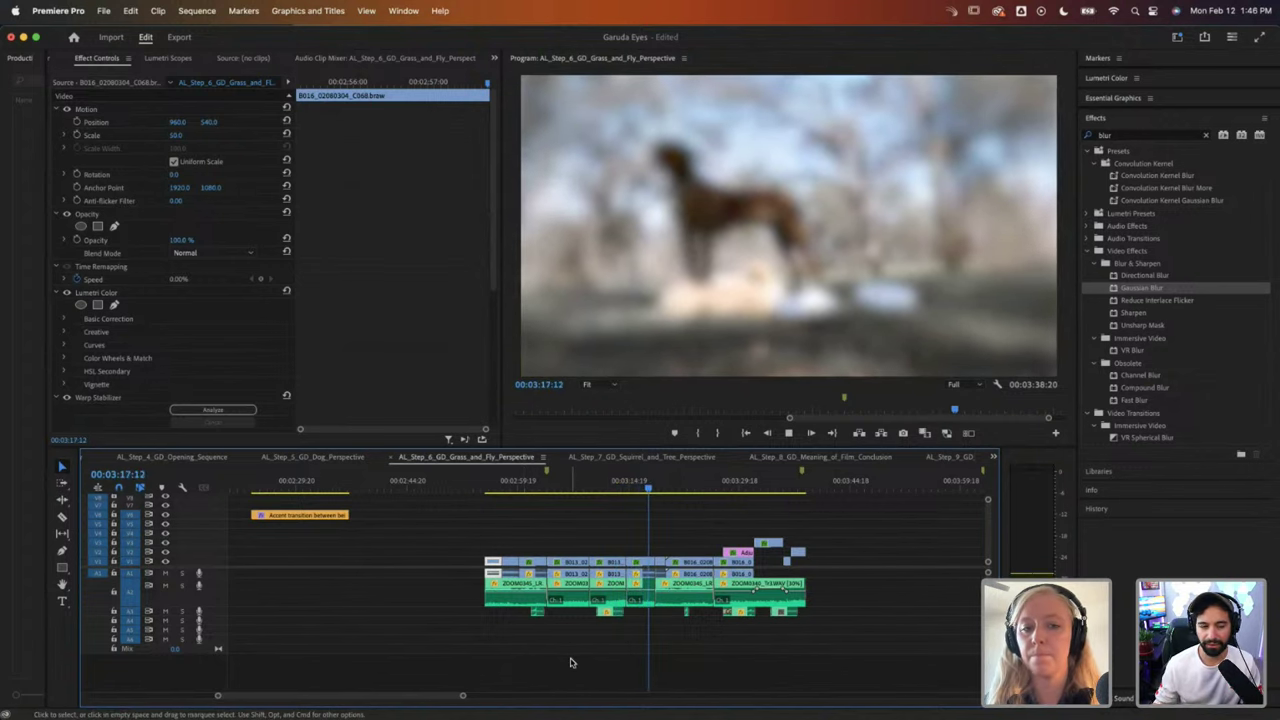
key("space")
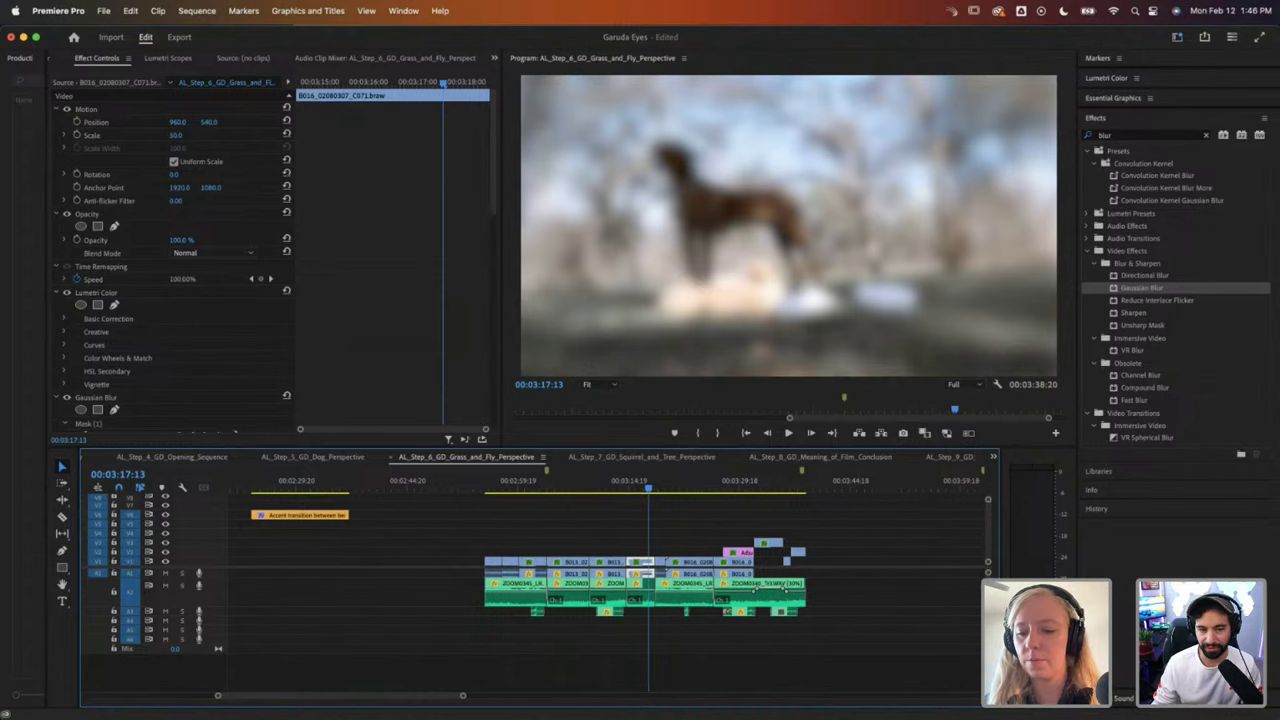
key("super+Tab")
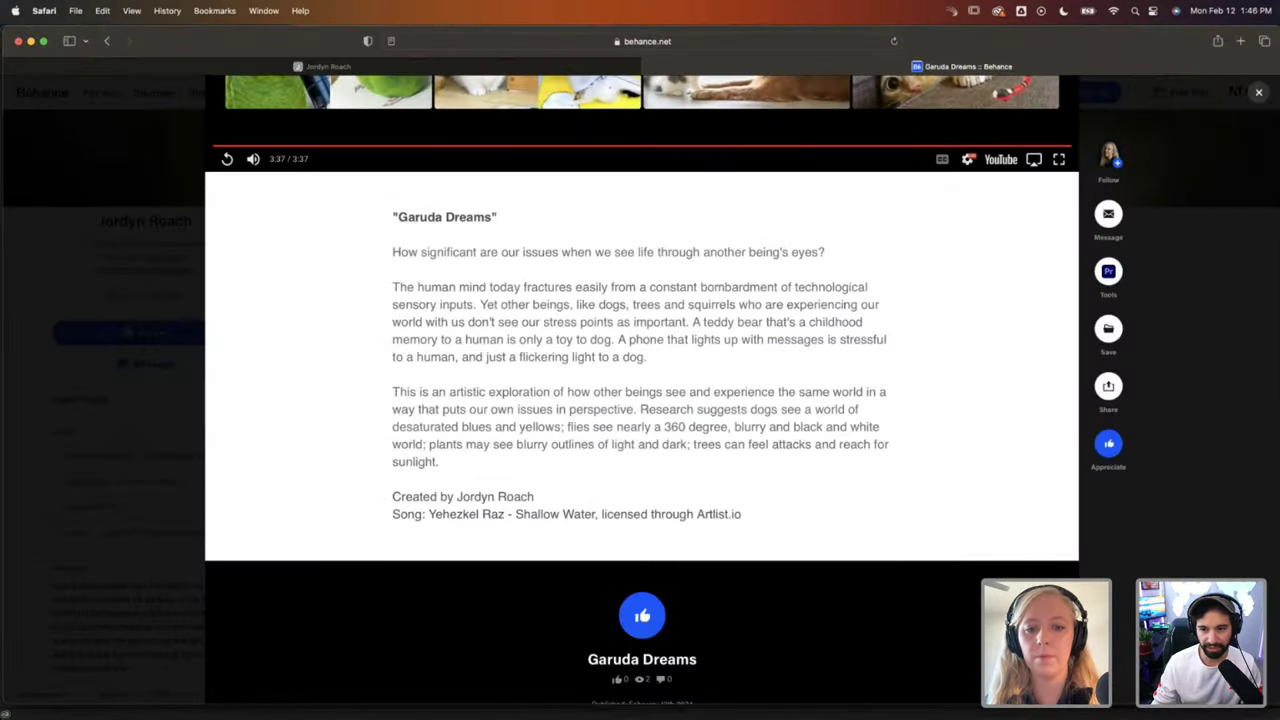
Step: Play the Garuda Dreams video full screen from about 1:51, then exit full screen and minimize Safari
scroll(683, 494, "up", 4)
left_click(614, 477)
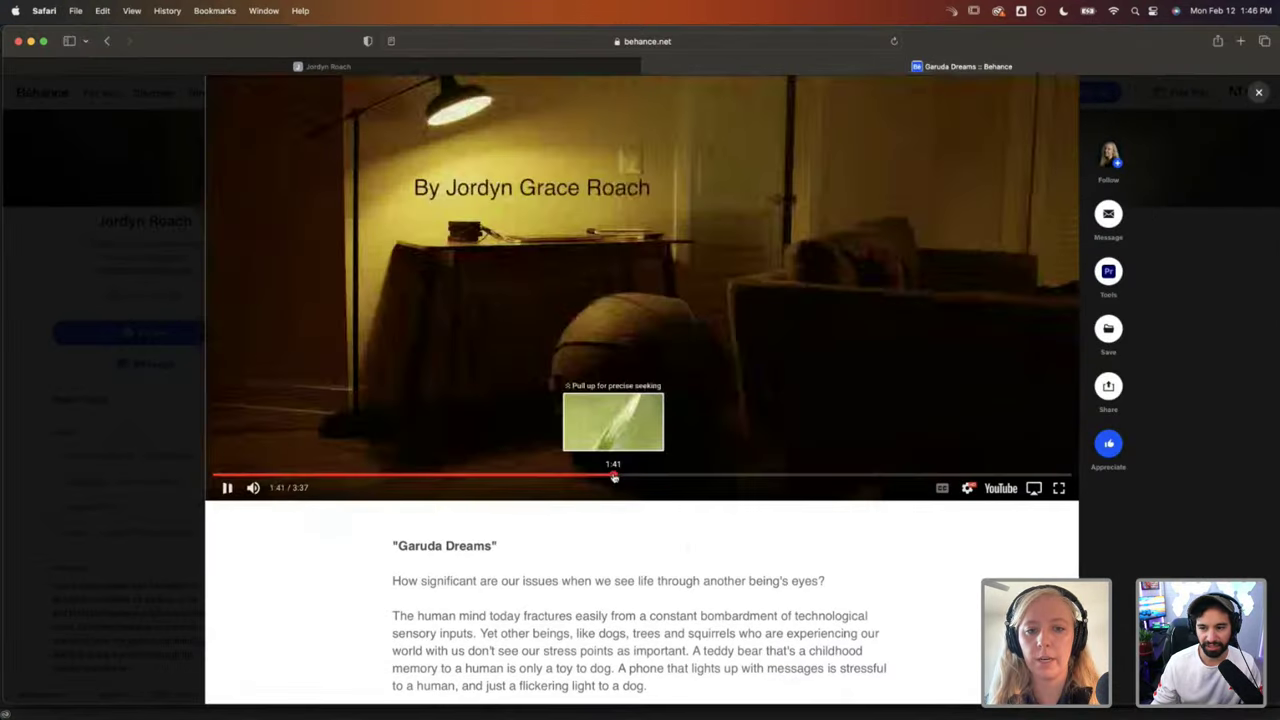
left_click_drag(614, 477, 649, 476)
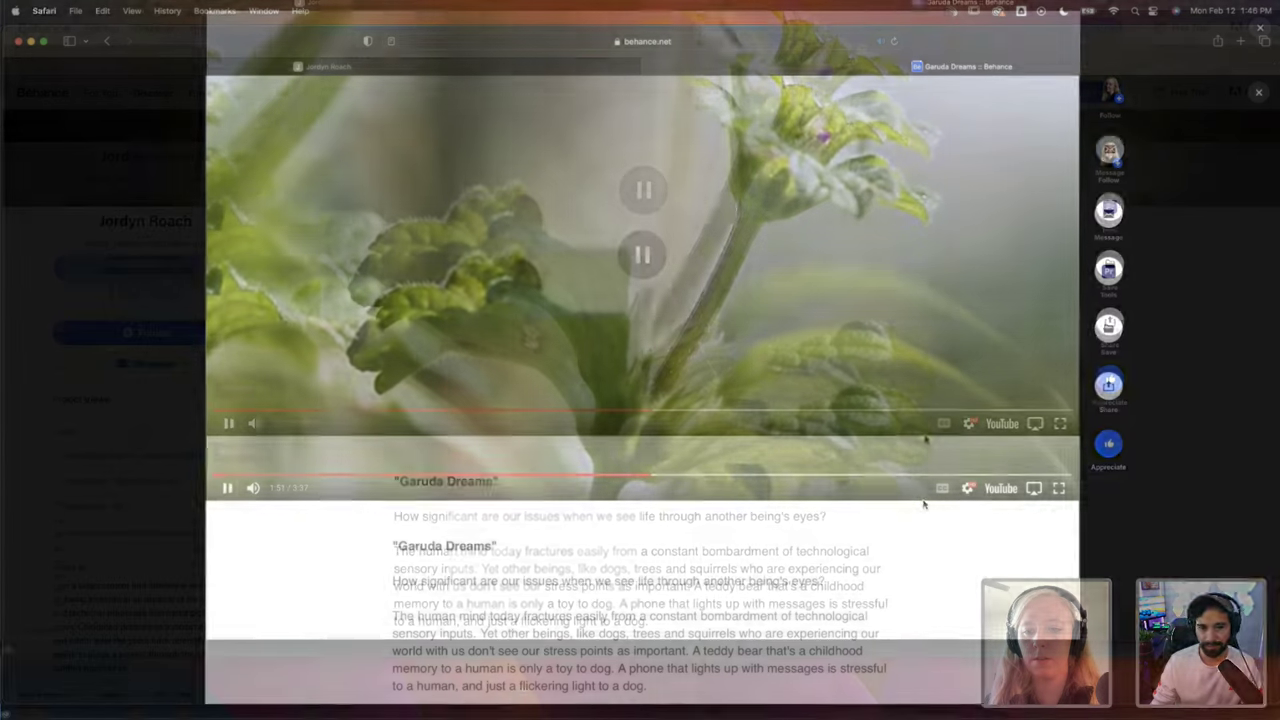
key("f")
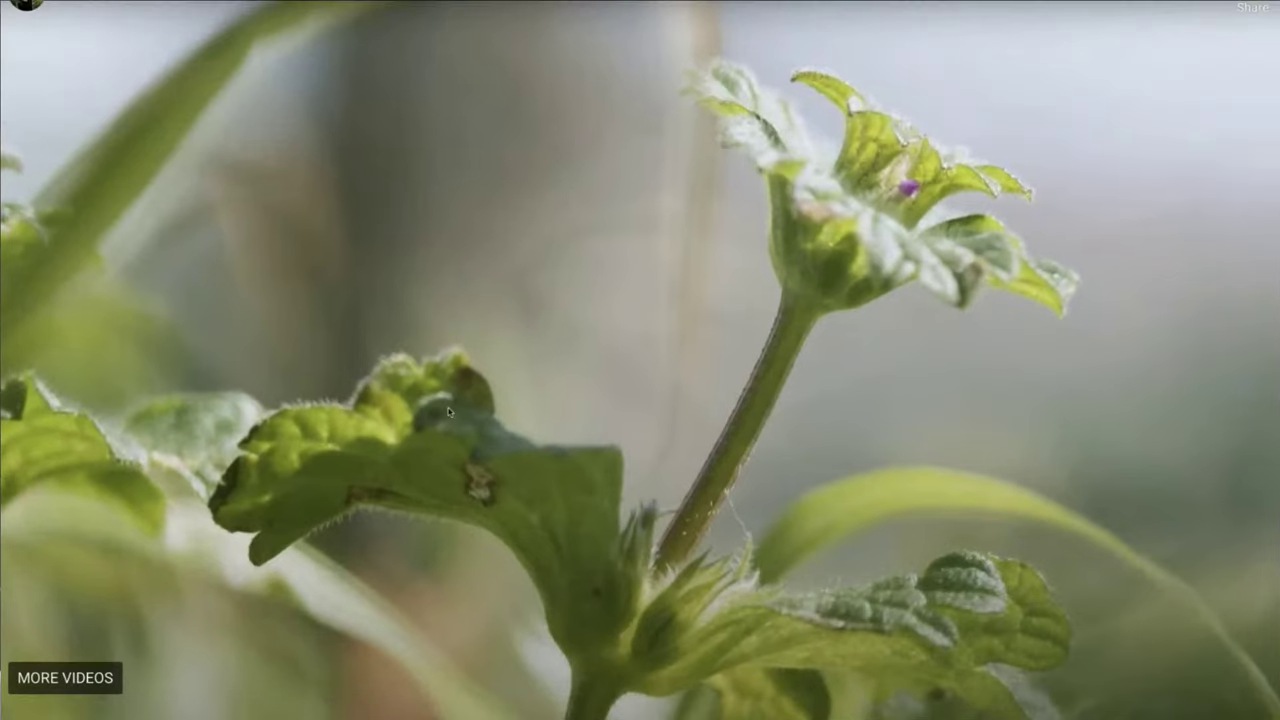
key("k")
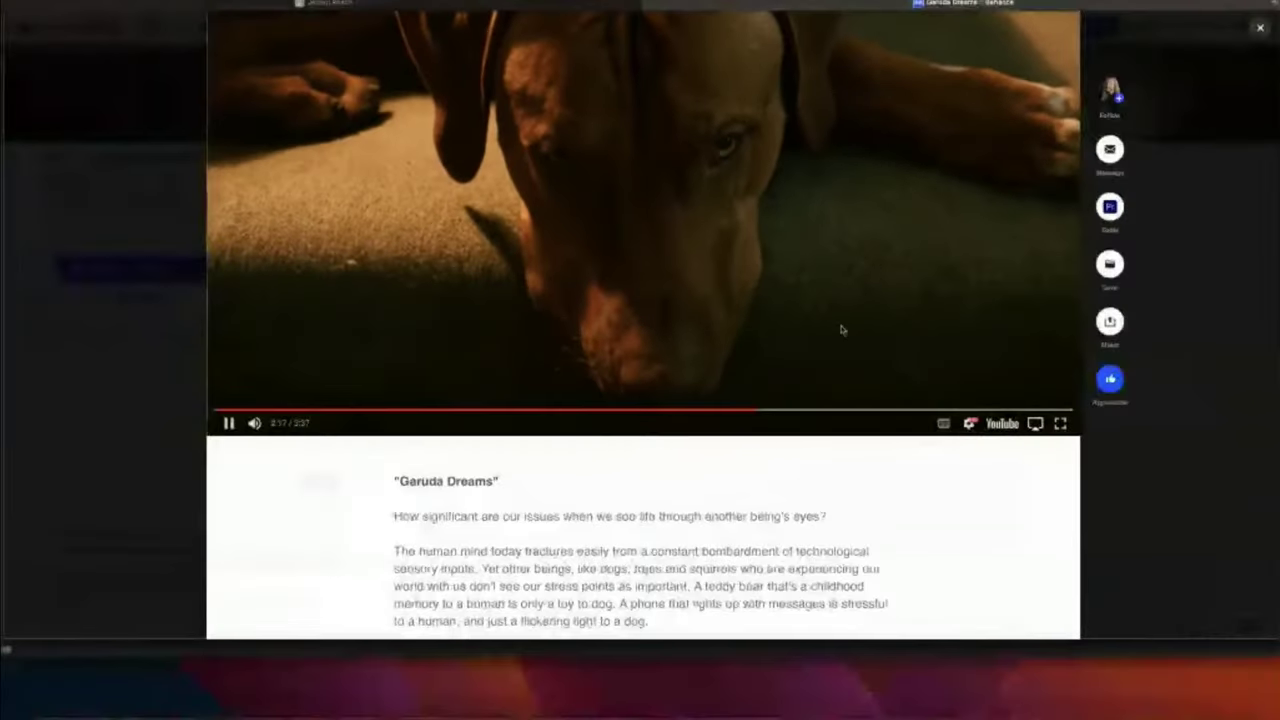
left_click(746, 265)
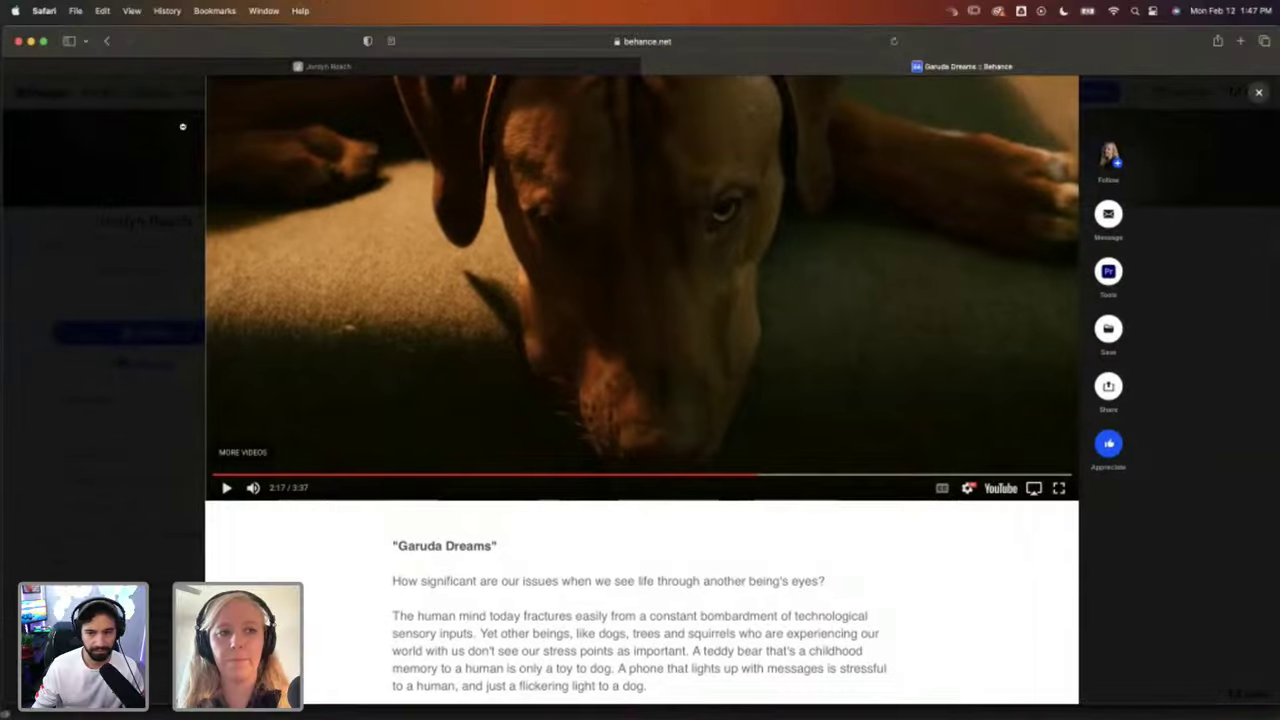
left_click(31, 41)
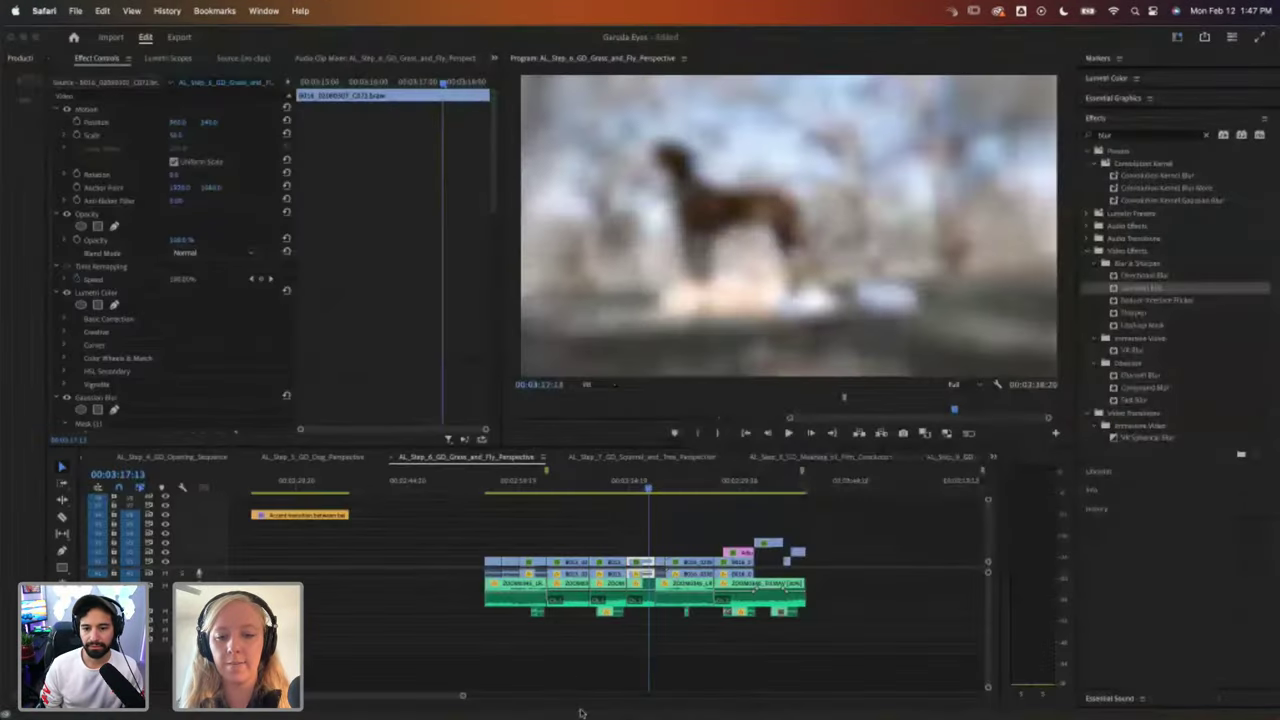
Step: Back in Premiere Pro, scrub from the teddy-bear shot through the grass-blade shot and clear the clip selection
left_click(496, 483)
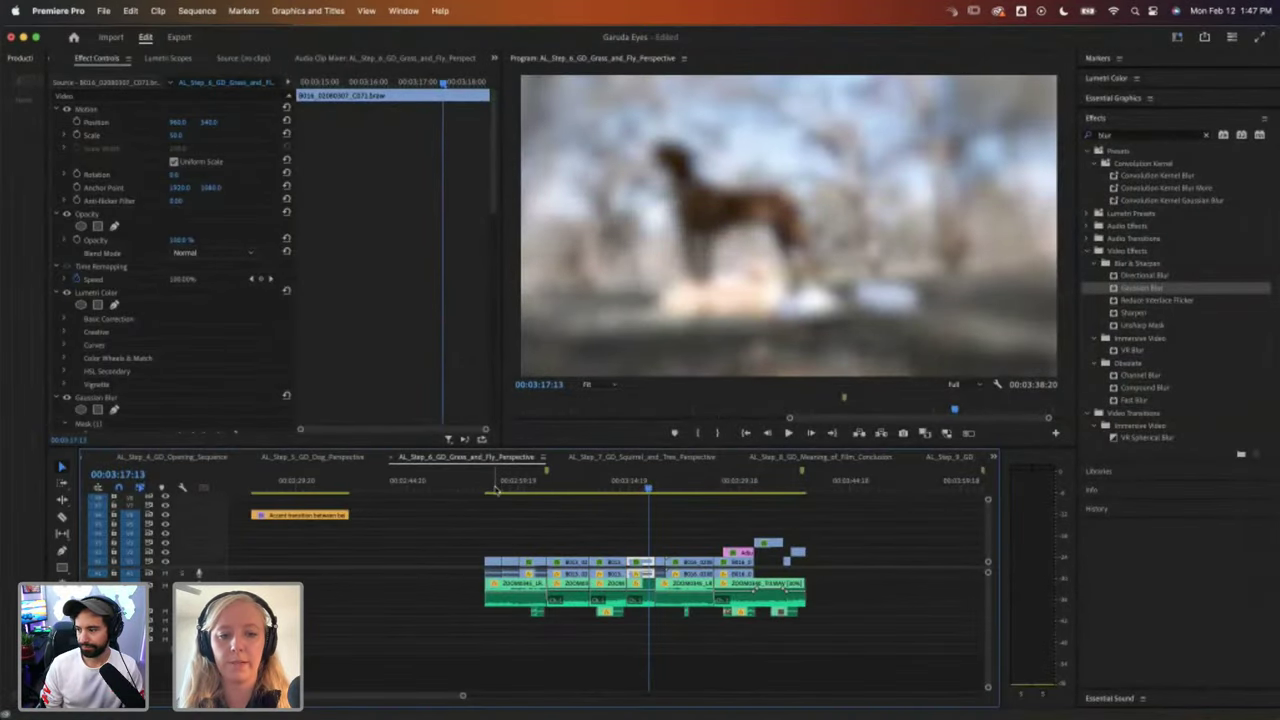
left_click(494, 486)
left_click_drag(503, 489, 531, 490)
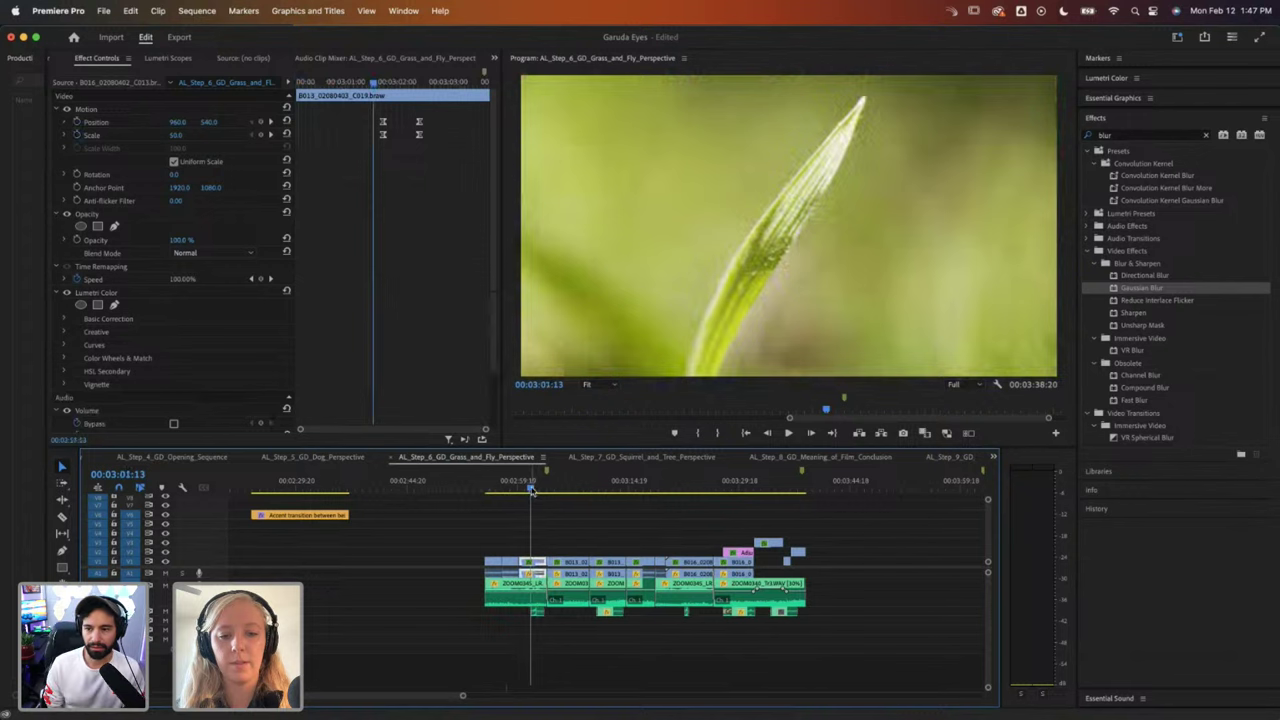
left_click_drag(531, 490, 574, 490)
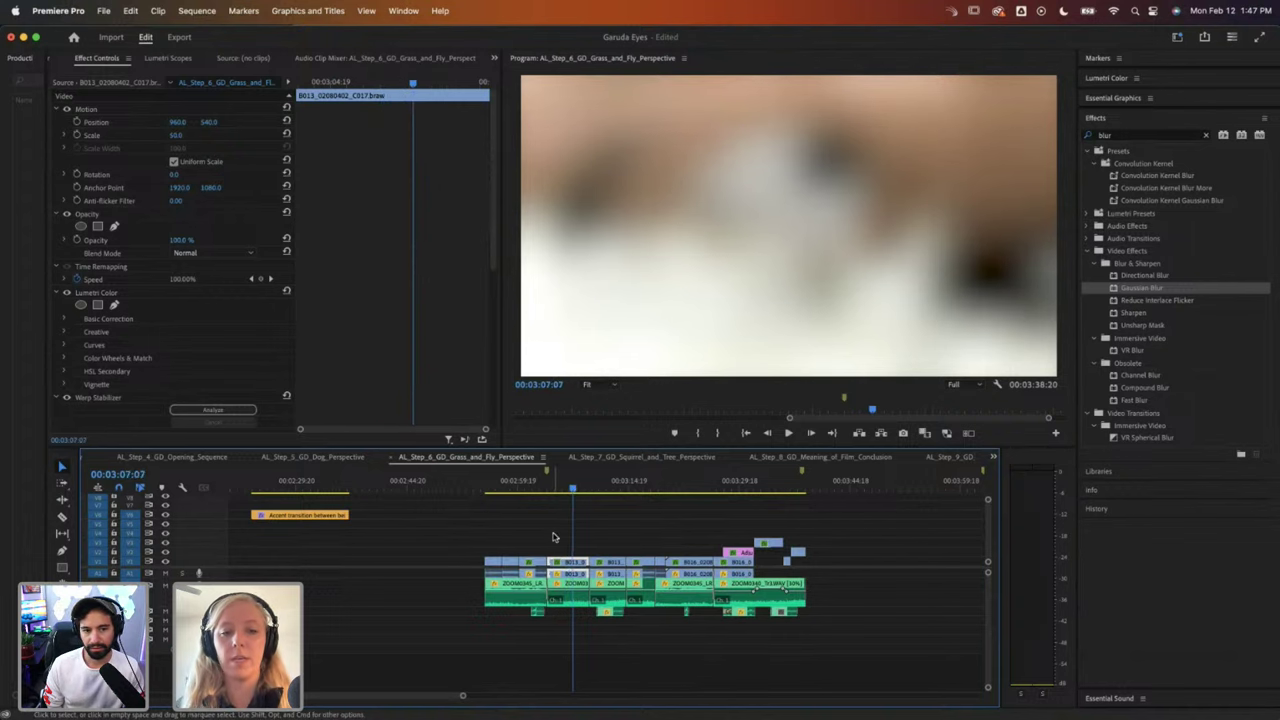
left_click(553, 537)
Step: Scrub from 00:03:05:18 to the blurred dog shot, then go back to the paw shot's edit point
left_click(562, 490)
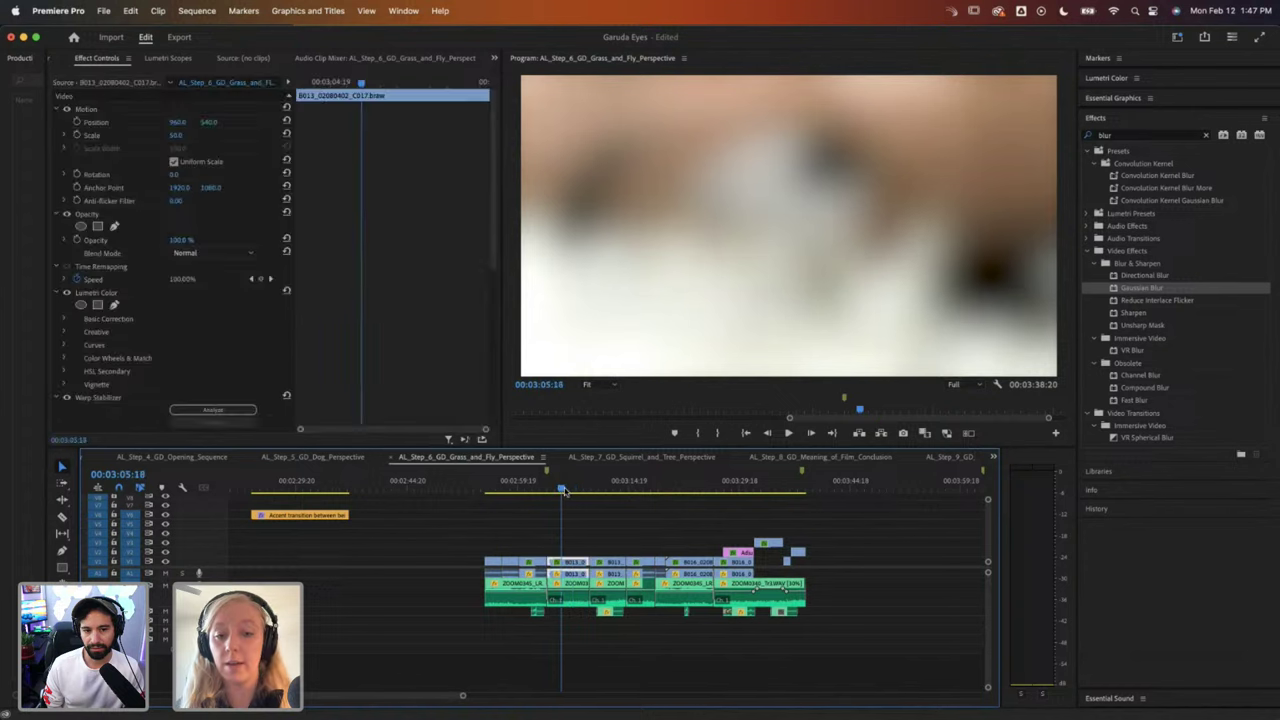
mouse_move(562, 490)
left_mouse_down()
mouse_move(606, 489)
mouse_move(566, 489)
left_mouse_up()
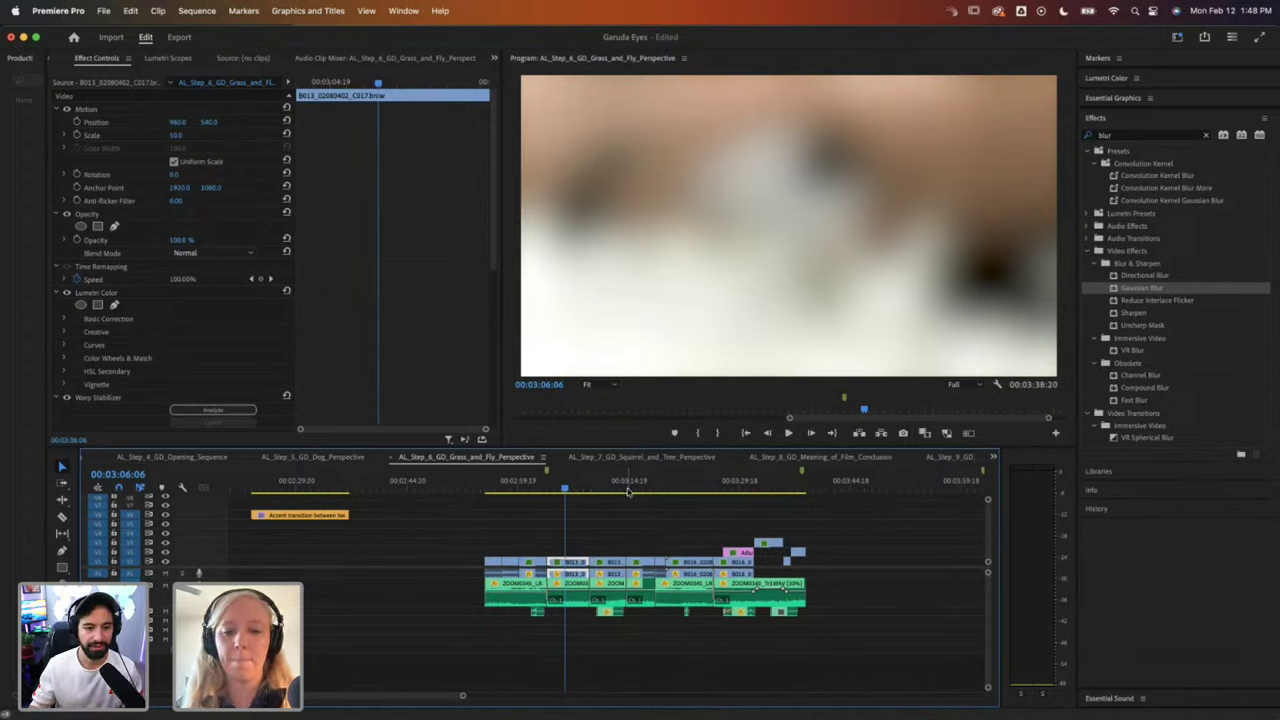
left_click_drag(628, 490, 704, 487)
key("Up")
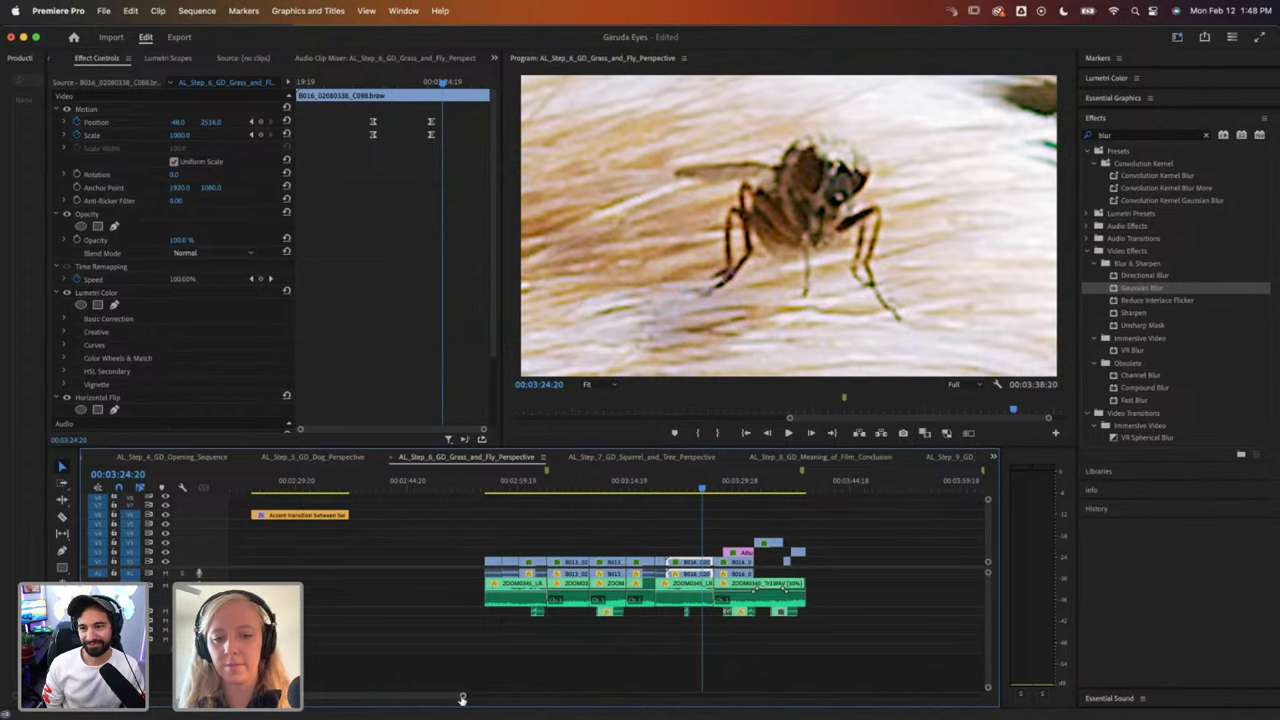
Step: Scrub the distorted trees shot from 00:03:26:15 to the blurred black-and-white branches at 00:03:32:05, then zoom out
left_click_drag(460, 694, 357, 694)
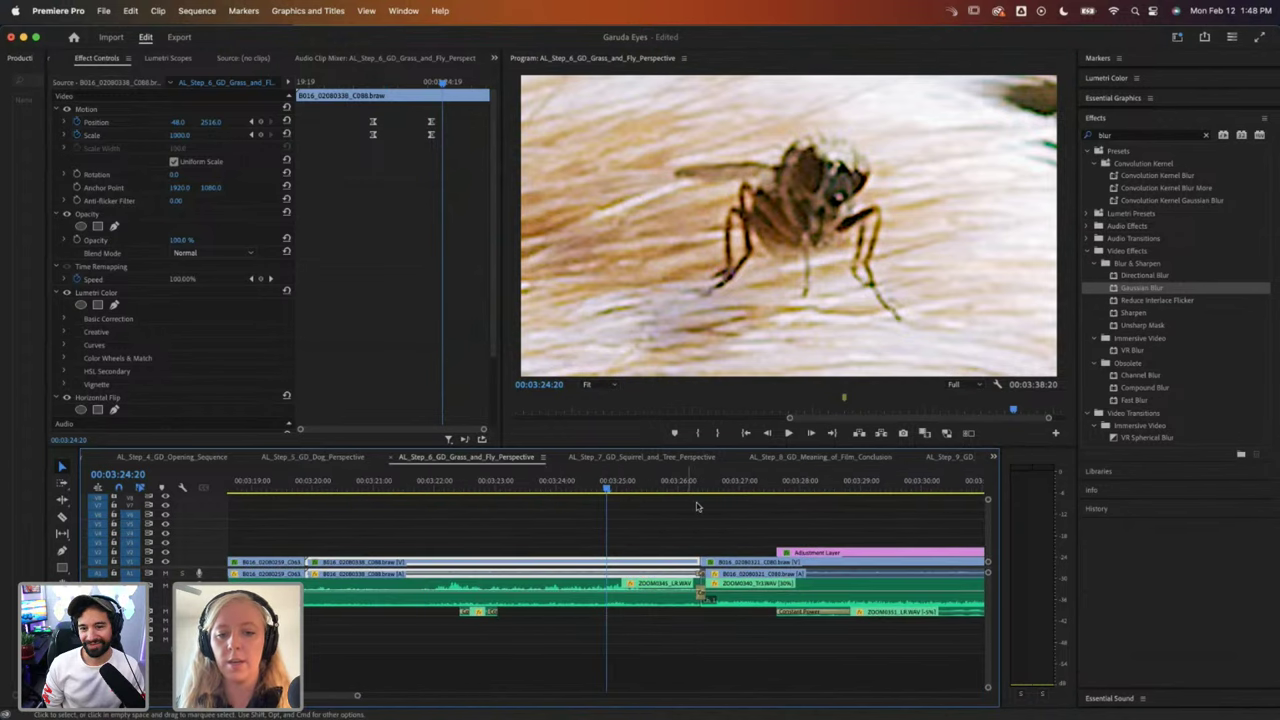
left_click(738, 484)
scroll(736, 487, "right", 5)
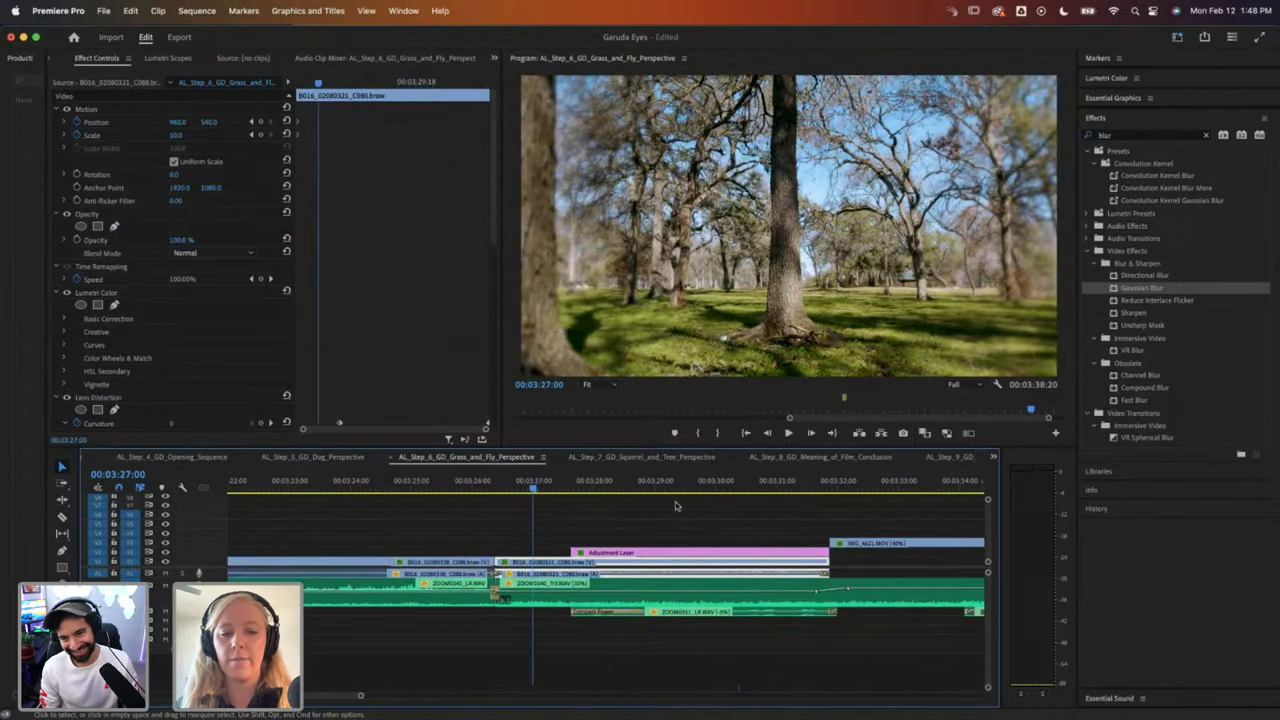
left_click(491, 484)
left_click_drag(491, 484, 496, 484)
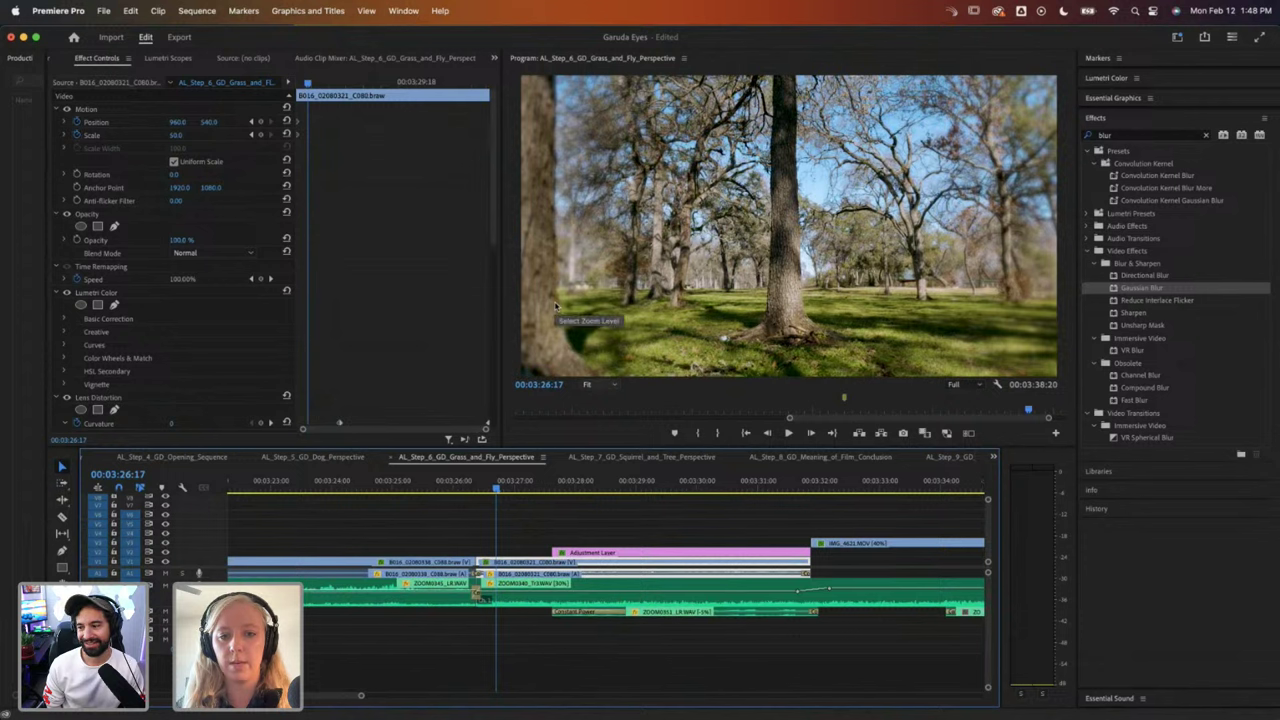
left_click_drag(503, 494, 832, 492)
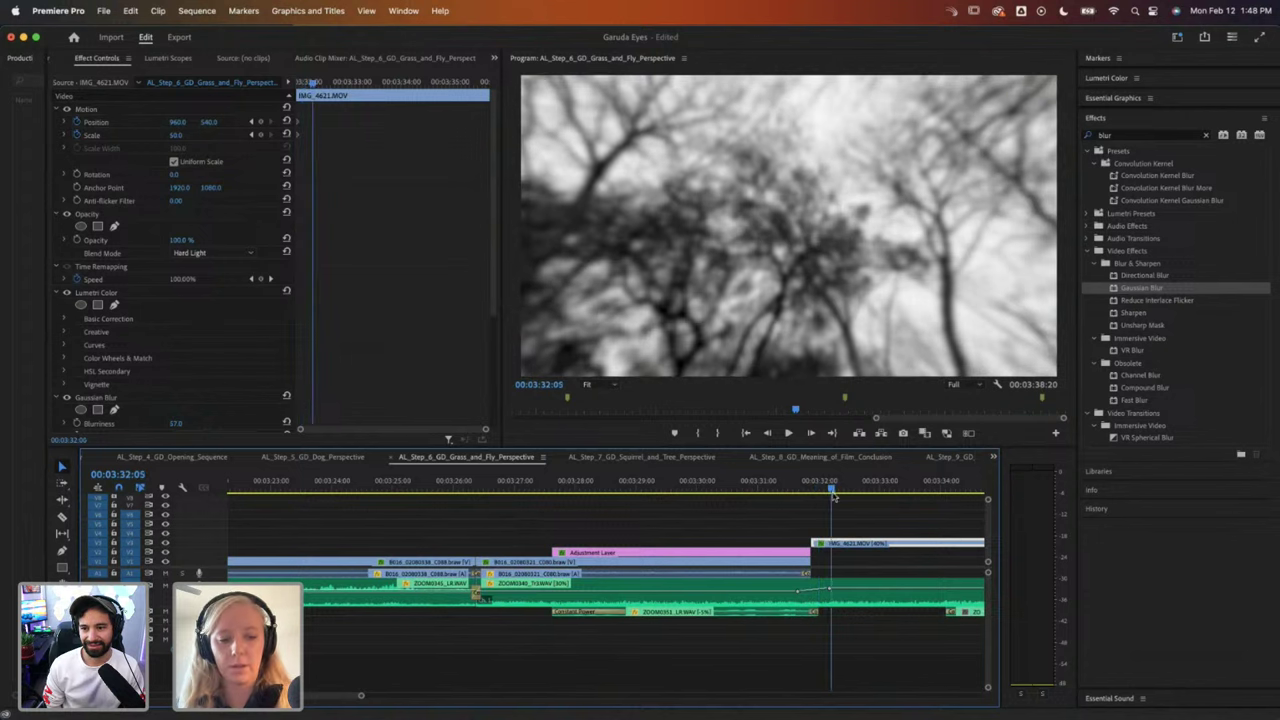
key("minus")
key("minus")
key("minus")
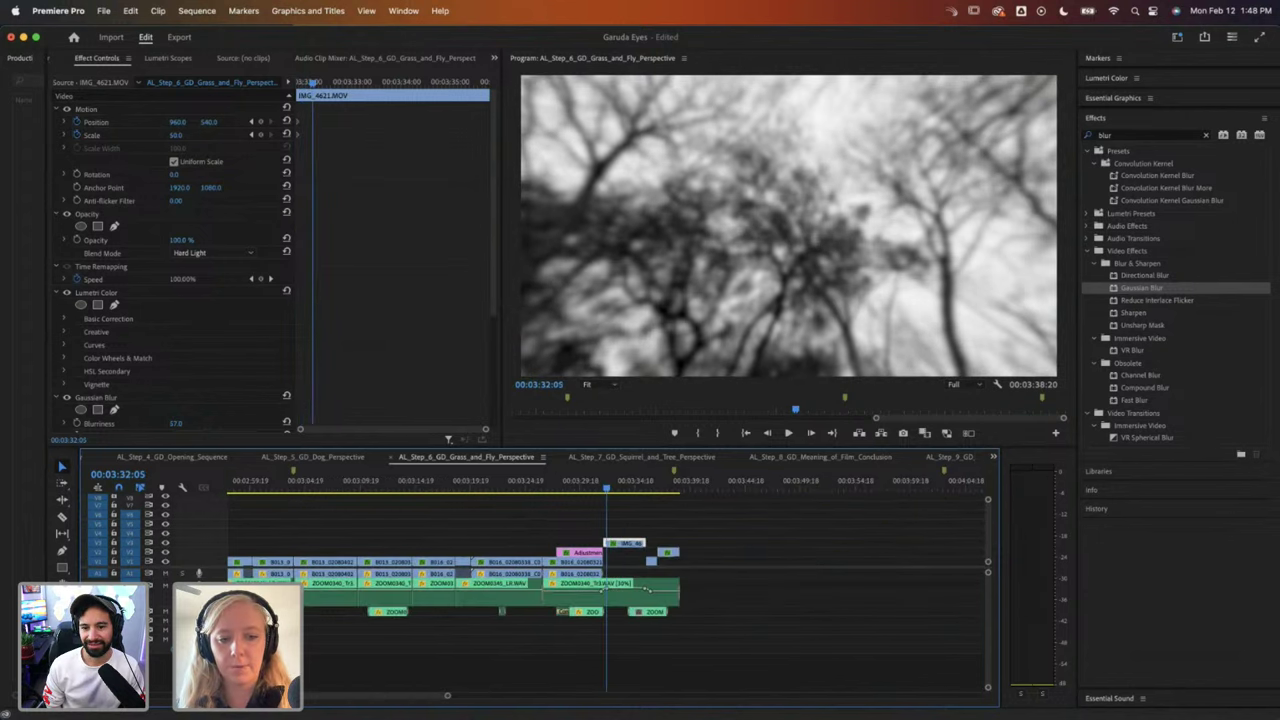
key("minus")
key("minus")
key("minus")
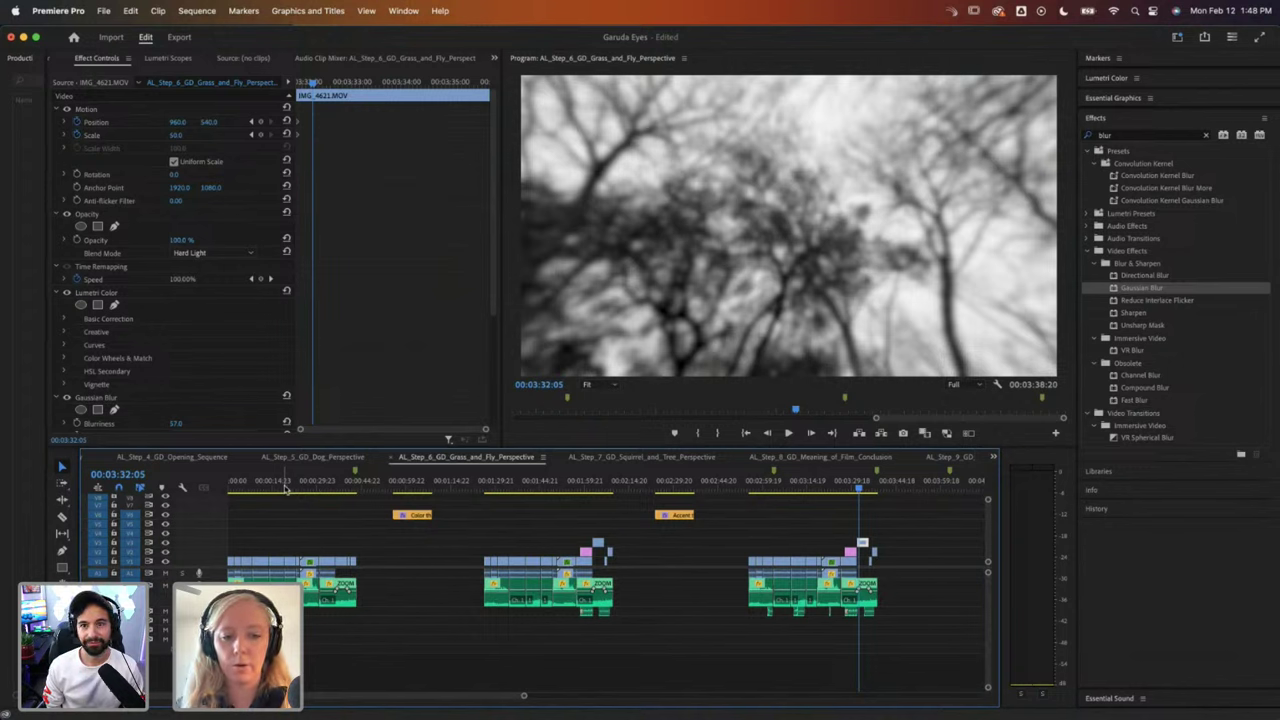
Step: Return the playhead to the oak-grove tree clip at 00:00:32:16 and resize the Essential Graphics/Effects panels
left_click_drag(285, 484, 327, 481)
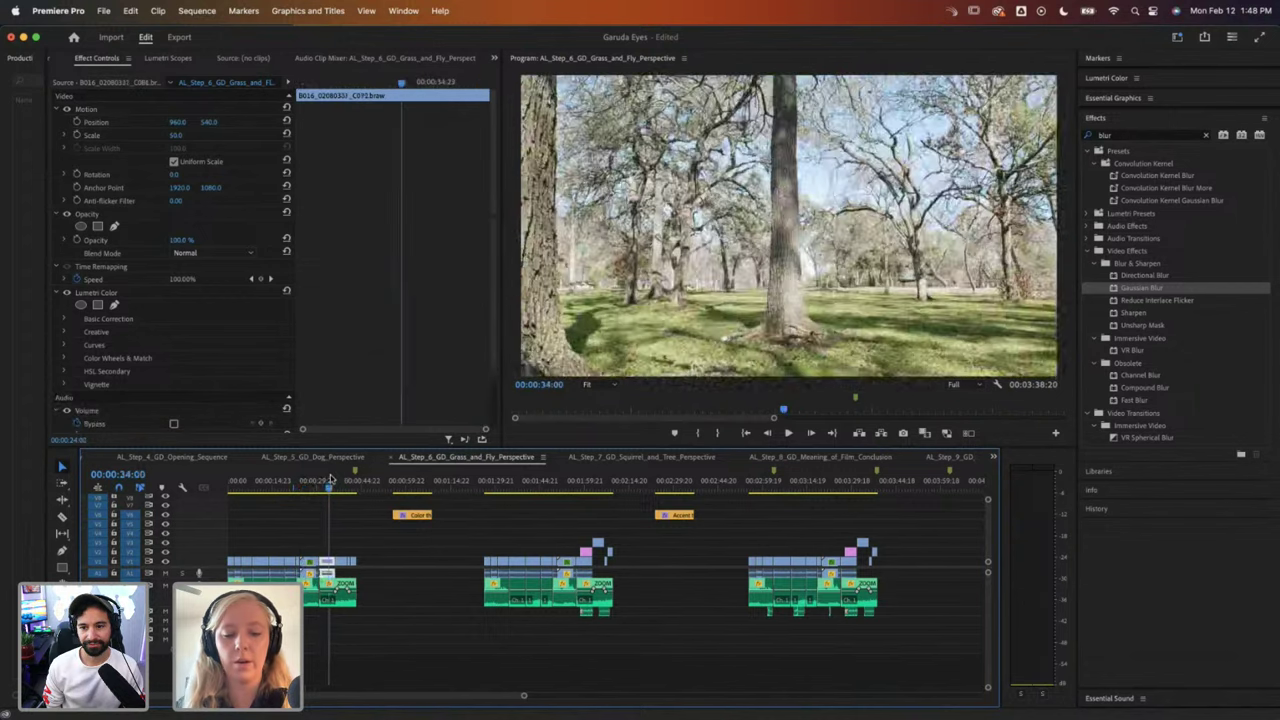
scroll(423, 686, "up", 5)
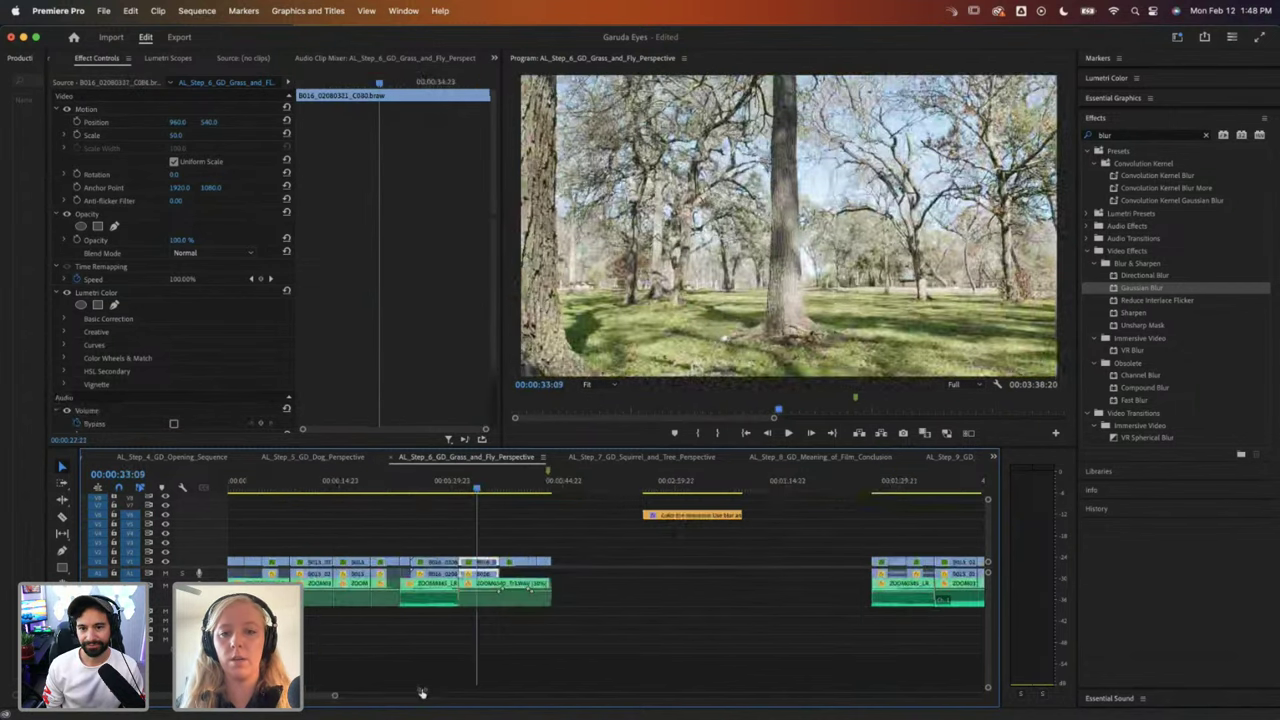
scroll(390, 678, "right", 10)
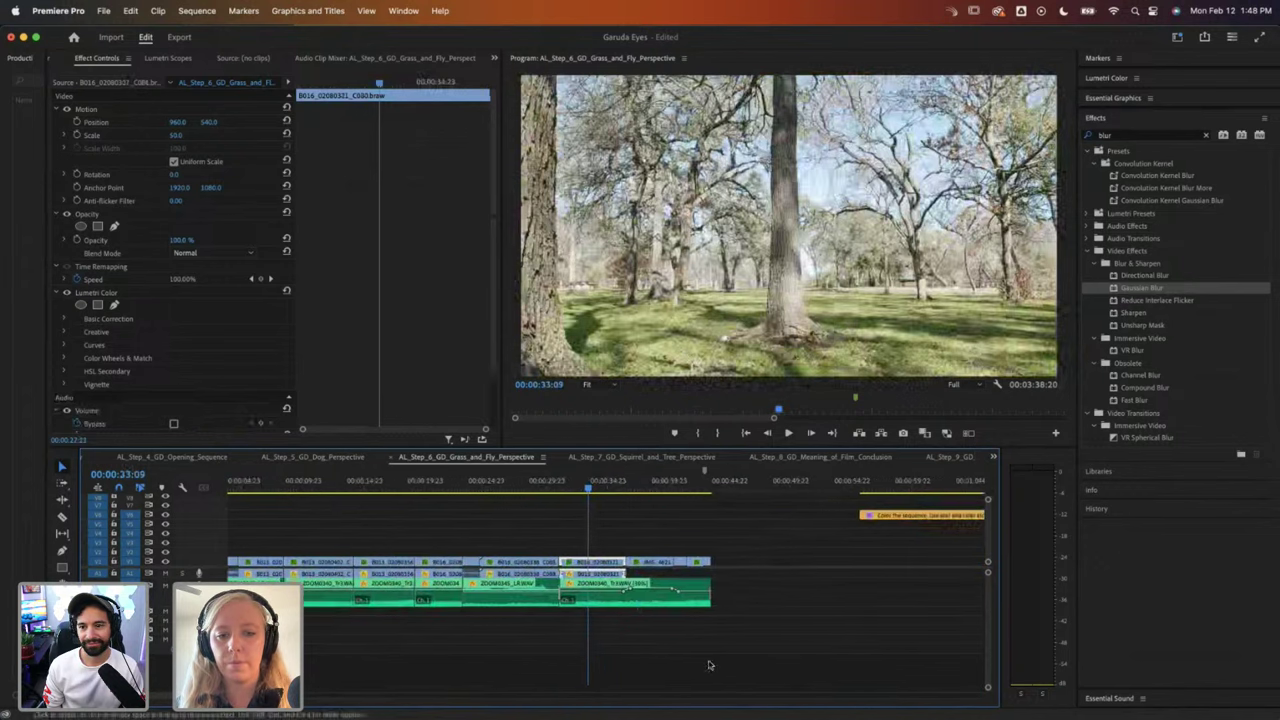
scroll(596, 505, "right", 8)
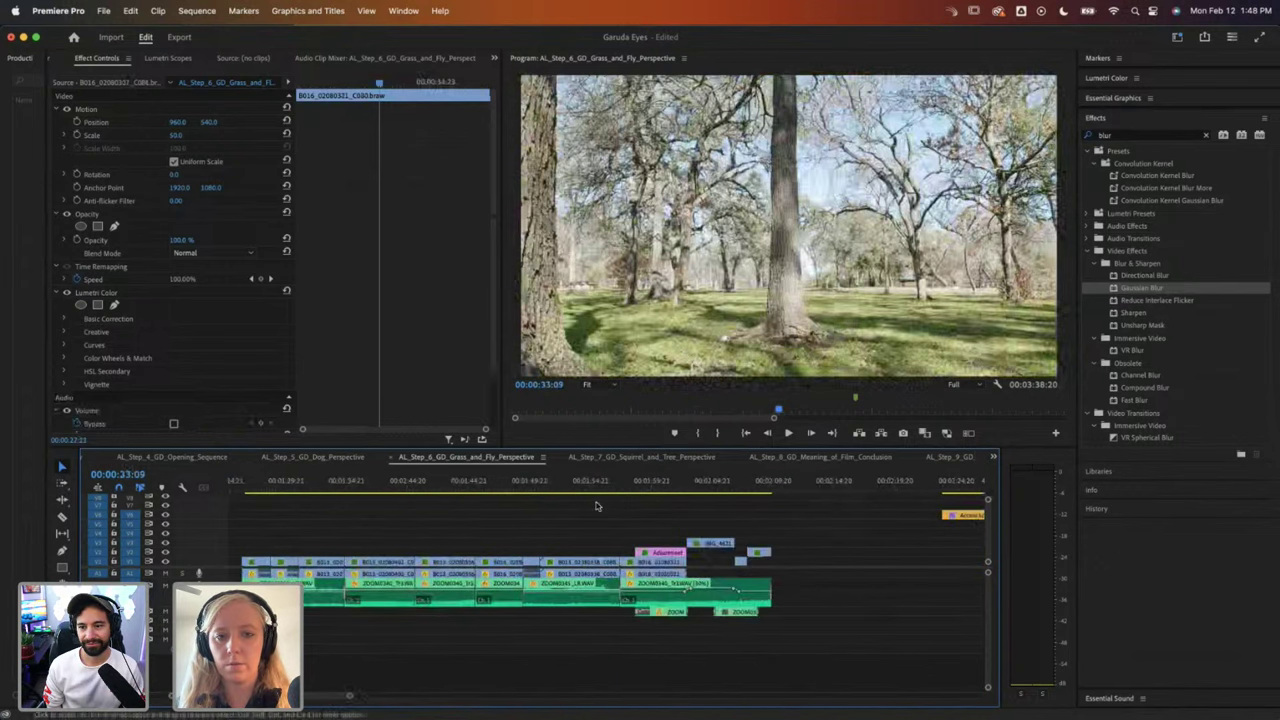
left_click(634, 481)
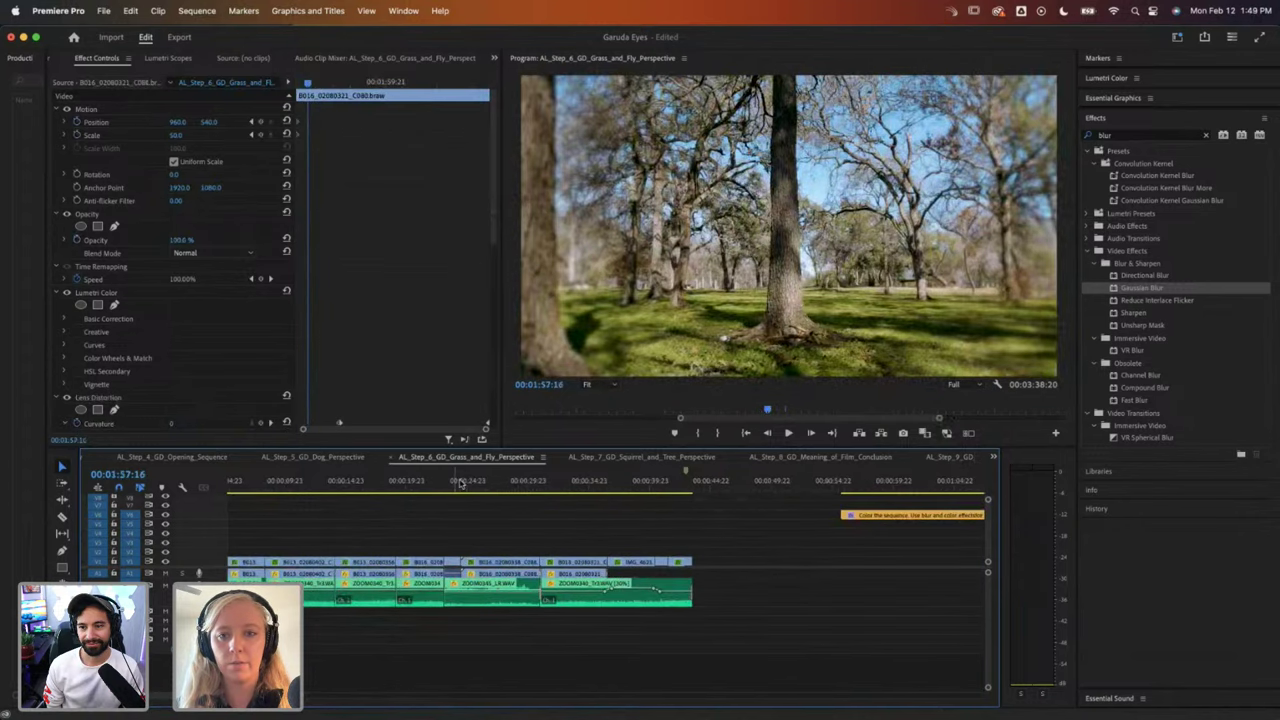
left_click_drag(461, 483, 560, 487)
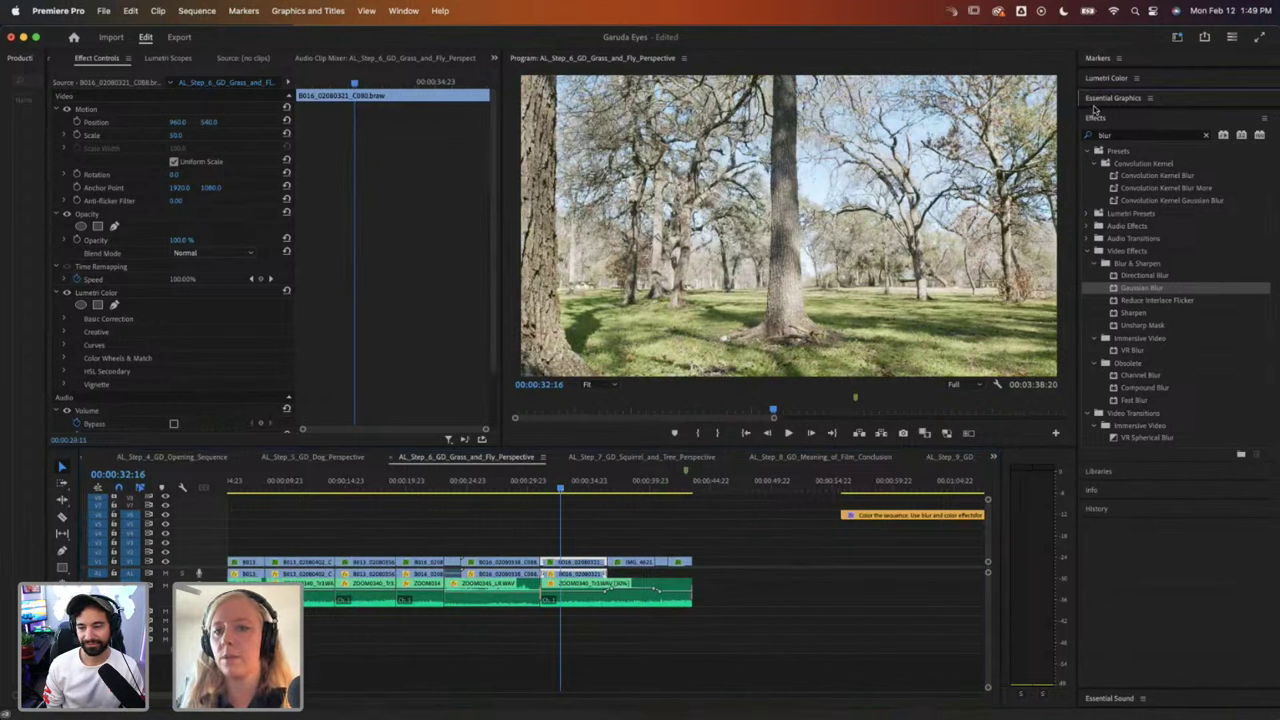
left_click_drag(1093, 110, 1108, 390)
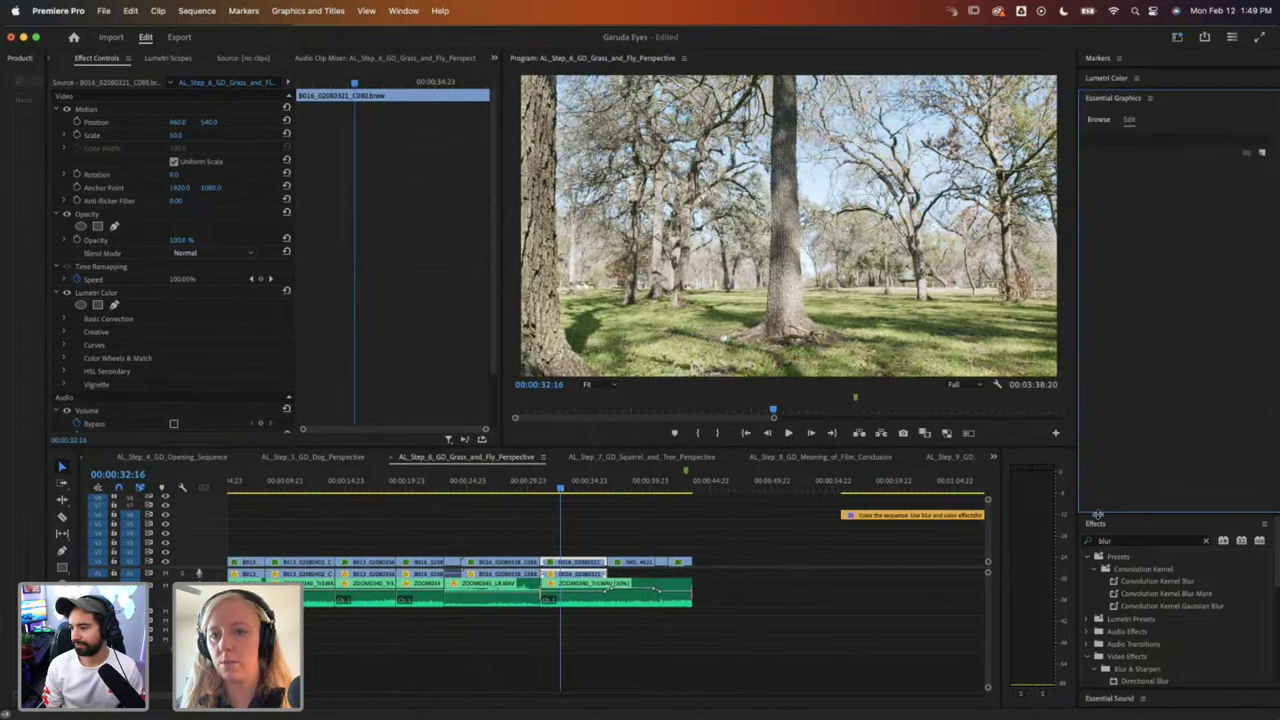
Step: Apply Video Effects > Distort > Lens Distortion to the tree clip
left_click_drag(1098, 516, 1107, 110)
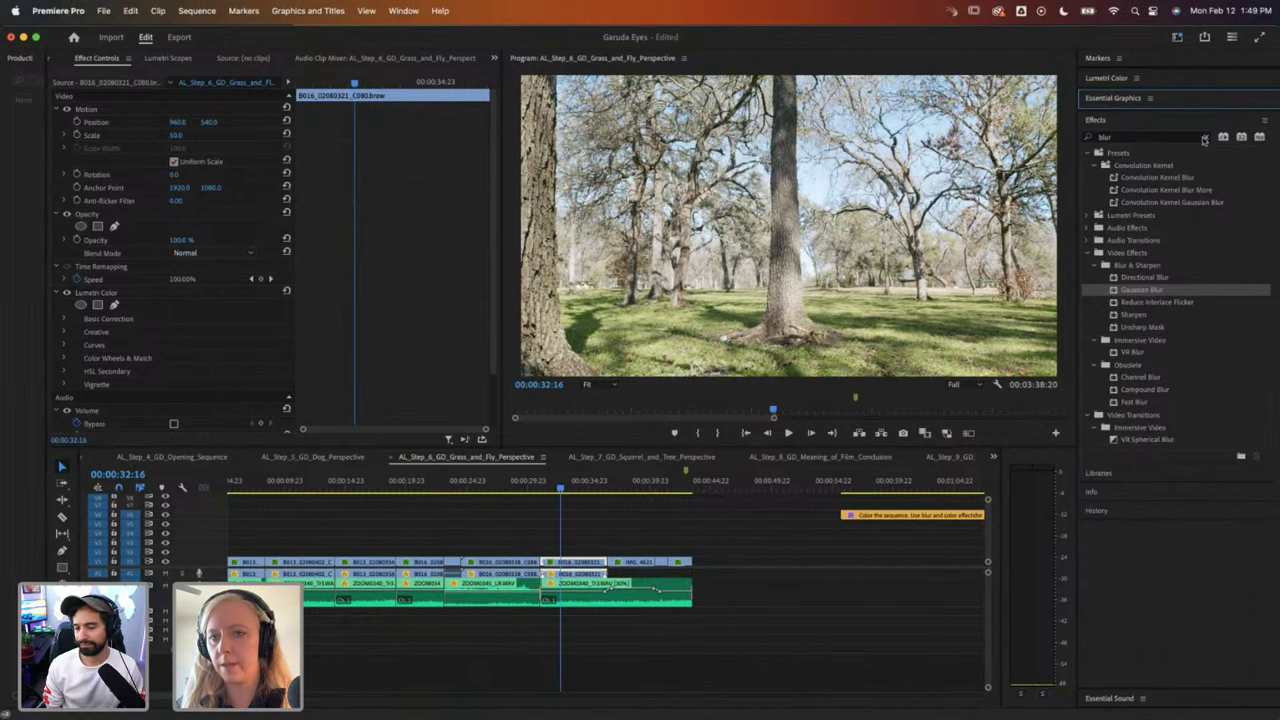
left_click(1205, 140)
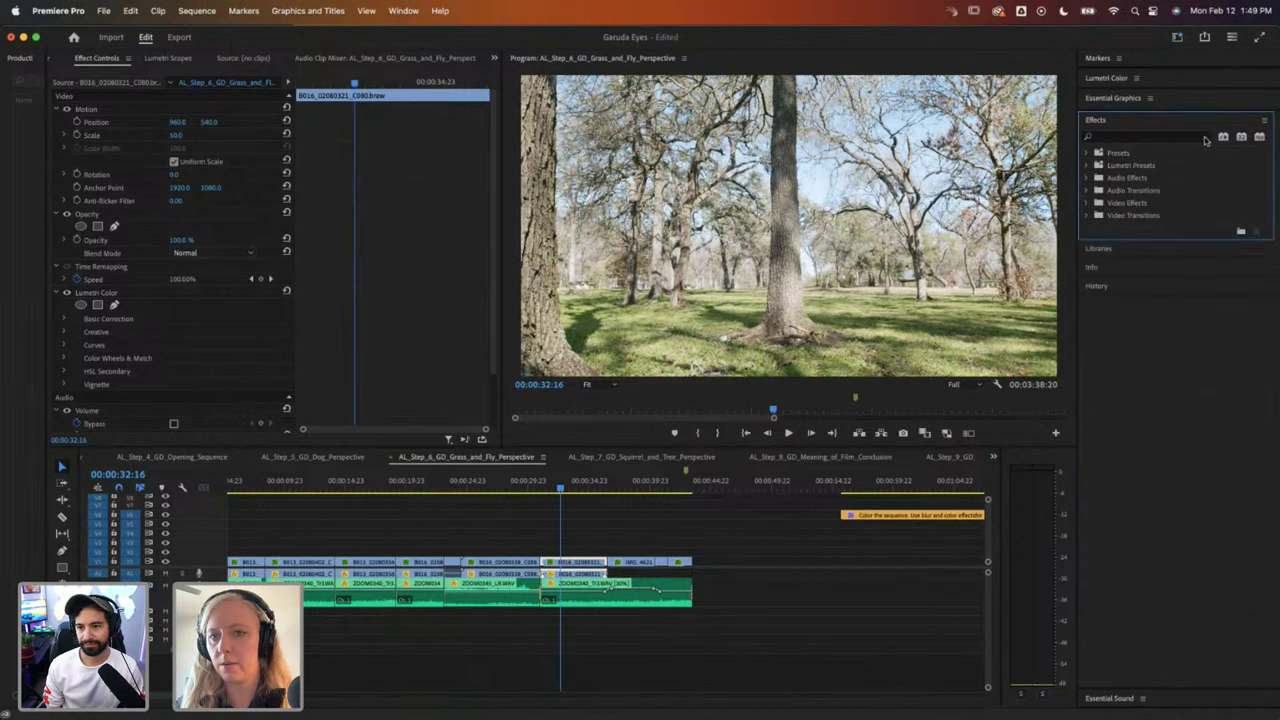
left_click(1088, 204)
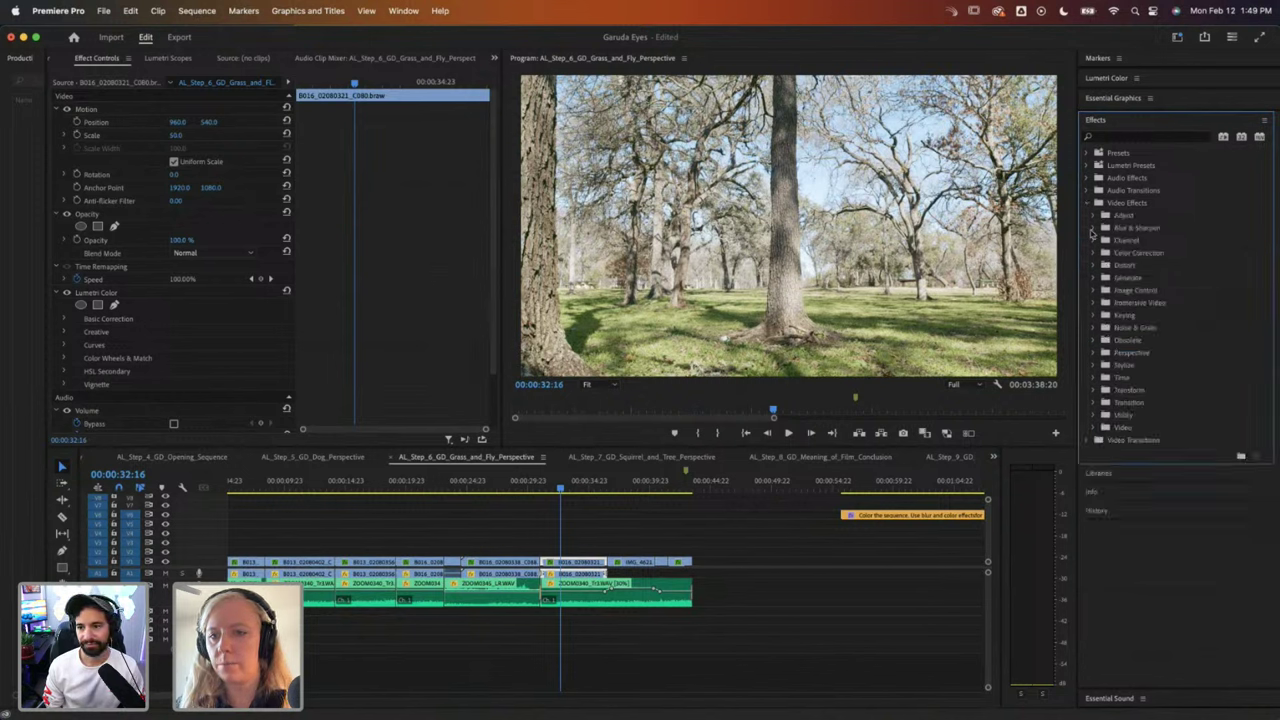
left_click(1093, 266)
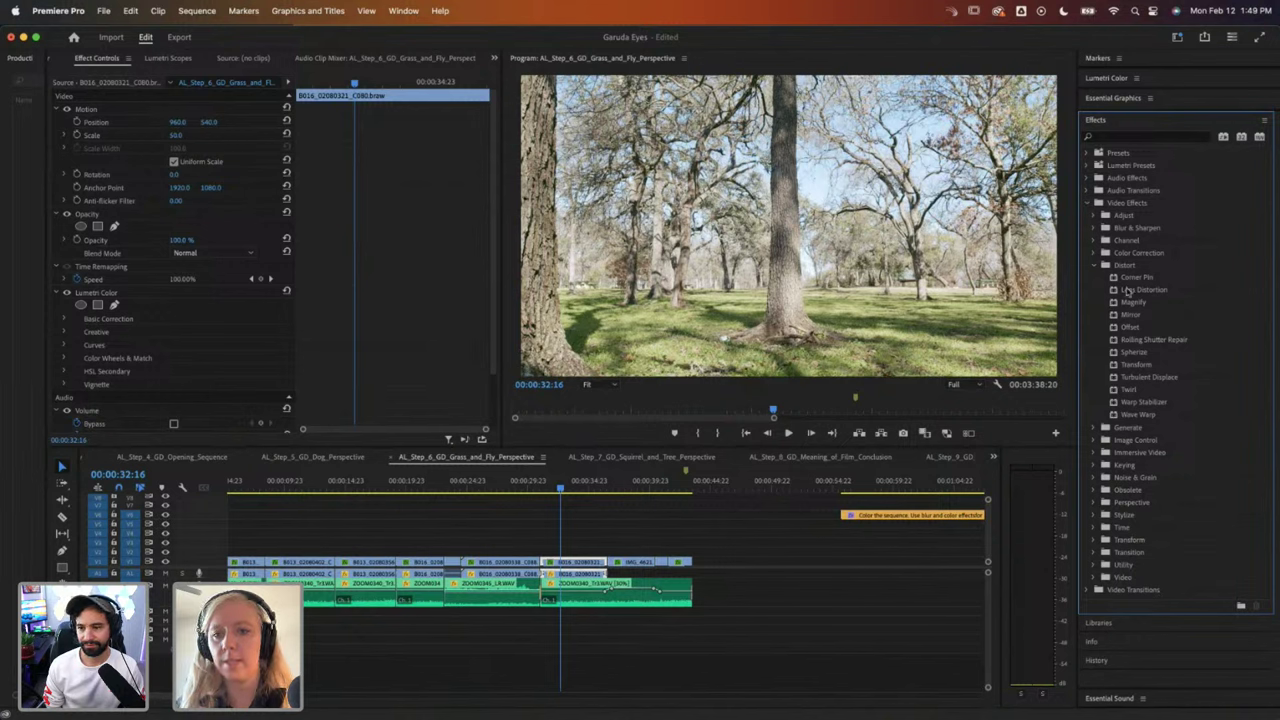
left_click(1128, 290)
left_click_drag(1128, 290, 585, 562)
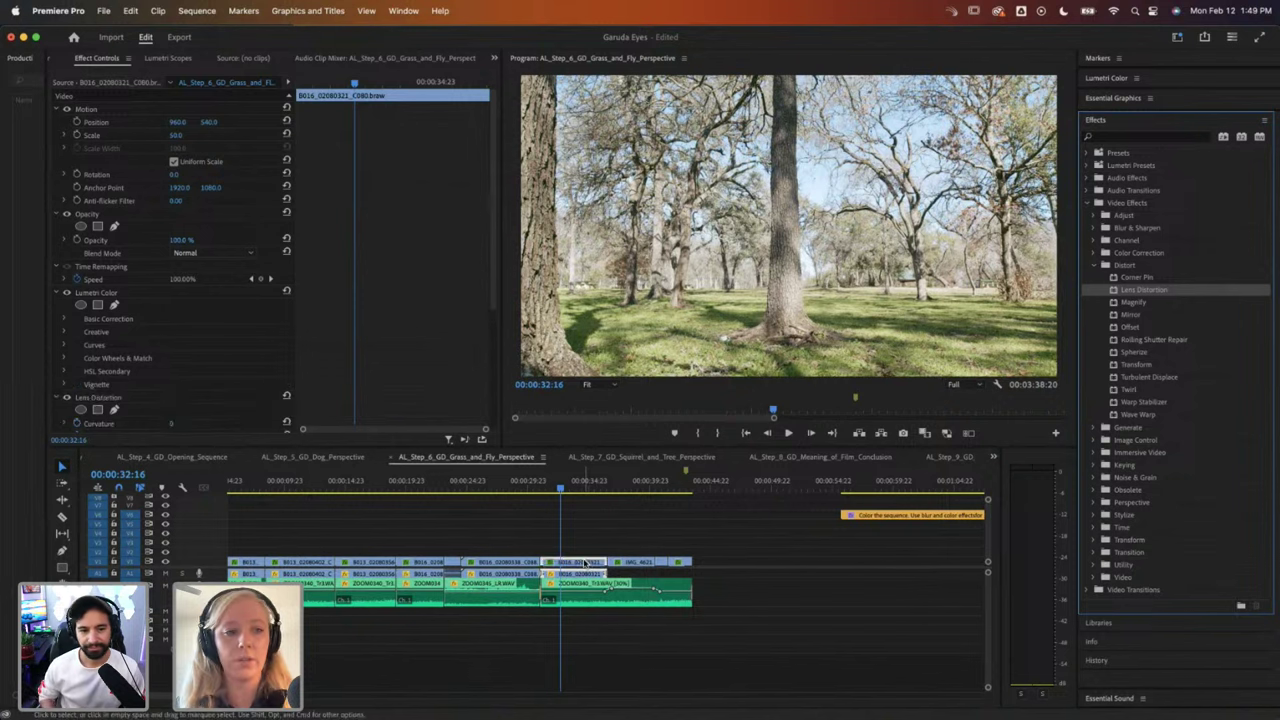
Step: Preview Curvature amounts from 00:00:31:04, trying -12, then reset Curvature to 0
scroll(425, 342, "down", 5)
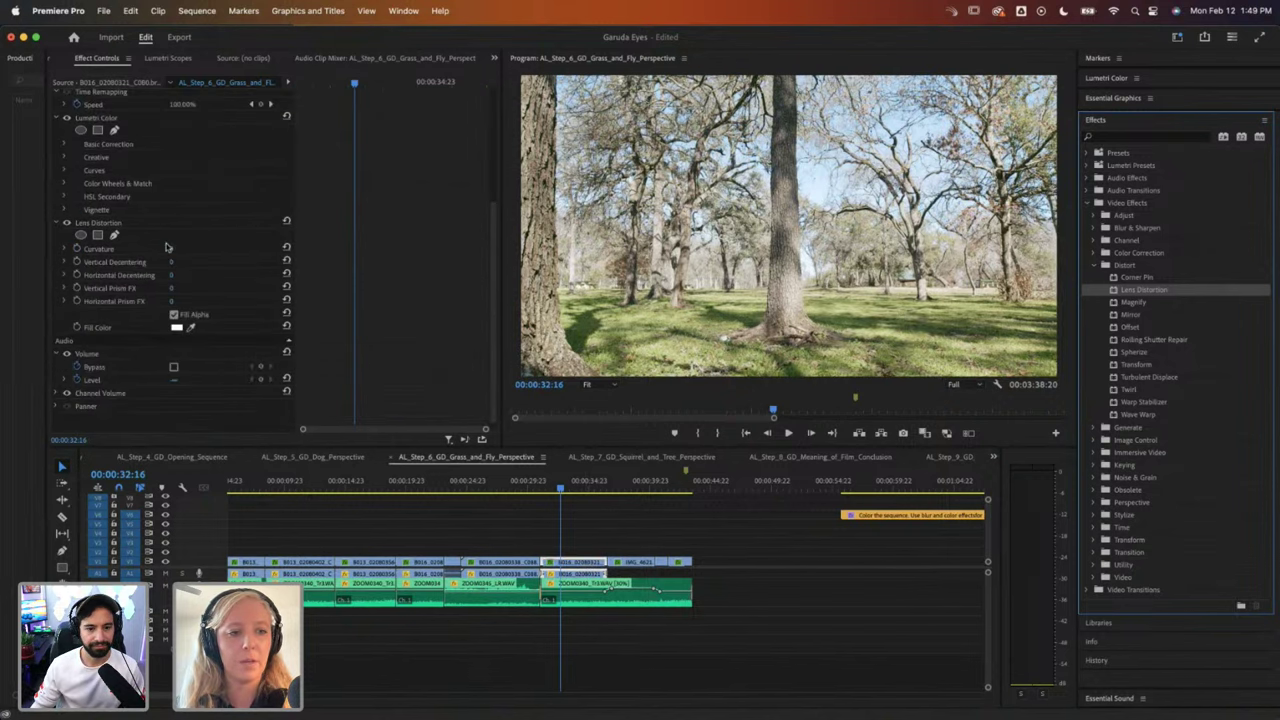
mouse_move(171, 250)
left_mouse_down()
mouse_move(120, 250)
mouse_move(171, 250)
left_mouse_up()
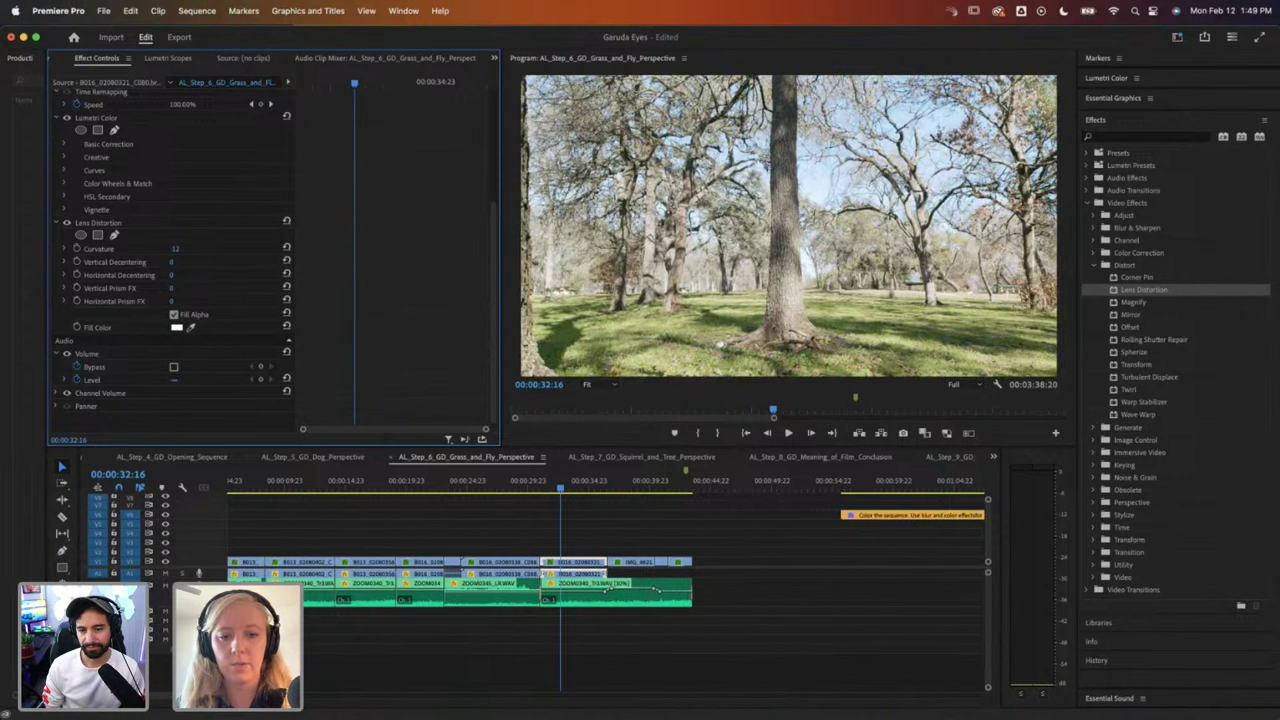
scroll(530, 550, "up", 3)
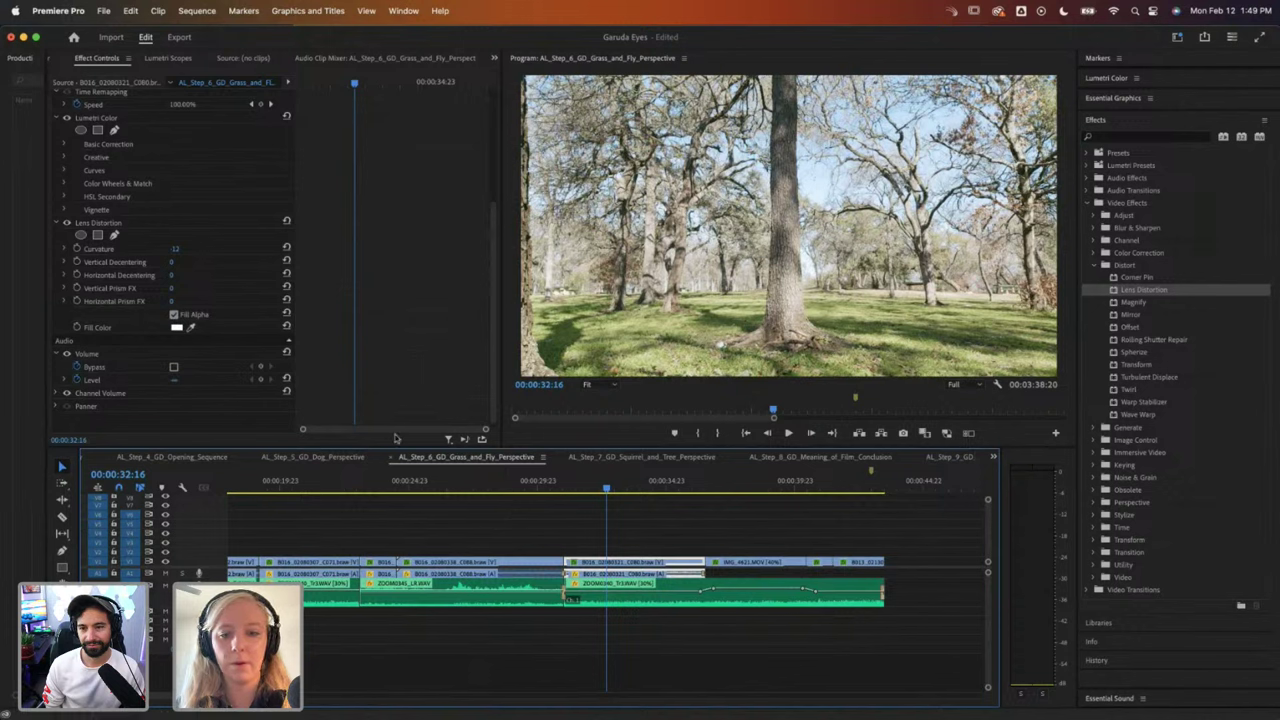
left_click_drag(606, 490, 603, 490)
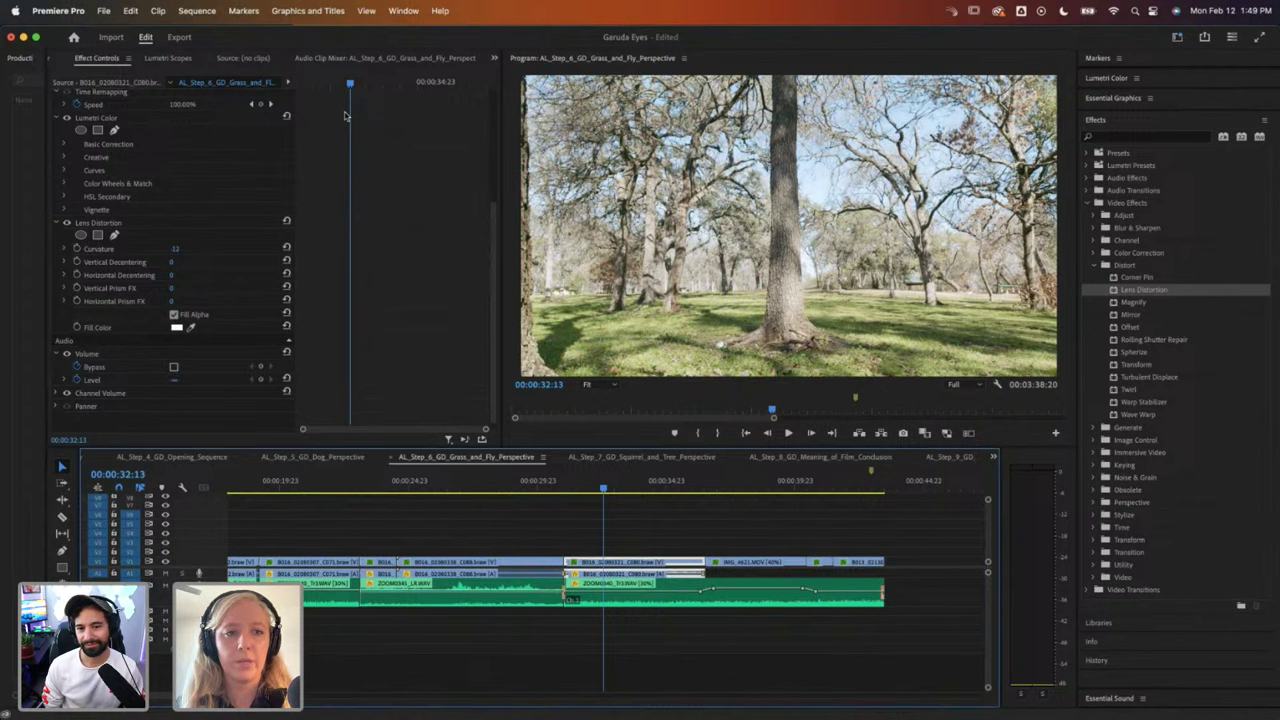
mouse_move(350, 83)
left_mouse_down()
mouse_move(318, 86)
mouse_move(366, 85)
left_mouse_up()
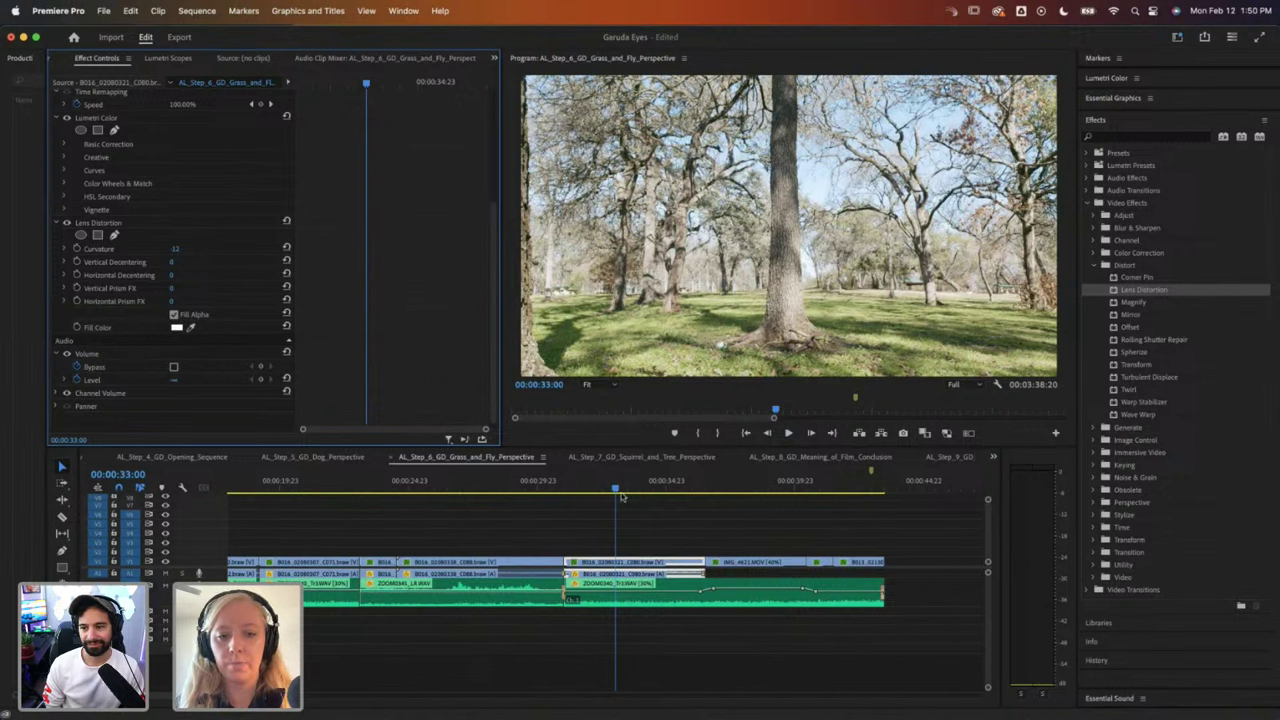
left_click_drag(616, 489, 568, 488)
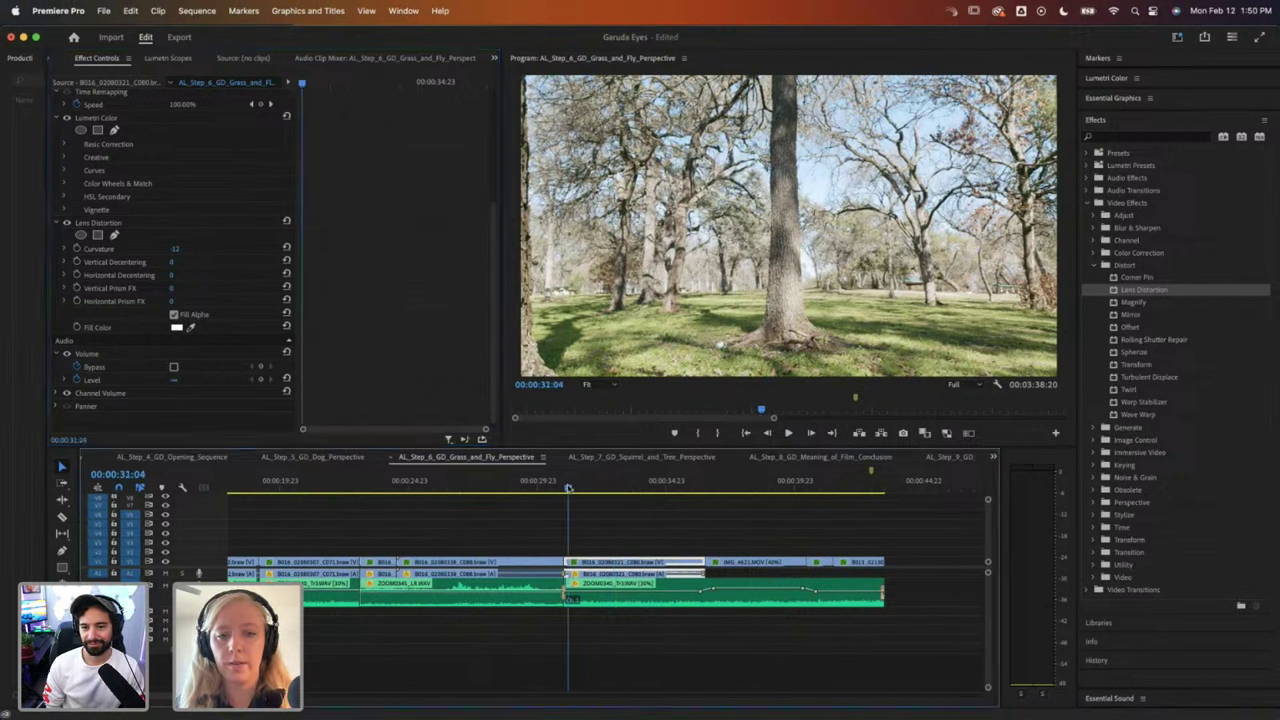
key("space")
key("space")
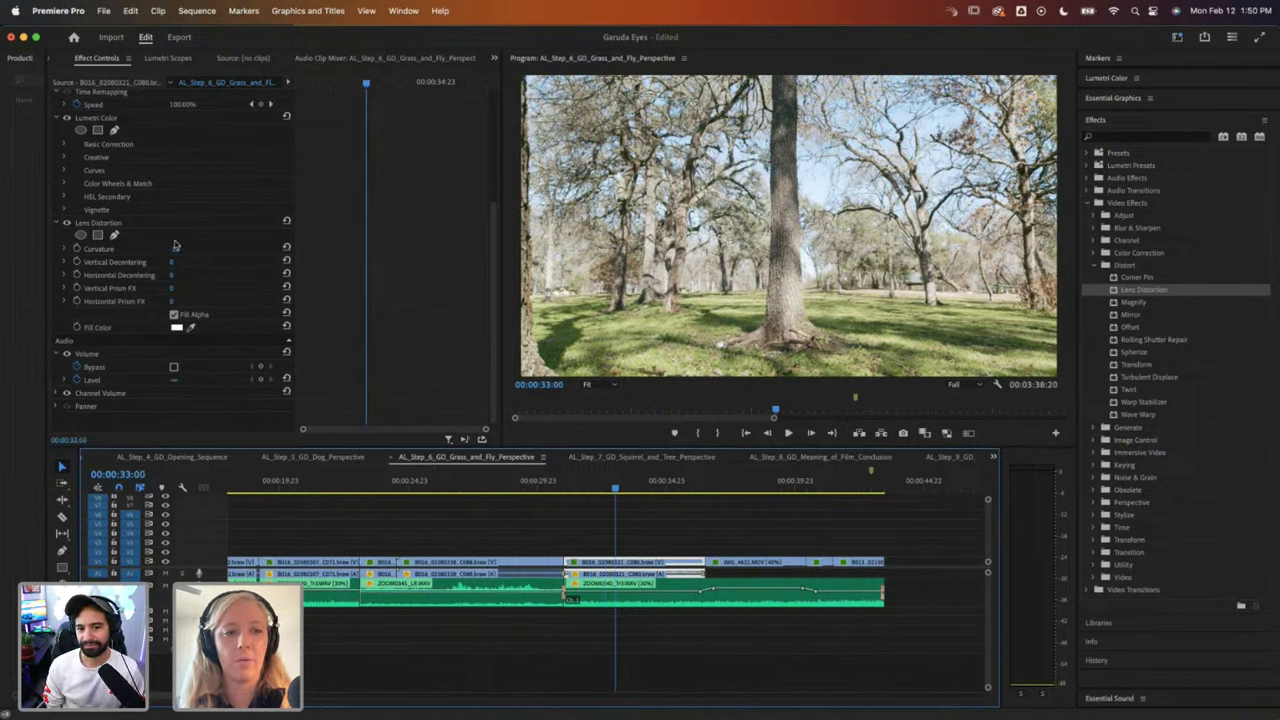
left_click_drag(174, 246, 277, 257)
left_click(286, 247)
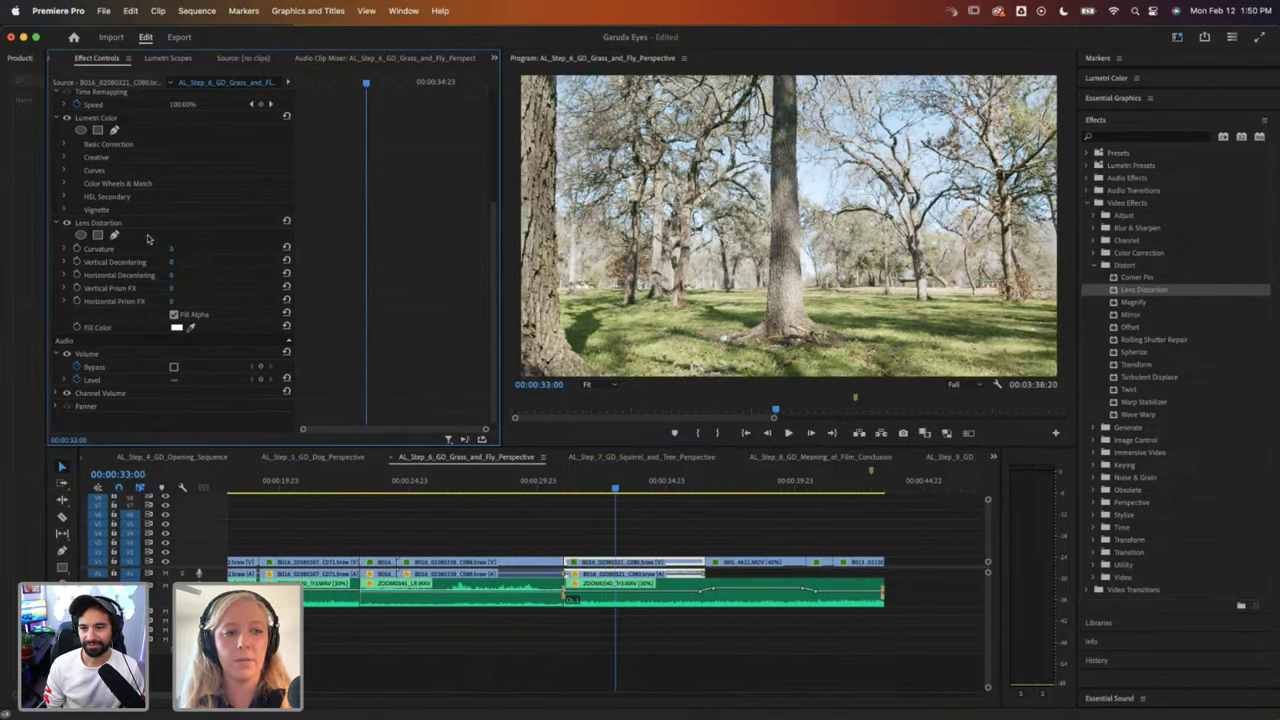
Step: Keyframe Curvature at 0 at 00:00:33:00 and a stronger fisheye value later, then play the animation
left_click(76, 248)
left_click(616, 490)
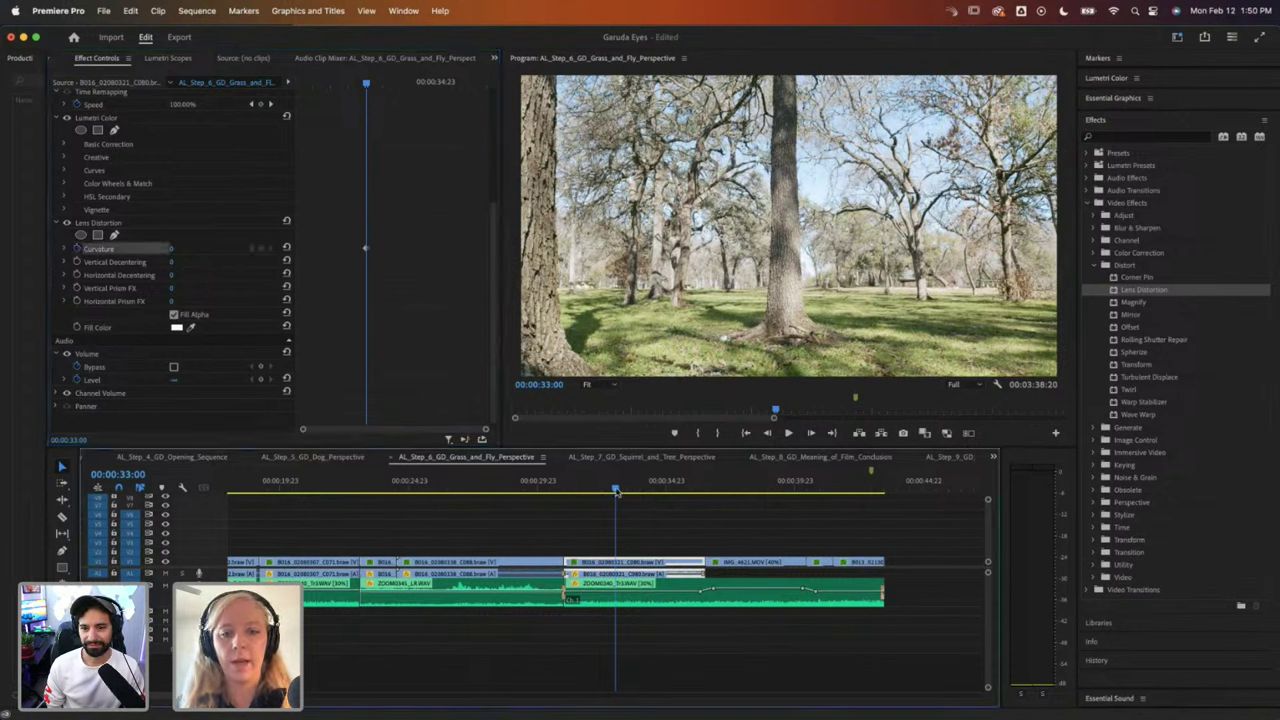
key("Right")
key("Right")
key("Right")
key("Right")
key("Right")
key("Right")
key("Right")
key("Right")
key("Right")
key("Right")
key("Right")
key("Right")
key("Right")
key("Right")
key("Right")
key("Right")
key("Right")
key("Right")
key("Right")
key("Right")
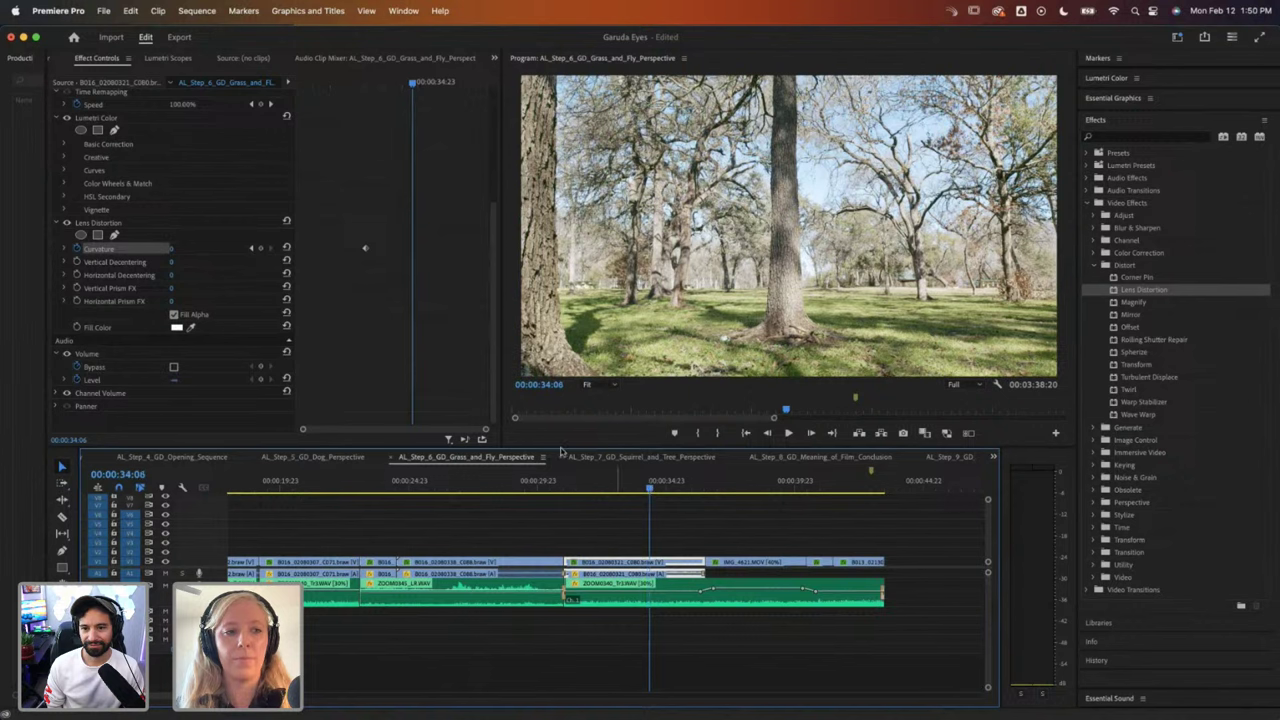
left_click_drag(172, 252, 172, 252)
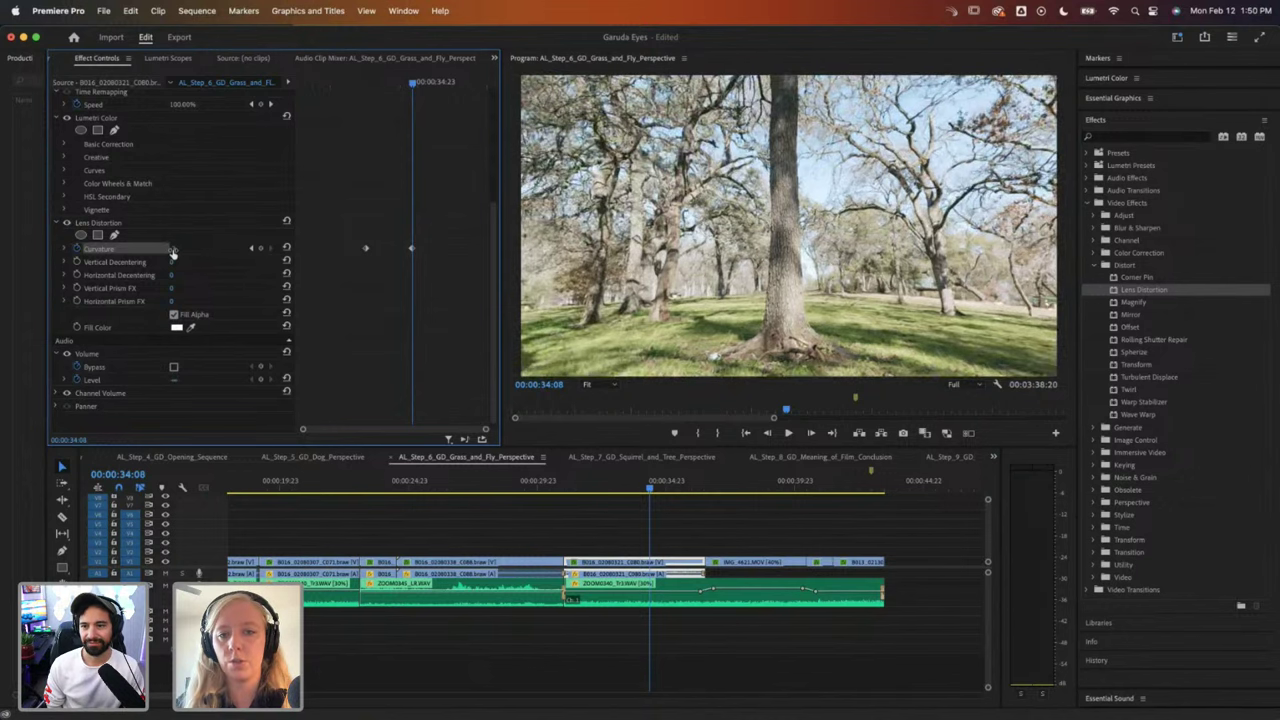
left_click(614, 487)
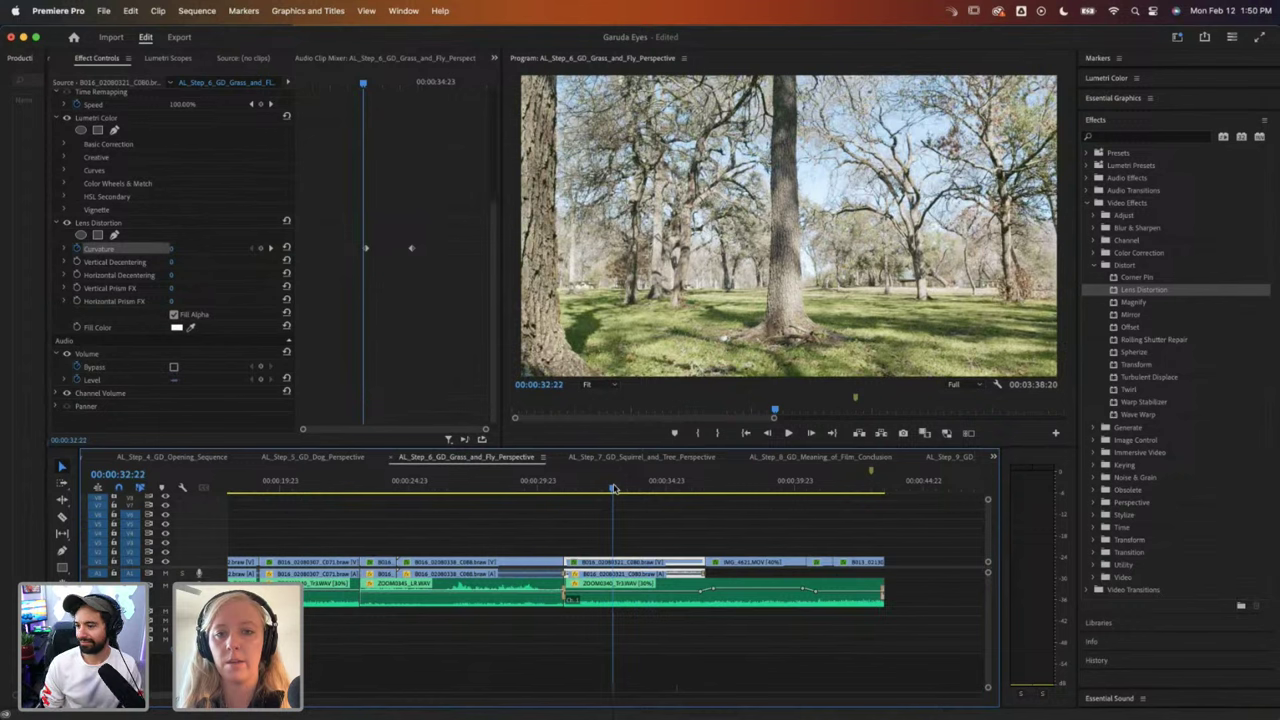
key("space")
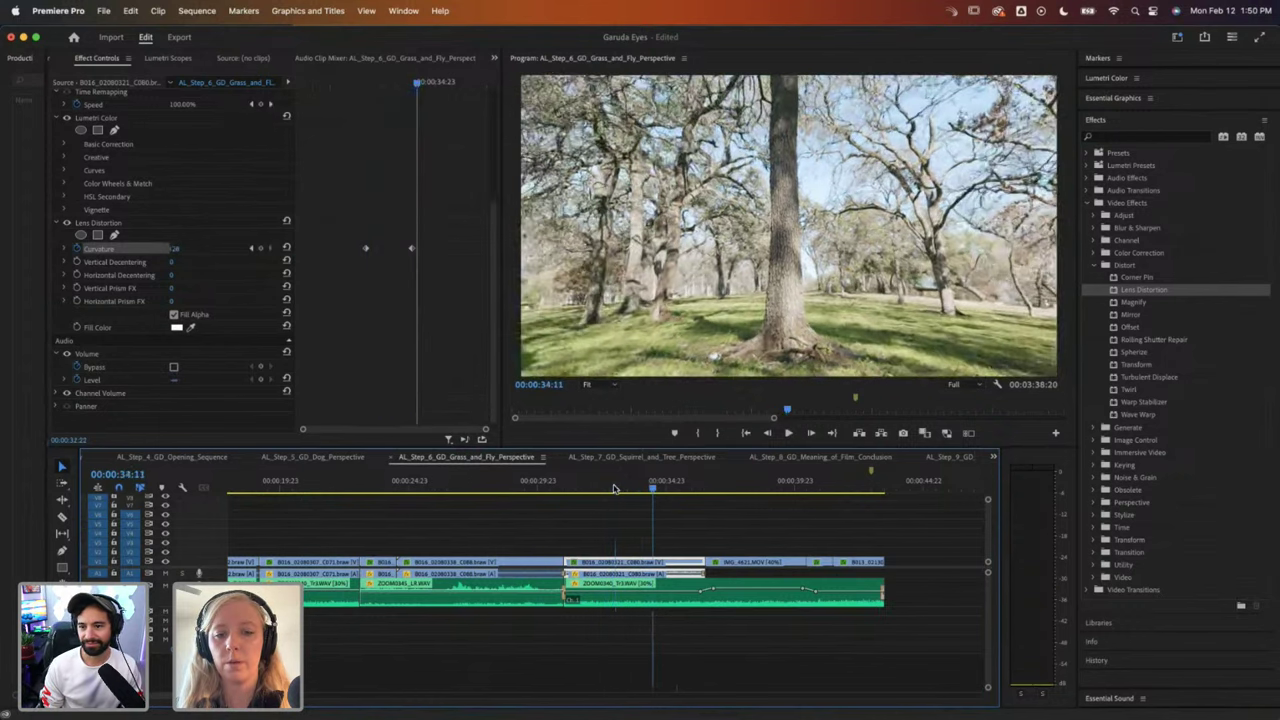
left_click(638, 489)
left_click_drag(638, 489, 686, 490)
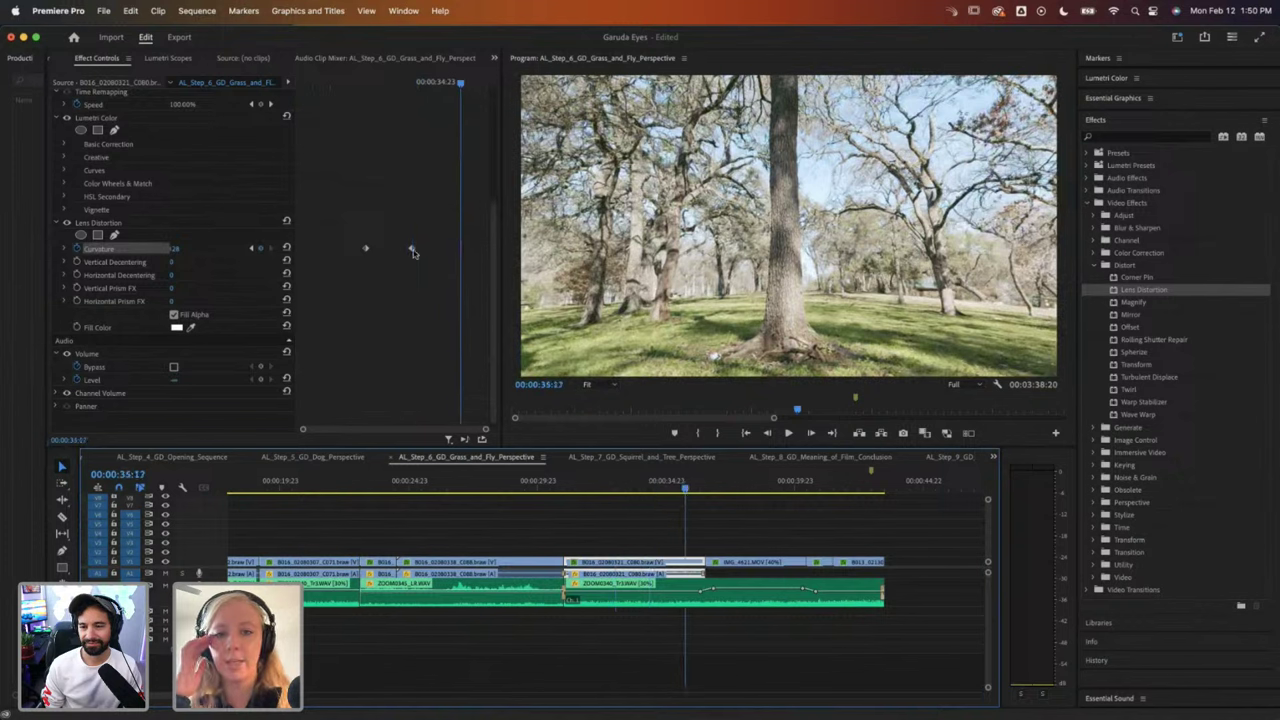
Step: Move the later Curvature keyframe later in time, to the playhead
left_click(413, 252)
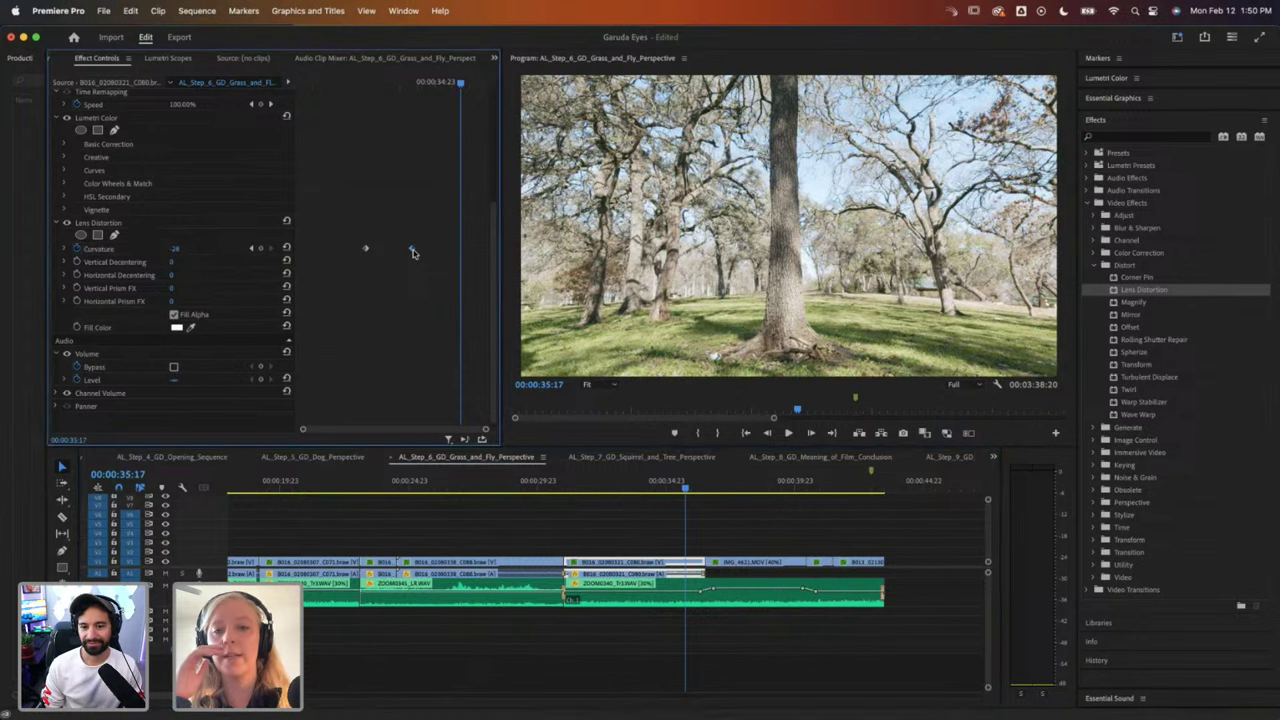
left_click_drag(413, 252, 460, 252)
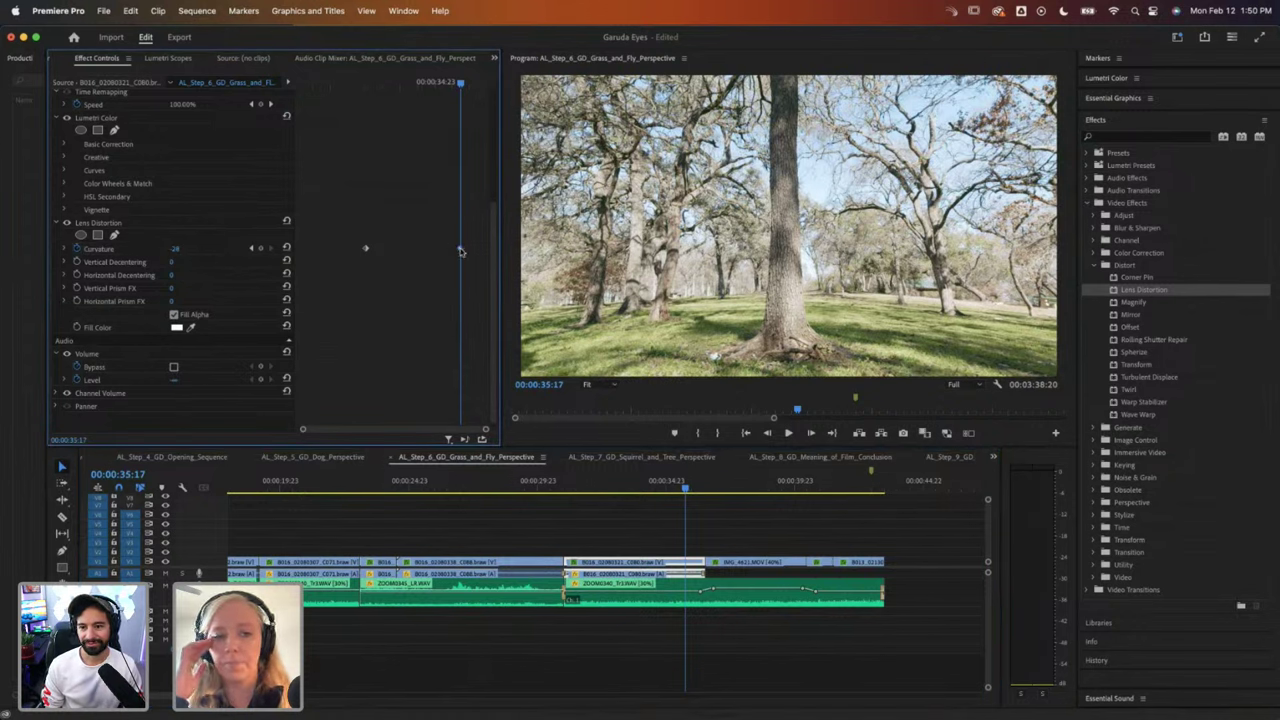
left_click(615, 489)
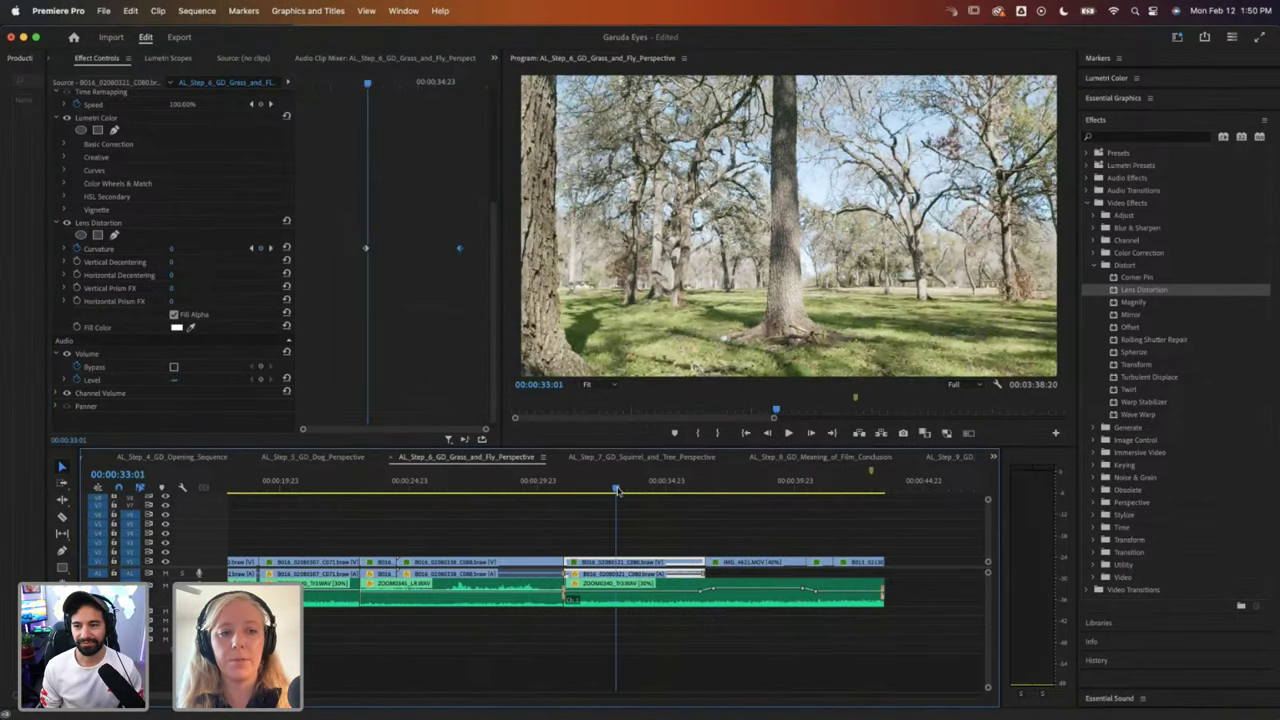
left_click_drag(615, 489, 613, 489)
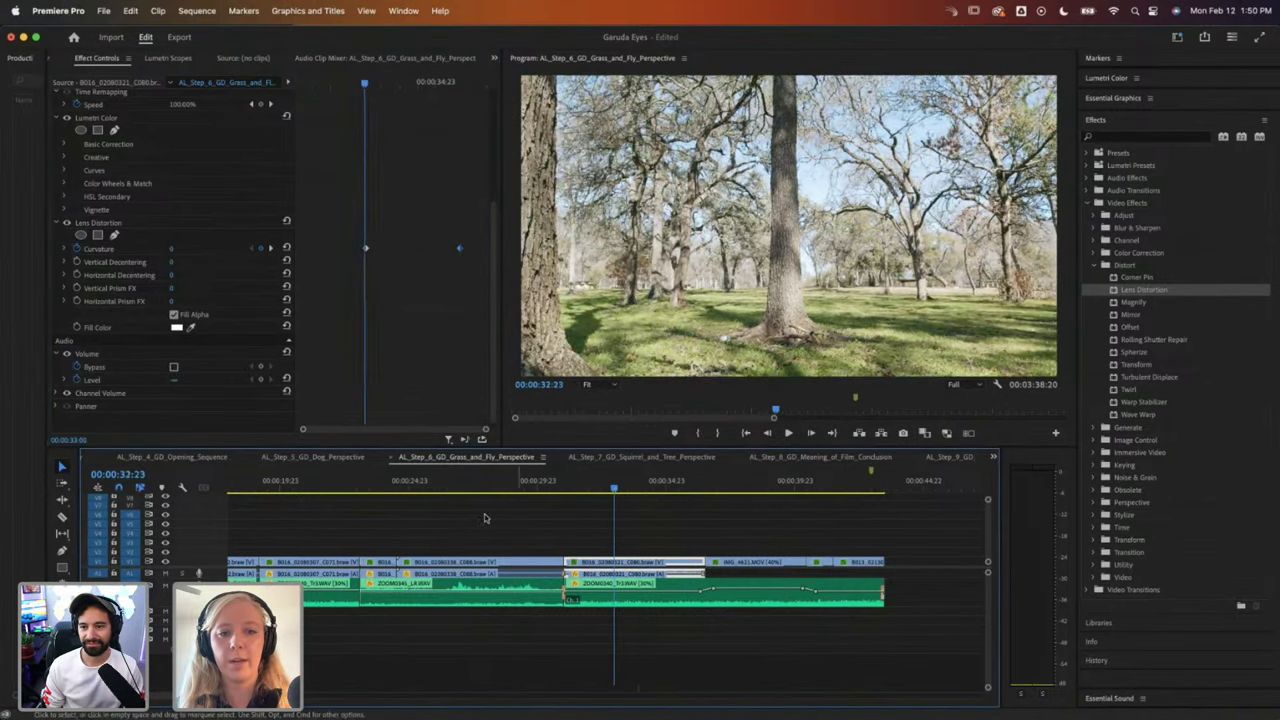
left_click_drag(460, 251, 474, 251)
Step: Review the distortion playing forward and backward, then shift the Curvature keyframe earlier
key("space")
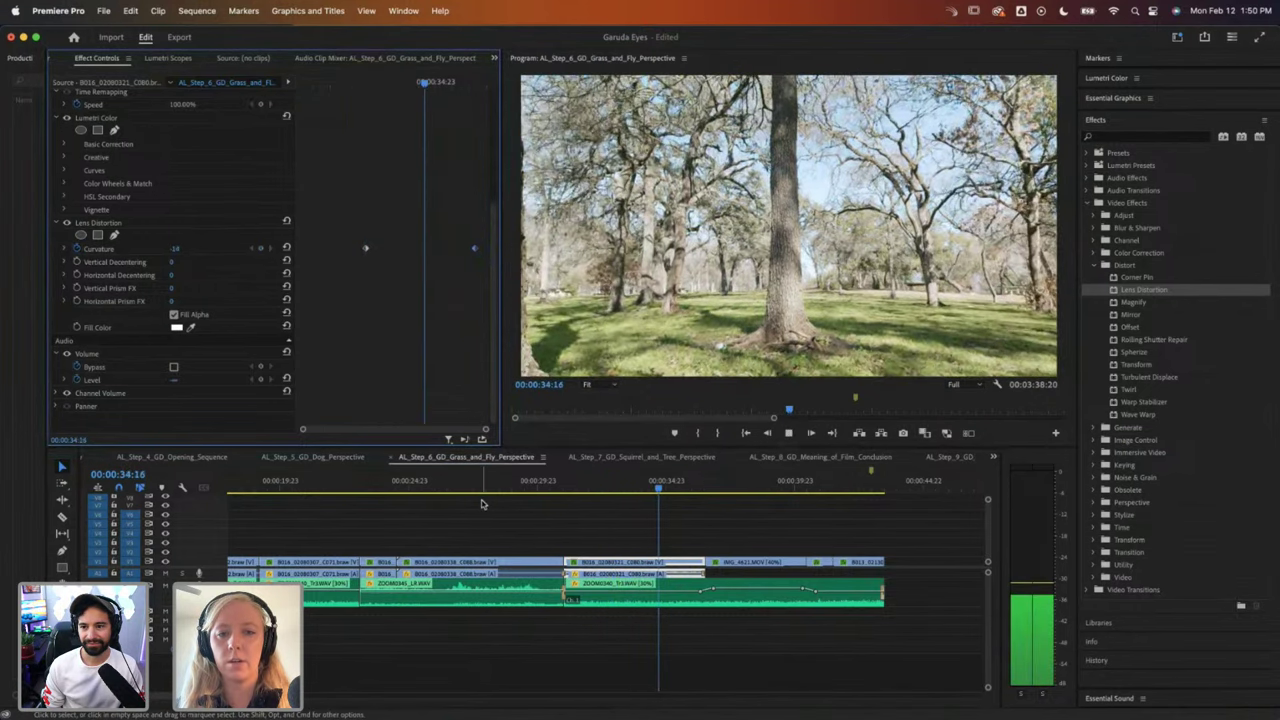
key("space")
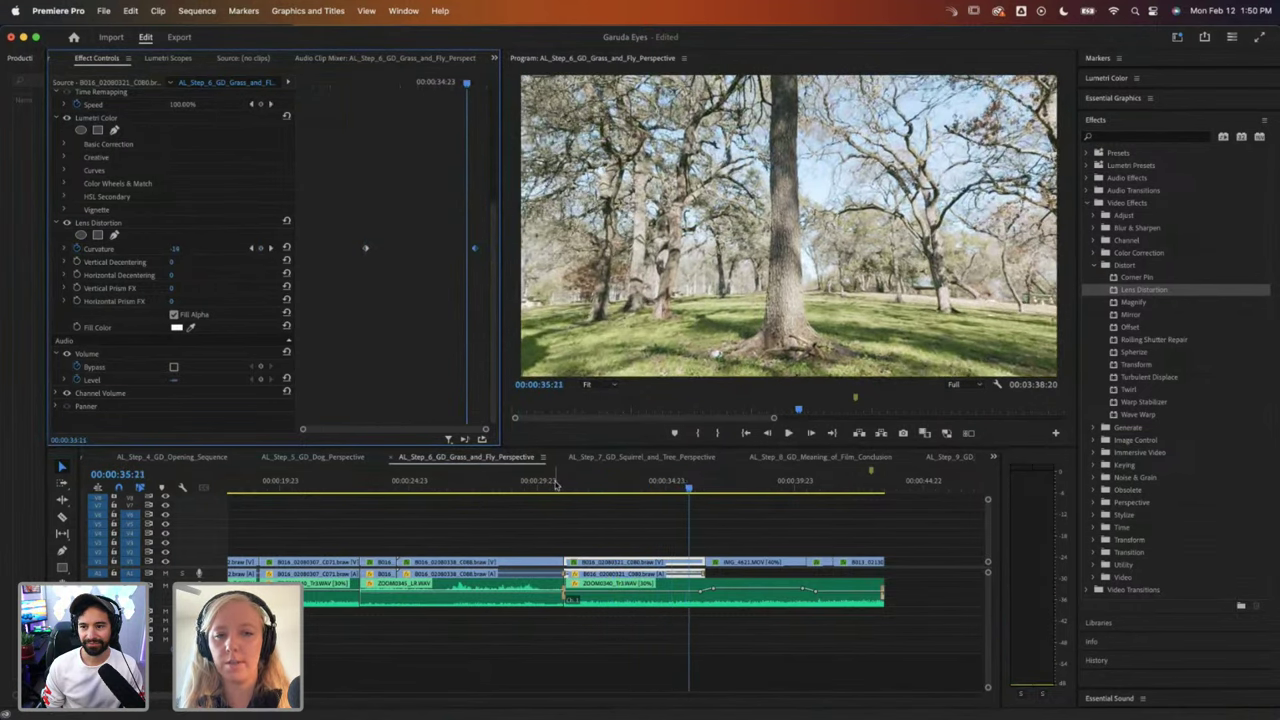
key("space")
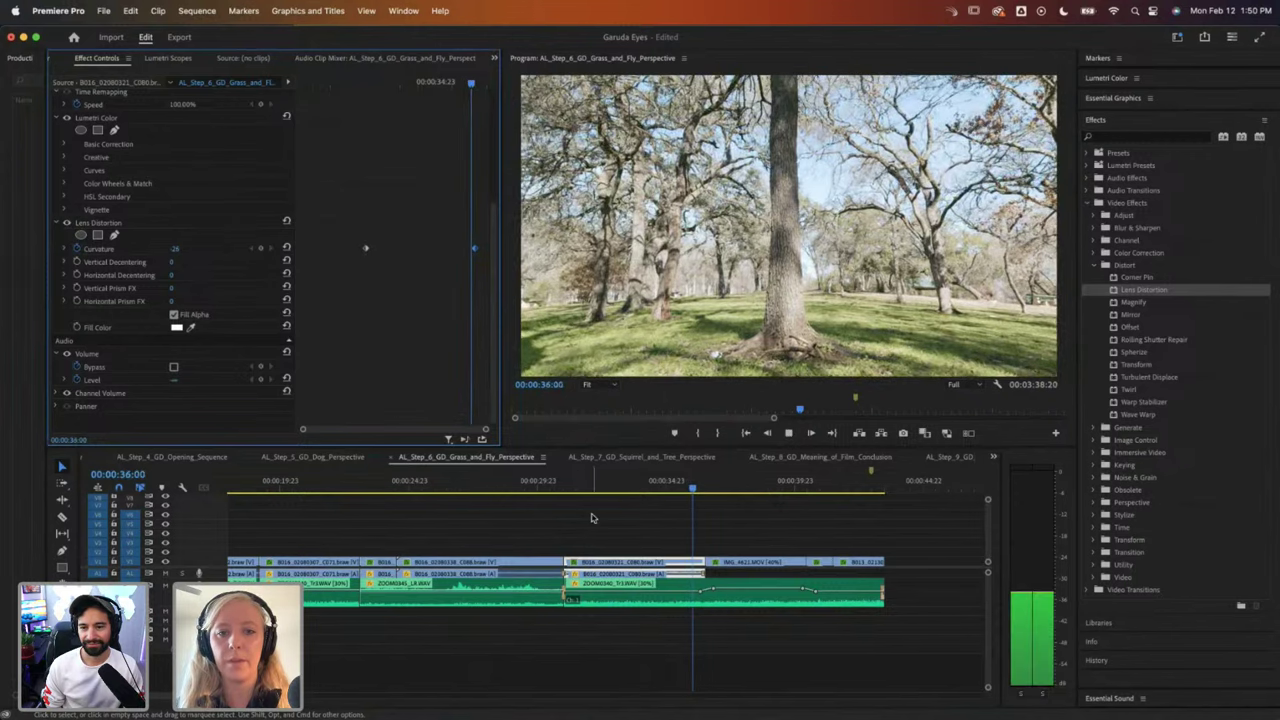
key("j")
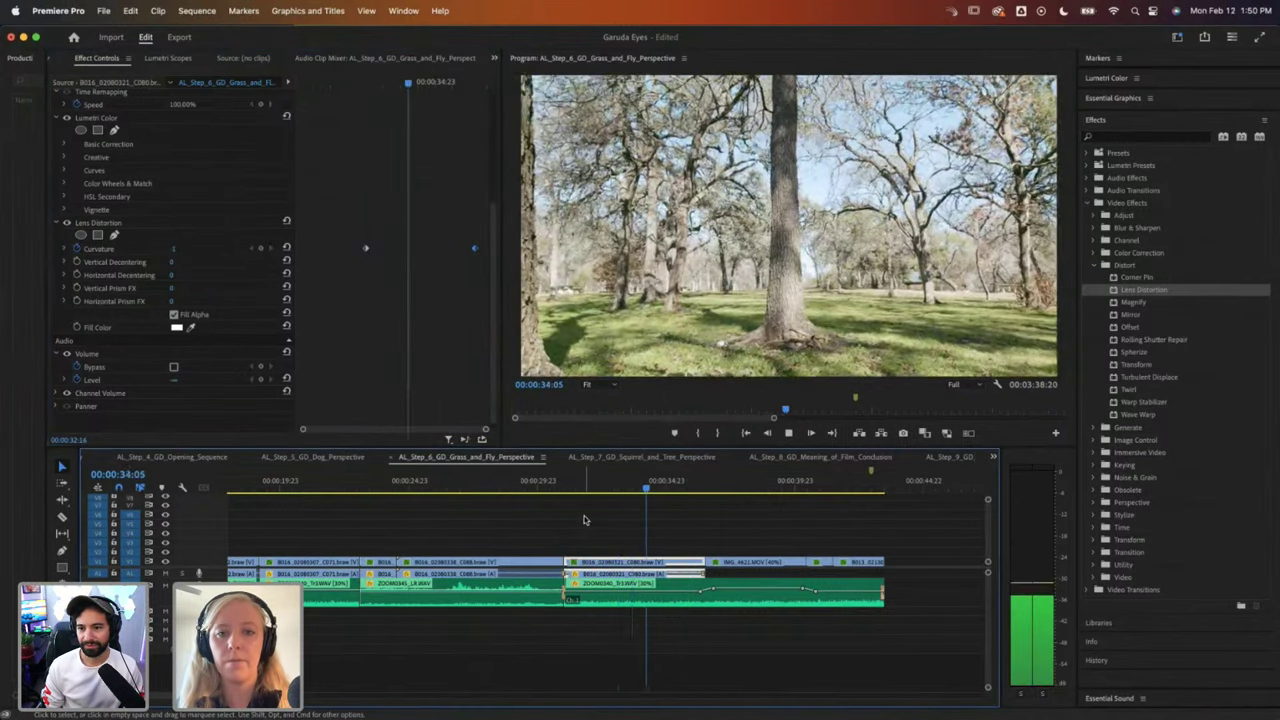
left_click(618, 488)
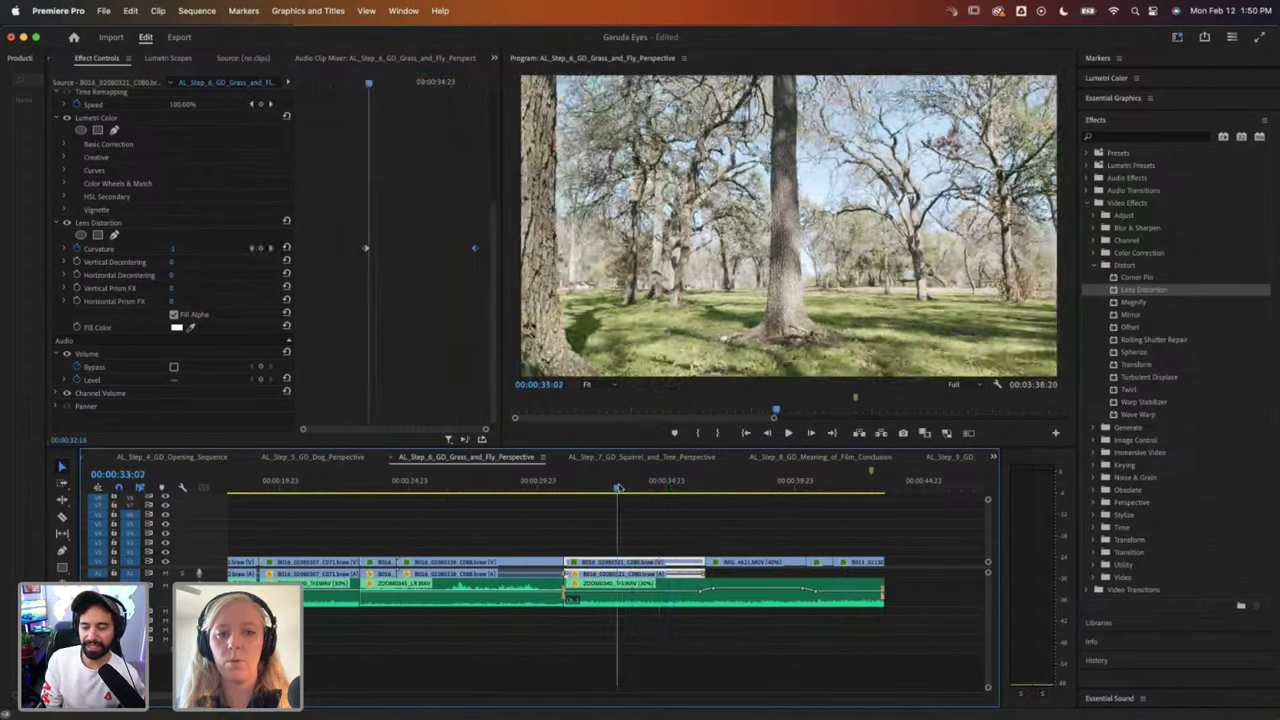
left_click_drag(618, 488, 633, 488)
left_click_drag(474, 248, 445, 252)
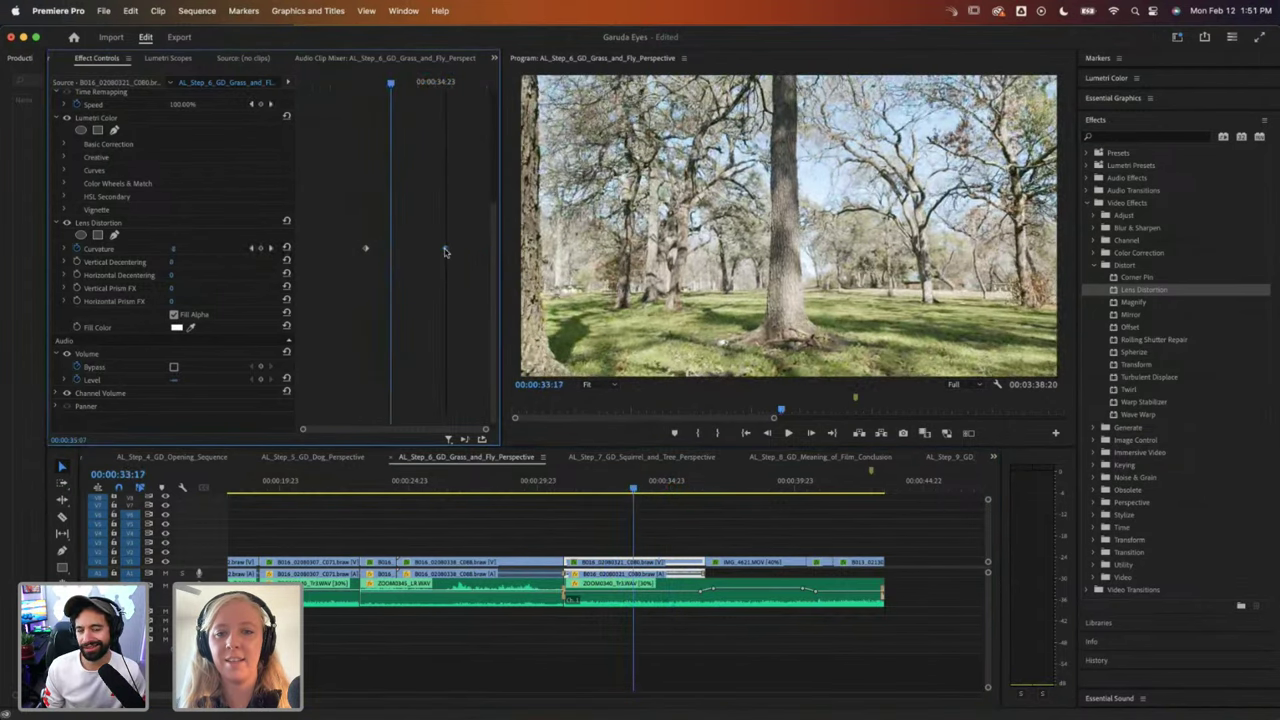
left_click(559, 532)
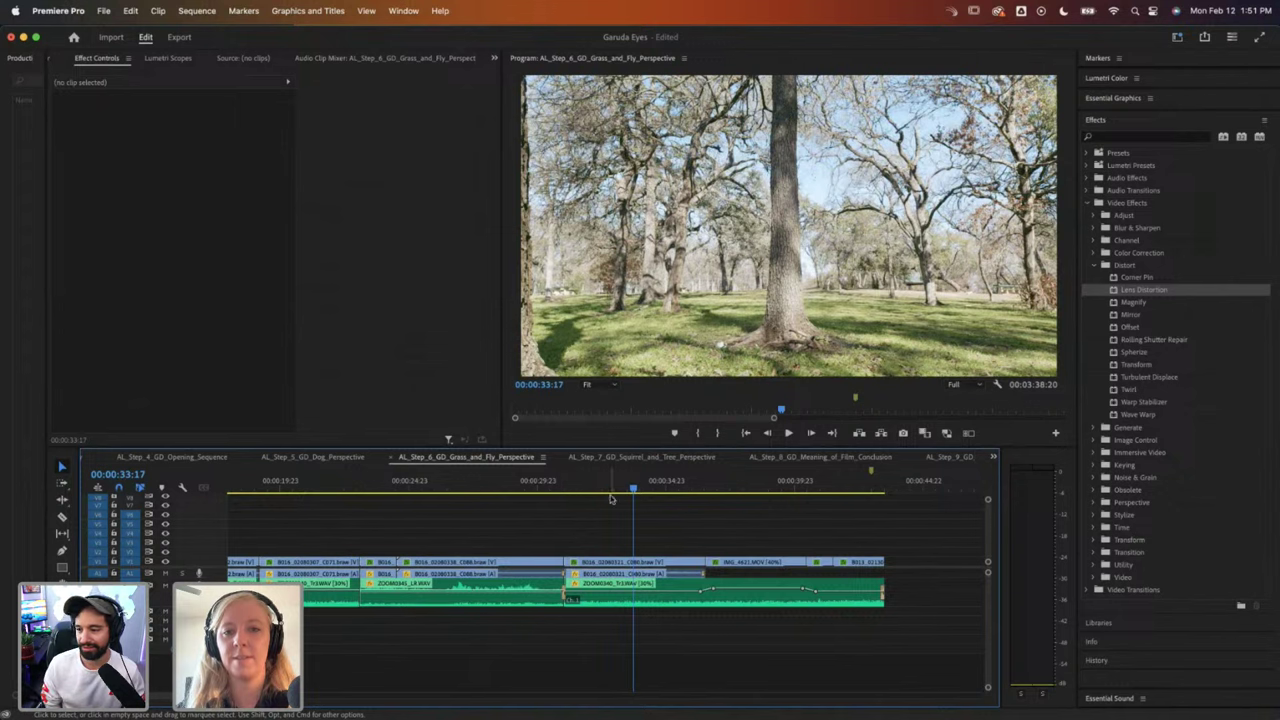
left_click_drag(633, 487, 648, 487)
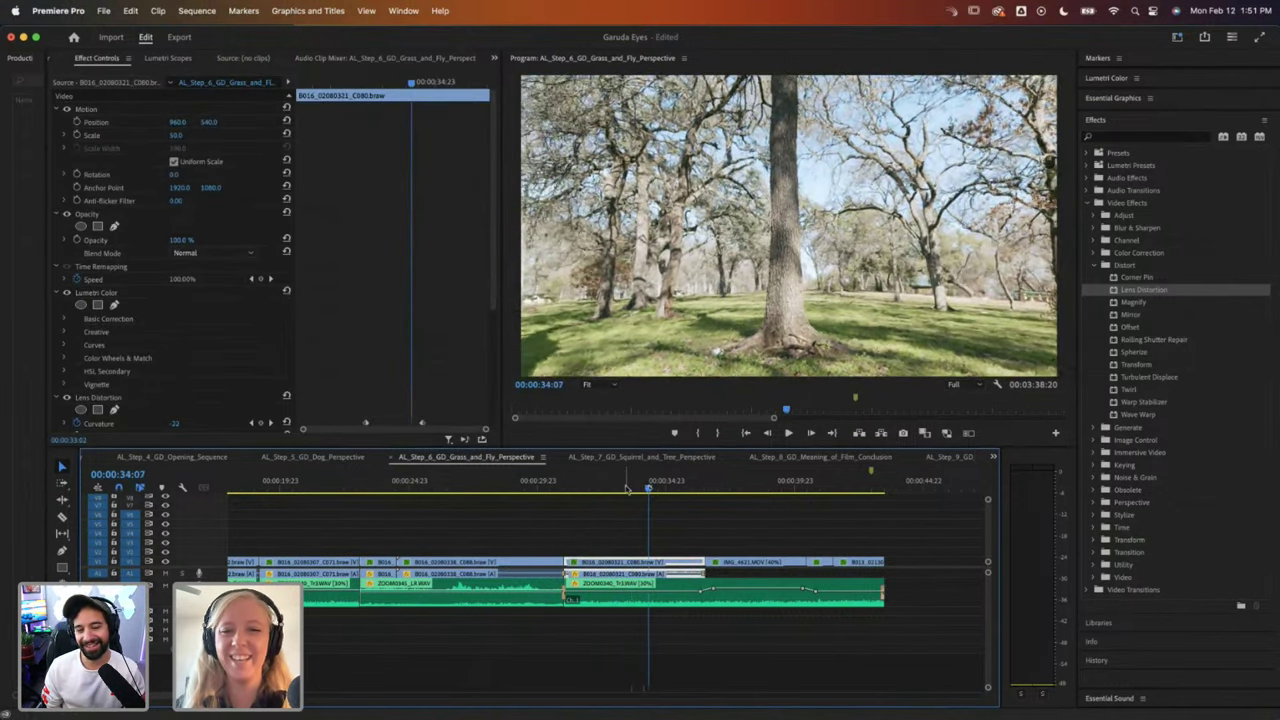
key("space")
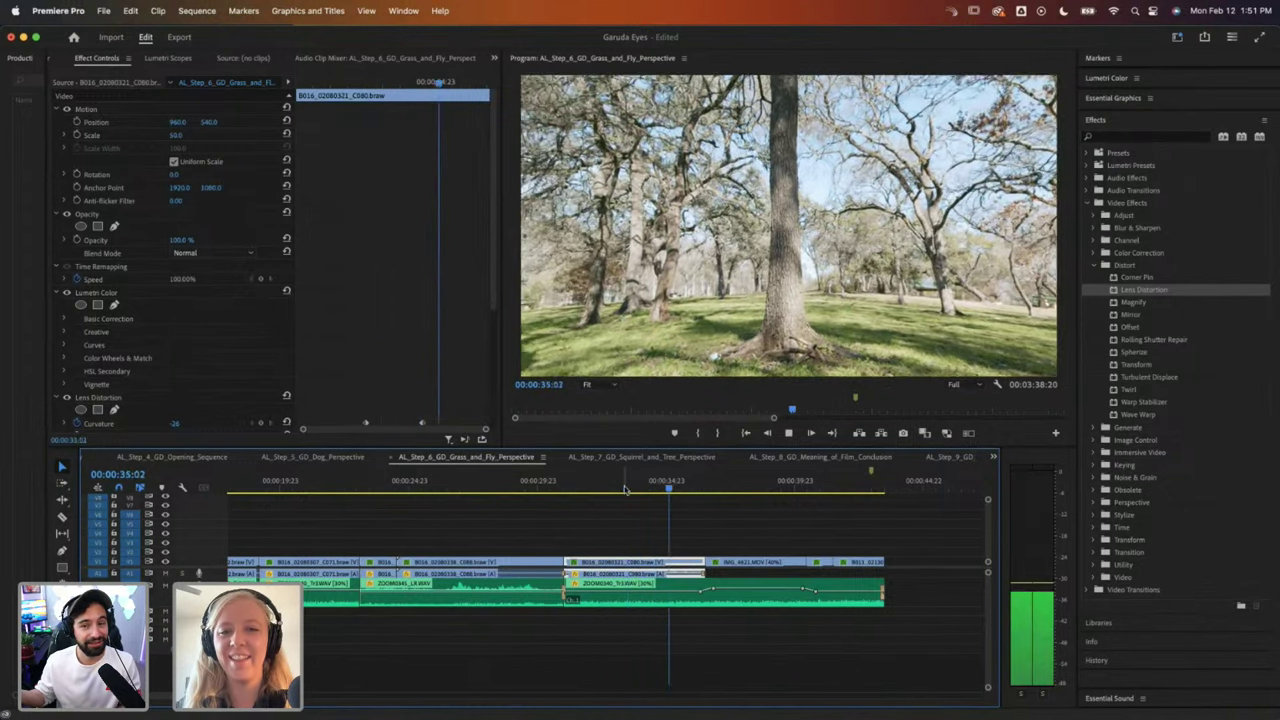
key("space")
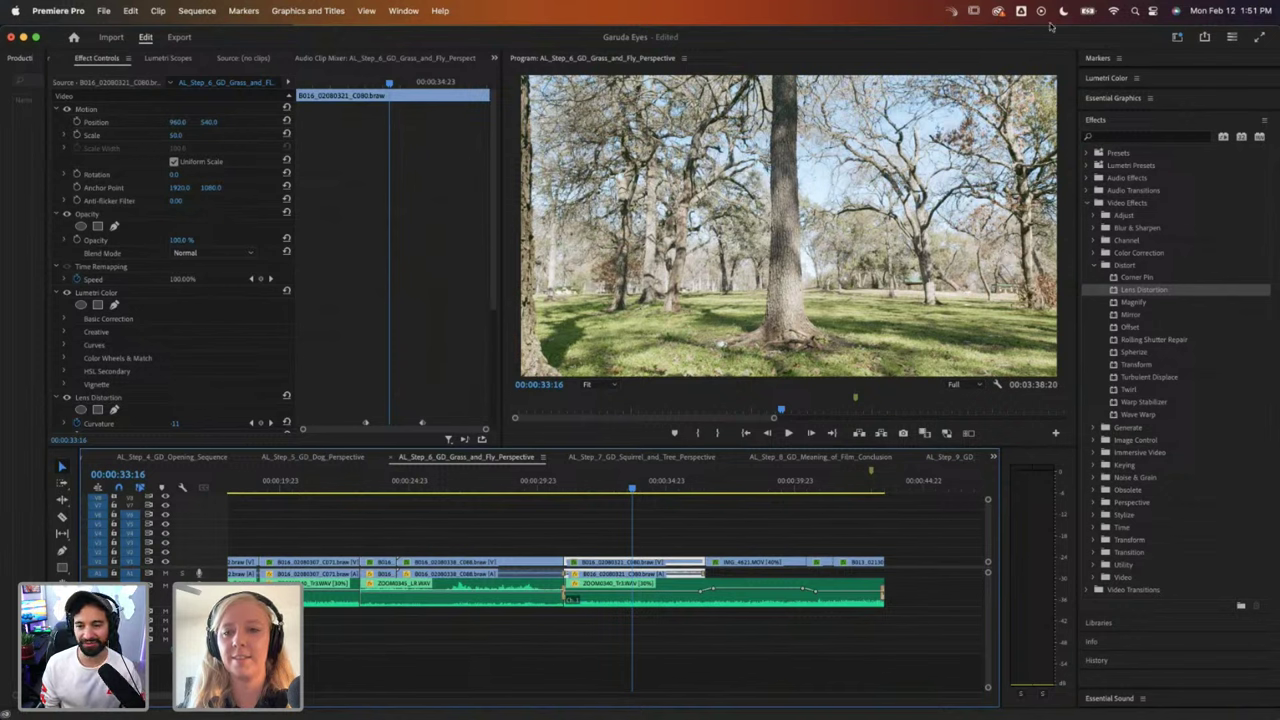
left_click(1094, 121)
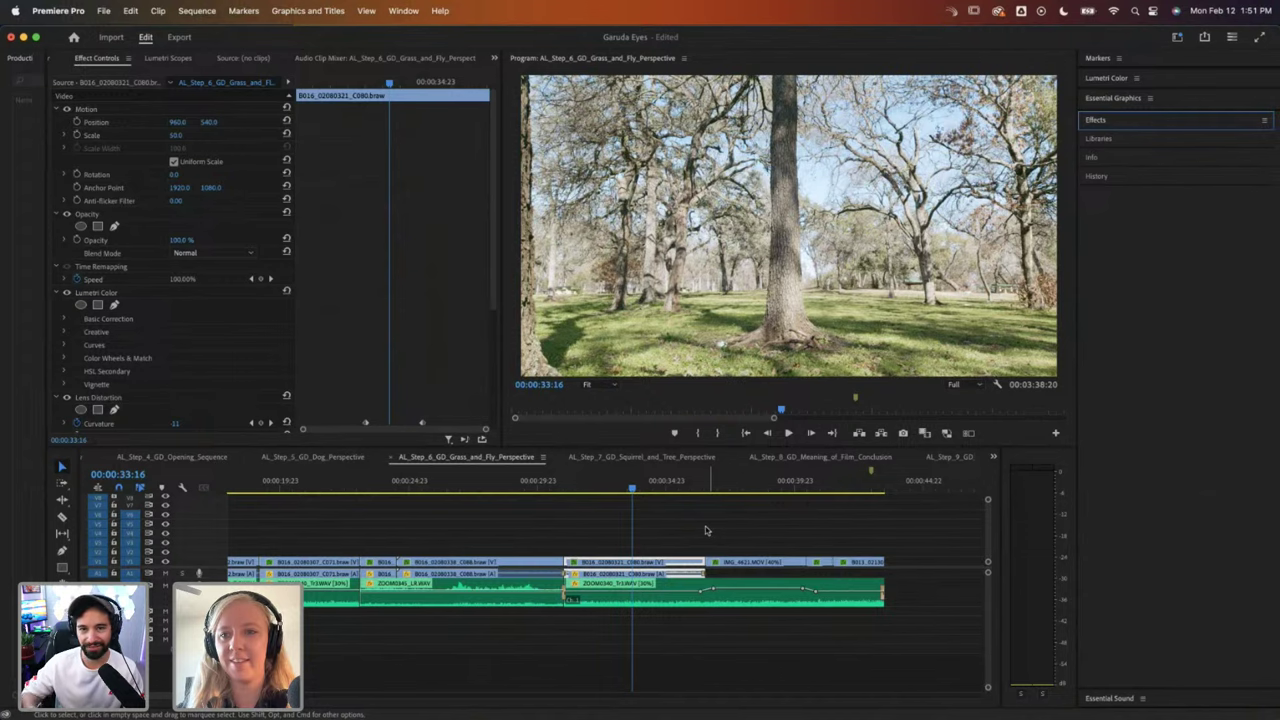
double_click(1096, 121)
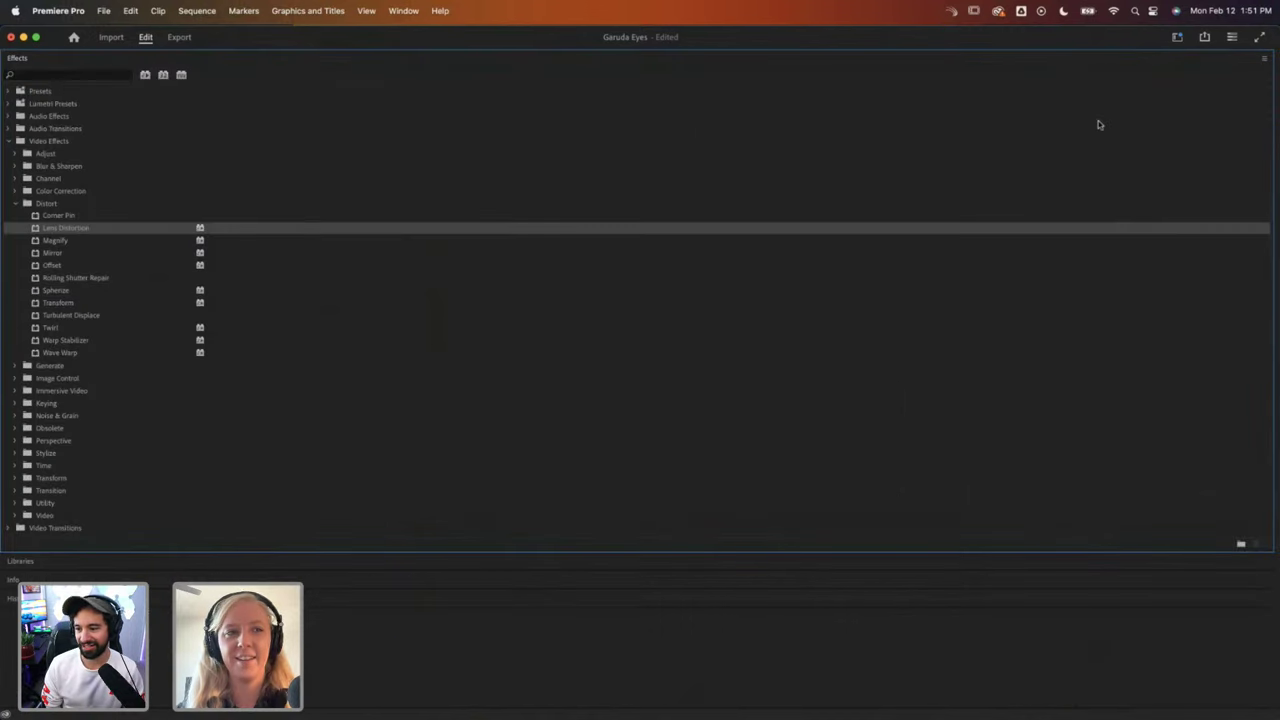
double_click(19, 60)
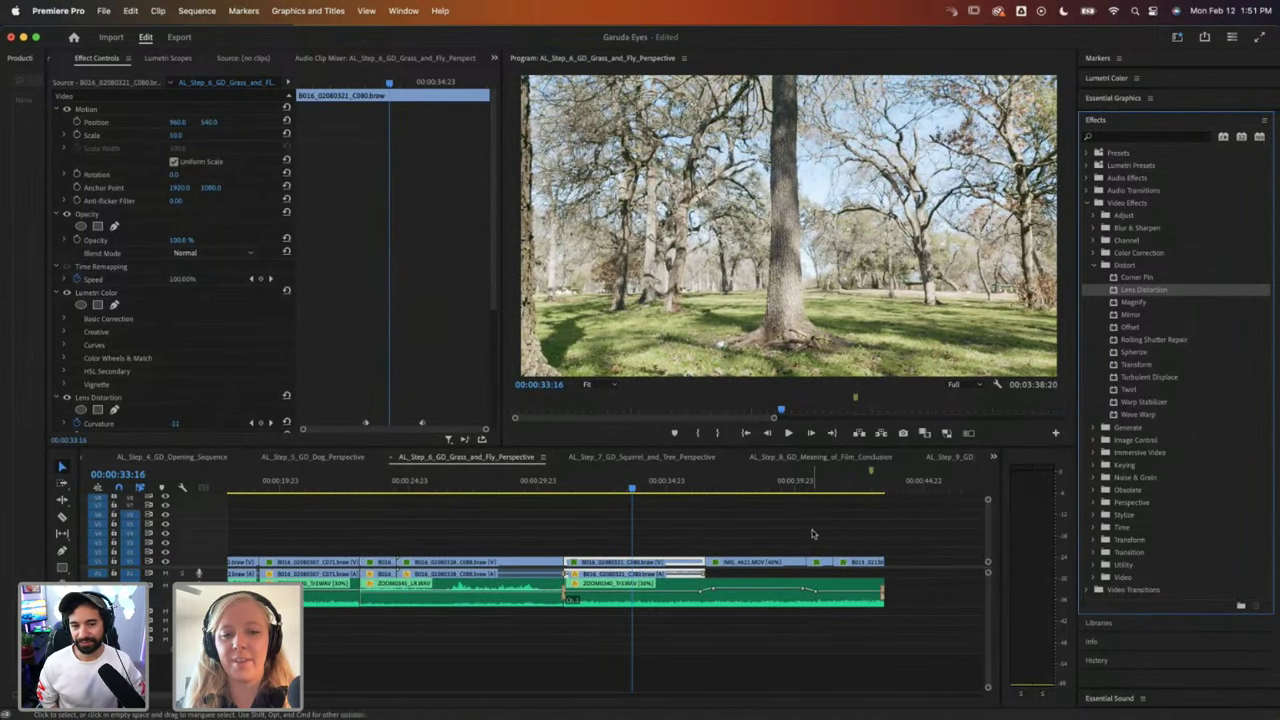
key("Left")
key("Left")
key("Left")
key("Left")
key("Left")
key("Left")
key("Left")
key("Left")
key("Left")
key("Left")
key("Left")
key("Left")
key("Left")
key("Left")
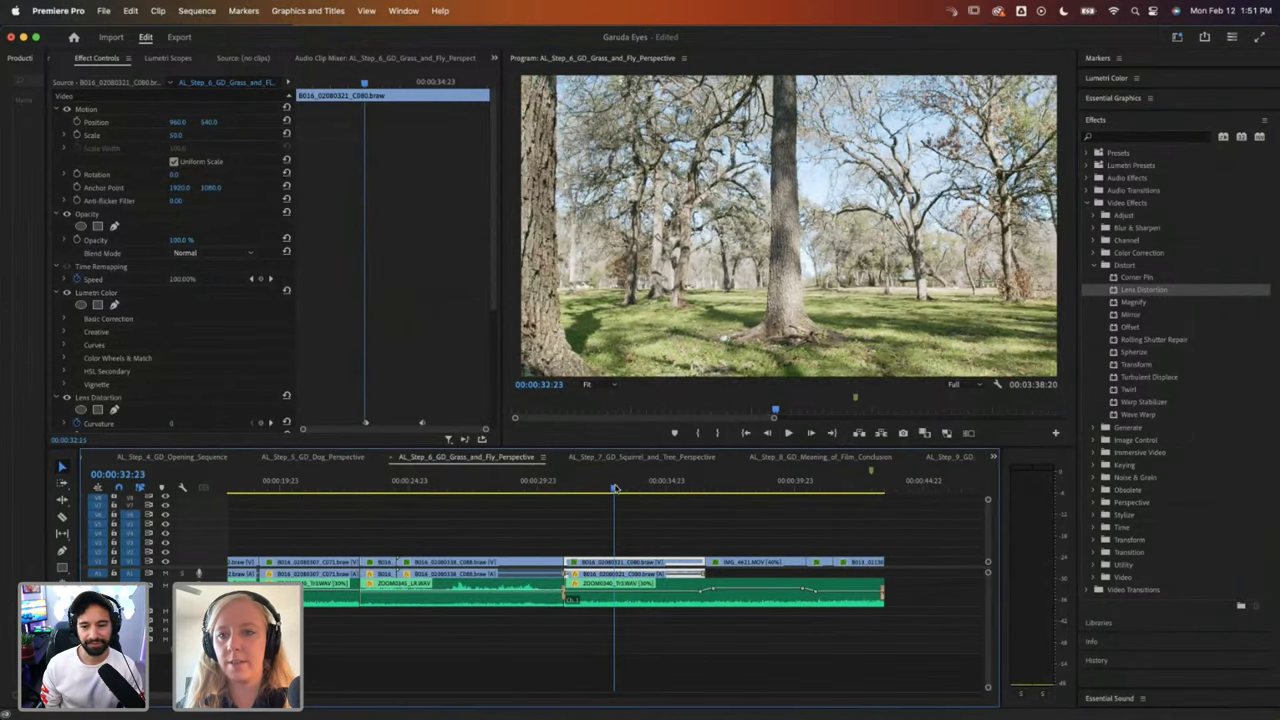
Step: In Lumetri Basic Correction, set Saturation 157.4, Highlights about -56.7 and Shadows about -36.8
left_click(1102, 80)
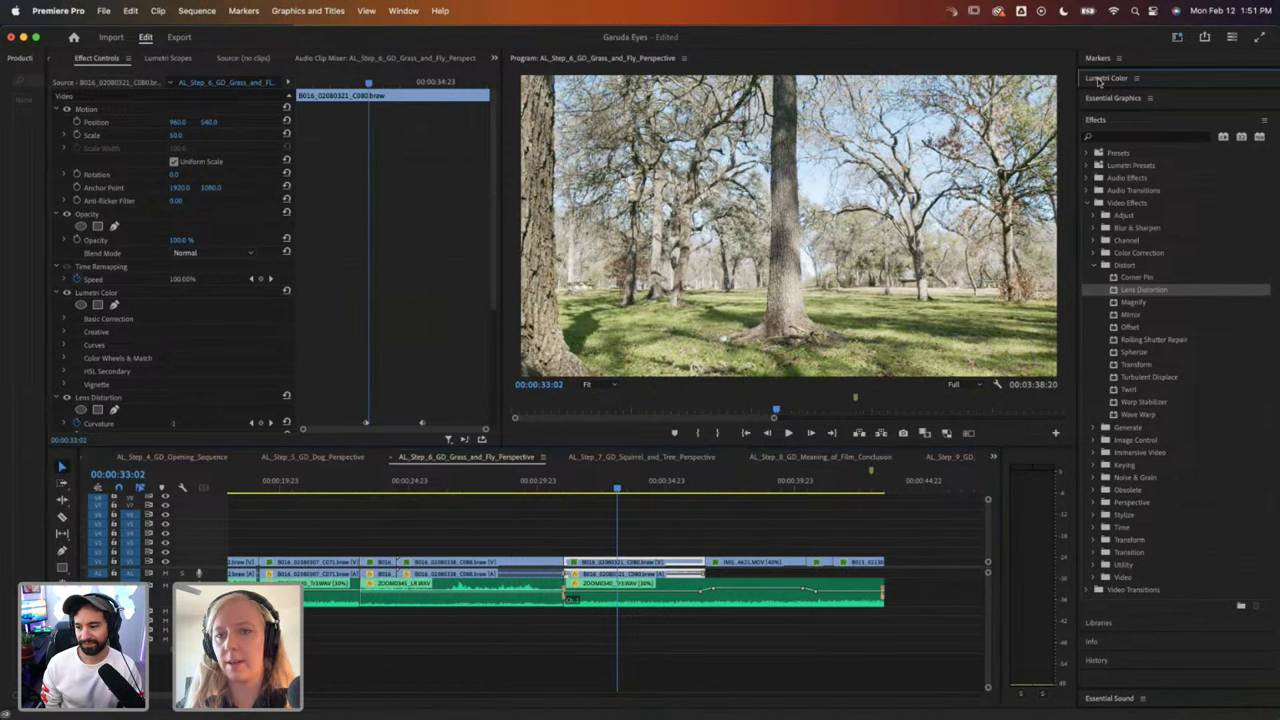
left_click(1095, 84)
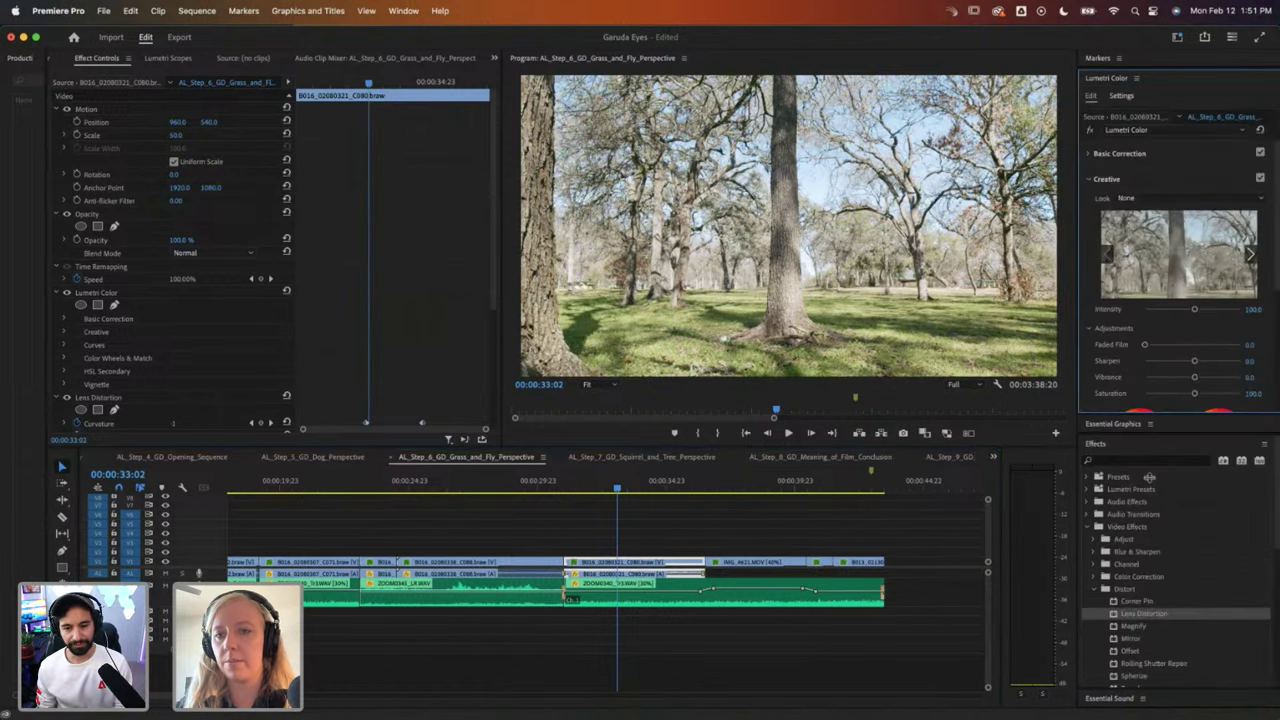
left_click(1117, 153)
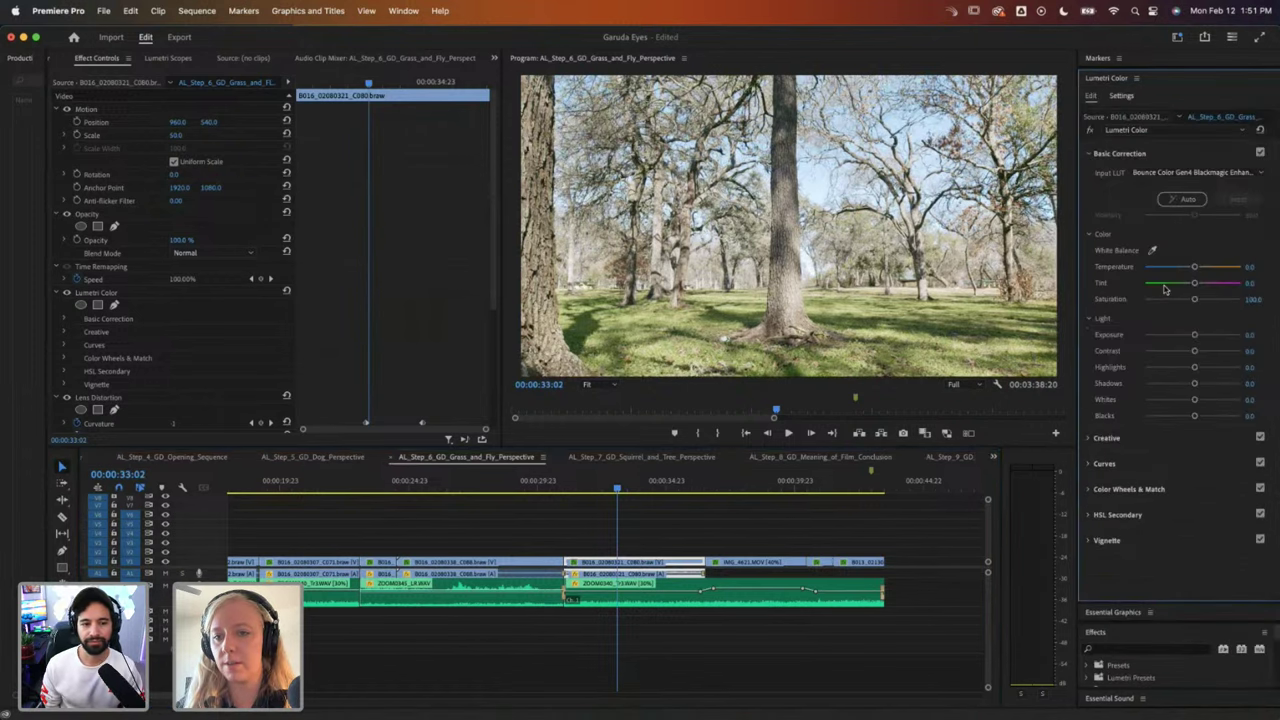
left_click_drag(1194, 367, 1164, 368)
left_click_drag(1194, 299, 1220, 300)
left_click(1174, 385)
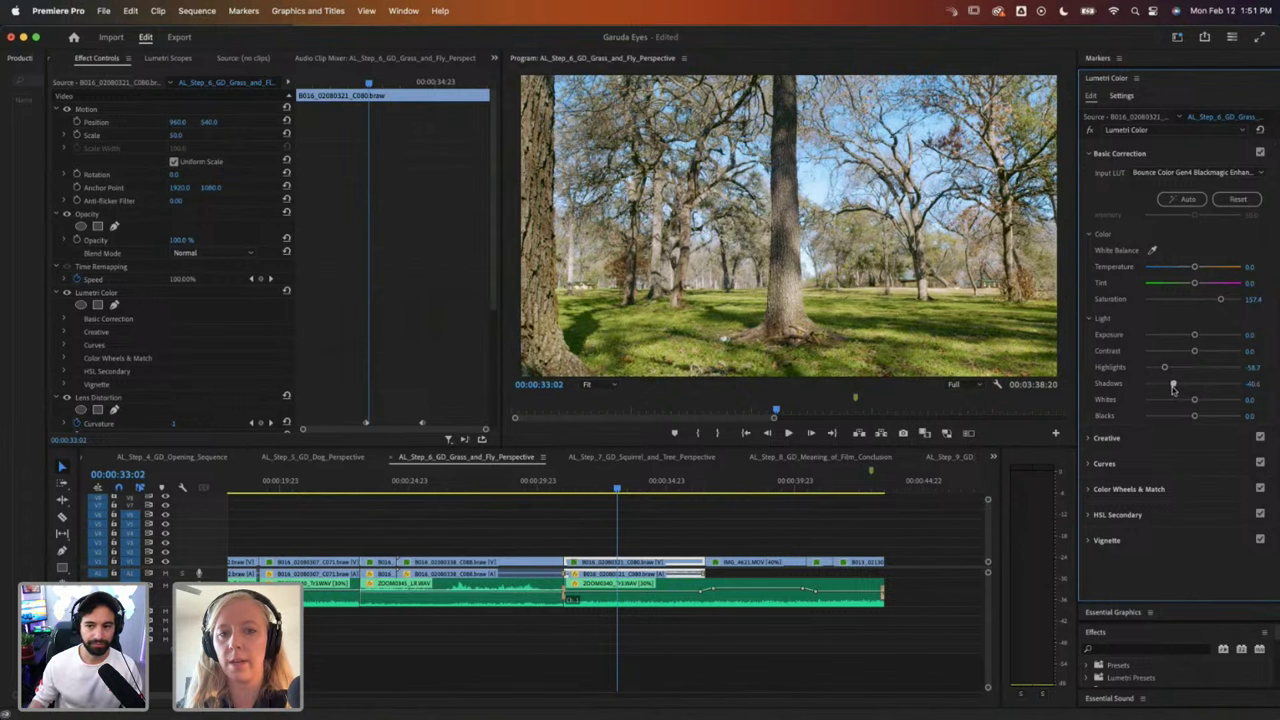
left_click_drag(1174, 388, 1176, 388)
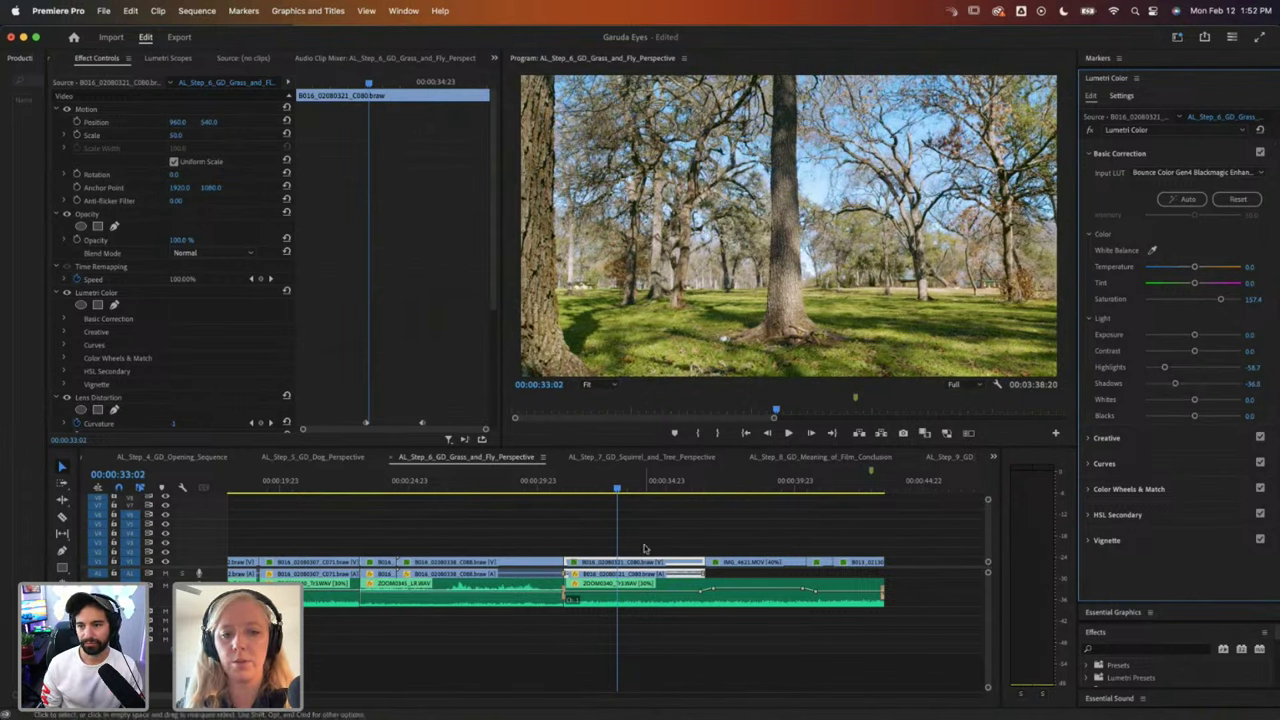
Step: Advance one frame and return to the Curvature keyframe in Effect Controls
key("Right")
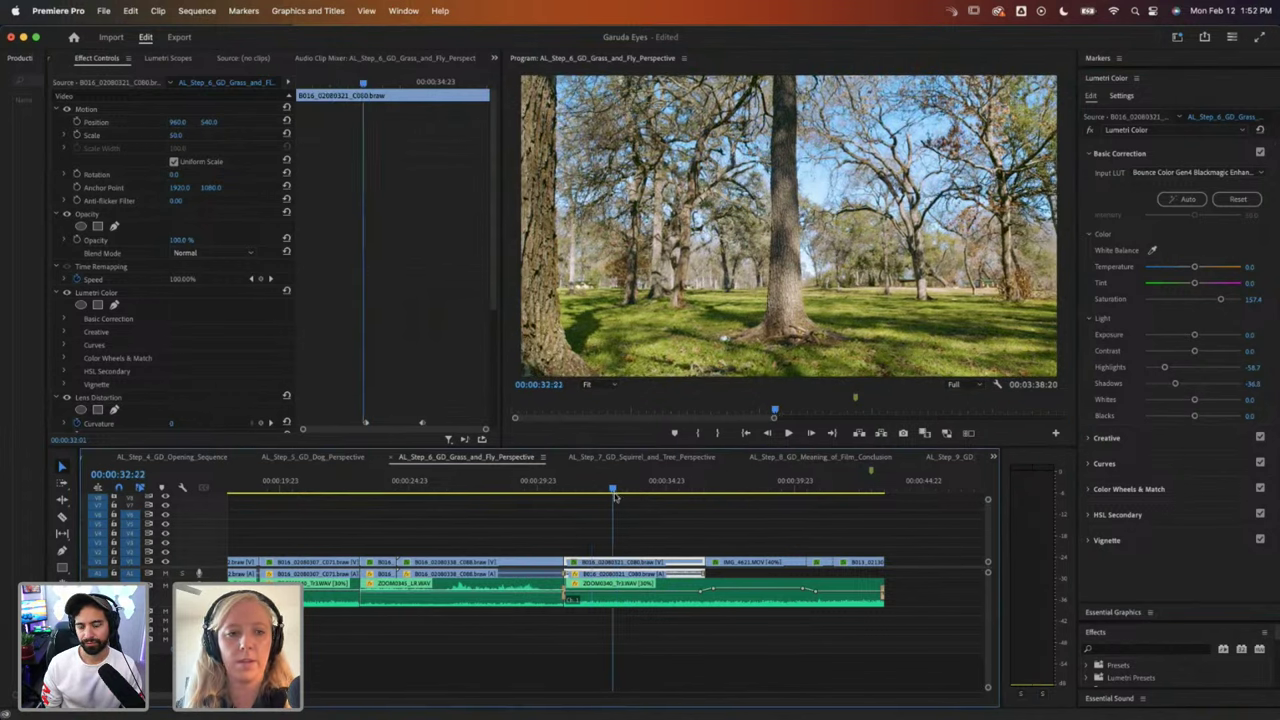
scroll(130, 270, "down", 5)
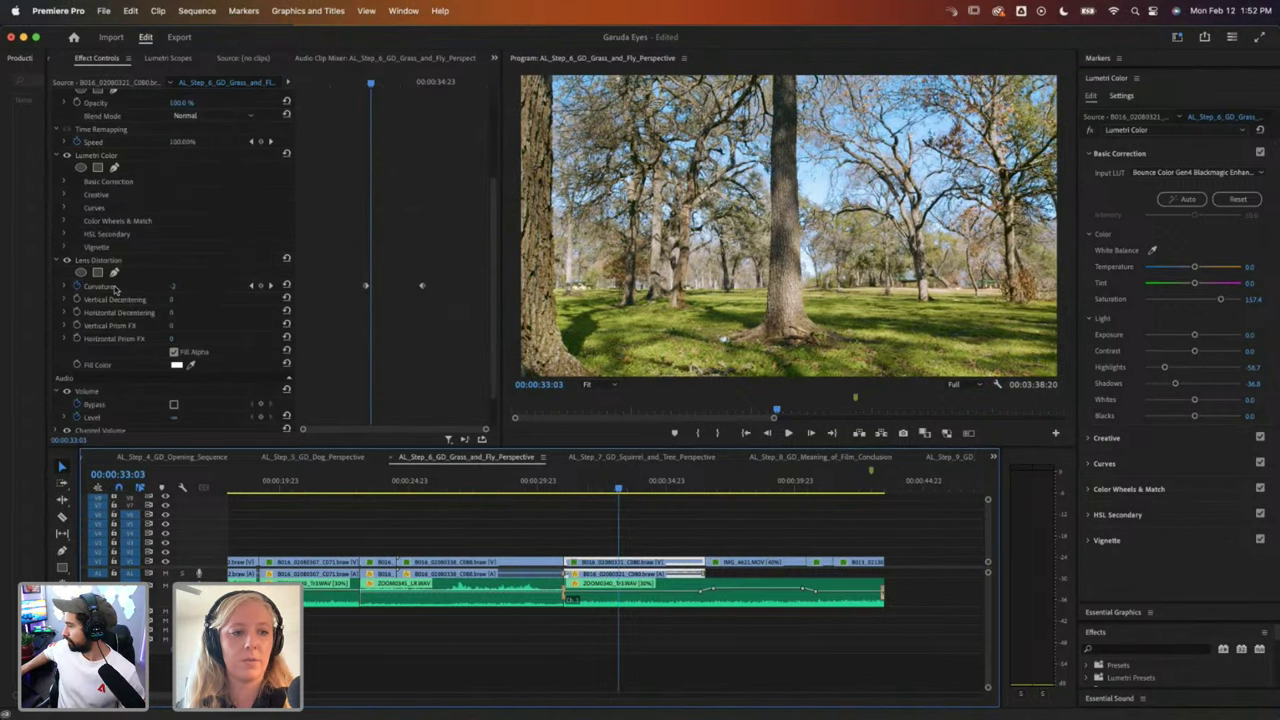
left_click(251, 286)
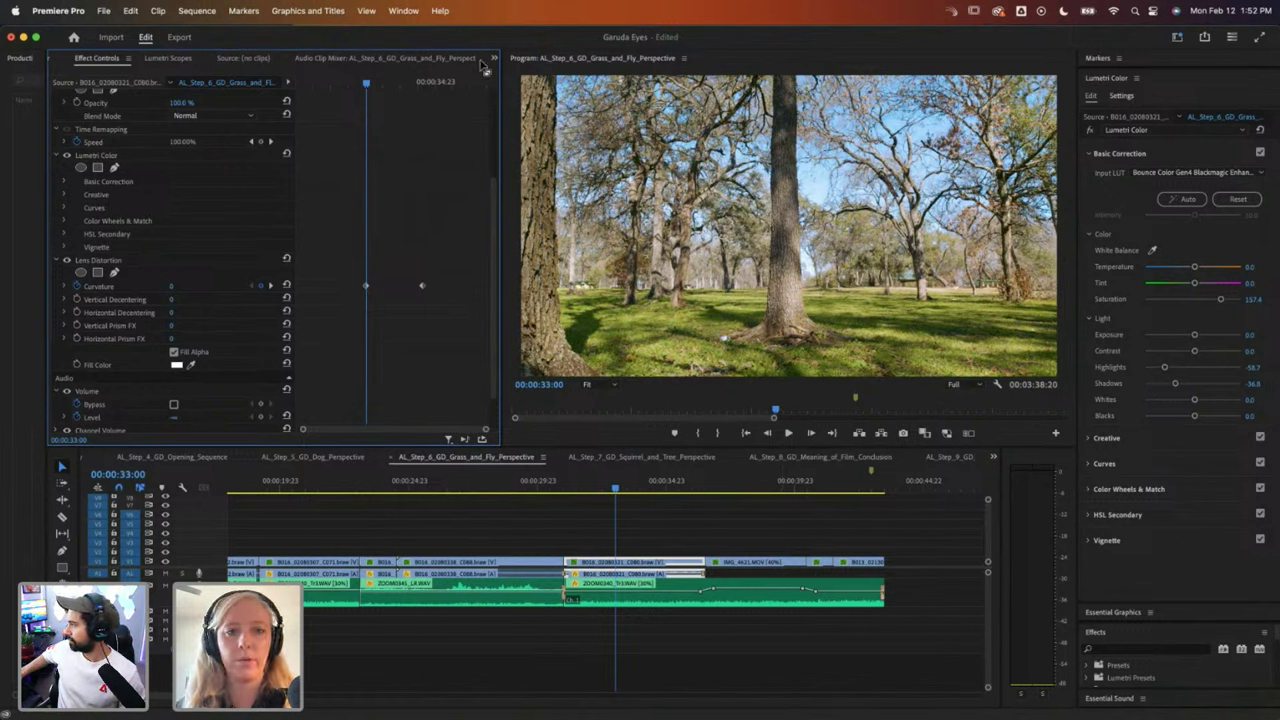
left_click(493, 58)
left_click(493, 59)
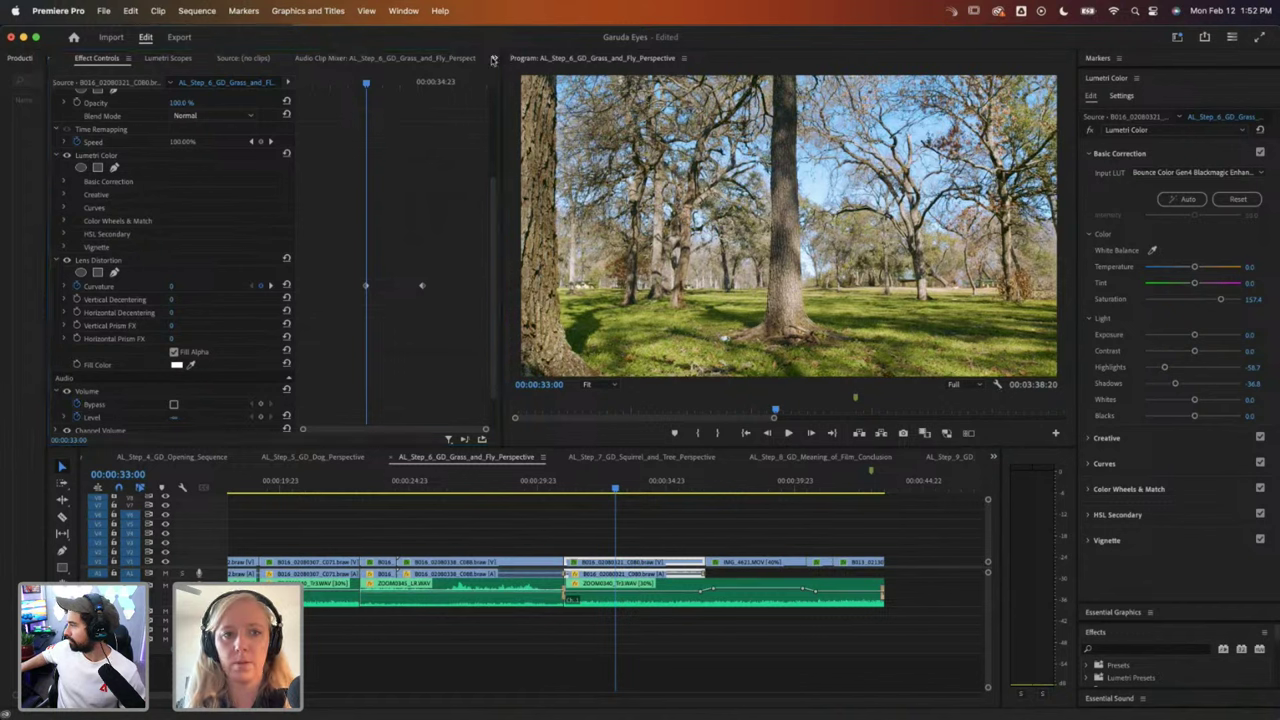
Step: Place the VFX folder's Adjustment Layer on V2 above the oak-grove clip and extend its end
left_click(493, 59)
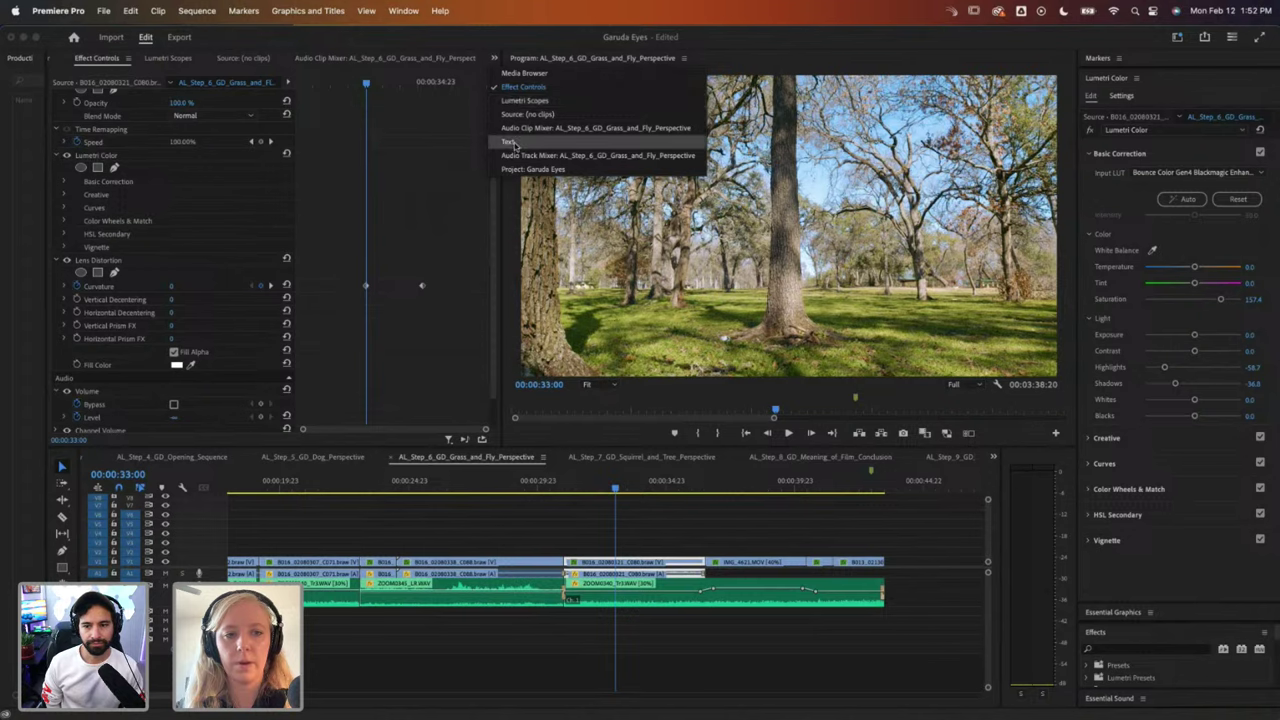
left_click(531, 169)
scroll(265, 352, "down", 1)
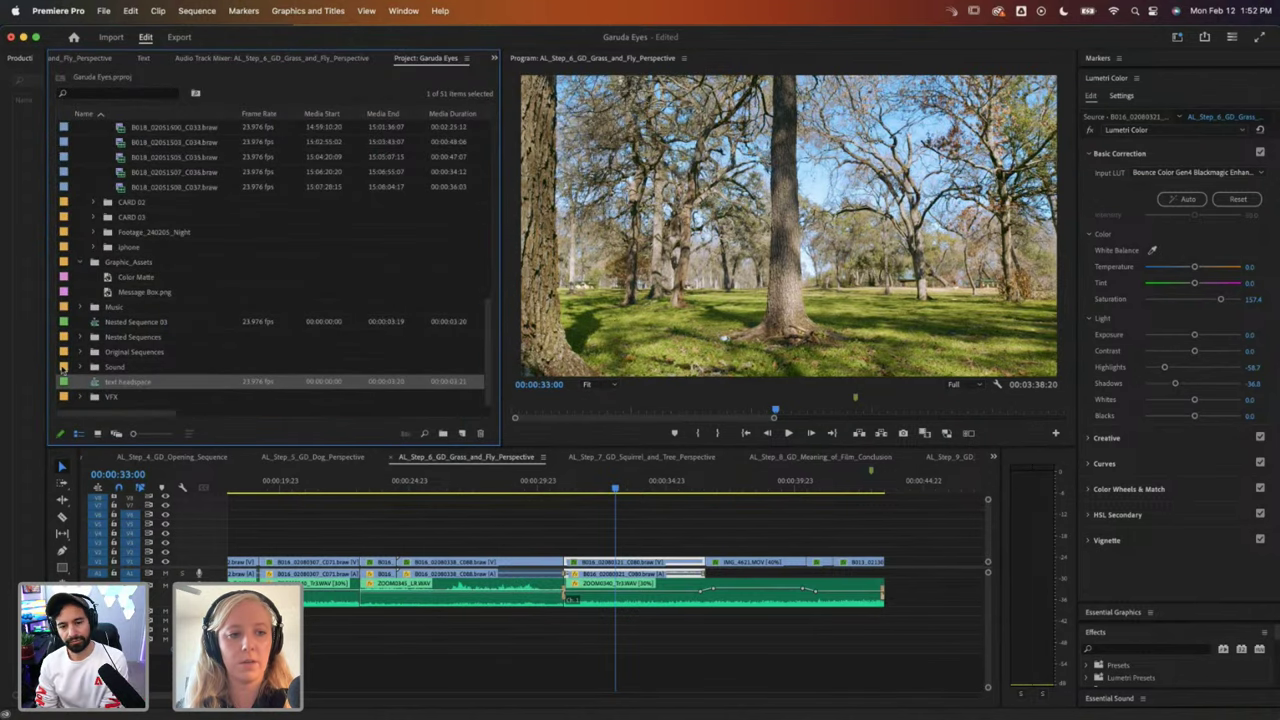
left_click(83, 397)
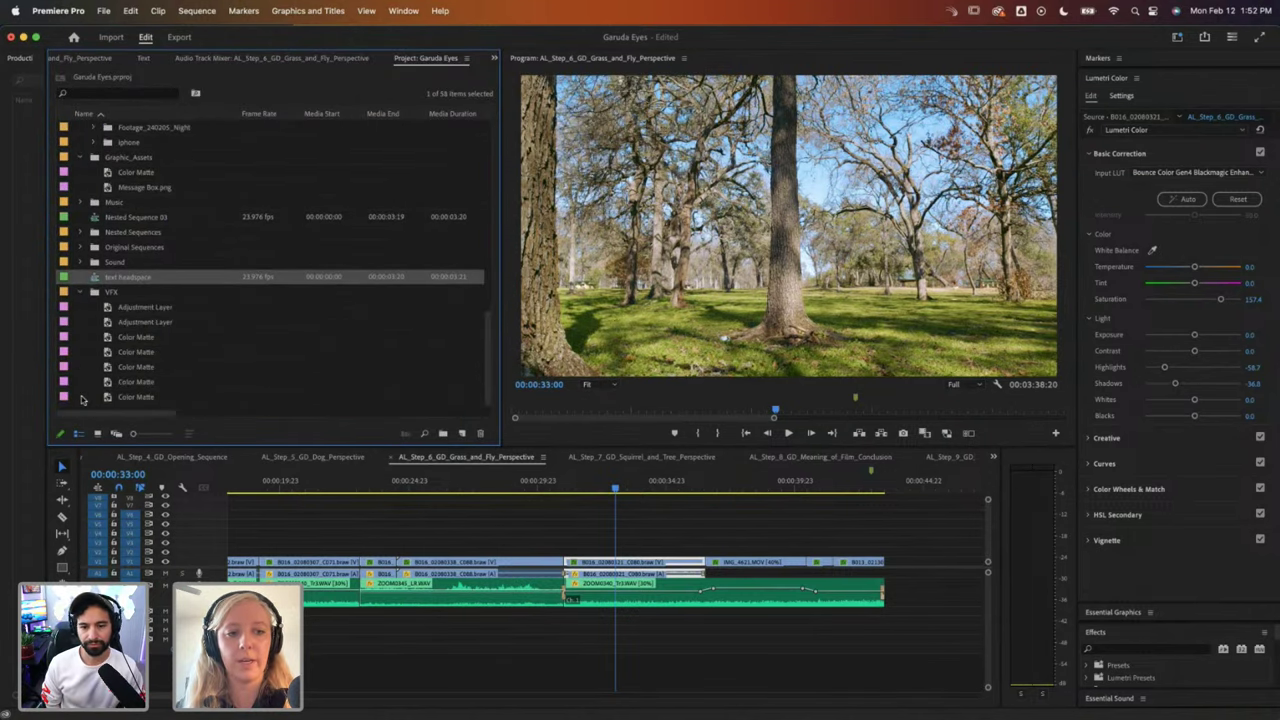
left_click(124, 309)
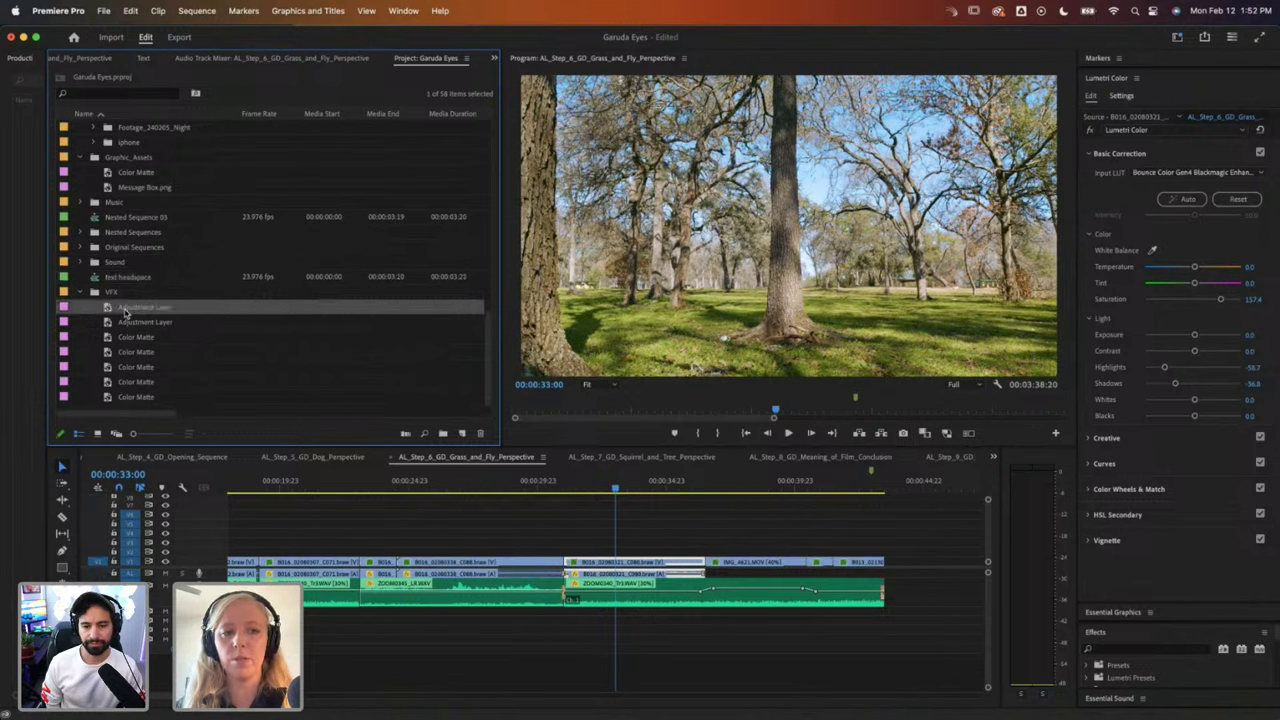
left_click_drag(124, 312, 567, 556)
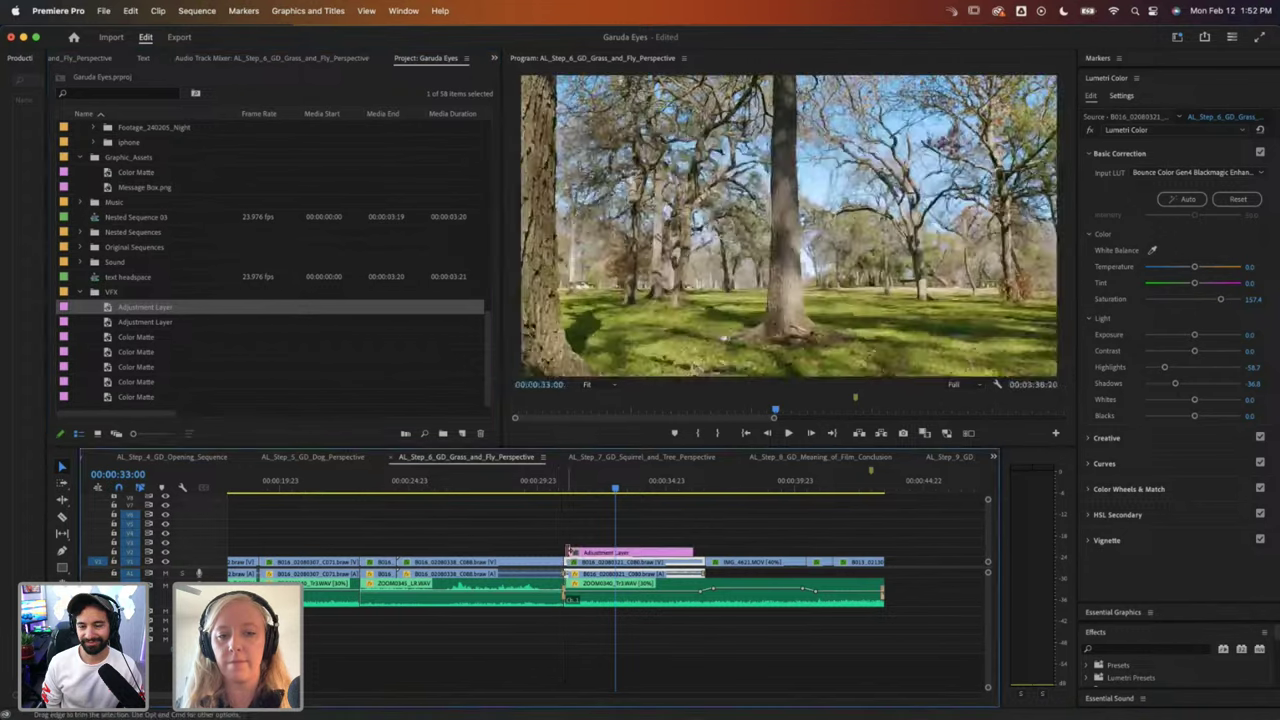
left_click(622, 551)
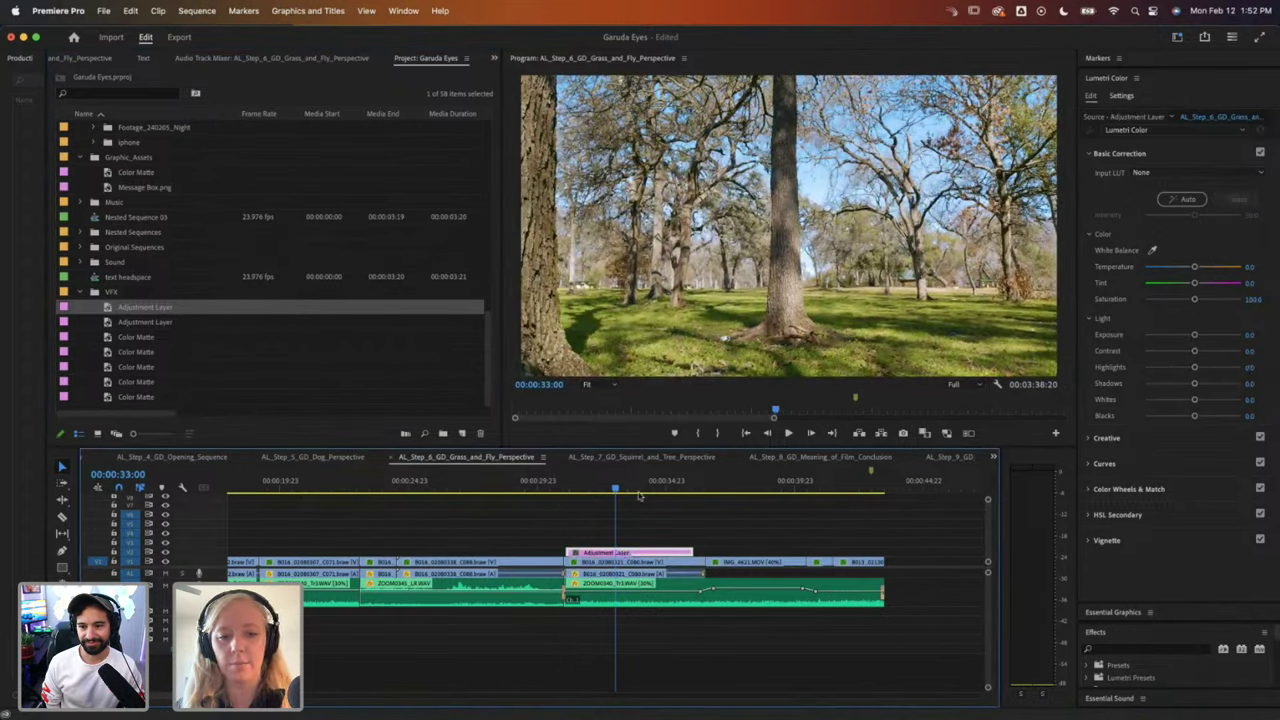
left_click_drag(660, 553, 668, 555)
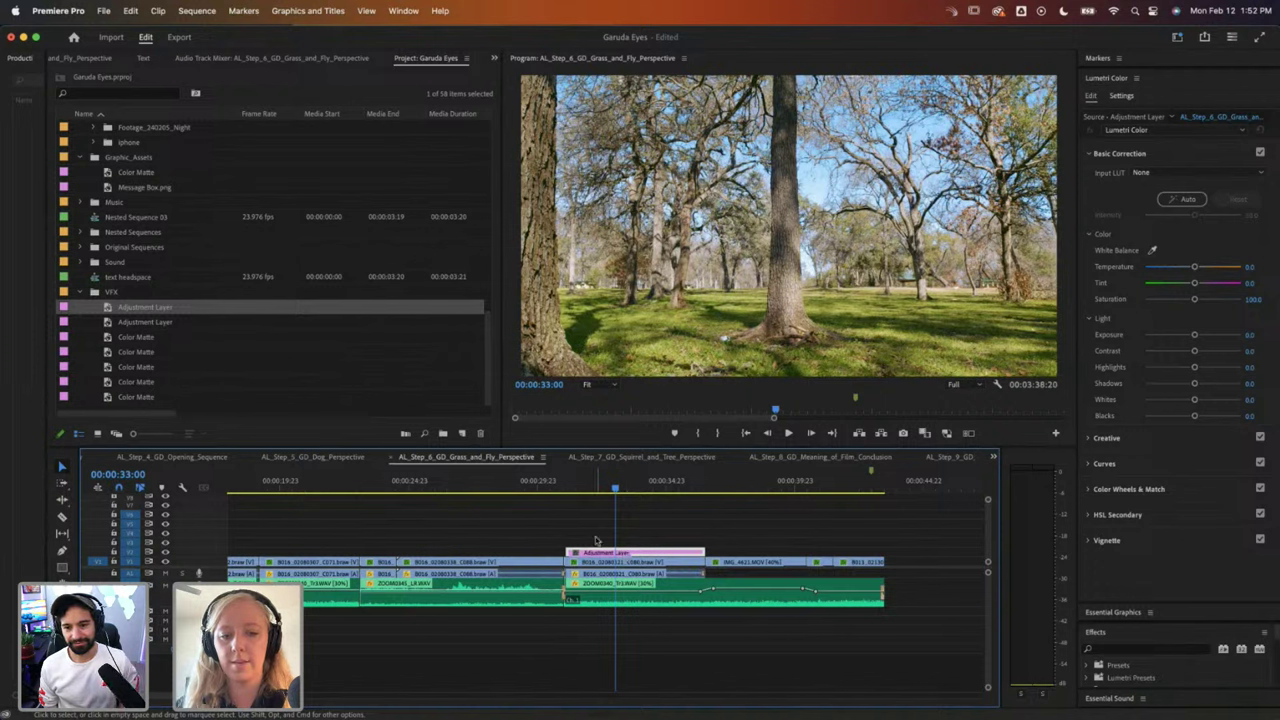
Step: Delete the adjustment layer, split the tree clip at the playhead, and select the later part
key("Delete")
key("c")
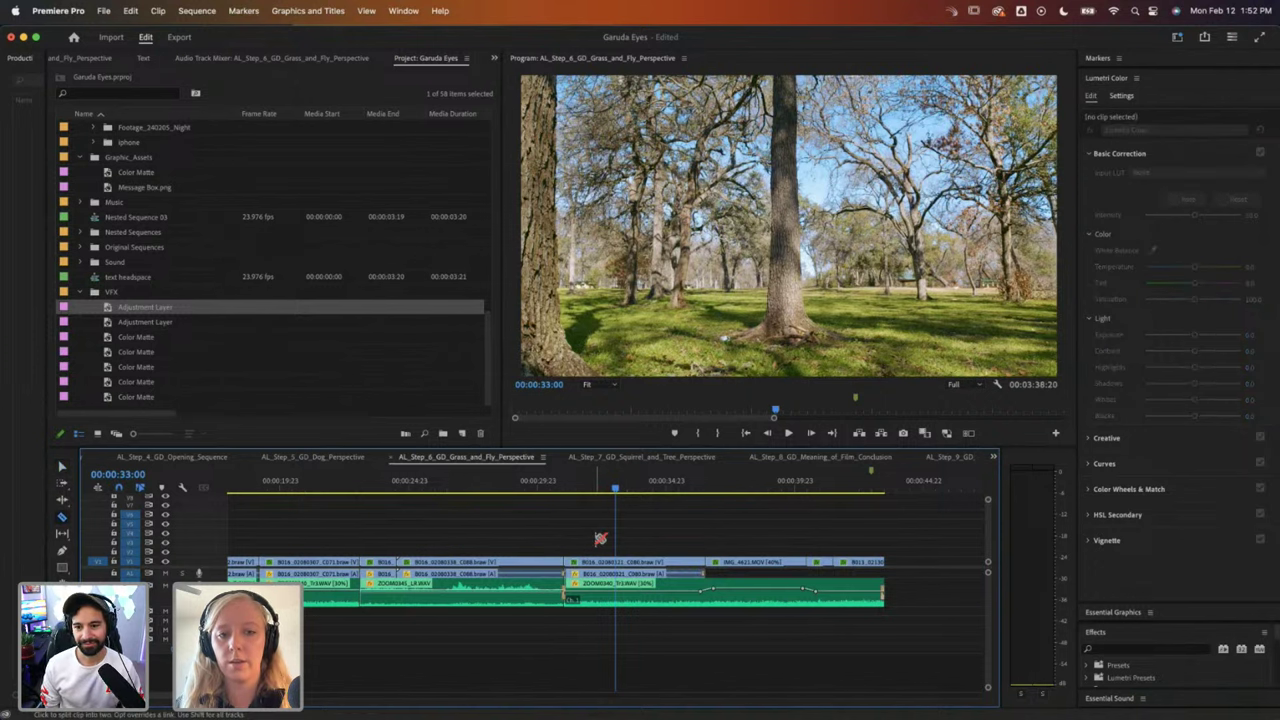
key("space")
key("space")
left_click(640, 565)
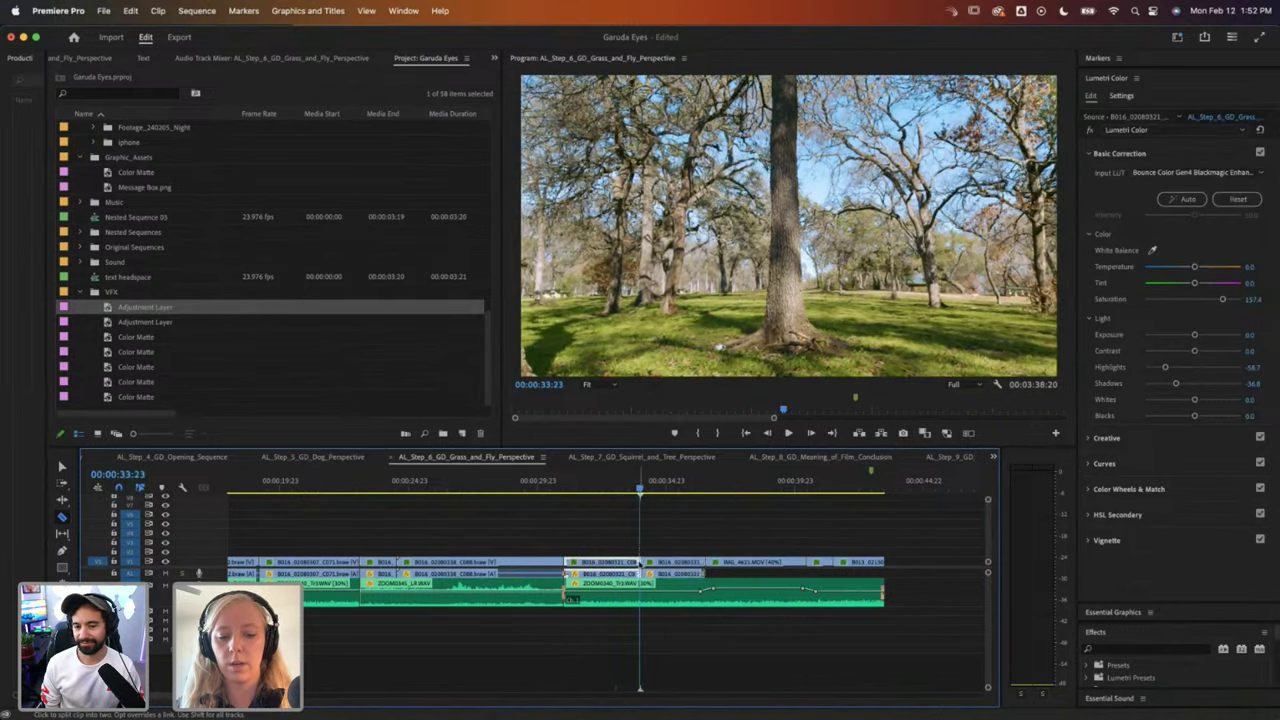
key("v")
left_click(667, 577)
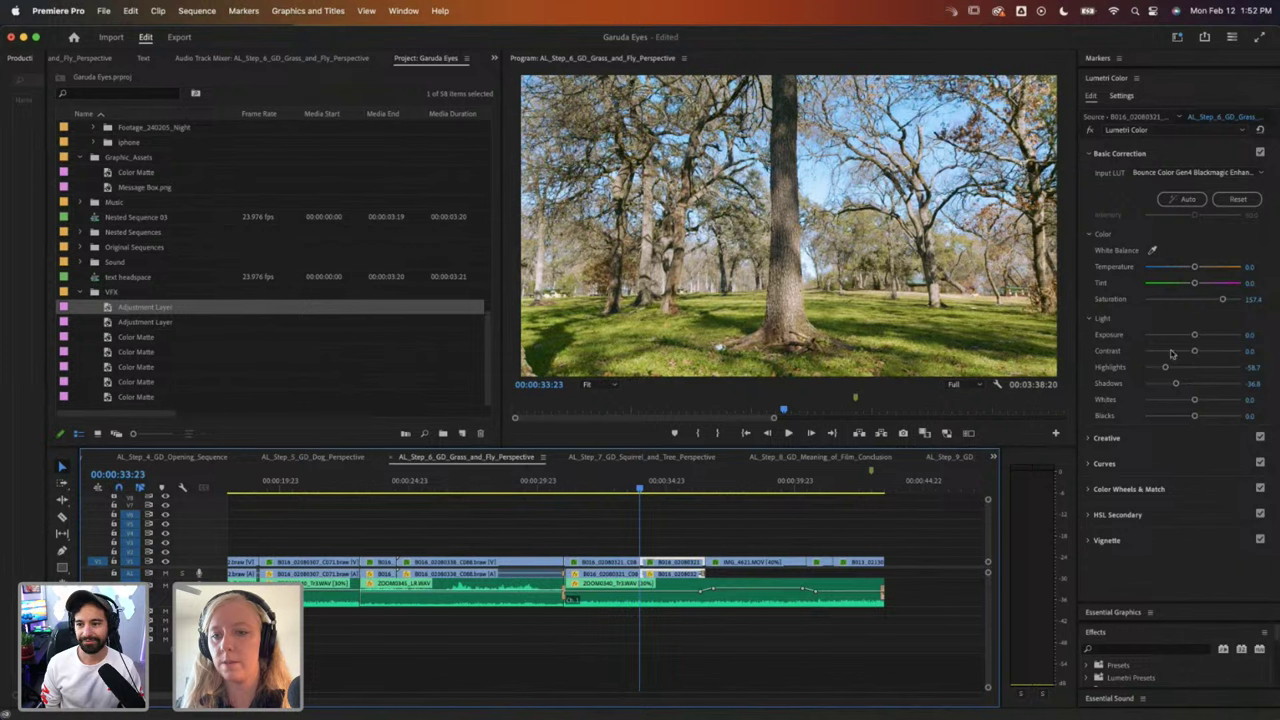
Step: Reset the Lumetri sliders, then set Saturation to 0 and Highlights to about -85.6
double_click(1219, 300)
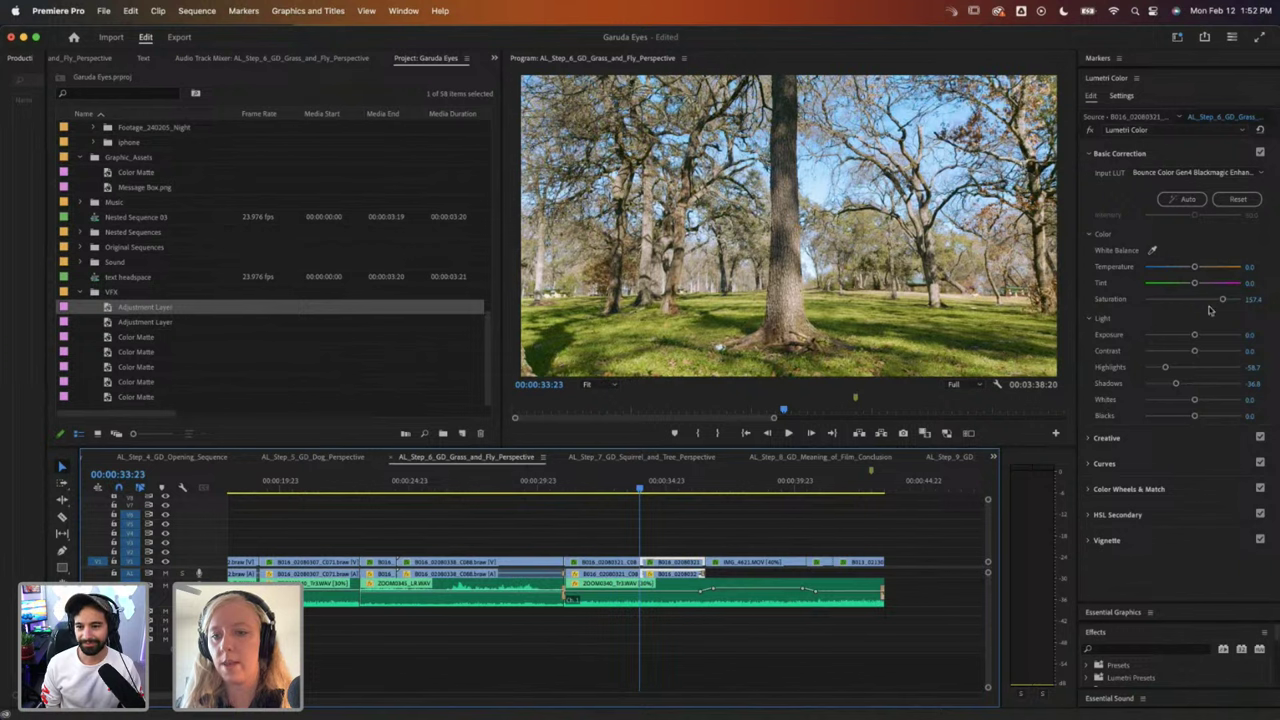
double_click(1165, 367)
double_click(1175, 383)
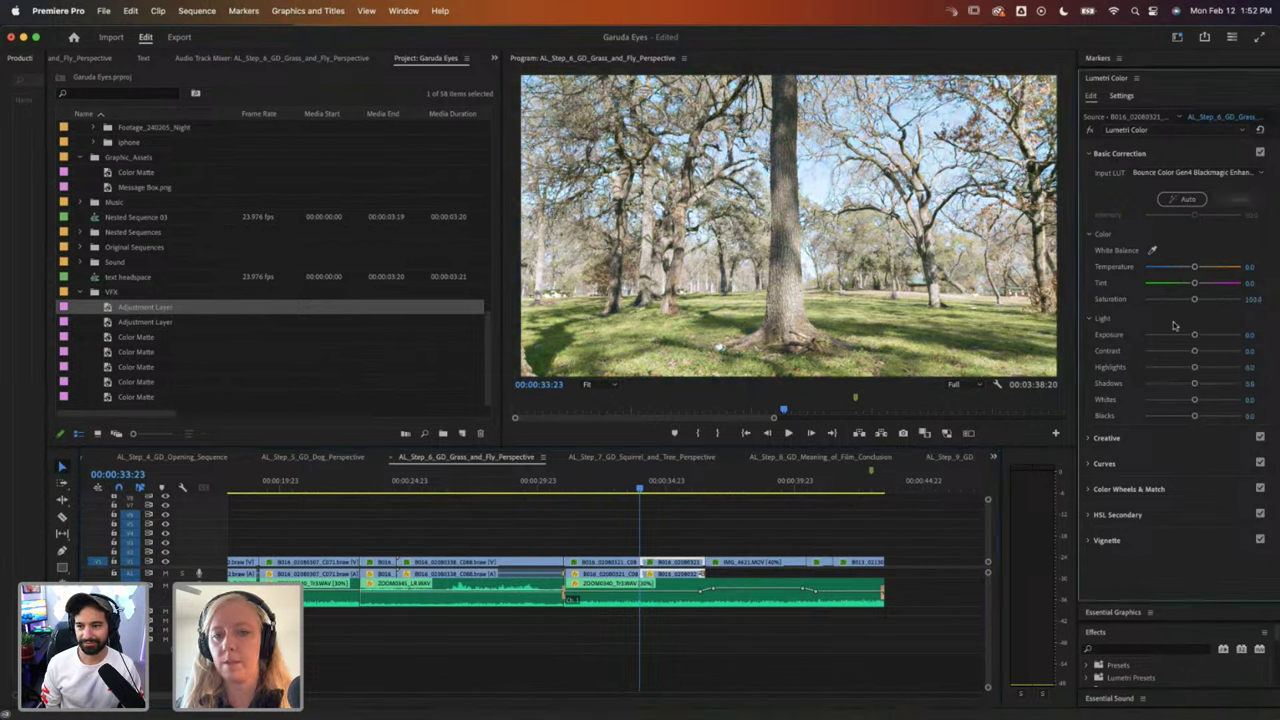
left_click_drag(1194, 299, 1088, 303)
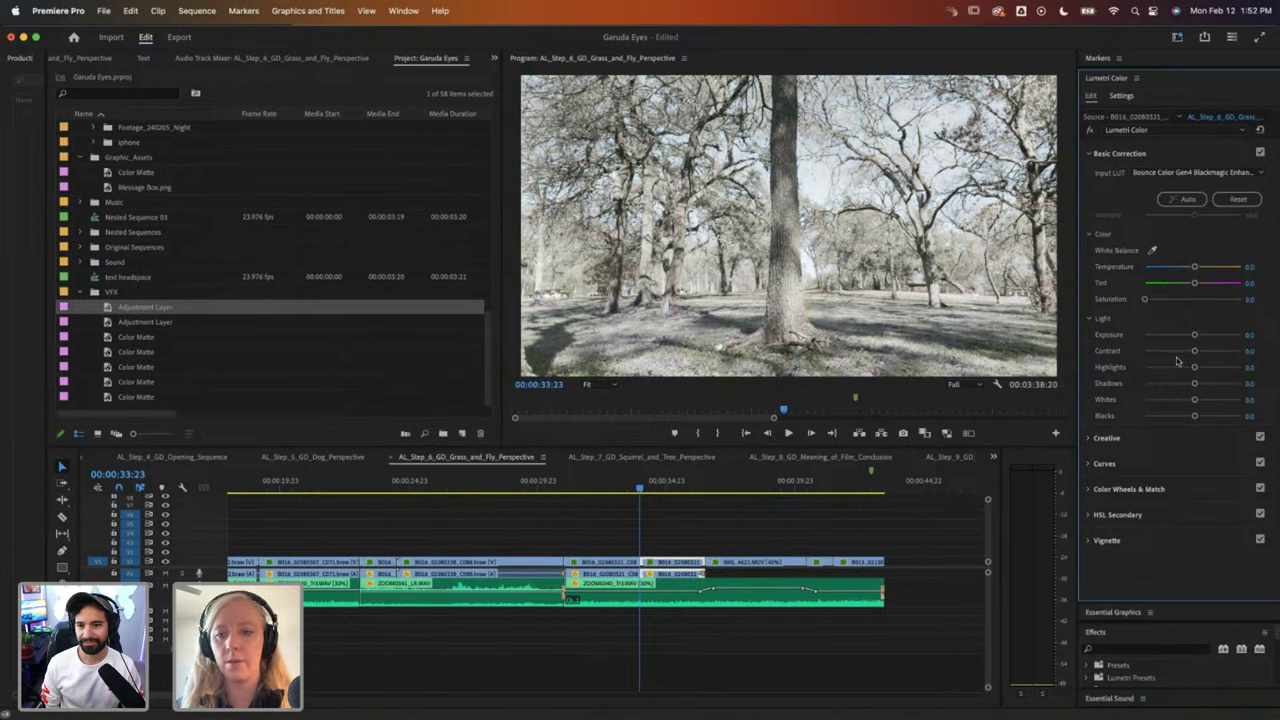
left_click_drag(1178, 364, 1136, 376)
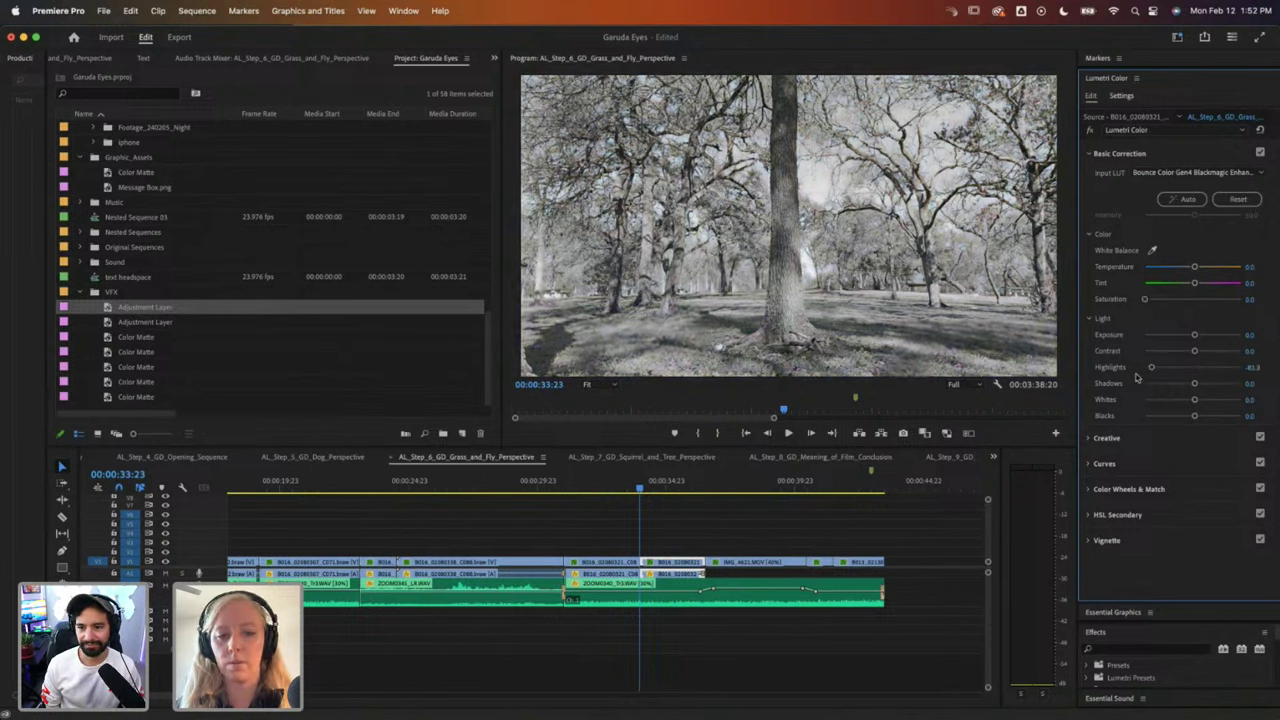
Step: Play the split section to preview the black-and-white look
left_click(603, 563)
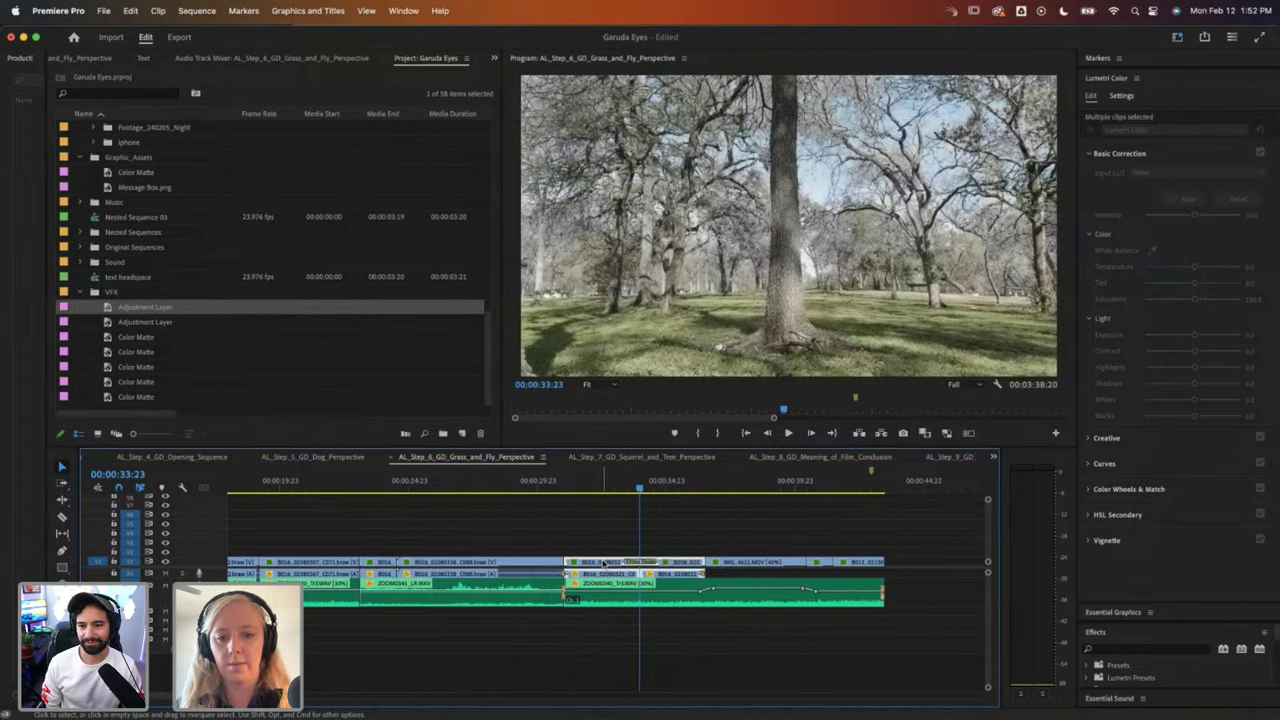
key("space")
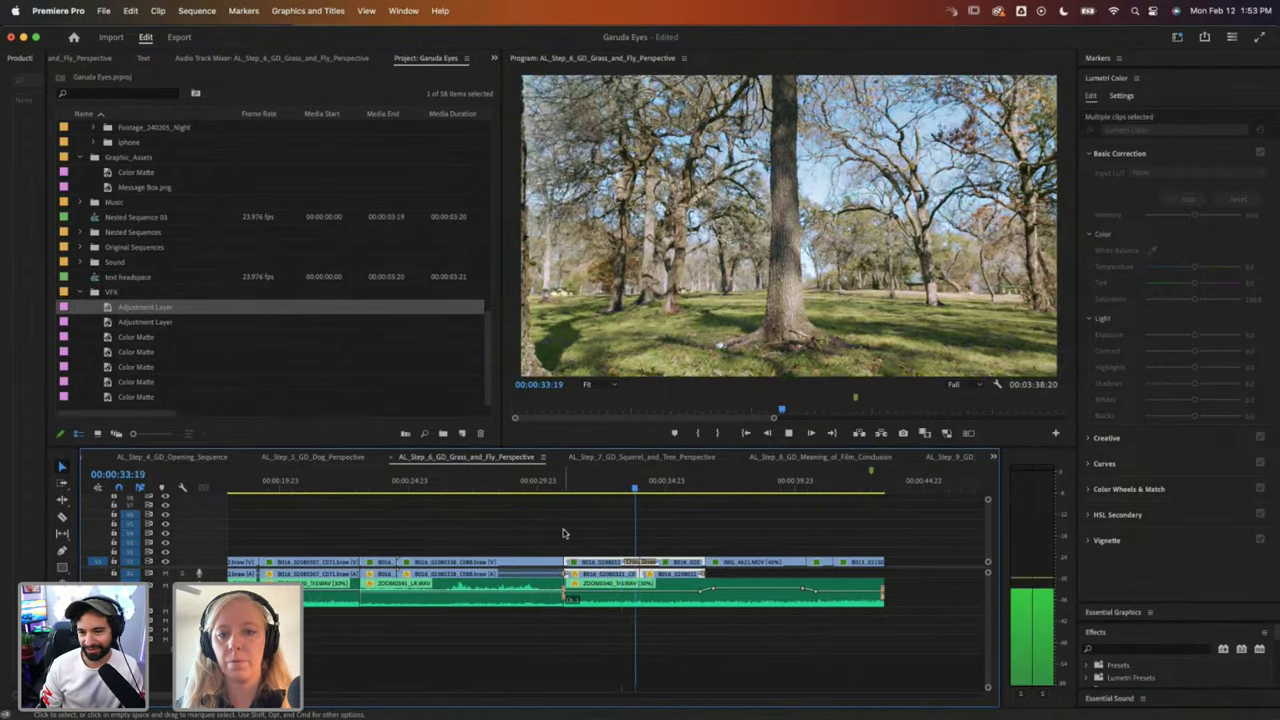
key("space")
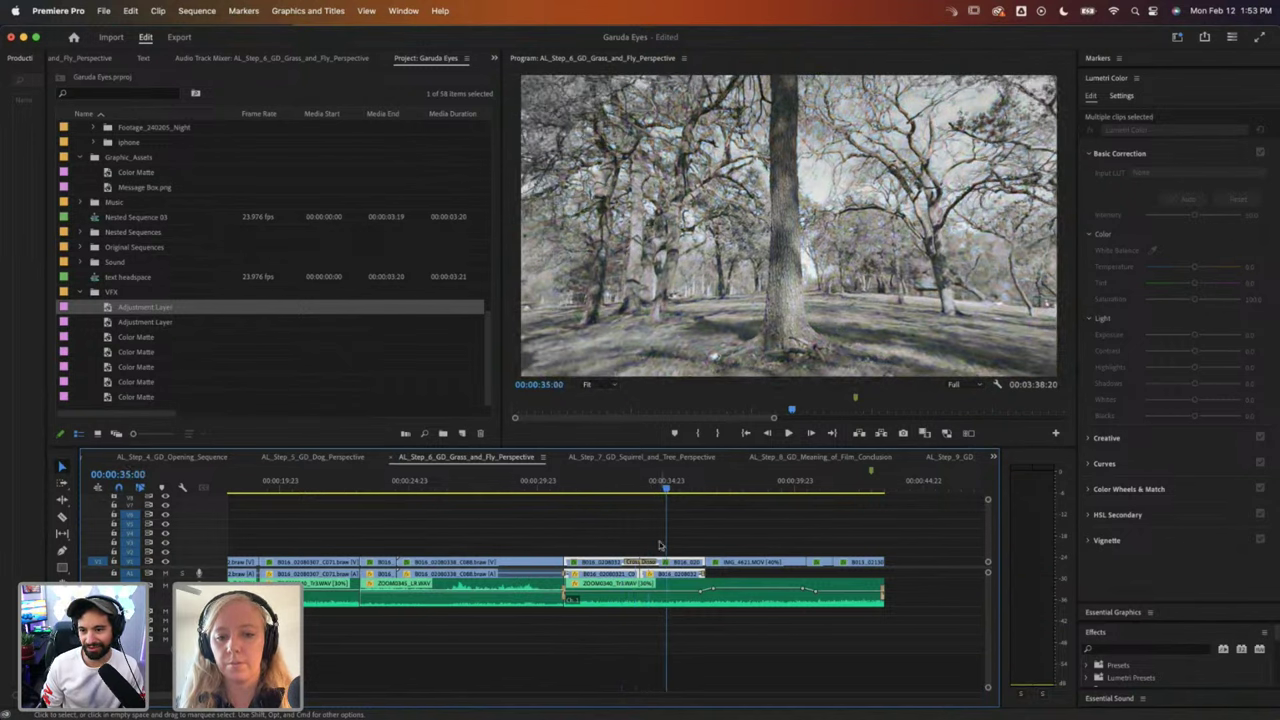
key("space")
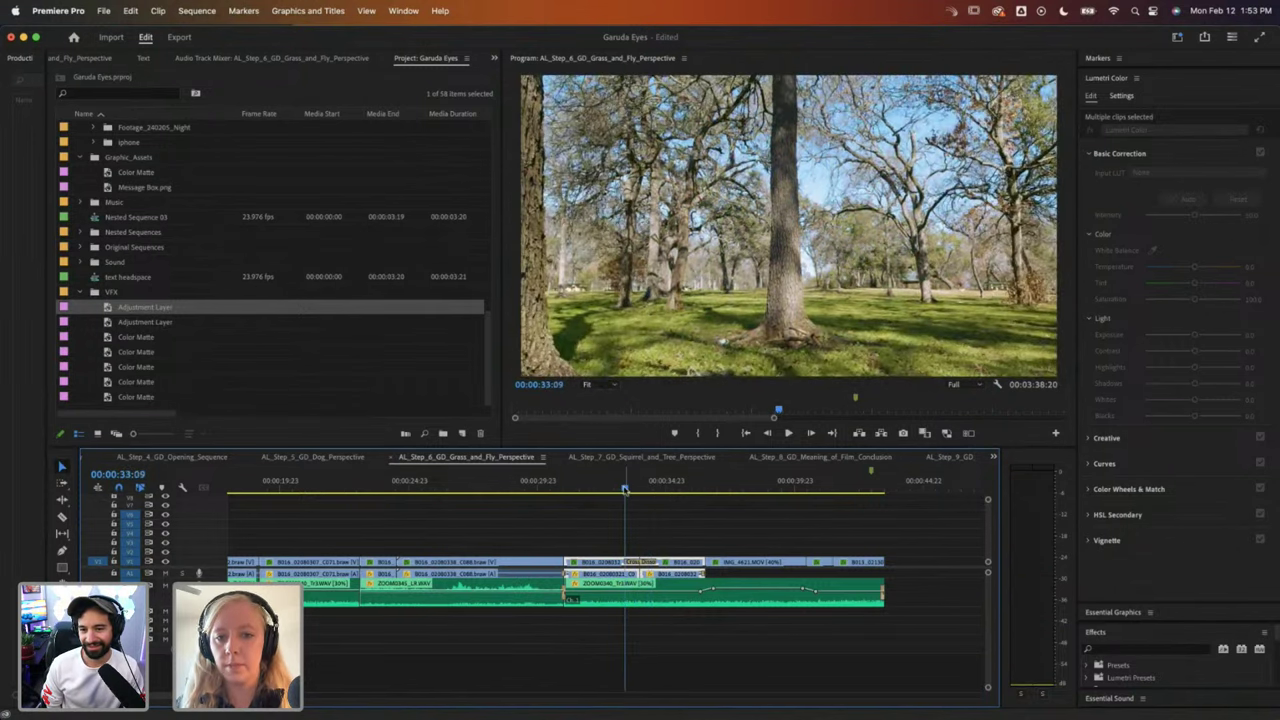
key("space")
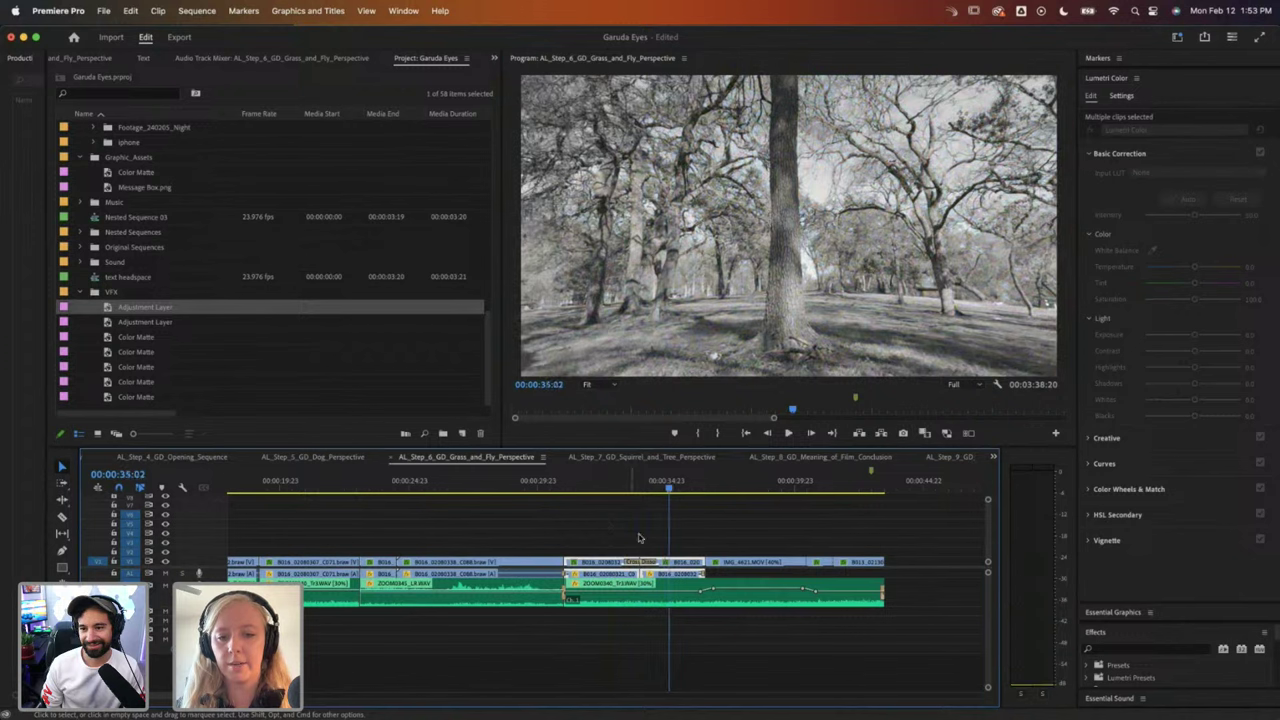
Step: Darken the black-and-white section's Shadows to -61.5 and reselect the clip
left_click(672, 545)
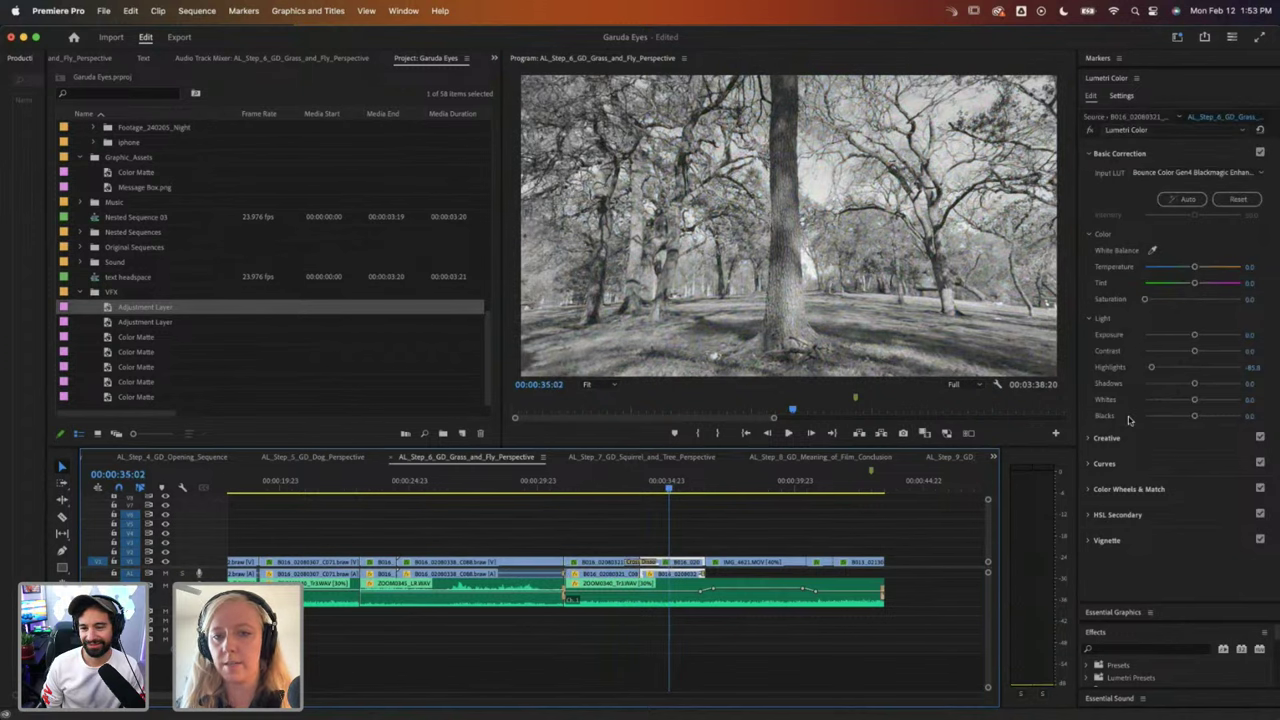
left_click_drag(1194, 383, 1163, 384)
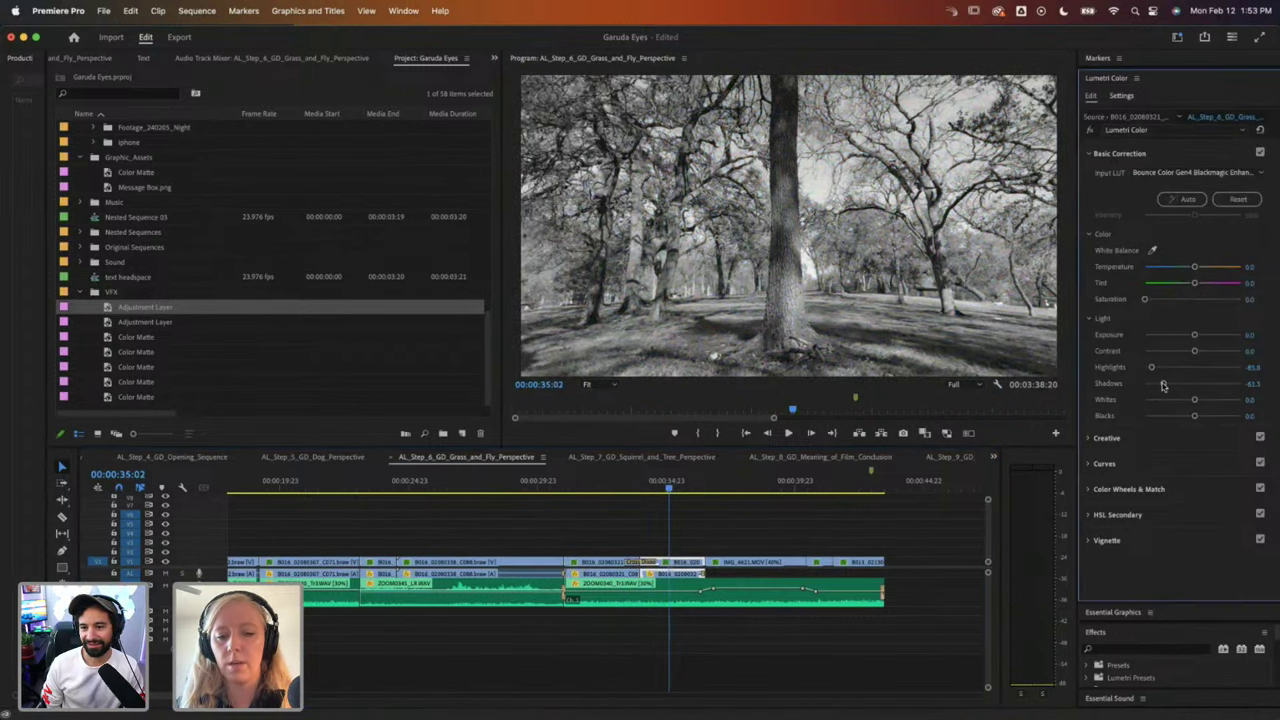
left_click(754, 526)
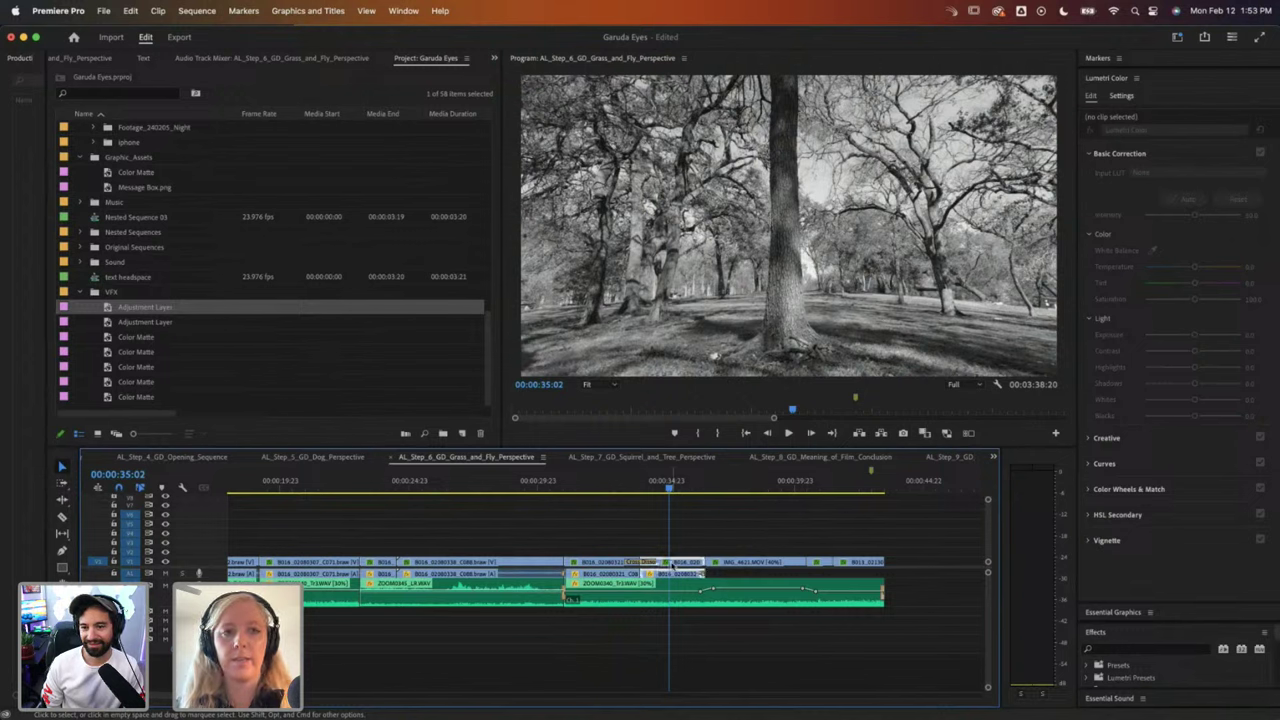
left_click(672, 563)
left_click(493, 57)
Step: Search the Effects panel for 'gauss' and apply Gaussian Blur to the black-and-white tree clip
left_click(515, 90)
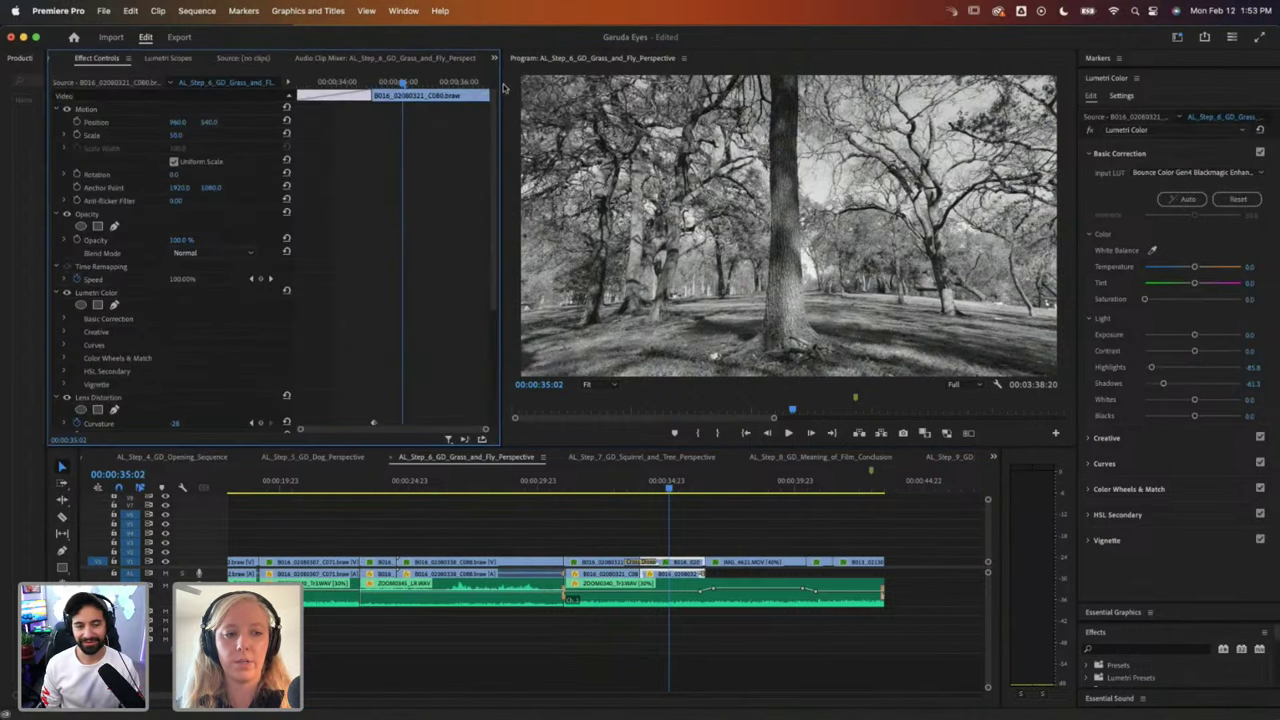
scroll(262, 296, "down", 5)
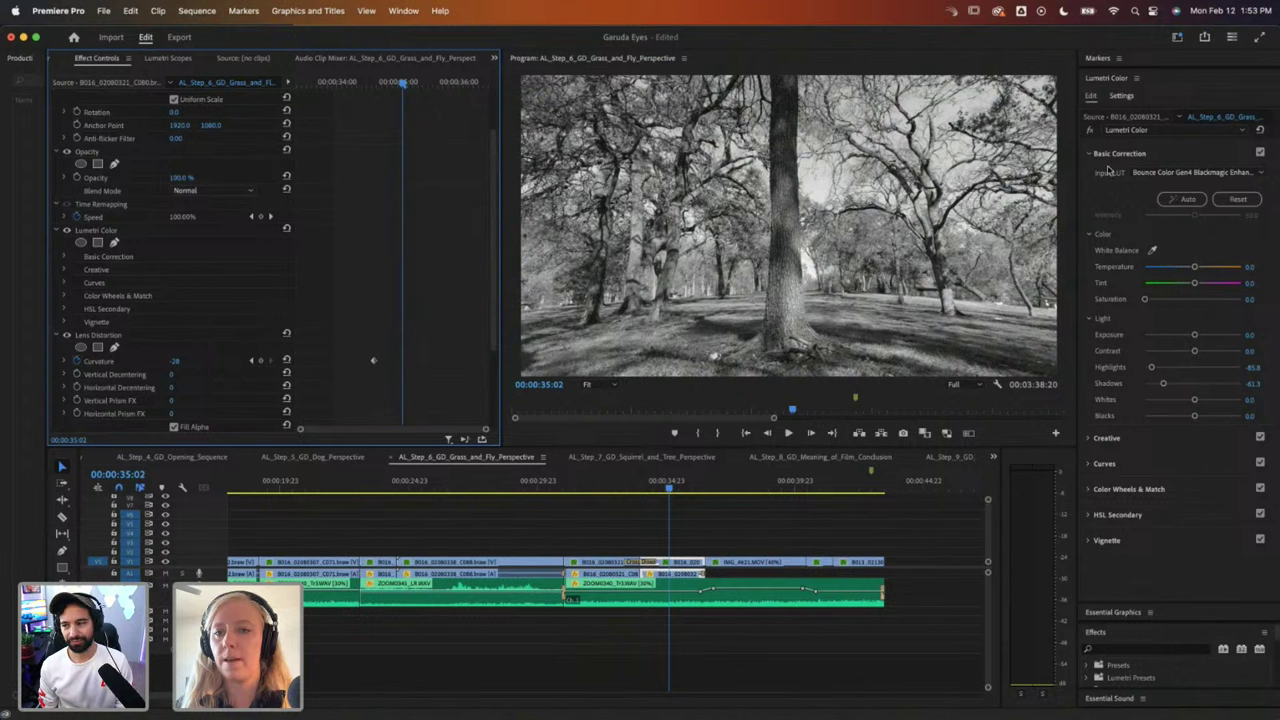
left_click(1096, 82)
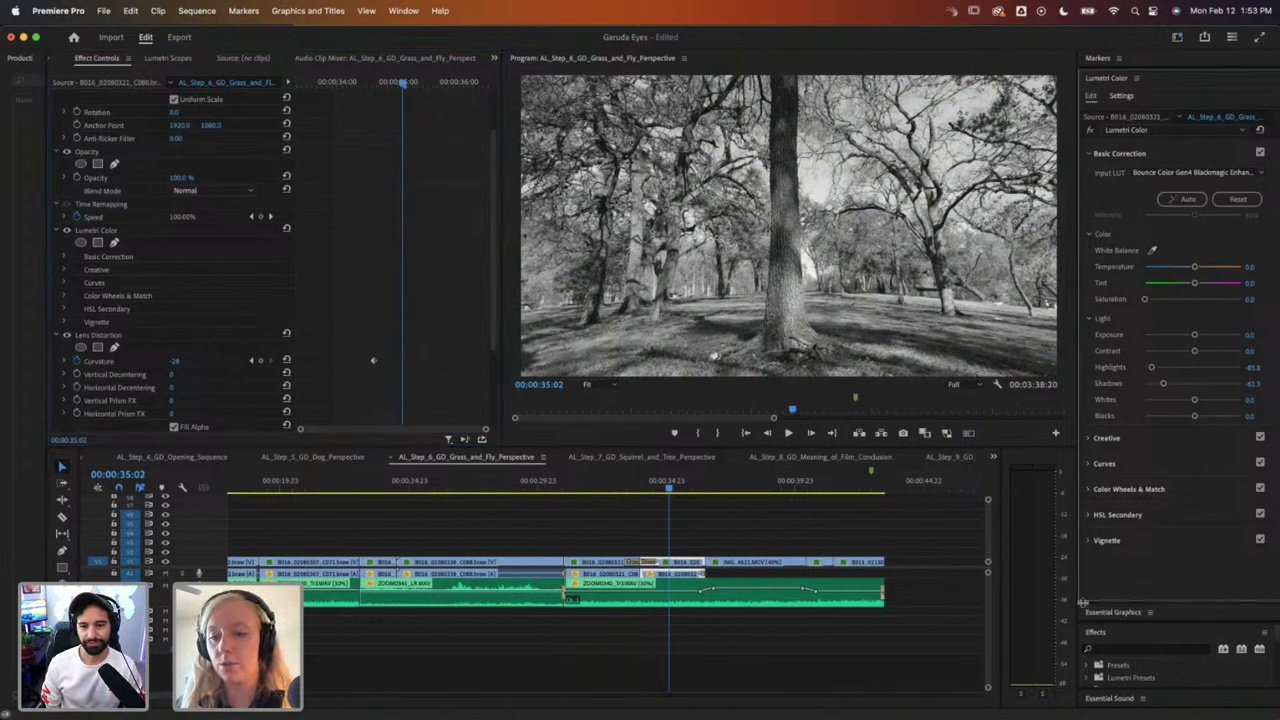
left_click_drag(1082, 603, 1108, 222)
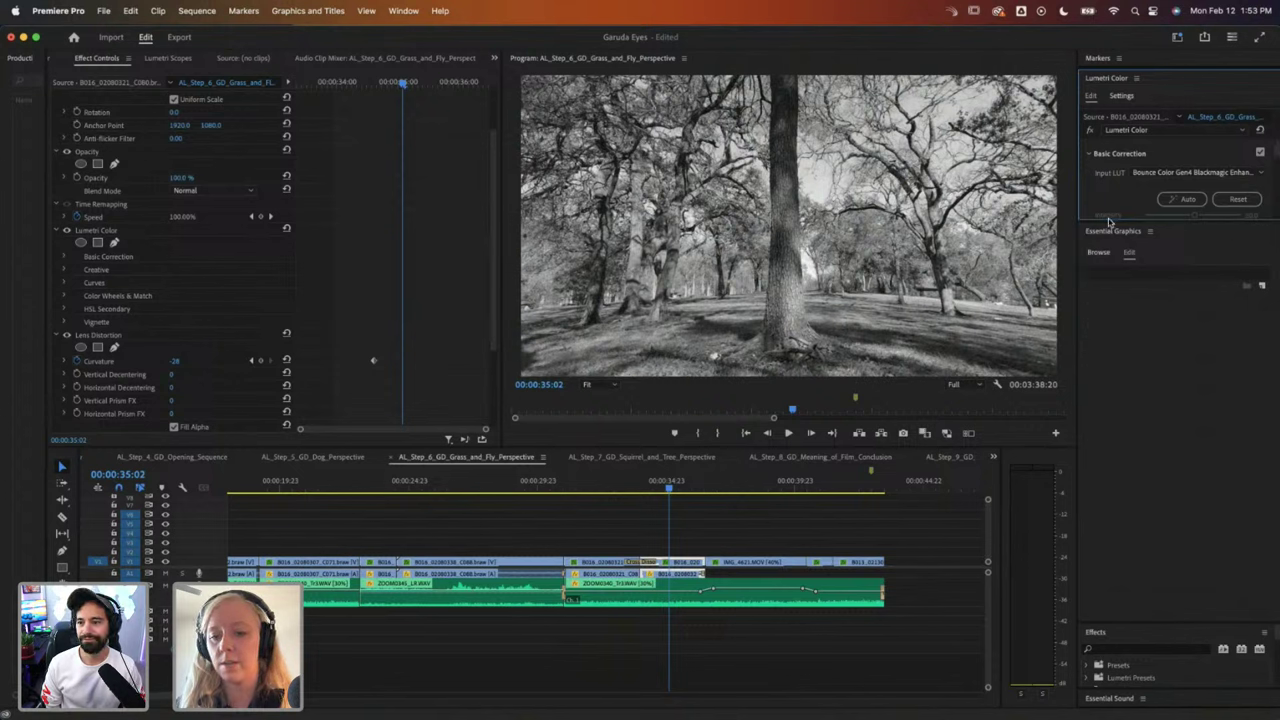
left_click_drag(1086, 624, 1106, 100)
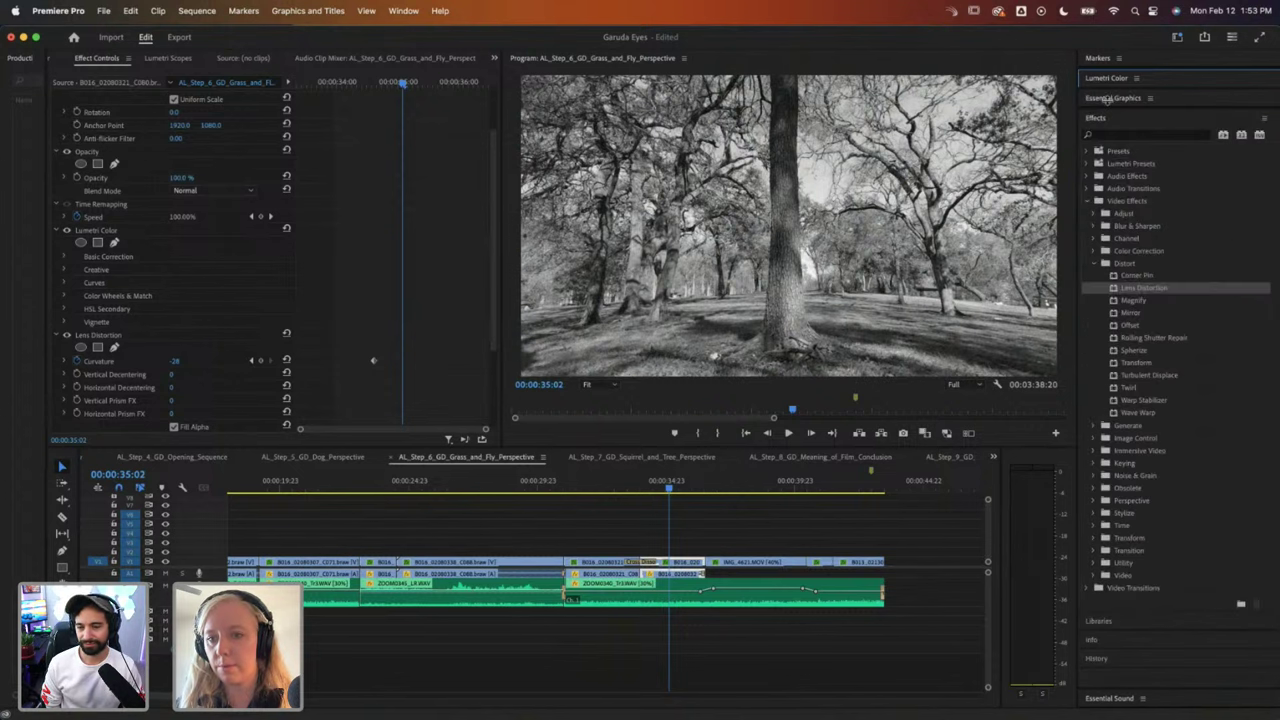
left_click(1119, 137)
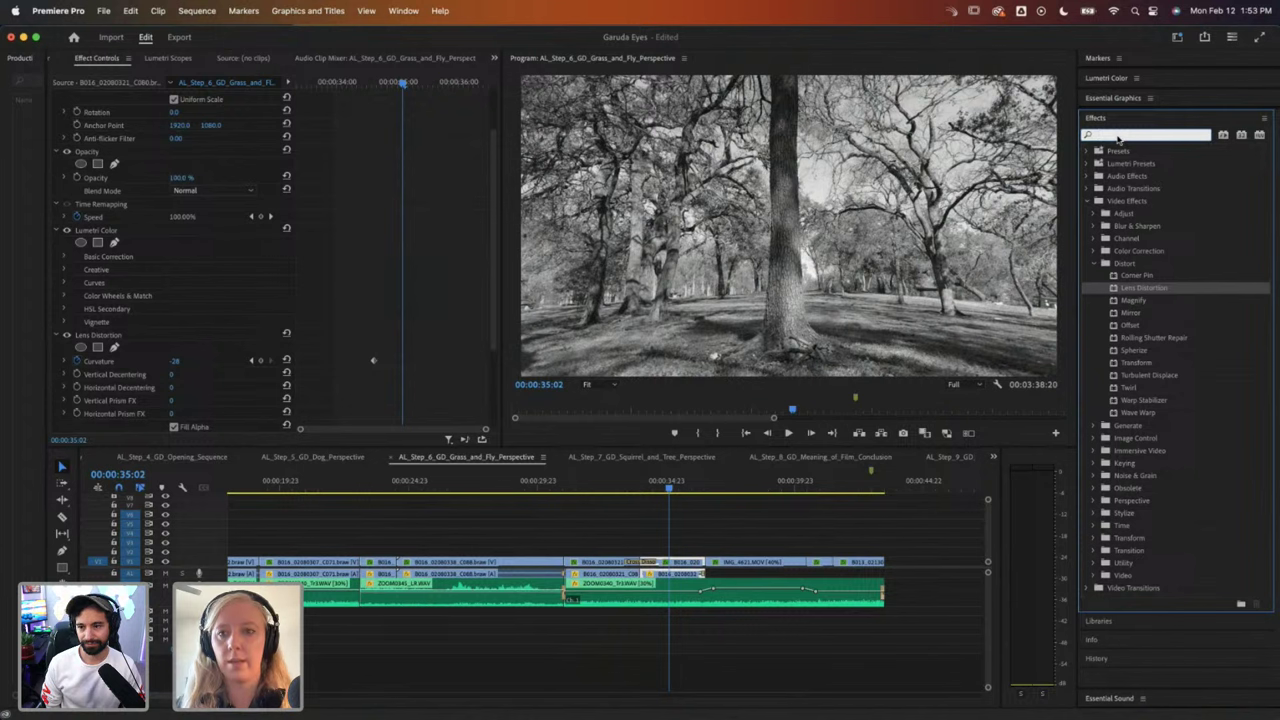
type("gauss")
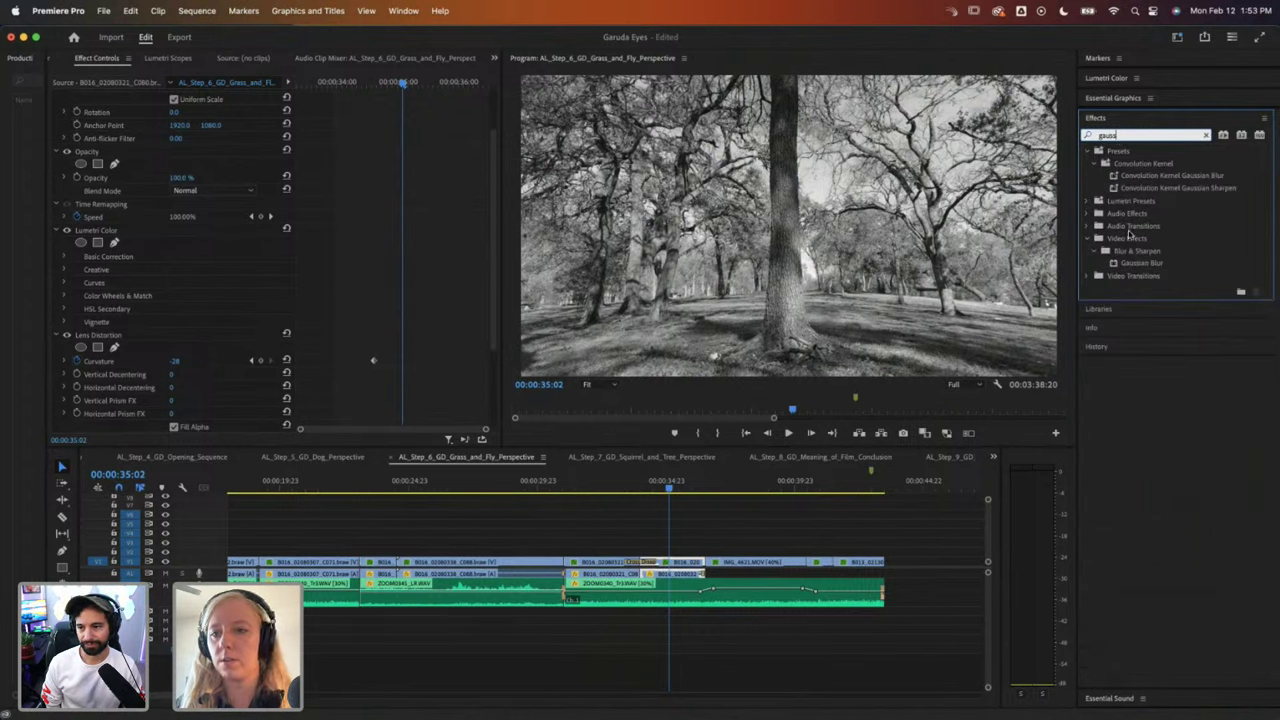
left_click_drag(1125, 263, 672, 564)
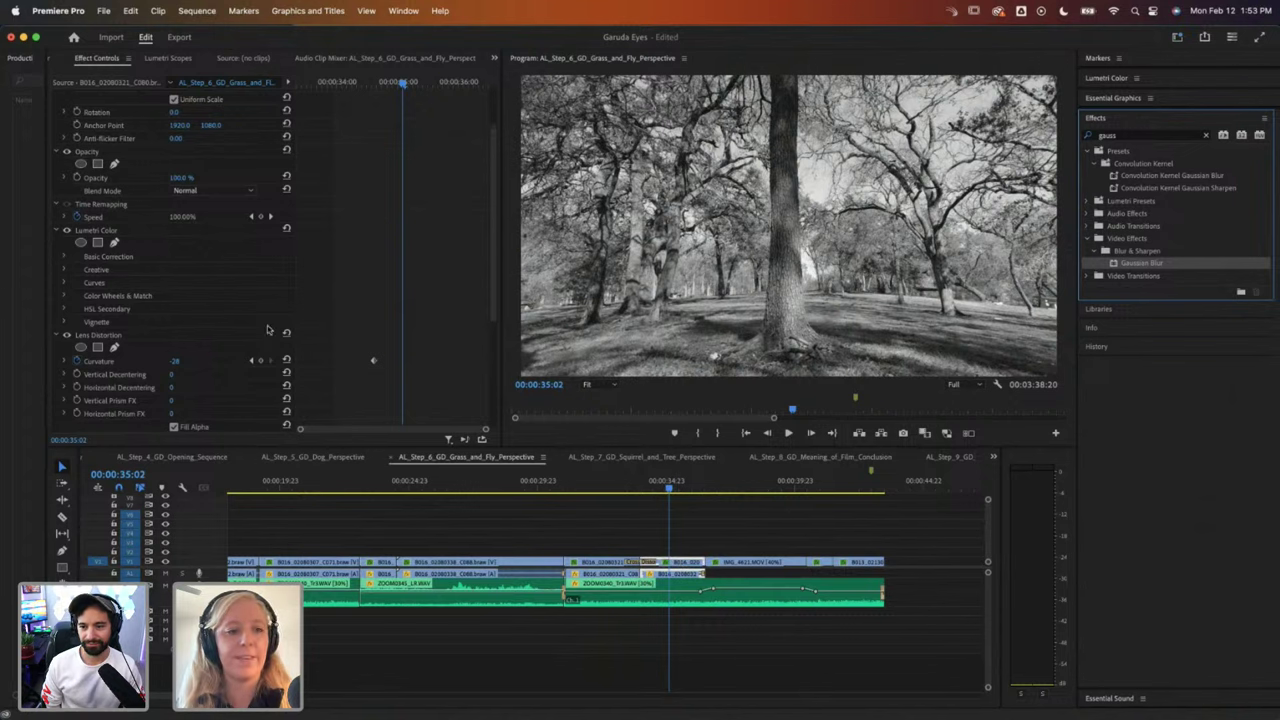
Step: Set the Gaussian Blur's Blurriness to about 67 in Effect Controls
scroll(197, 318, "down", 3)
scroll(190, 315, "down", 2)
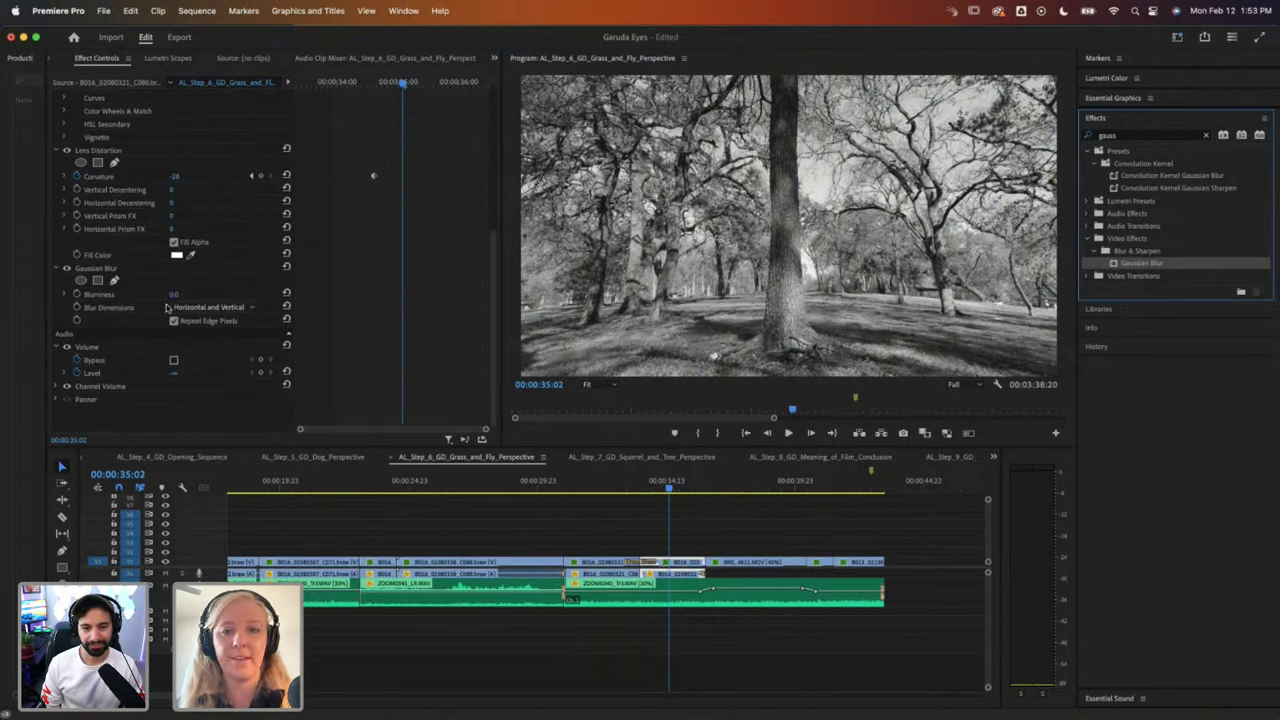
left_click_drag(174, 295, 186, 294)
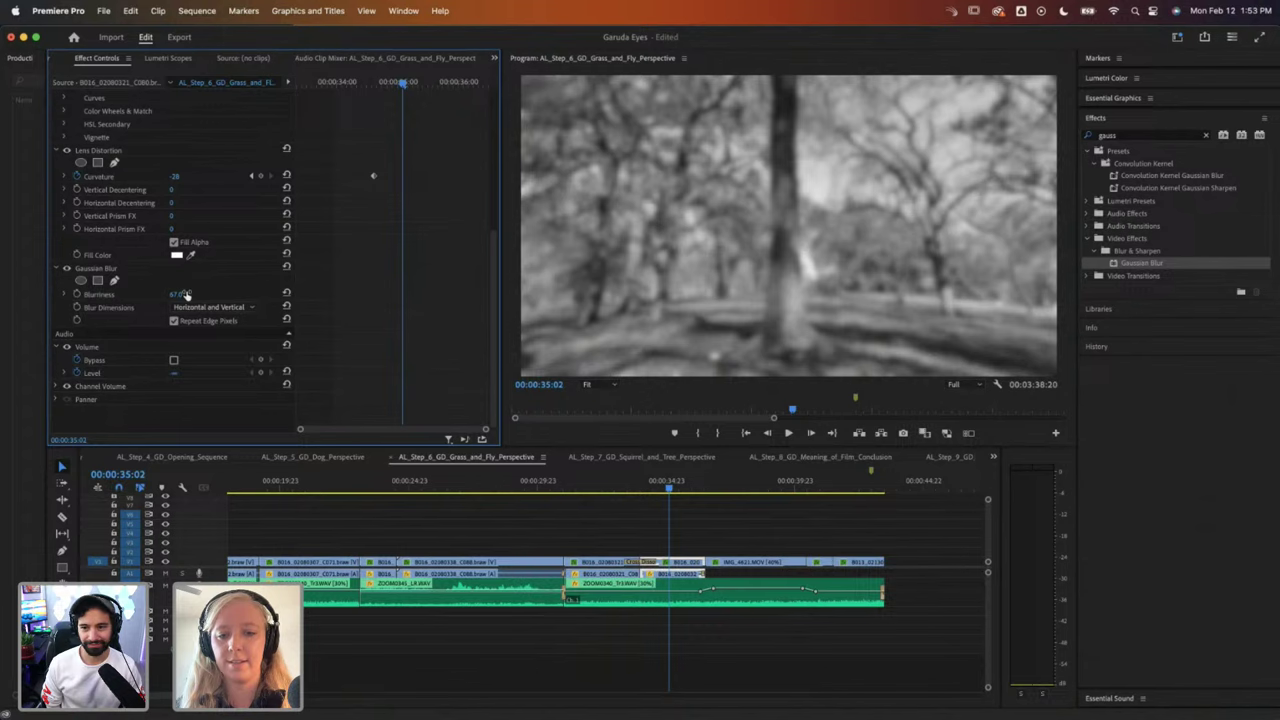
key("space")
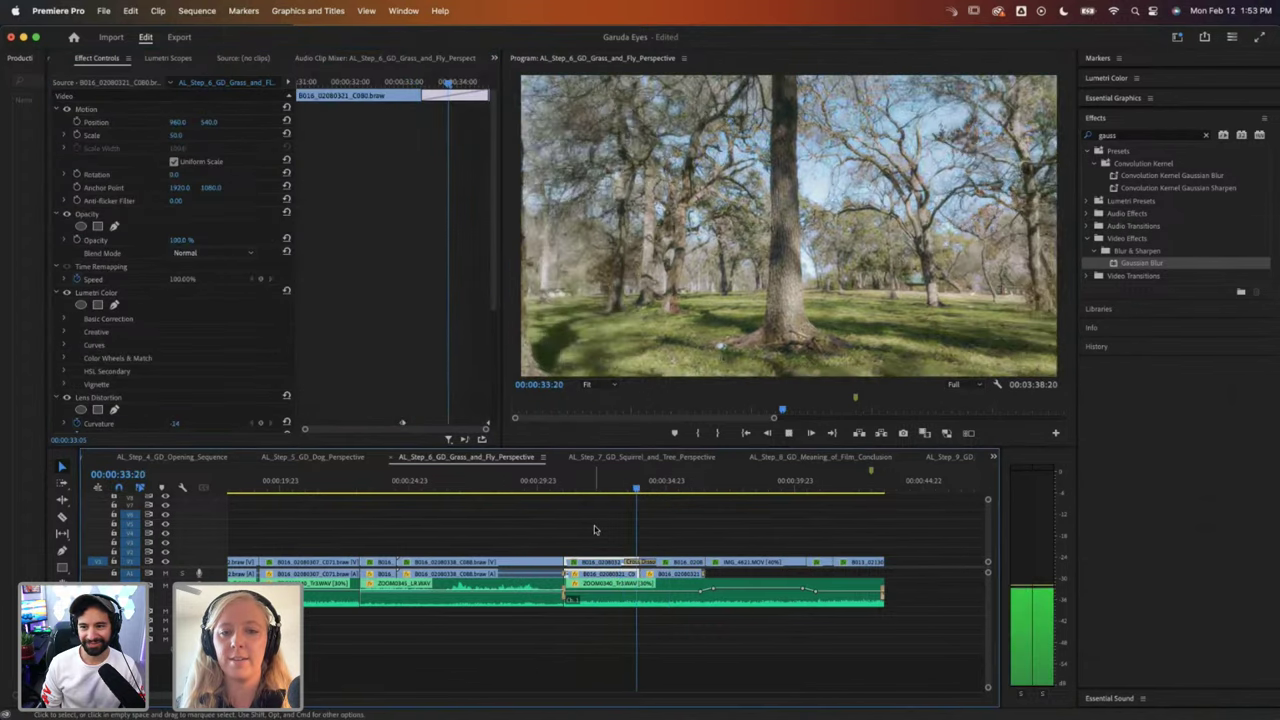
key("space")
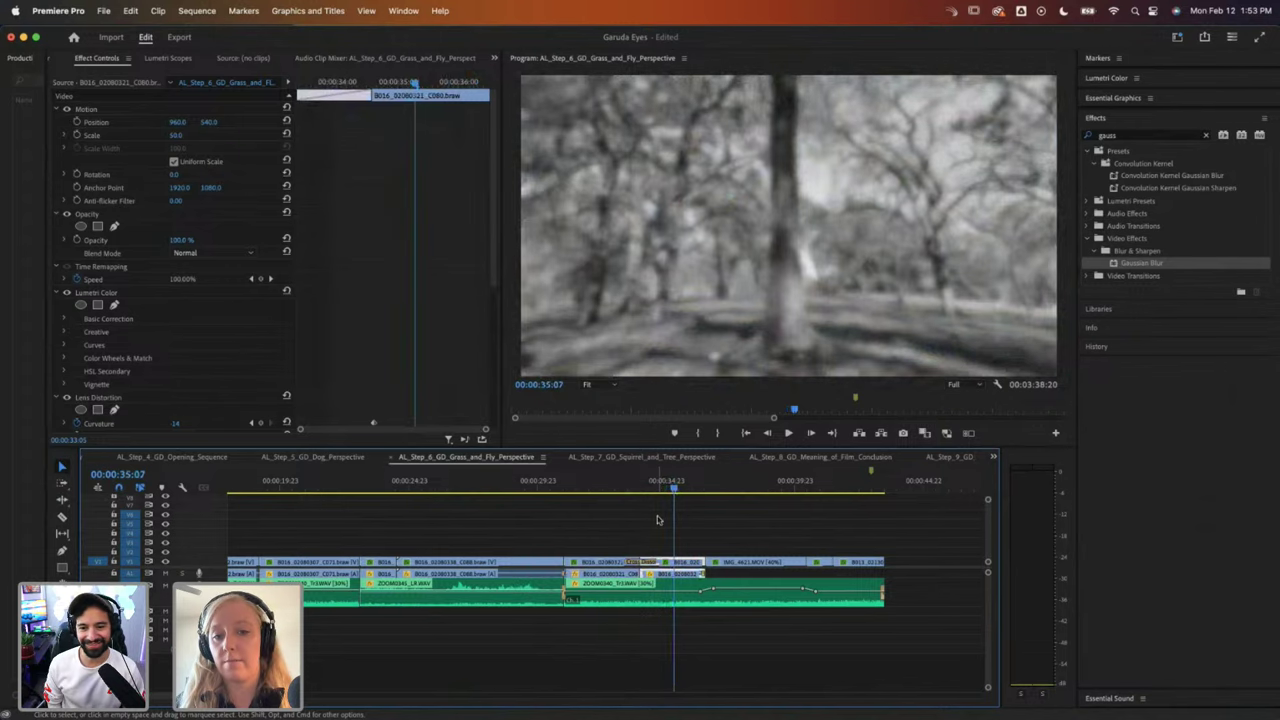
key("Down")
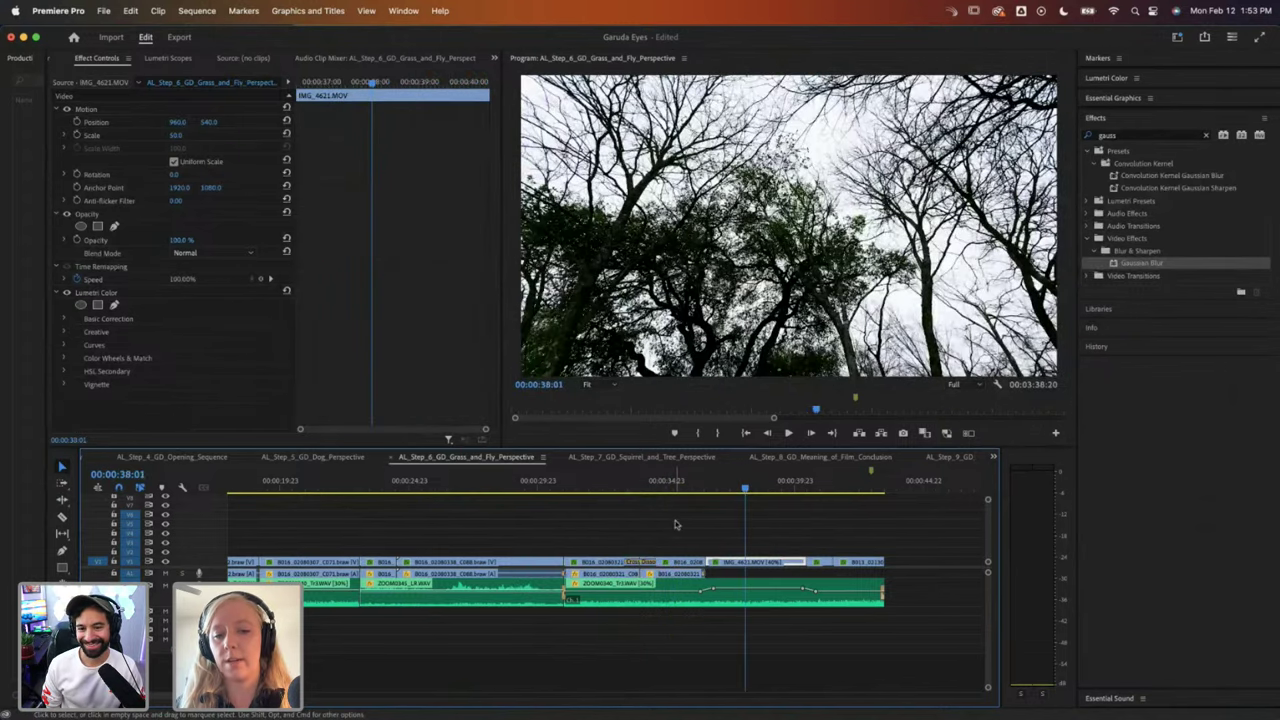
left_click_drag(727, 487, 619, 490)
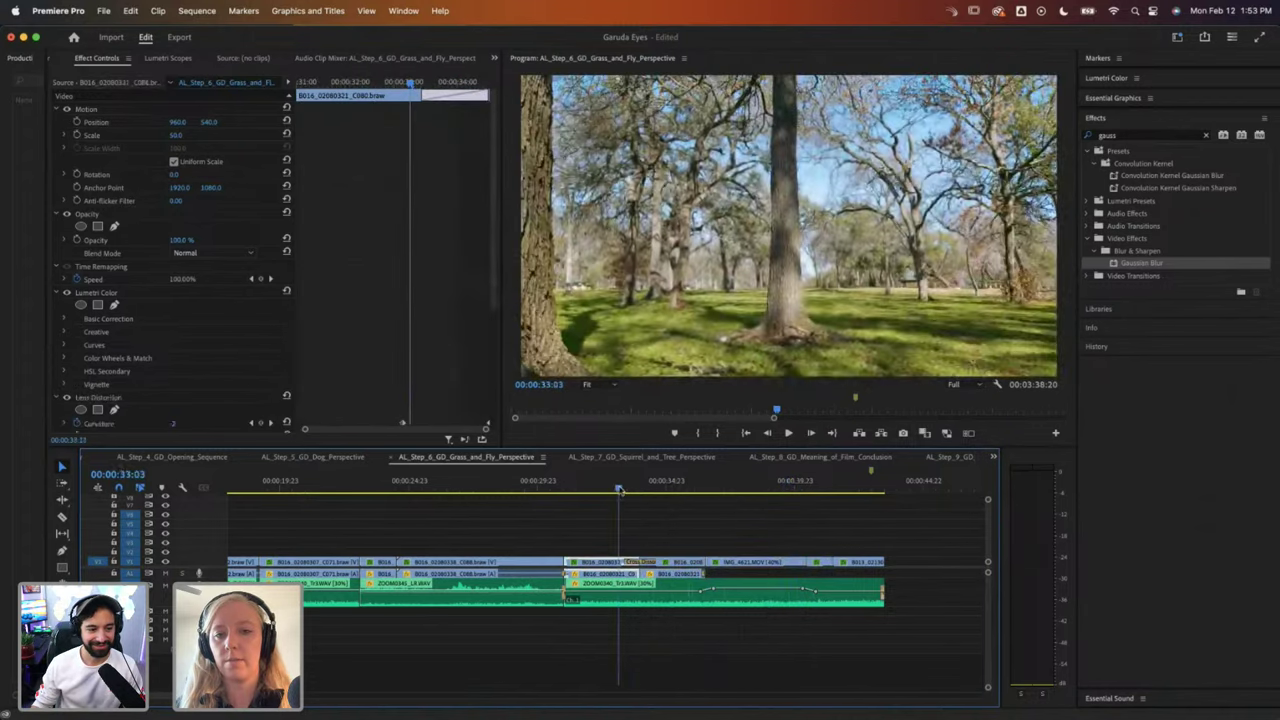
key("space")
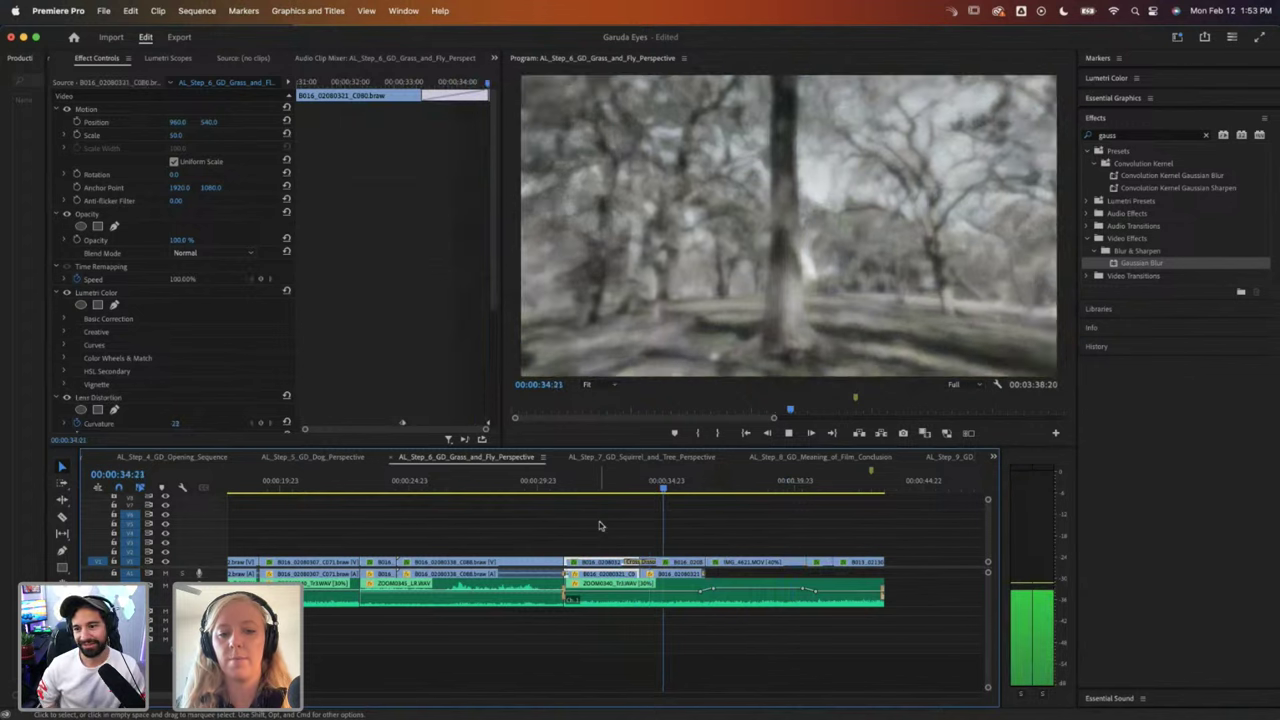
key("space")
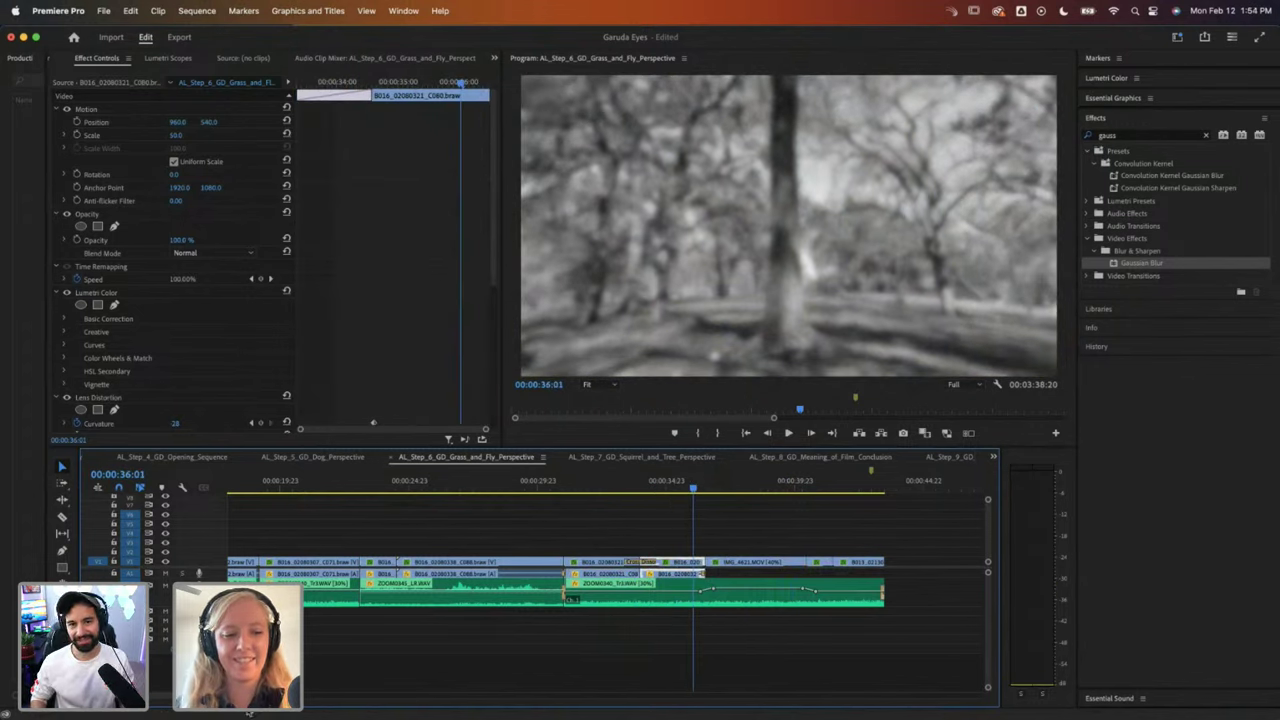
key("minus")
key("minus")
key("minus")
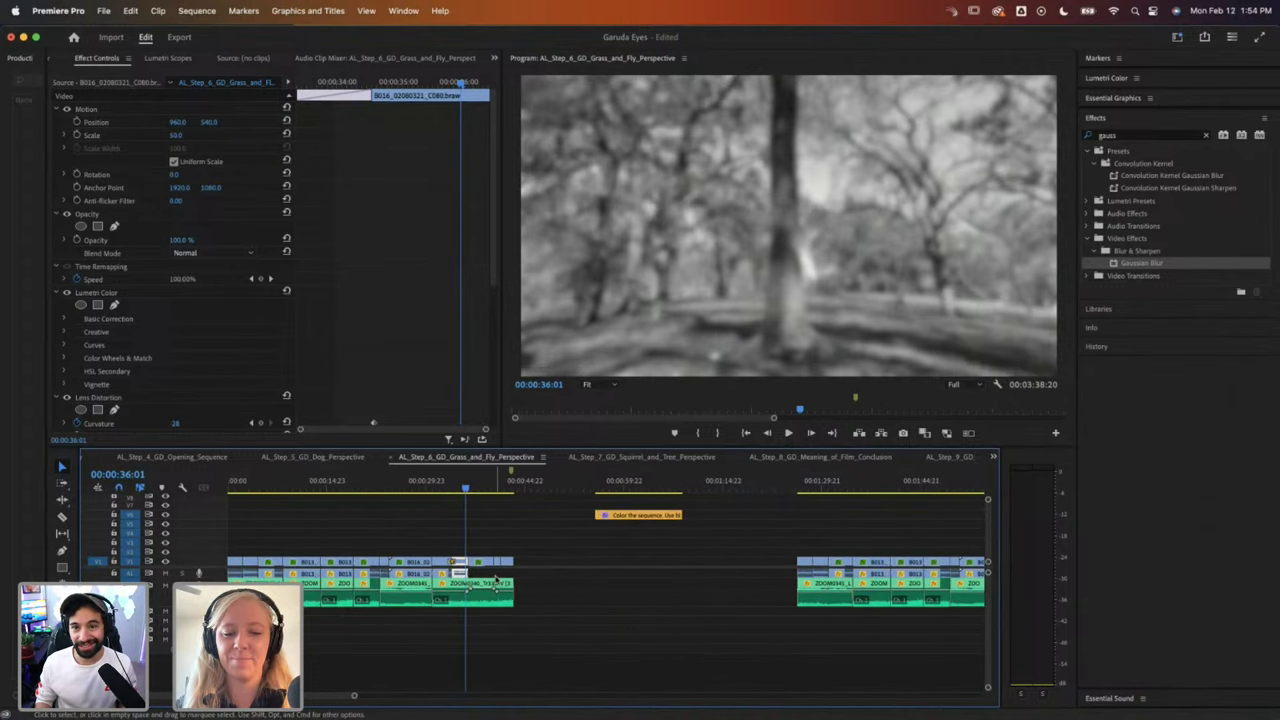